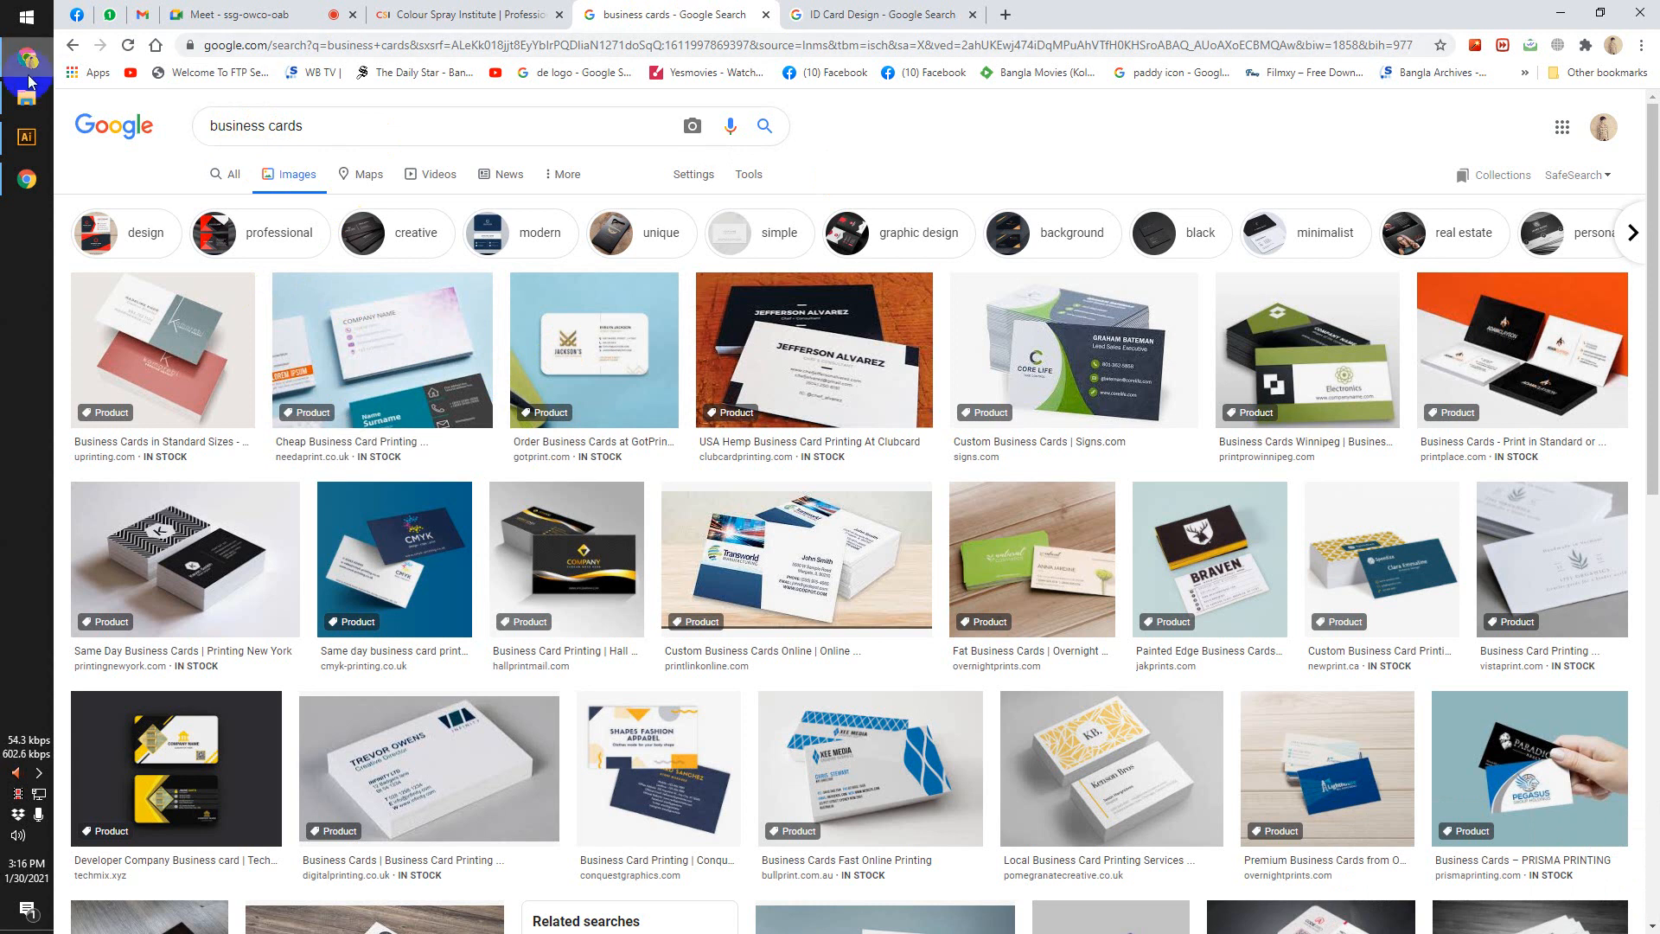
Switch to Adobe Illustrator and set up a new document named V Card Design with 1 artboard.
click(26, 137)
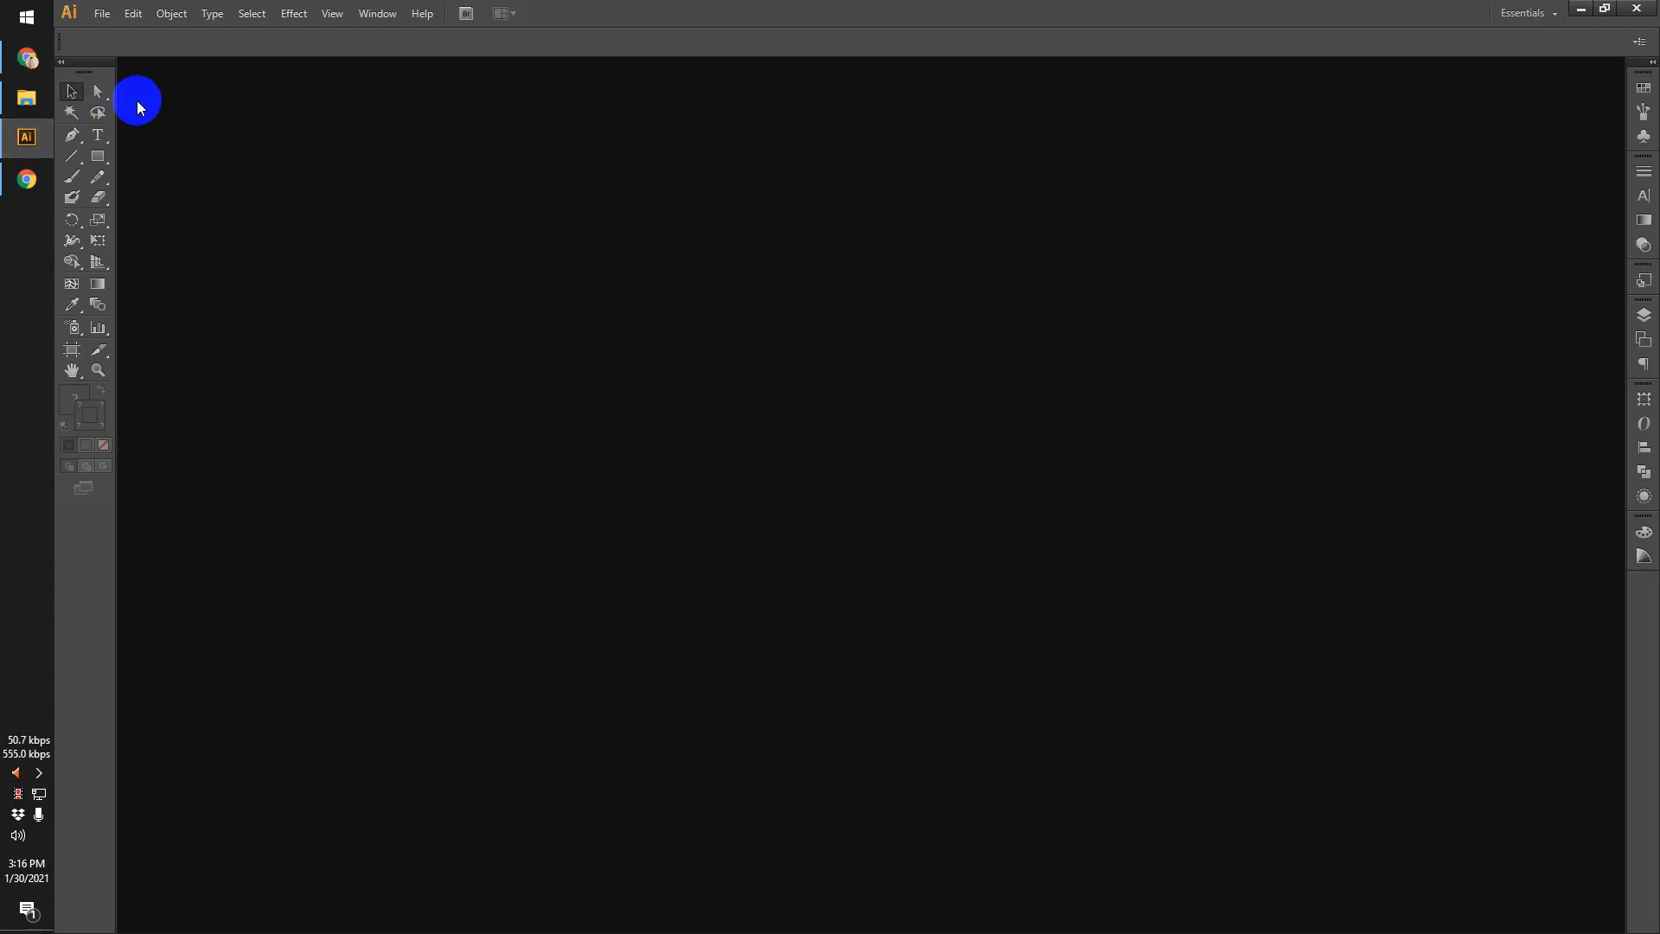
click(102, 13)
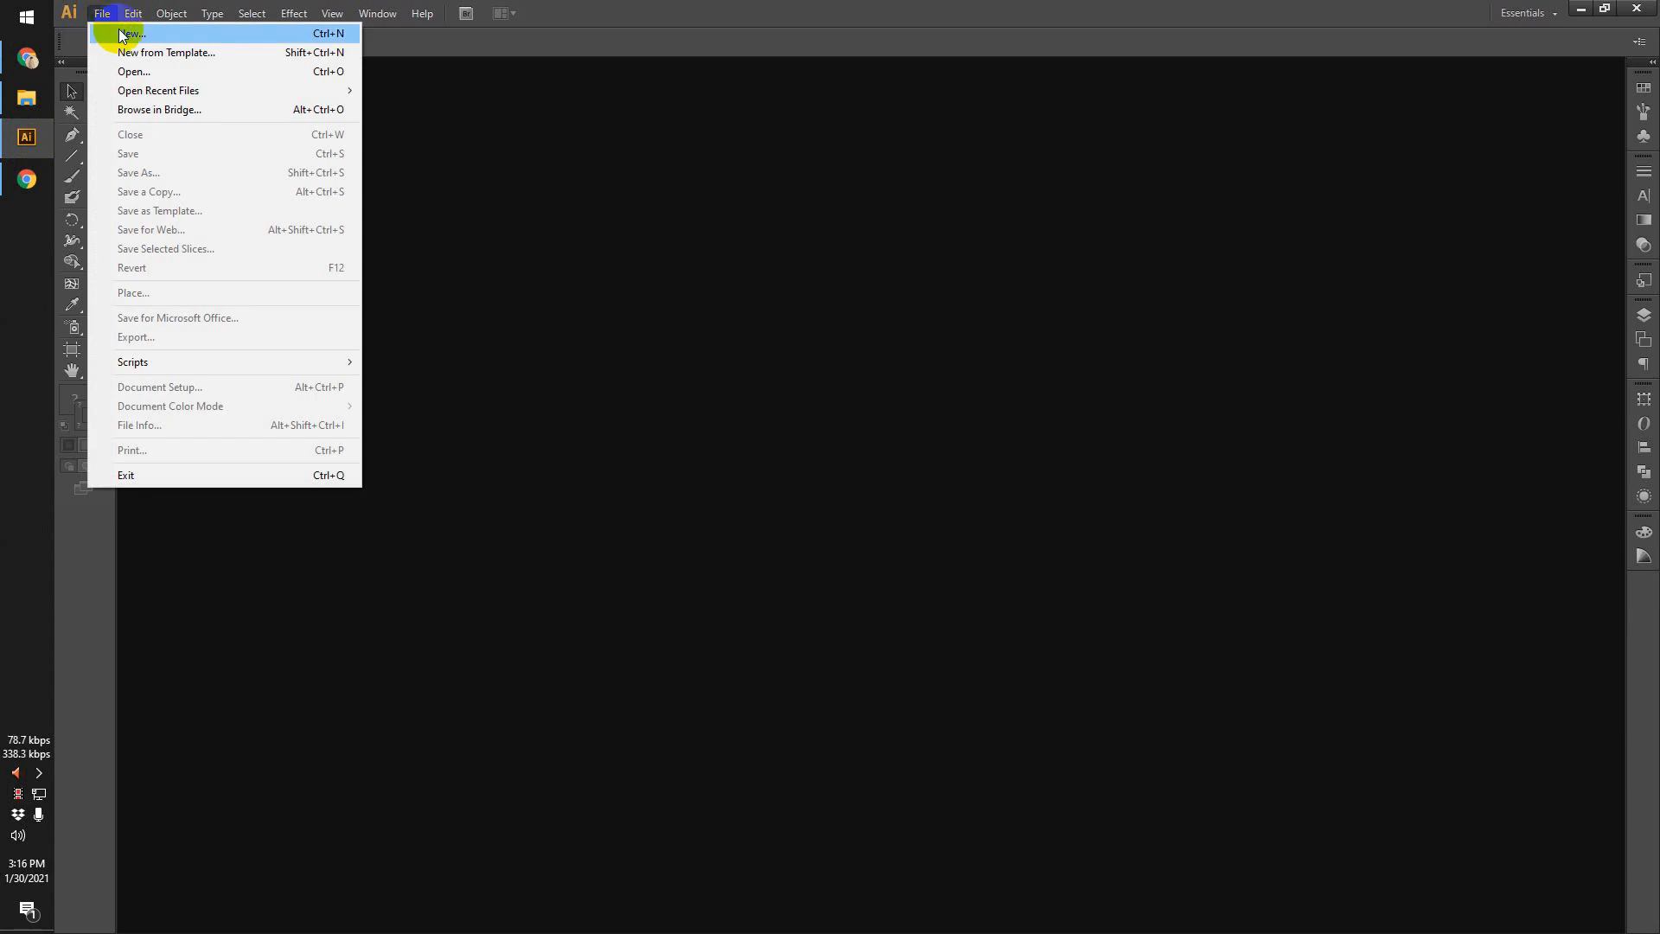
click(113, 35)
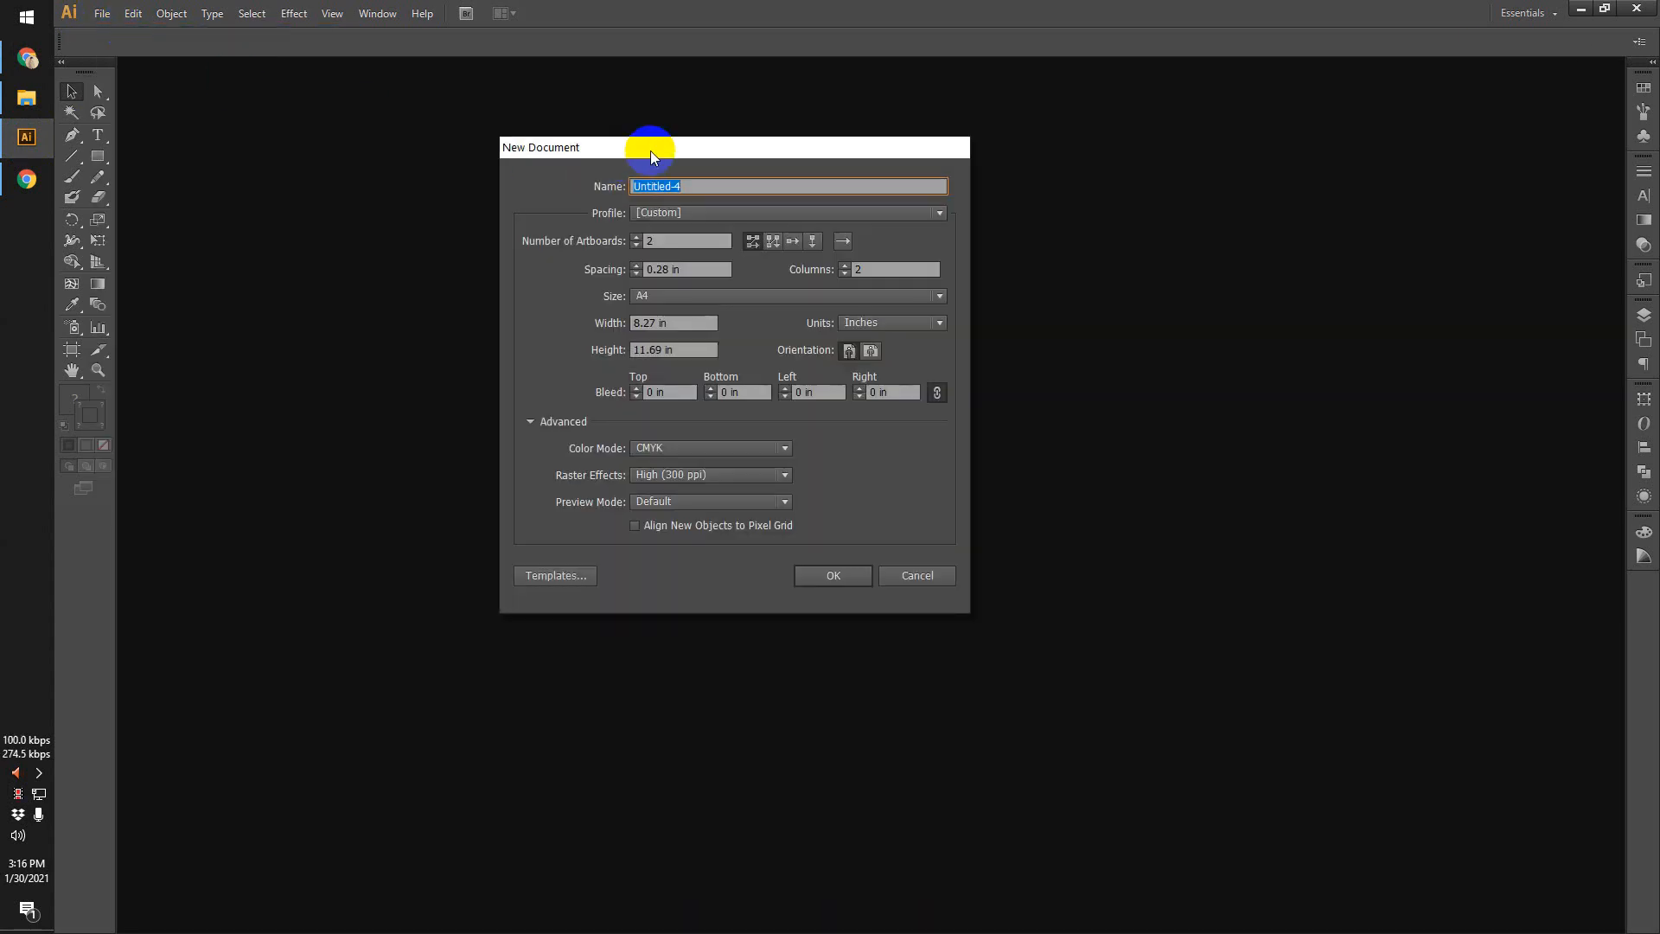
drag(651, 150, 642, 148)
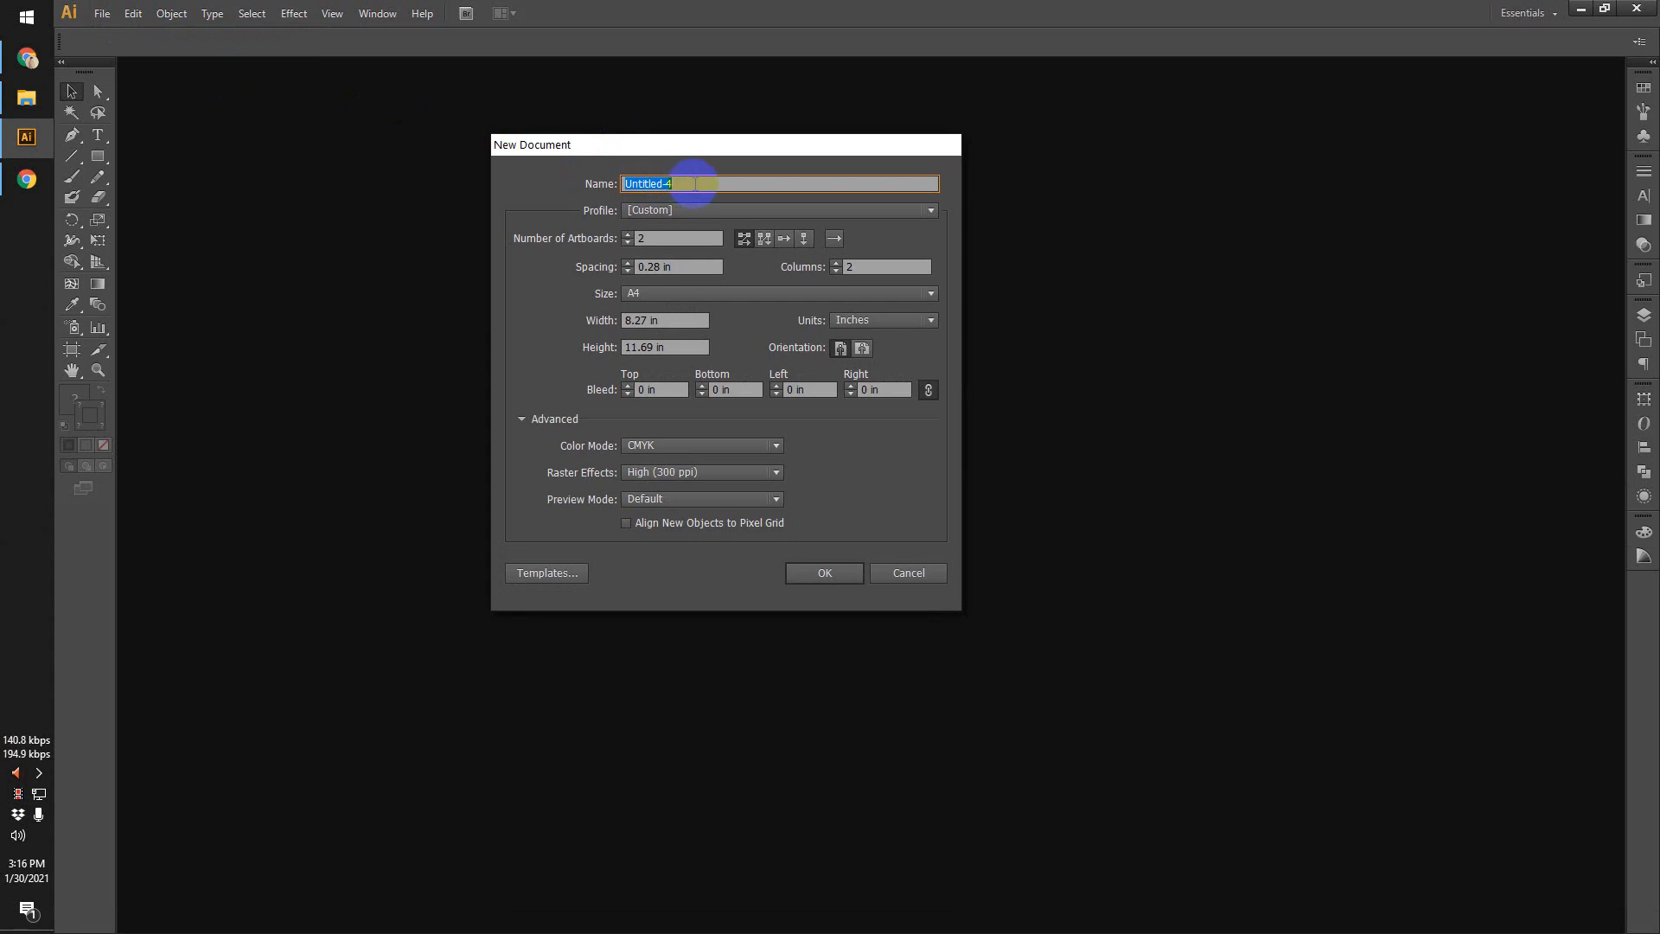
text(V Card Design)
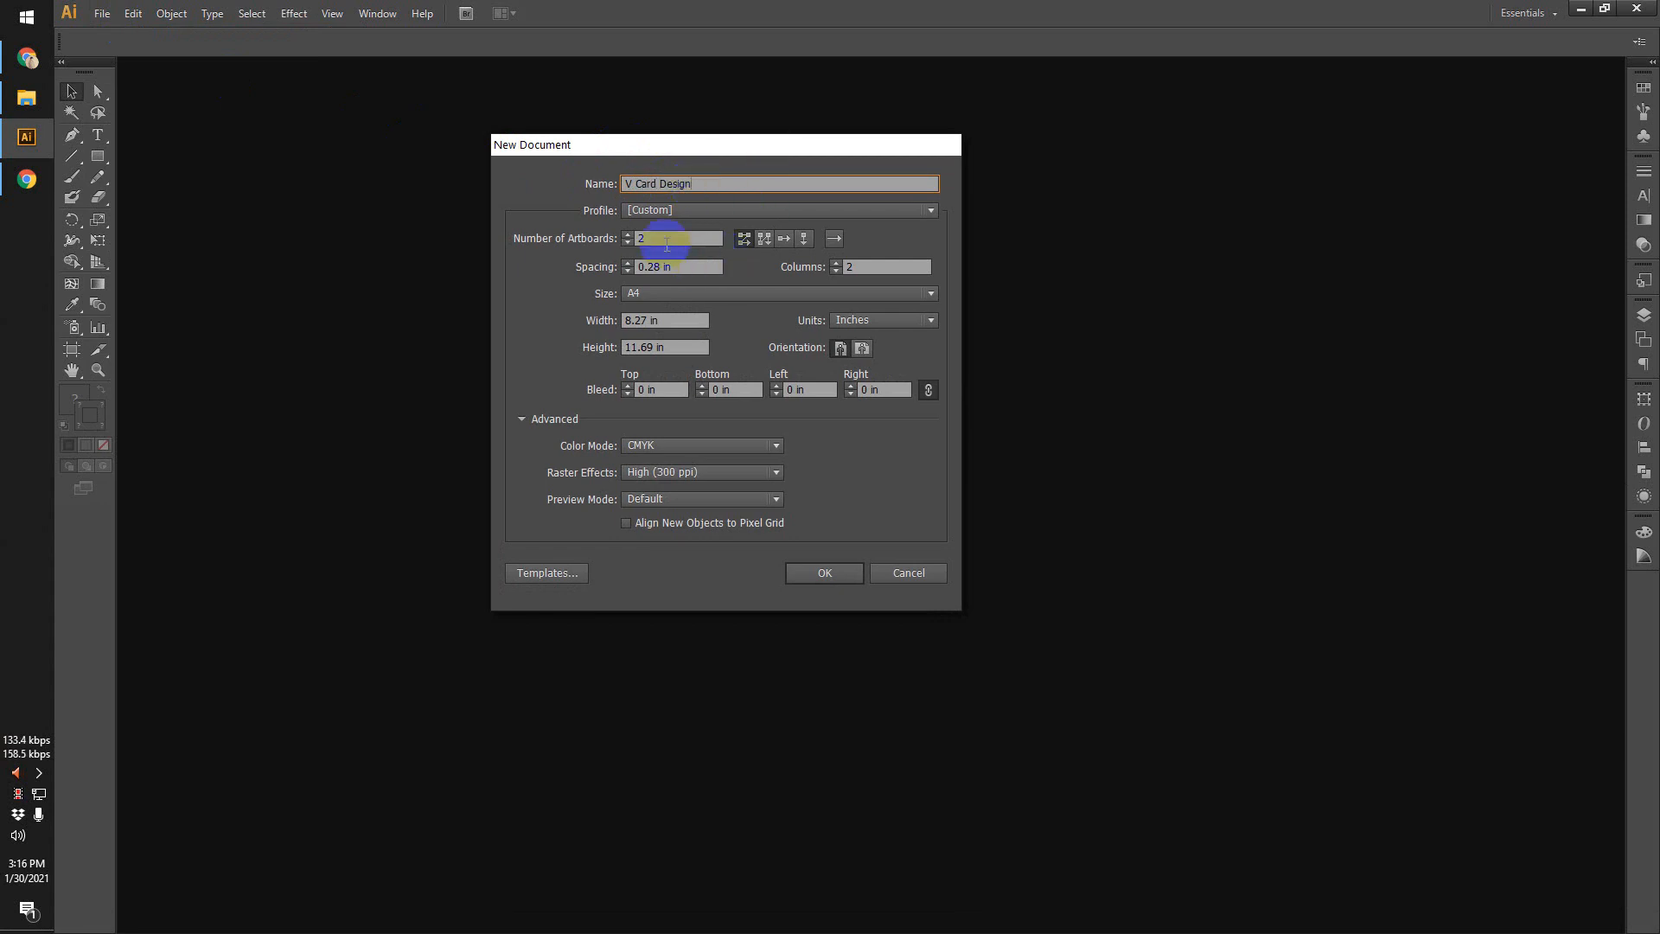
double_click(642, 238)
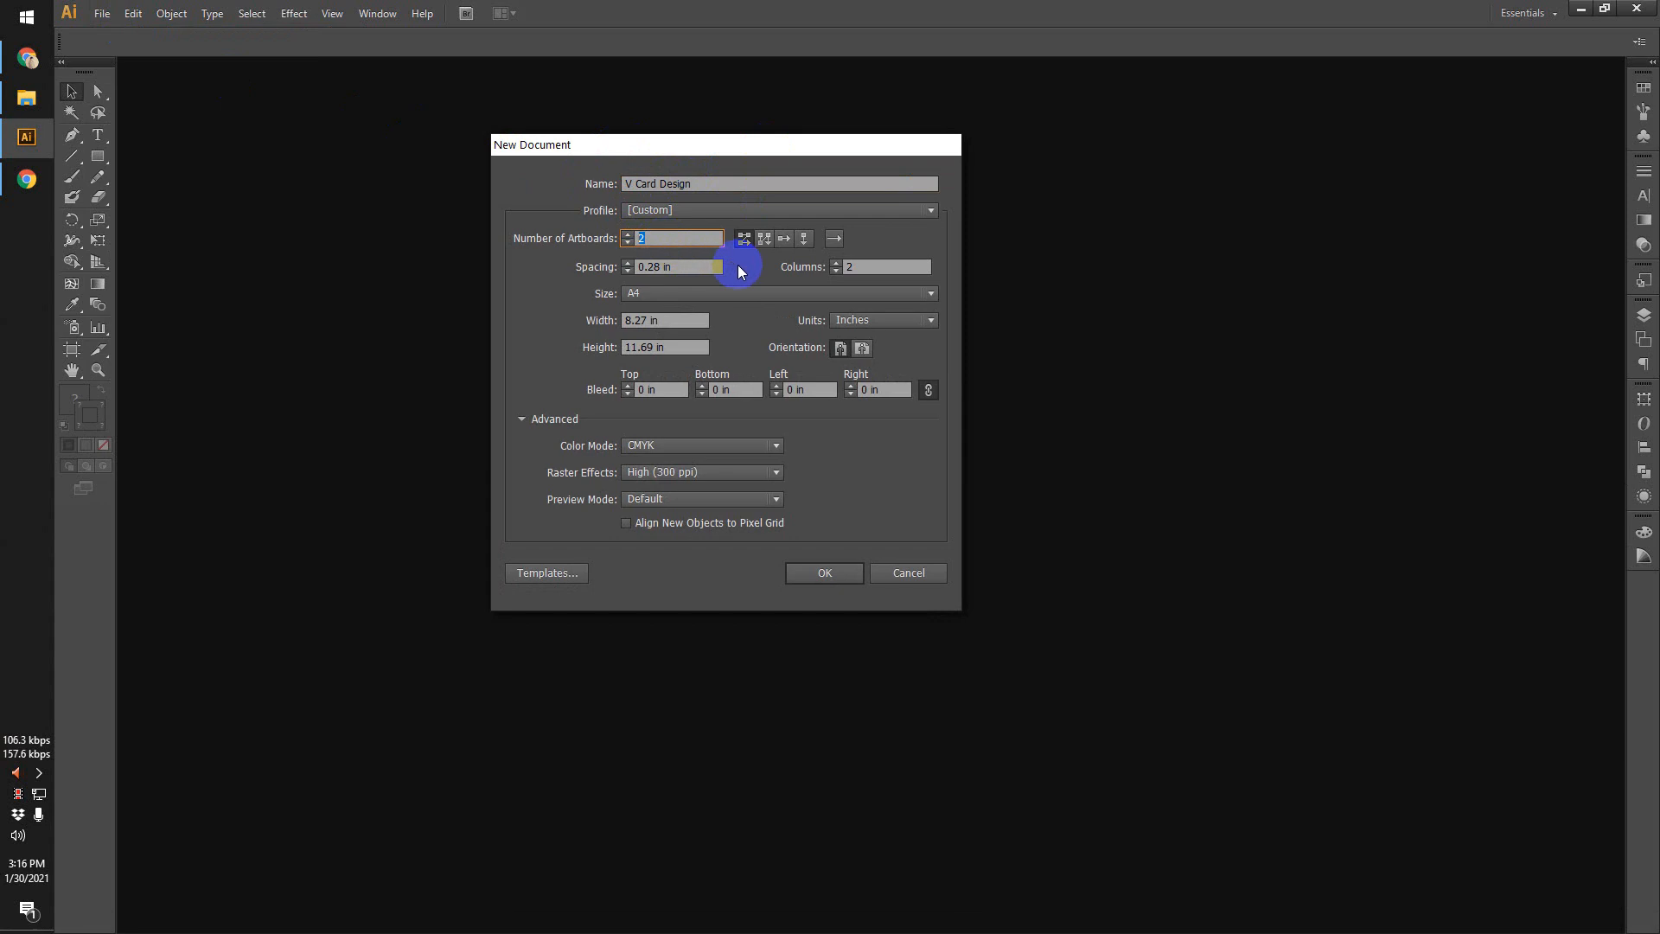
text(1)
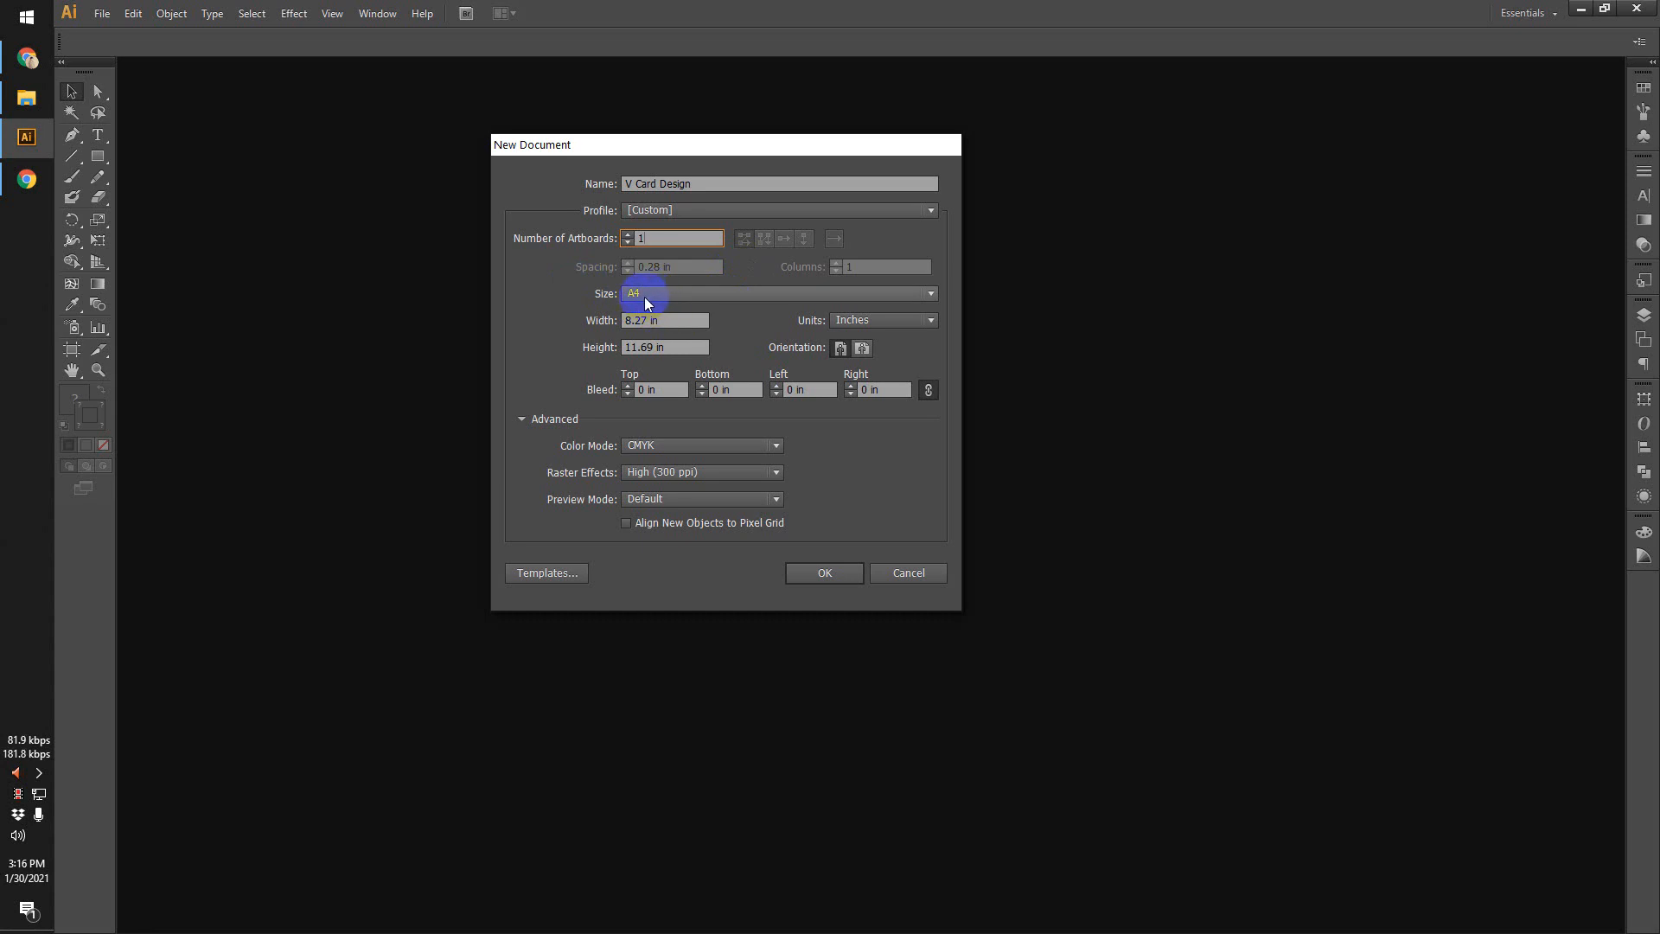
click(728, 145)
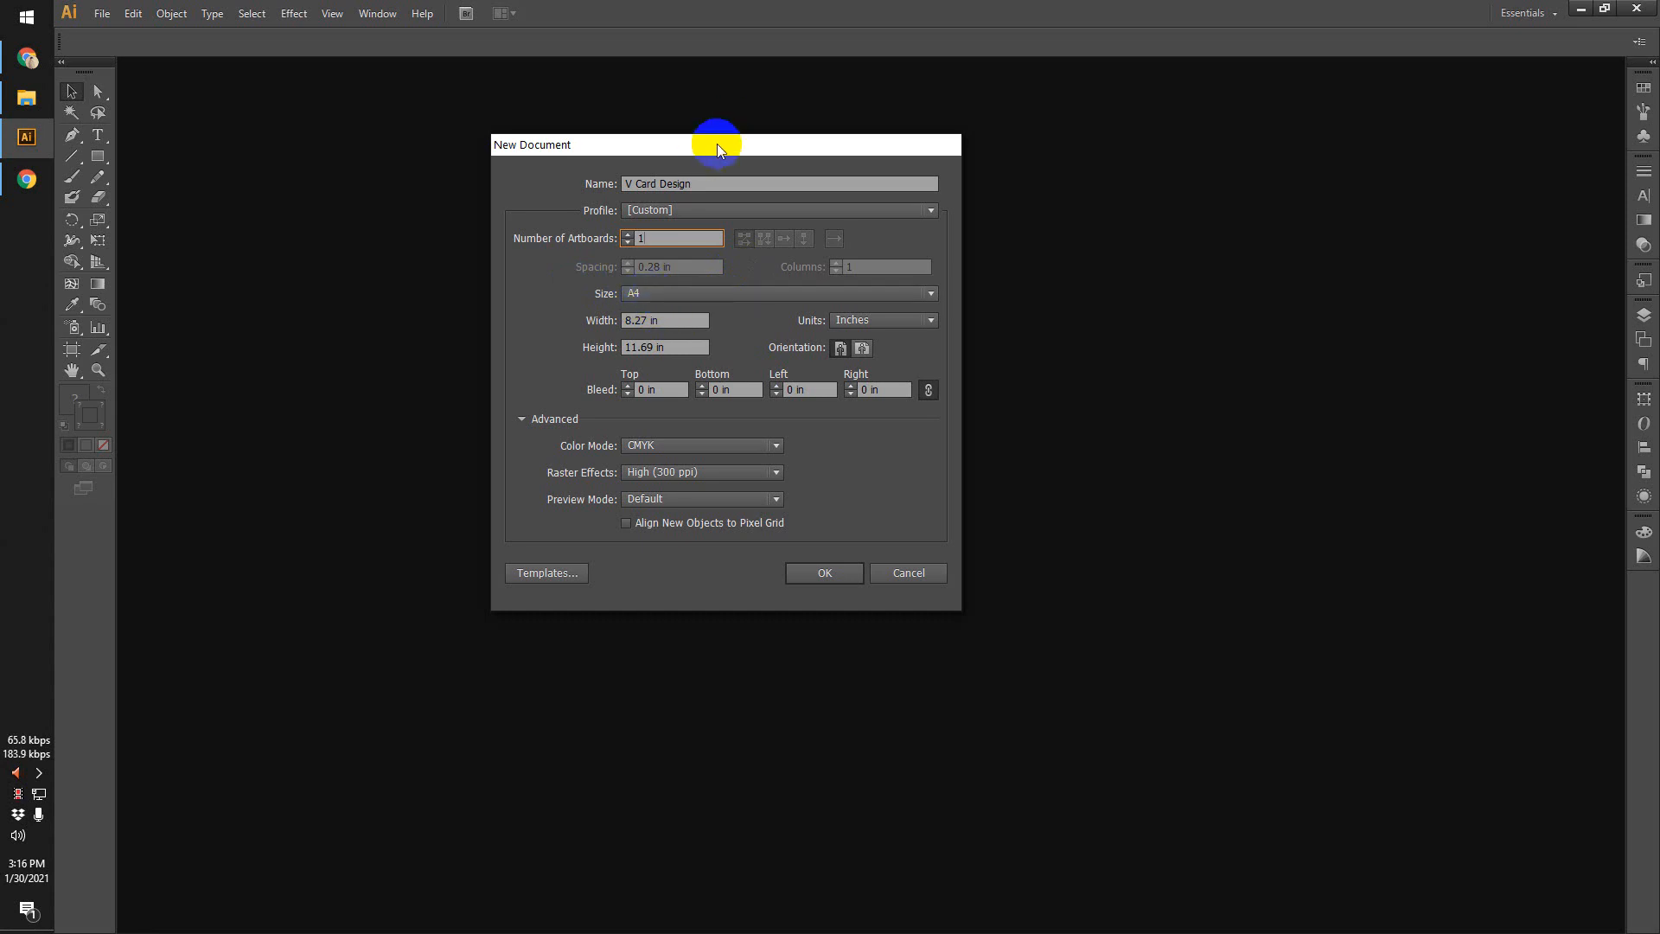
drag(717, 147, 752, 147)
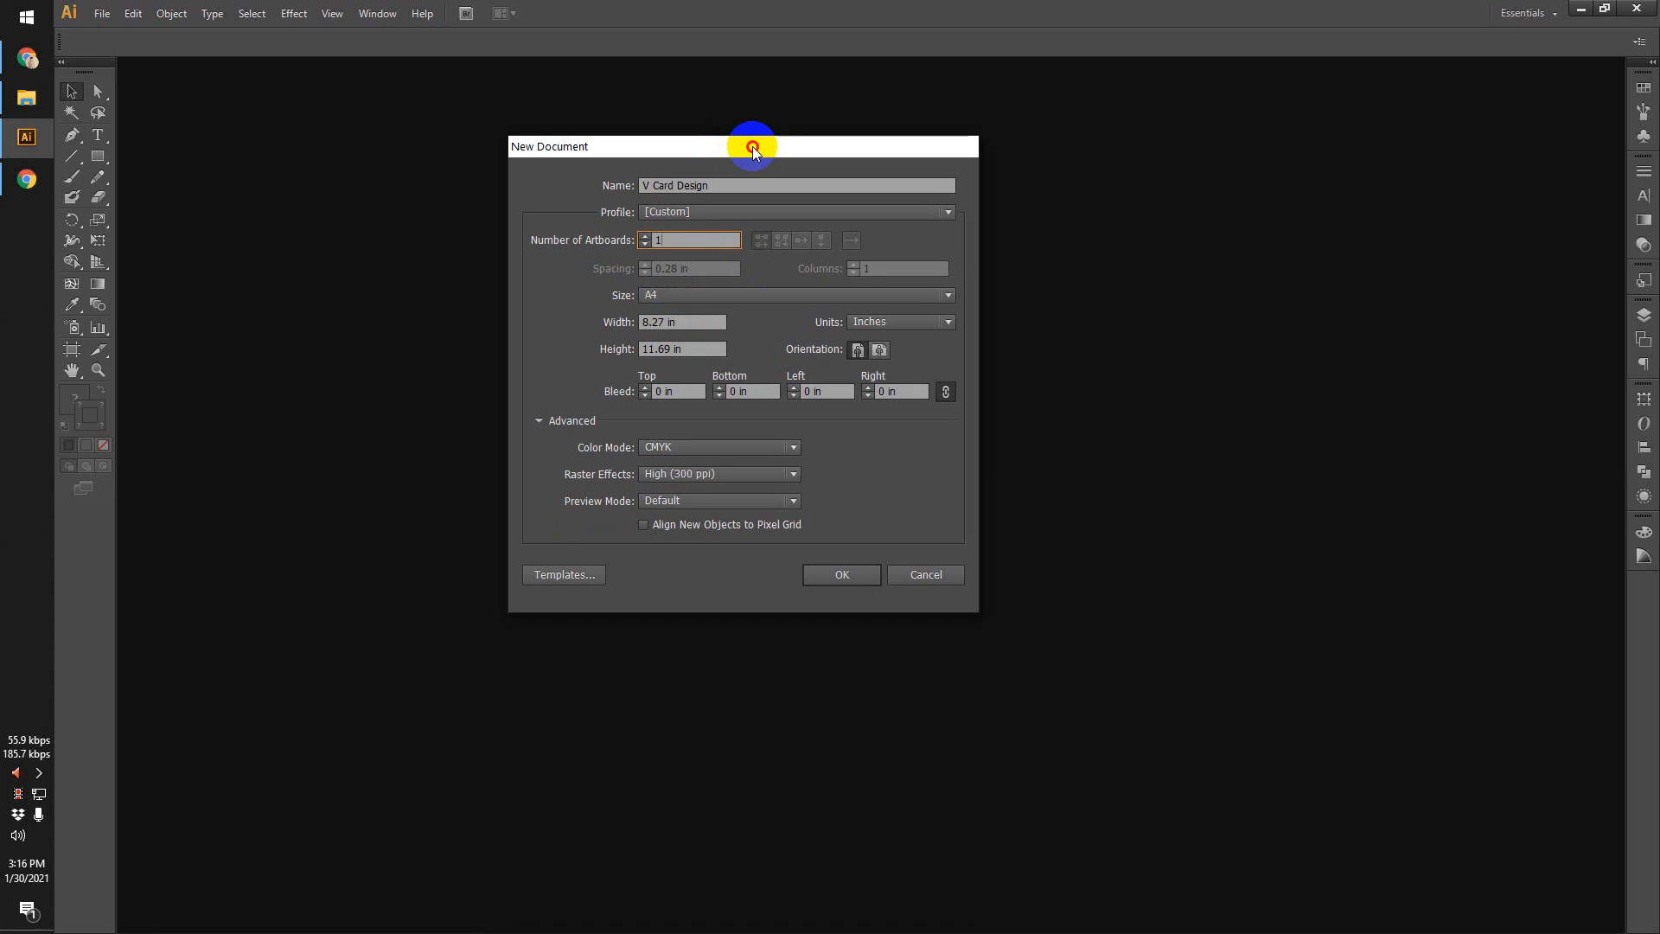
click(733, 152)
drag(759, 136, 754, 137)
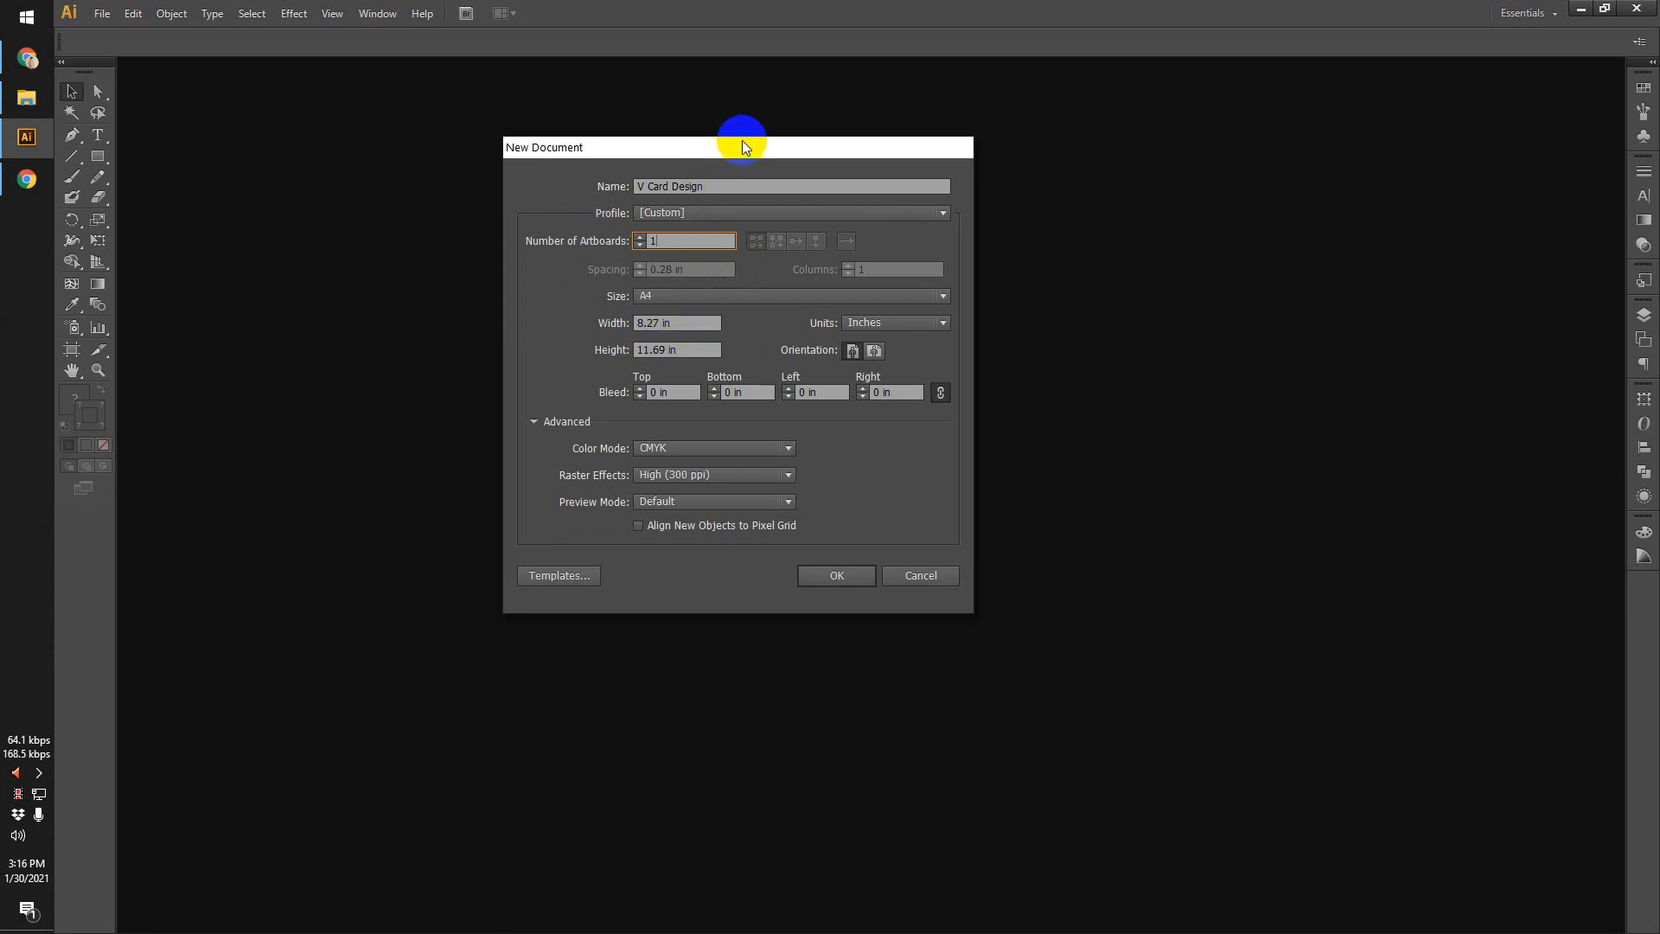
drag(743, 142, 732, 144)
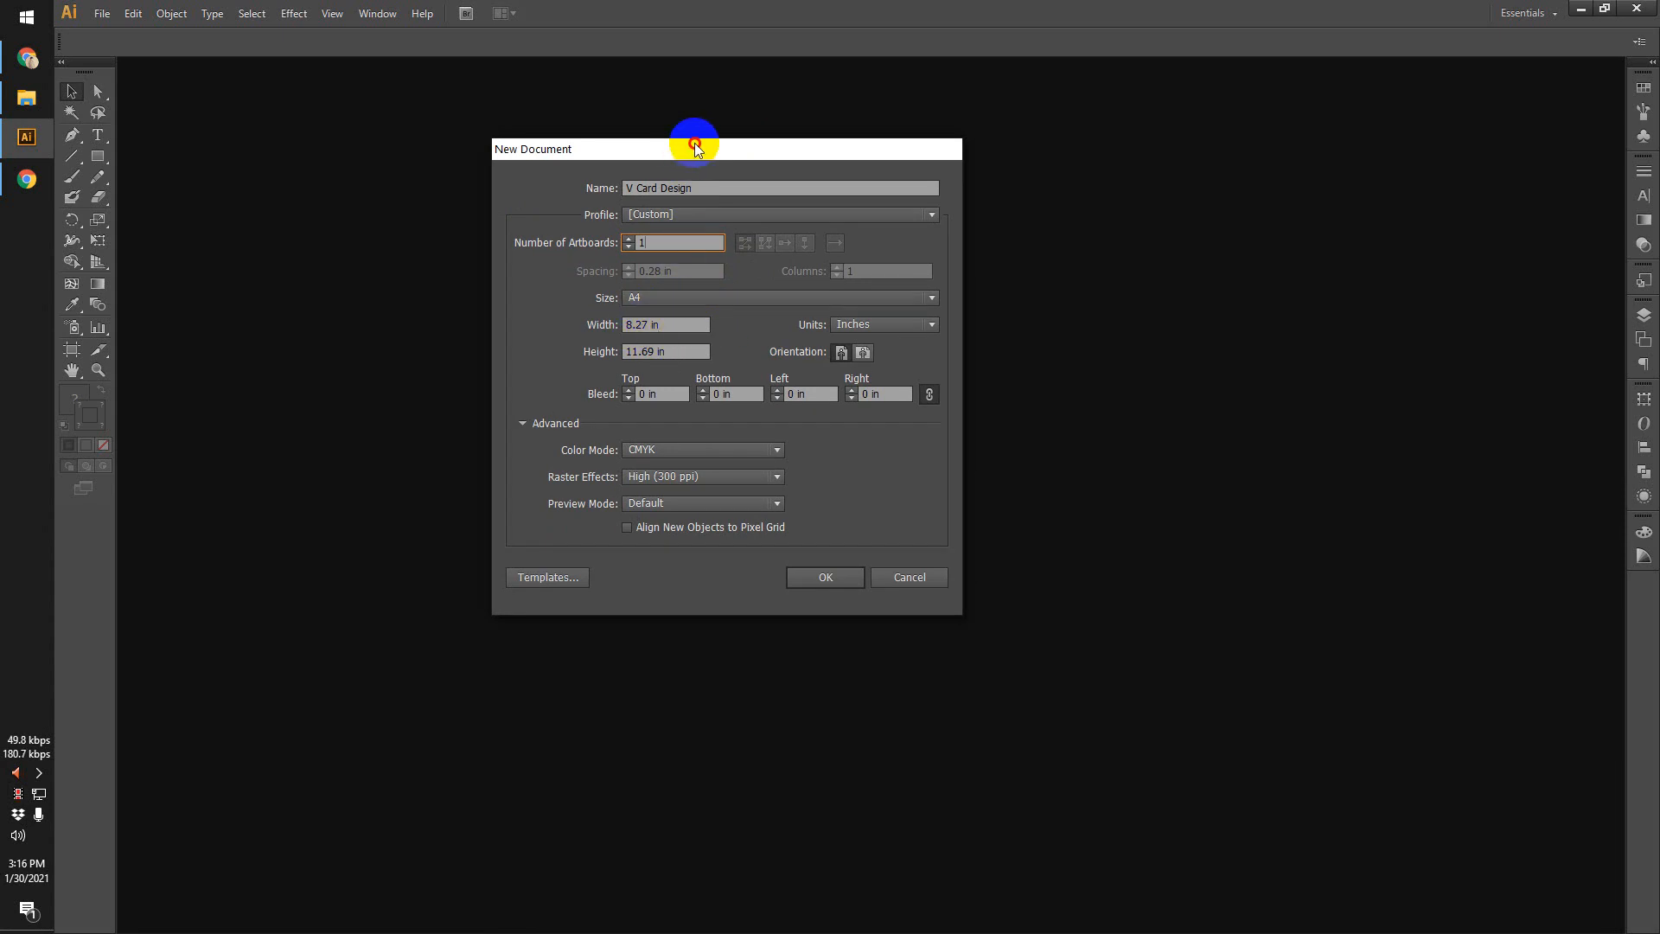
drag(694, 144, 701, 145)
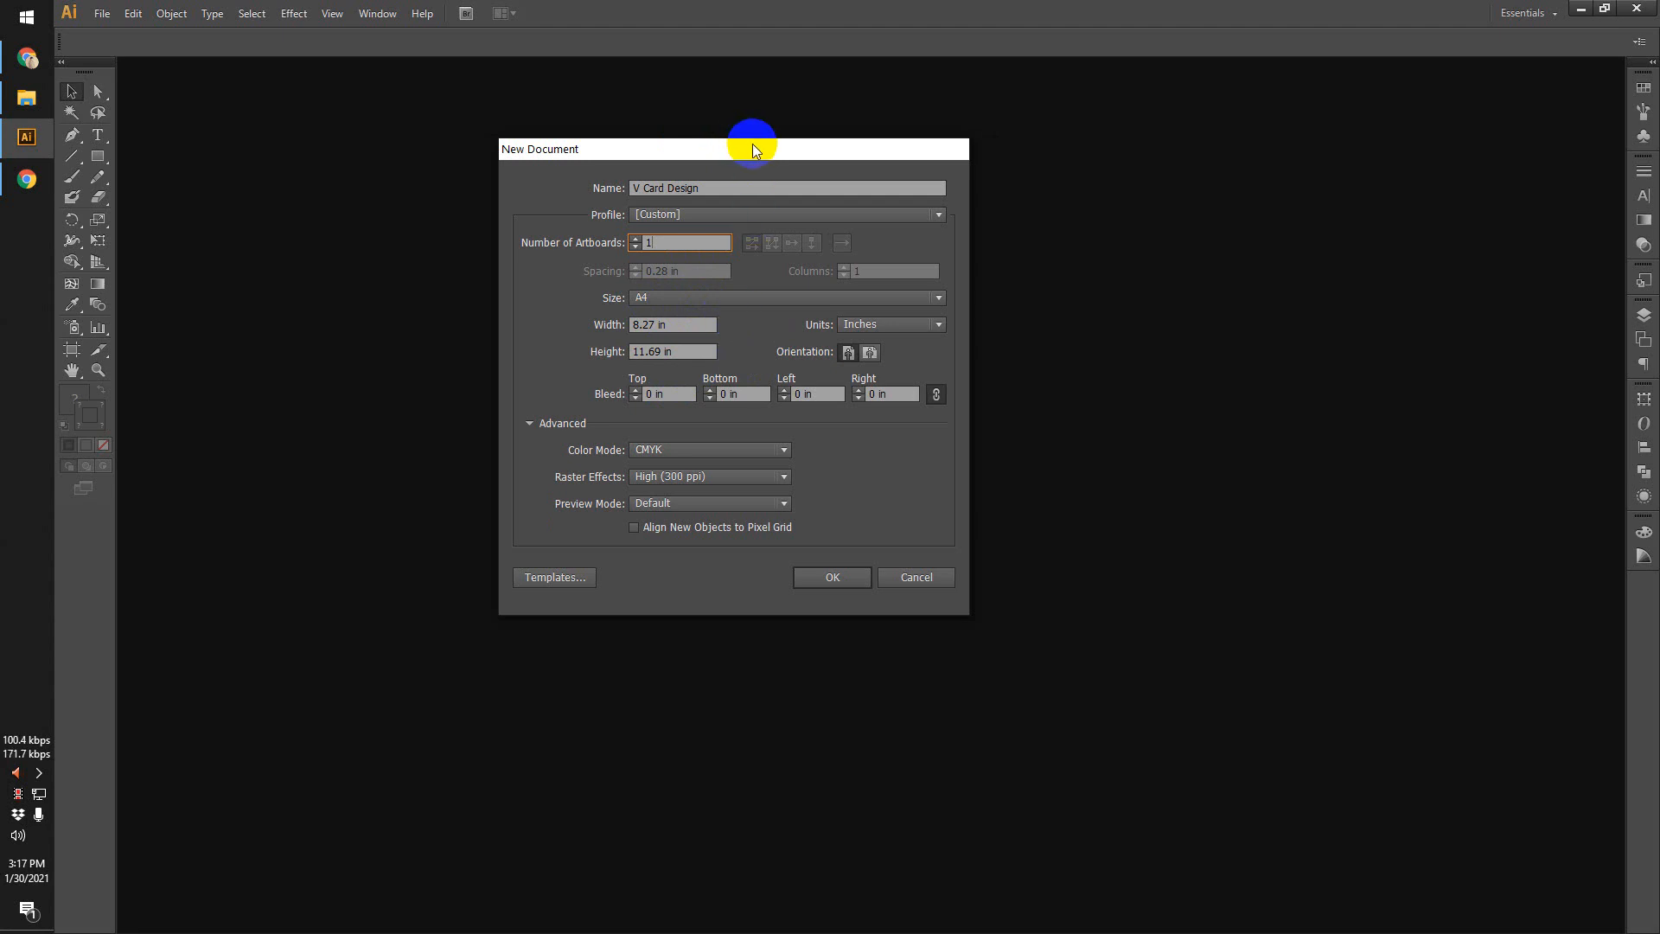
drag(752, 144, 763, 144)
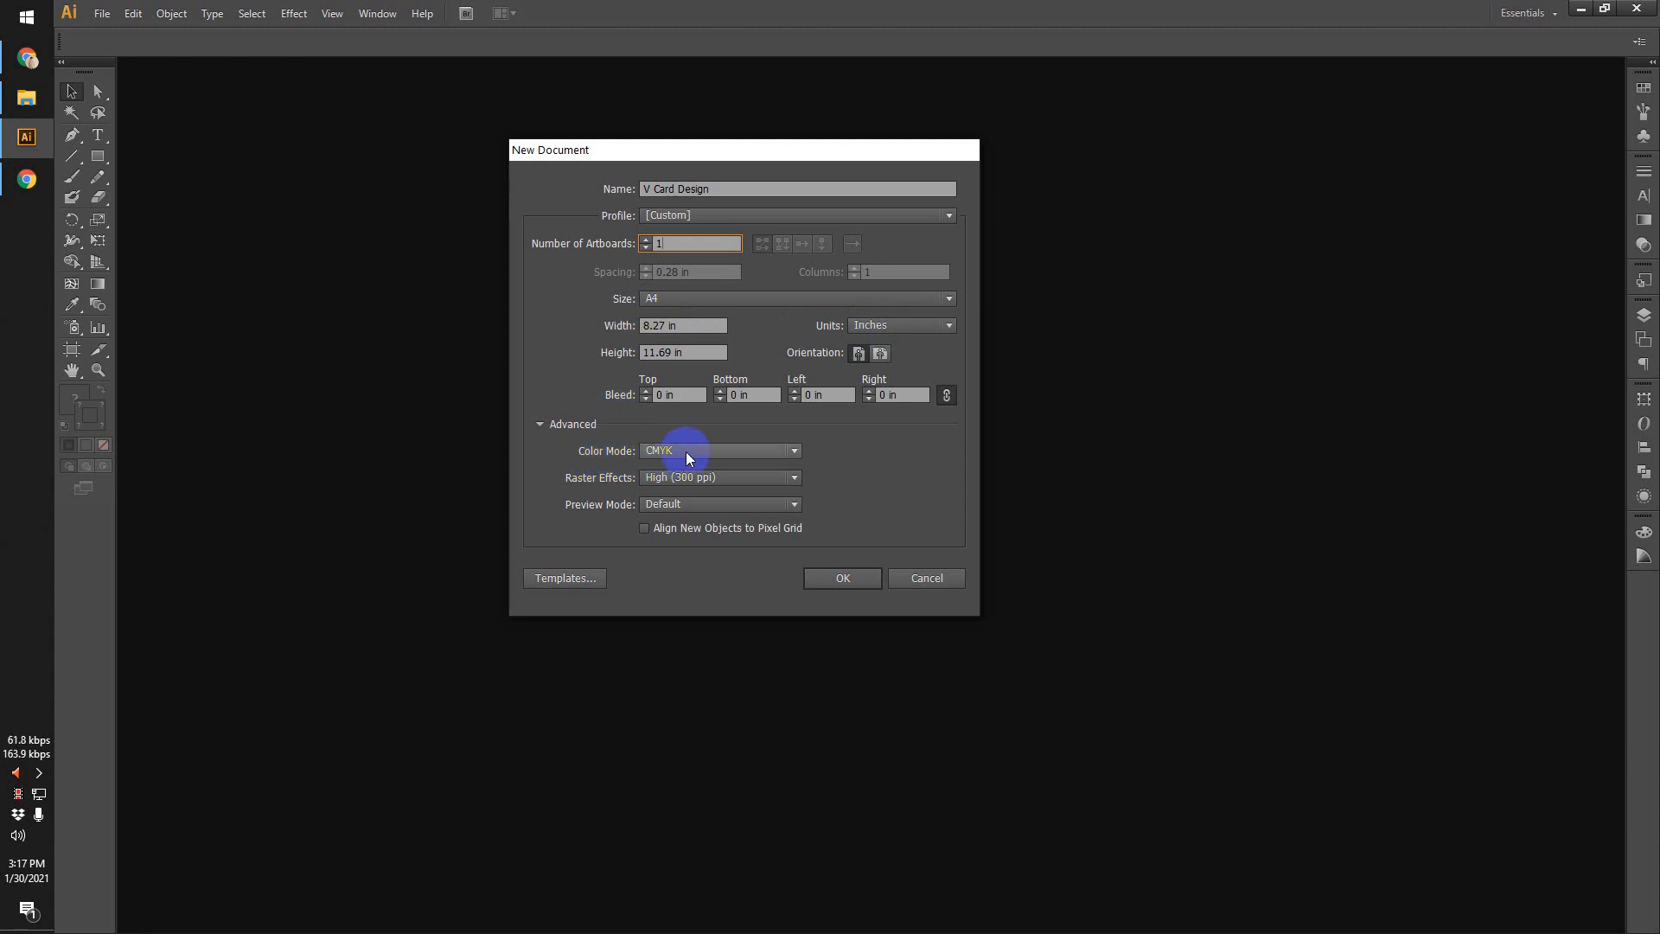
click(880, 487)
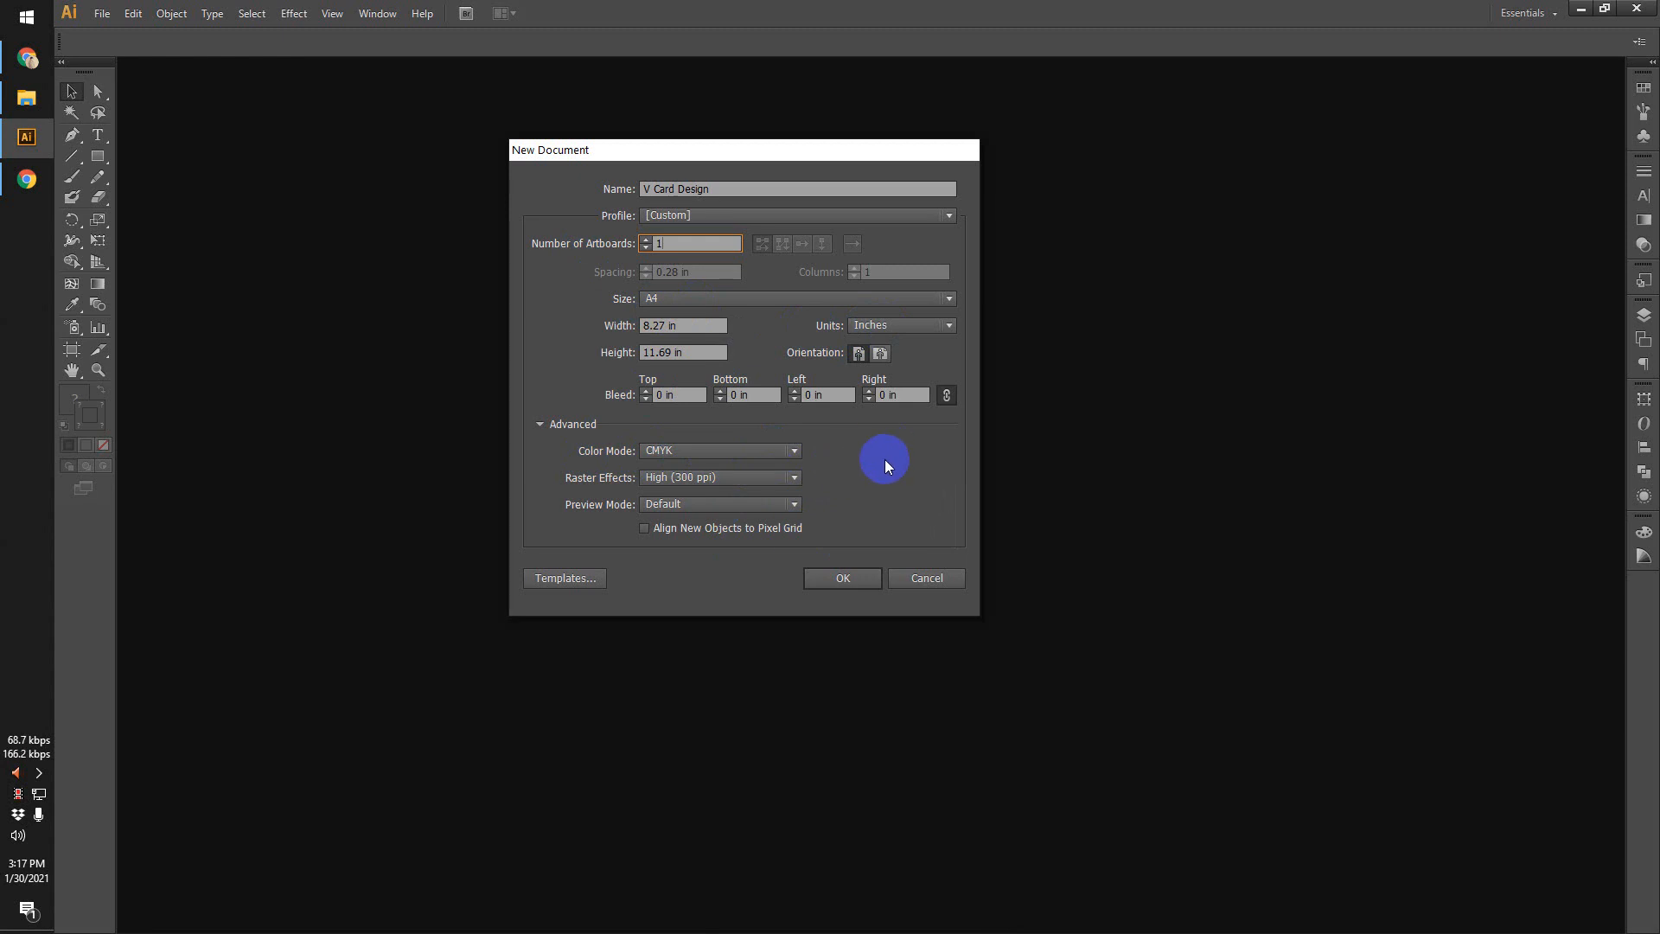
Create the new document at A4 size with CMYK color mode and 300 ppi raster effects.
click(838, 574)
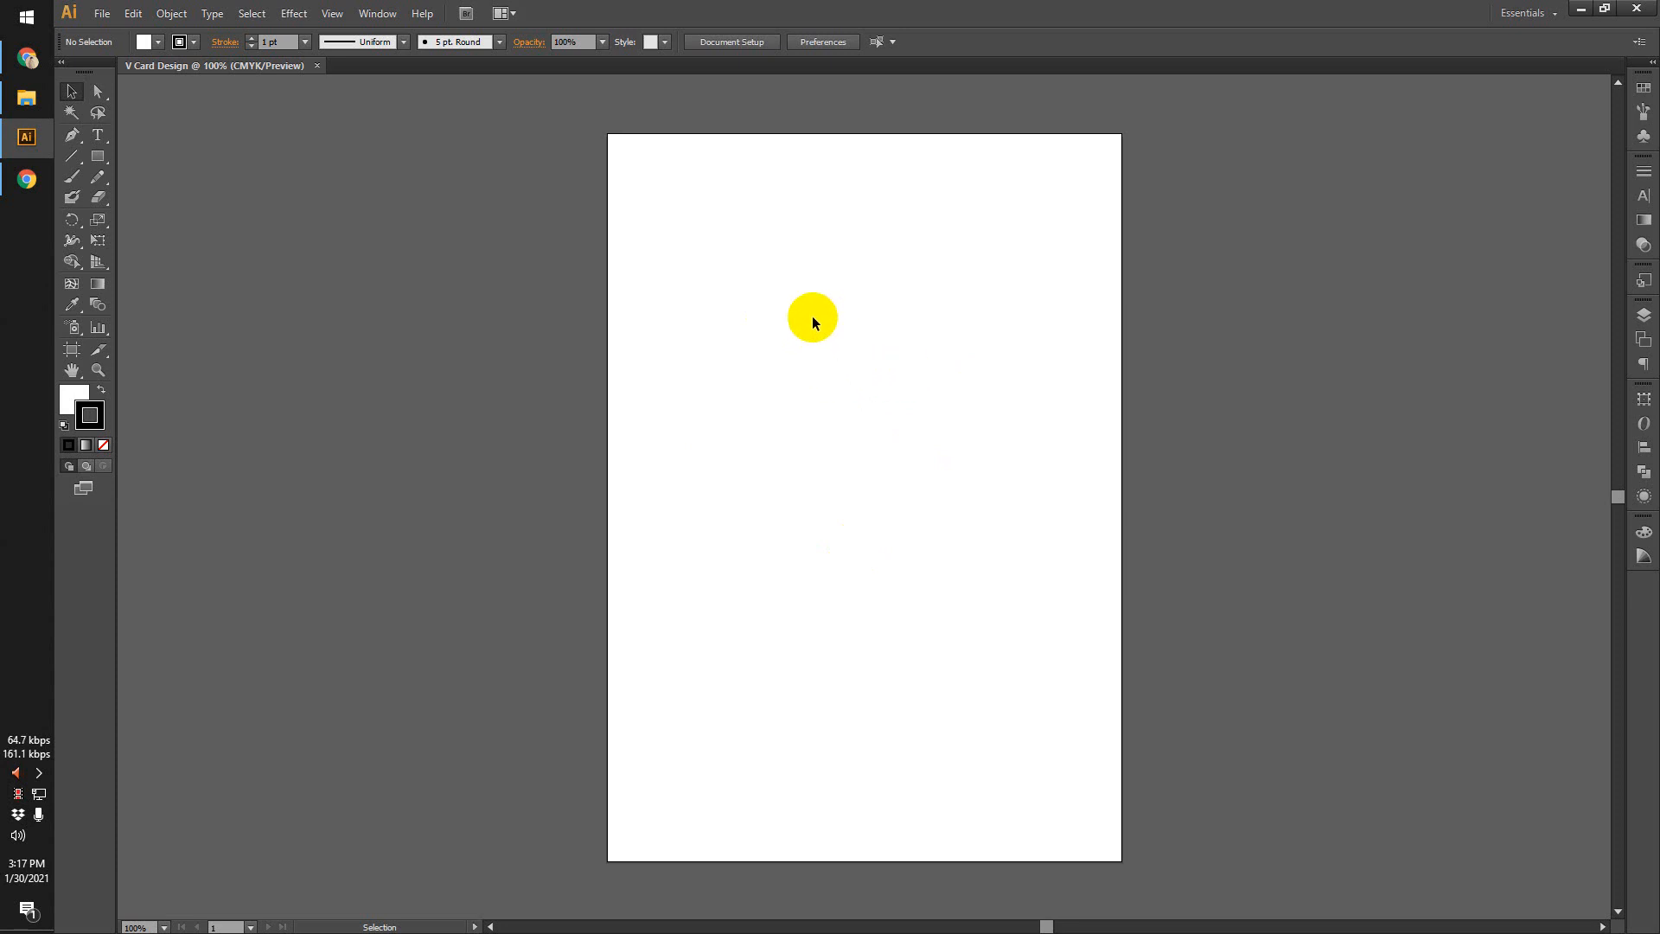
drag(822, 286, 683, 279)
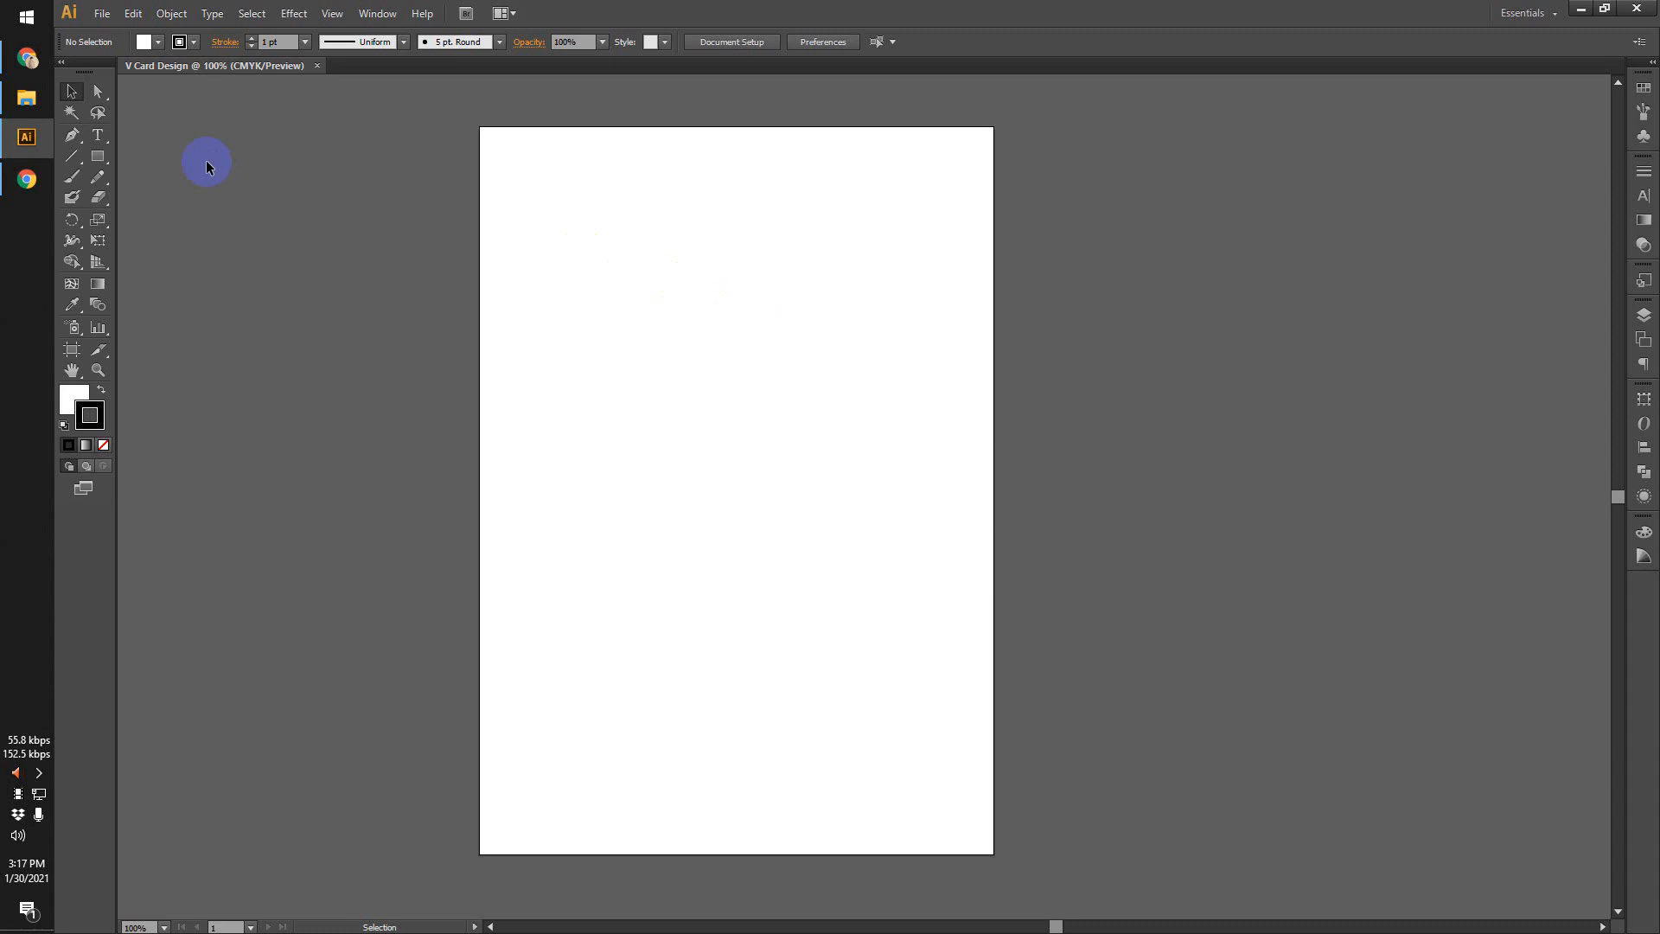
click(100, 163)
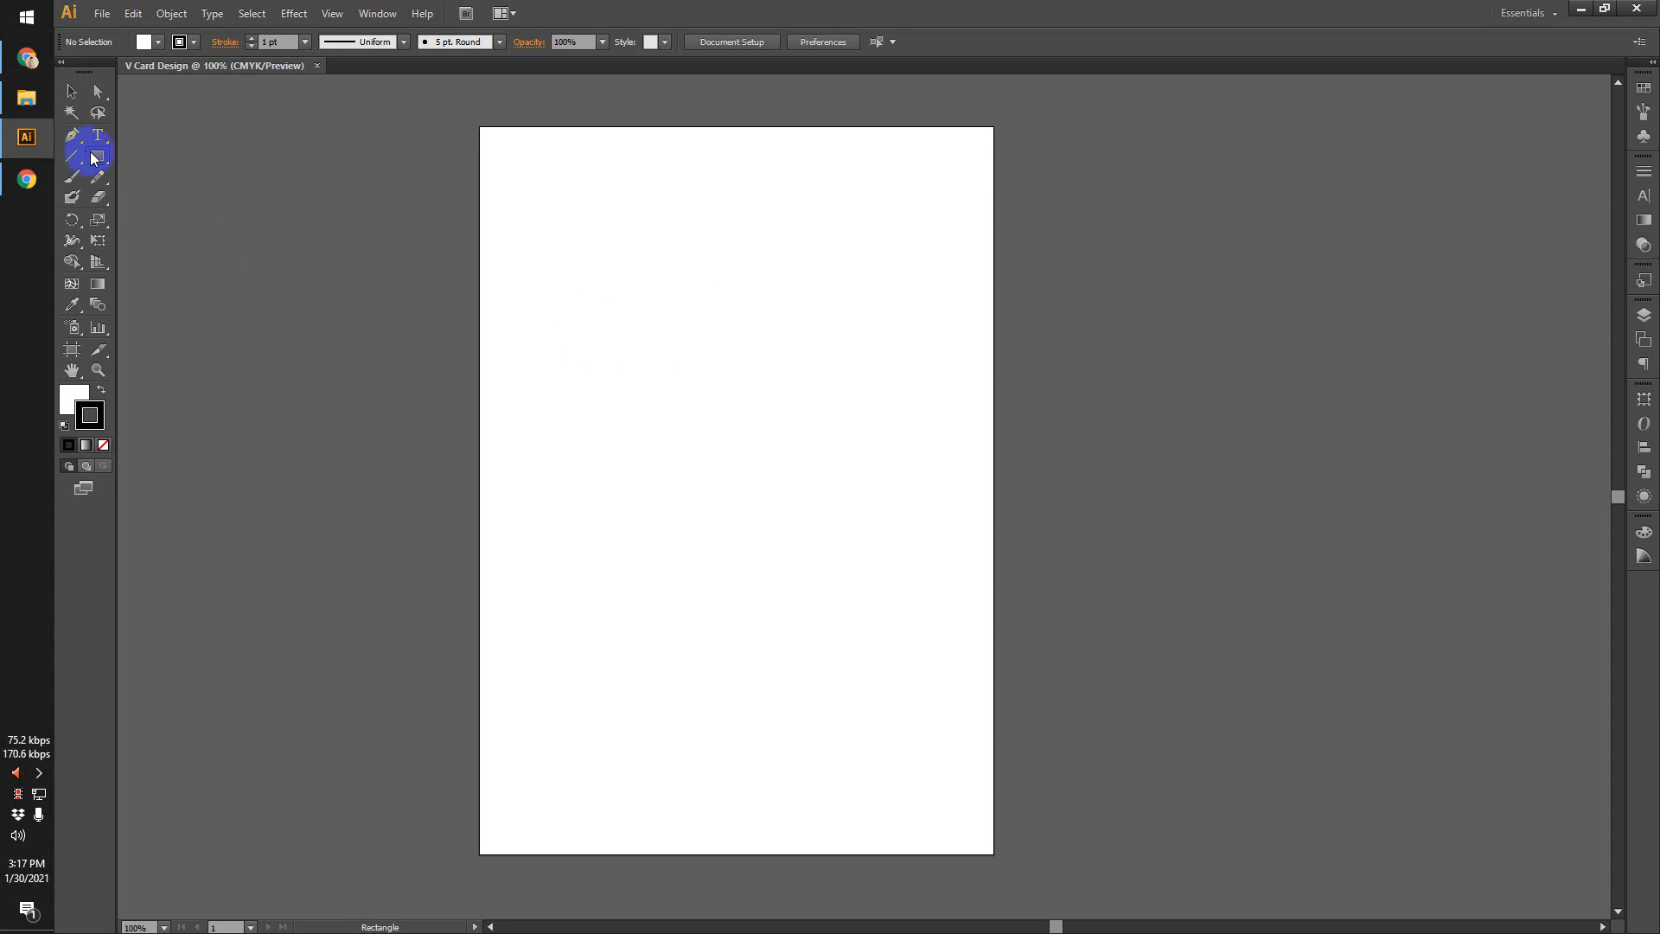
click(683, 349)
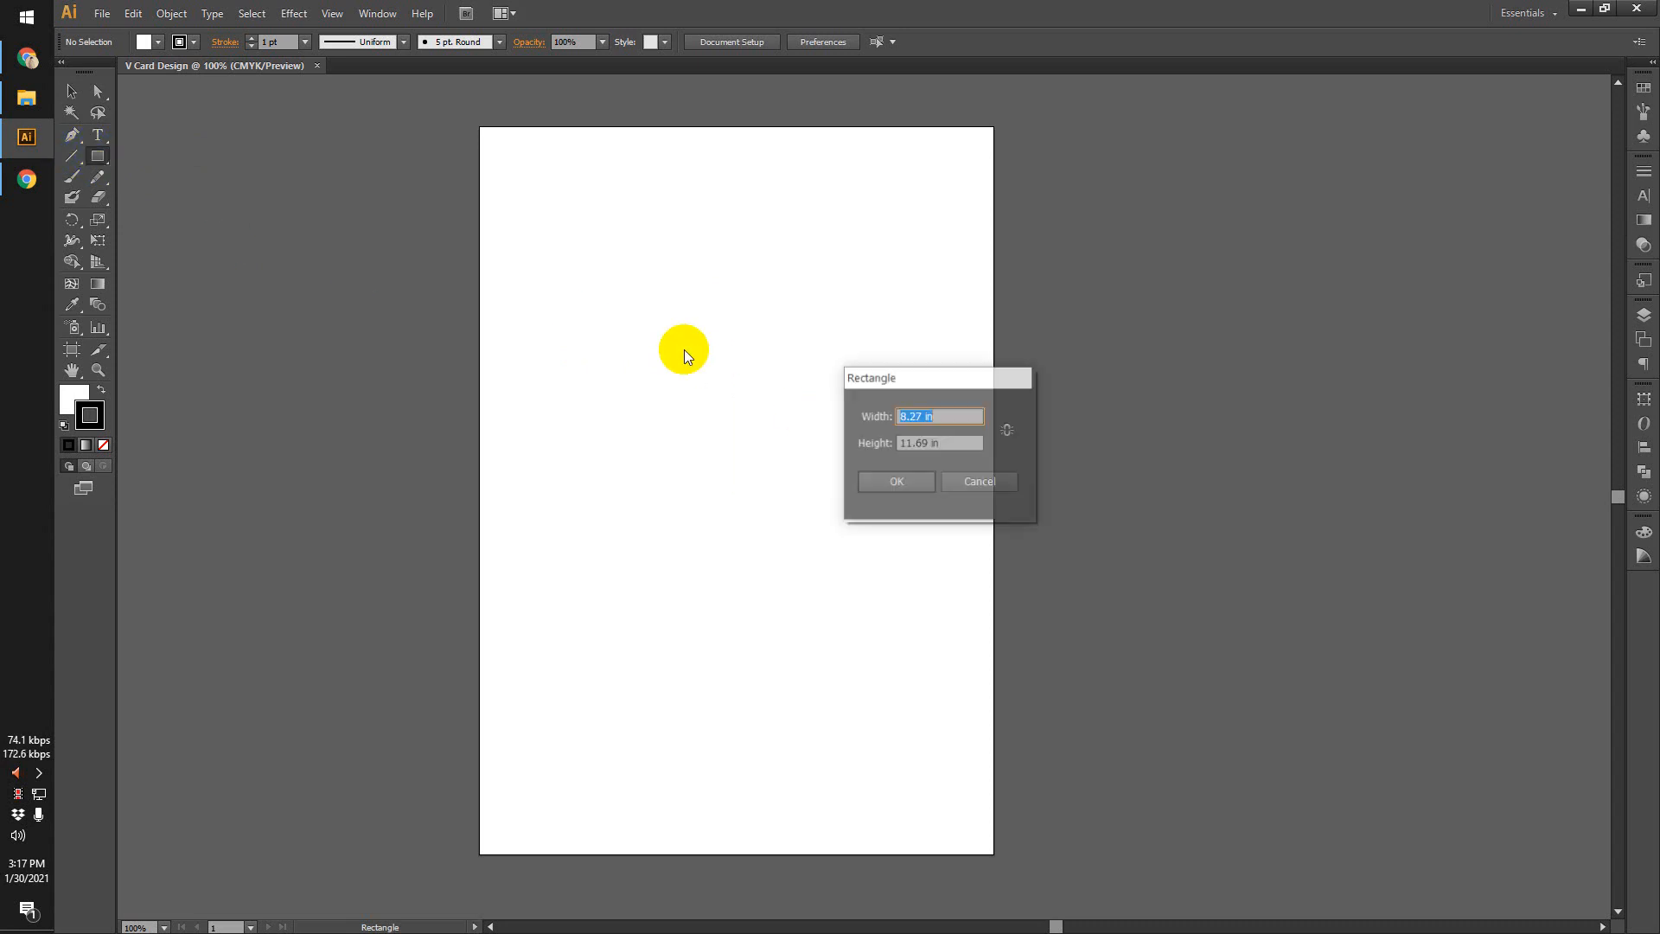
drag(926, 371, 652, 306)
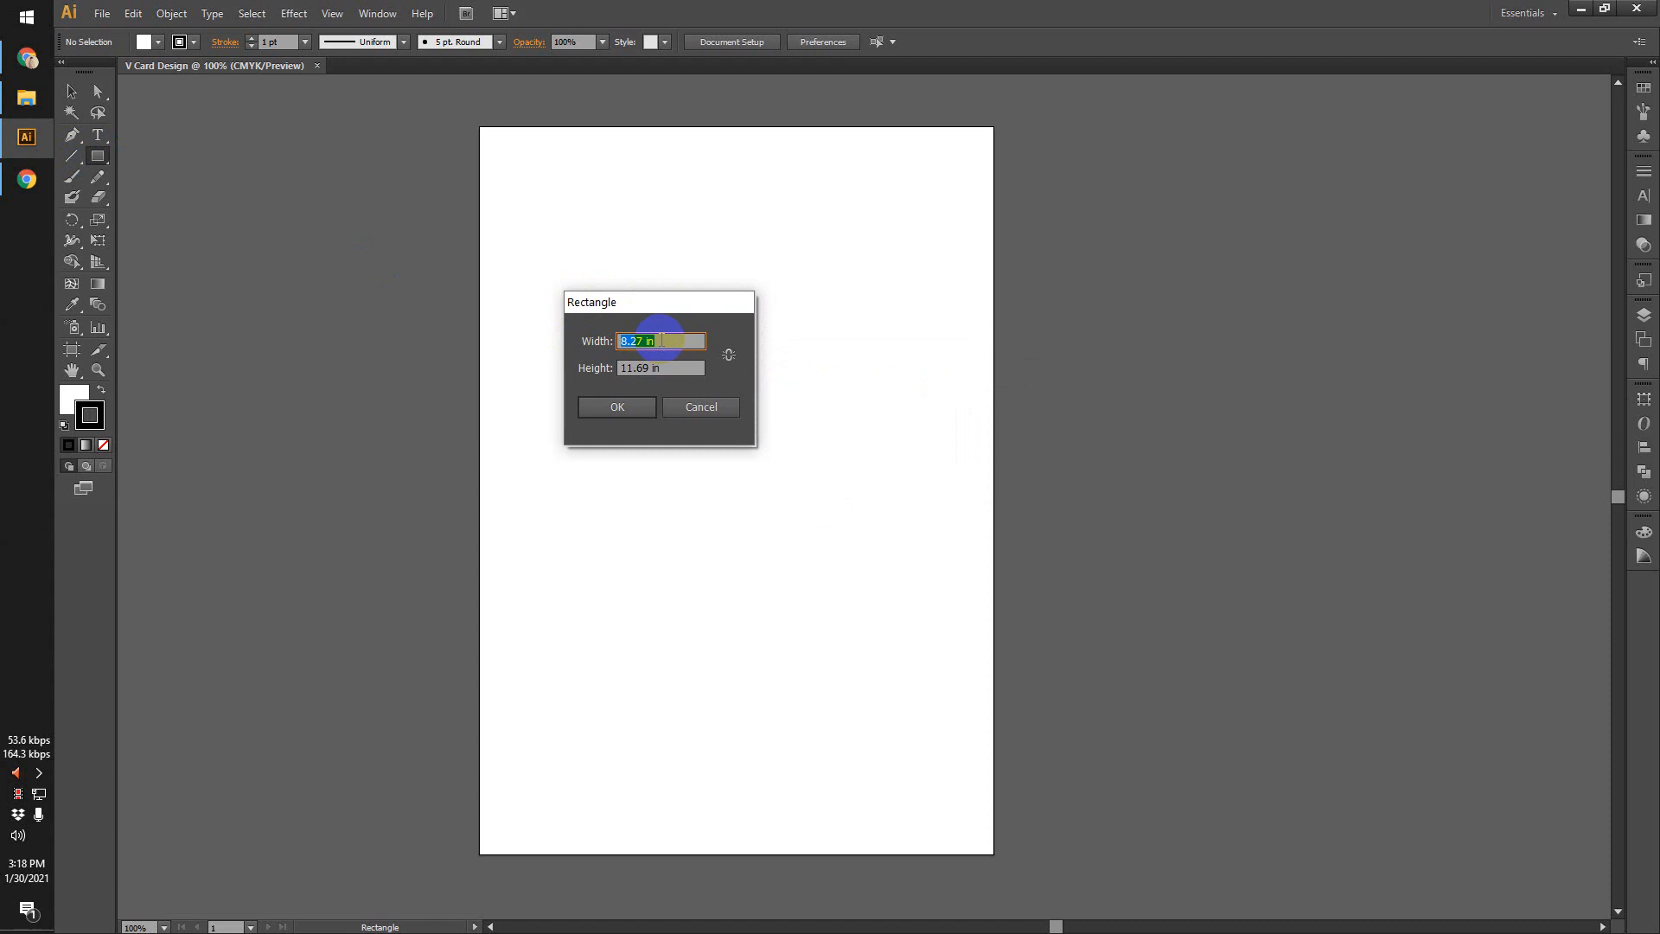
text(3)
click(705, 406)
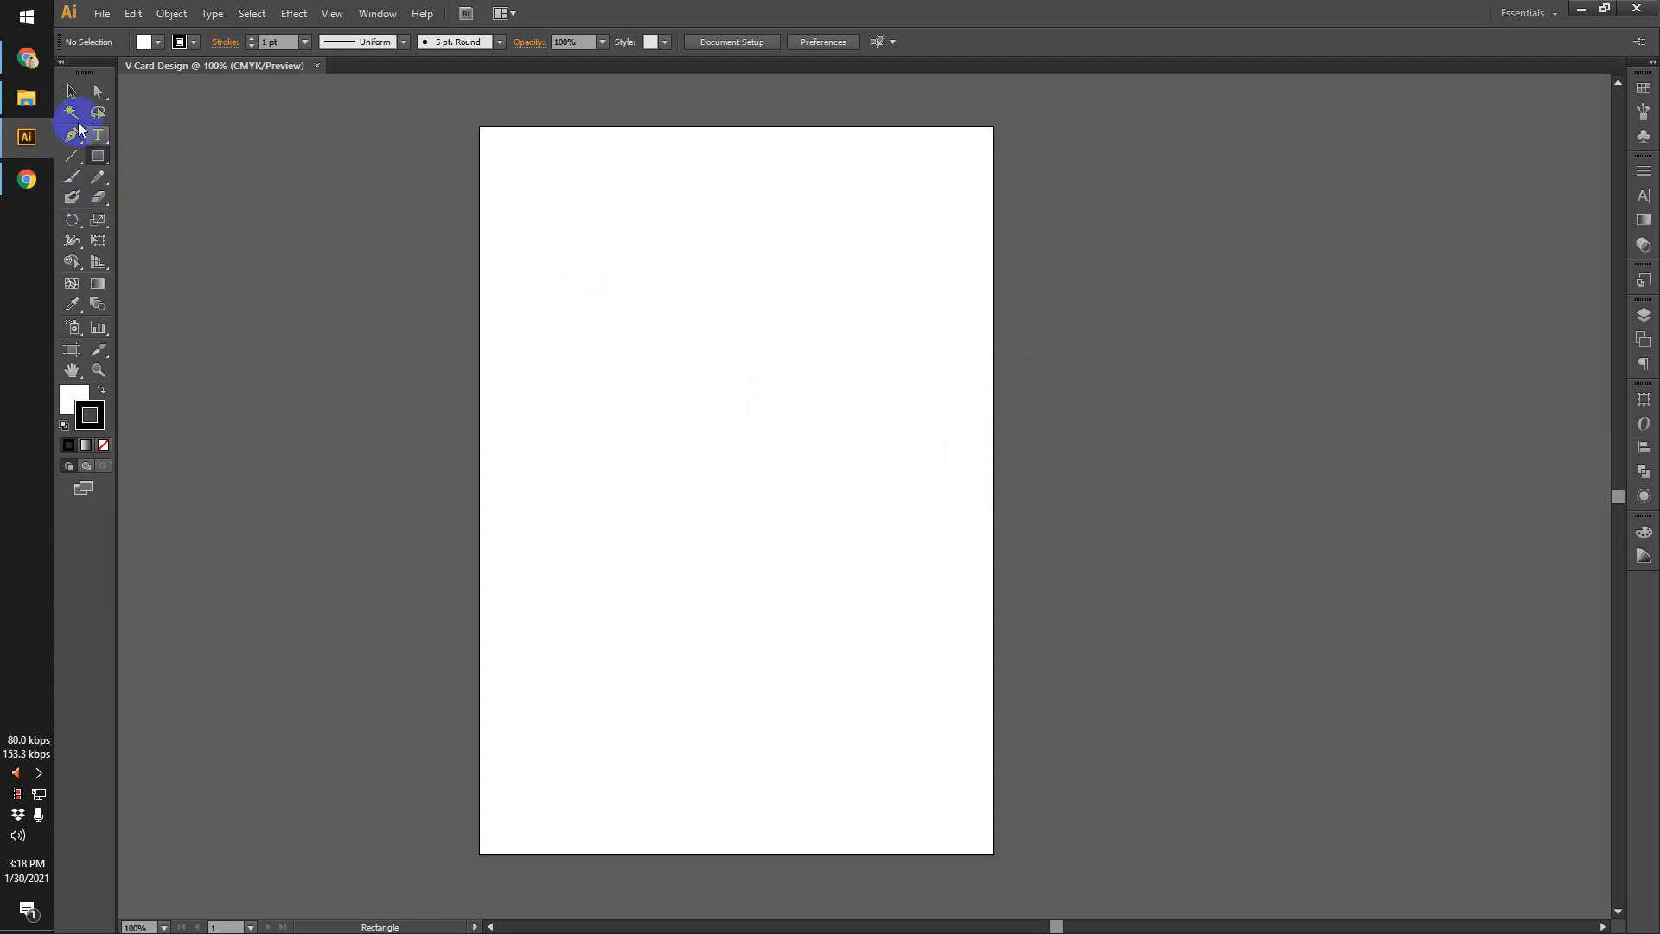
click(71, 91)
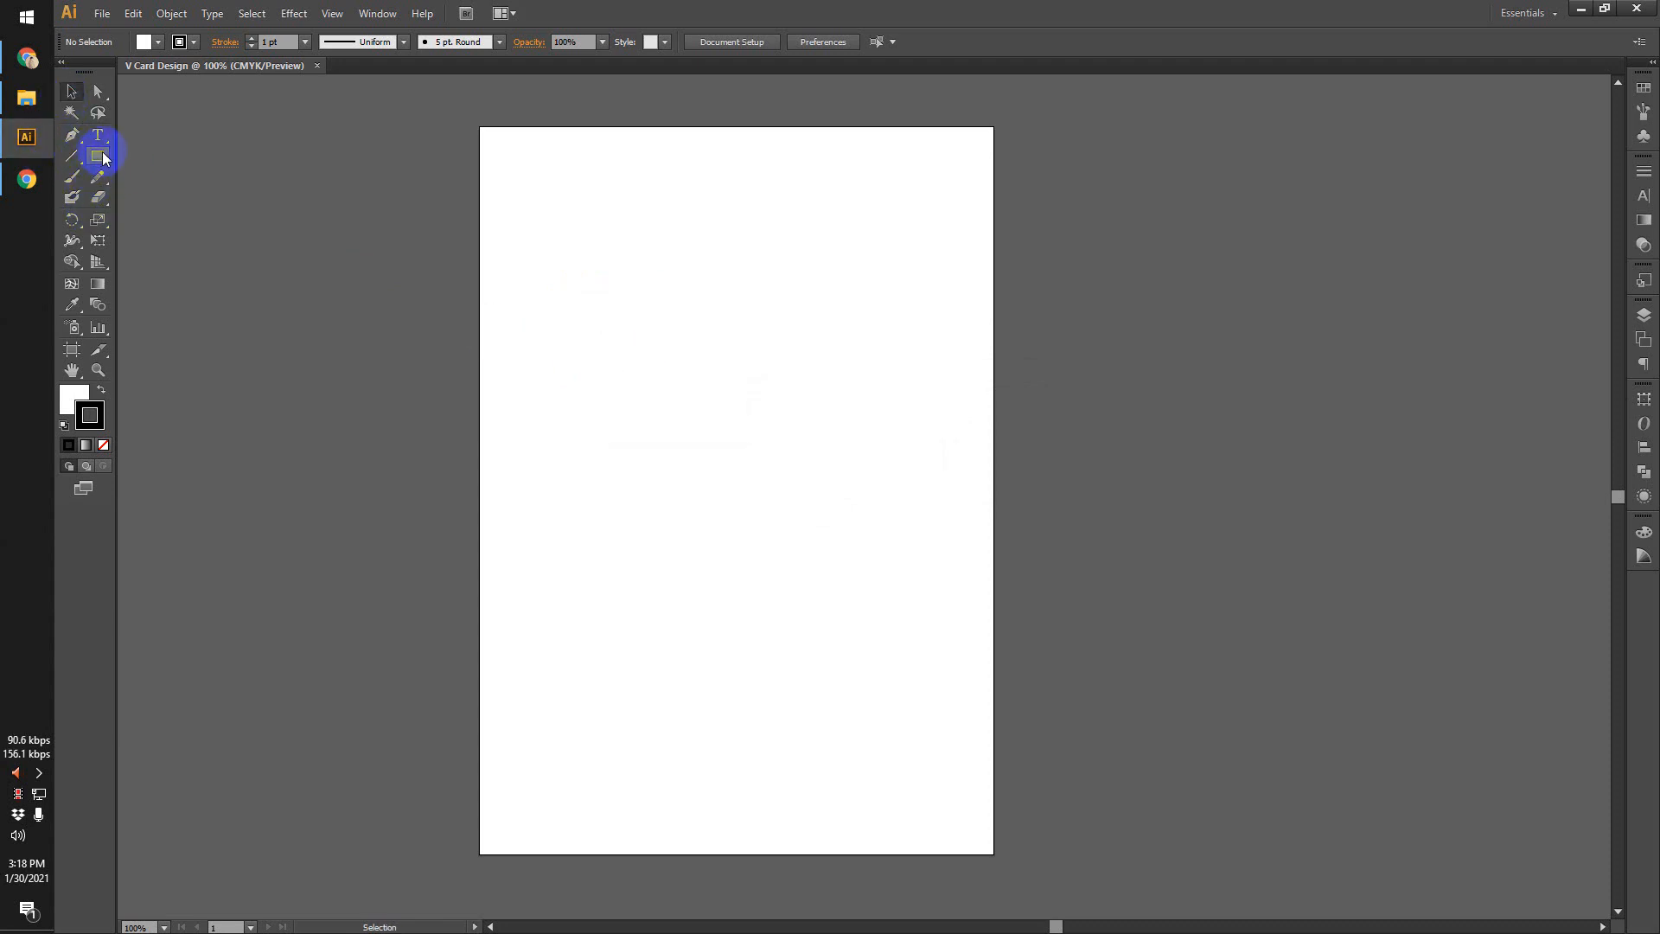
drag(98, 156, 250, 158)
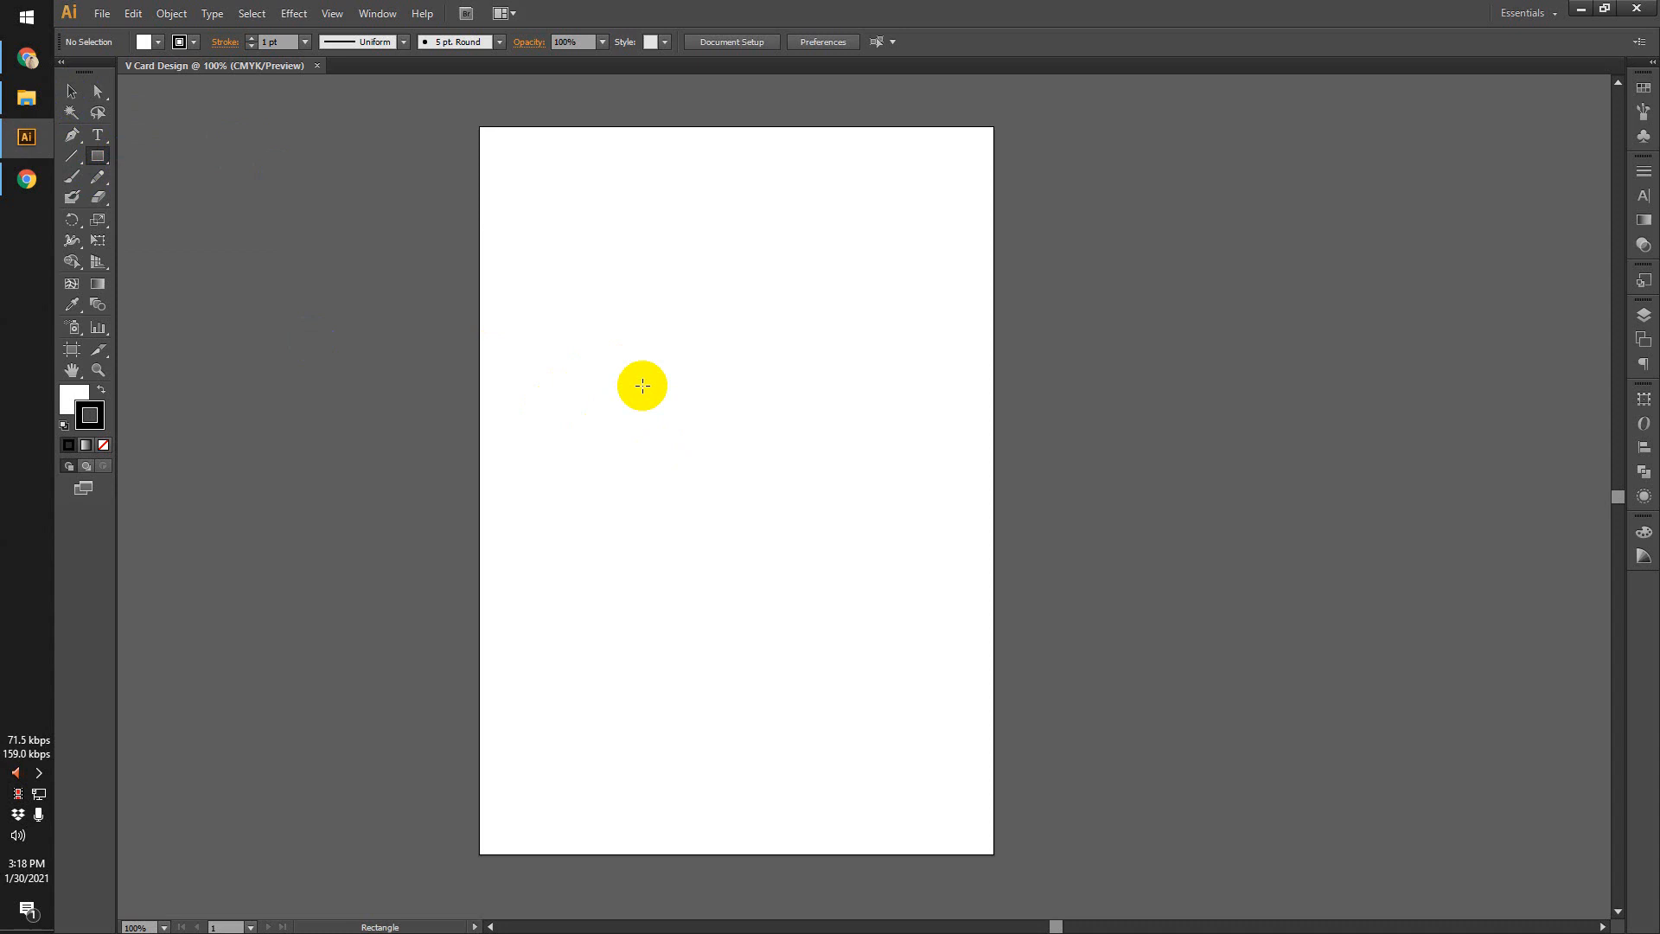
click(642, 386)
drag(682, 303, 759, 304)
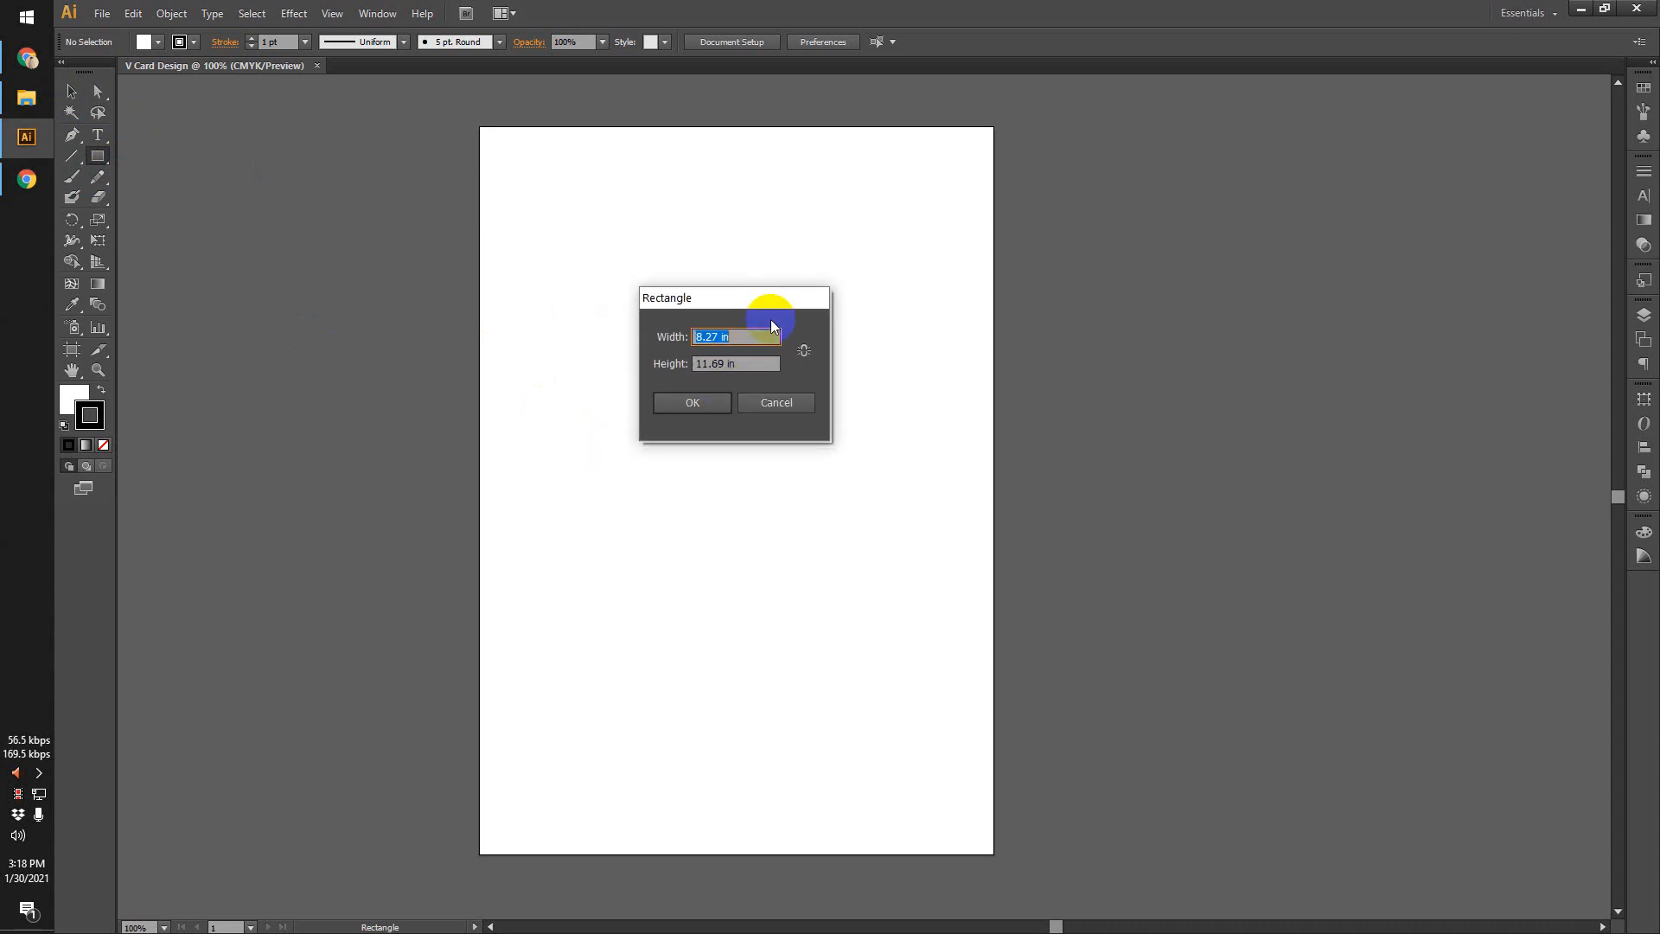
click(777, 402)
Draw four freehand rectangles of different sizes down the artboard, the lowest about 2.93 by 1.5 in.
drag(547, 274, 876, 413)
drag(661, 436, 856, 614)
drag(493, 534, 727, 692)
drag(657, 702, 840, 796)
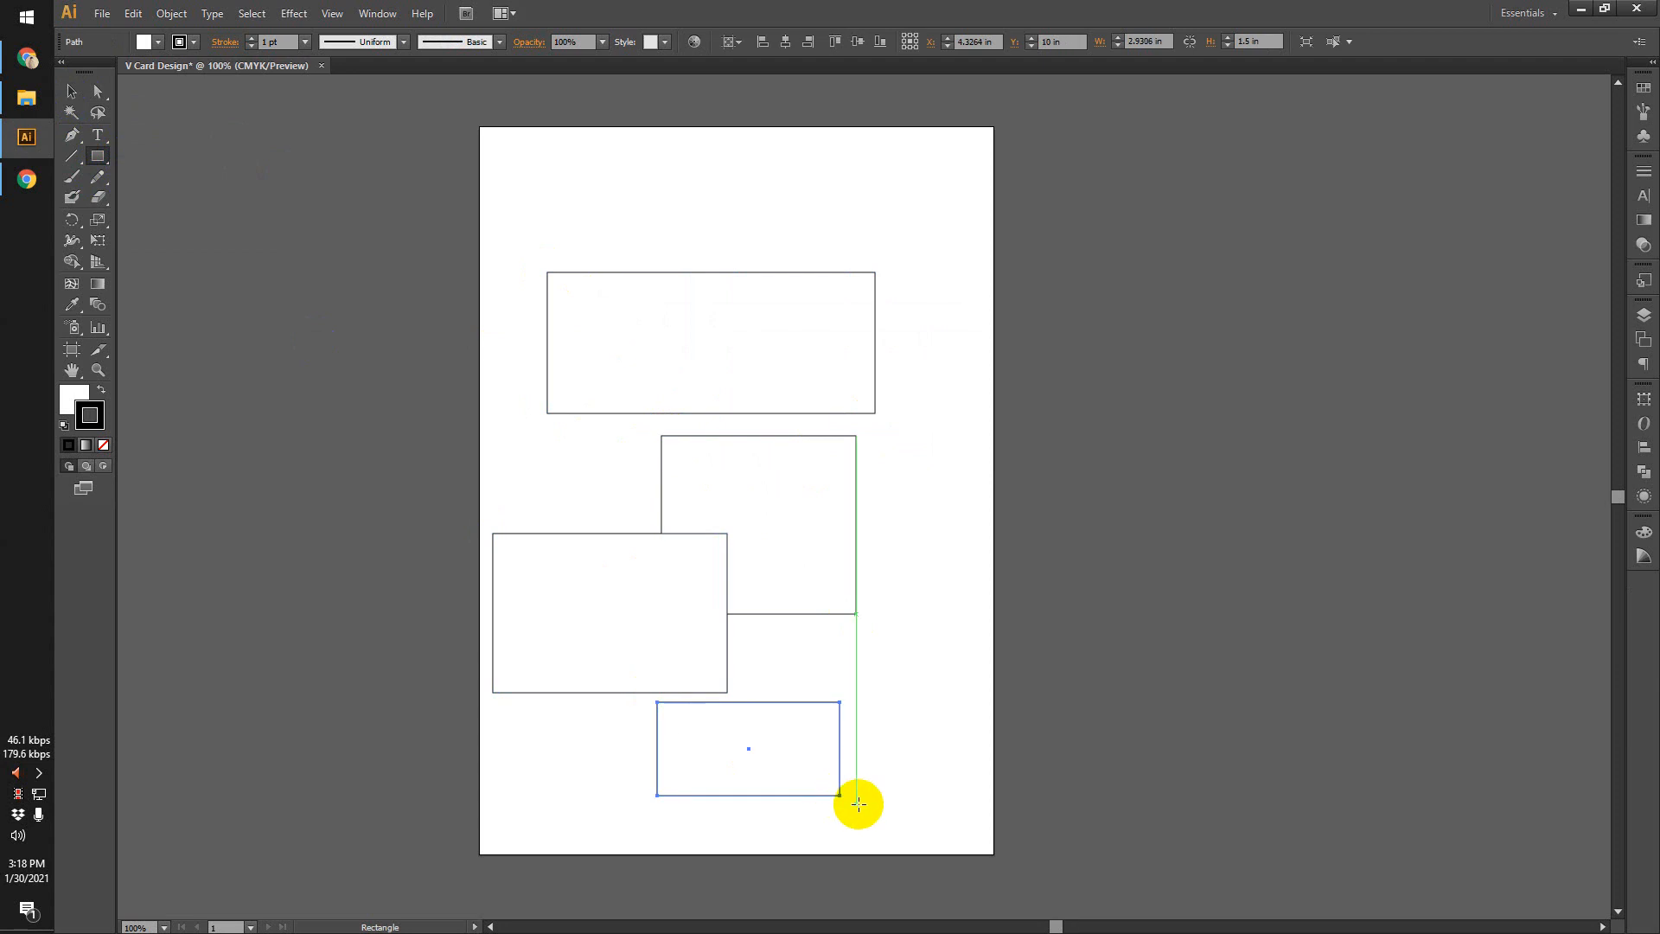
Select all four practice rectangles on the artboard and delete them.
click(74, 95)
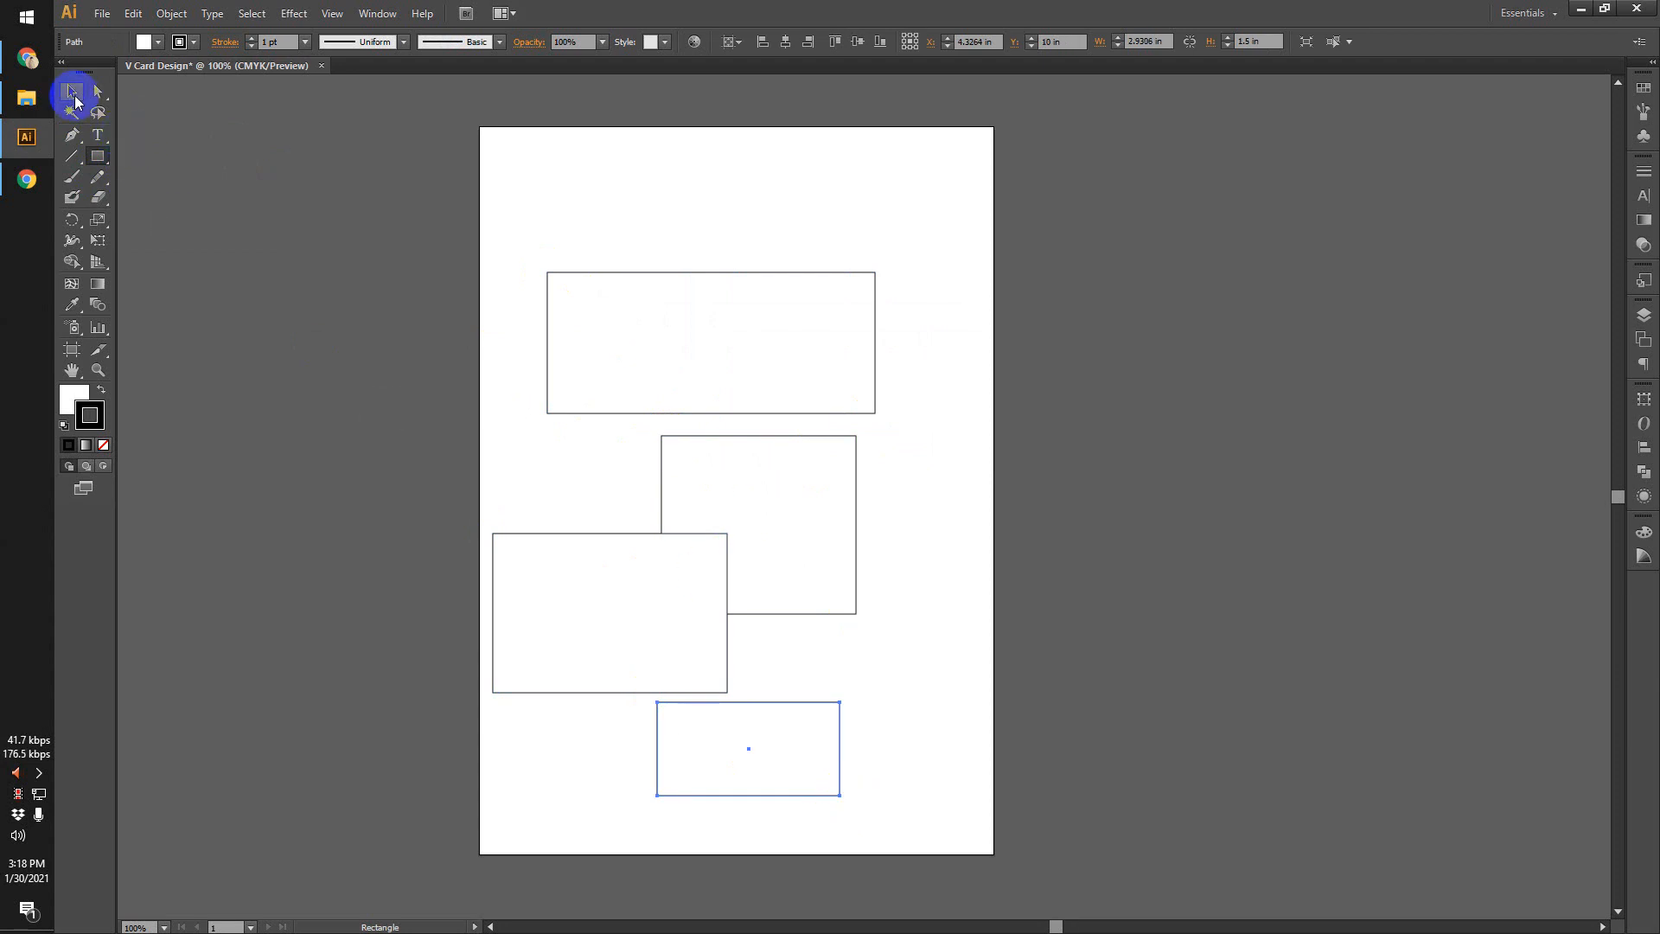
drag(496, 185, 845, 798)
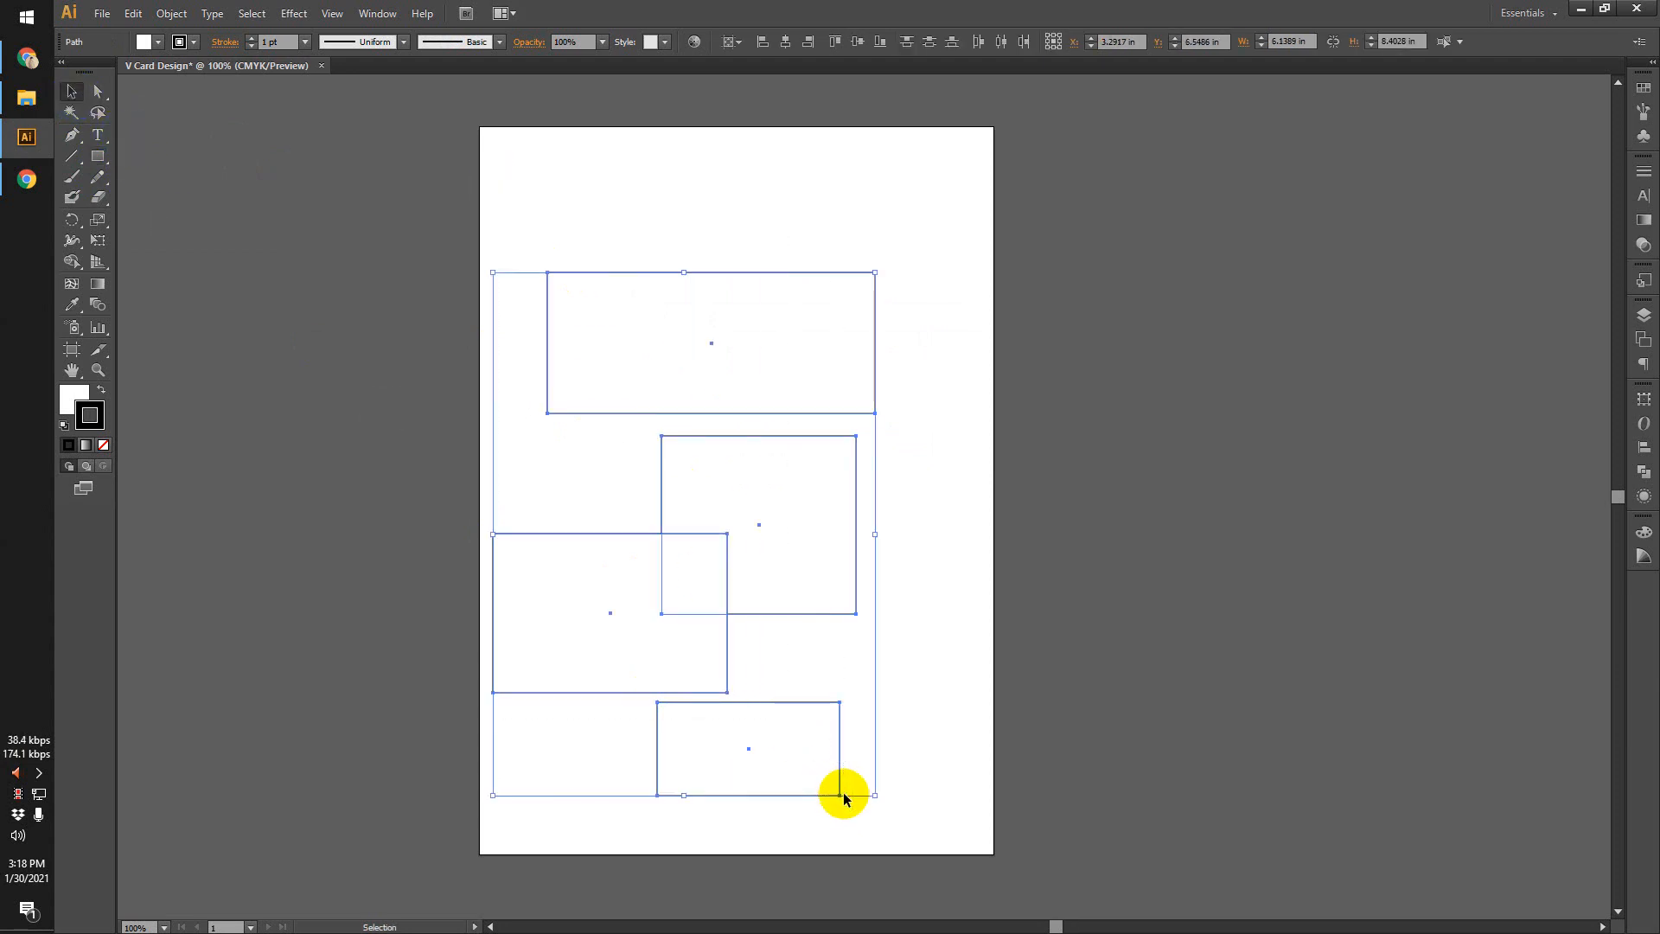
key(Delete)
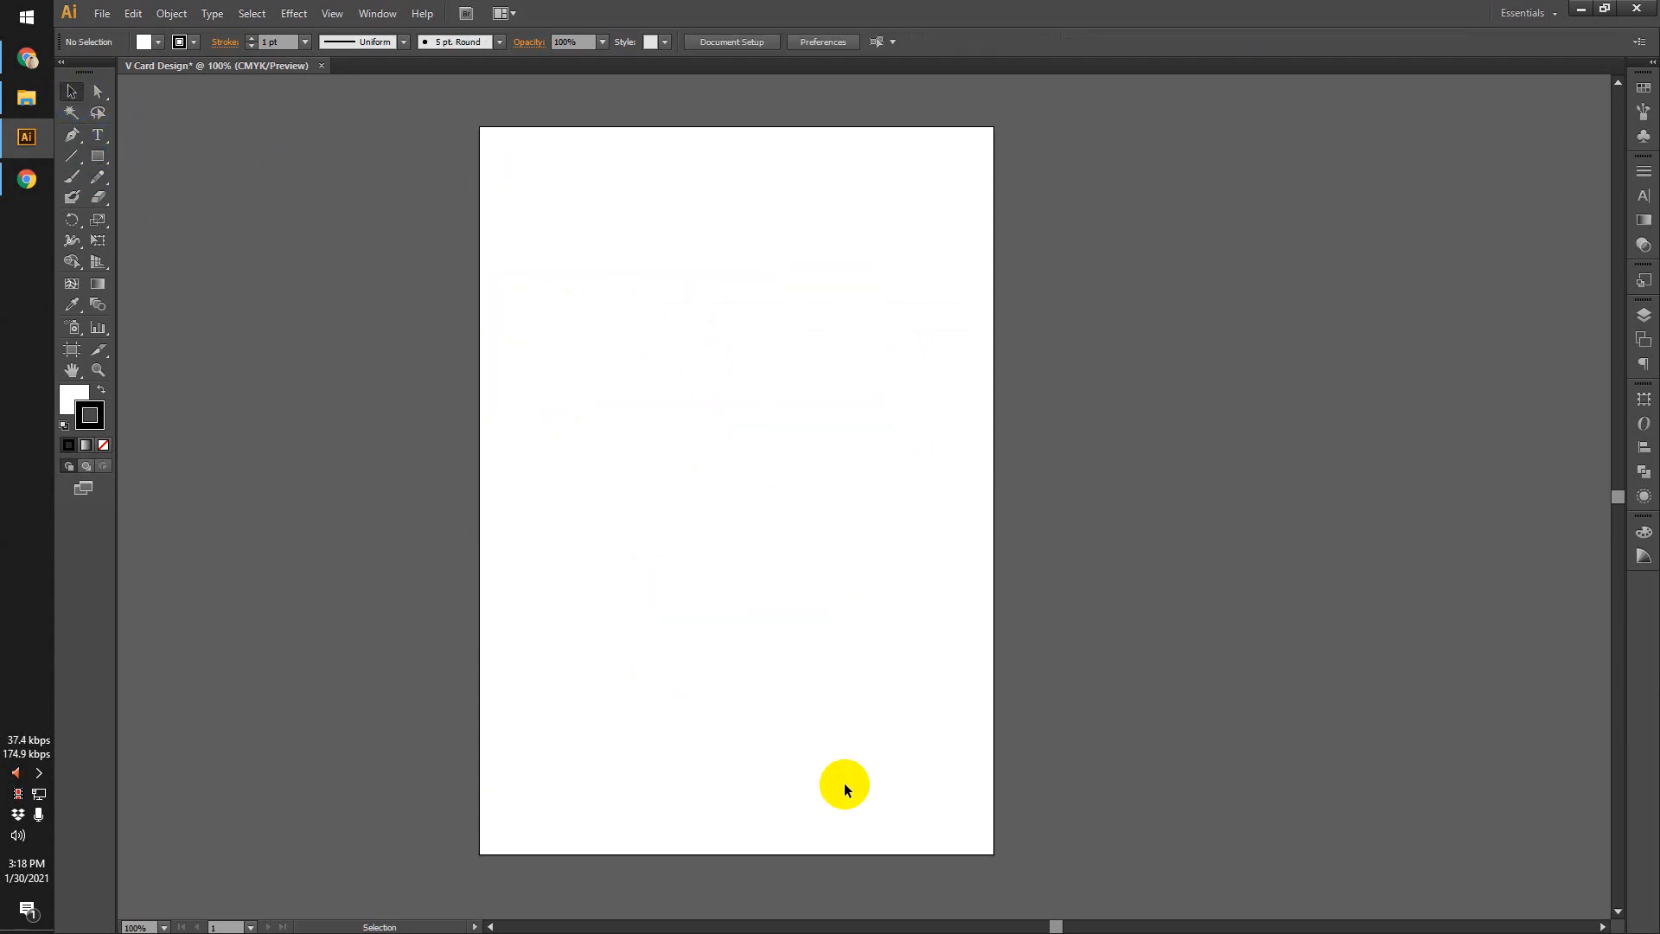
Create a rectangle 3.25 in wide and 2 in high on the upper half of the artboard.
click(99, 156)
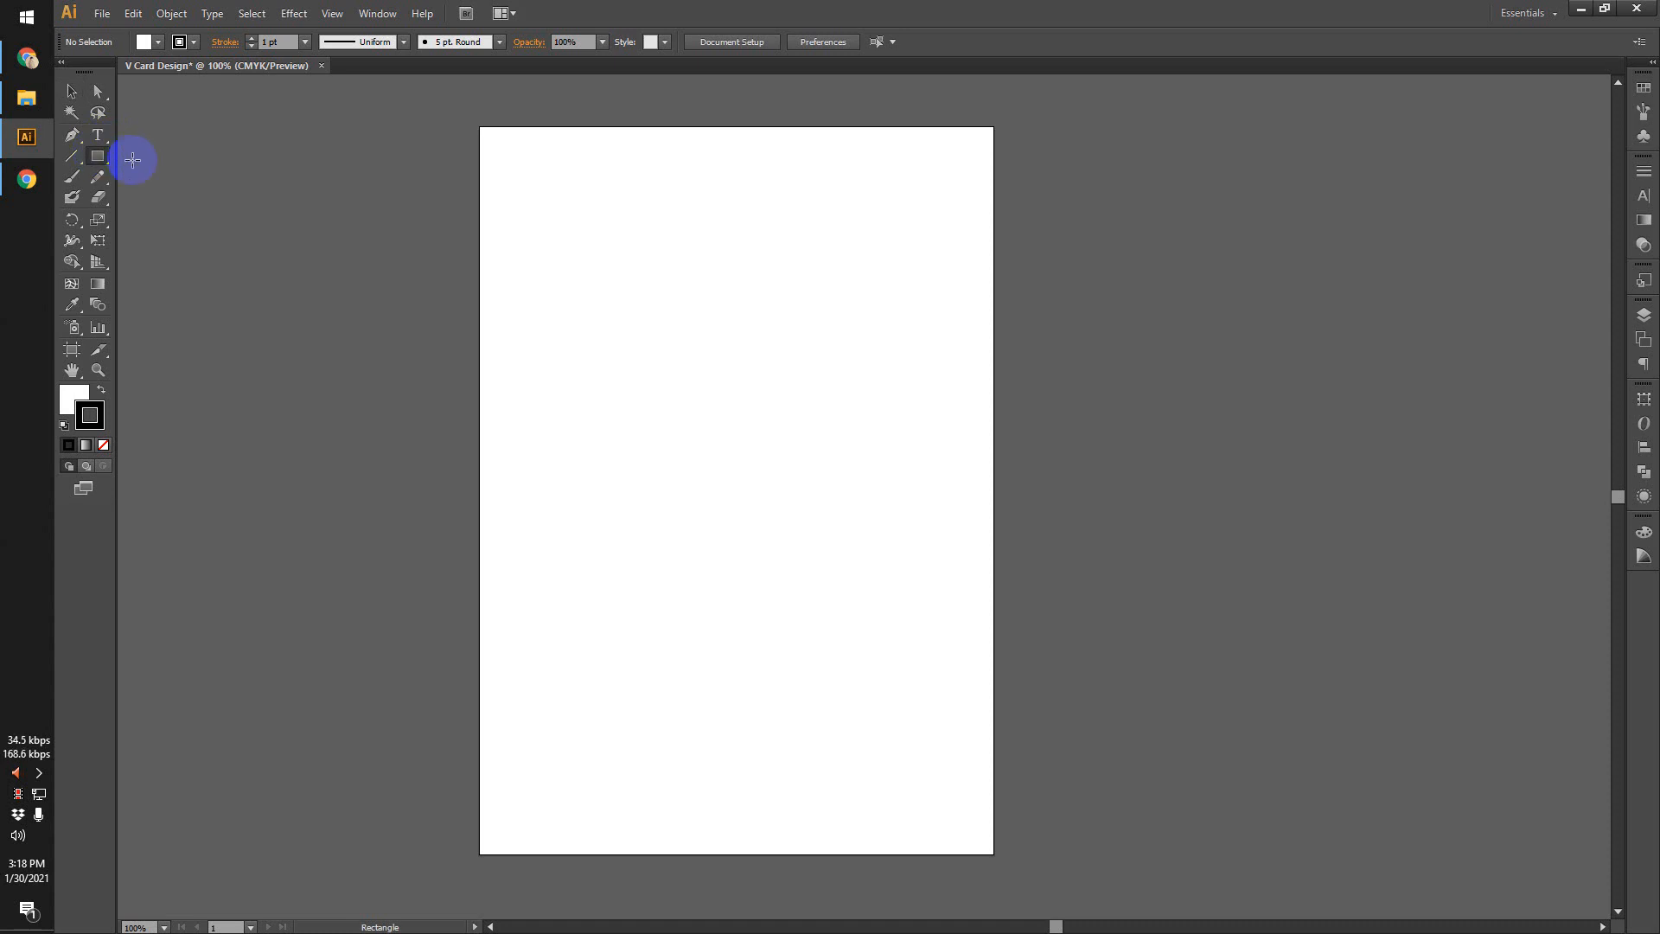
click(678, 361)
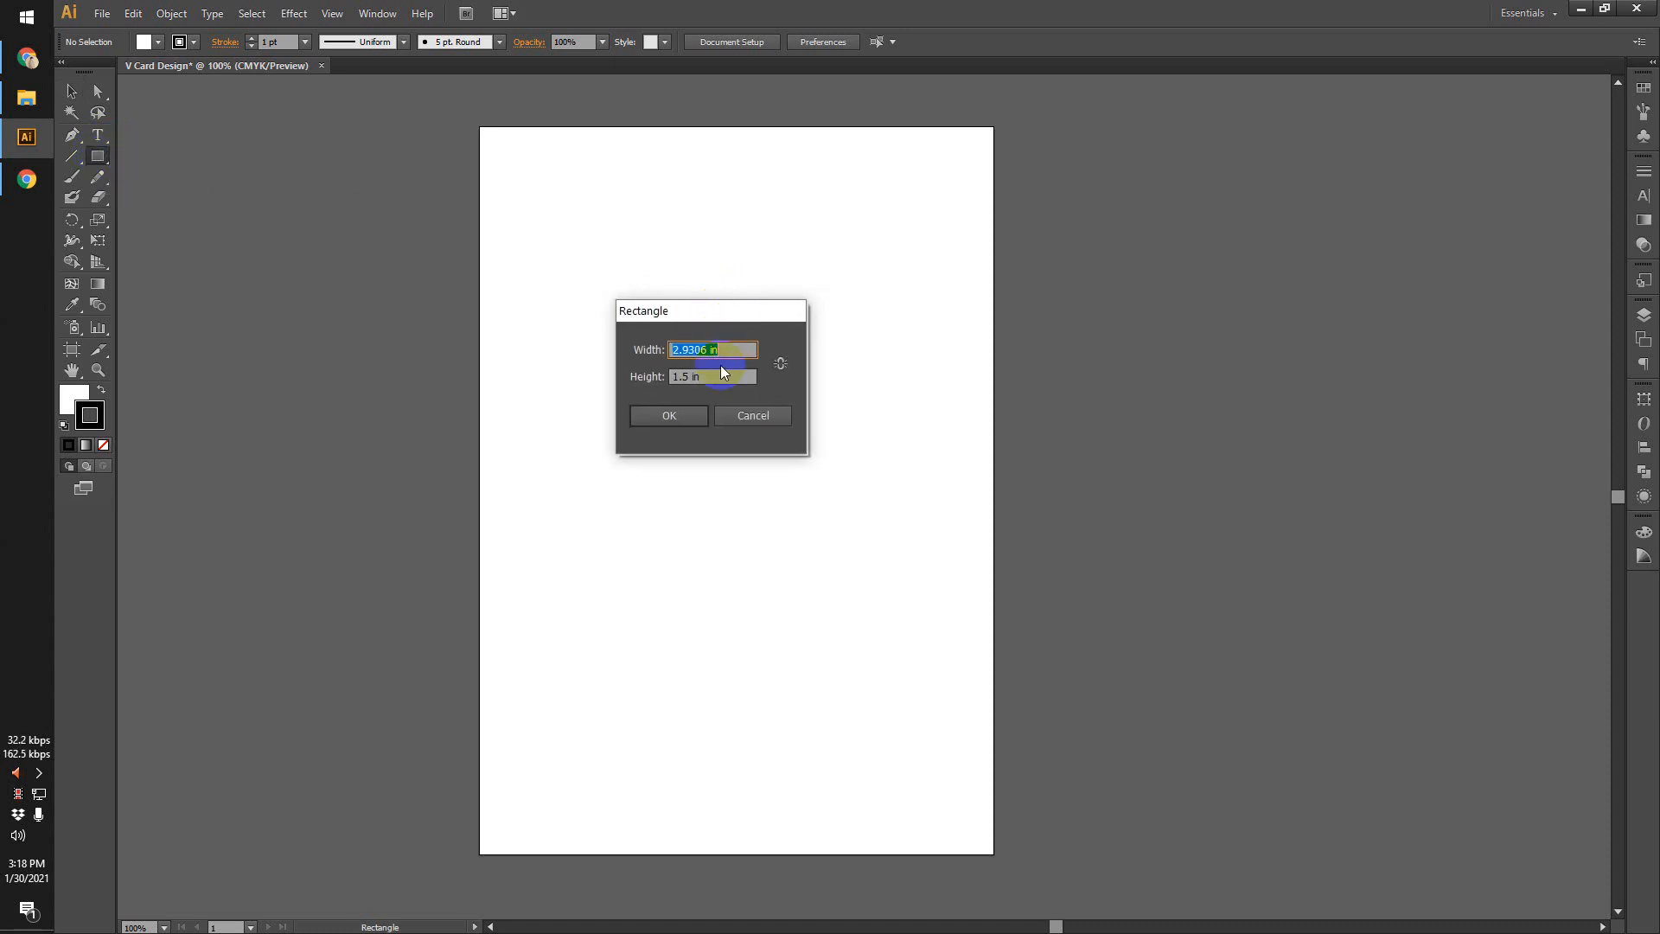
click(719, 307)
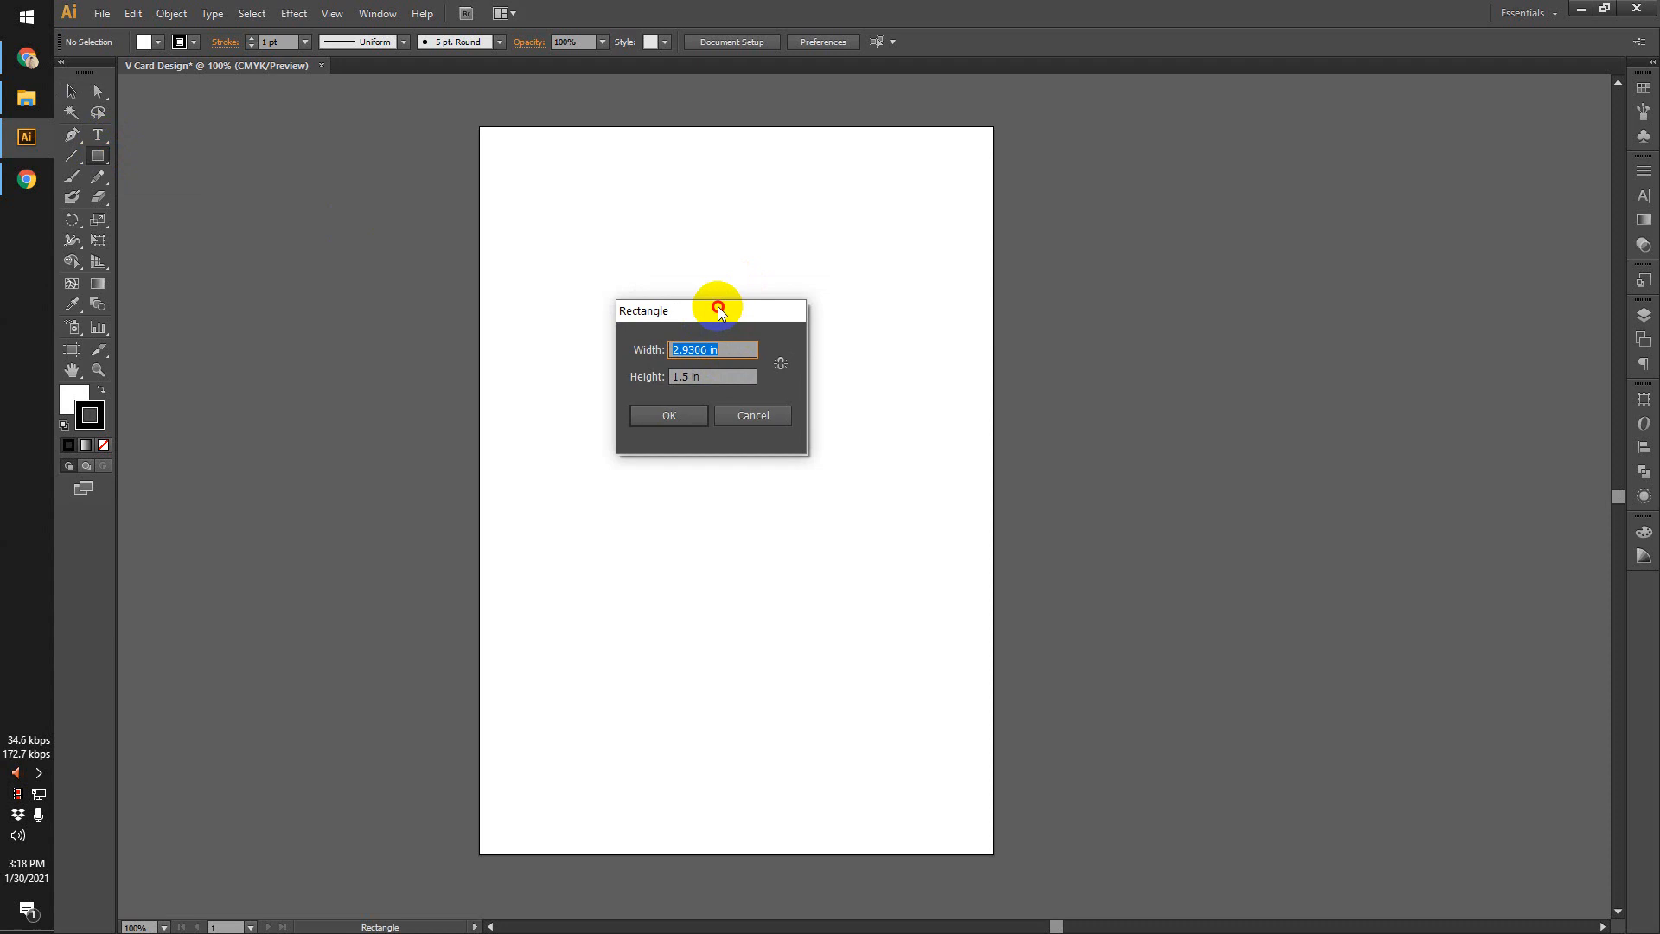
drag(719, 307, 707, 310)
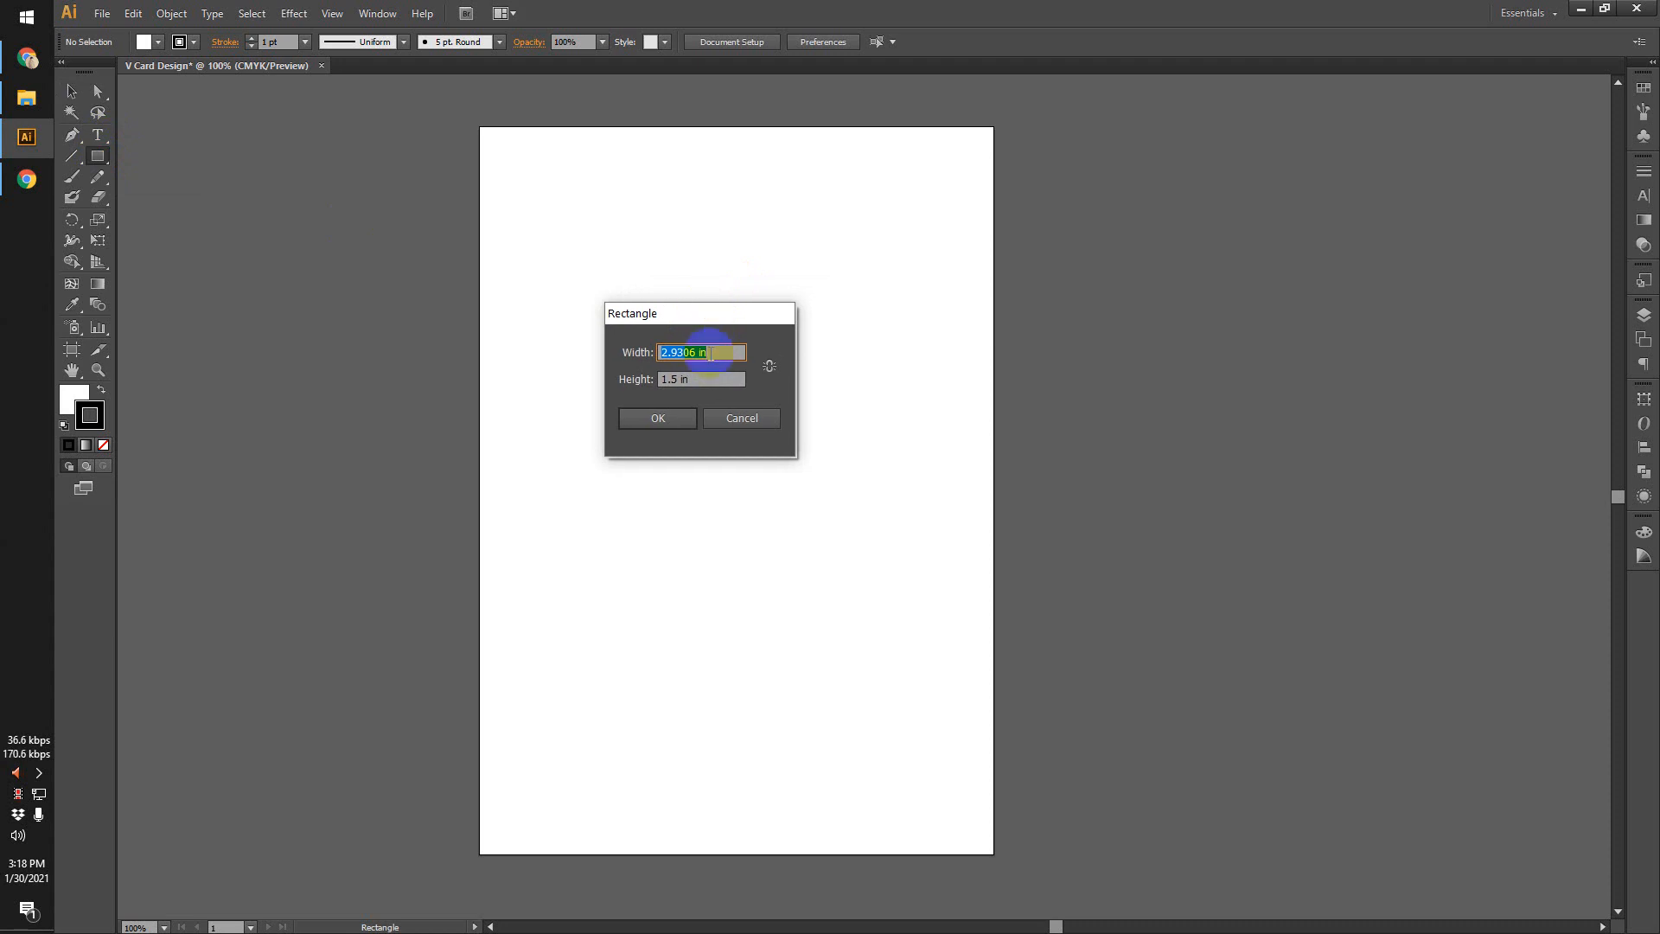
text(3.25)
key(Tab)
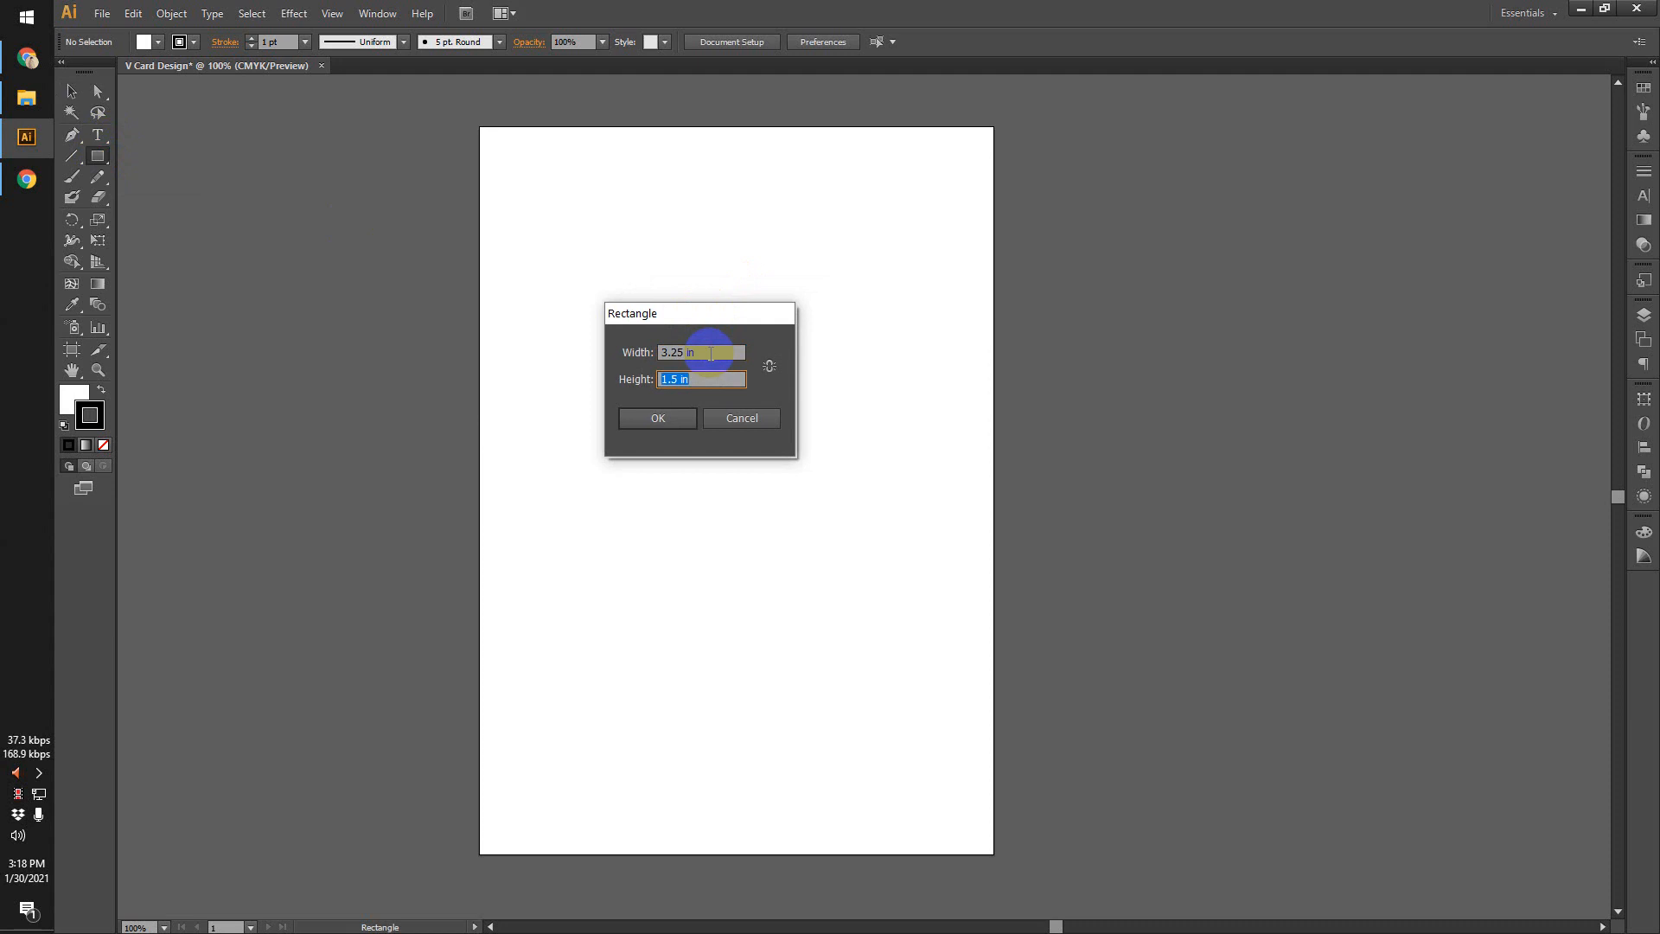
text(2)
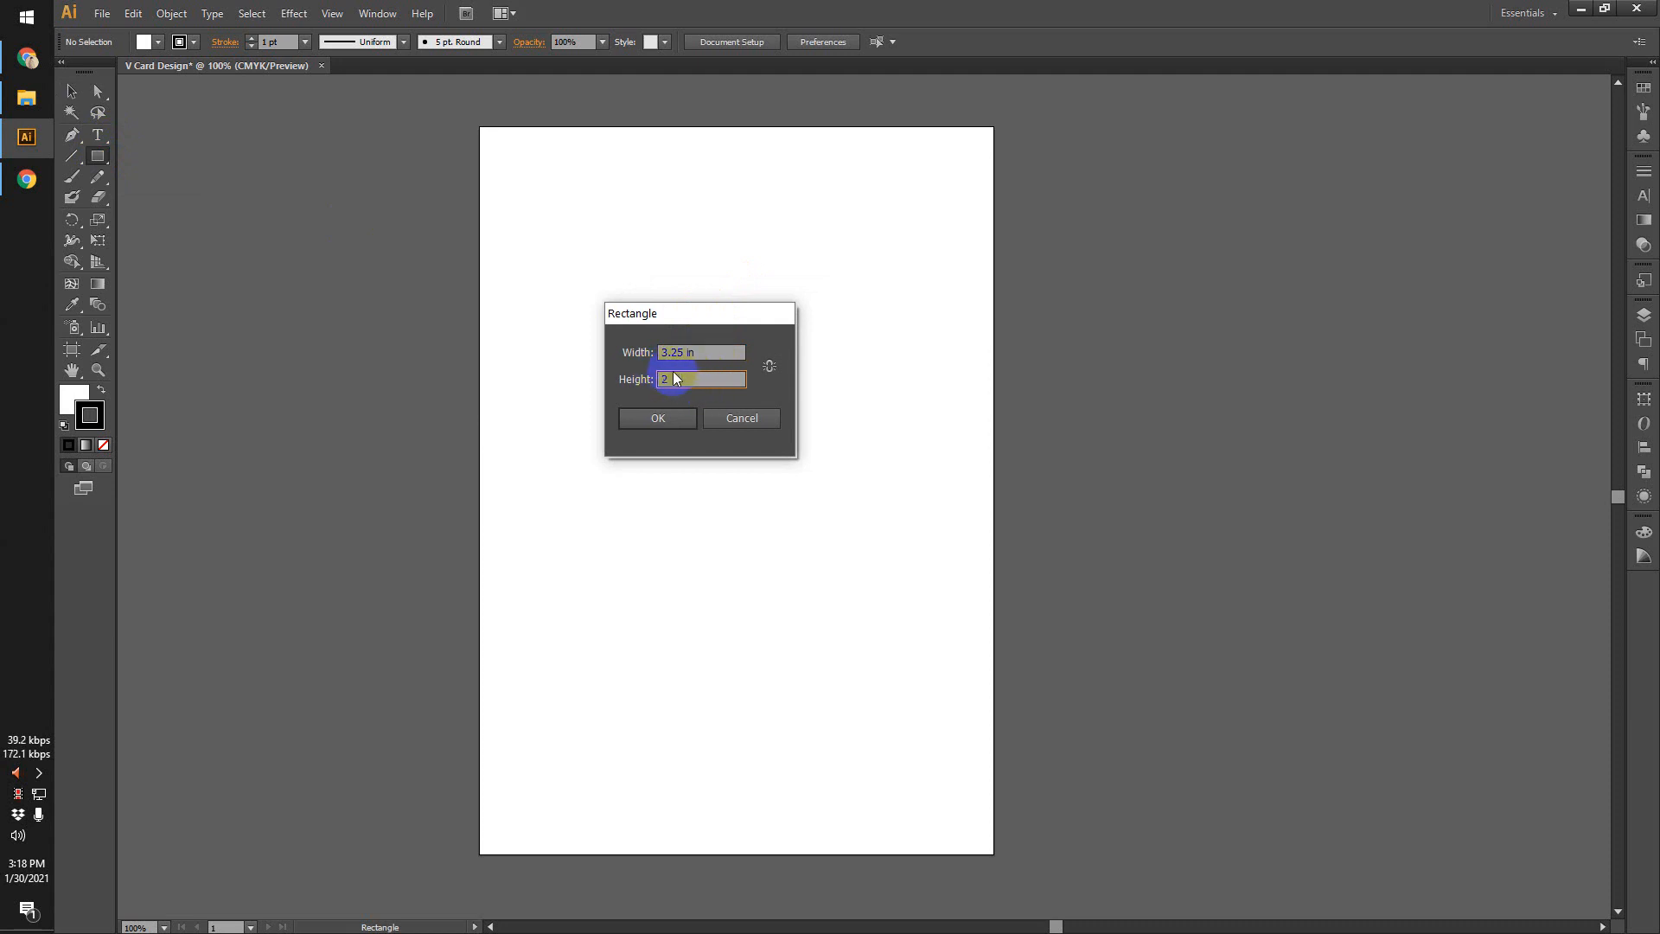
drag(706, 327, 669, 312)
click(640, 381)
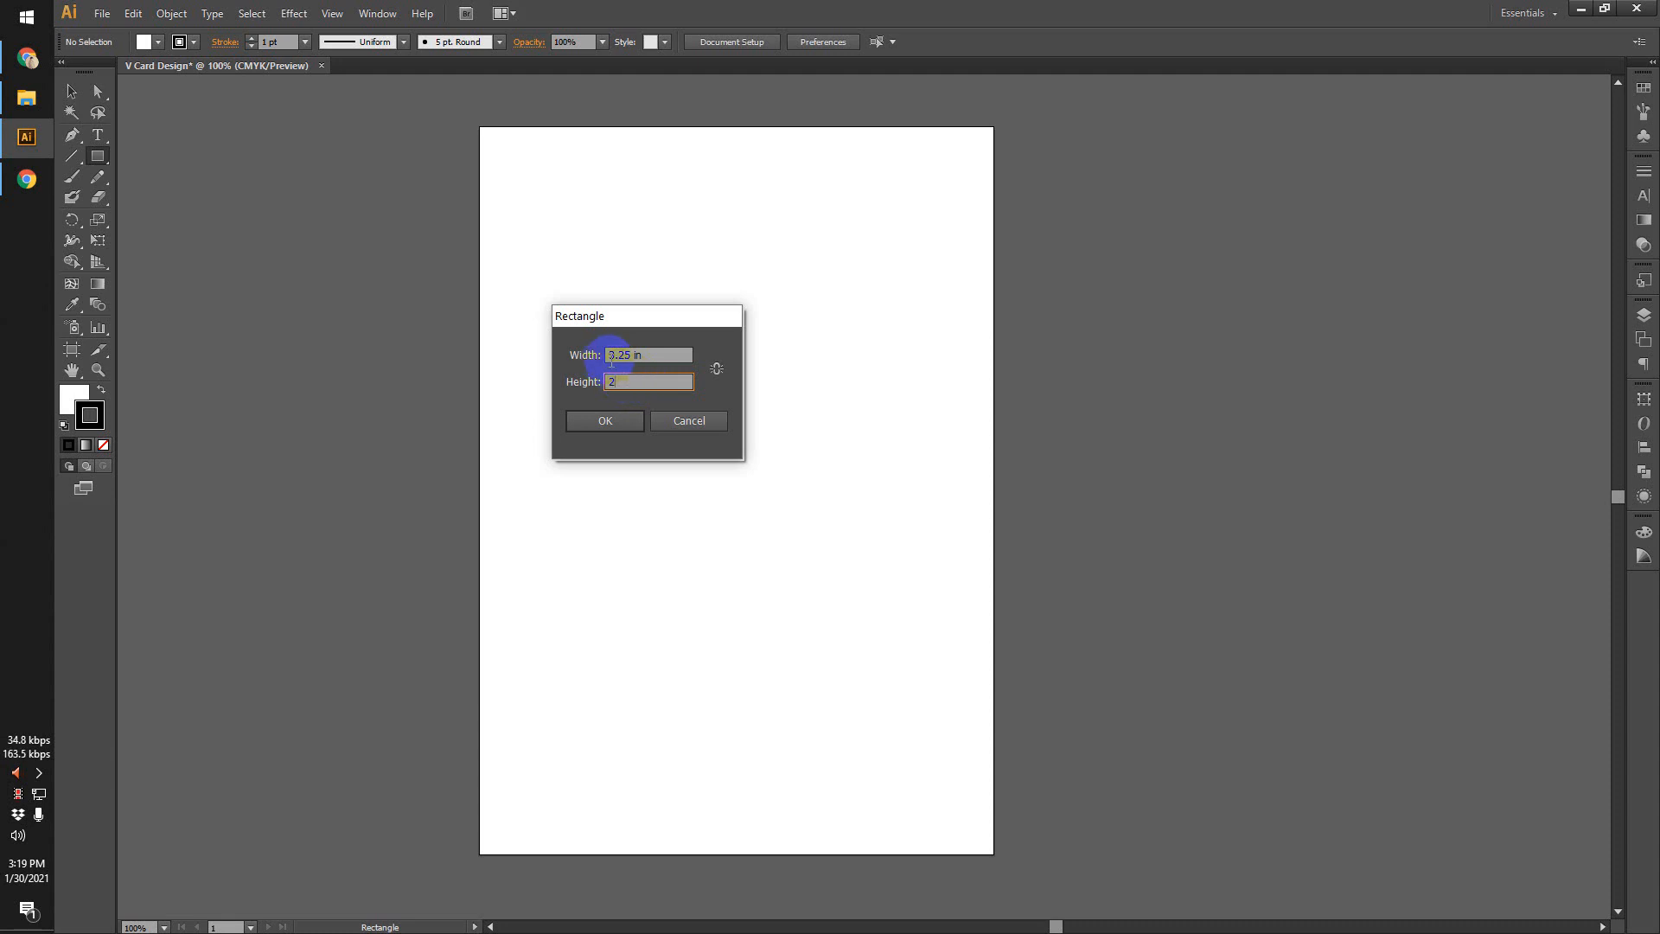
drag(664, 314, 669, 316)
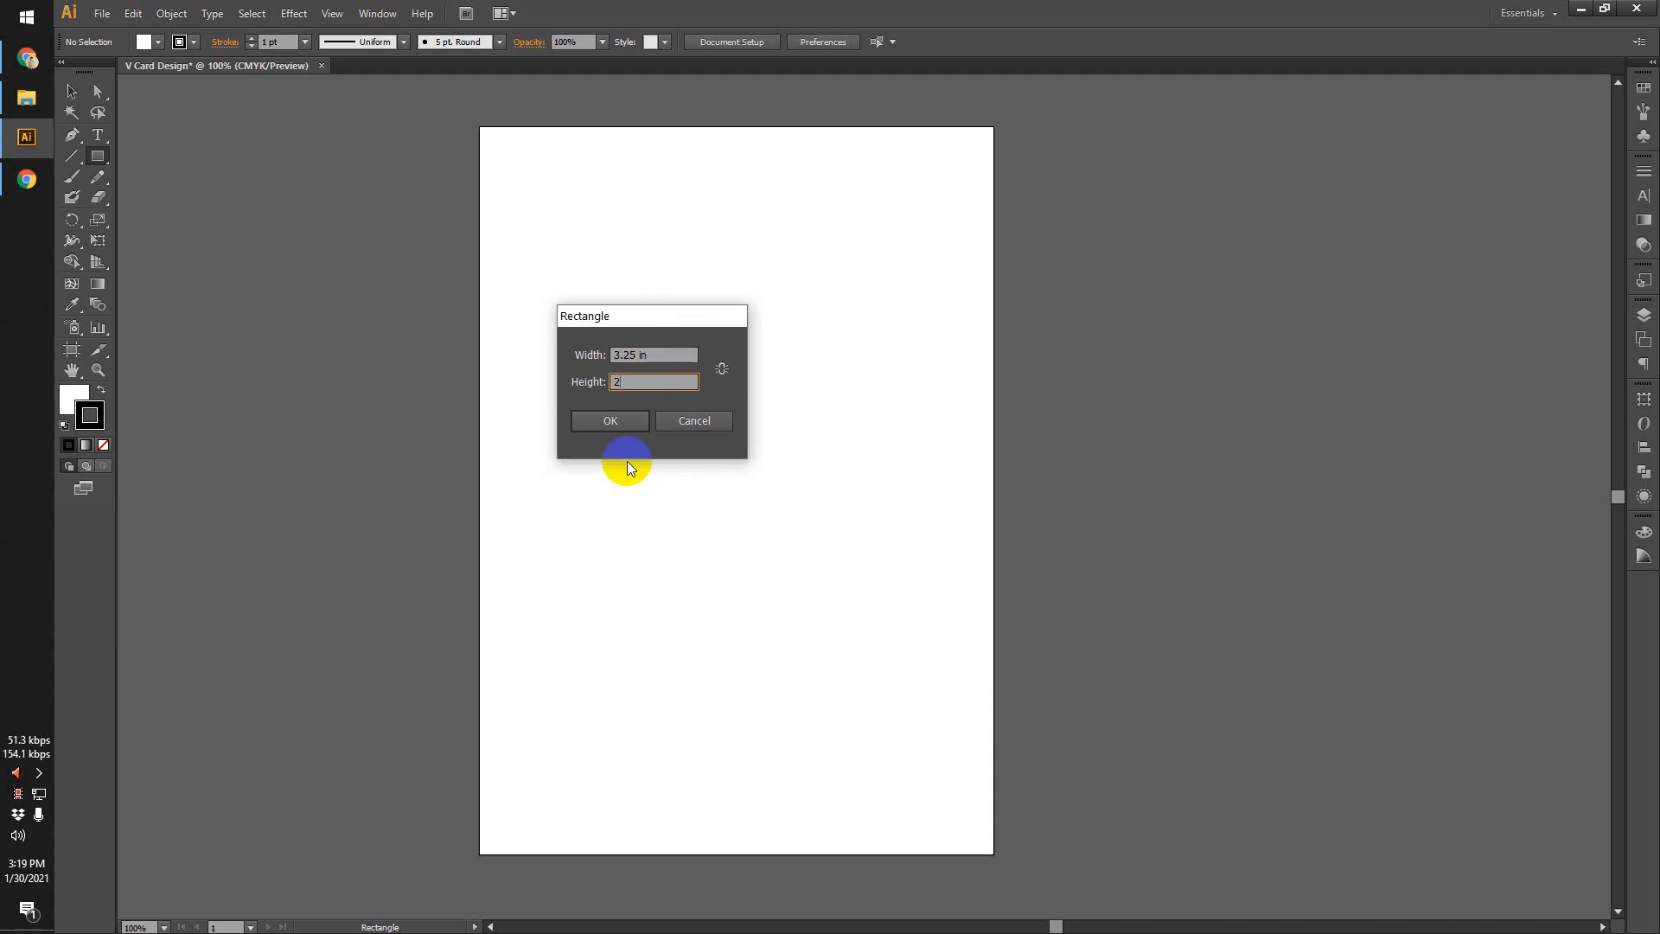
drag(631, 321, 638, 324)
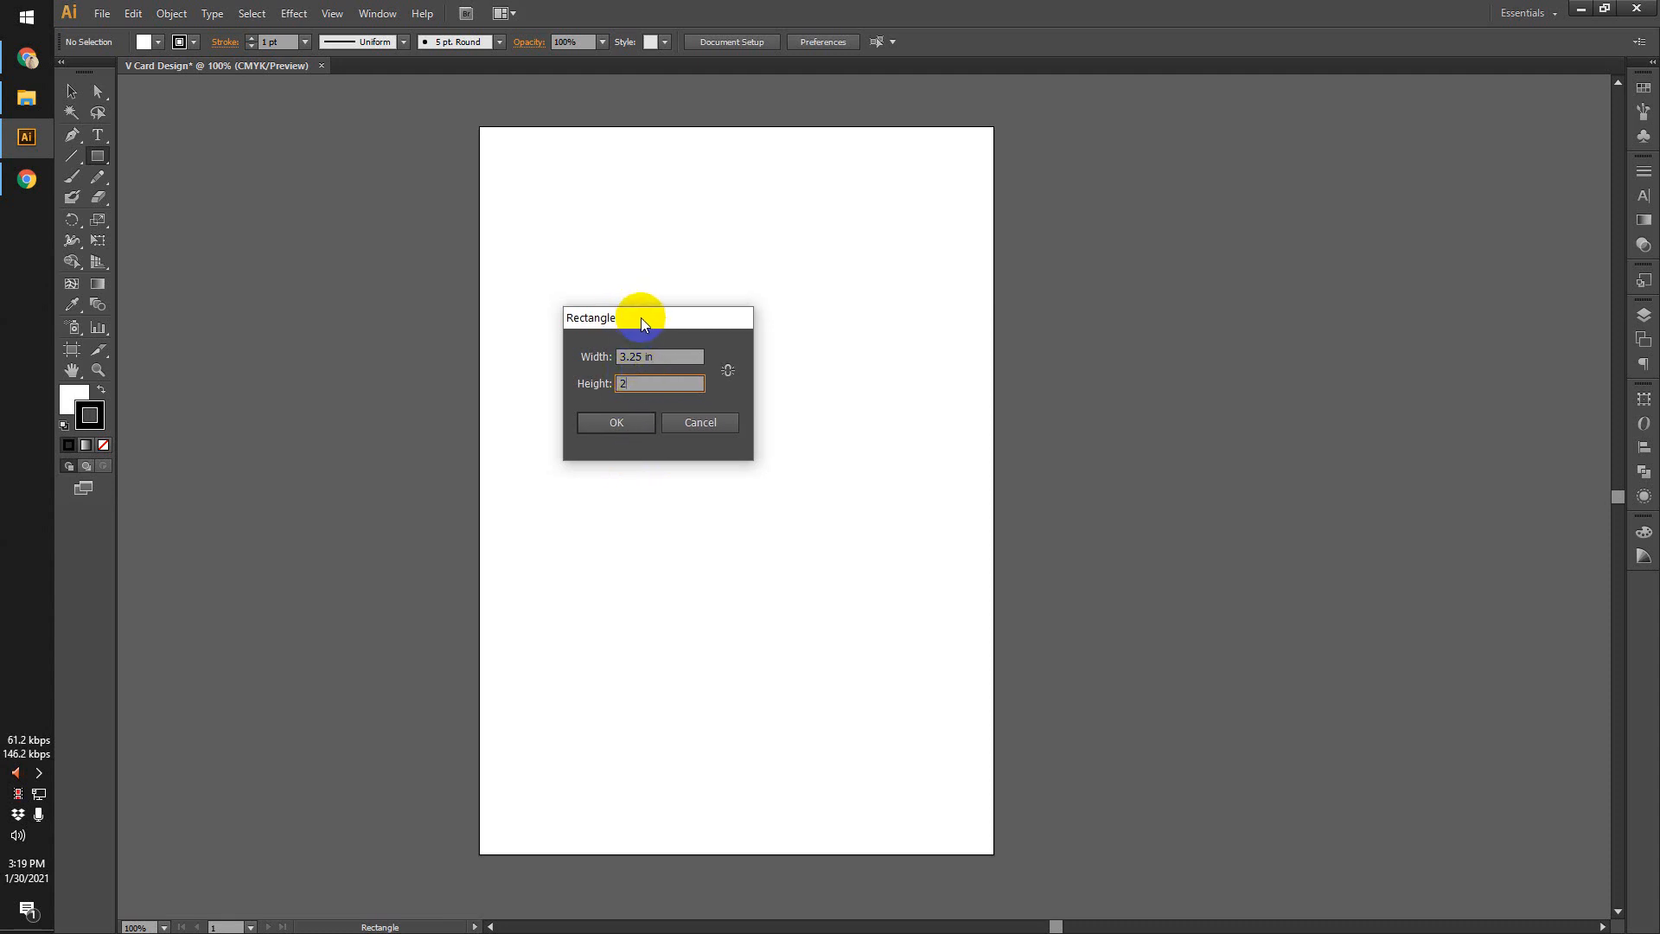
click(639, 319)
drag(641, 315, 700, 327)
click(682, 372)
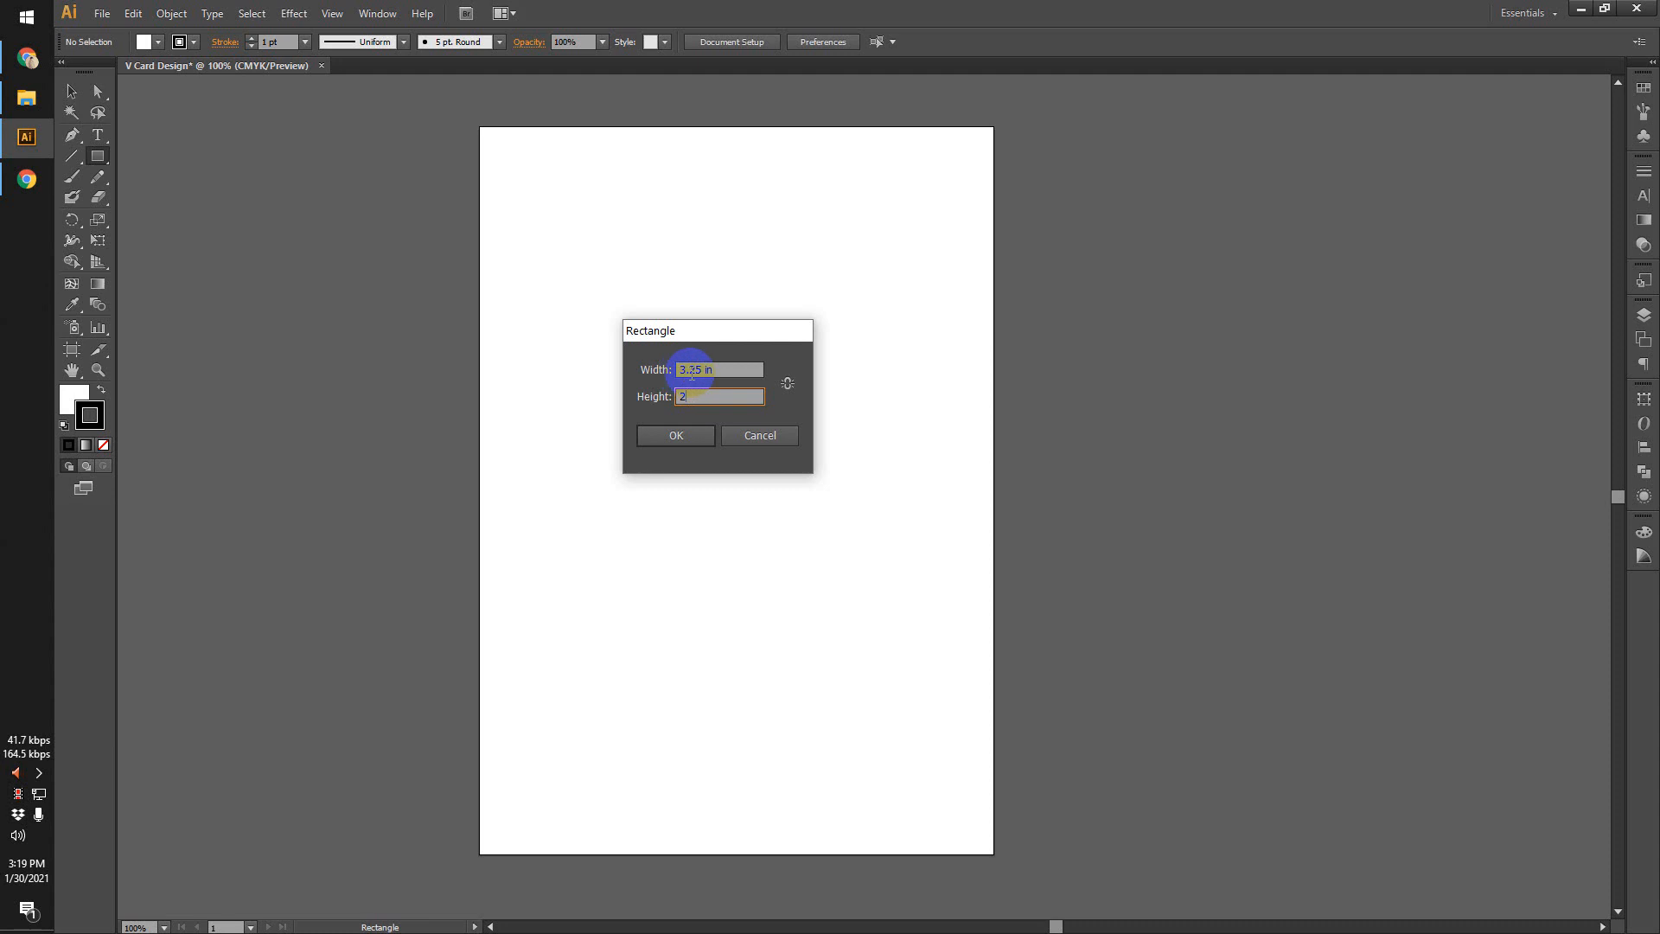
click(685, 396)
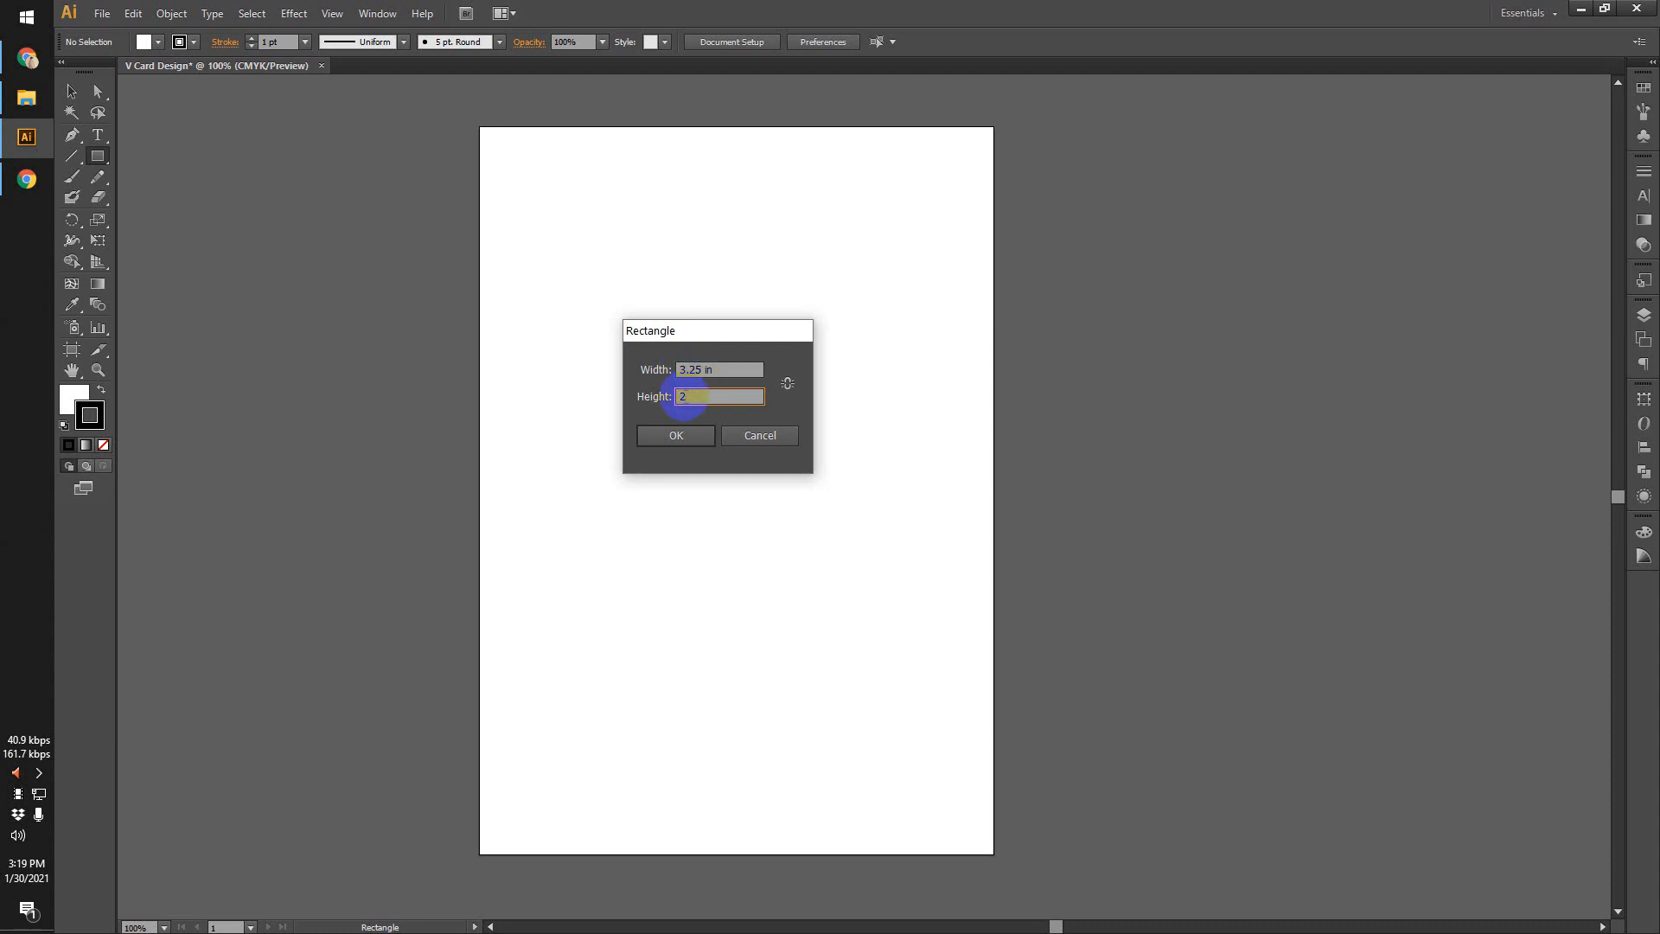
click(682, 436)
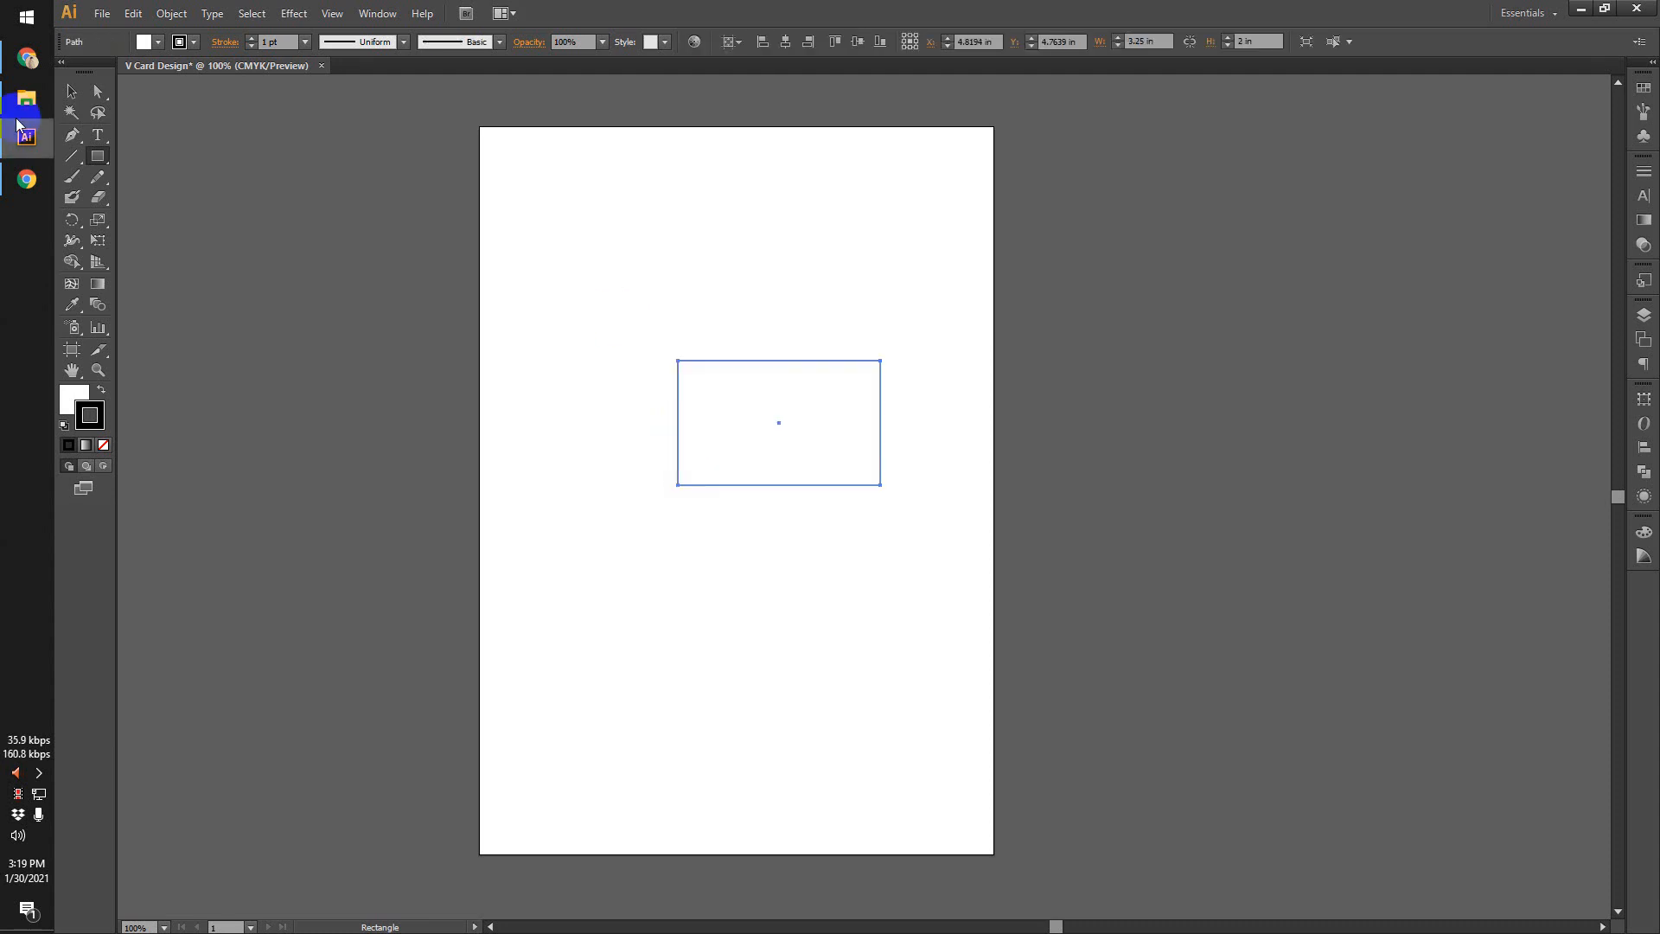
Zoom in on the card rectangle and check its width and height values.
click(71, 91)
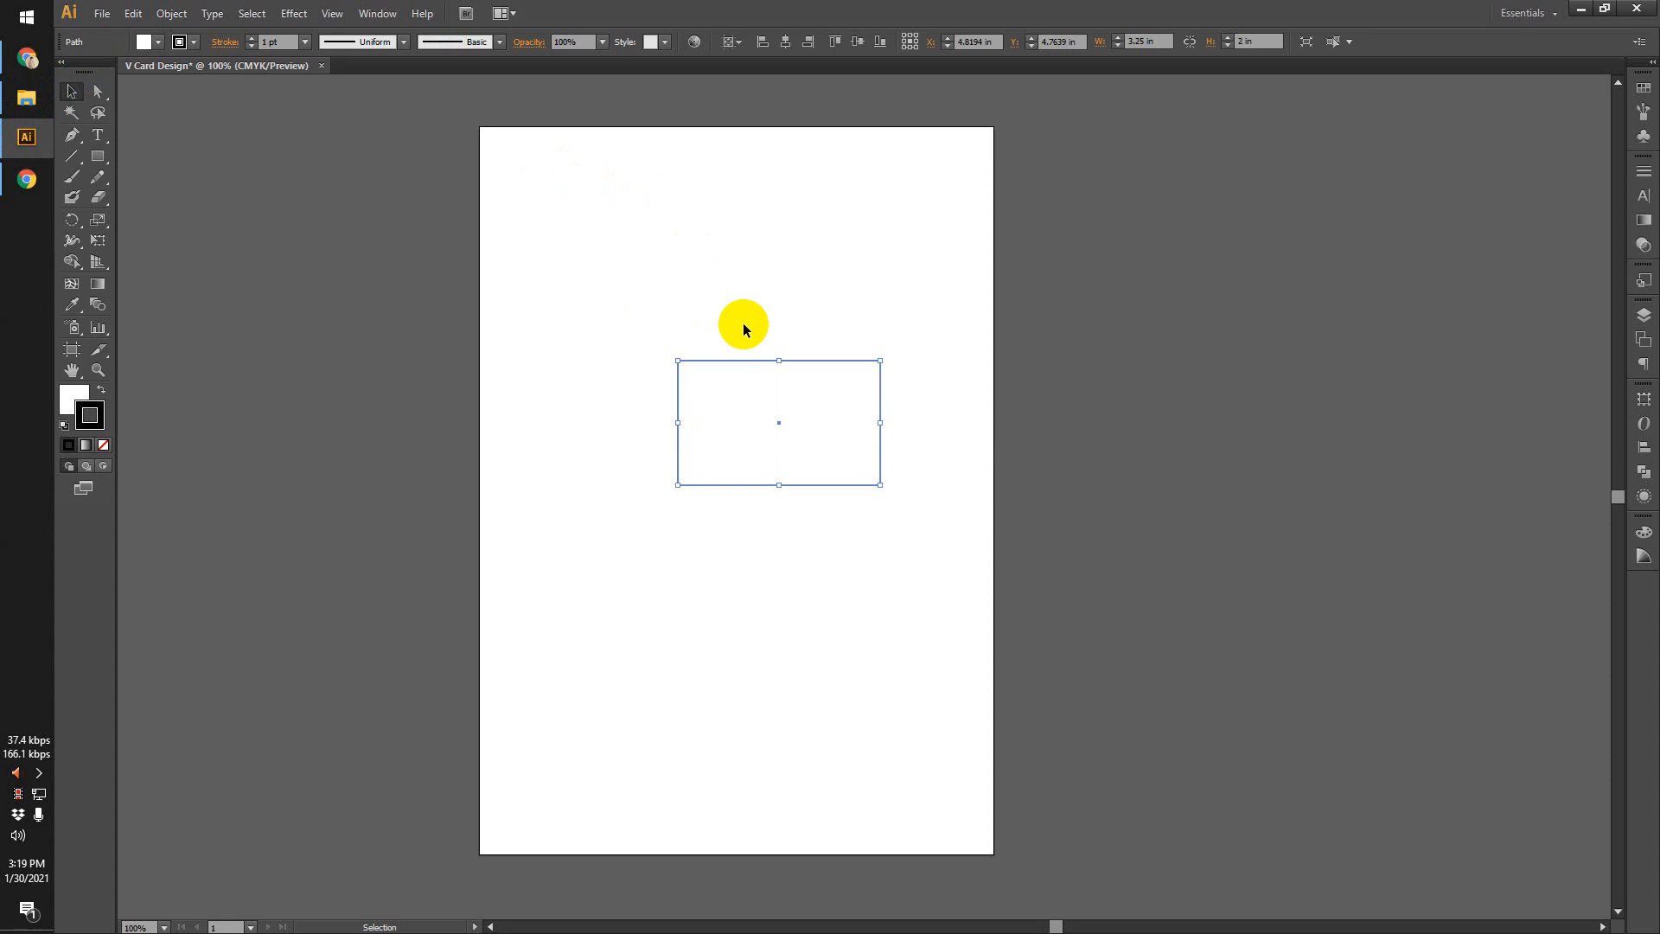
scroll(755, 339, up, 3)
drag(837, 339, 564, 197)
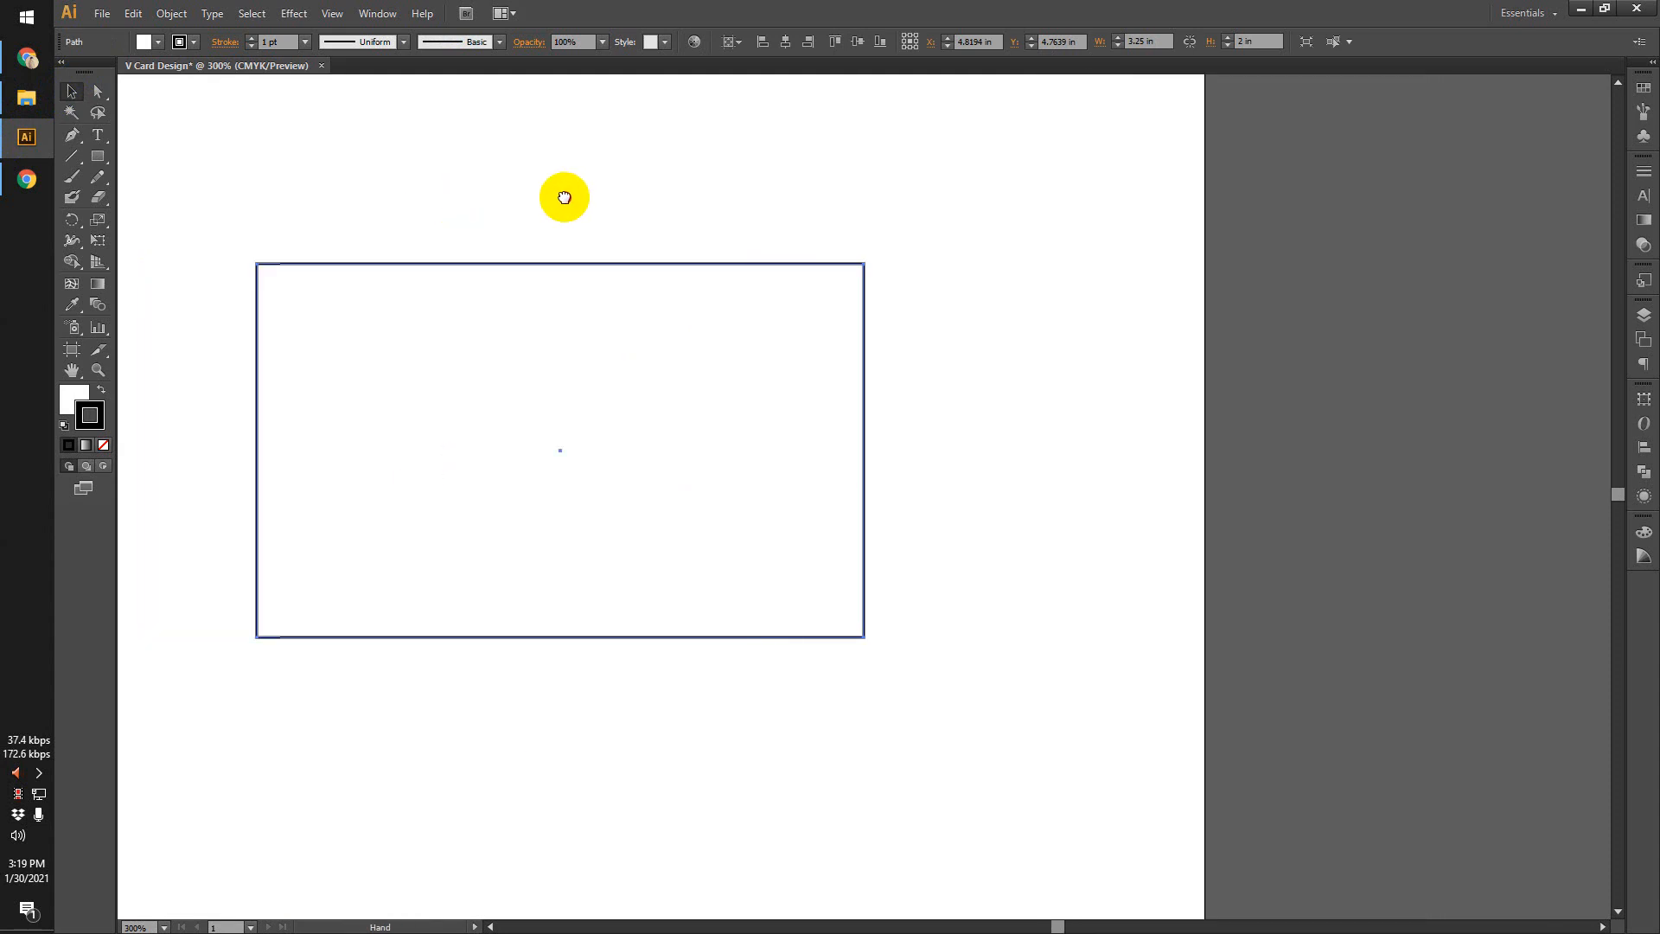
click(426, 212)
click(315, 265)
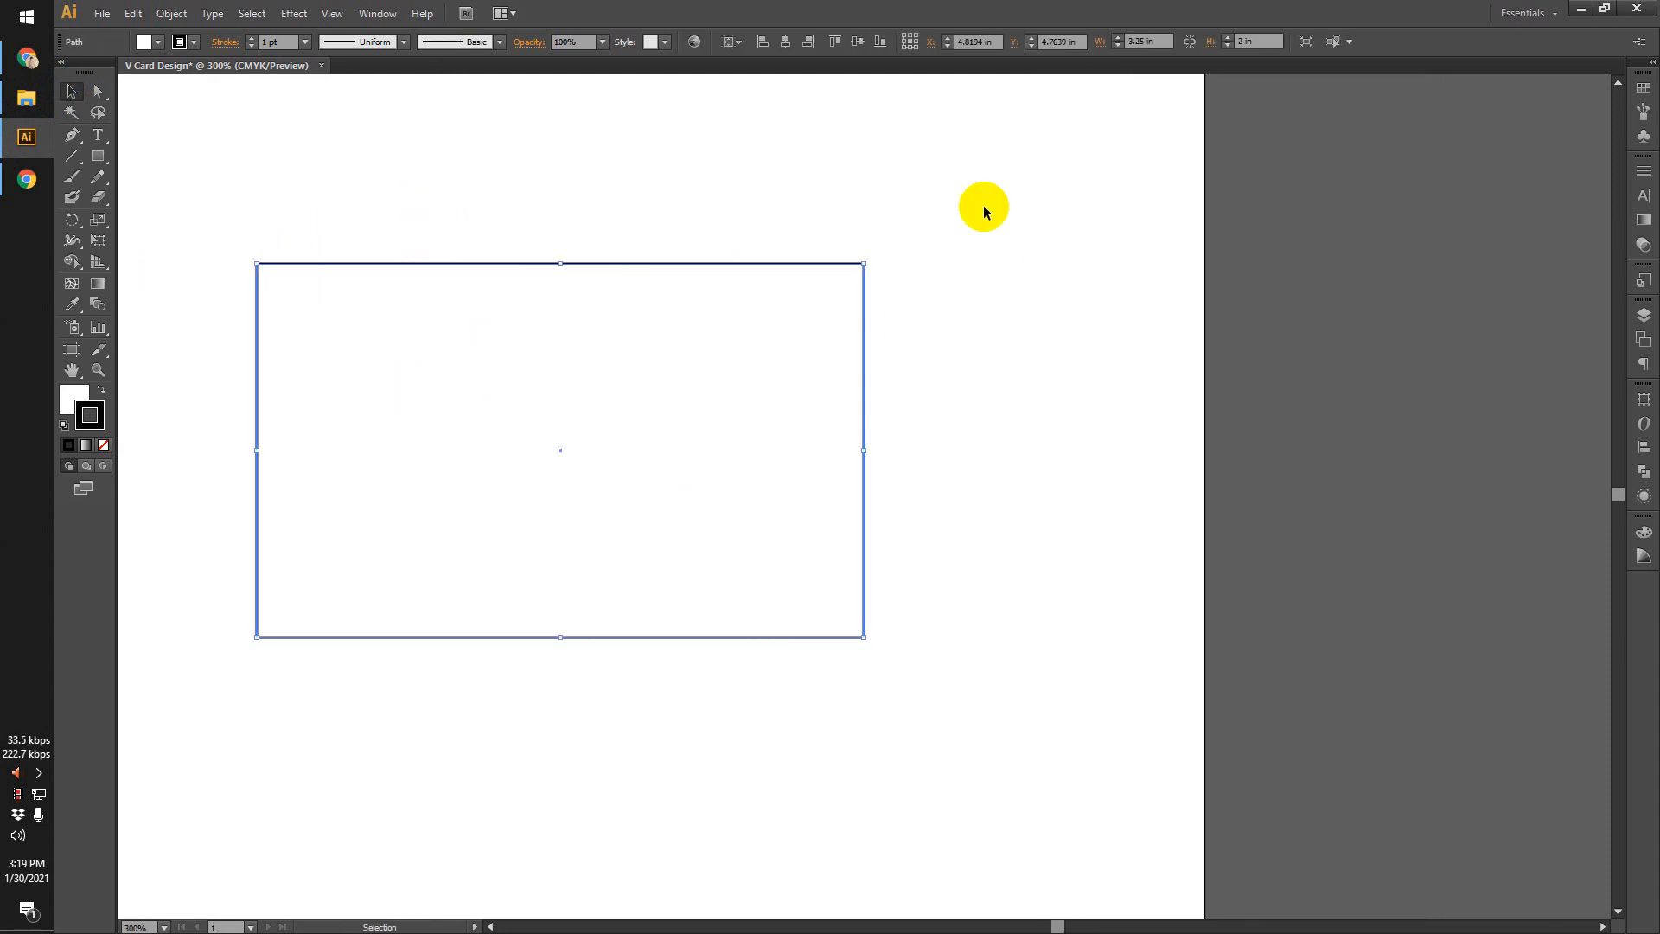
drag(1132, 42, 1157, 47)
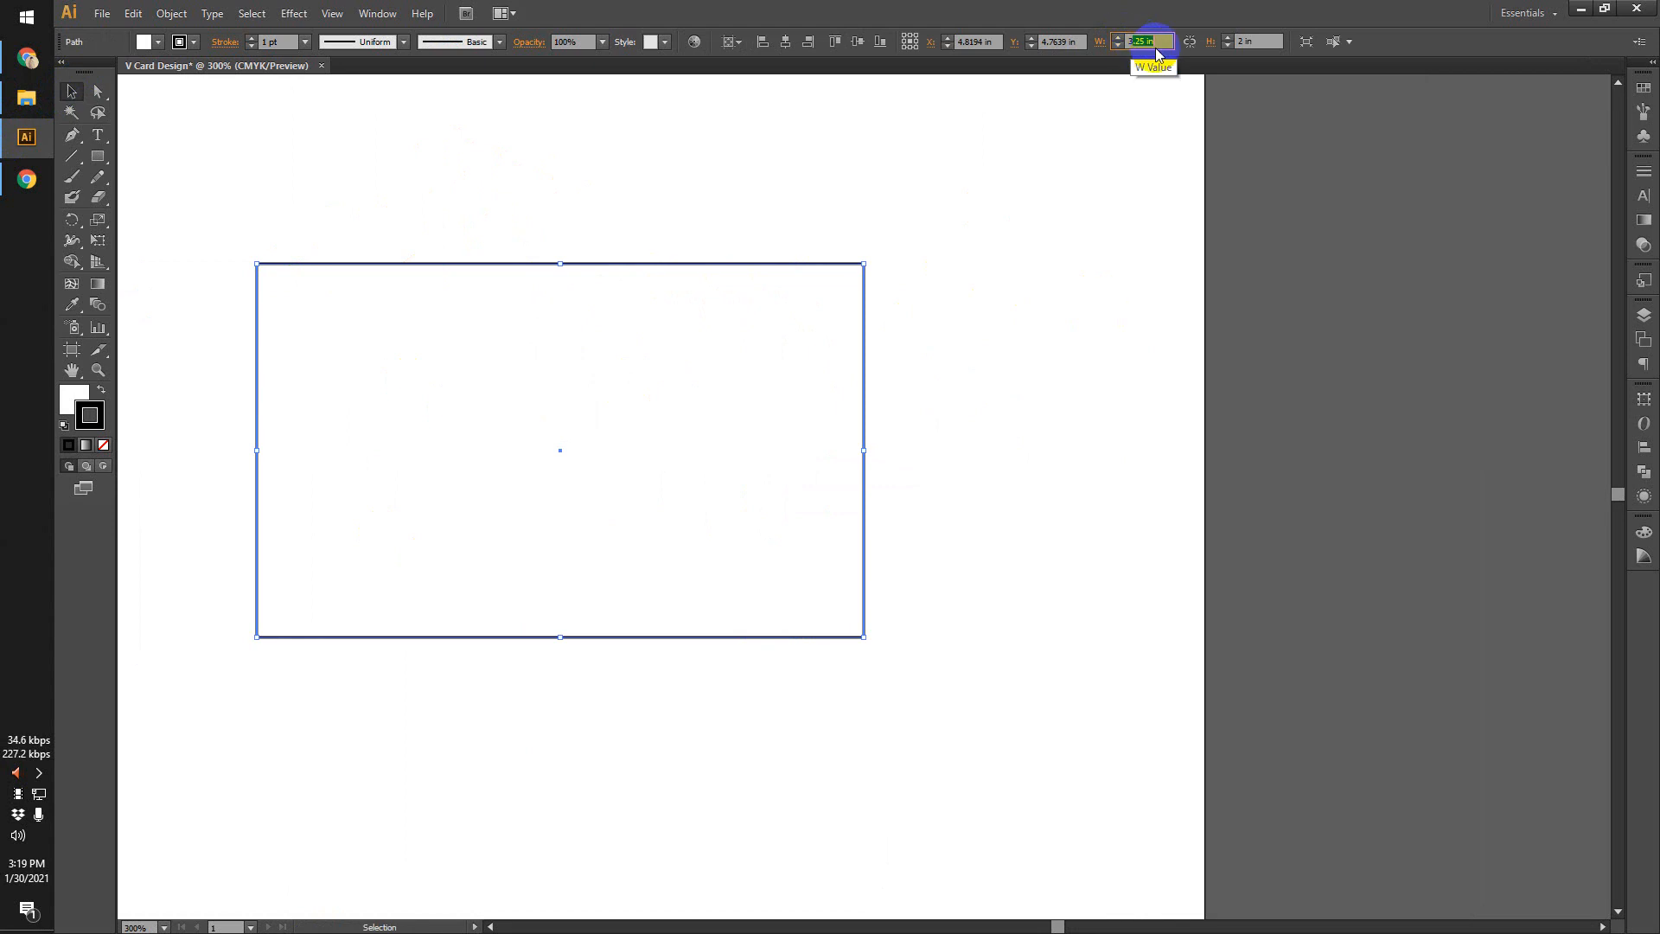
click(1248, 39)
click(919, 187)
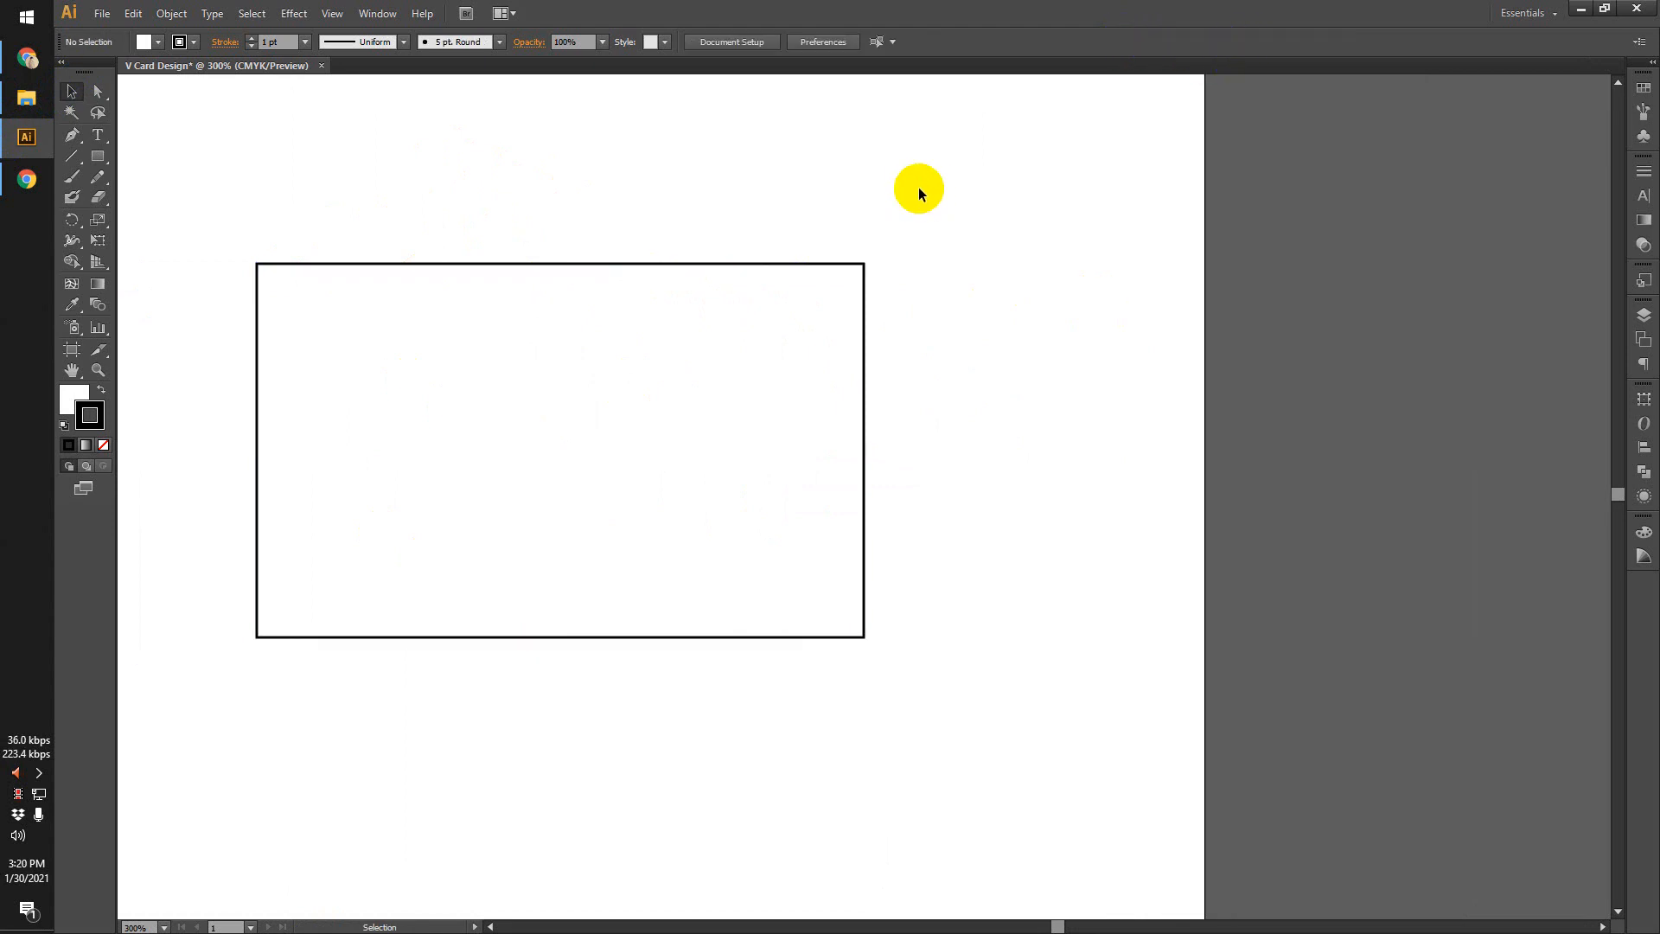
Set the card rectangle's stroke weight to 0.25 pt and deselect it.
click(617, 263)
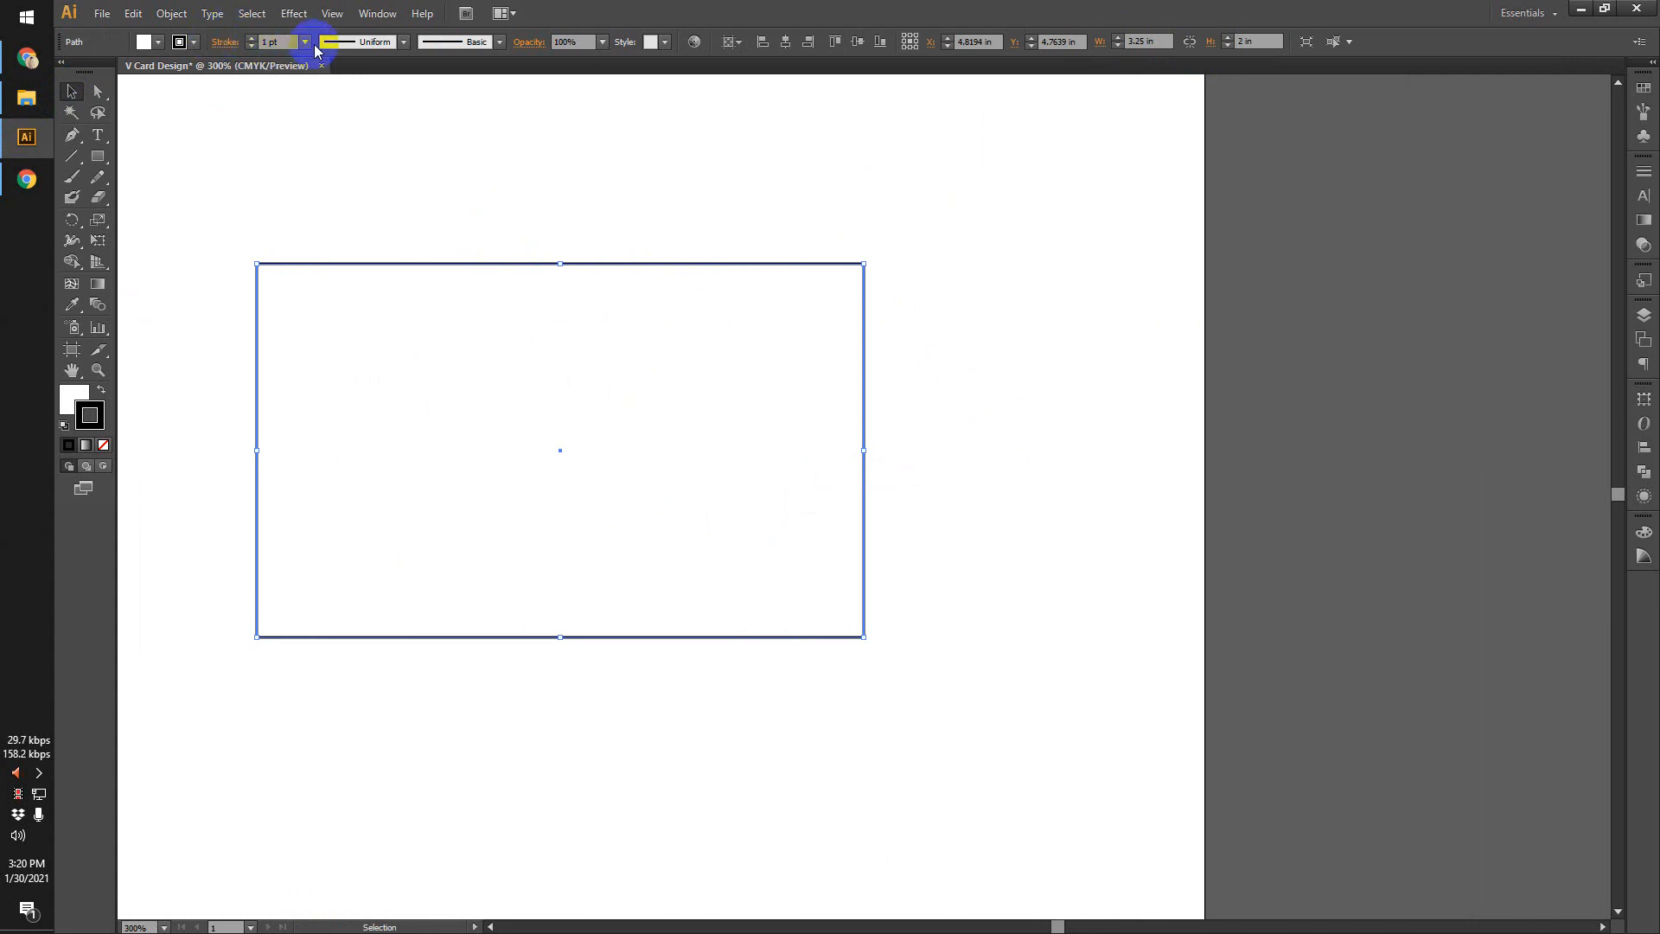
click(307, 44)
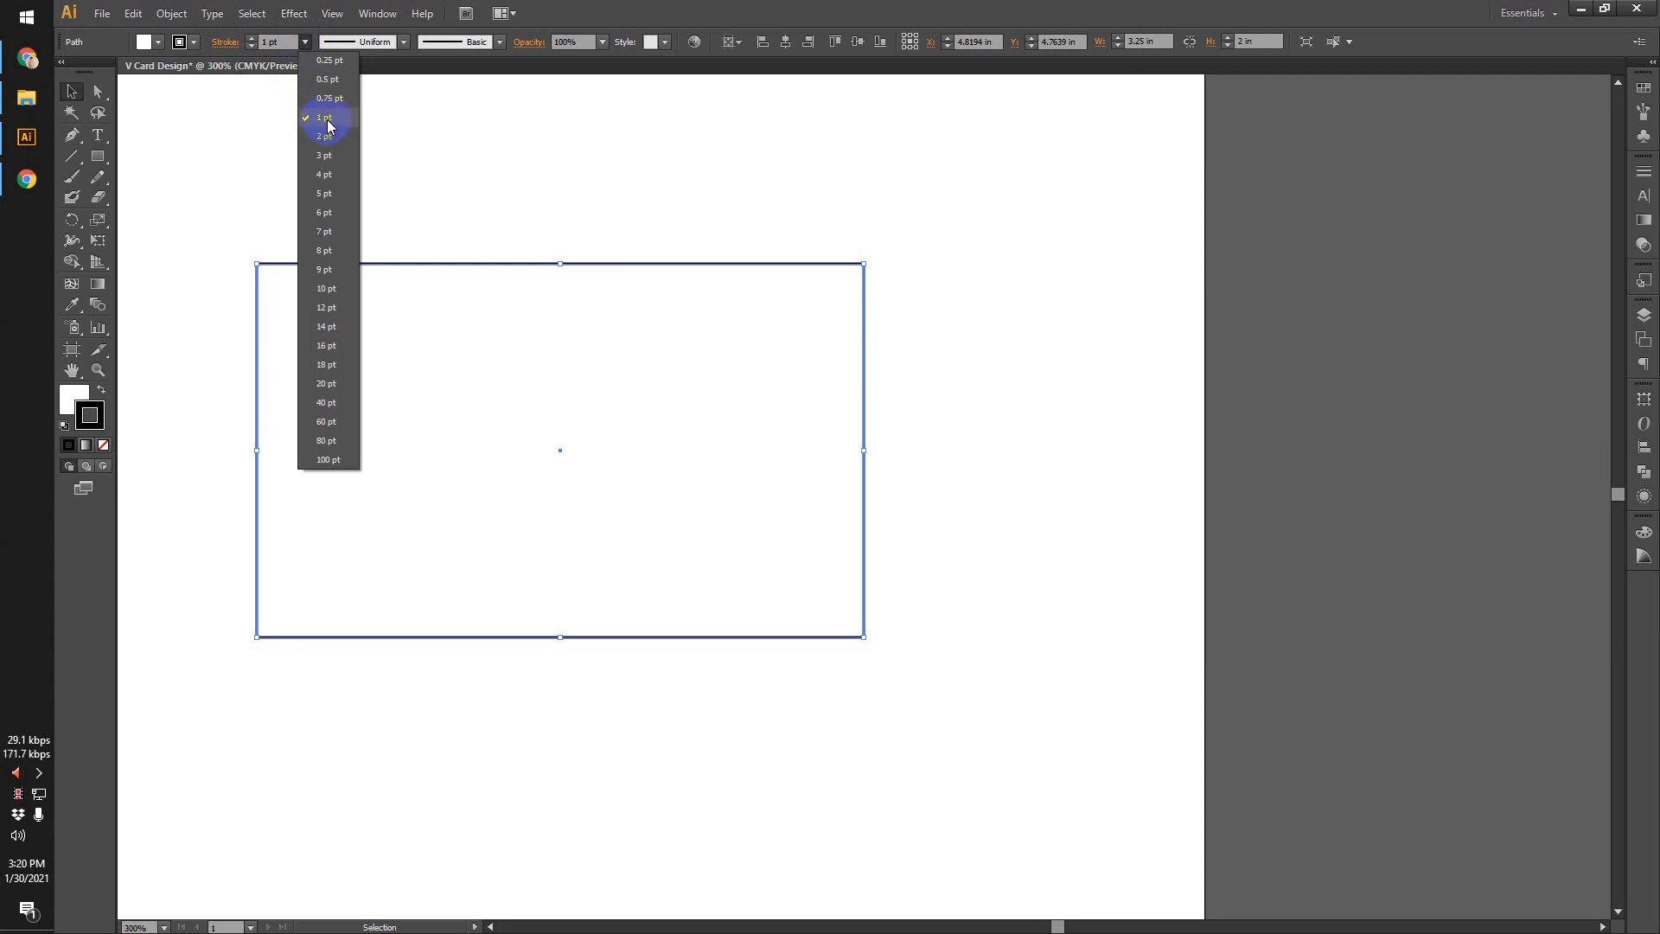
click(329, 62)
click(337, 186)
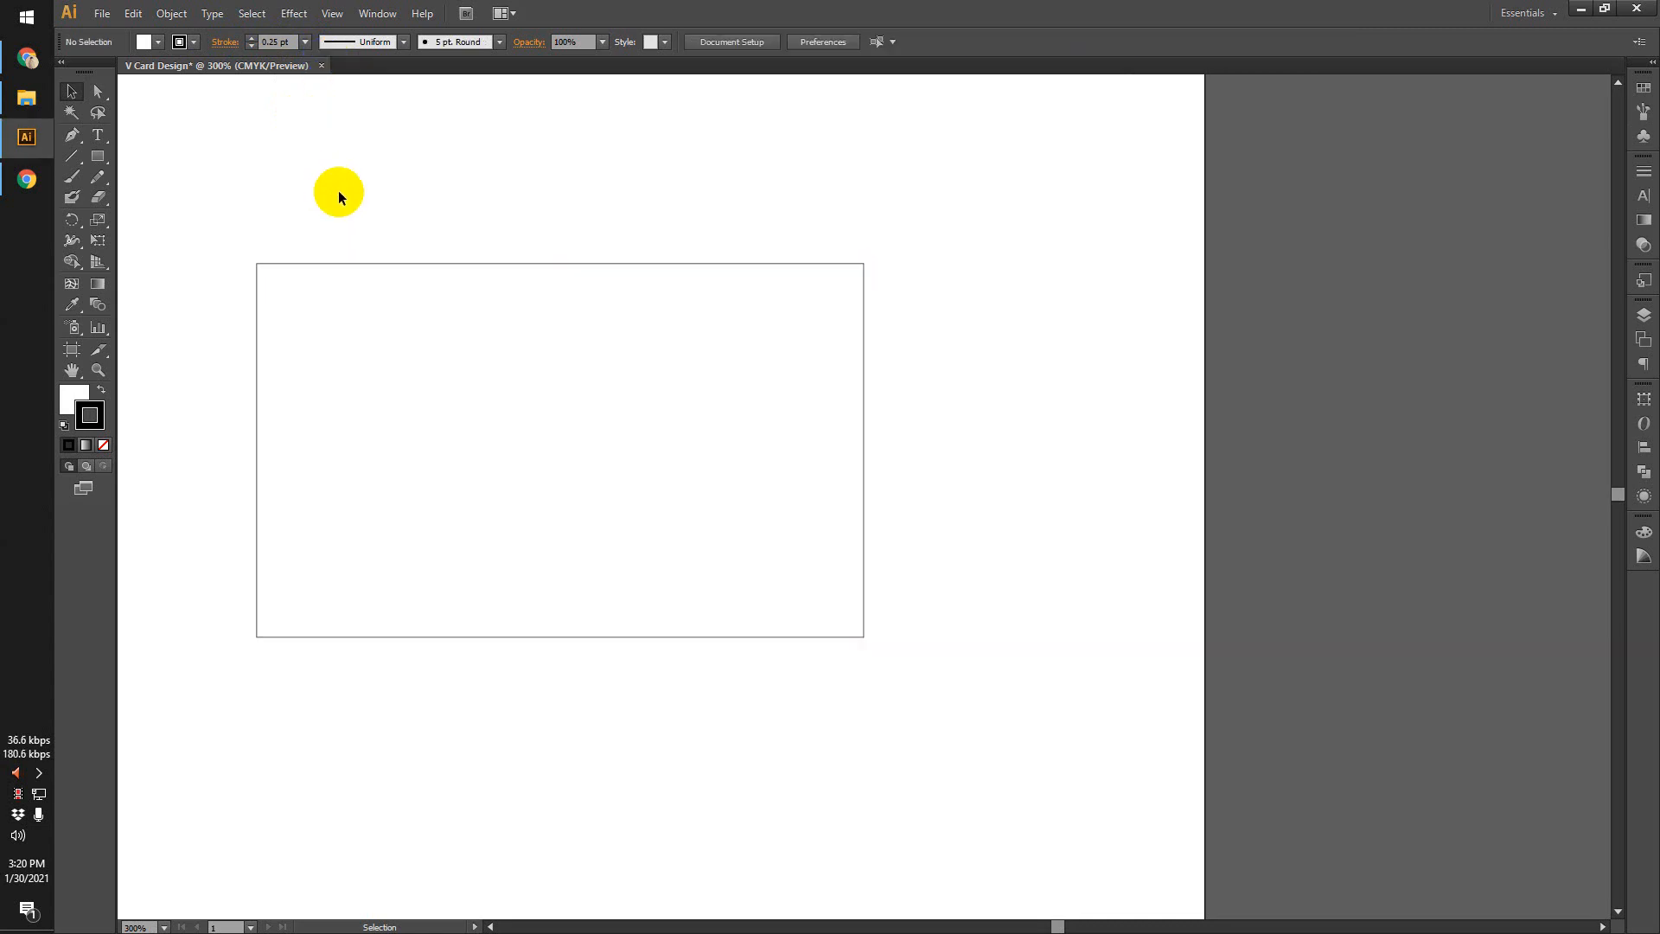
click(359, 263)
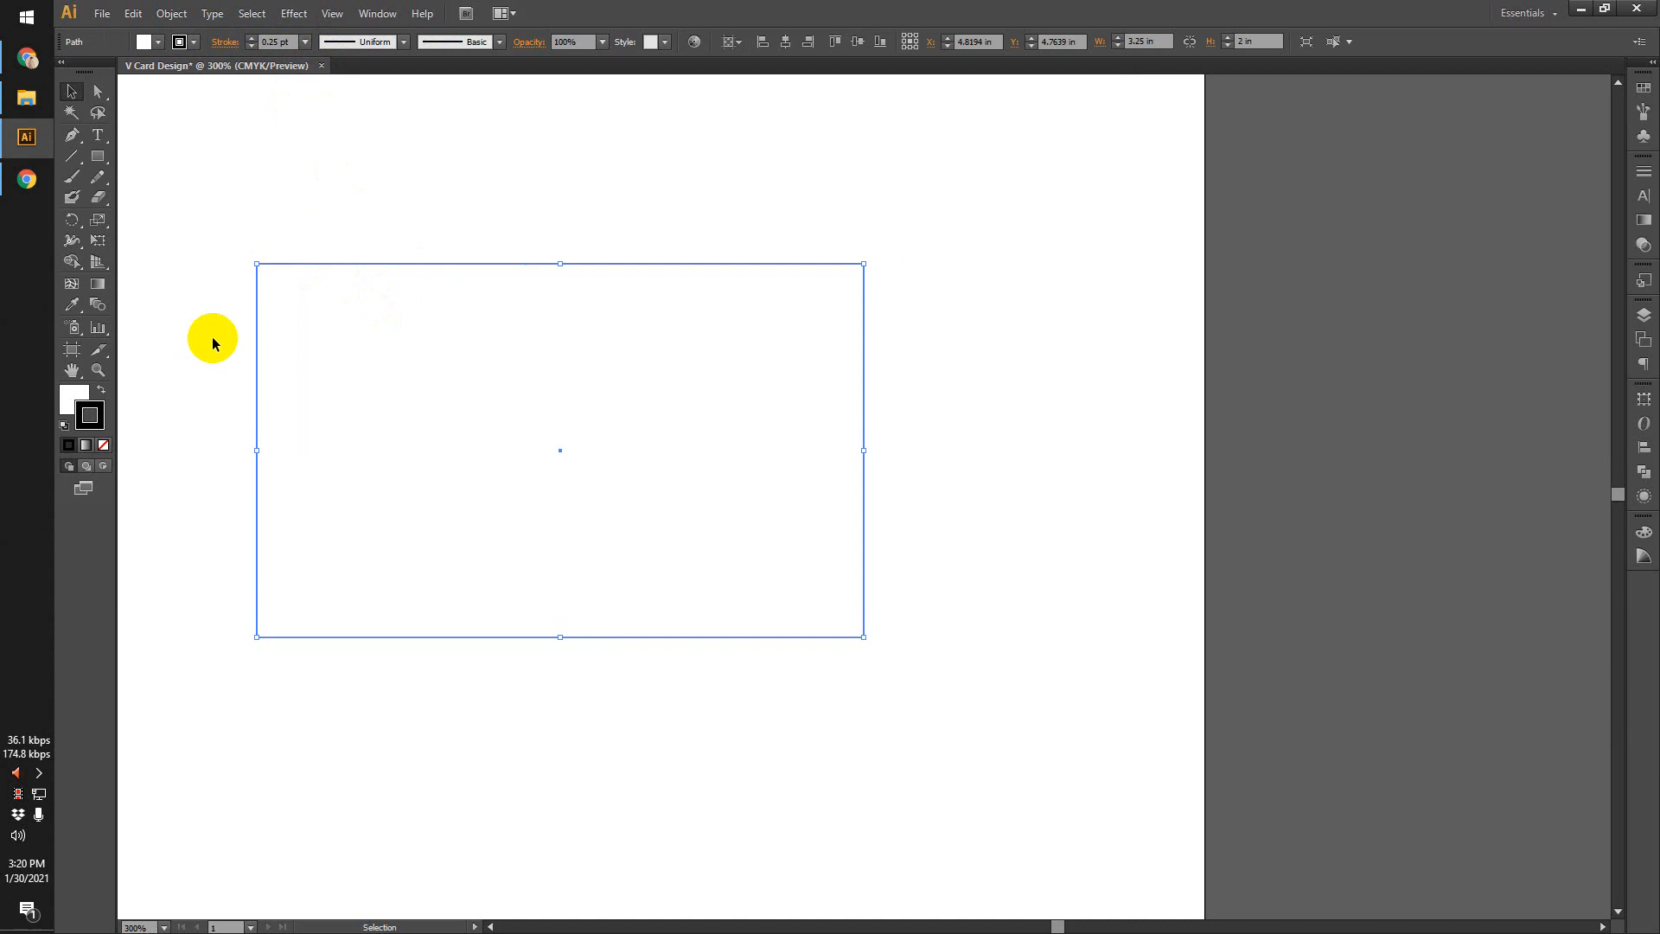
click(257, 218)
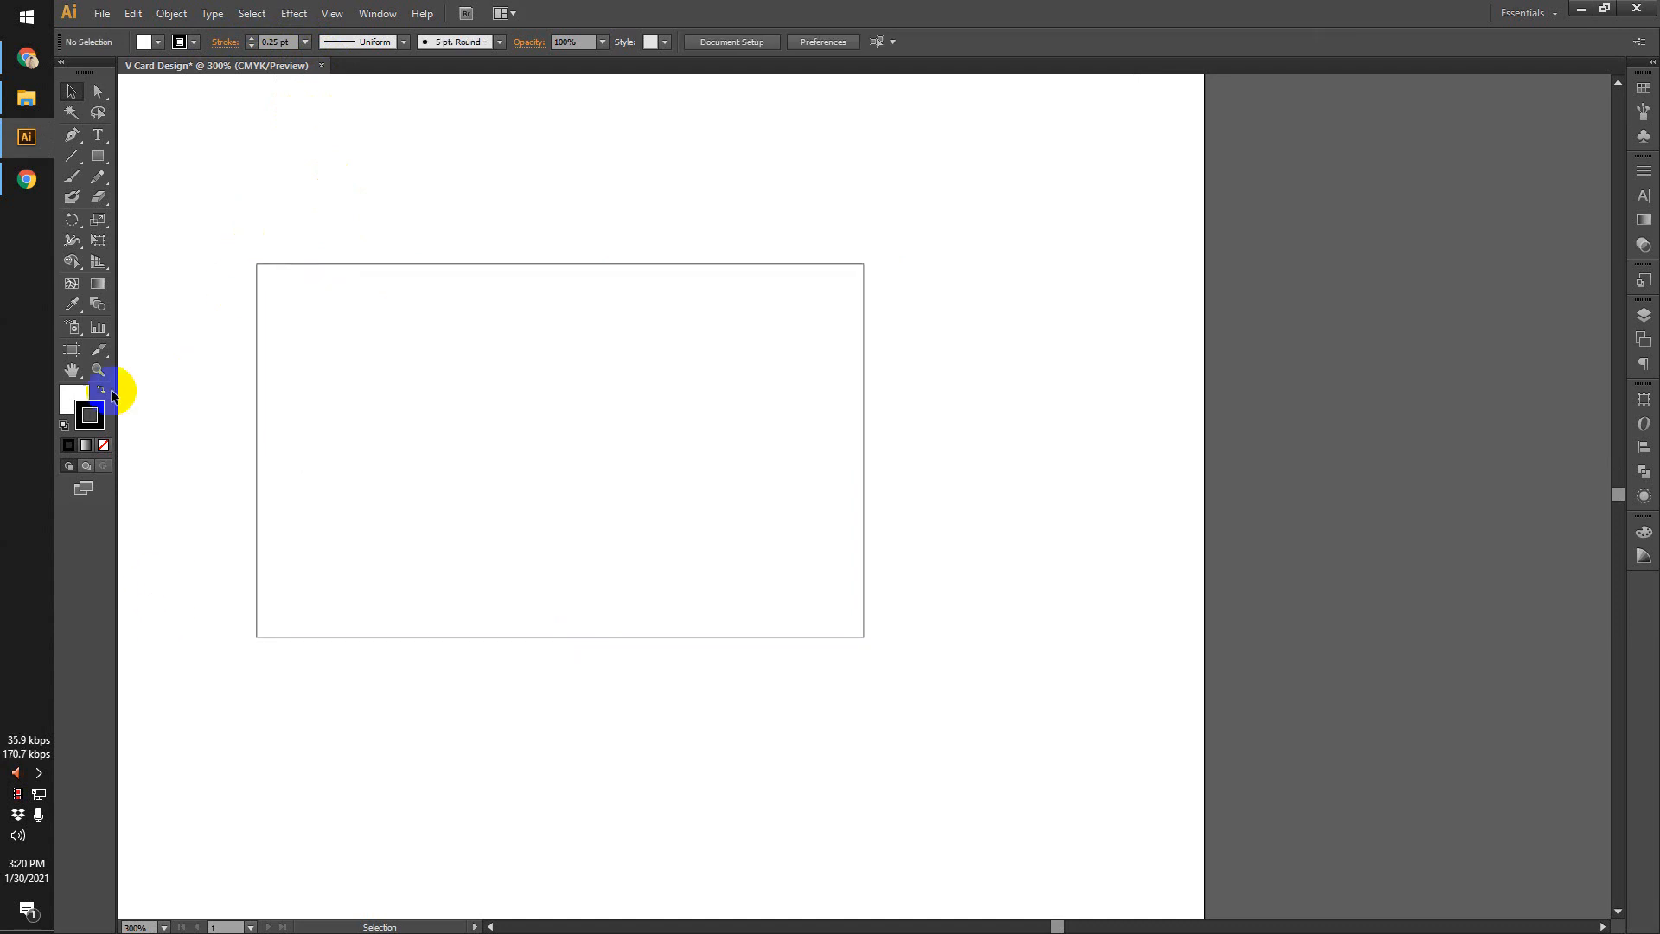
Switch to Google Chrome and browse the business cards image results, previewing the white Digital Printing card for reference.
click(29, 61)
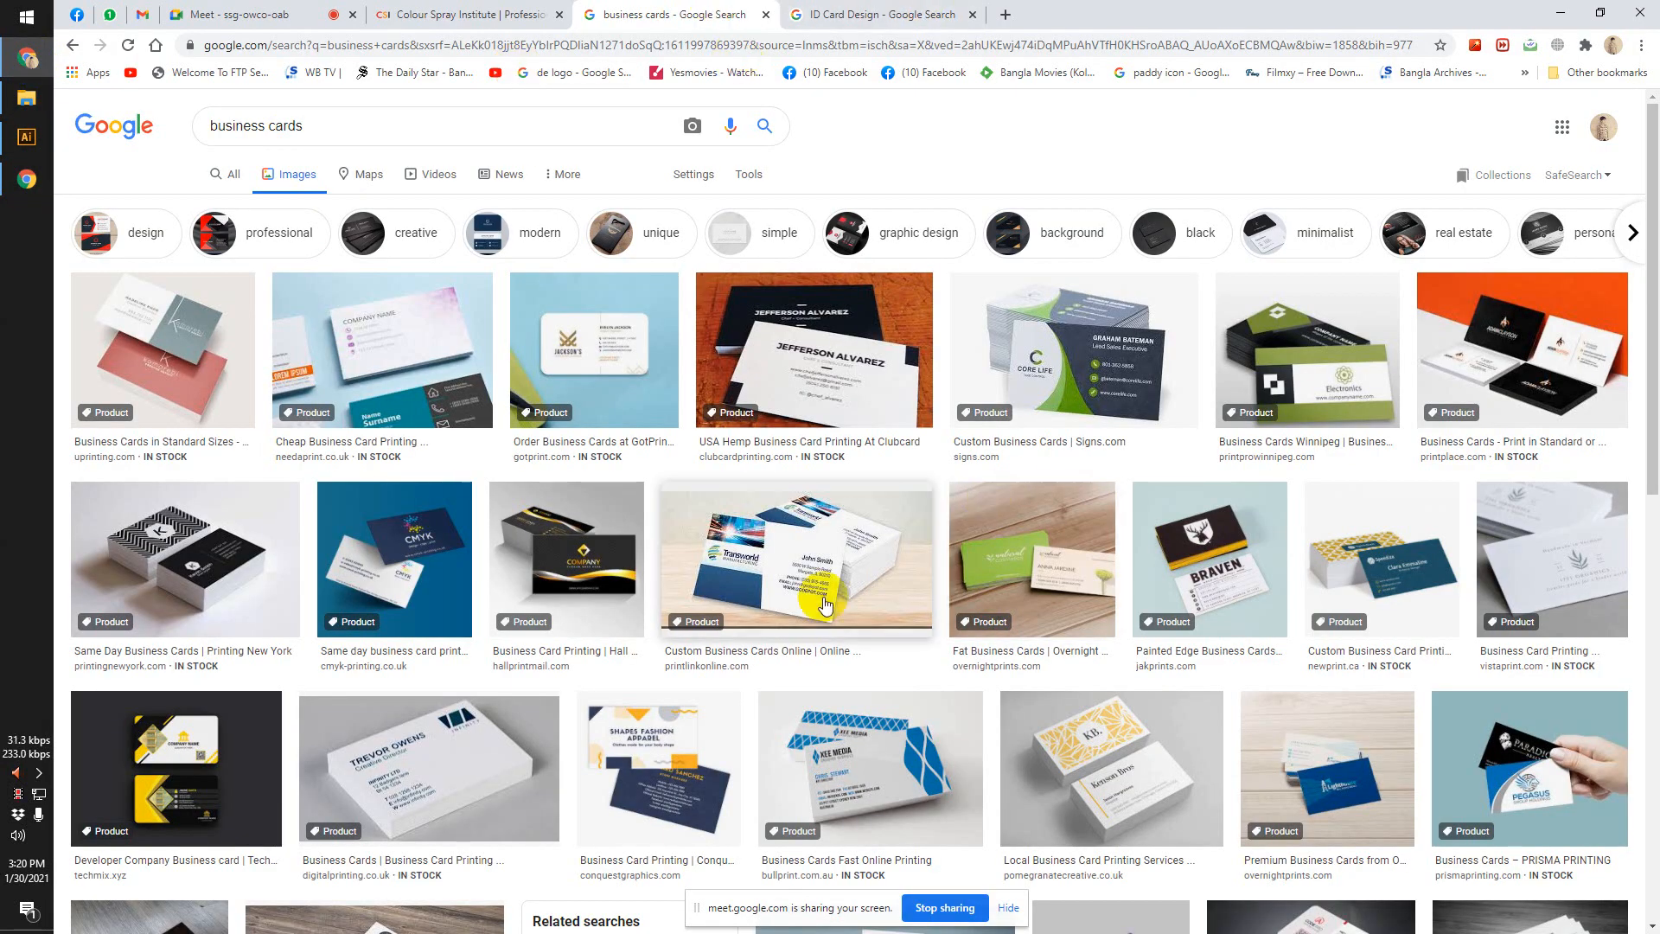
scroll(1109, 587, down, 1)
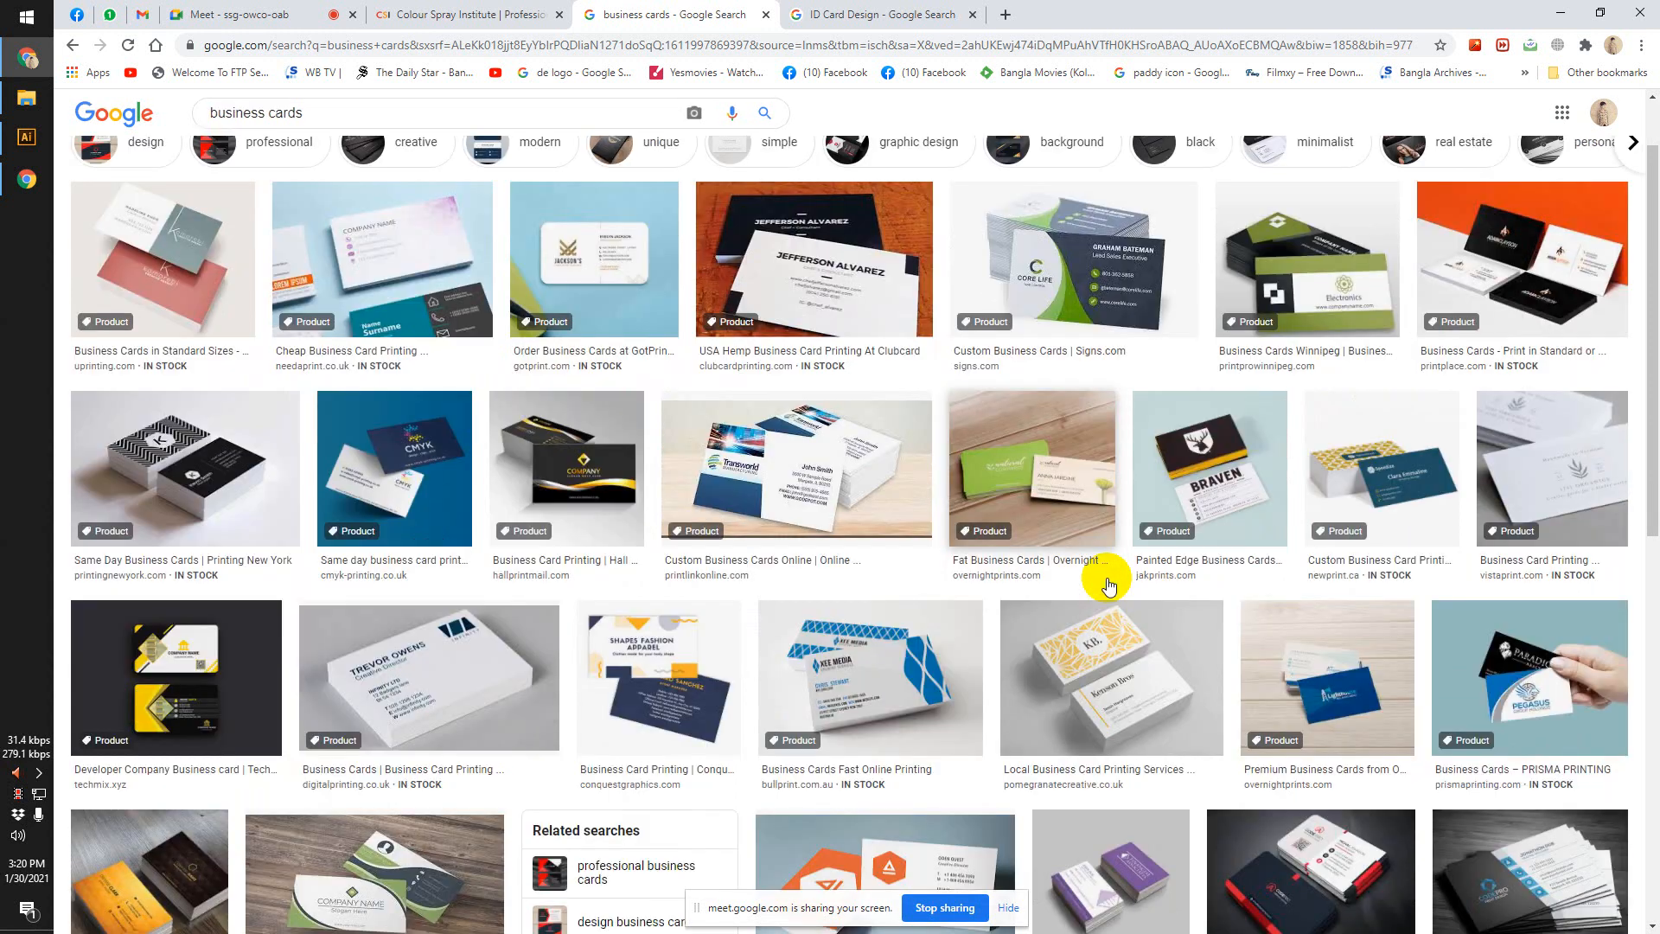
scroll(1109, 586, down, 4)
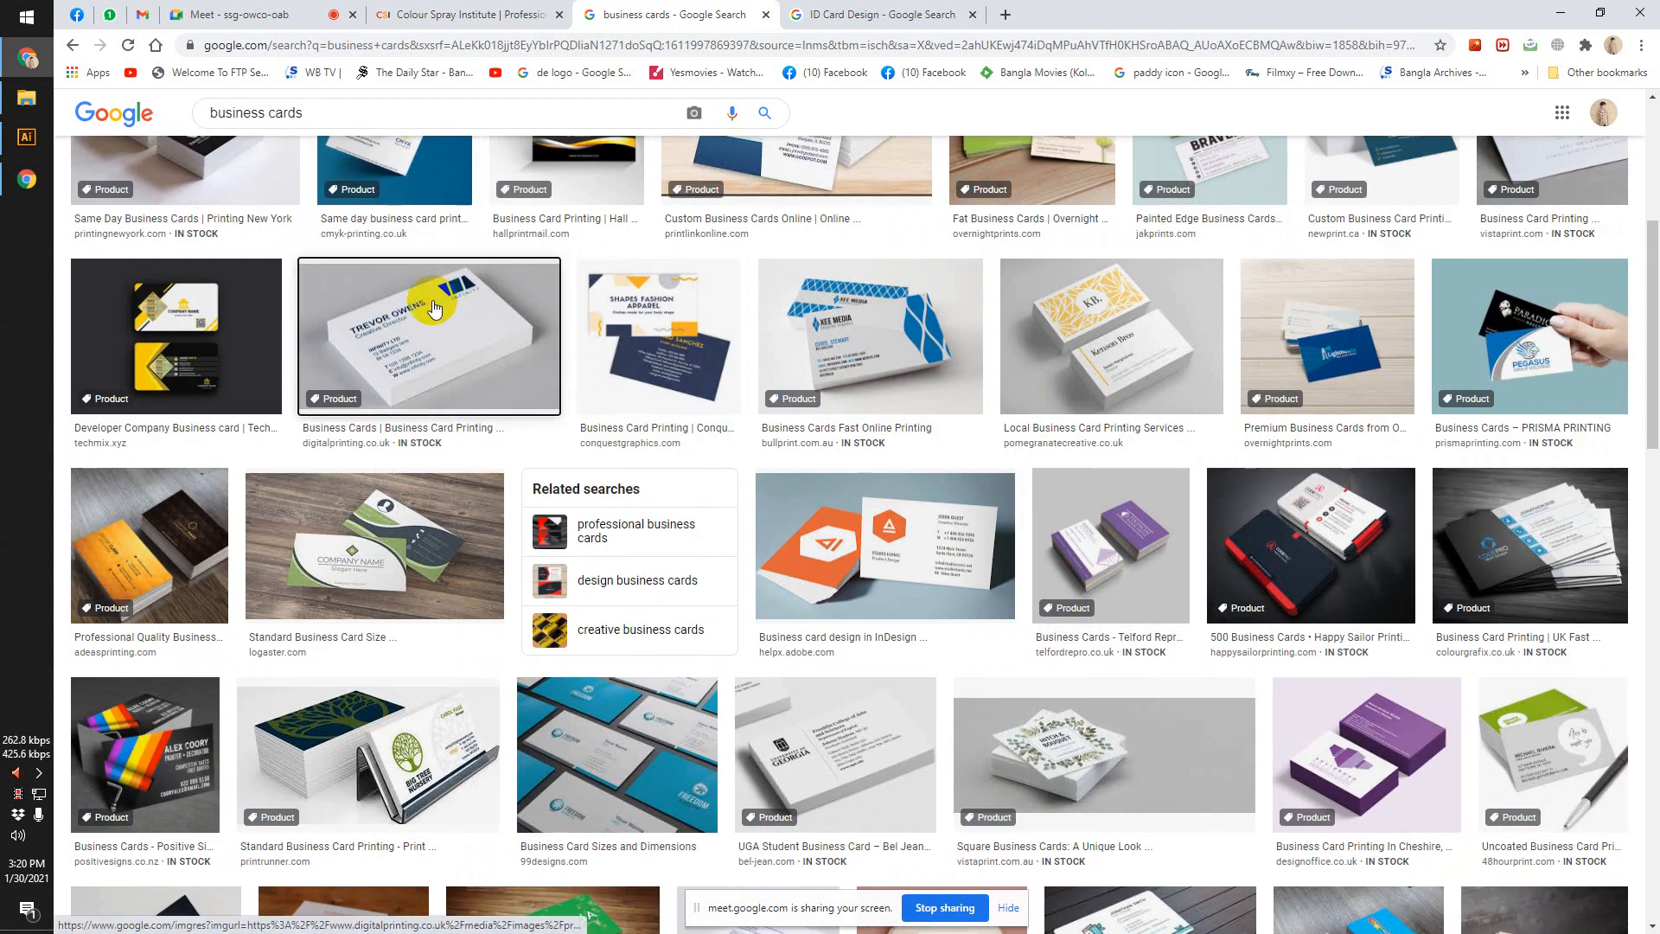
click(435, 309)
scroll(951, 597, down, 2)
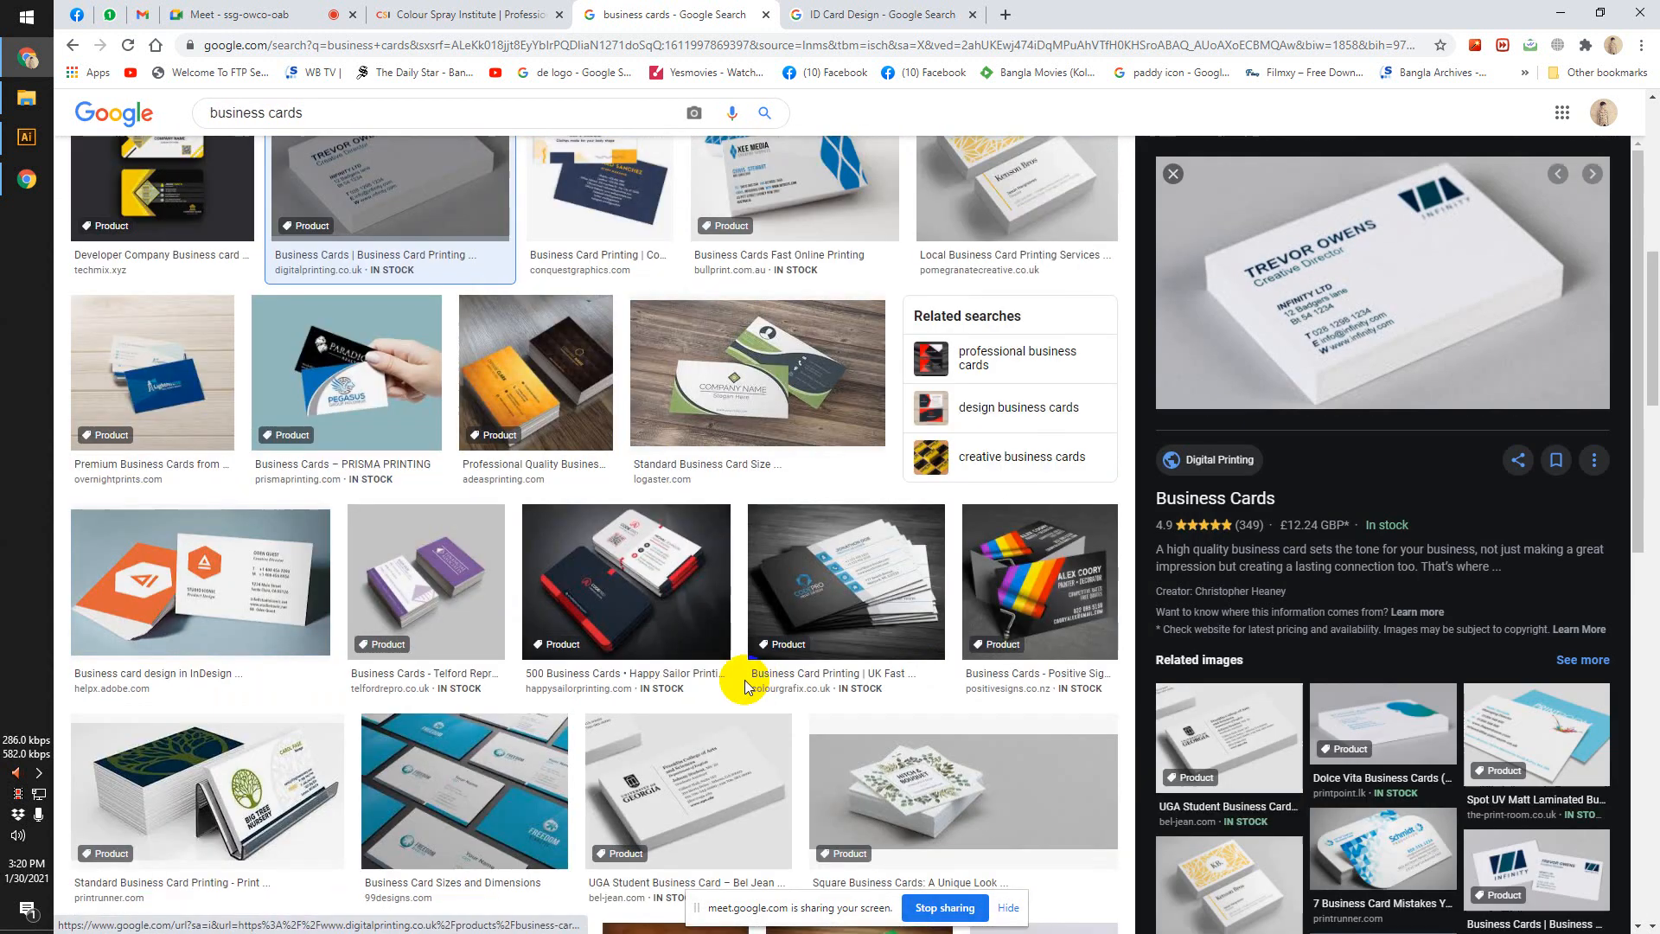
scroll(745, 688, down, 1)
scroll(300, 537, down, 3)
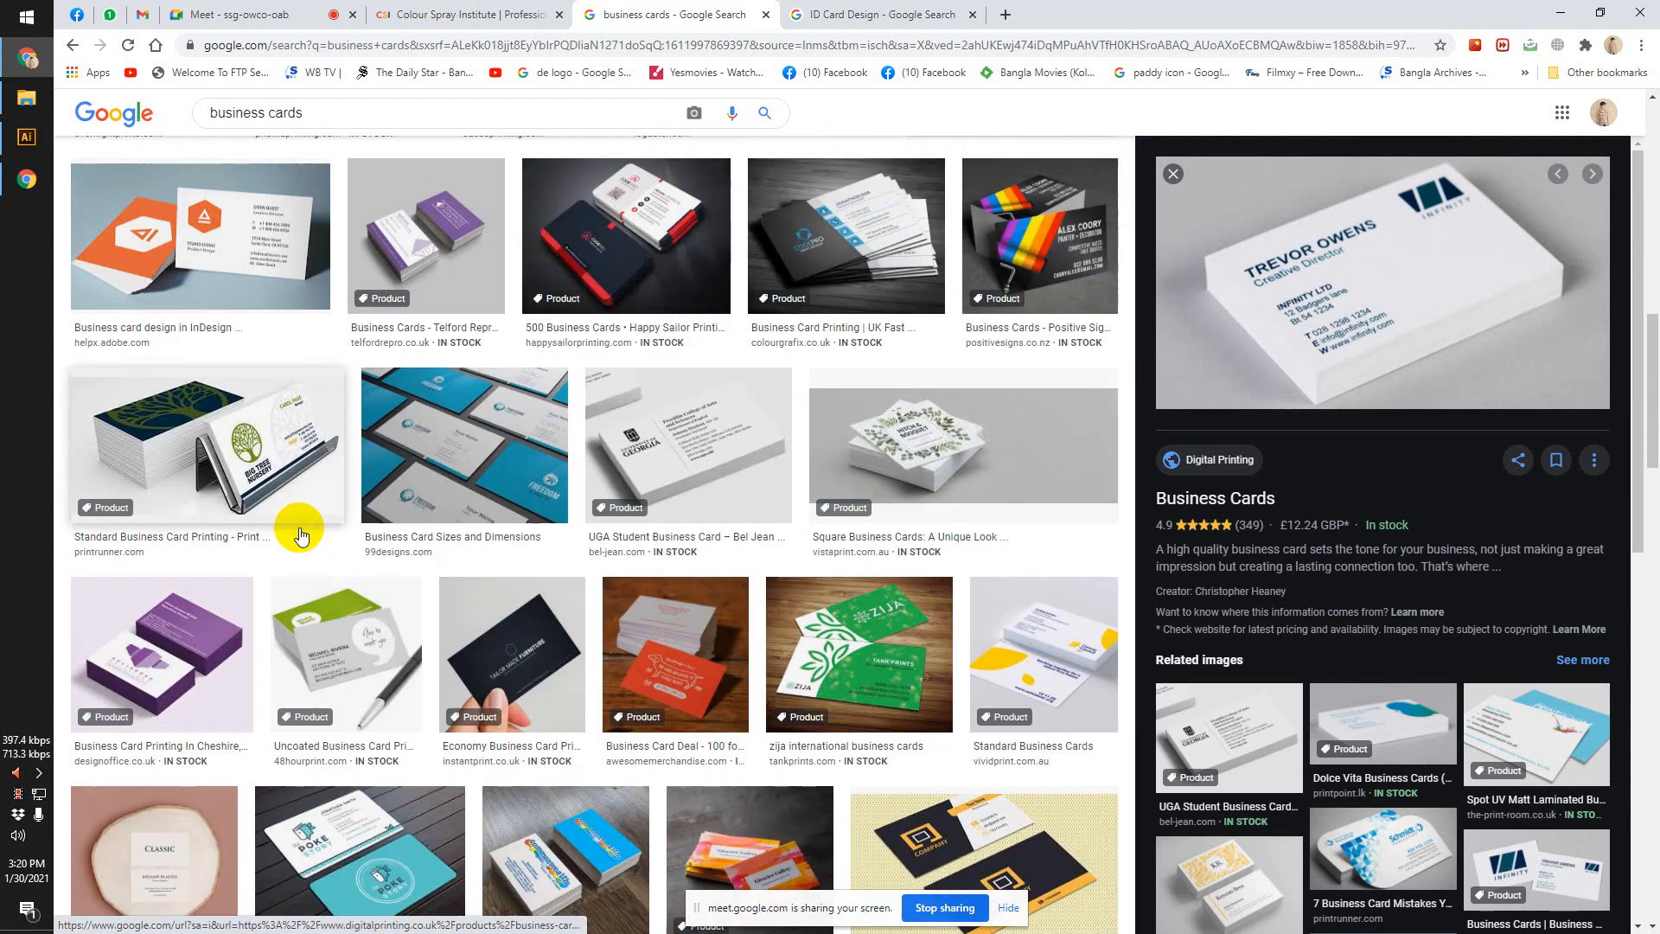
scroll(324, 543, down, 2)
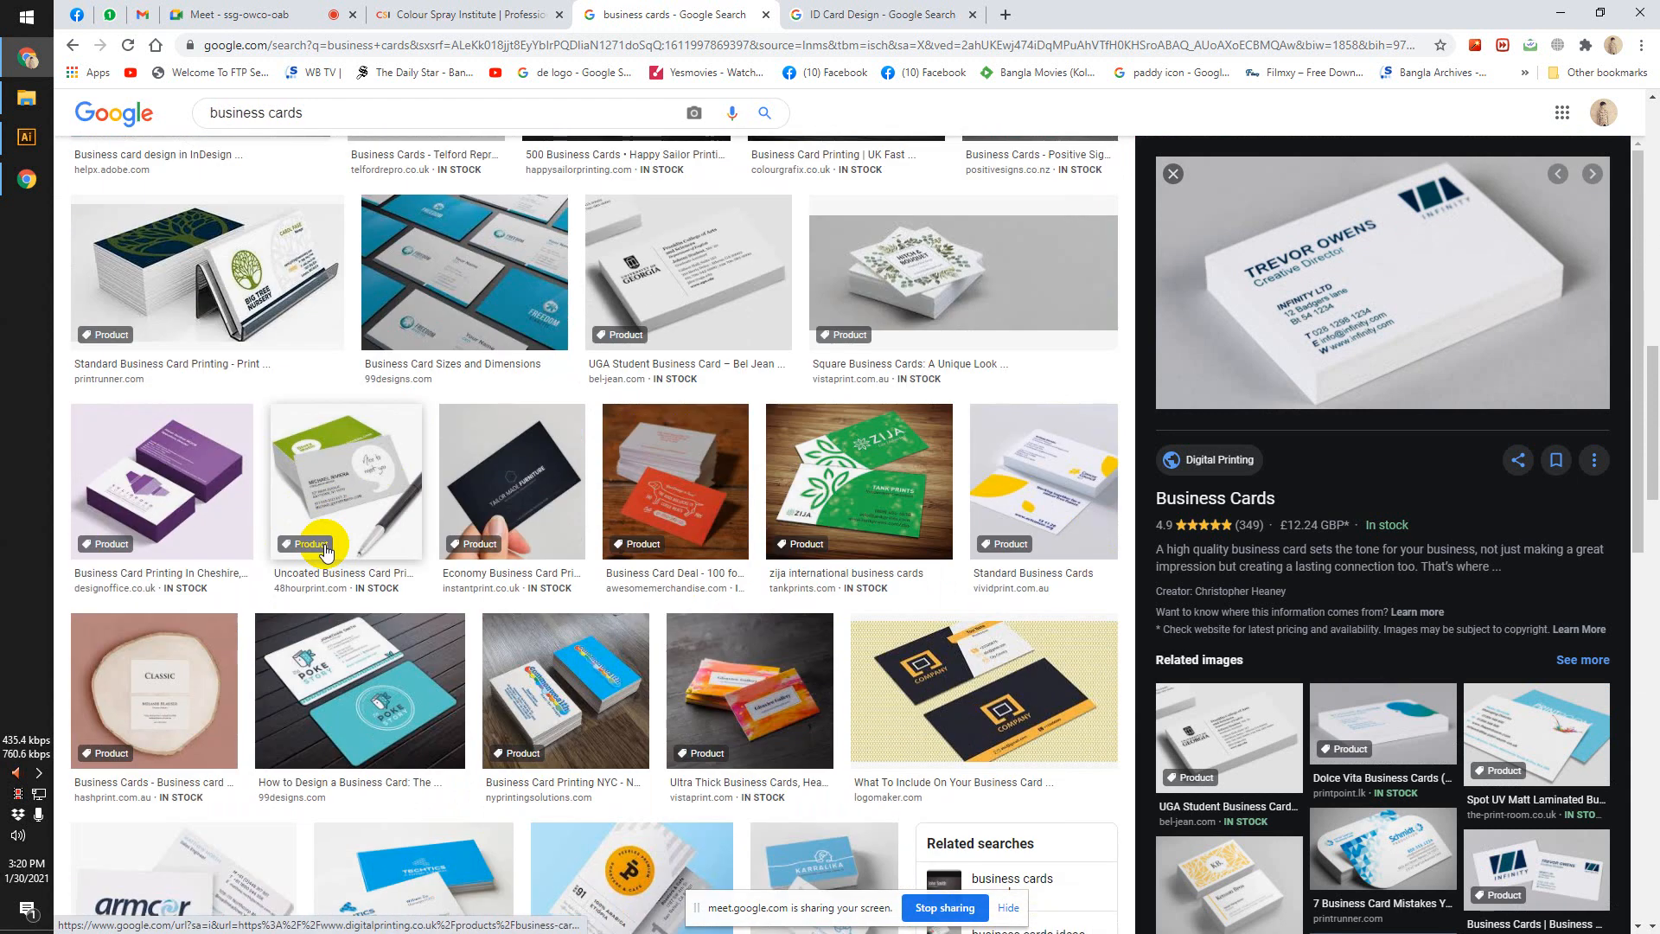
scroll(325, 551, down, 8)
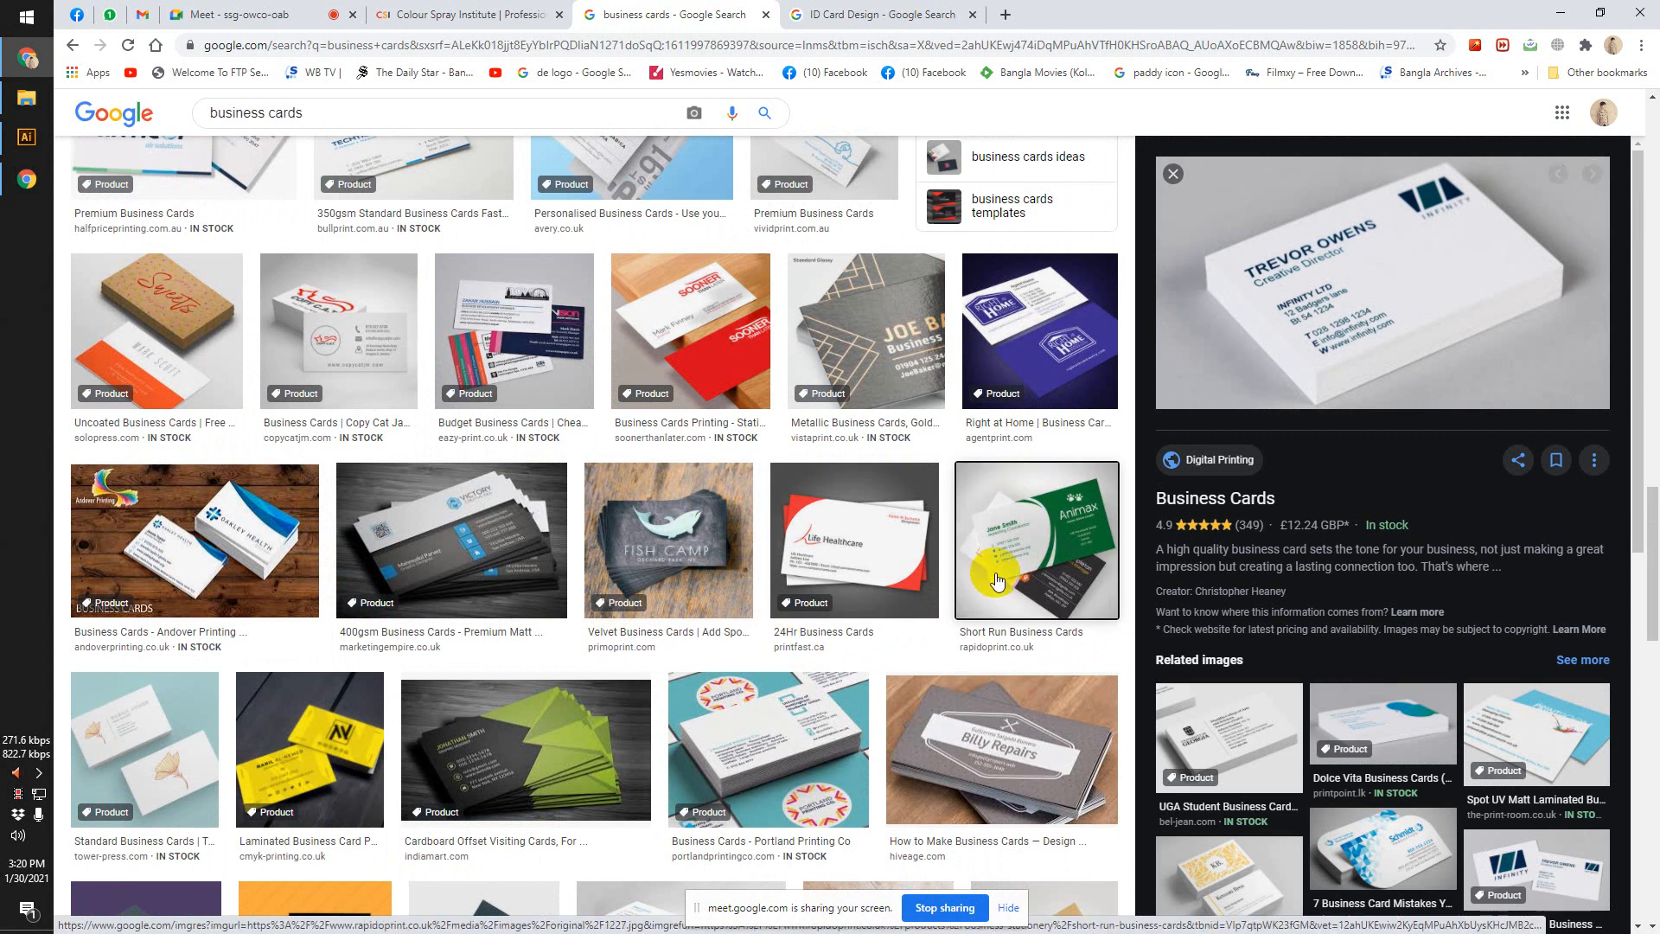
Preview the green and white Animax card from Rapido Print, examine its layout, and browse further business card examples.
click(998, 577)
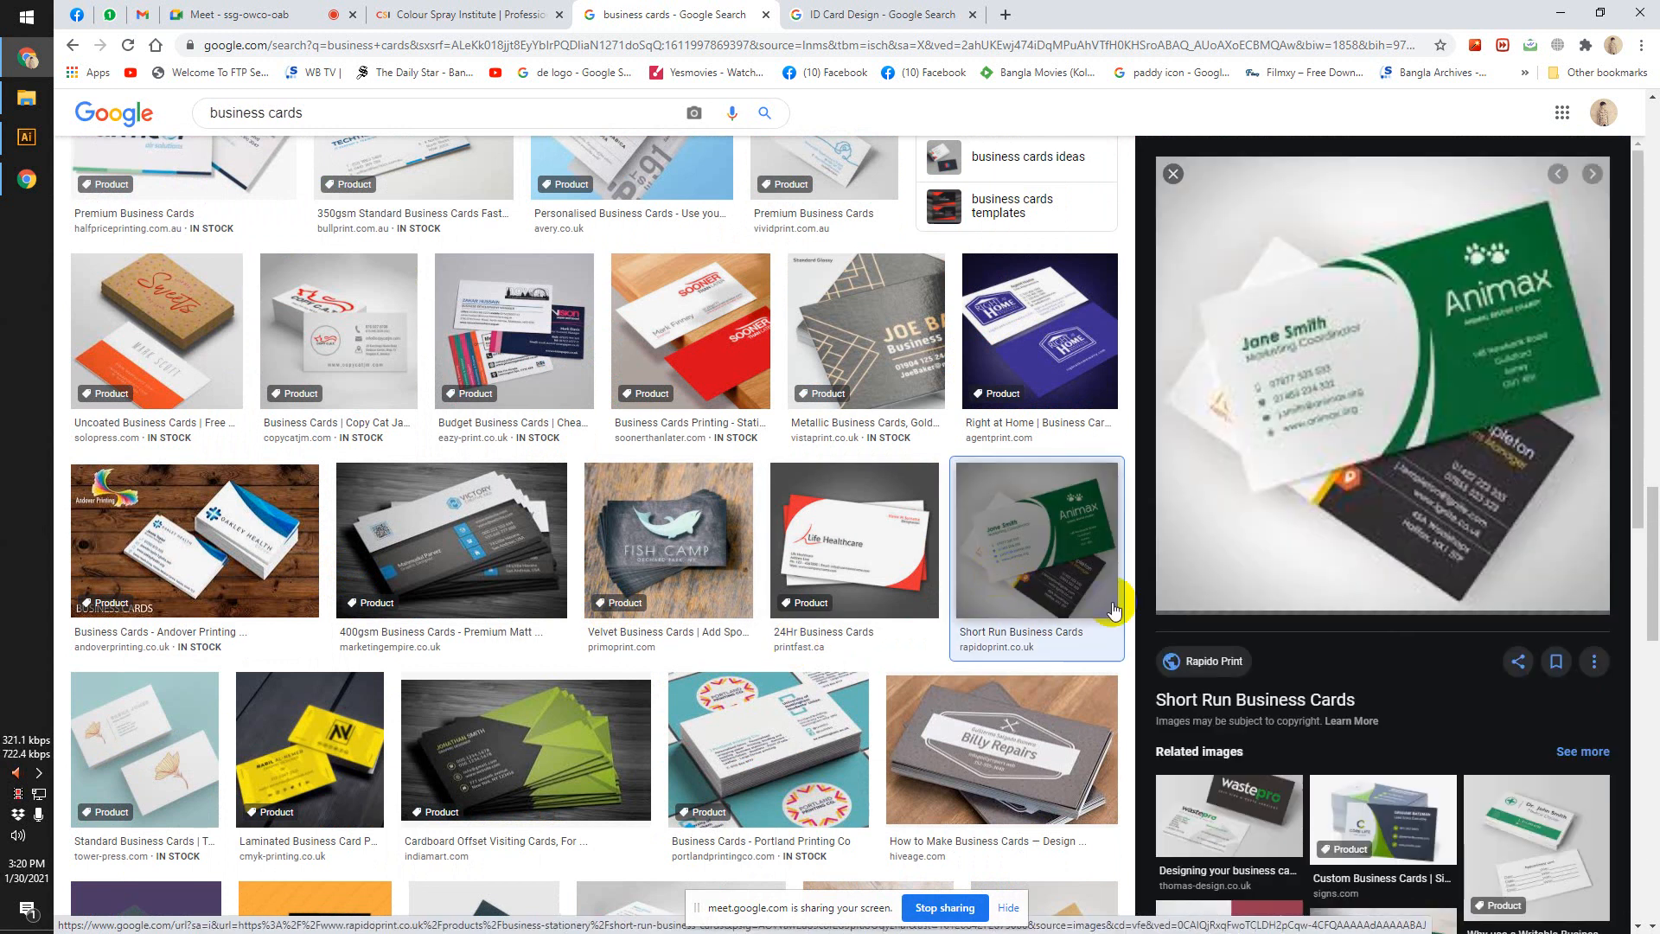
scroll(1142, 597, down, 1)
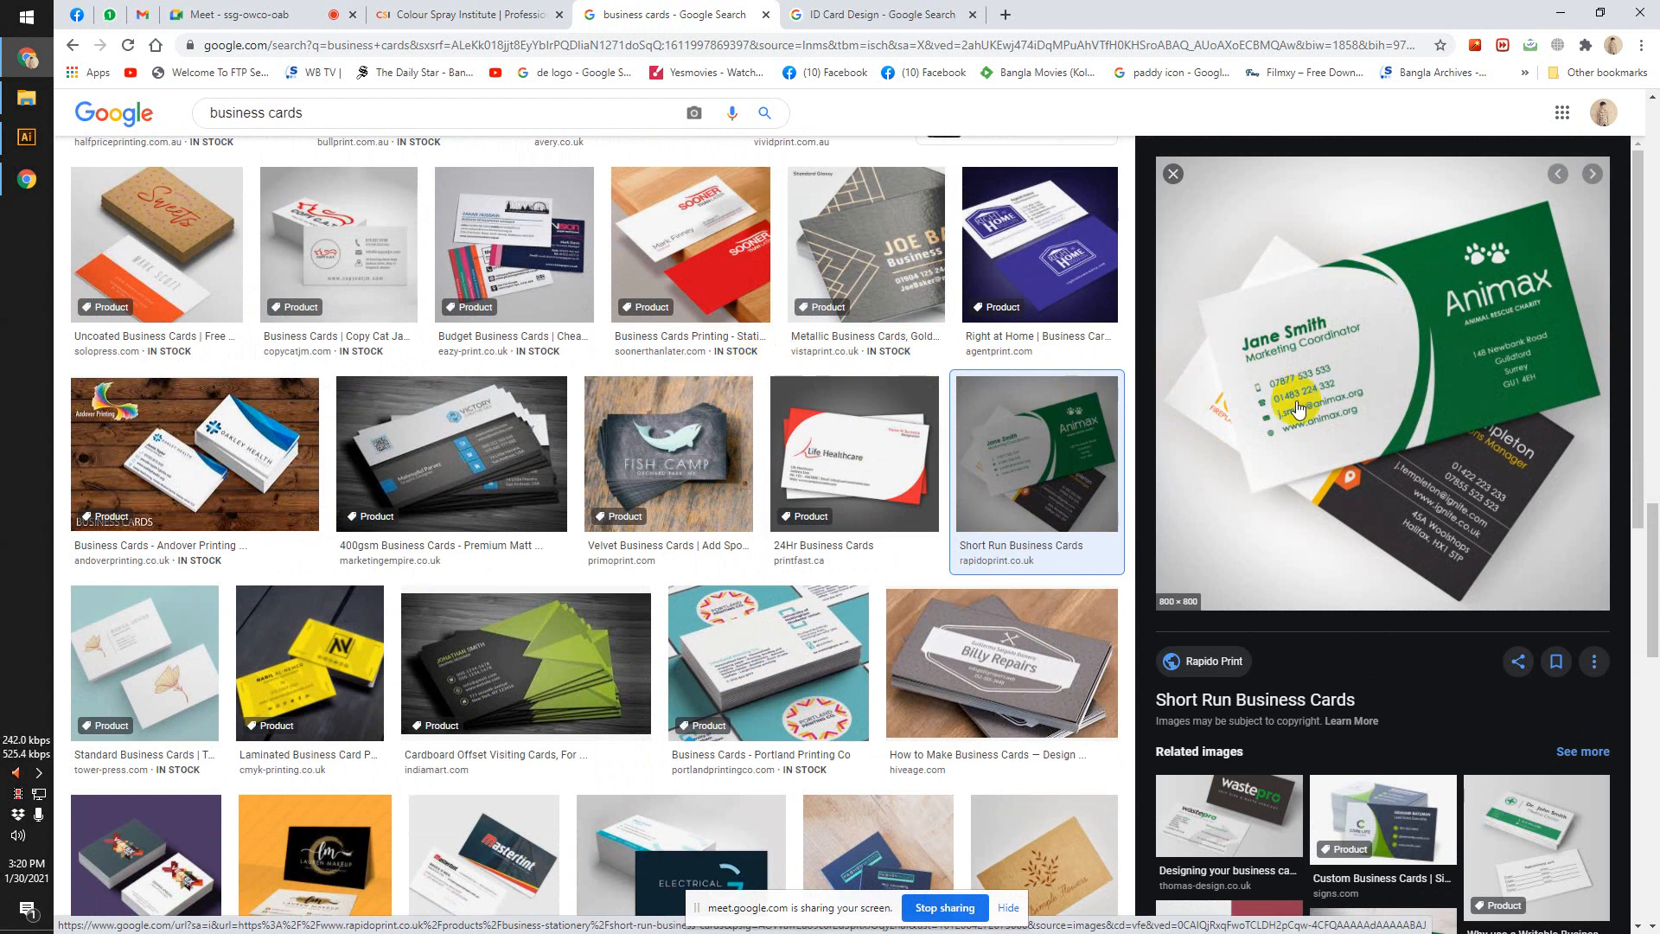
right_click(1554, 348)
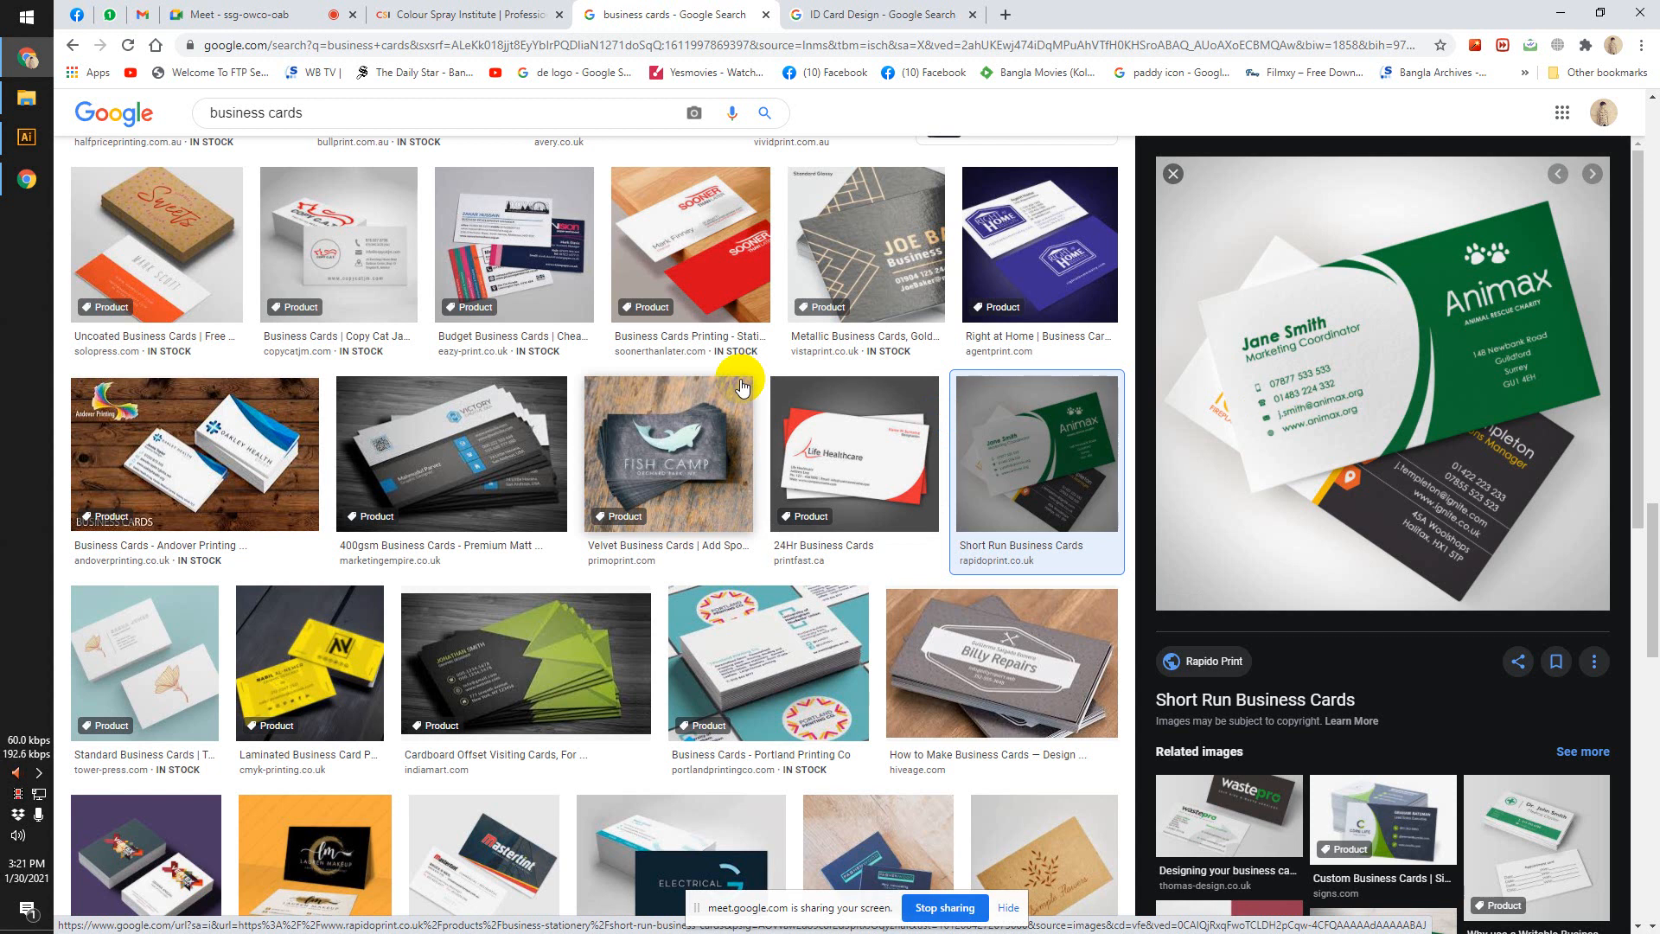
click(848, 114)
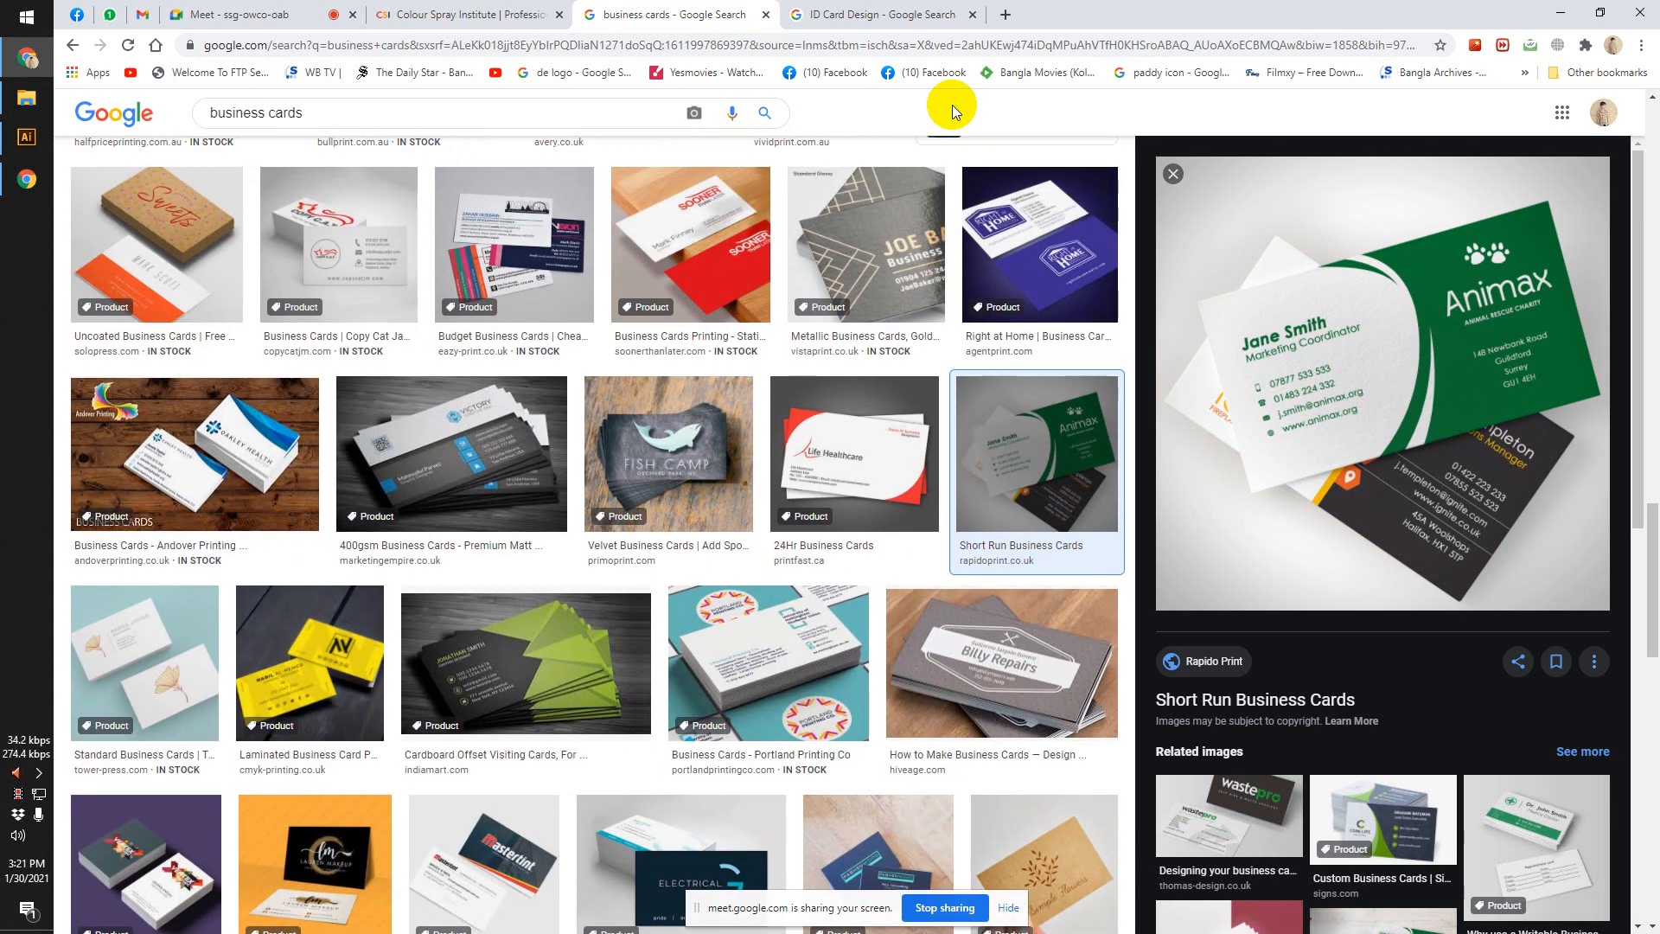
scroll(952, 105, down, 3)
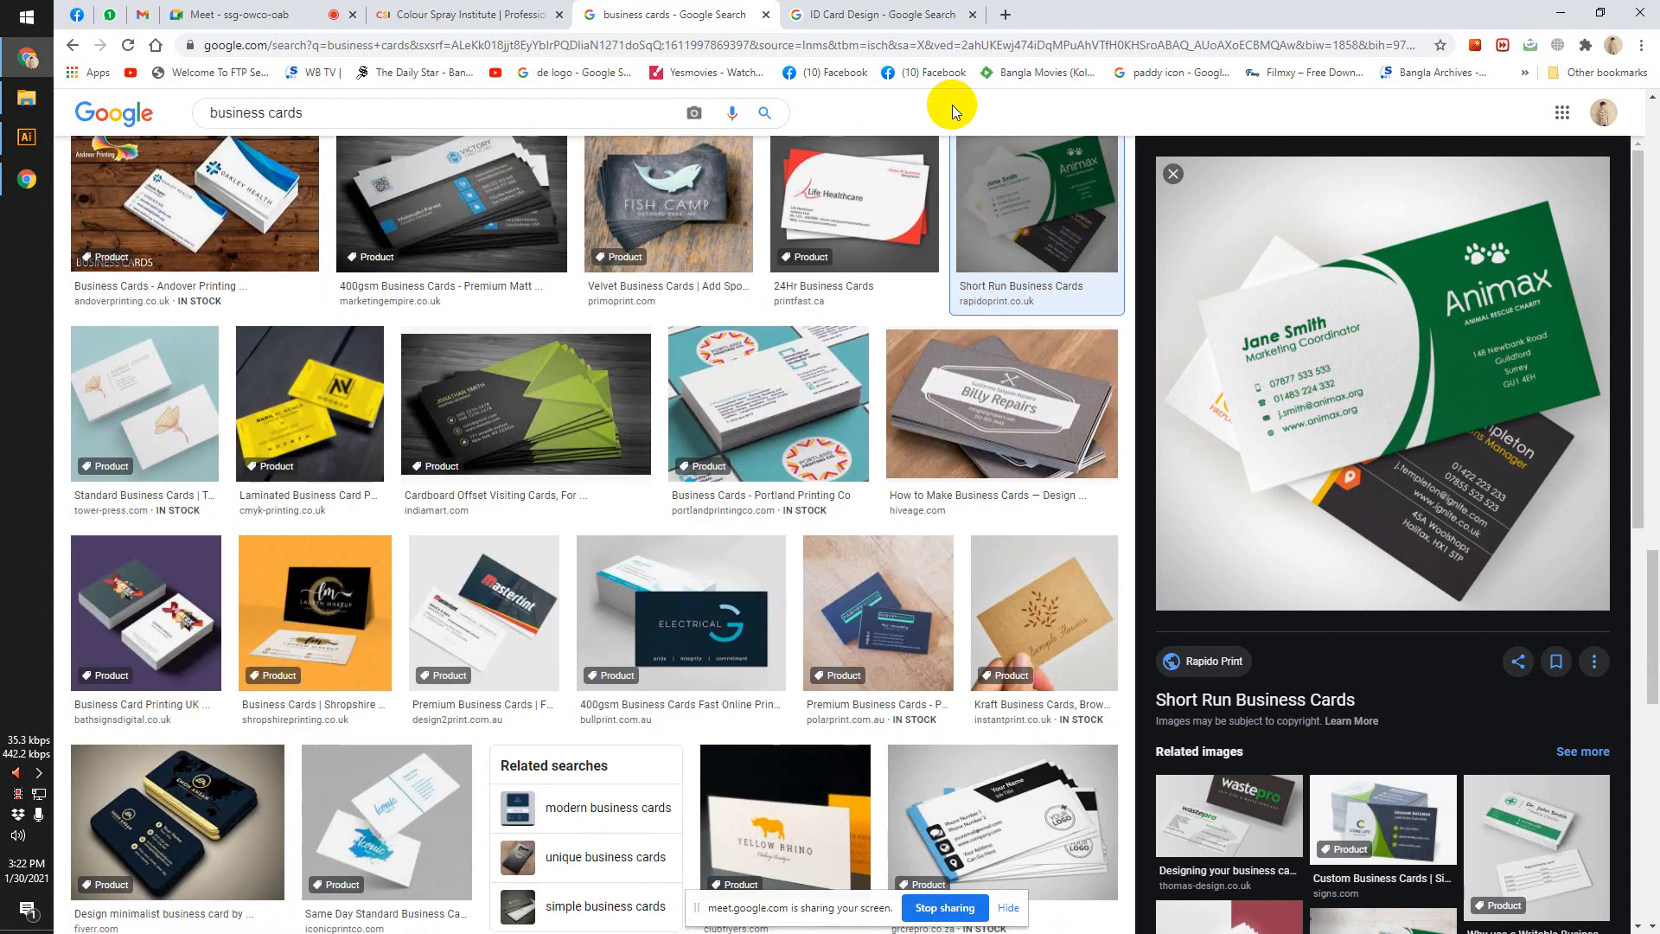
scroll(952, 106, down, 5)
scroll(952, 106, down, 1)
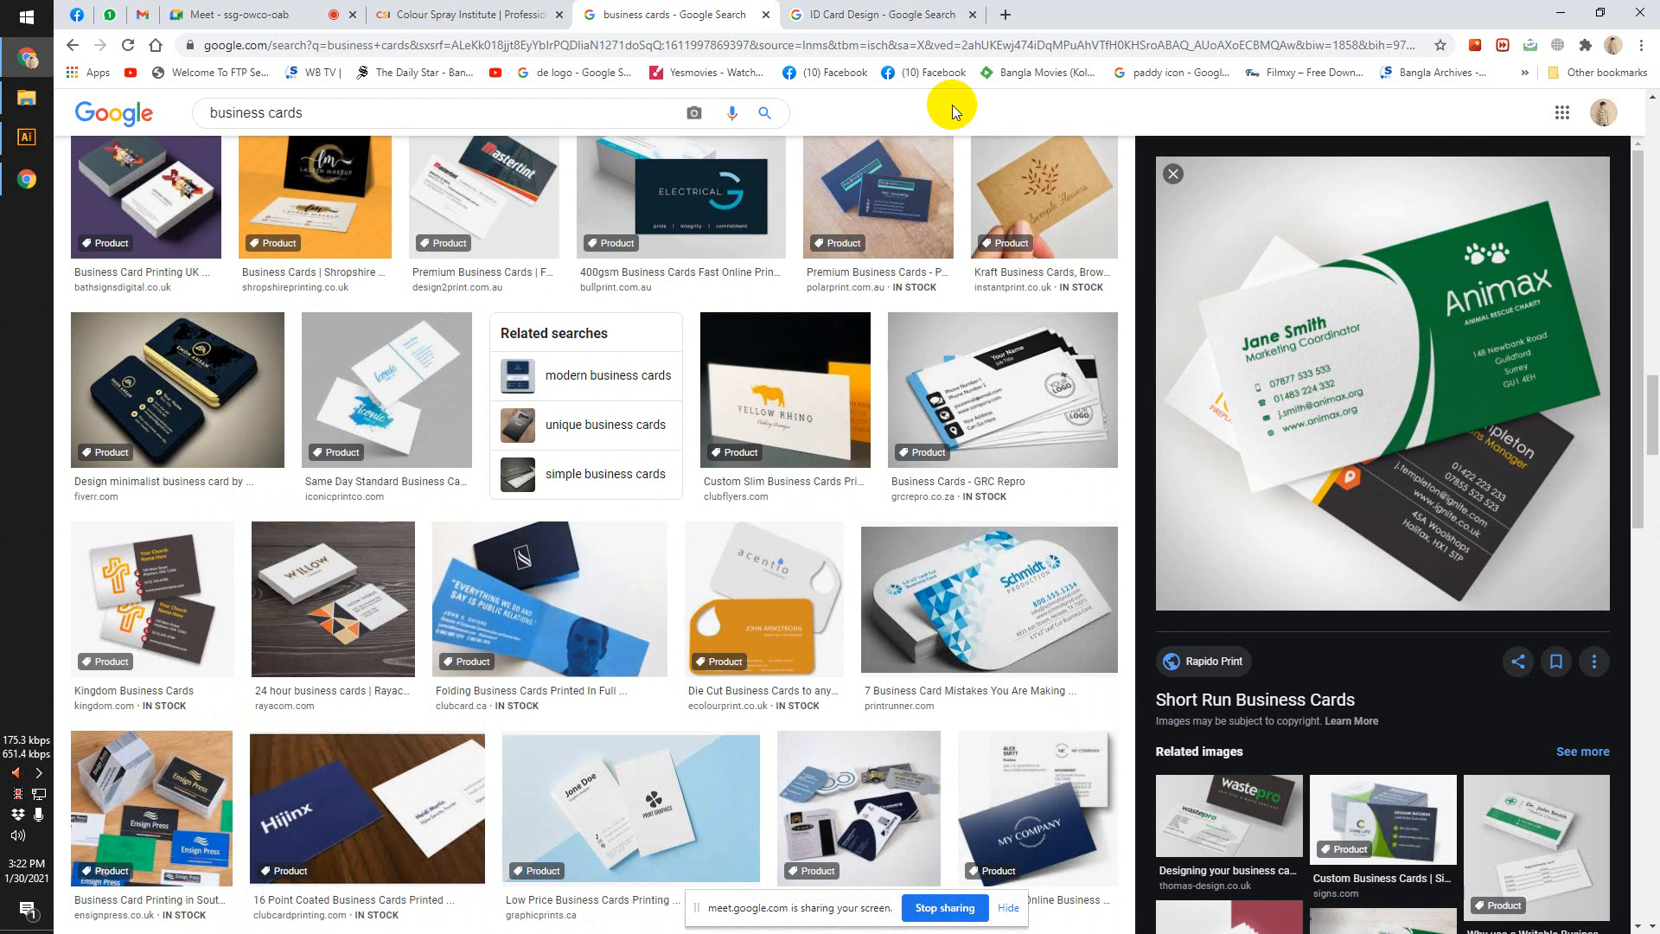
Browse further business card image results, switch back to Illustrator and select the card rectangle.
scroll(952, 105, down, 8)
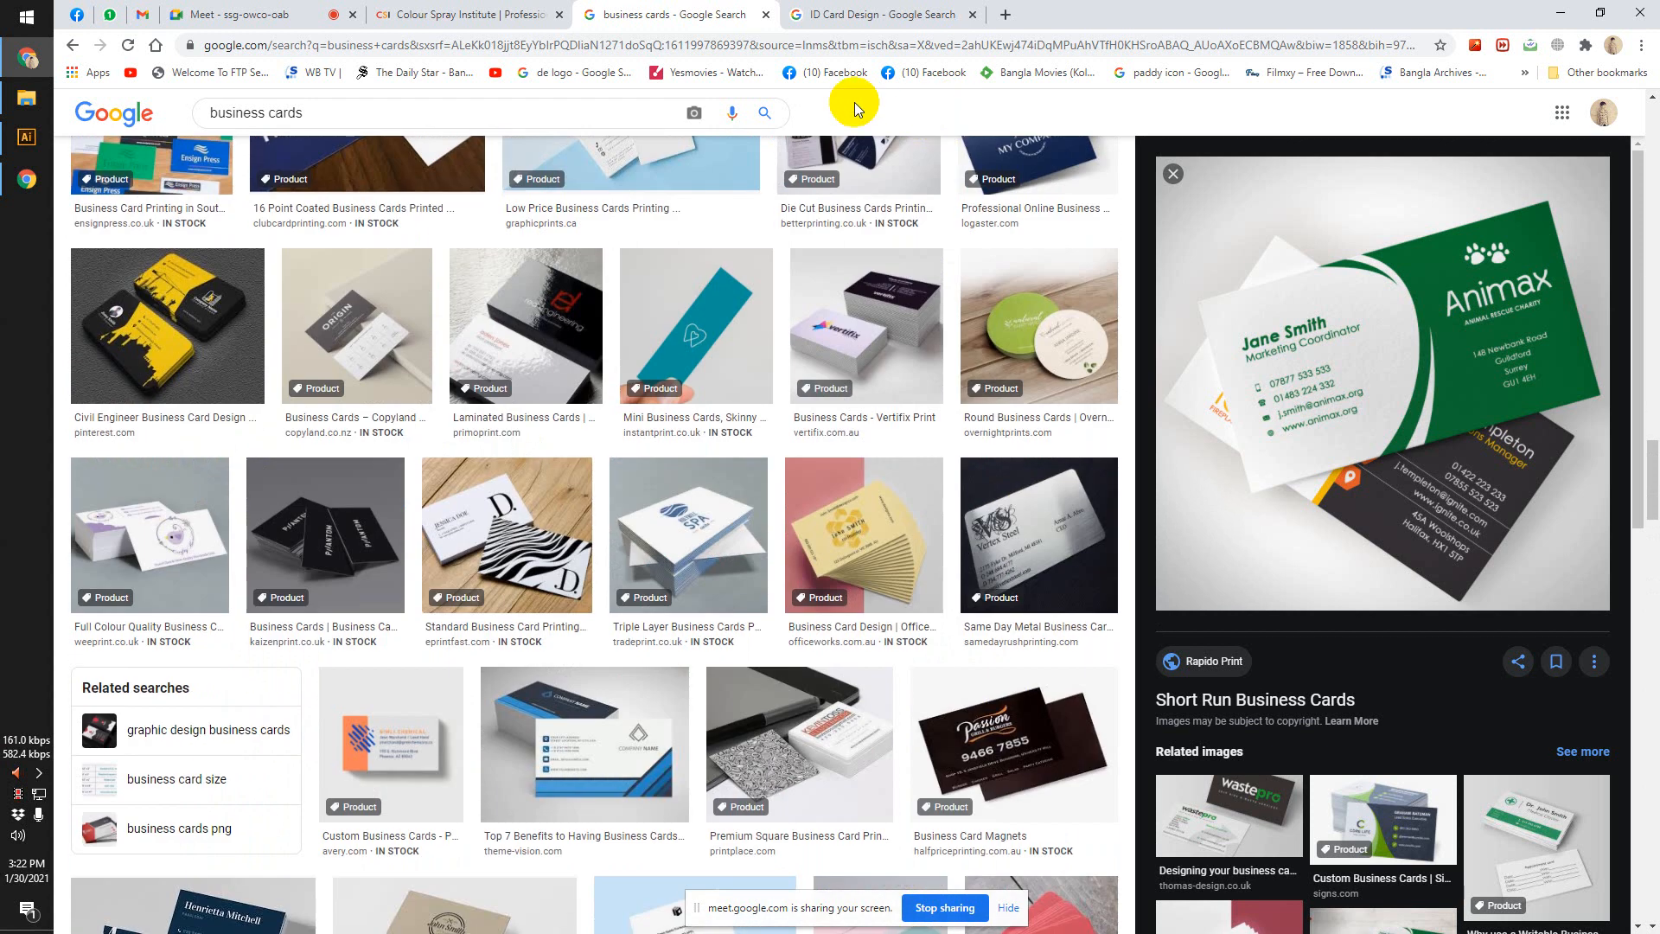
scroll(854, 102, down, 5)
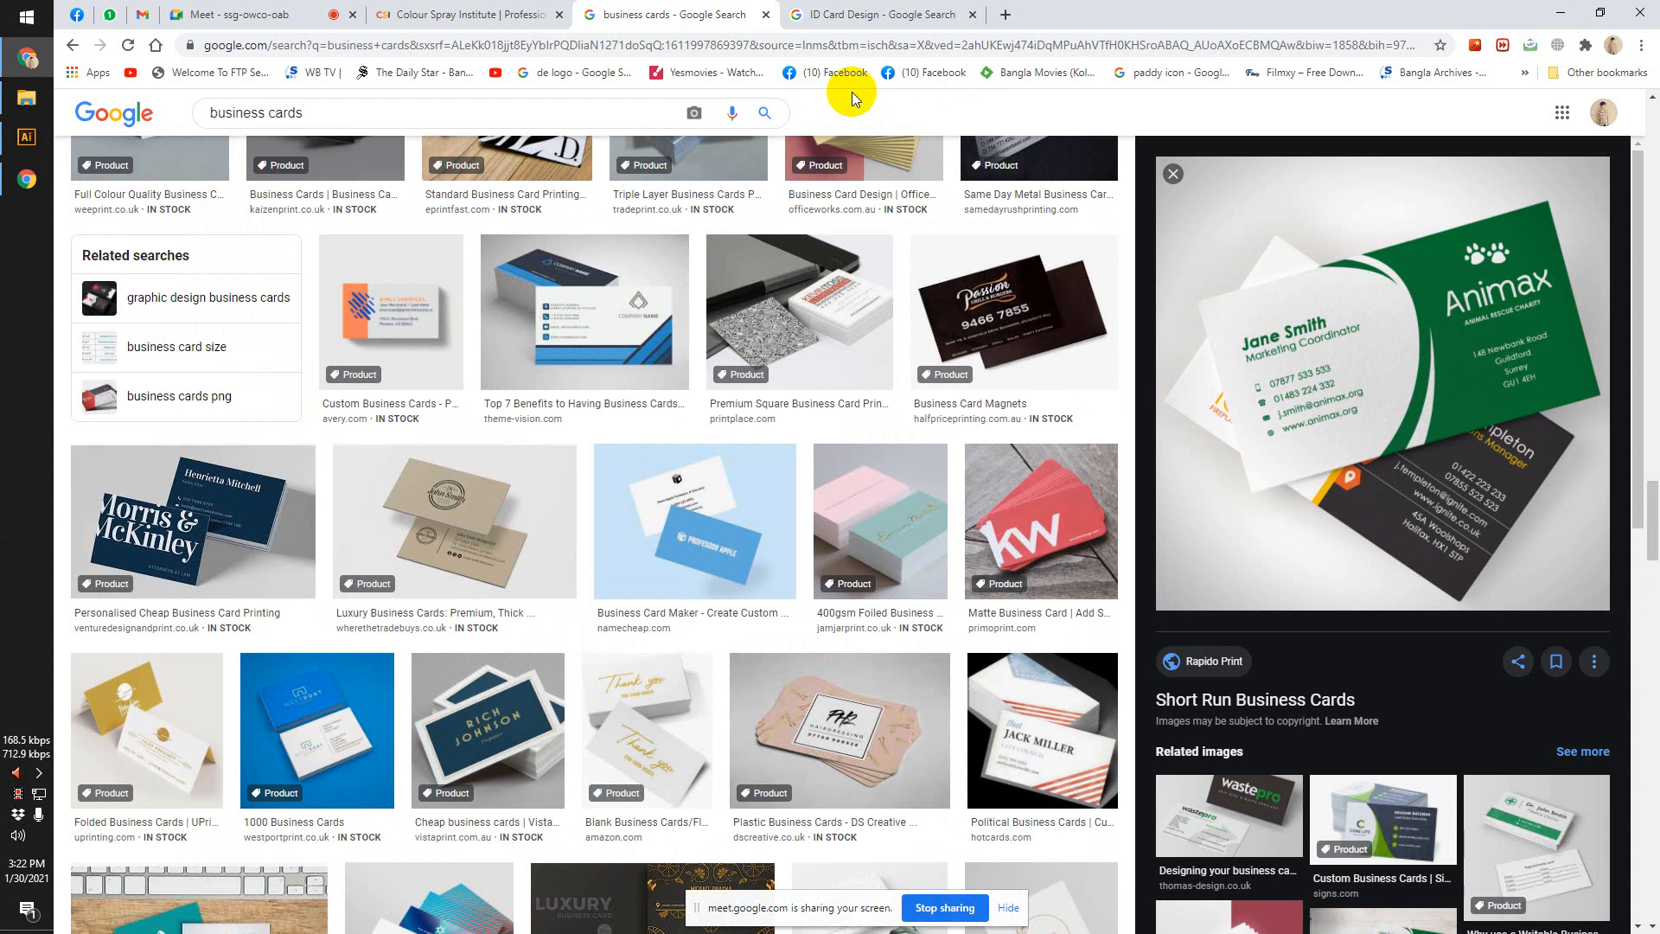
click(27, 137)
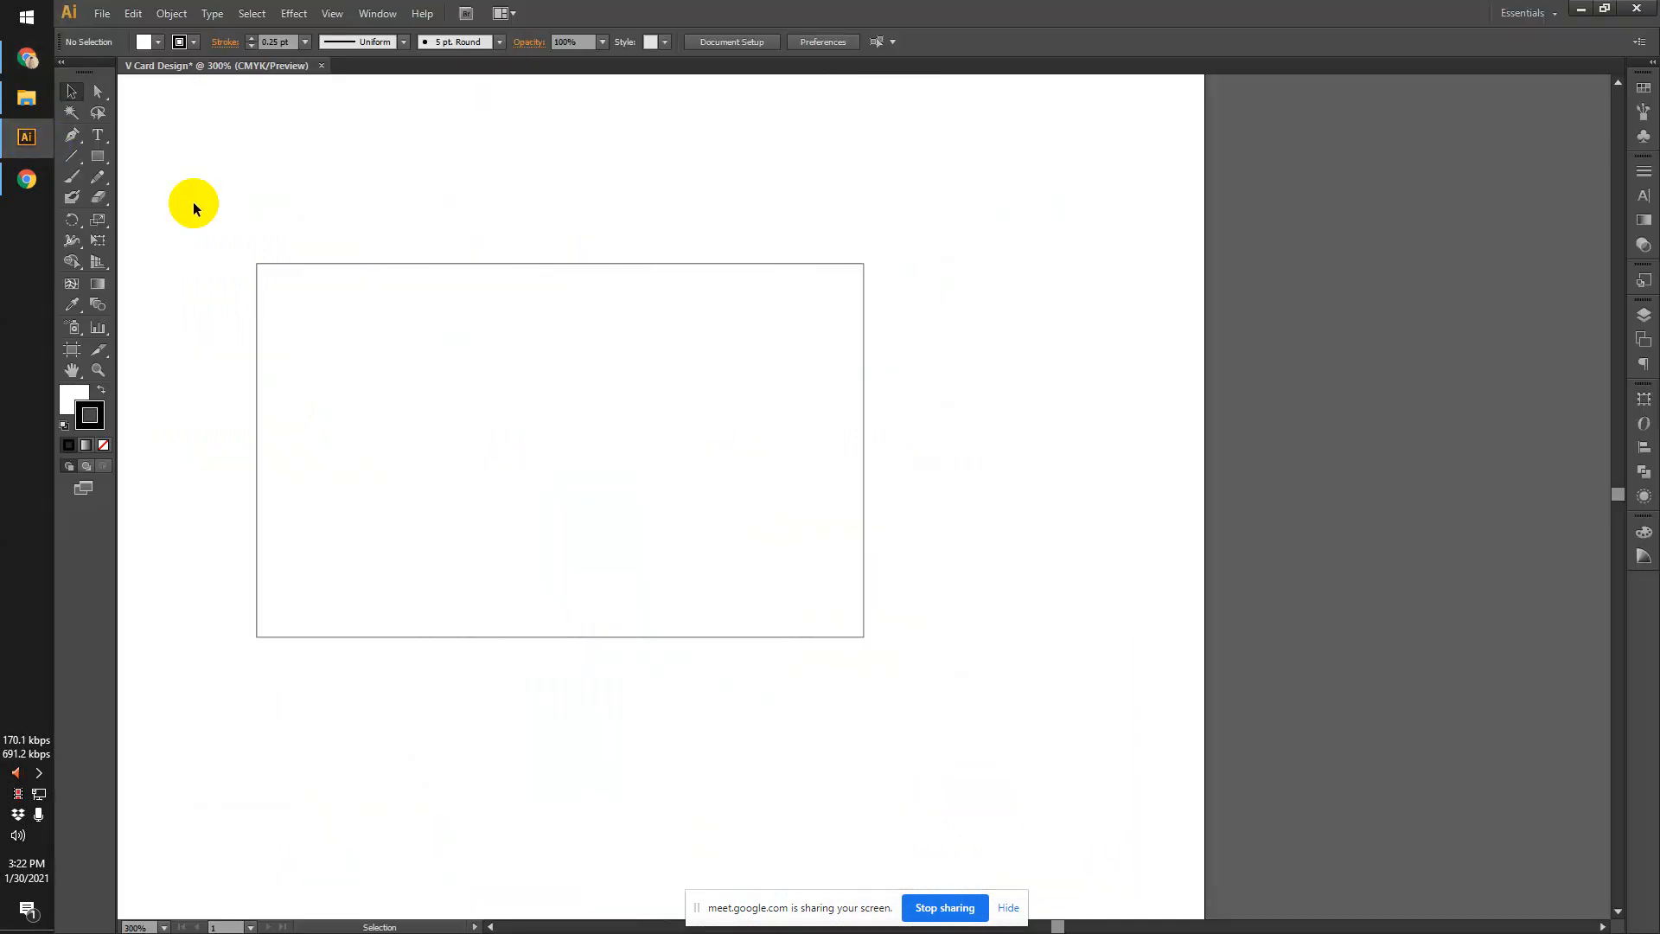
drag(320, 242, 372, 246)
scroll(372, 247, up, 1)
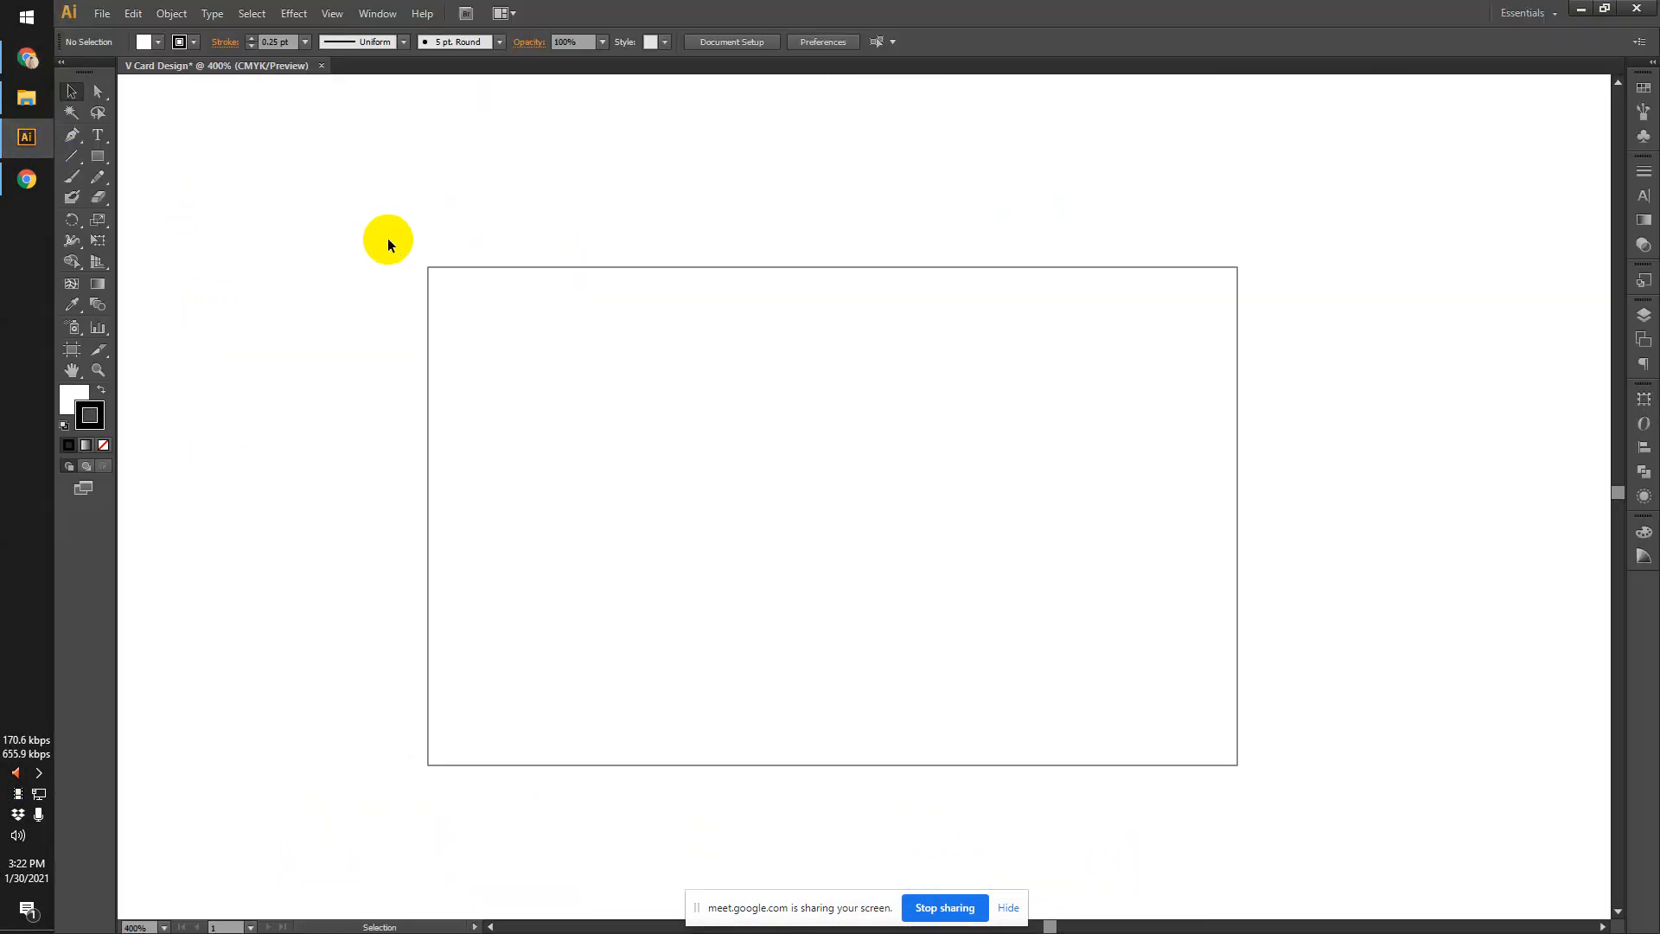
click(428, 275)
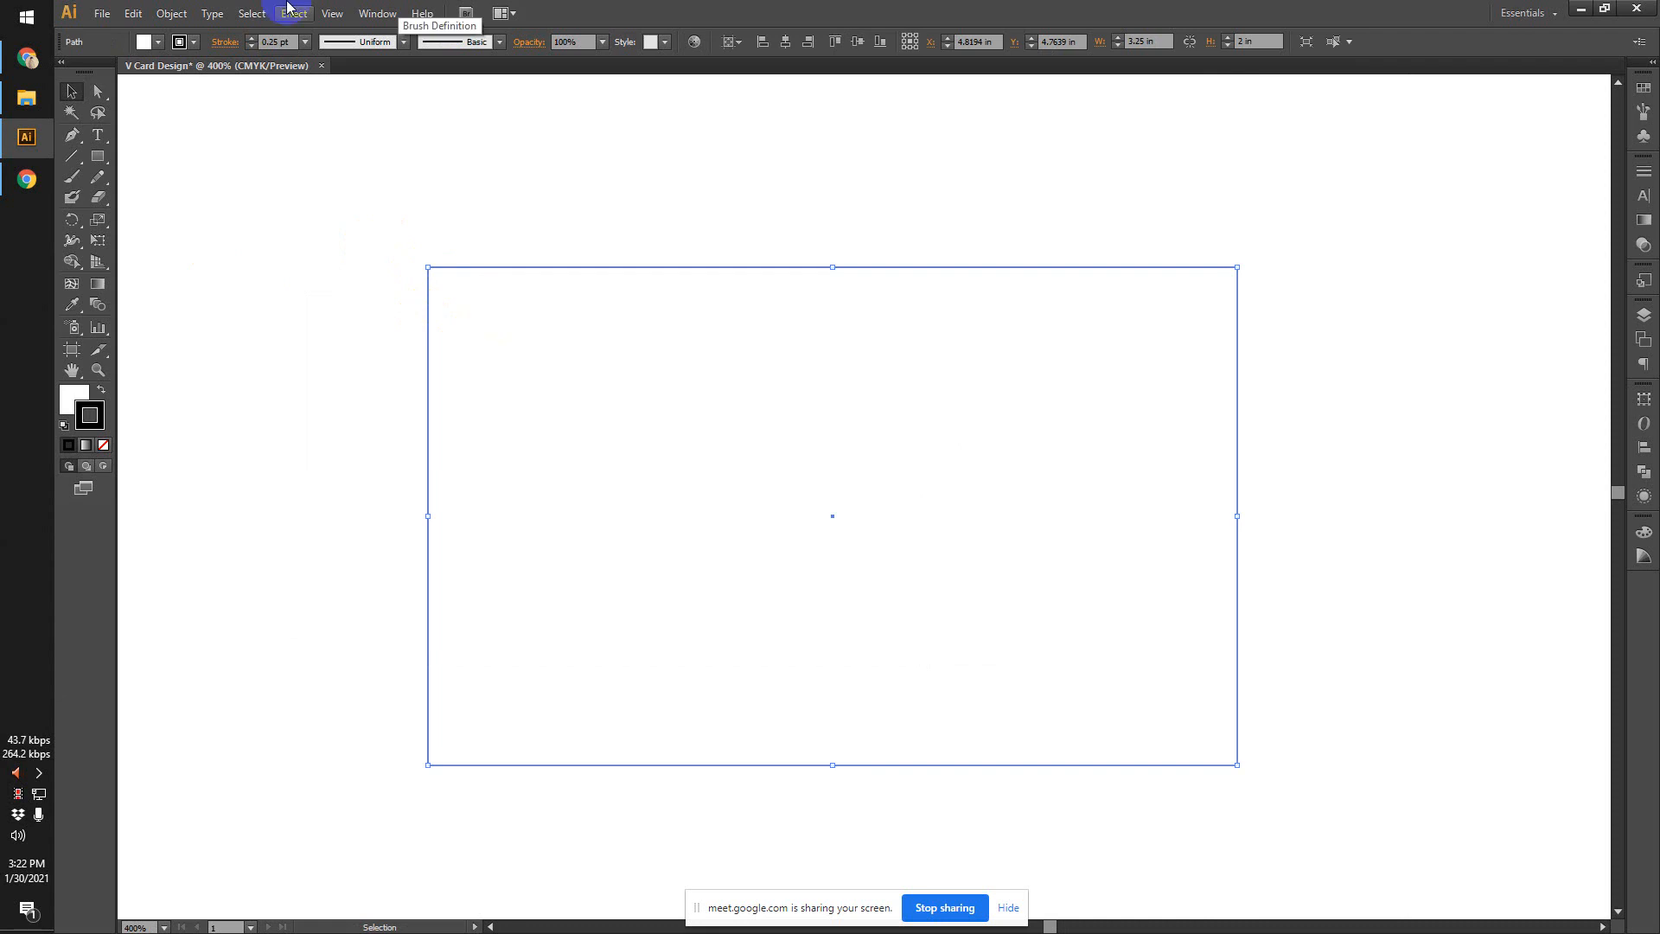
Switch to the Google Meet tab in Chrome, hide the screen-sharing bar, and mute and unmute the microphone.
click(29, 60)
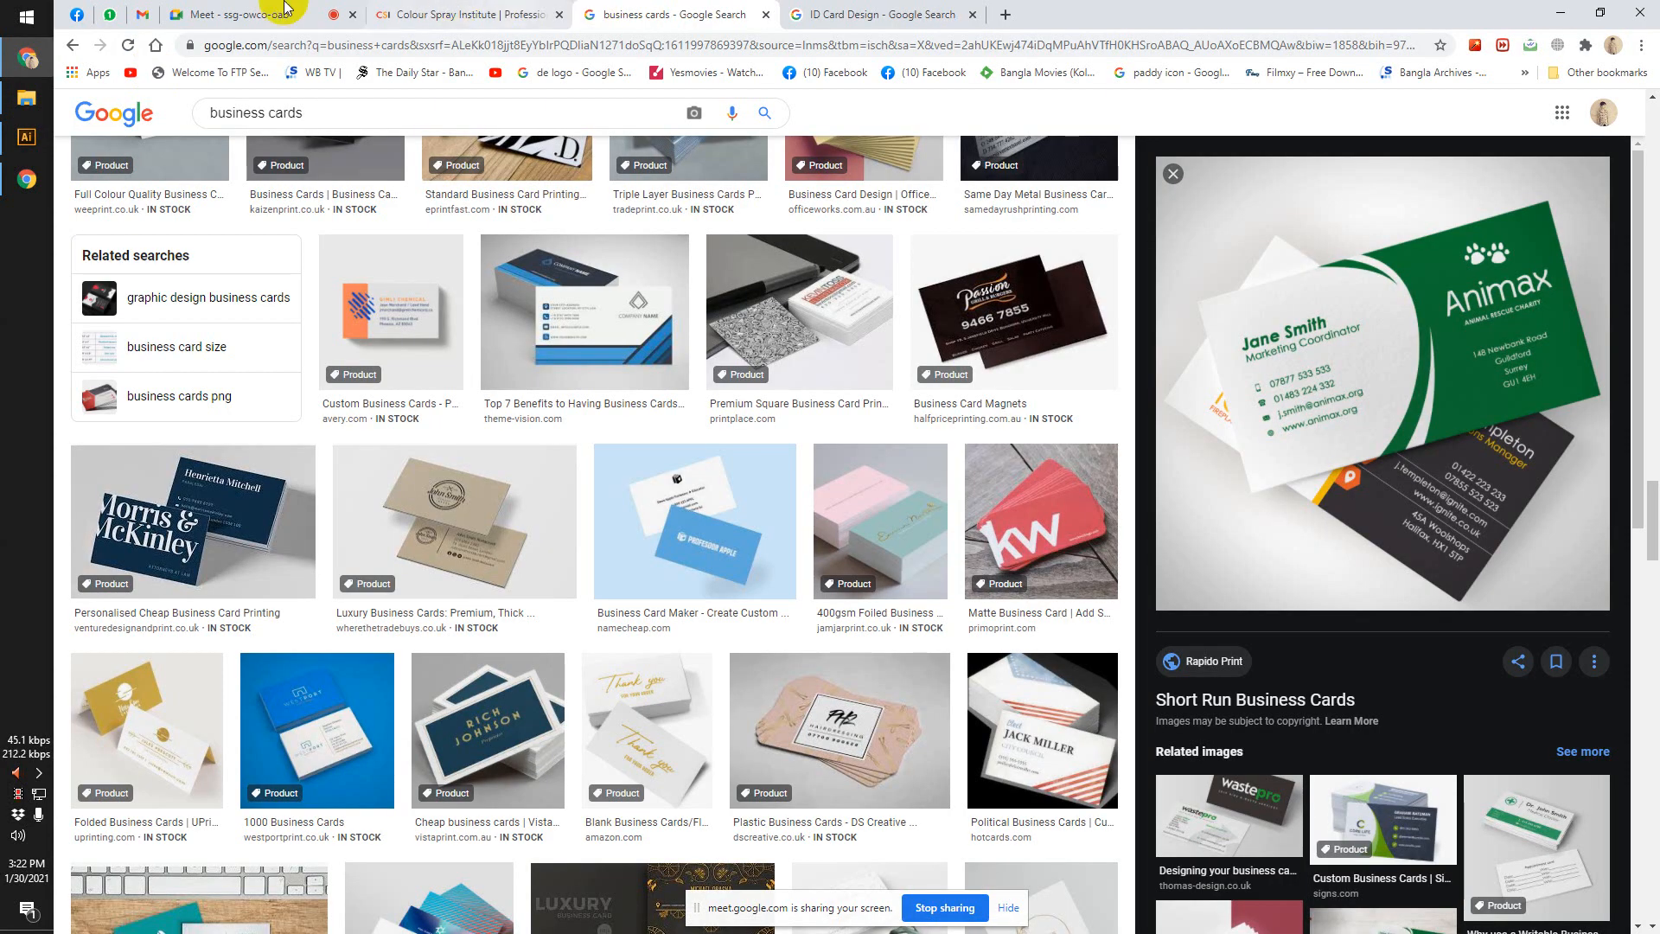
click(260, 14)
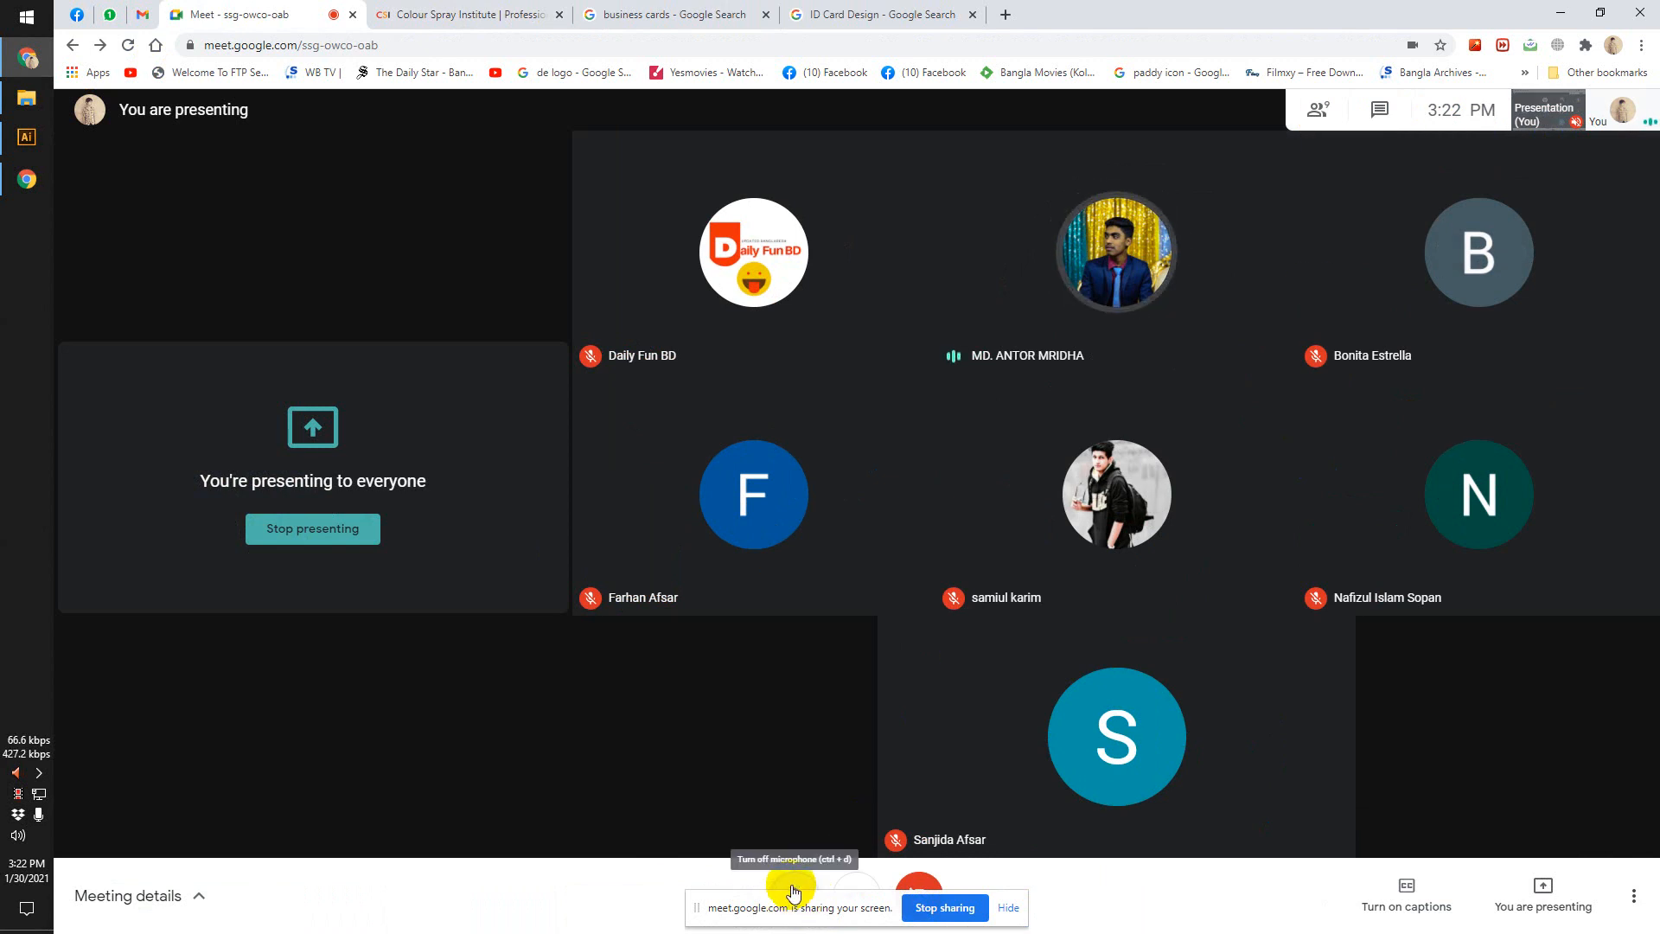
click(1009, 908)
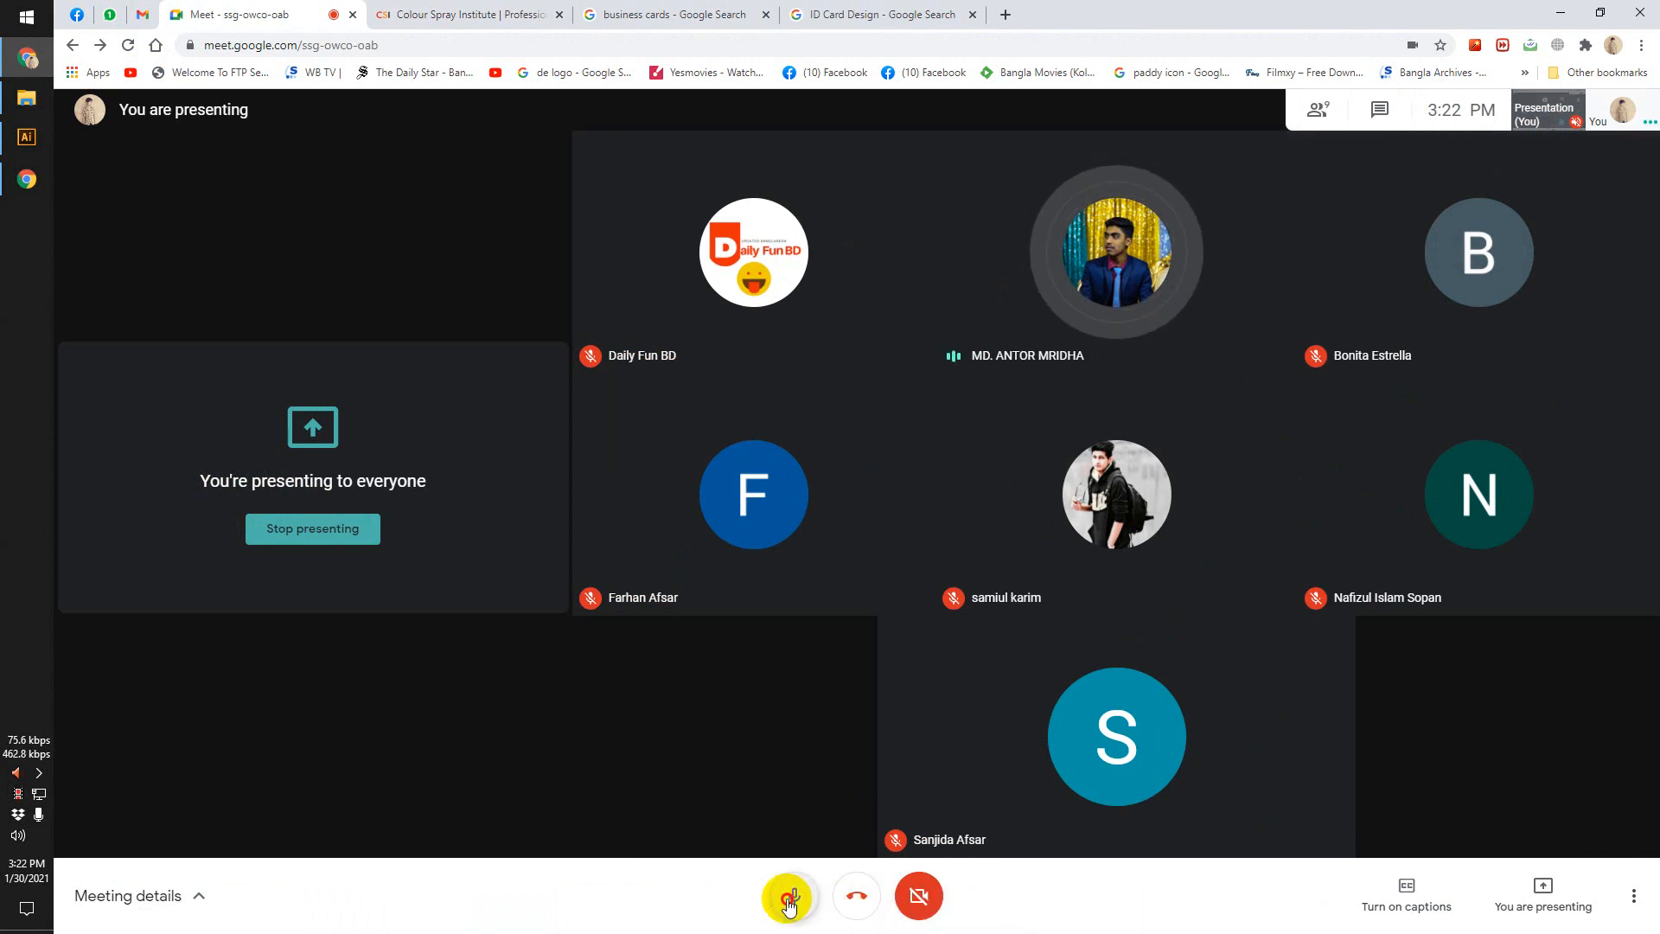
click(792, 896)
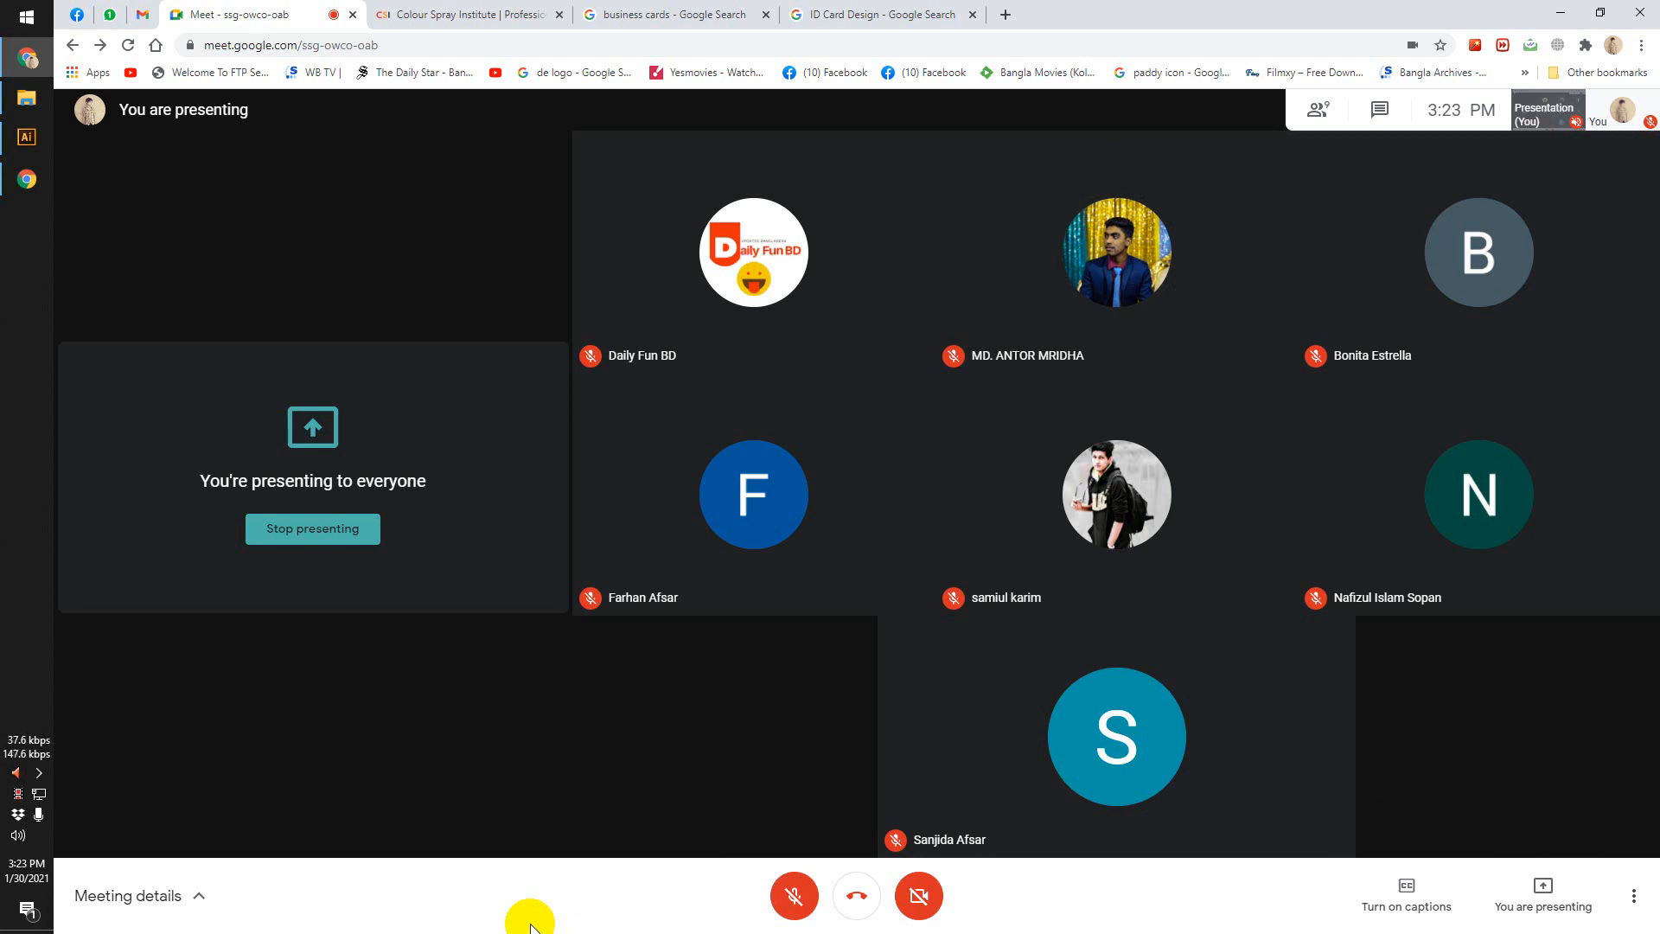
click(793, 899)
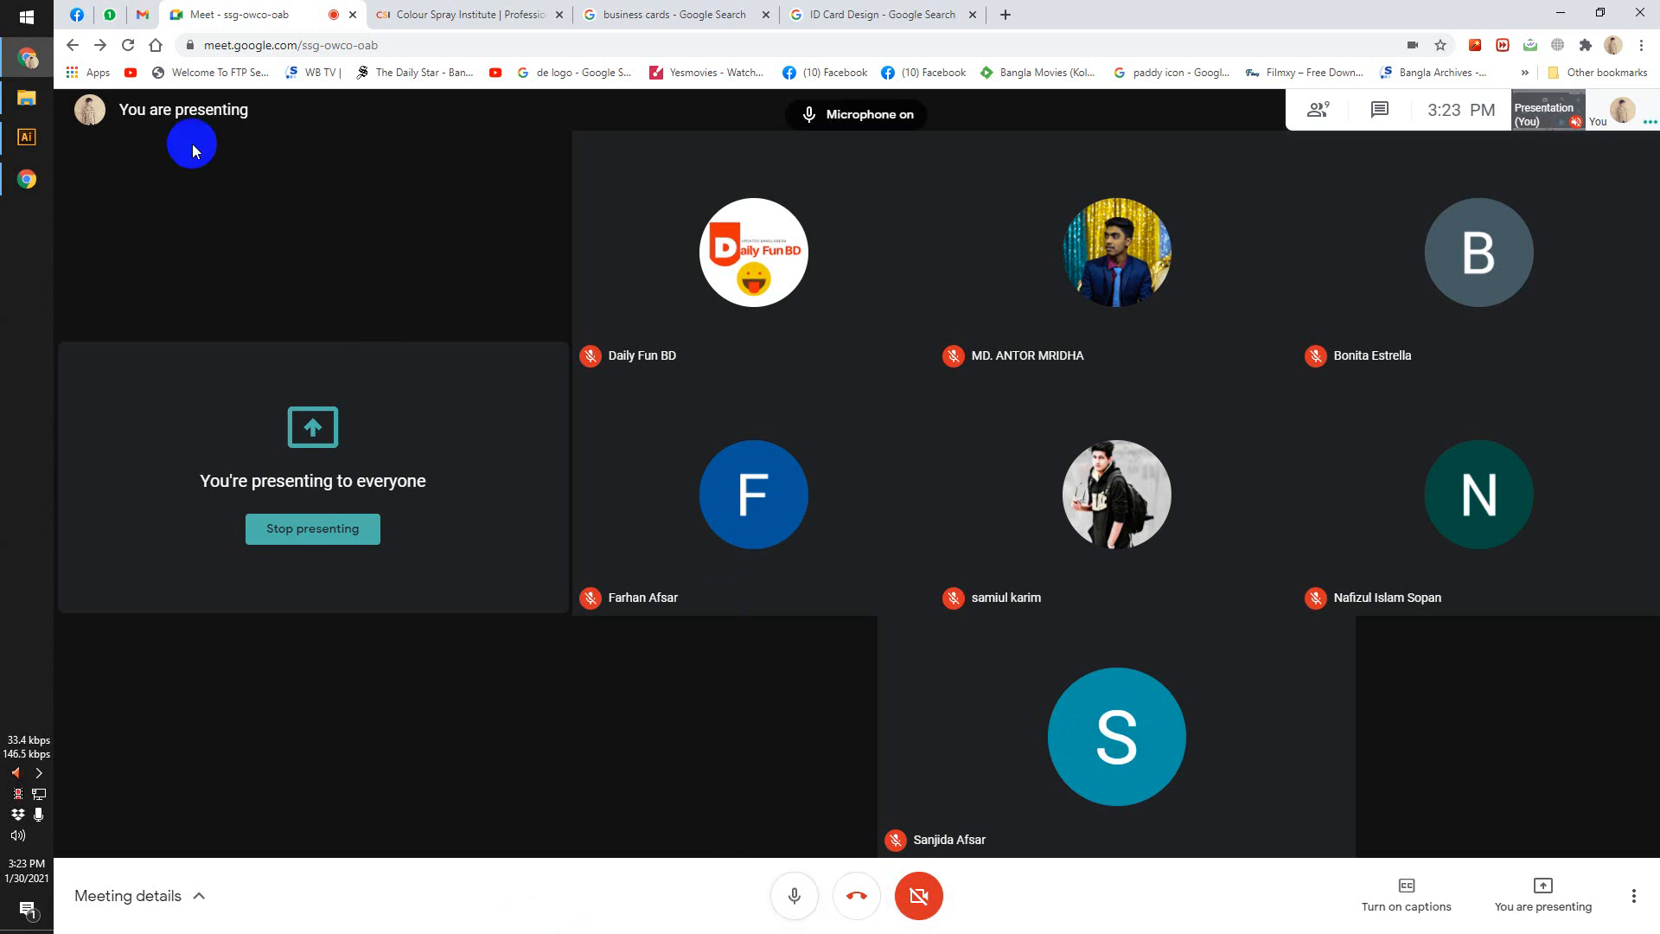
Return to Illustrator, select the card rectangle and minimize the Chrome window.
click(27, 136)
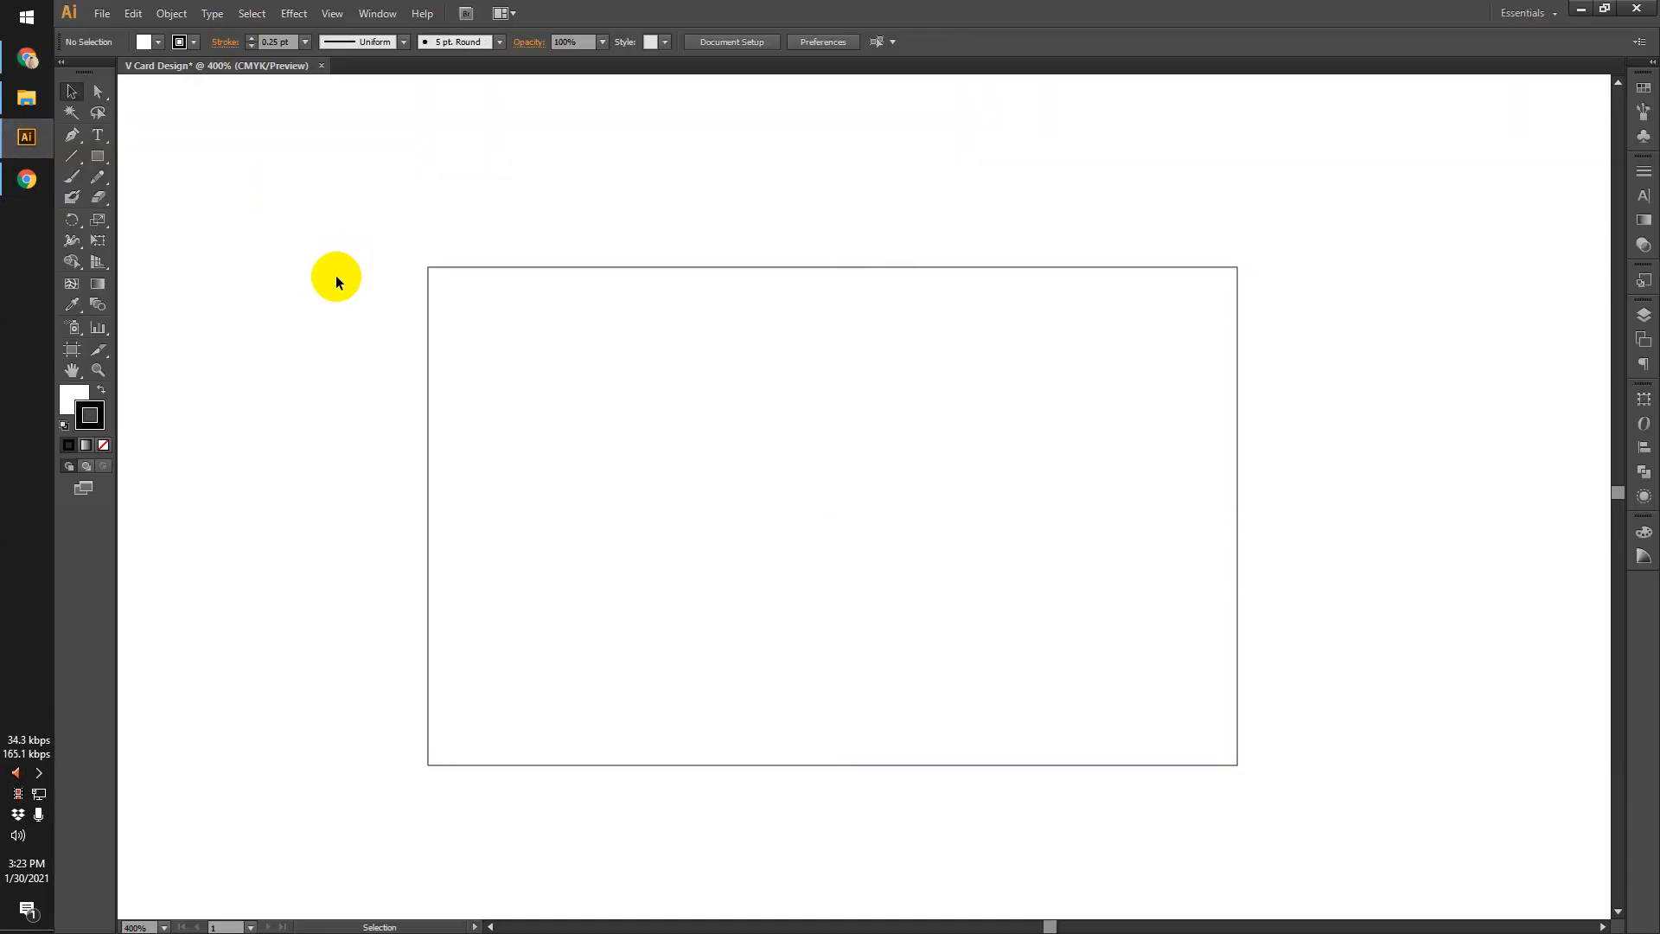
scroll(356, 289, up, 1)
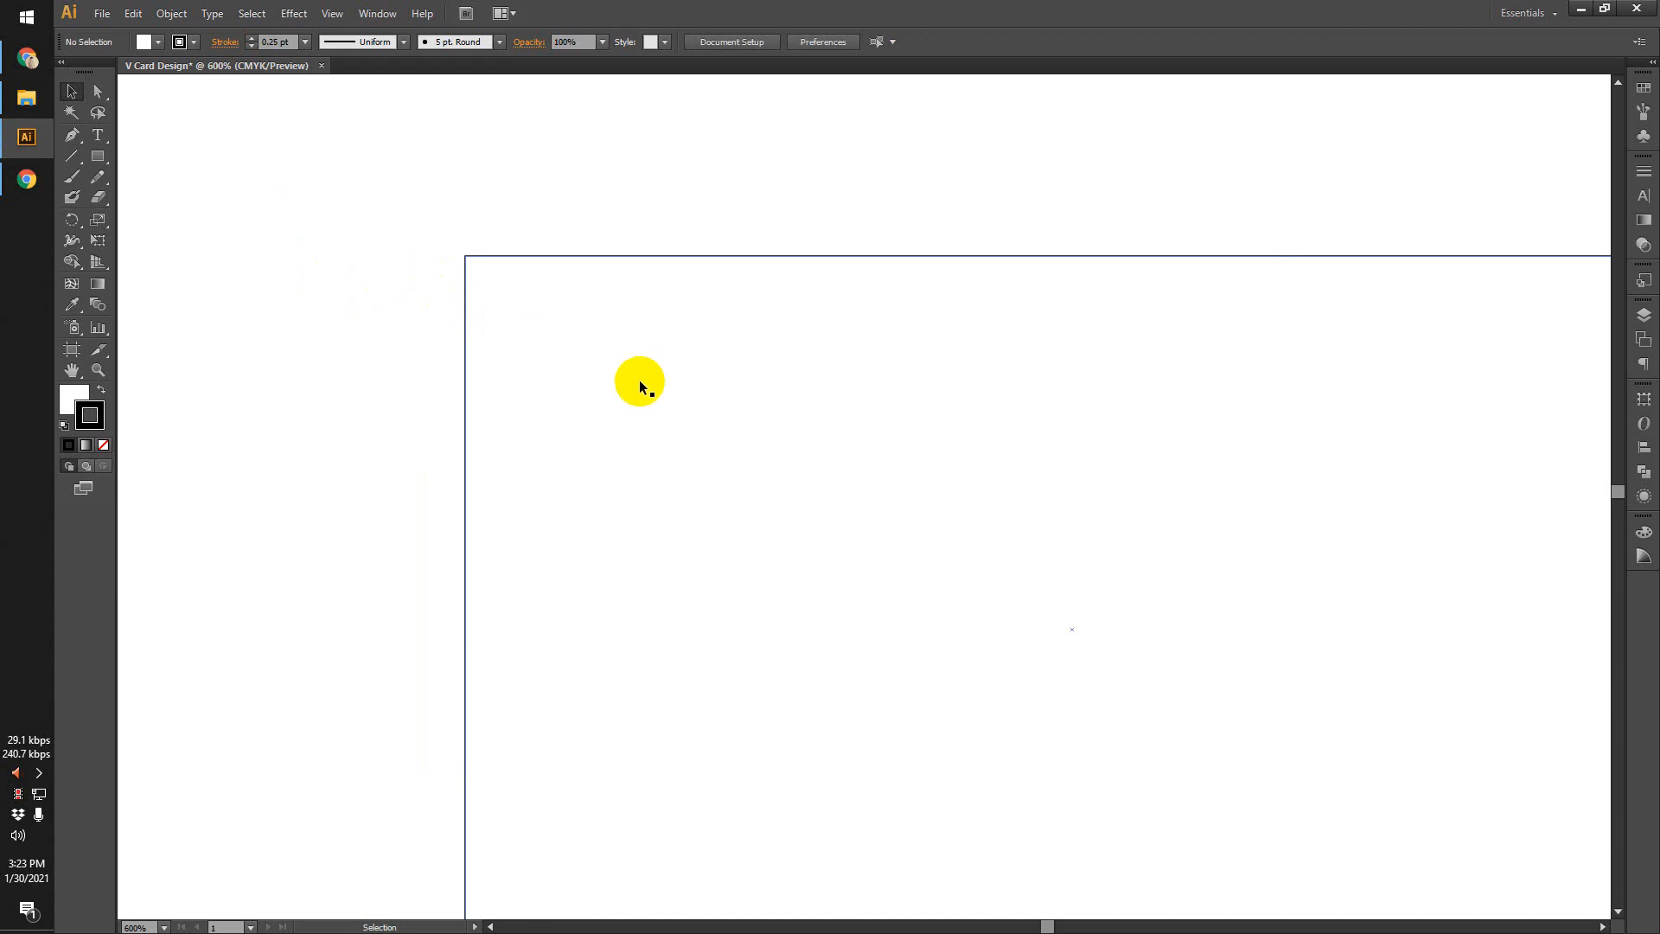
scroll(578, 372, down, 2)
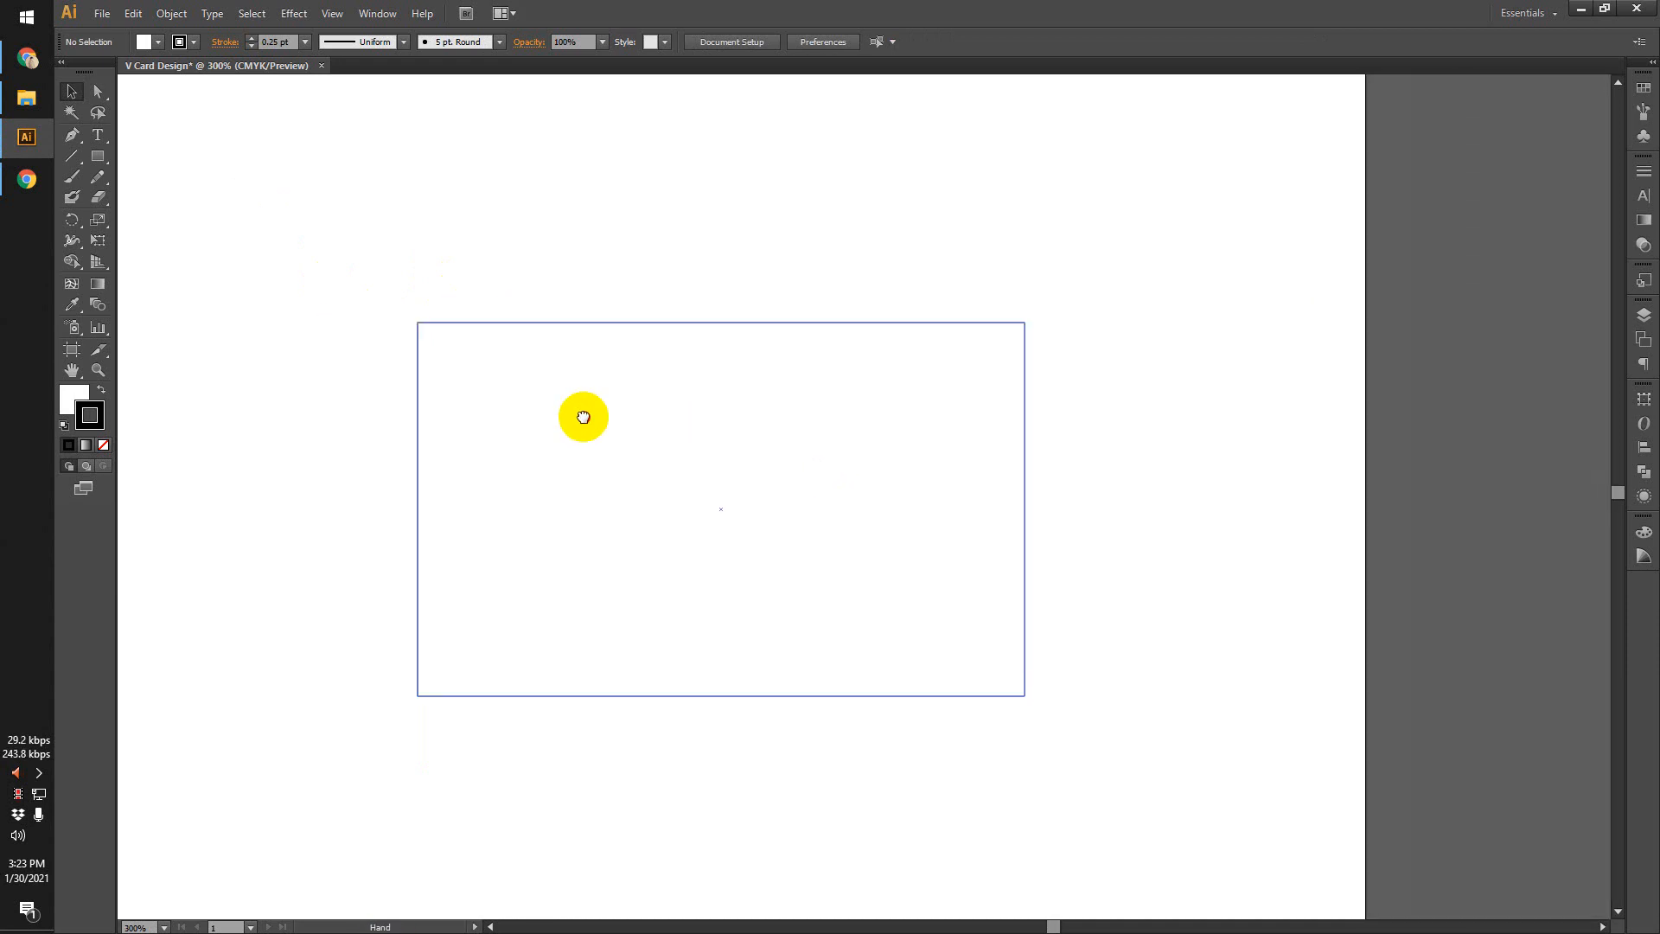
click(613, 326)
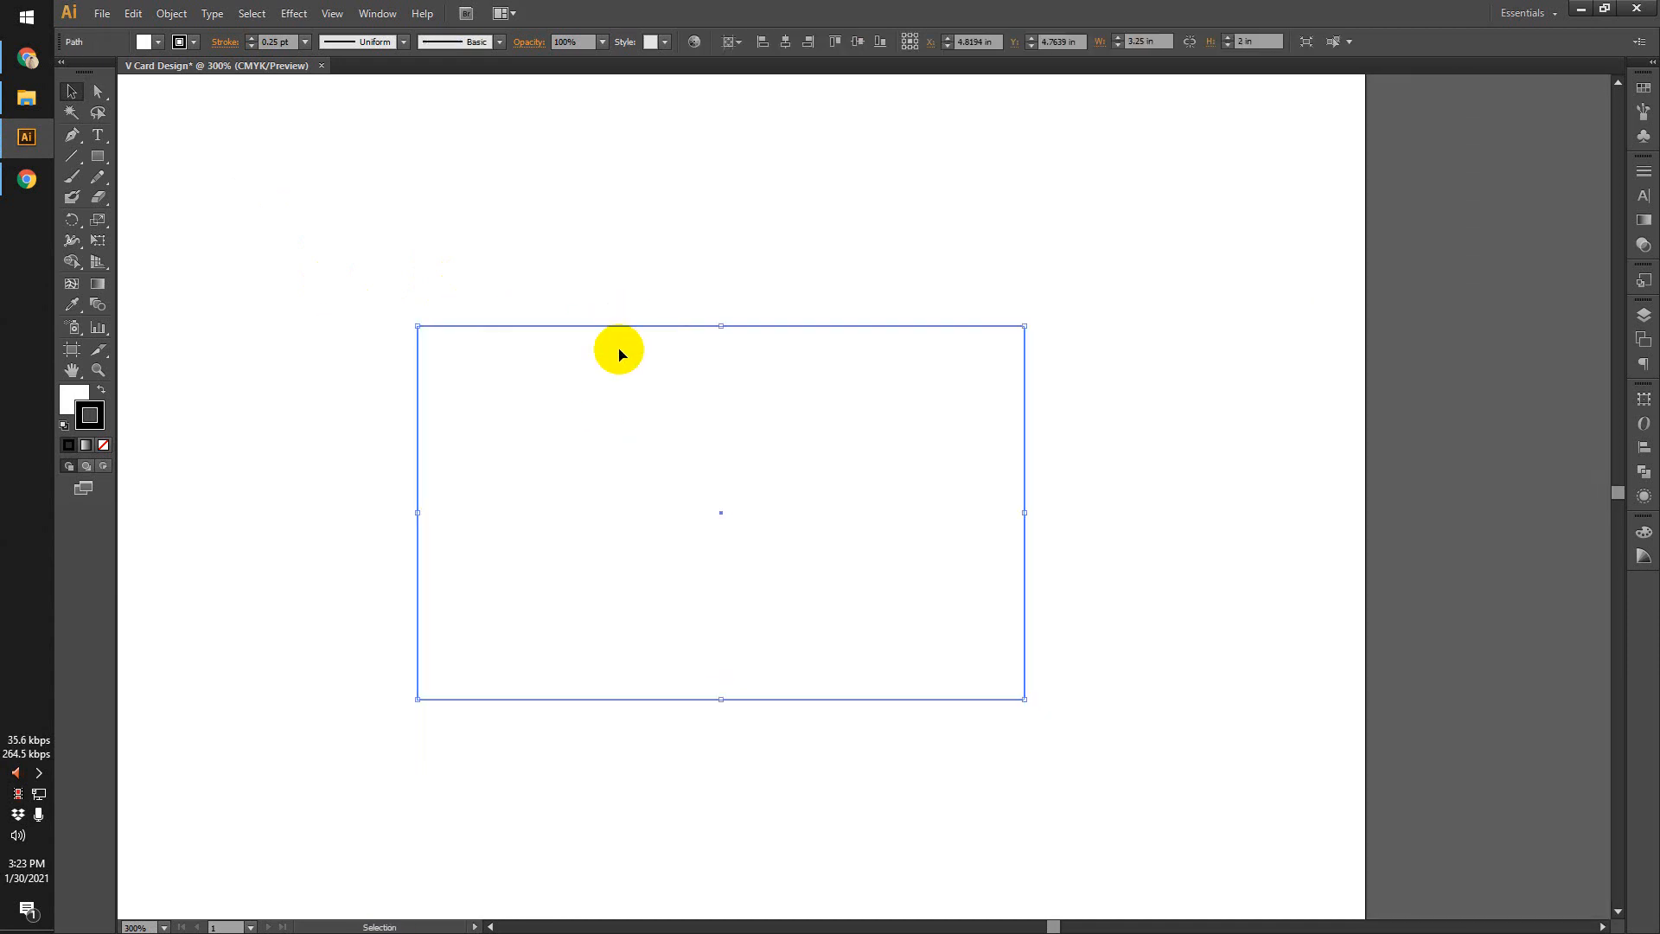
click(26, 58)
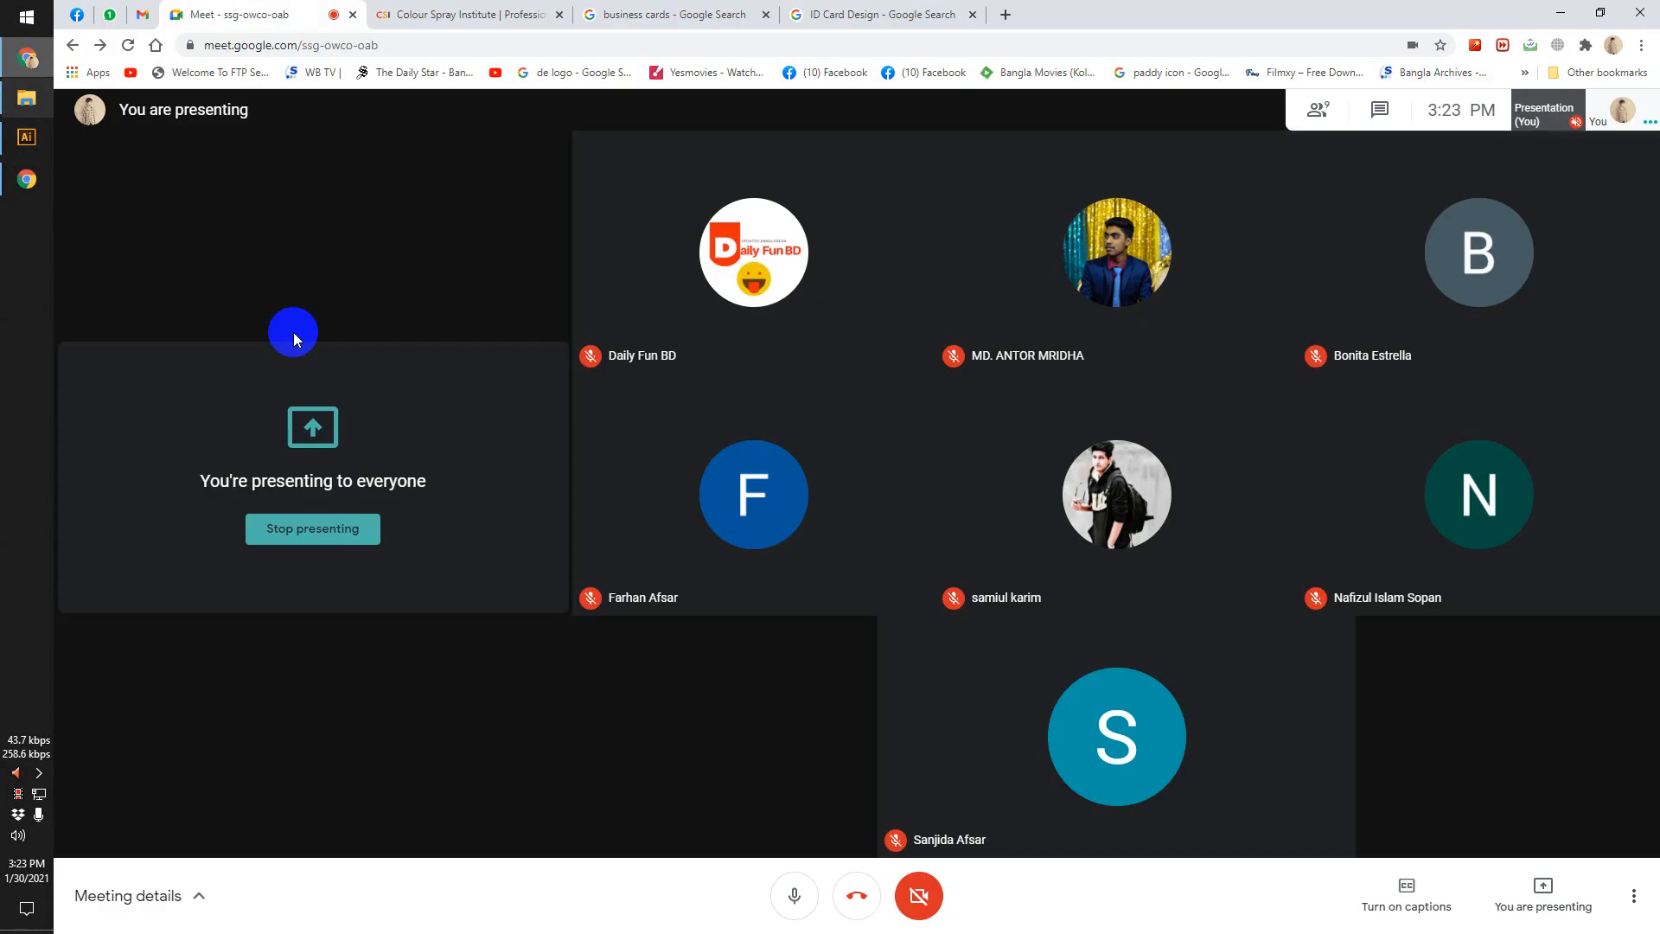
click(1561, 13)
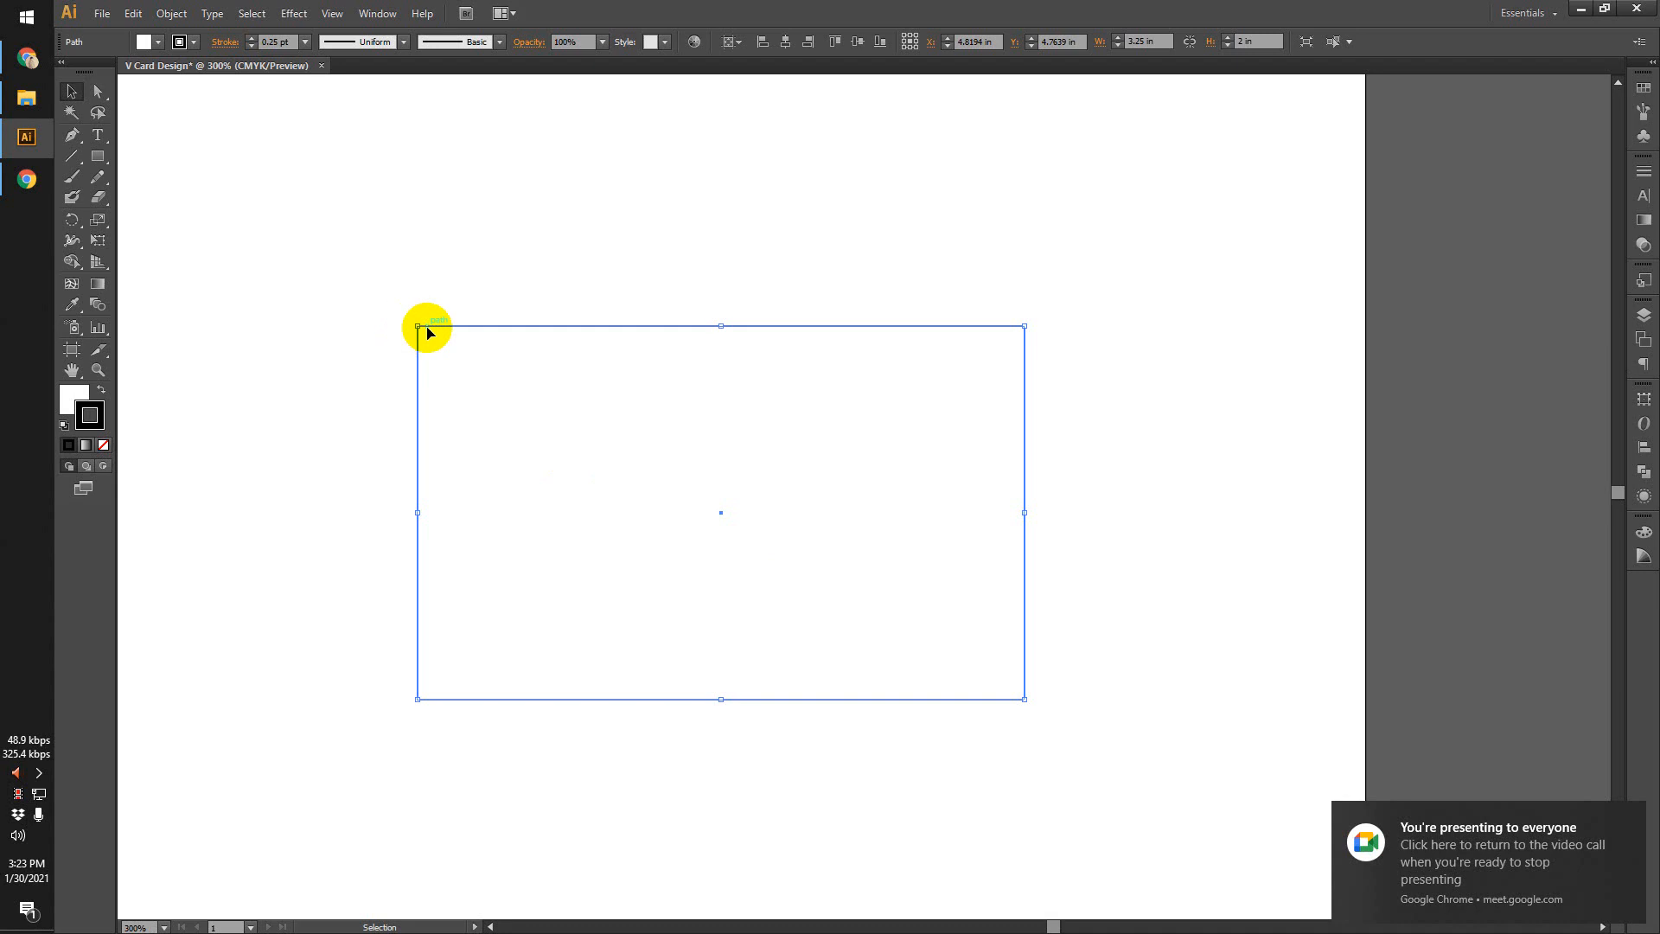
Check the card rectangle's width and height values and nudge the rectangle slightly up and left.
click(1129, 49)
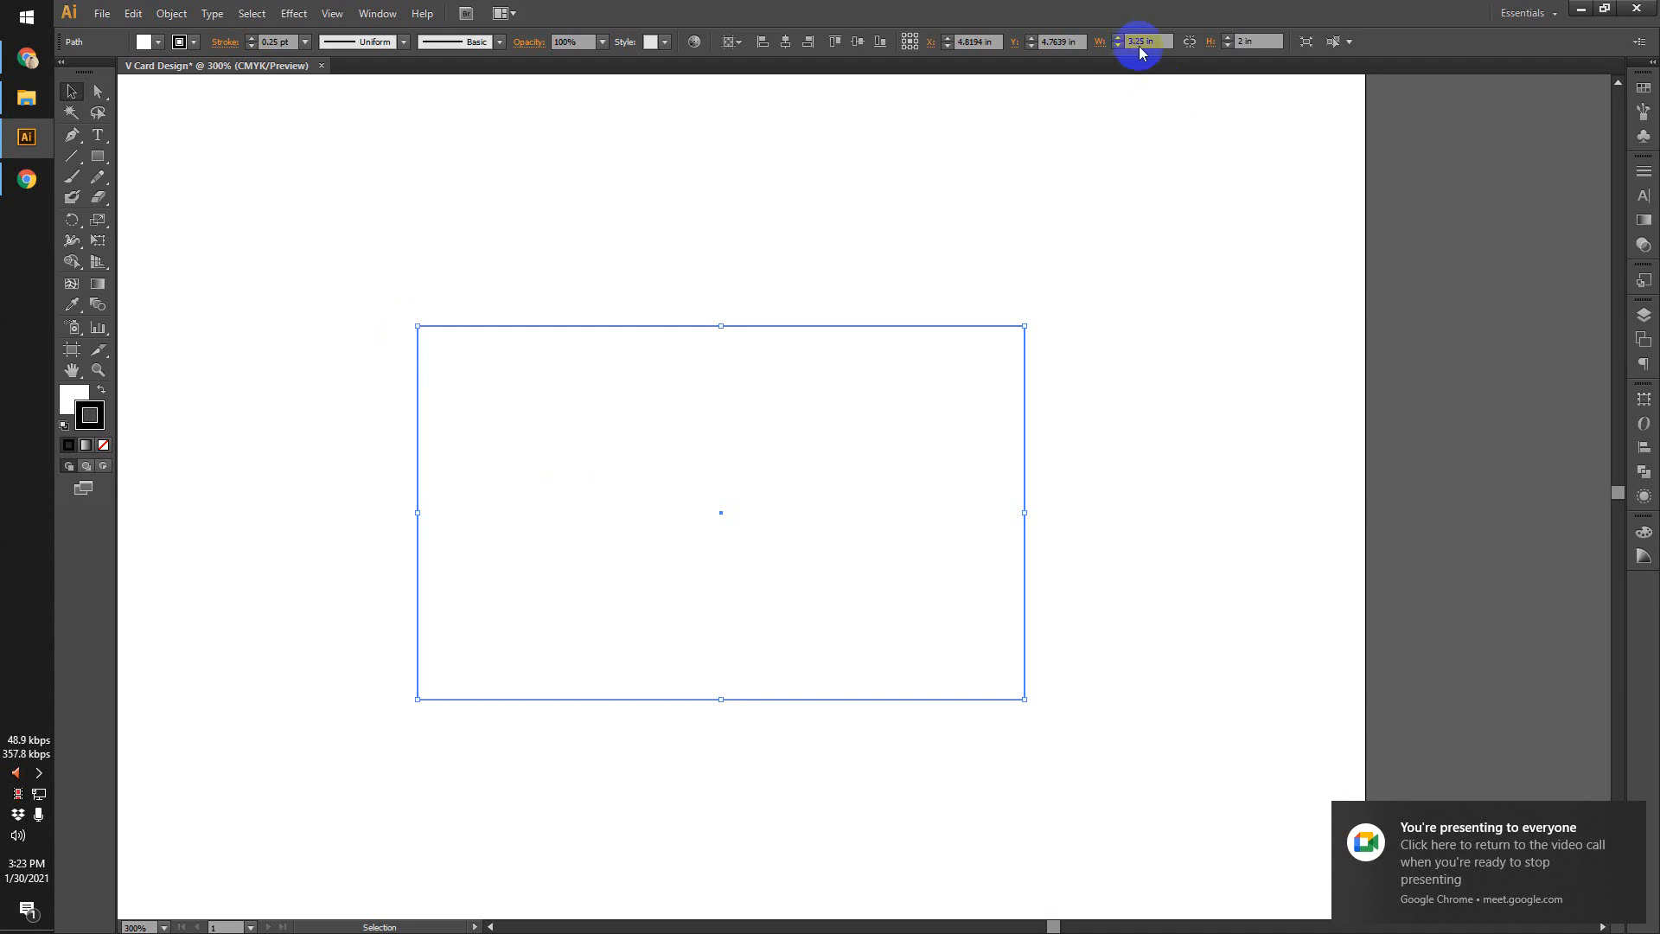
click(1277, 53)
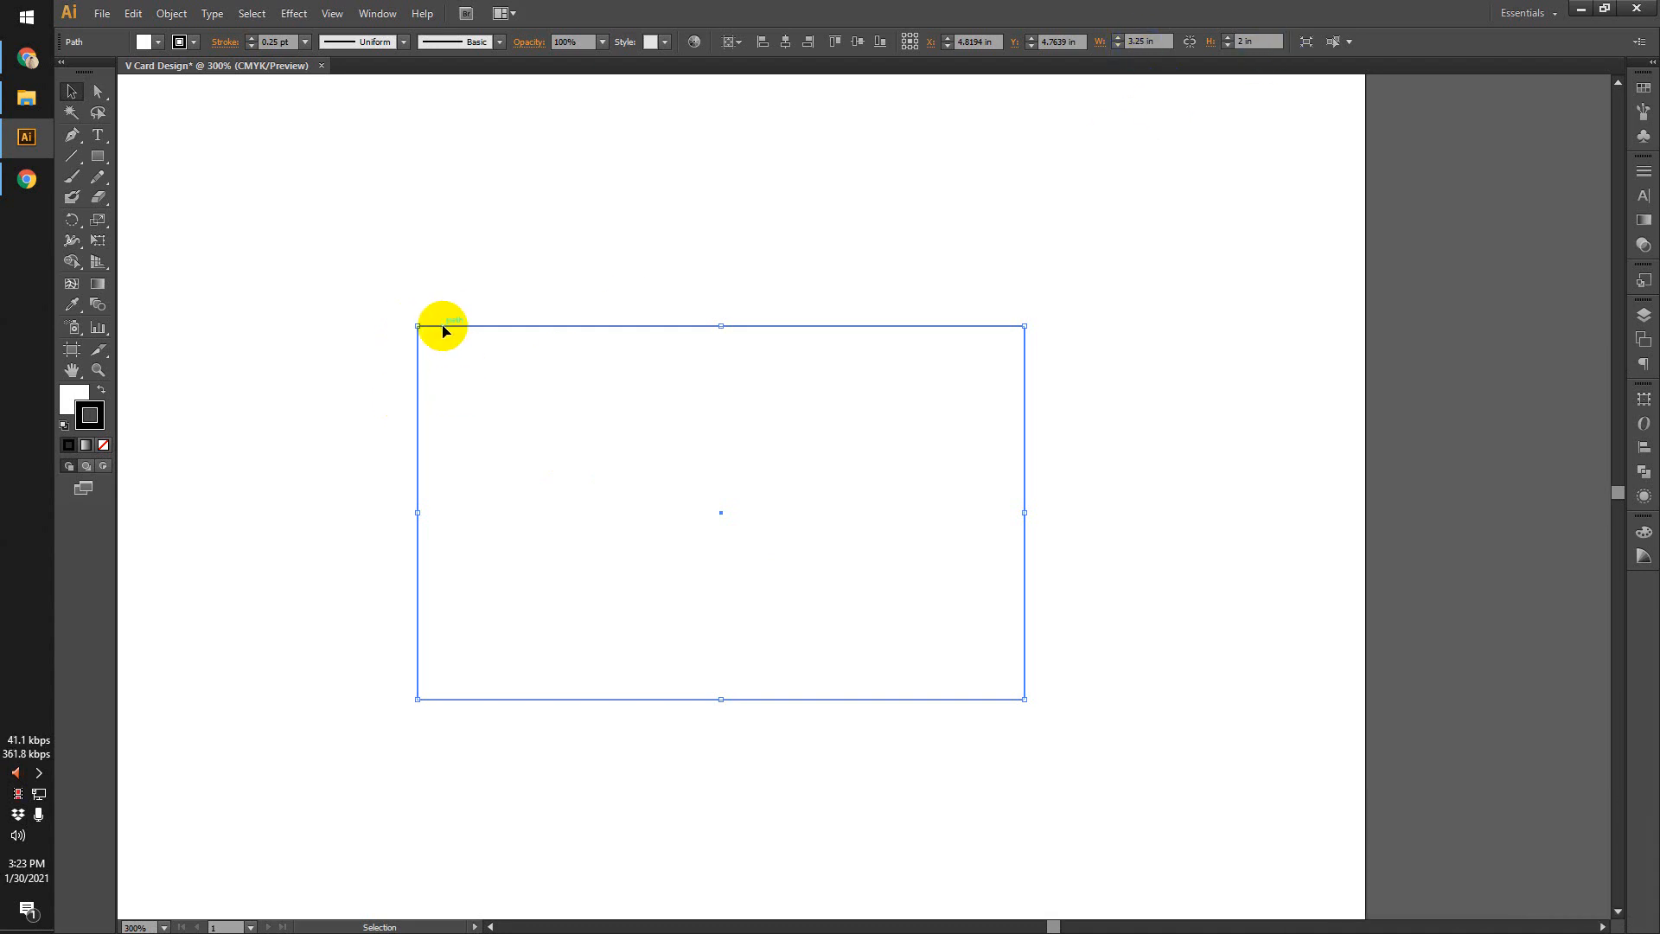
drag(443, 327, 438, 326)
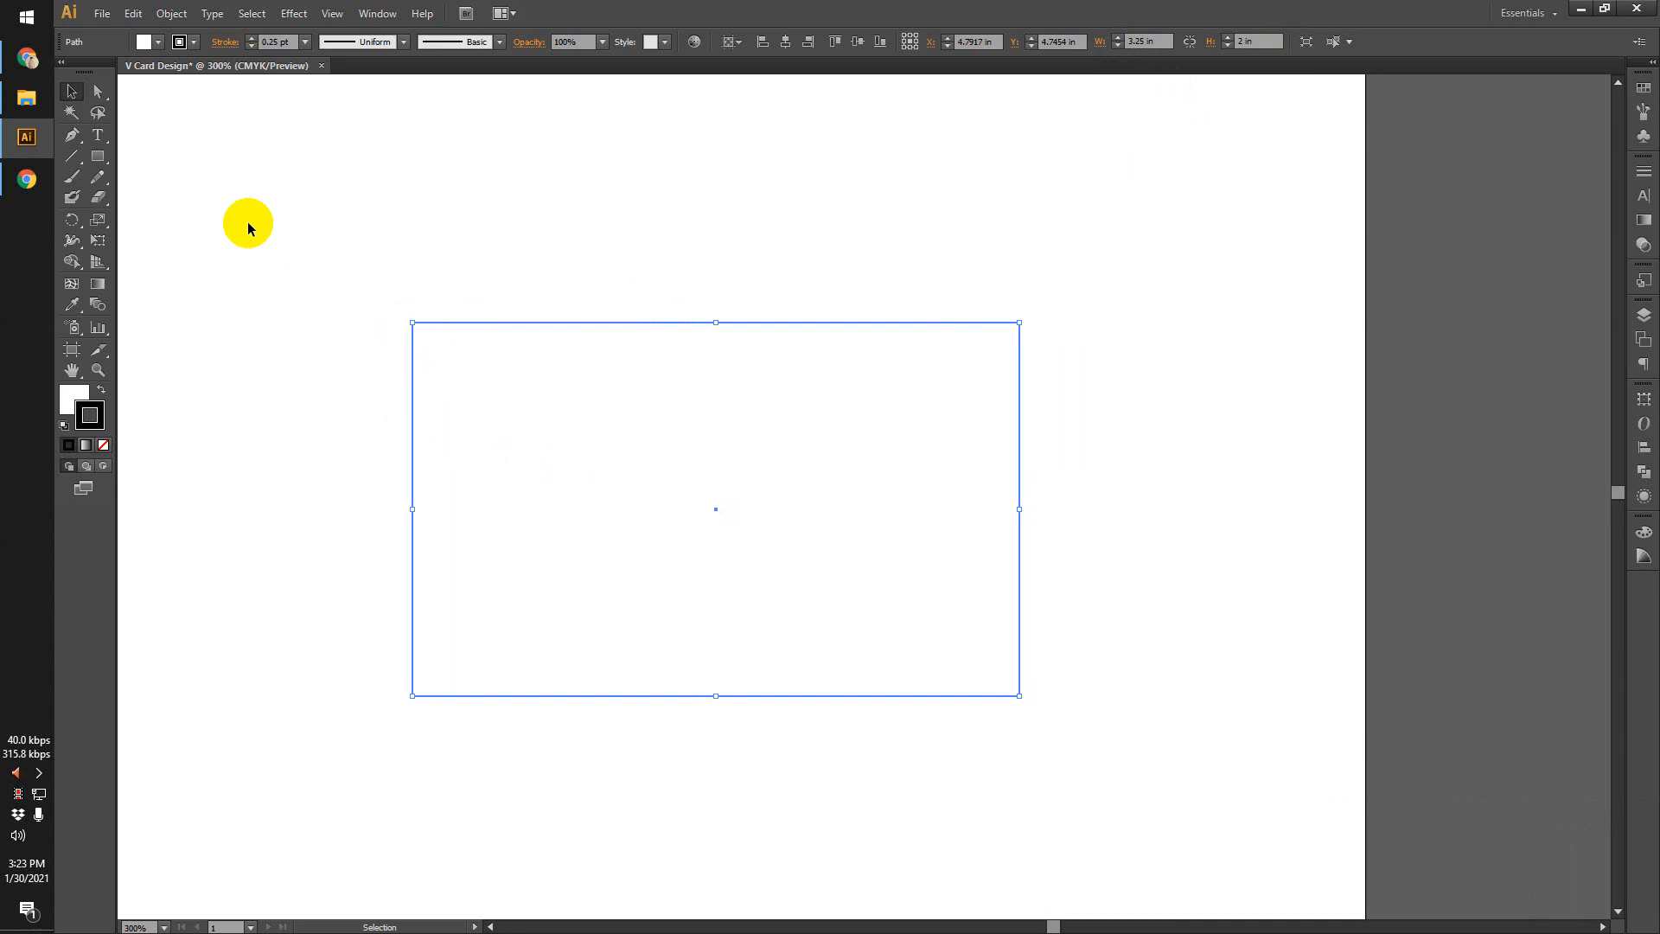
click(170, 13)
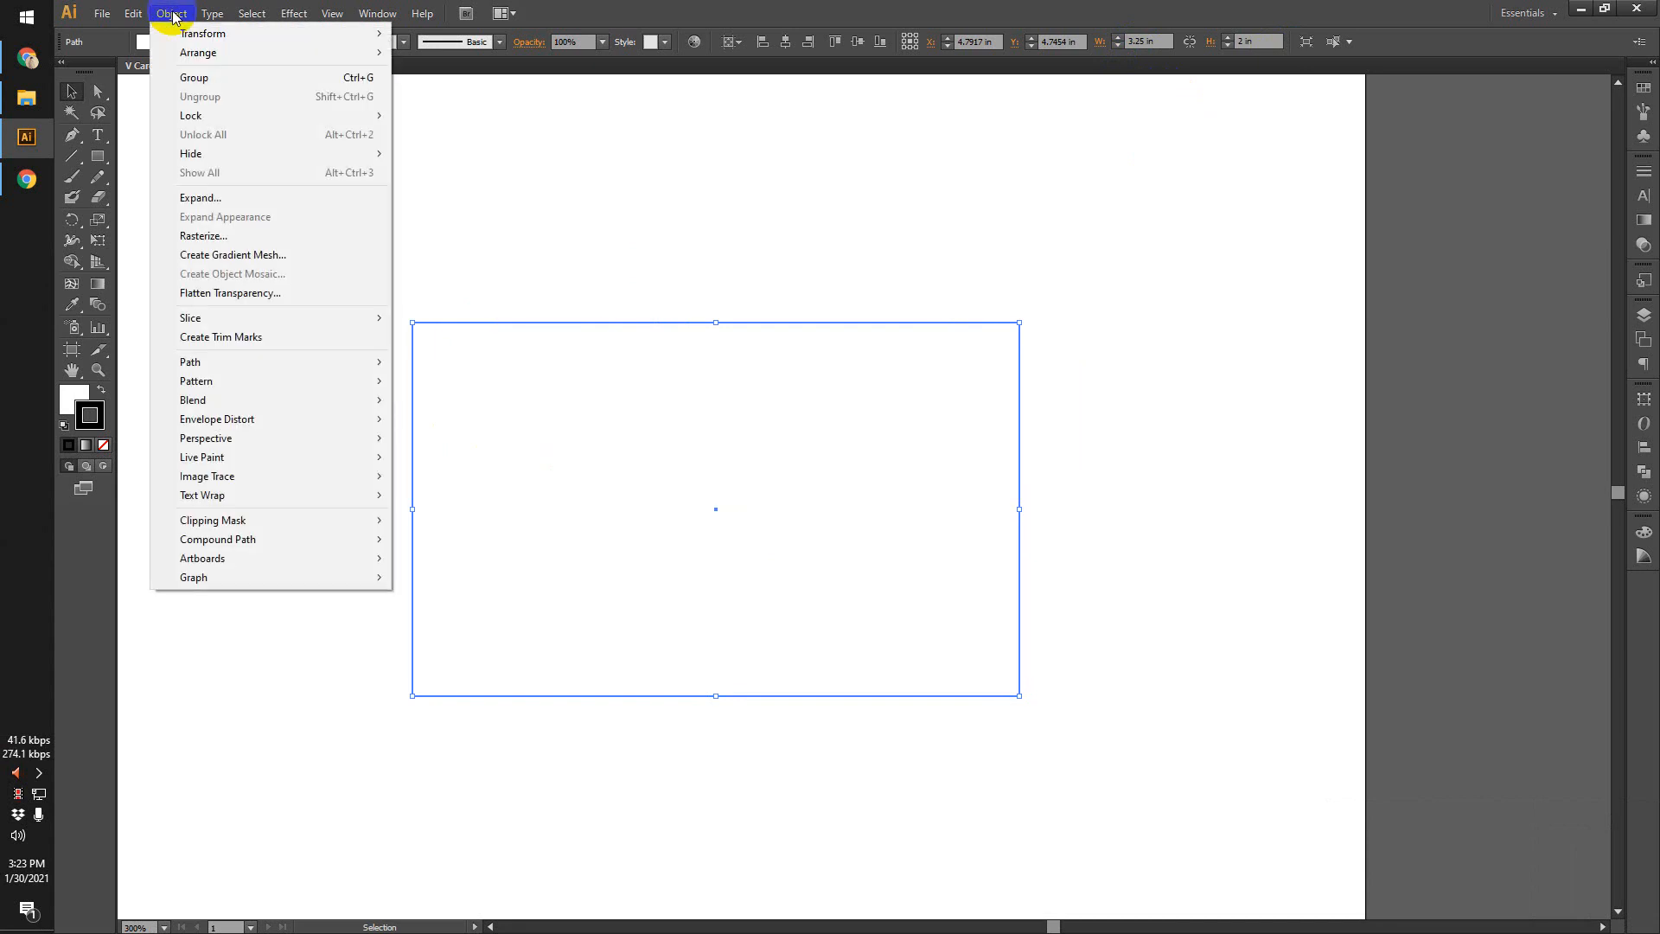
mouse_move(242, 362)
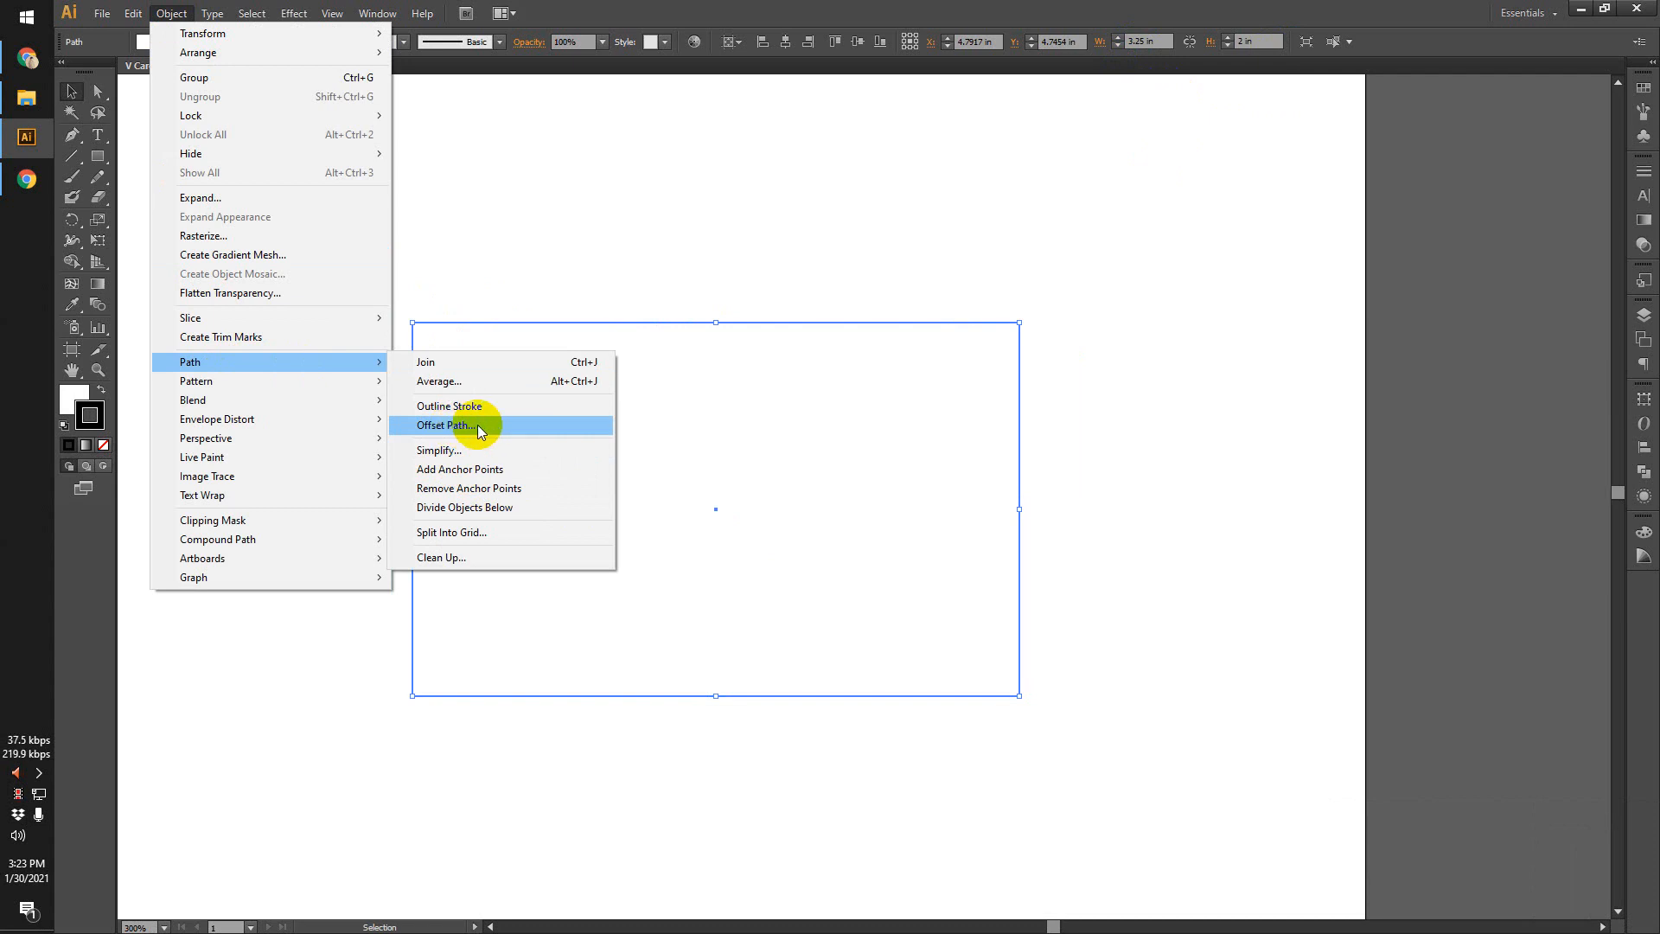
click(467, 294)
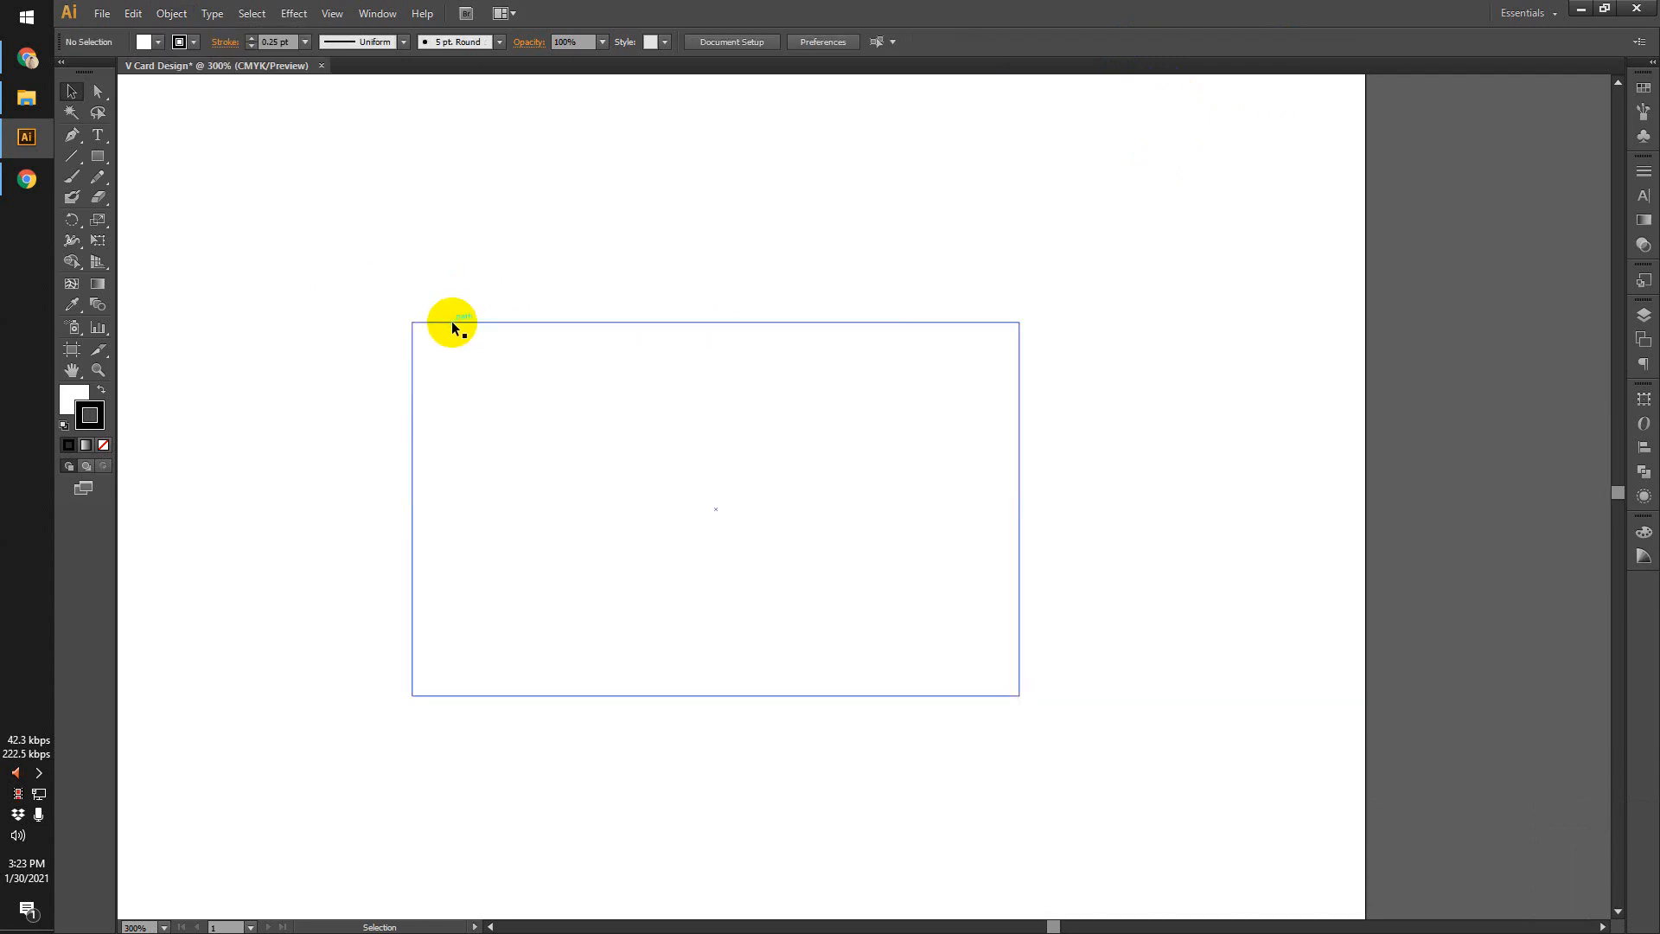
Apply Offset Path to the card rectangle with a 0.02 in offset and miter joins, with the preview enabled.
click(452, 324)
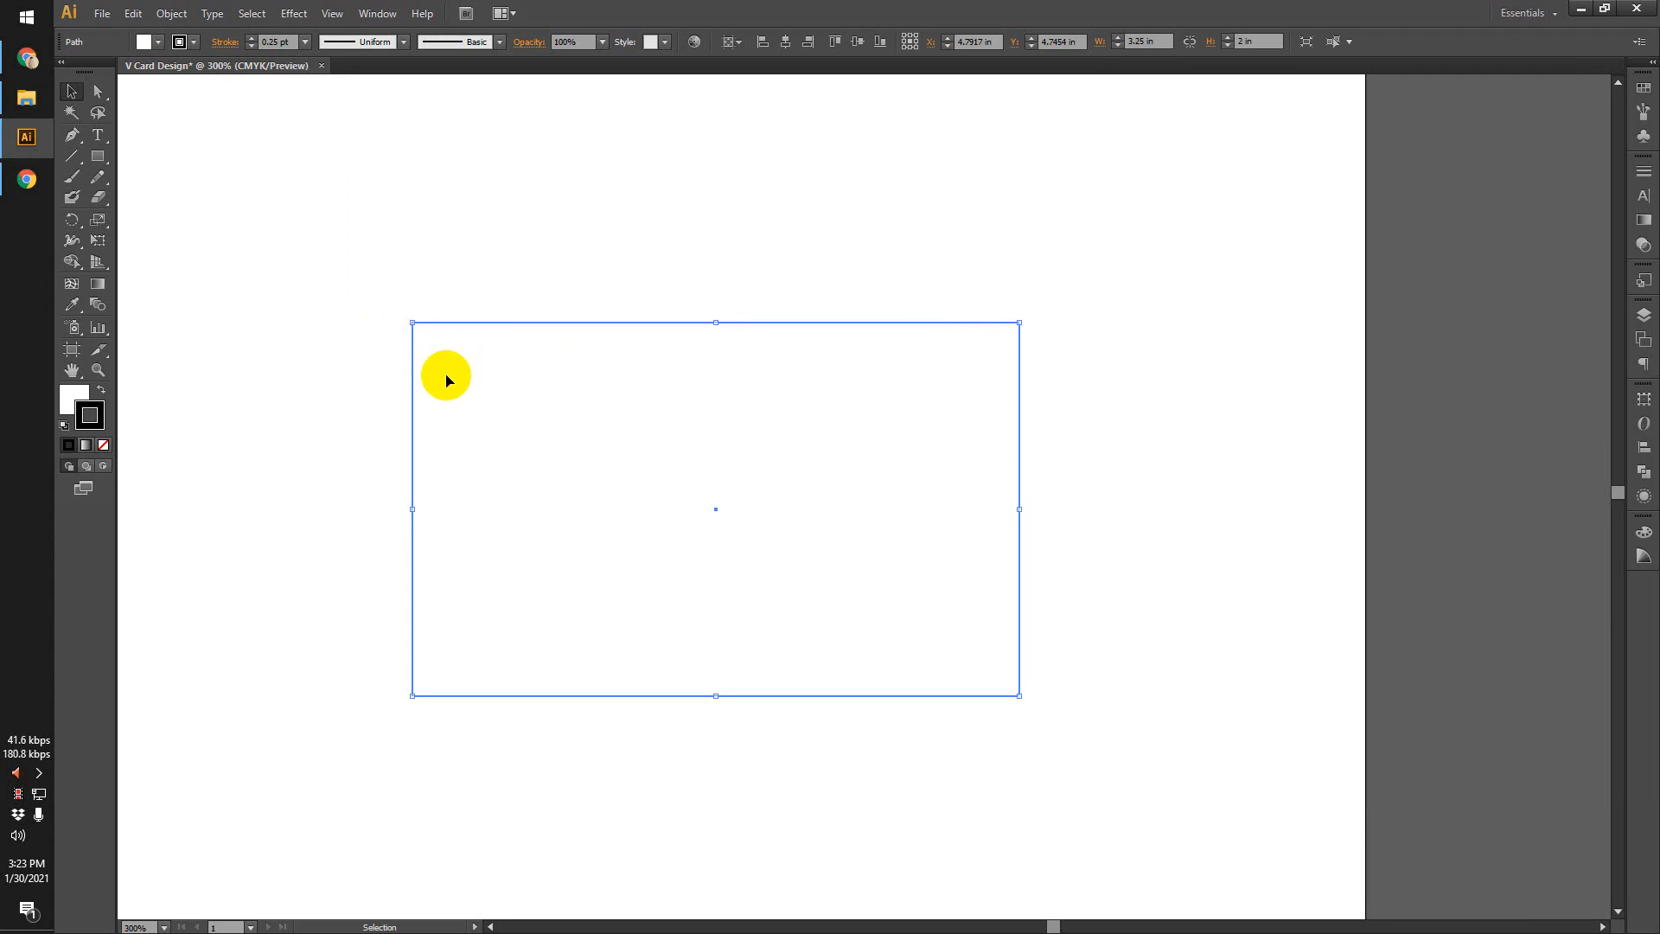
click(171, 15)
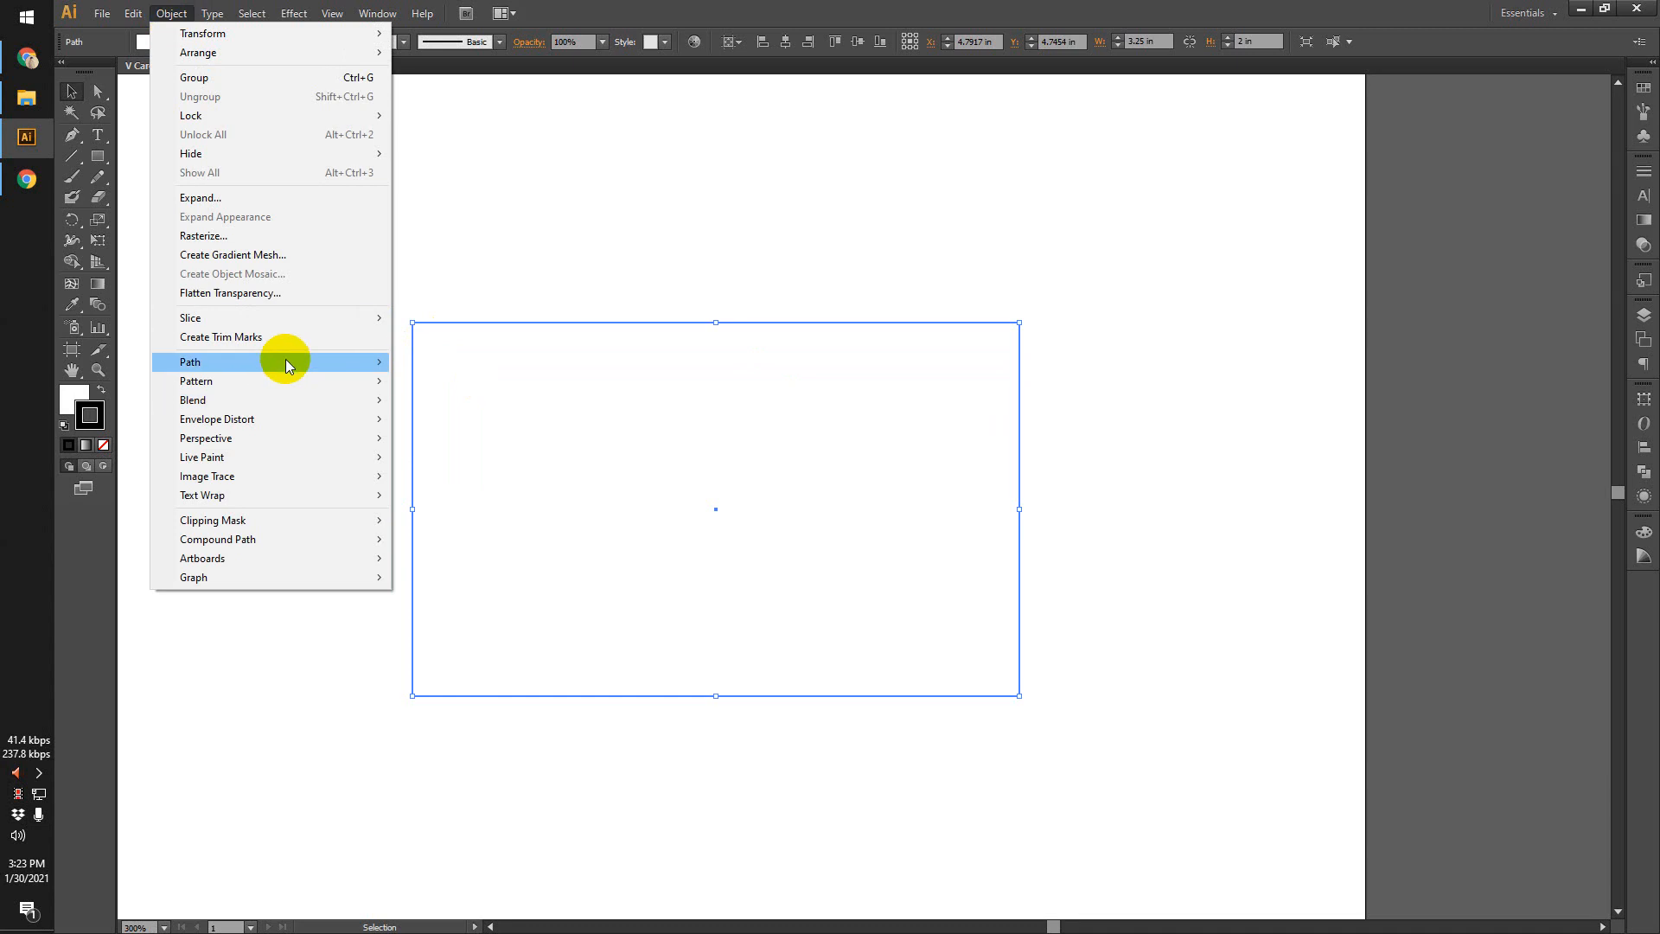
mouse_move(370, 363)
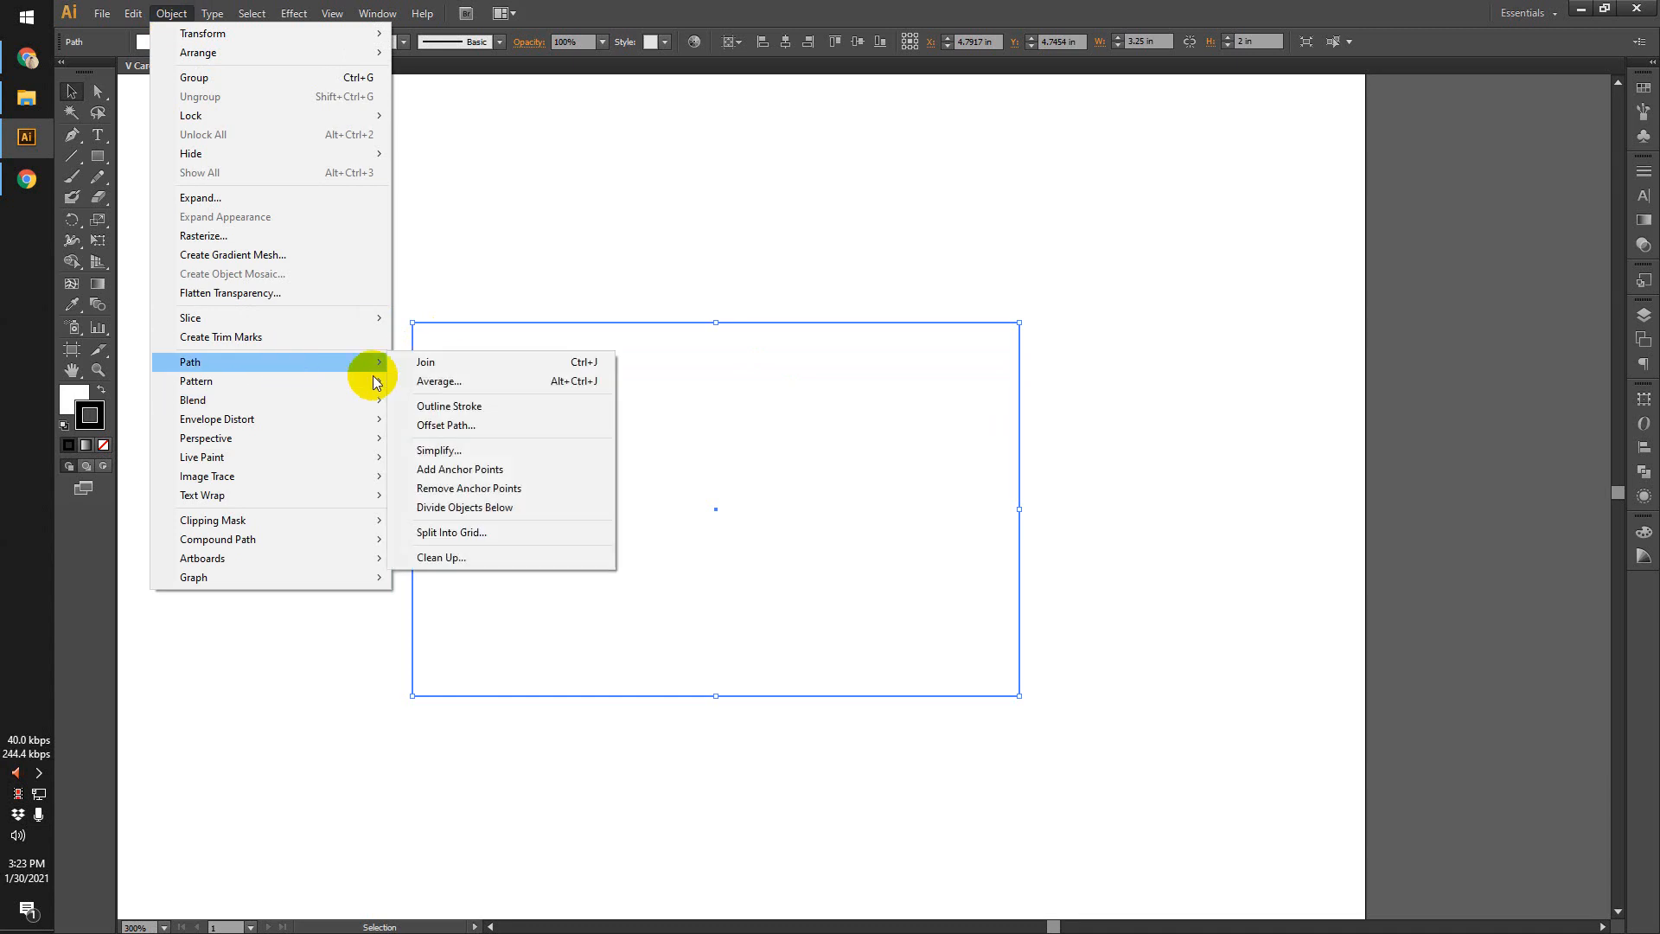
click(471, 427)
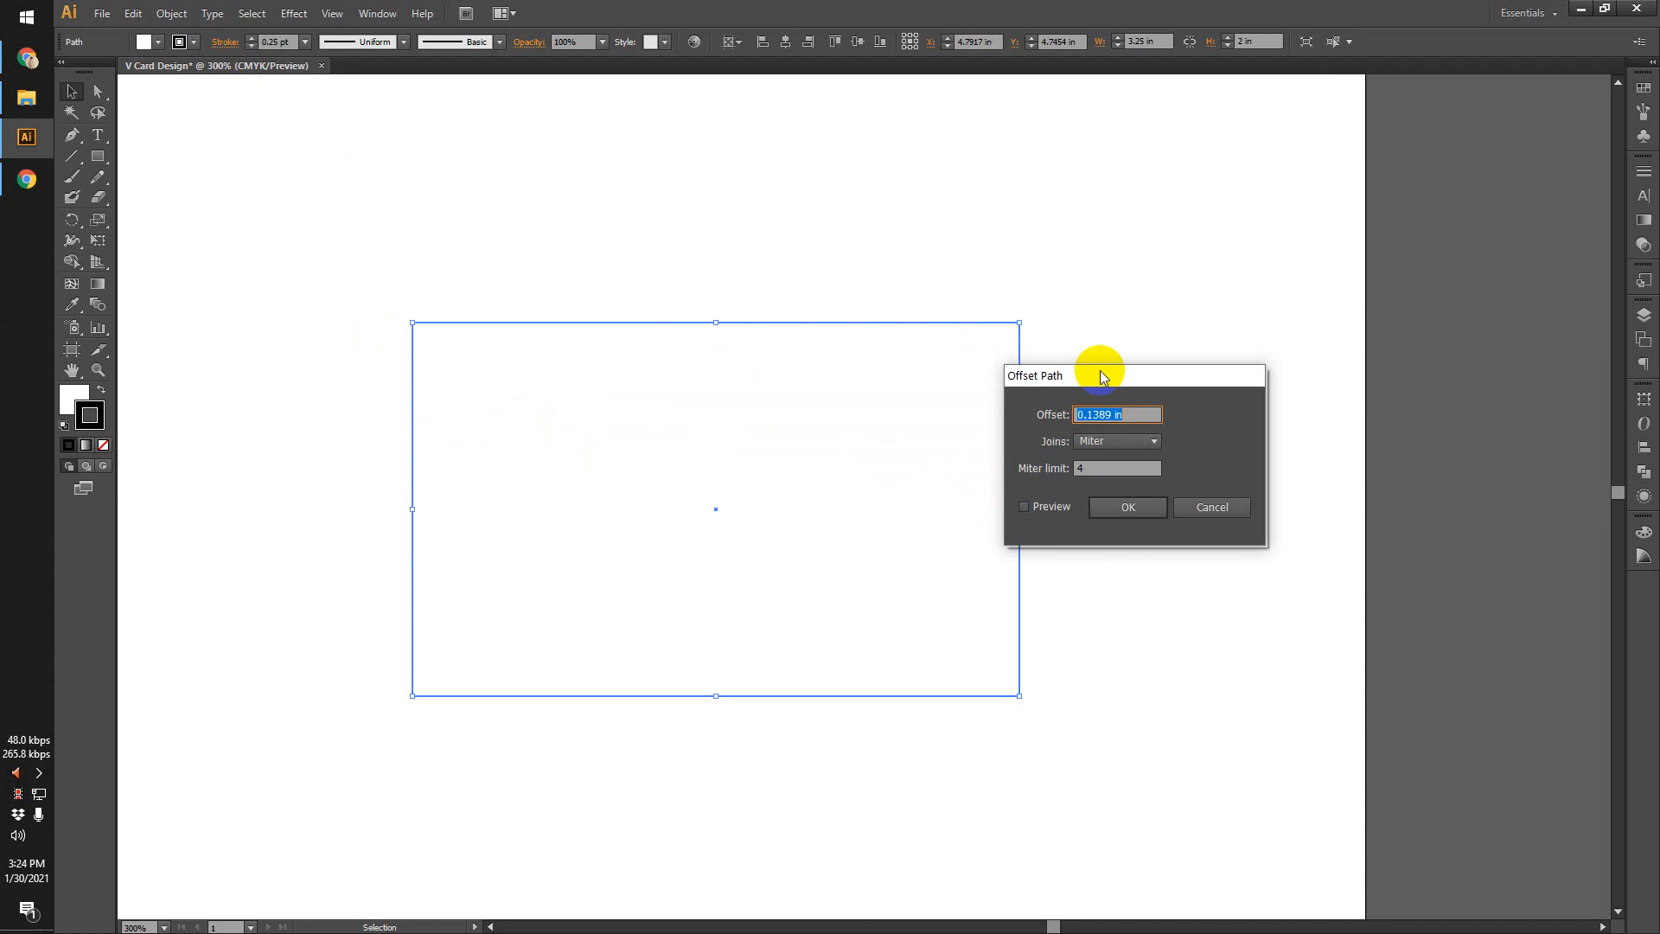
drag(1103, 374, 1226, 343)
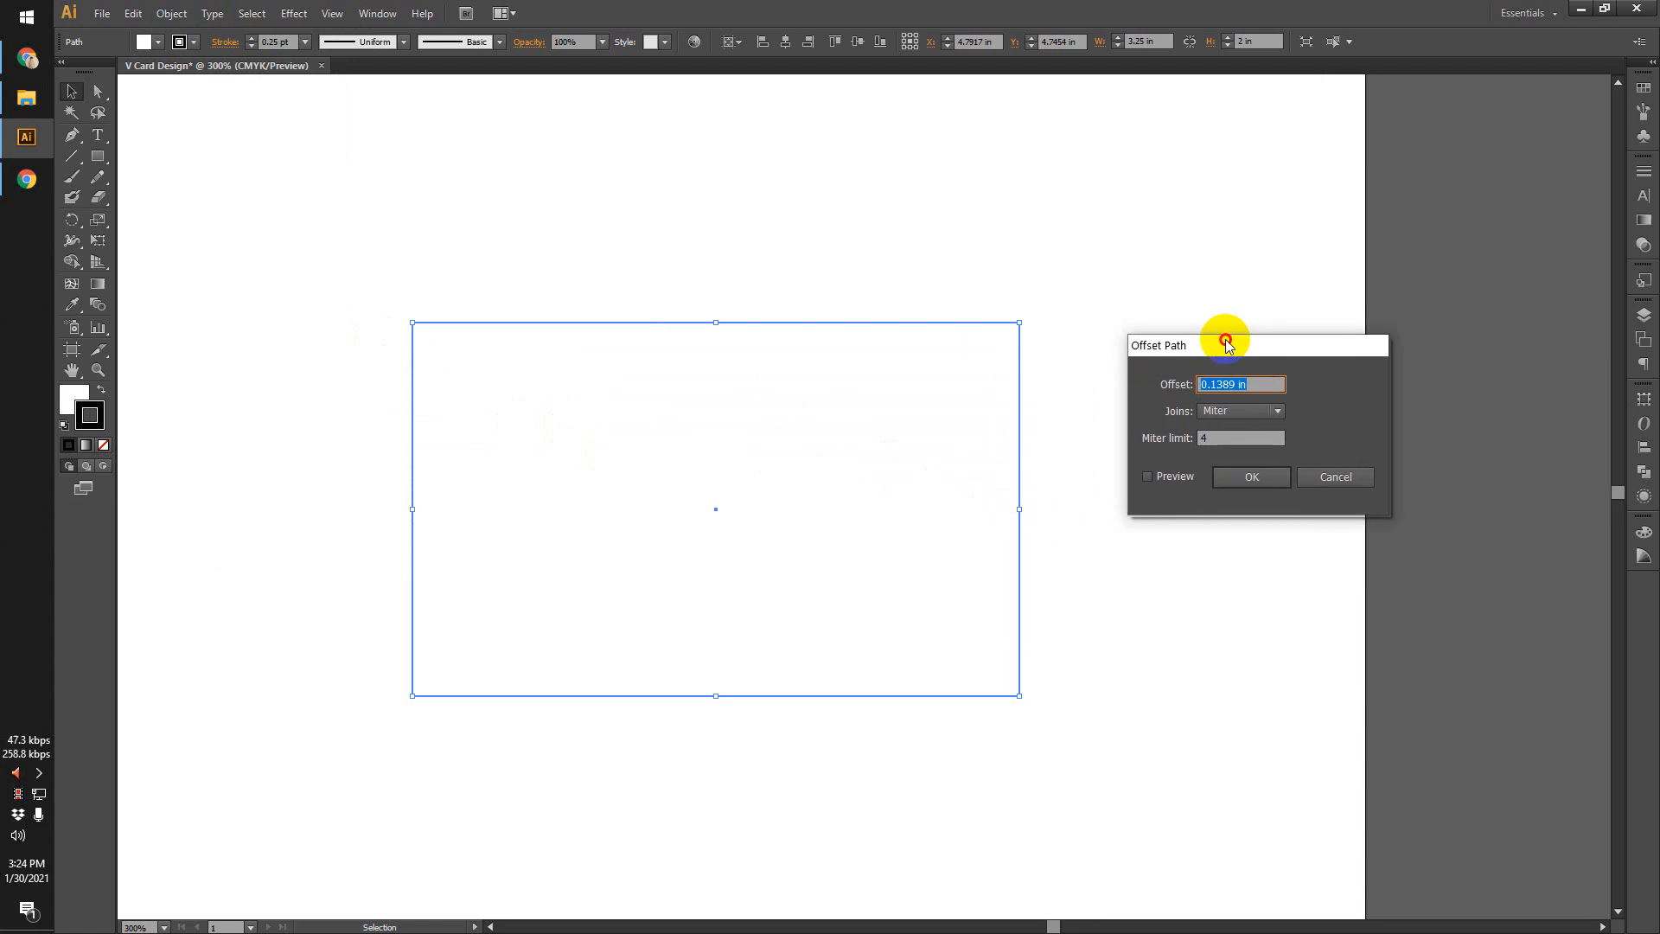
click(1164, 476)
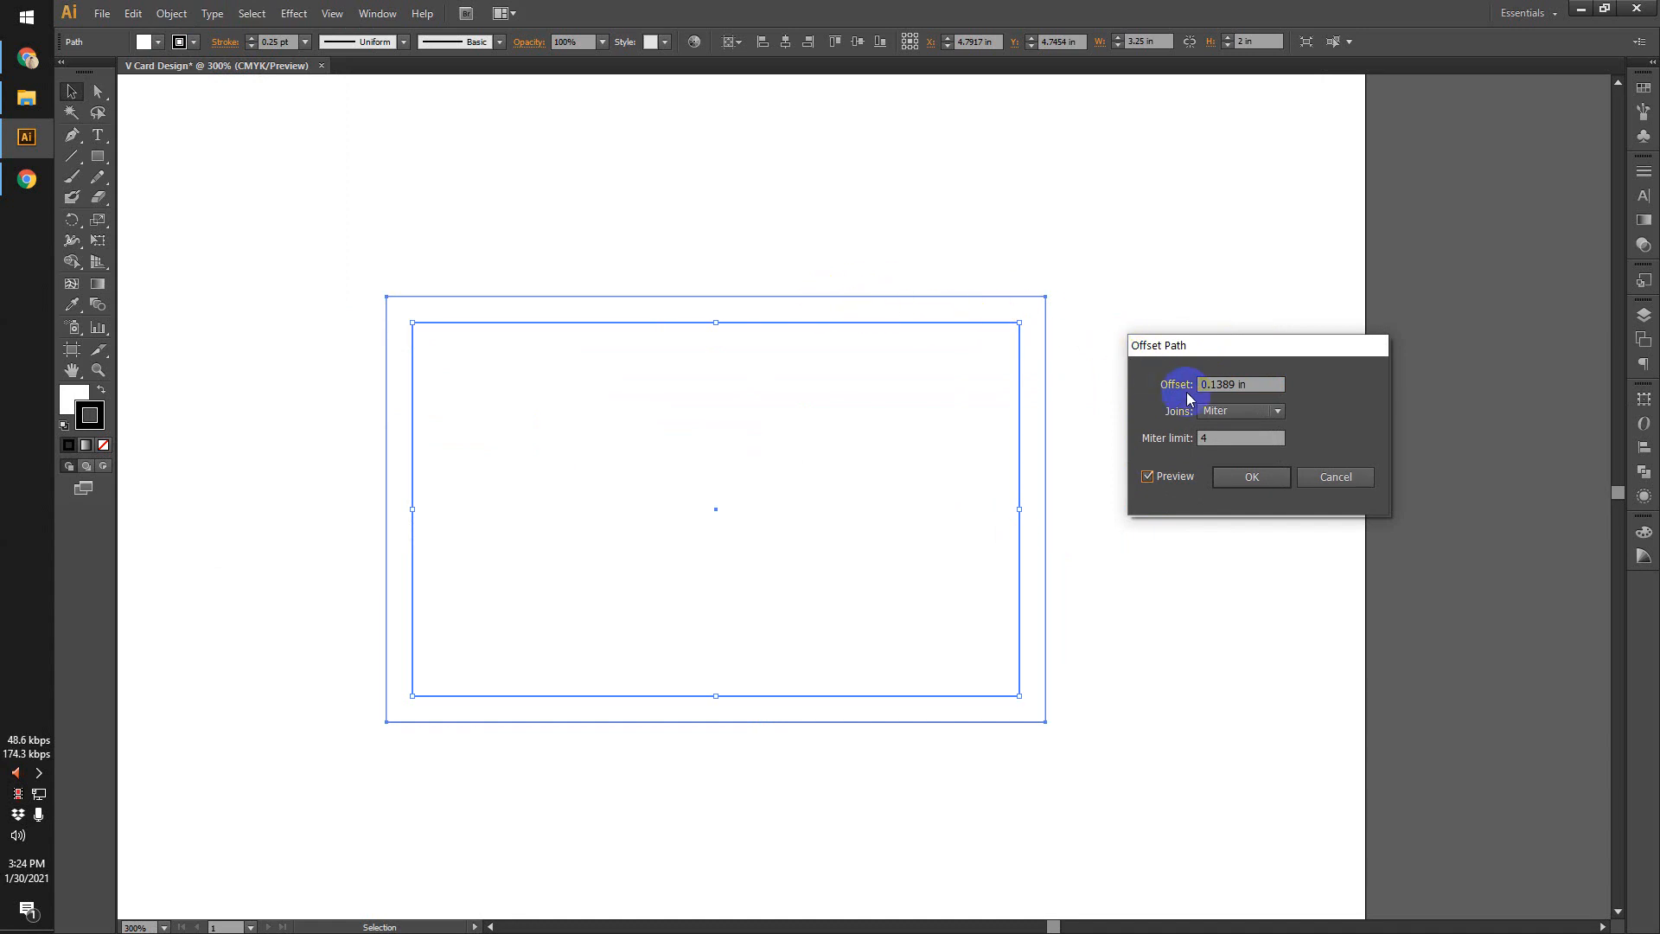
click(1261, 384)
drag(1261, 384, 1201, 384)
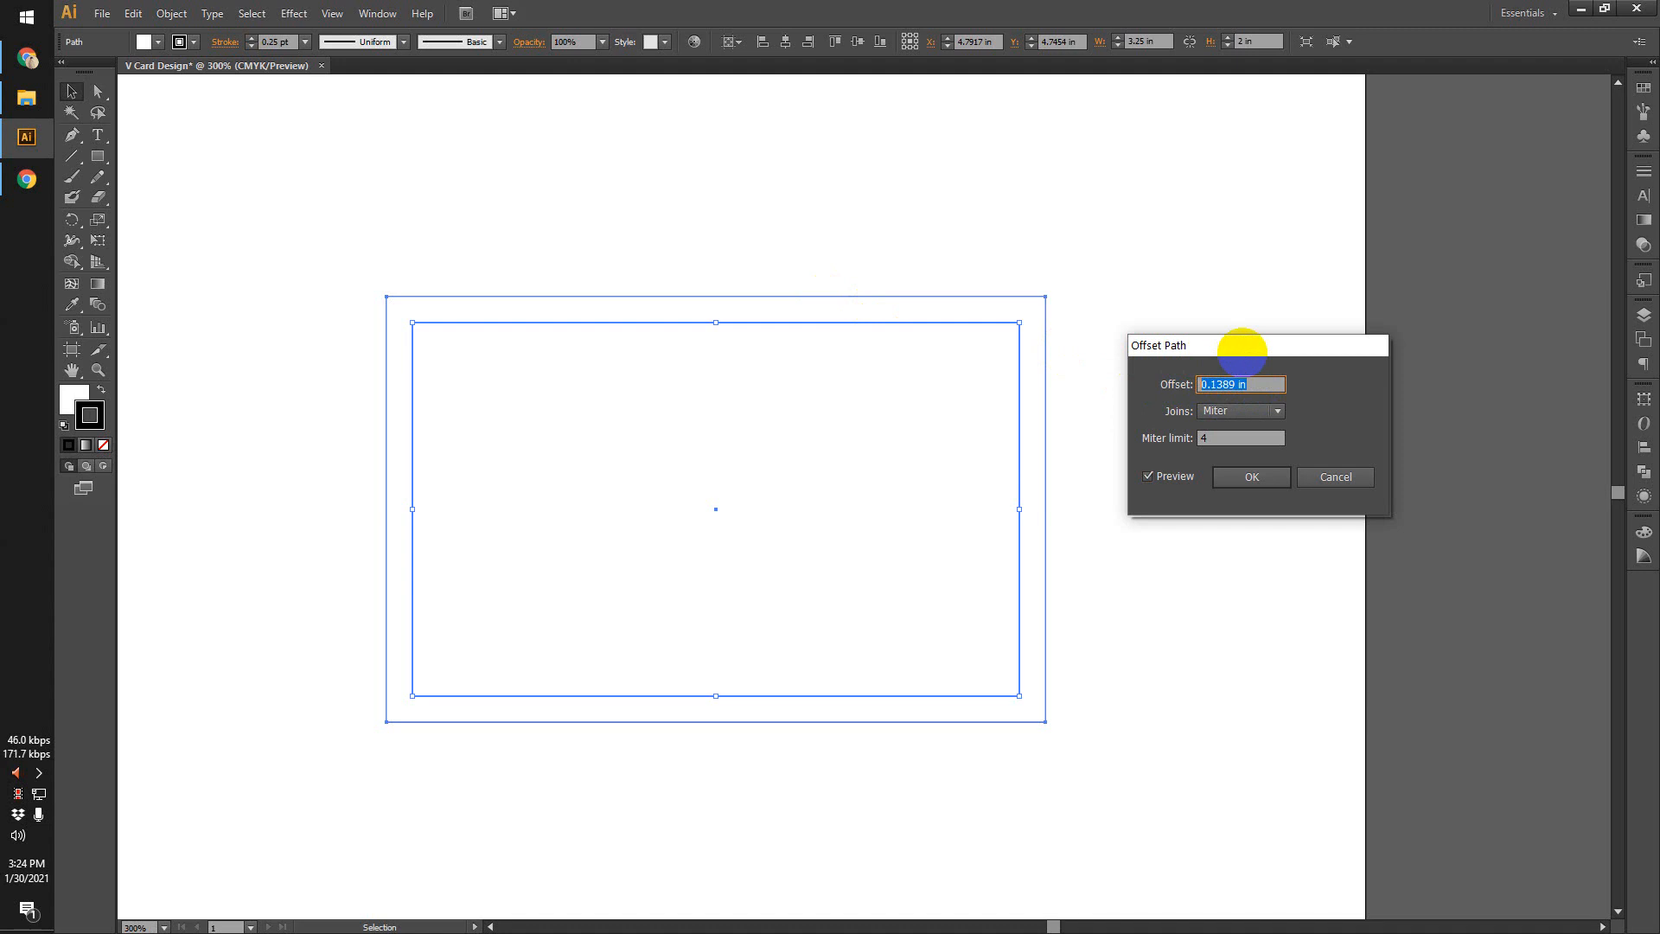
text(0.02)
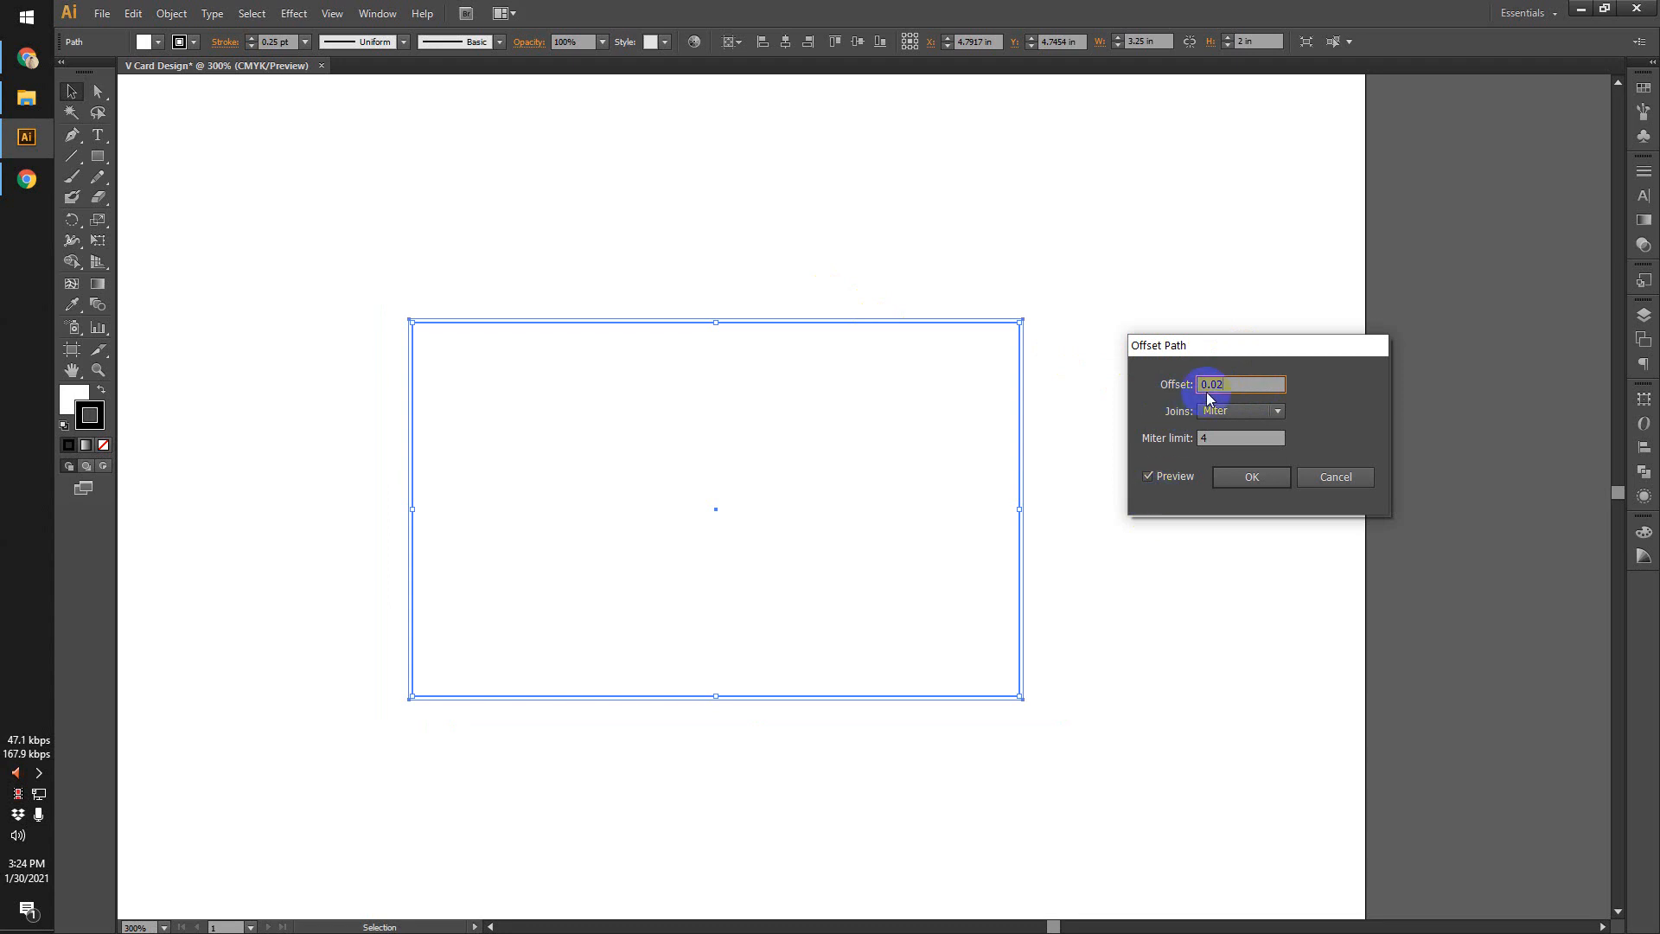
drag(1200, 384, 1239, 386)
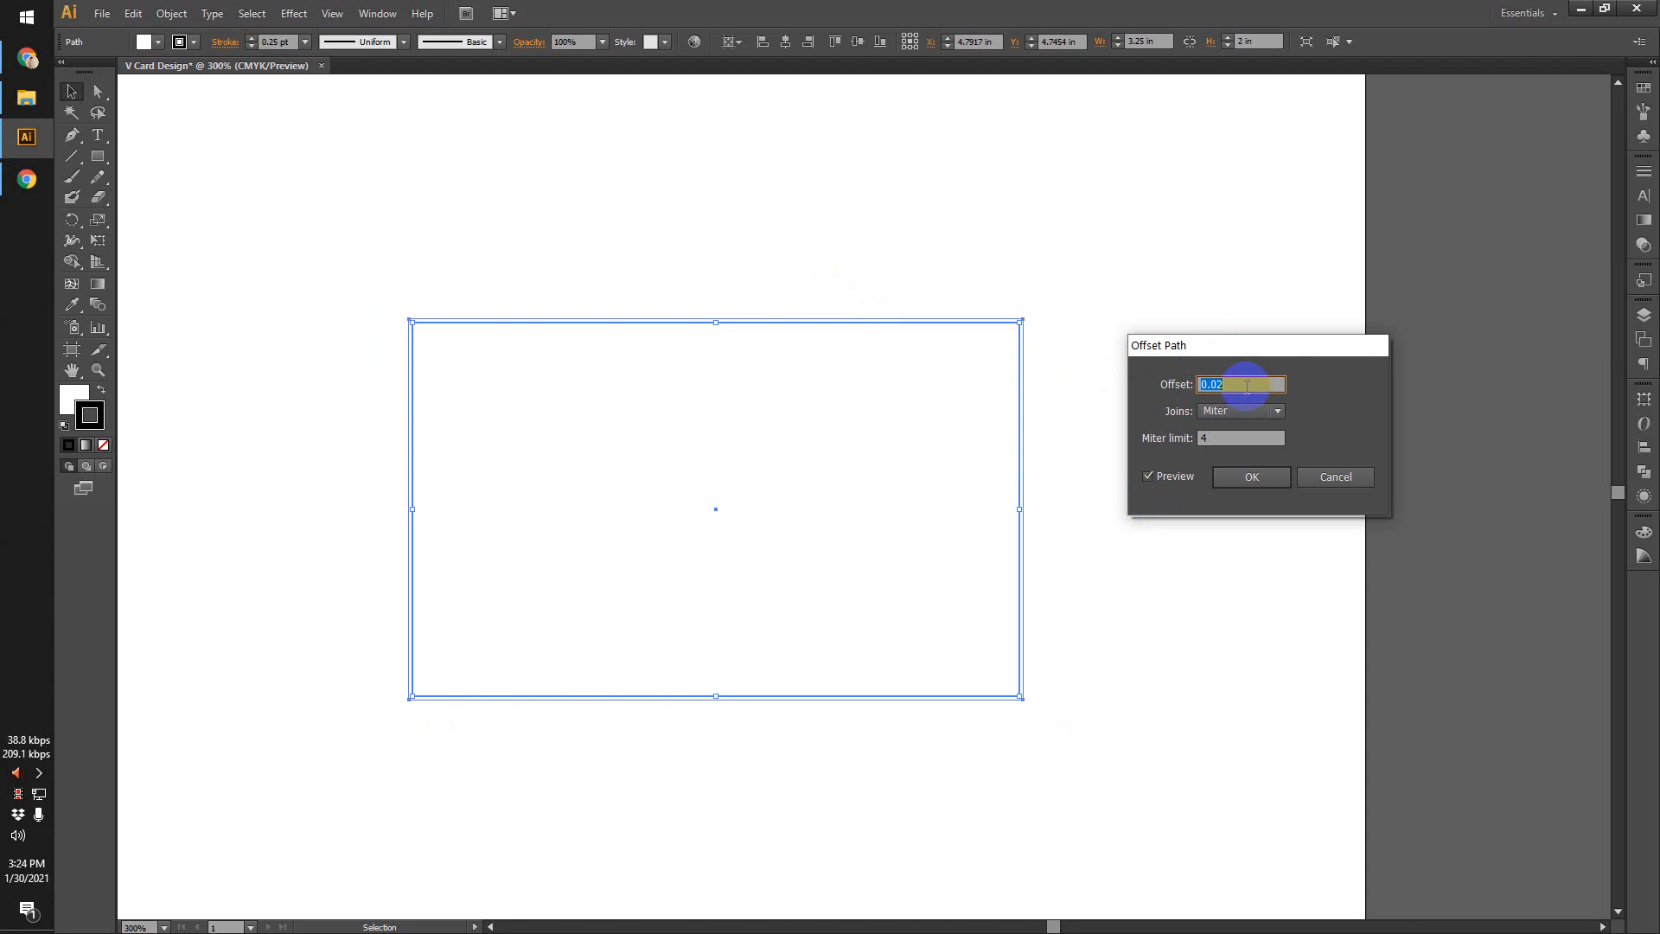
click(1254, 478)
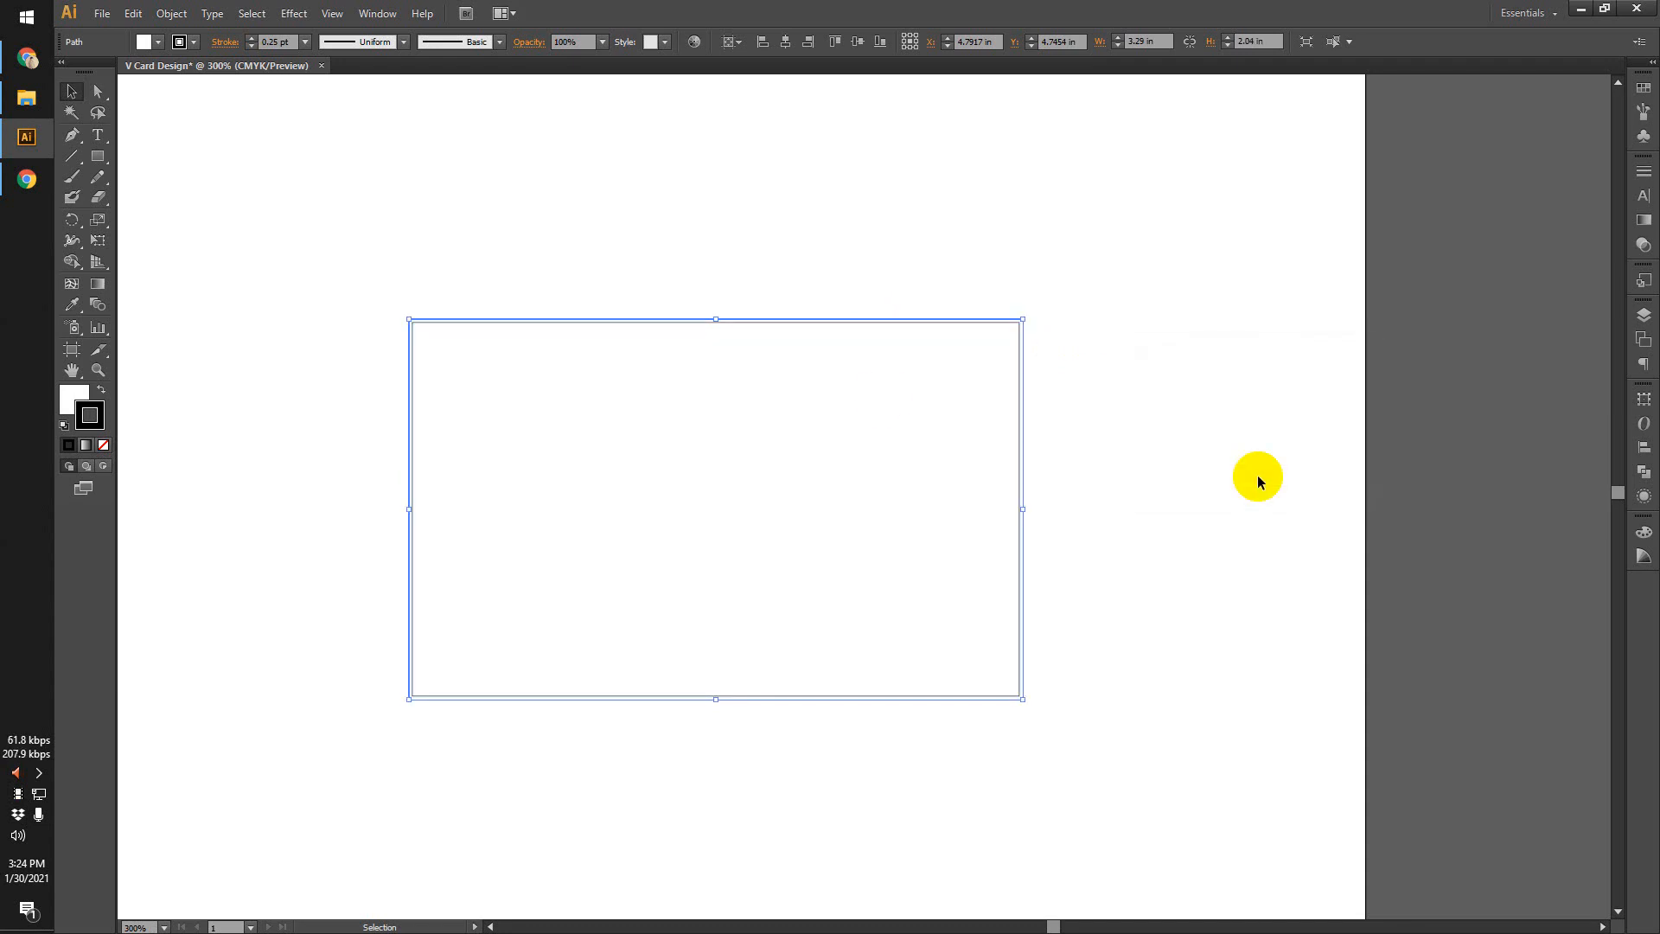
Examine the gap at the card's upper-left corner and compare the outer and inner rectangles' width and height.
click(342, 295)
scroll(375, 314, up, 6)
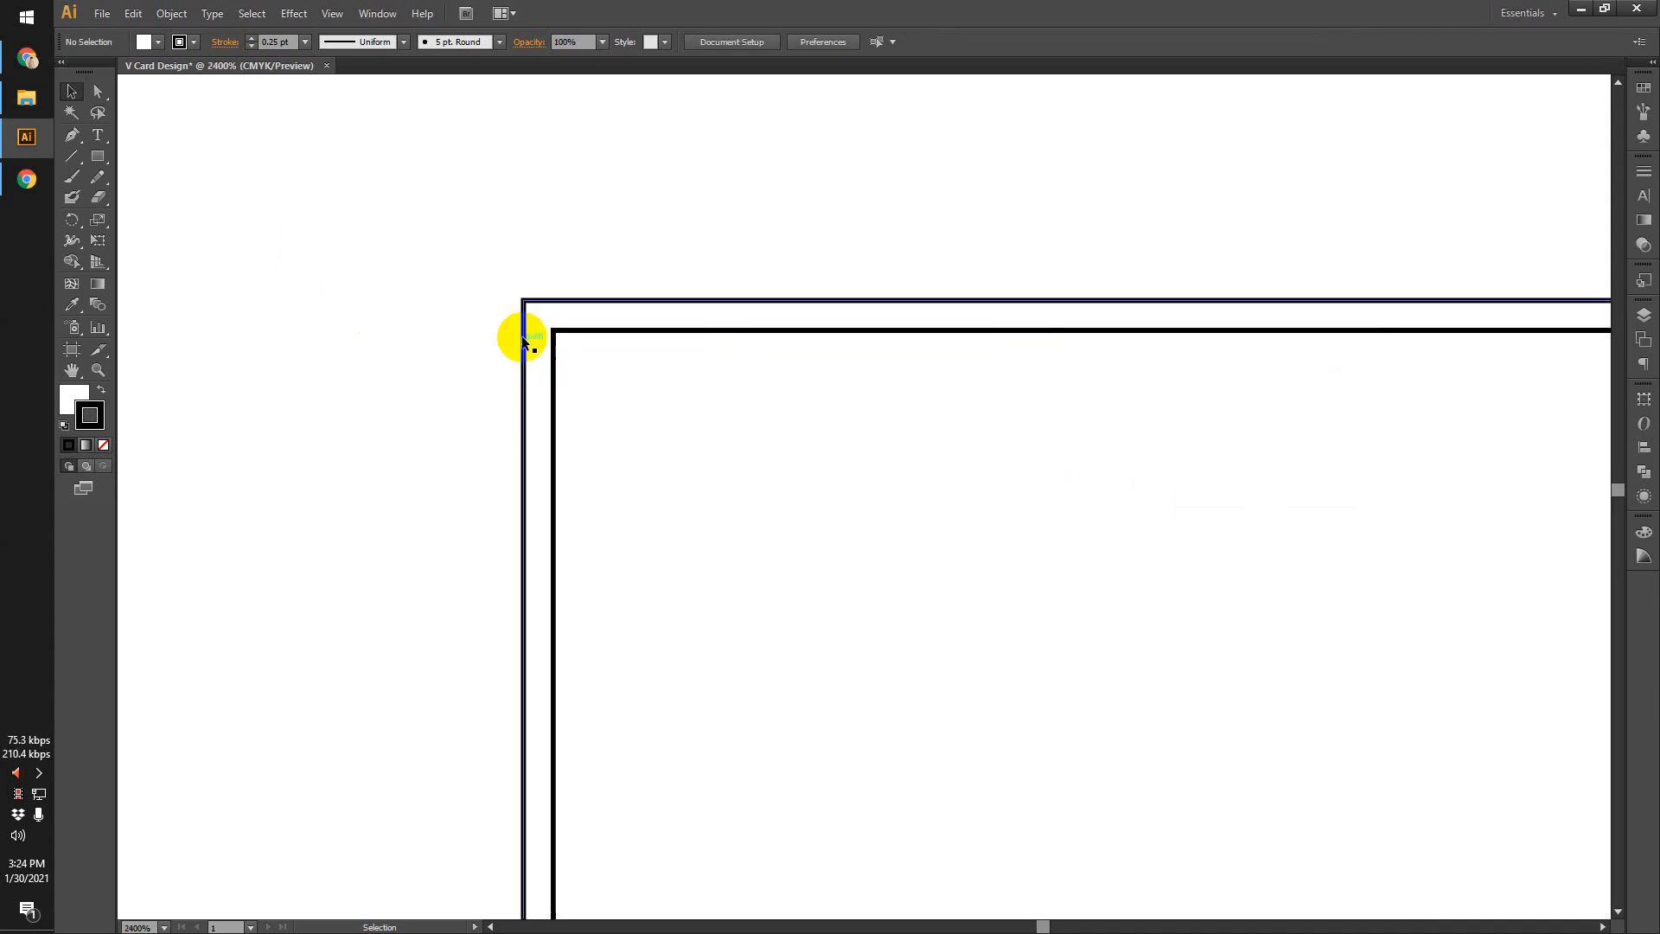
click(531, 335)
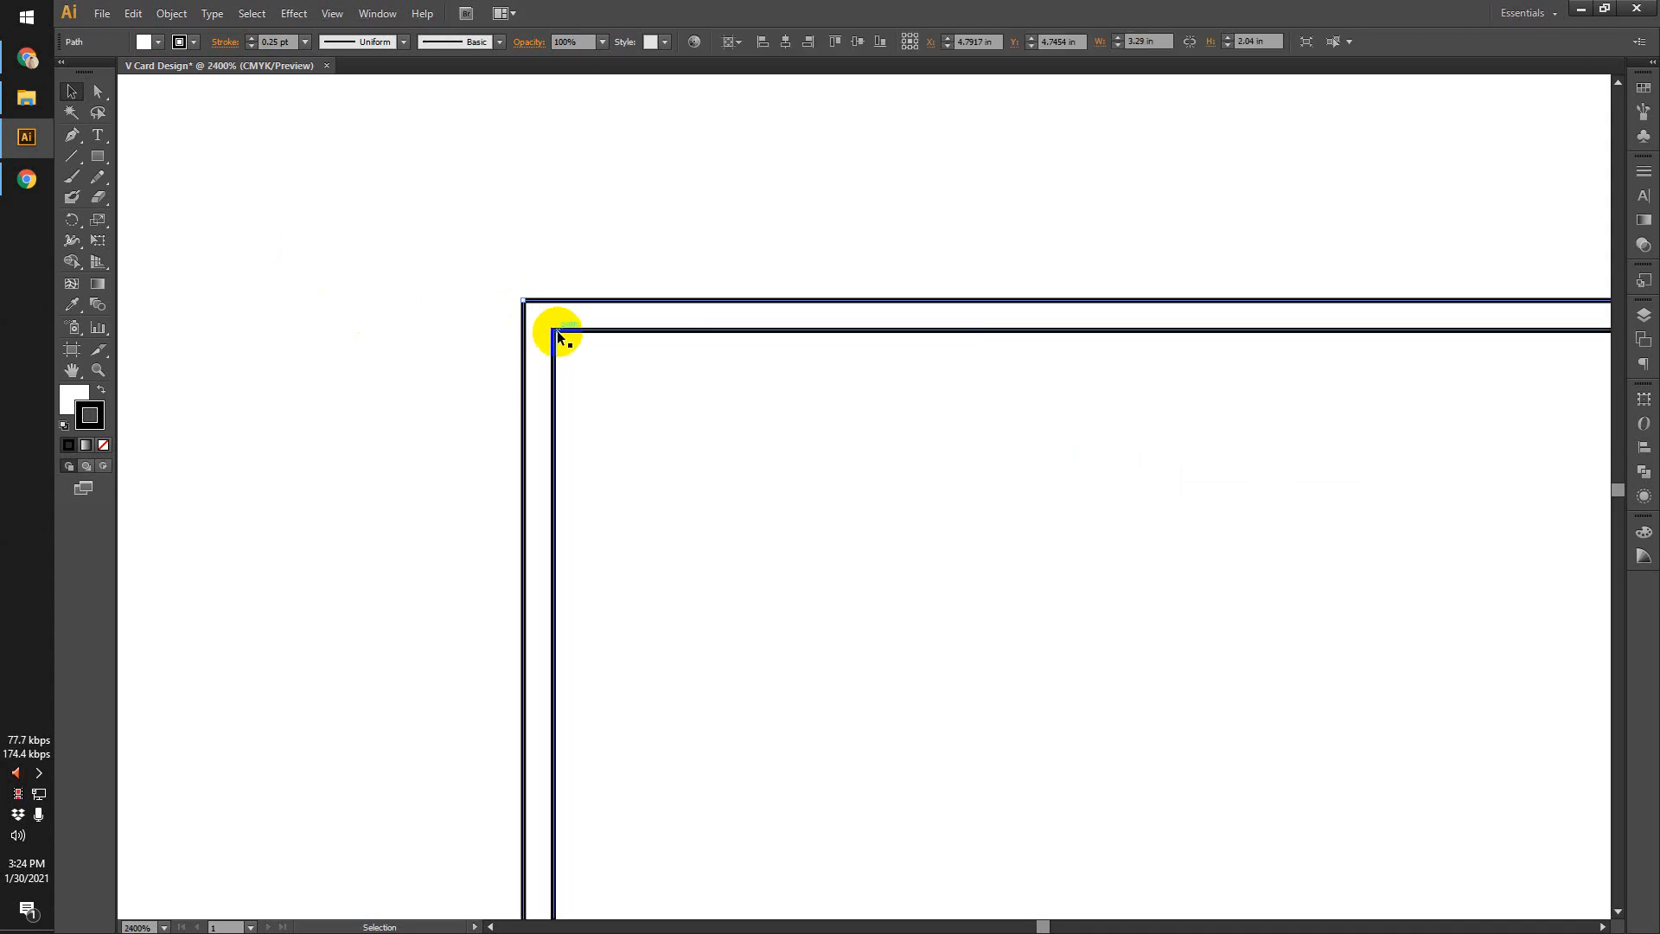
click(554, 336)
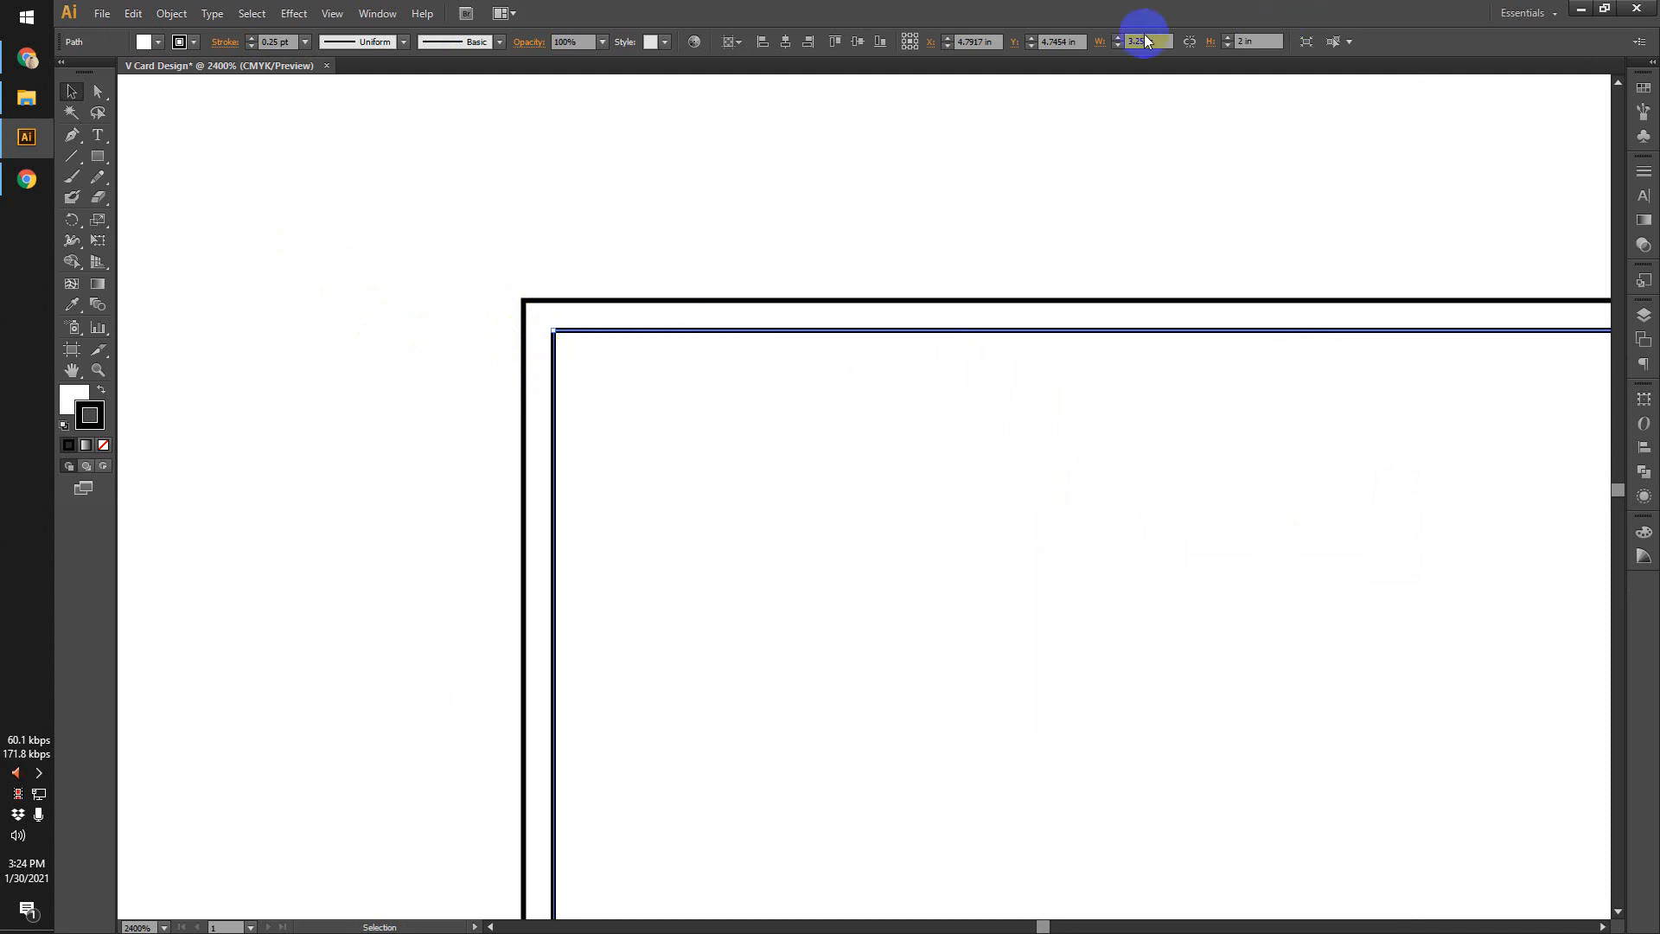
Start Offset Path on the 3.25 by 2 in card rectangle with its preview enabled.
scroll(511, 346, down, 2)
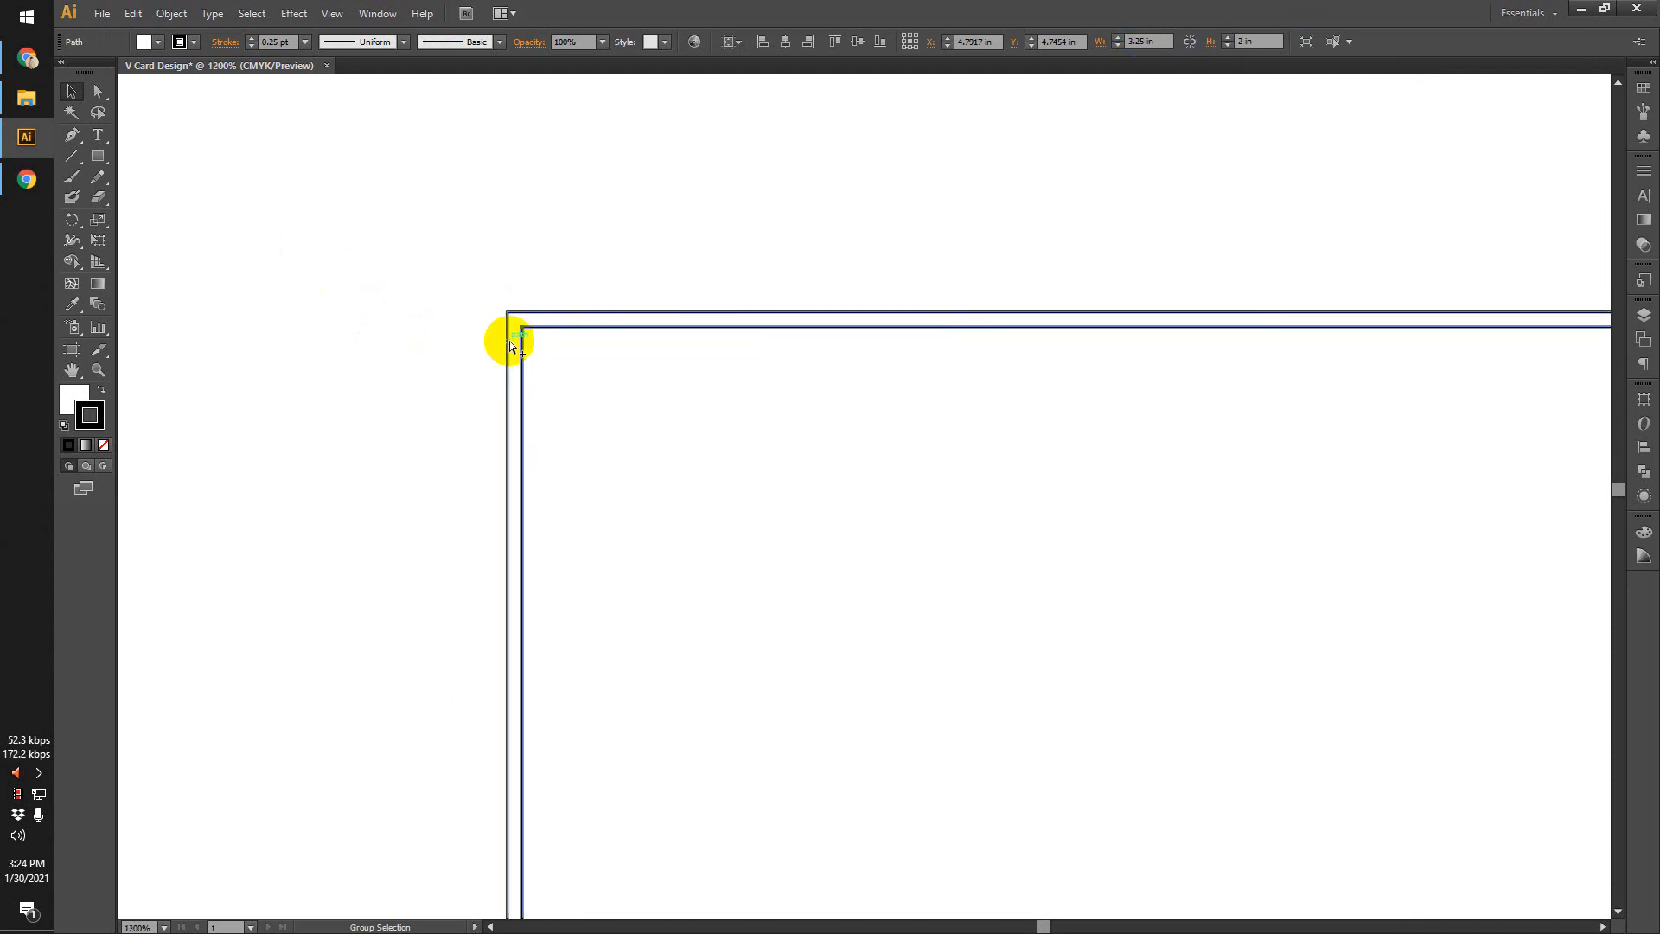
click(163, 15)
mouse_move(260, 360)
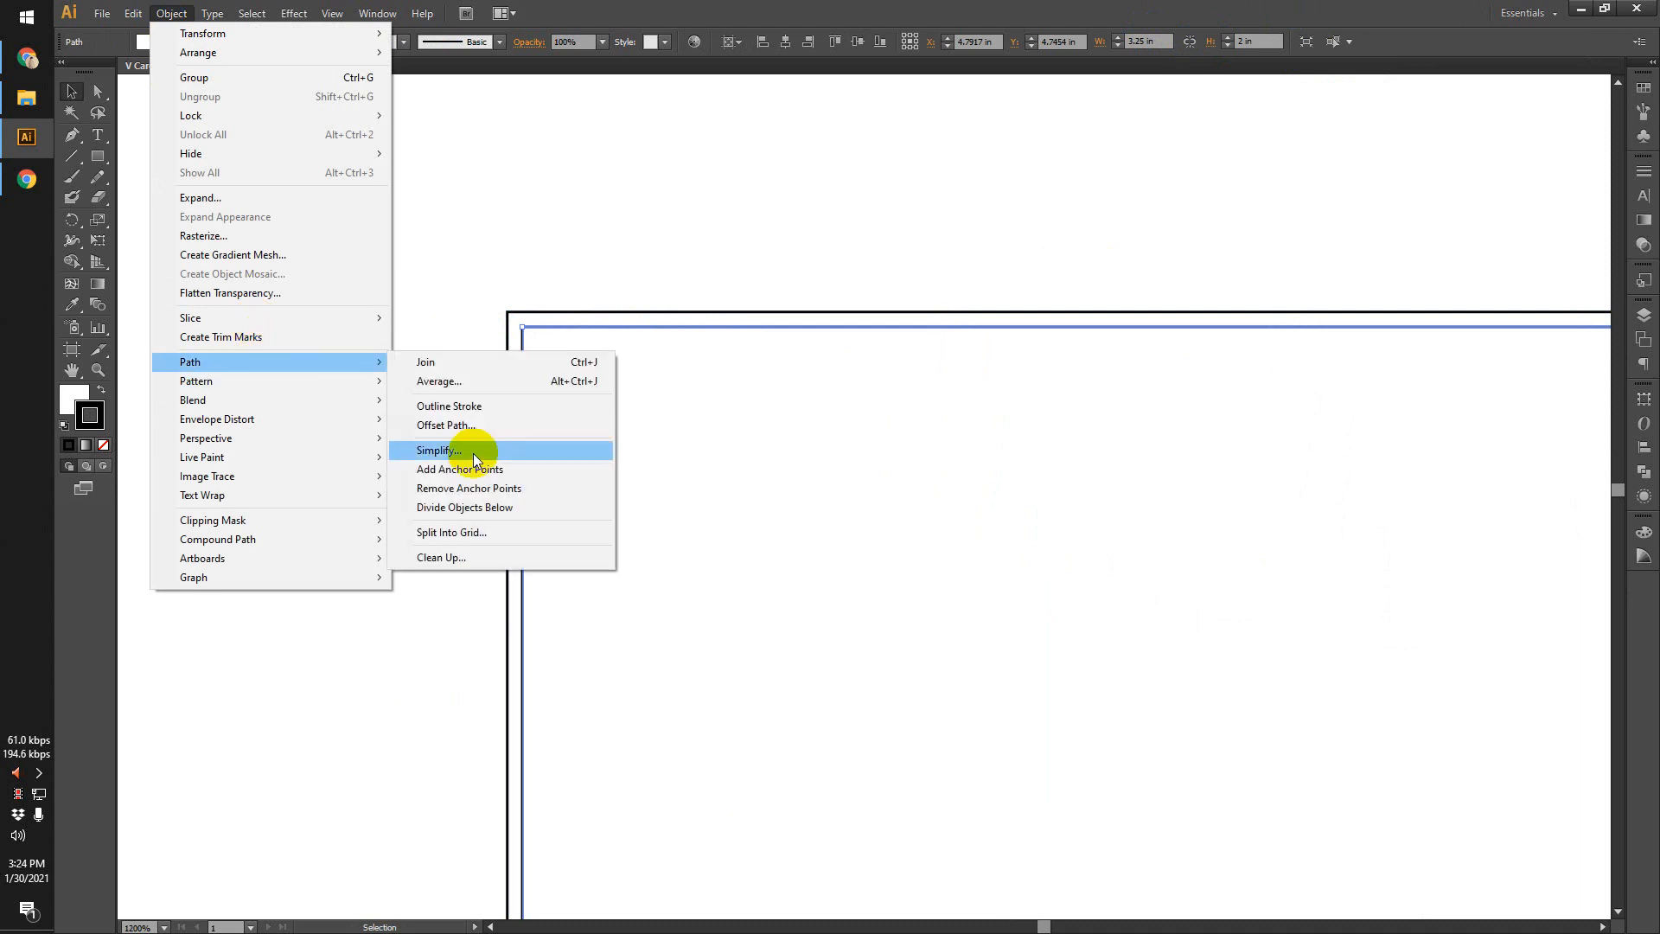
click(460, 430)
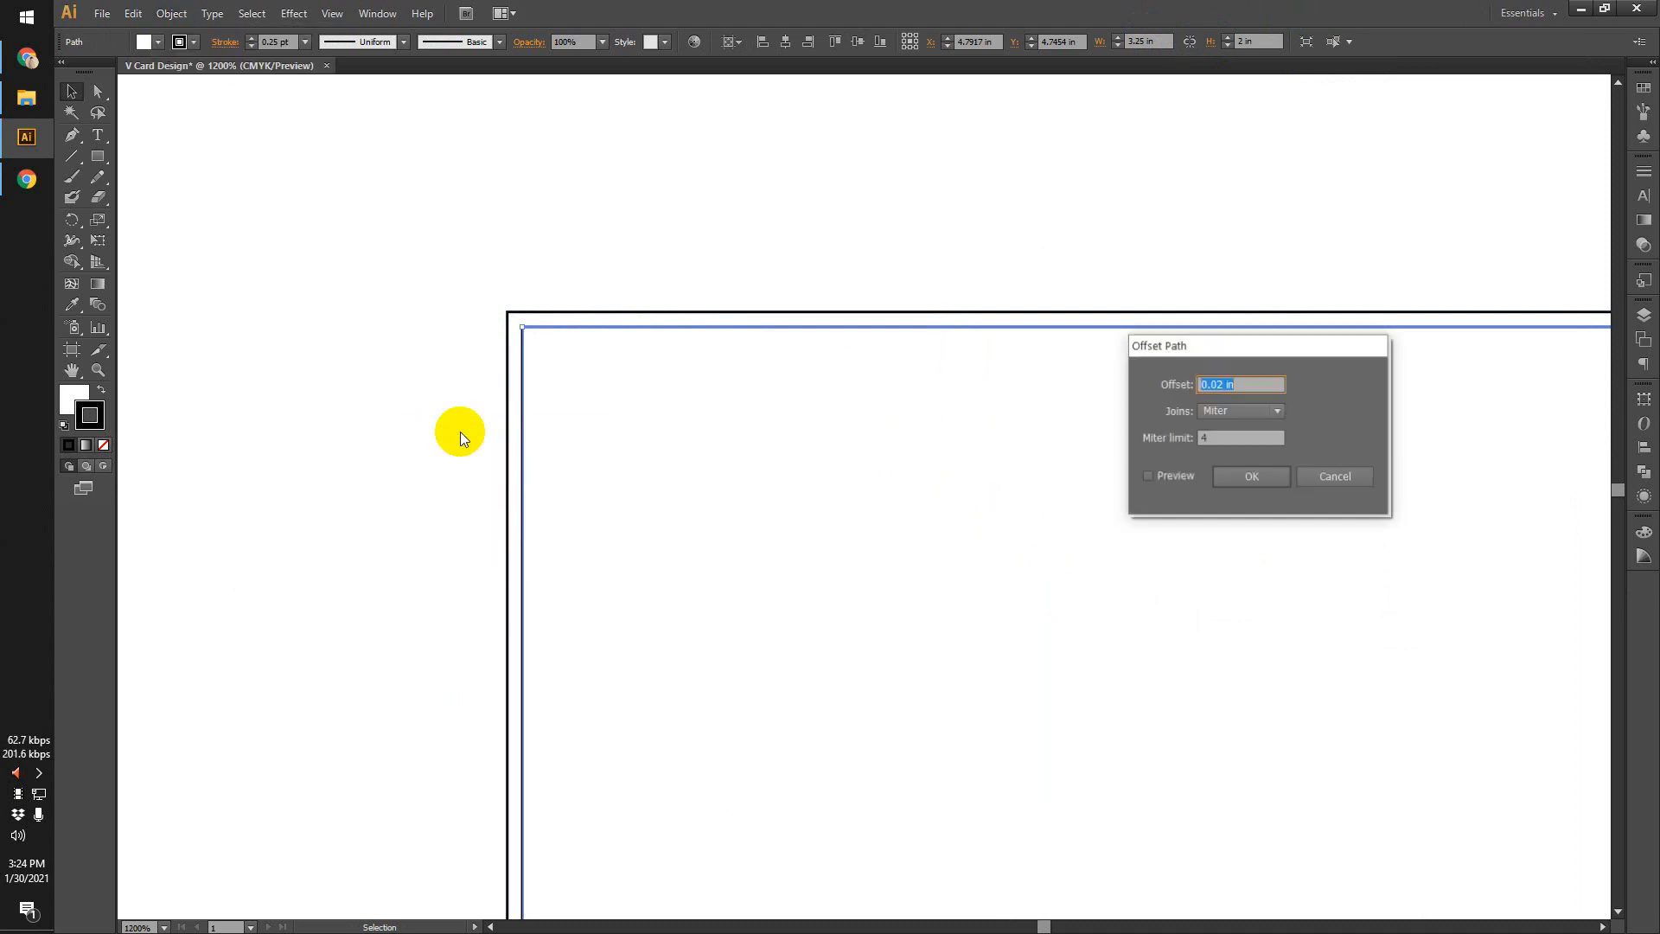
click(1174, 486)
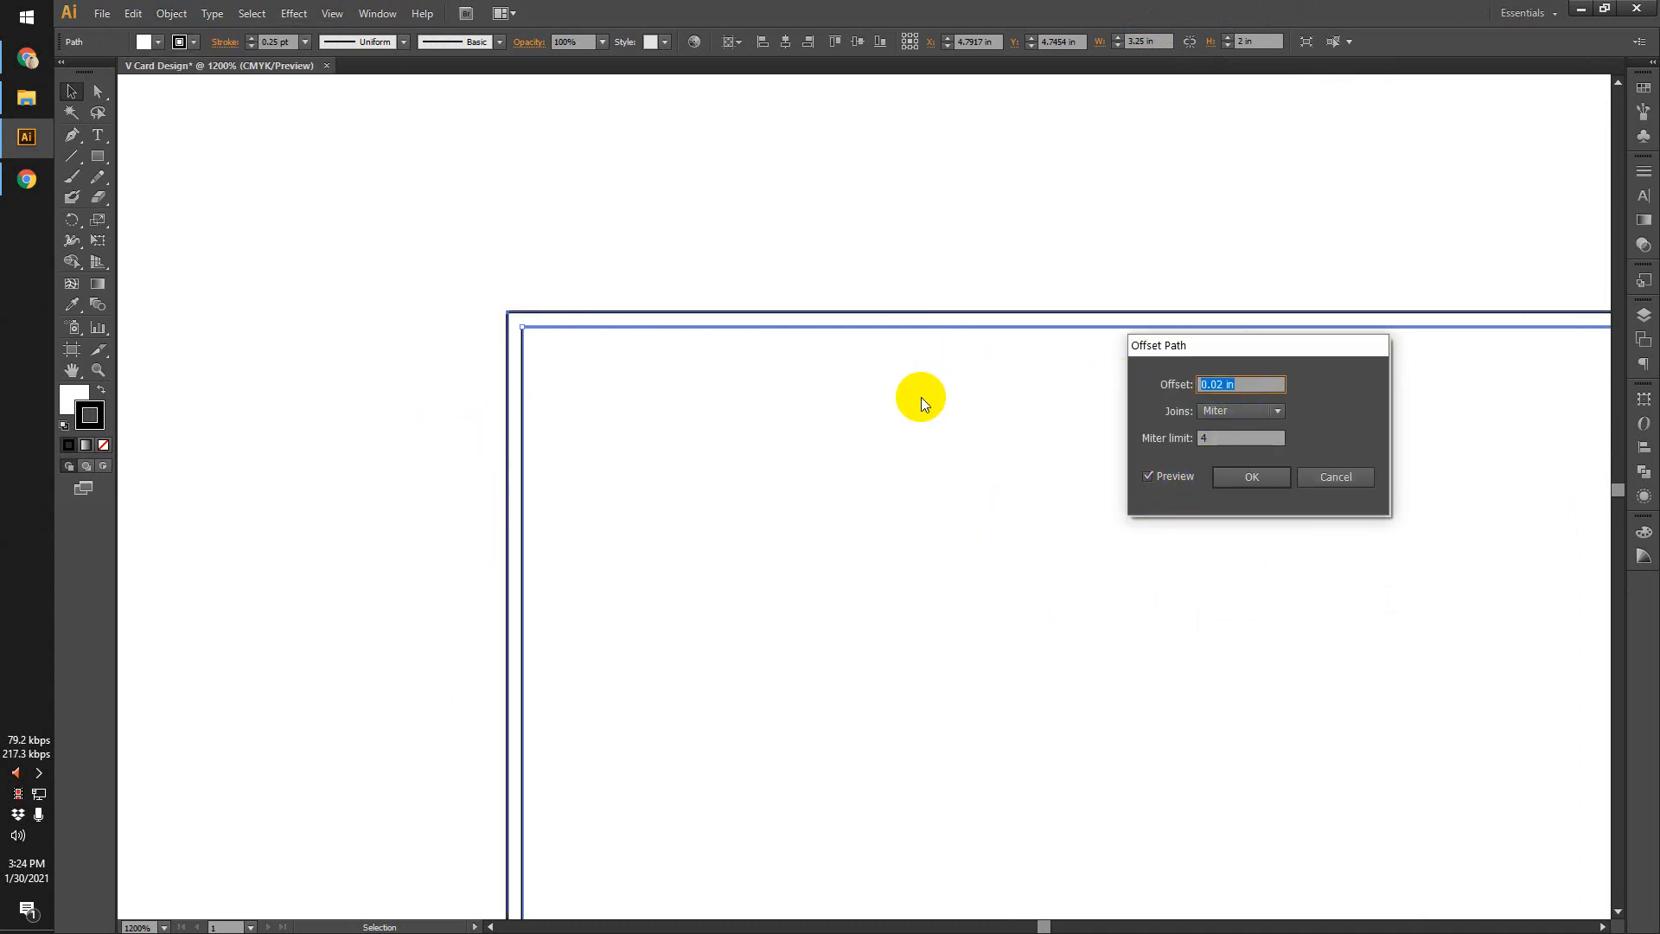
double_click(1219, 384)
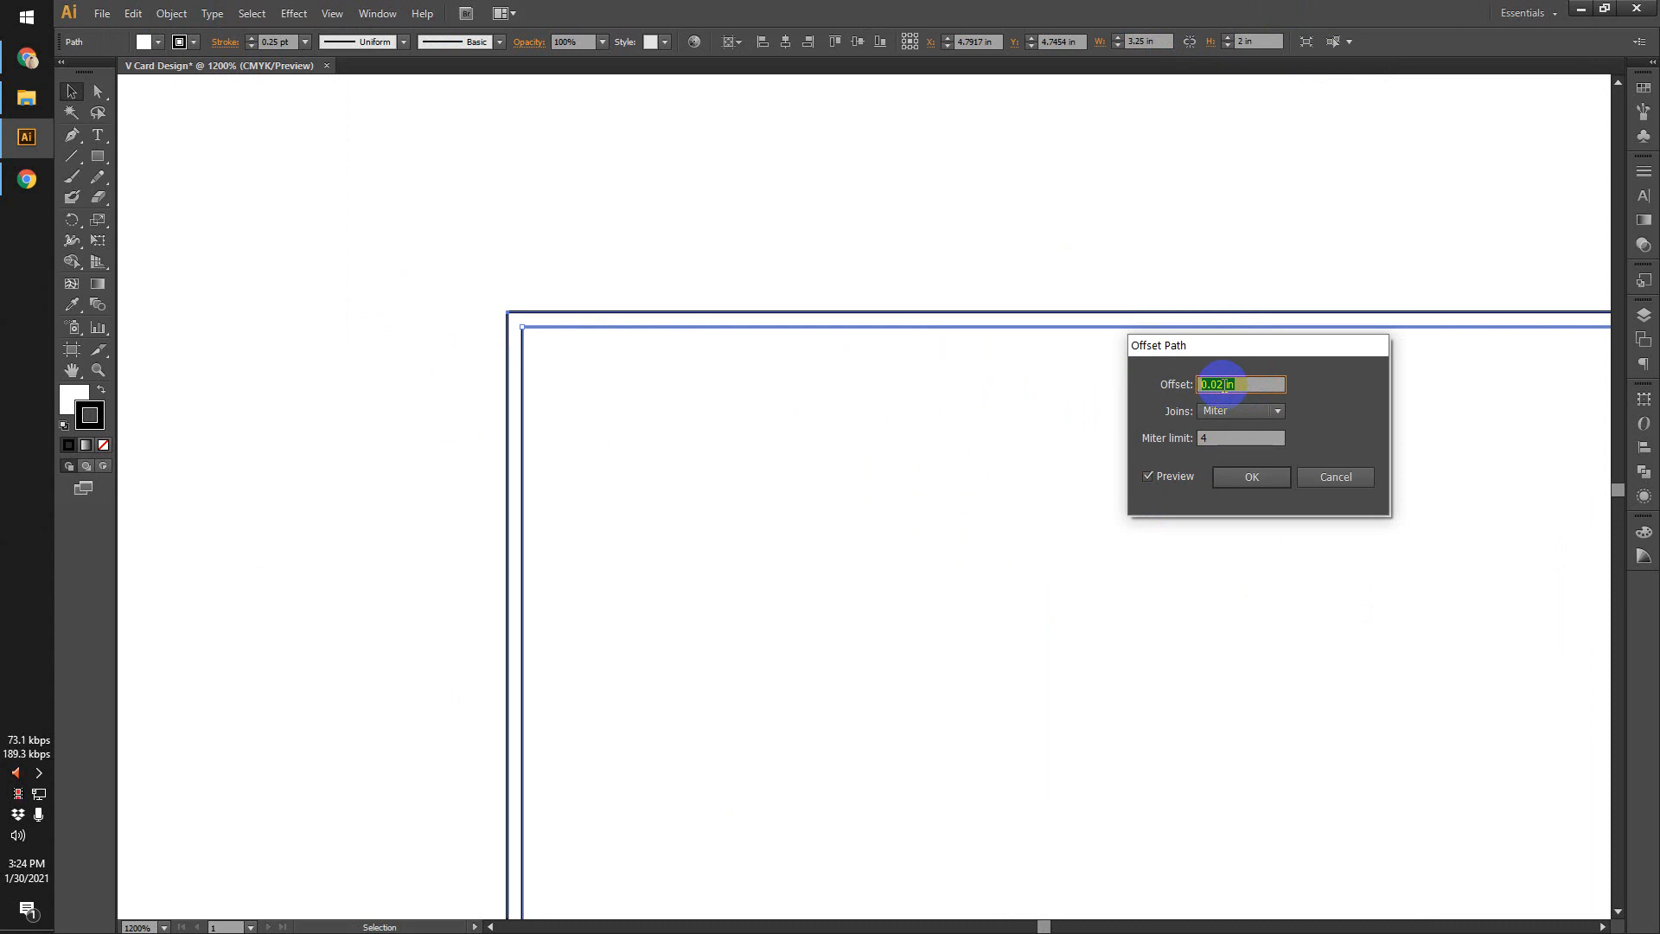
click(1243, 383)
drag(1227, 350, 862, 405)
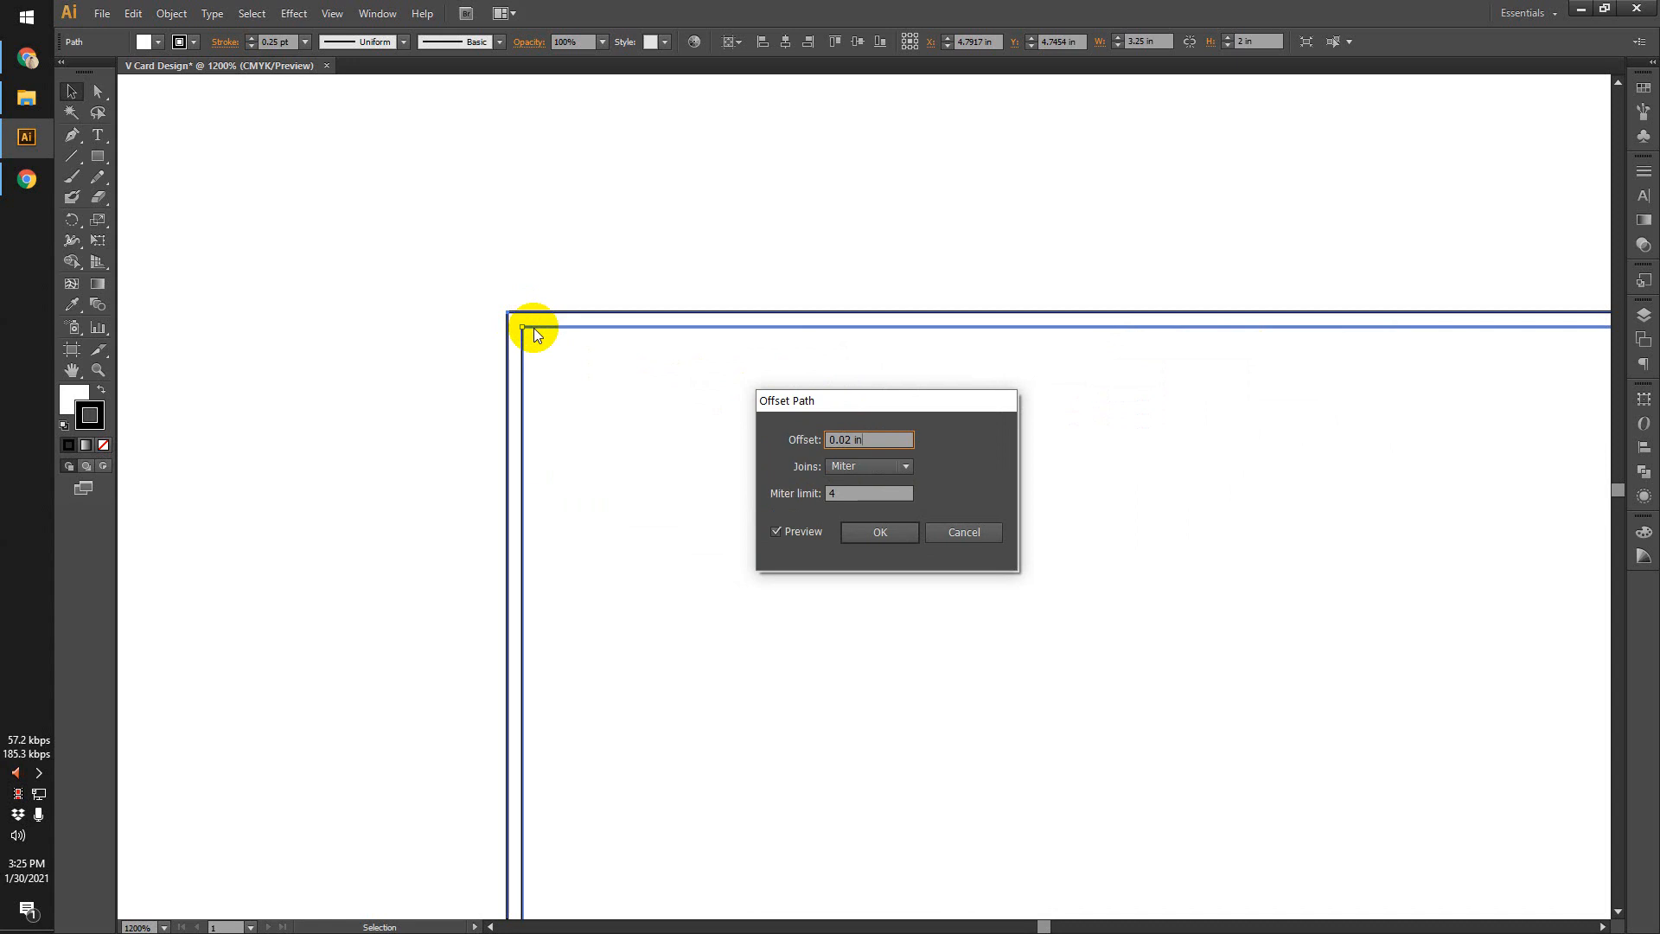
Try offset values of -25 in and -2 in for the card rectangle.
drag(872, 409, 859, 400)
drag(908, 435, 794, 437)
text(-)
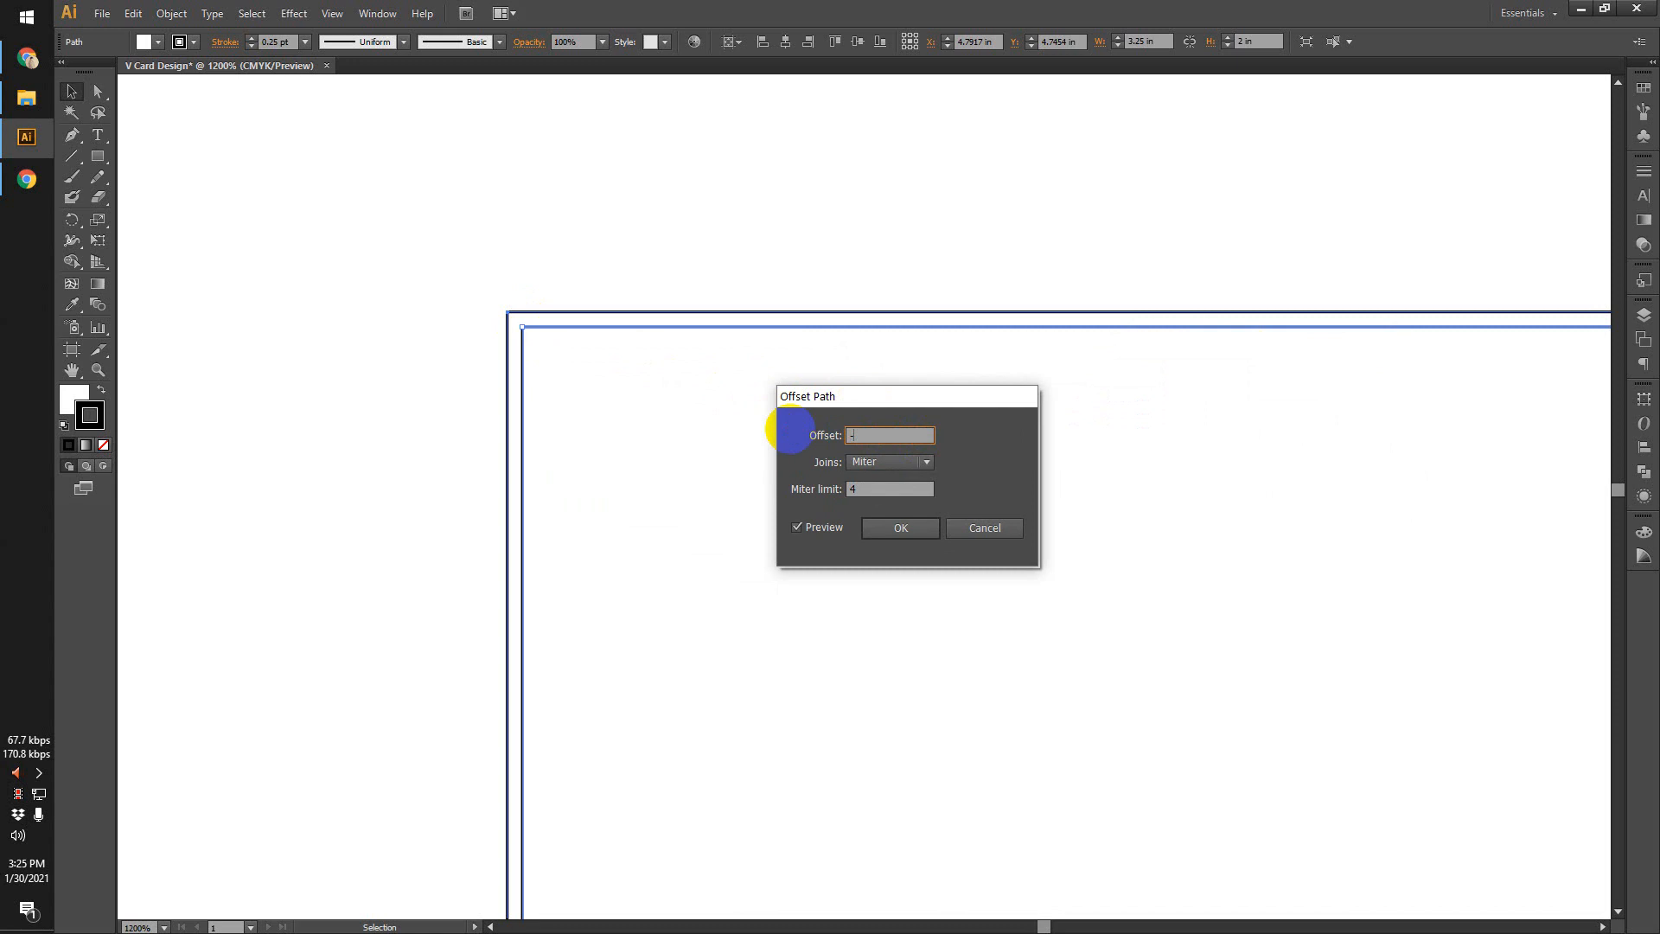
text(25)
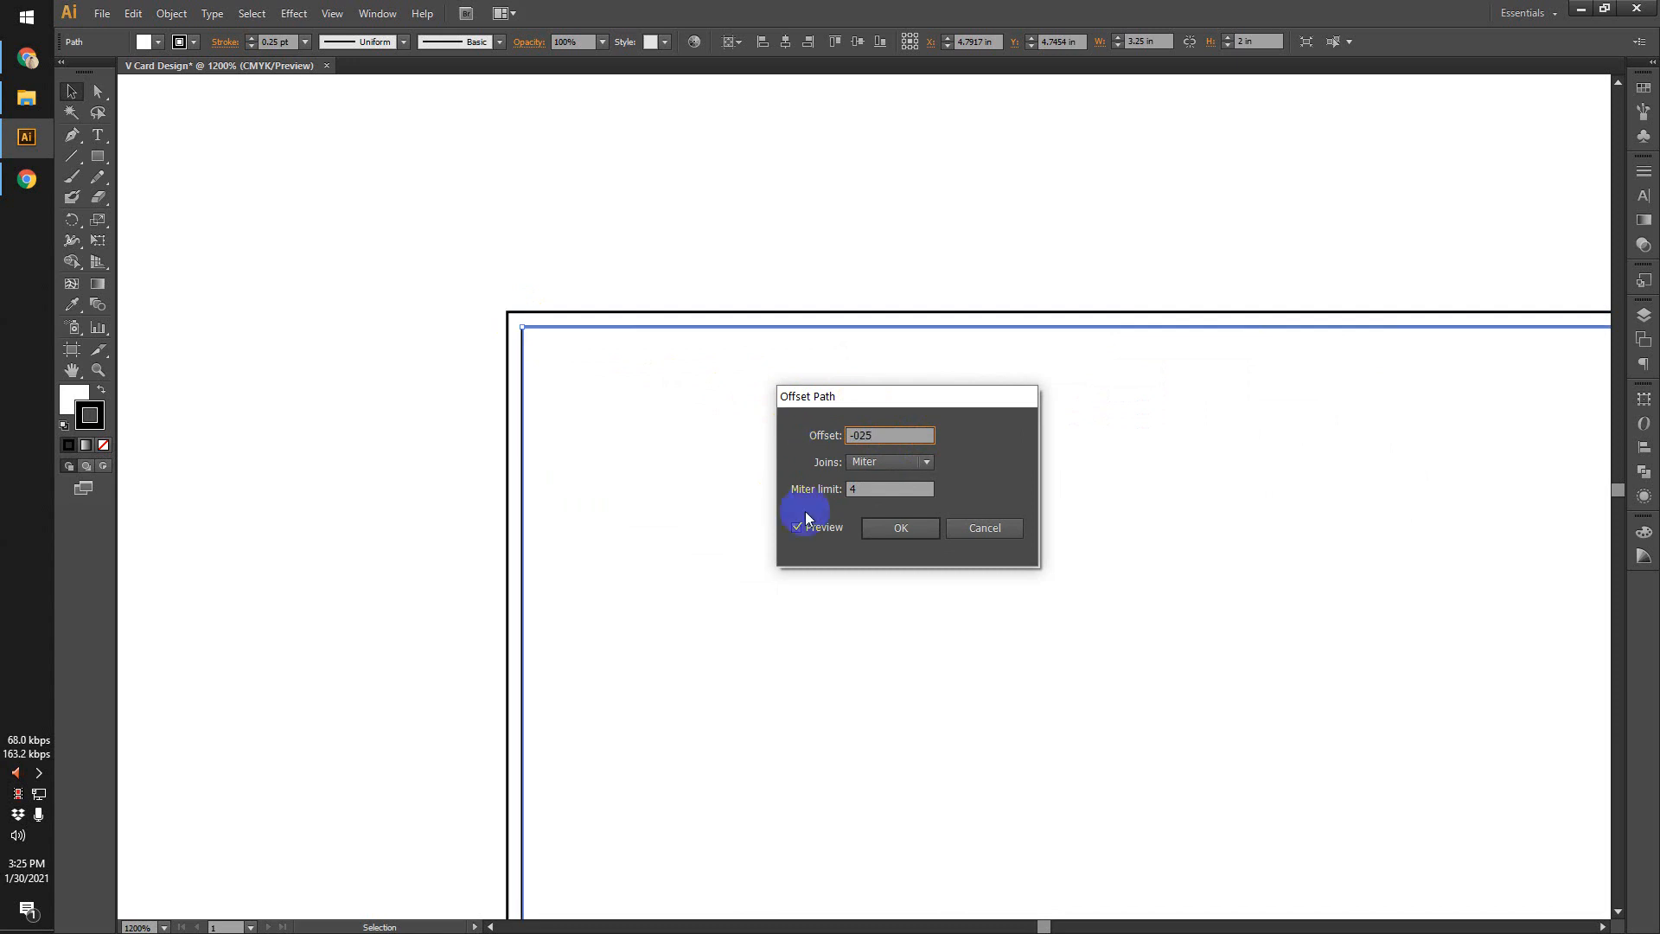
click(824, 529)
click(825, 534)
drag(904, 435, 865, 444)
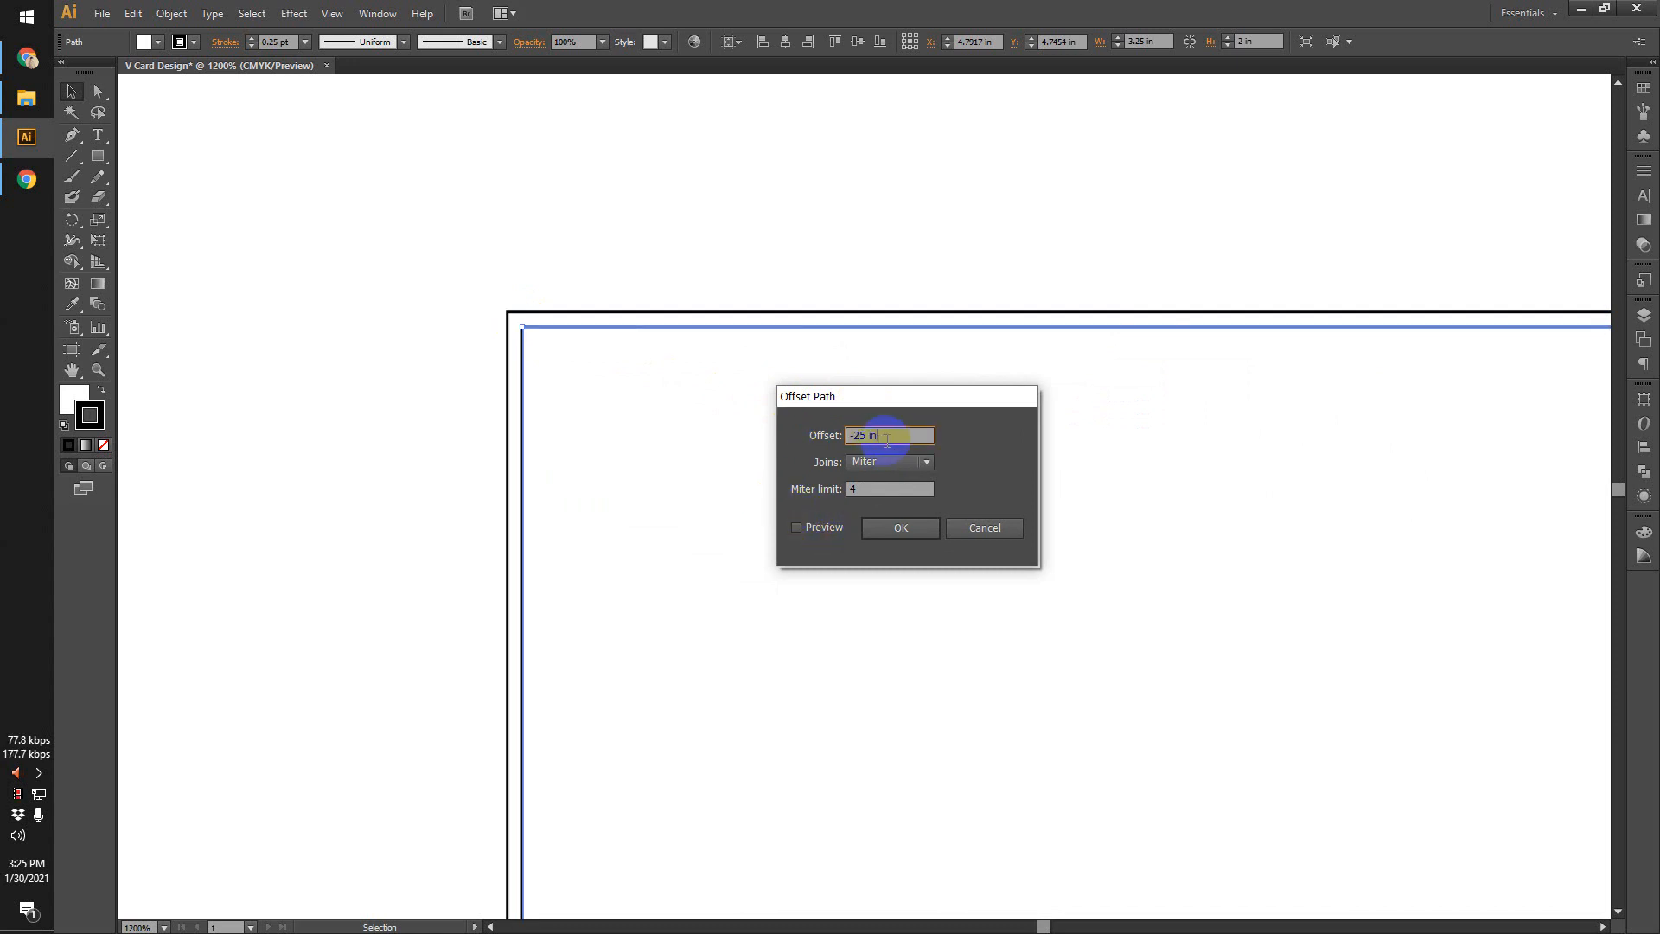
text(-2)
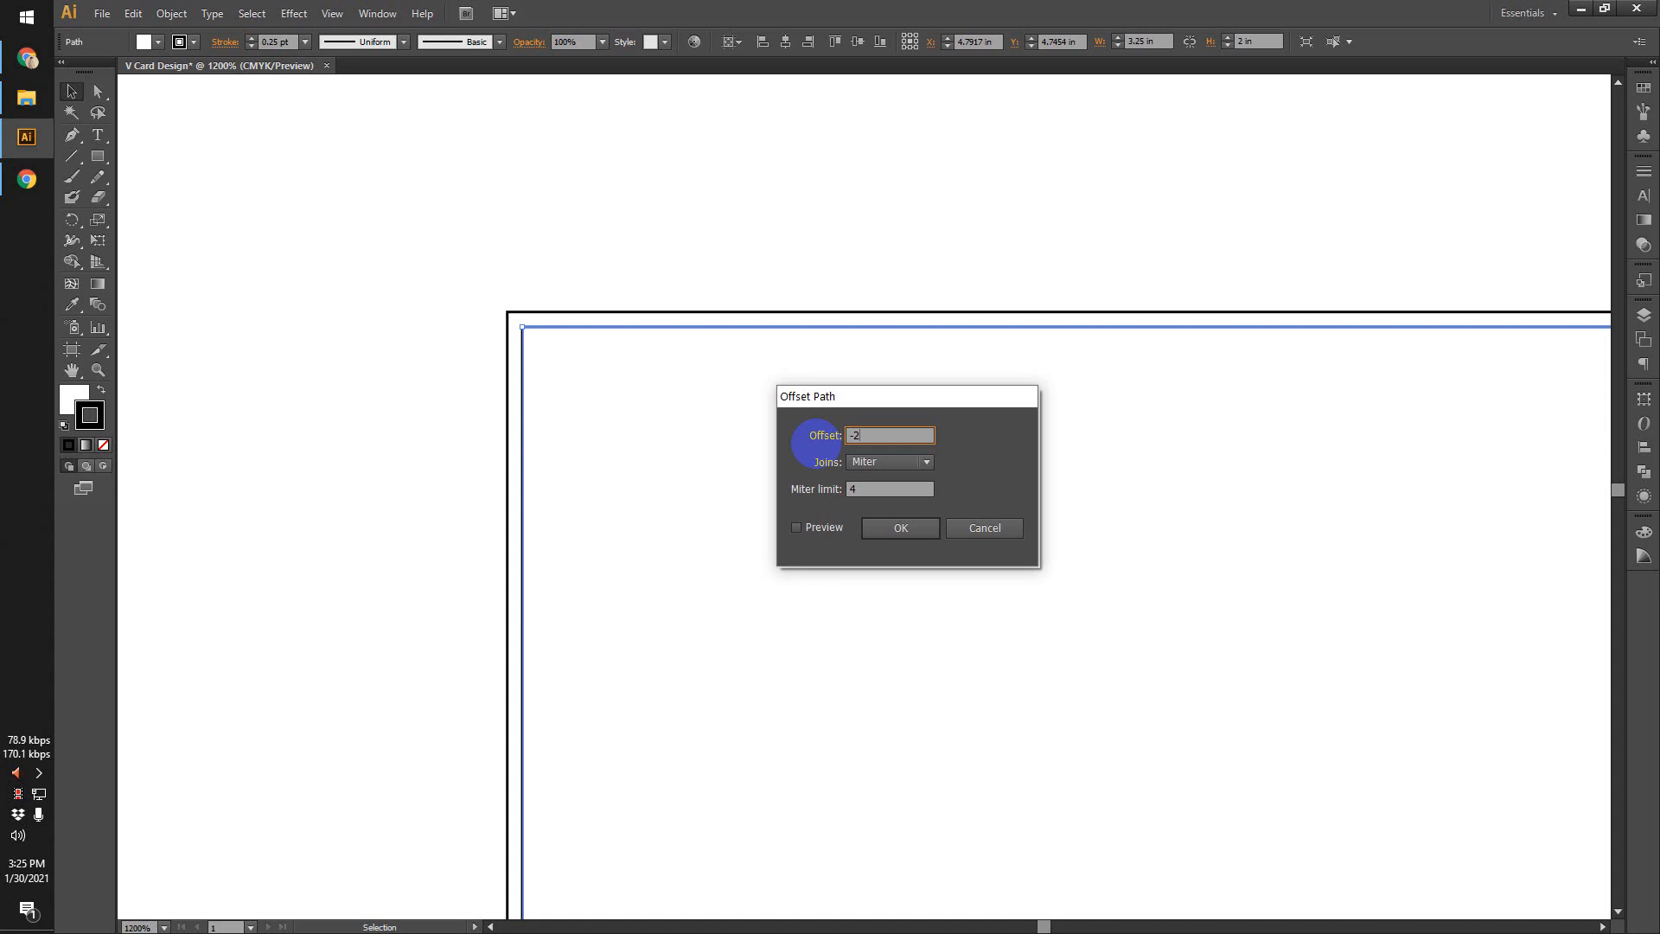
click(820, 530)
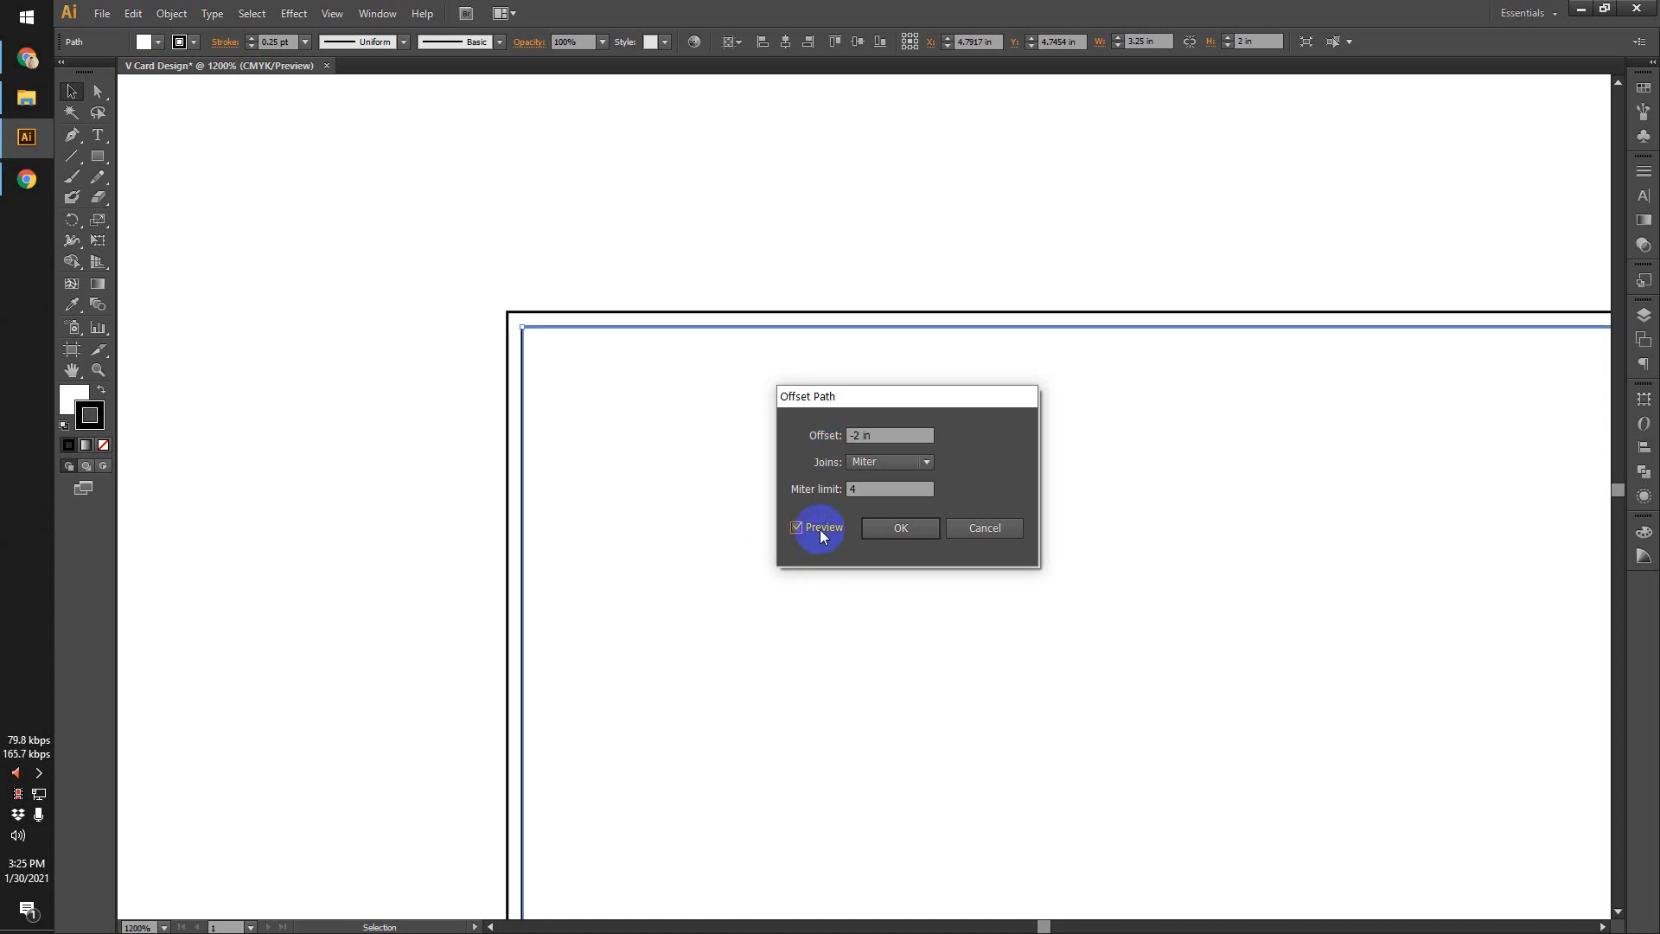
Set the offset to -0.2 in with miter joins and apply it to the card rectangle.
click(859, 490)
drag(881, 436, 729, 430)
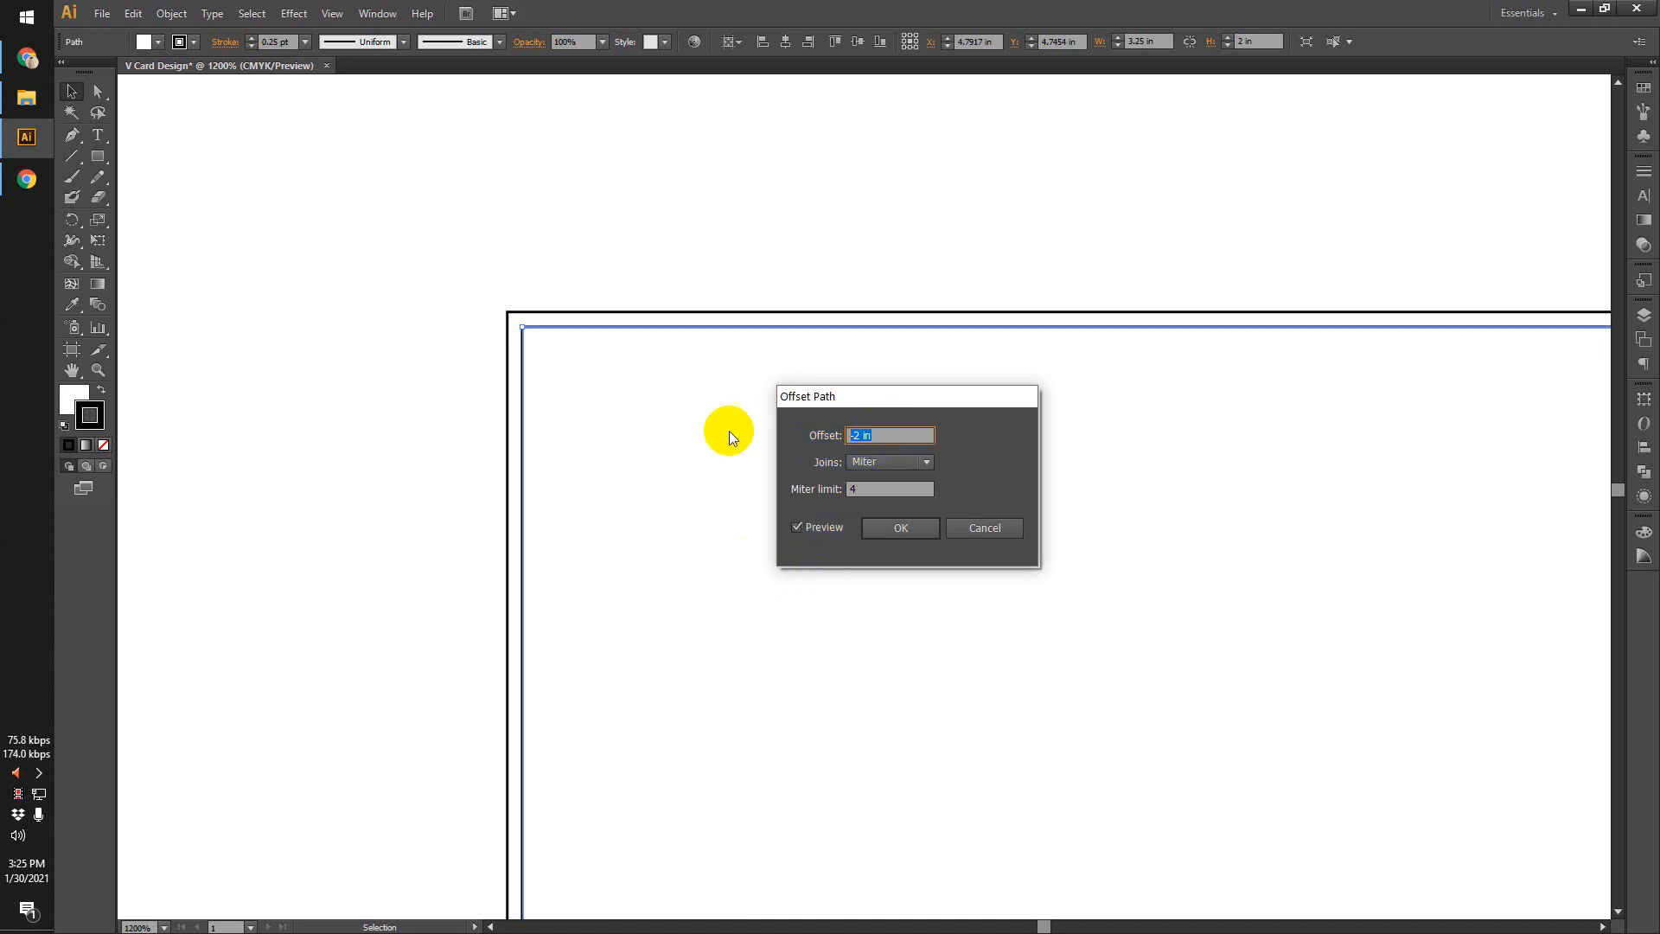
text(-0.2)
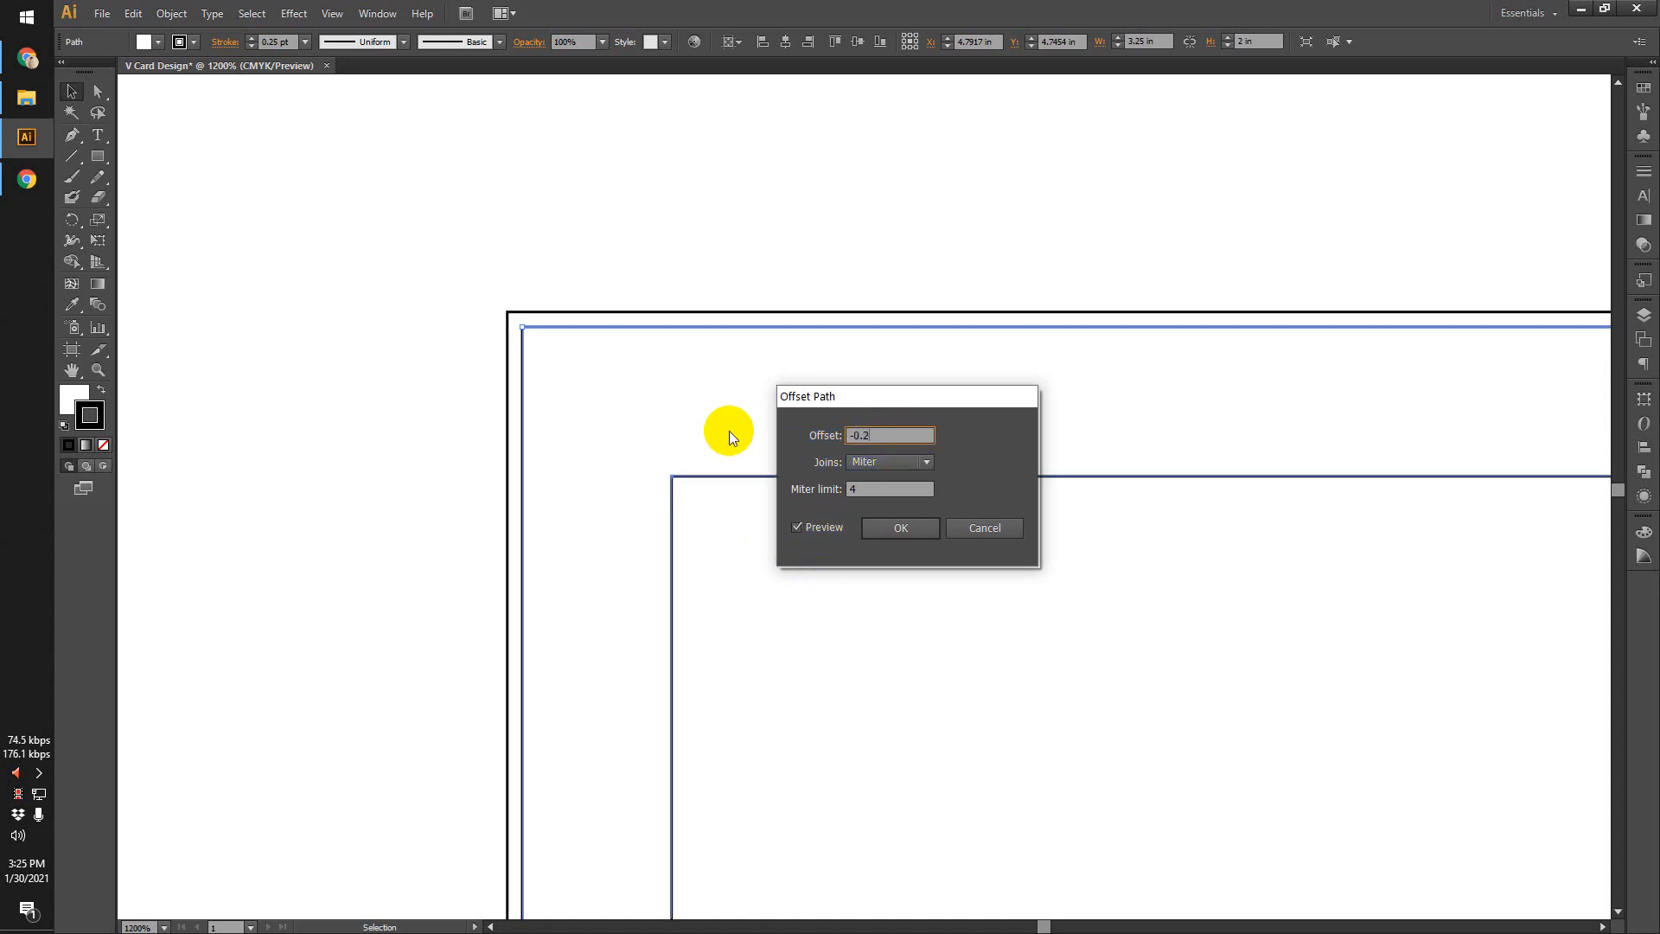
drag(879, 400, 1225, 350)
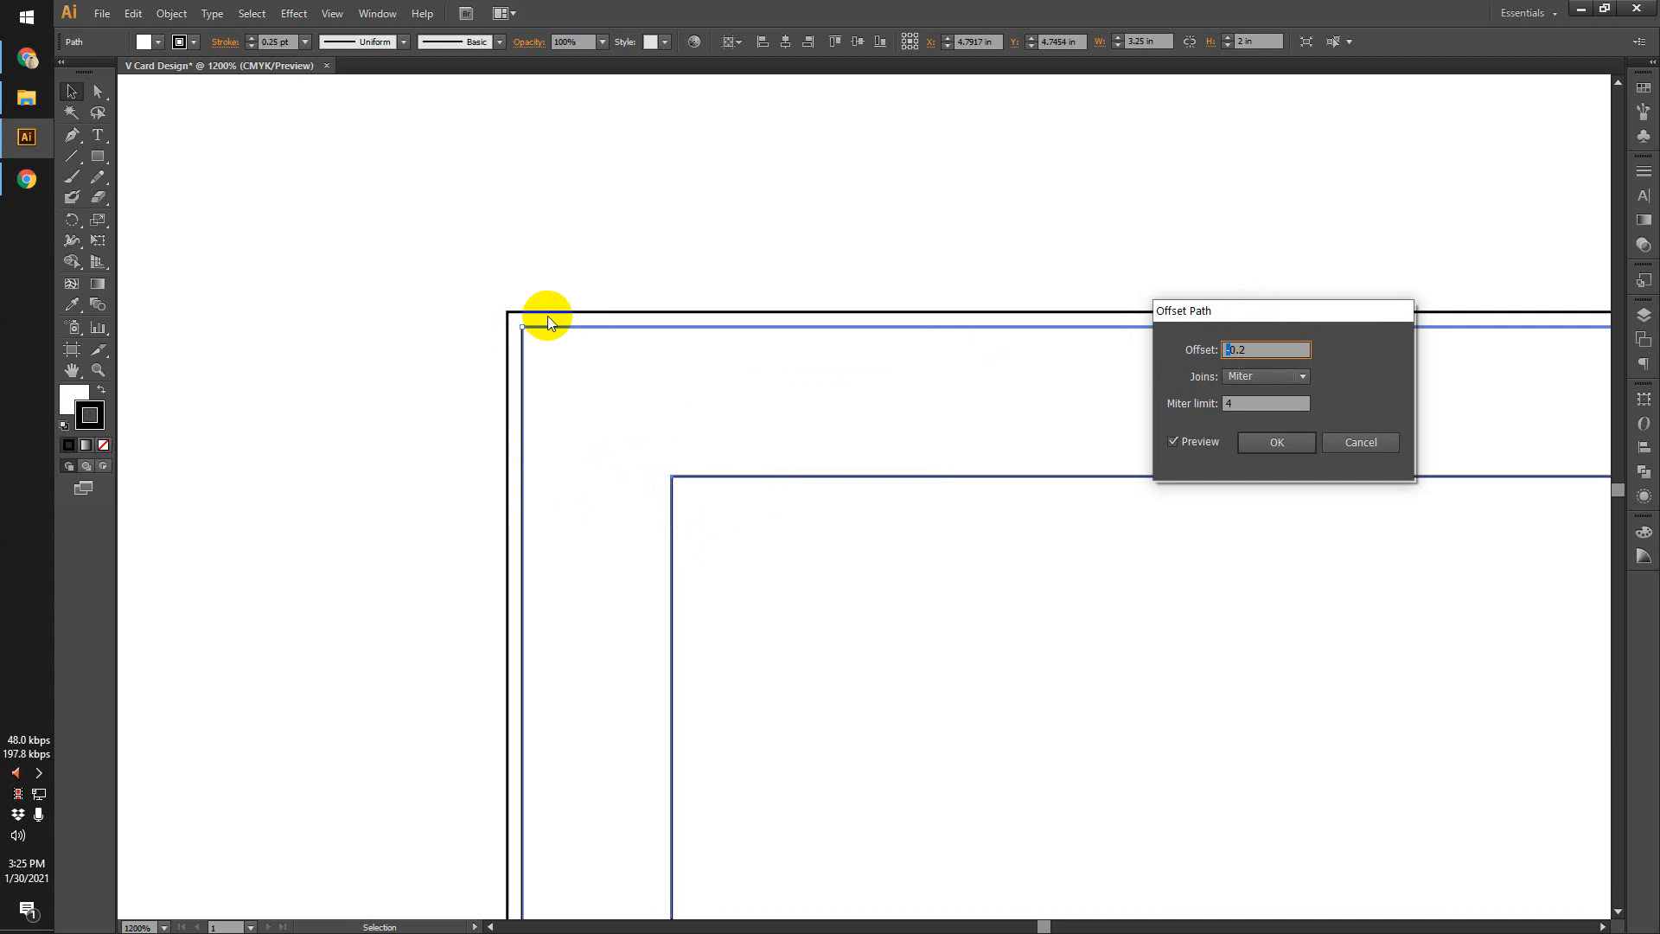
drag(1258, 309, 1208, 345)
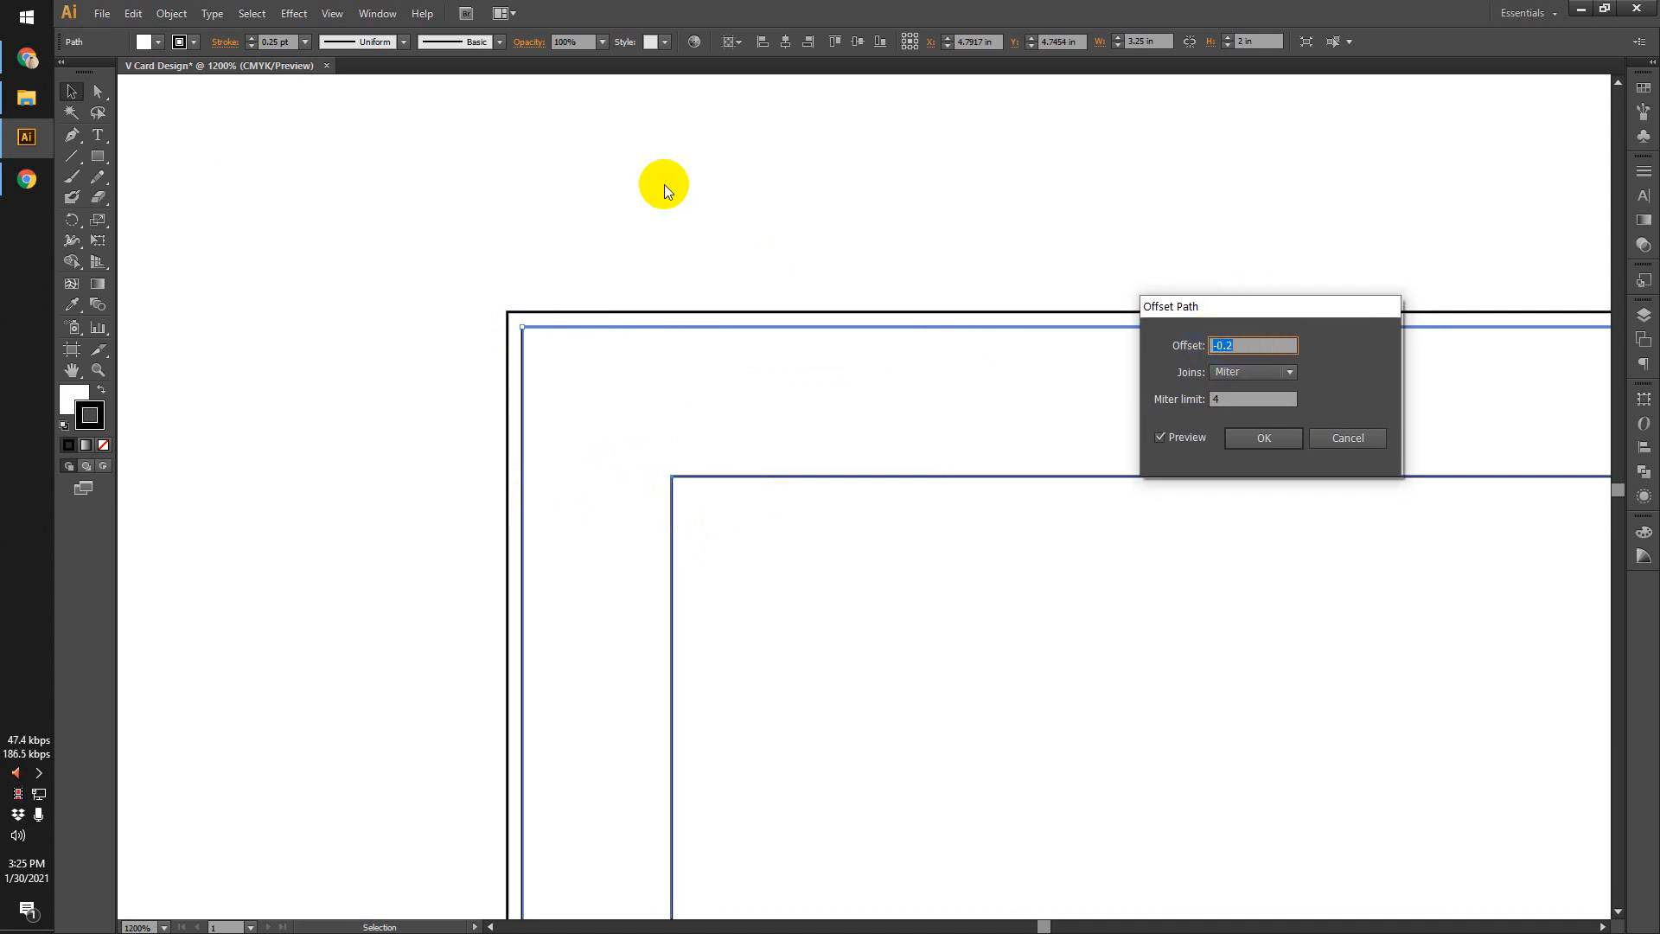
drag(1279, 310, 1242, 270)
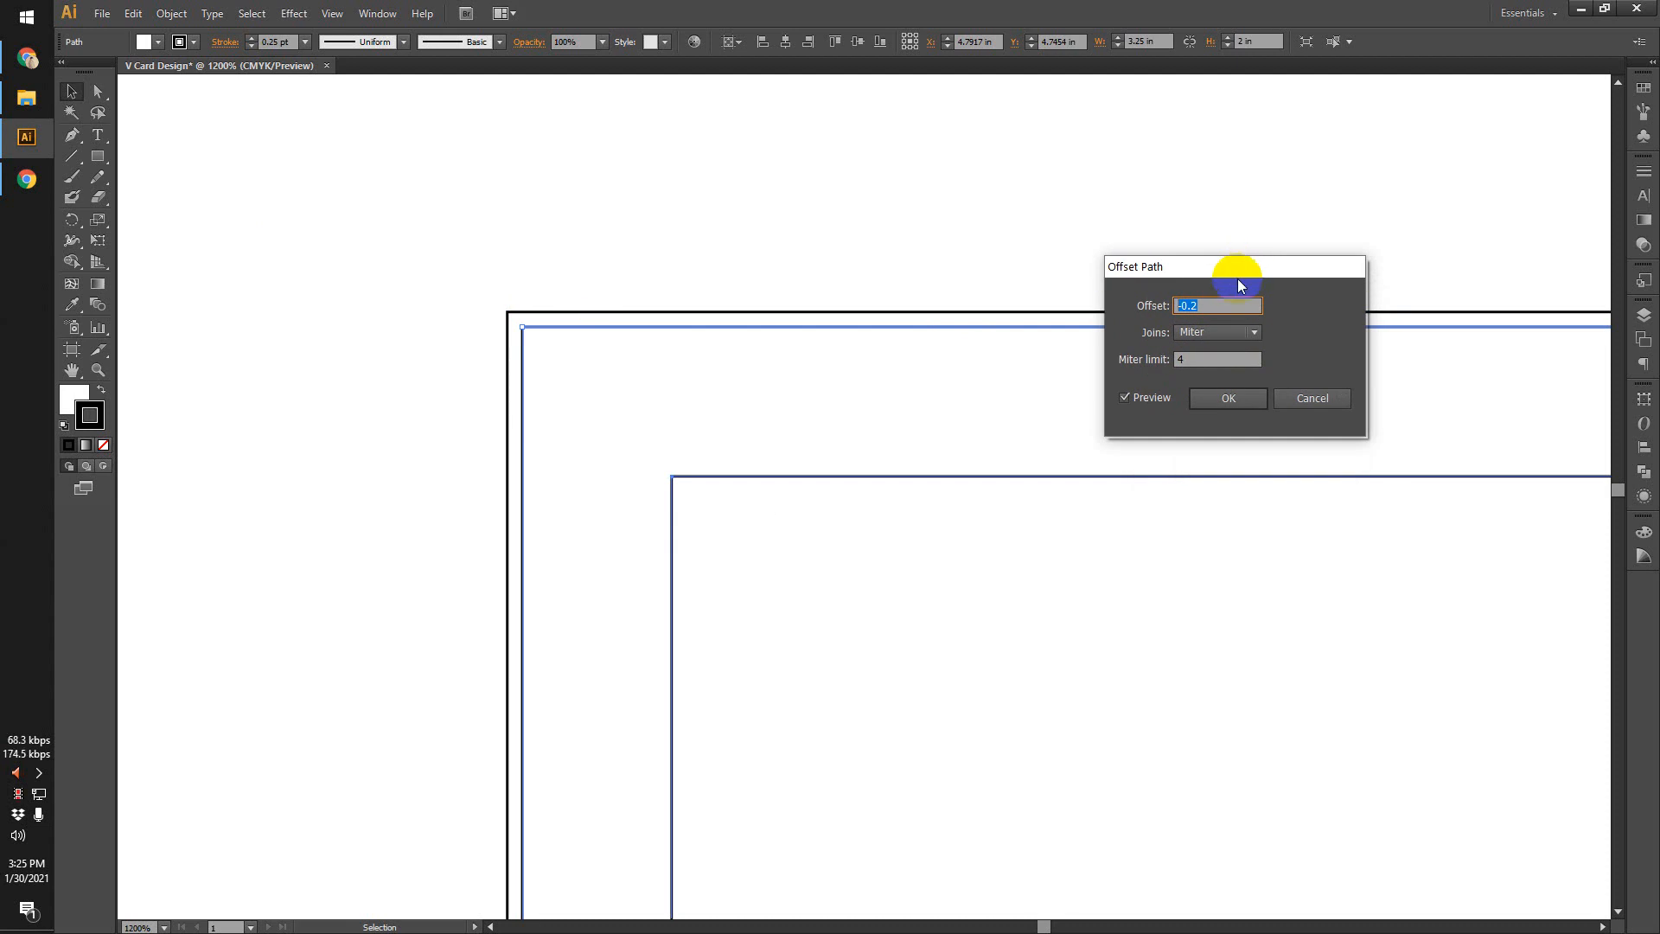
drag(1246, 270, 1243, 268)
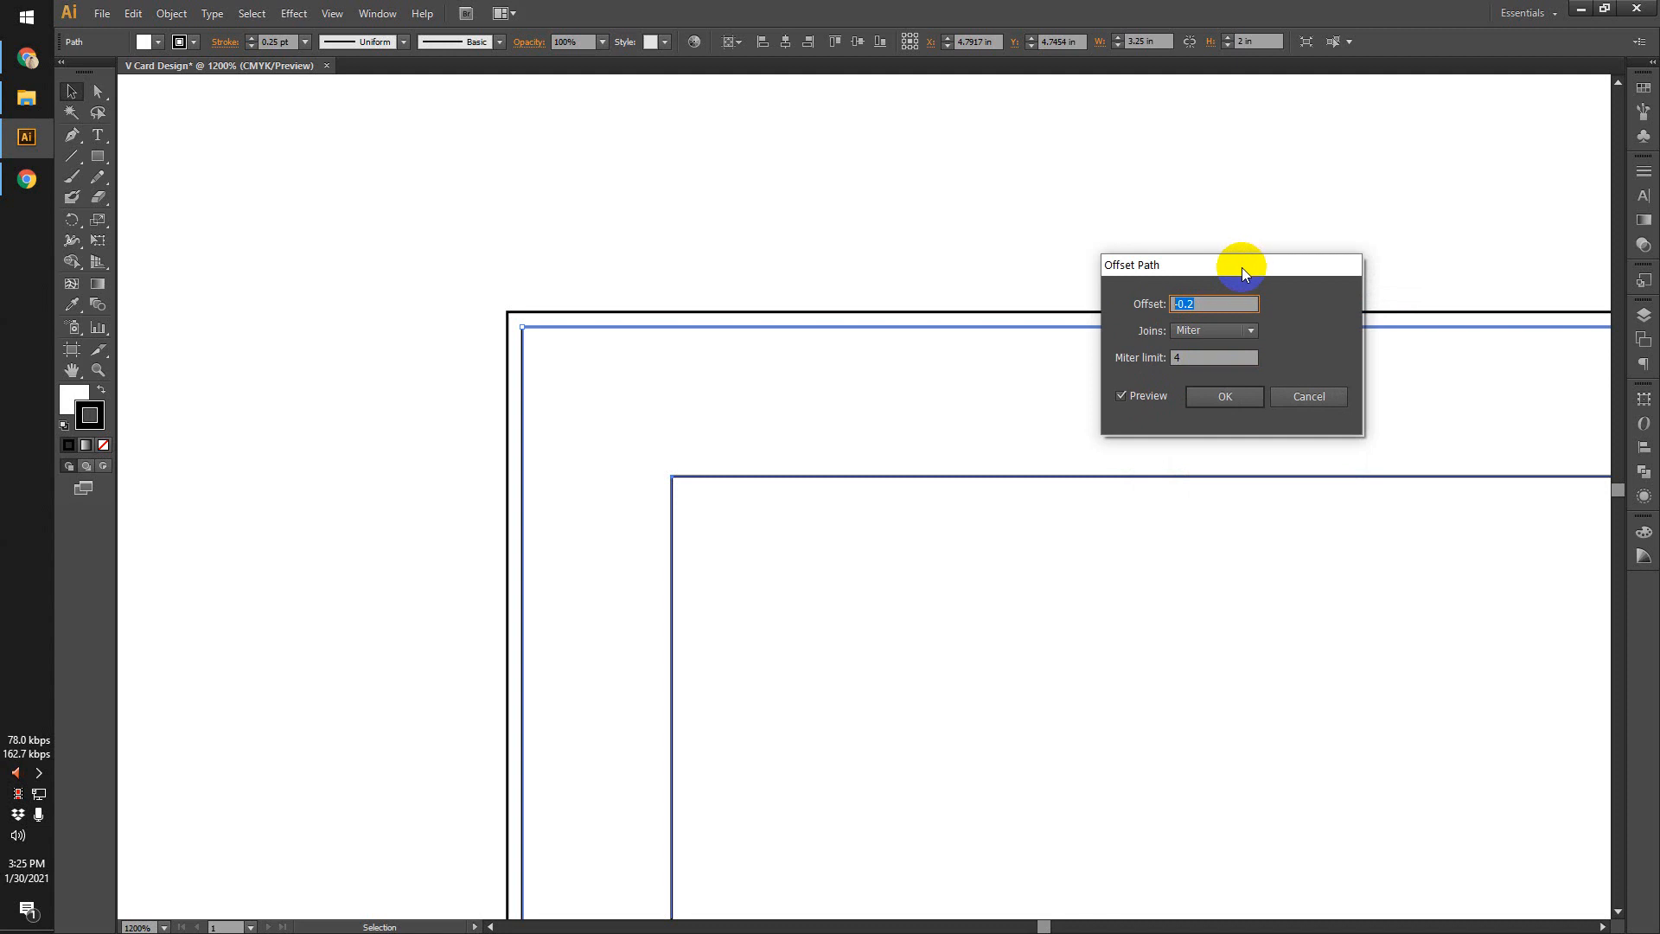
click(1197, 304)
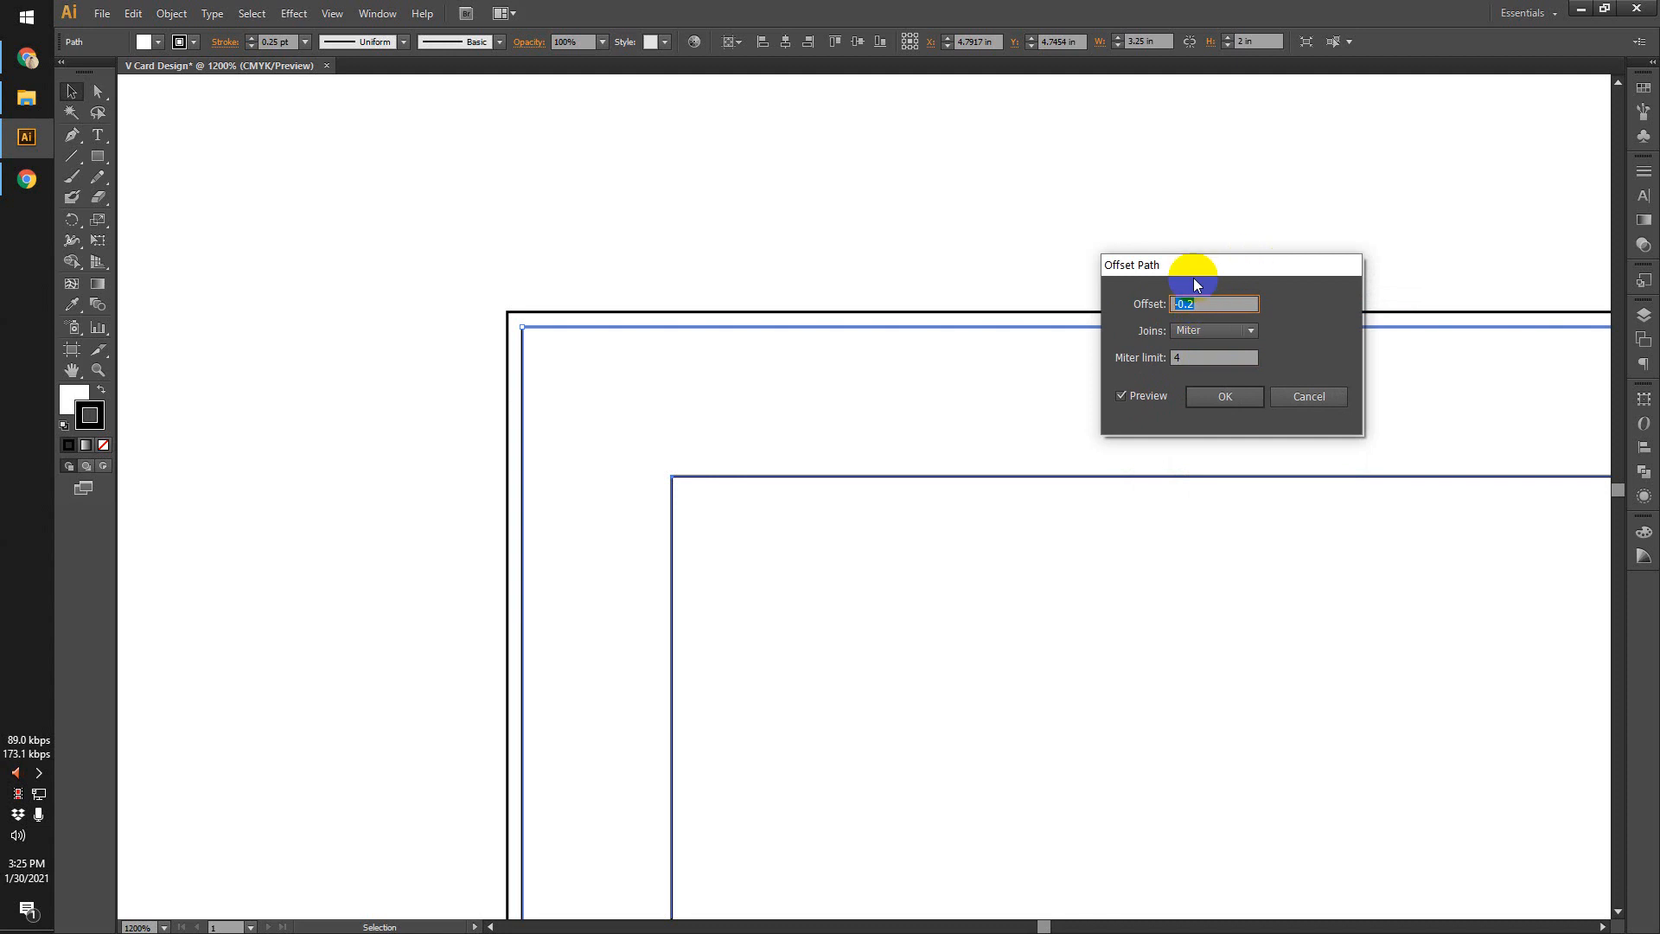
drag(1204, 264, 854, 102)
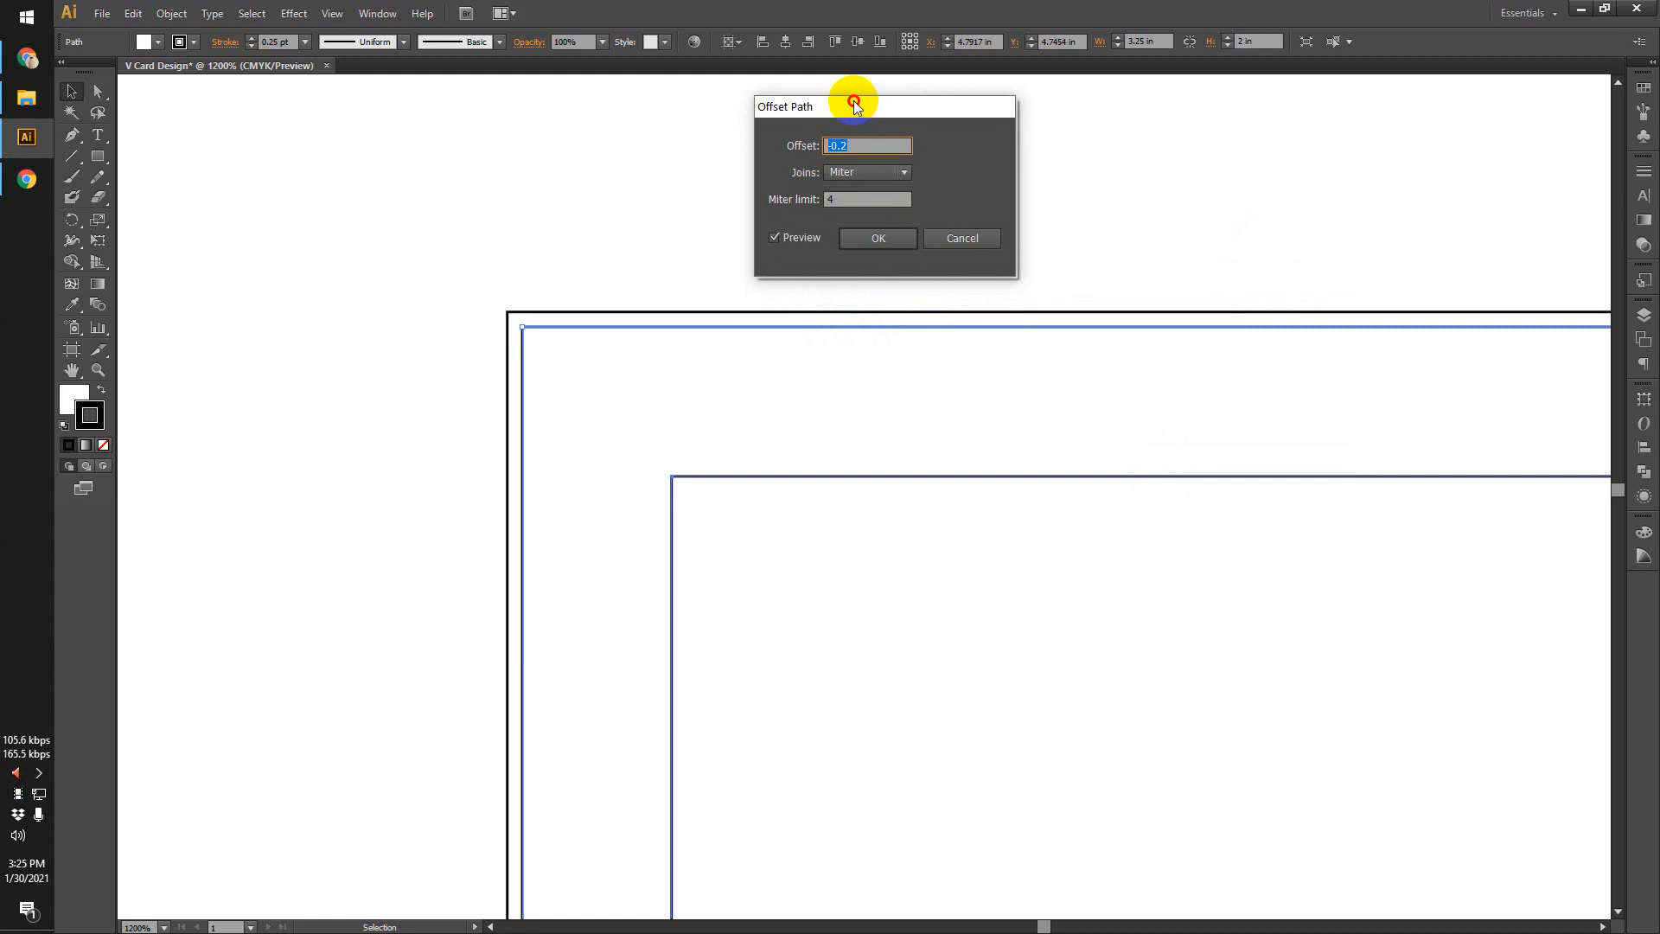
click(878, 236)
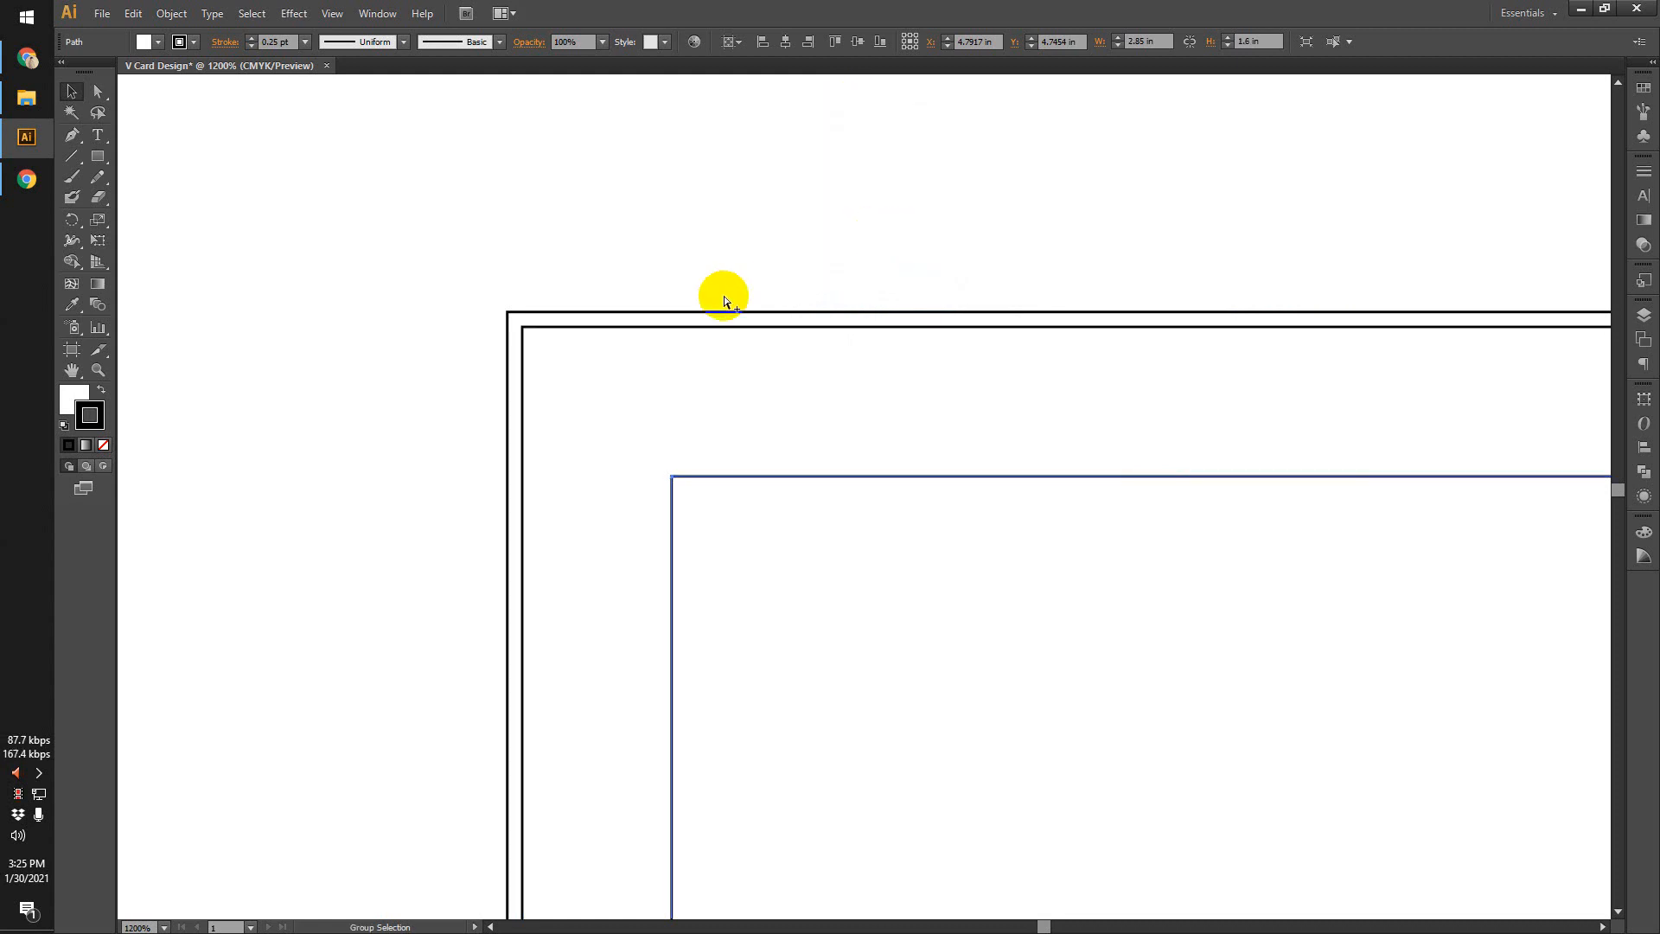
Select the outermost rectangle around the card and convert it into guides.
scroll(723, 295, down, 2)
scroll(722, 294, up, 1)
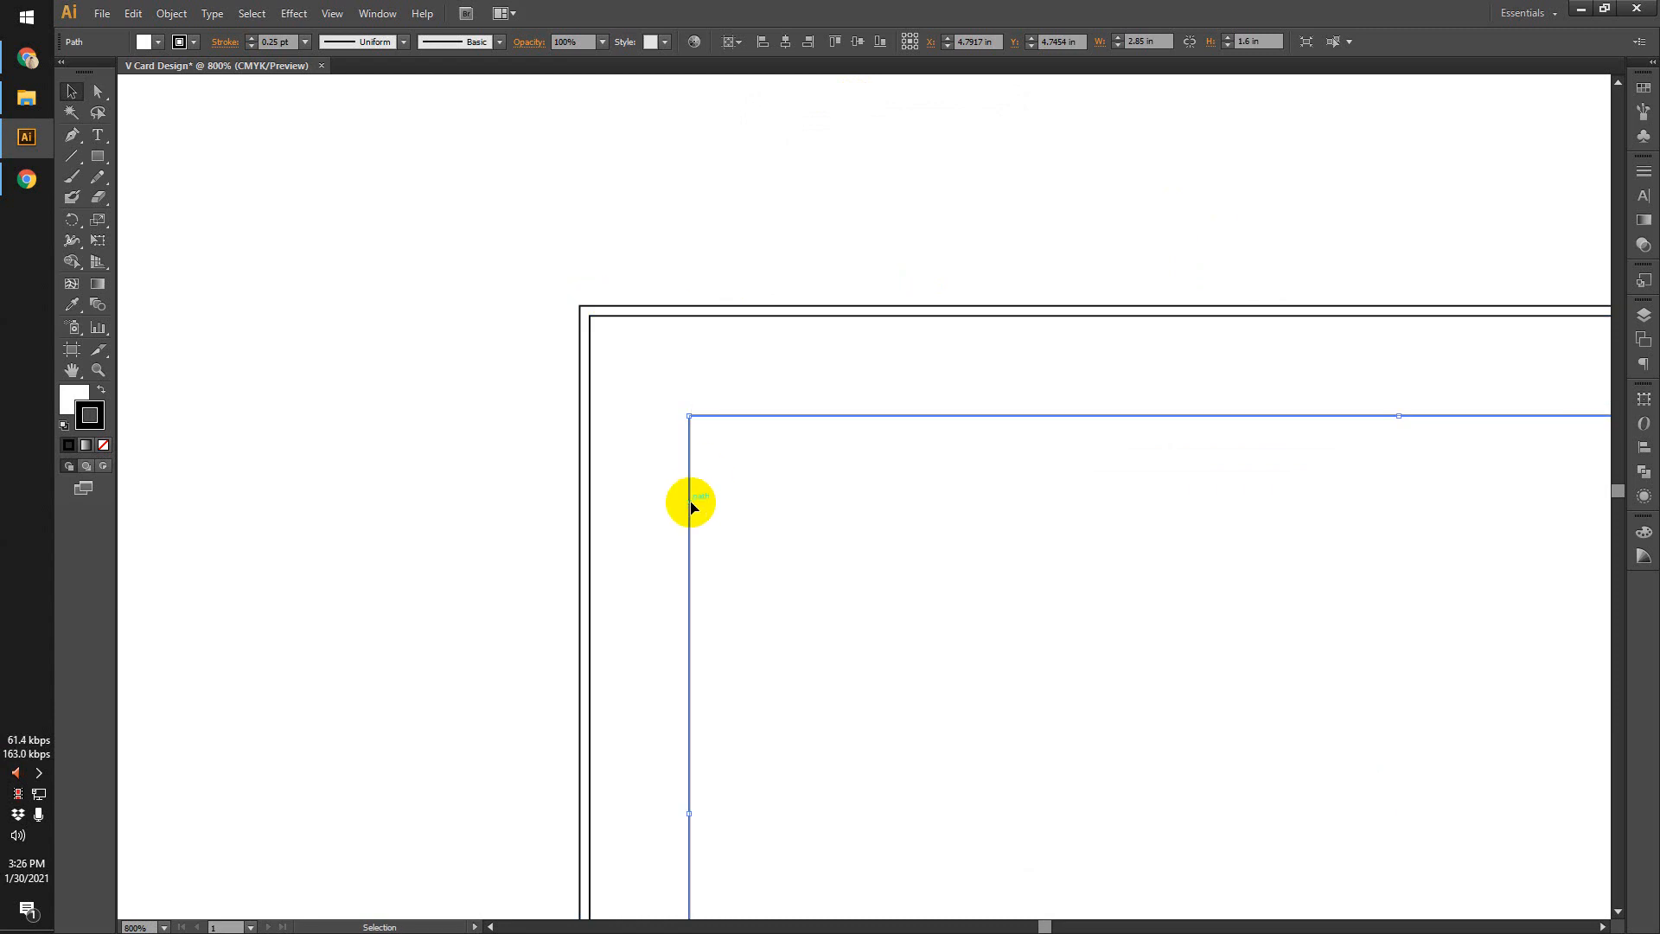
scroll(577, 324, up, 3)
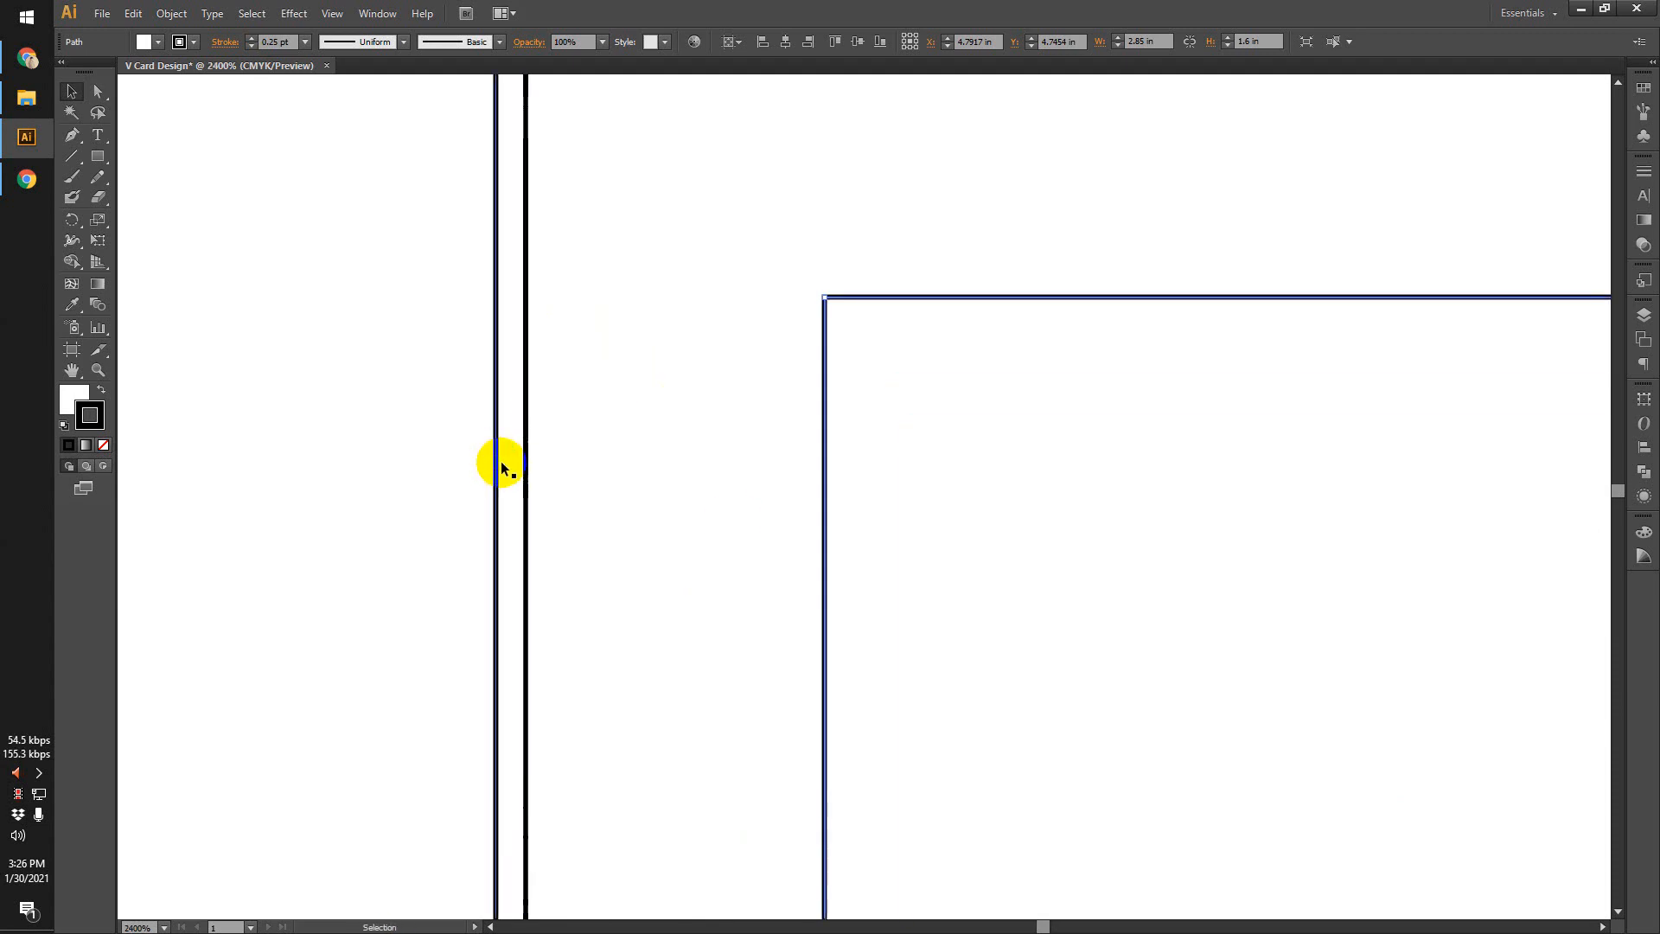
click(497, 455)
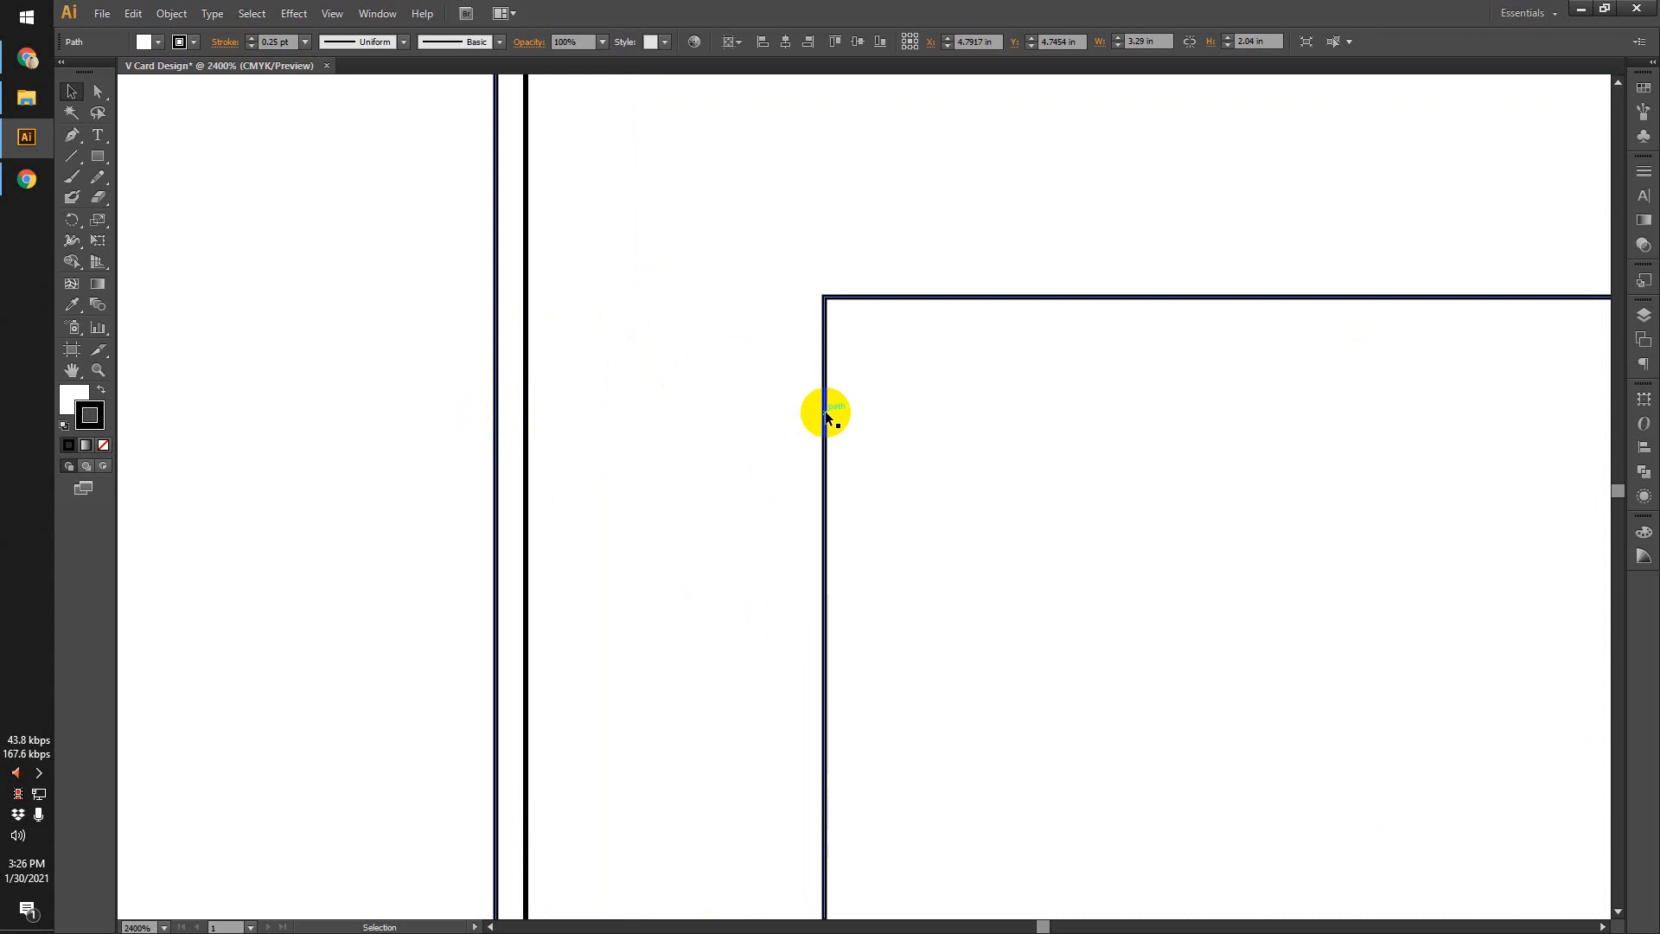
scroll(826, 415, down, 3)
scroll(804, 296, up, 1)
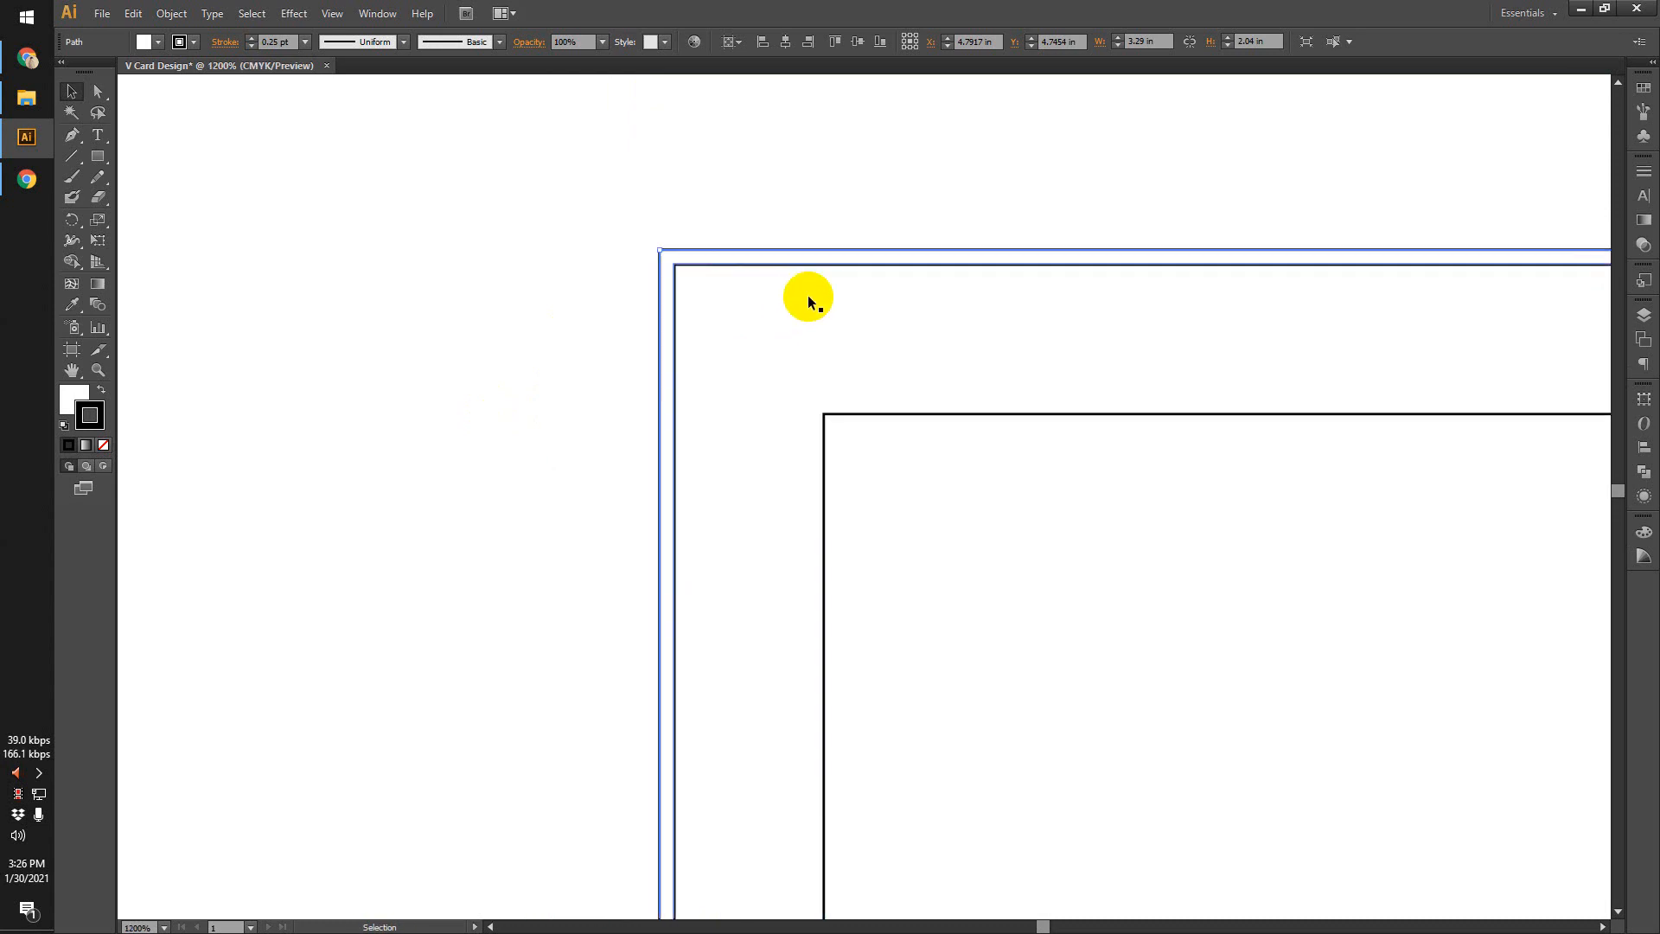
right_click(695, 251)
click(686, 246)
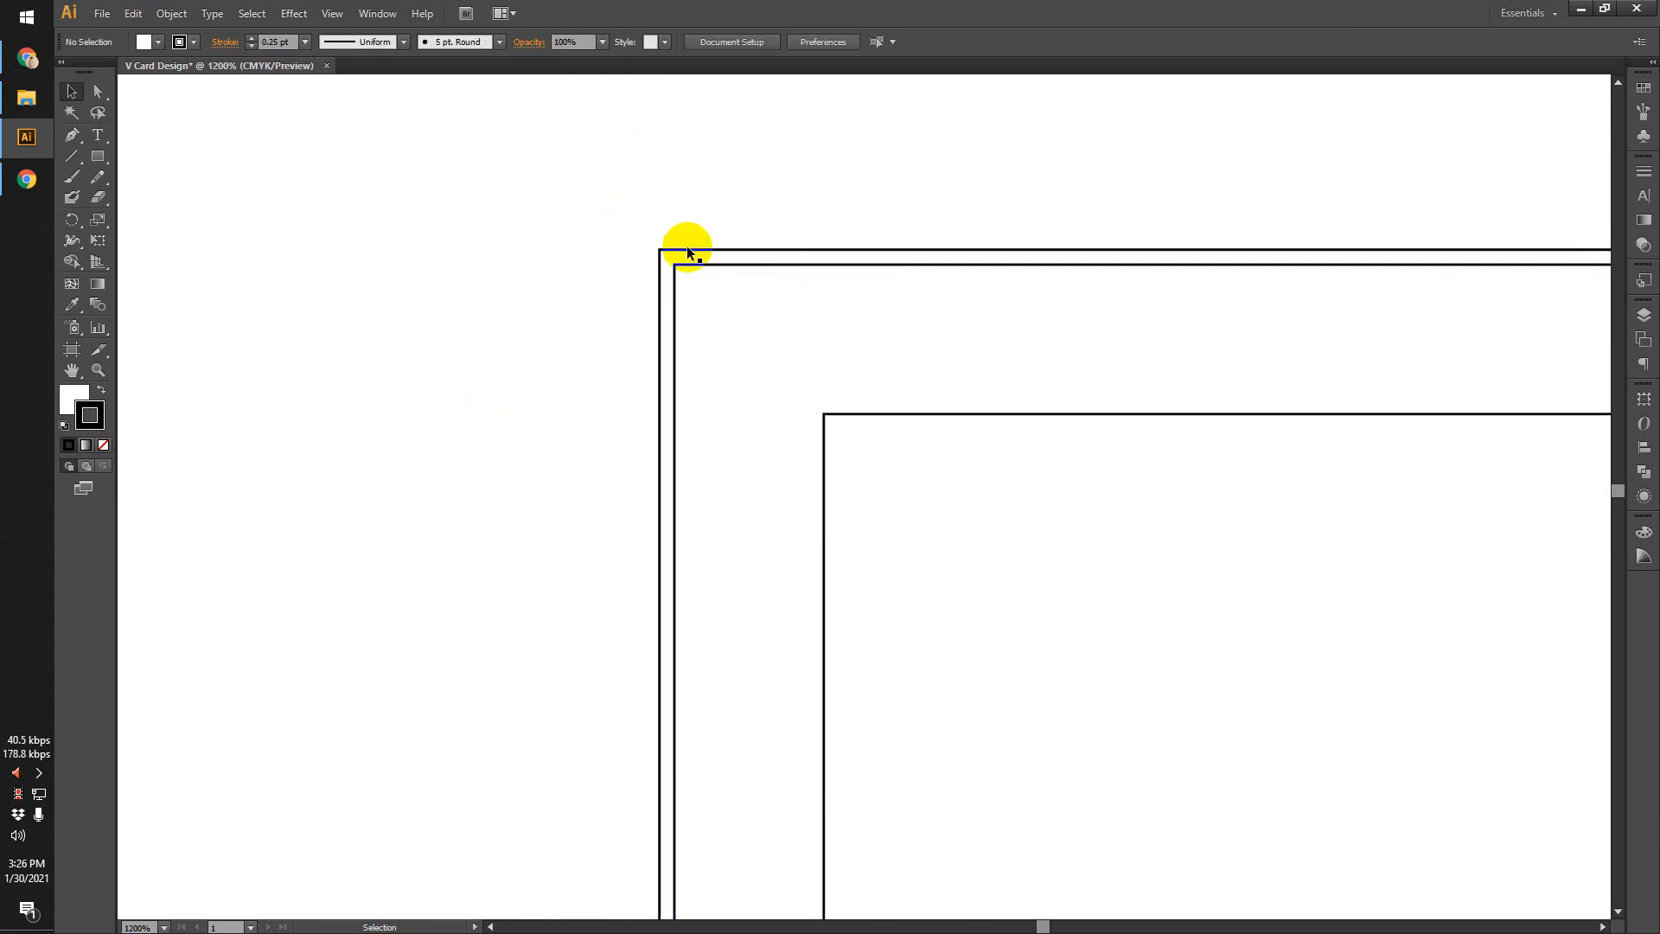
click(682, 251)
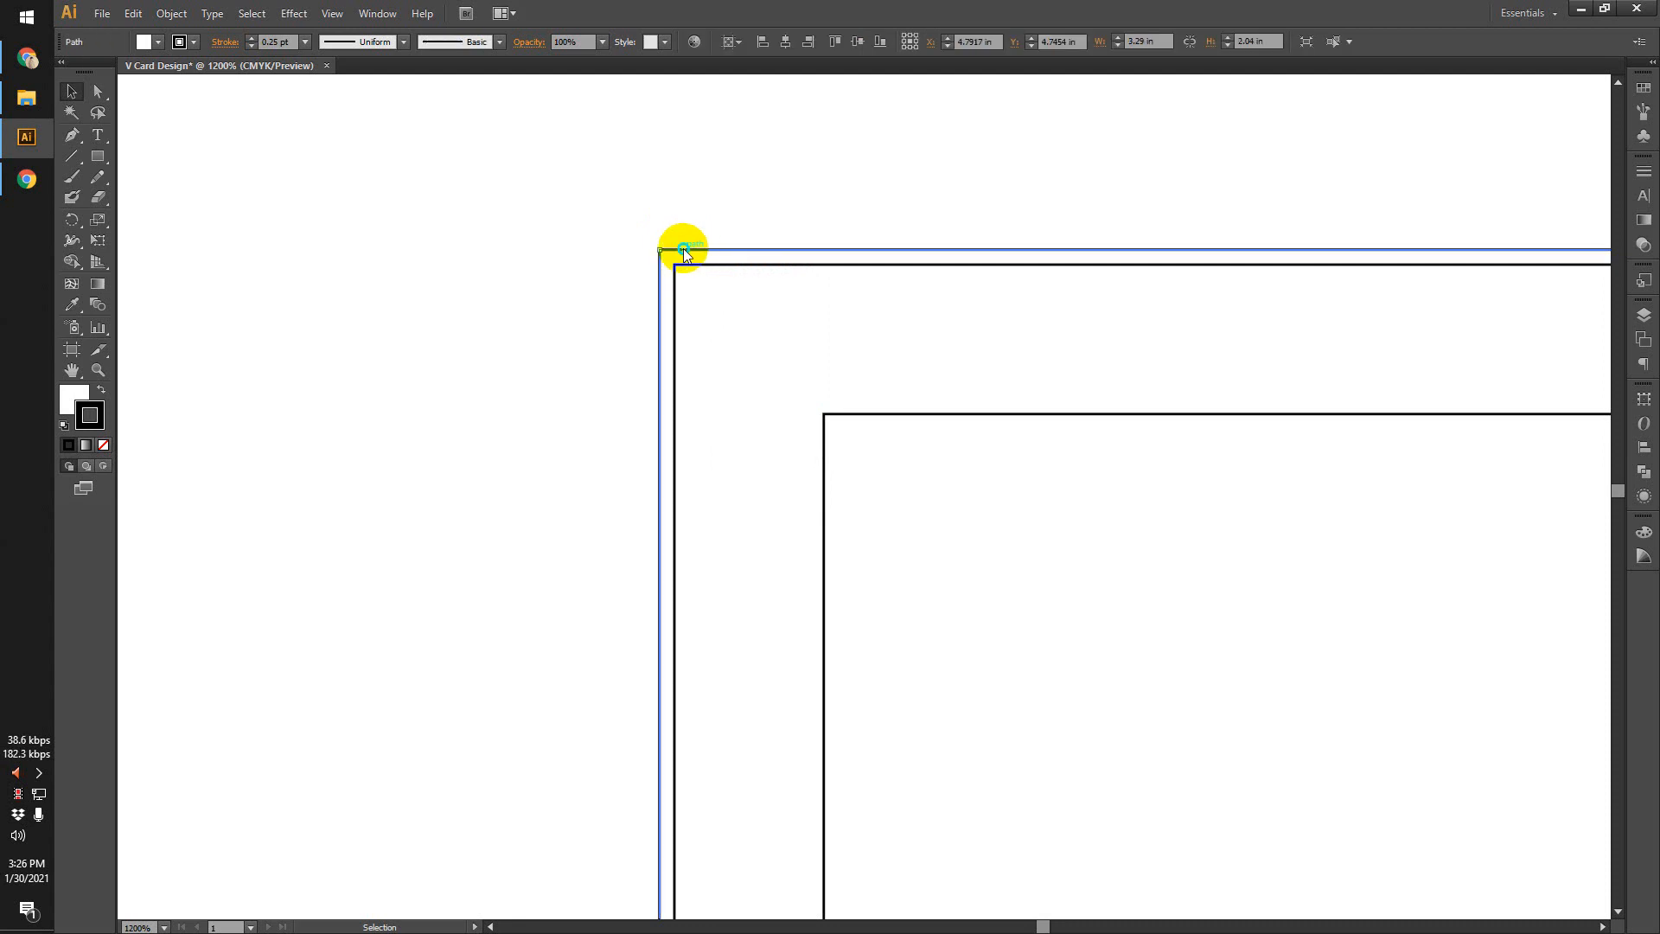
right_click(683, 248)
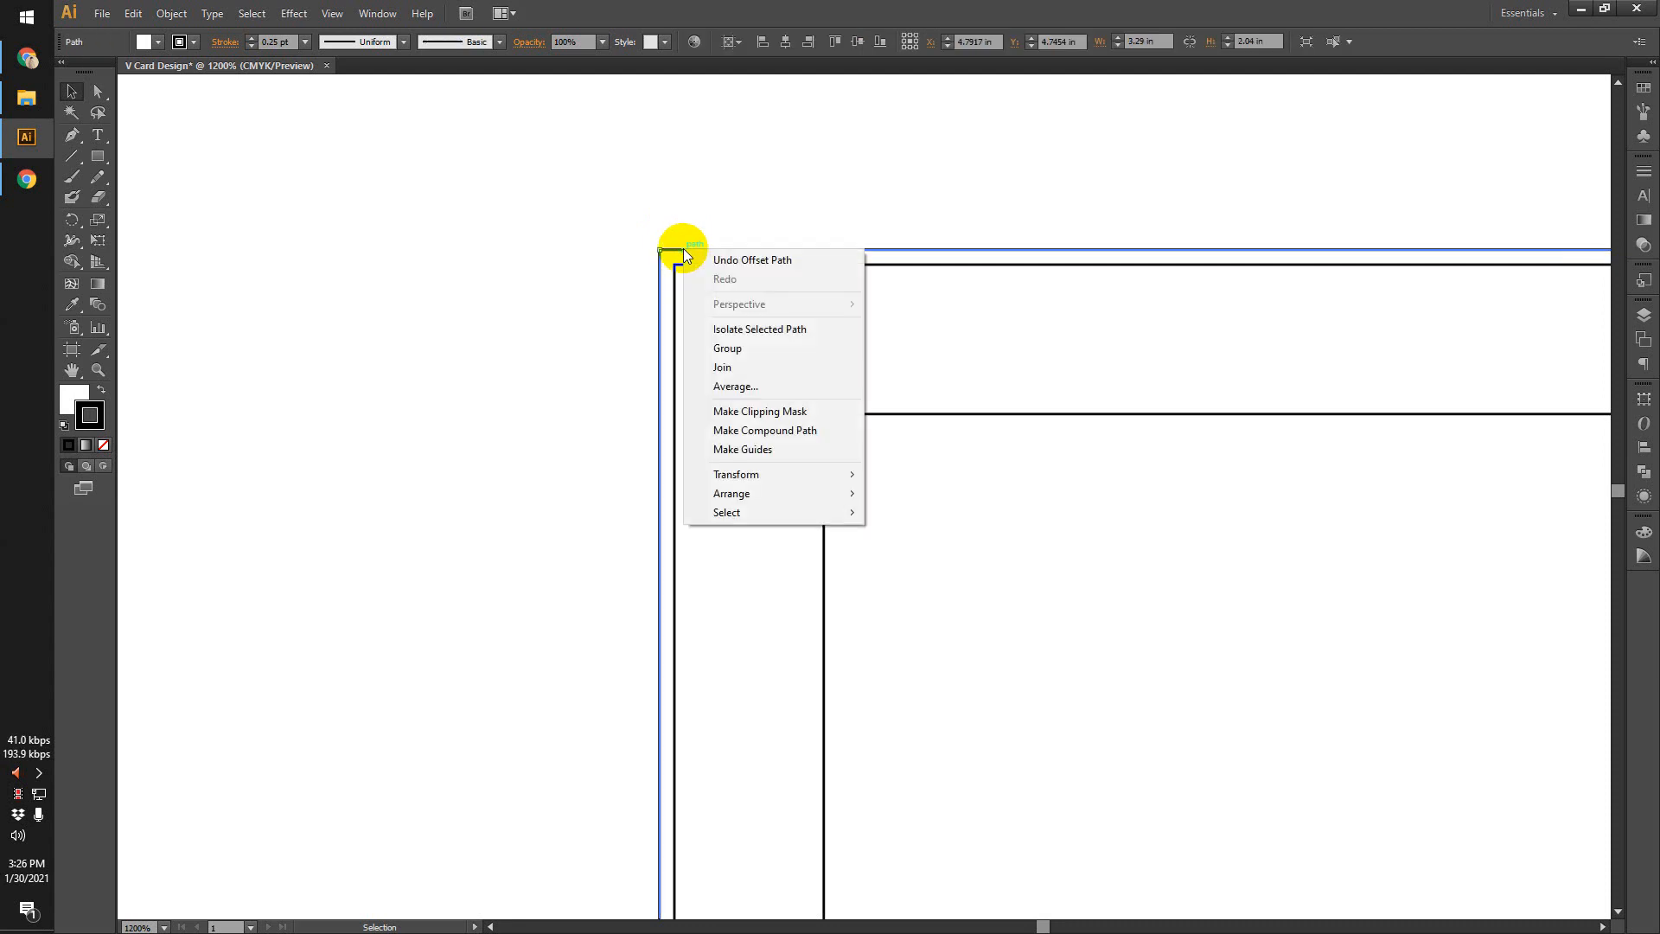
click(765, 449)
scroll(641, 236, up, 3)
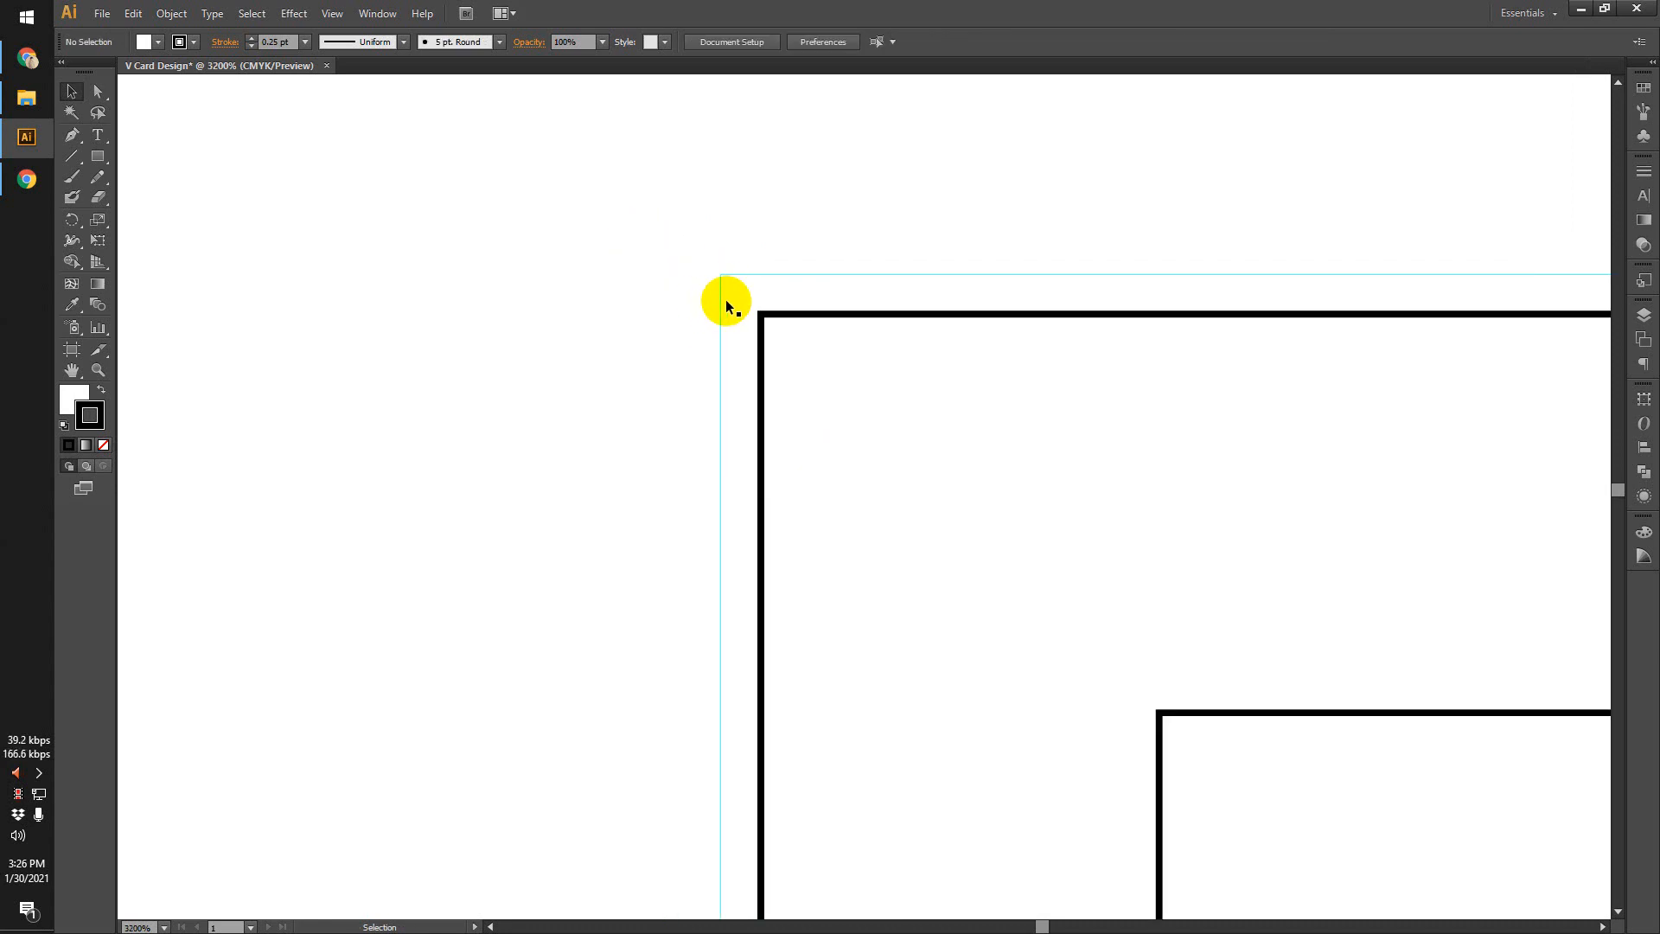
Remove the stroke and fill from the innermost rectangle and convert it into guides.
scroll(693, 334, down, 2)
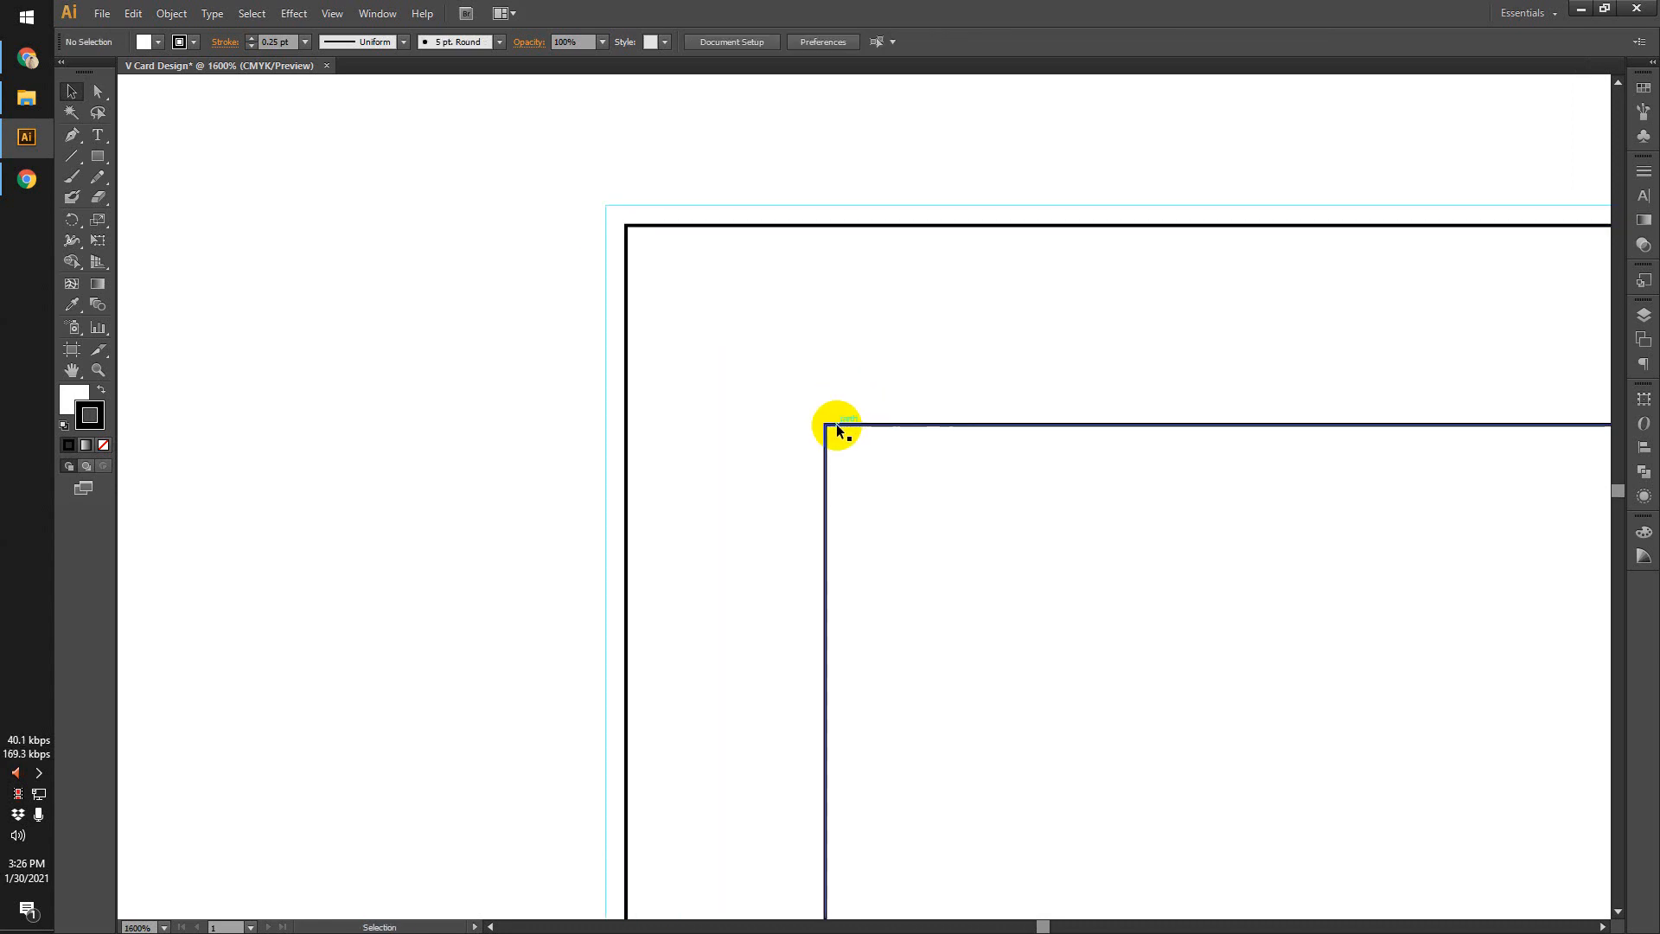
click(825, 519)
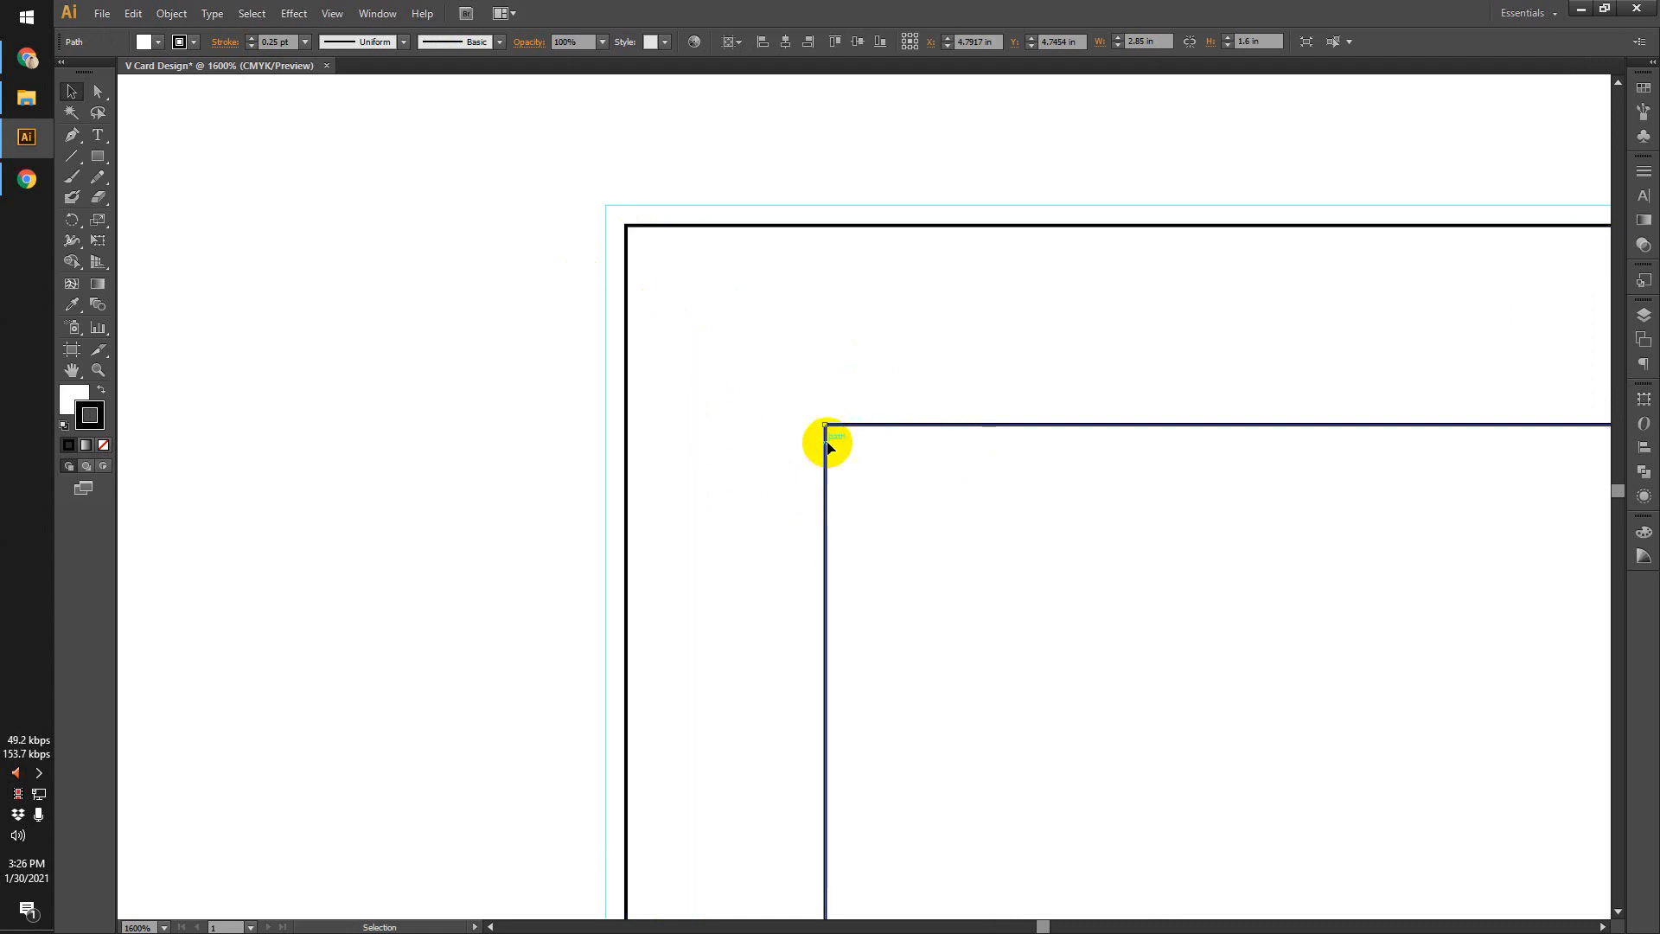
click(103, 446)
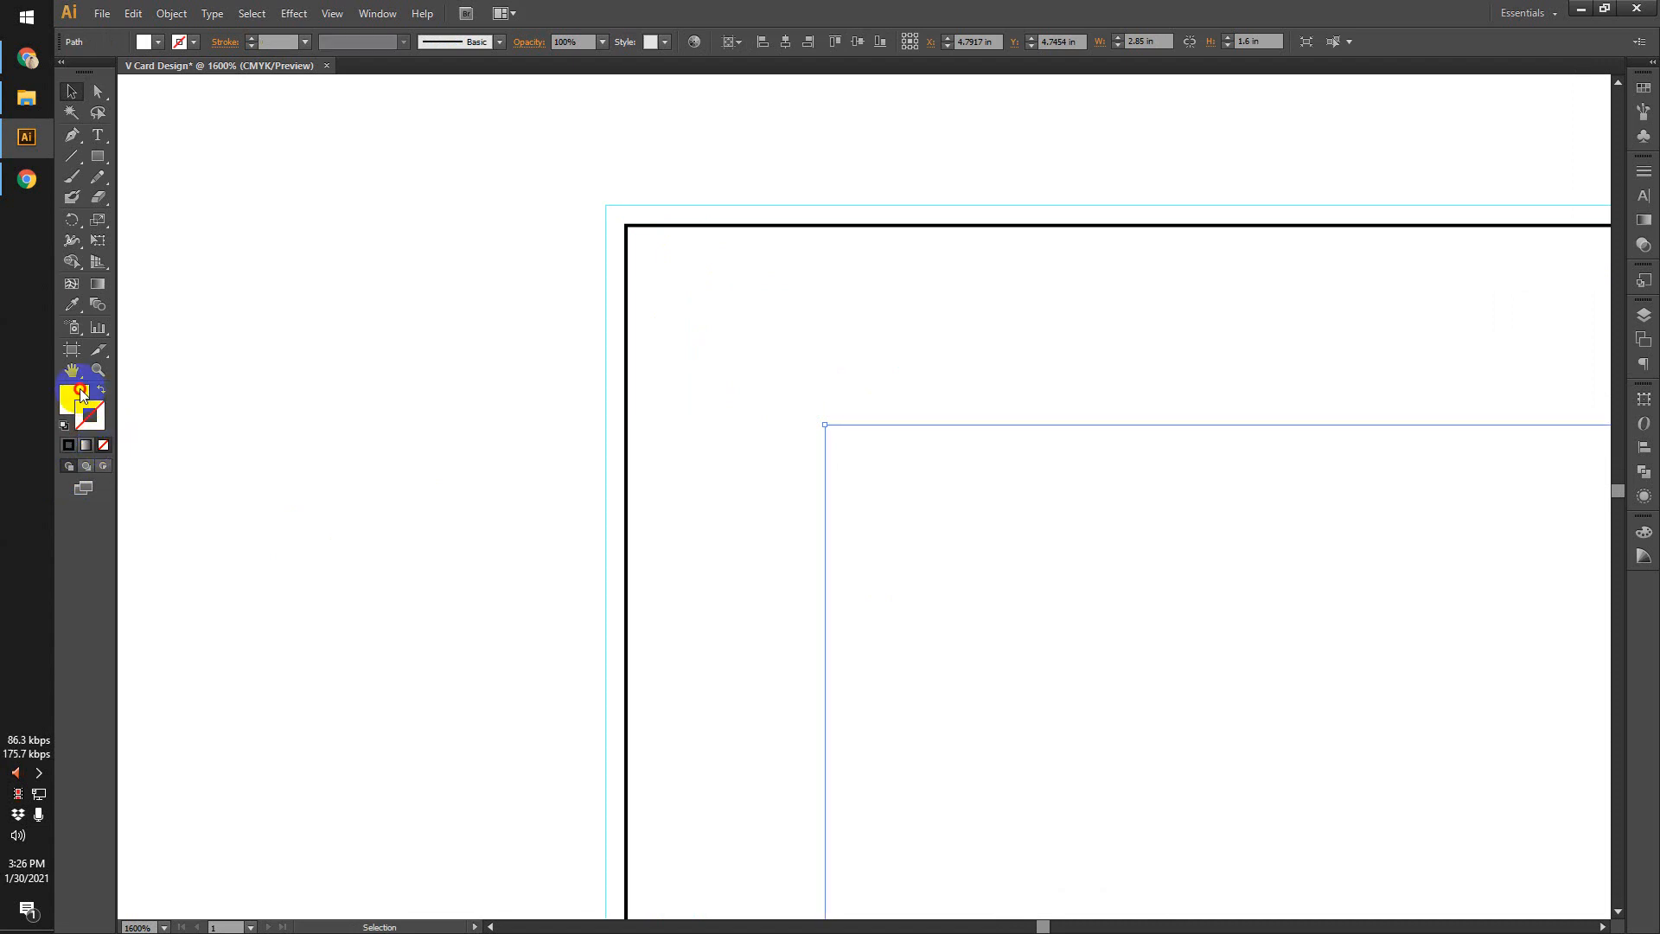
click(80, 393)
click(104, 446)
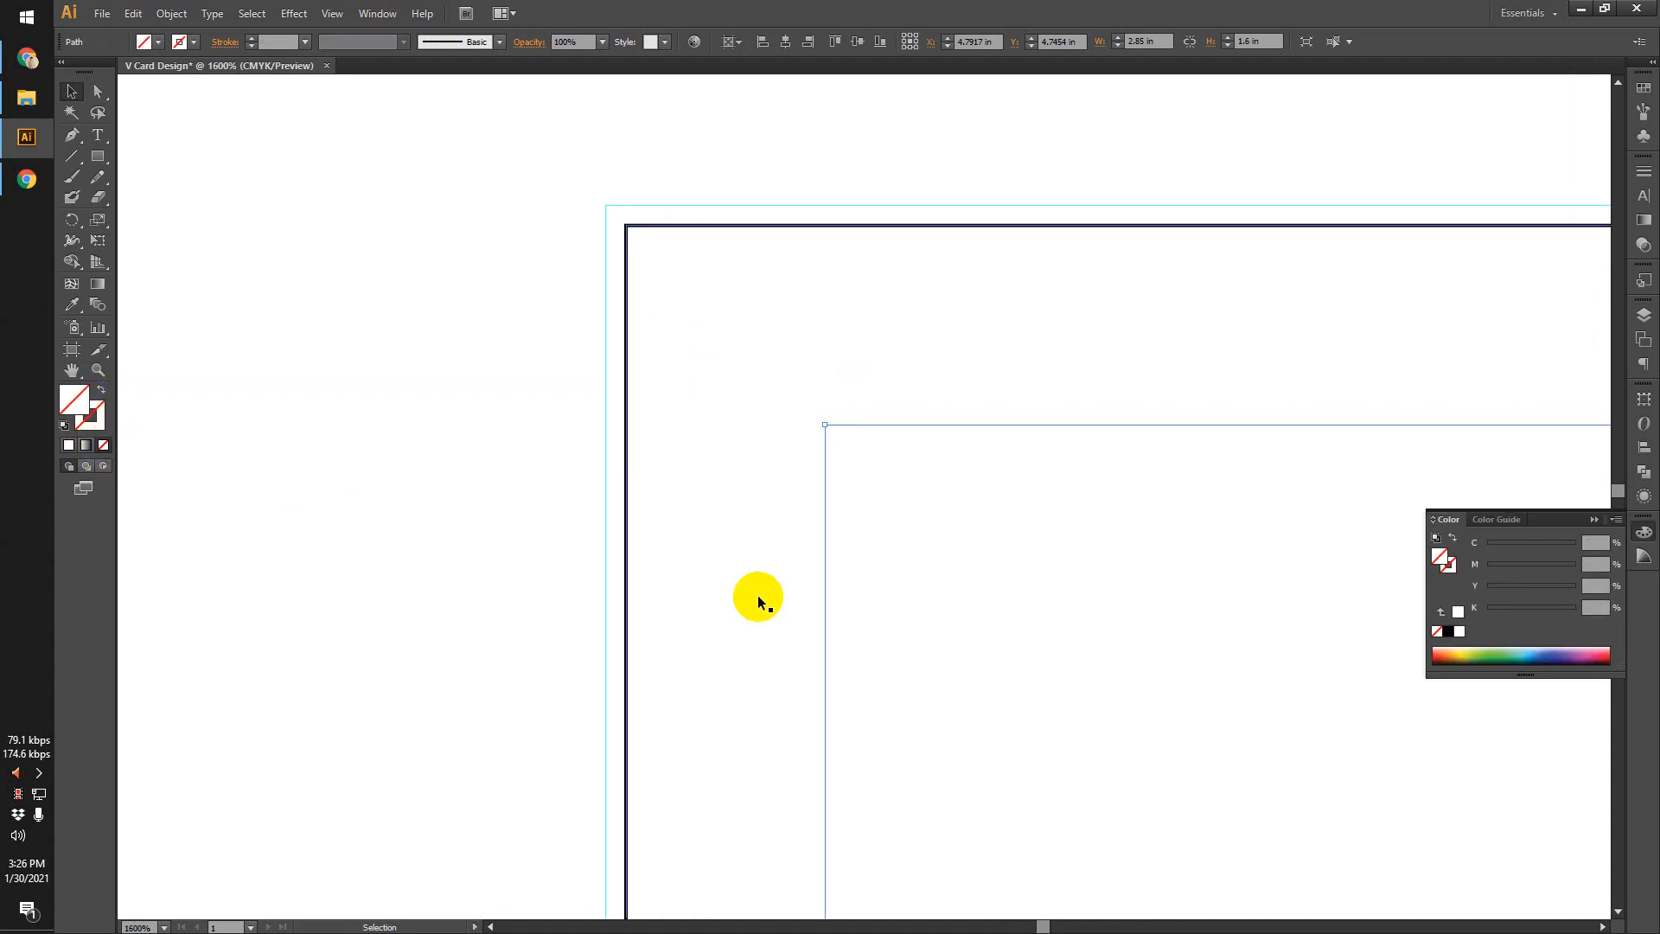
right_click(854, 427)
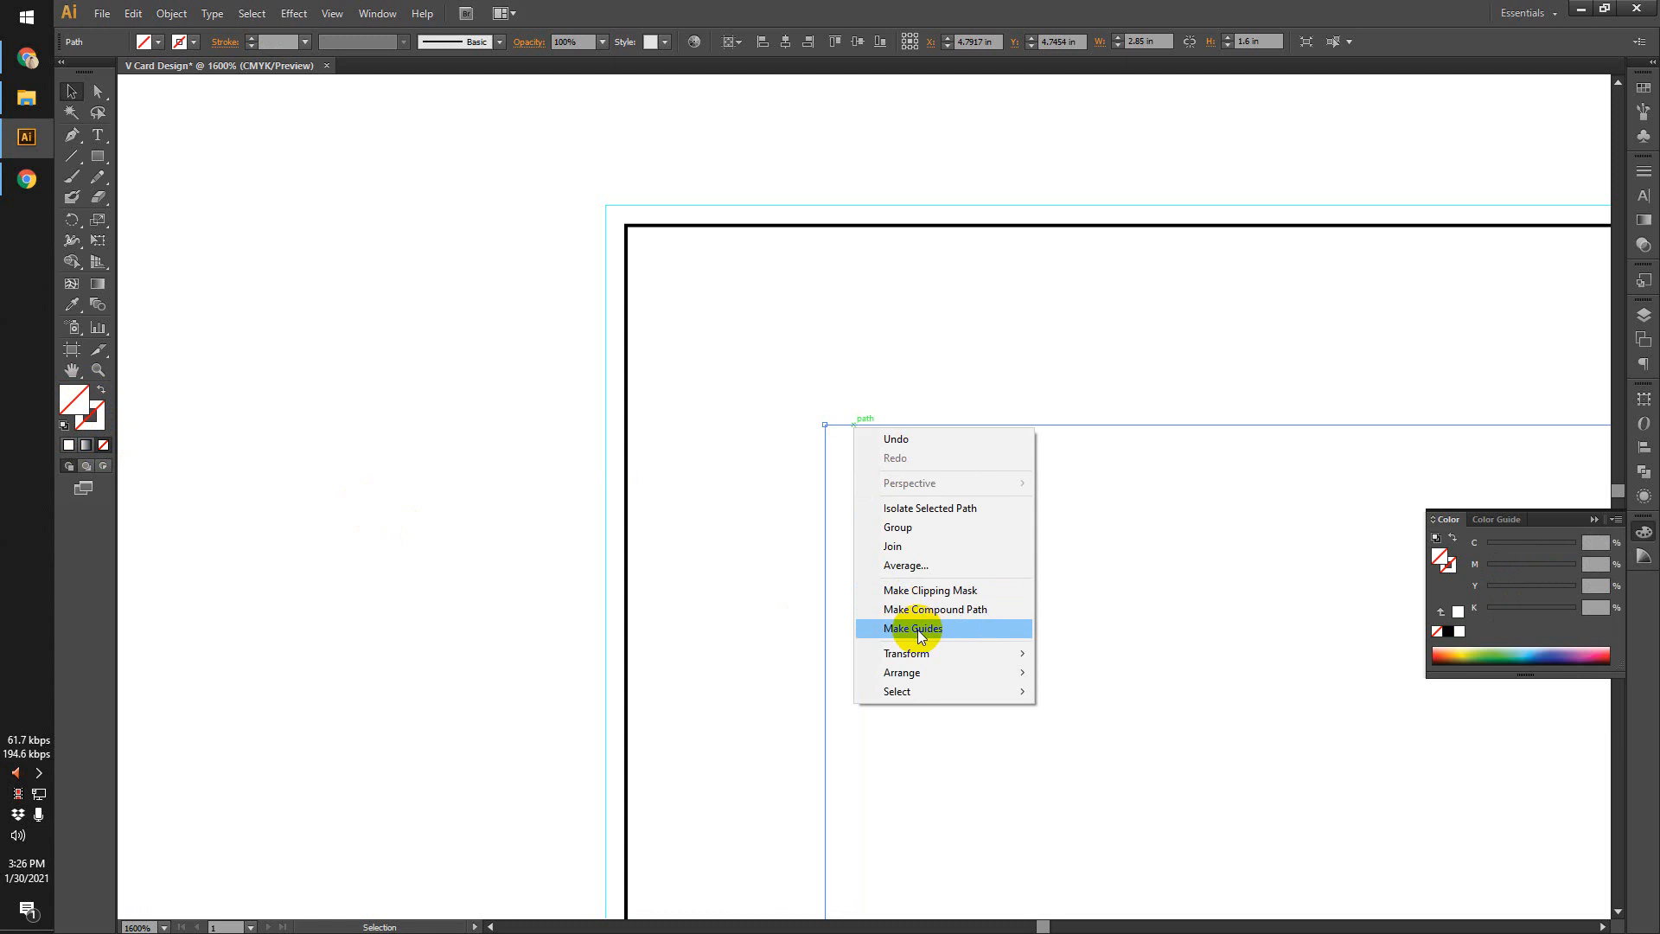
click(917, 630)
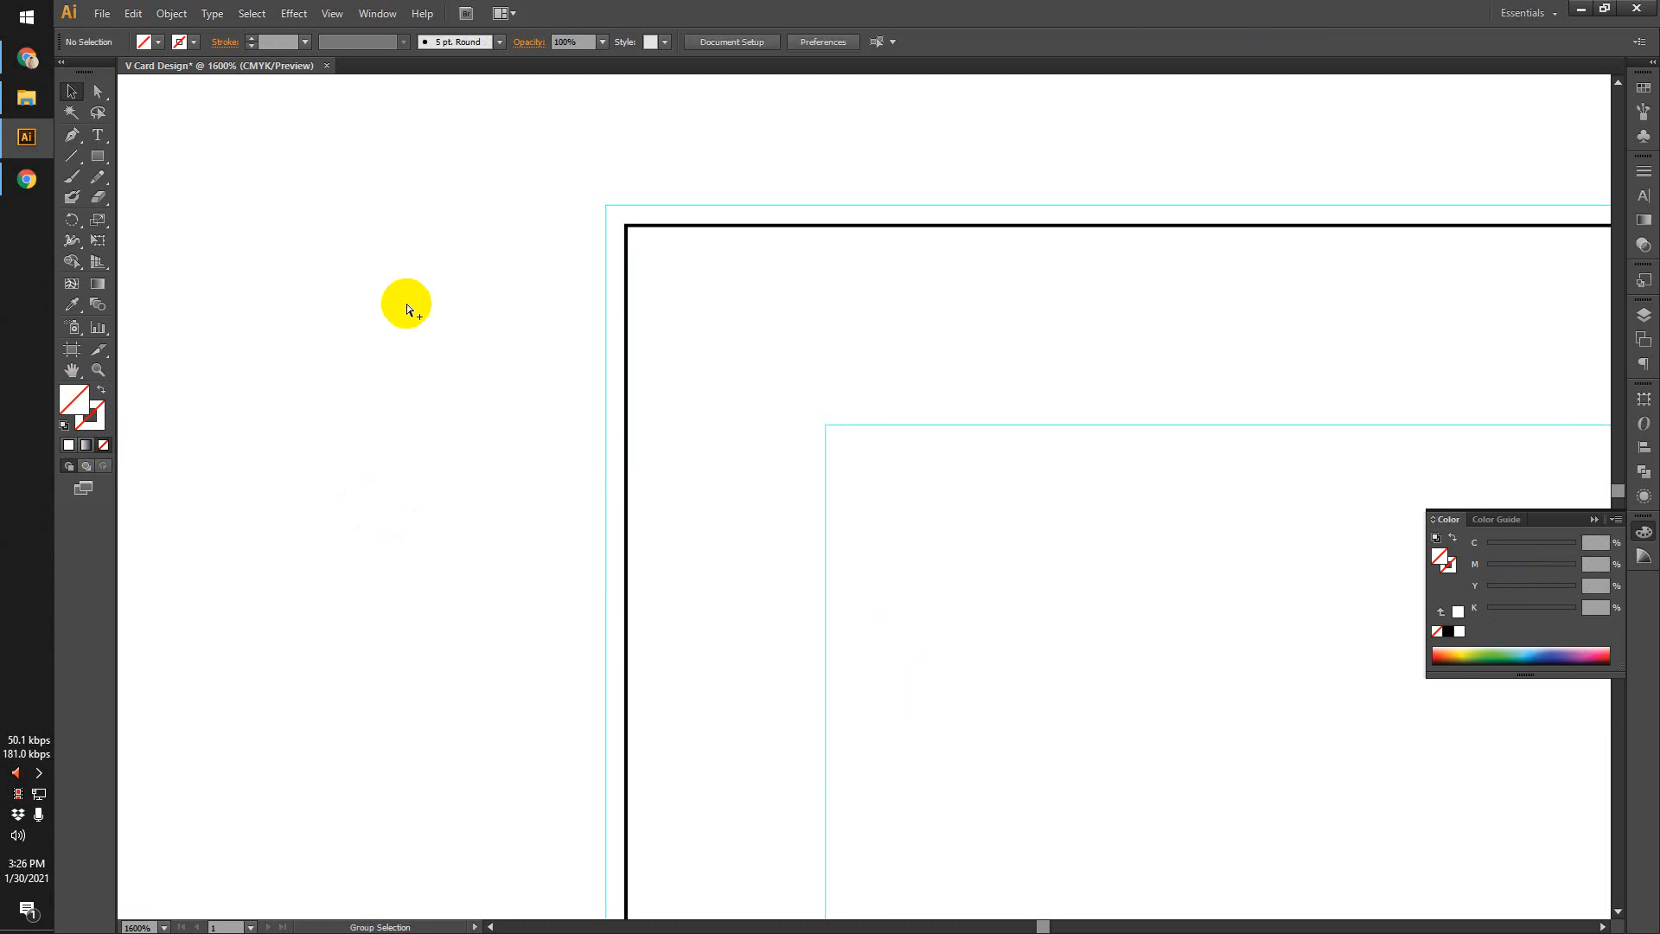
scroll(407, 305, down, 3)
drag(641, 420, 681, 343)
scroll(538, 275, up, 2)
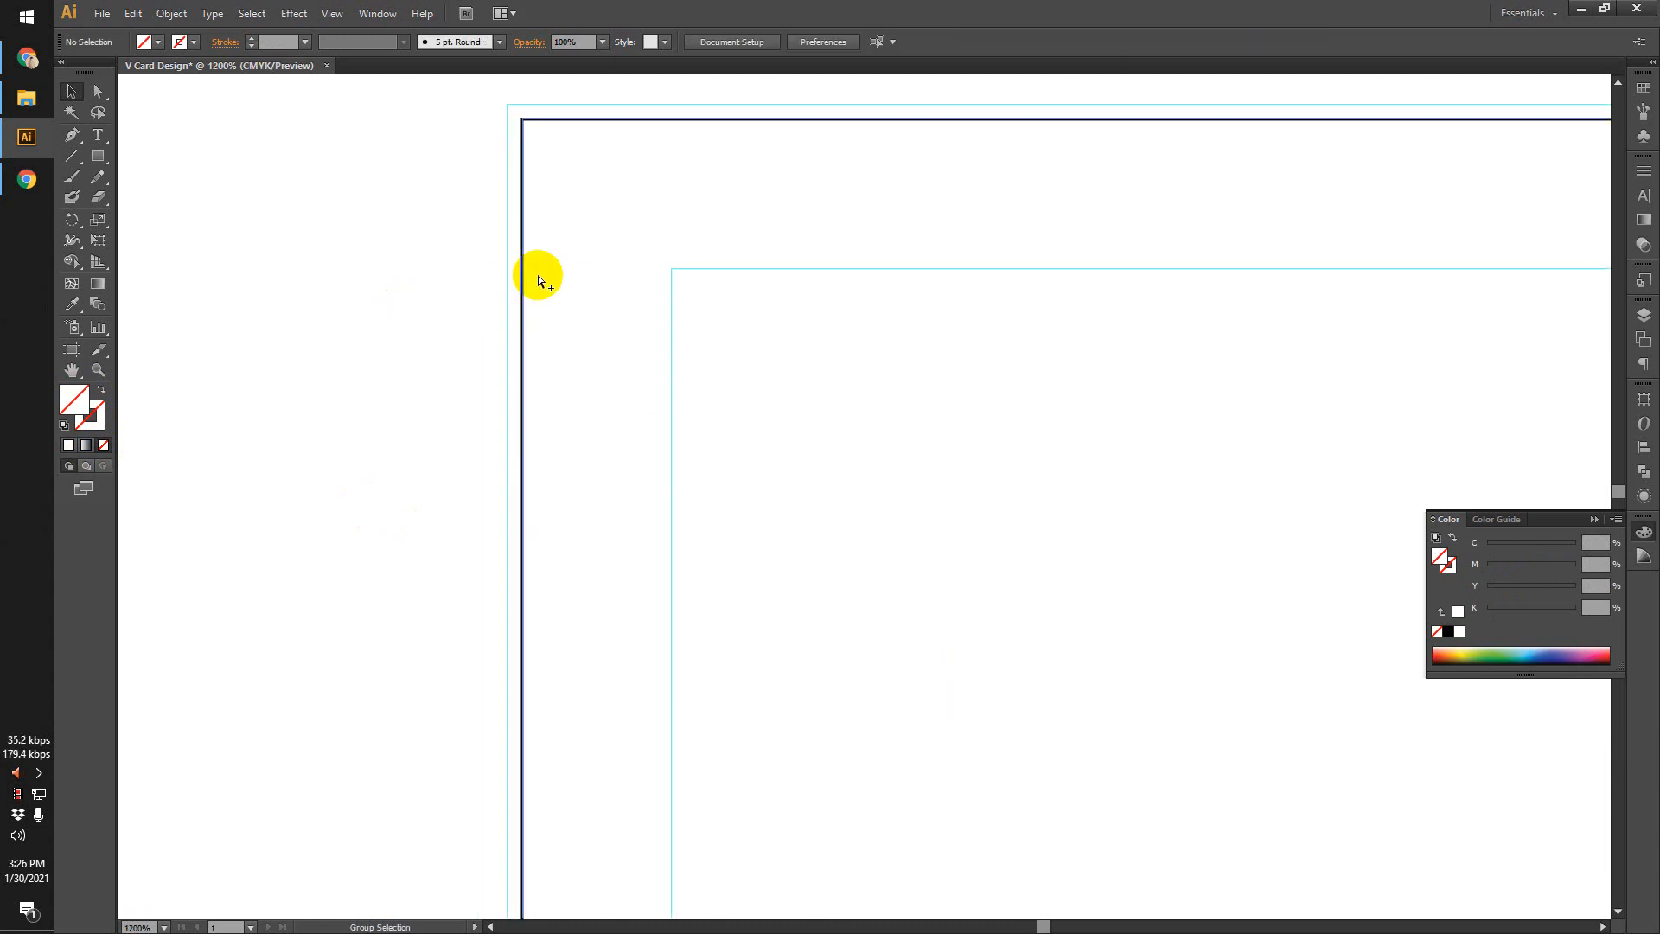
Examine the spacing between the outer guide, the card outline and the inner guide around the card.
scroll(538, 275, up, 1)
drag(537, 270, 474, 318)
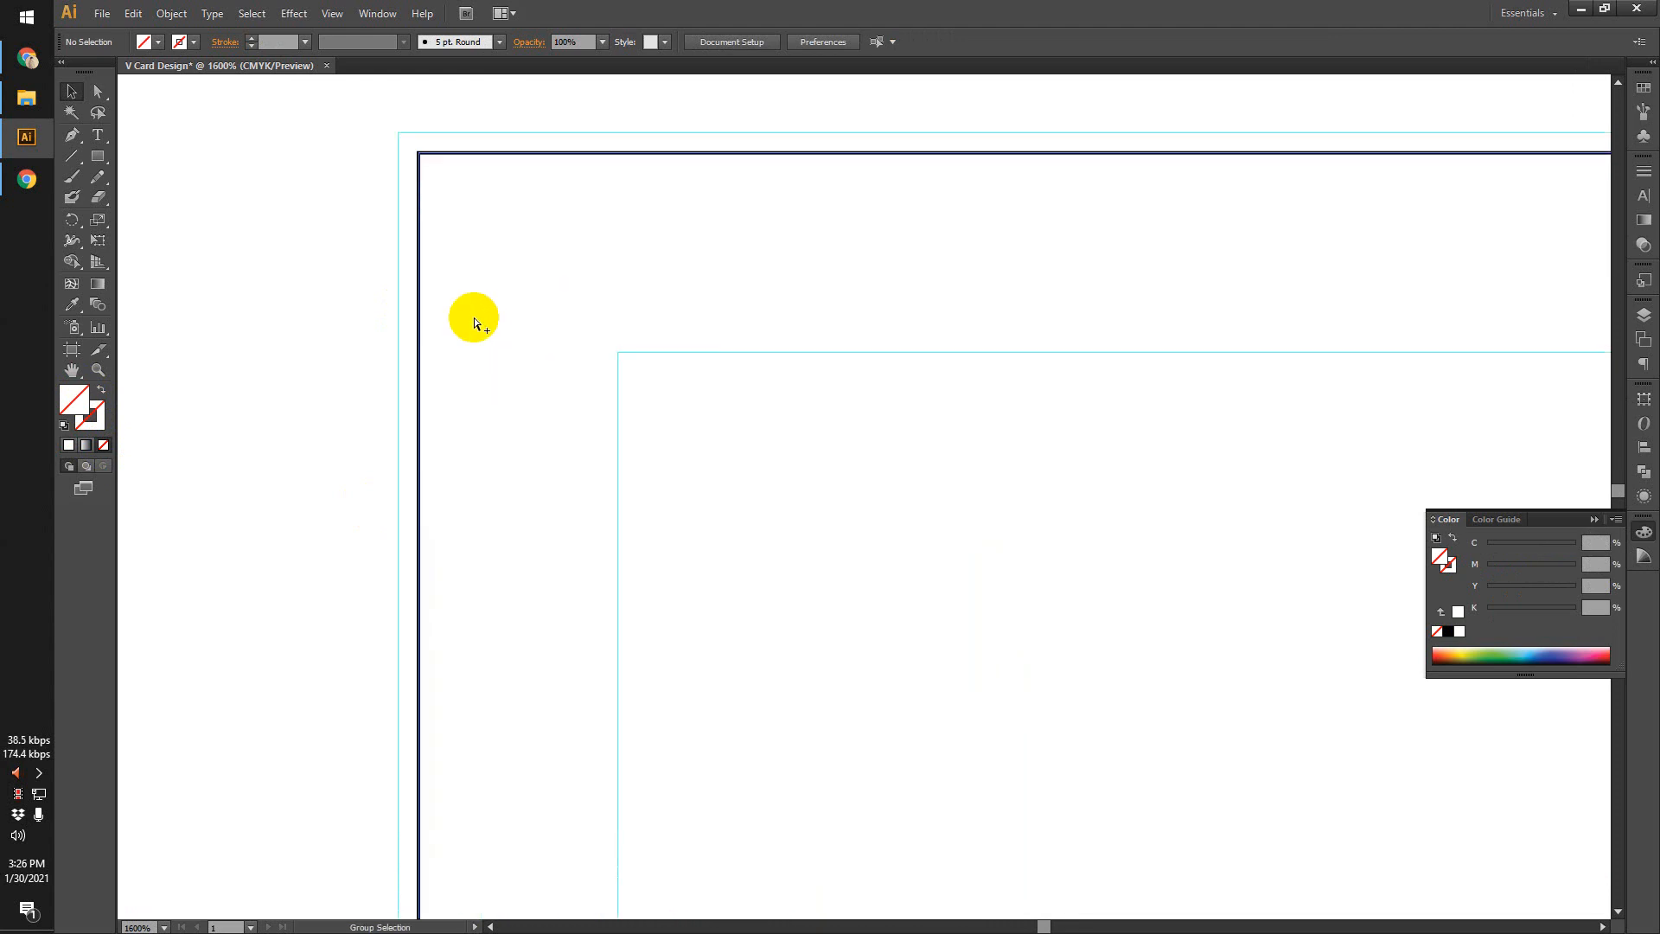
scroll(474, 318, down, 1)
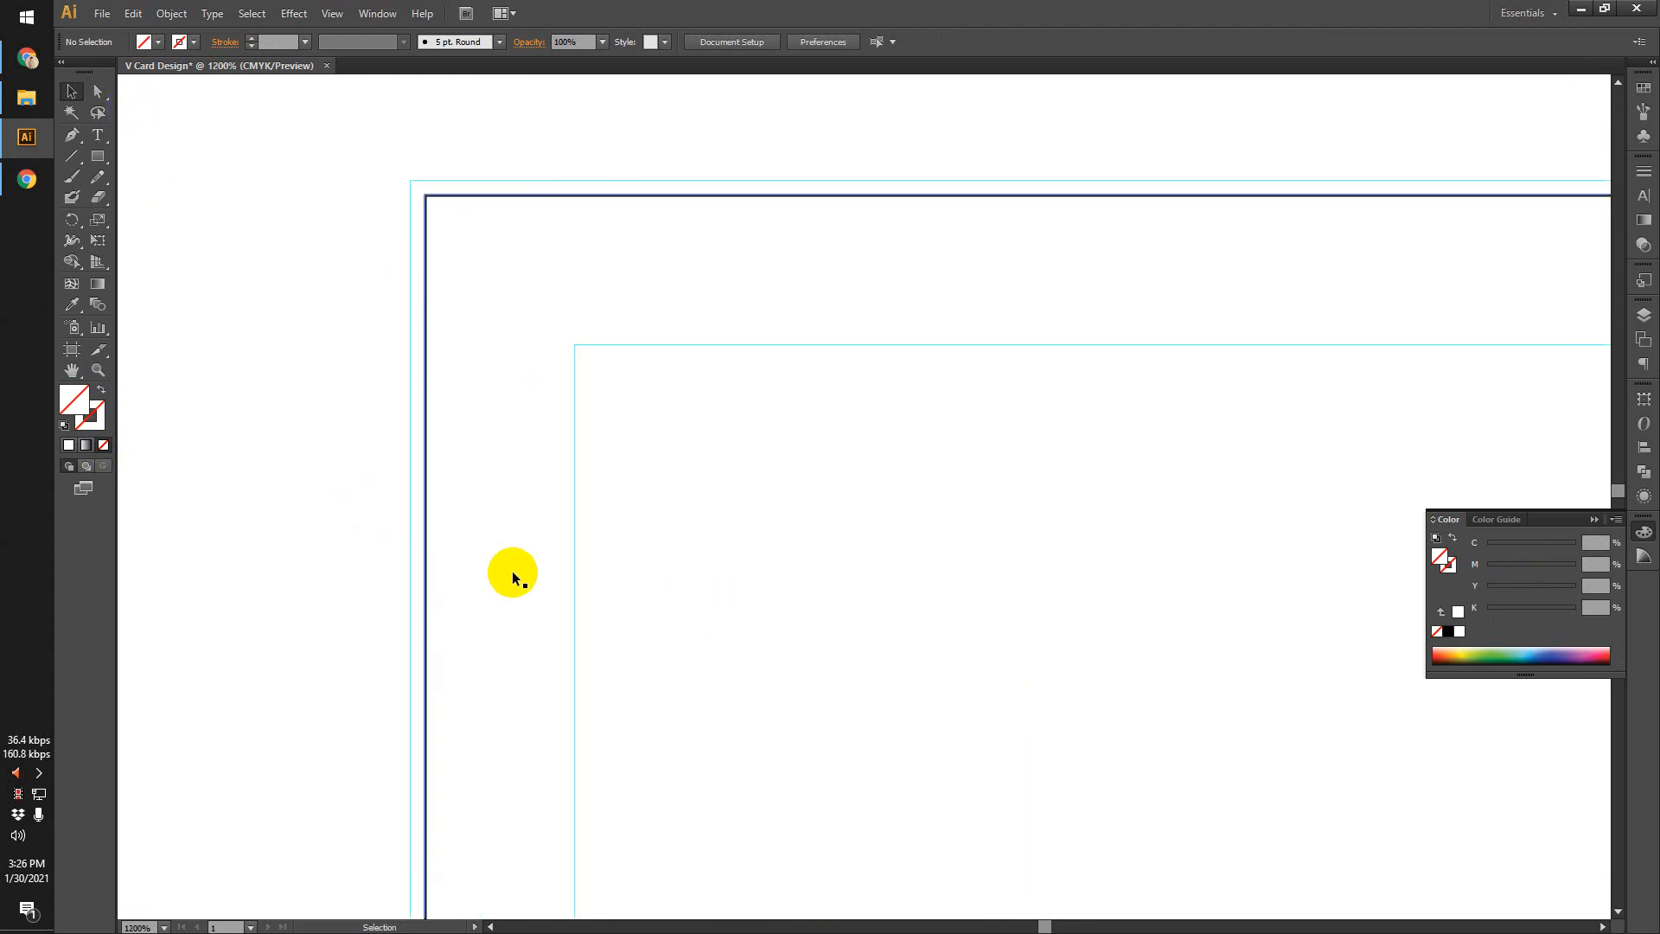
scroll(379, 333, down, 2)
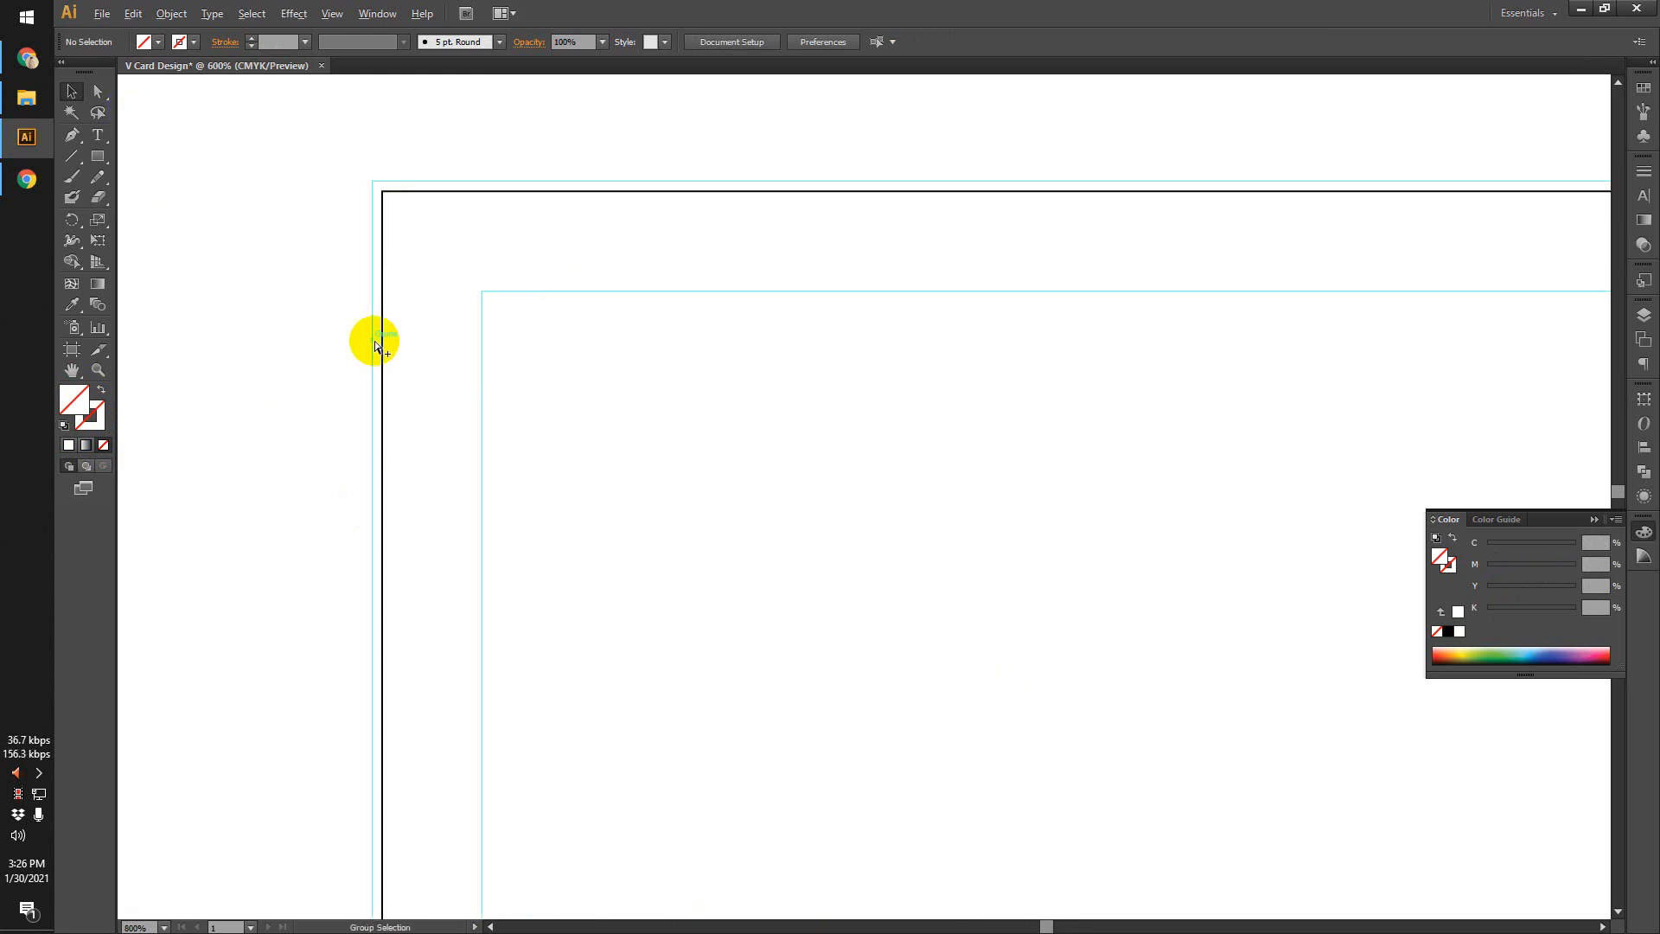
scroll(375, 341, down, 3)
scroll(375, 340, down, 1)
scroll(504, 423, up, 1)
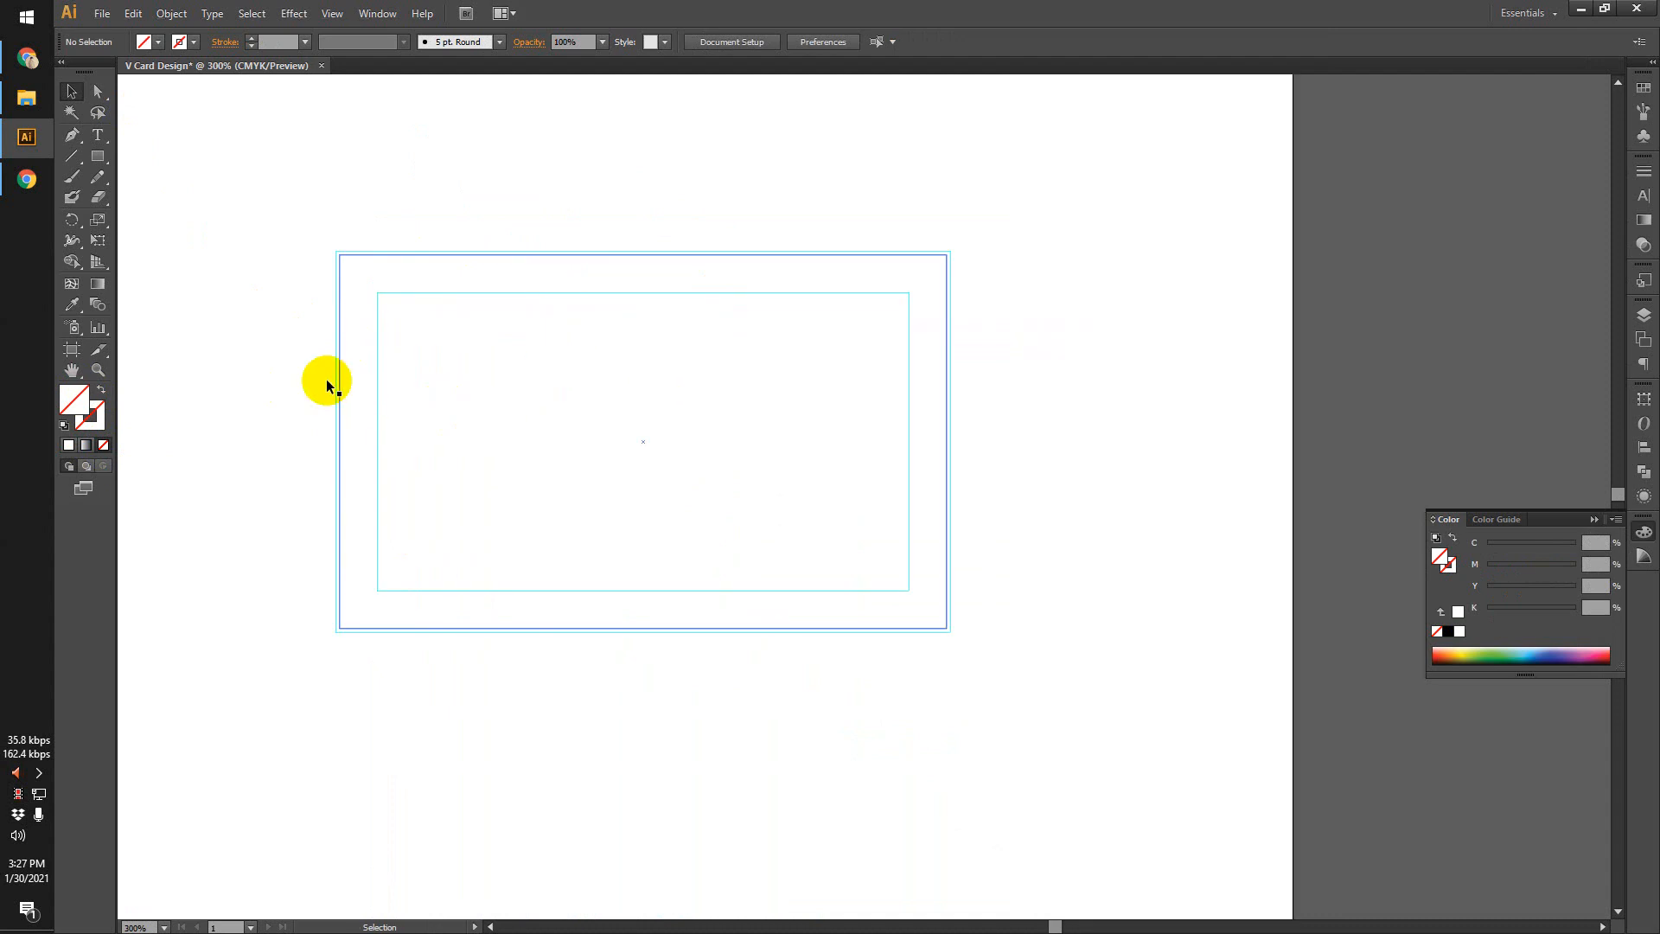
scroll(337, 281, up, 1)
Draw a closed curved shape about 1.31 by 0.28 in with the Pen tool, snapped to the outer guide's upper-left corner.
click(95, 162)
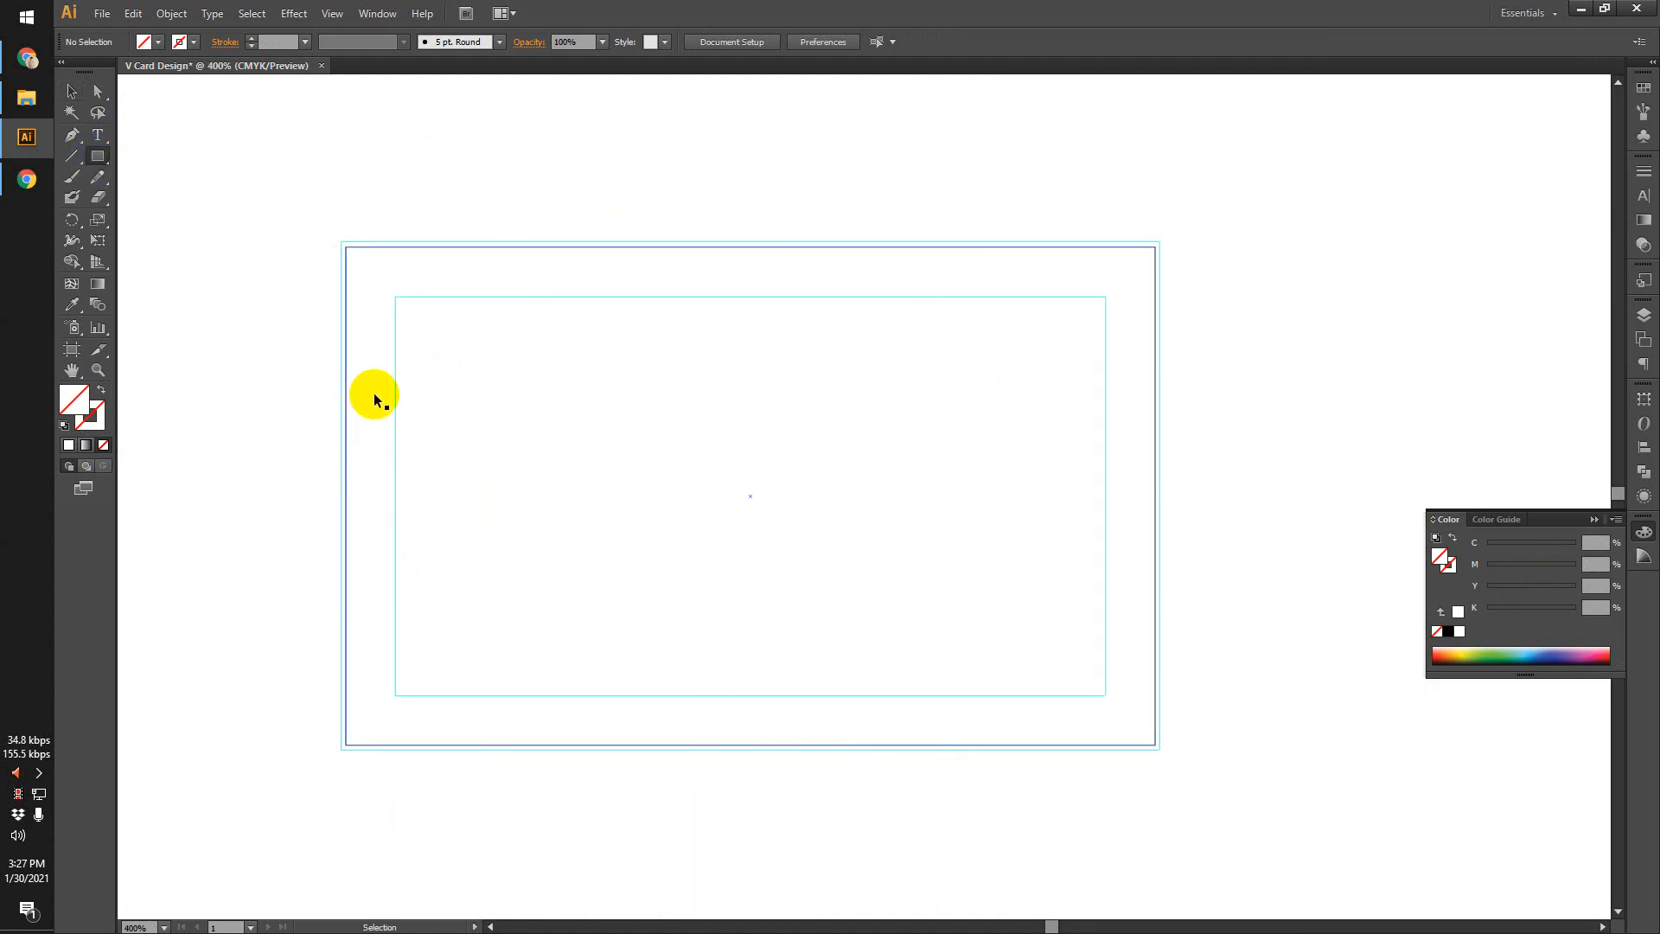
scroll(374, 394, up, 3)
drag(390, 210, 331, 477)
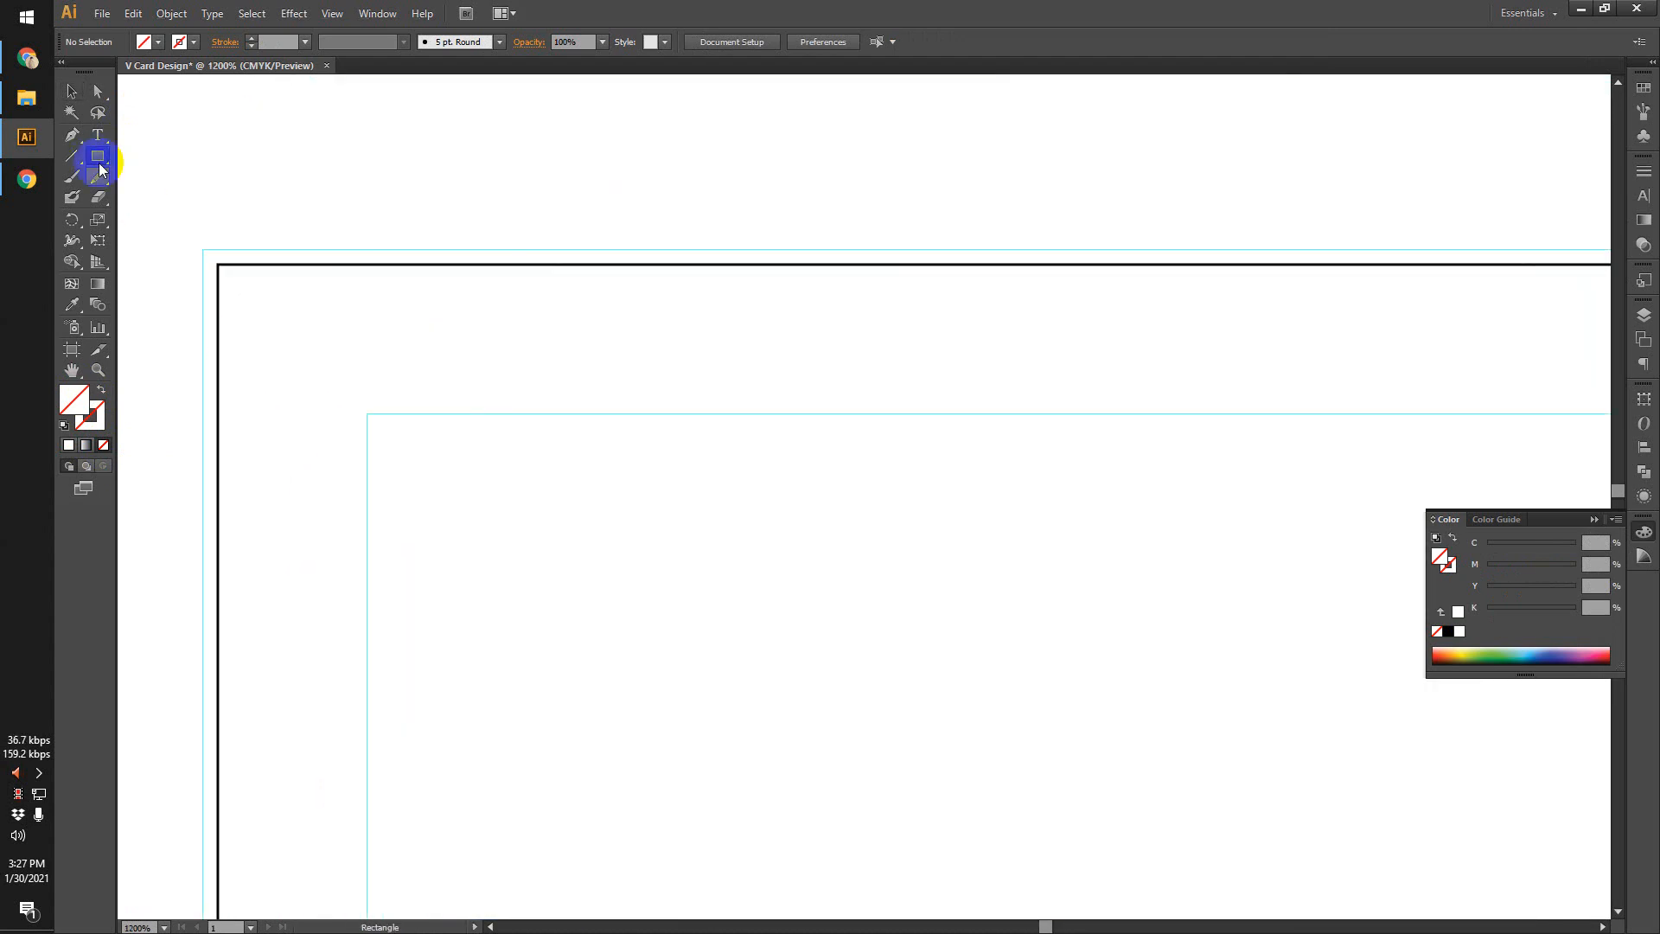
click(72, 135)
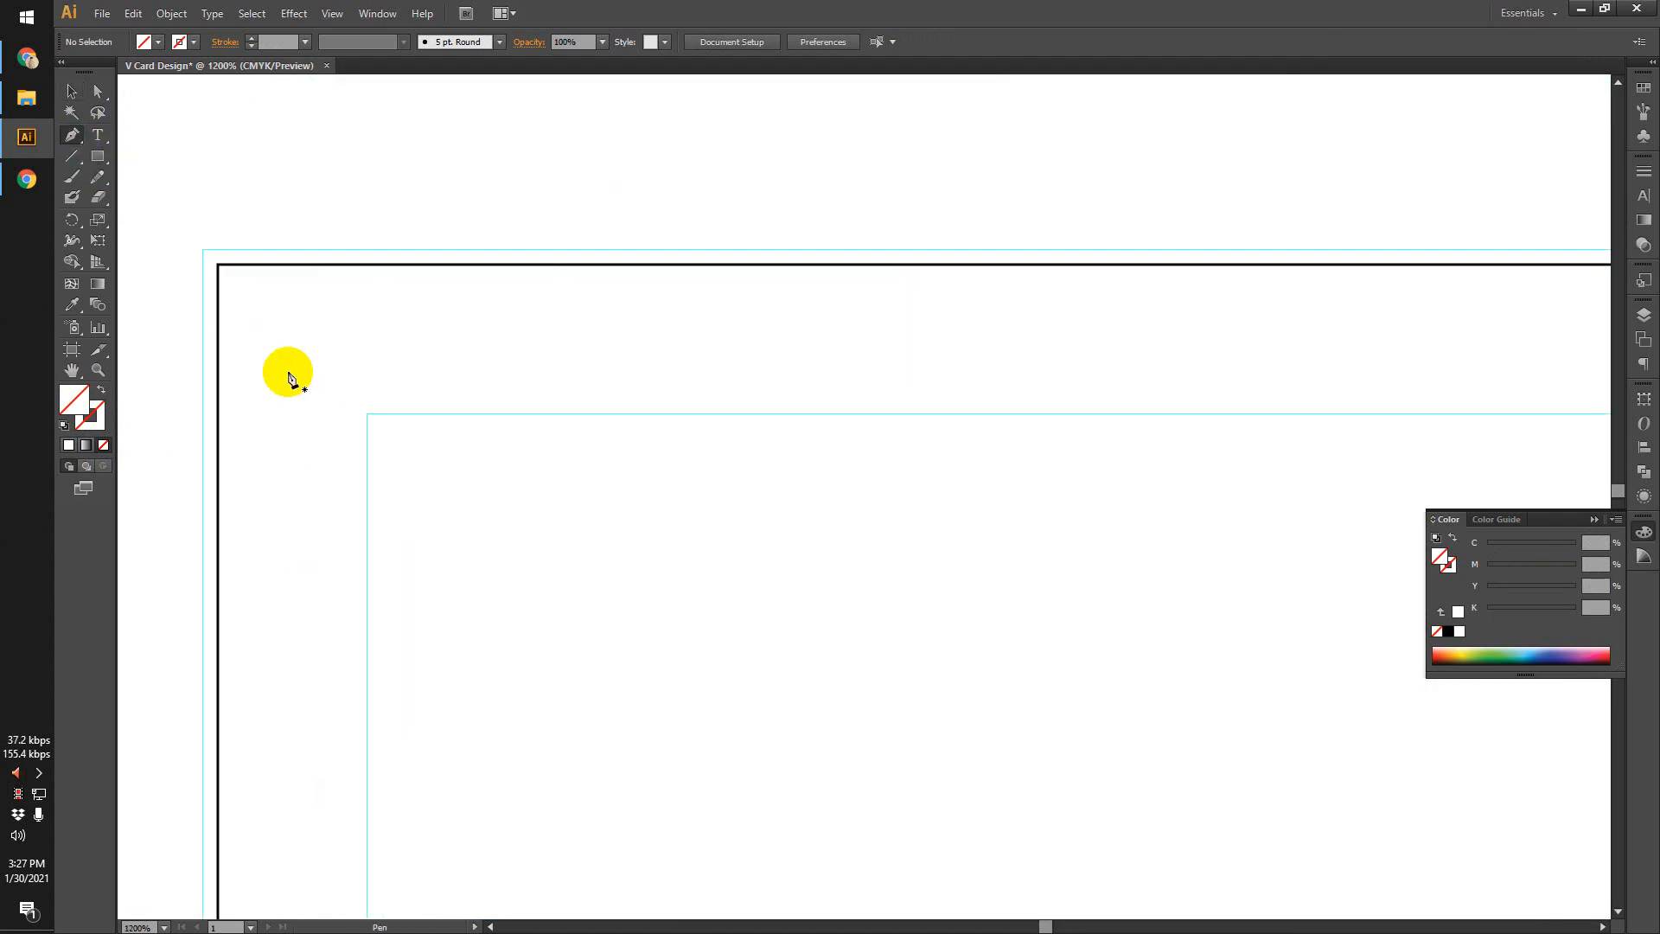
click(202, 394)
drag(735, 413, 1161, 313)
click(1183, 251)
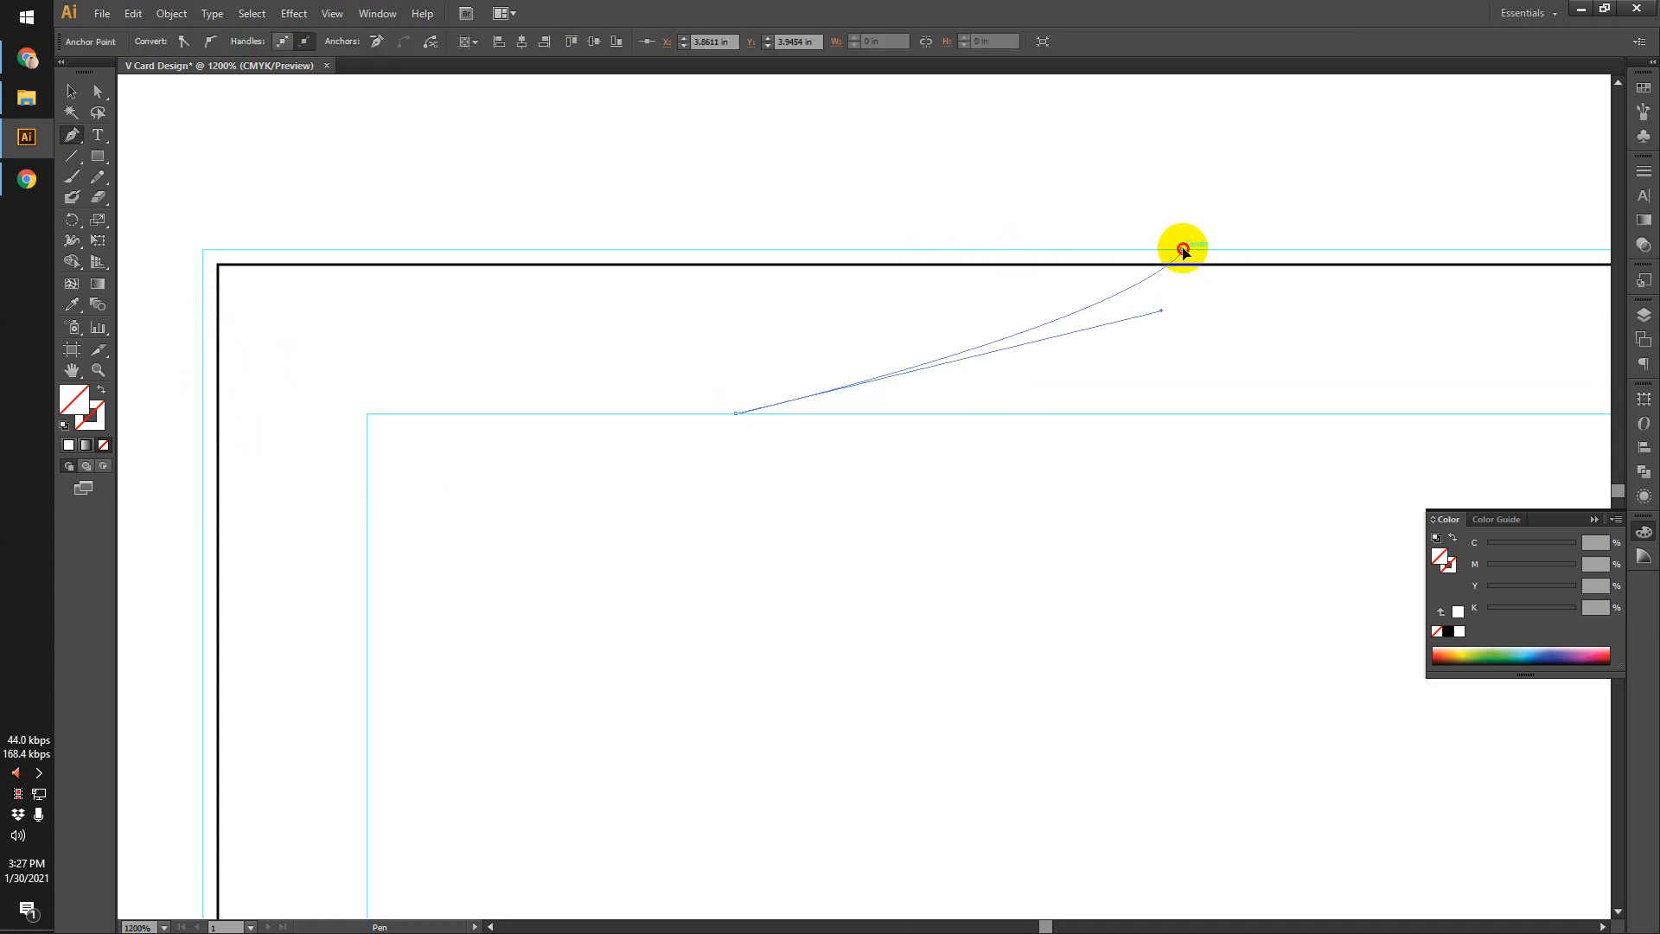
drag(204, 249, 210, 391)
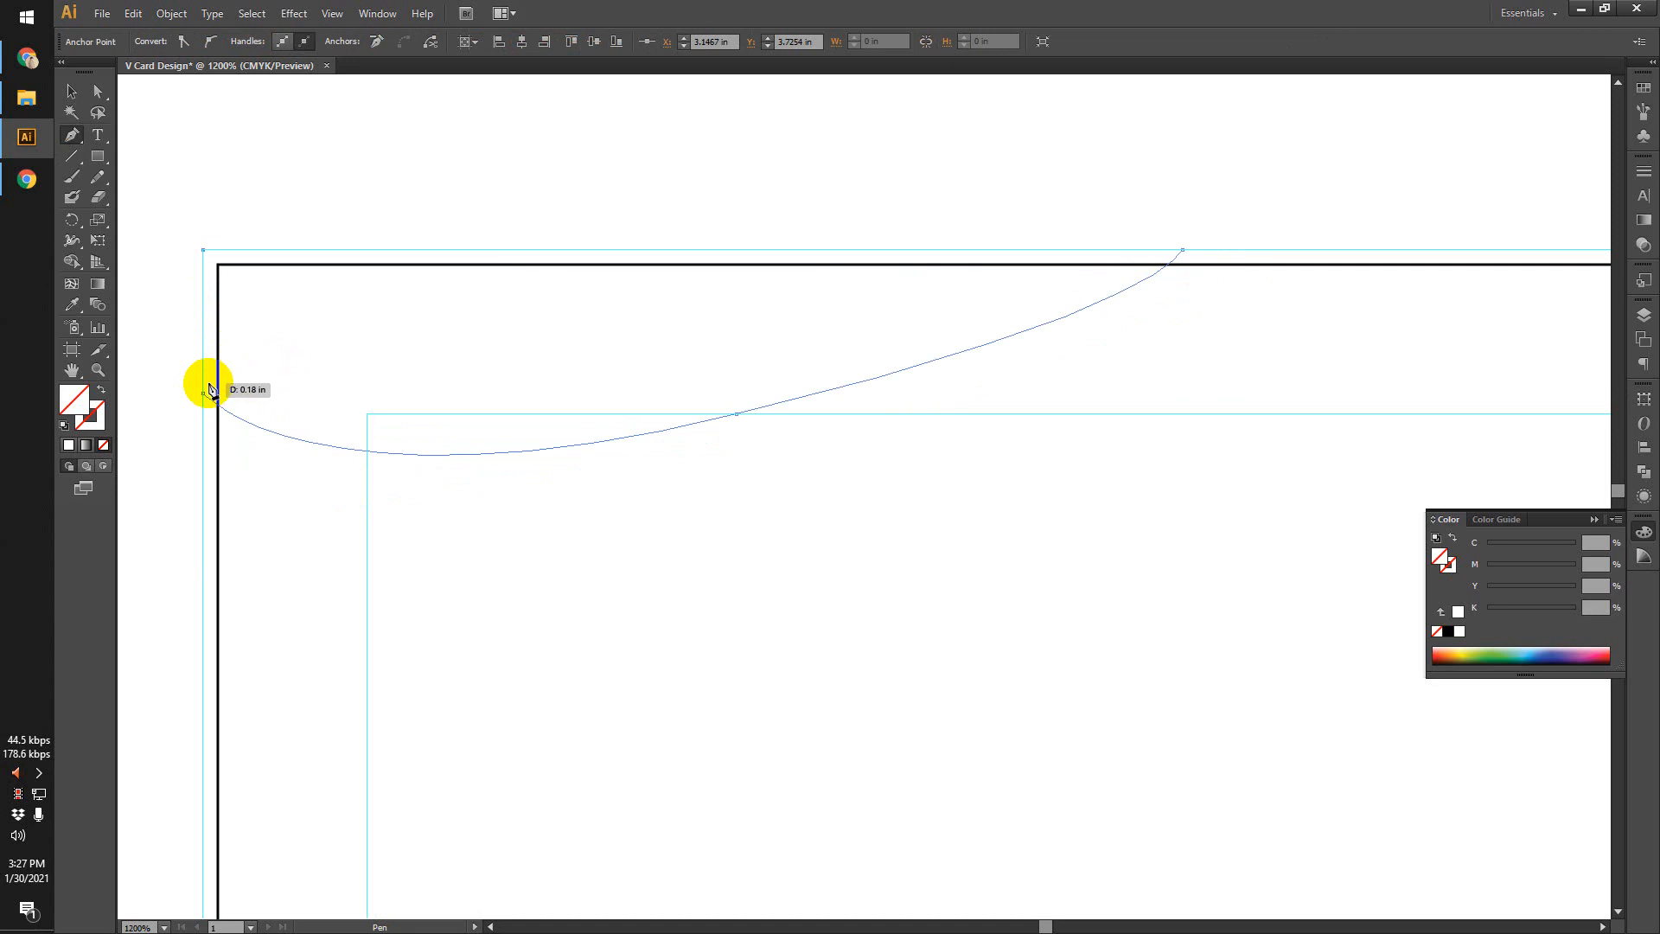
click(203, 393)
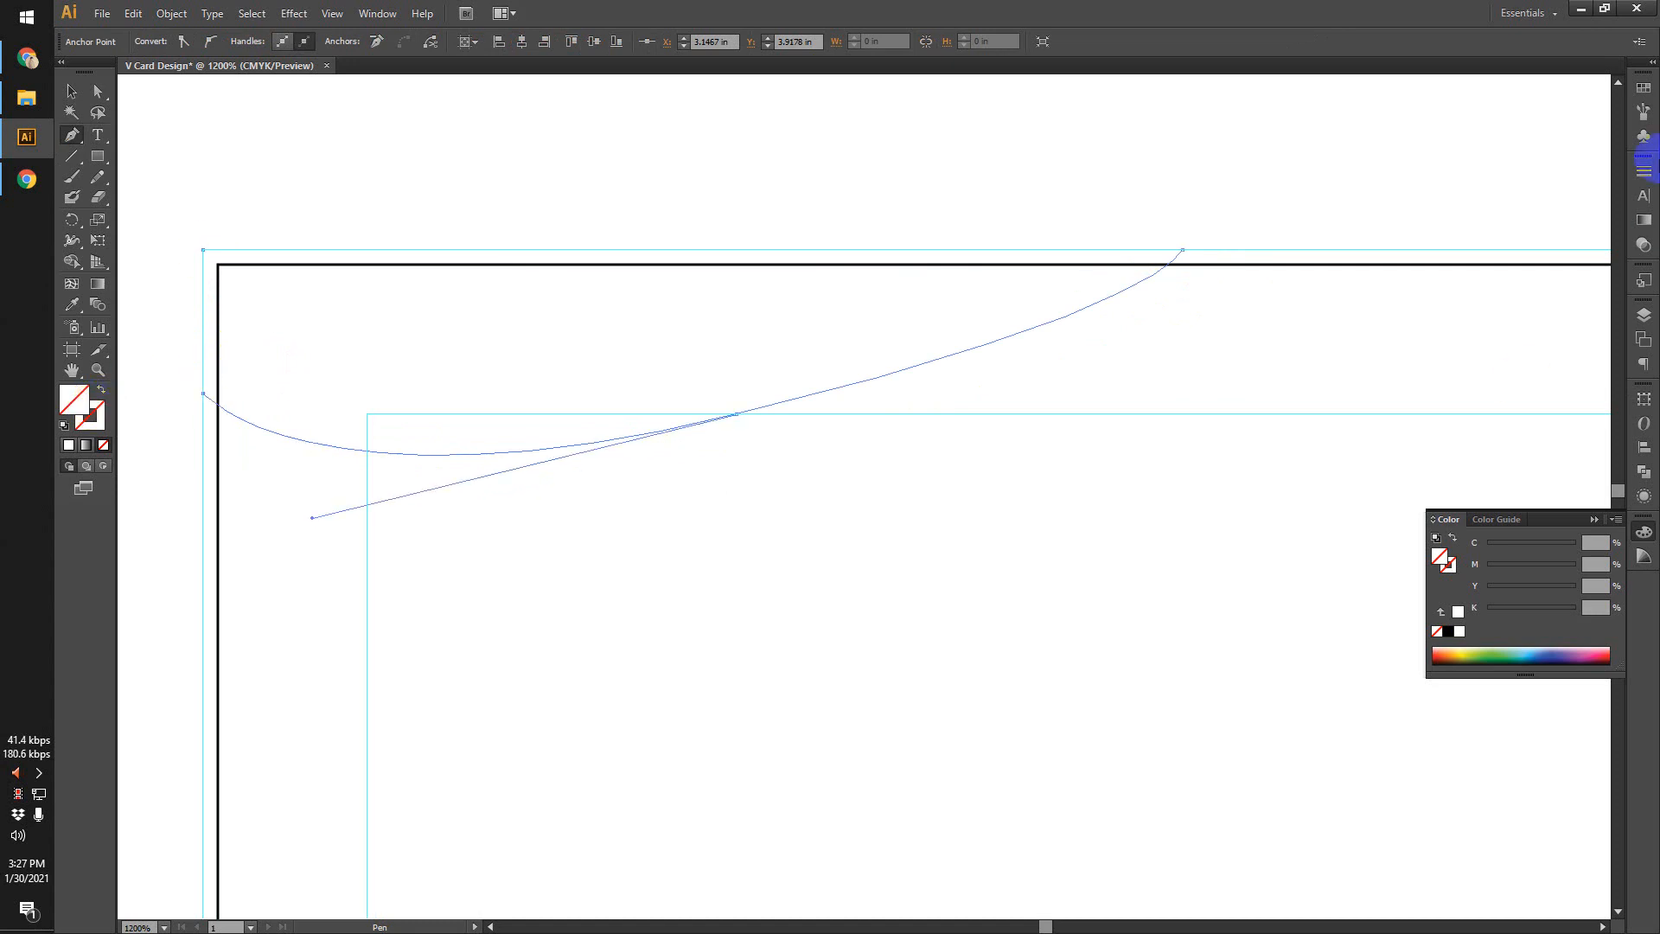
Fill the curved corner shape with red and deselect it.
click(1644, 170)
click(1478, 96)
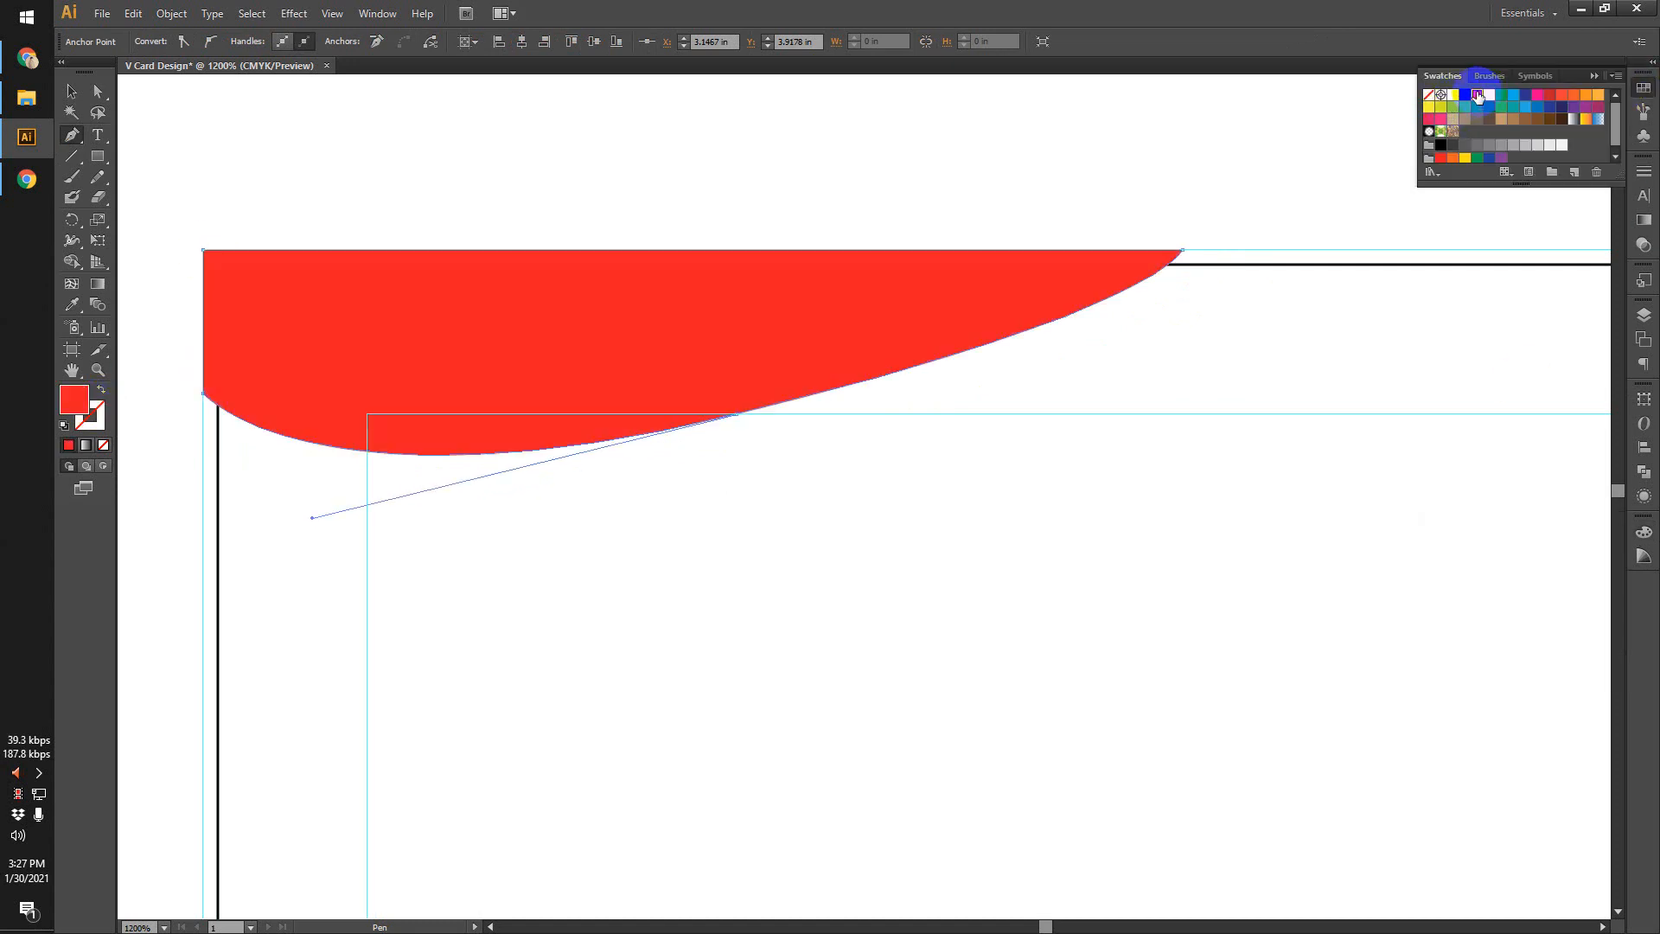
click(91, 160)
click(79, 89)
click(182, 142)
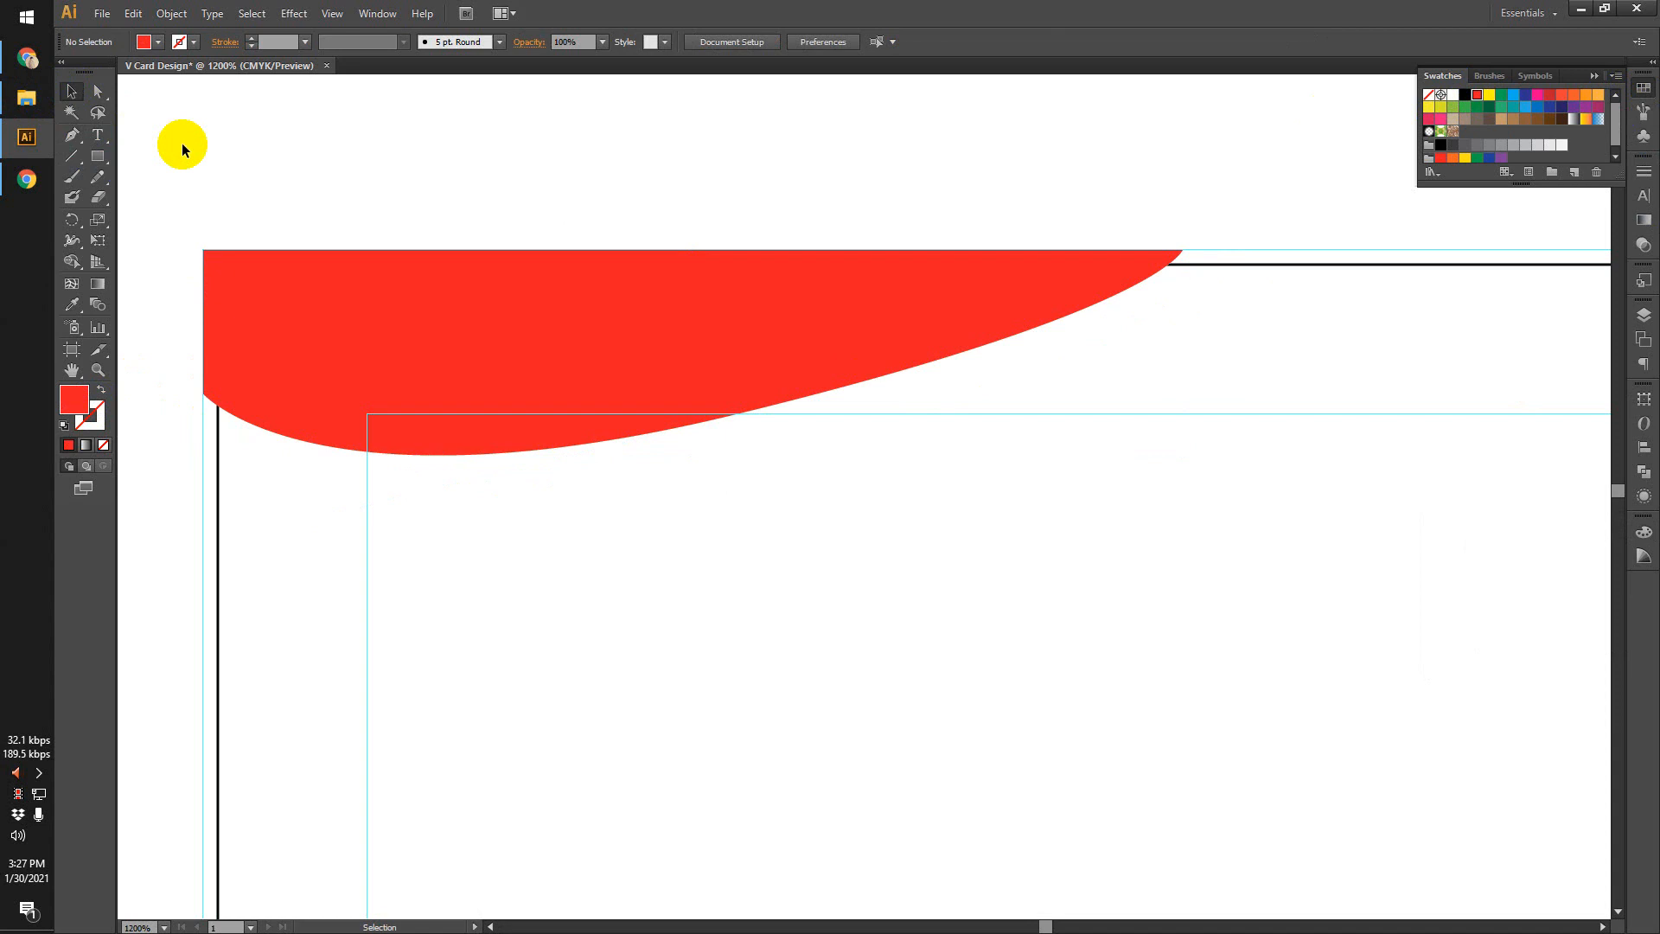
Send the red curved shape to the back of the stacking order.
drag(192, 194, 340, 132)
click(401, 257)
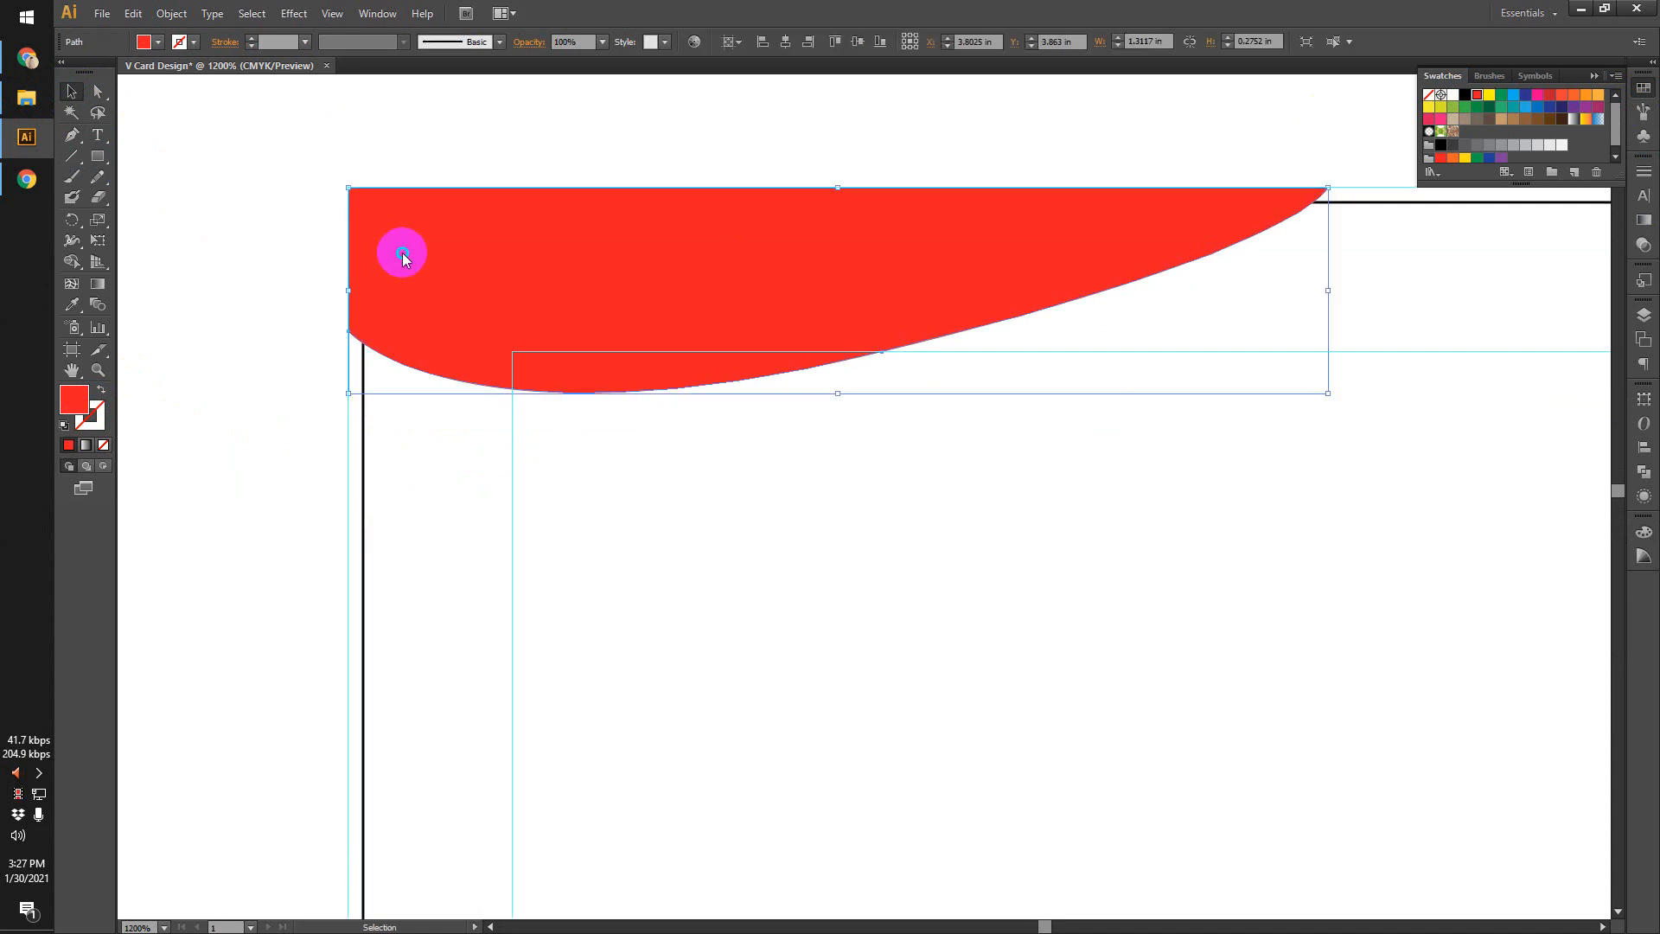
right_click(403, 253)
mouse_move(490, 503)
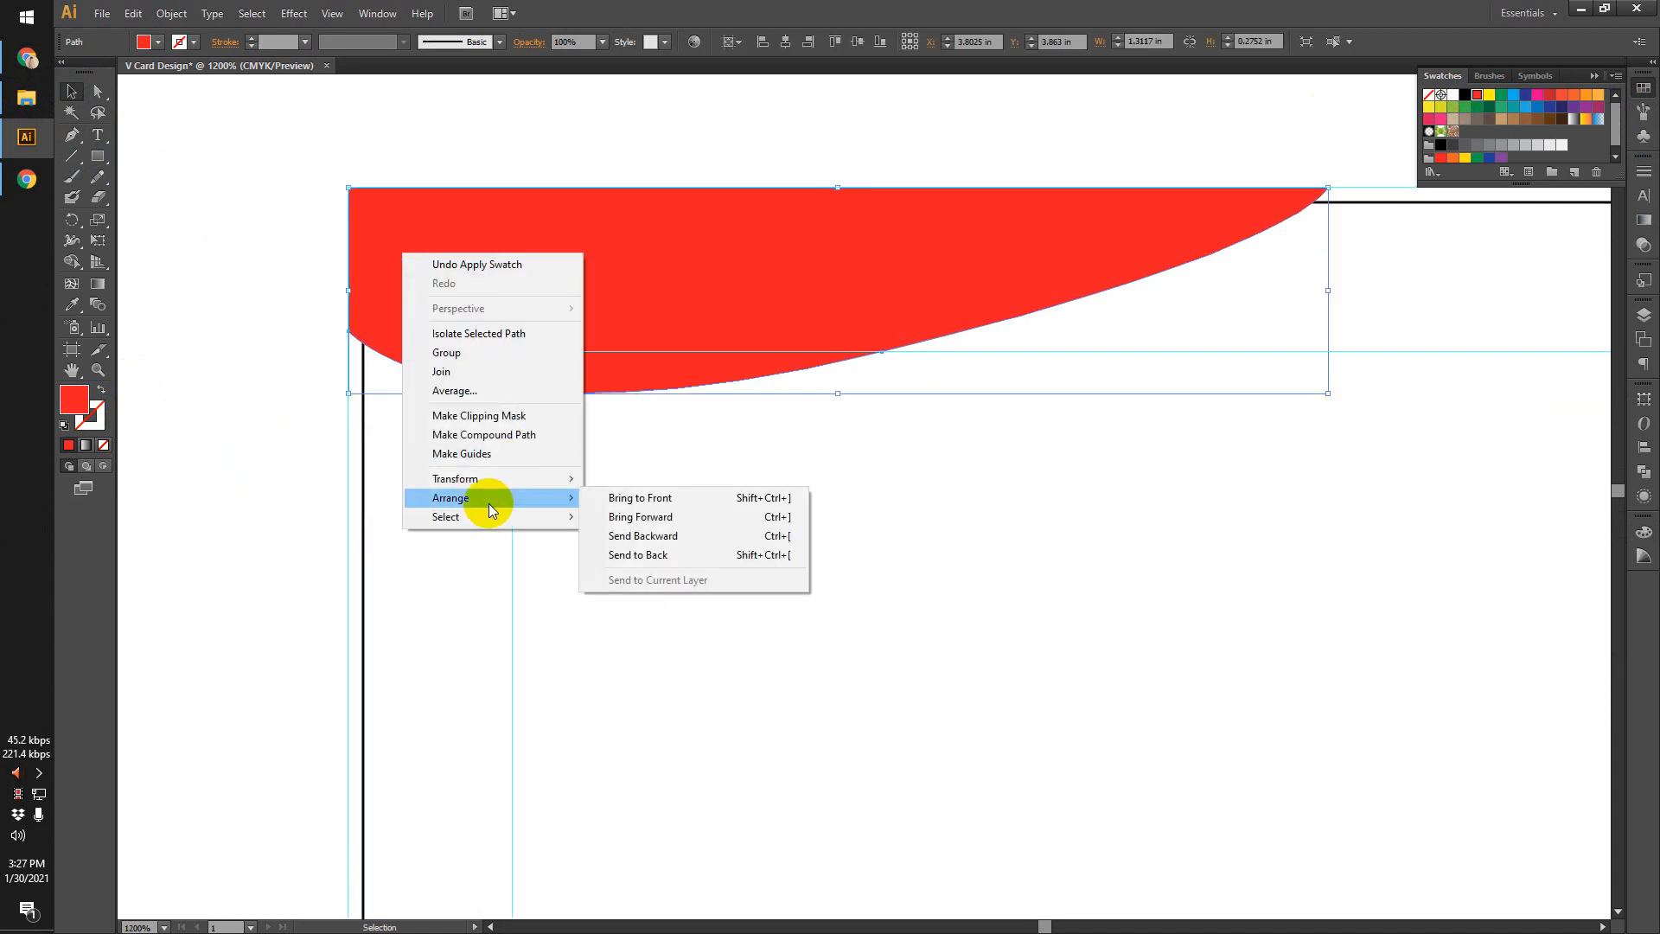
click(603, 555)
Remove the white fill from the 3.25 by 2 in card rectangle, keeping its black stroke.
click(392, 260)
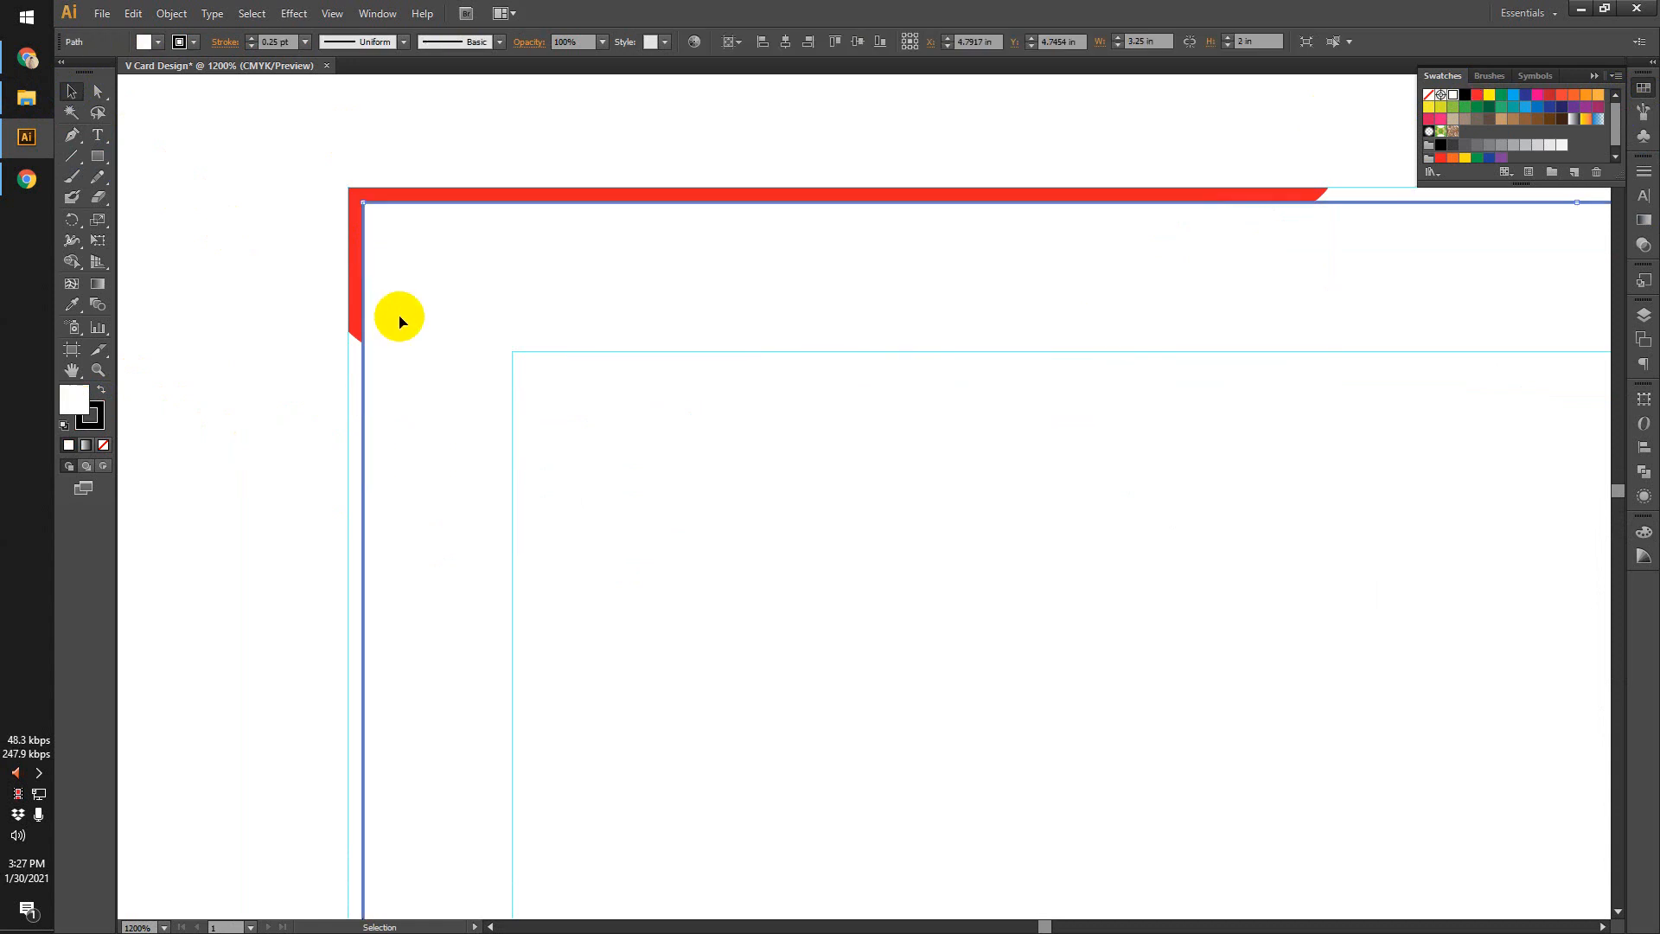
click(103, 445)
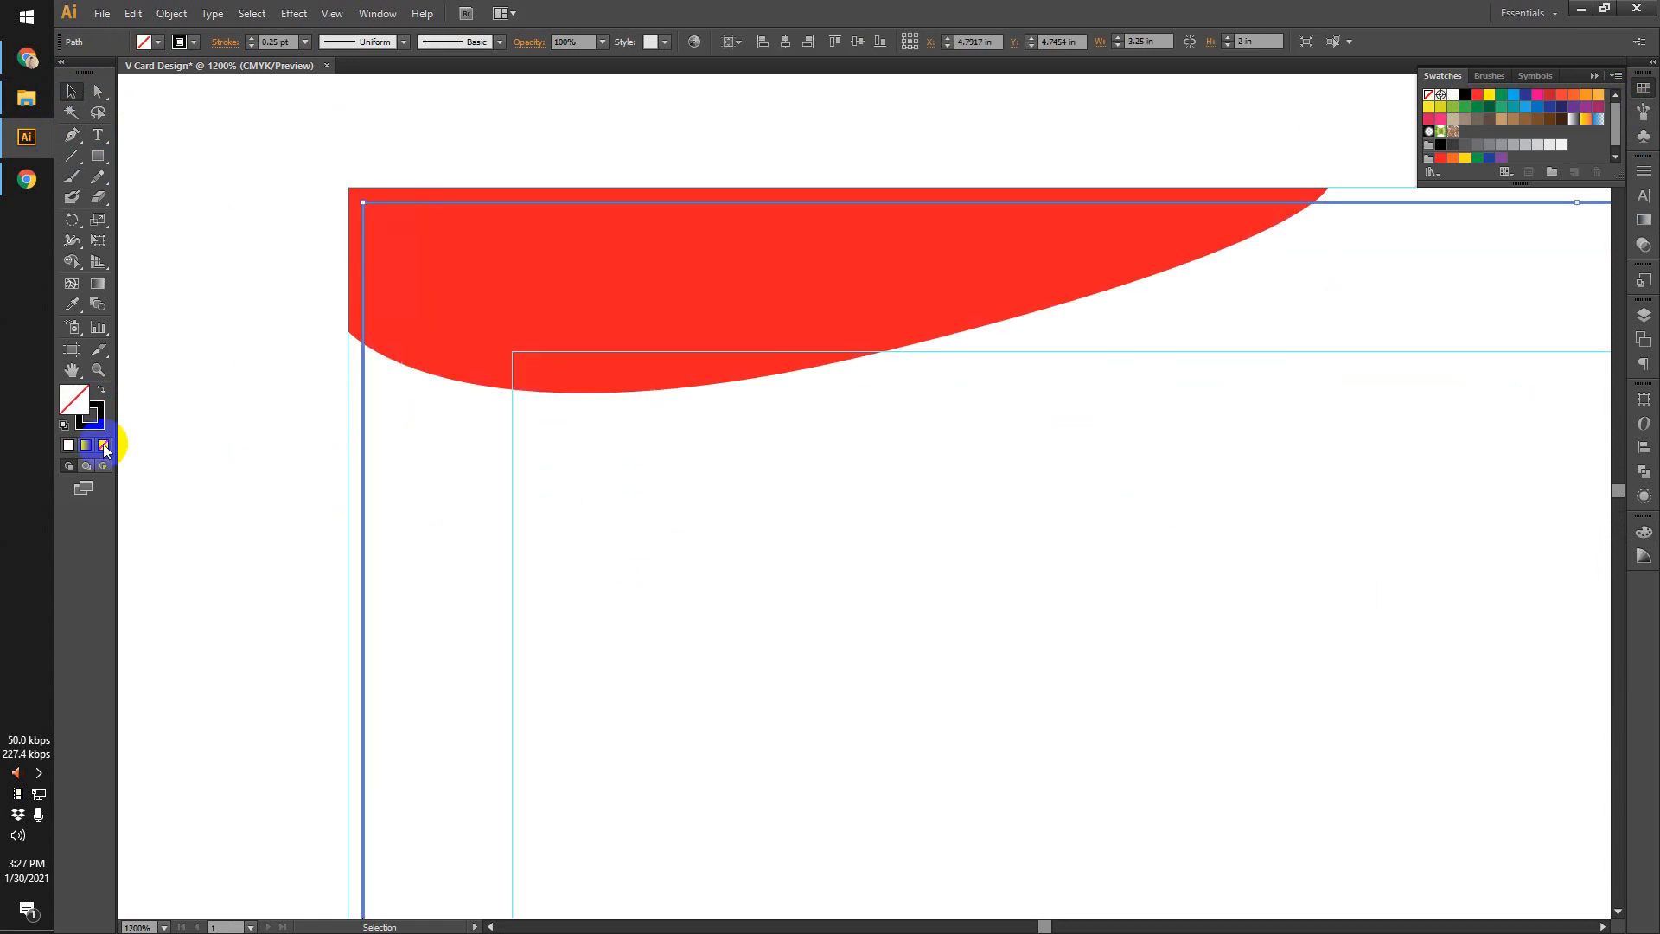
click(242, 287)
scroll(268, 327, up, 1)
scroll(715, 449, down, 2)
Add the text "Design" below the red shape, starting at the inner guide's left edge.
click(97, 134)
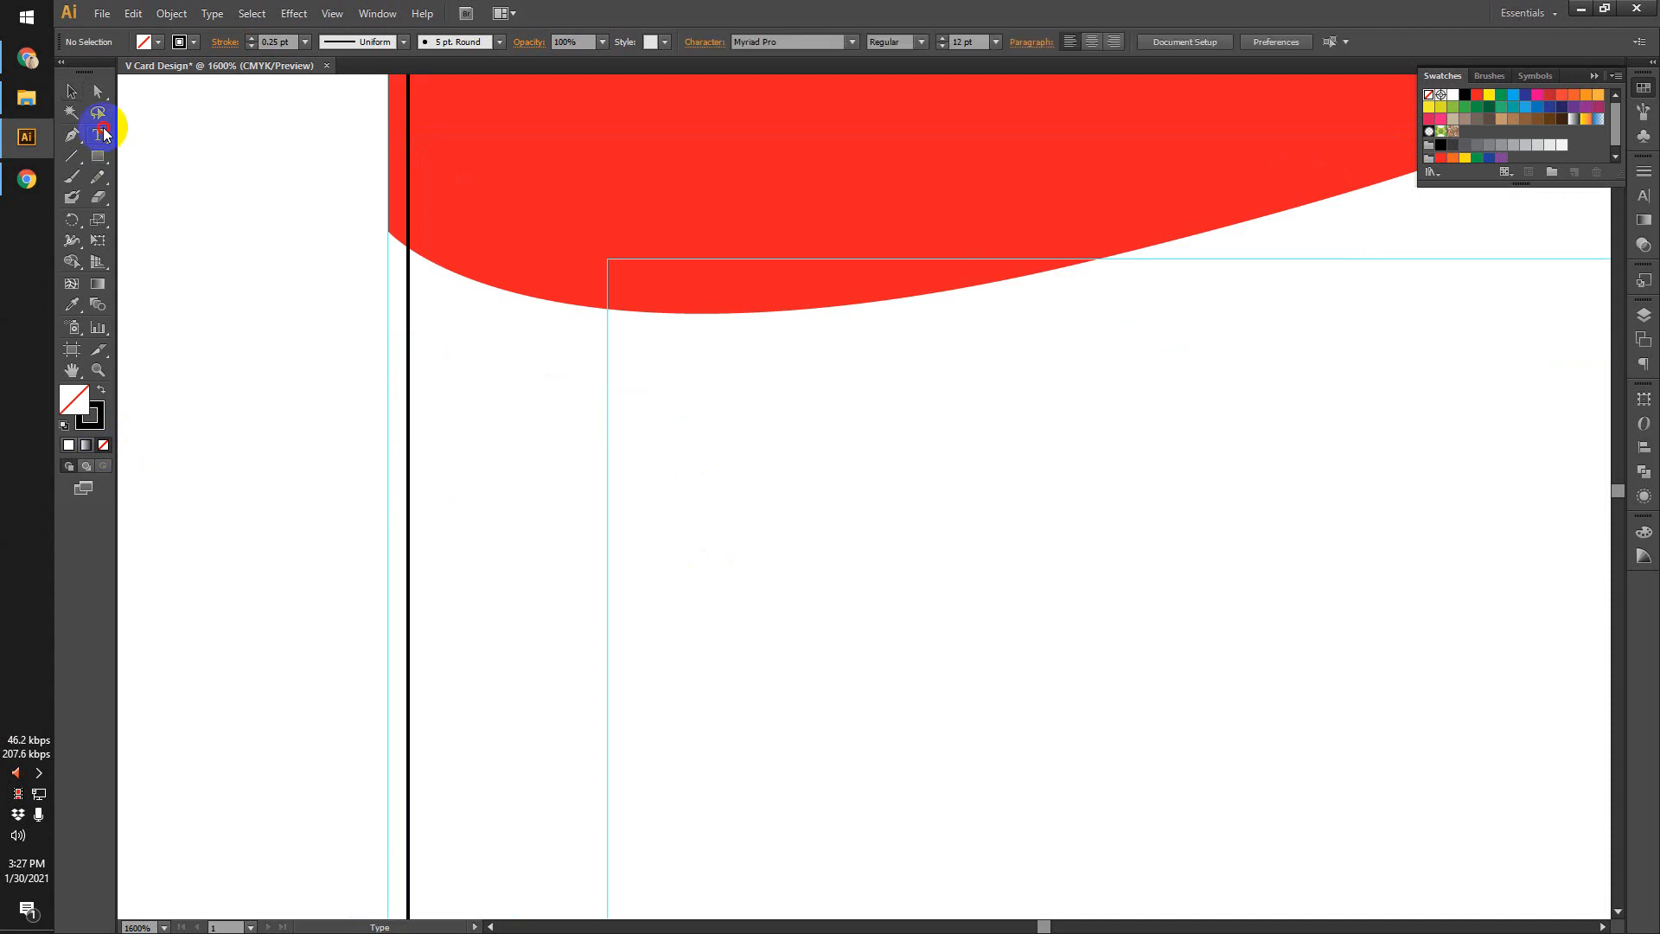
click(608, 530)
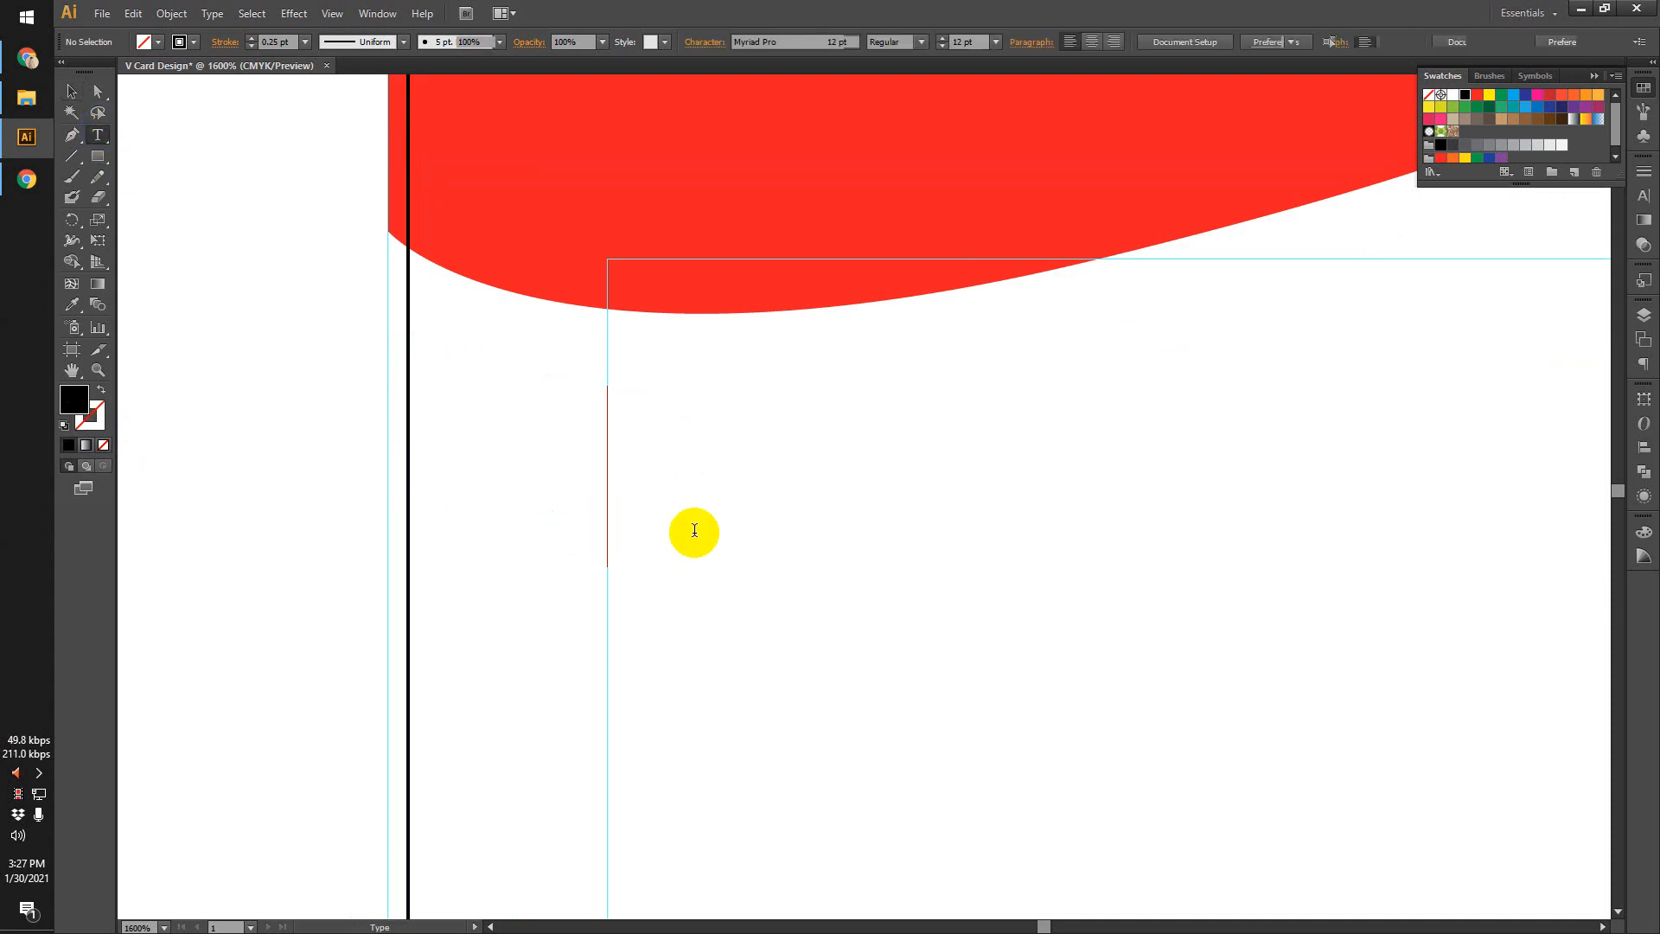
text(Design)
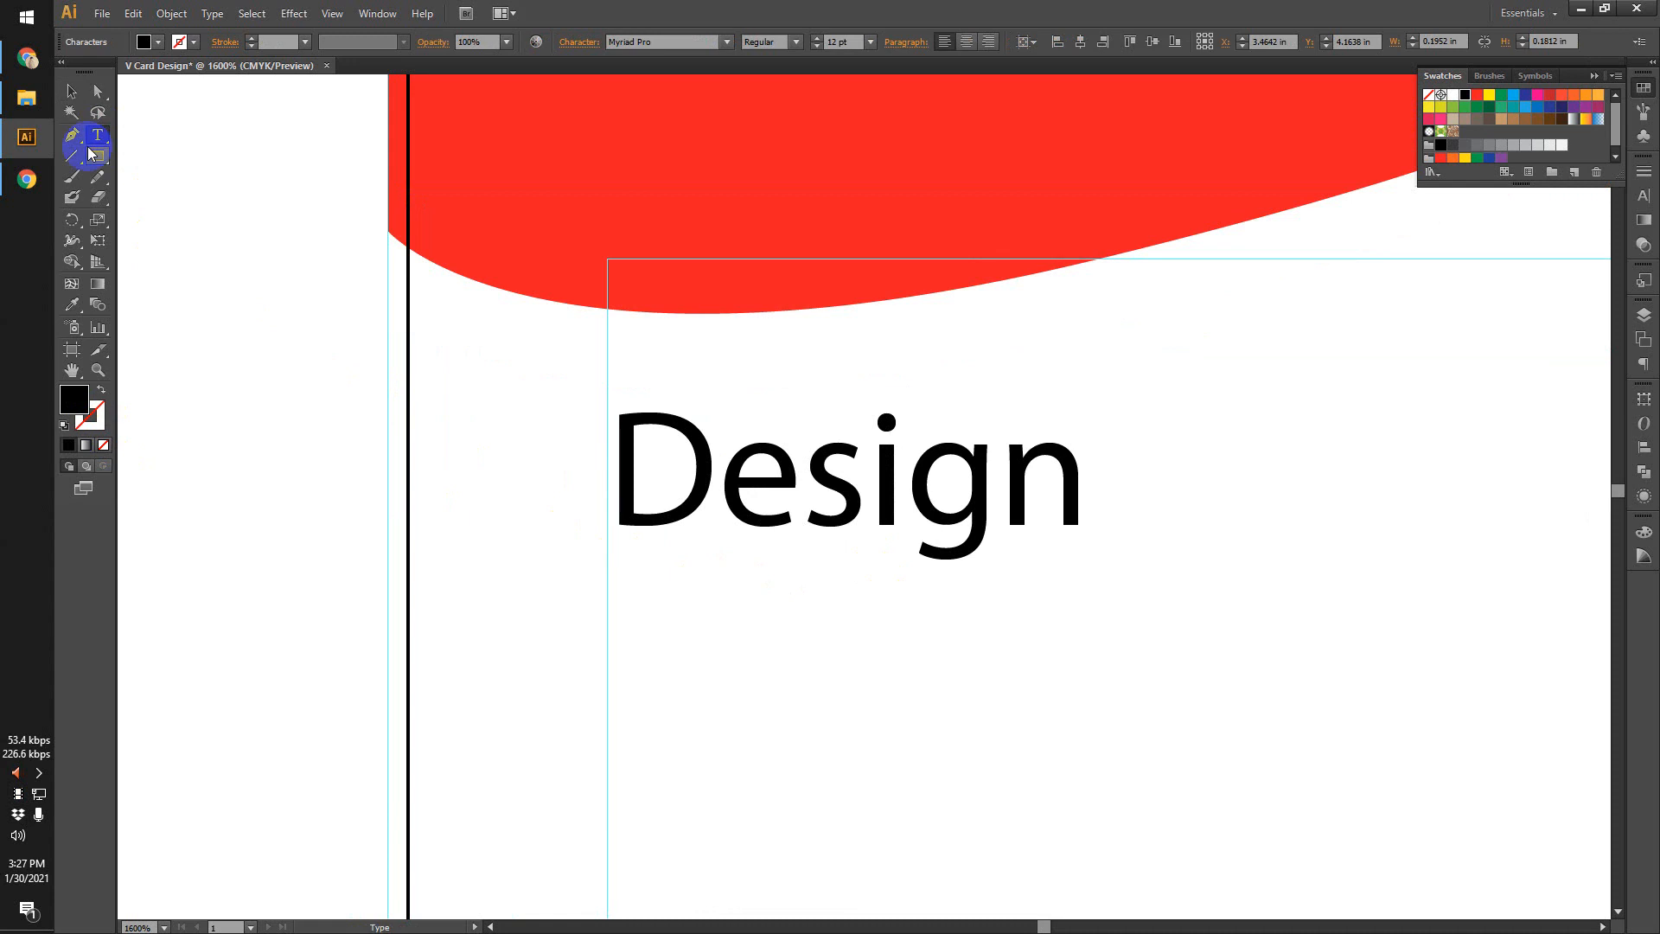
click(72, 91)
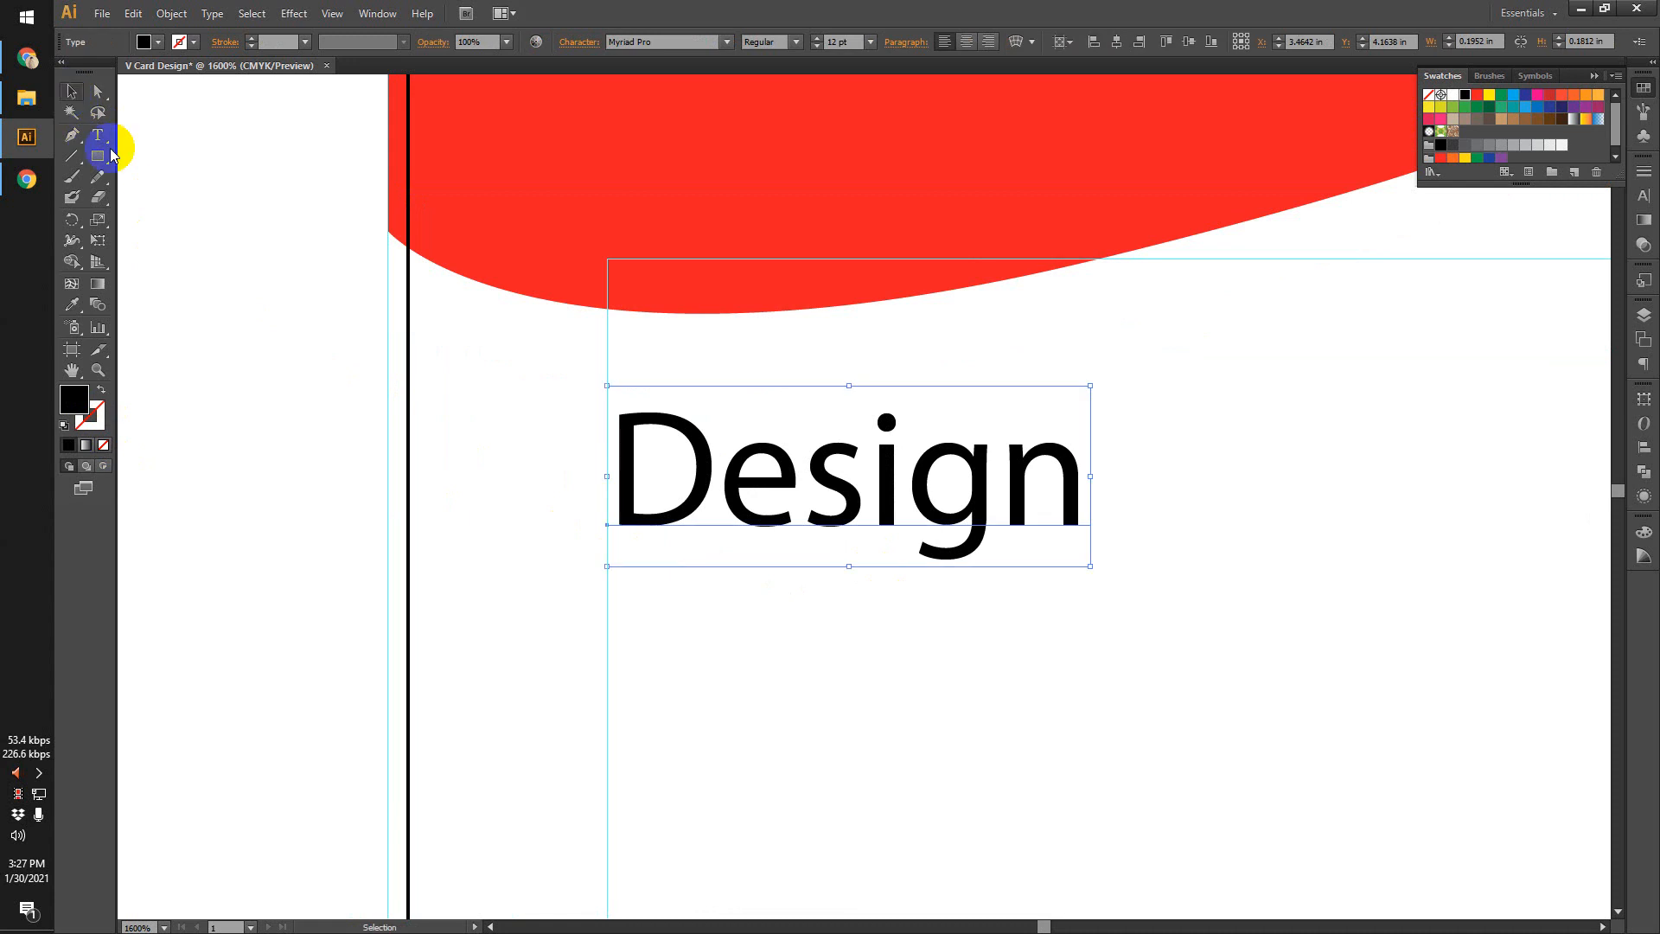
Duplicate the "Design" text directly below and shift both lines left so their first letters meet the inner guide.
scroll(404, 406, down, 1)
drag(685, 445, 670, 599)
shift+click(608, 474)
scroll(605, 472, up, 2)
drag(575, 464, 552, 464)
click(336, 419)
Examine how the red shape extends past the card outline to the outer guide at the upper-left corner.
scroll(372, 449, down, 2)
drag(422, 363, 549, 572)
scroll(417, 386, up, 1)
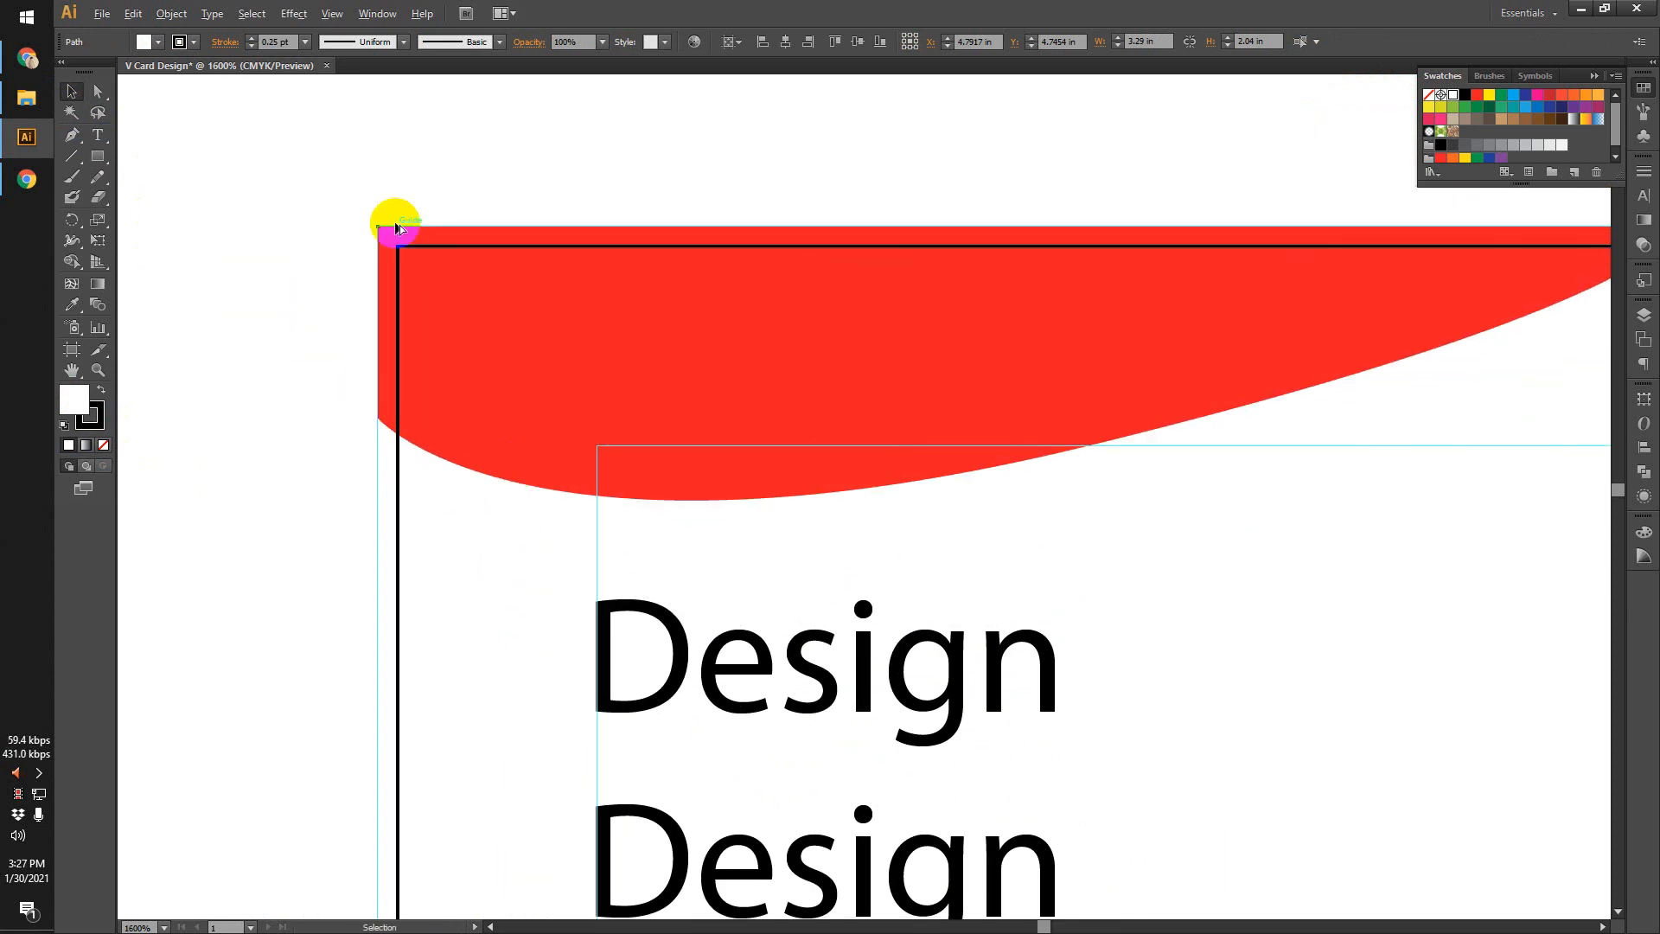
click(400, 227)
scroll(372, 225, up, 3)
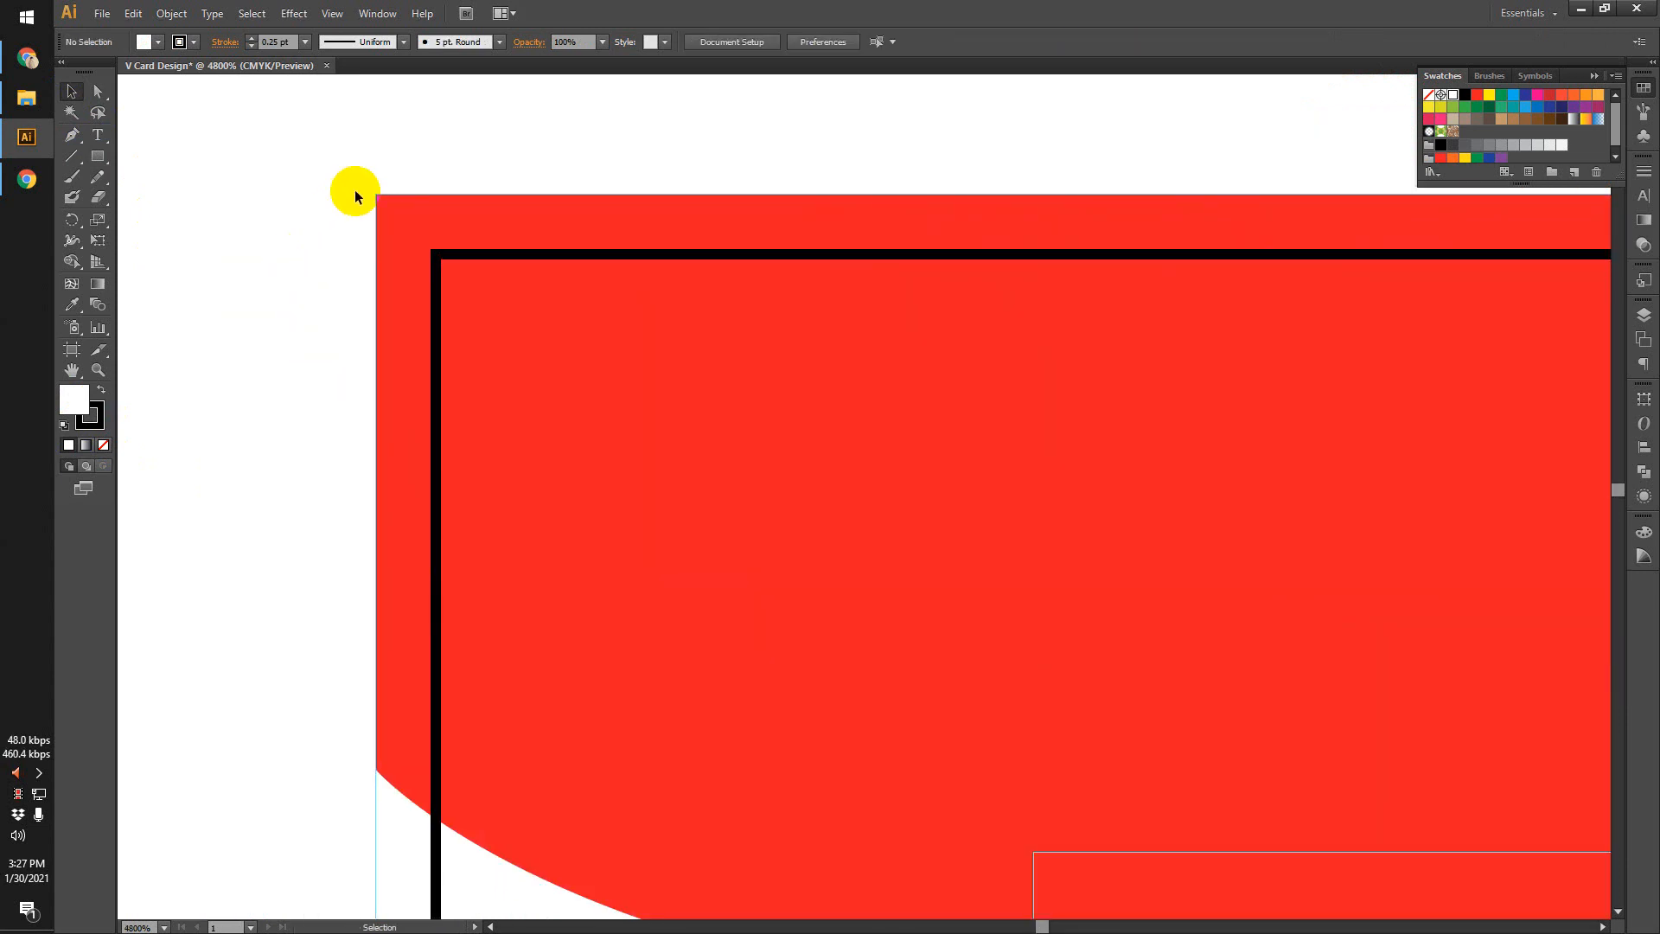
scroll(370, 386, down, 5)
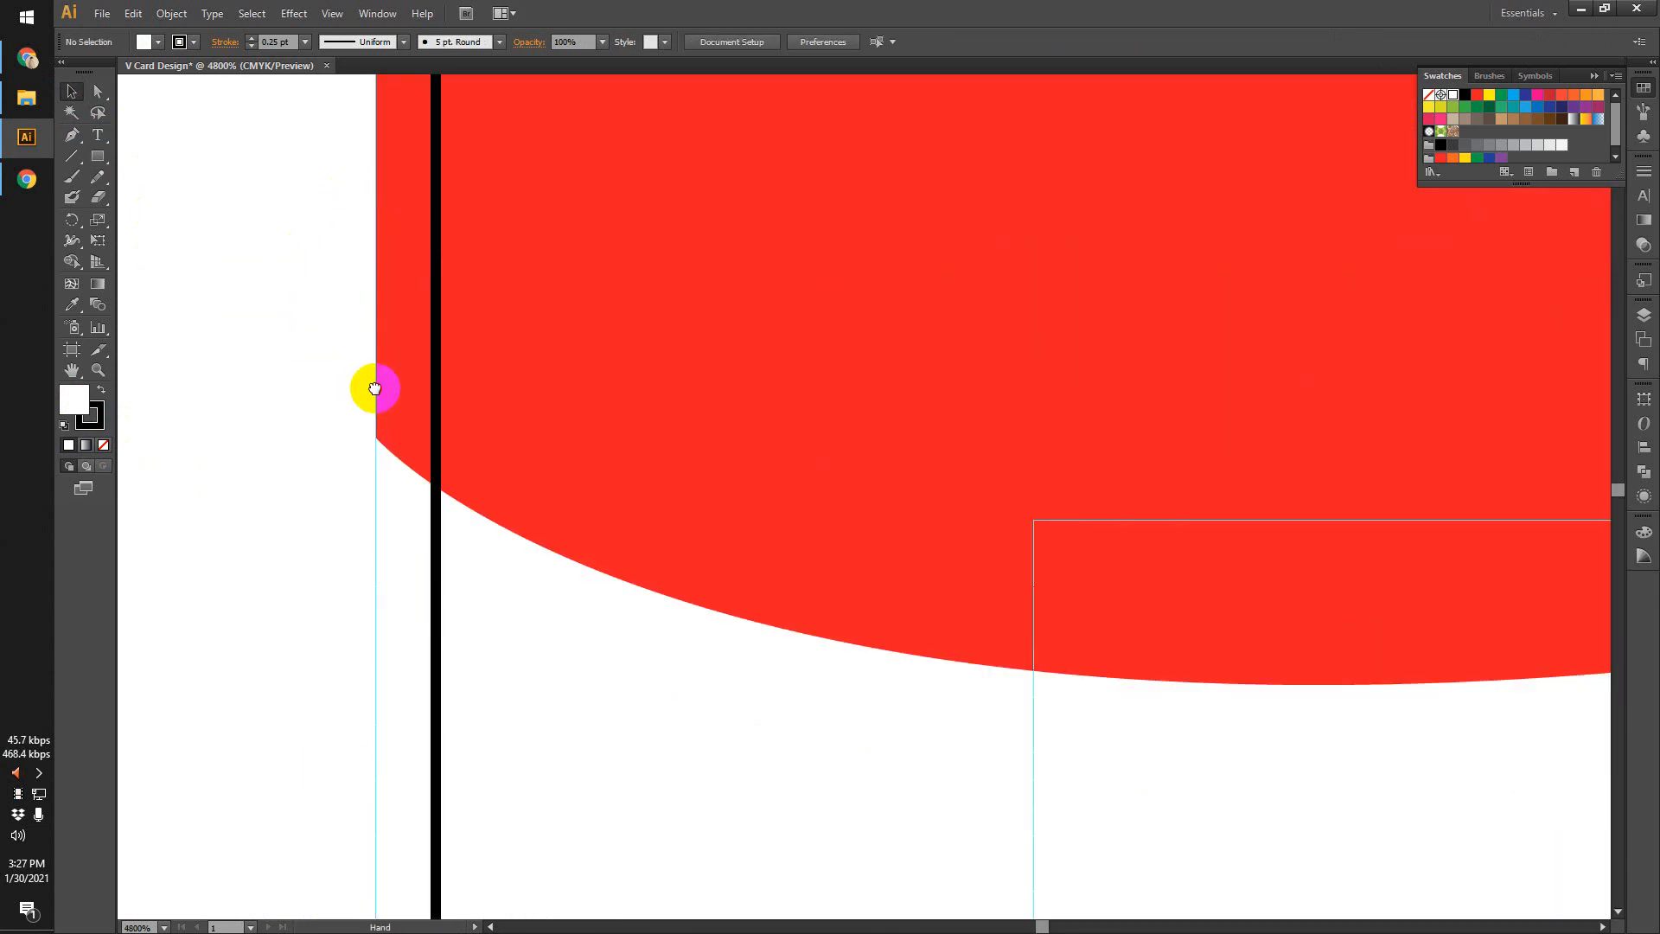
click(375, 464)
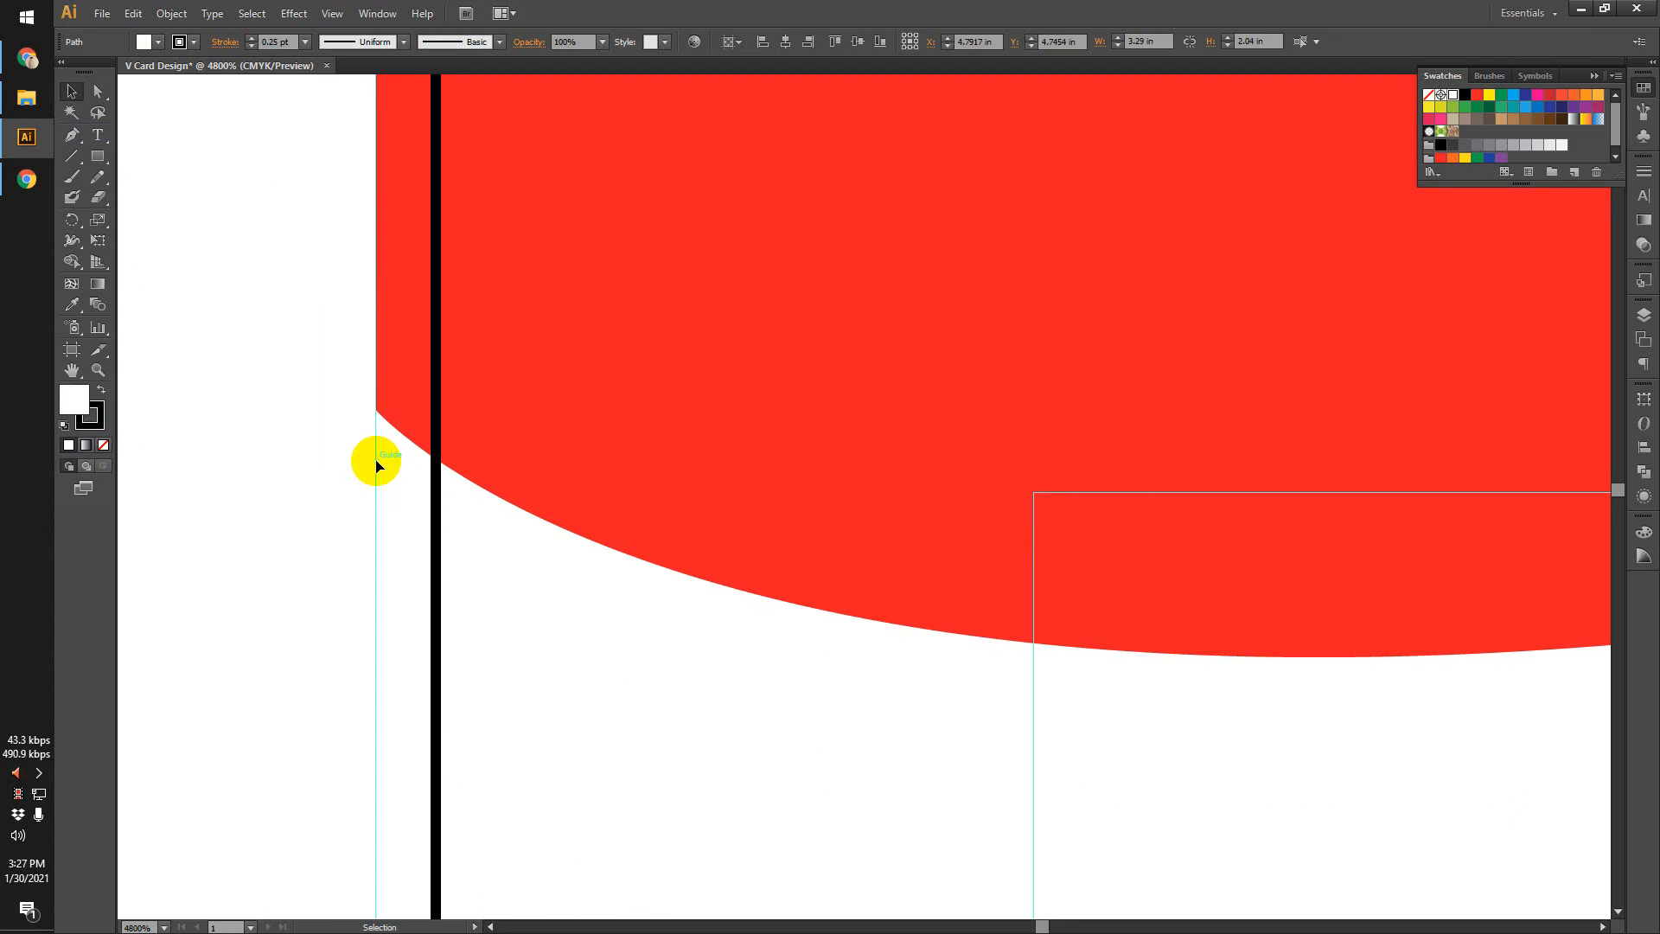
drag(381, 438, 355, 692)
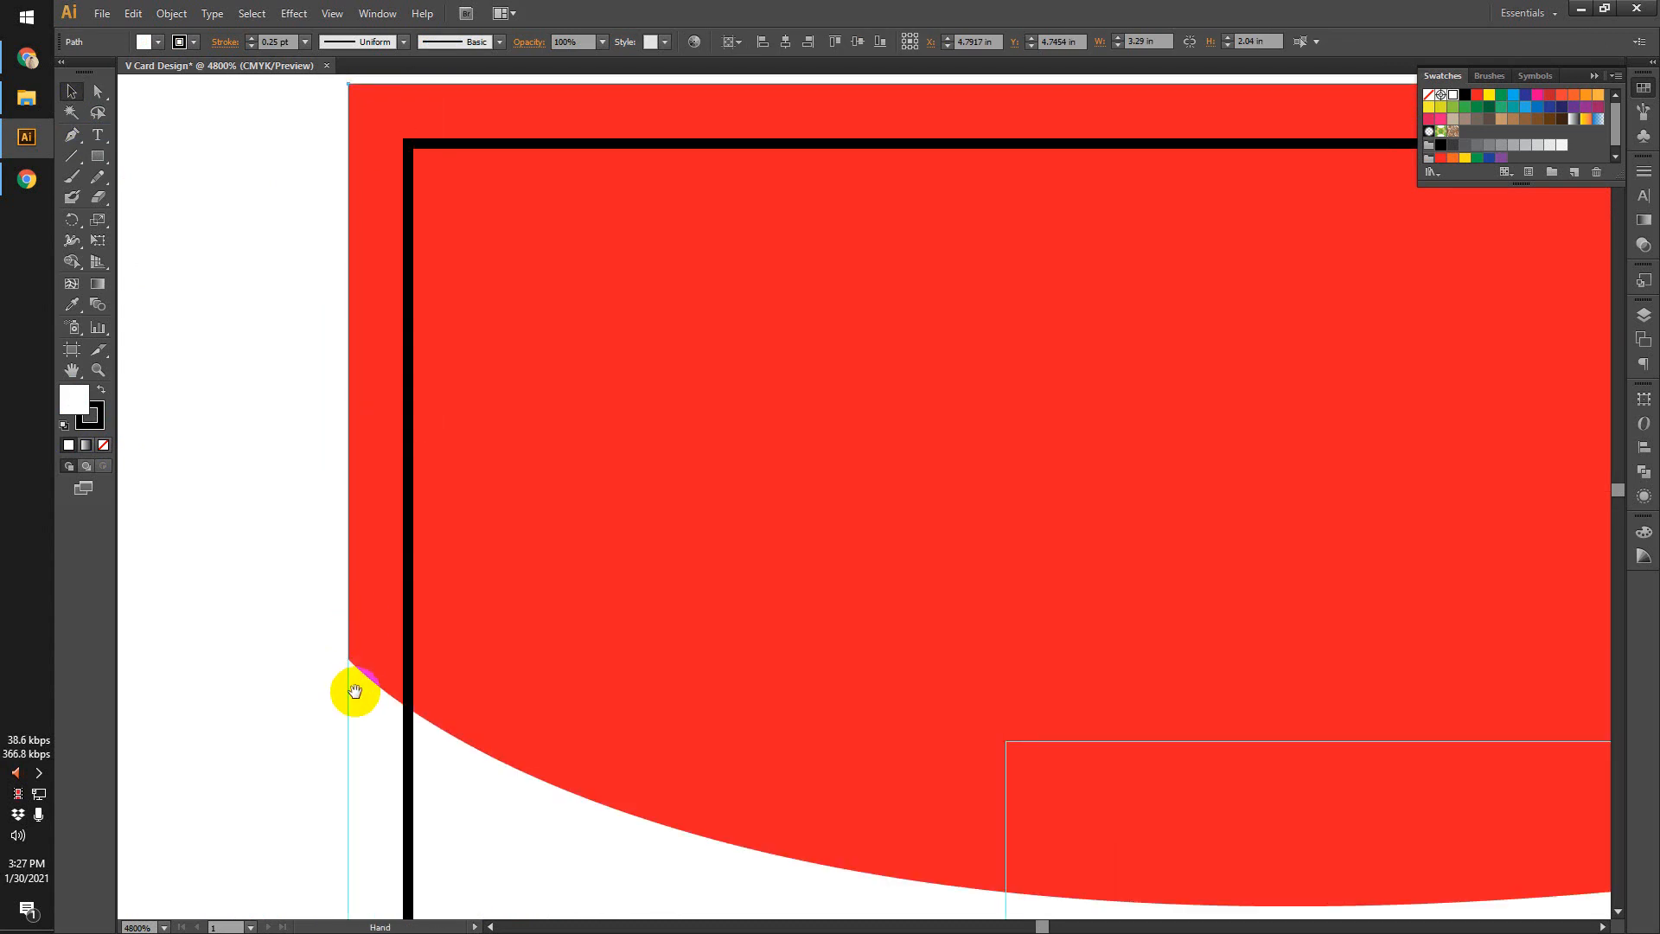
click(277, 525)
drag(378, 674, 384, 370)
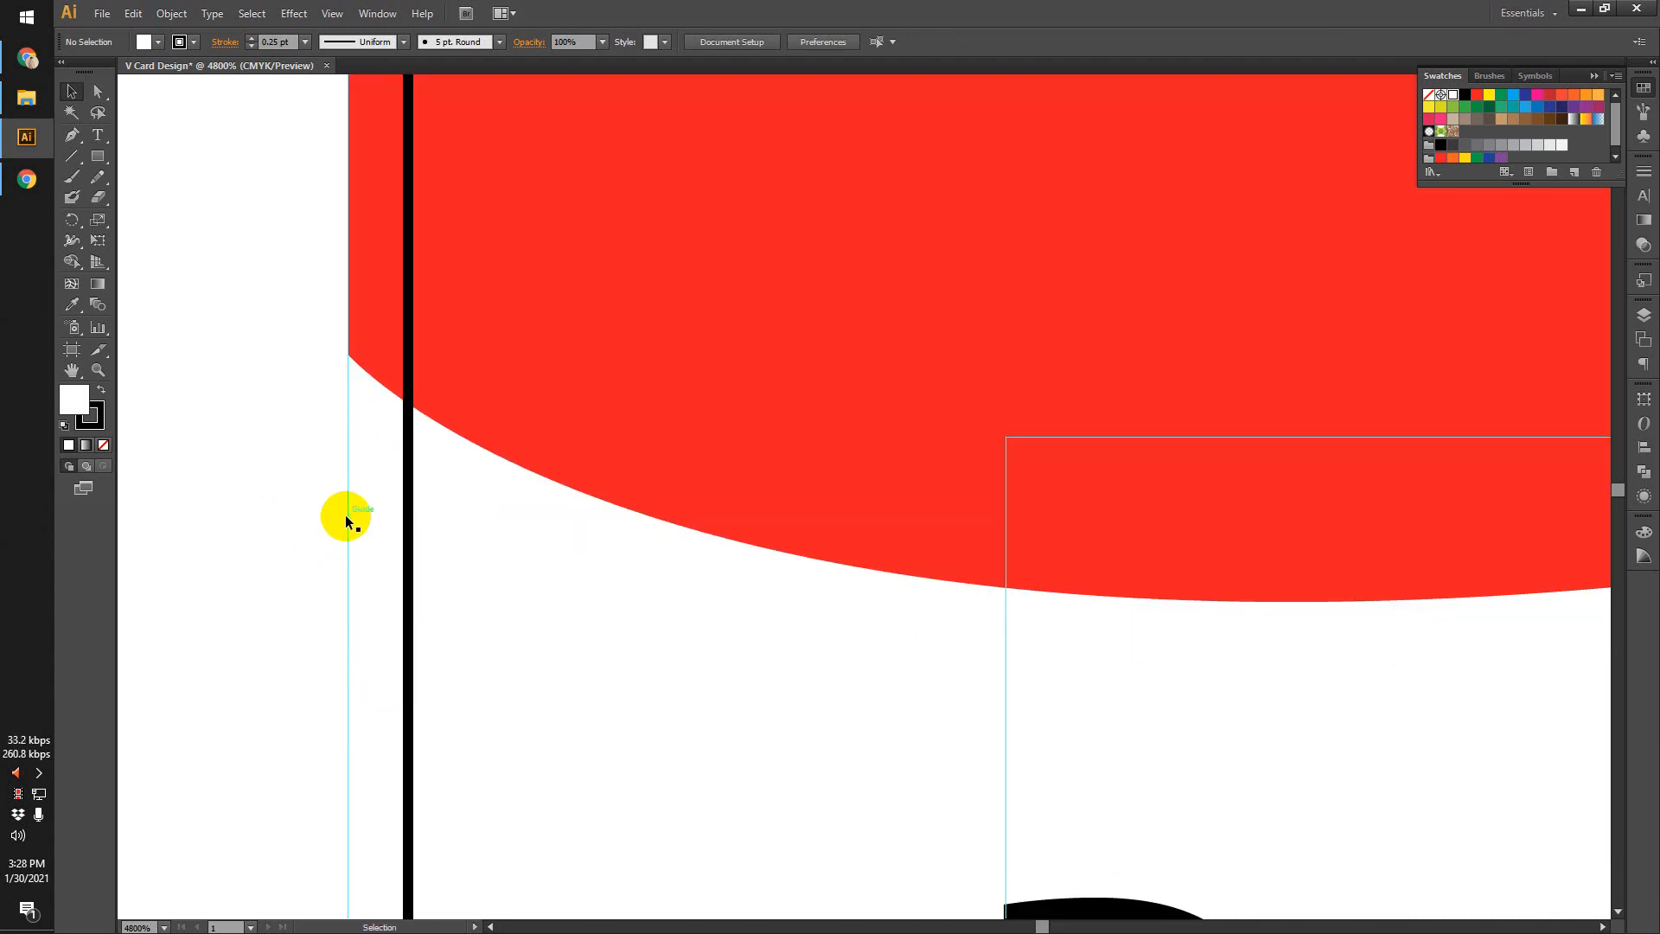
Select the card outline and the outer guide in turn to compare their widths and heights.
click(407, 523)
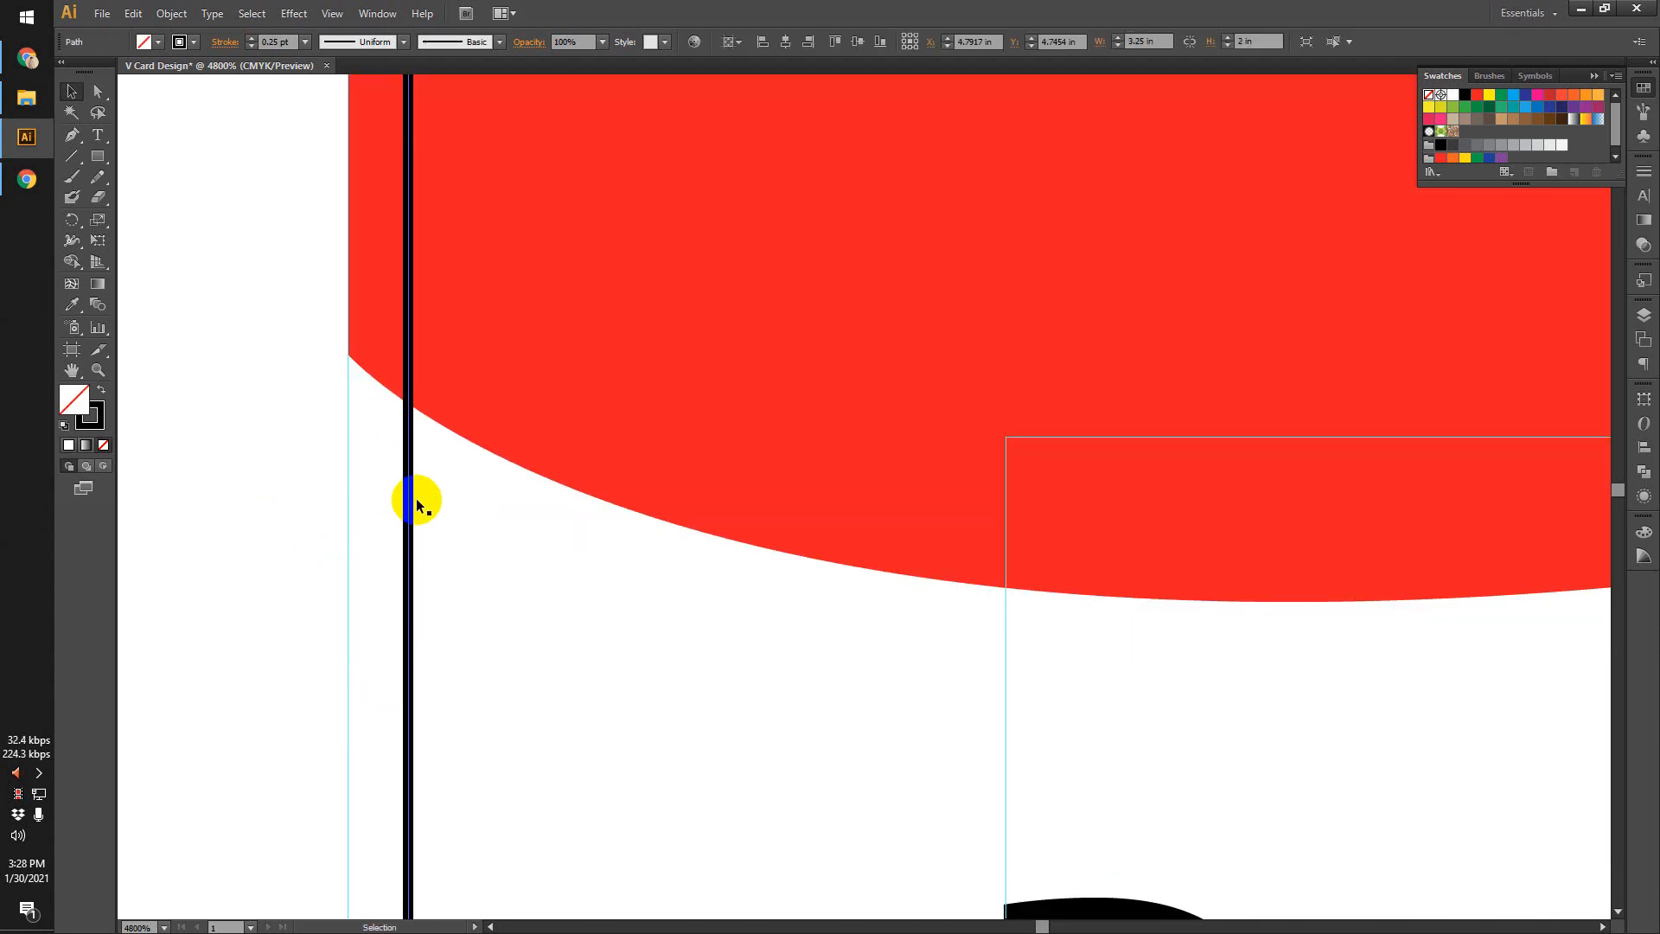
click(347, 528)
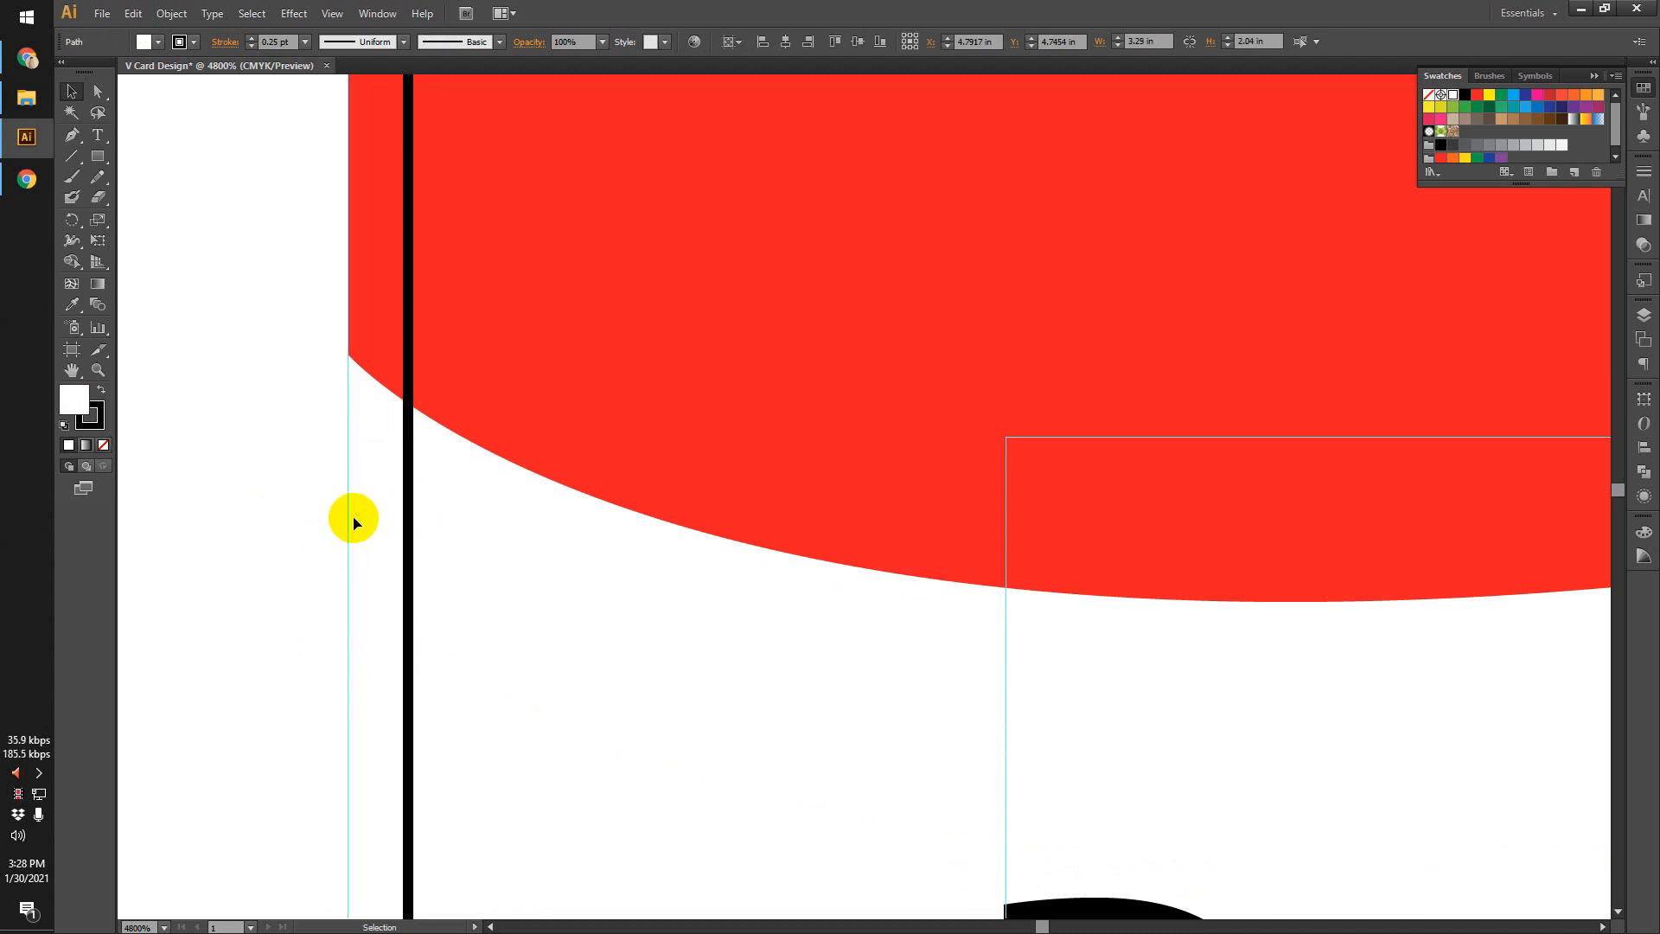
scroll(350, 510, down, 1)
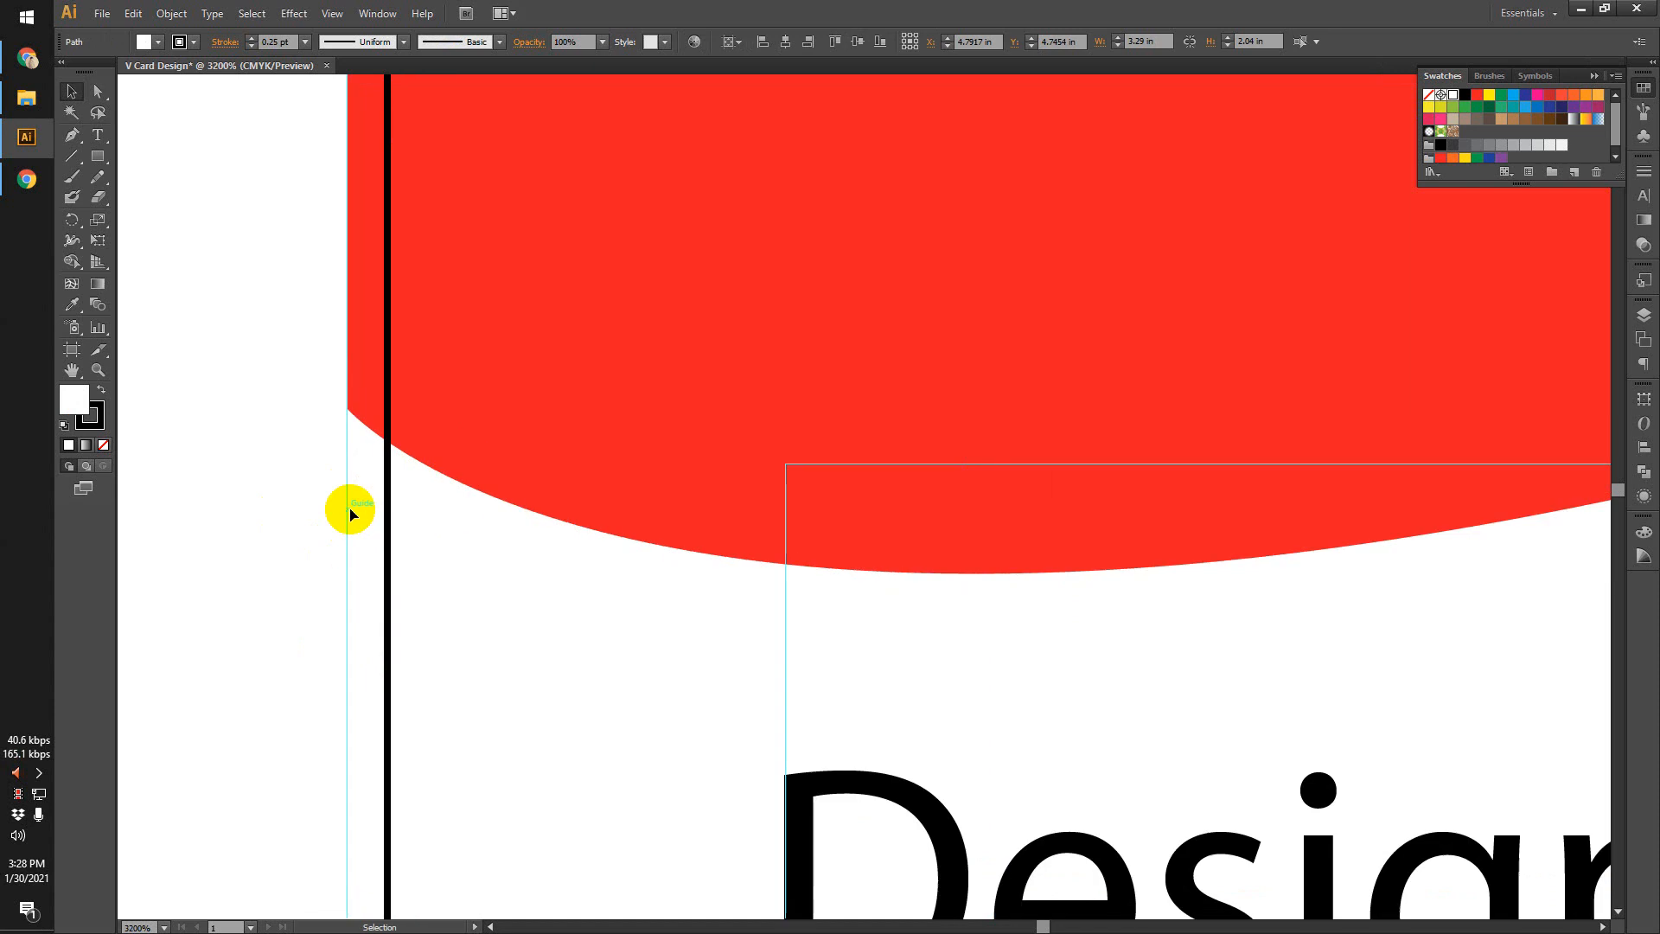
scroll(345, 533, up, 2)
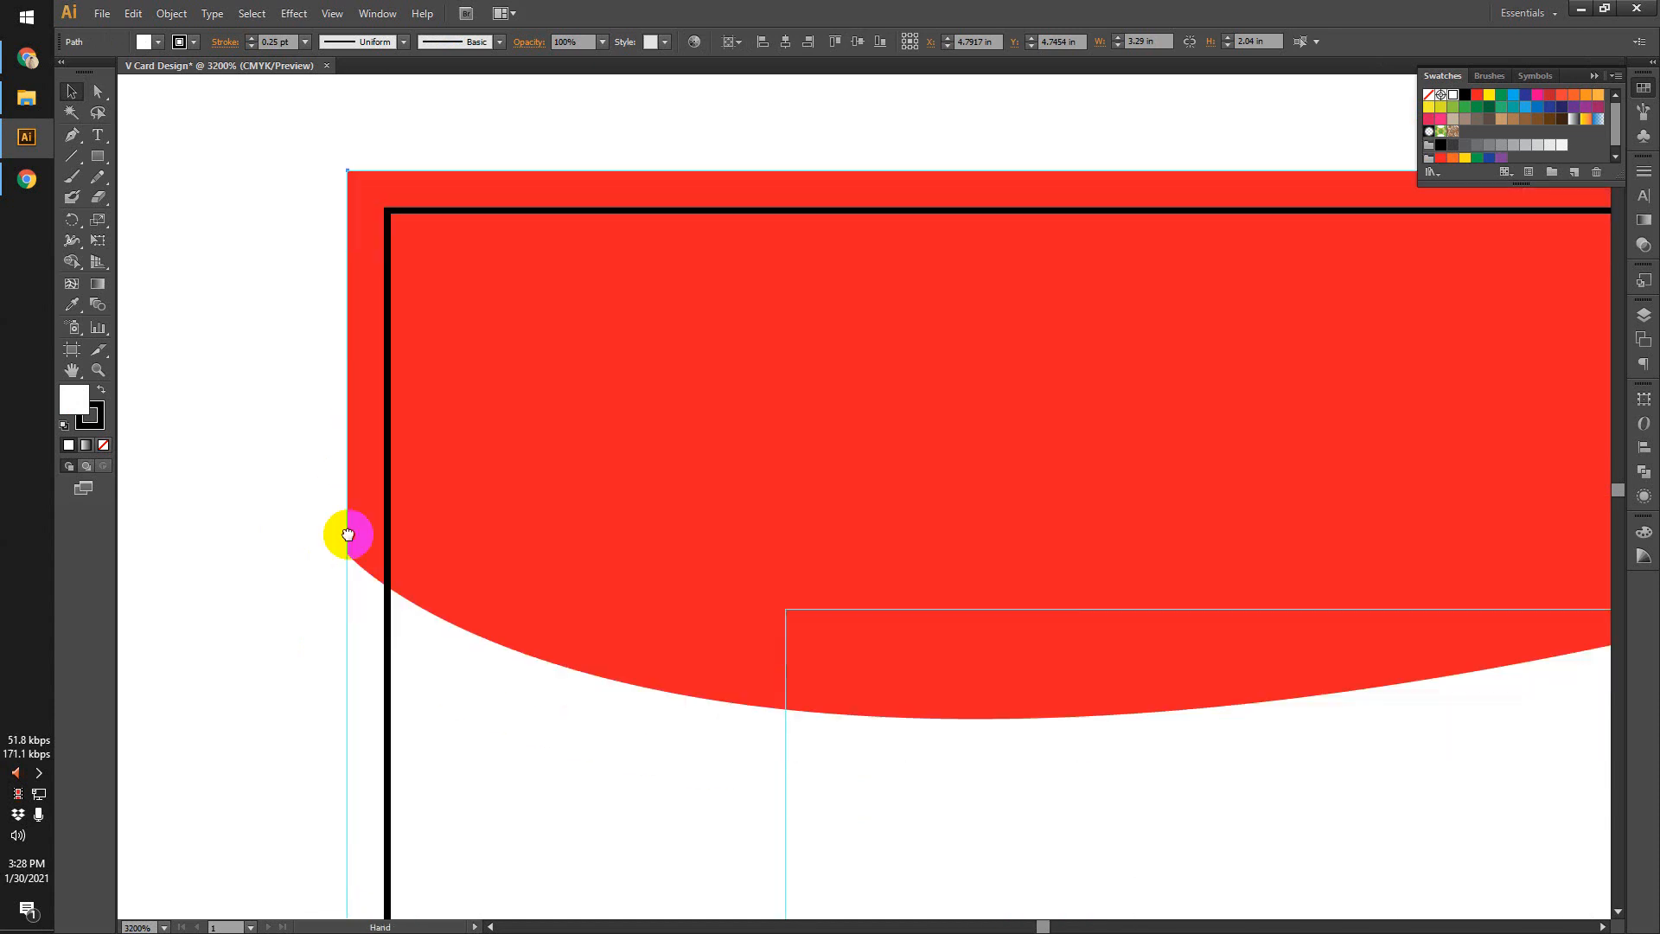
click(386, 336)
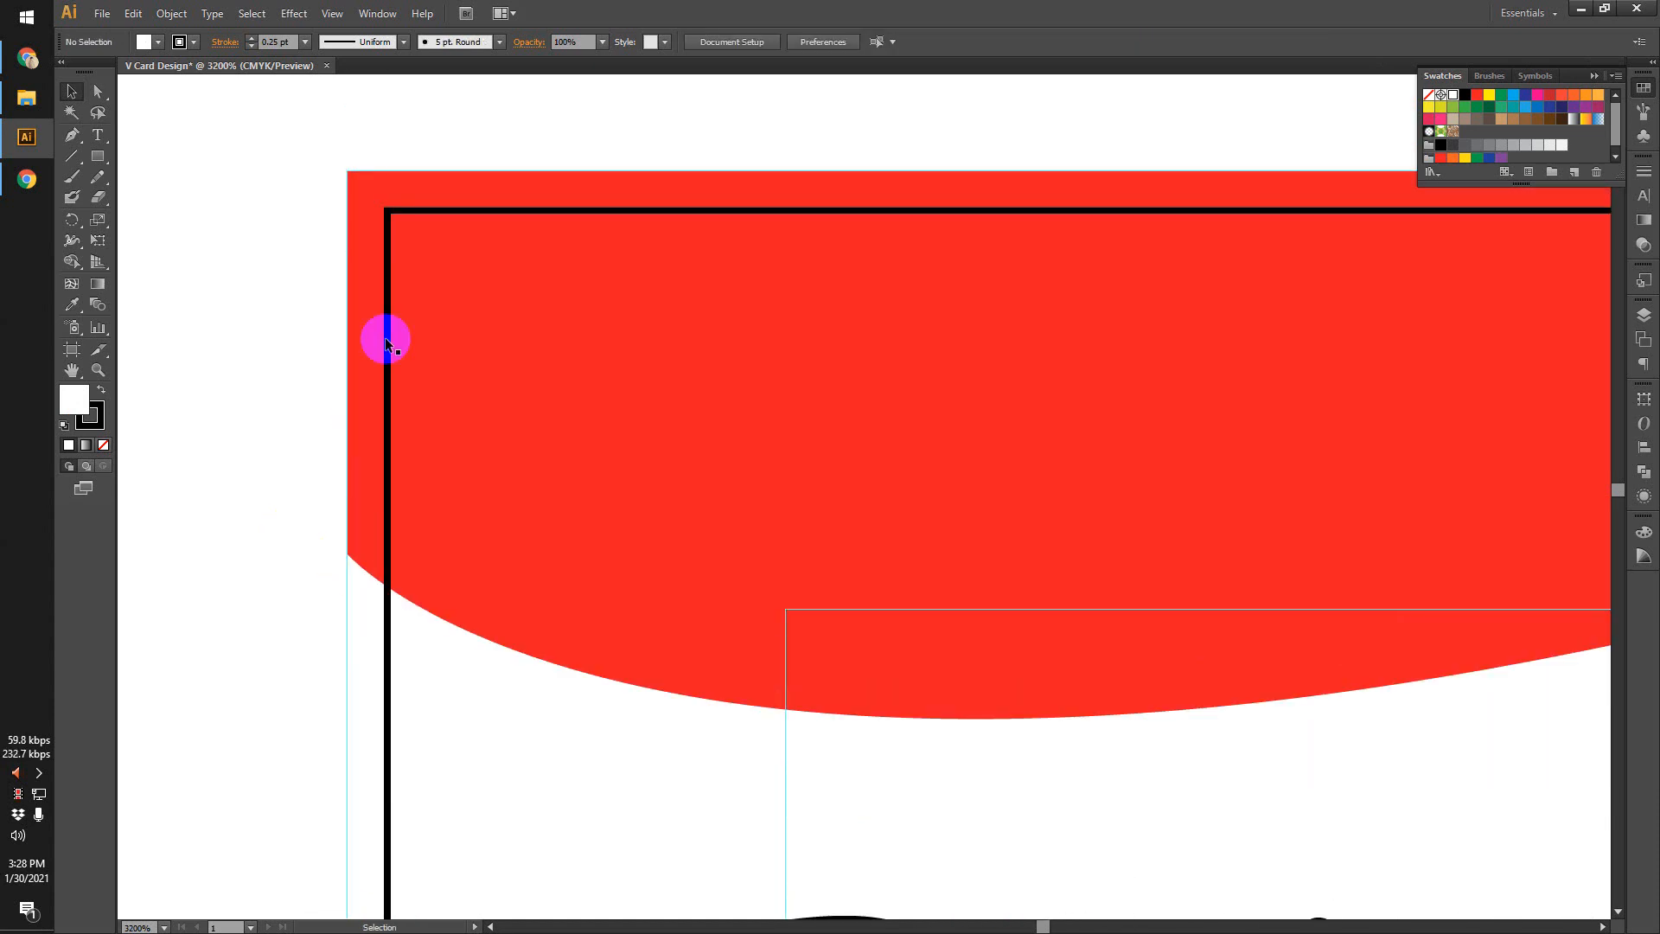
click(1144, 43)
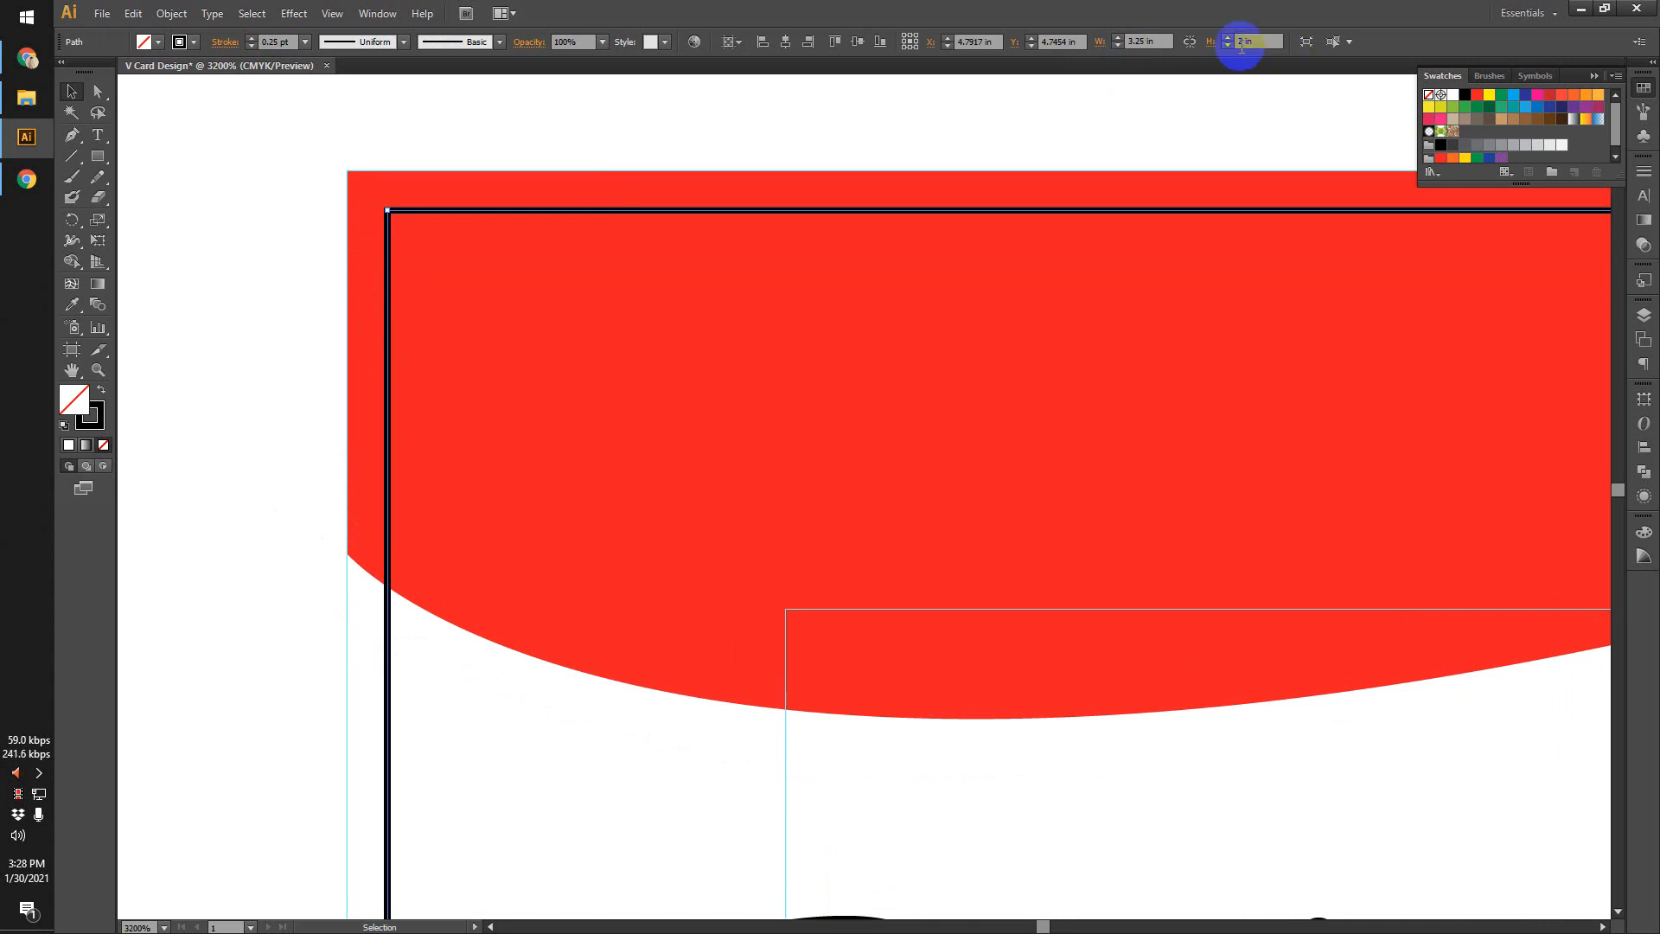
scroll(318, 604, up, 1)
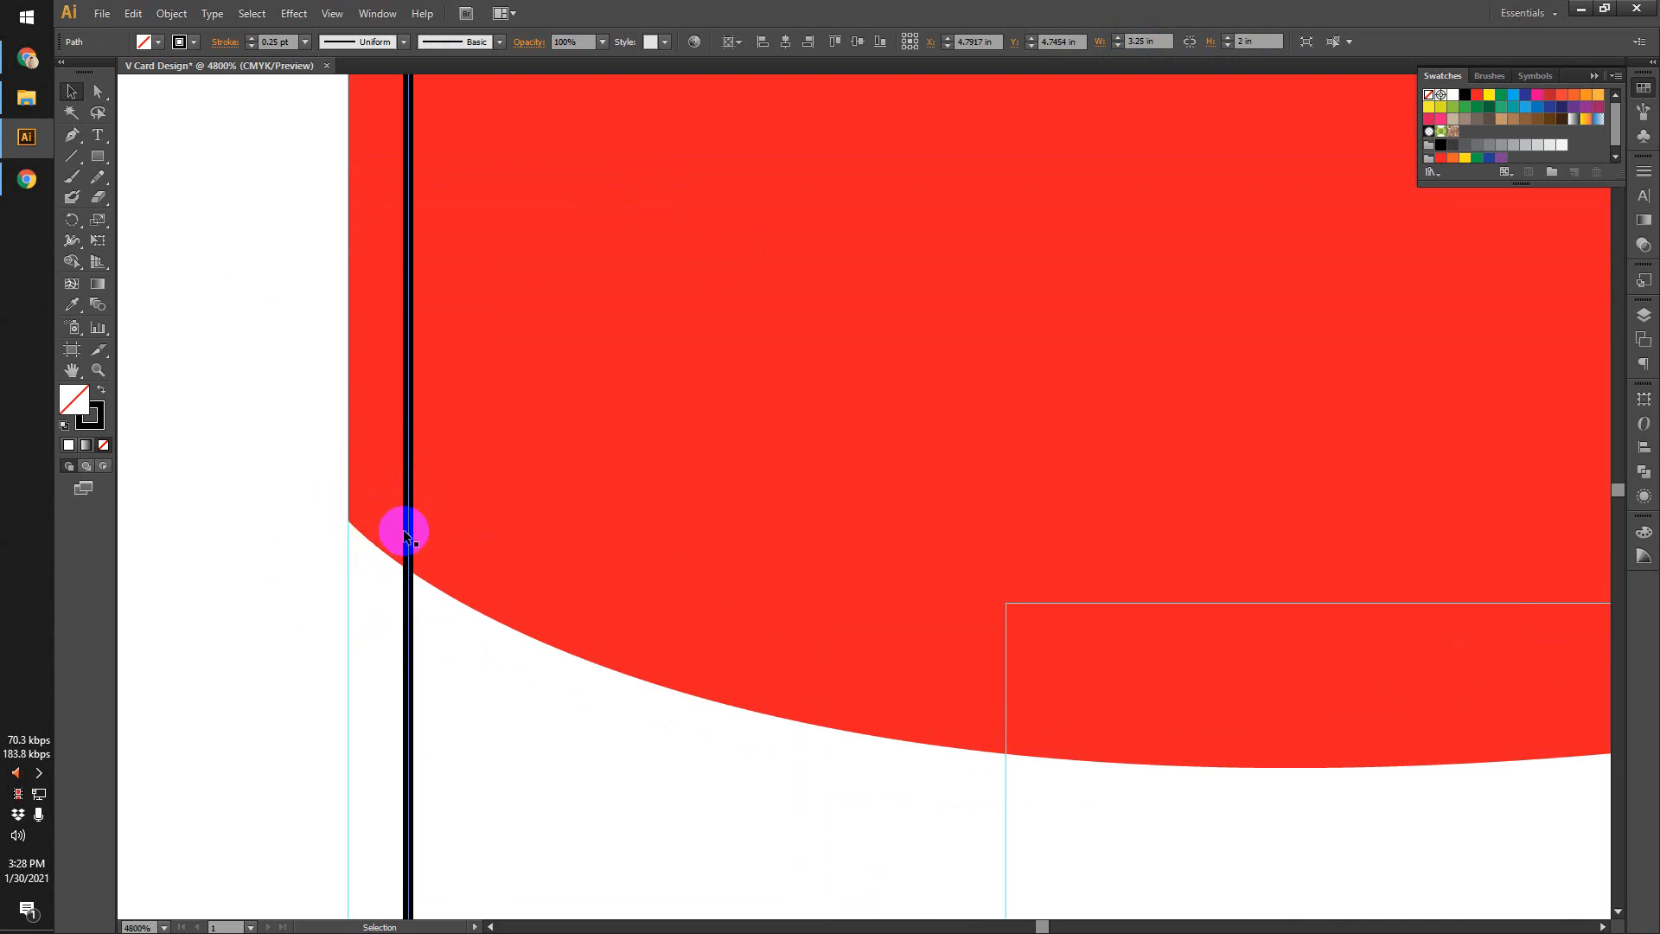
scroll(415, 484, down, 3)
Draw a small rectangle about 0.074 by 0.077 in inside the card outline's left edge, below the red shape's corner, and fill it yellow.
click(97, 157)
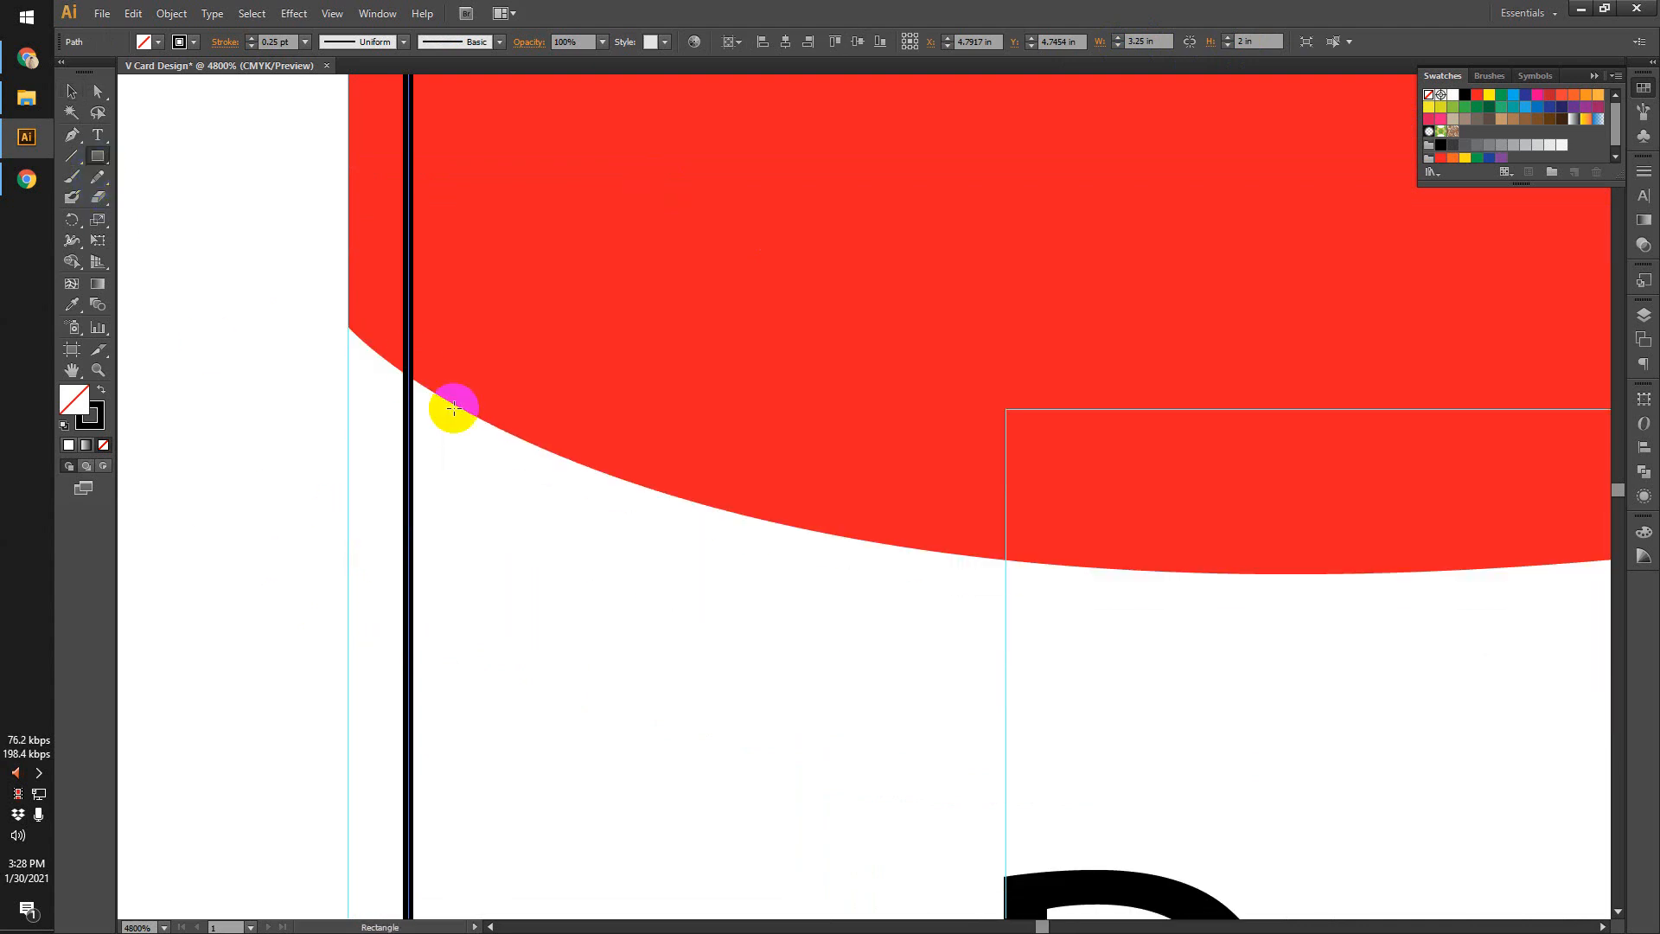
drag(409, 467, 631, 695)
drag(1573, 161, 1459, 100)
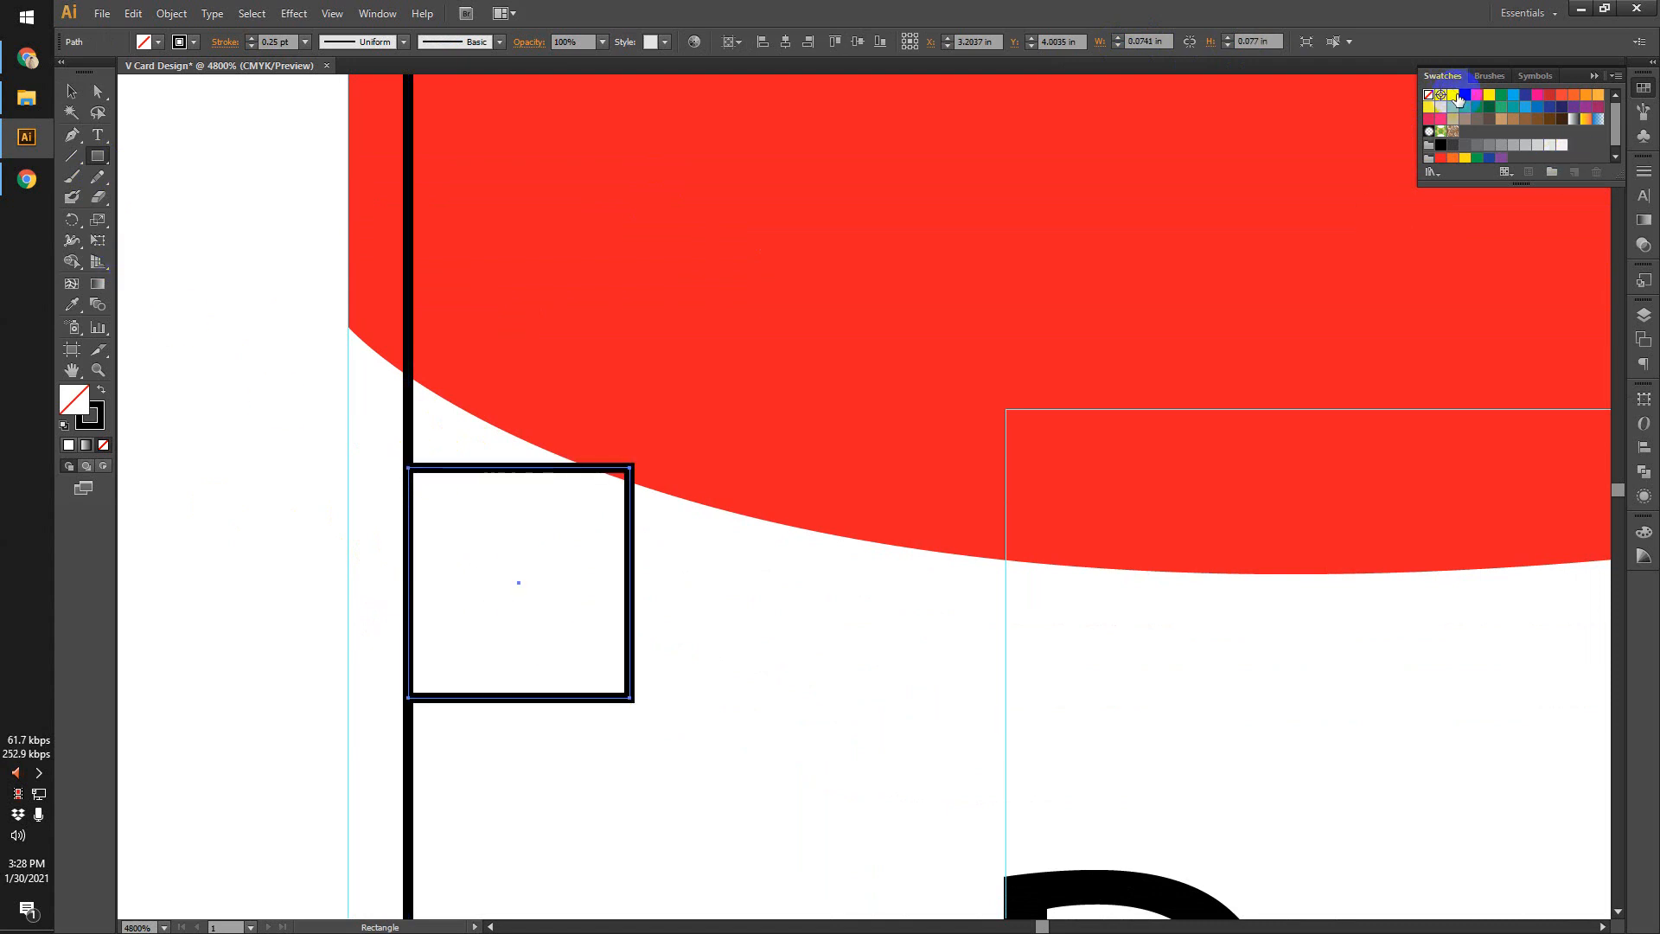
click(1468, 98)
click(72, 90)
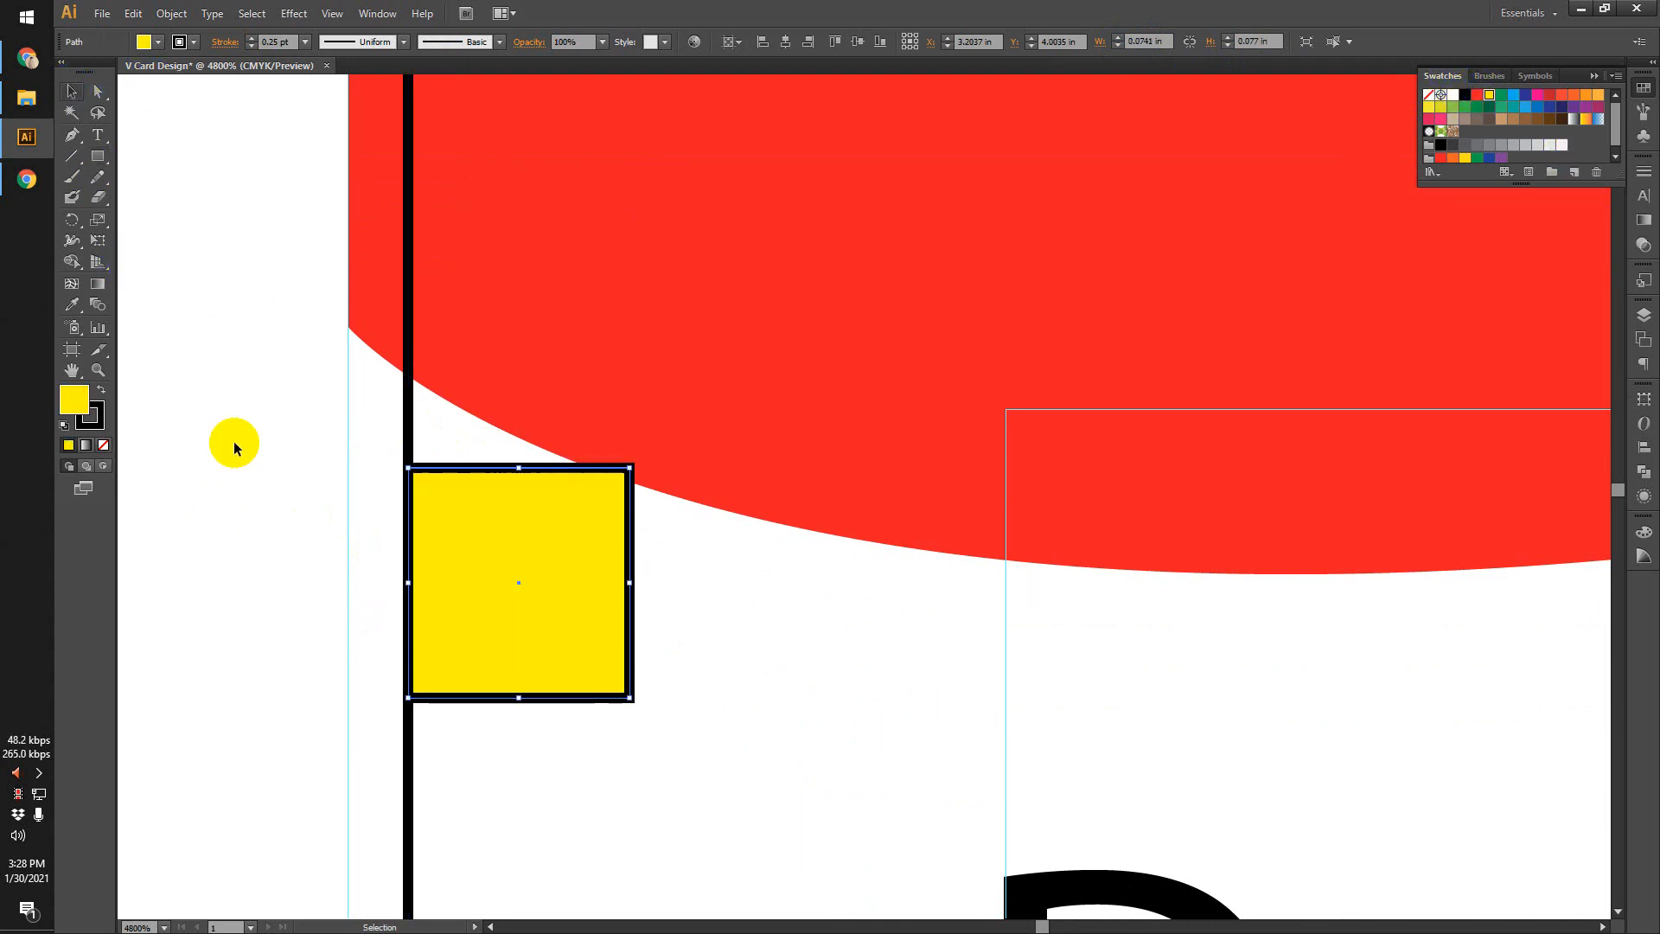
click(275, 491)
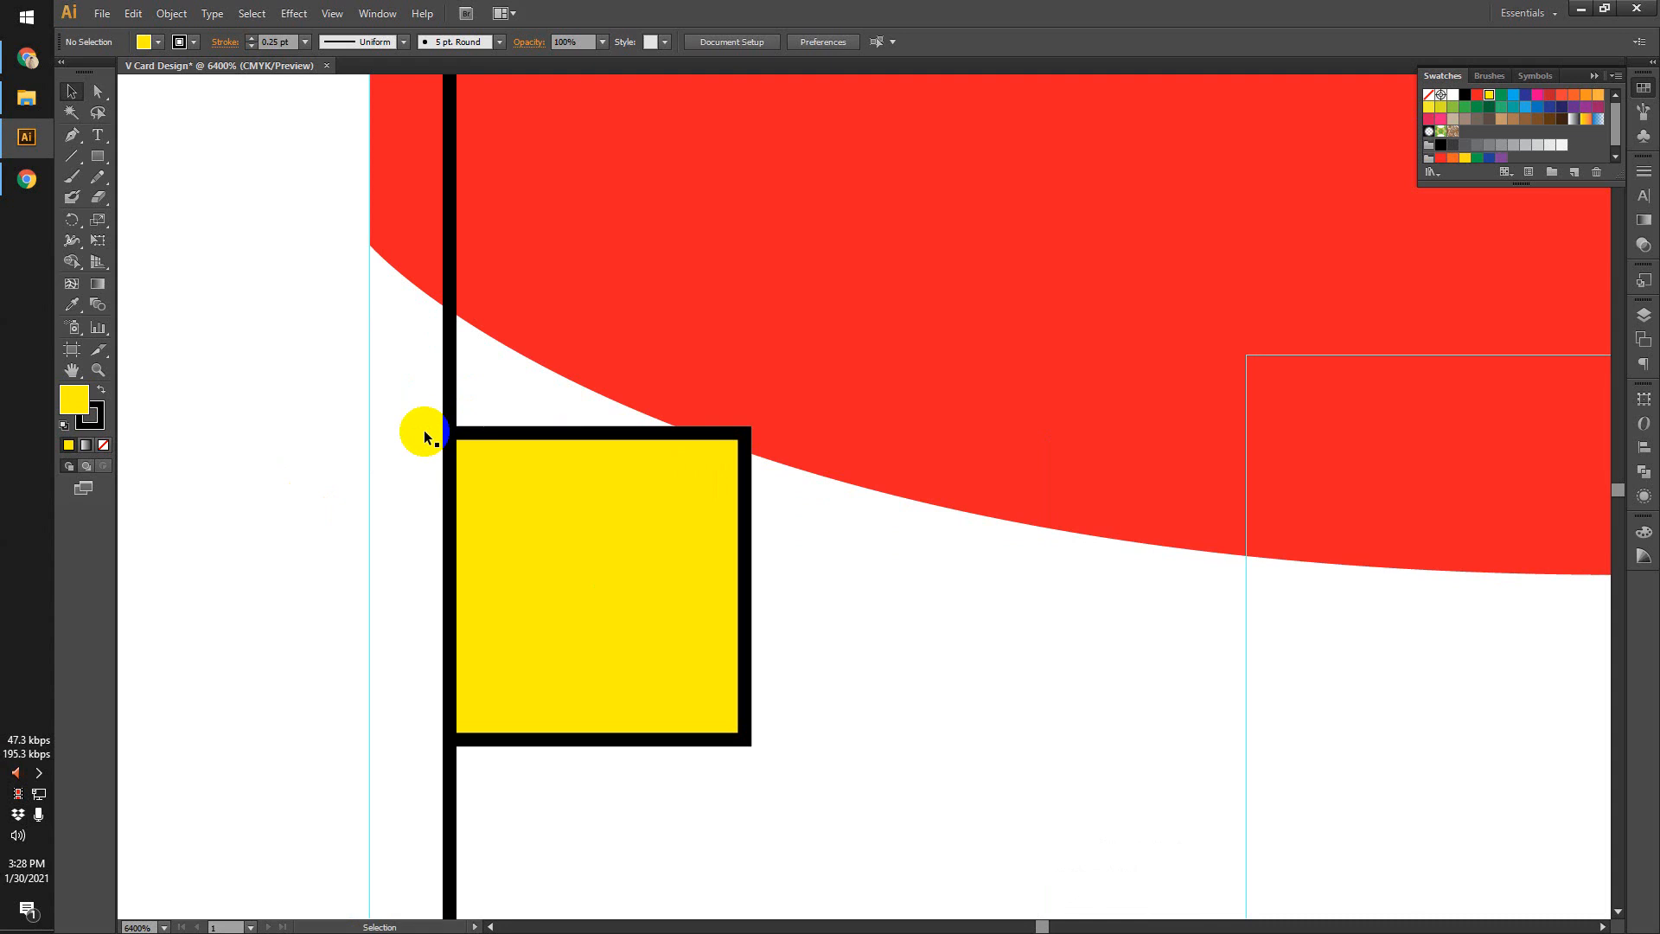
Examine how the red shape, the yellow square and the "Design" text sit against the outer guide, card outline and inner guide.
drag(411, 383, 411, 674)
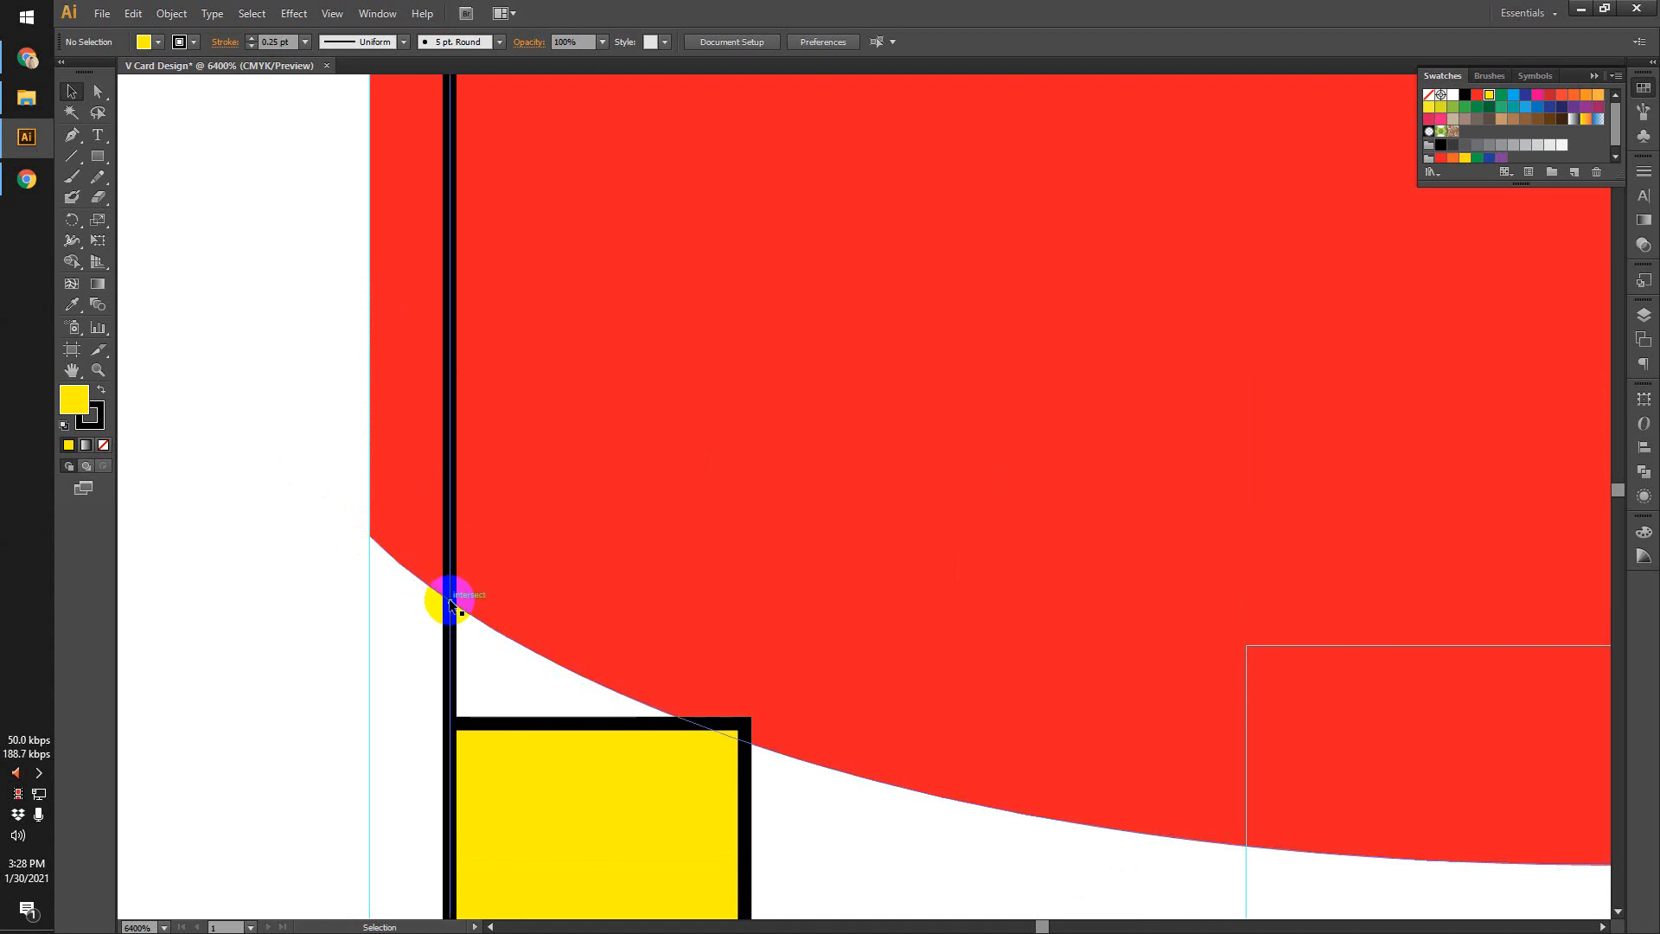
drag(560, 723, 437, 144)
scroll(458, 181, down, 3)
drag(642, 326, 560, 348)
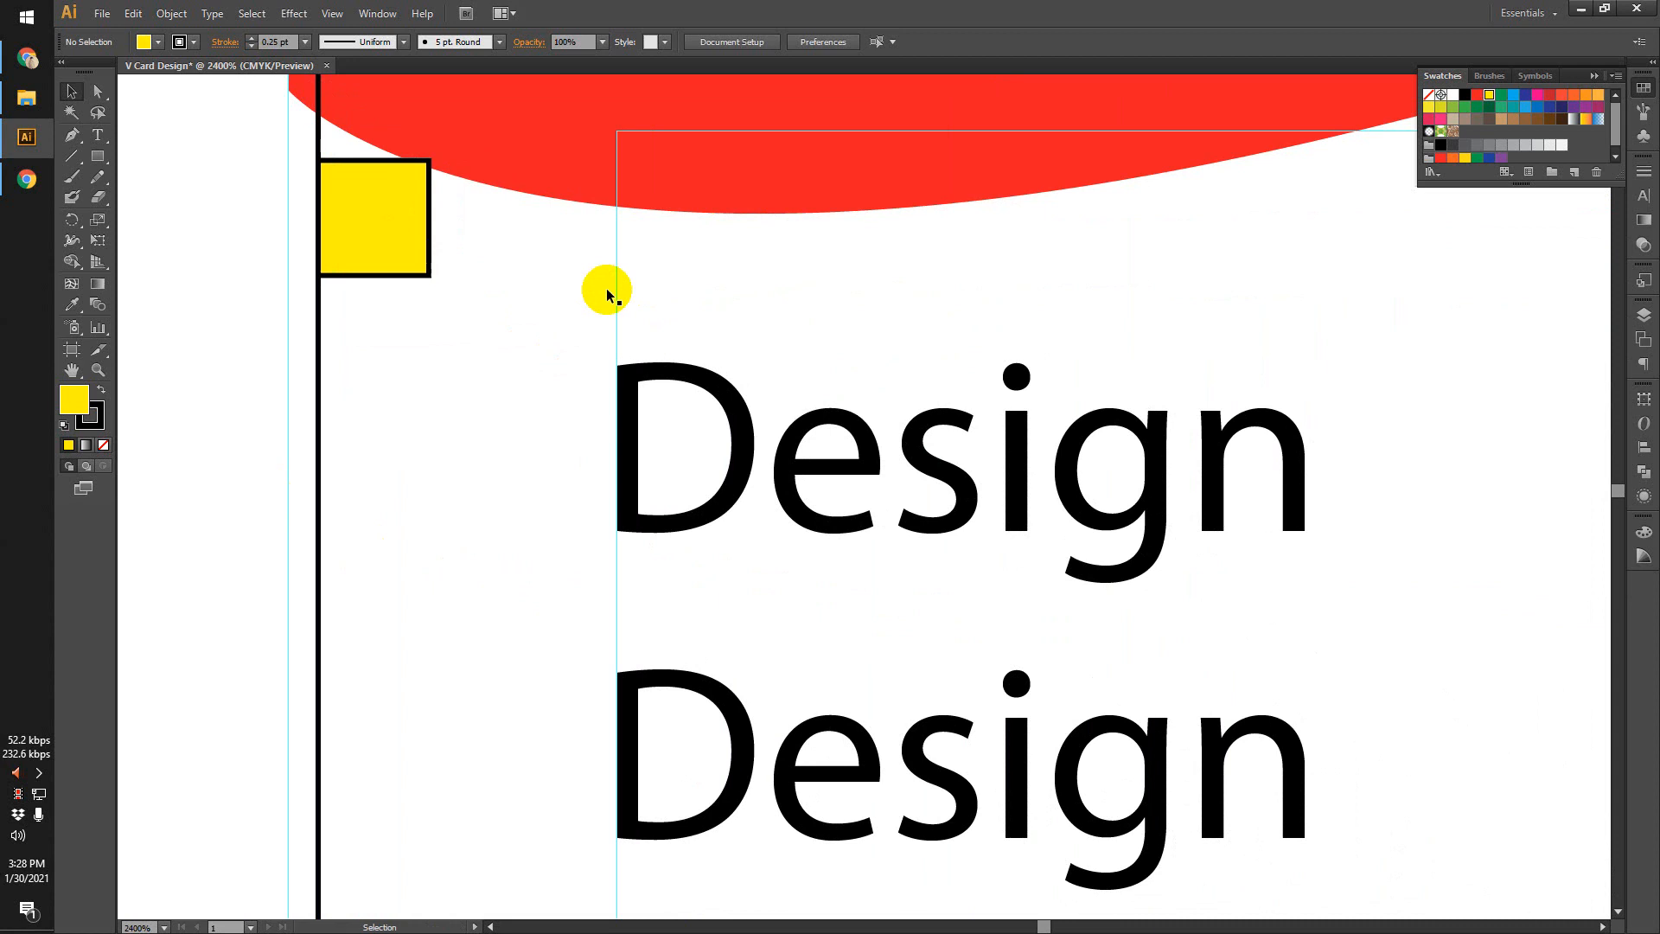
scroll(617, 296, up, 2)
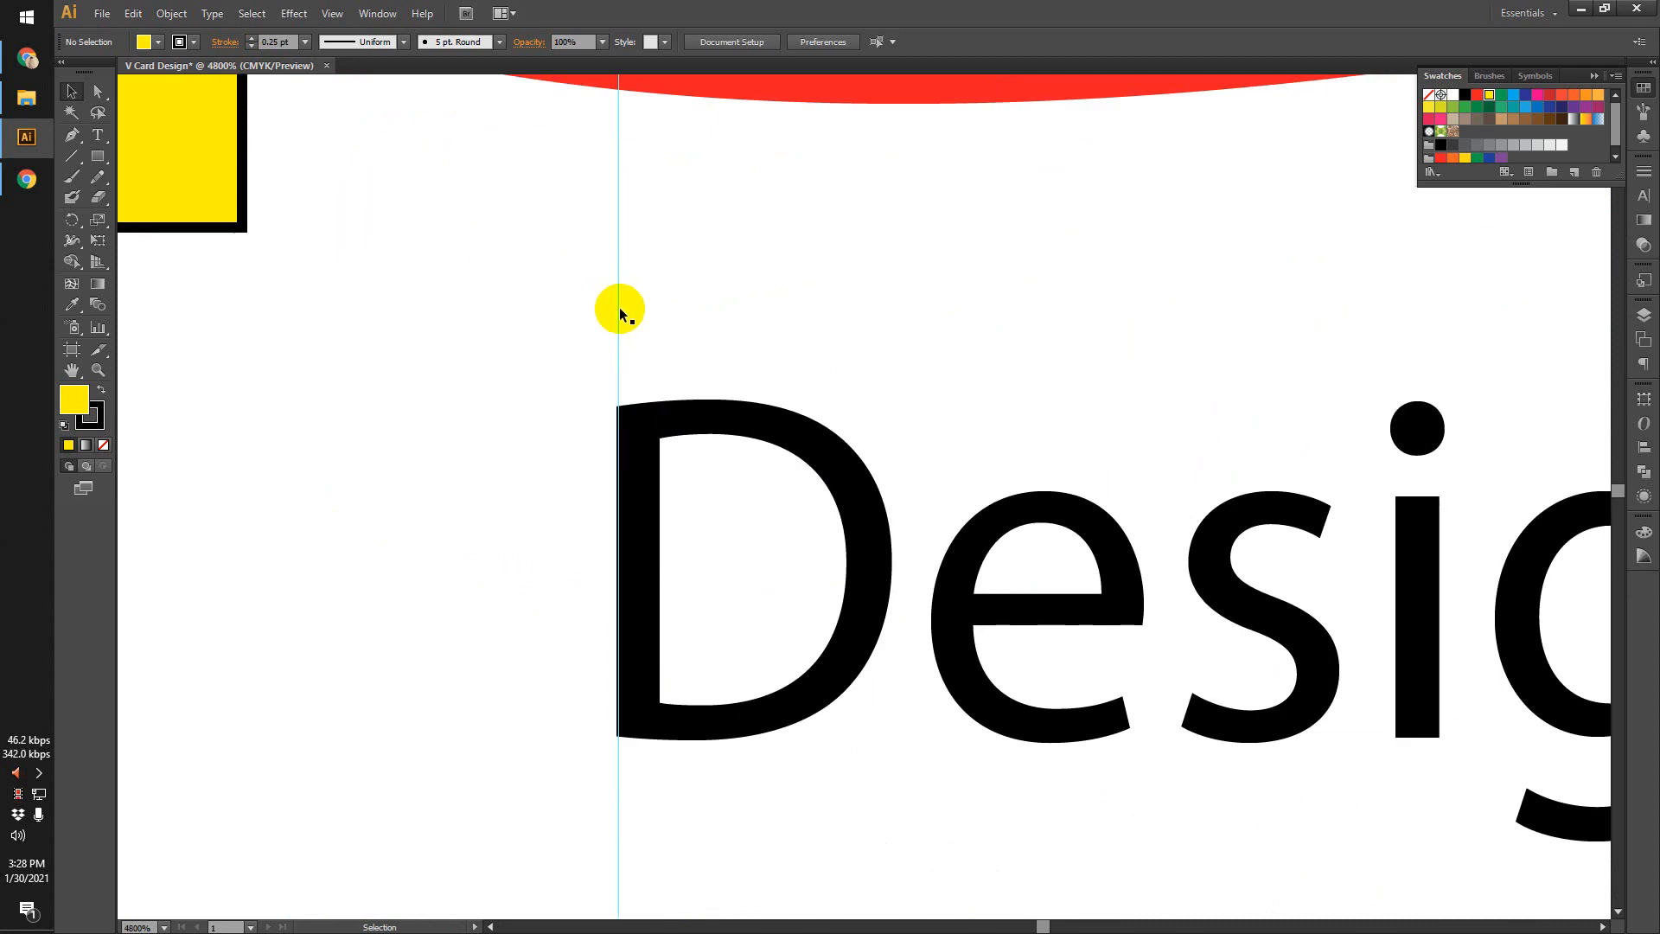
scroll(615, 289, down, 6)
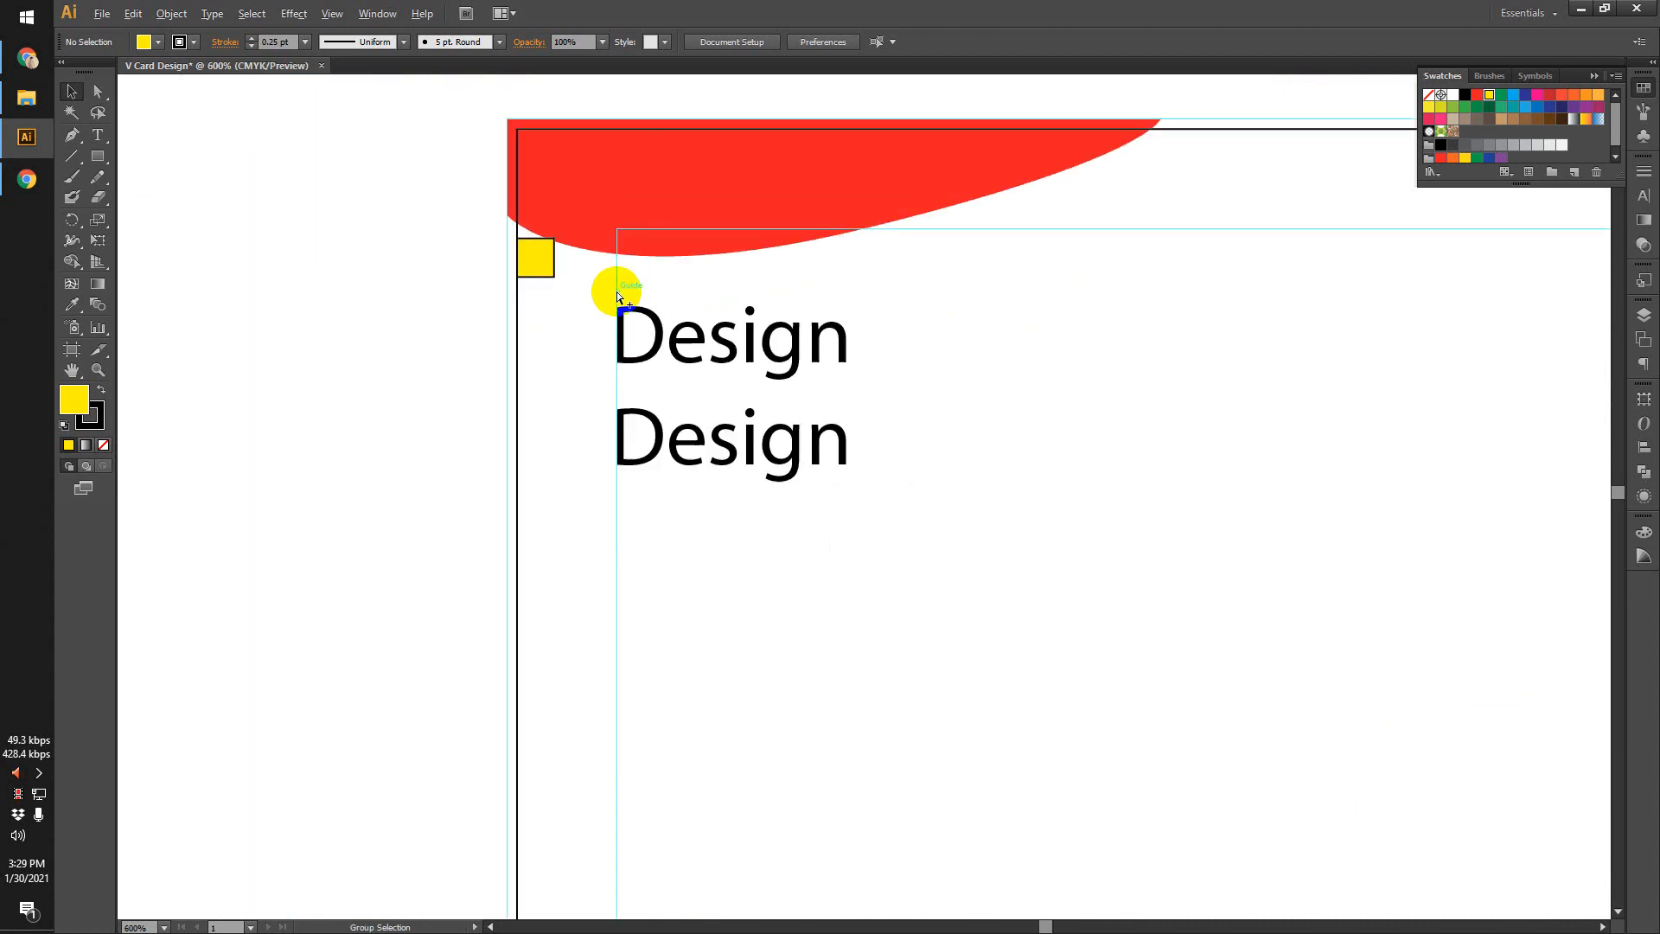
drag(616, 289, 533, 388)
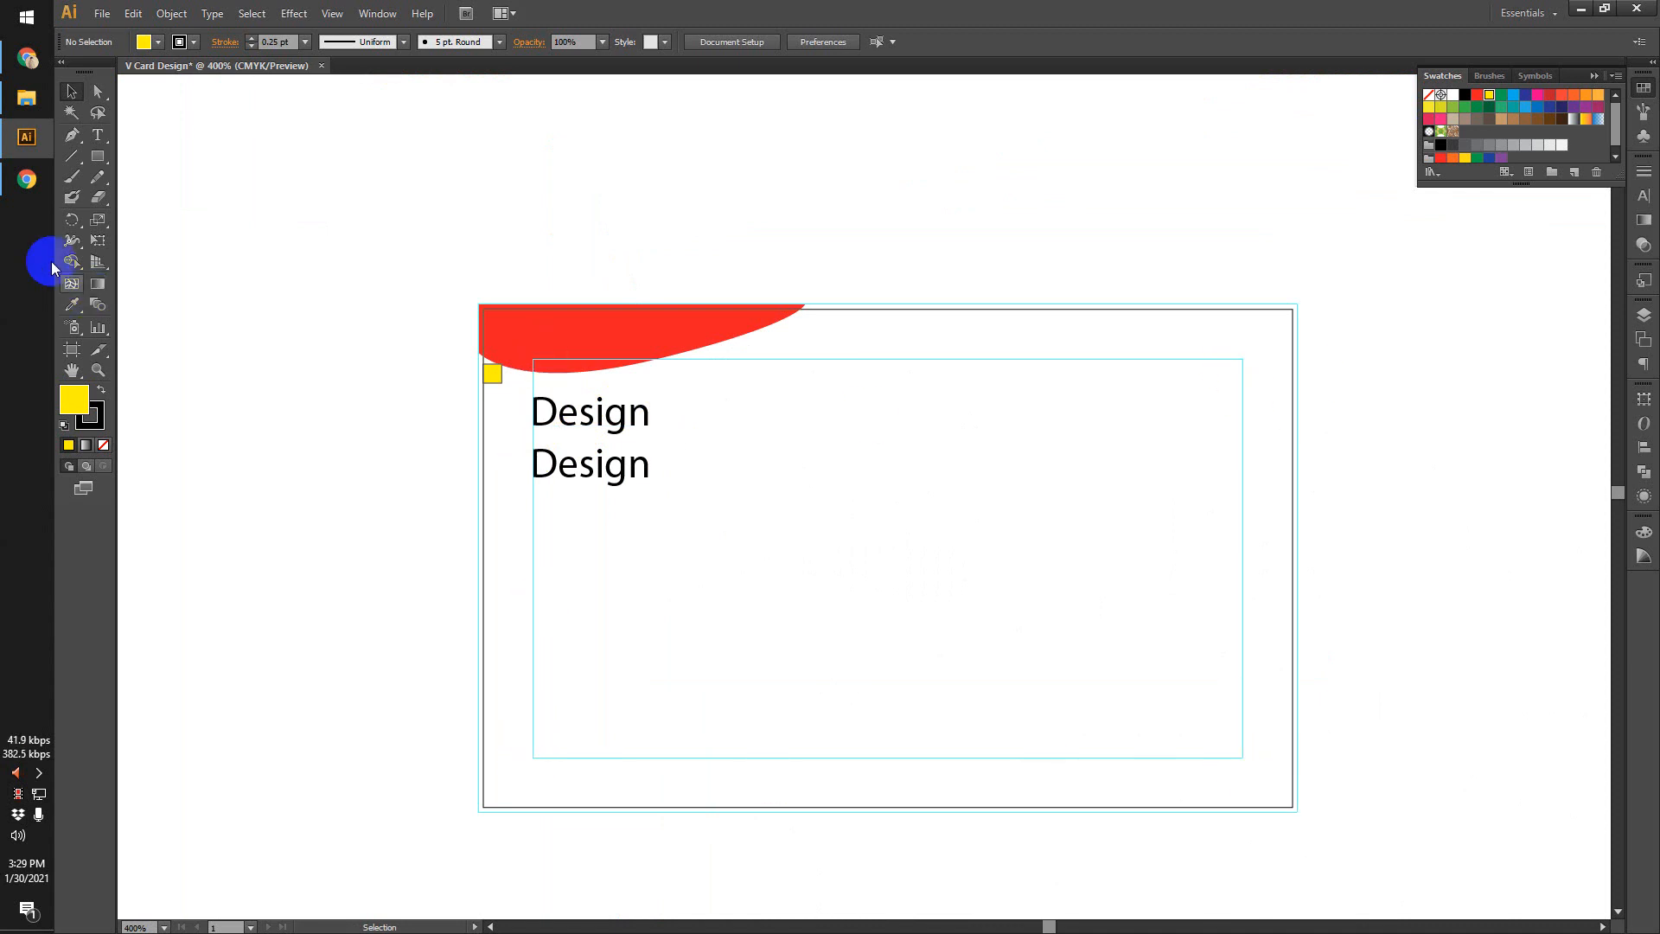
Switch to Chrome, browse the "business cards" image results and preview the green and white "Writable Standard Business Card".
click(27, 59)
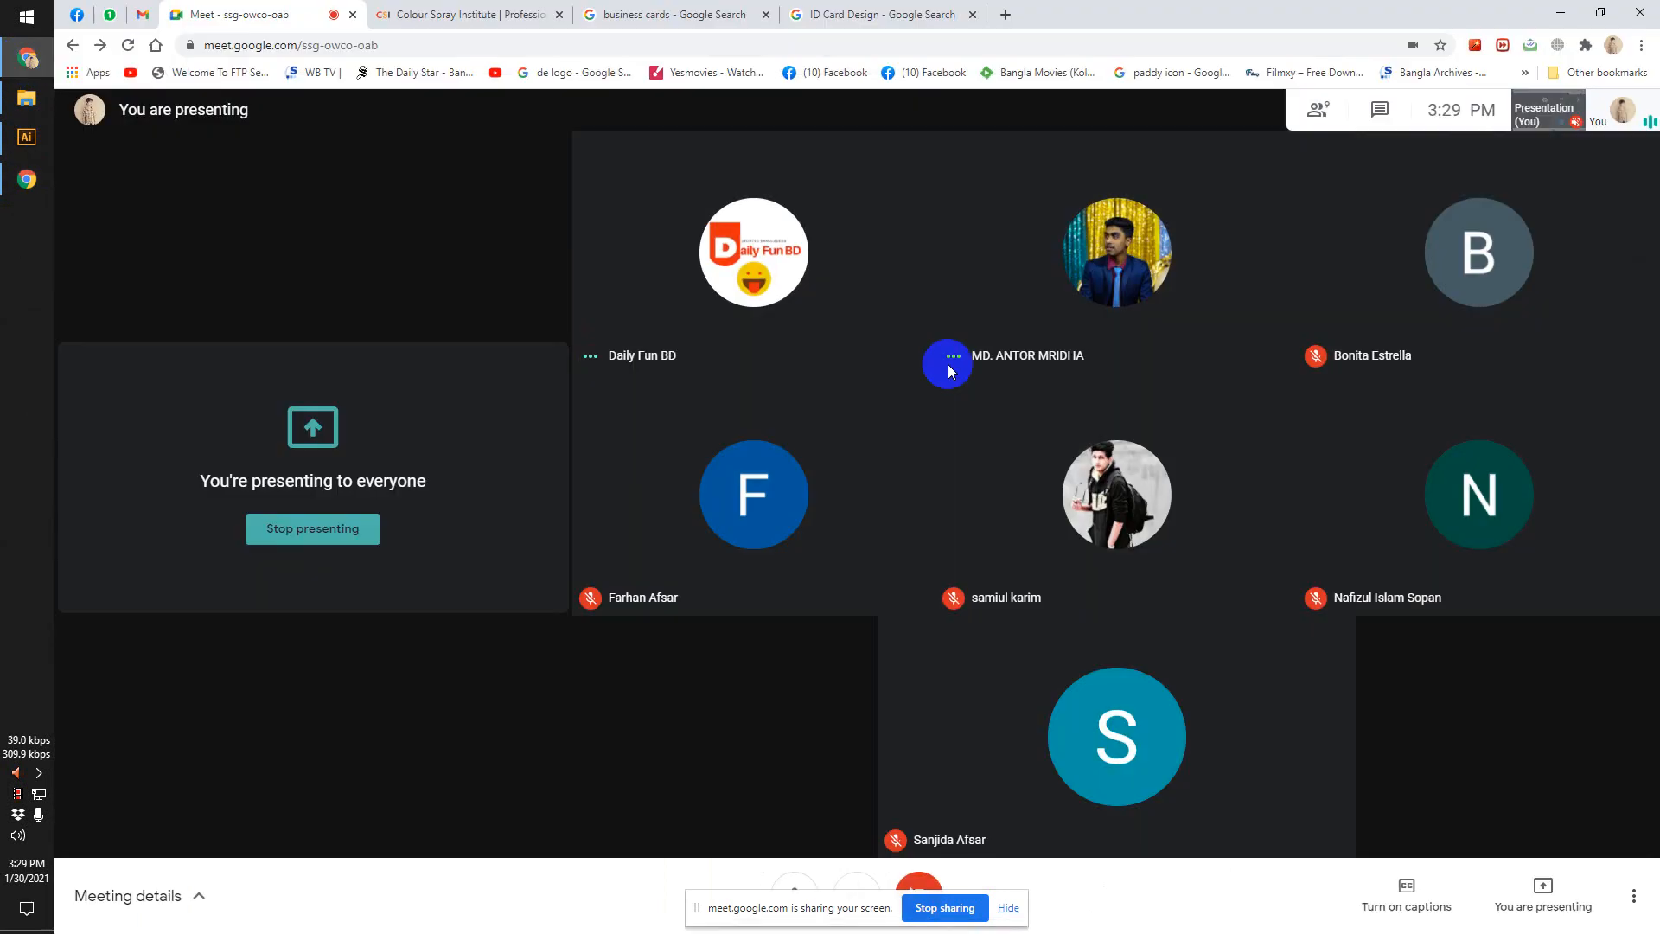
click(692, 13)
scroll(631, 482, down, 3)
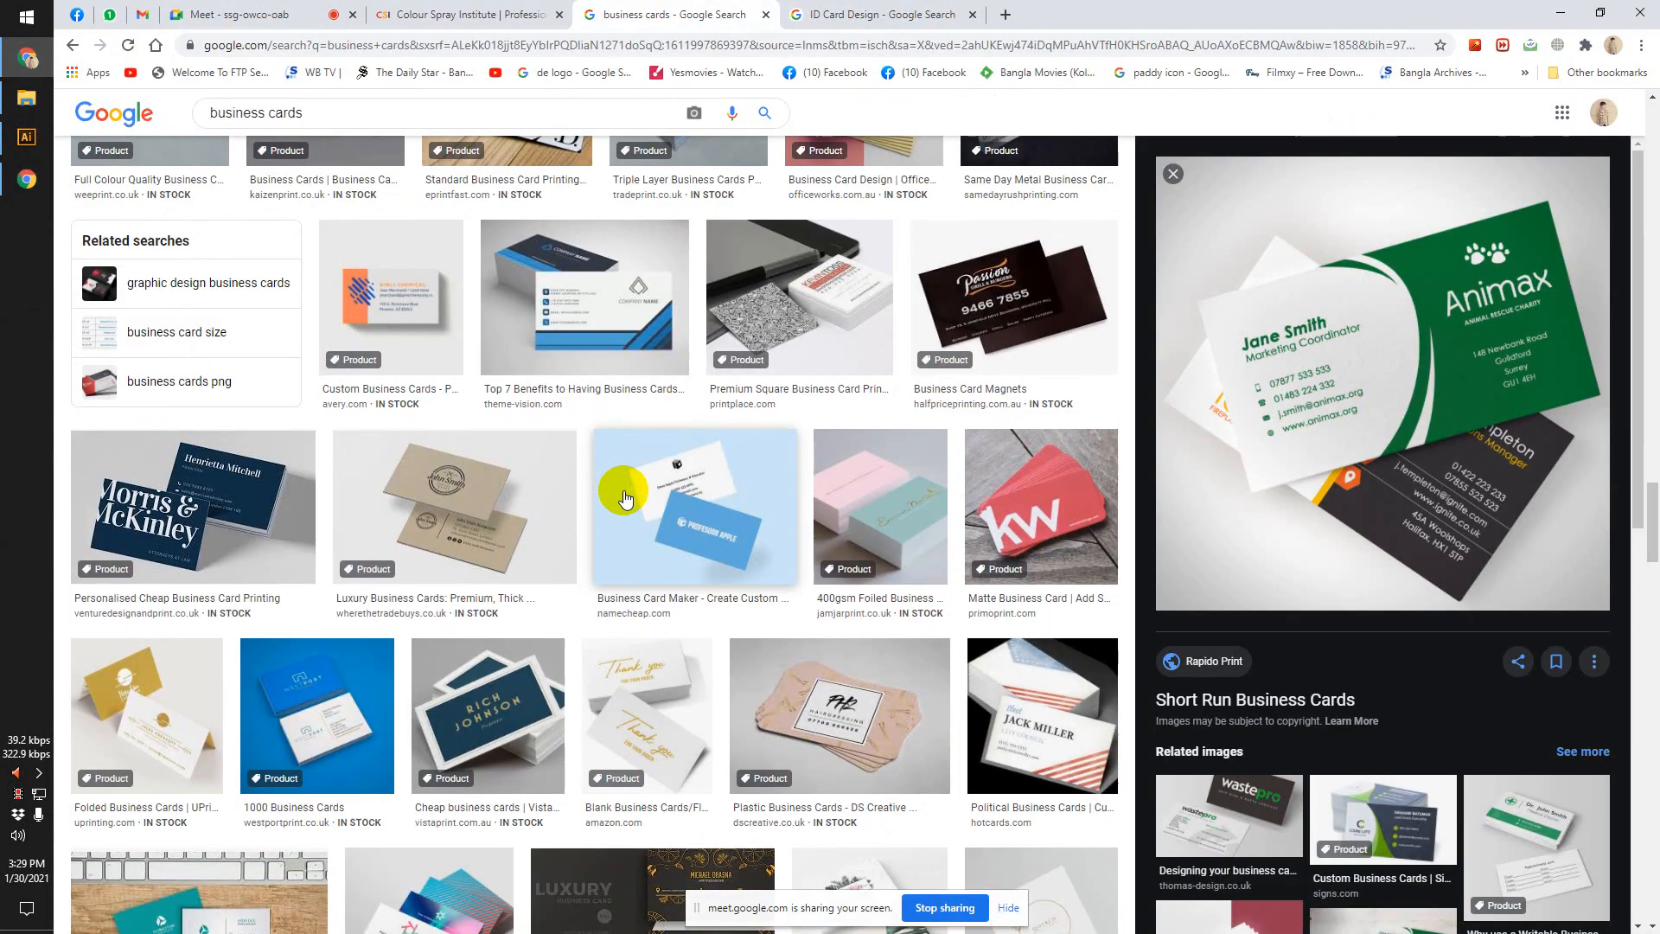
scroll(1207, 536, down, 3)
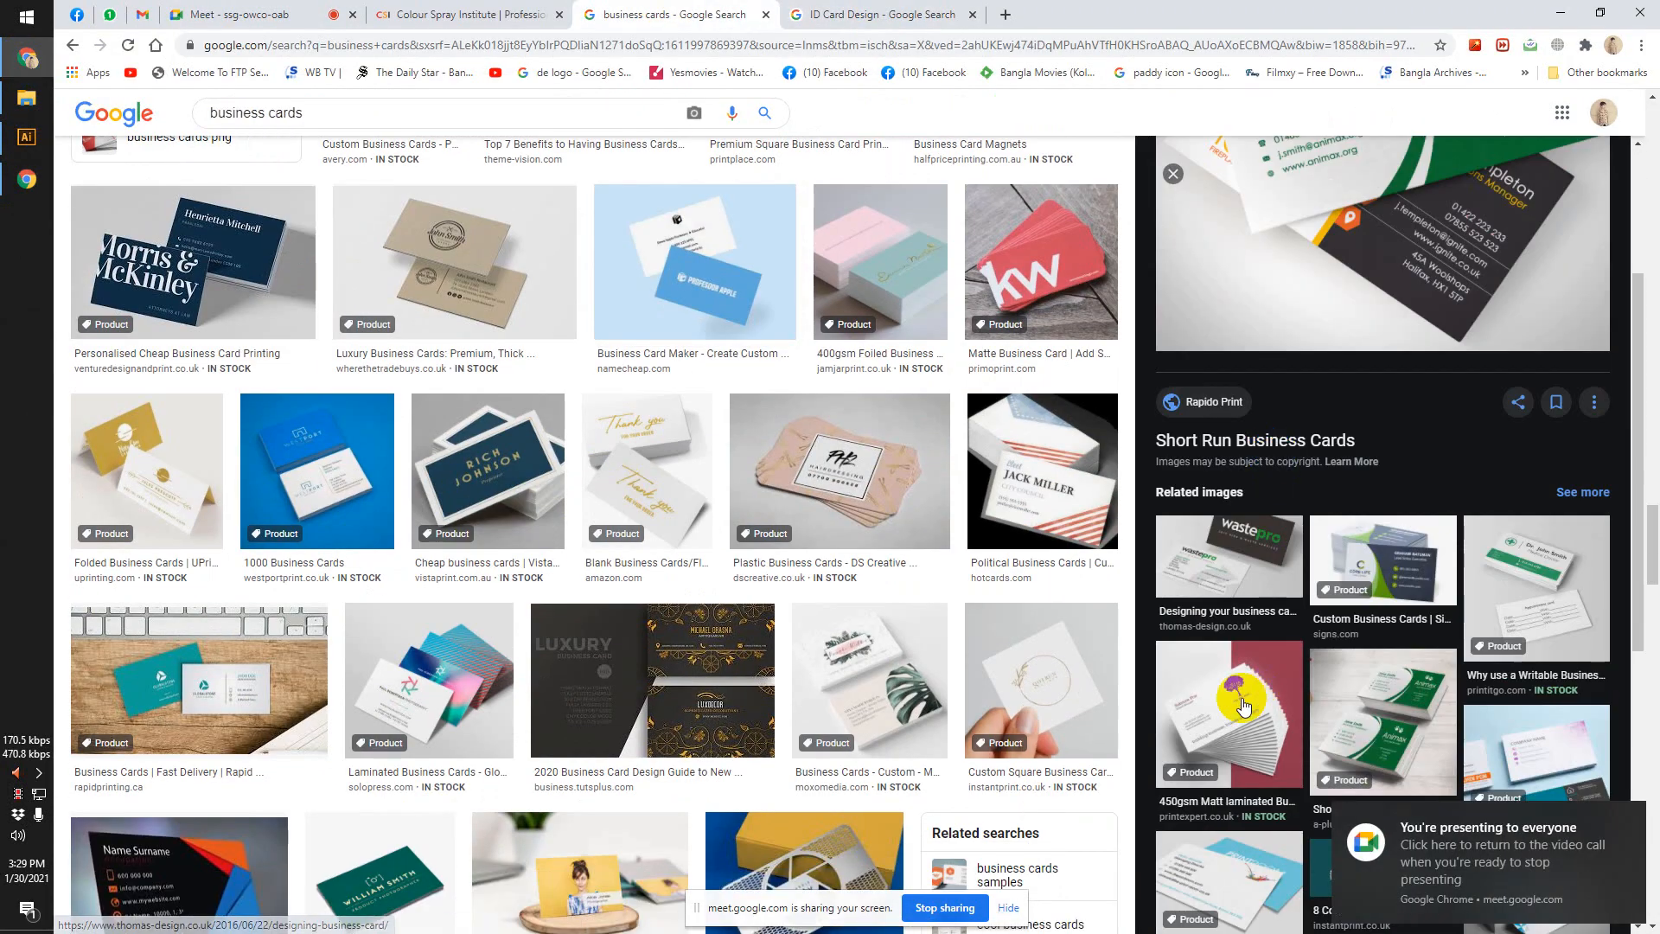
scroll(820, 609, down, 3)
click(1536, 584)
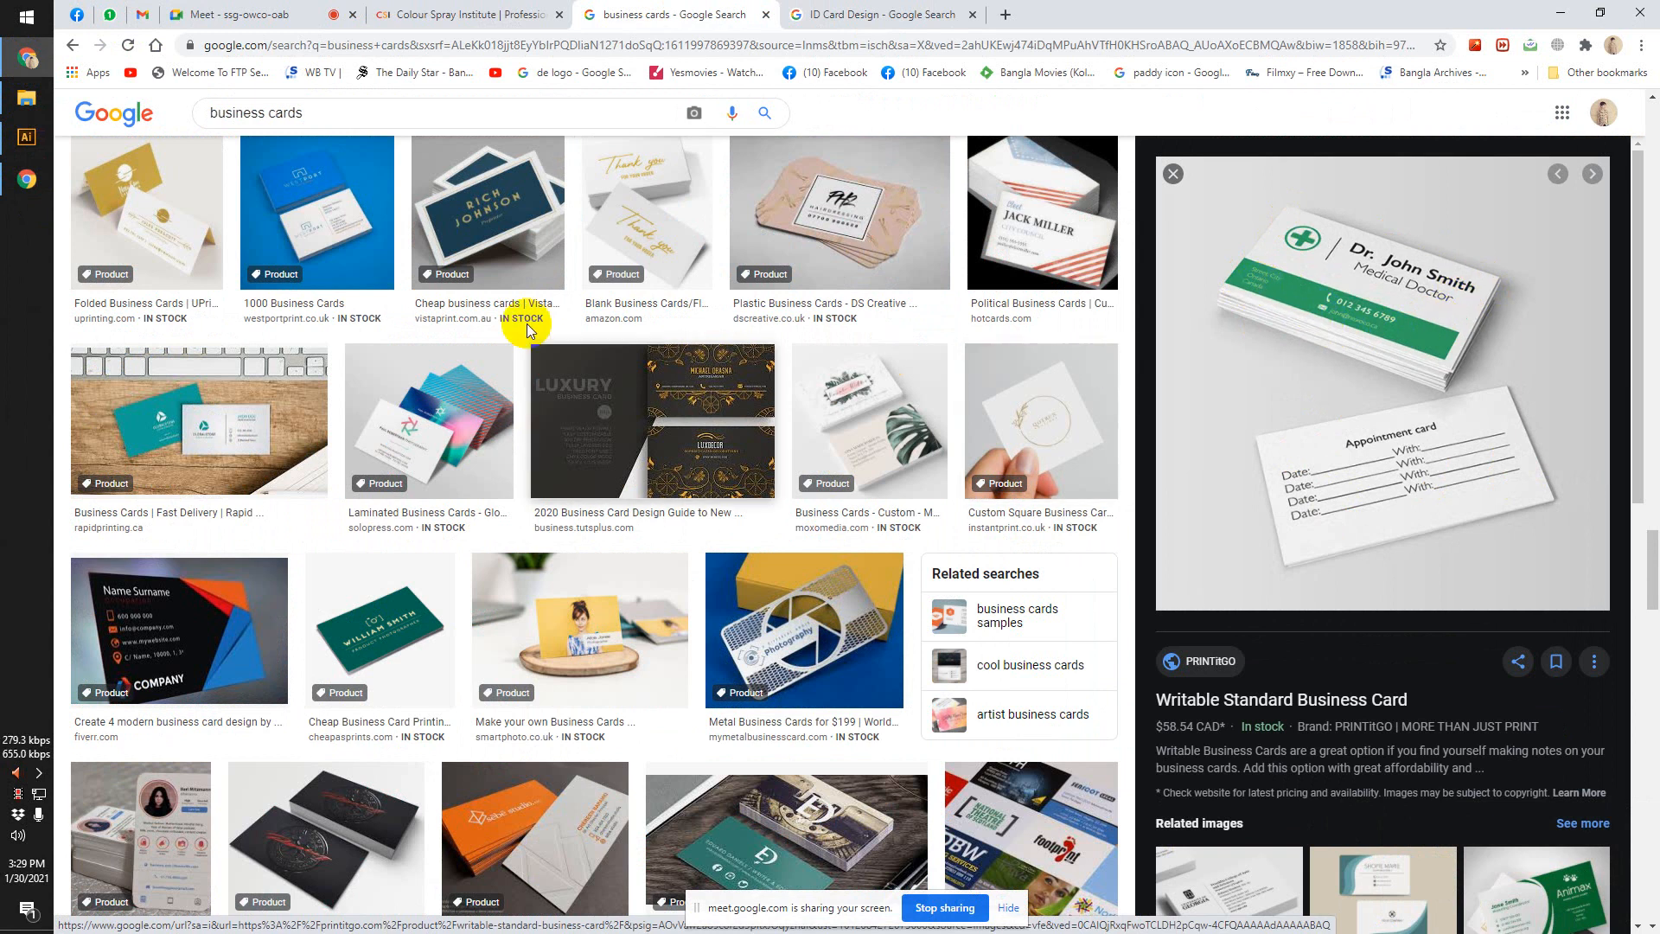
scroll(335, 597, down, 3)
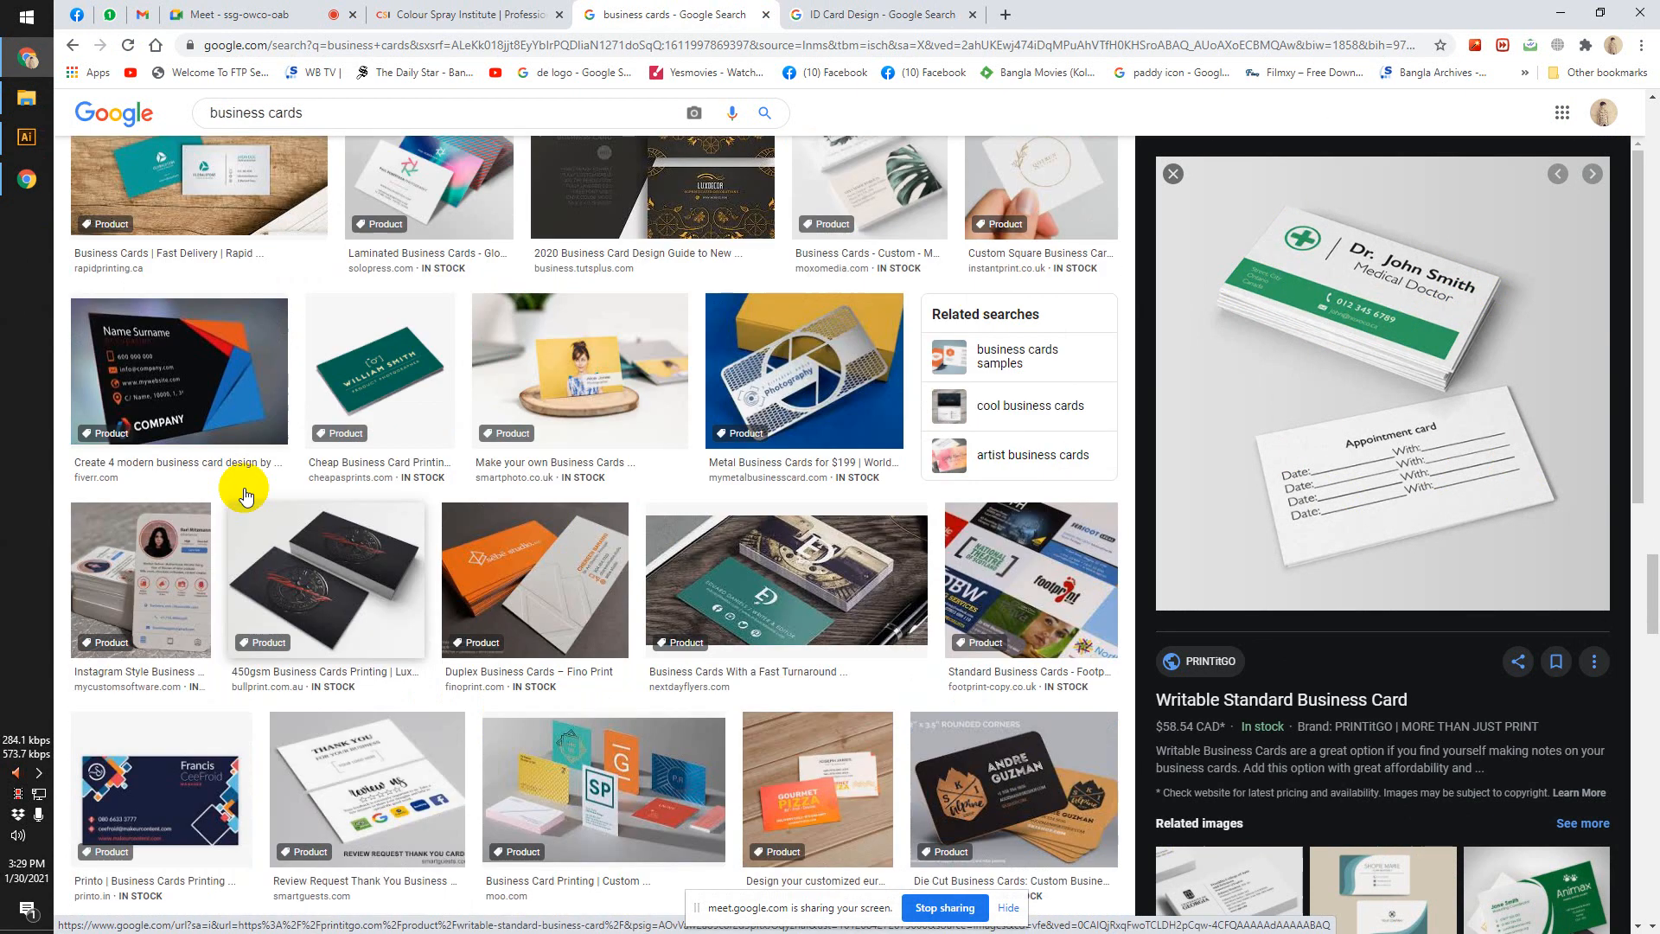
Preview the "create 4 modern business card design" image and two related black and orange card designs.
click(245, 467)
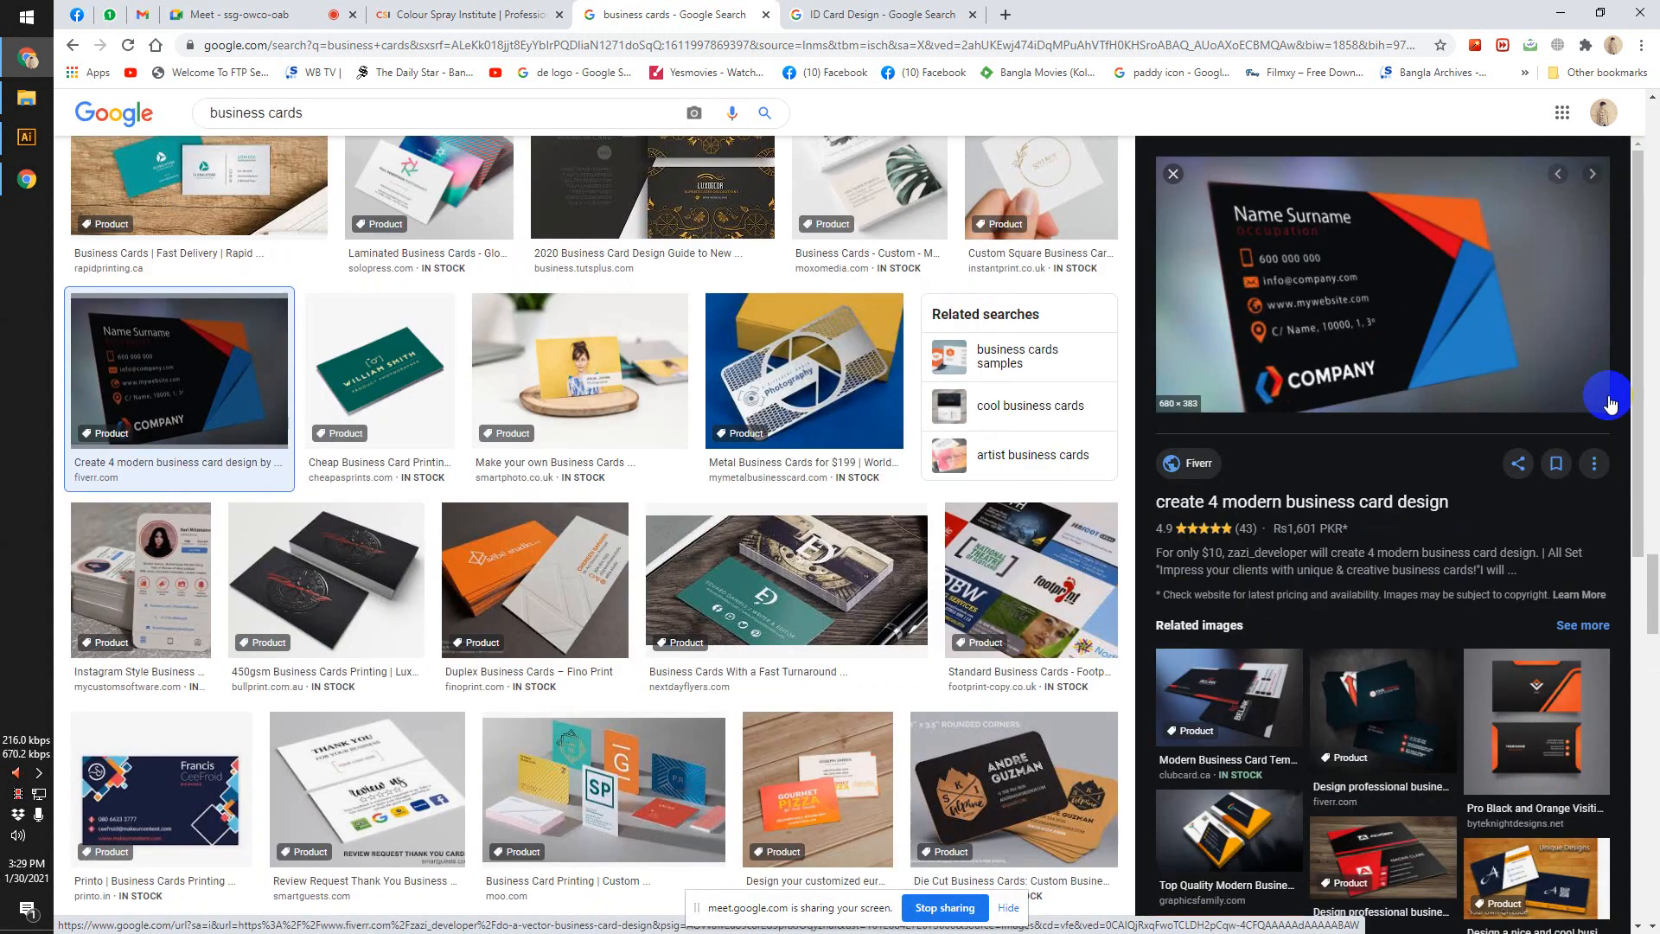
click(1538, 744)
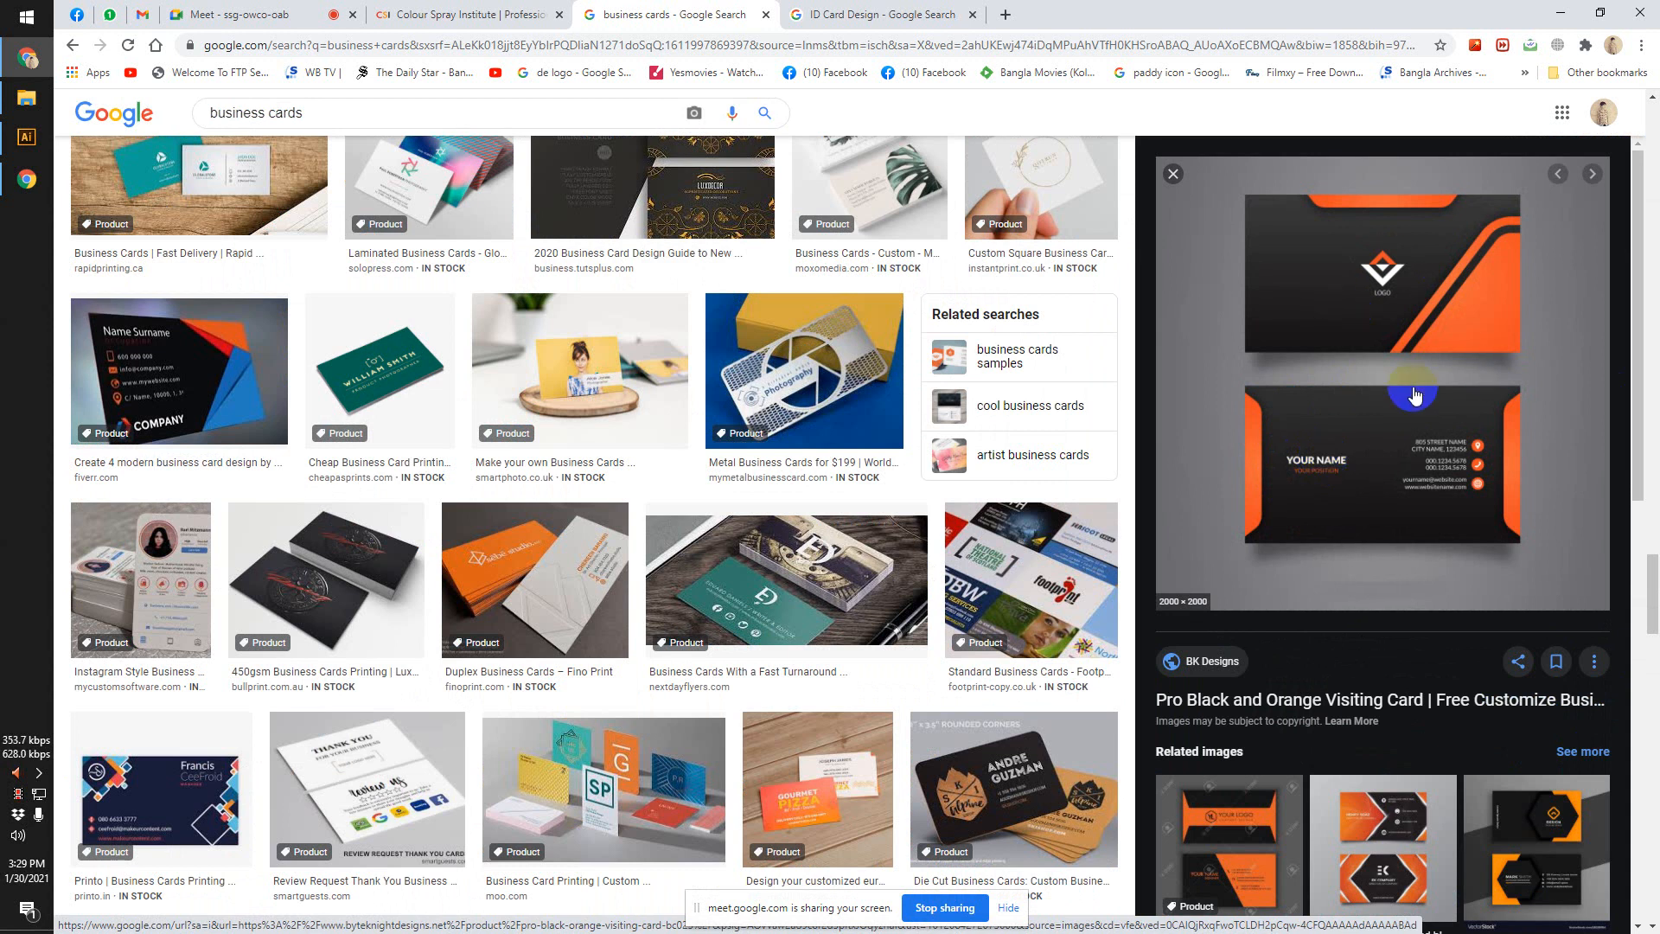
scroll(1470, 518, down, 3)
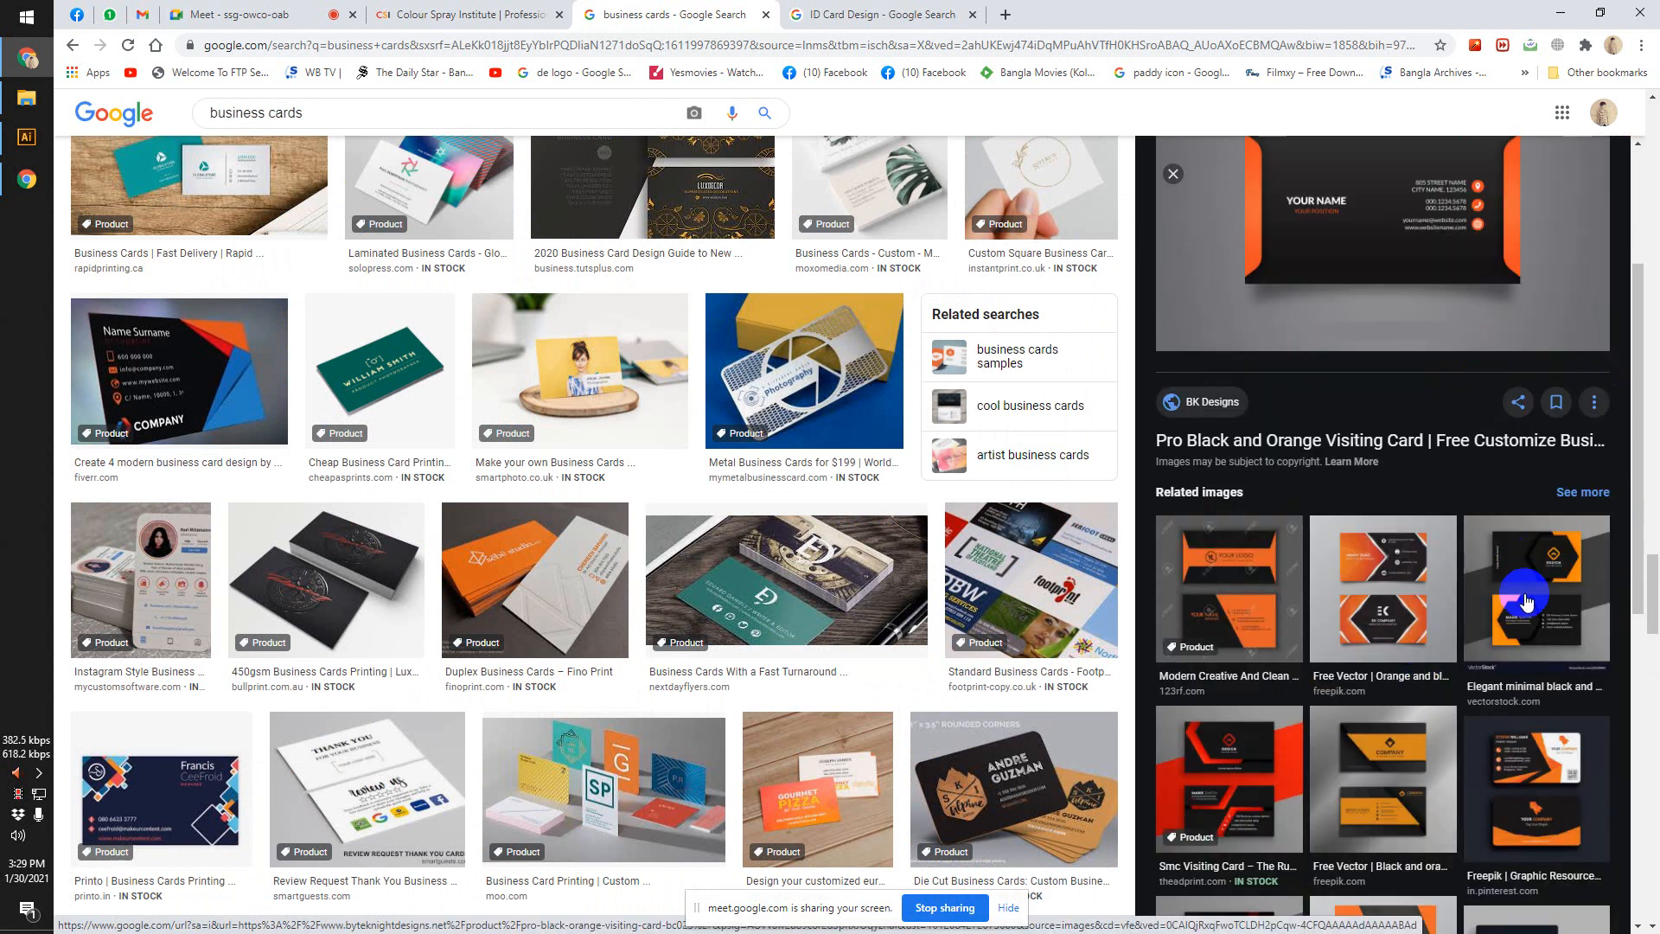
scroll(1505, 623, down, 1)
click(1516, 645)
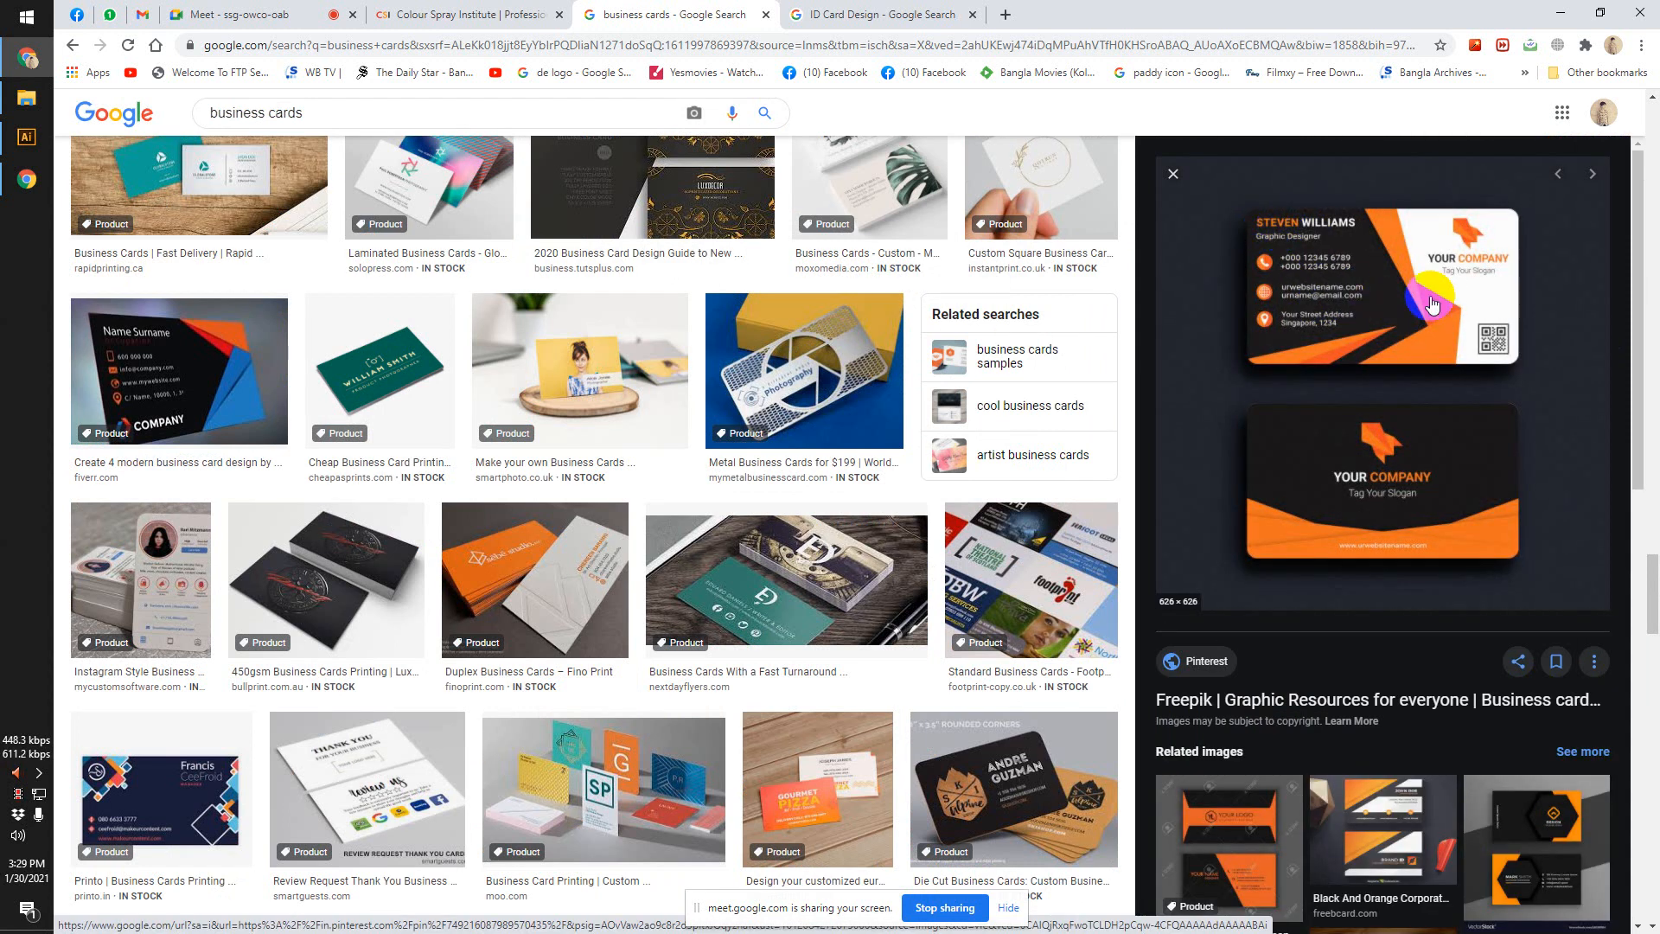
scroll(1433, 305, down, 6)
scroll(1007, 437, down, 7)
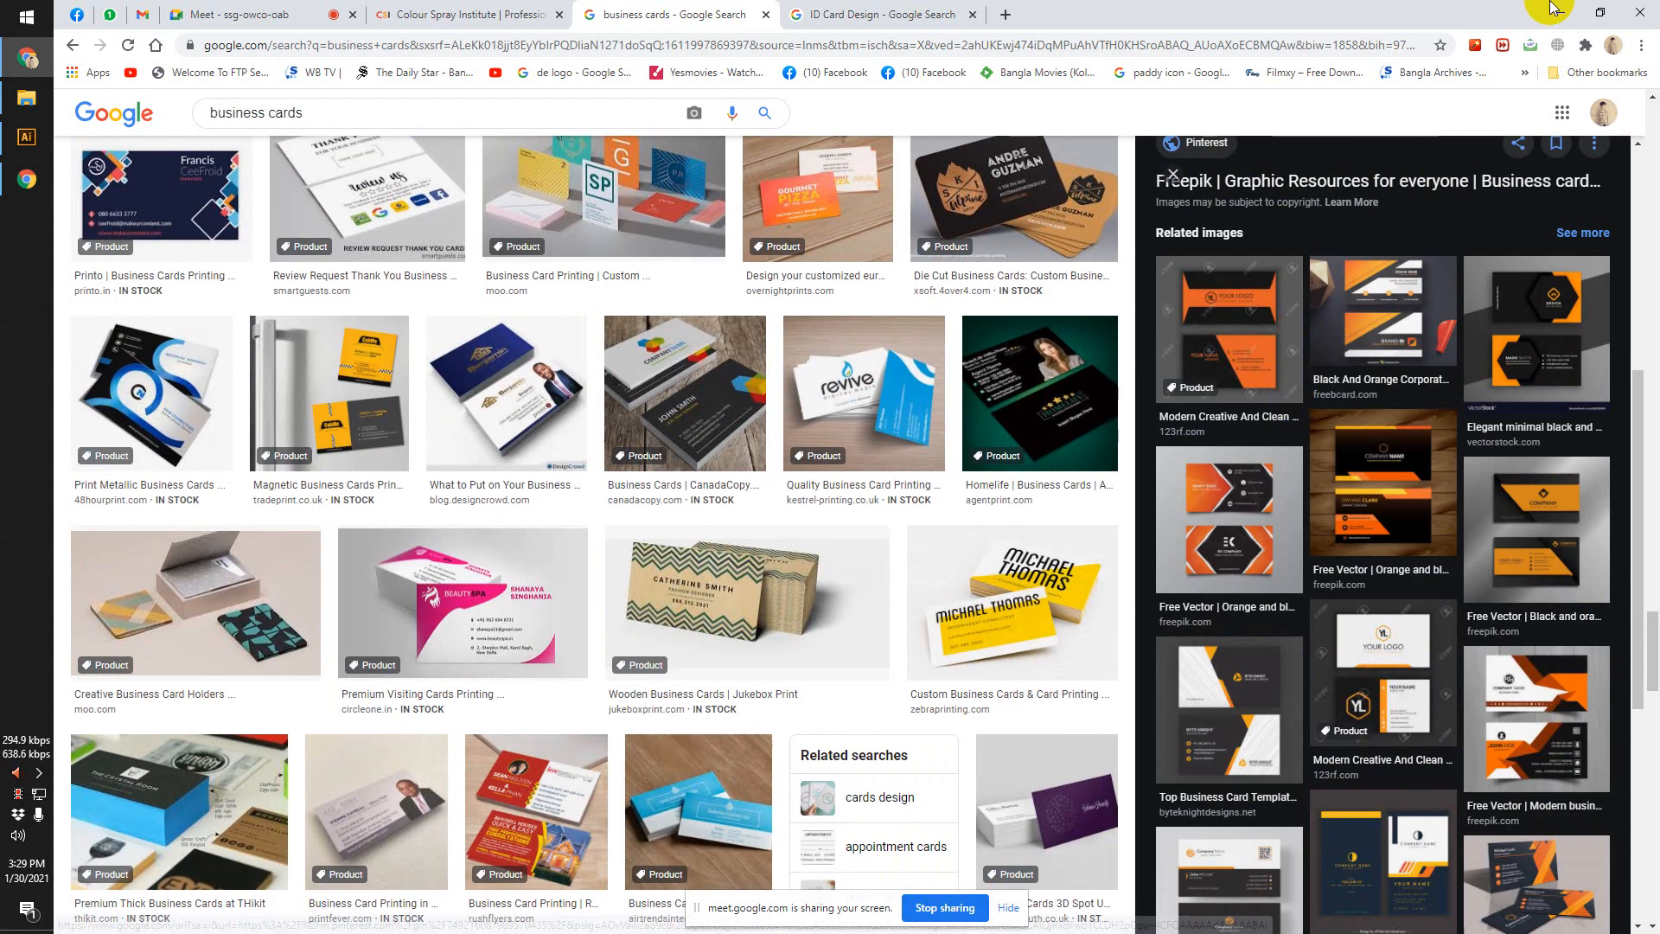
Return to Illustrator and delete the small yellow square beside the card outline, leaving nothing selected.
click(1554, 11)
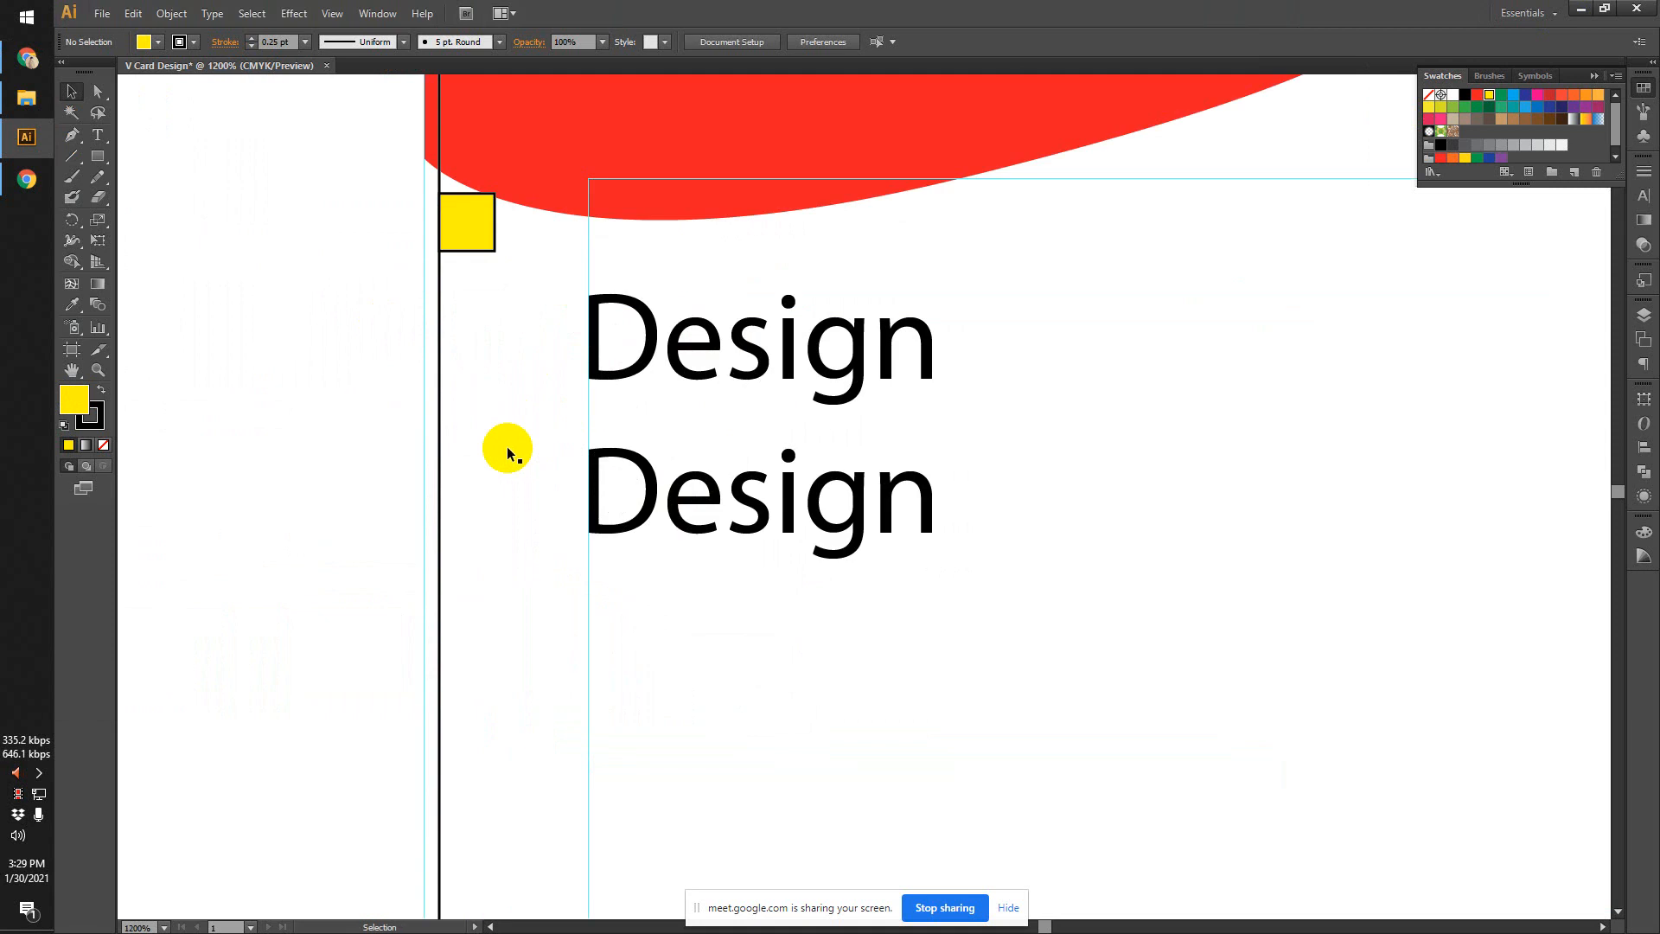
click(482, 222)
key(Delete)
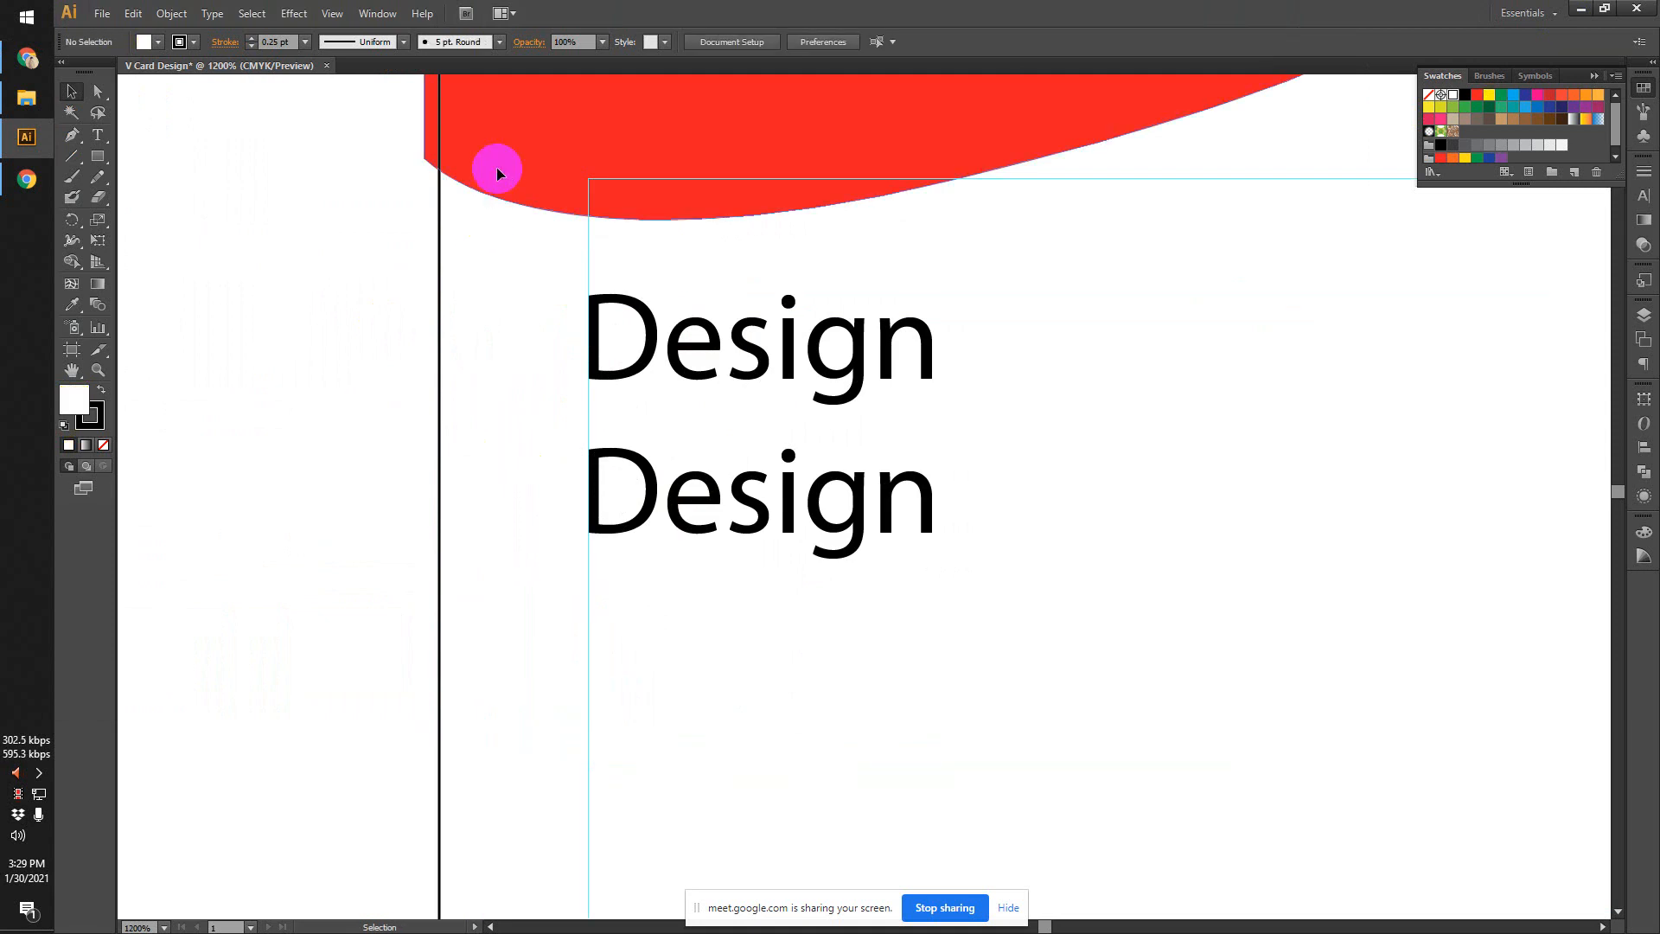
click(497, 171)
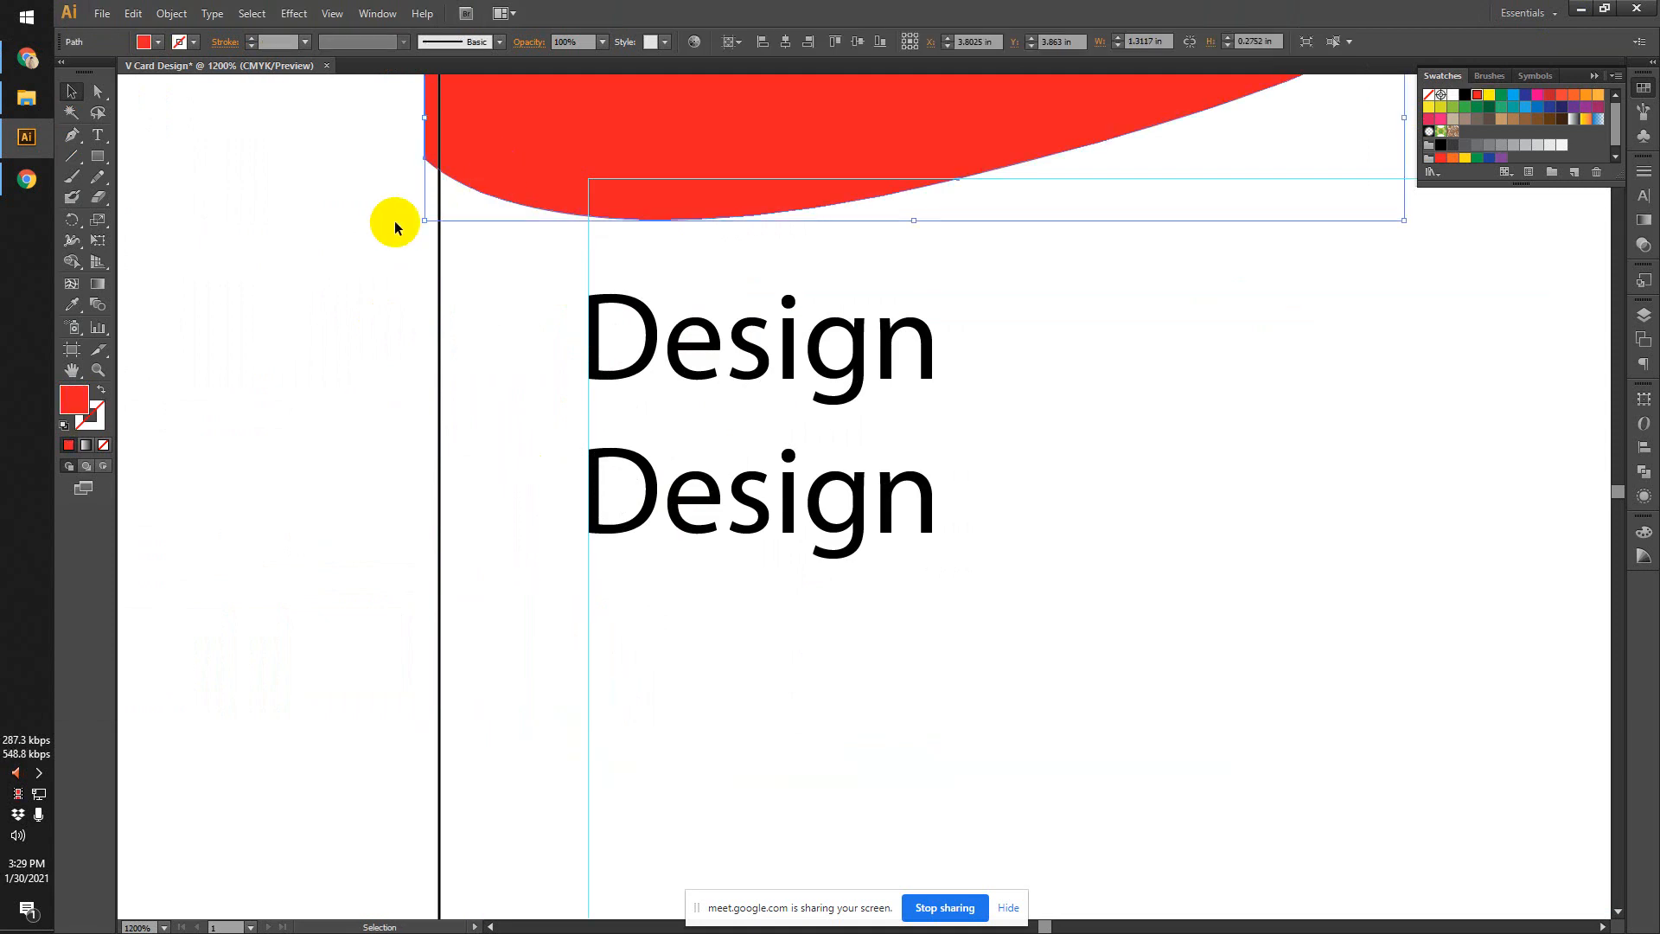
key(ctrl+z)
click(337, 251)
scroll(338, 250, down, 3)
drag(334, 242, 375, 266)
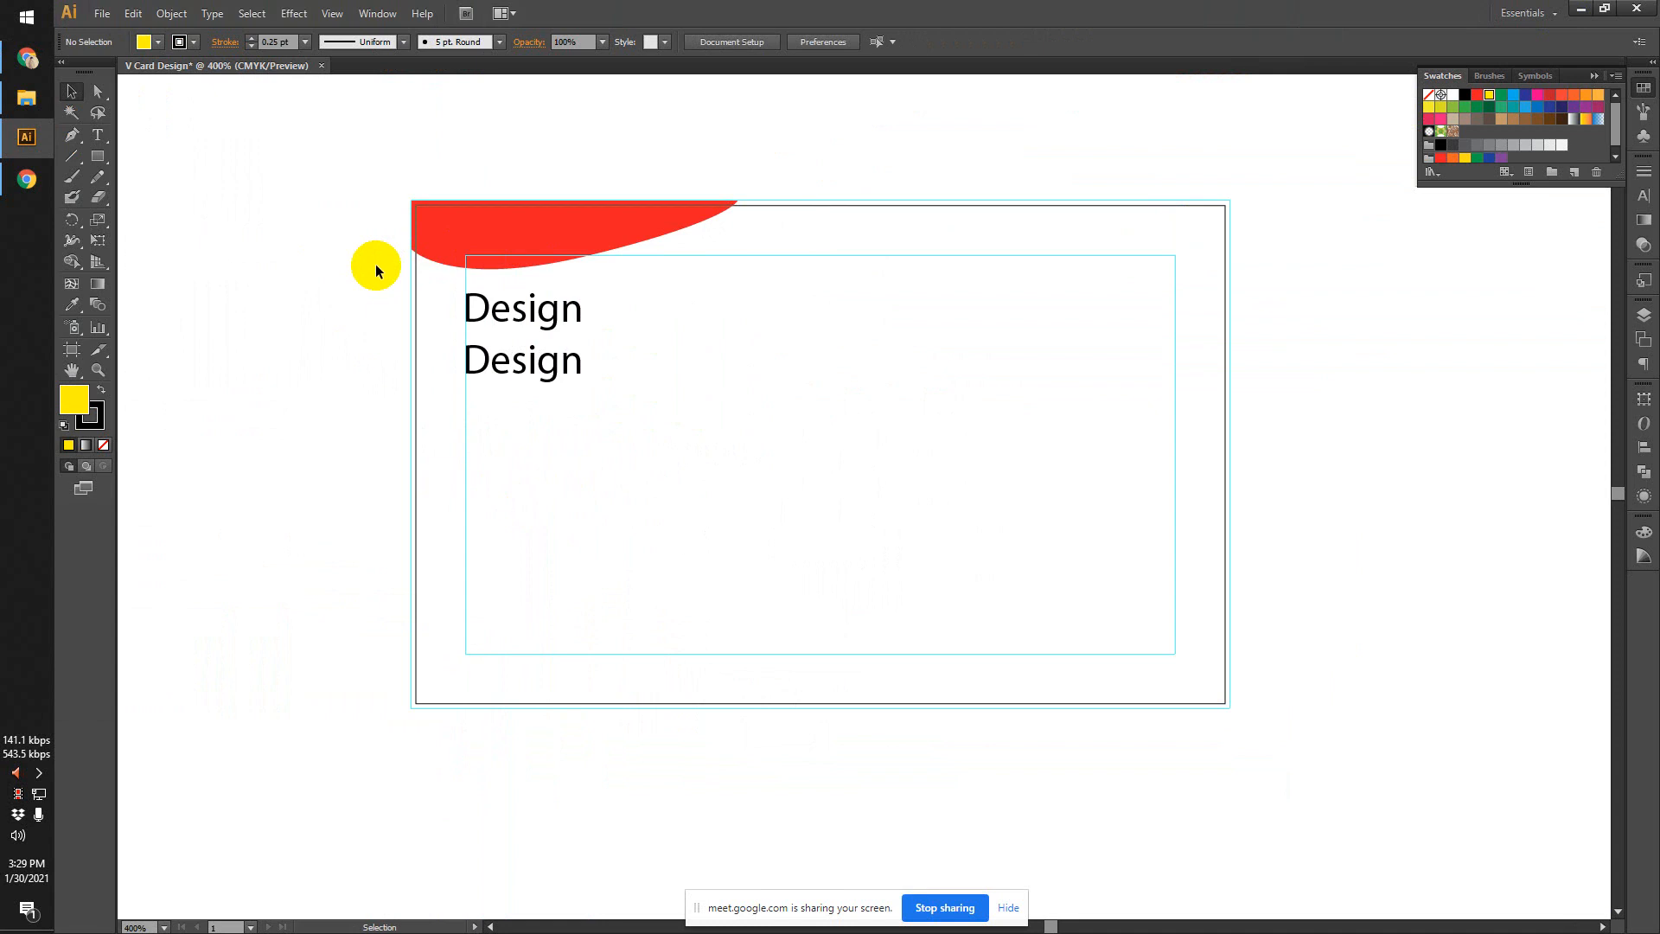
Select the card outline to check its width and height, and deselect it.
scroll(375, 271, up, 1)
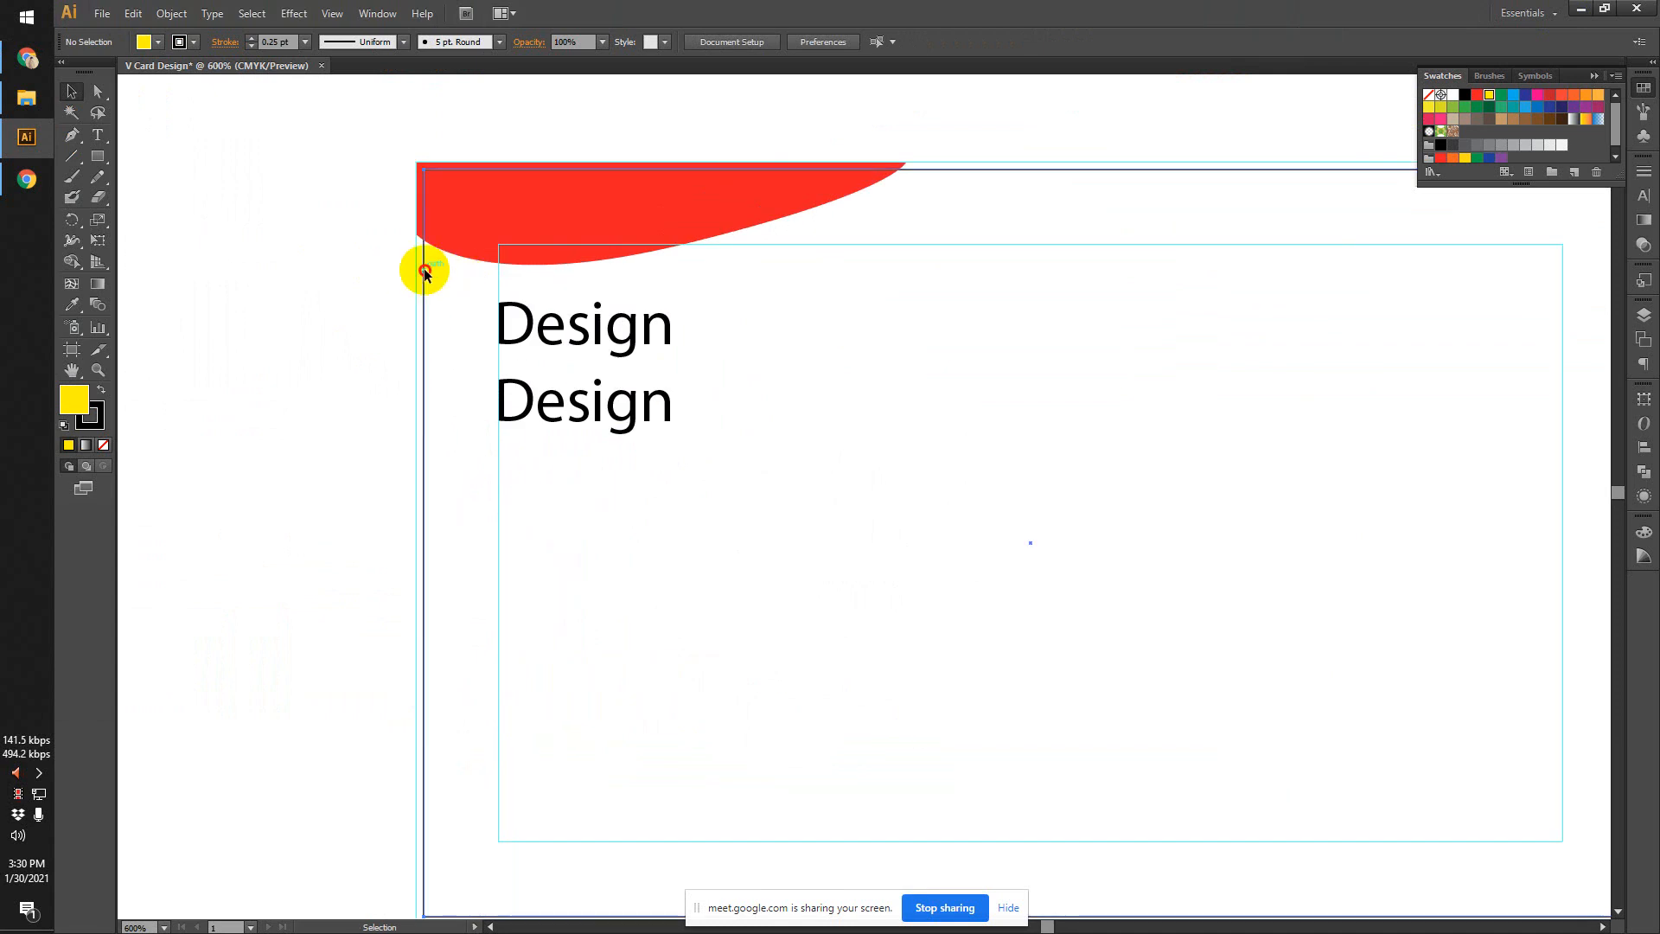
click(425, 271)
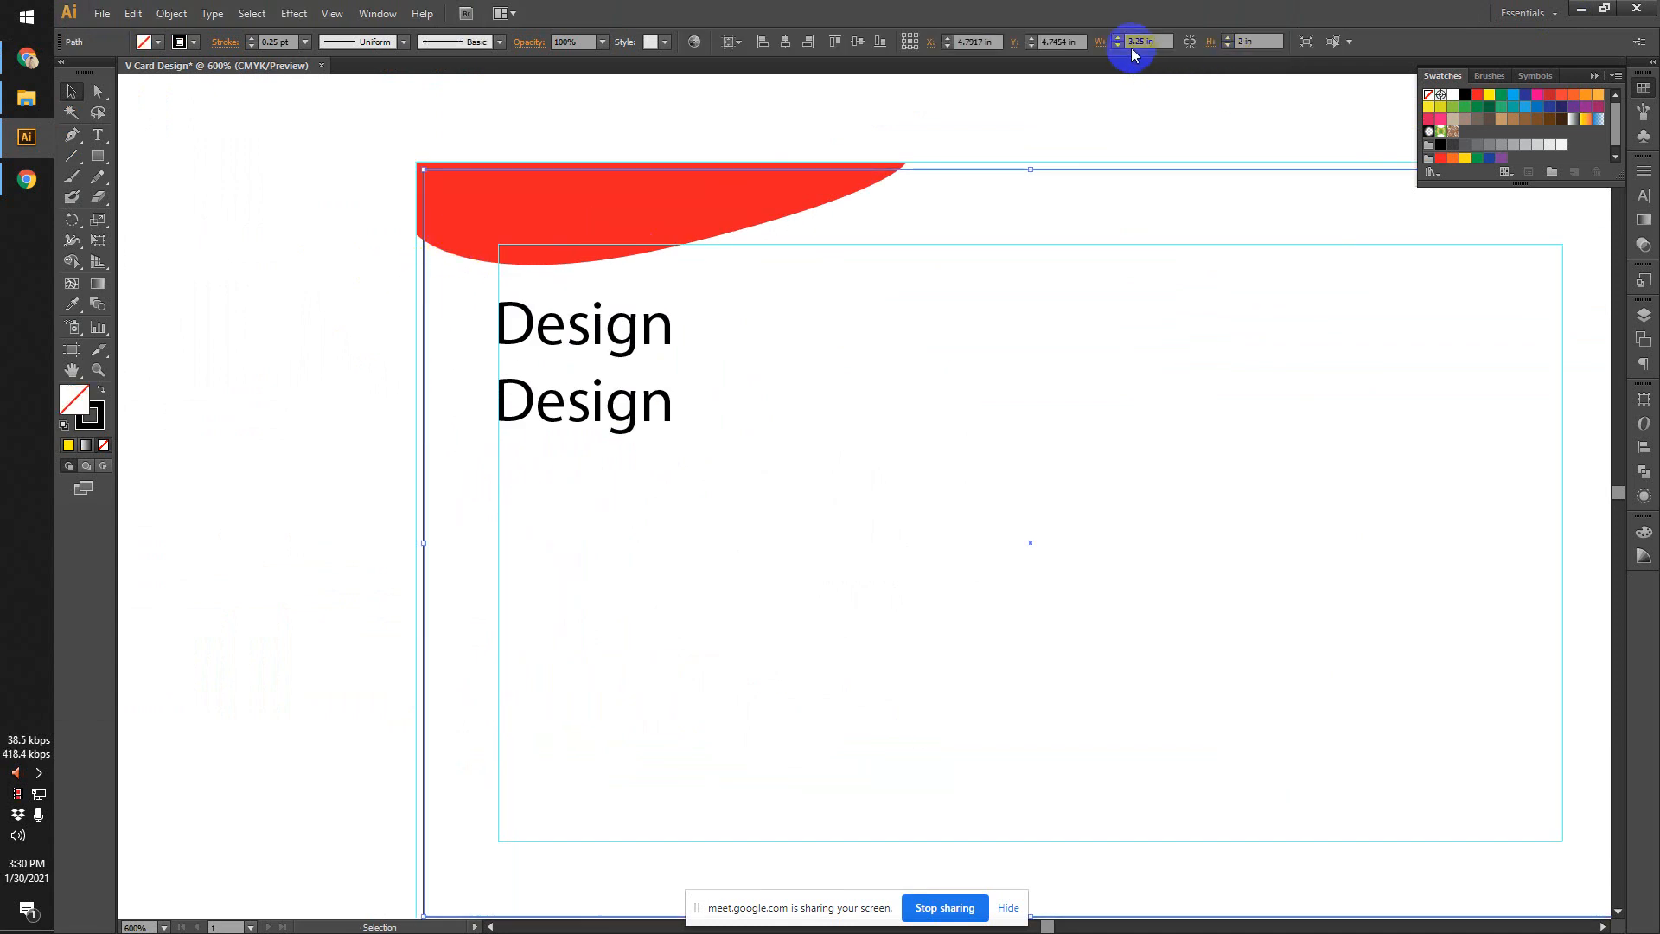
scroll(410, 311, up, 1)
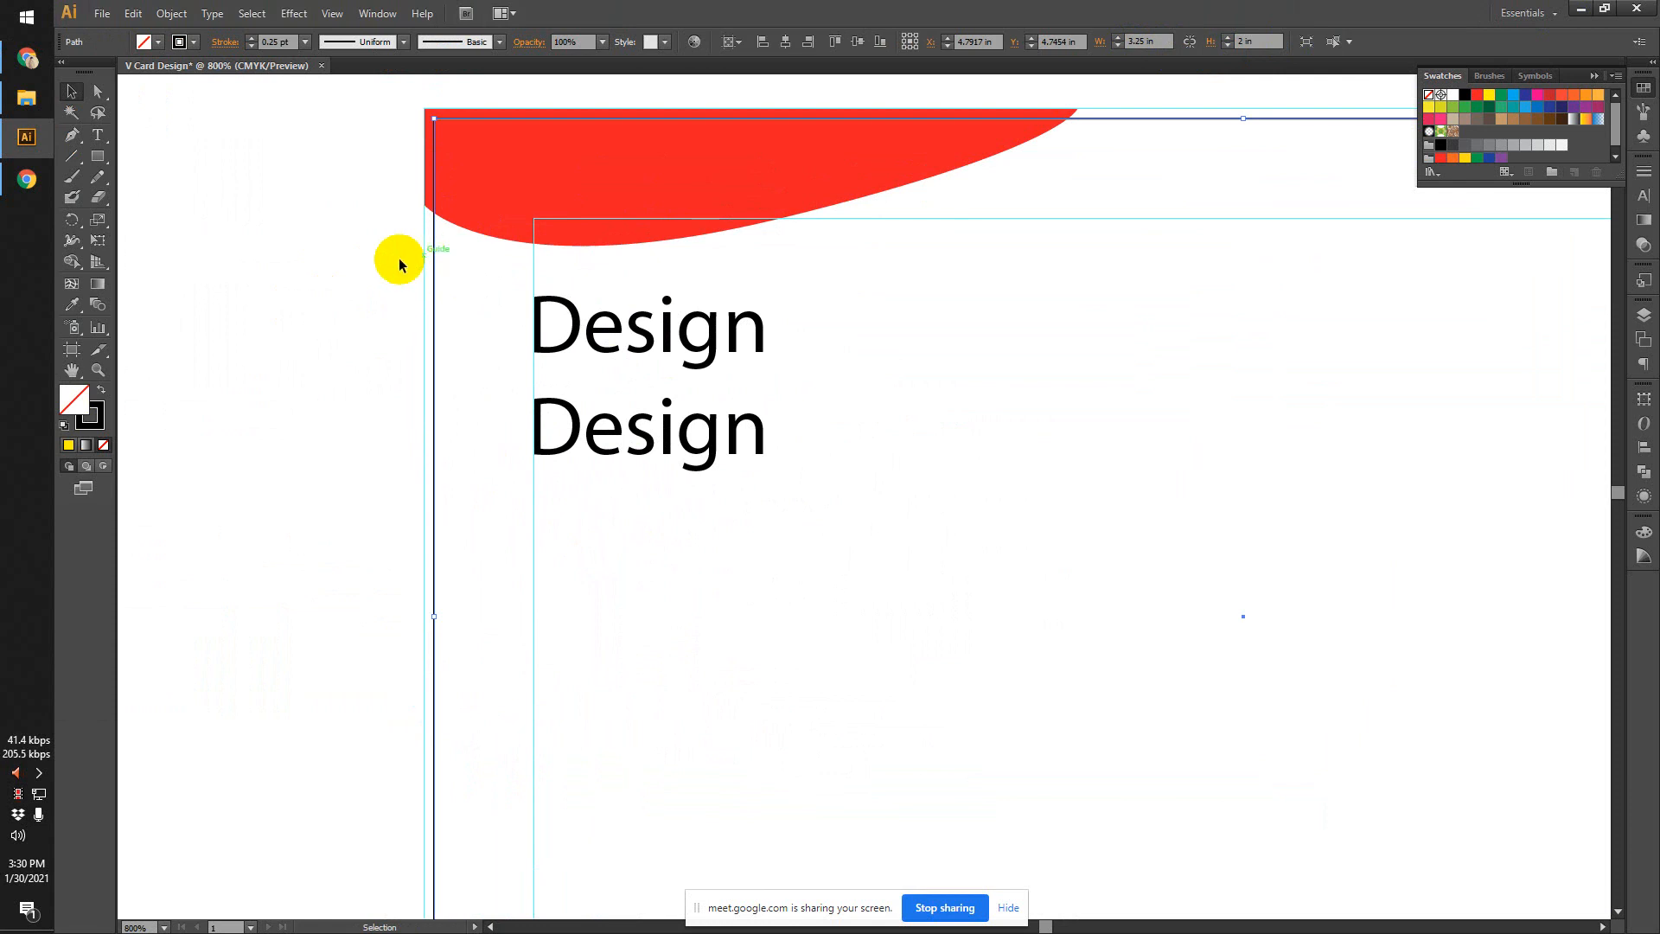
click(340, 282)
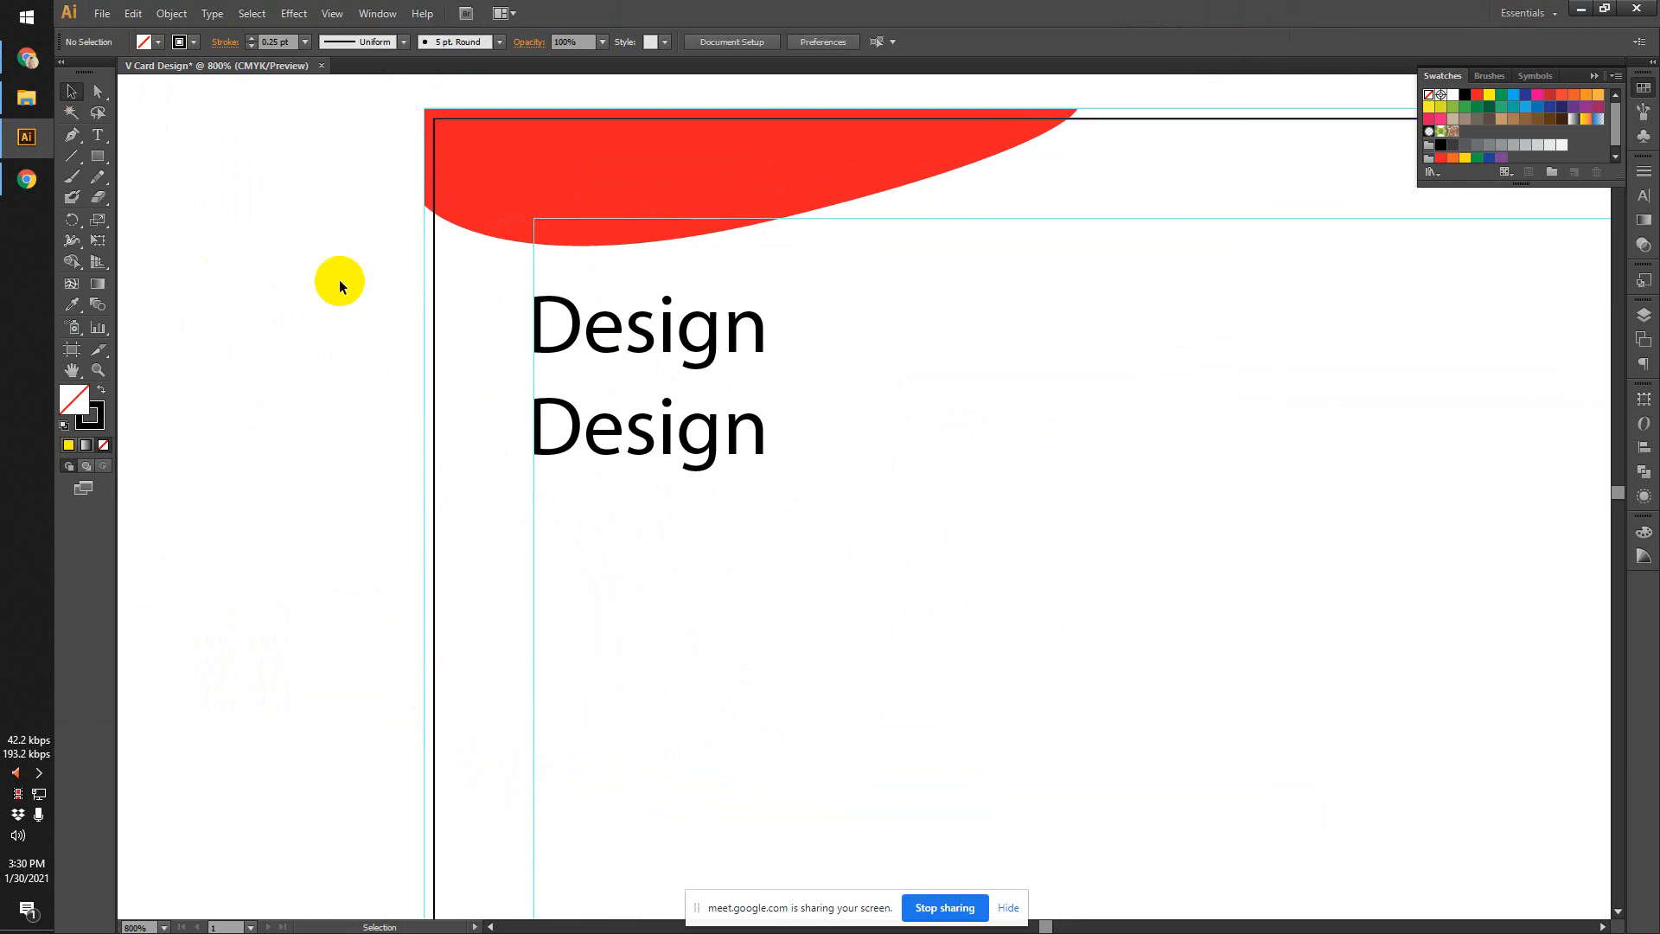
Select the inner guide and the upper "Design" text in turn to examine the text's alignment with the safe area.
click(534, 257)
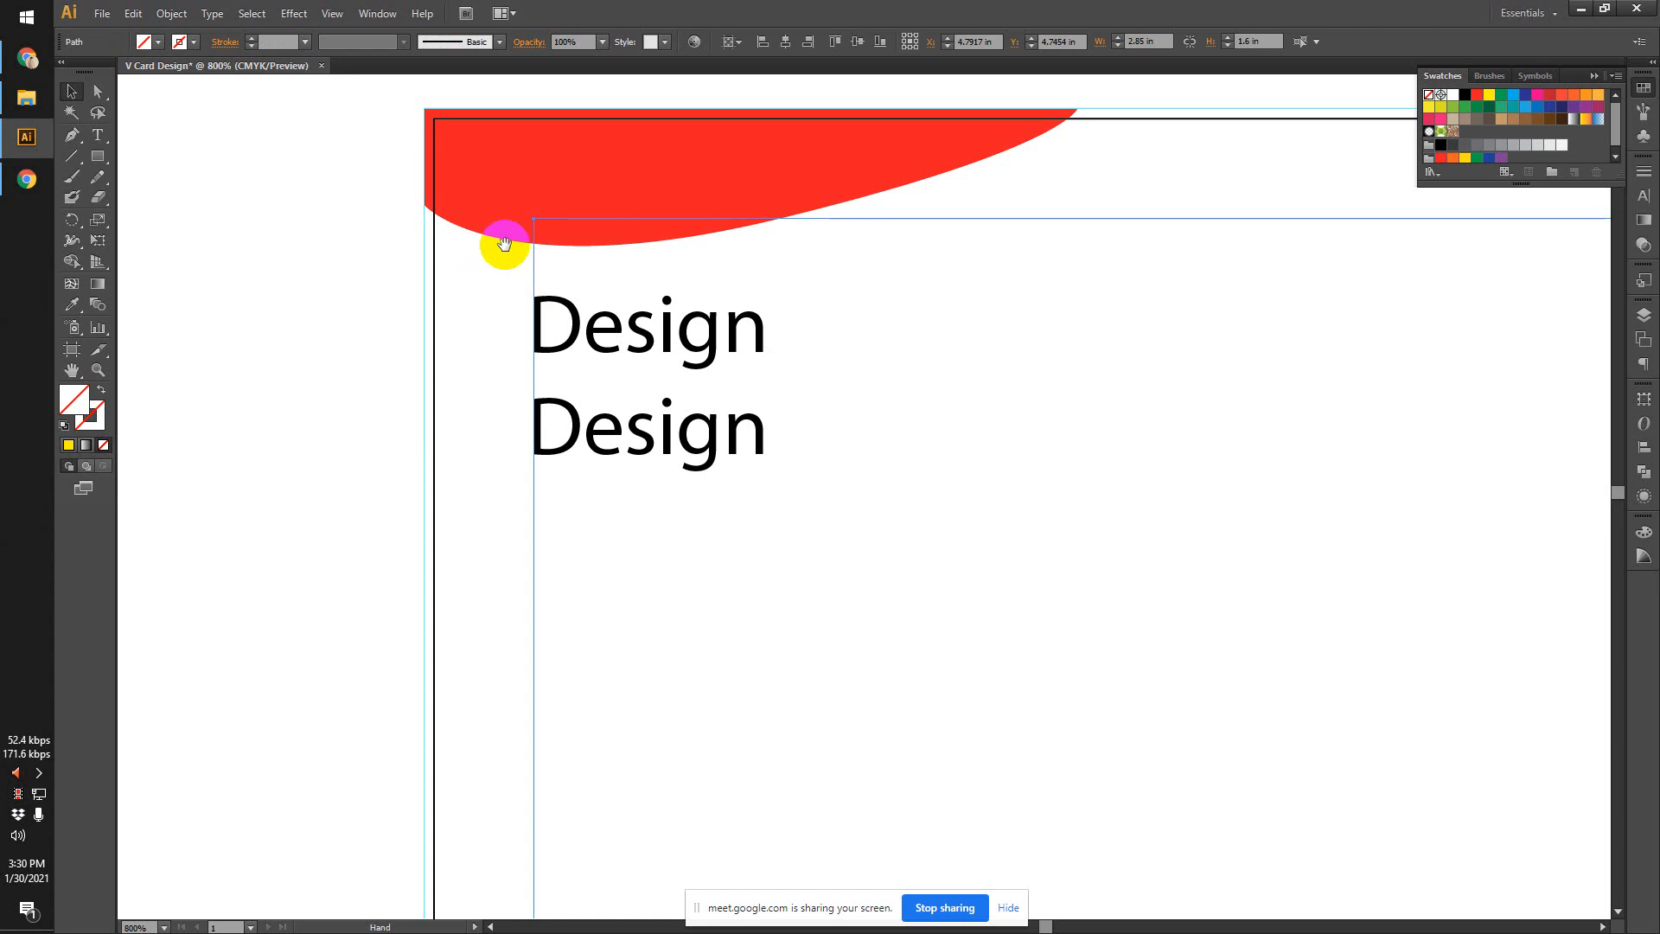
scroll(492, 286, up, 1)
scroll(485, 323, up, 2)
click(449, 327)
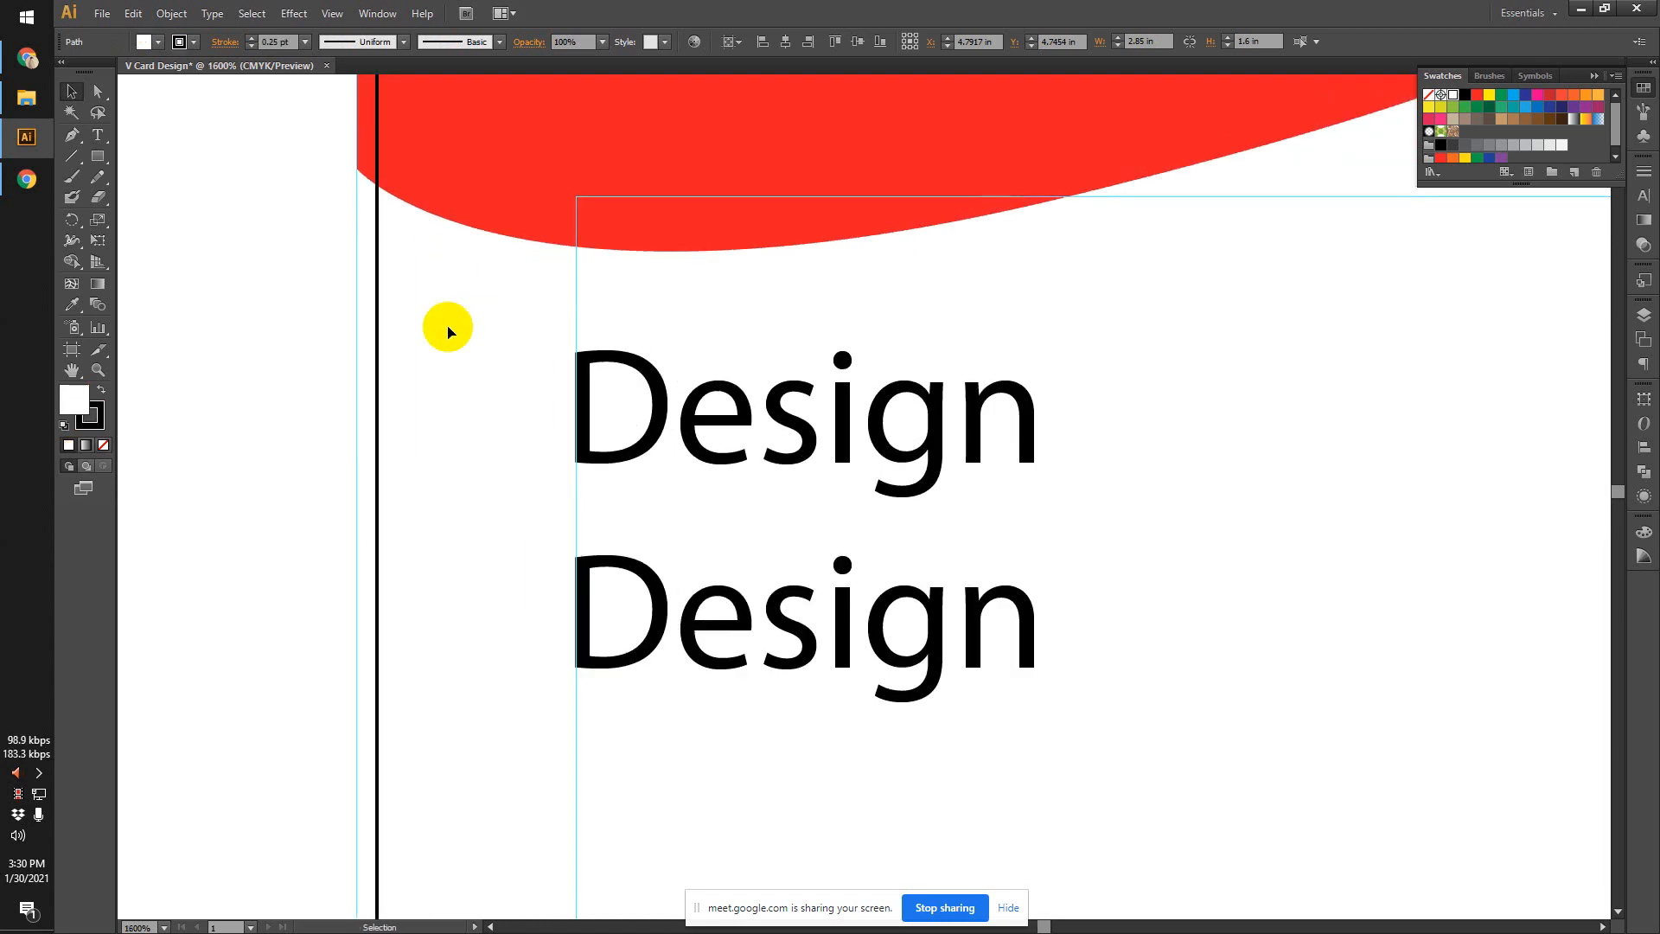
click(593, 376)
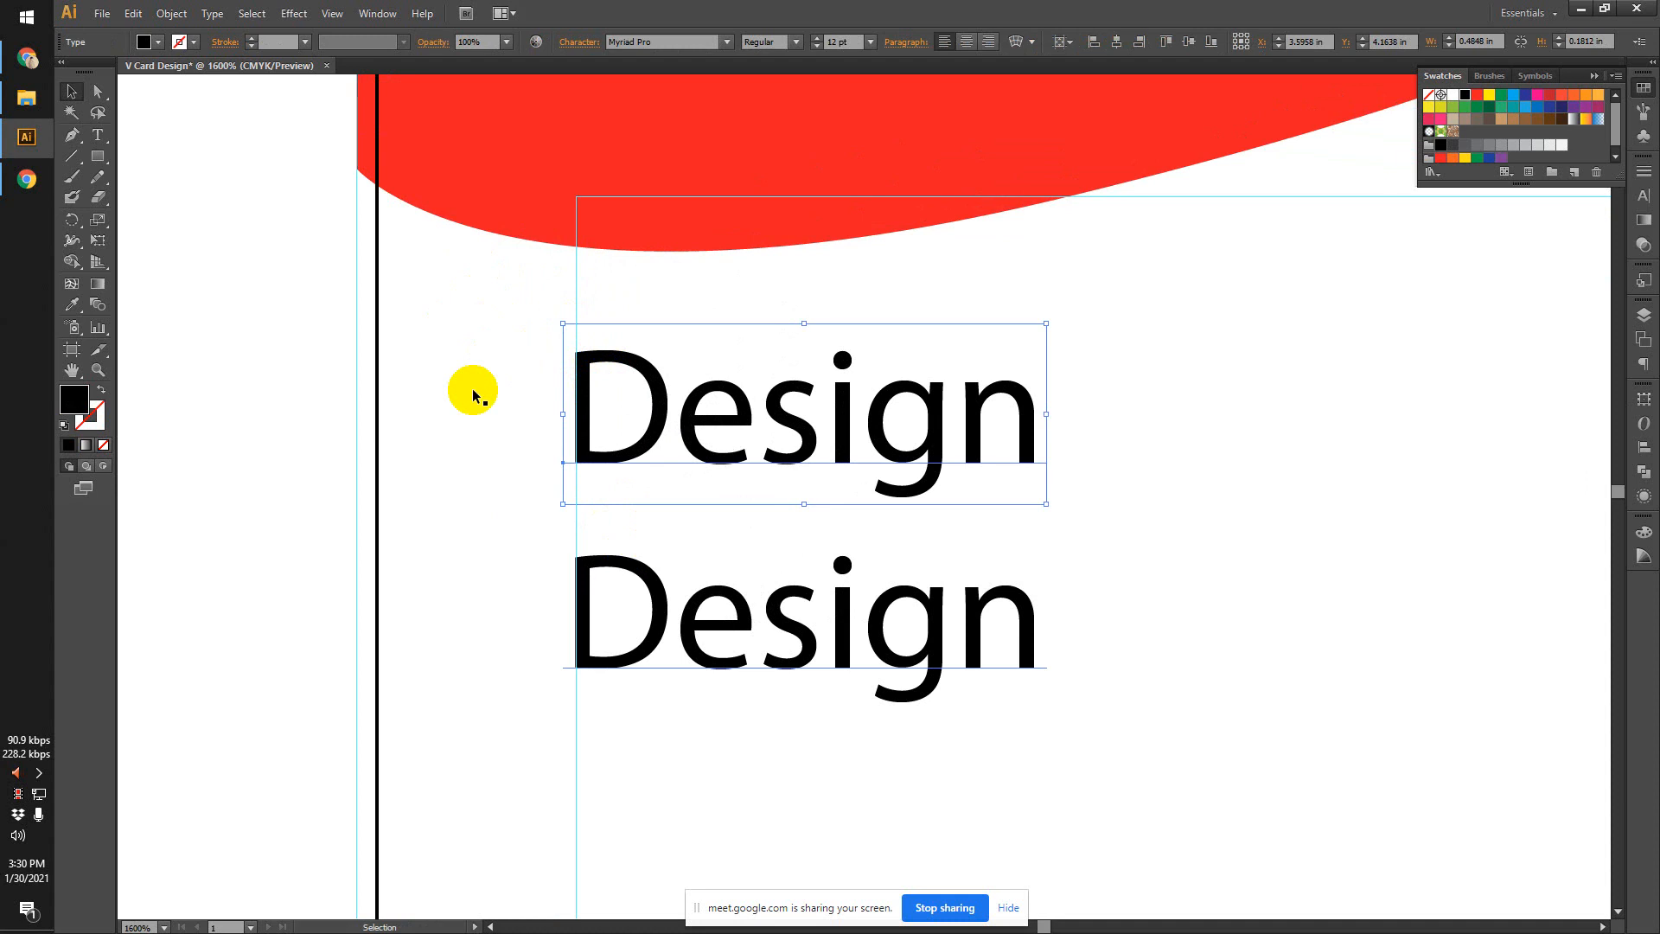
scroll(419, 330, down, 2)
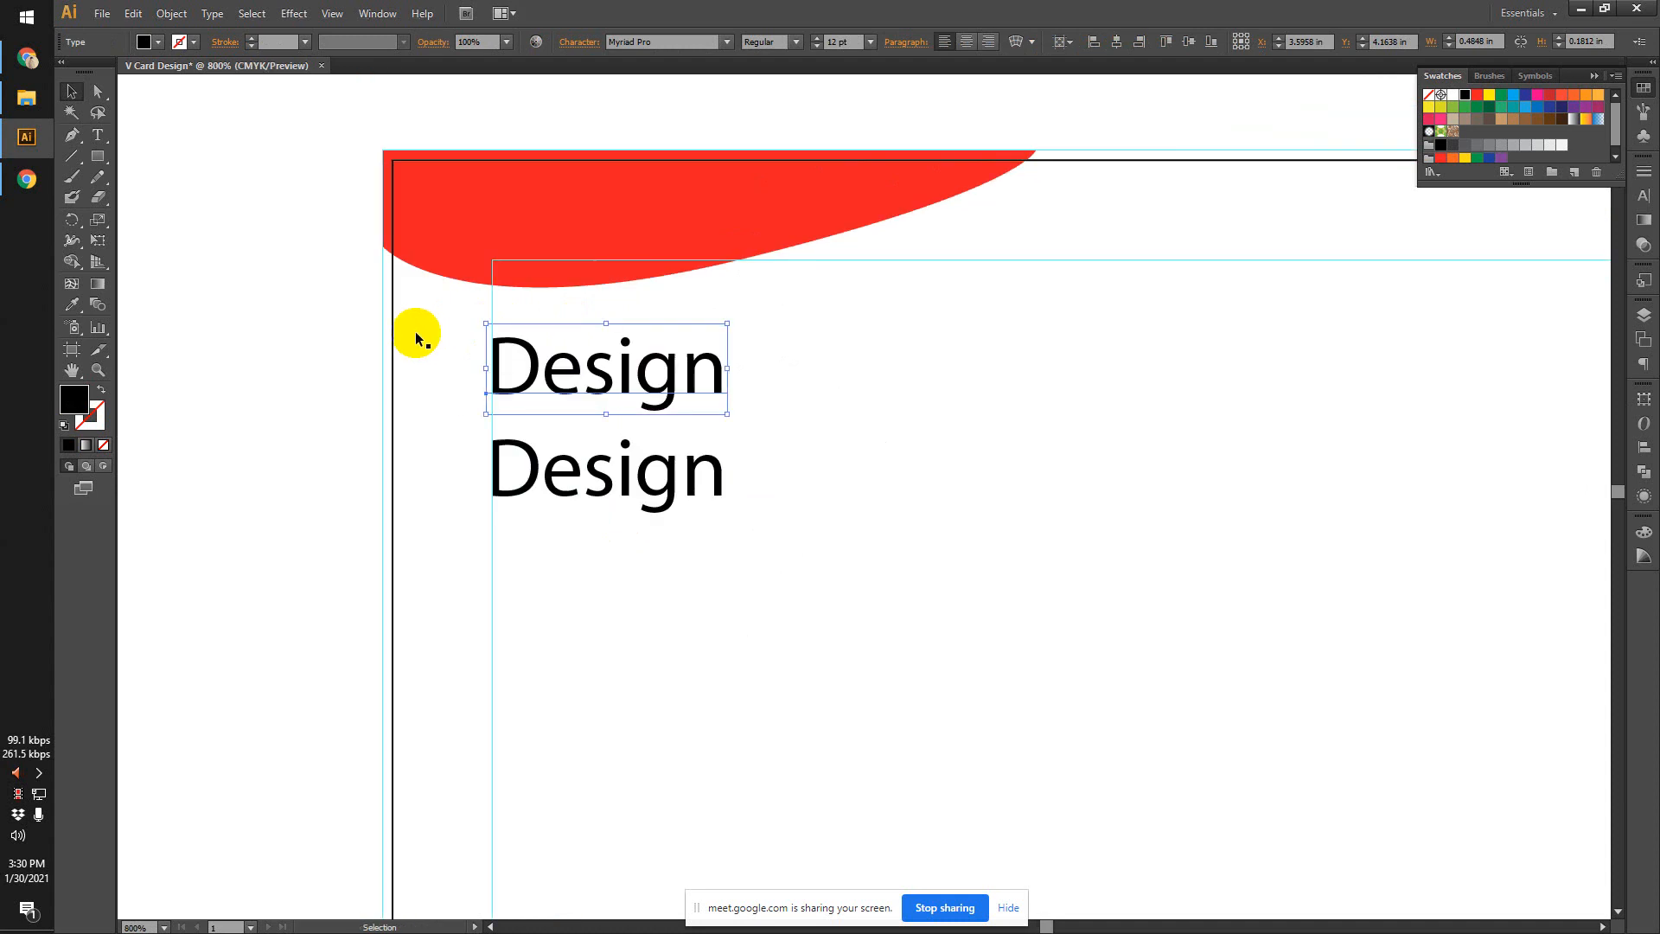
scroll(493, 309, up, 3)
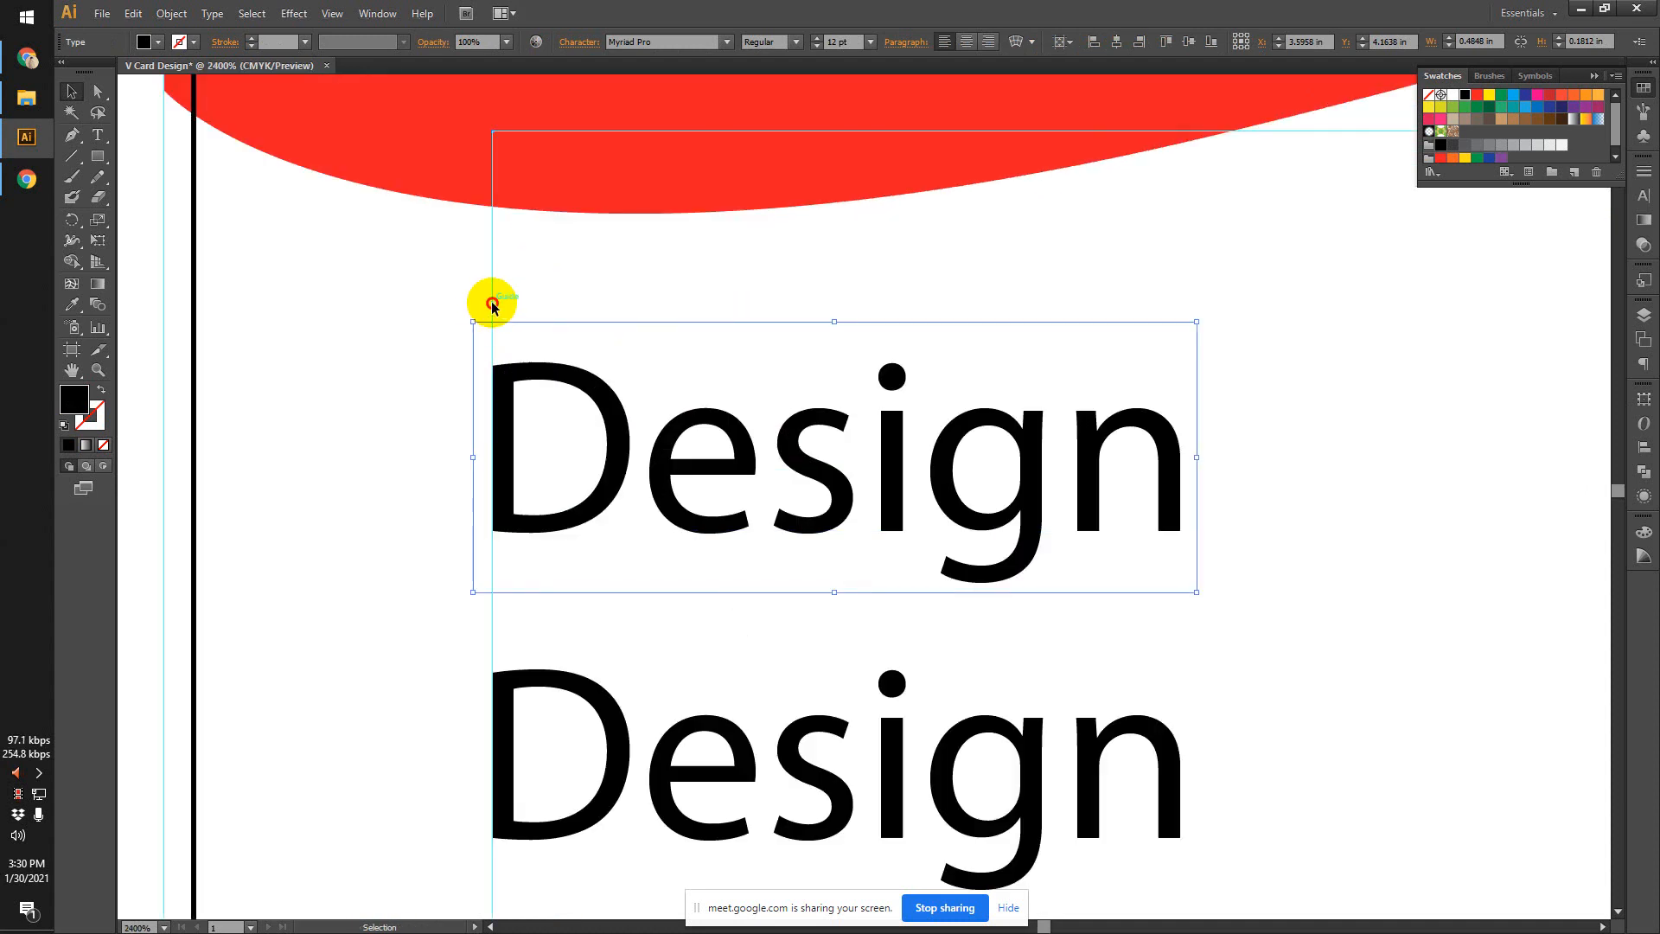
click(485, 307)
scroll(450, 308, down, 2)
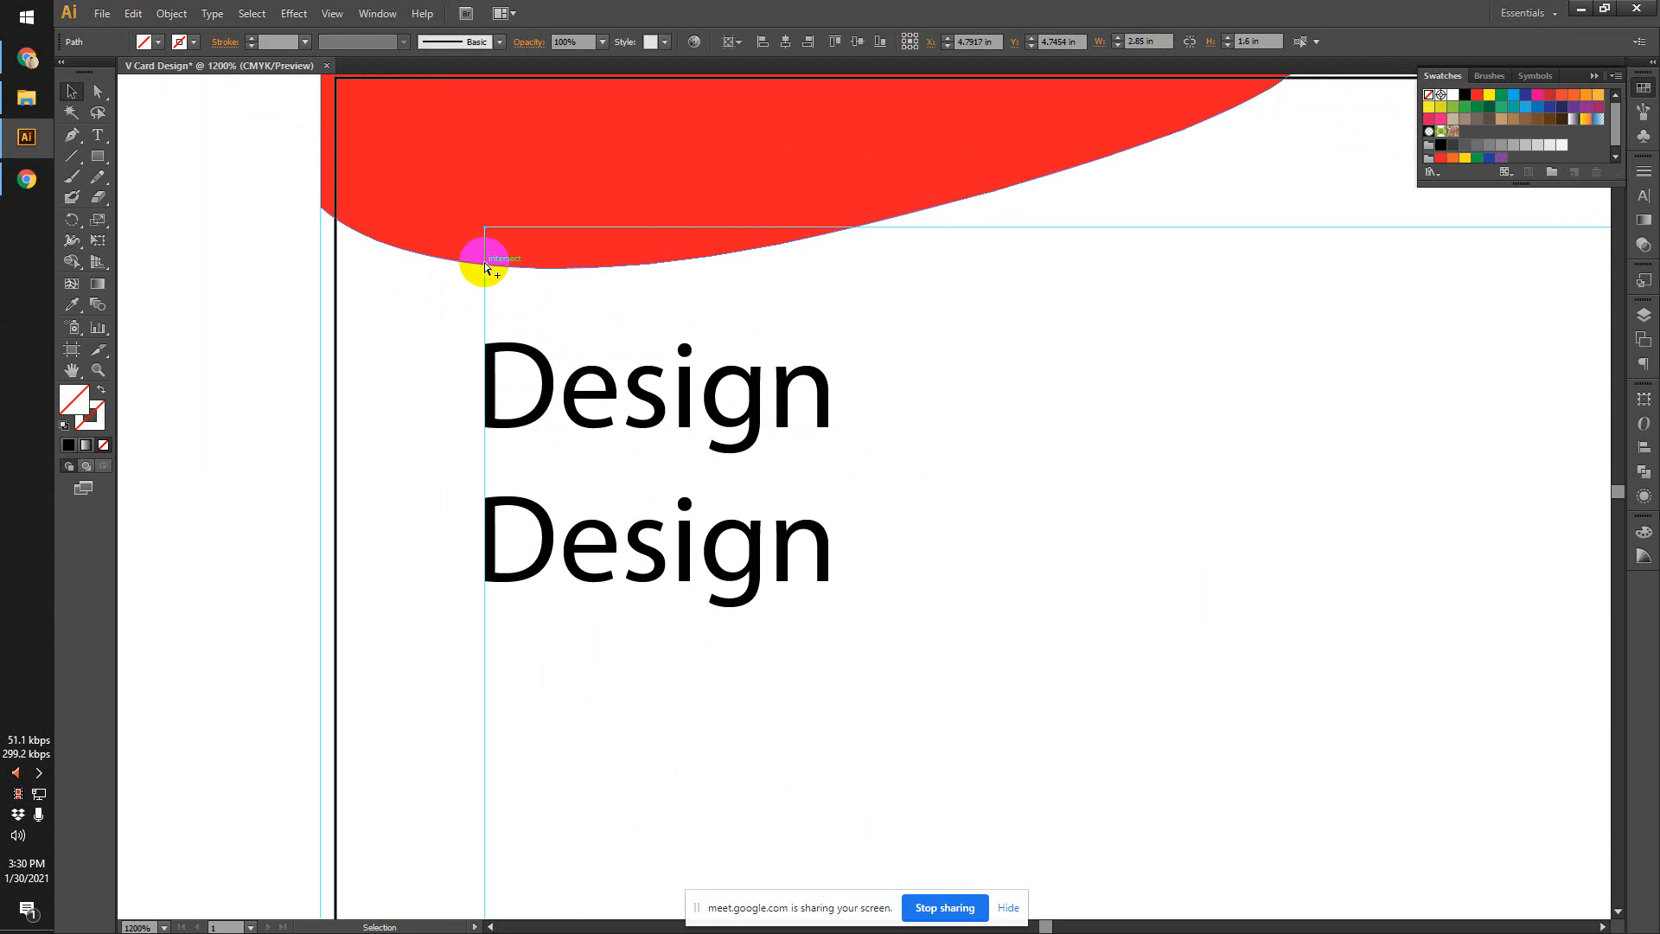
Create an inward offset copy of the card outline using Offset Path at -0.15 in with miter joins, and deselect it.
scroll(485, 267, down, 2)
click(415, 314)
scroll(426, 230, up, 1)
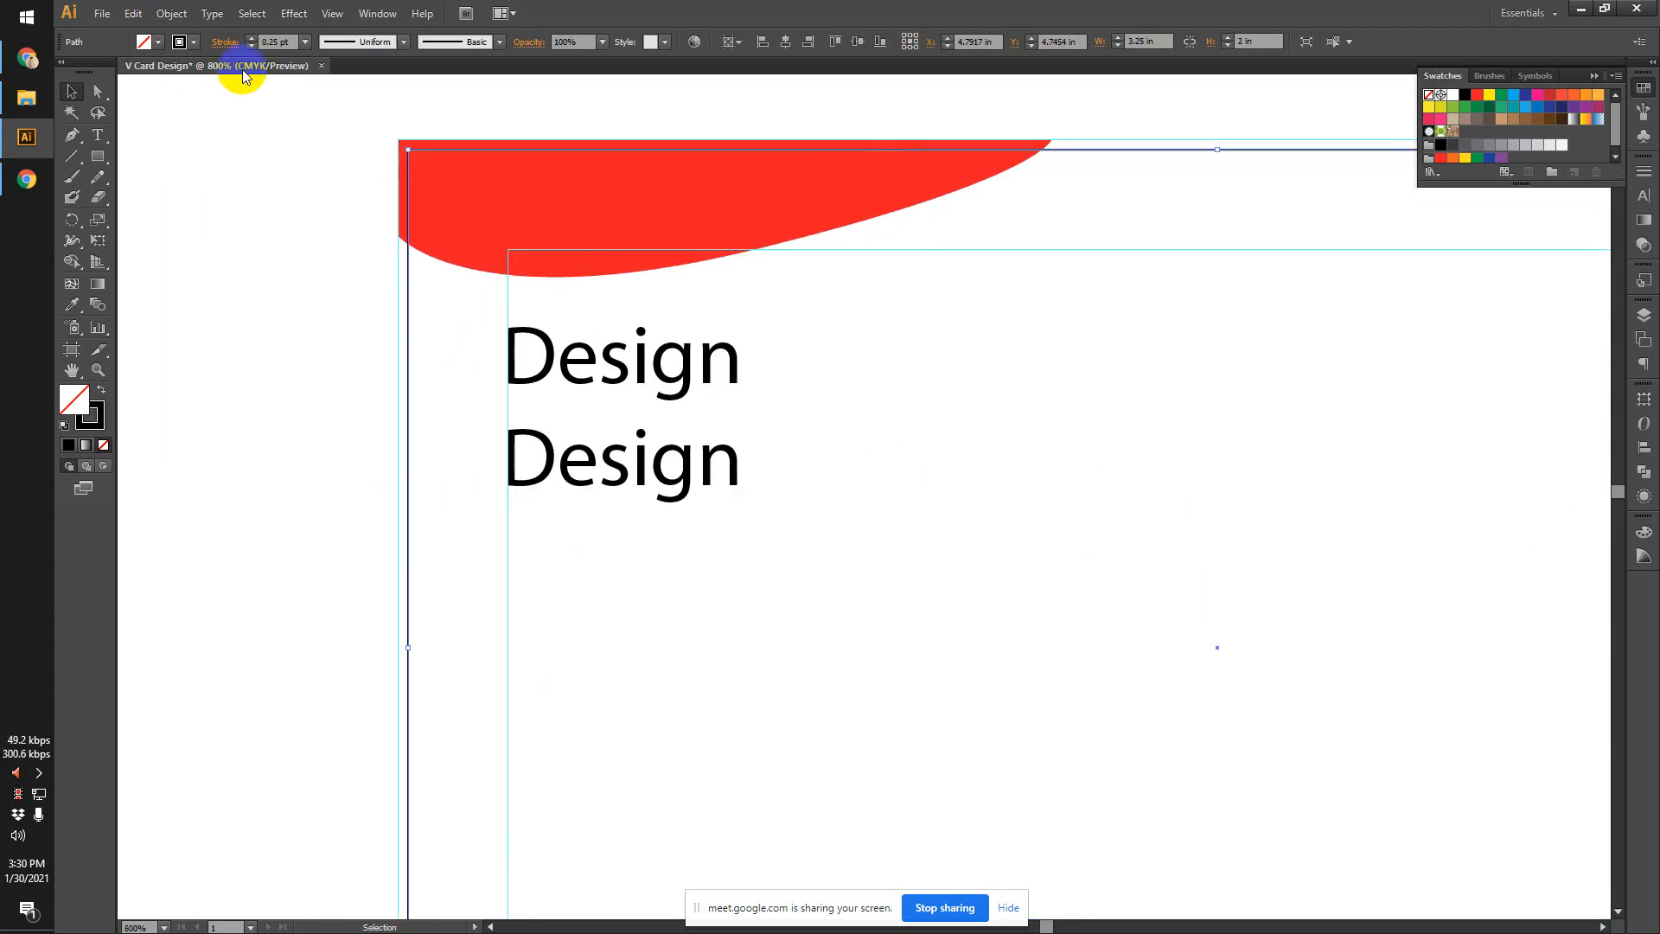
click(166, 12)
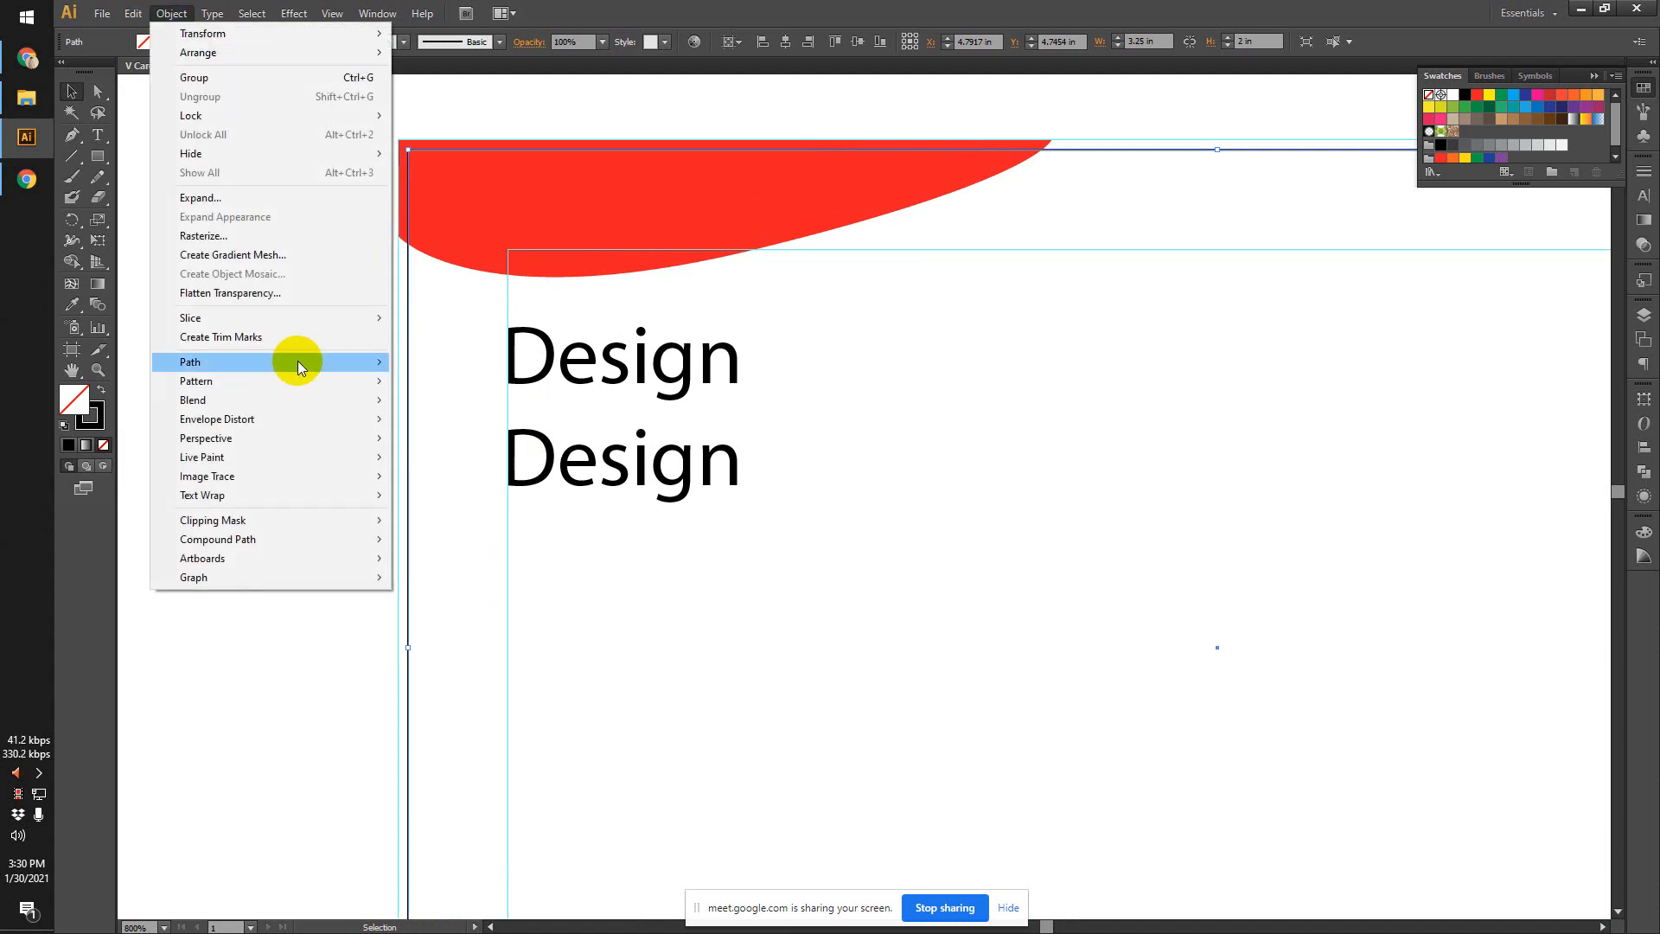
mouse_move(297, 361)
click(441, 426)
click(775, 237)
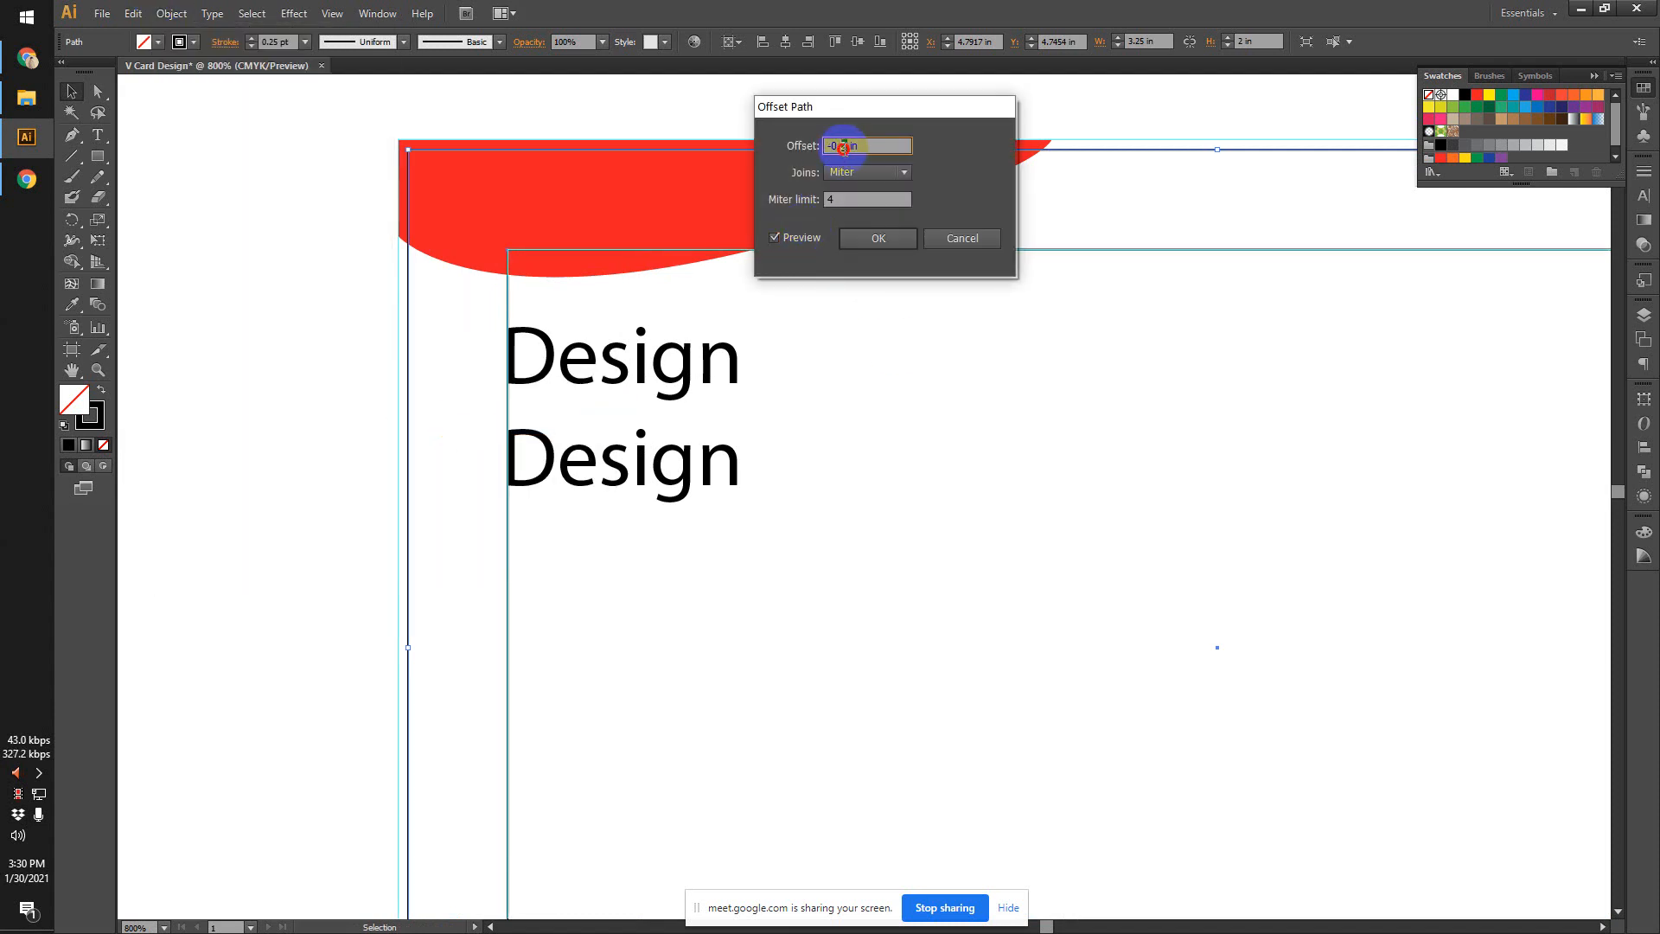
double_click(843, 146)
text(1)
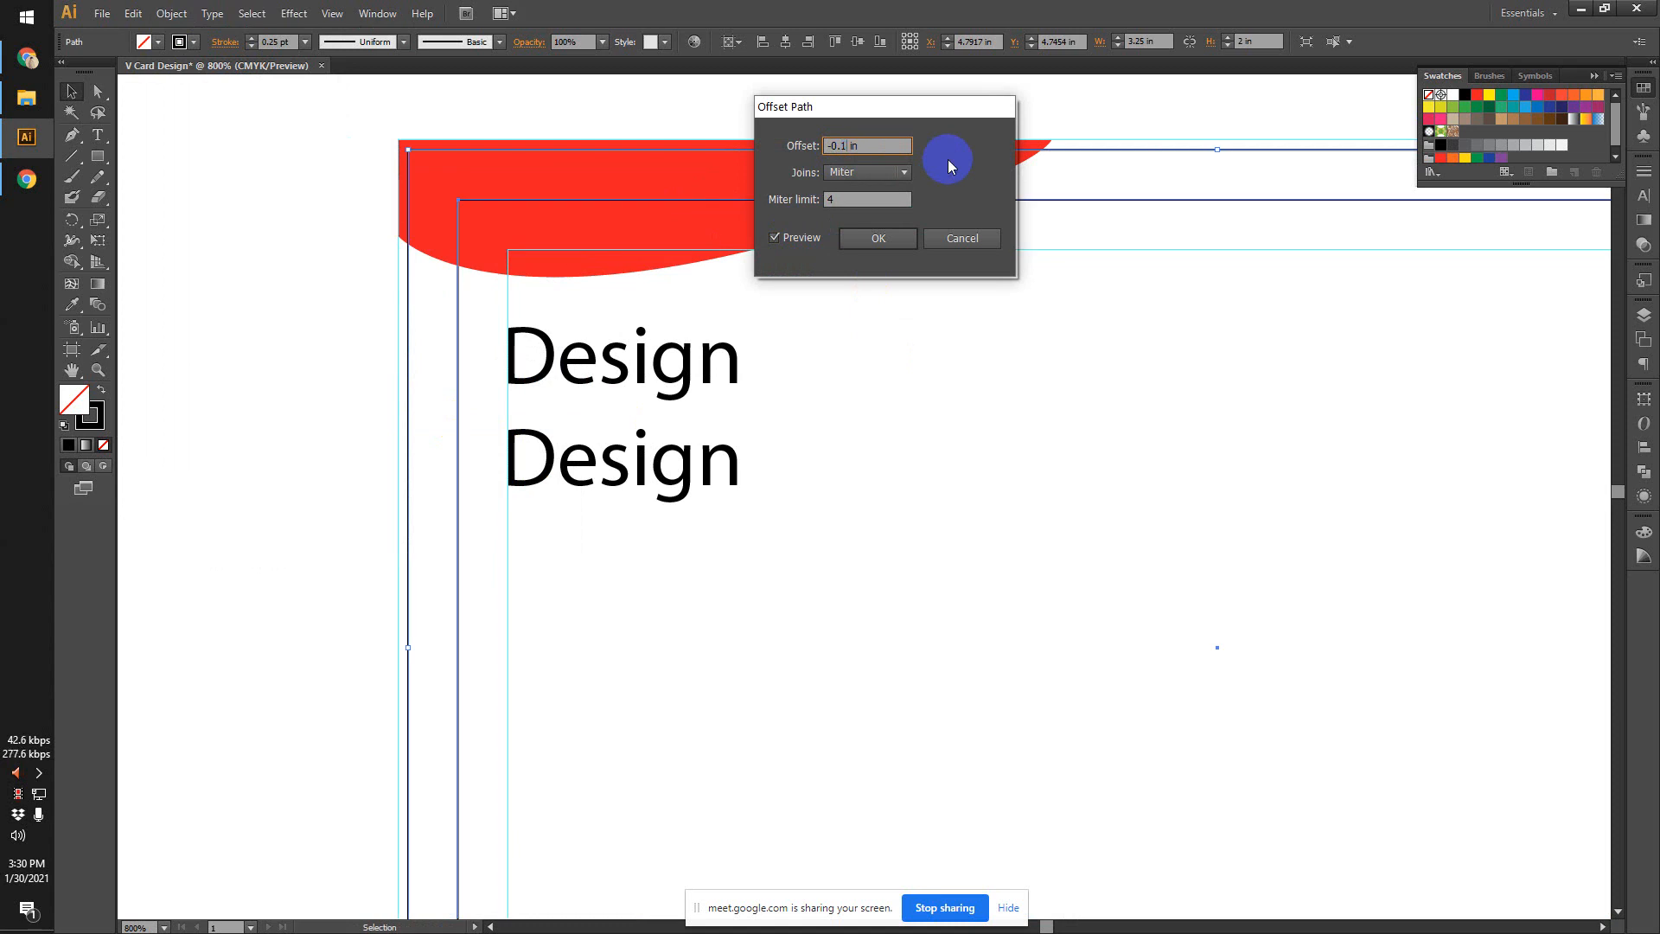
text(.5)
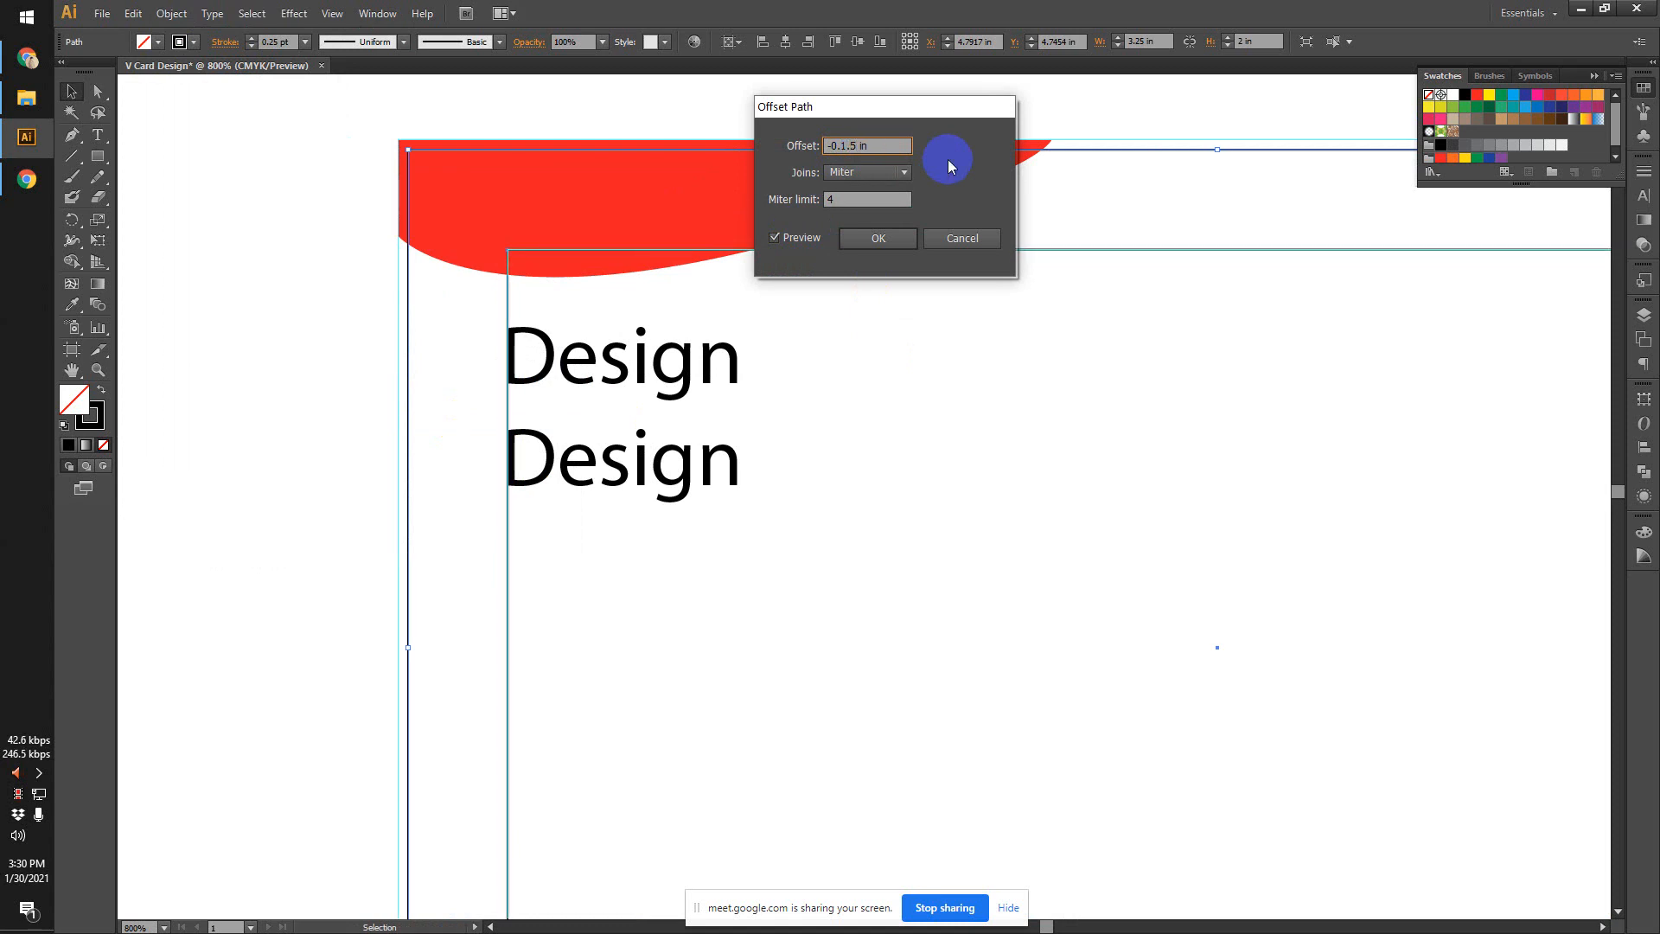
drag(875, 139, 843, 145)
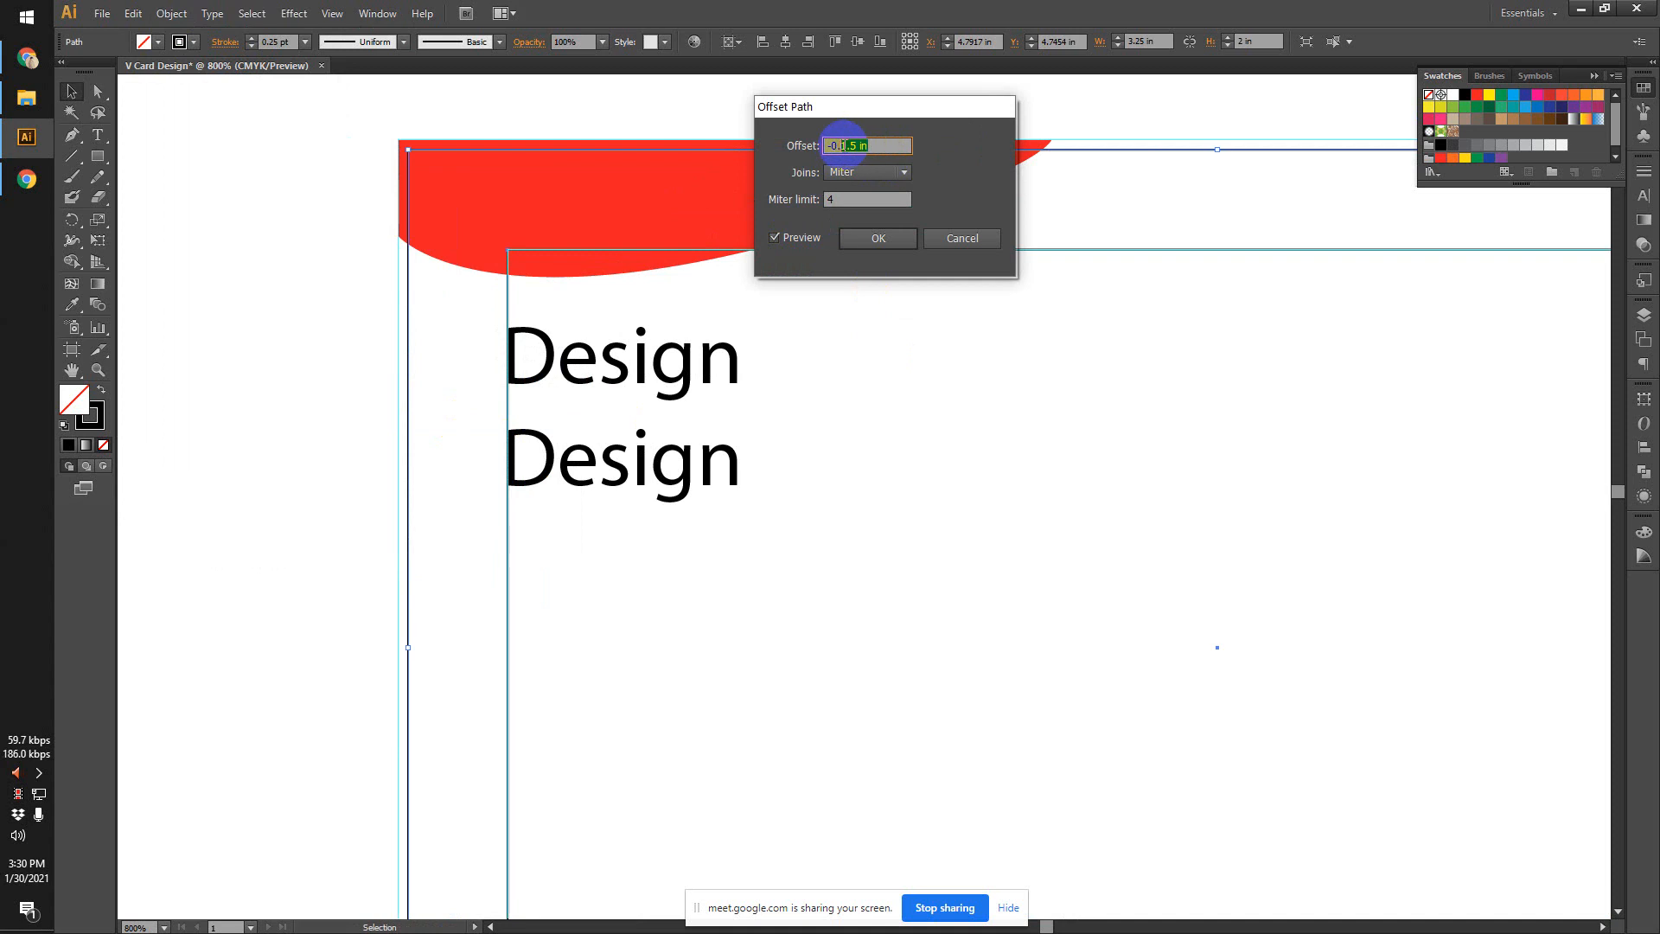
text(15)
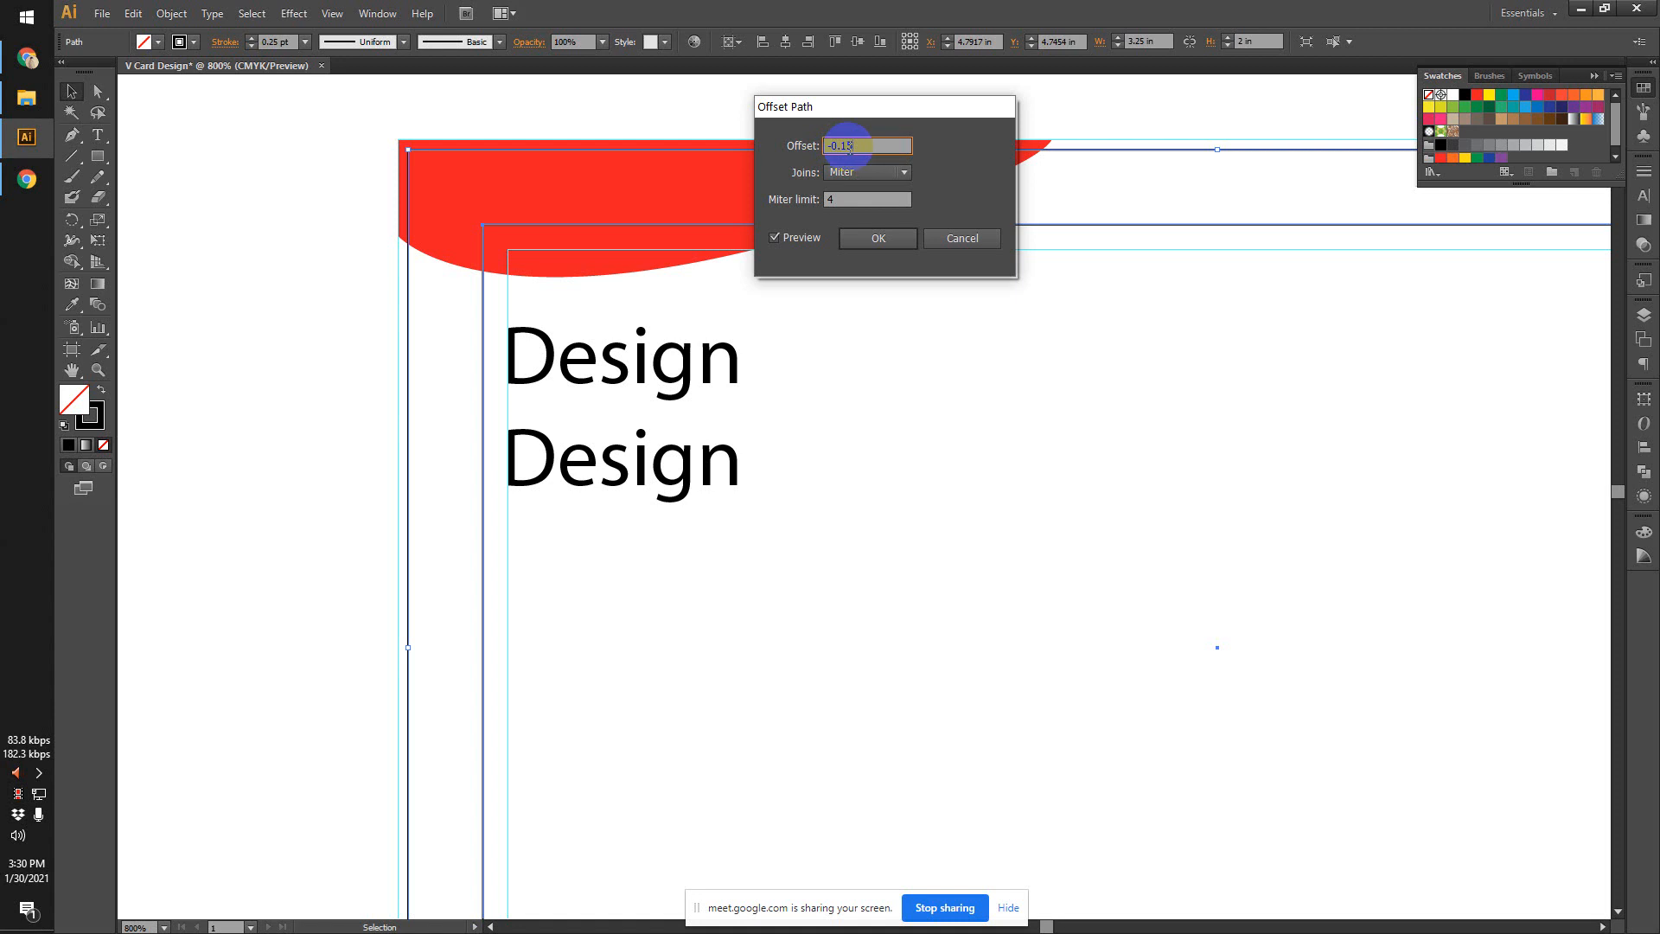
click(886, 240)
click(359, 258)
Convert the new inner offset rectangle into a guide and clear the selection.
scroll(441, 293, up, 1)
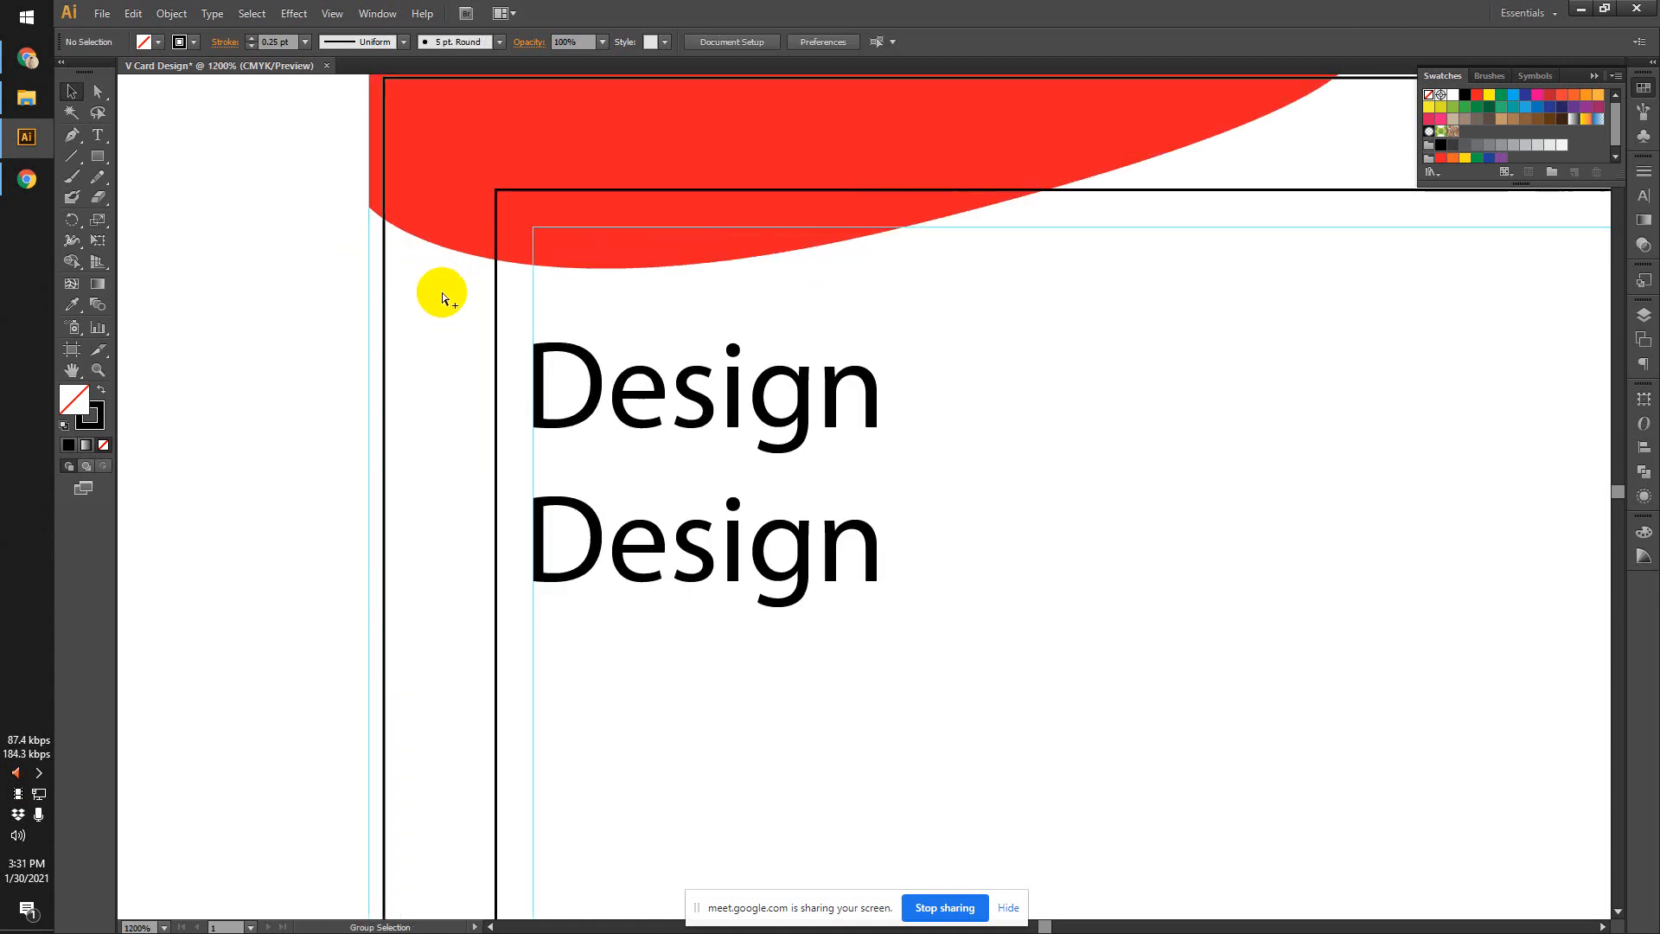
click(495, 337)
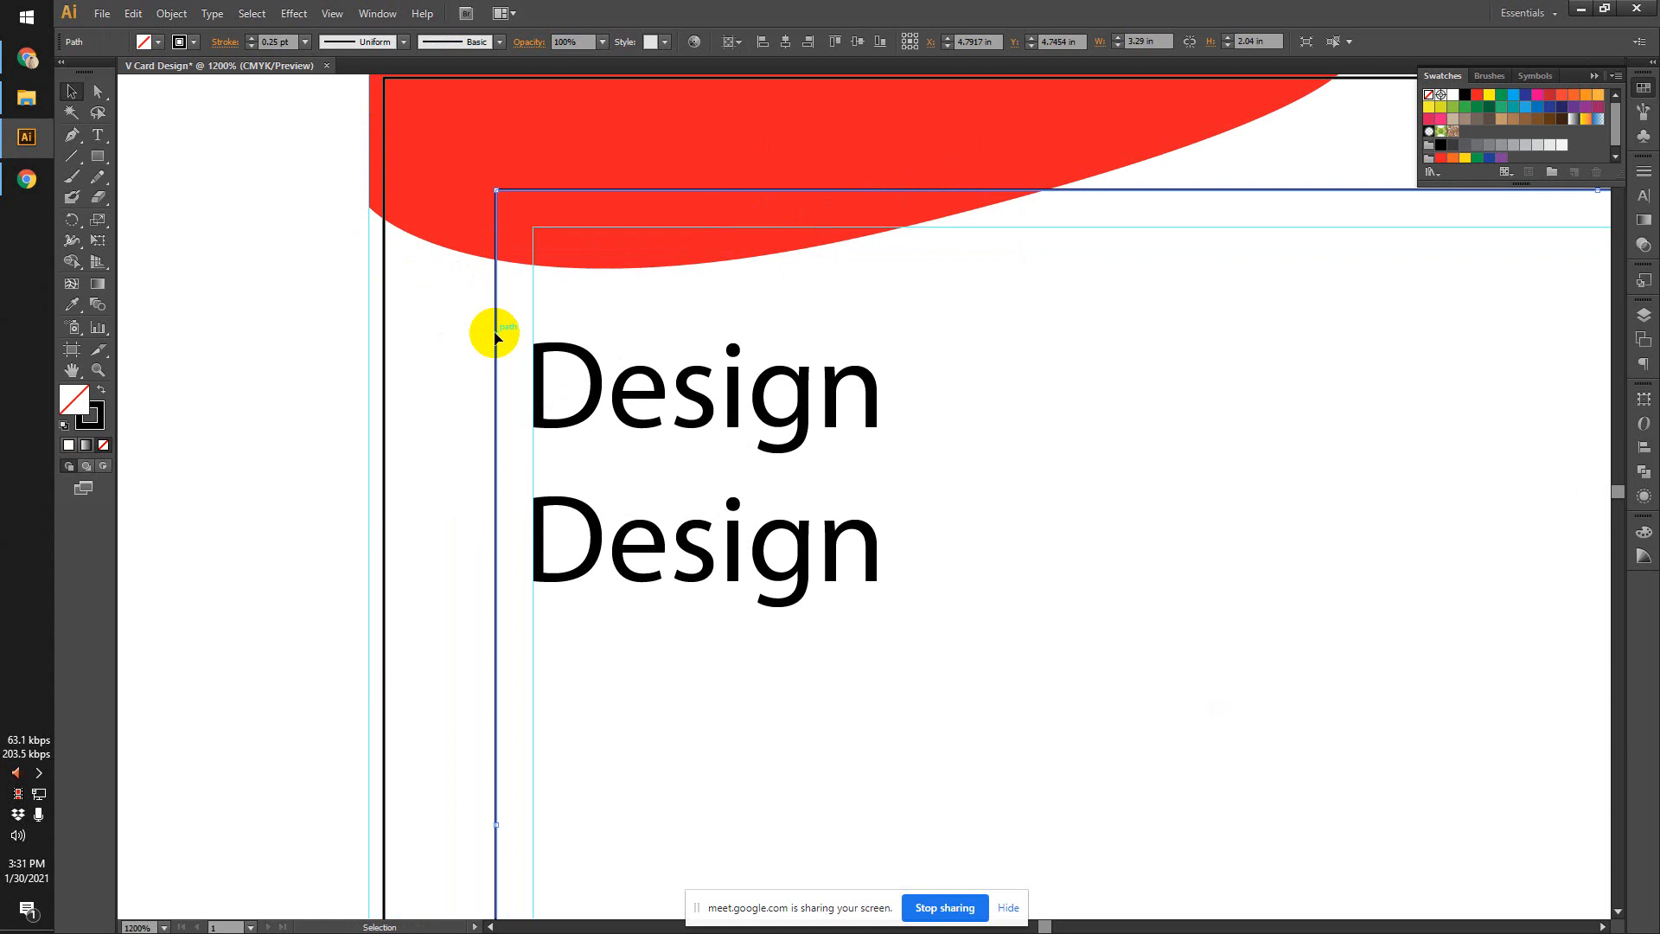
right_click(495, 334)
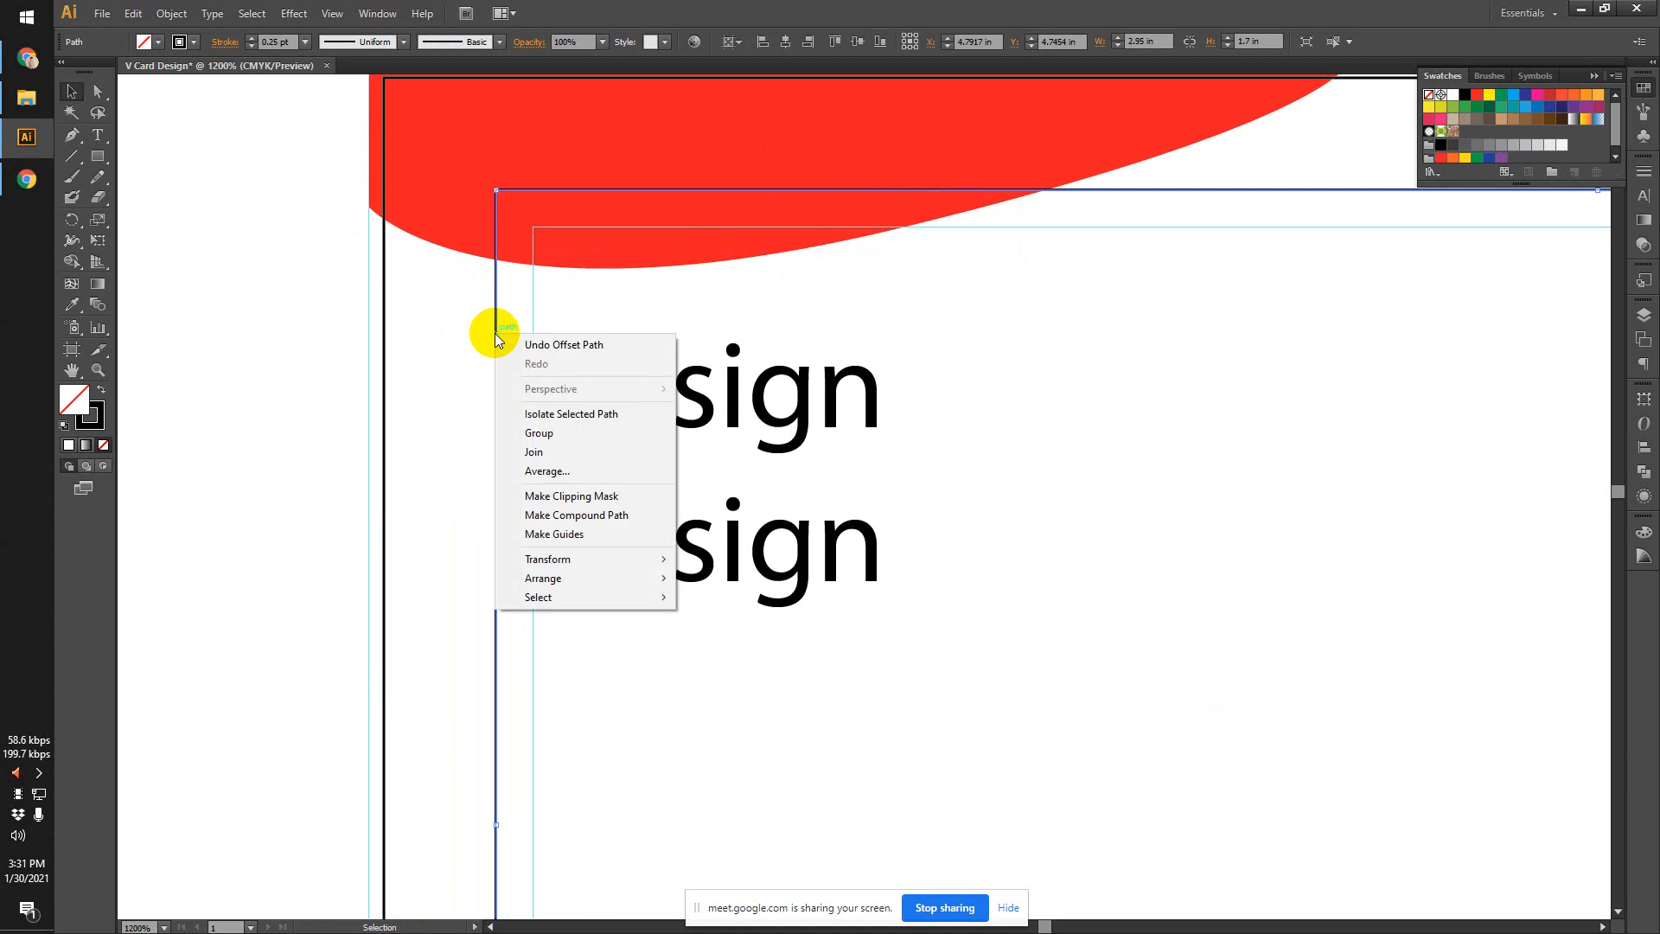
click(568, 533)
click(205, 317)
scroll(290, 322, down, 1)
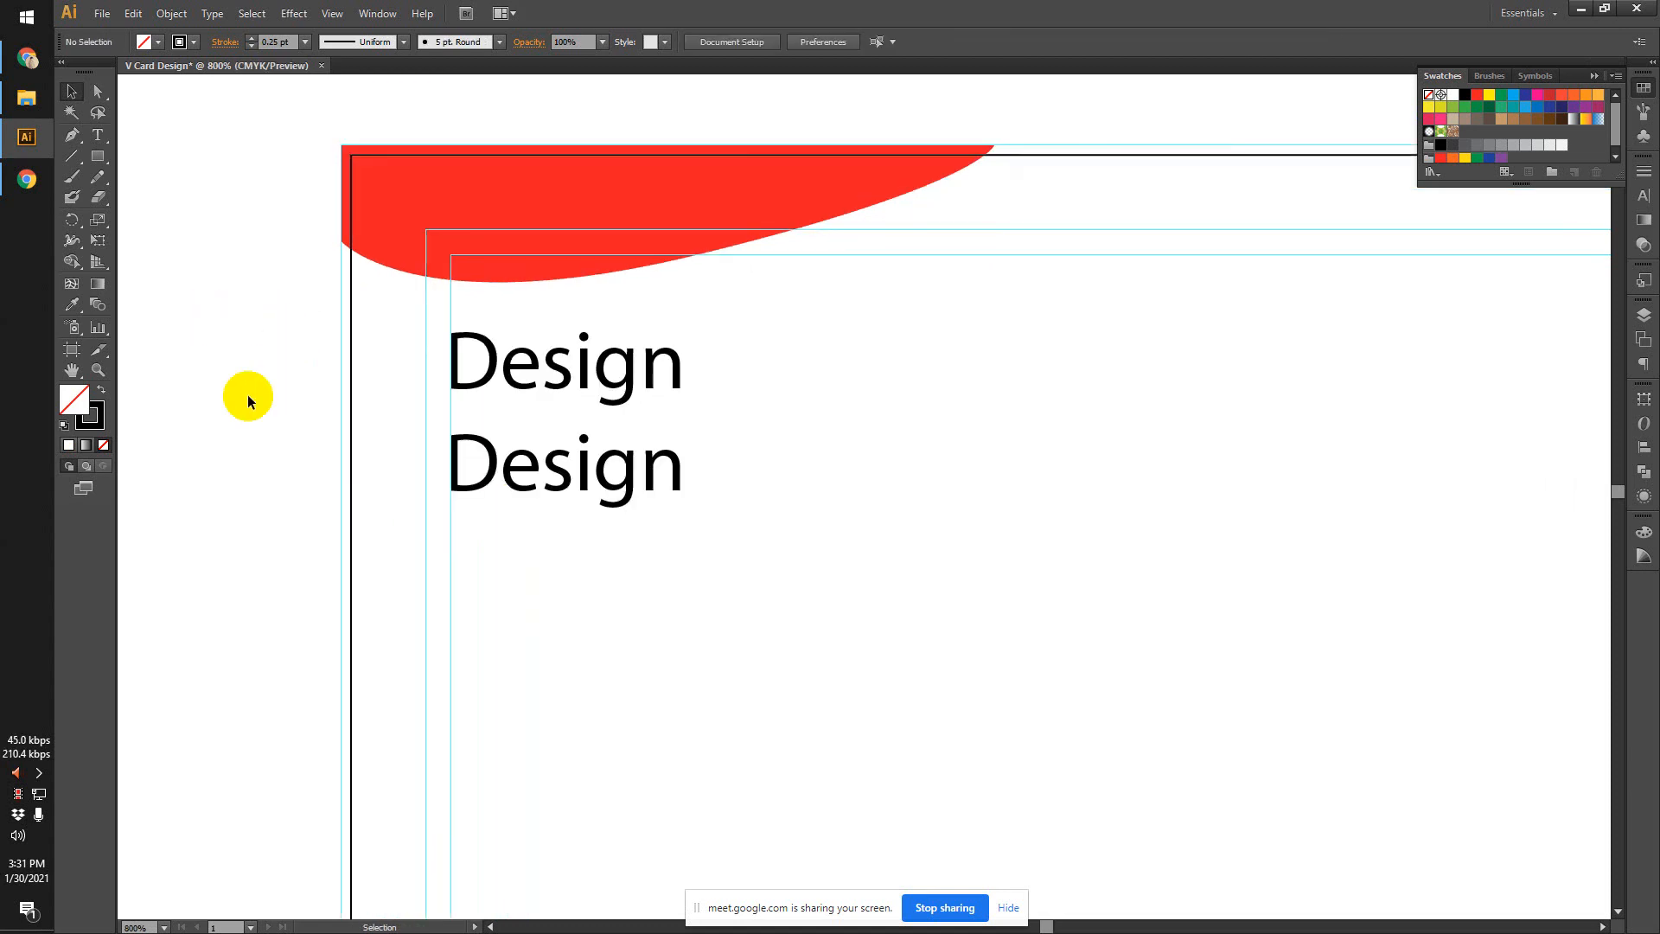
Move the lower "Design" text left so its edge meets the new 0.15 in guide, and examine its alignment.
scroll(467, 459, up, 2)
drag(615, 482, 581, 487)
click(531, 603)
scroll(531, 604, down, 1)
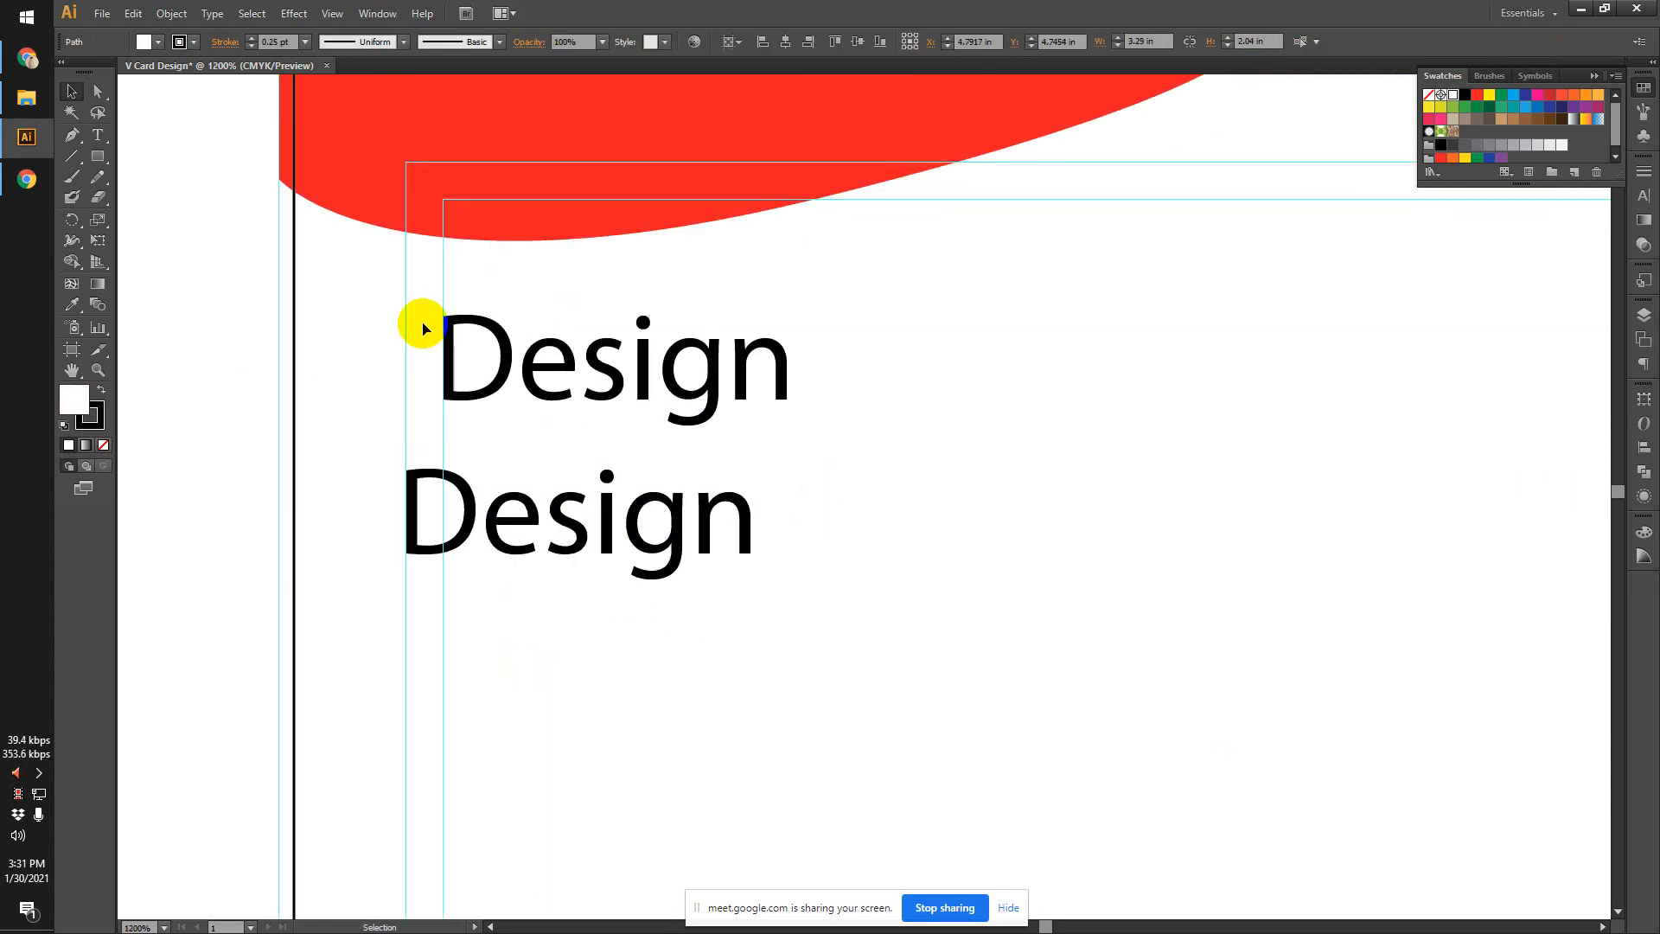
scroll(376, 358, up, 1)
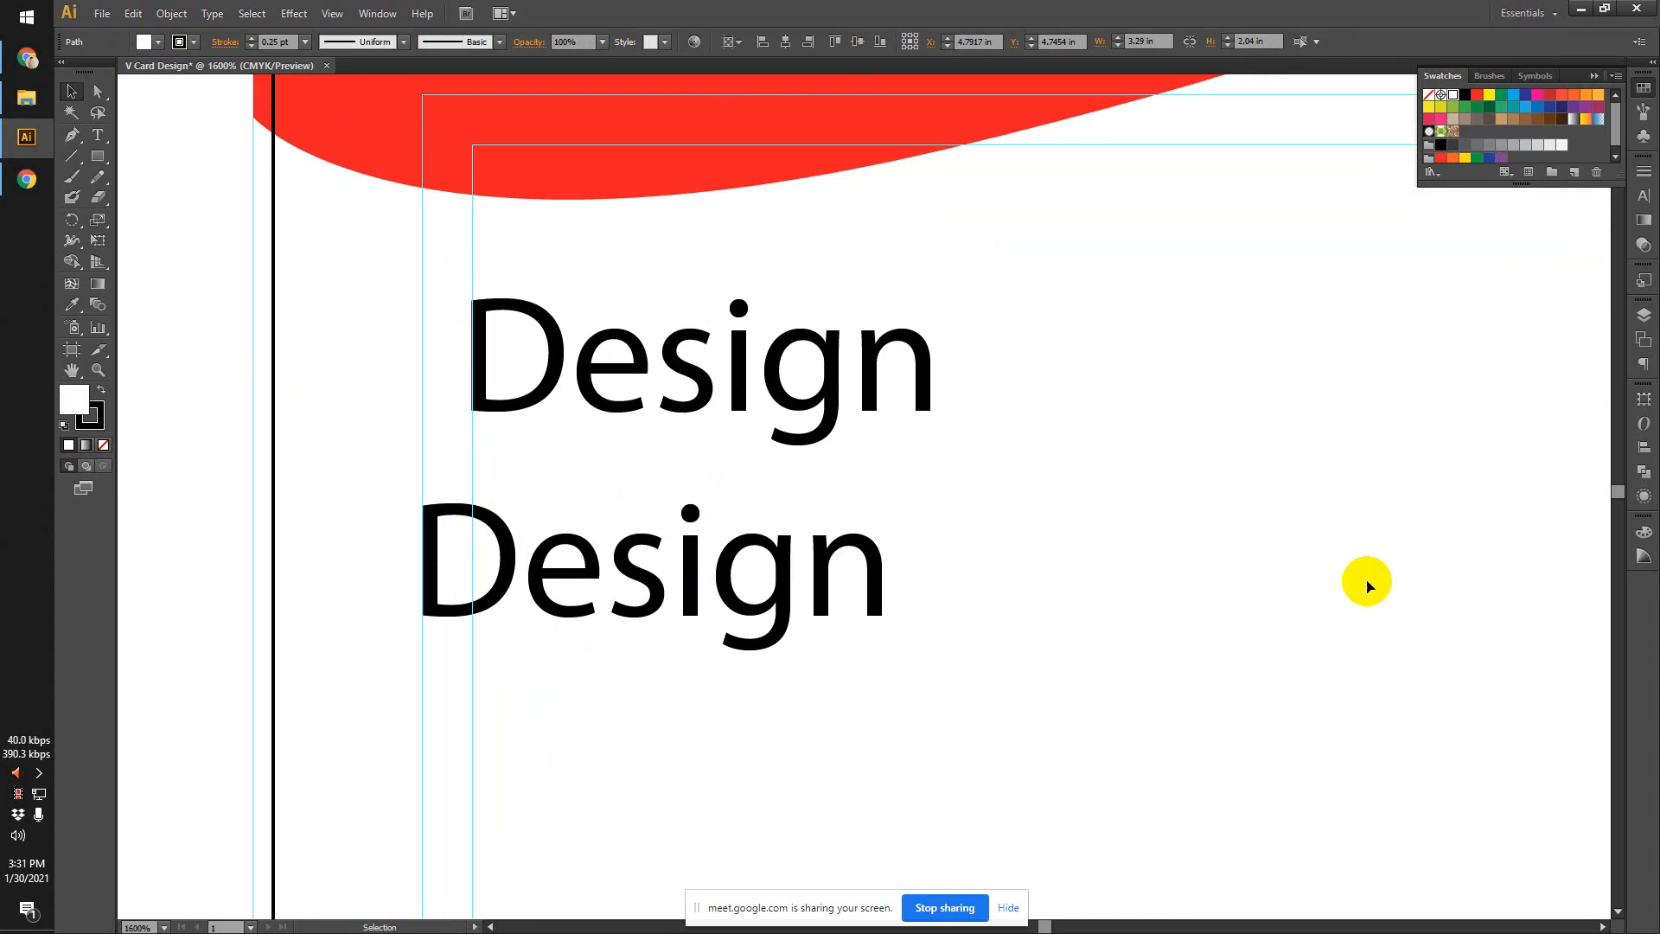
scroll(1053, 541, down, 1)
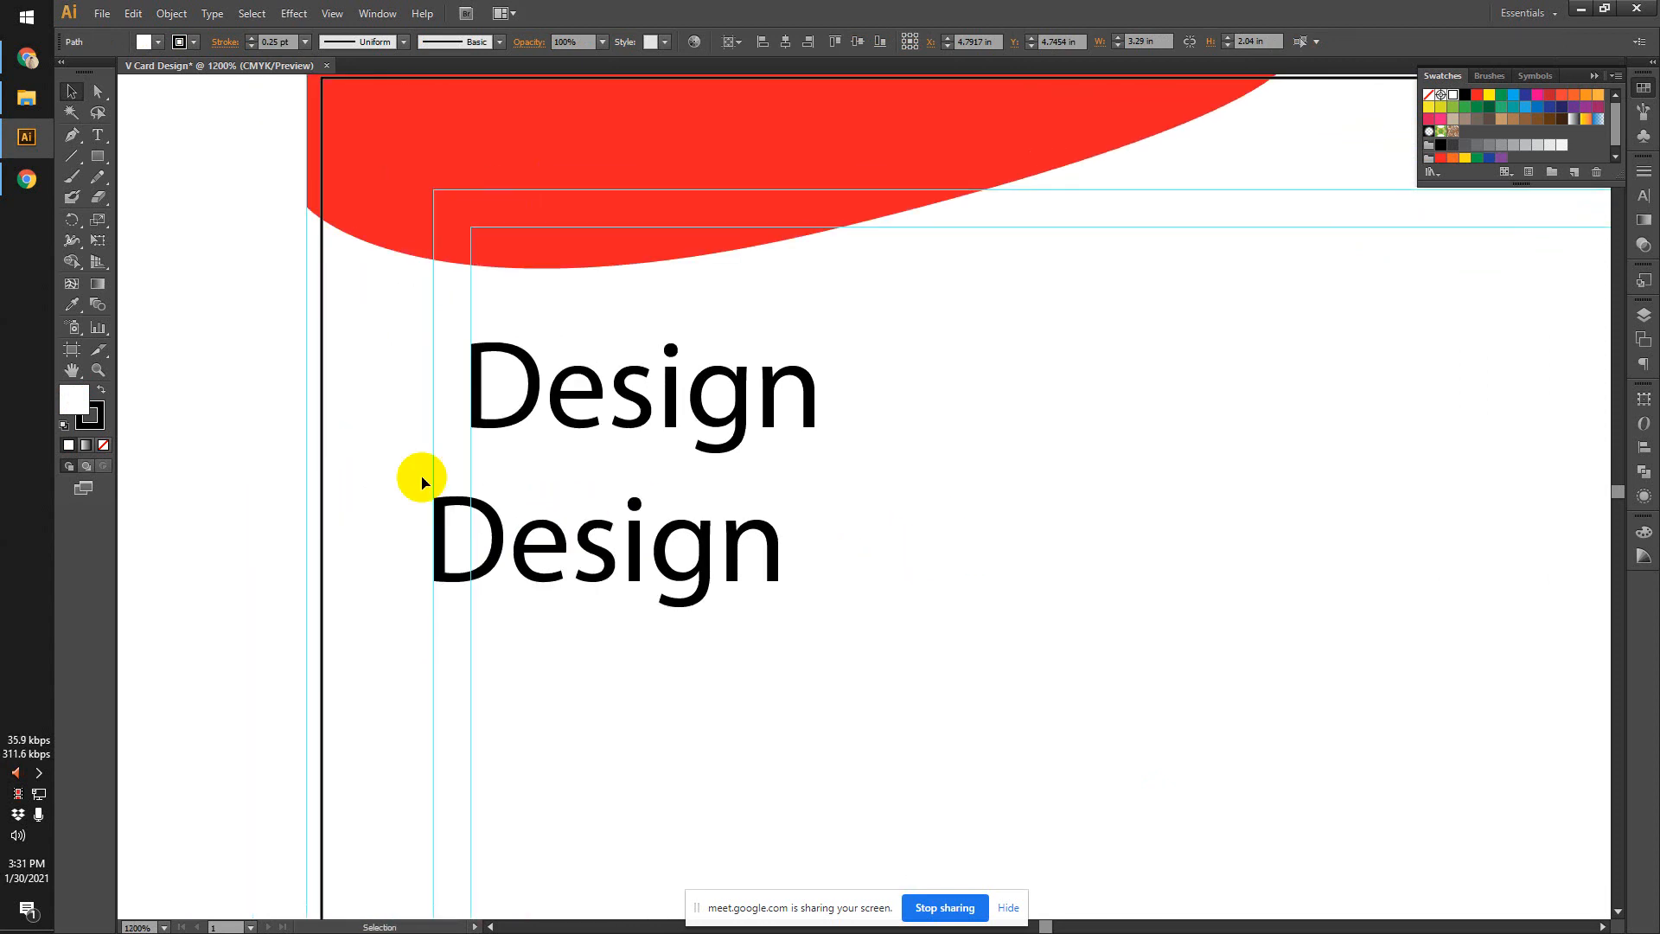
scroll(426, 475, up, 2)
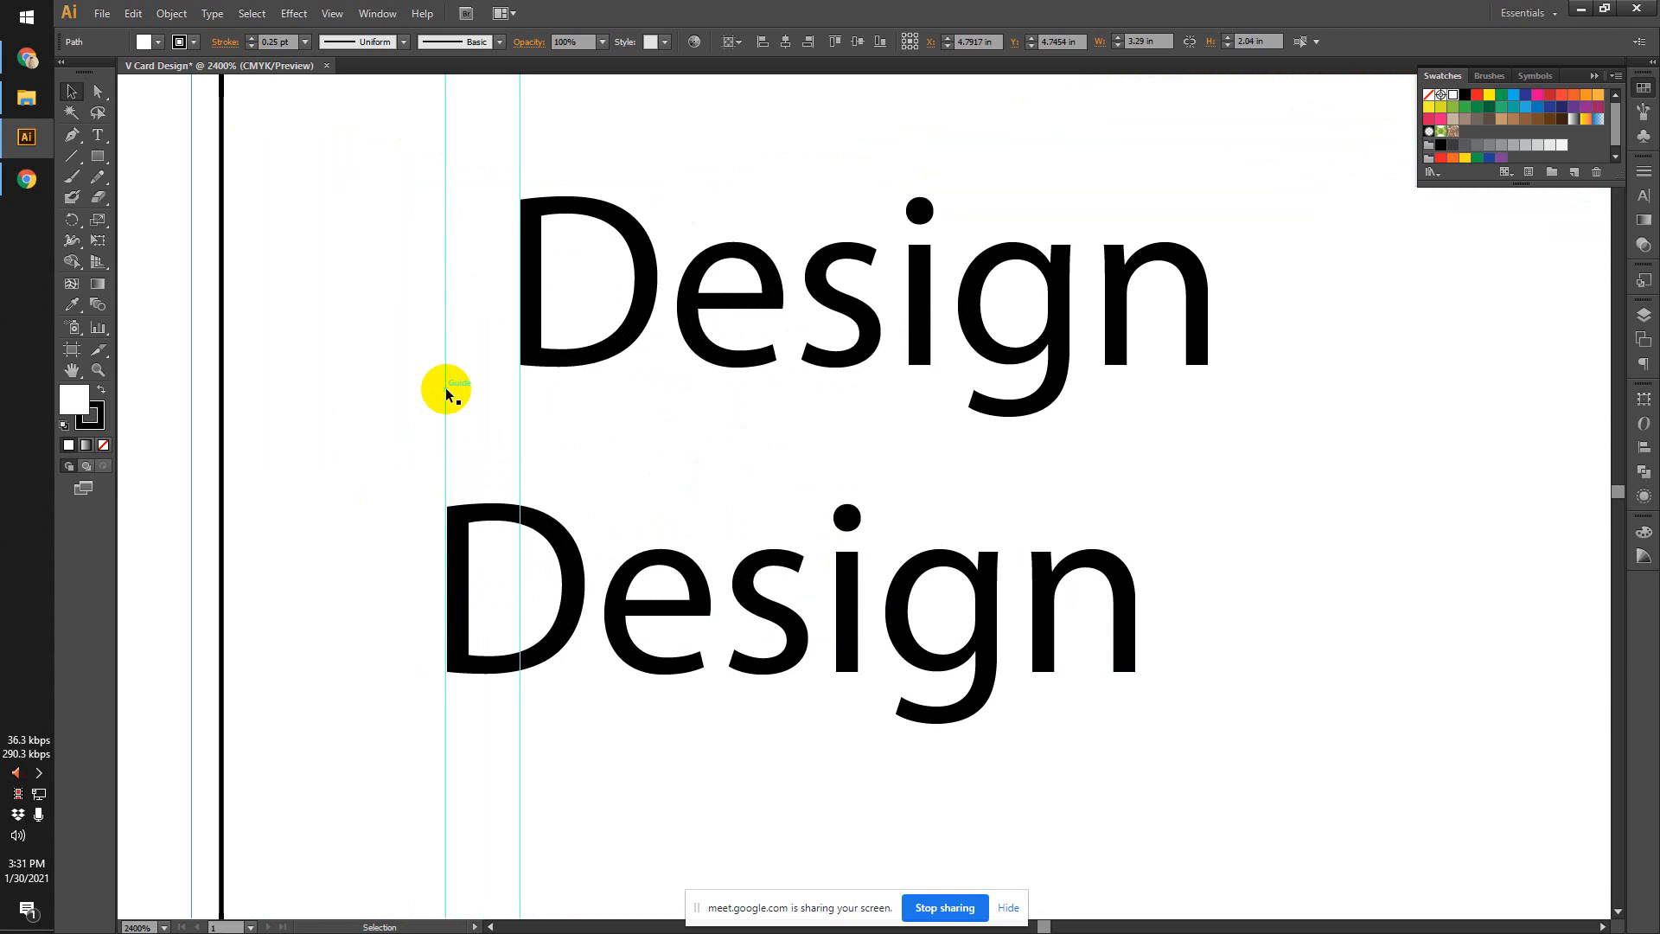
scroll(446, 394, down, 2)
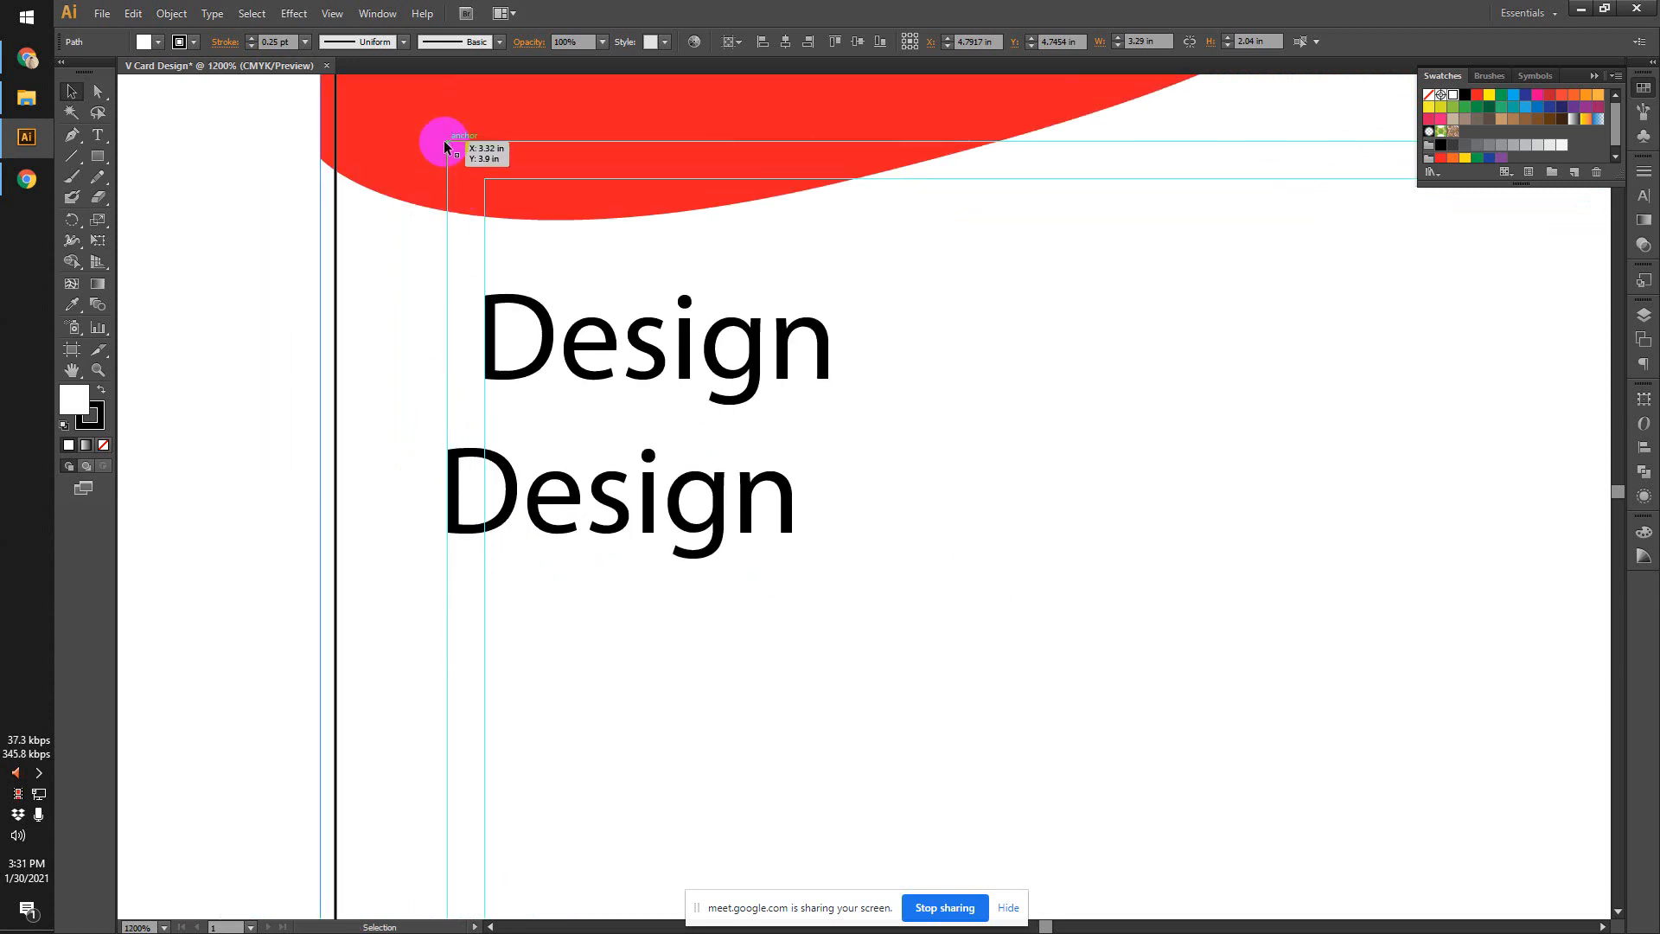
scroll(471, 297, up, 1)
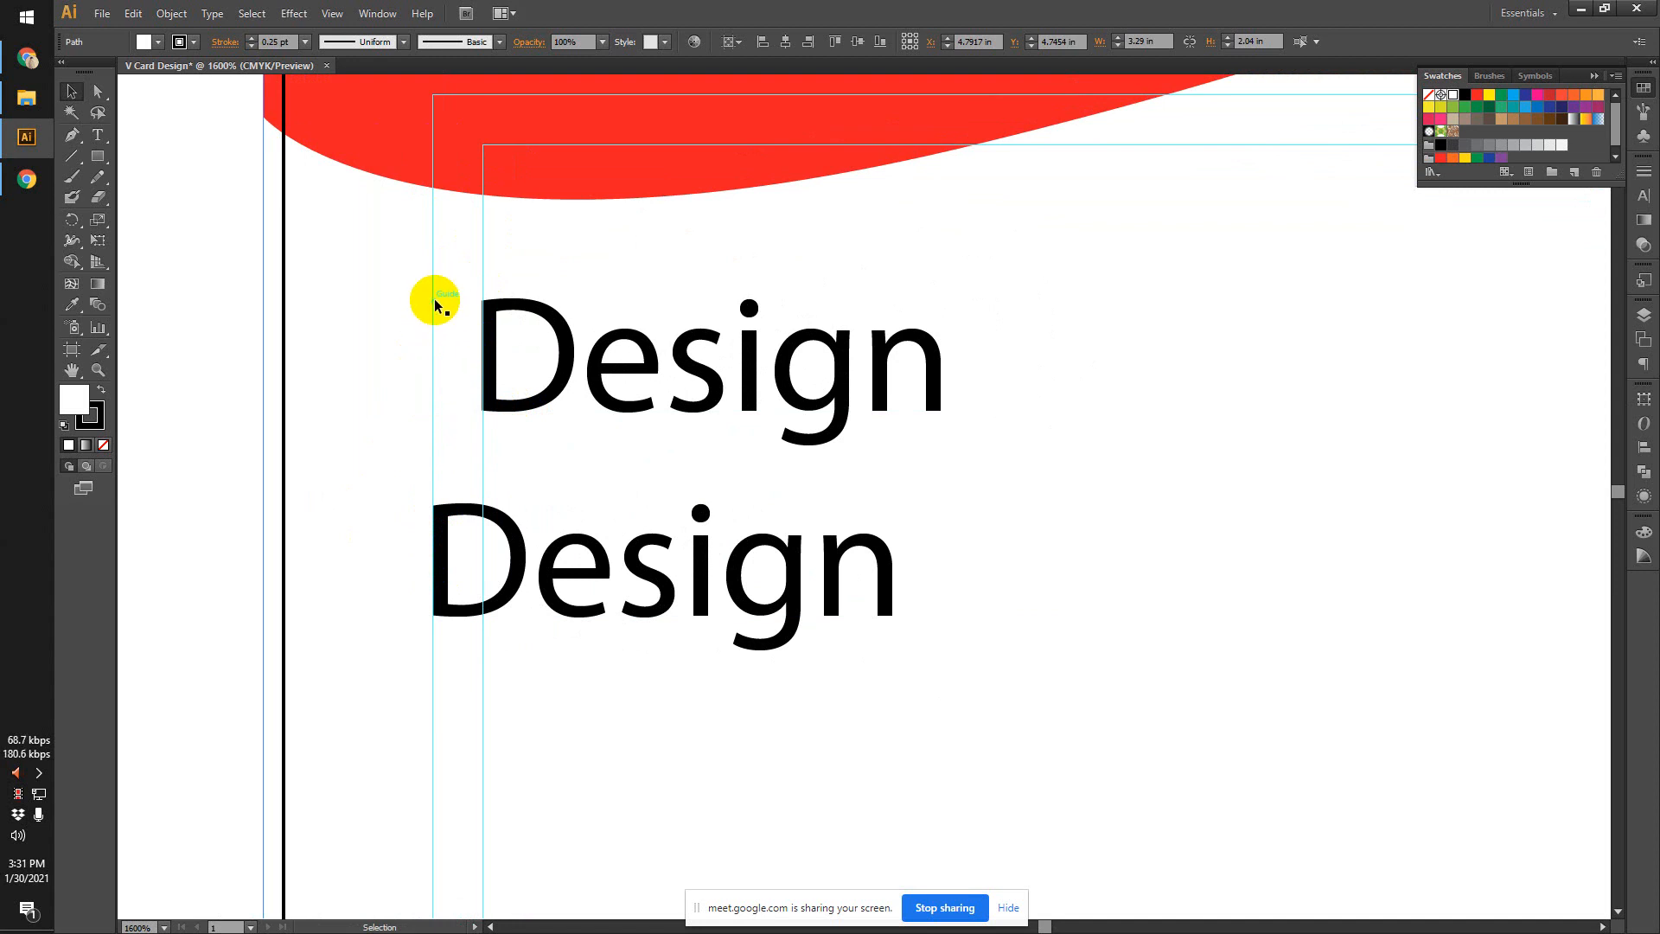
Switch to Chrome, browse the business card image results, and preview the related "Modern business card with black and orange" design.
click(26, 58)
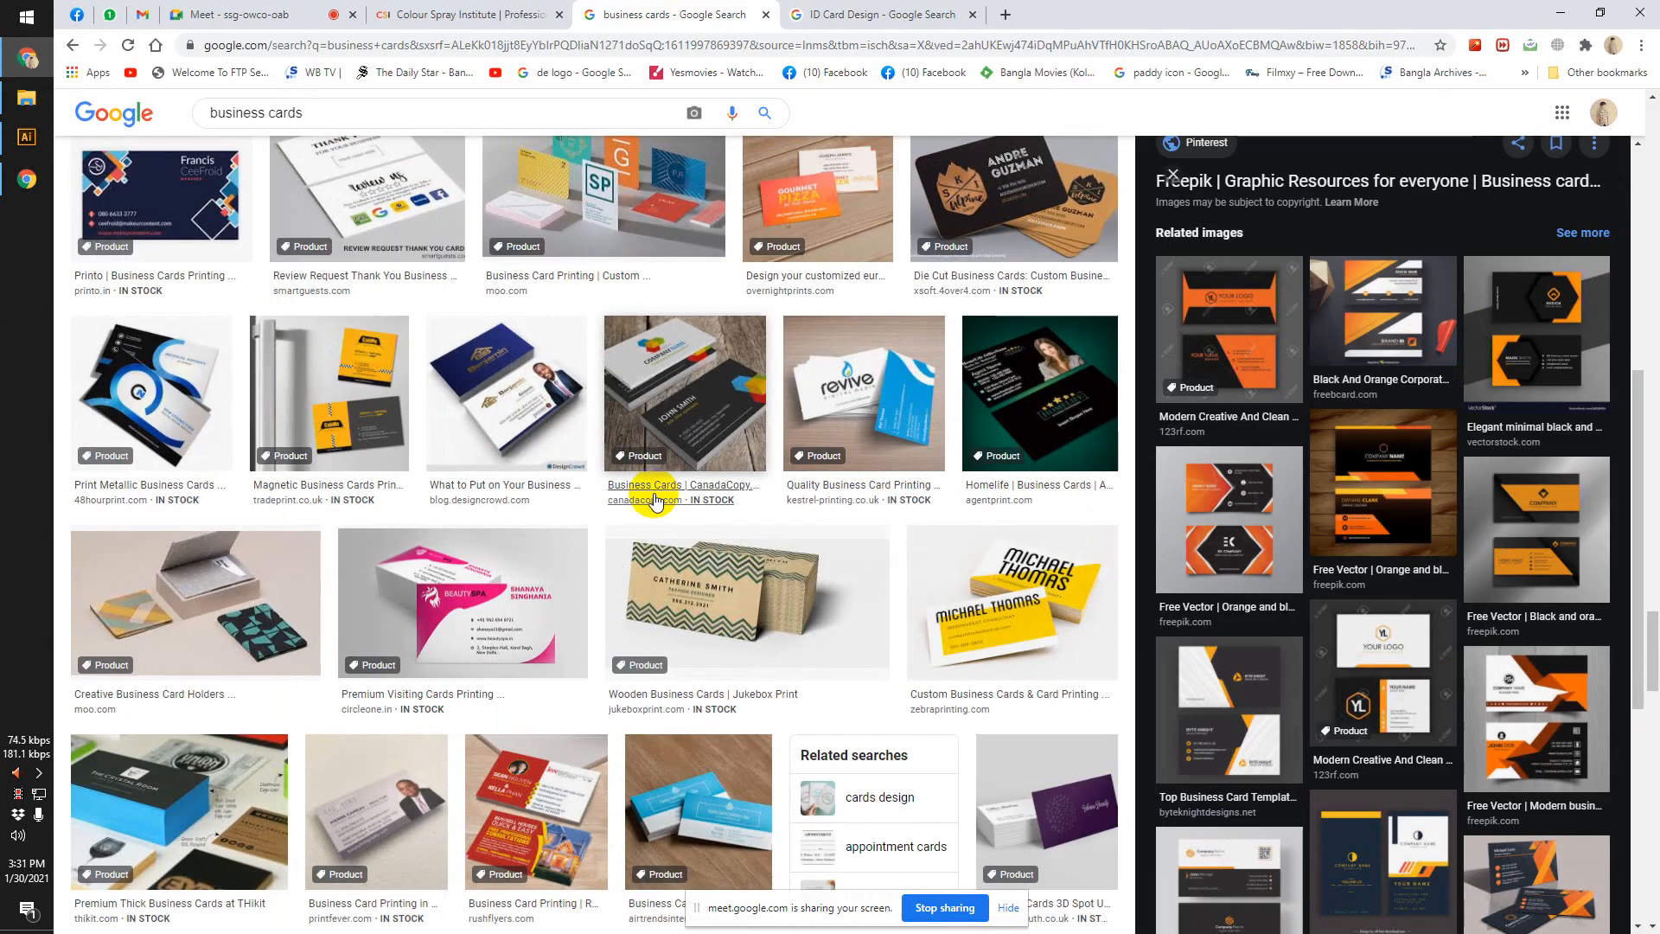
scroll(655, 502, down, 7)
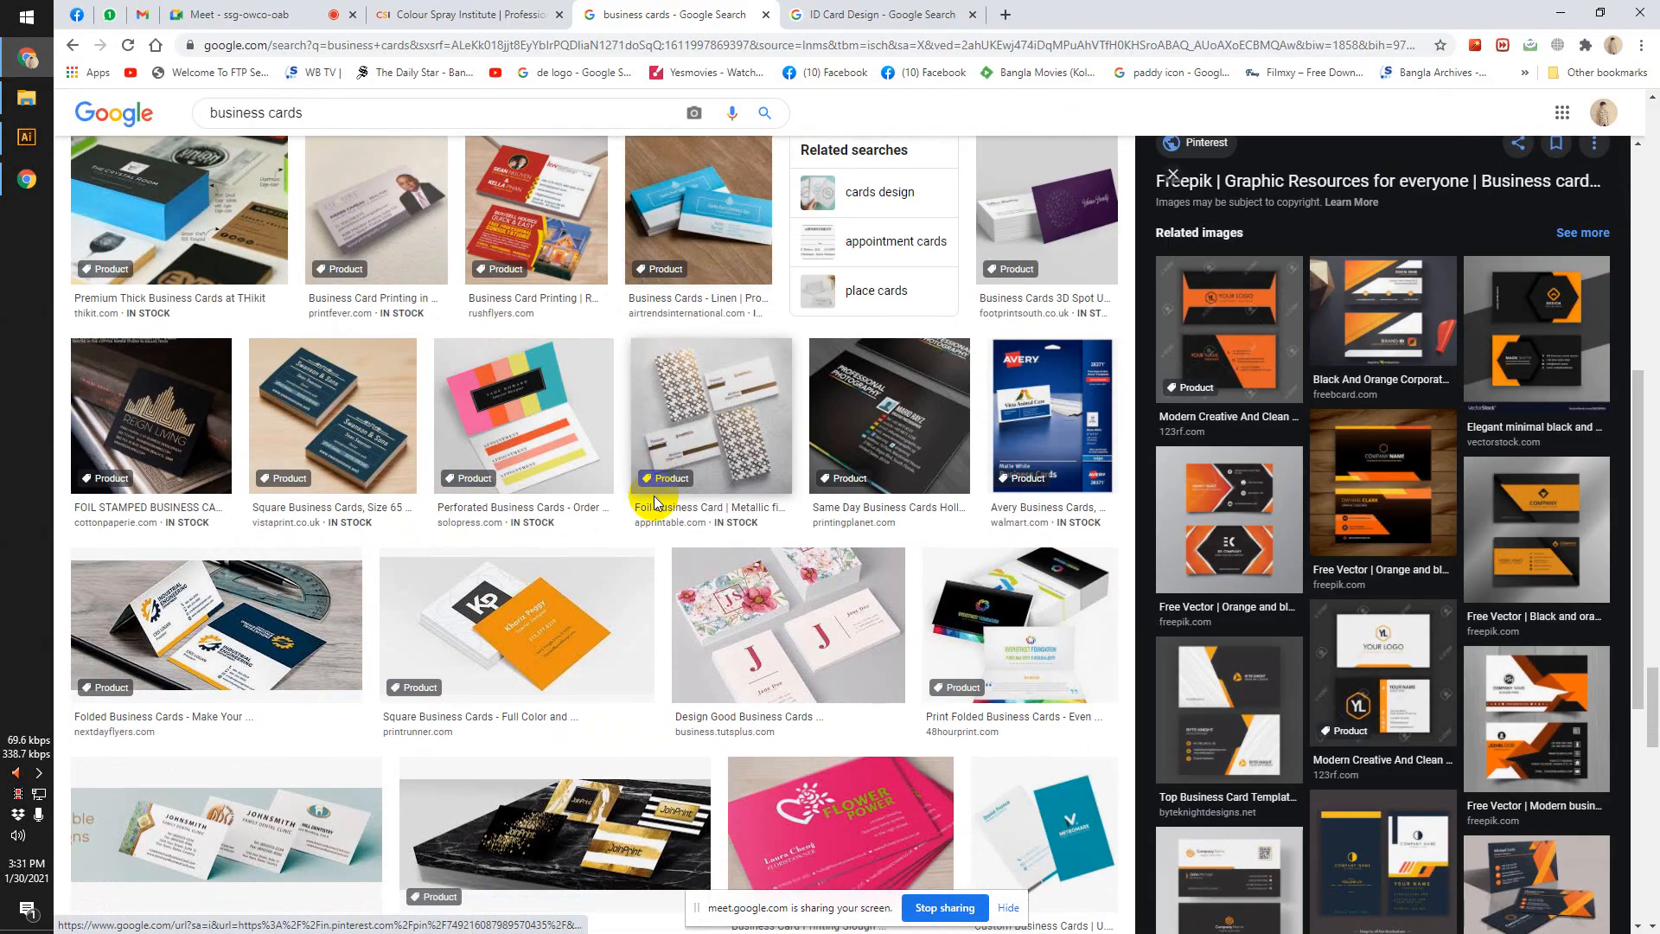
scroll(346, 670, down, 2)
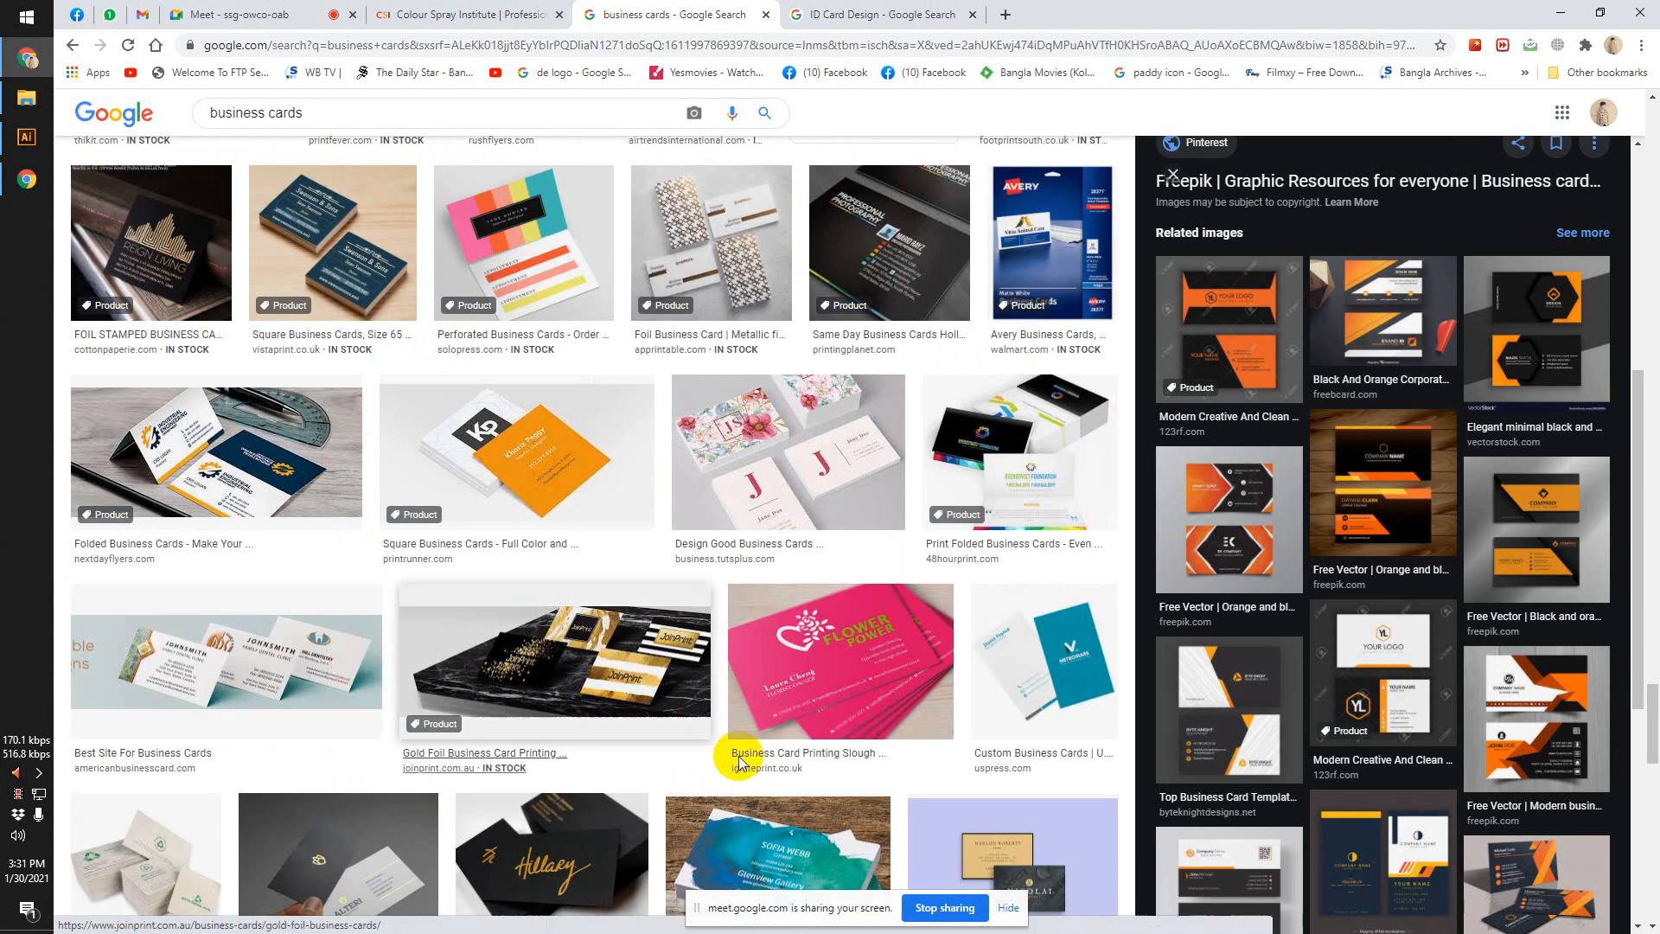
scroll(741, 761, down, 3)
scroll(741, 761, down, 1)
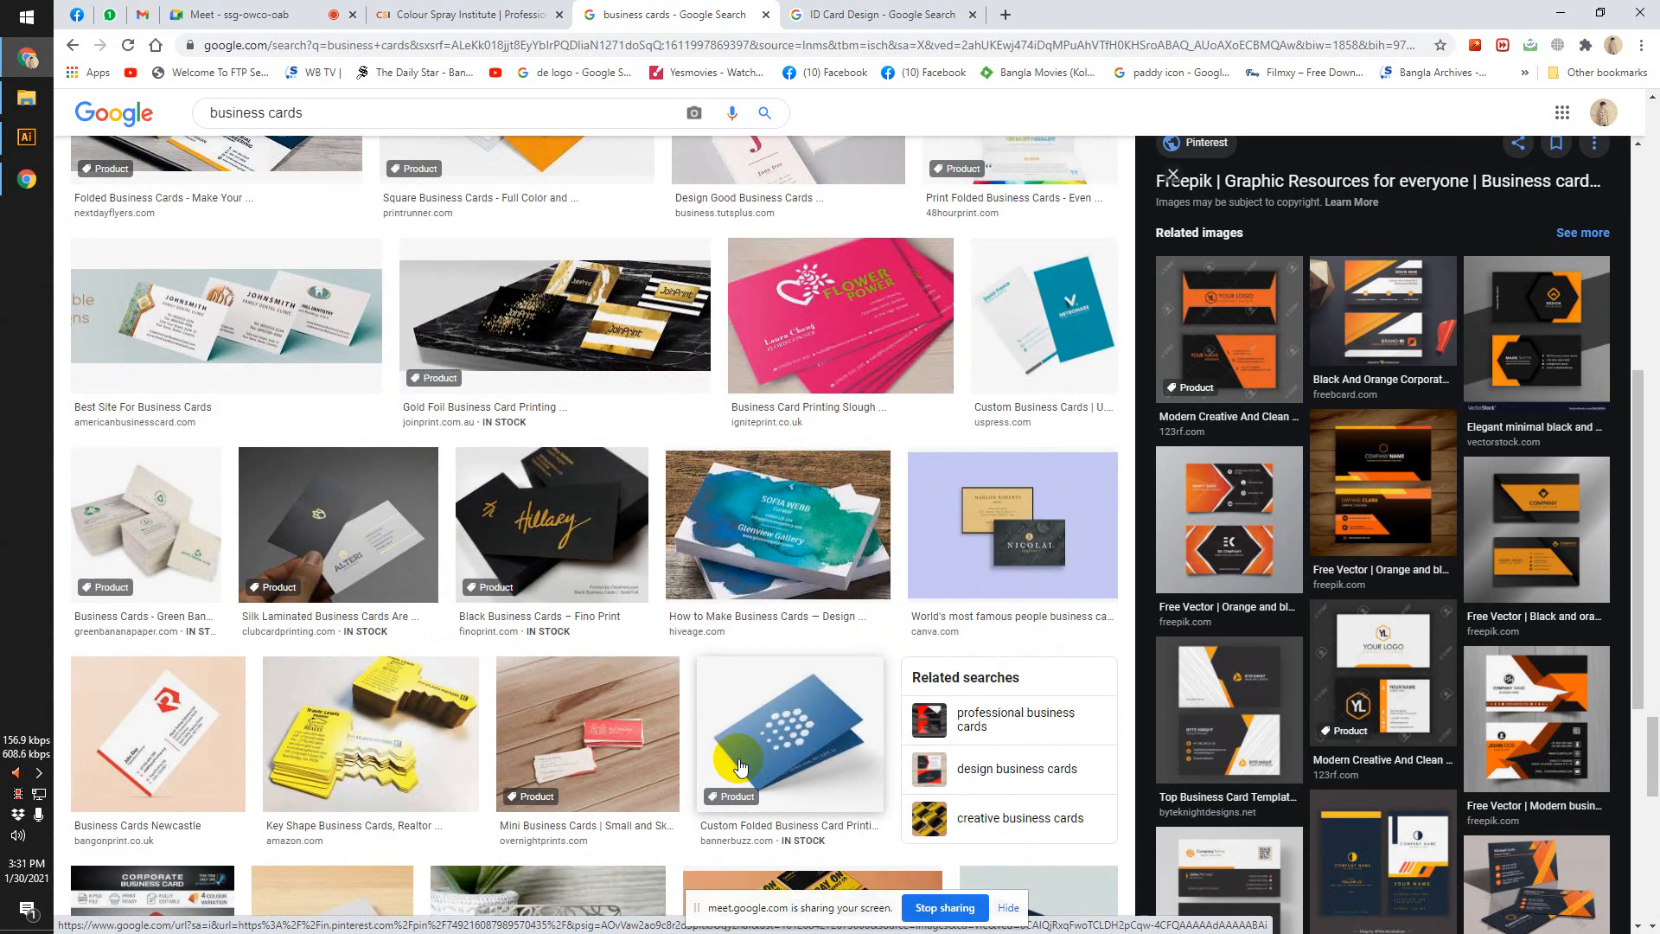
scroll(1263, 701, down, 2)
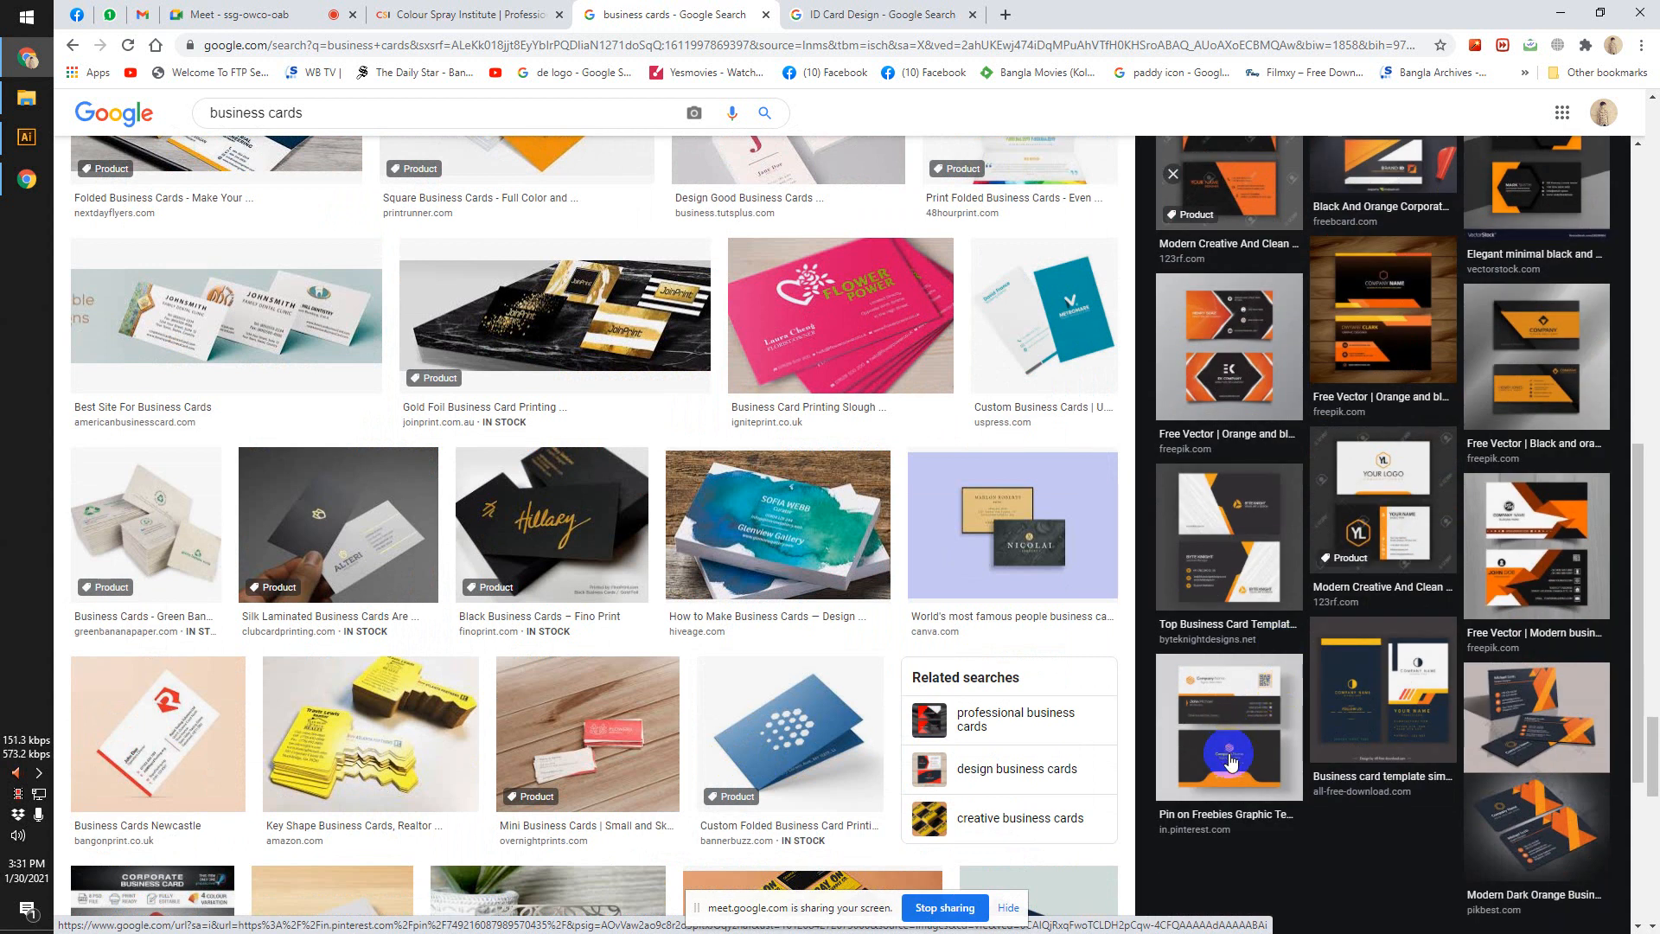
click(1536, 545)
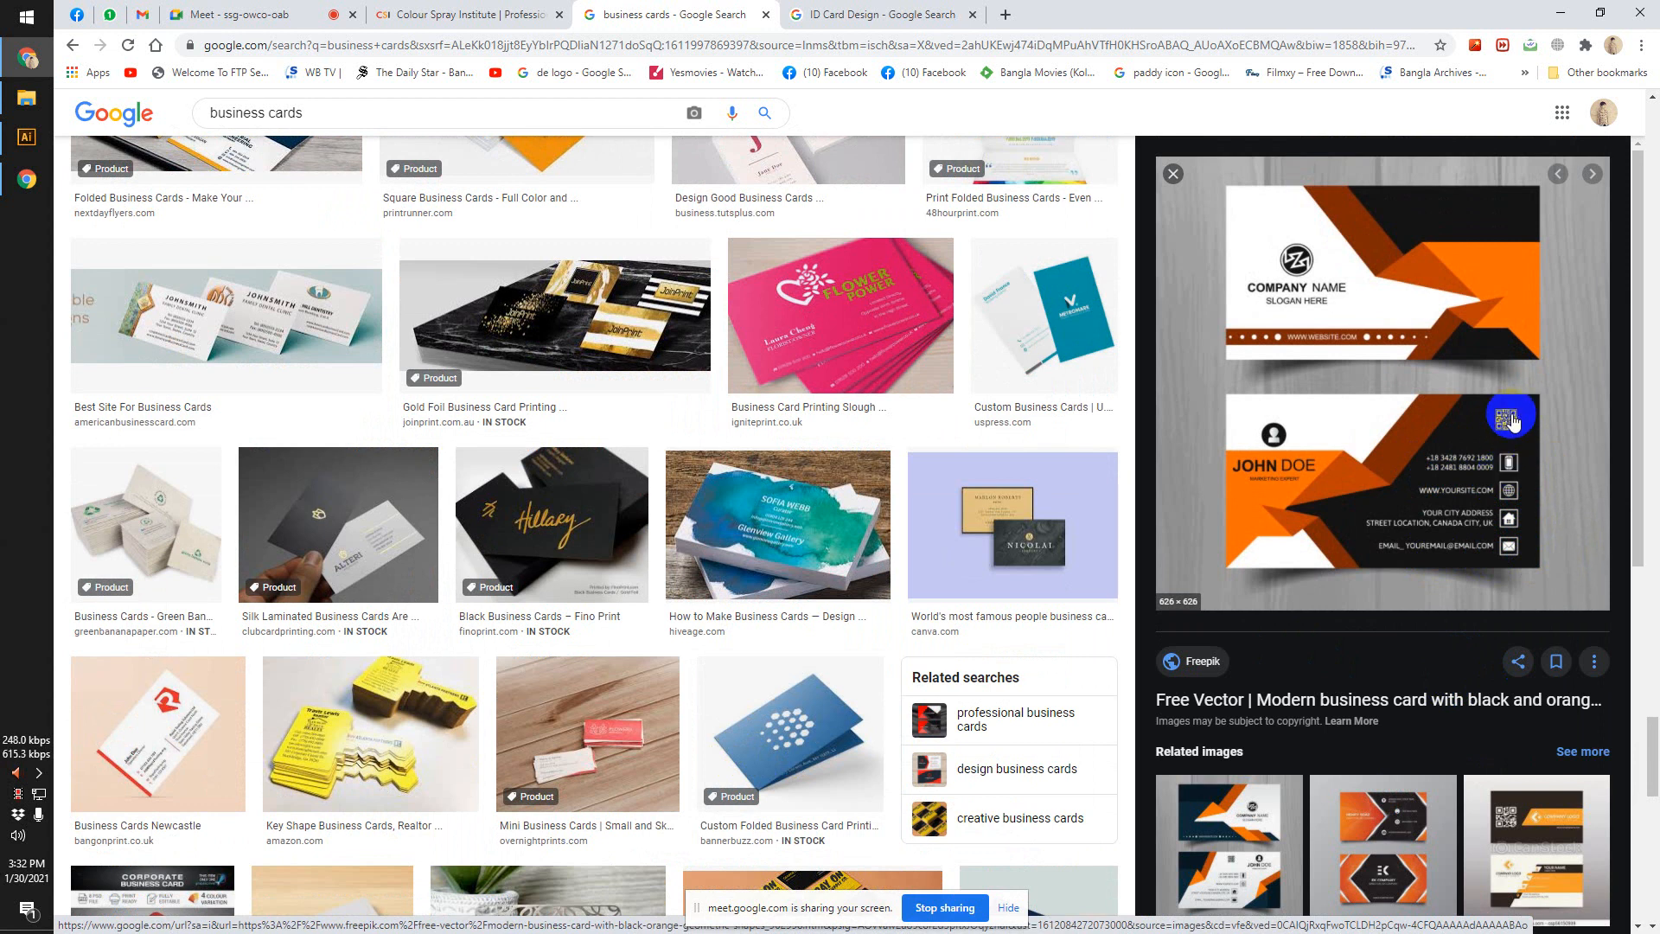
Close the black and orange card preview and open the "create 4 modern business card design" image higher in the results.
scroll(1405, 539, up, 10)
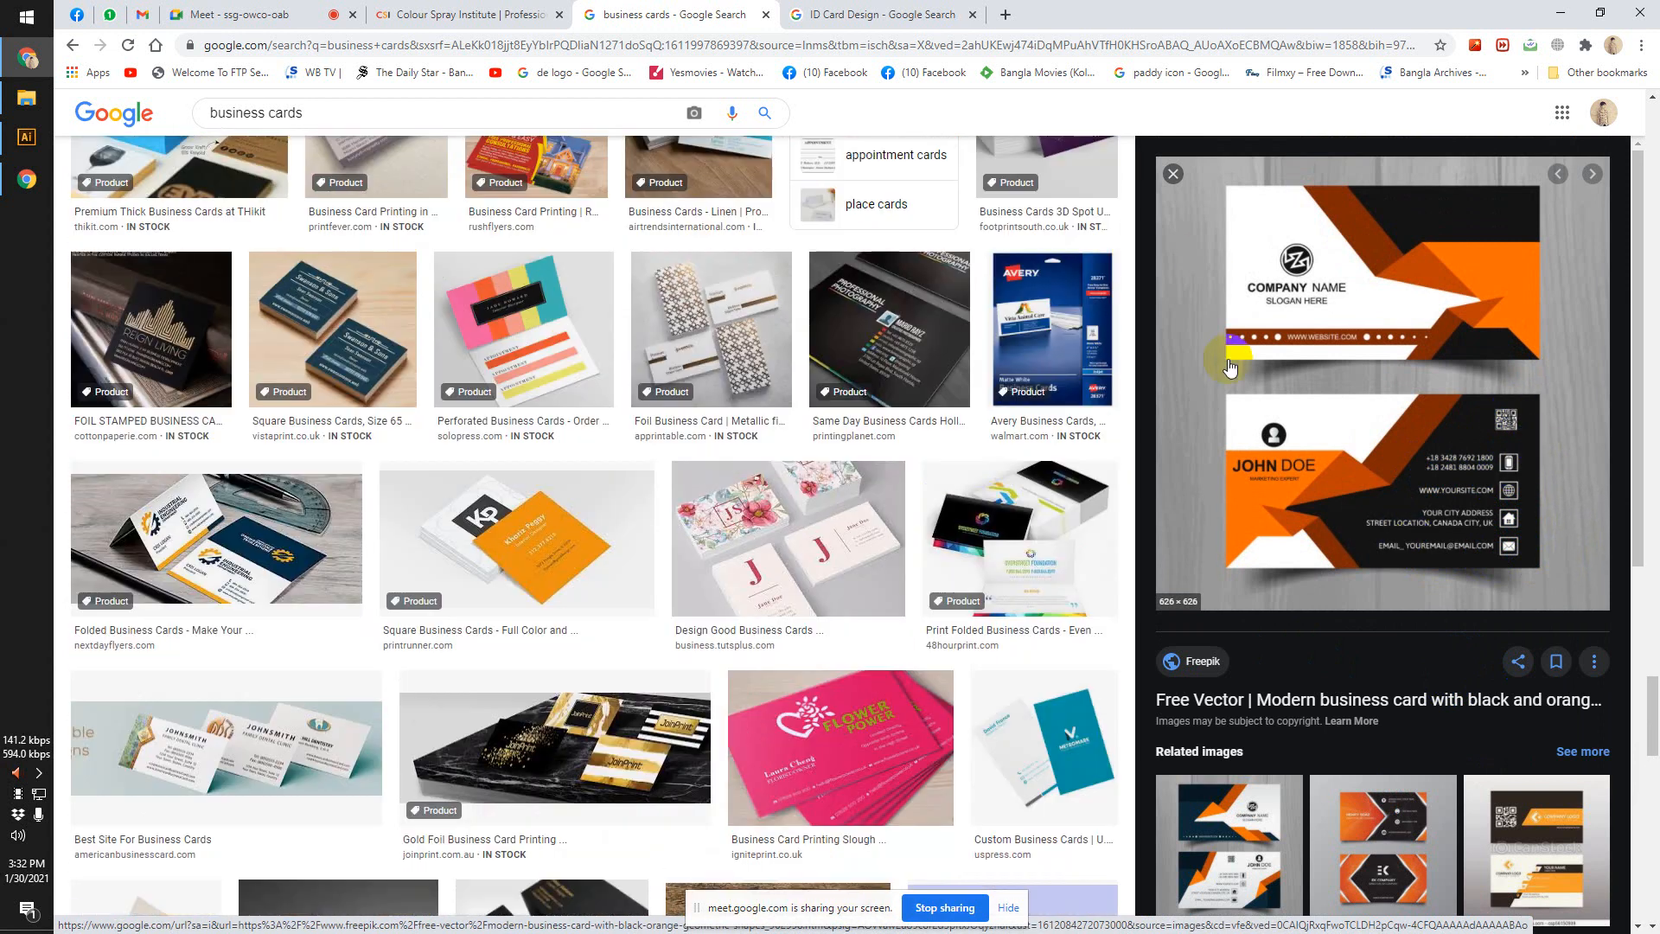
click(1173, 174)
scroll(1253, 342, up, 6)
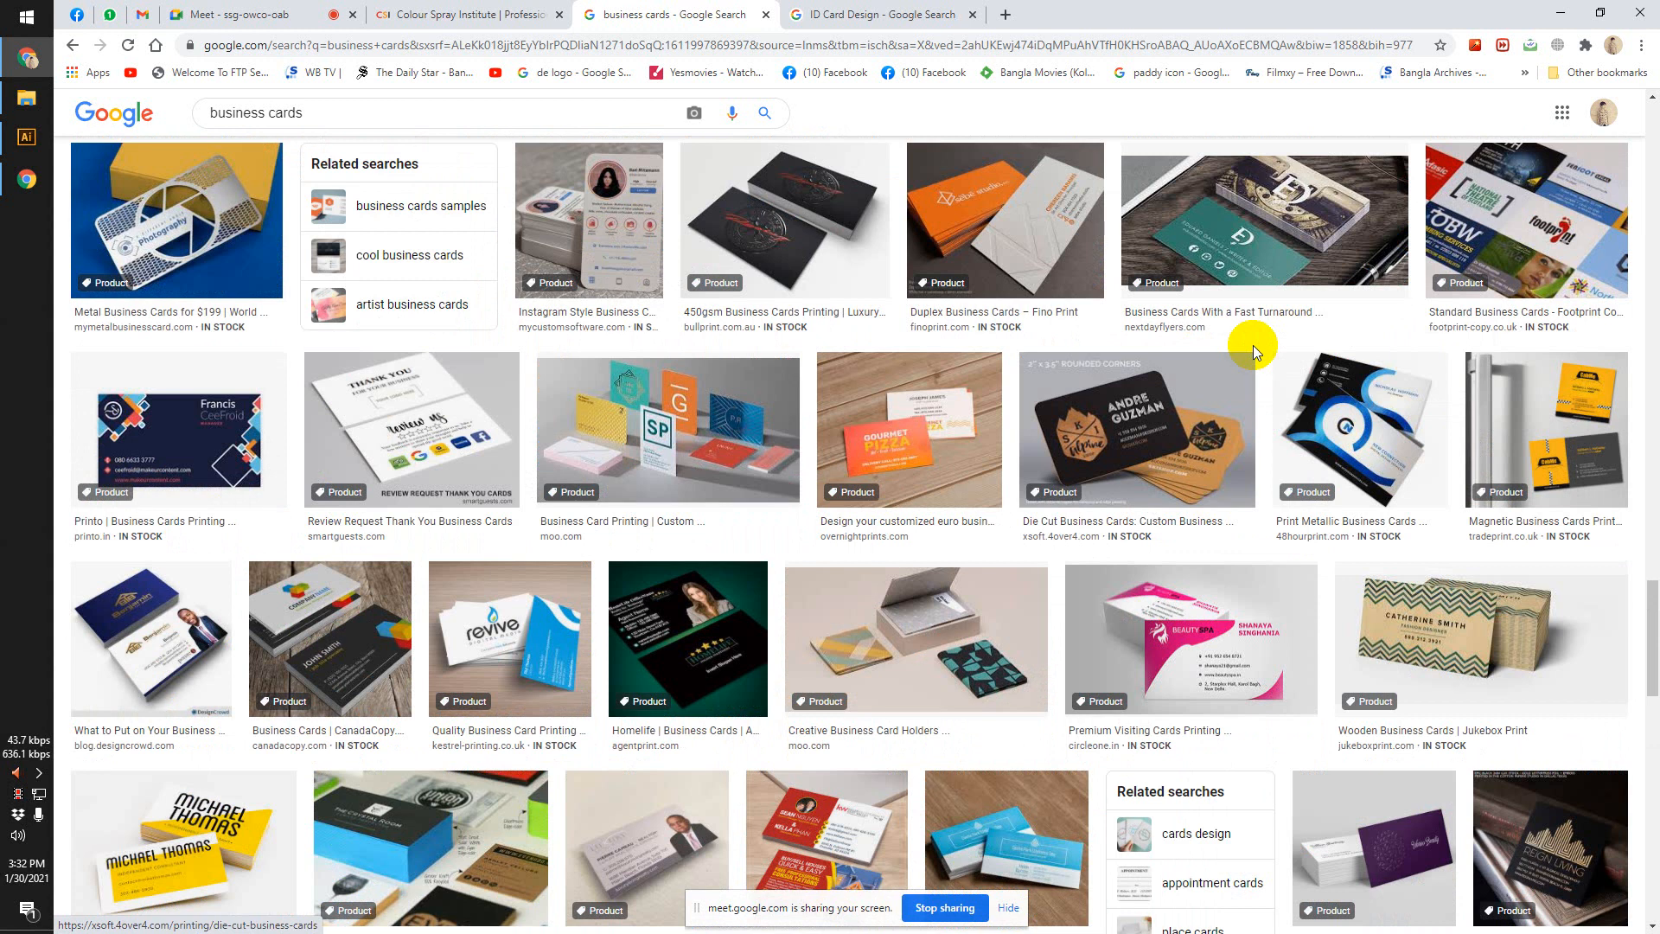
scroll(1332, 547, up, 2)
scroll(1332, 547, up, 5)
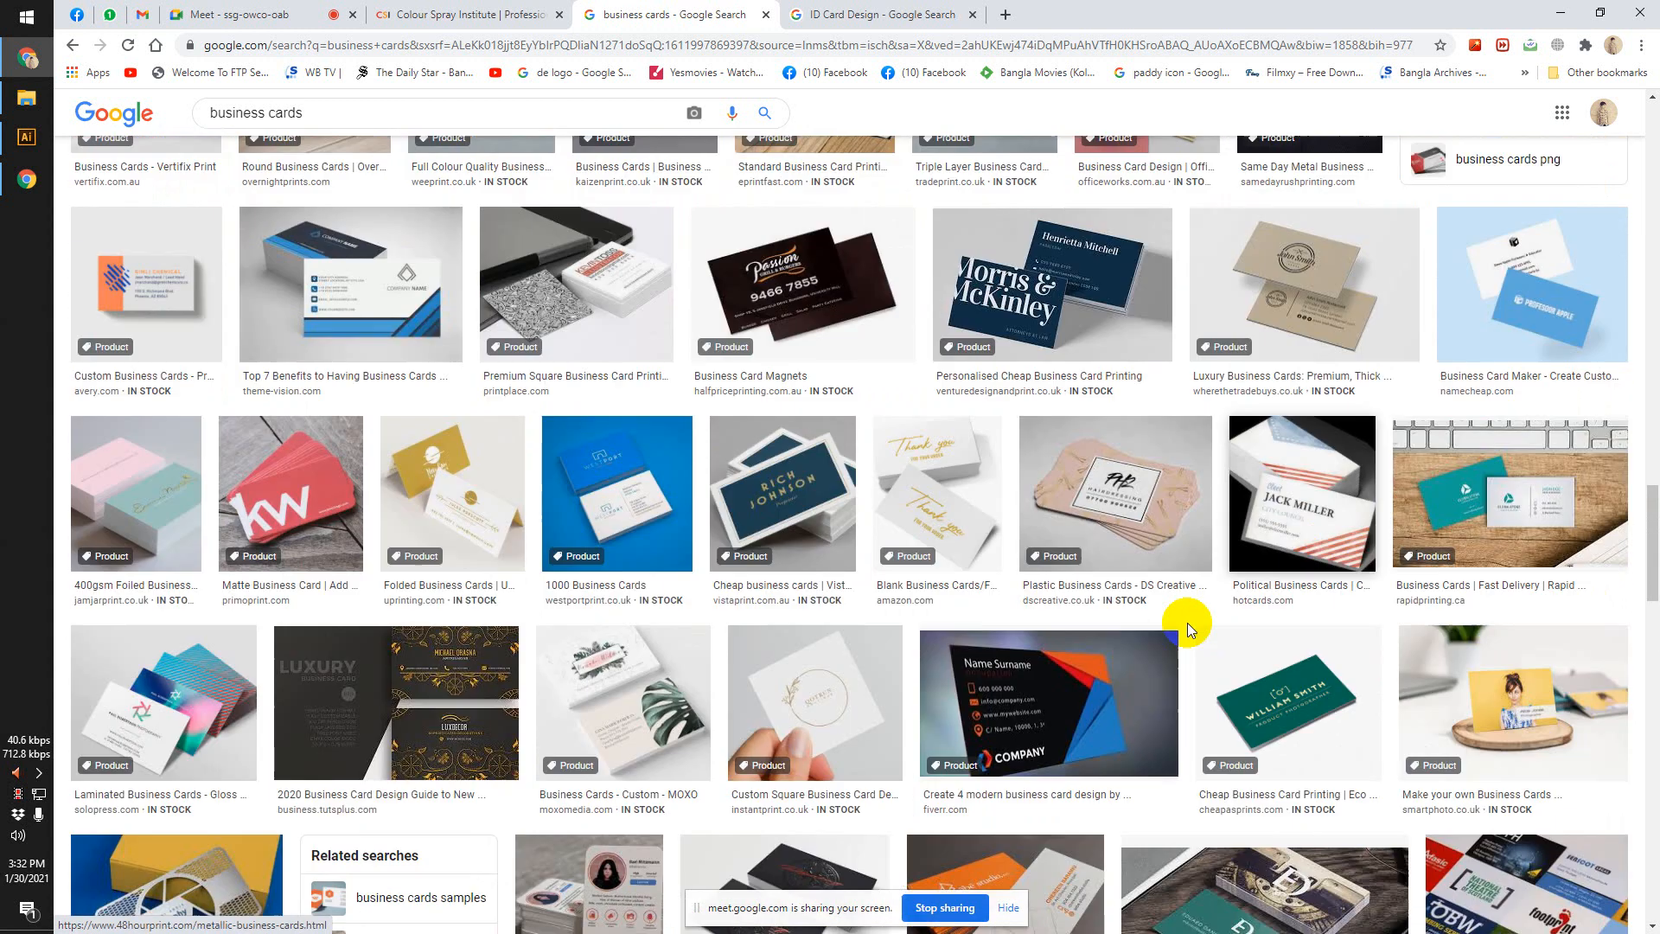
click(1186, 623)
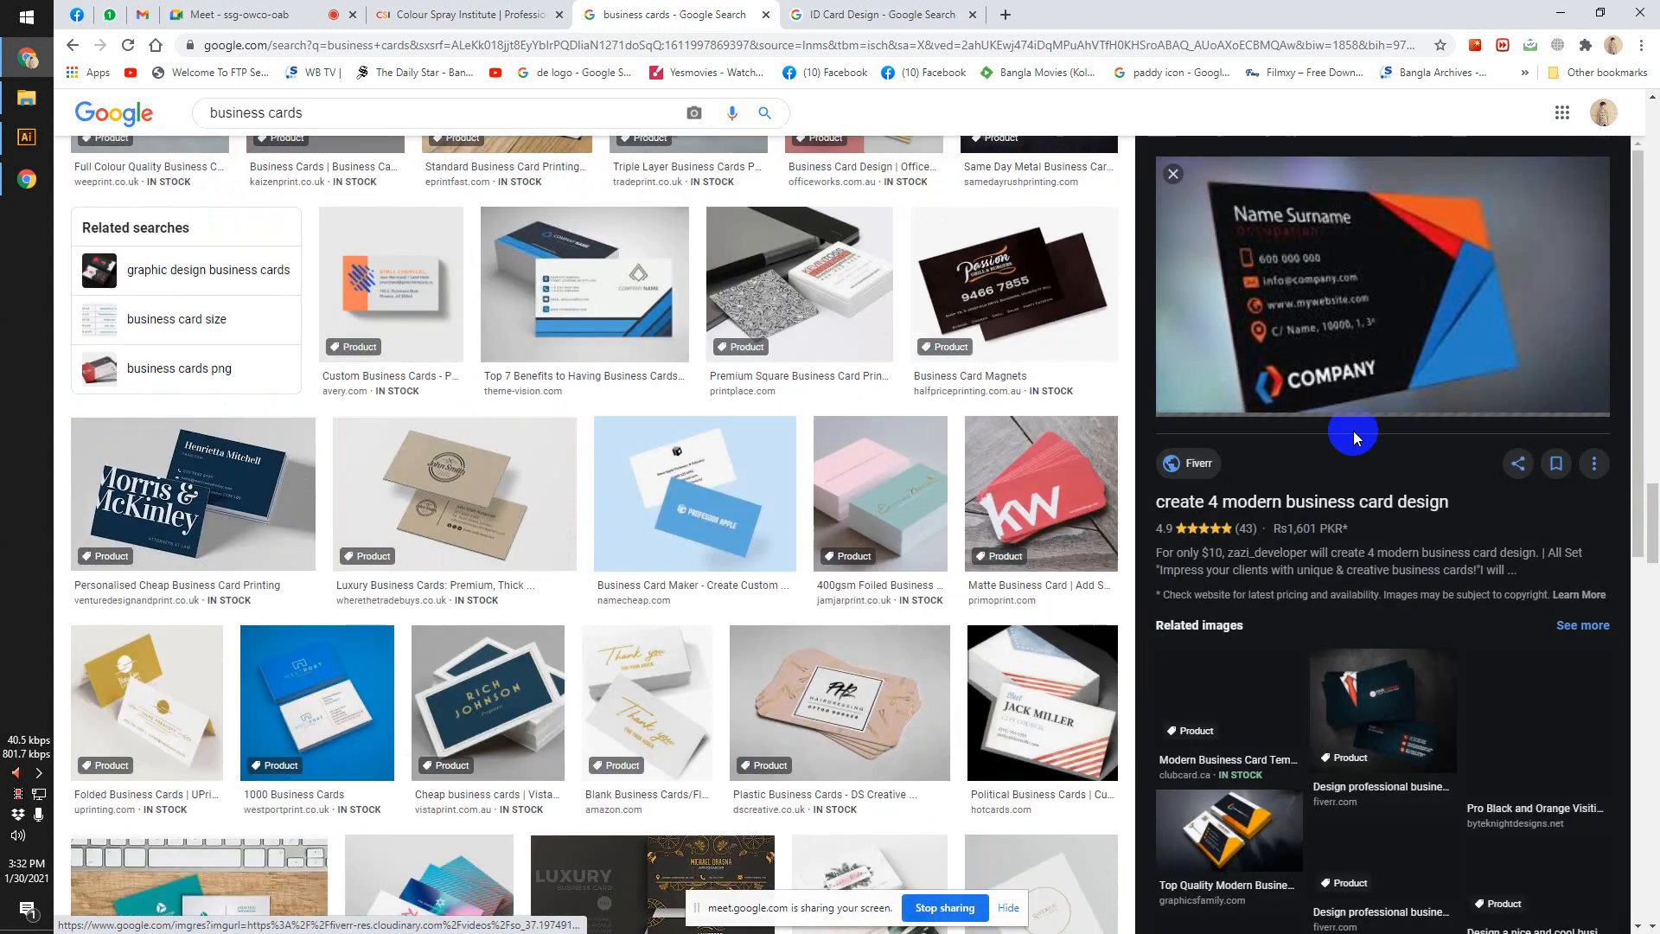
Preview the related "Plumber Modern Business Card Design" image and look through its related designs.
scroll(1353, 431, down, 4)
scroll(1360, 563, down, 4)
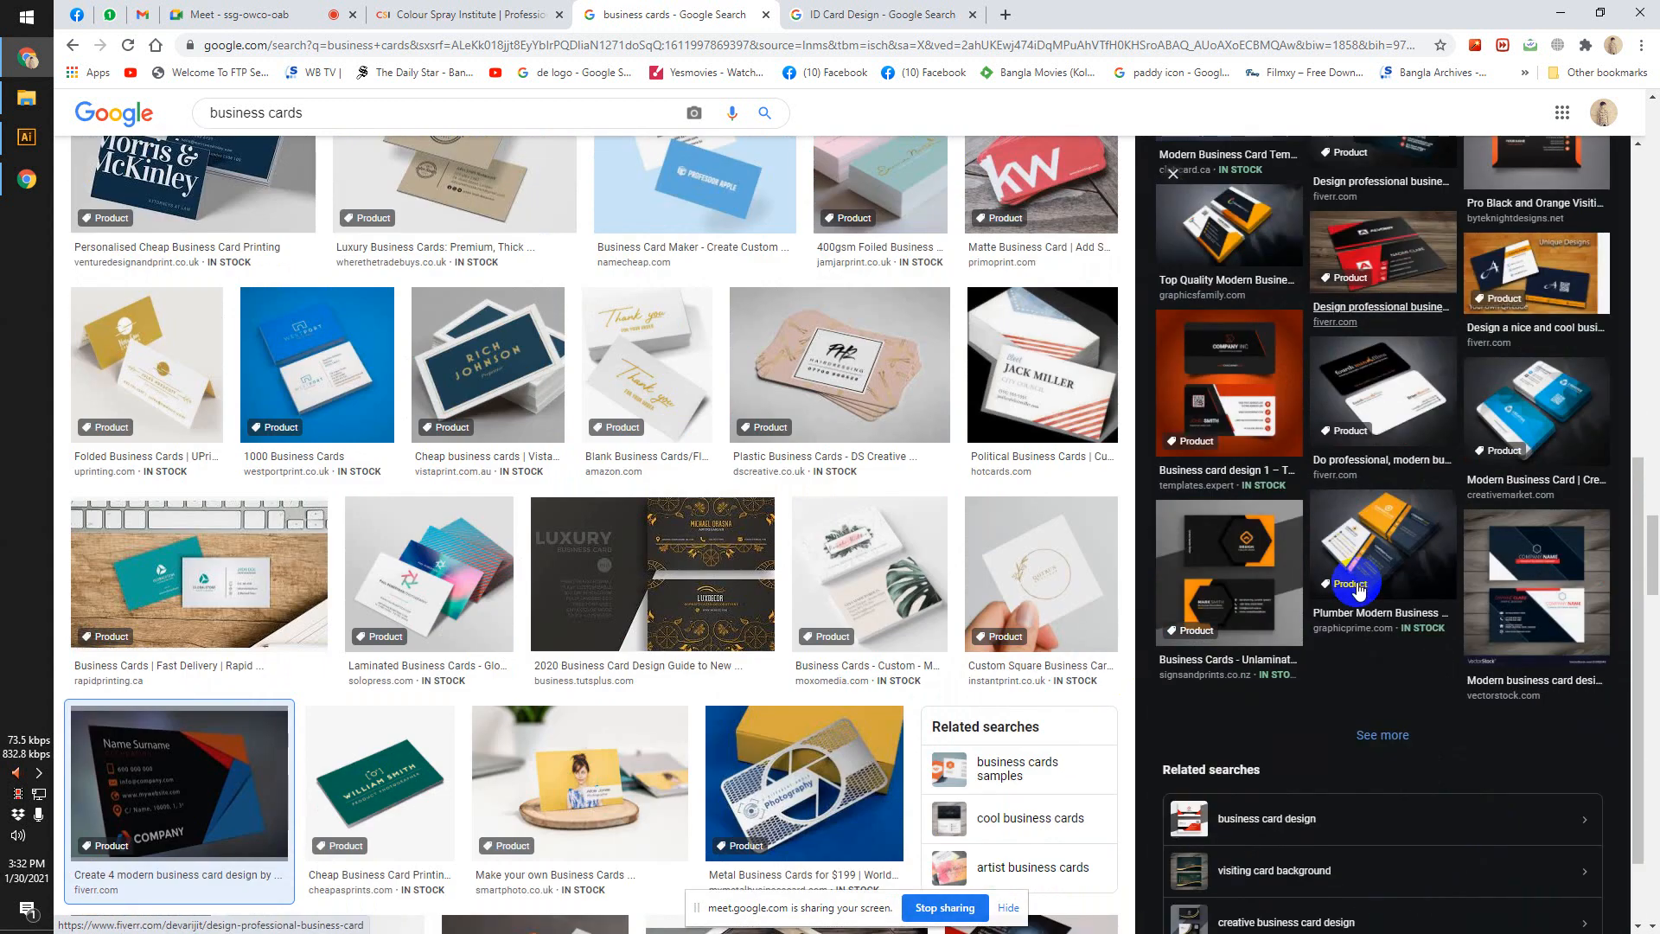
click(1367, 541)
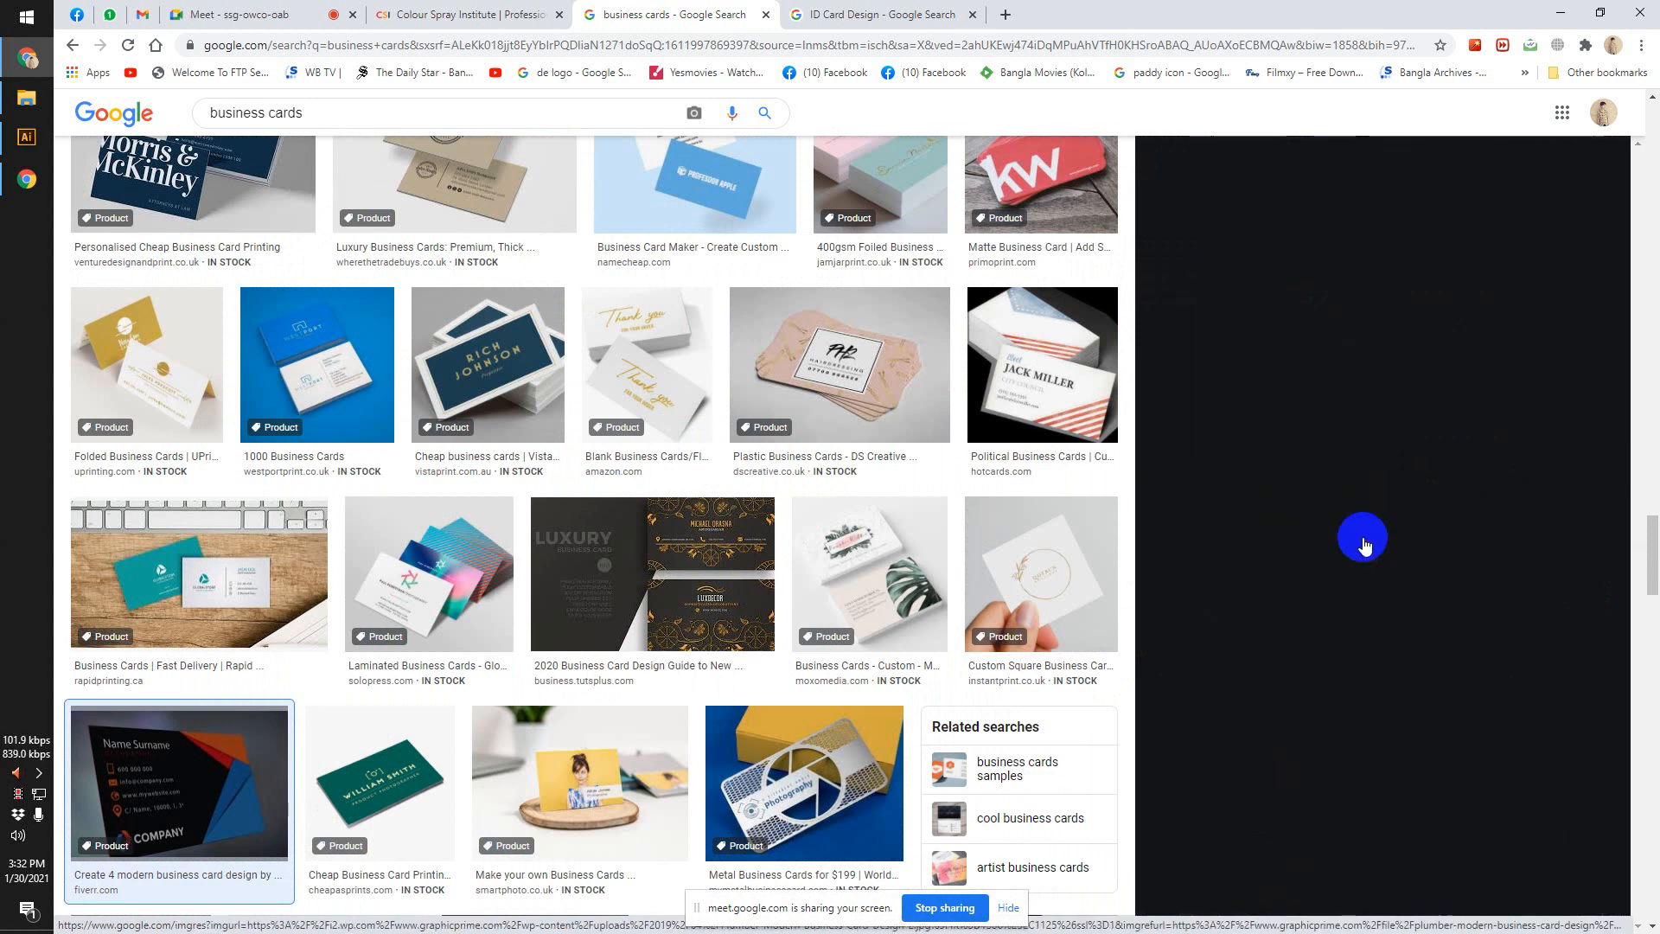
scroll(1364, 543, down, 2)
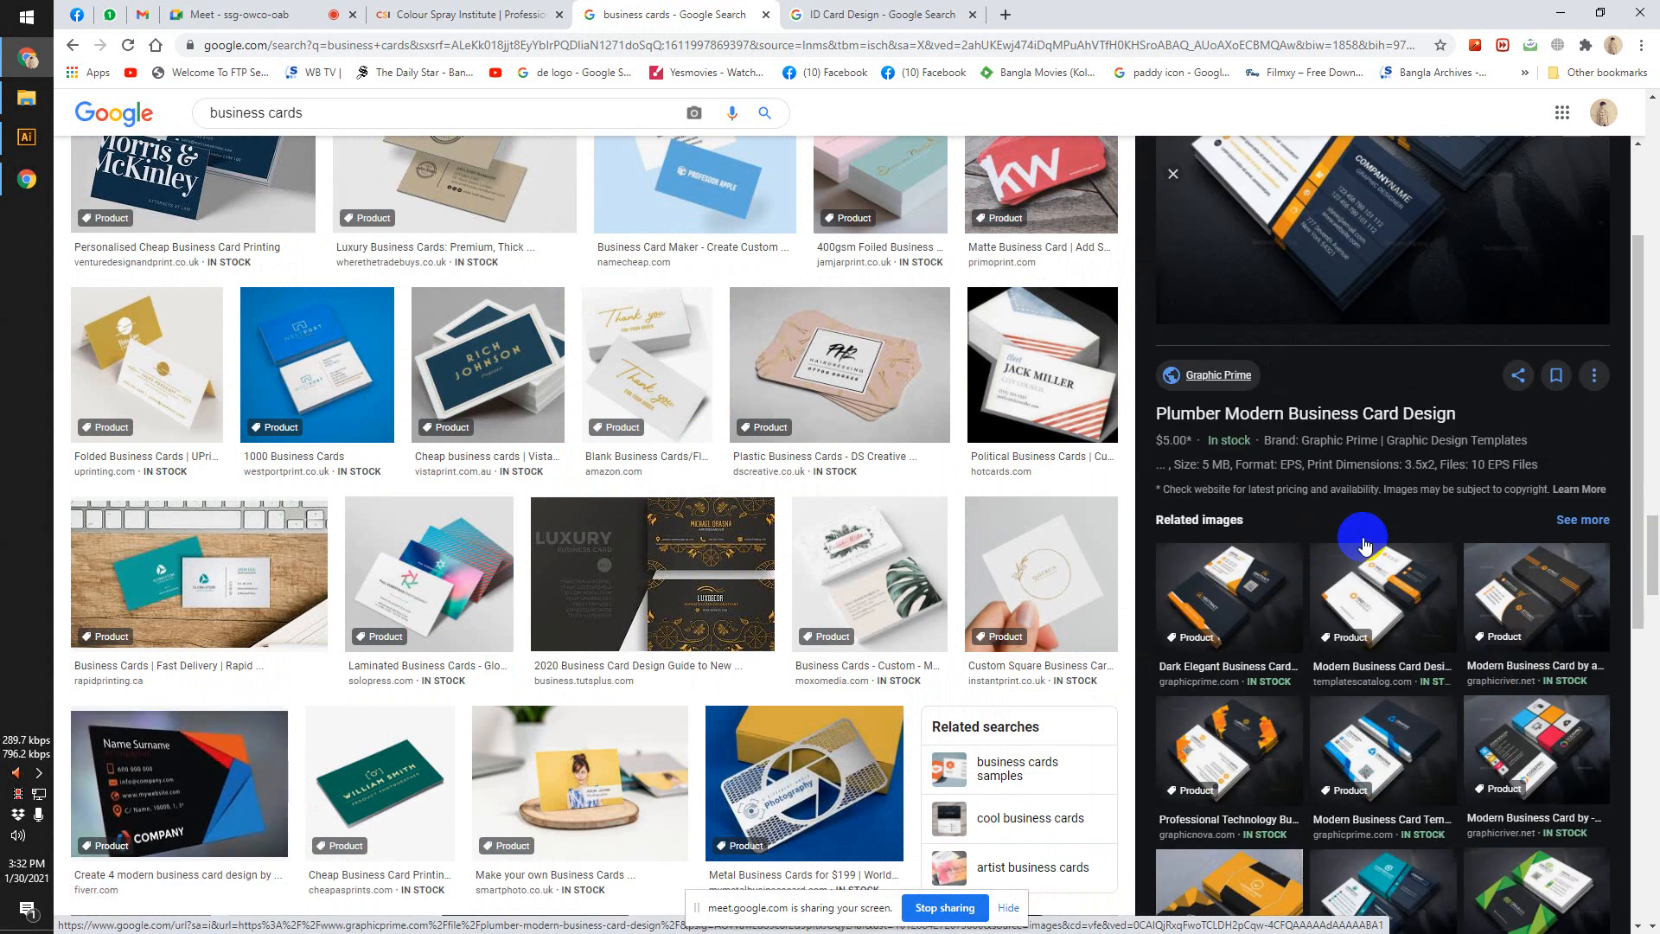
scroll(1363, 537, down, 4)
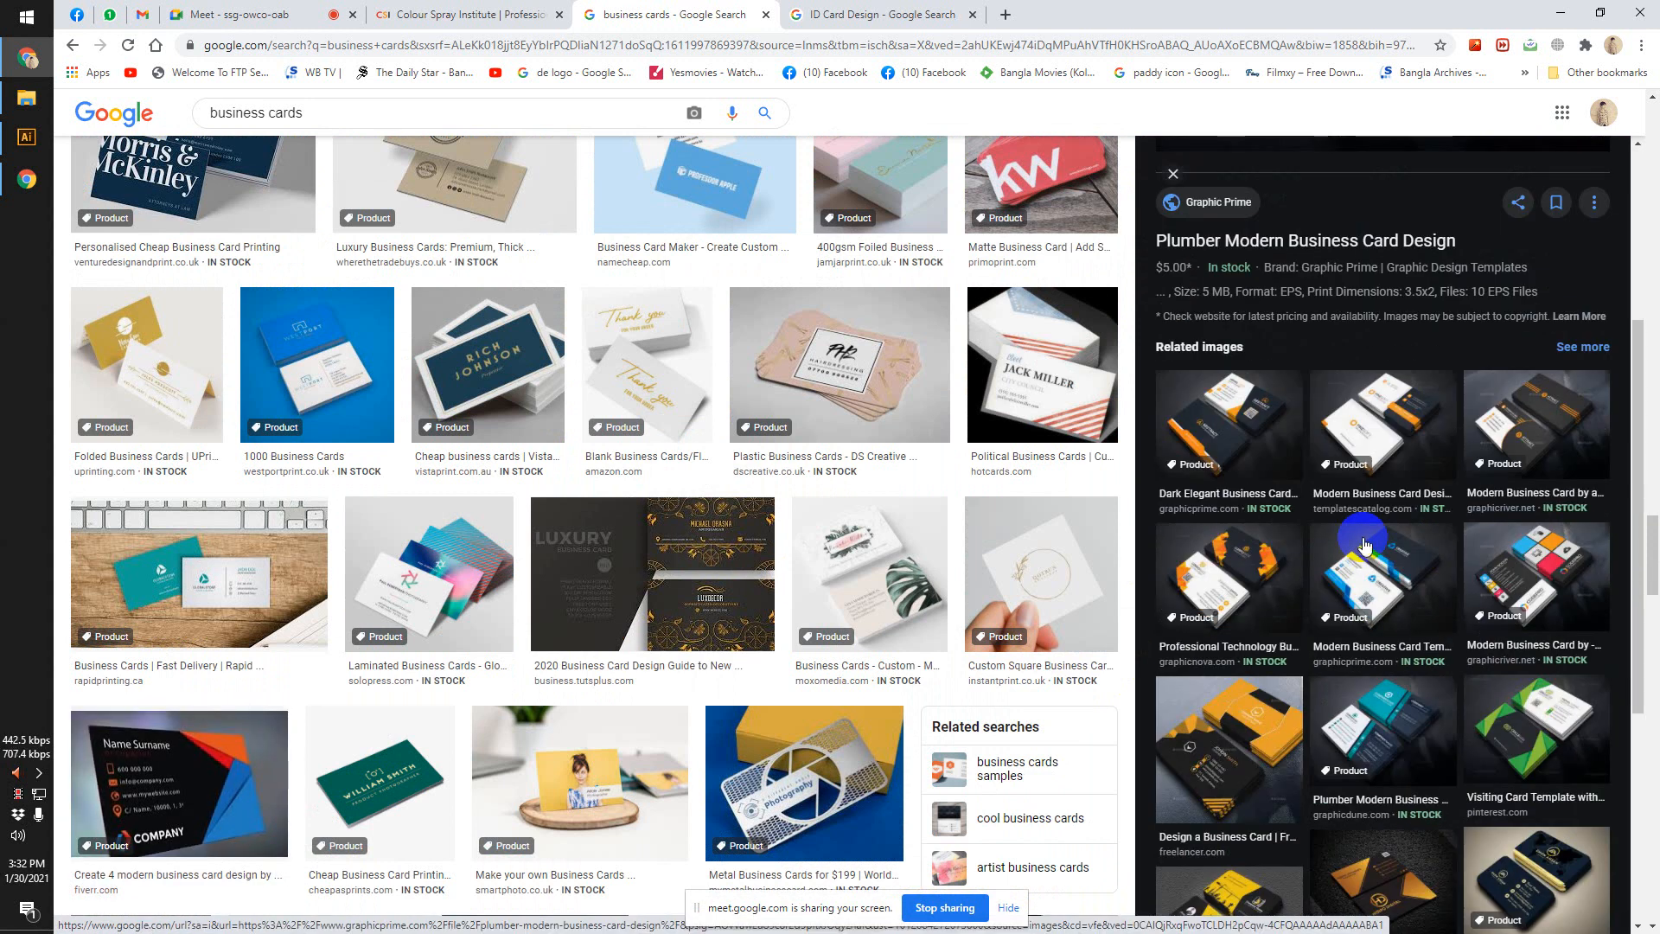
scroll(1363, 545, up, 4)
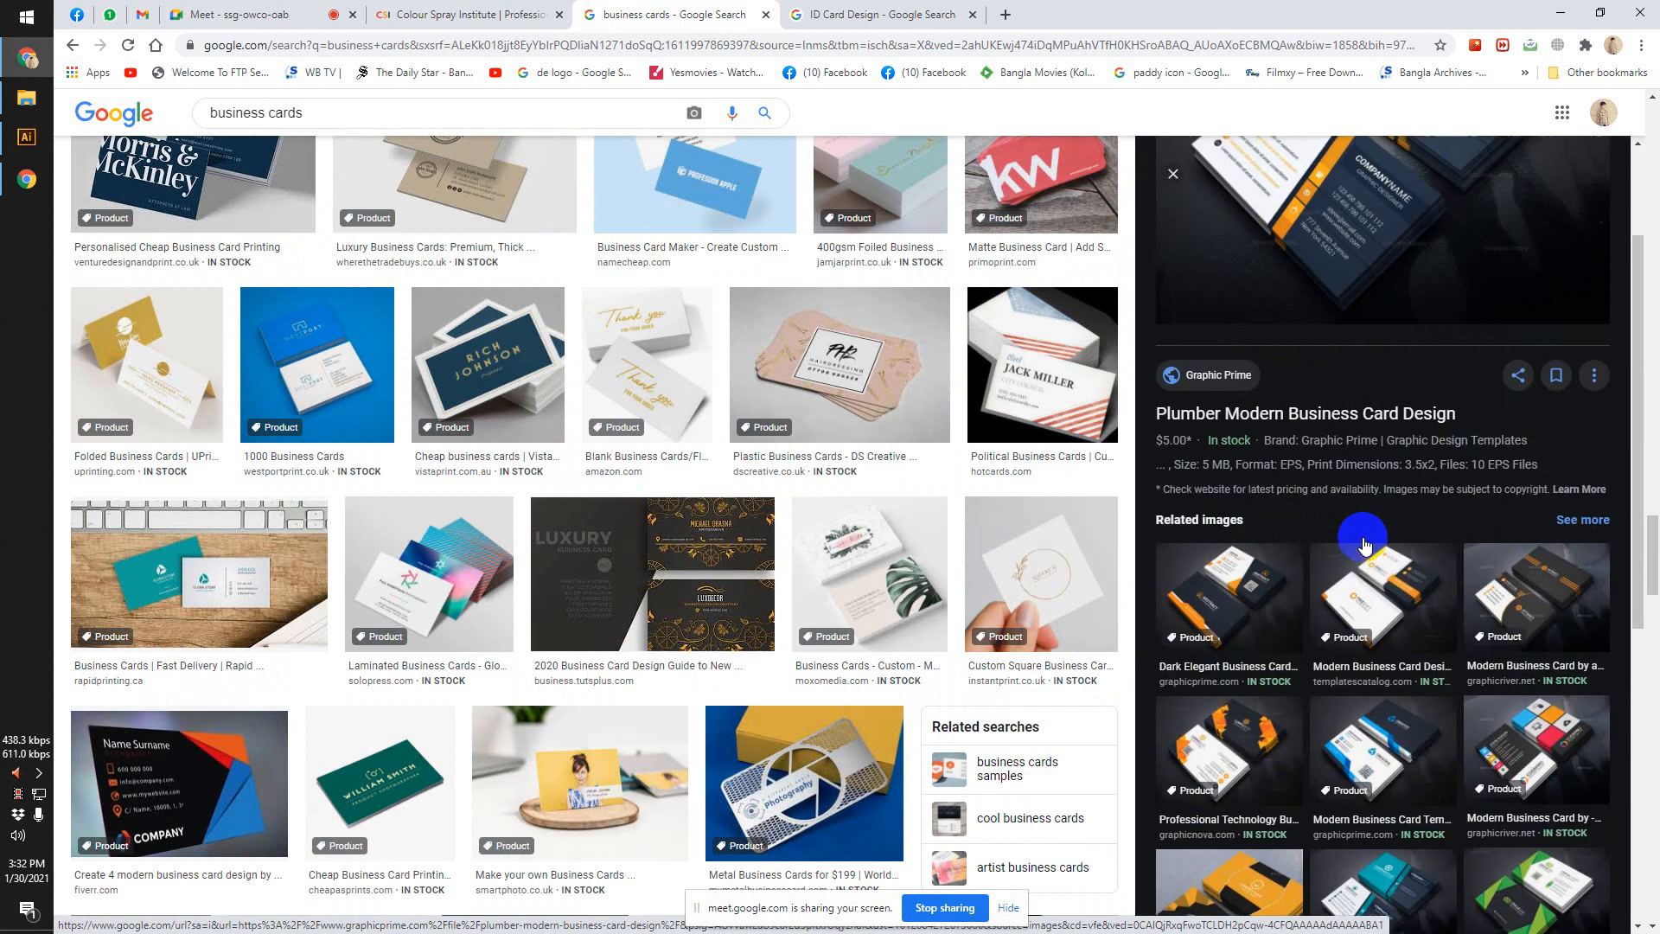
scroll(1353, 597, down, 2)
scroll(1346, 636, up, 2)
scroll(1315, 686, up, 2)
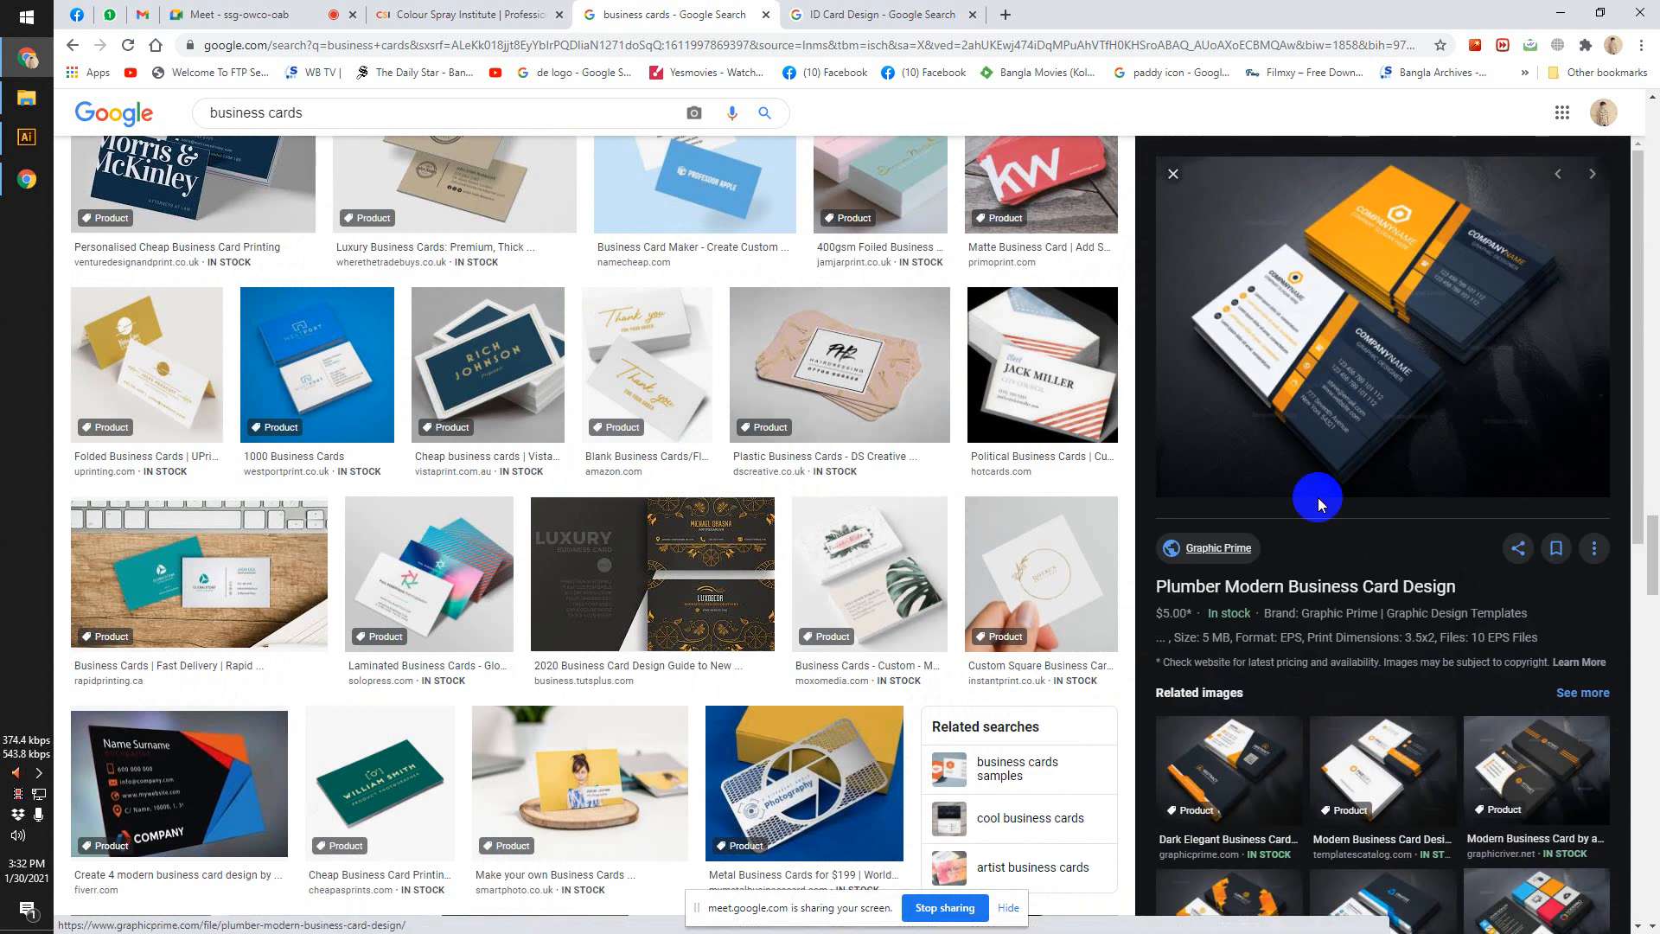
Preview the "Luxury Triplex Business Cards" image from Where The Trade Buys.
scroll(712, 478, up, 2)
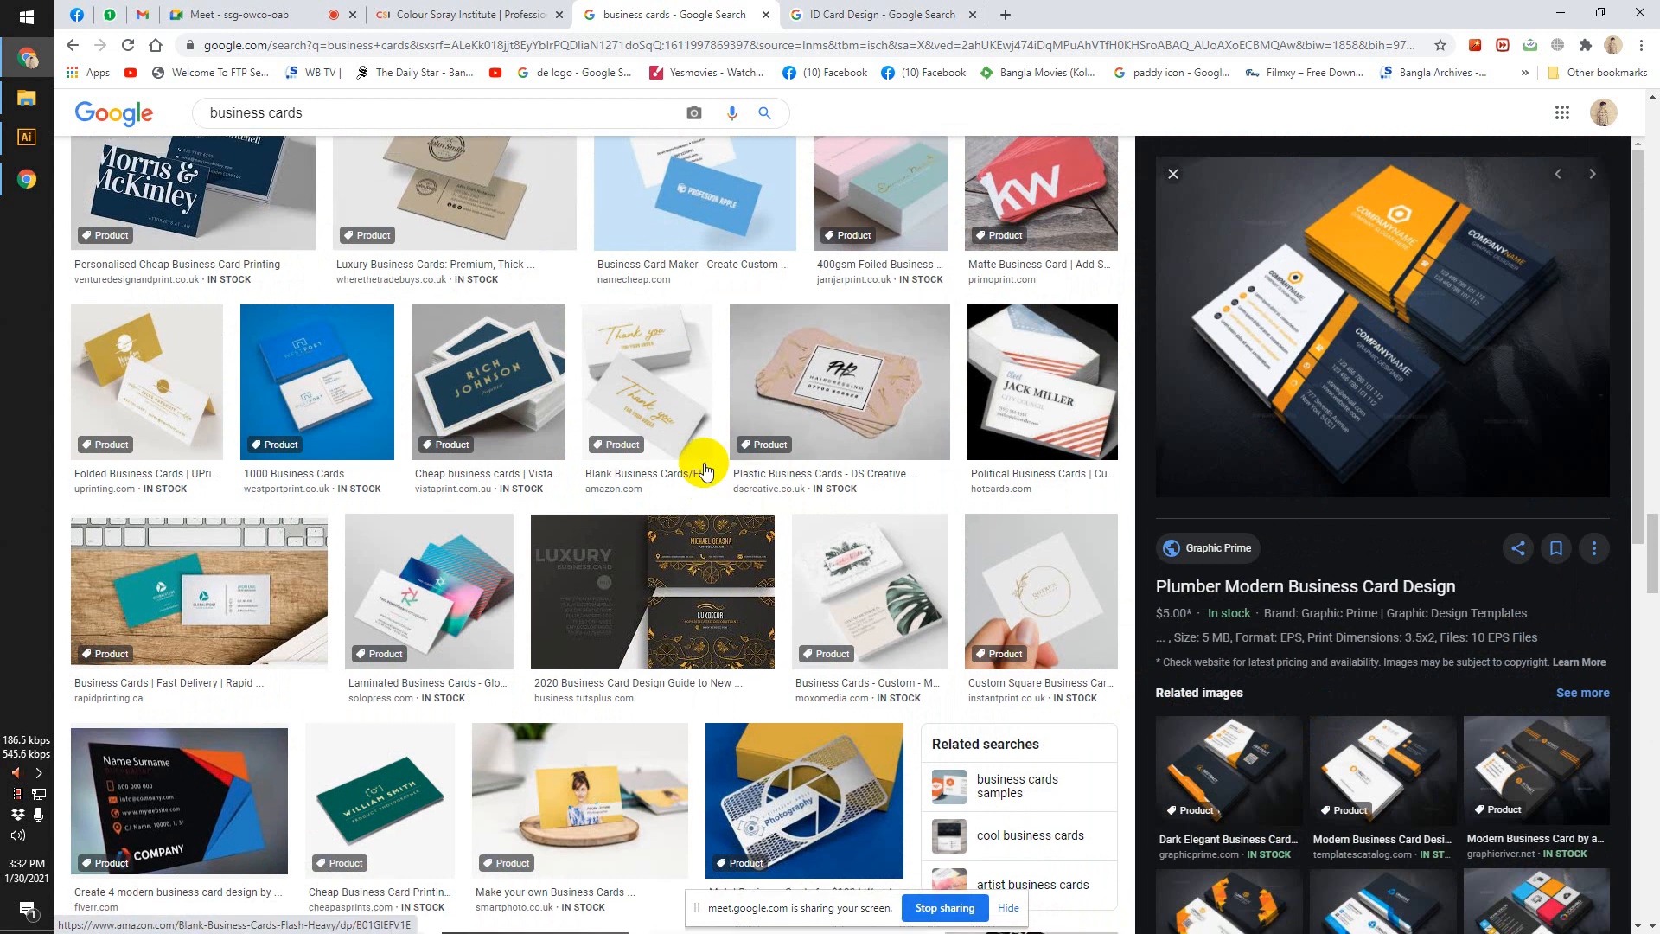
click(537, 389)
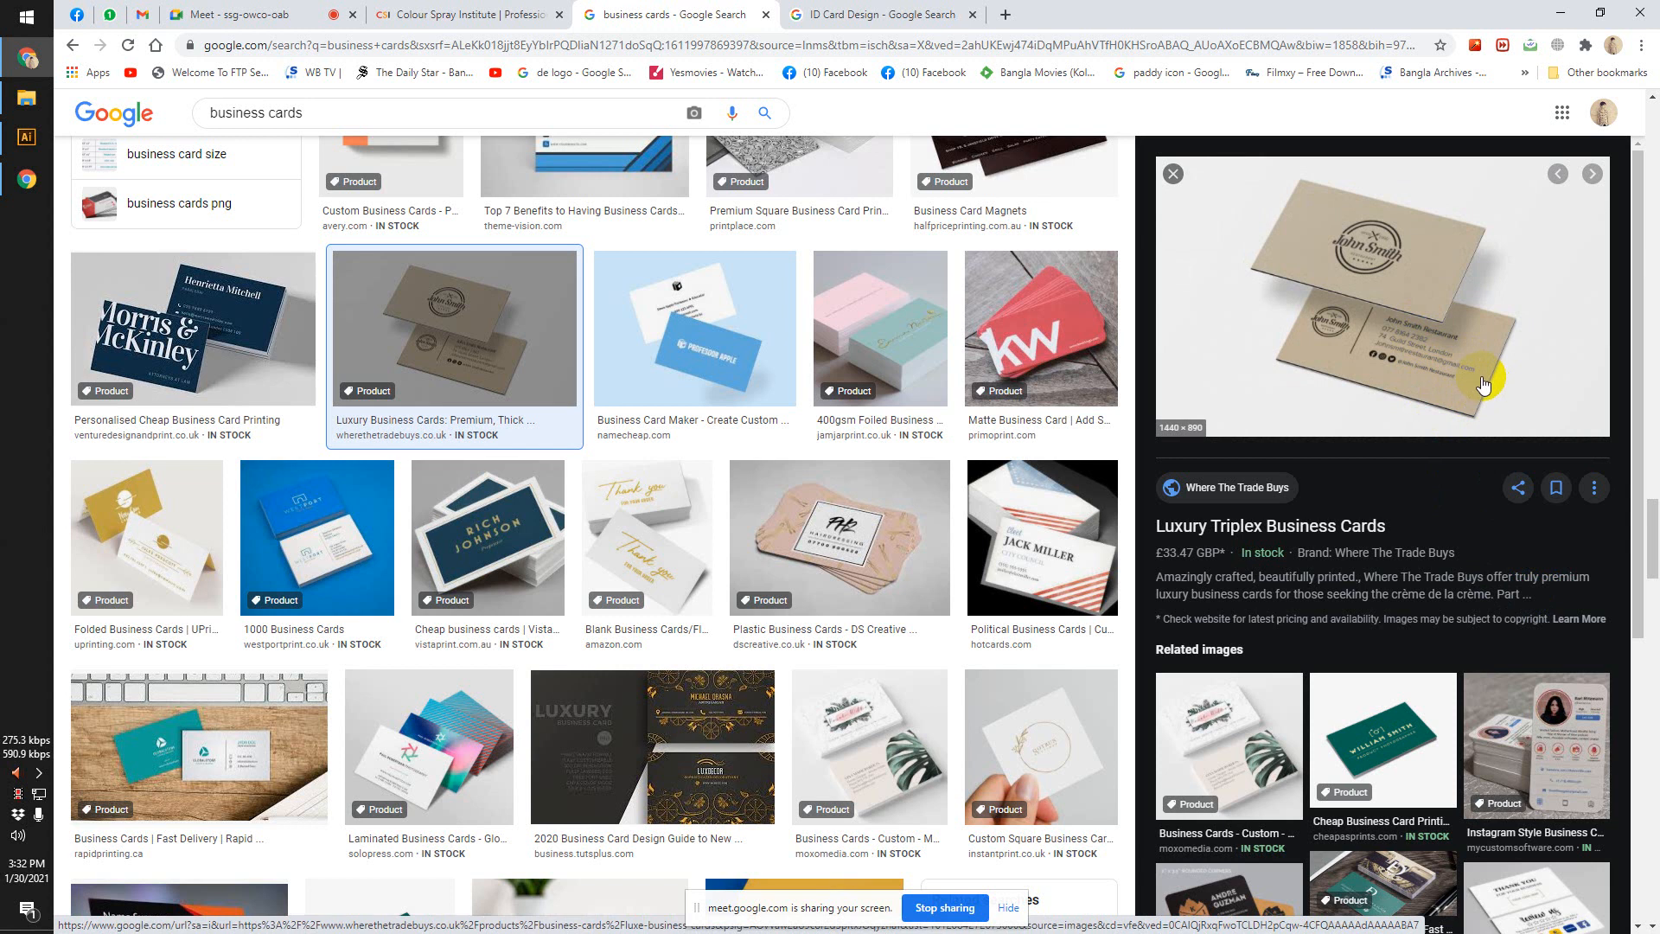
Preview the Rapid Printing "Business Cards | Fast Delivery" image and look through the surrounding business card results.
click(251, 830)
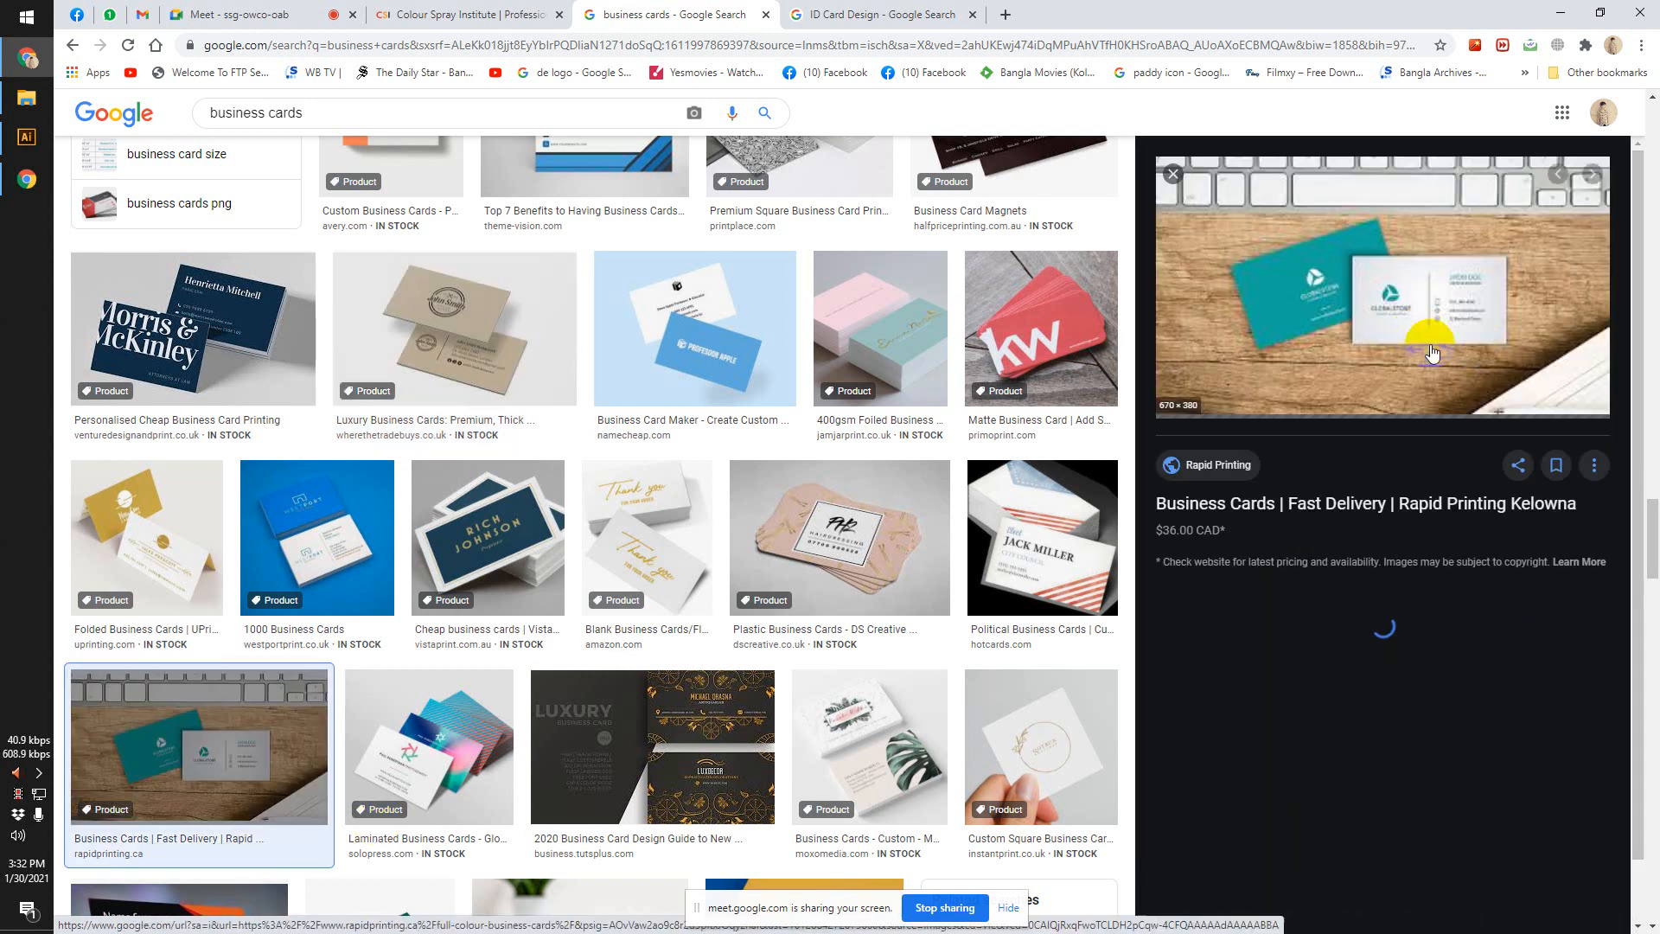
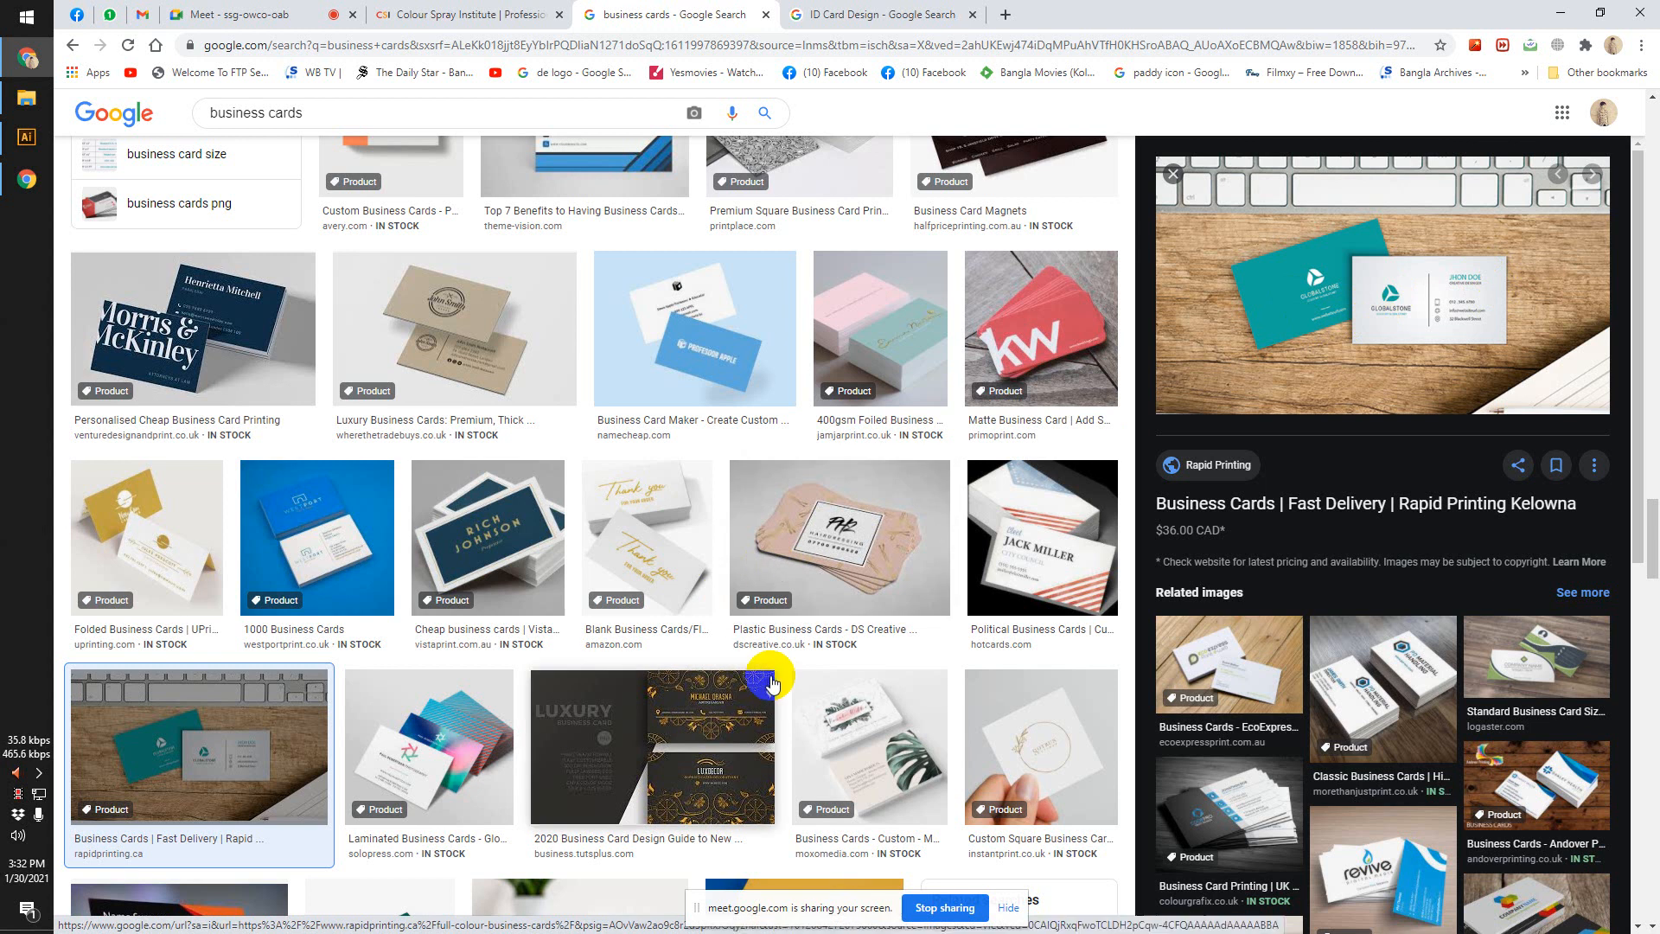
scroll(783, 679, down, 2)
scroll(783, 679, down, 3)
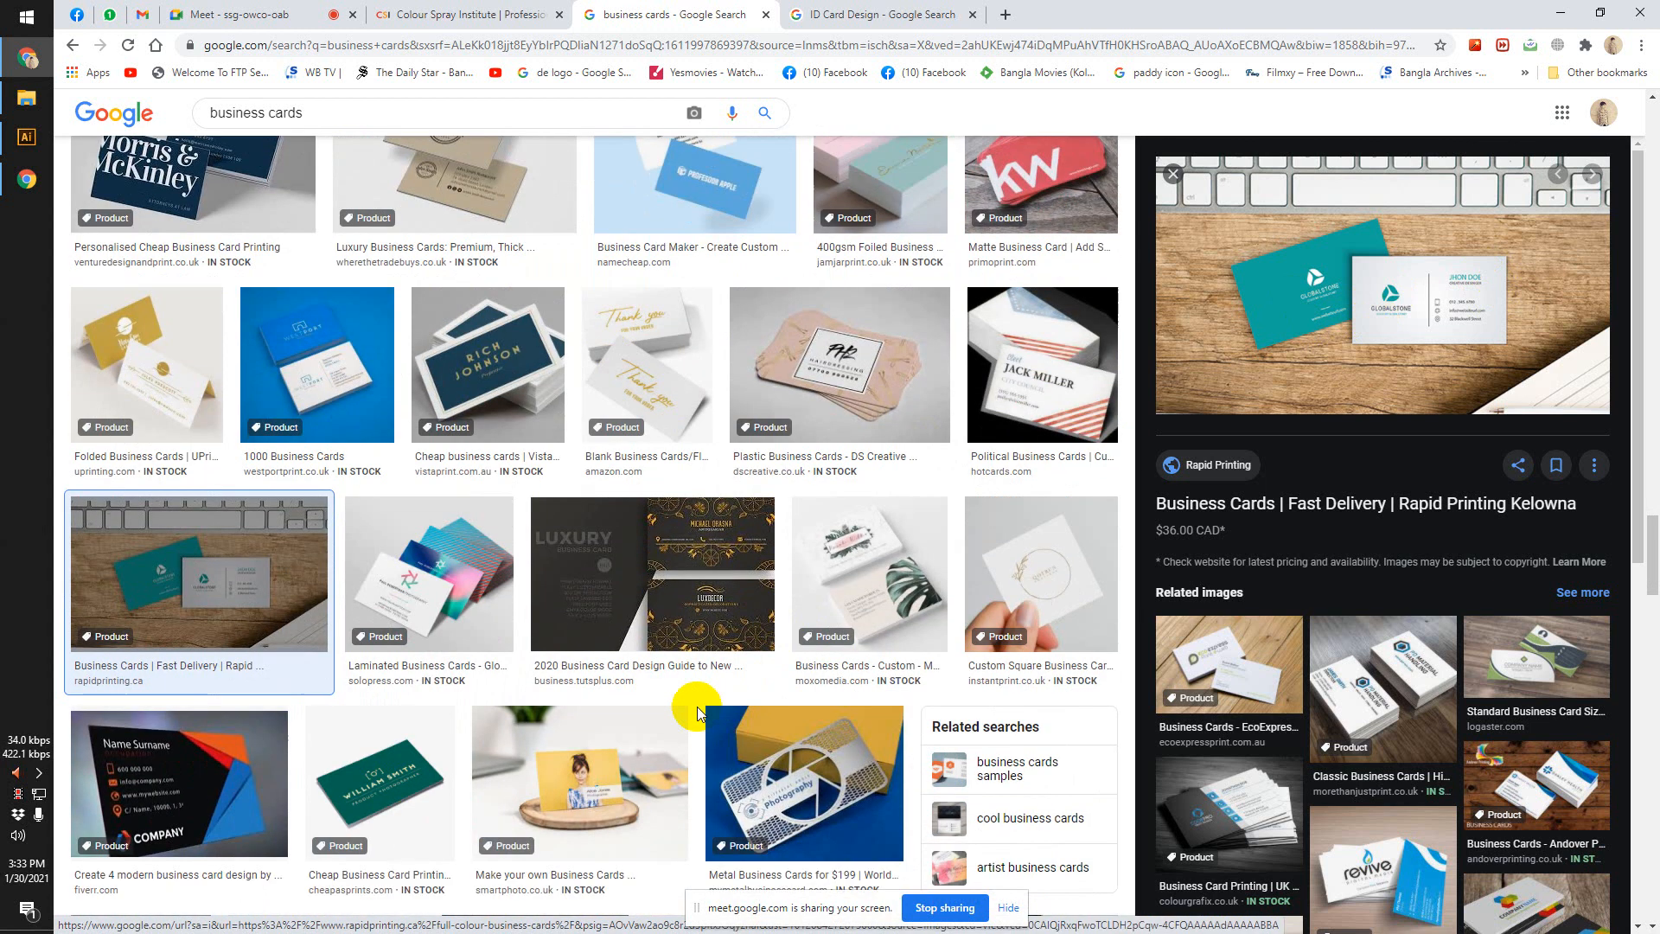
scroll(699, 714, down, 2)
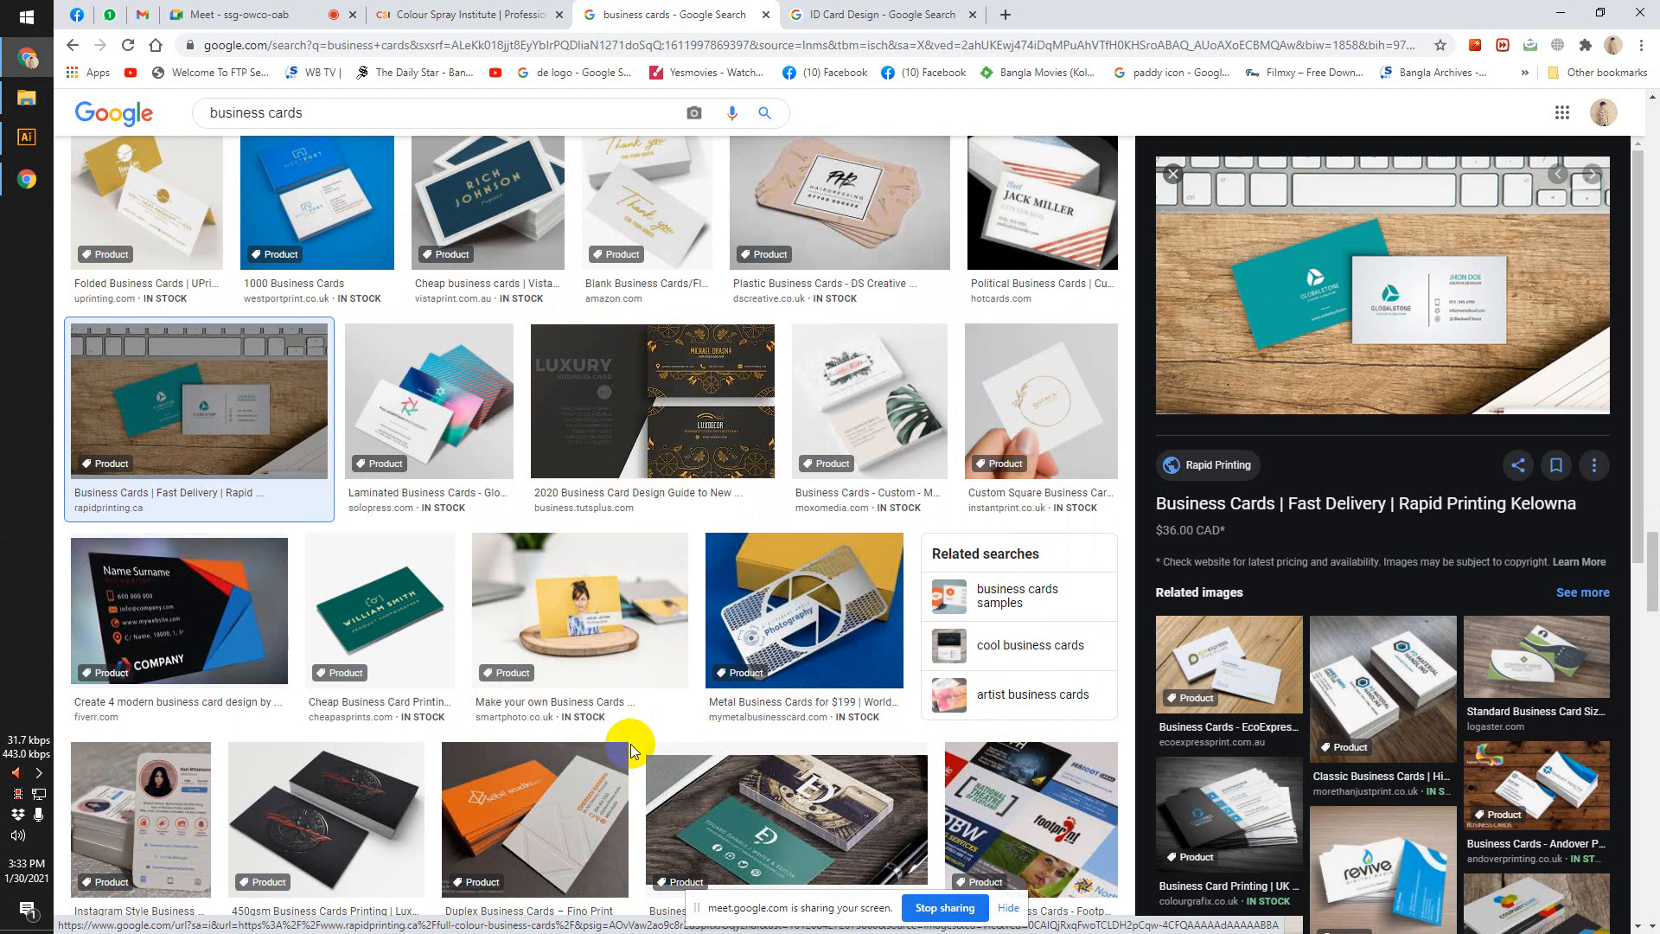
scroll(631, 743, up, 5)
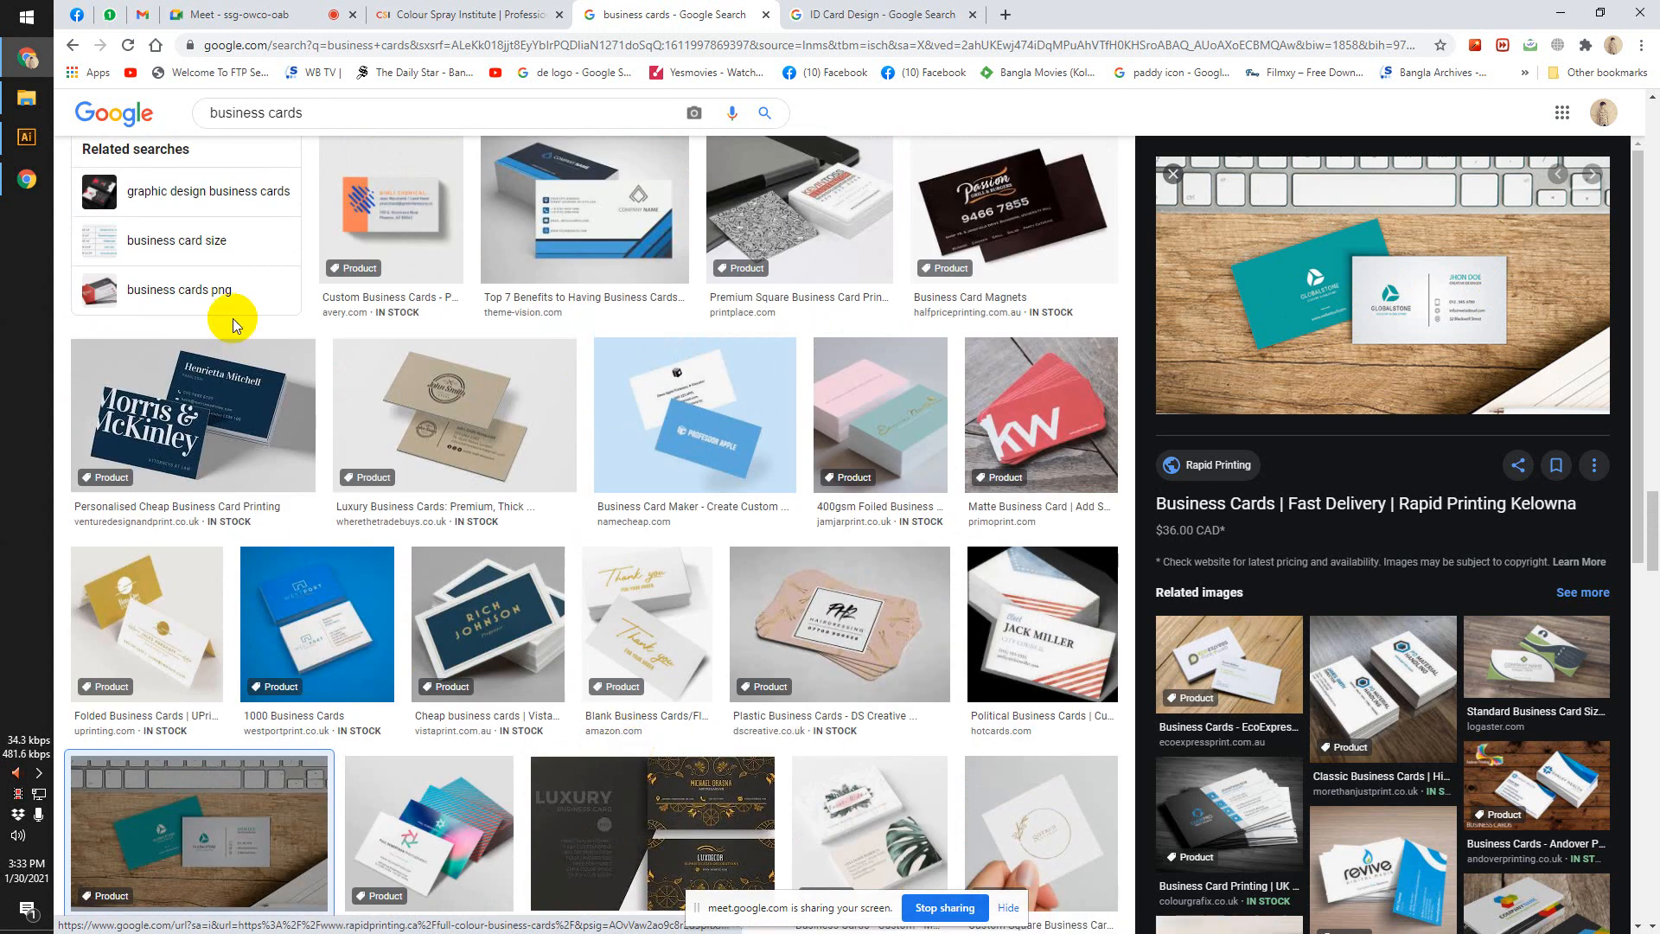
Switch to Illustrator and examine the card's bleed and safe-area guides around the red corner shape.
click(26, 137)
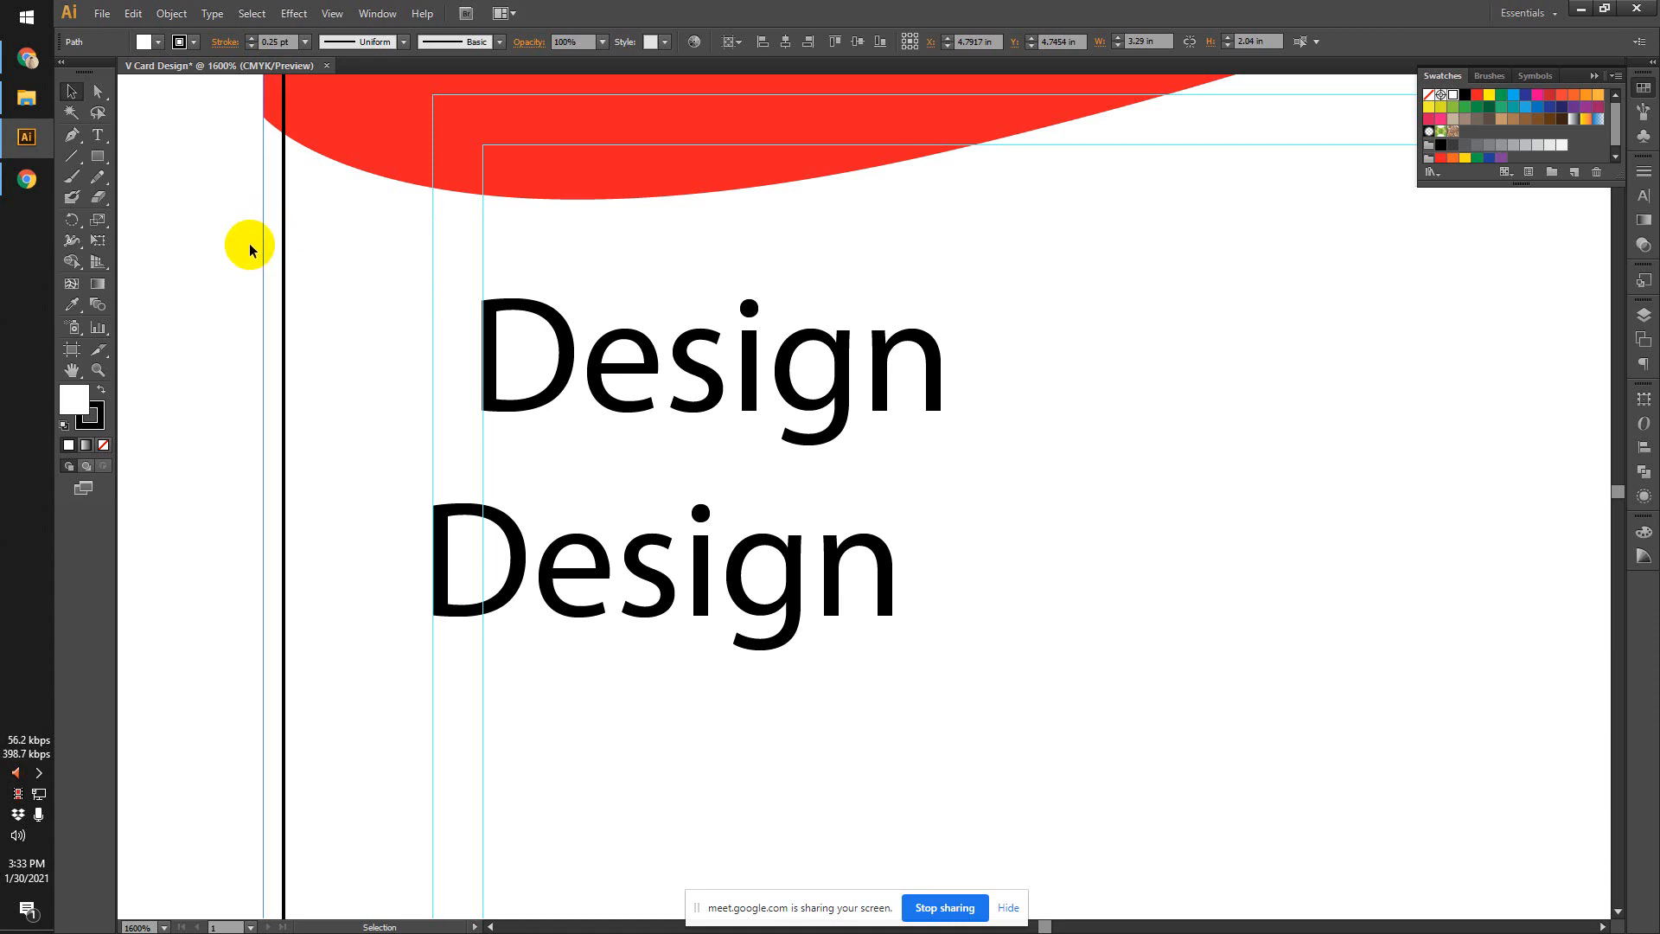
scroll(249, 245, down, 3)
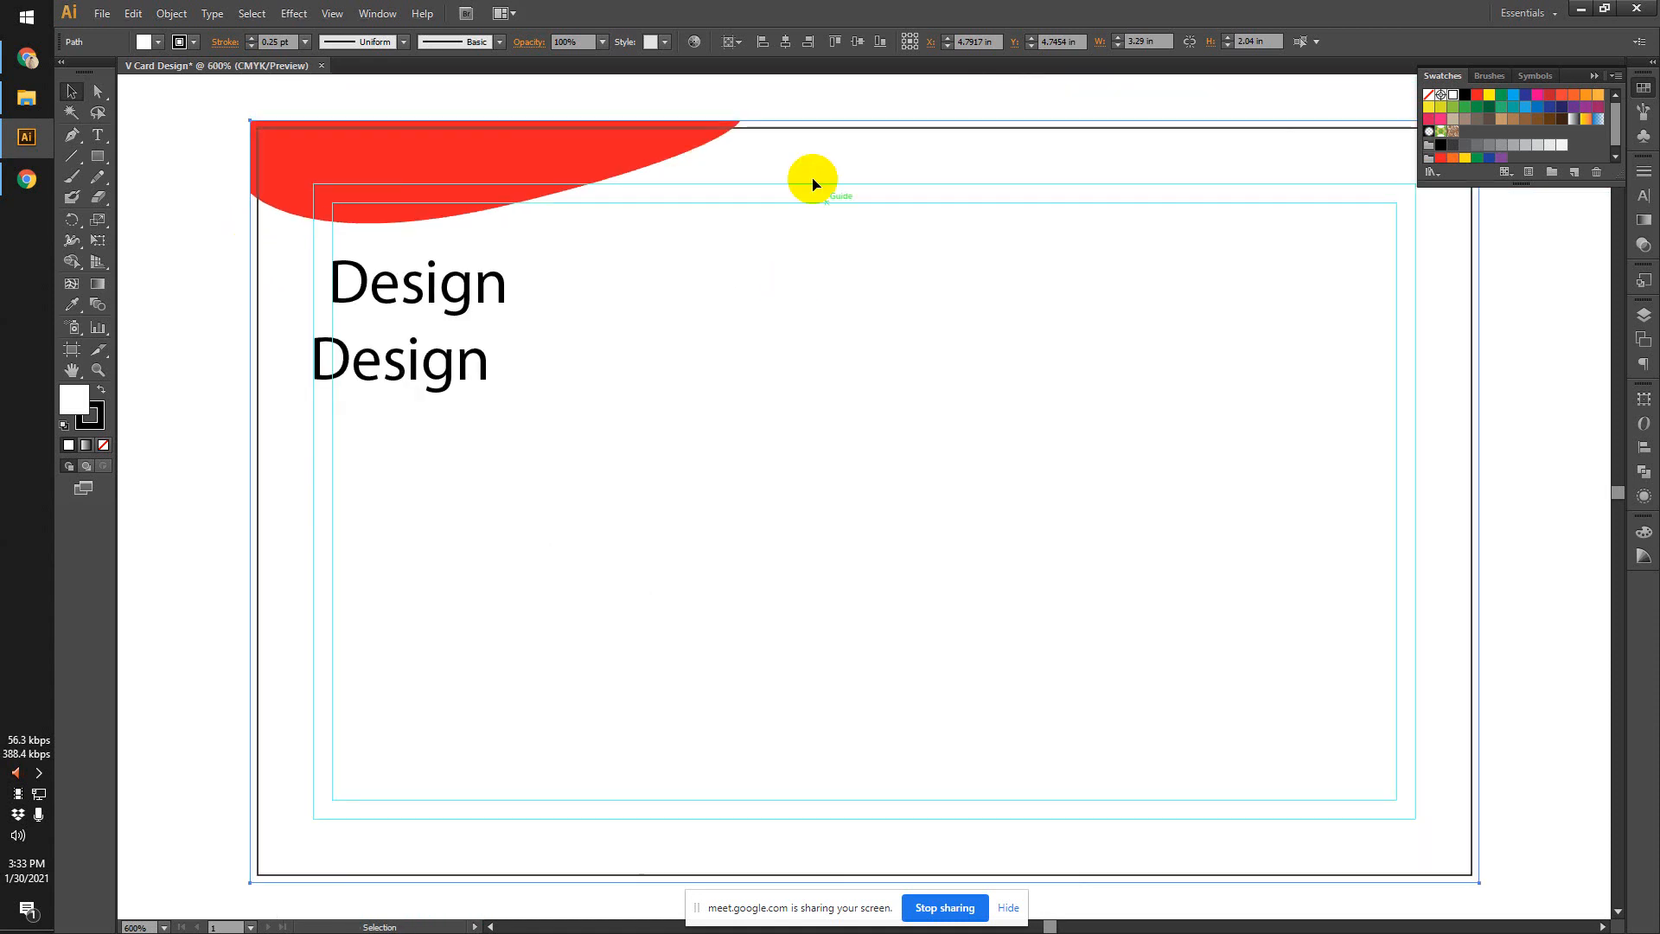
click(809, 101)
scroll(809, 100, down, 1)
drag(1019, 77, 1004, 163)
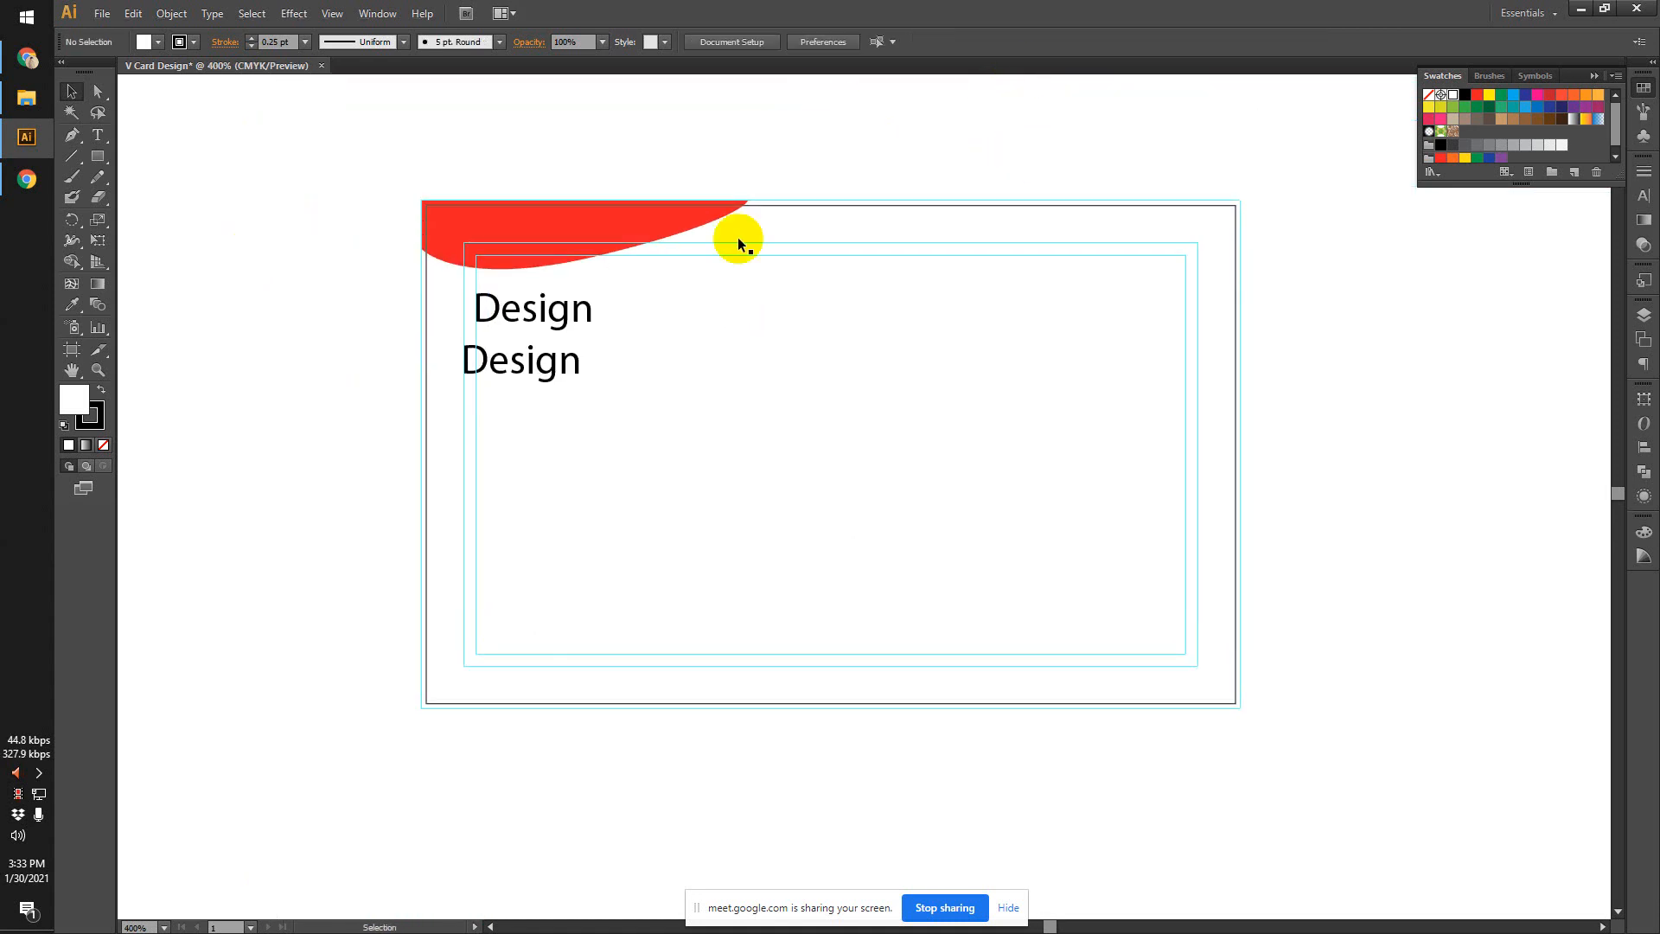
scroll(577, 241, up, 1)
scroll(594, 212, up, 1)
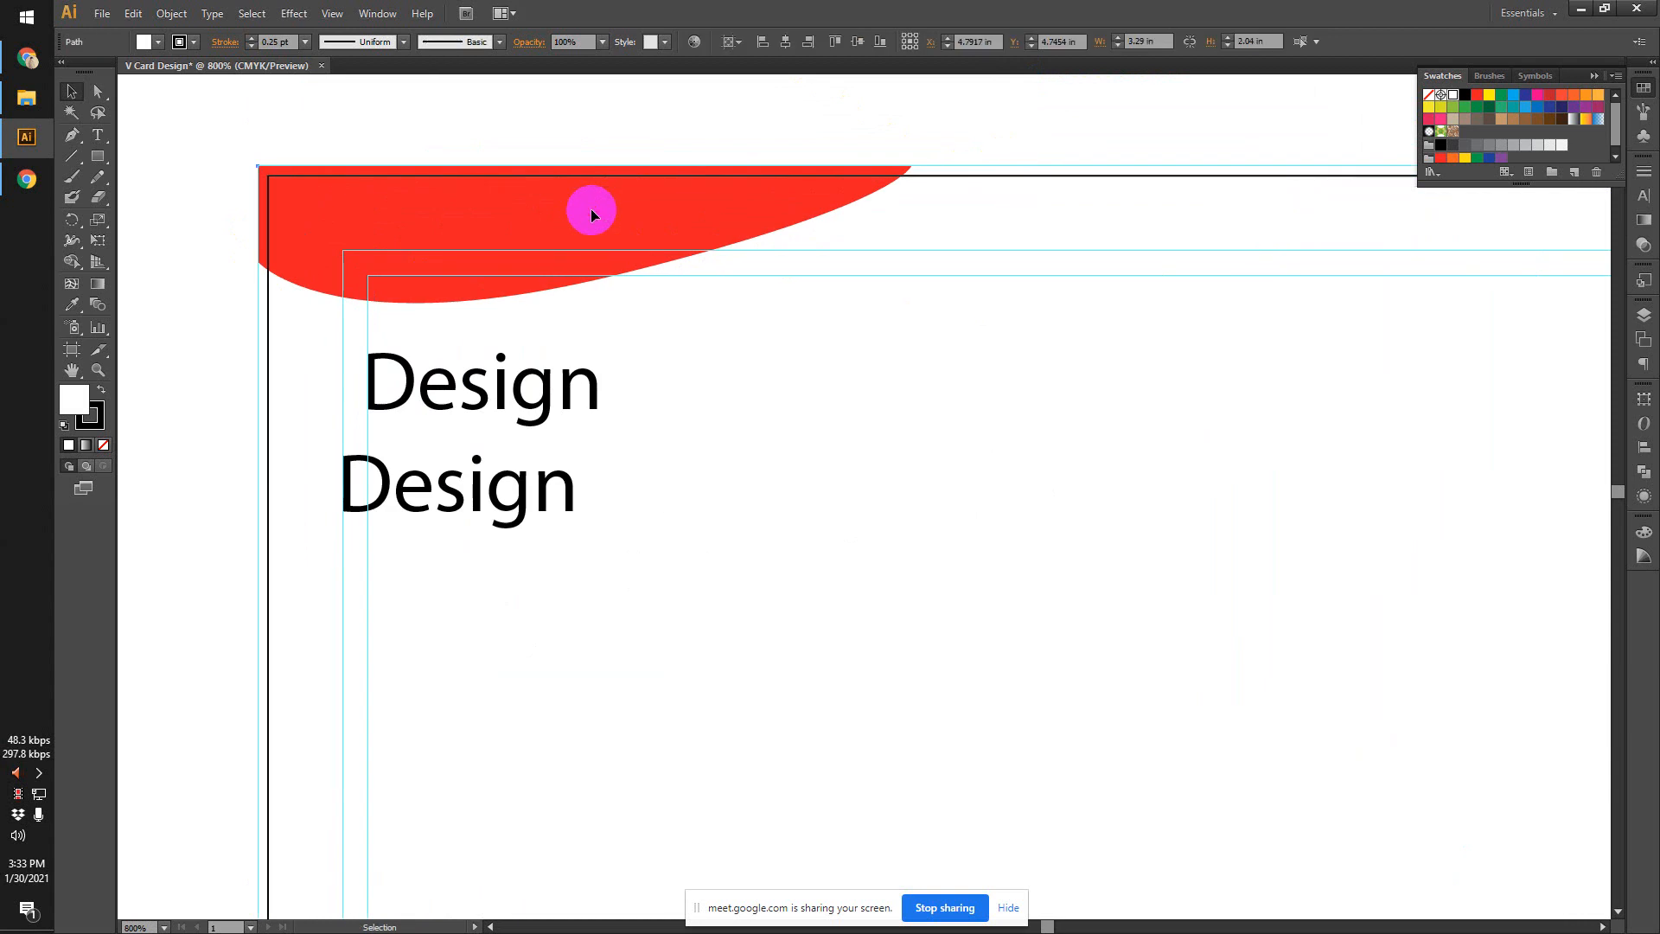
click(593, 215)
key(Delete)
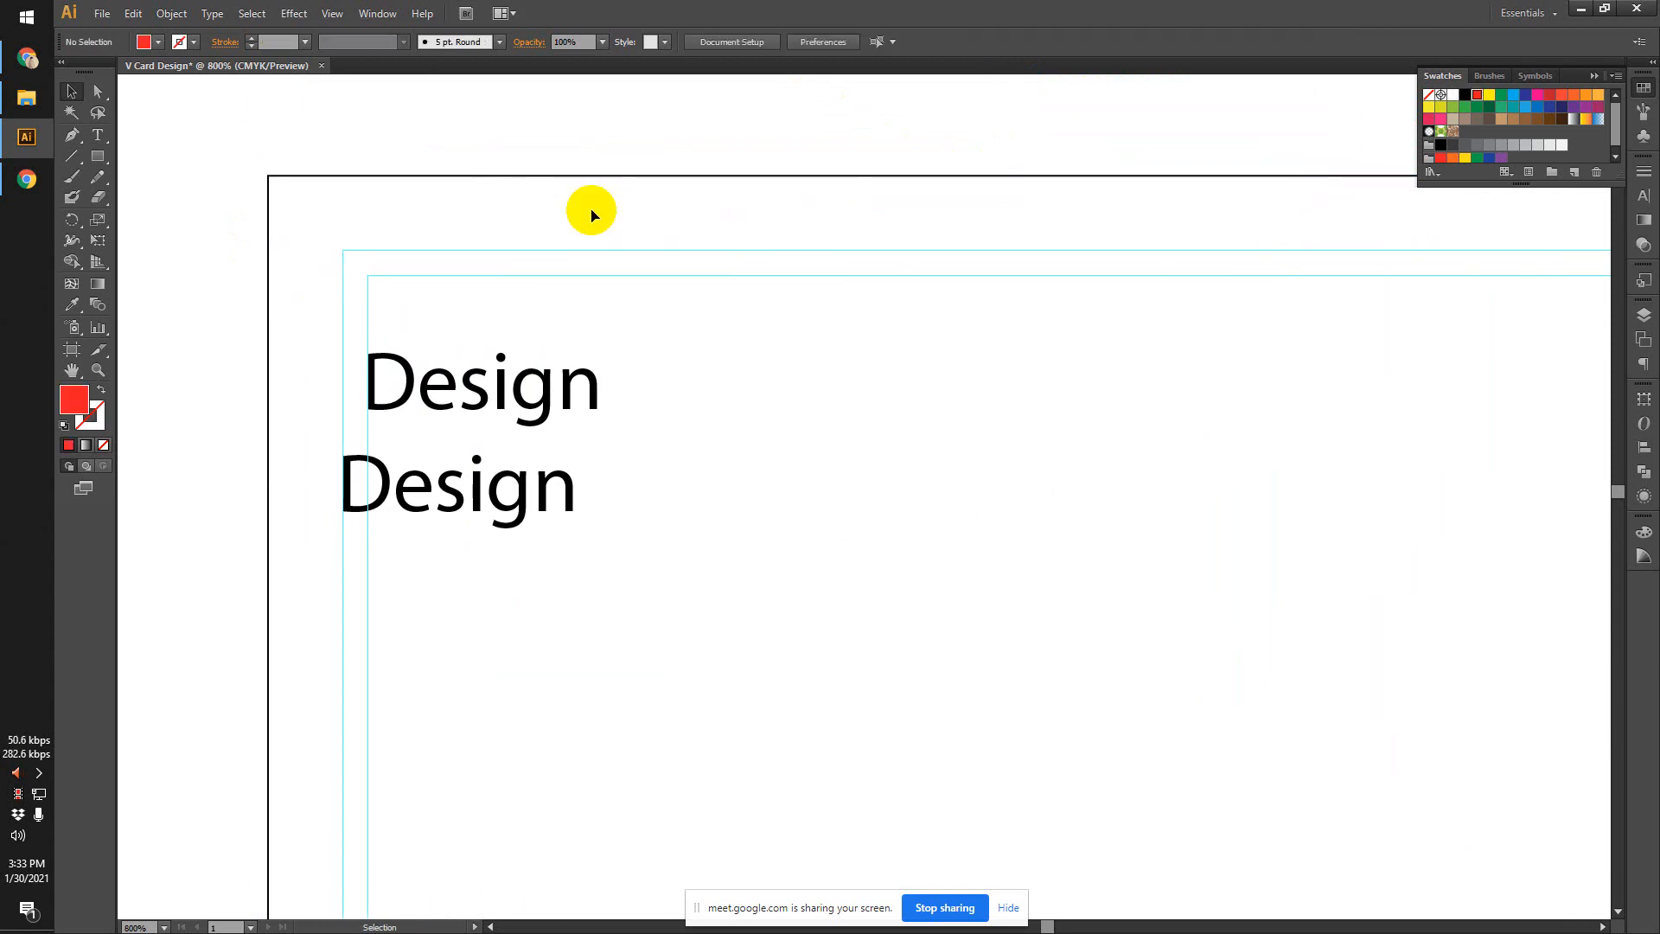
drag(767, 304, 448, 572)
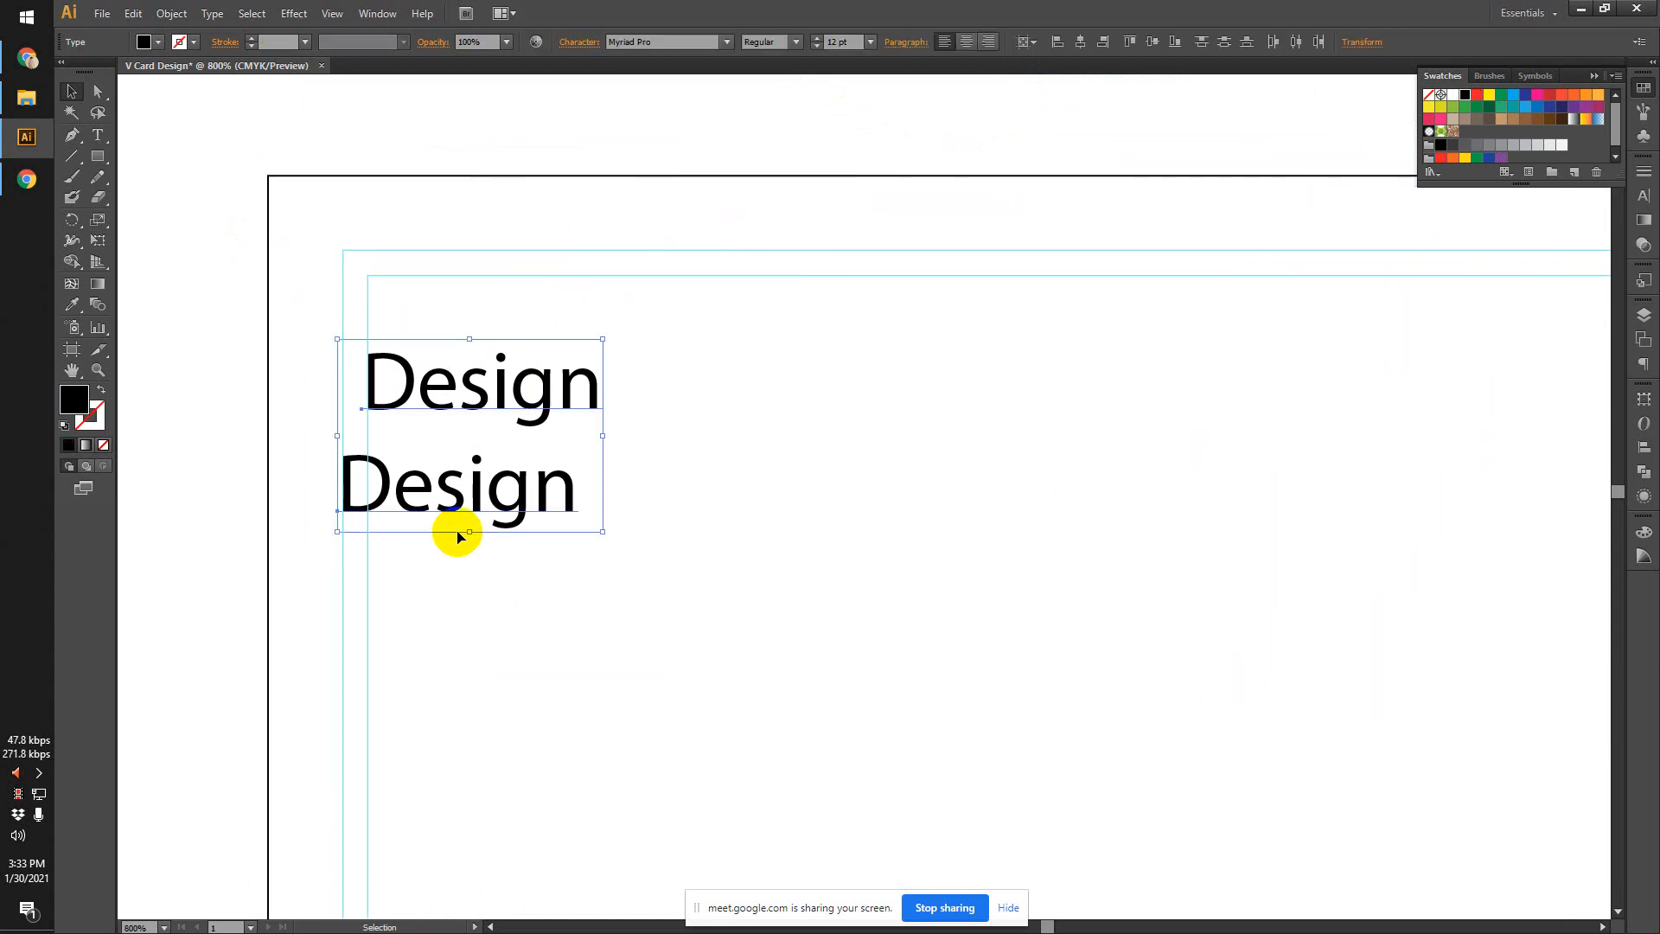
key(Delete)
scroll(472, 528, down, 3)
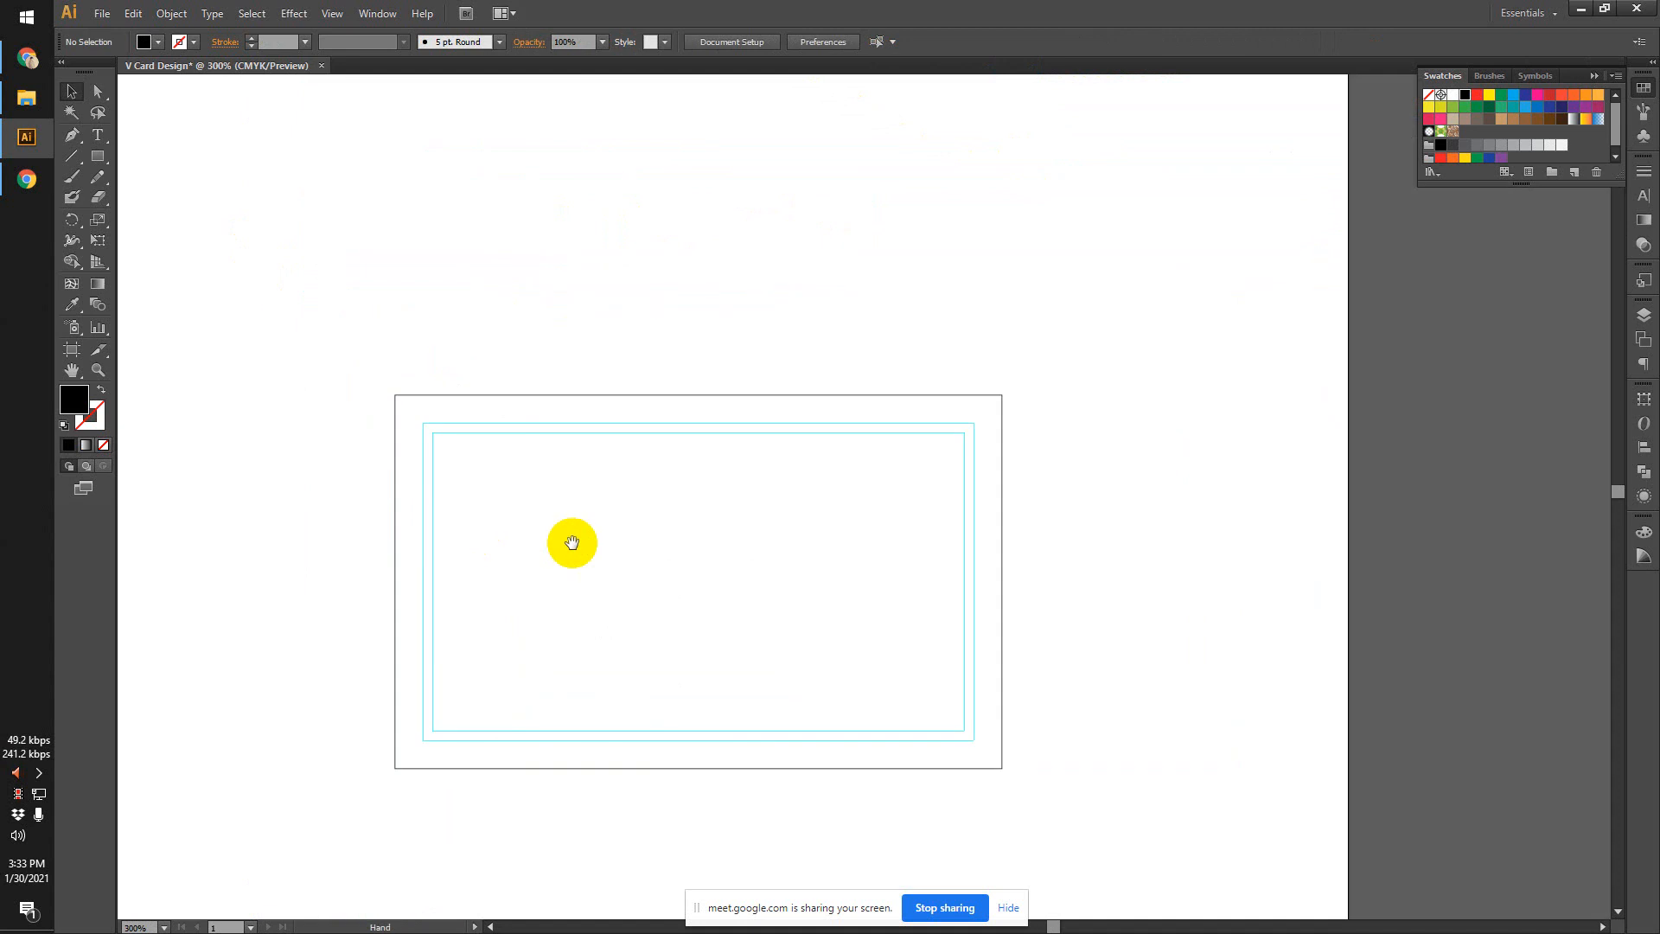
drag(393, 359, 463, 460)
key(ctrl+z)
key(ctrl+z)
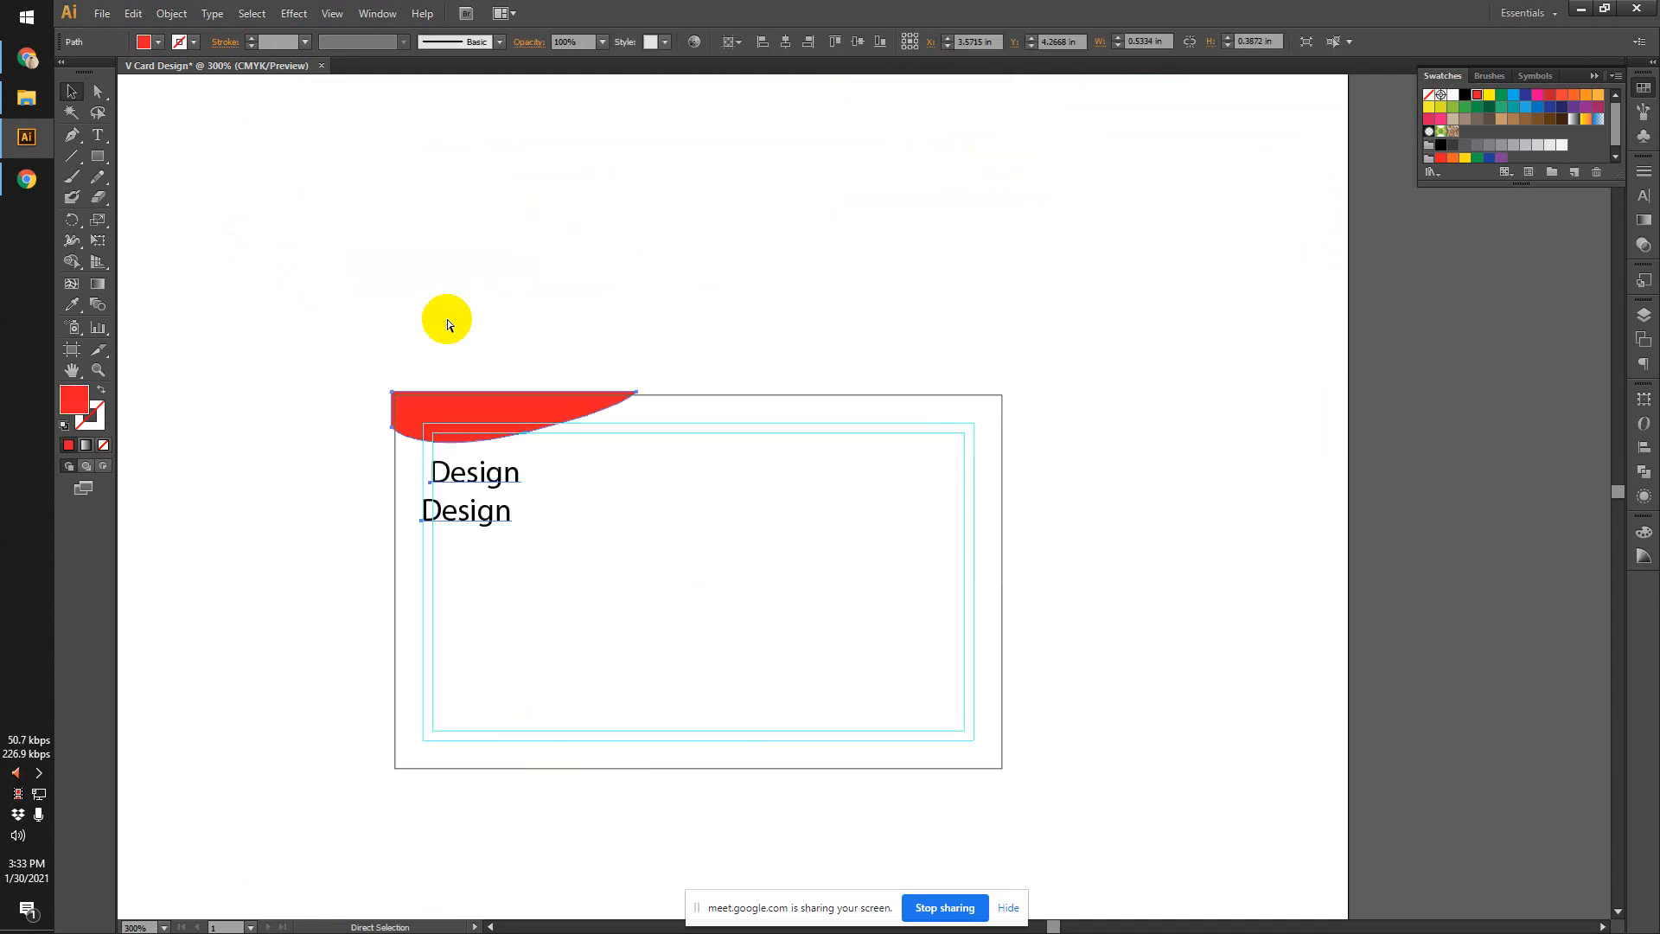
key(ctrl+z)
scroll(421, 366, up, 2)
key(ctrl+z)
key(ctrl+z)
Remove the fill and stroke from the outer bleed rectangle around the card.
drag(420, 366, 396, 484)
click(93, 422)
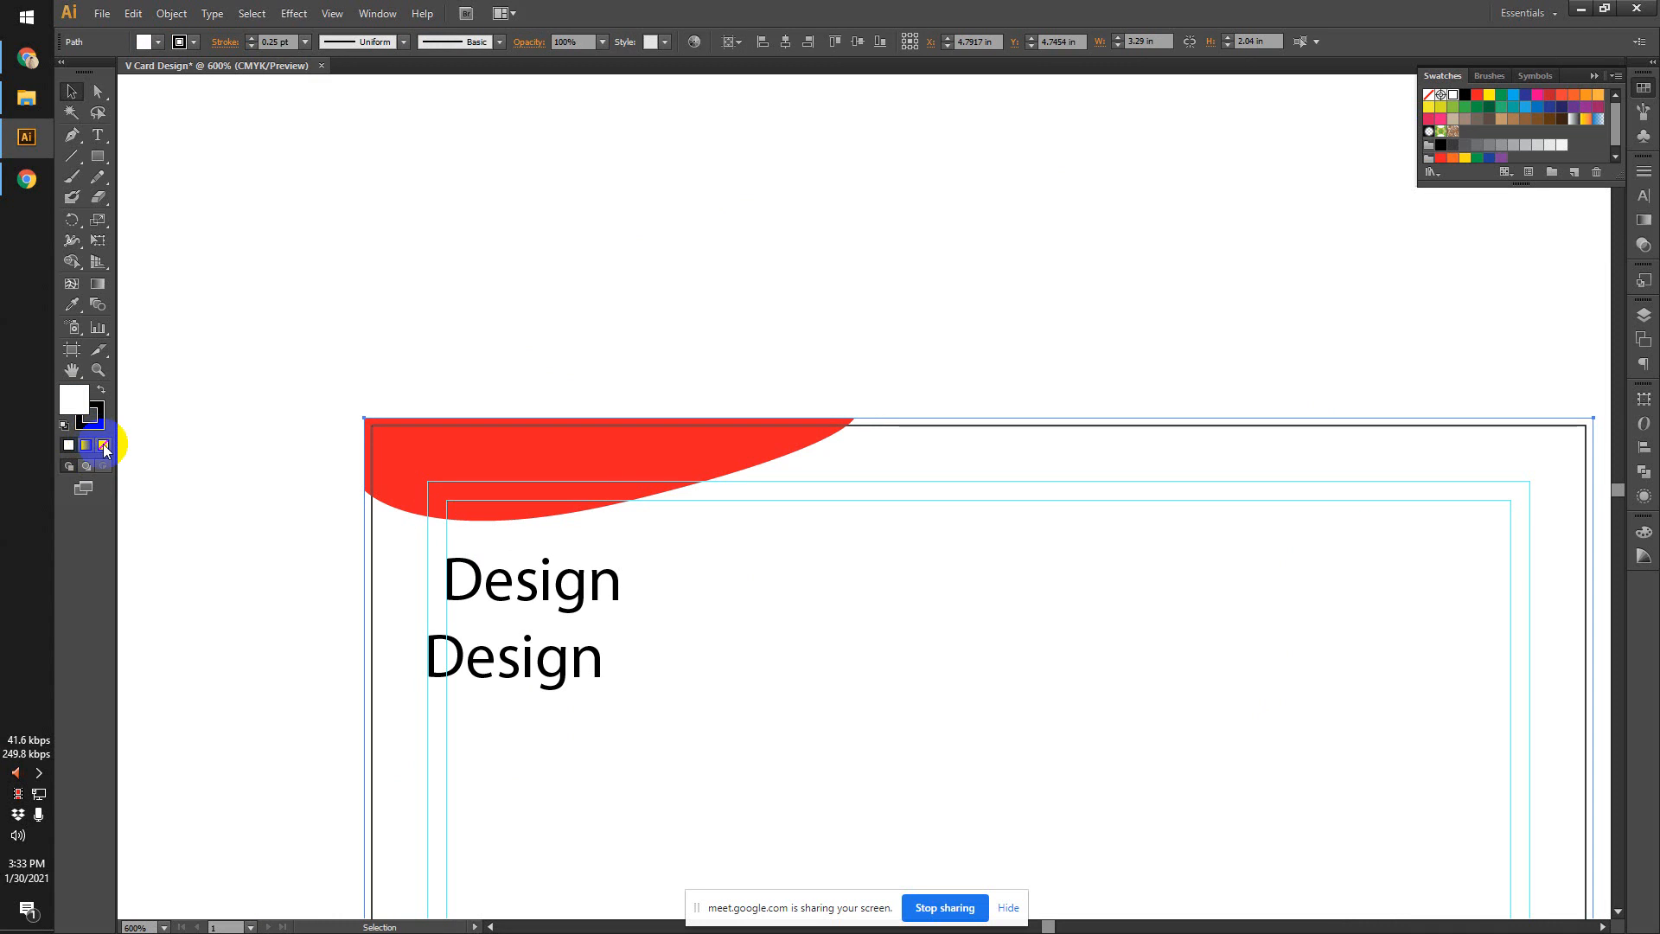
click(192, 441)
Delete the red corner shape and both "Design" sample texts from the card.
click(400, 459)
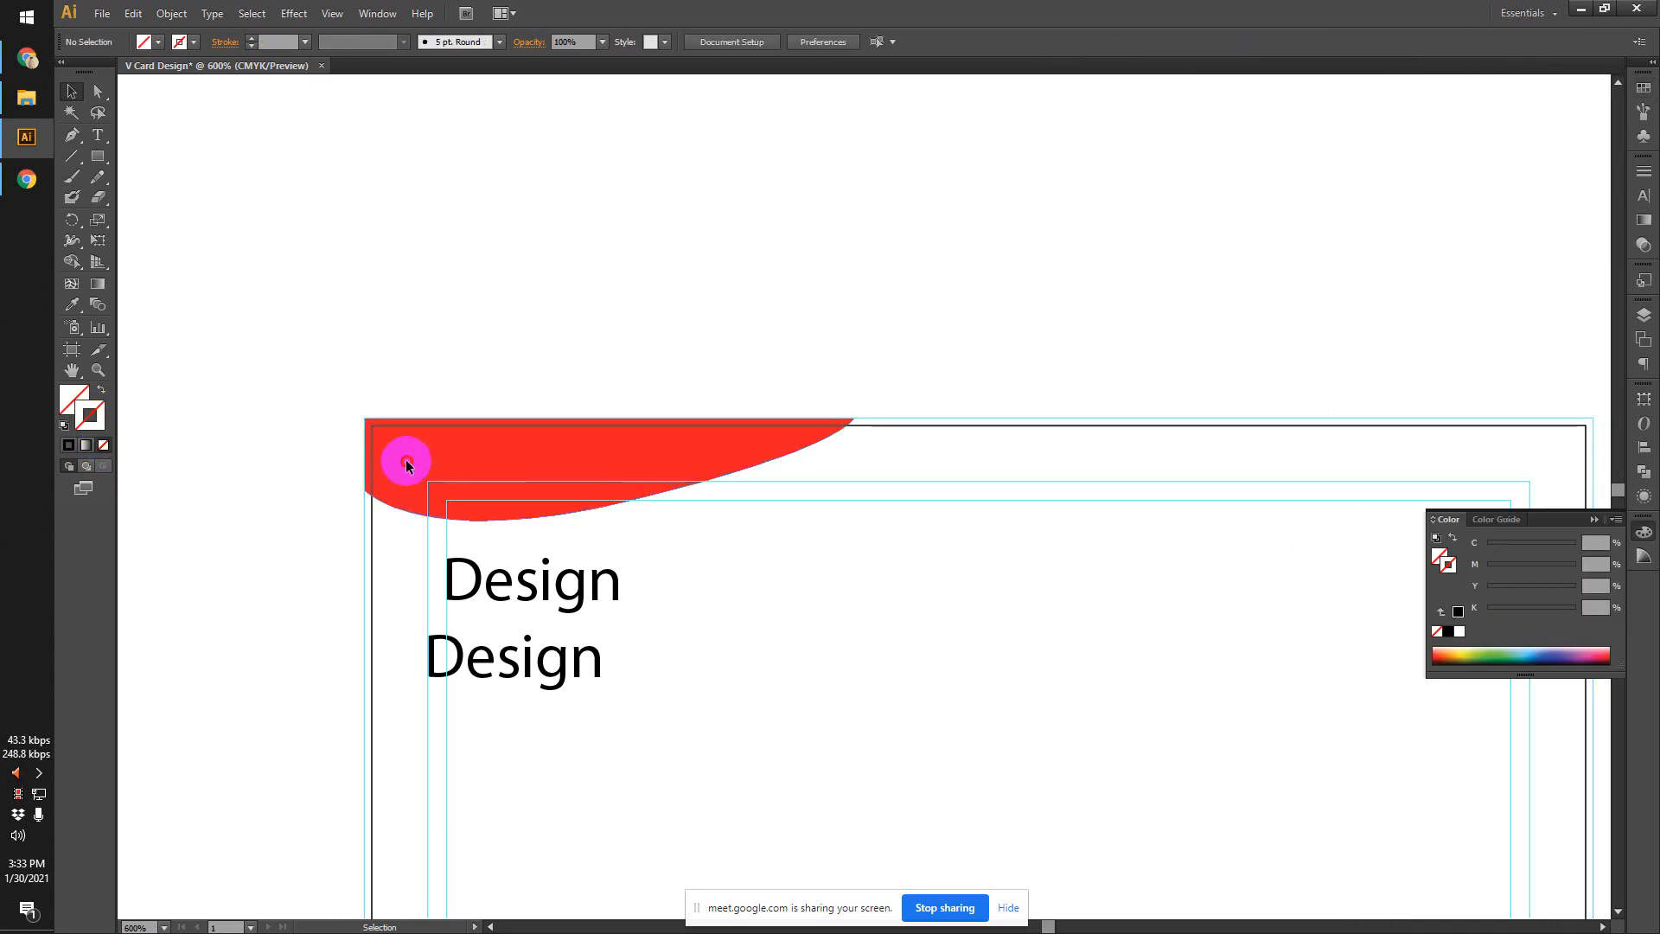
key(Delete)
scroll(249, 329, down, 2)
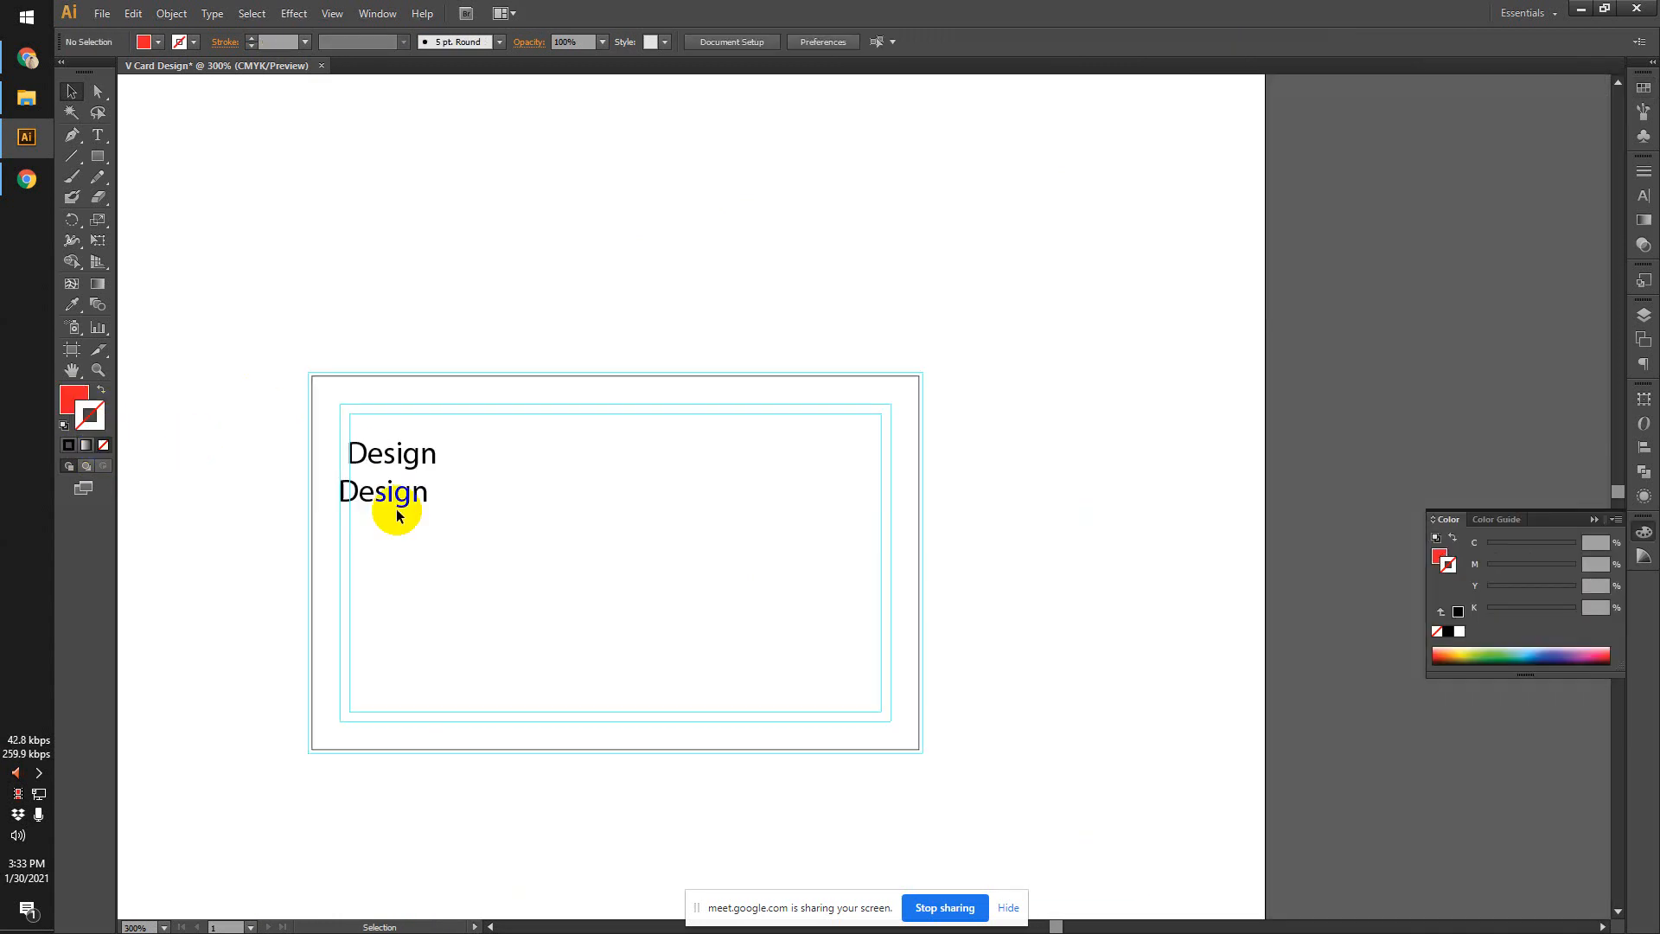
drag(416, 540, 394, 446)
key(Delete)
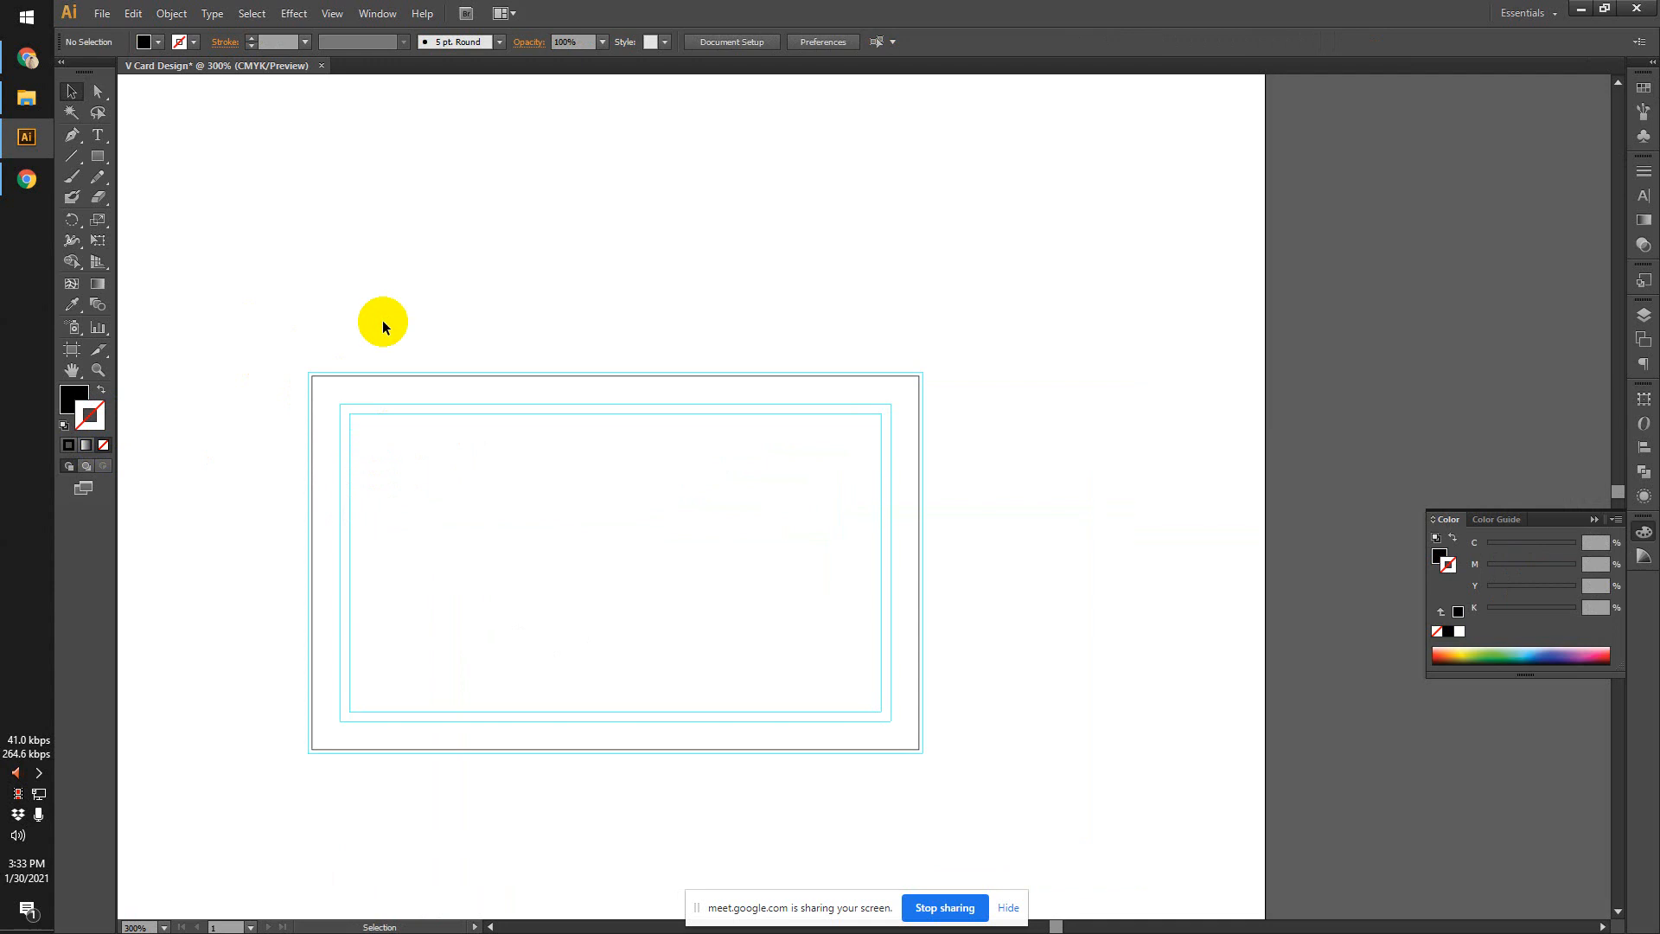
Select the card outline with its guide rectangles and check the bleed and safe-area margins.
scroll(372, 341, up, 1)
drag(299, 370, 456, 371)
scroll(413, 242, up, 1)
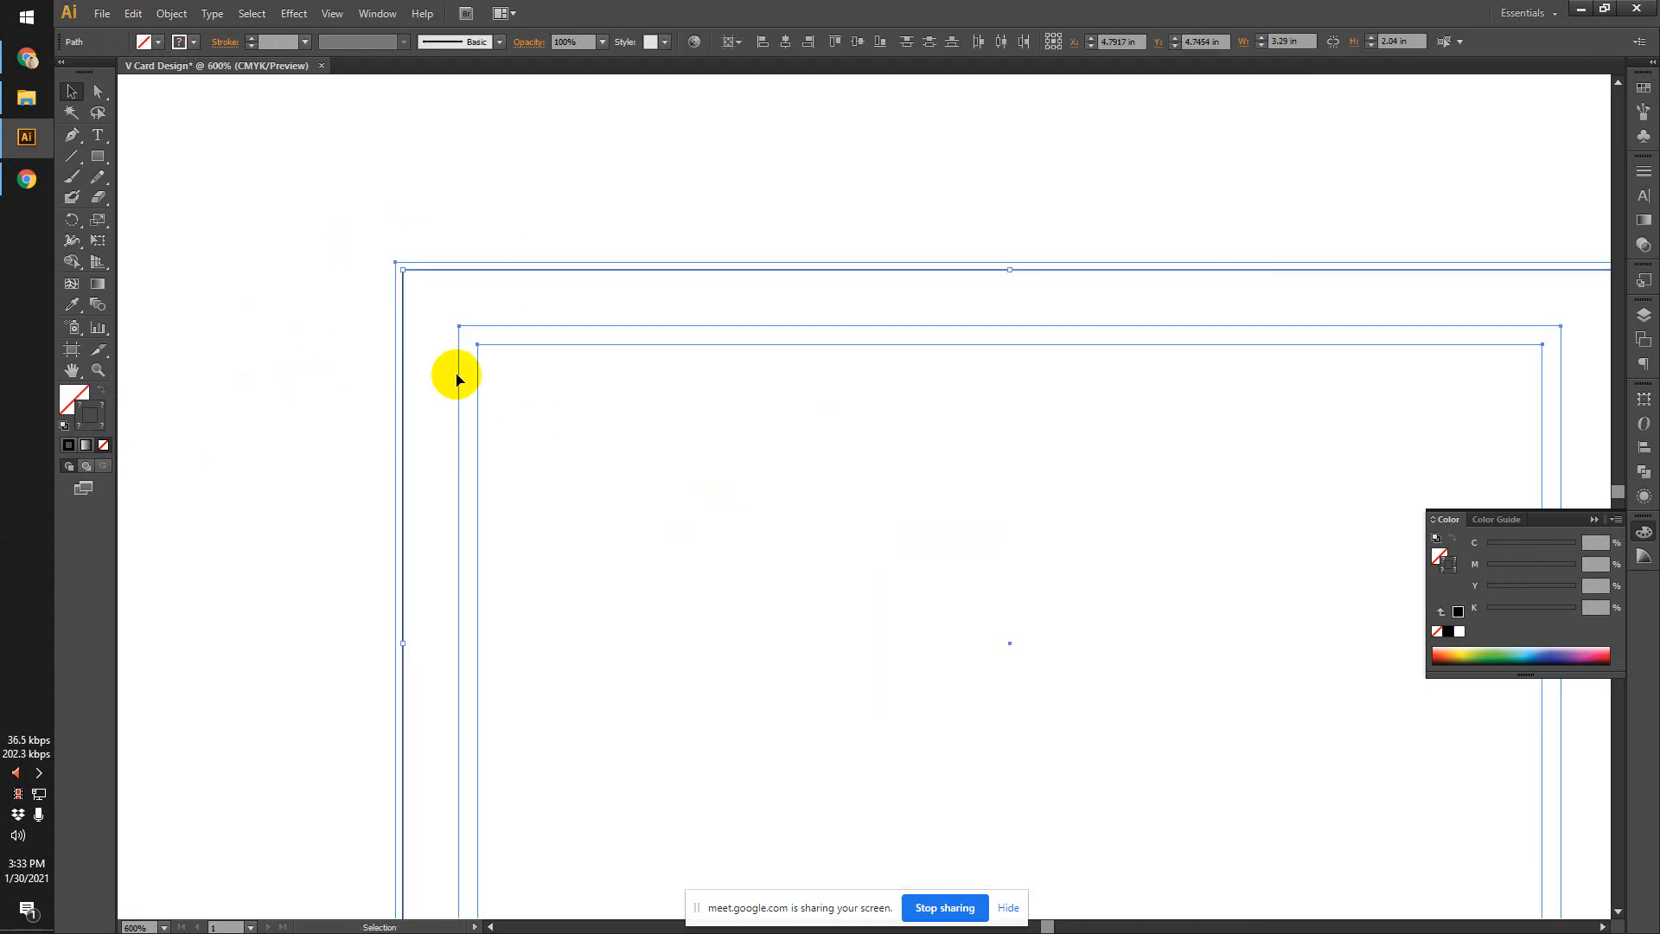
scroll(355, 283, down, 2)
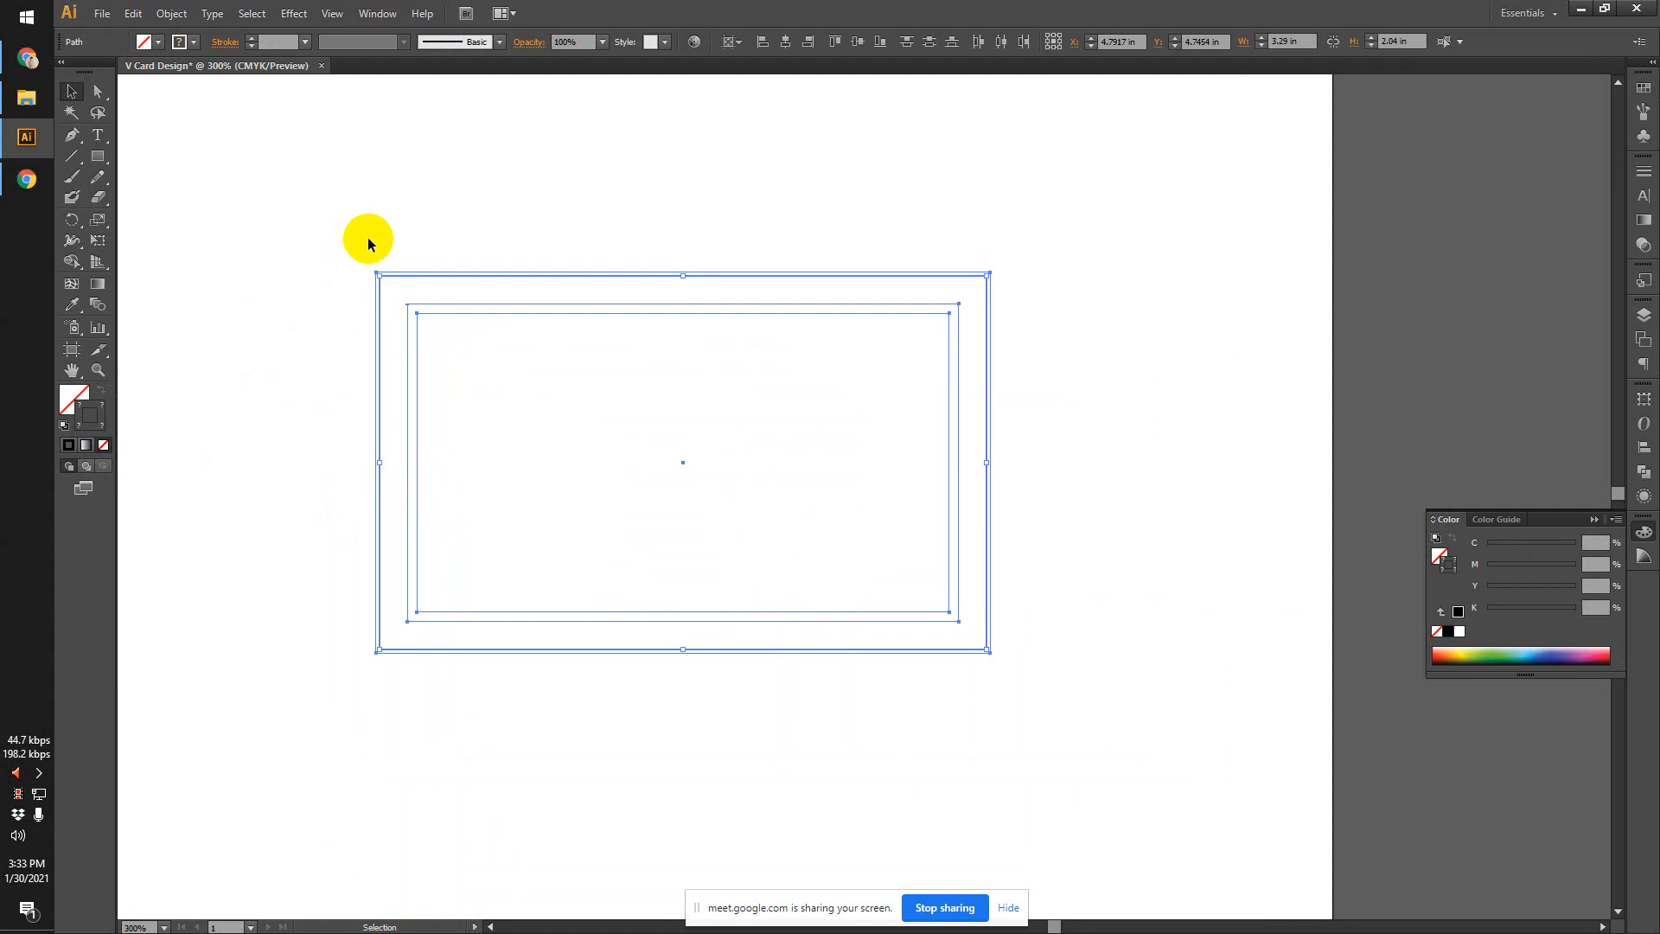
key(a)
scroll(423, 376, up, 1)
click(235, 271)
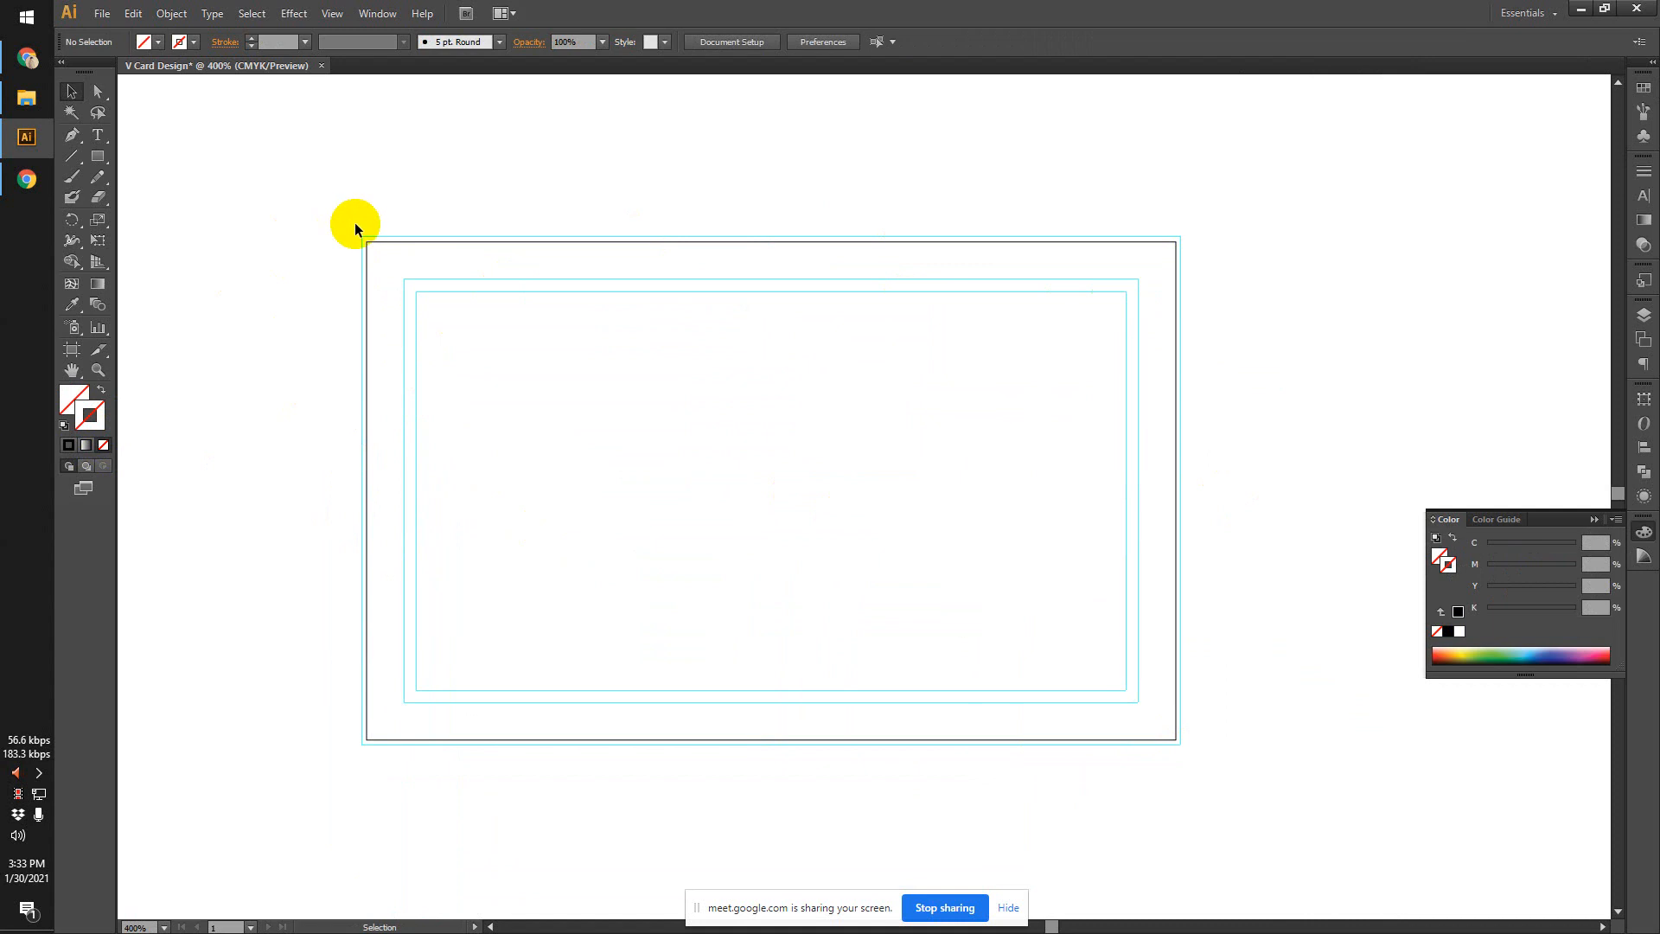
mouse_move(351, 223)
mouse_down()
mouse_move(1112, 749)
mouse_move(1197, 771)
mouse_move(308, 211)
mouse_move(340, 216)
mouse_up()
click(1197, 767)
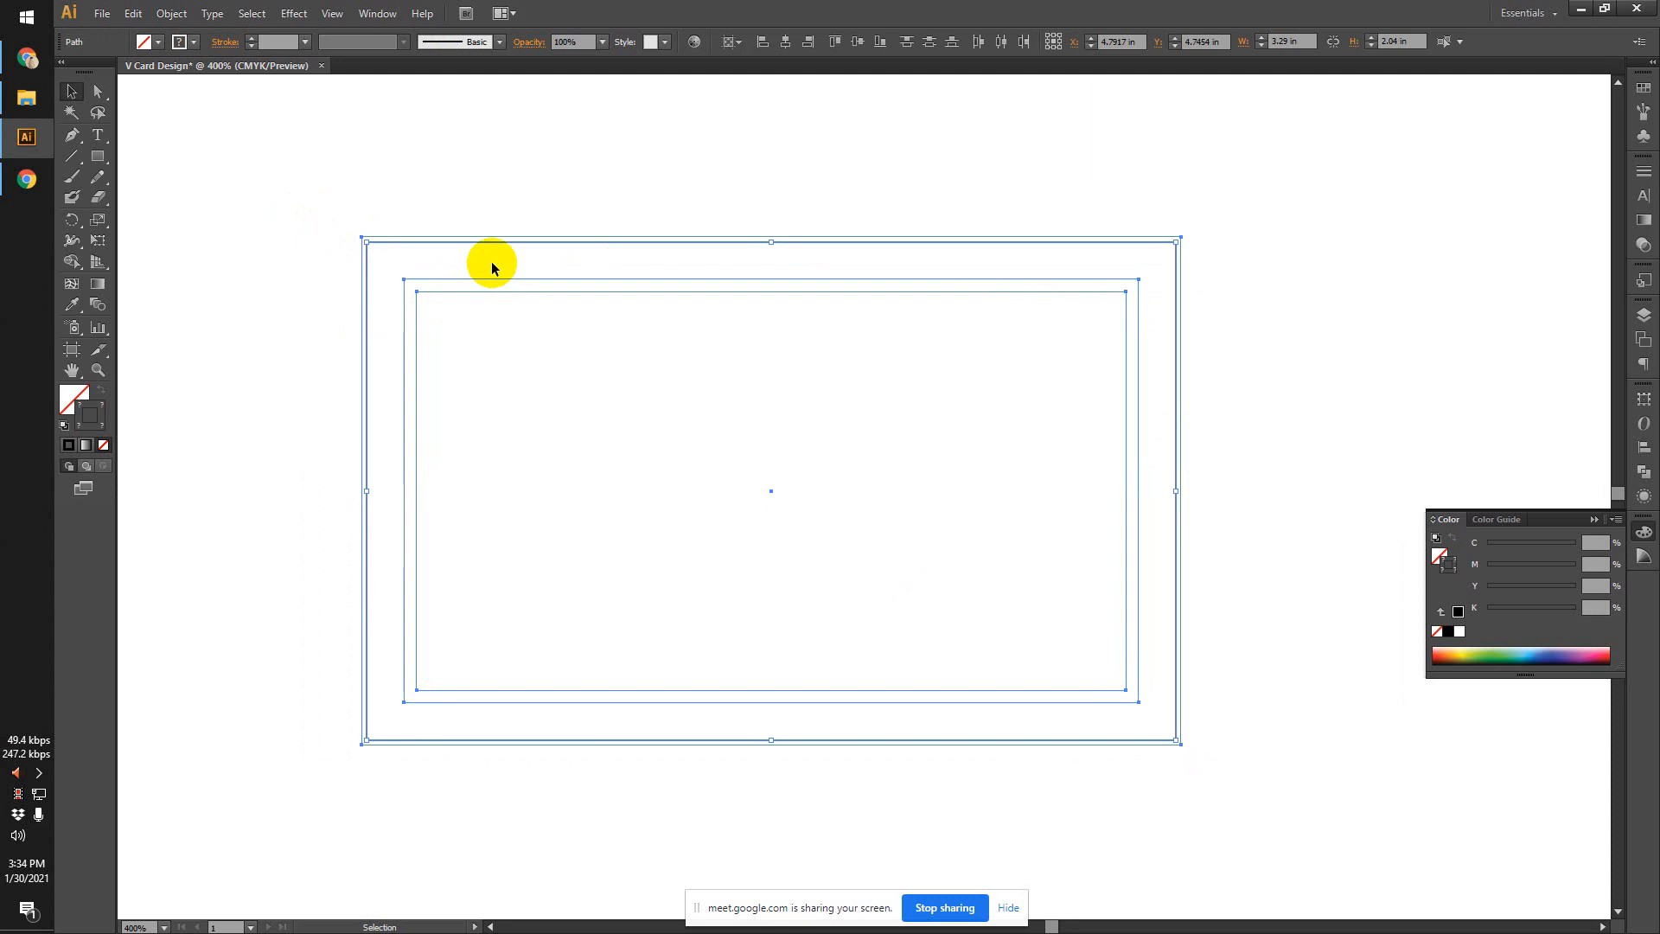
Group the card outline with its bleed and safe-area guide rectangles.
click(327, 194)
drag(304, 179, 443, 326)
right_click(437, 282)
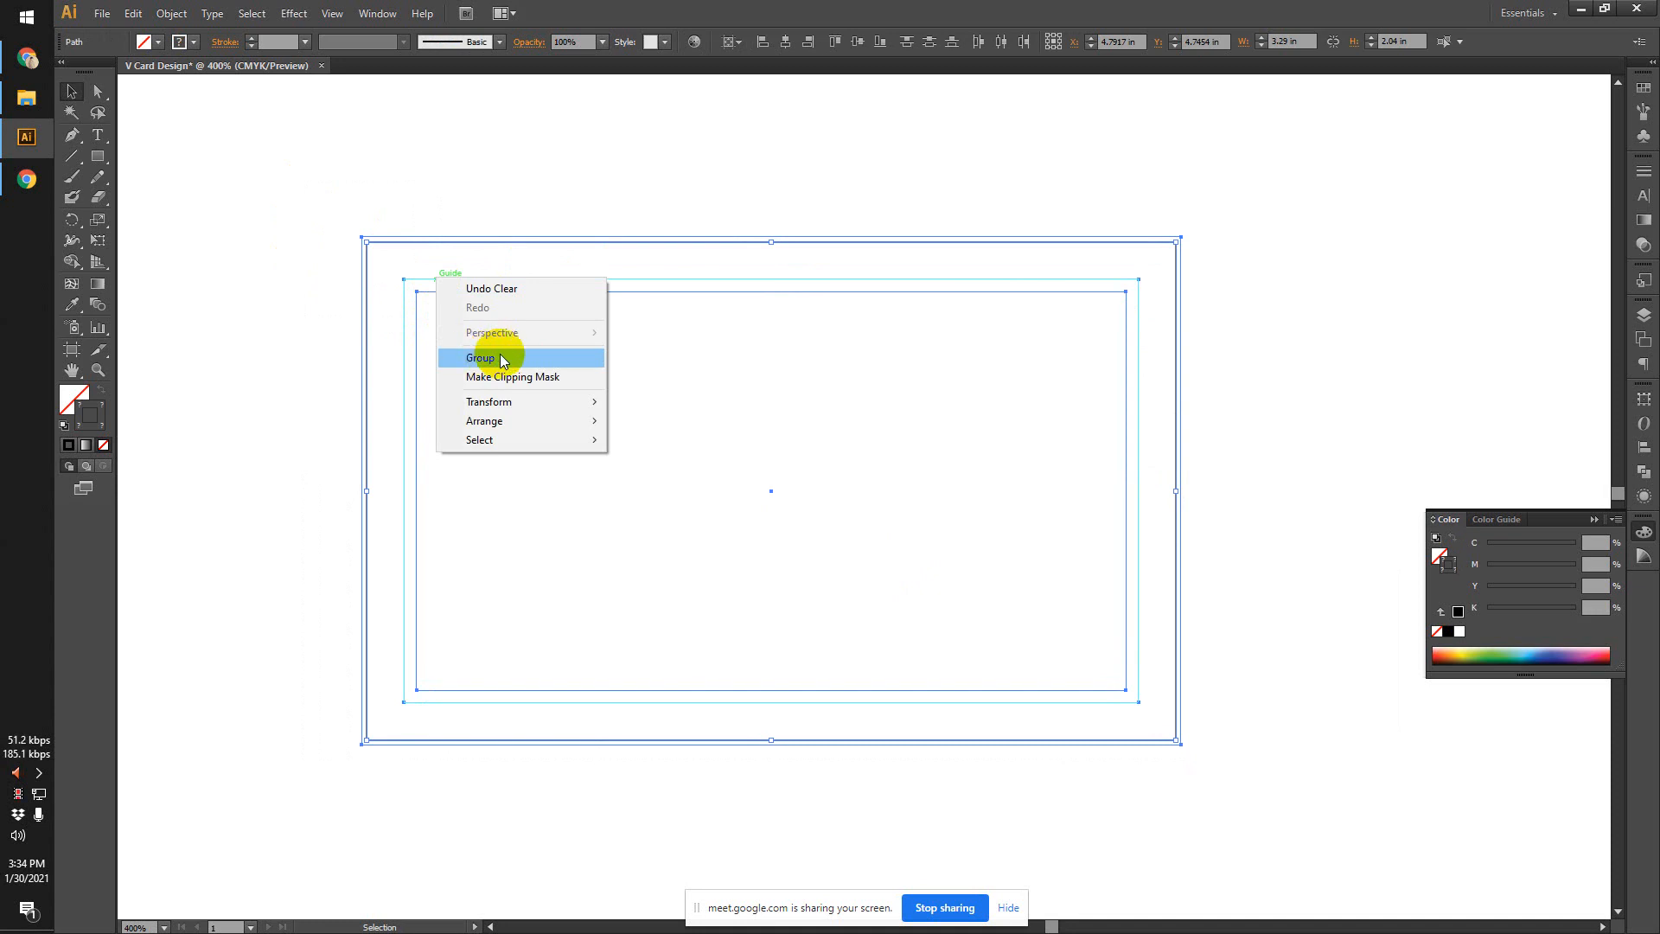
click(500, 357)
click(335, 220)
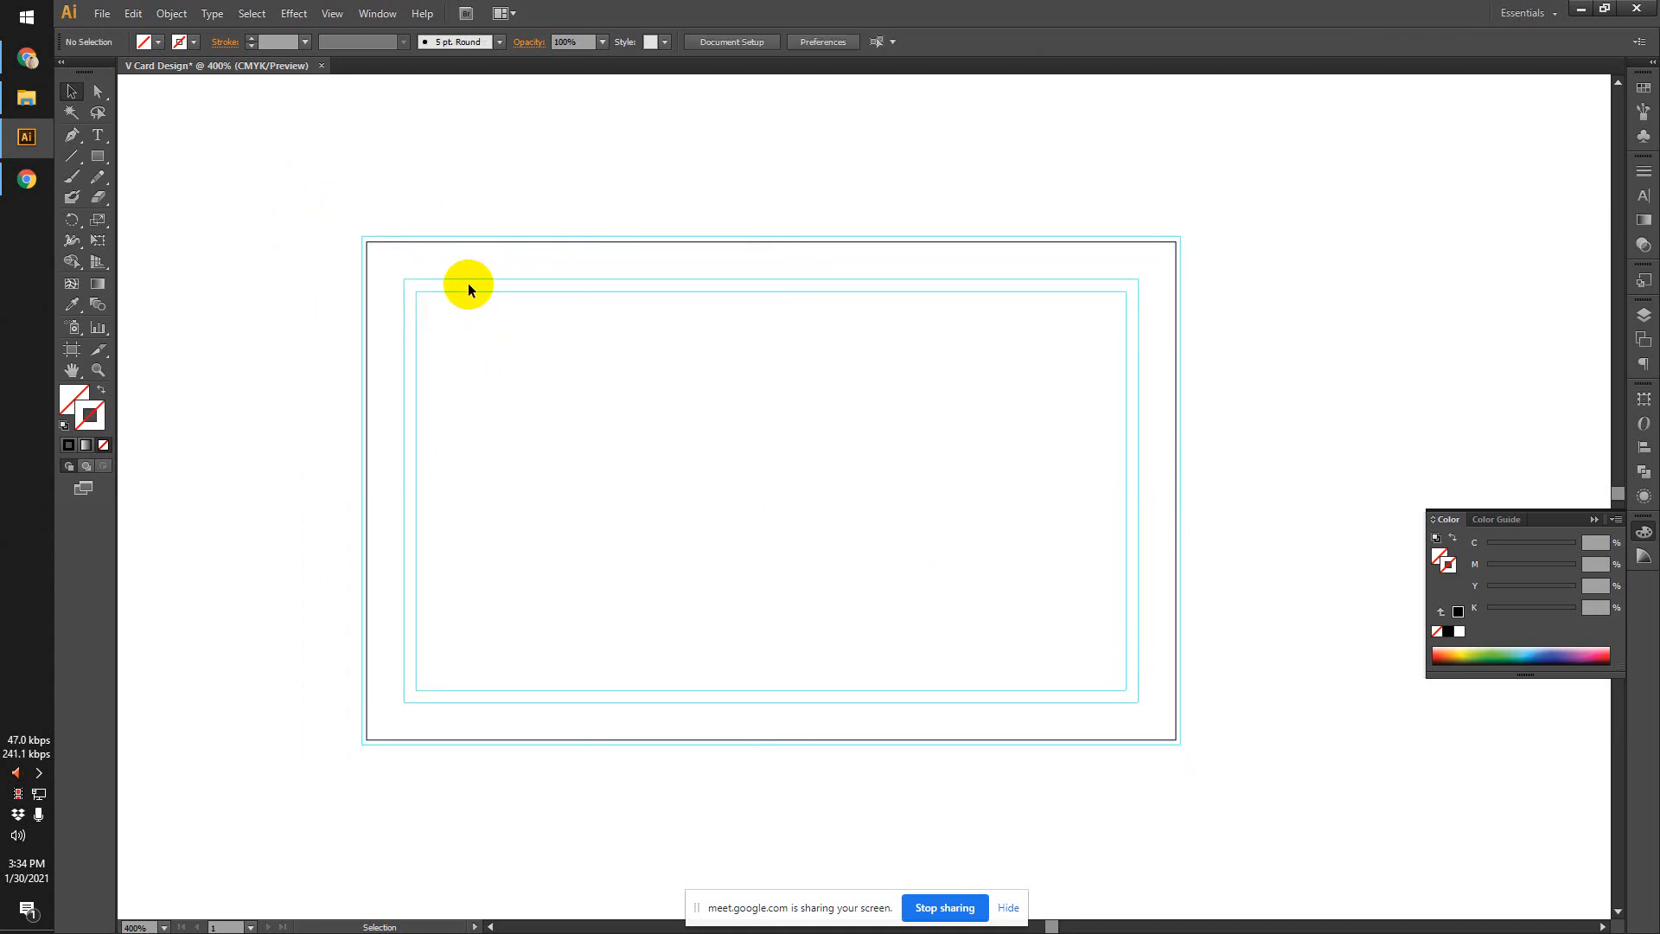
Move the grouped card template to the upper-left corner of the A4 artboard.
drag(468, 282, 397, 274)
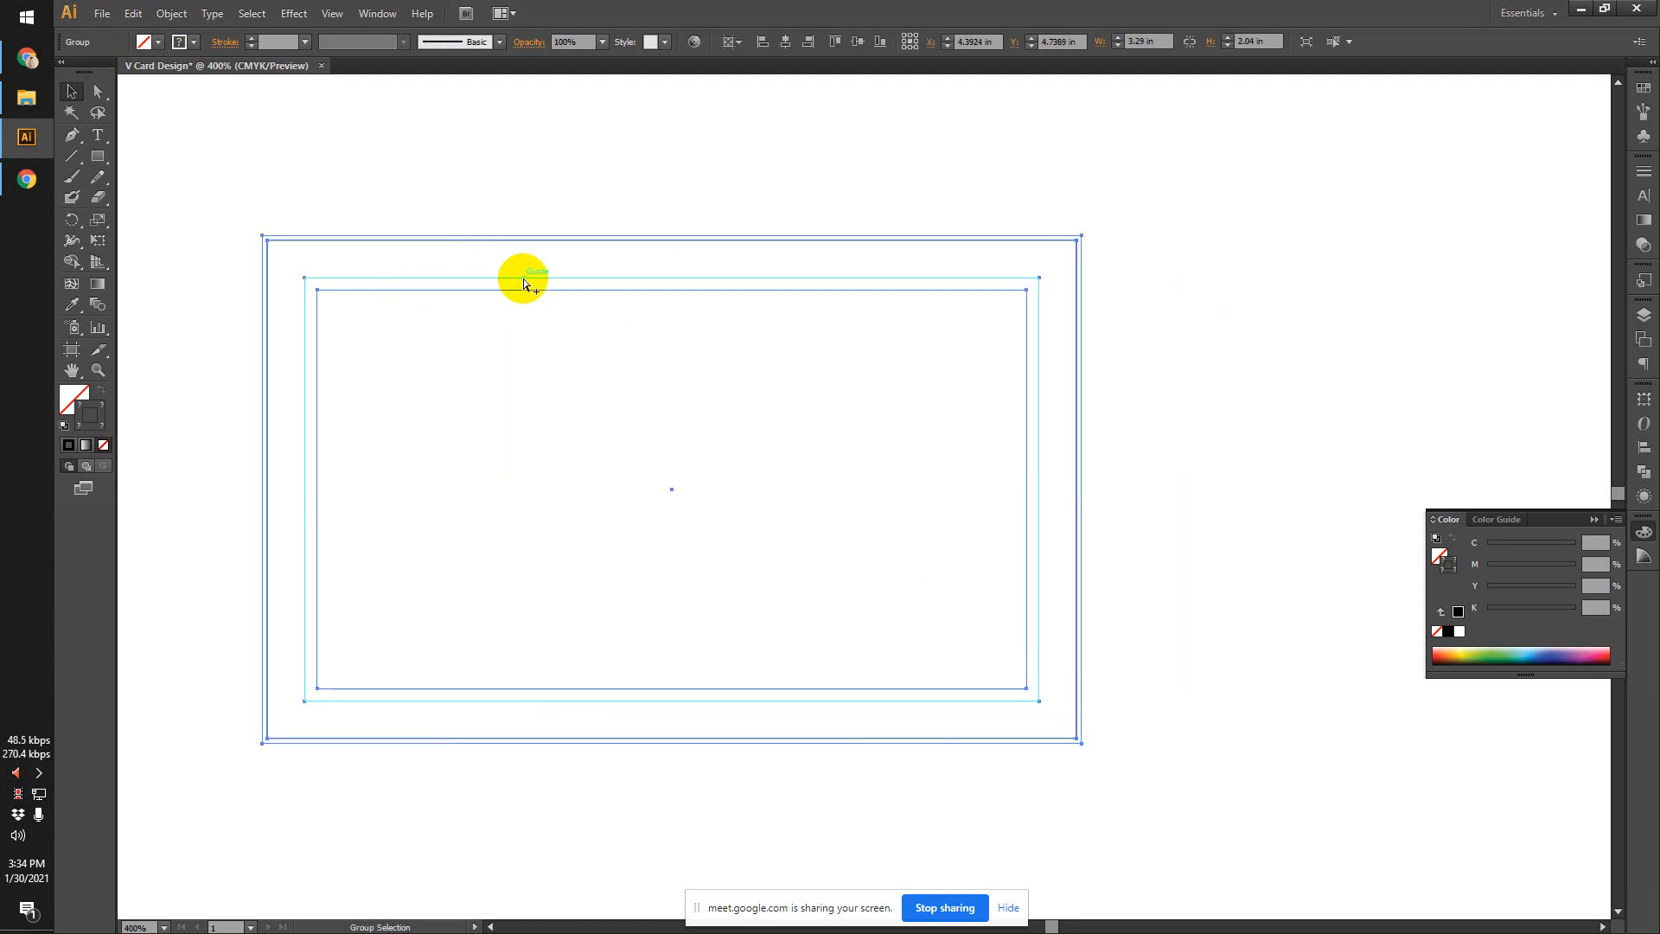
scroll(522, 278, down, 2)
drag(546, 476, 612, 685)
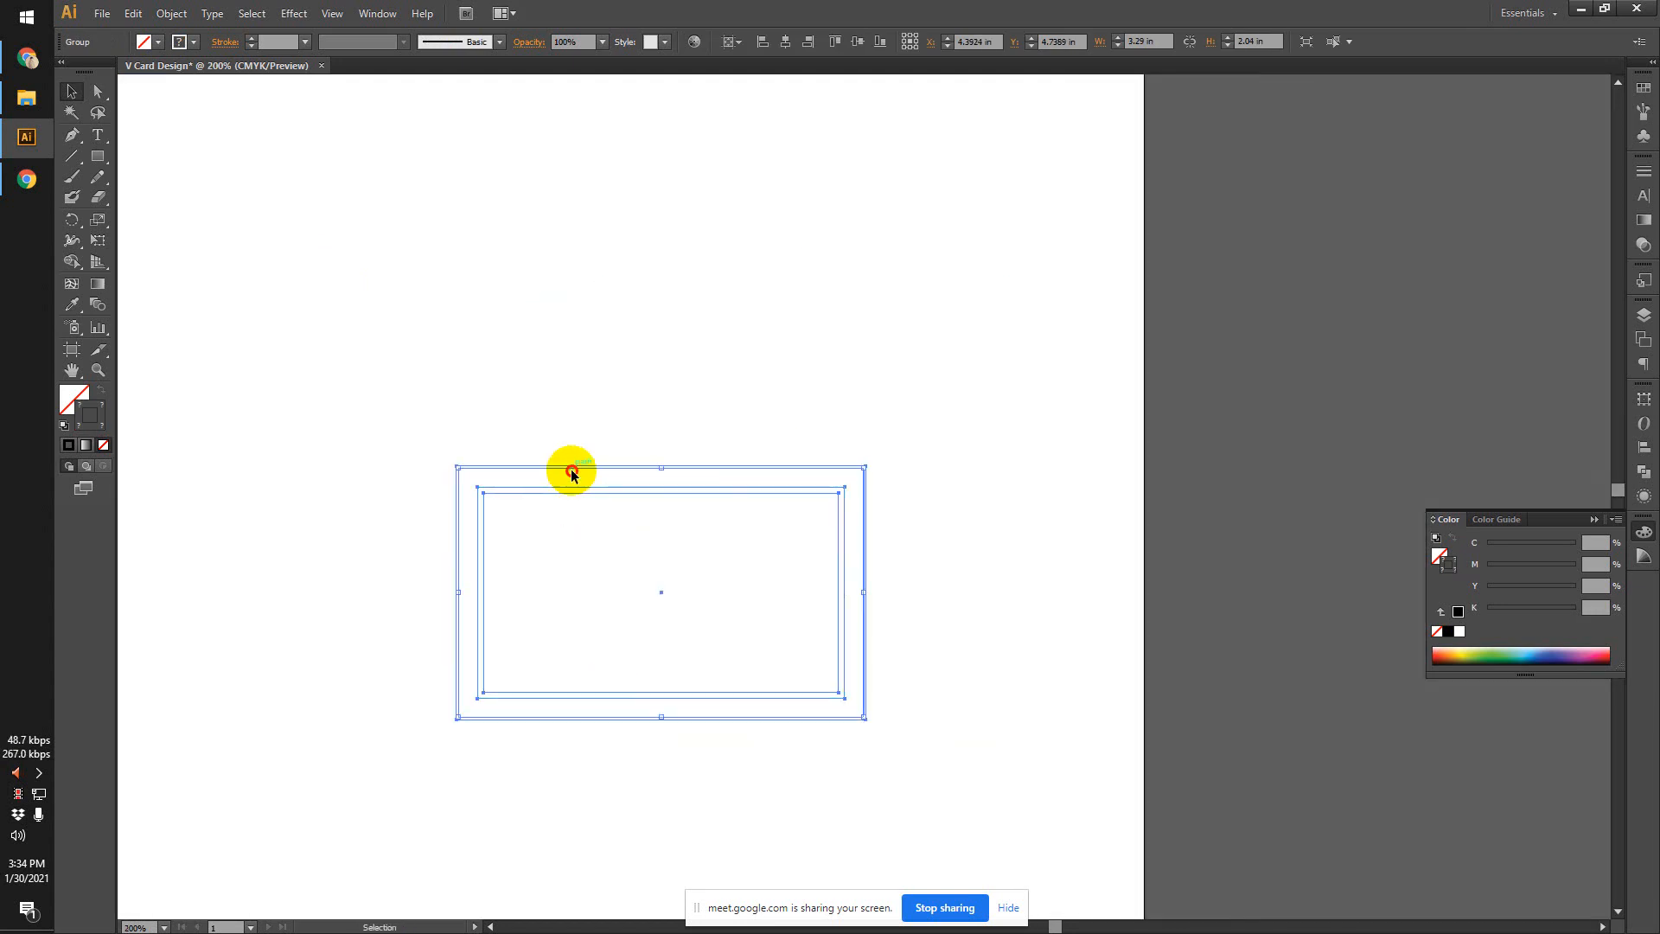
drag(572, 474, 616, 440)
click(964, 436)
drag(994, 449, 748, 334)
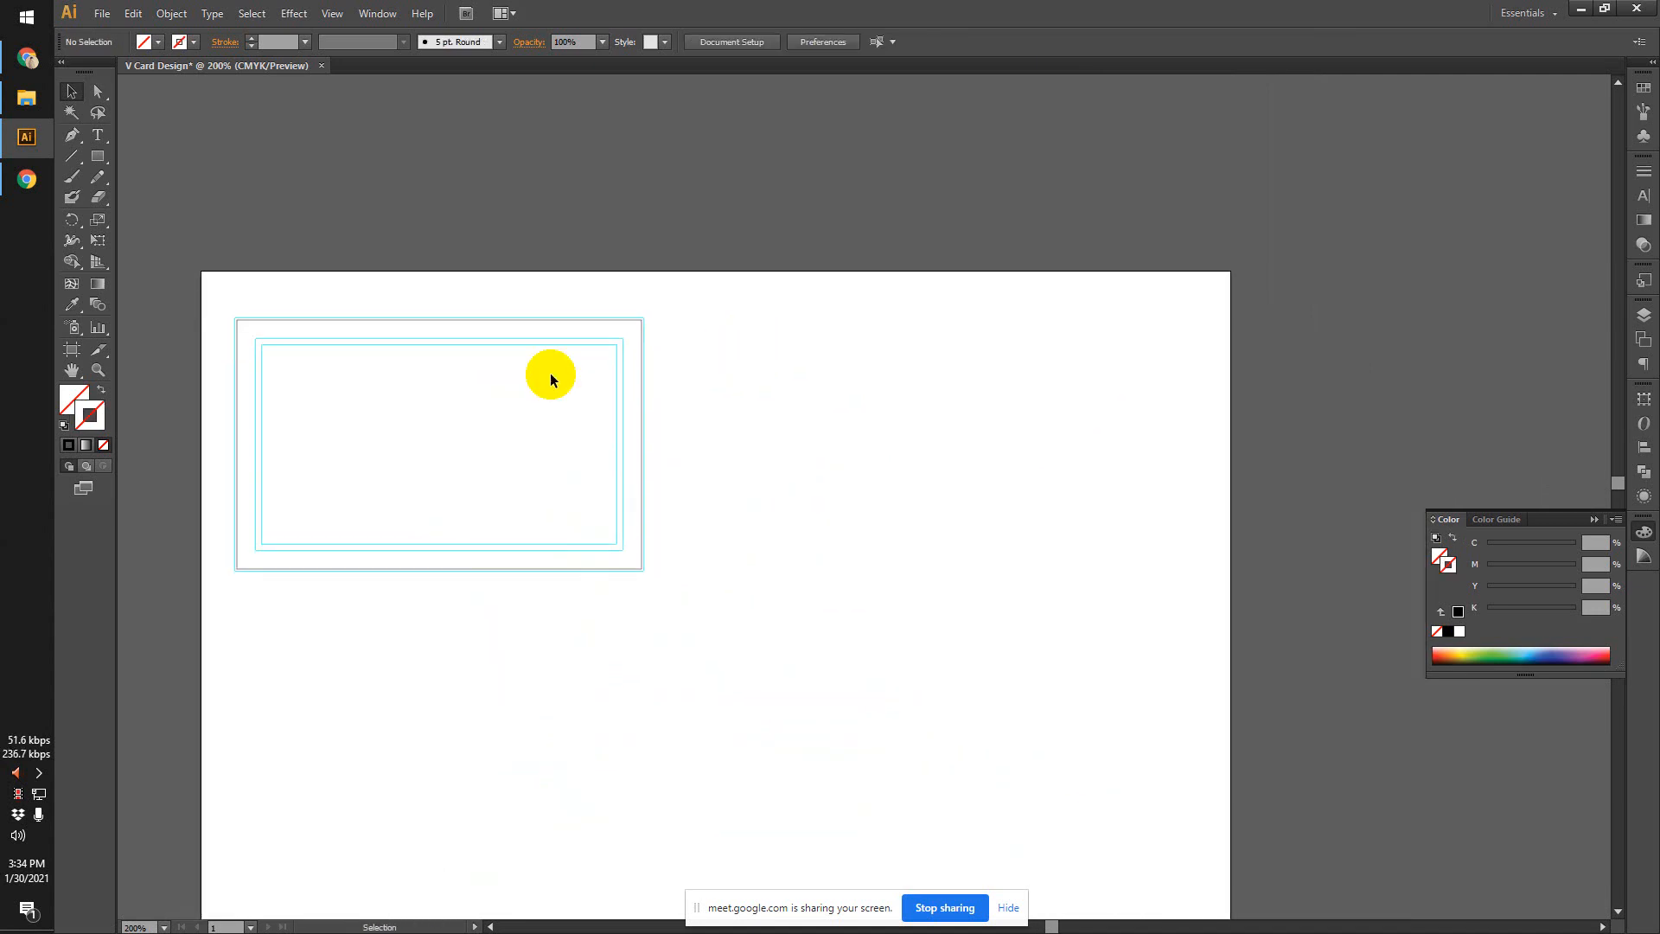
Select the grouped card template and inspect its bleed, trim and safe-area rectangles up close.
scroll(463, 412, up, 1)
scroll(463, 412, down, 1)
drag(430, 429, 523, 437)
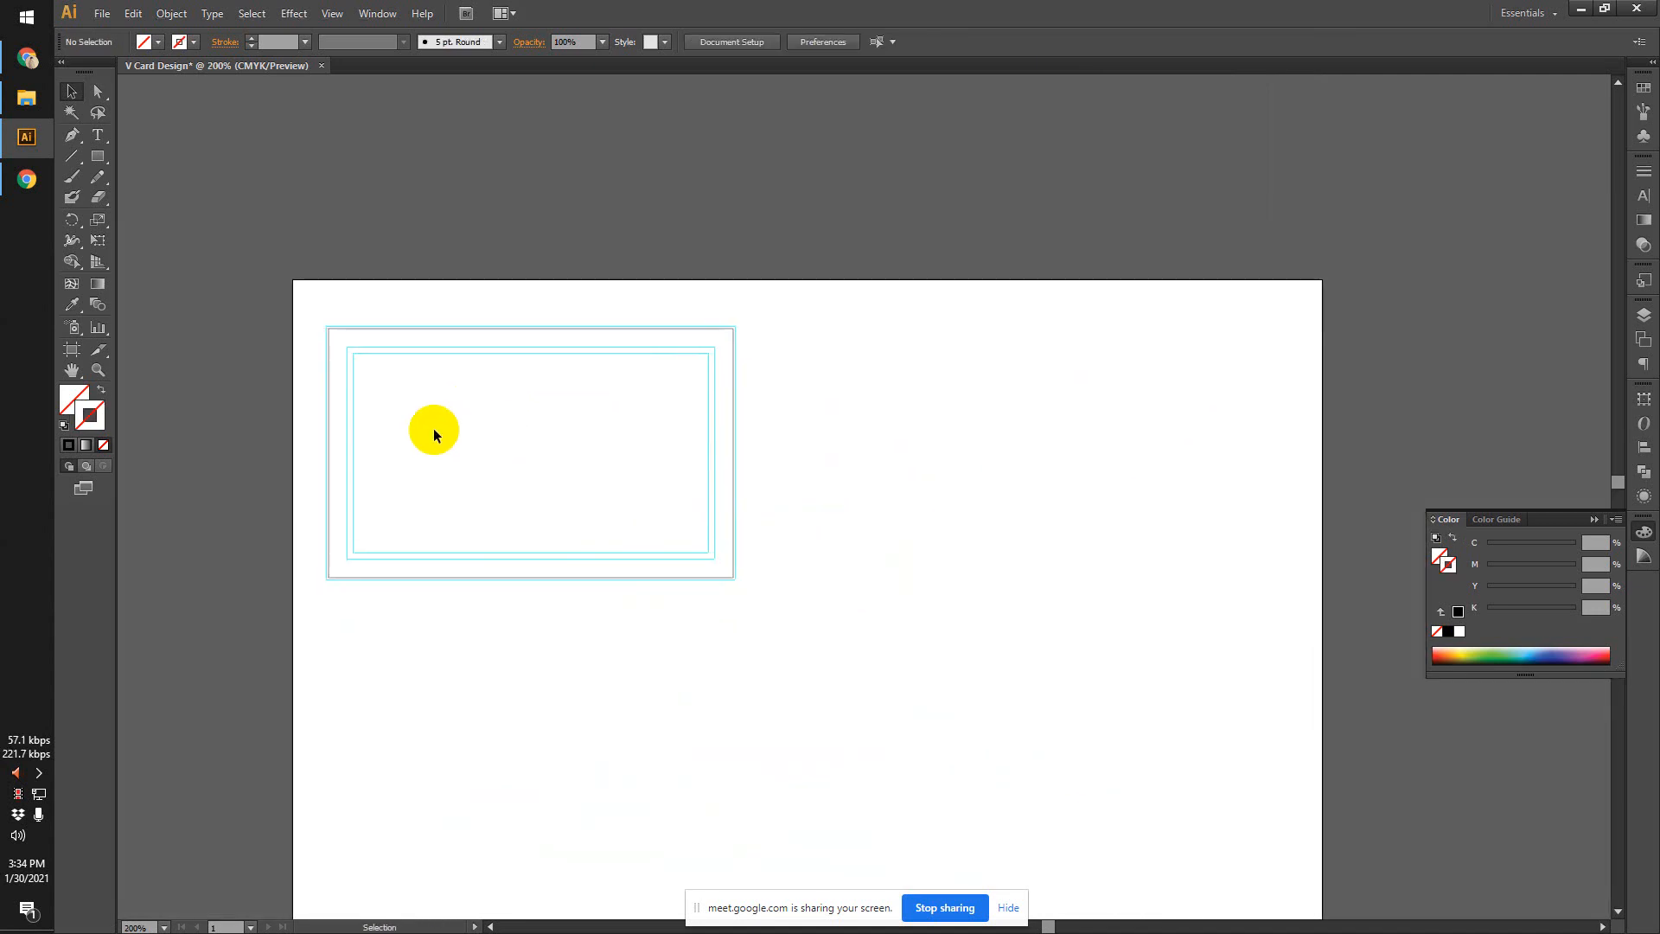
scroll(426, 430, up, 1)
click(323, 249)
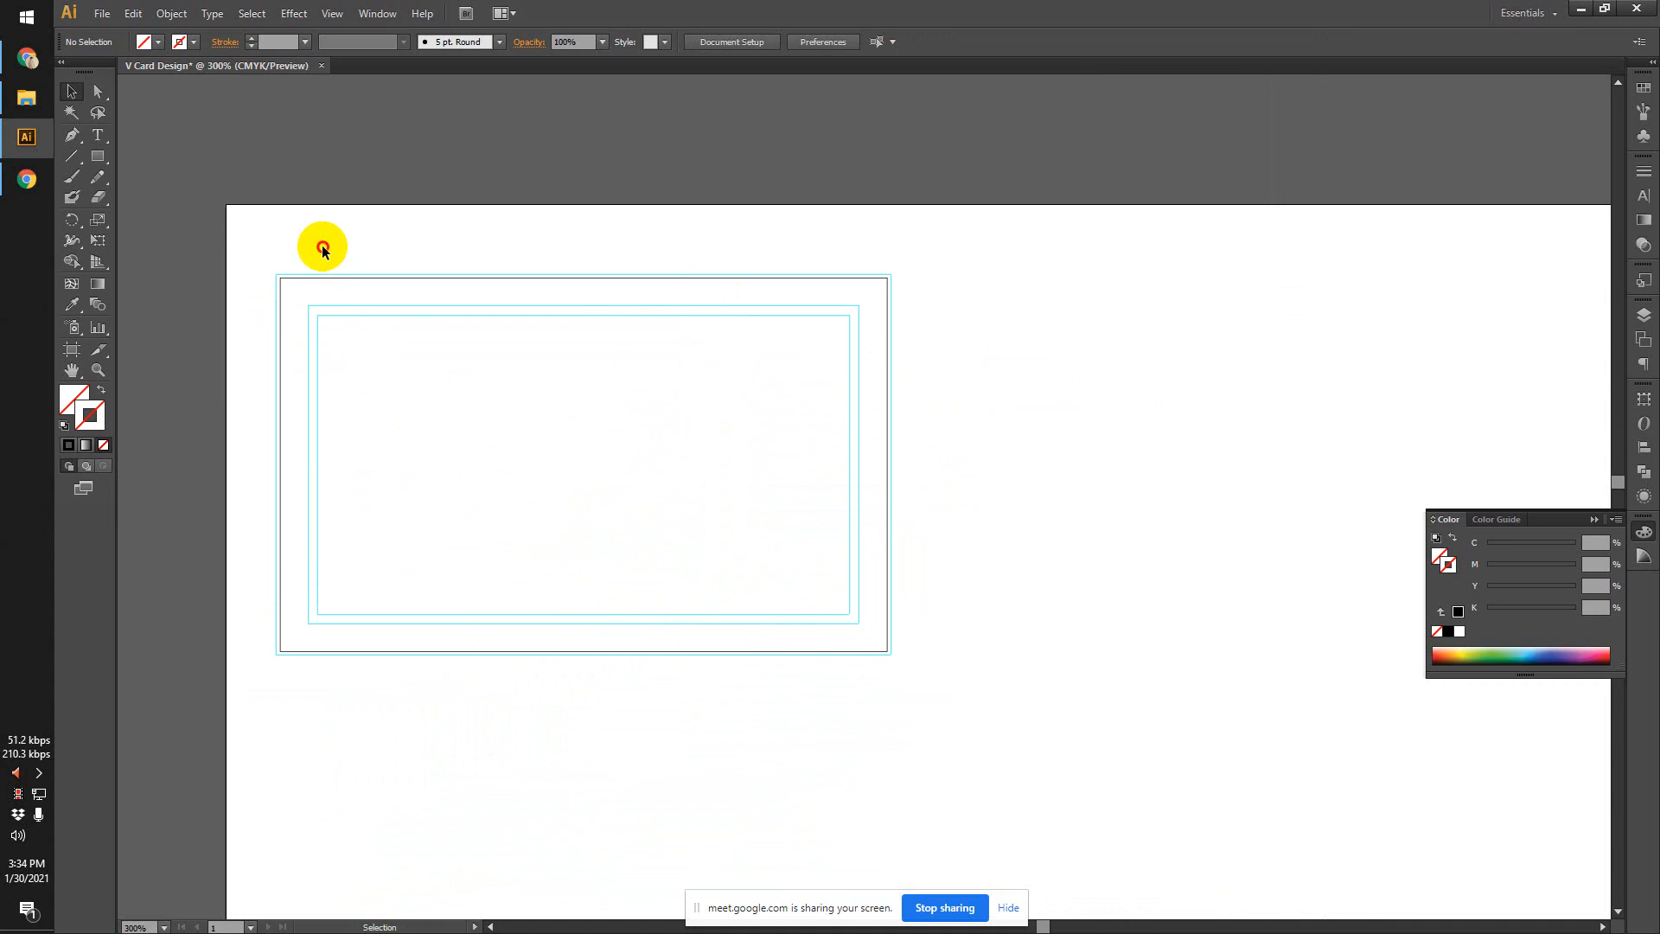
drag(323, 251, 373, 376)
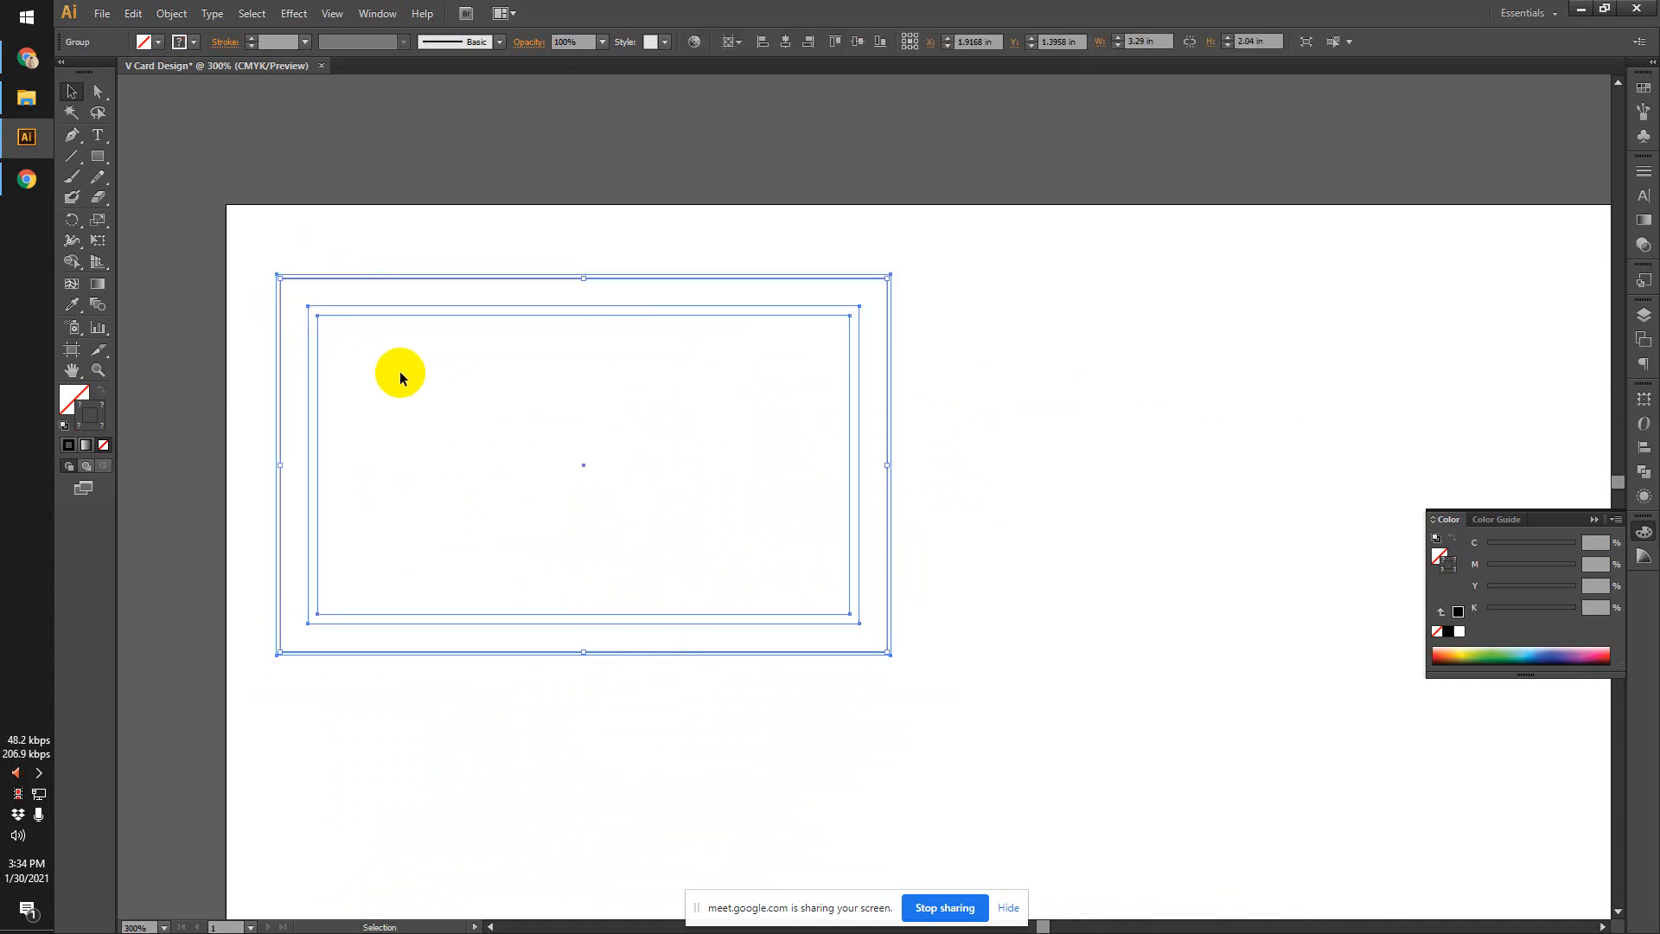
drag(592, 246, 556, 242)
click(473, 233)
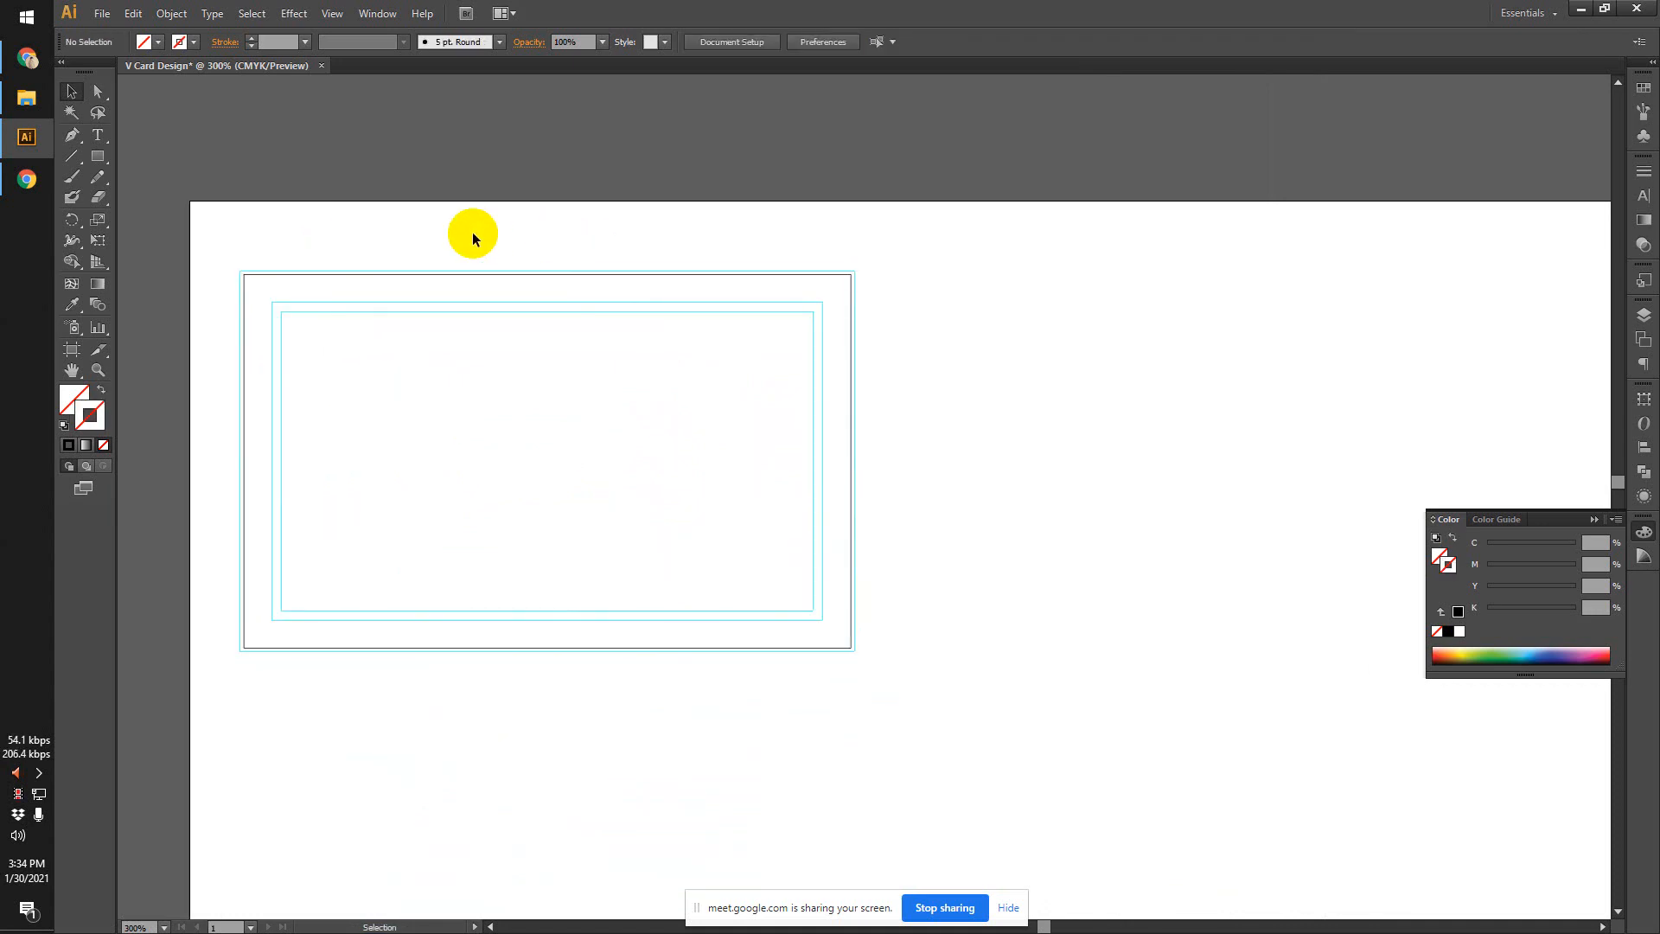
click(415, 273)
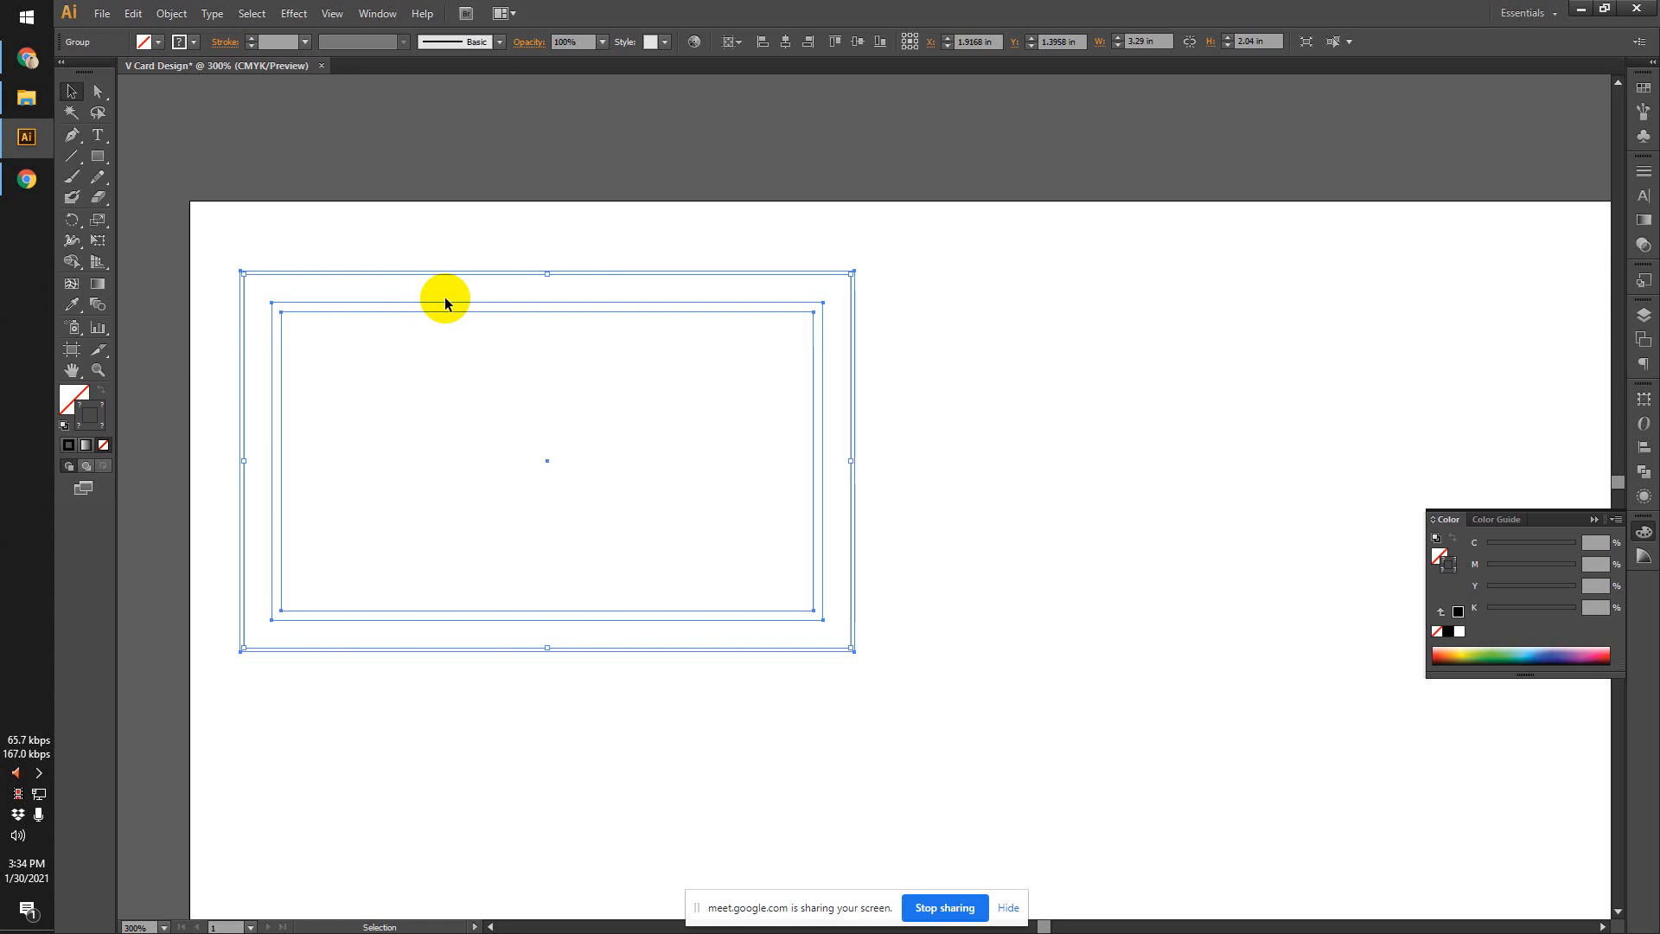
drag(247, 230, 860, 656)
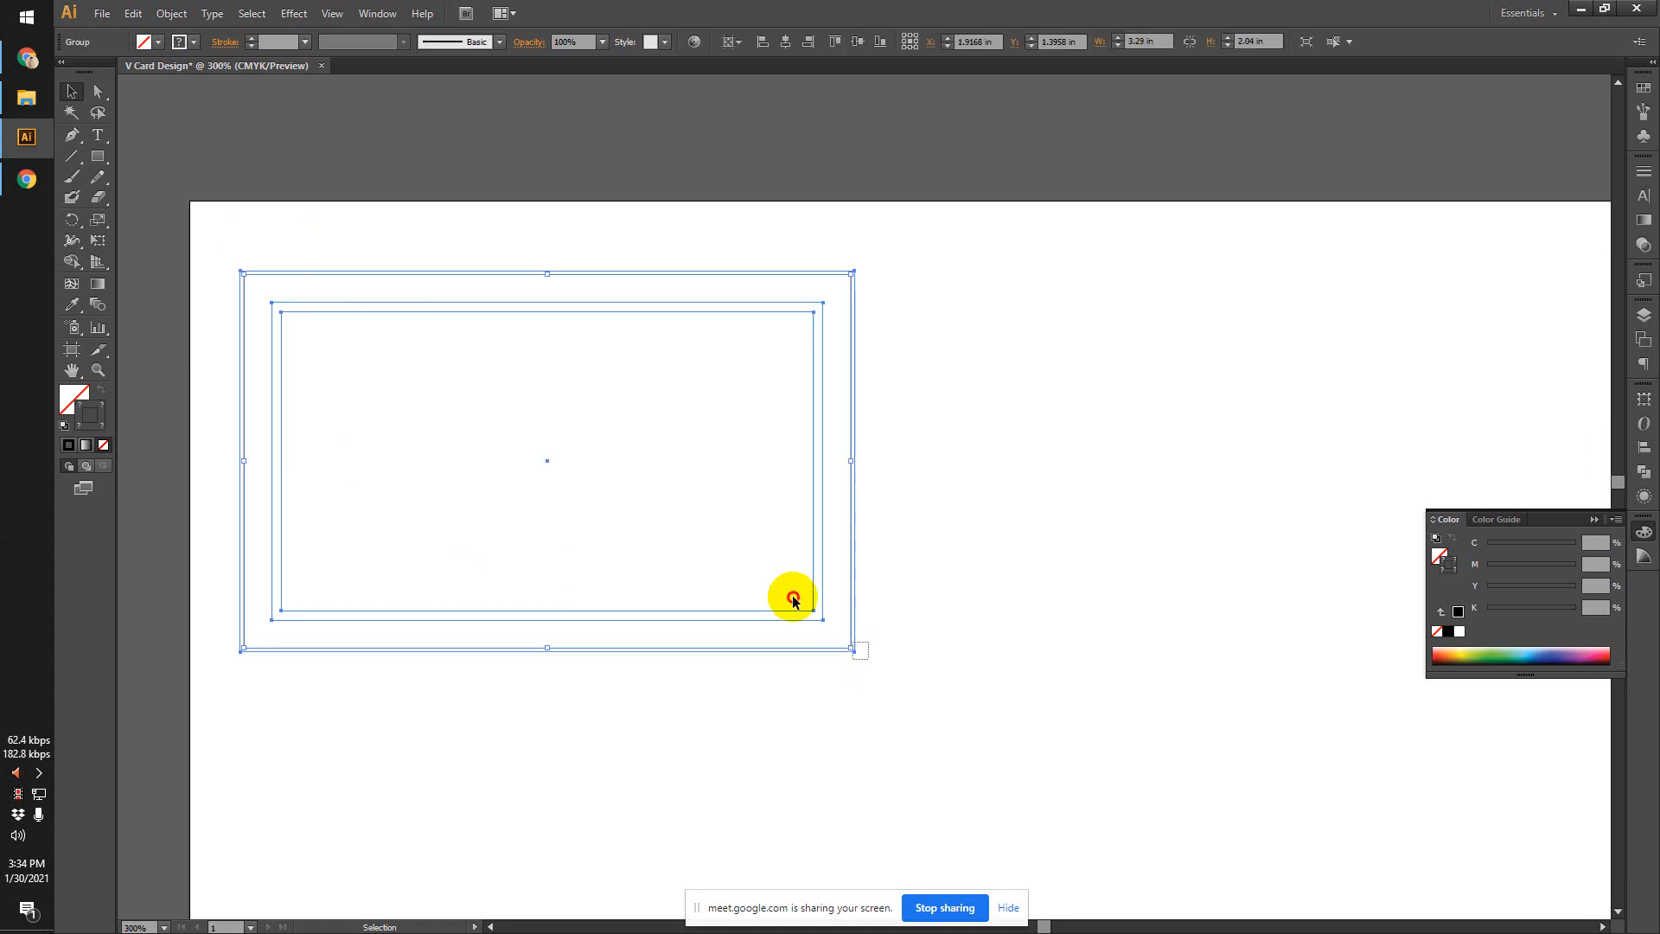
mouse_move(243, 273)
mouse_down()
mouse_move(260, 285)
mouse_move(243, 273)
mouse_up()
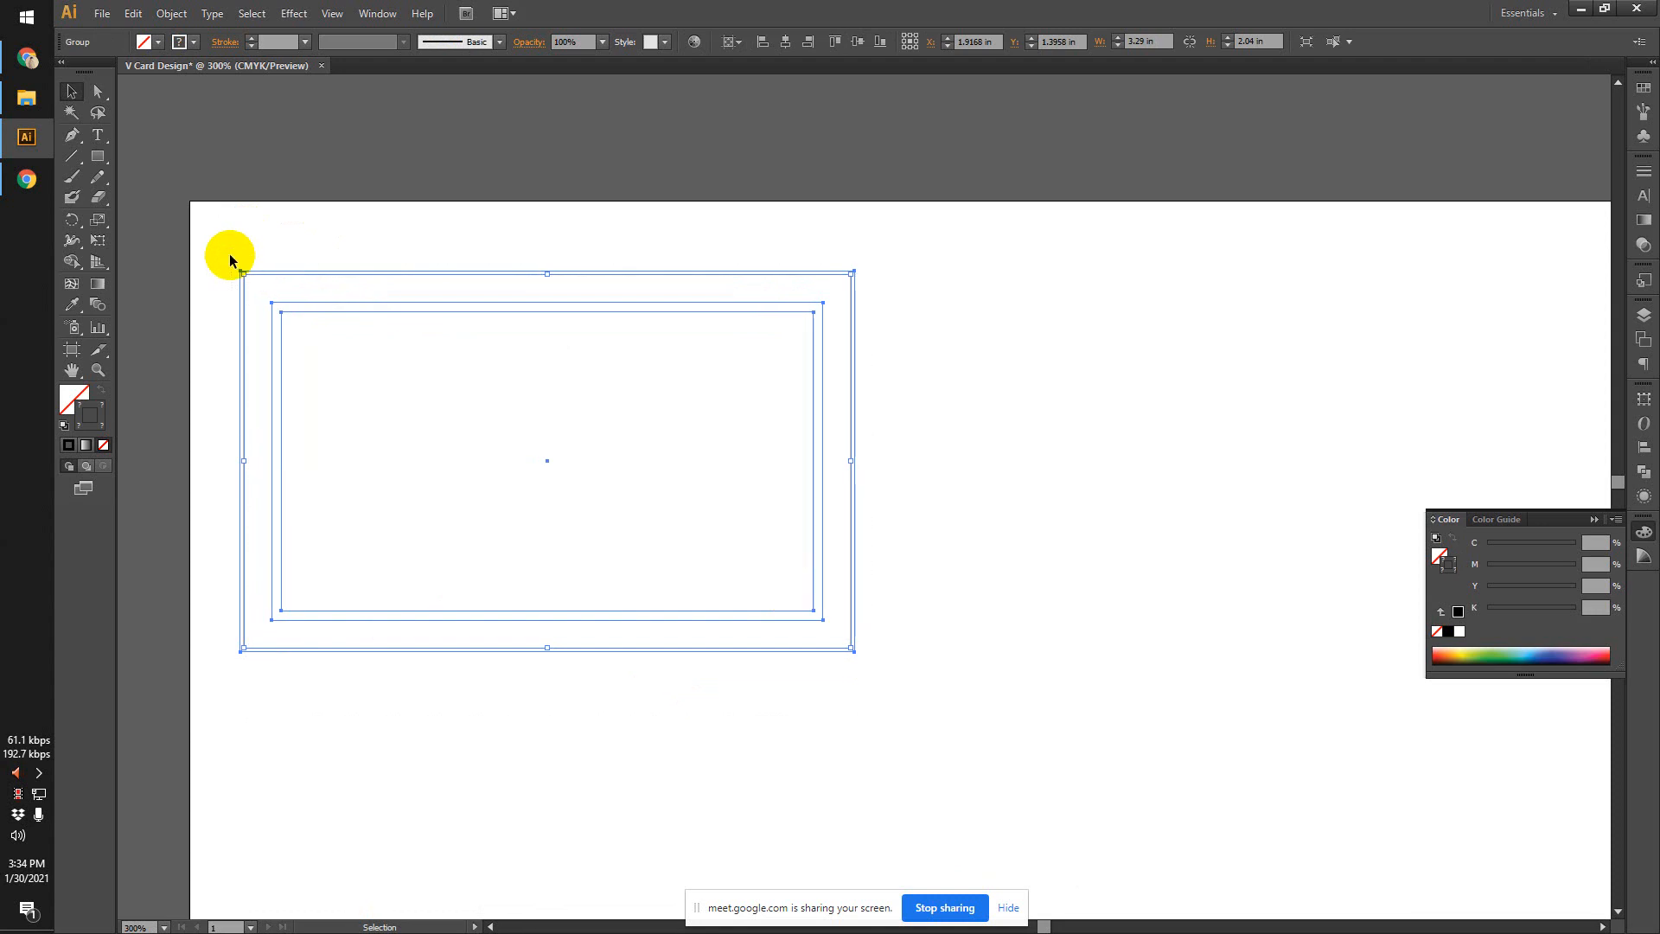
click(225, 253)
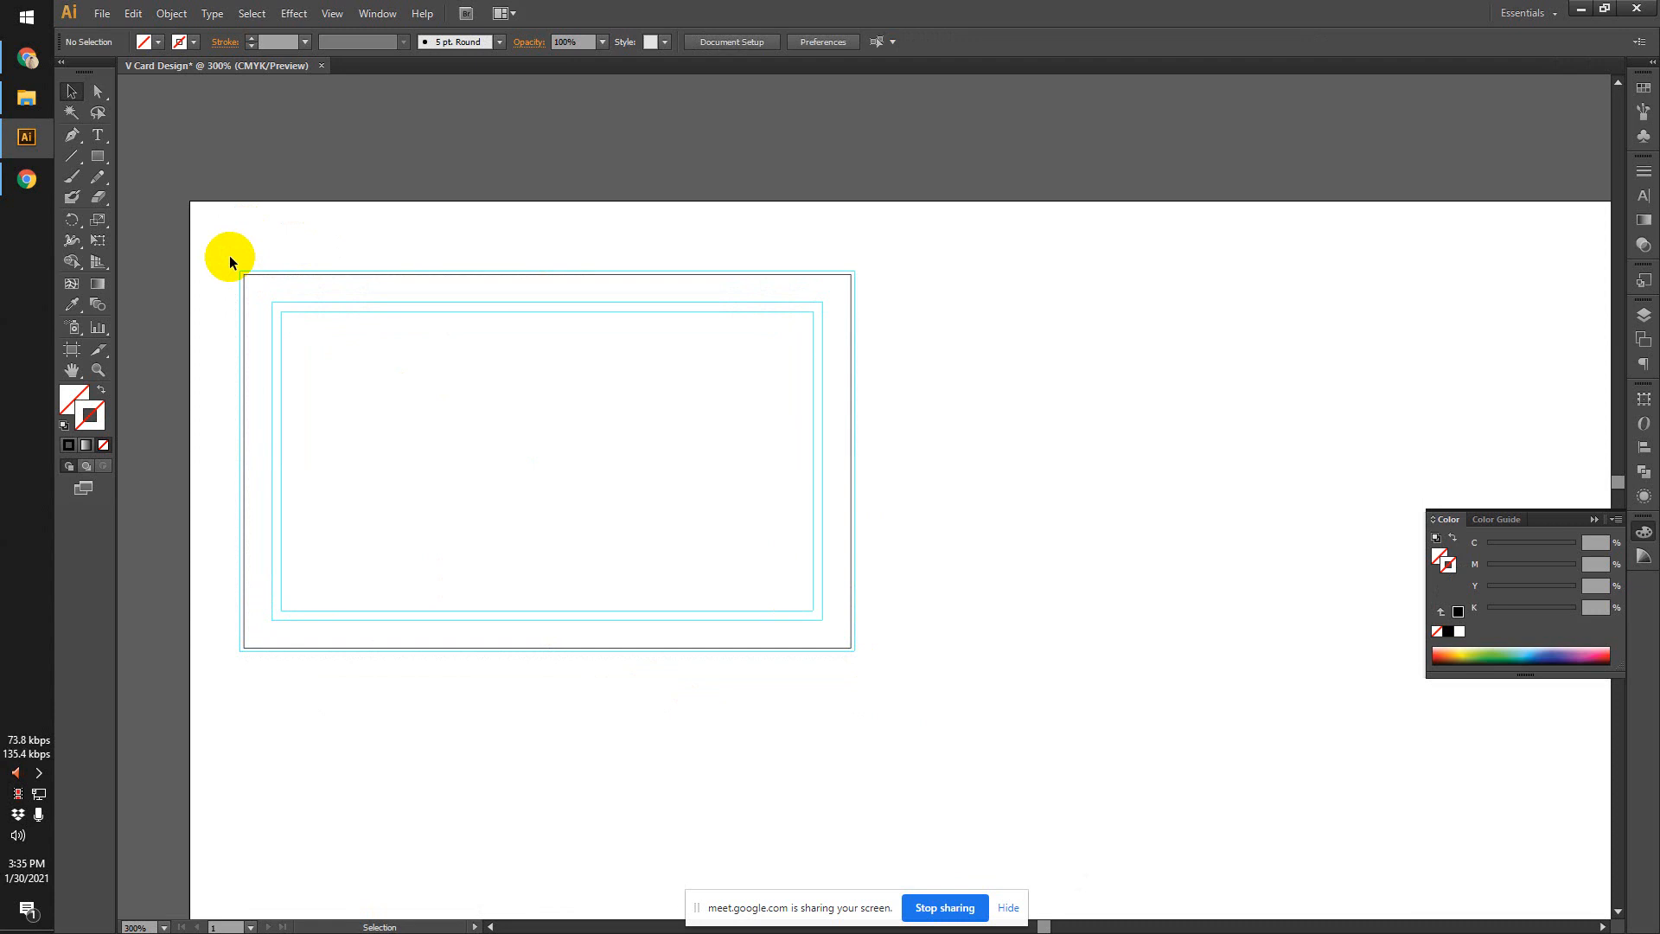
click(310, 273)
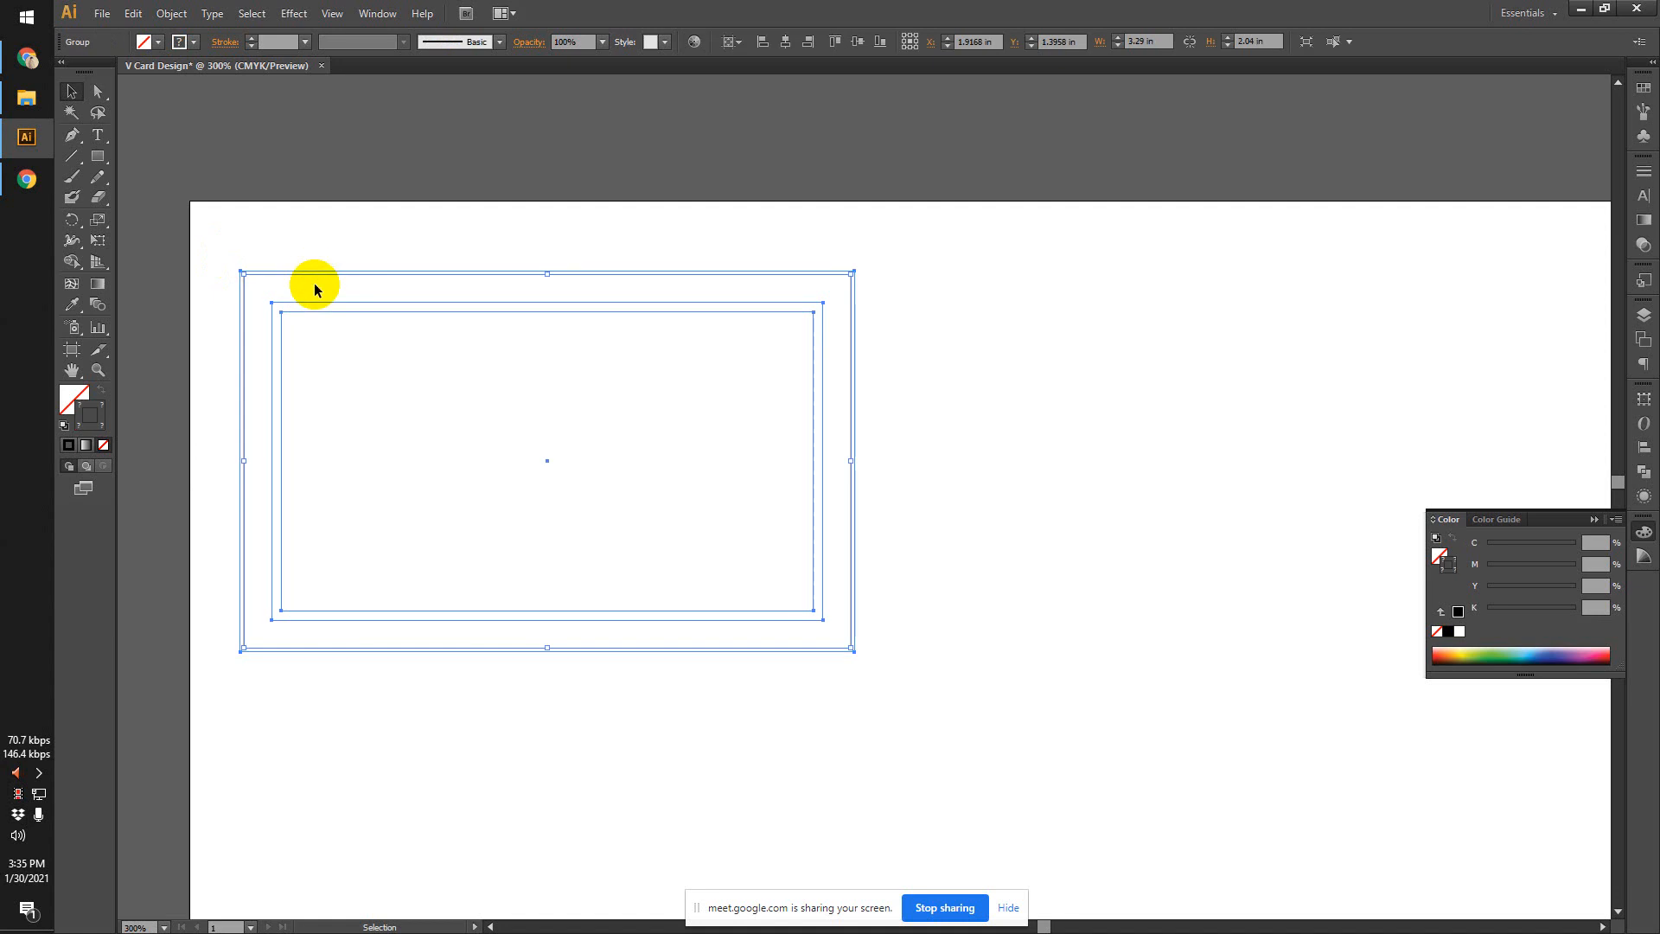
Try moving the grouped card template down and across the artboard, and undo the move.
click(404, 263)
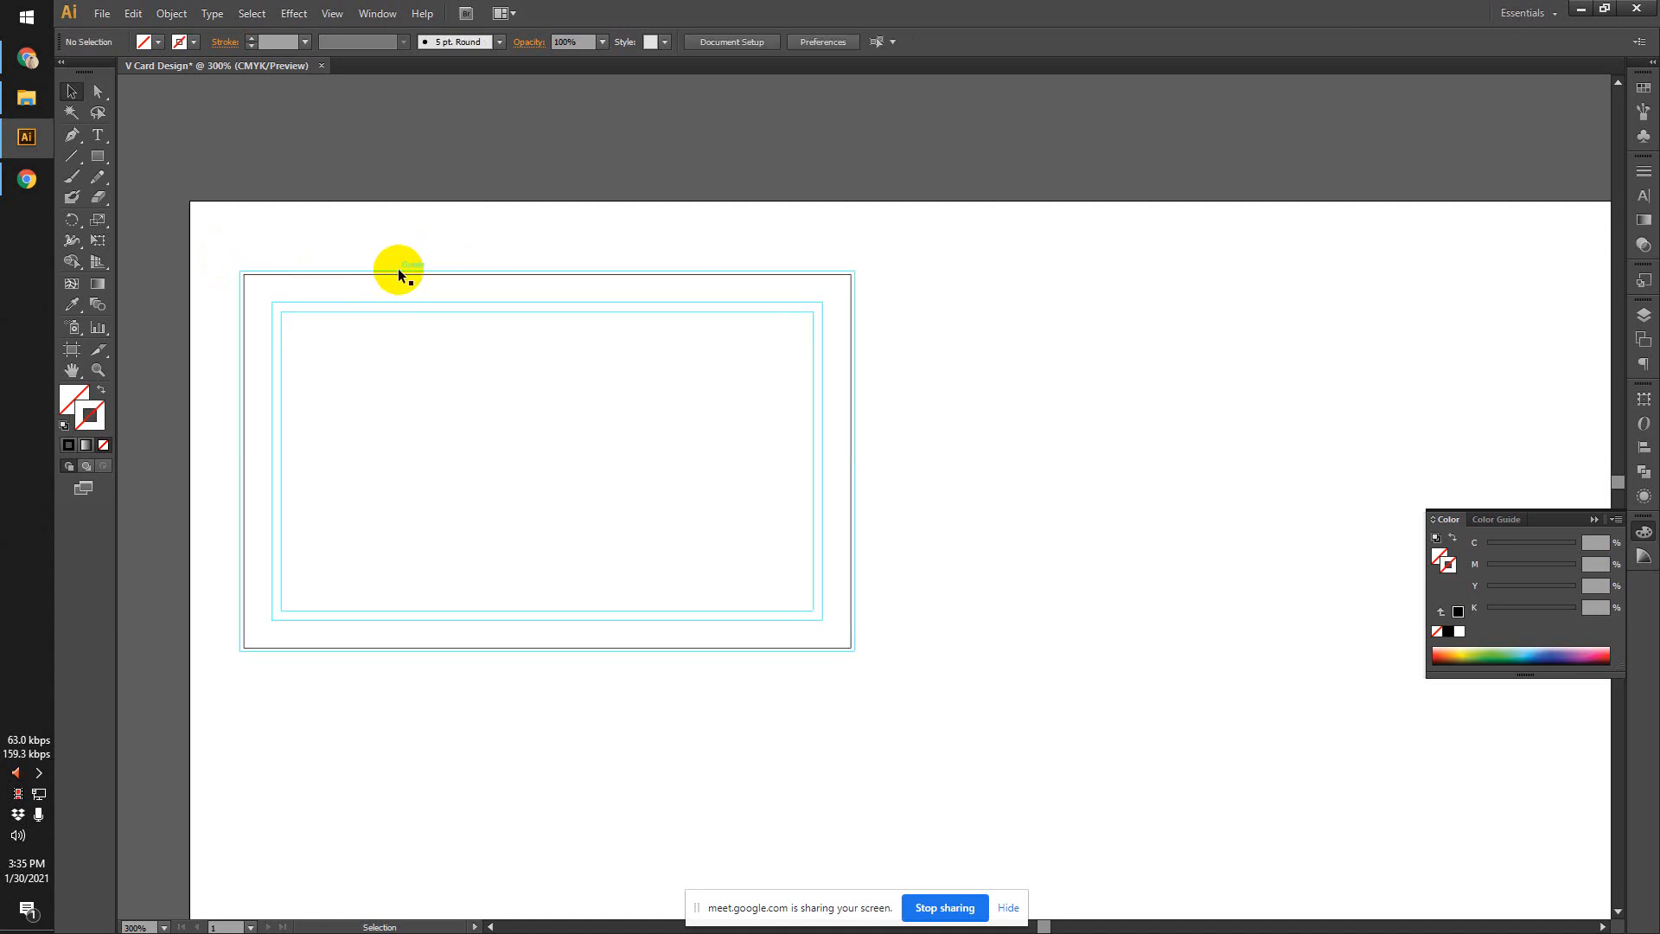
drag(398, 275, 497, 322)
key(ctrl+z)
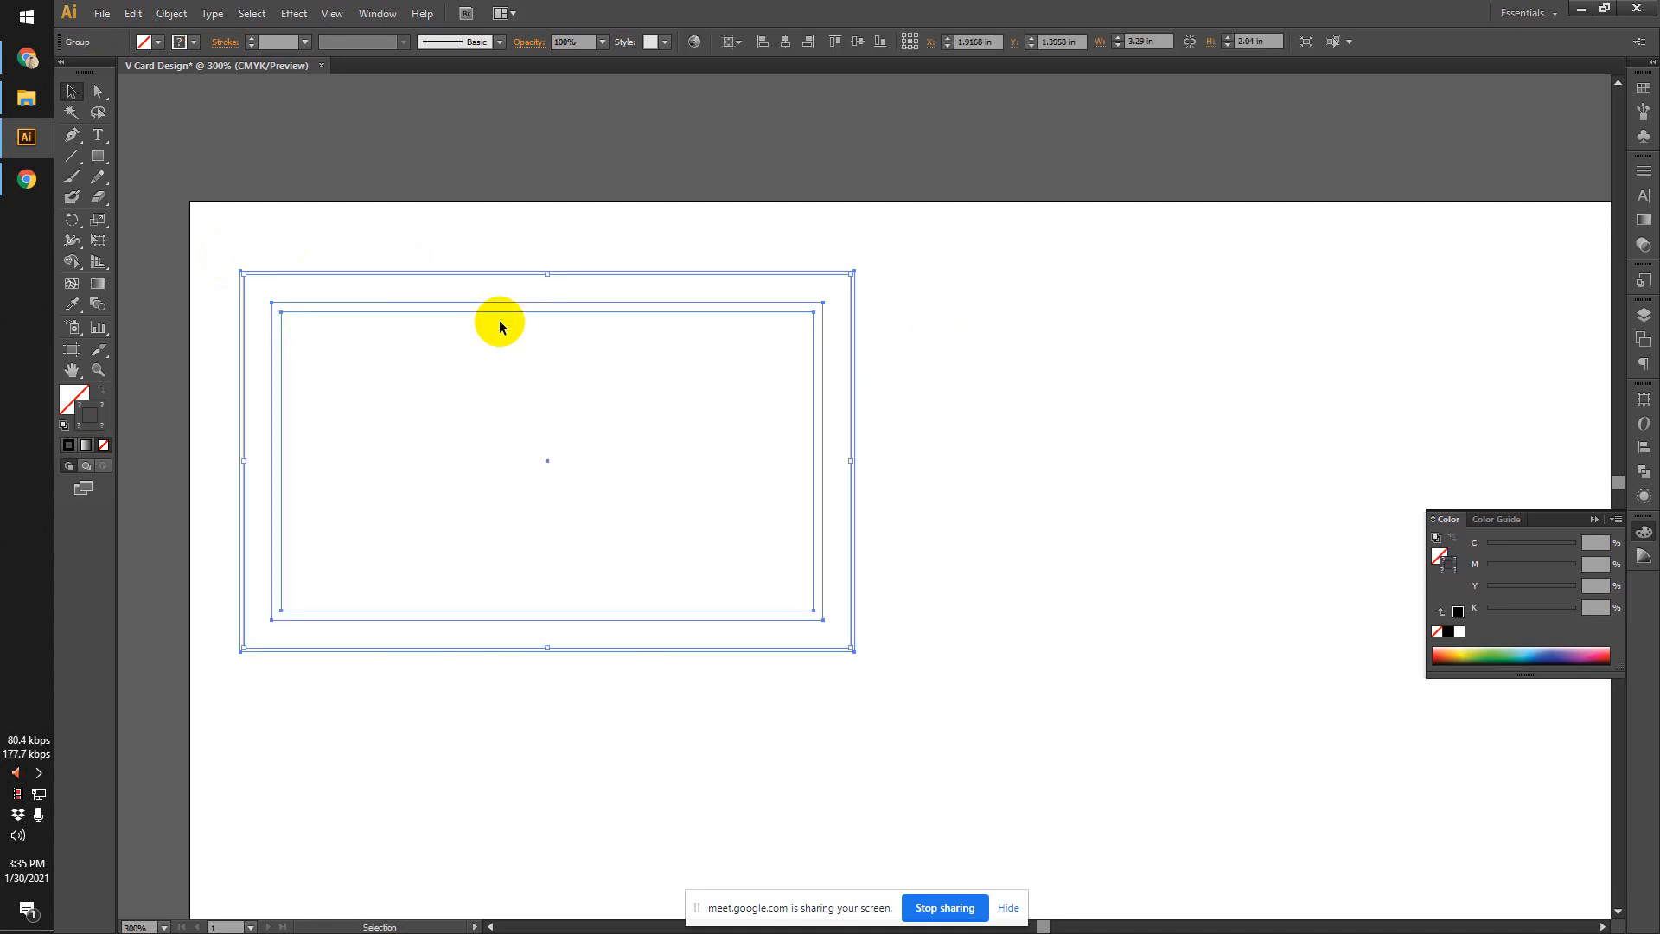
Ungroup the card template into its outline and guide rectangles, and deselect them.
scroll(476, 304, down, 3)
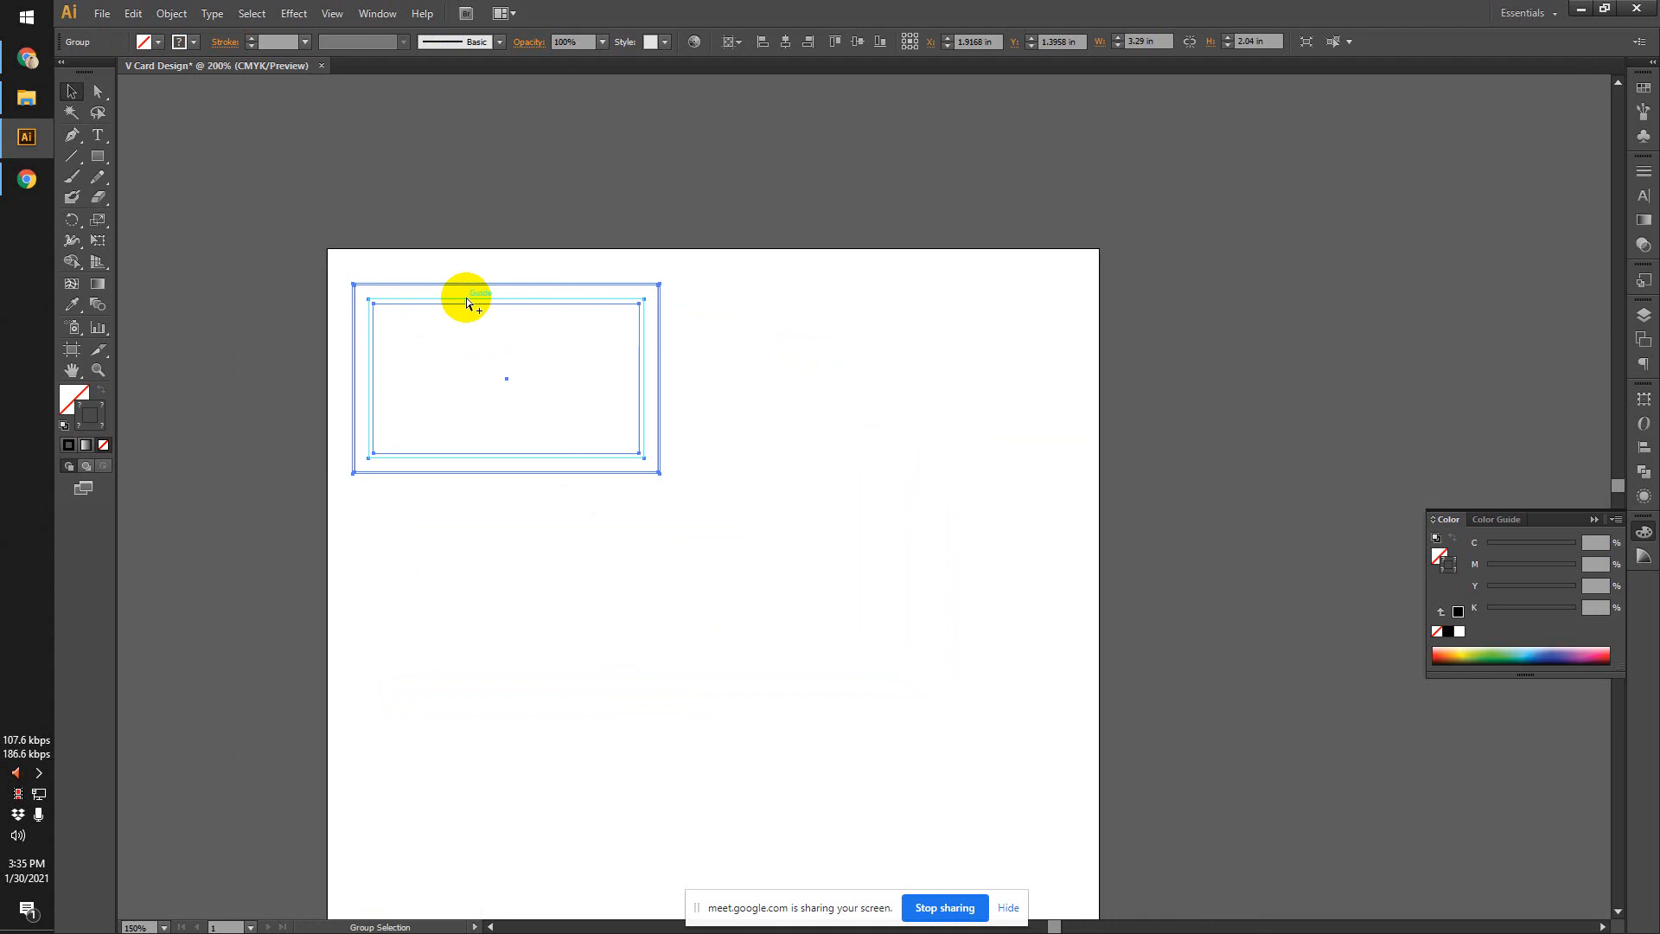
scroll(465, 298, up, 3)
right_click(465, 298)
click(367, 262)
click(364, 271)
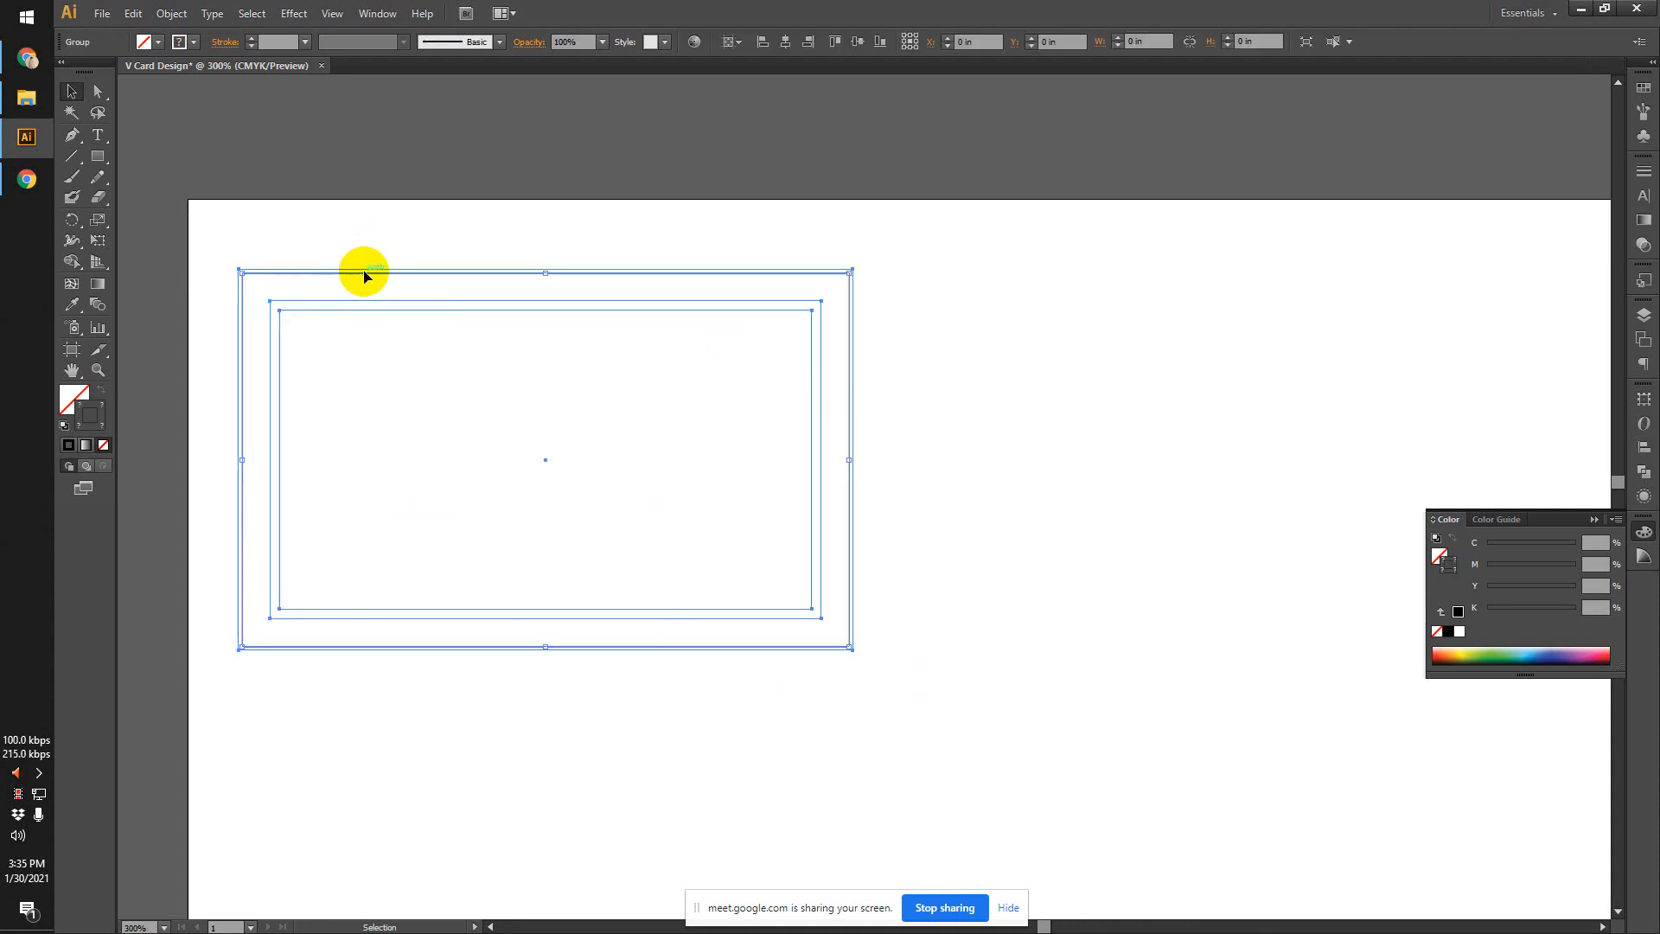
right_click(365, 272)
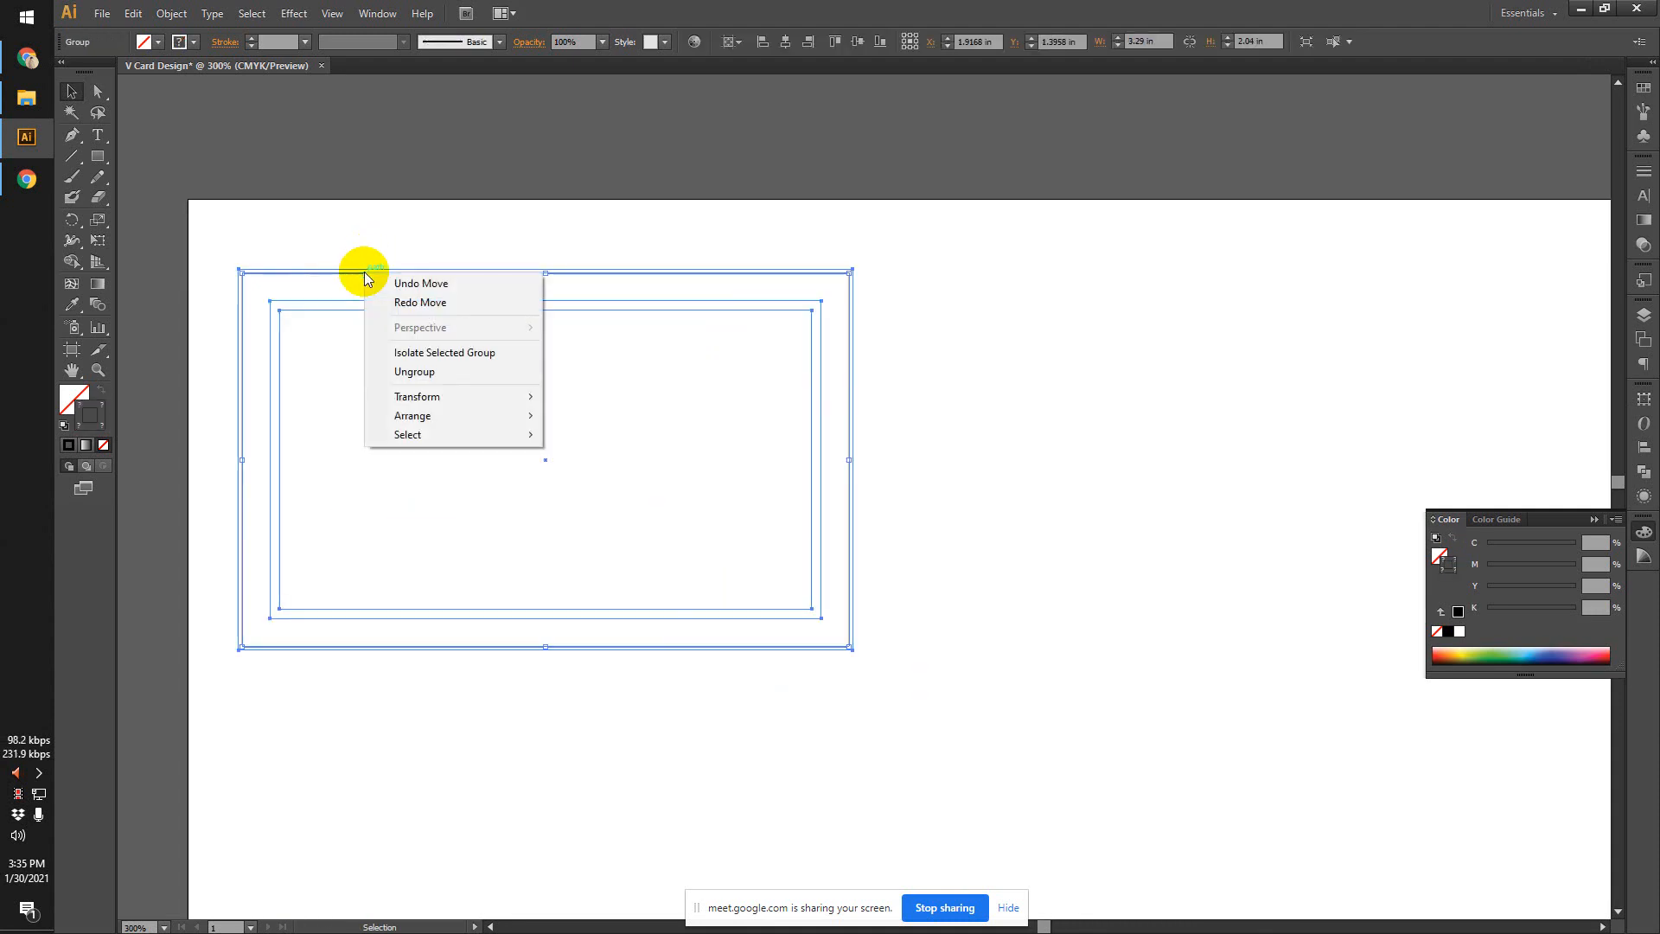
click(443, 376)
click(297, 246)
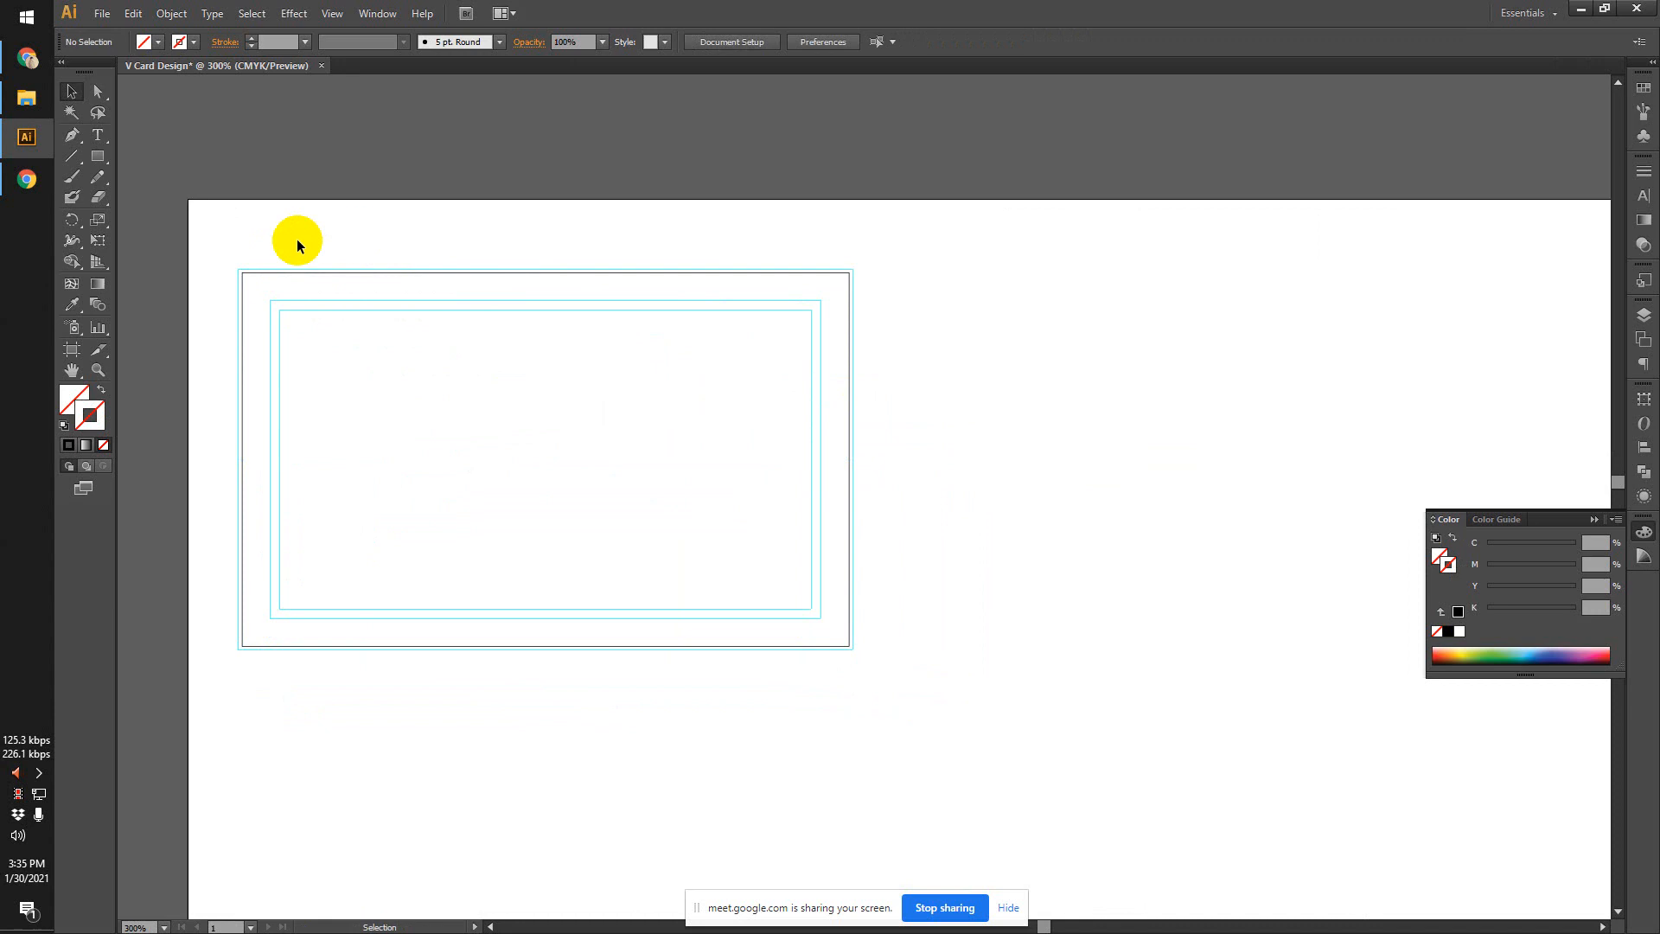
Select all the ungrouped card rectangles and look up the Group command without applying it.
click(213, 244)
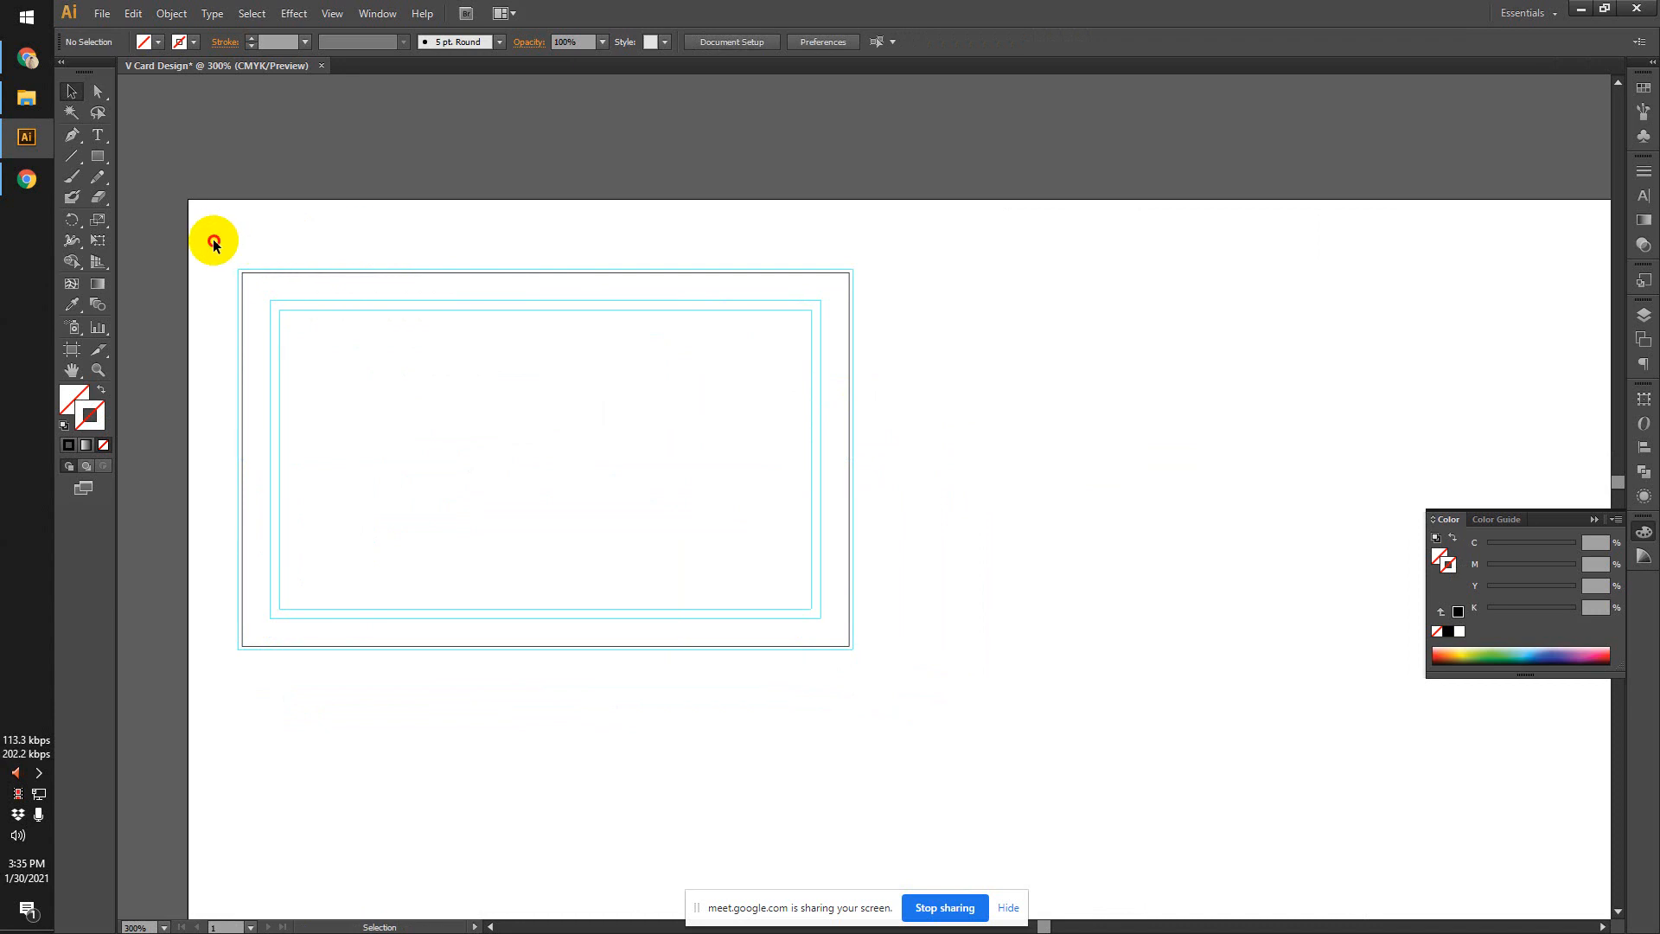
drag(214, 242, 308, 334)
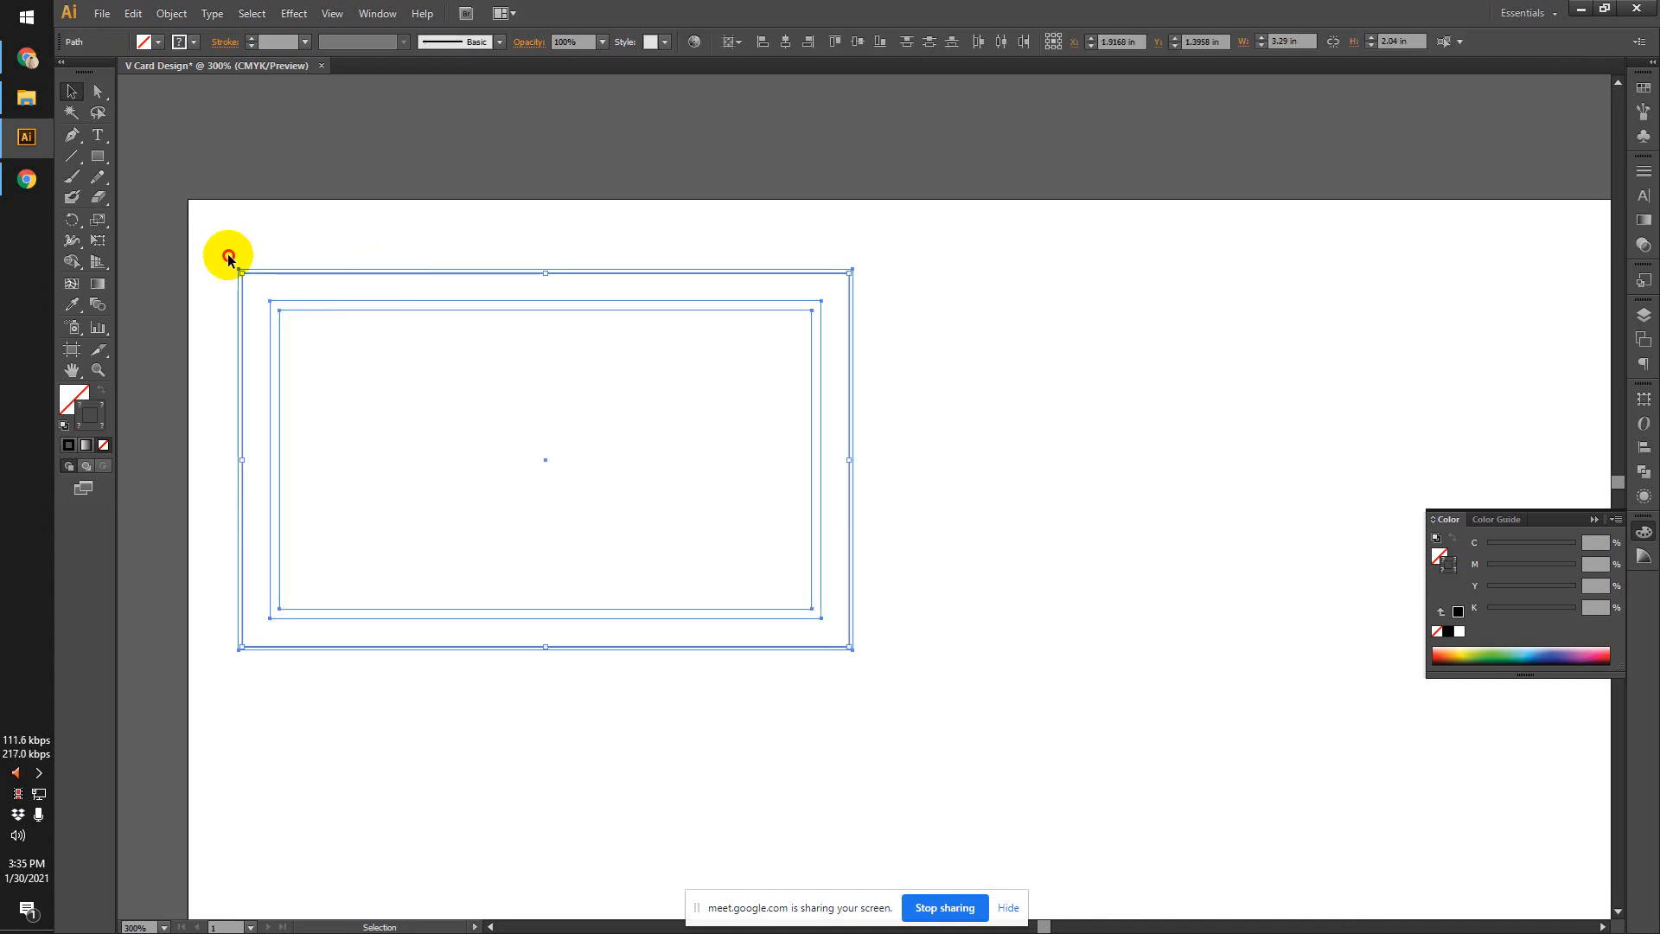
right_click(375, 295)
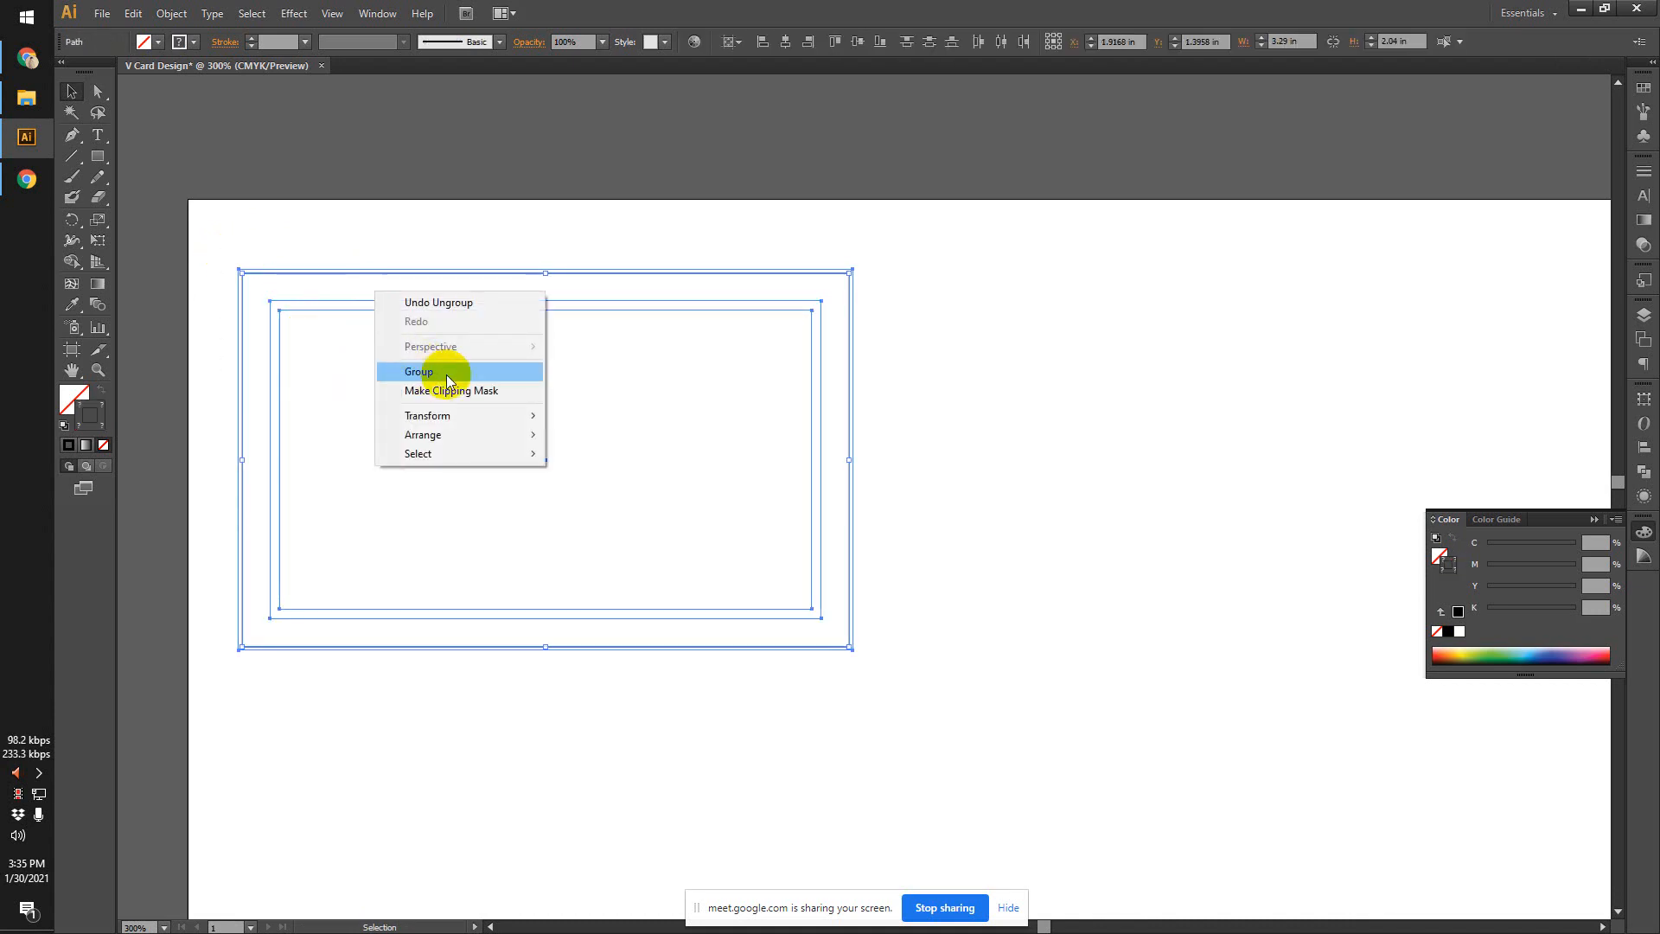
drag(318, 224, 401, 377)
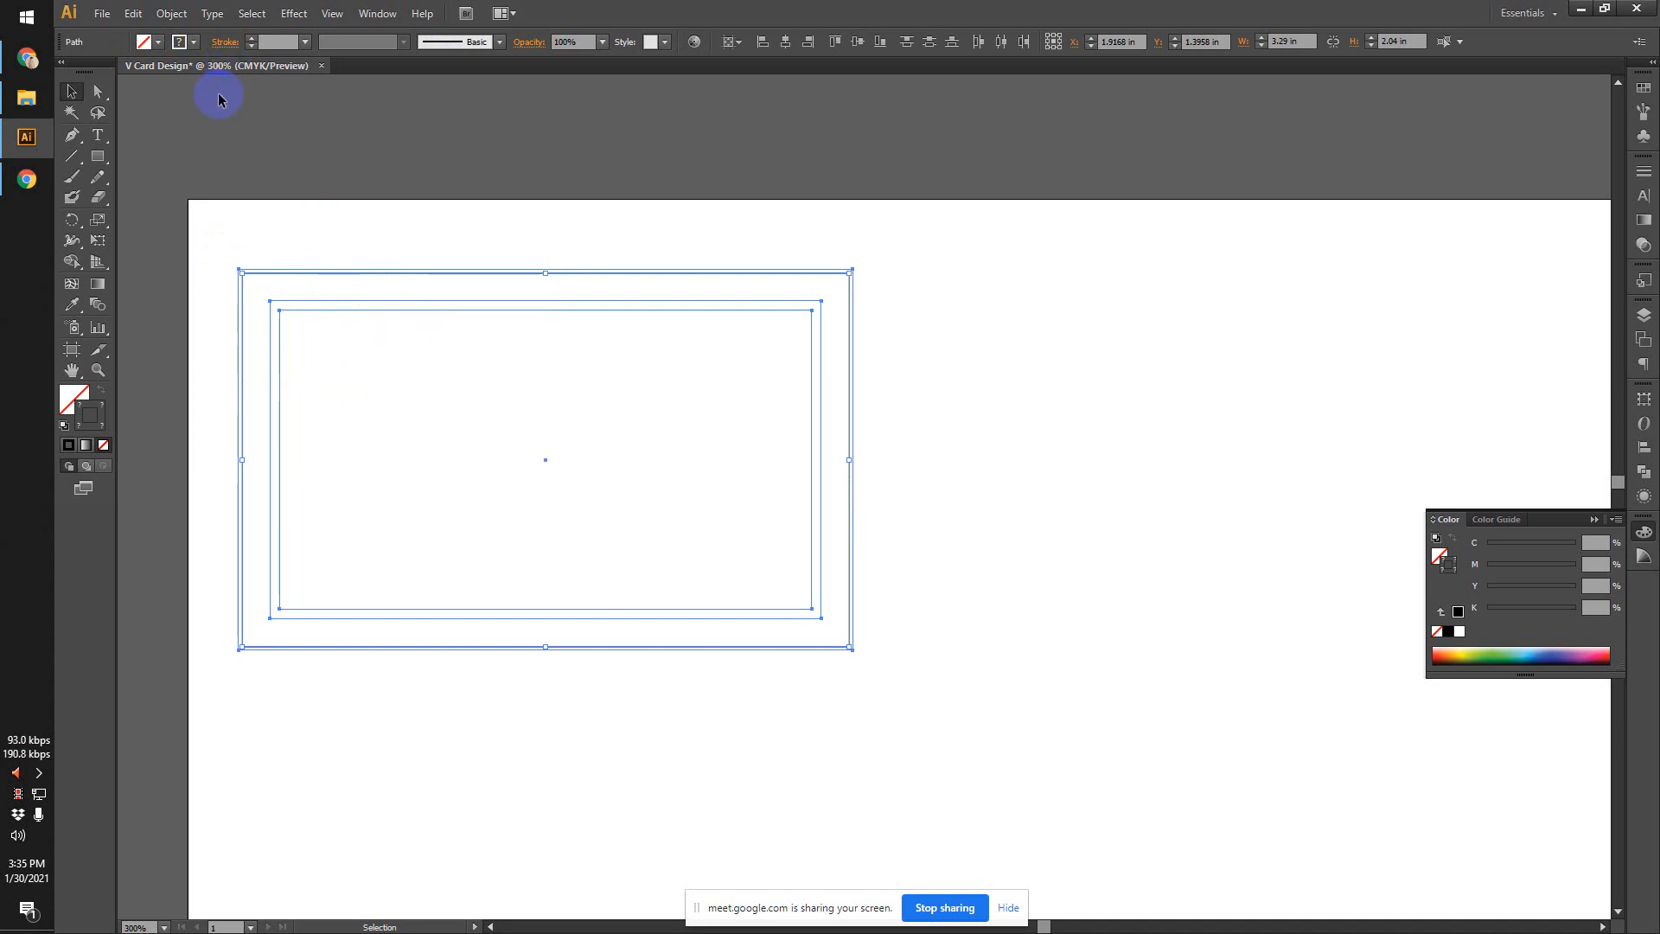
click(171, 12)
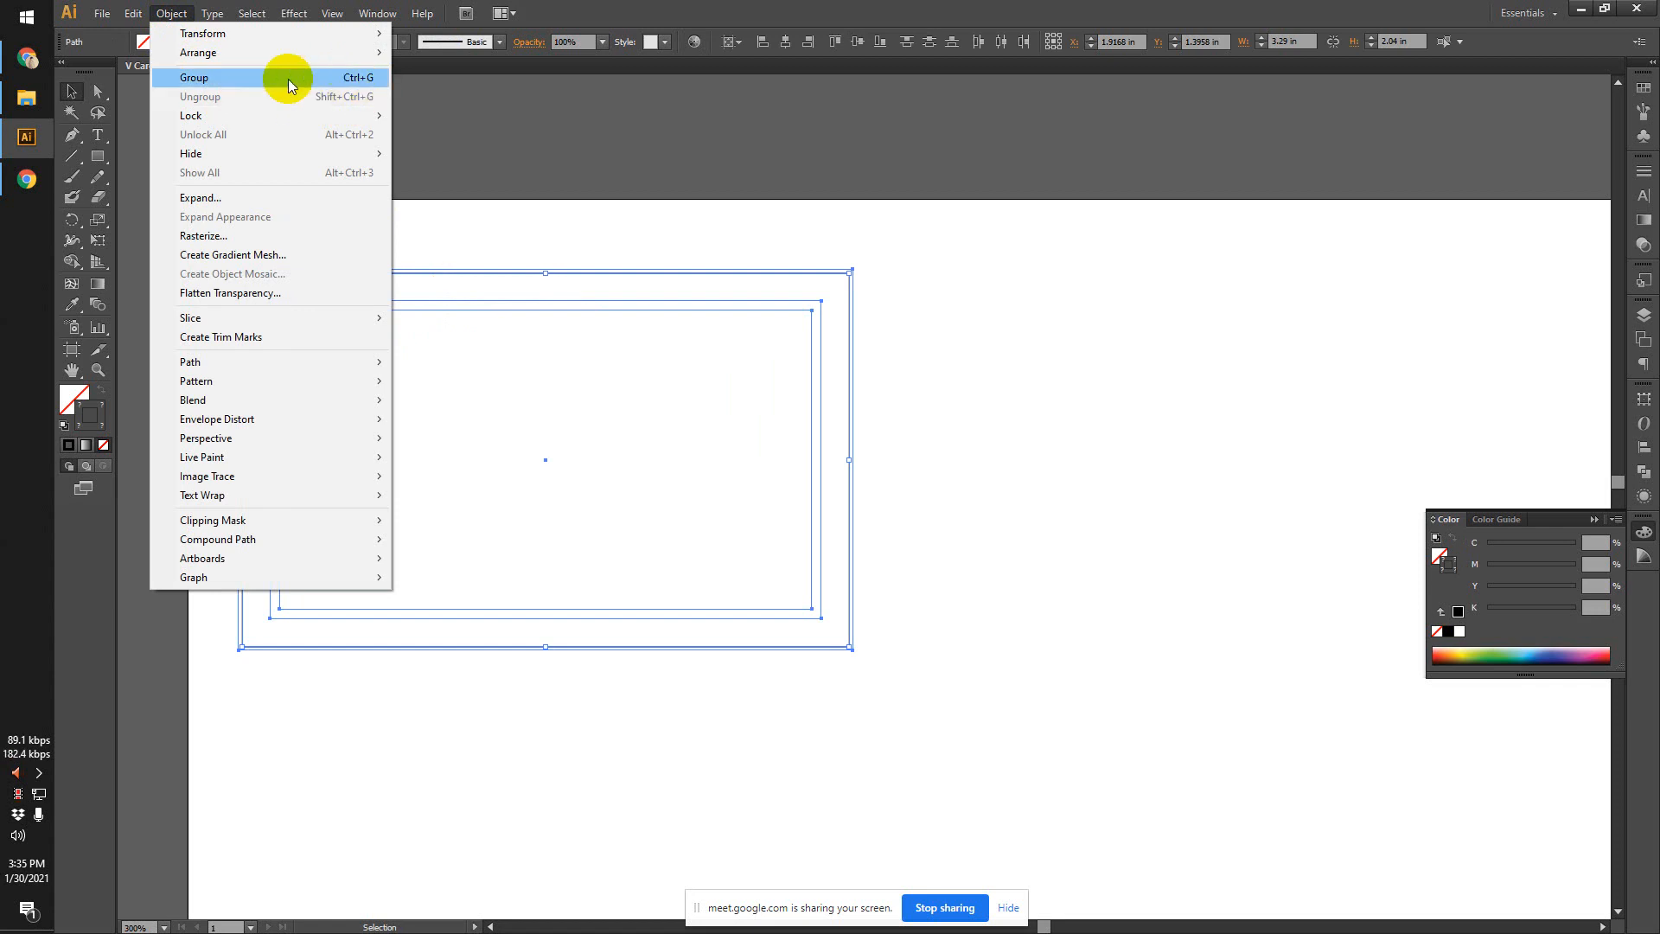
click(429, 294)
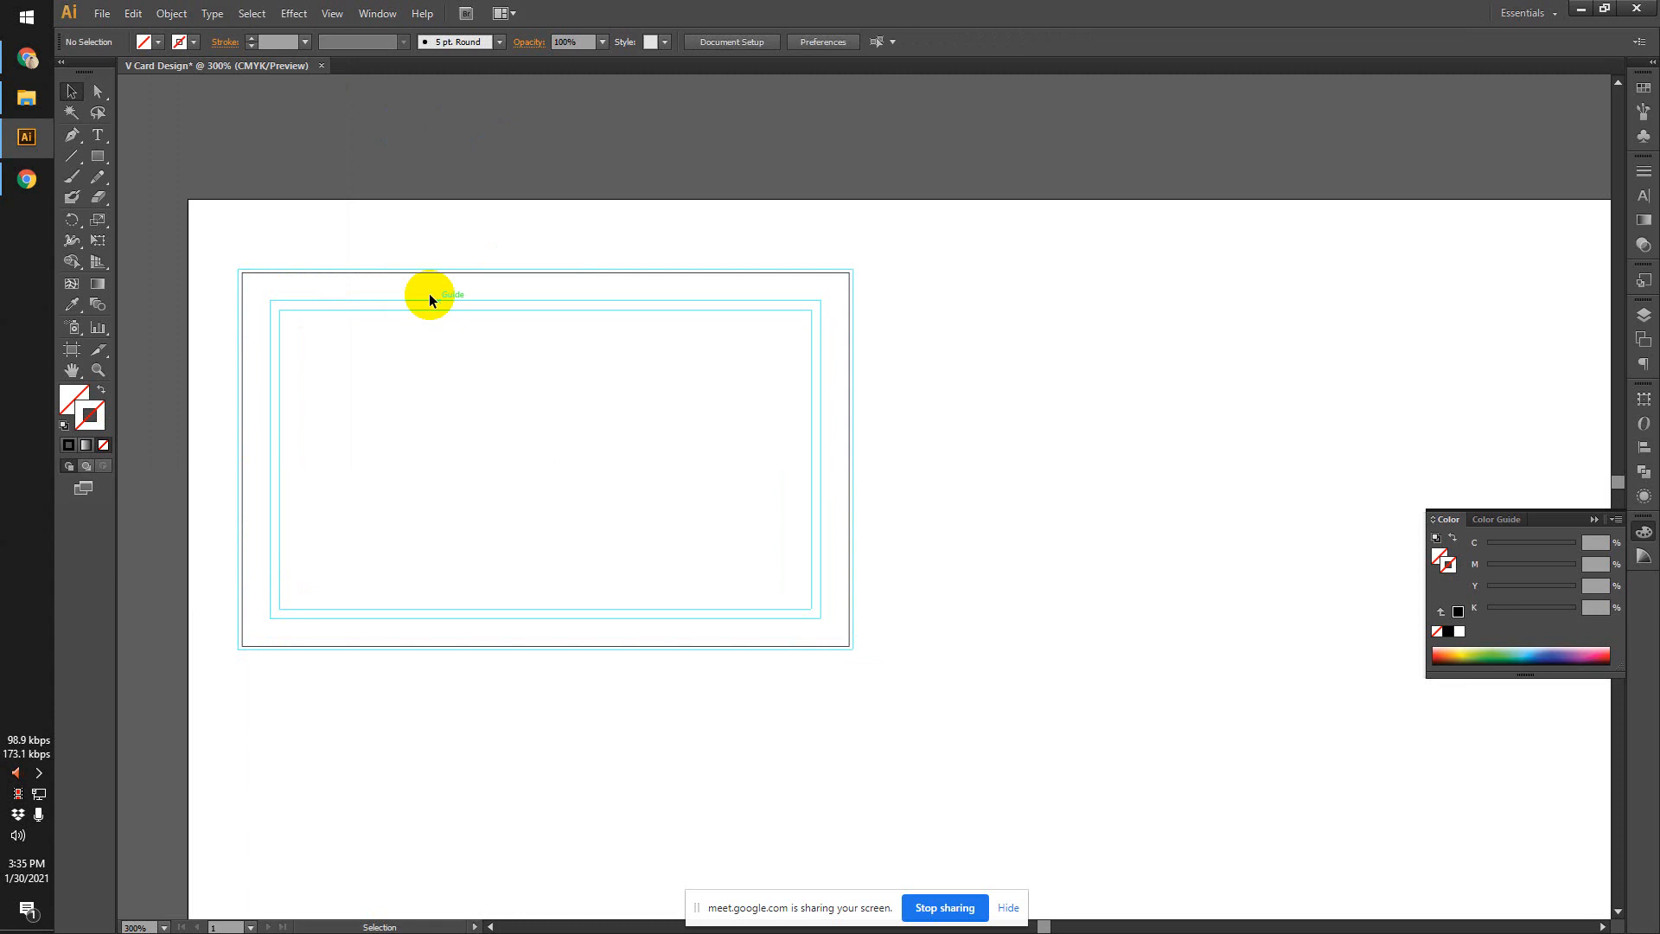
Try moving the ungrouped card outline away from its guide rectangles, and undo the move.
click(424, 275)
click(289, 234)
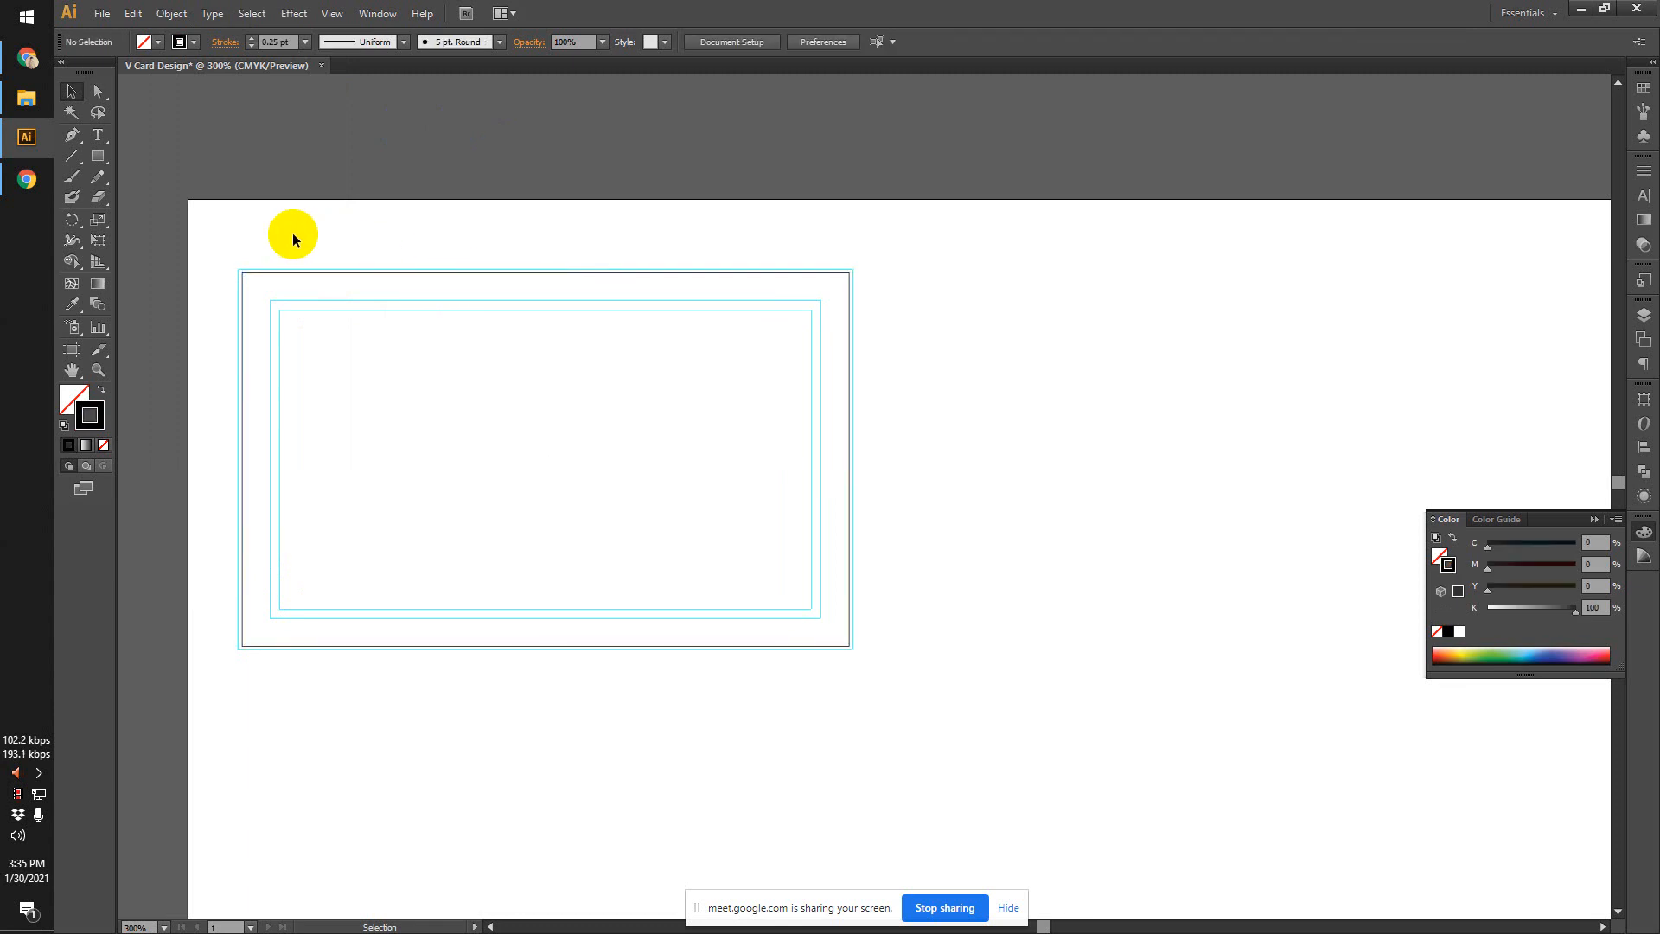
scroll(287, 300, up, 1)
scroll(287, 299, up, 1)
scroll(279, 297, down, 3)
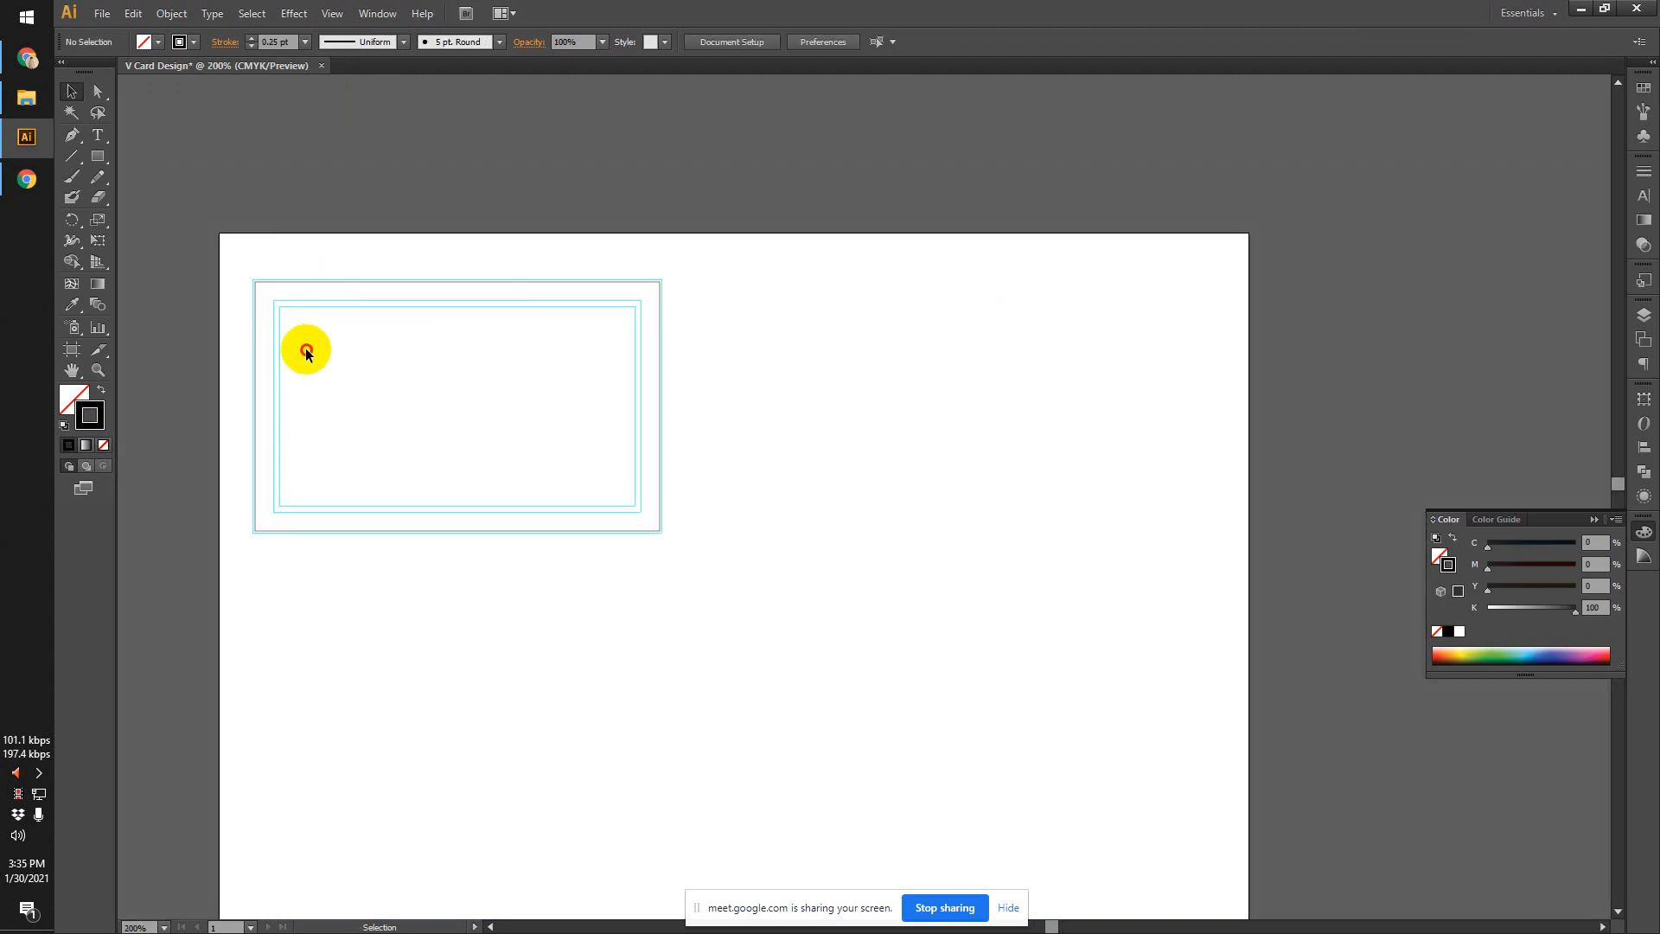
scroll(246, 309, up, 1)
scroll(246, 309, up, 1)
drag(294, 261, 807, 305)
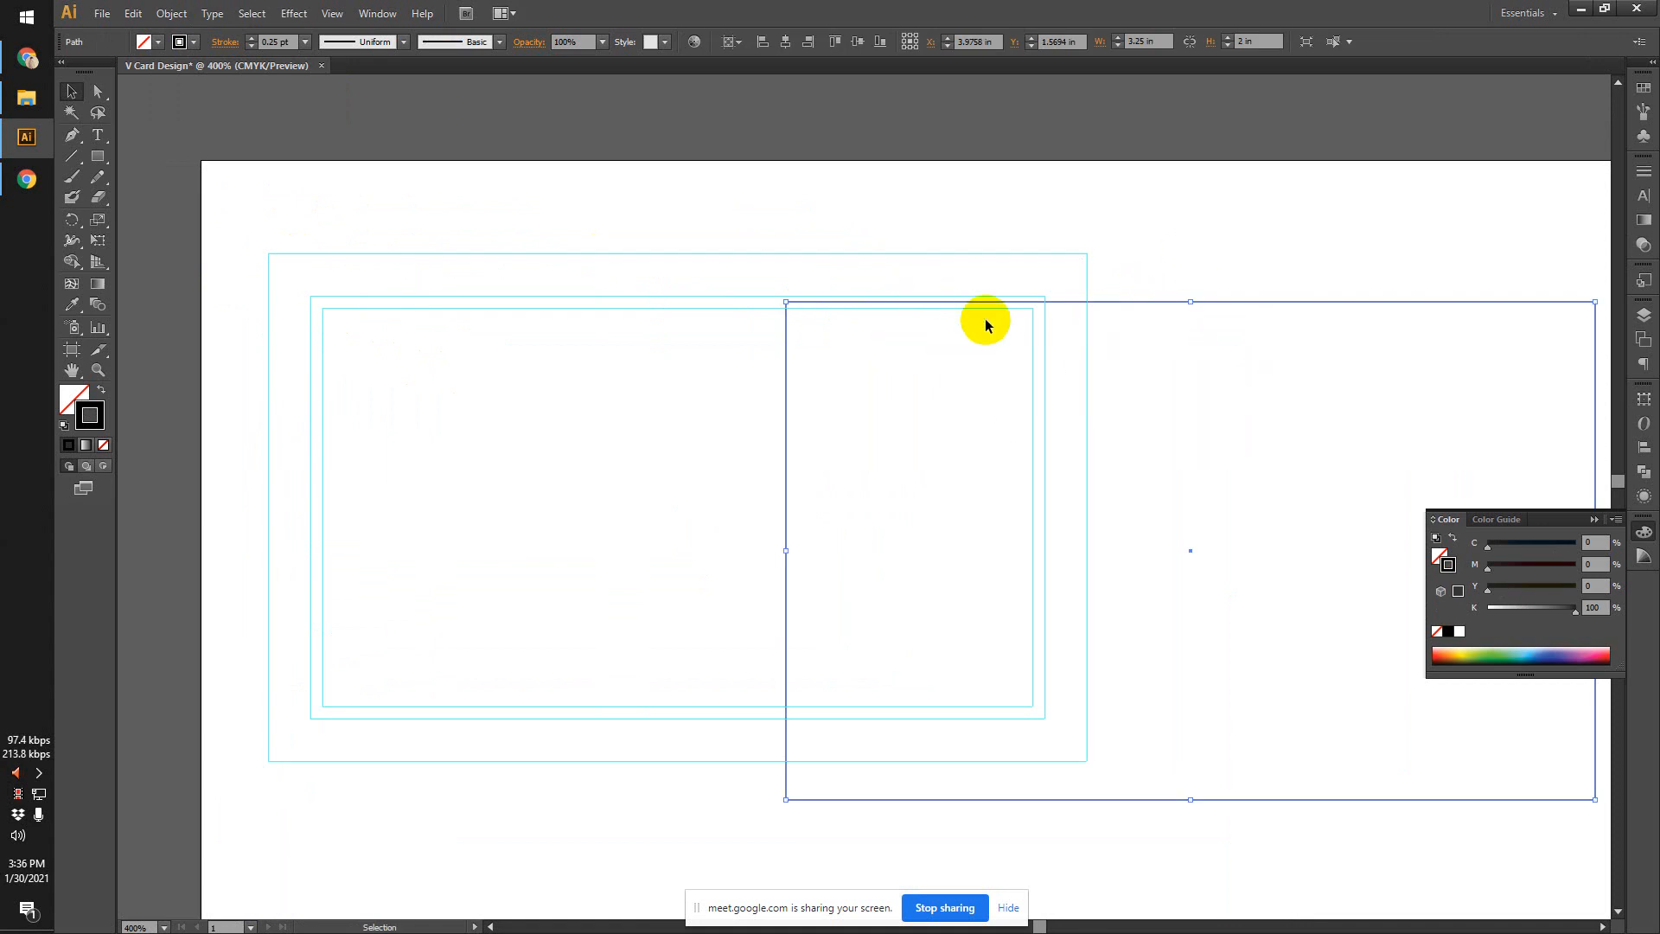
scroll(506, 324, down, 3)
Select the card outline with all its guide rectangles and group them again.
click(365, 261)
drag(365, 261, 581, 407)
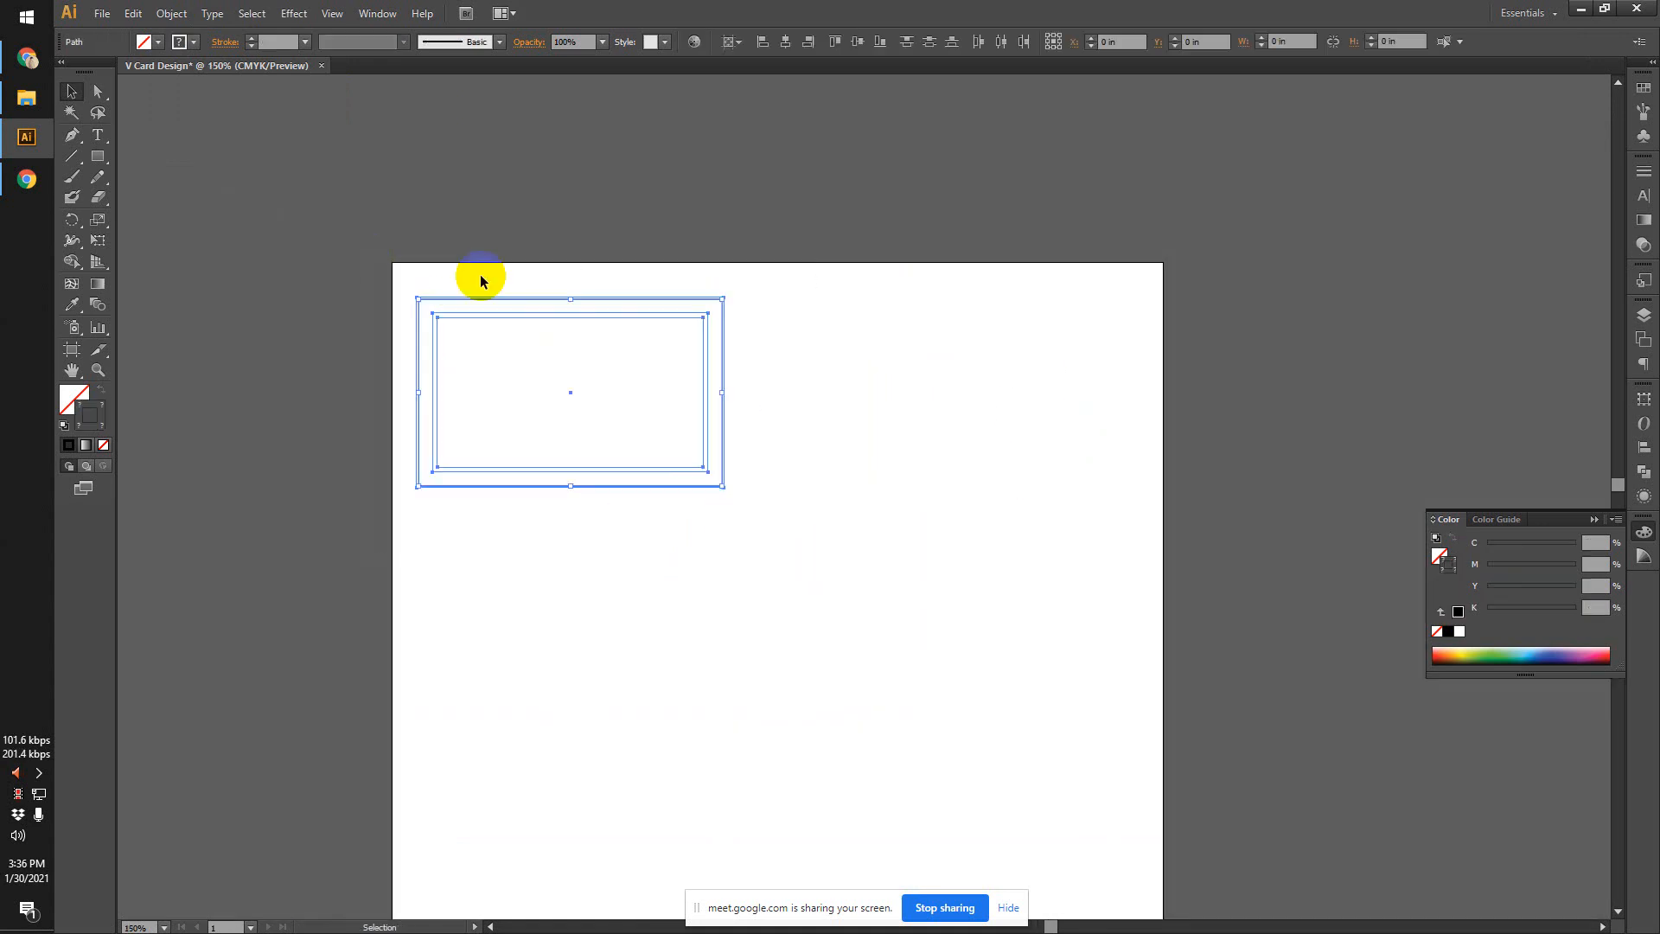
scroll(475, 272, up, 2)
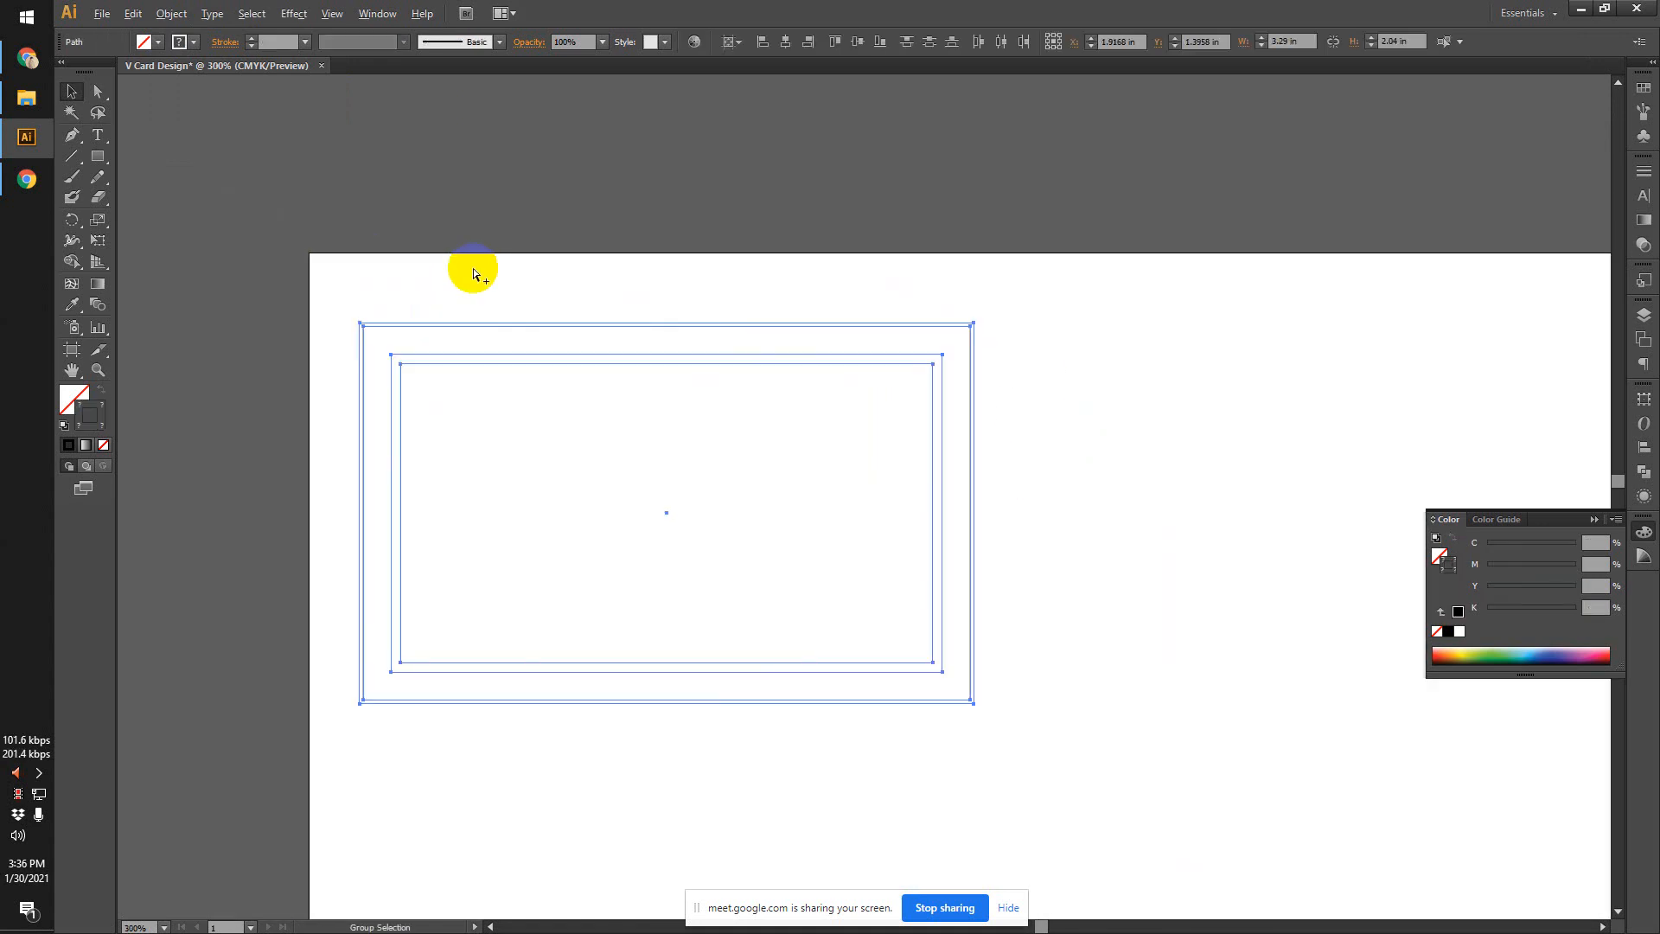
right_click(453, 334)
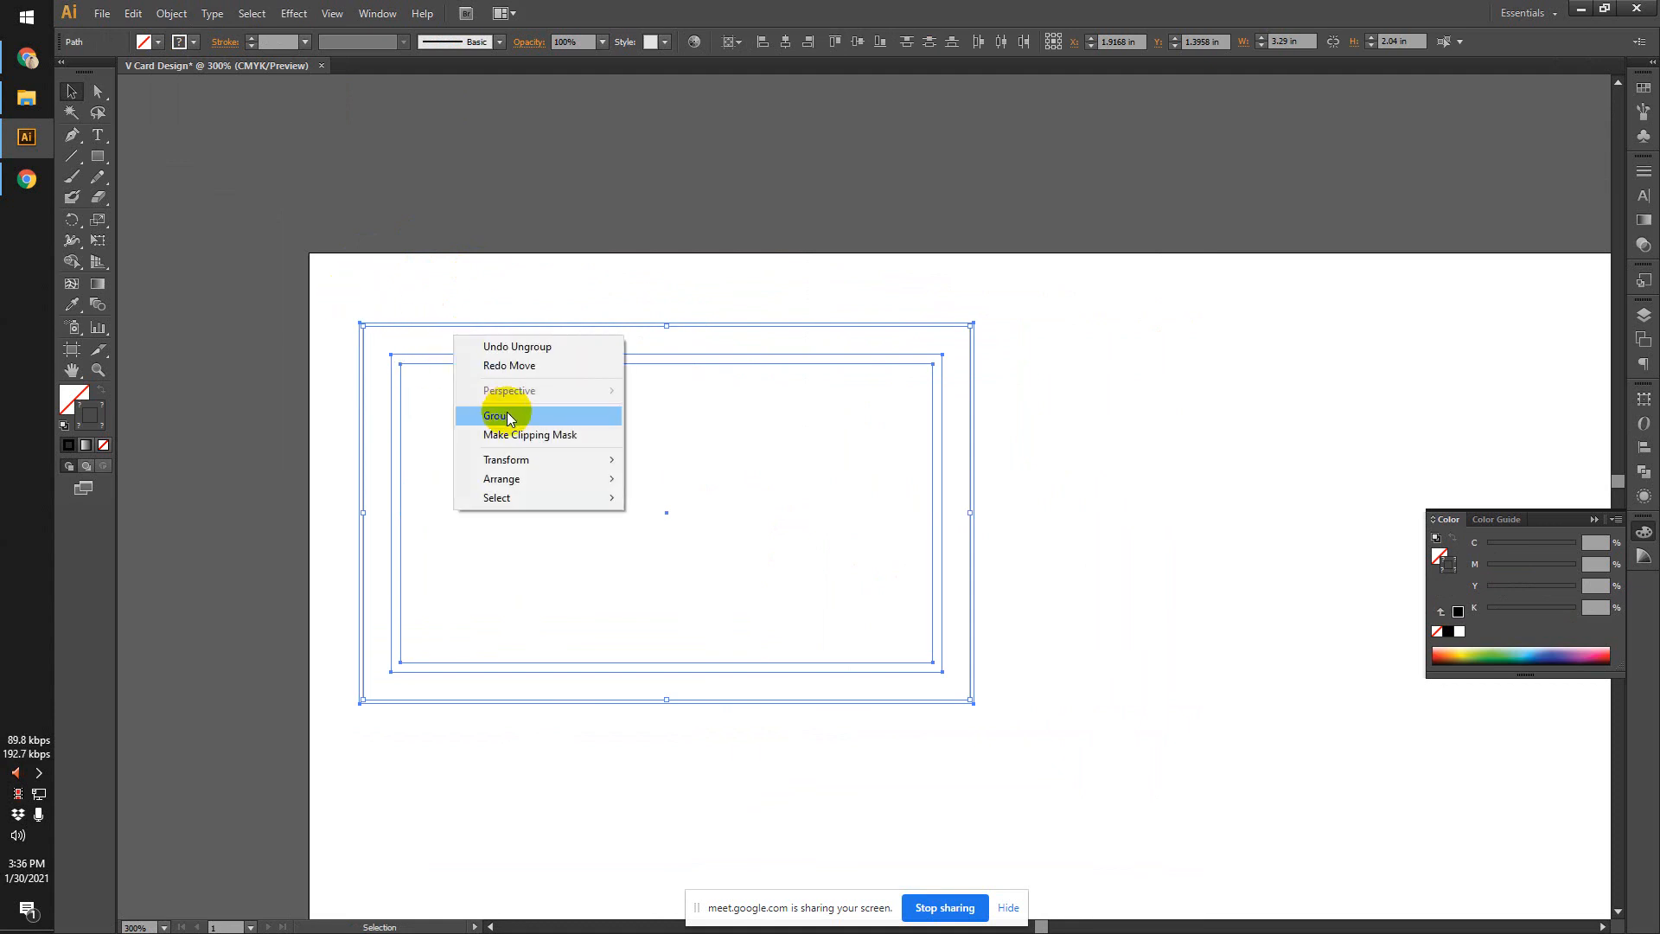
click(509, 417)
scroll(516, 292, right, 2)
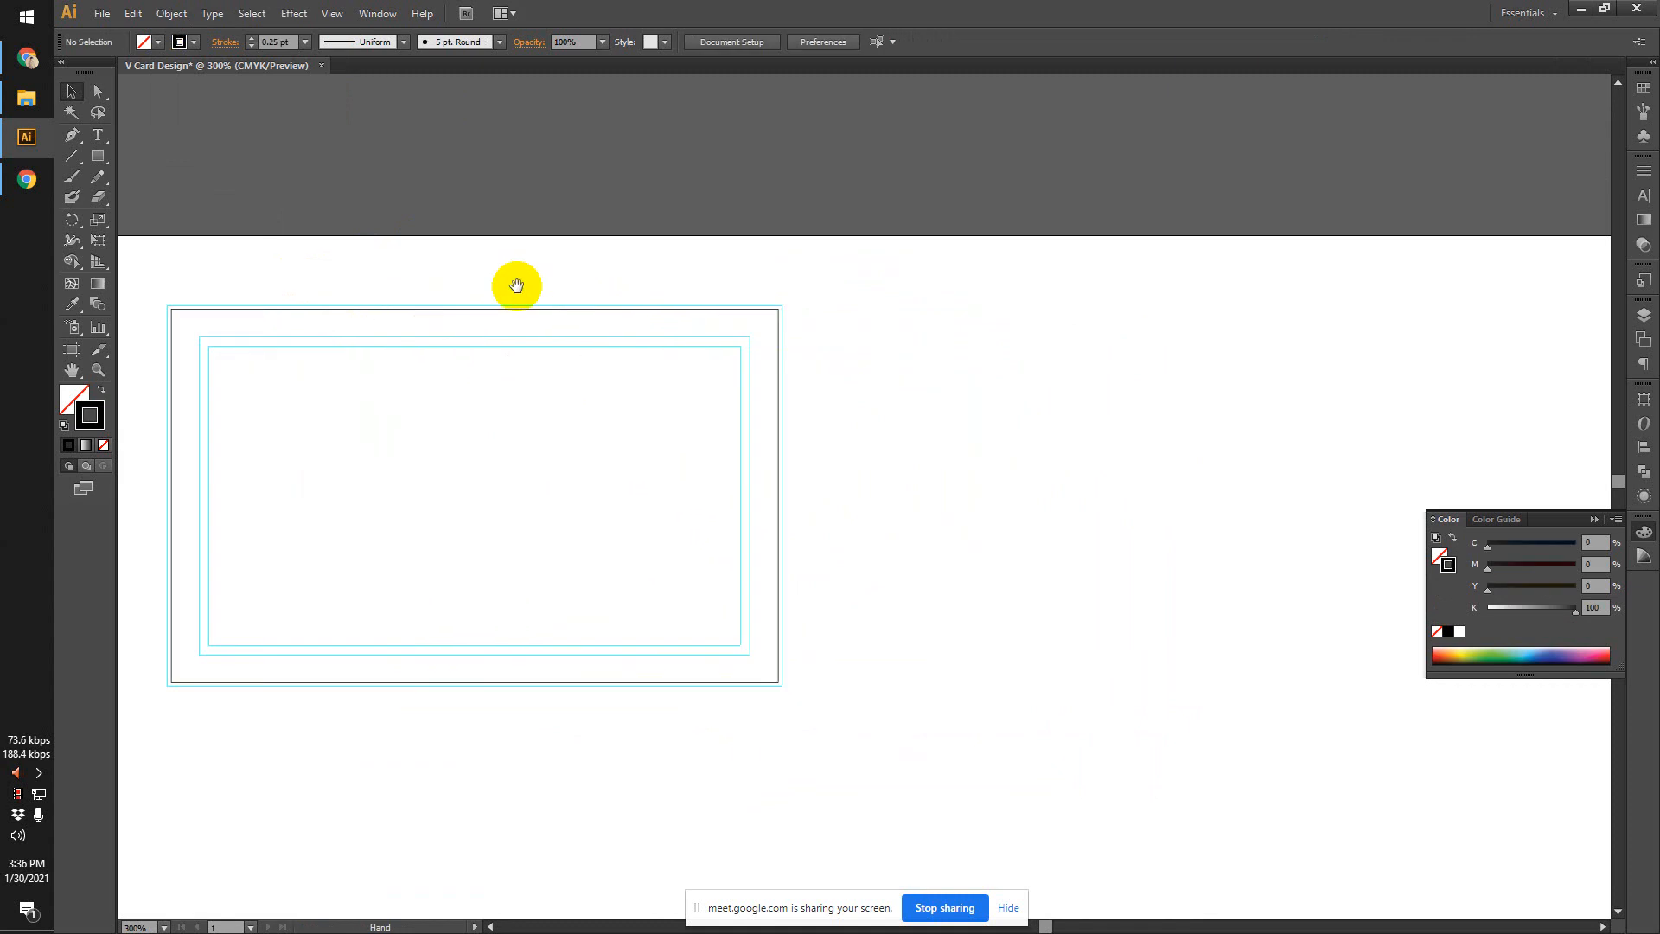
scroll(420, 306, down, 1)
scroll(421, 306, down, 1)
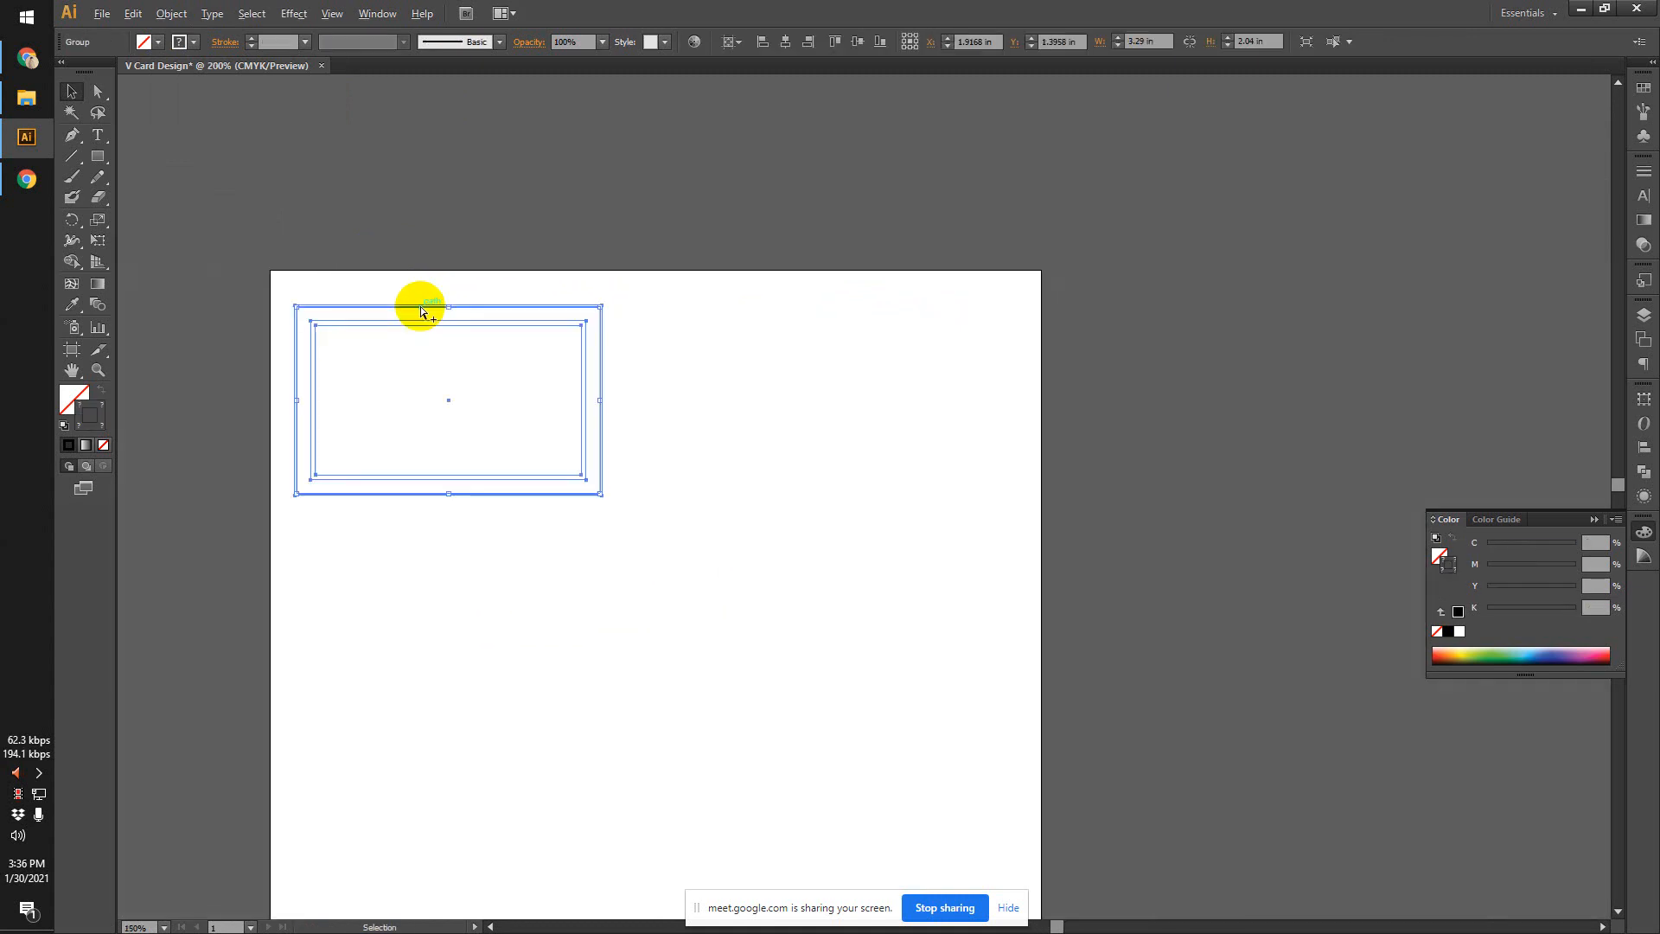
Try duplicating the grouped card frame beside the original on the artboard, and undo the copy.
scroll(418, 304, up, 2)
scroll(413, 308, down, 1)
key(v)
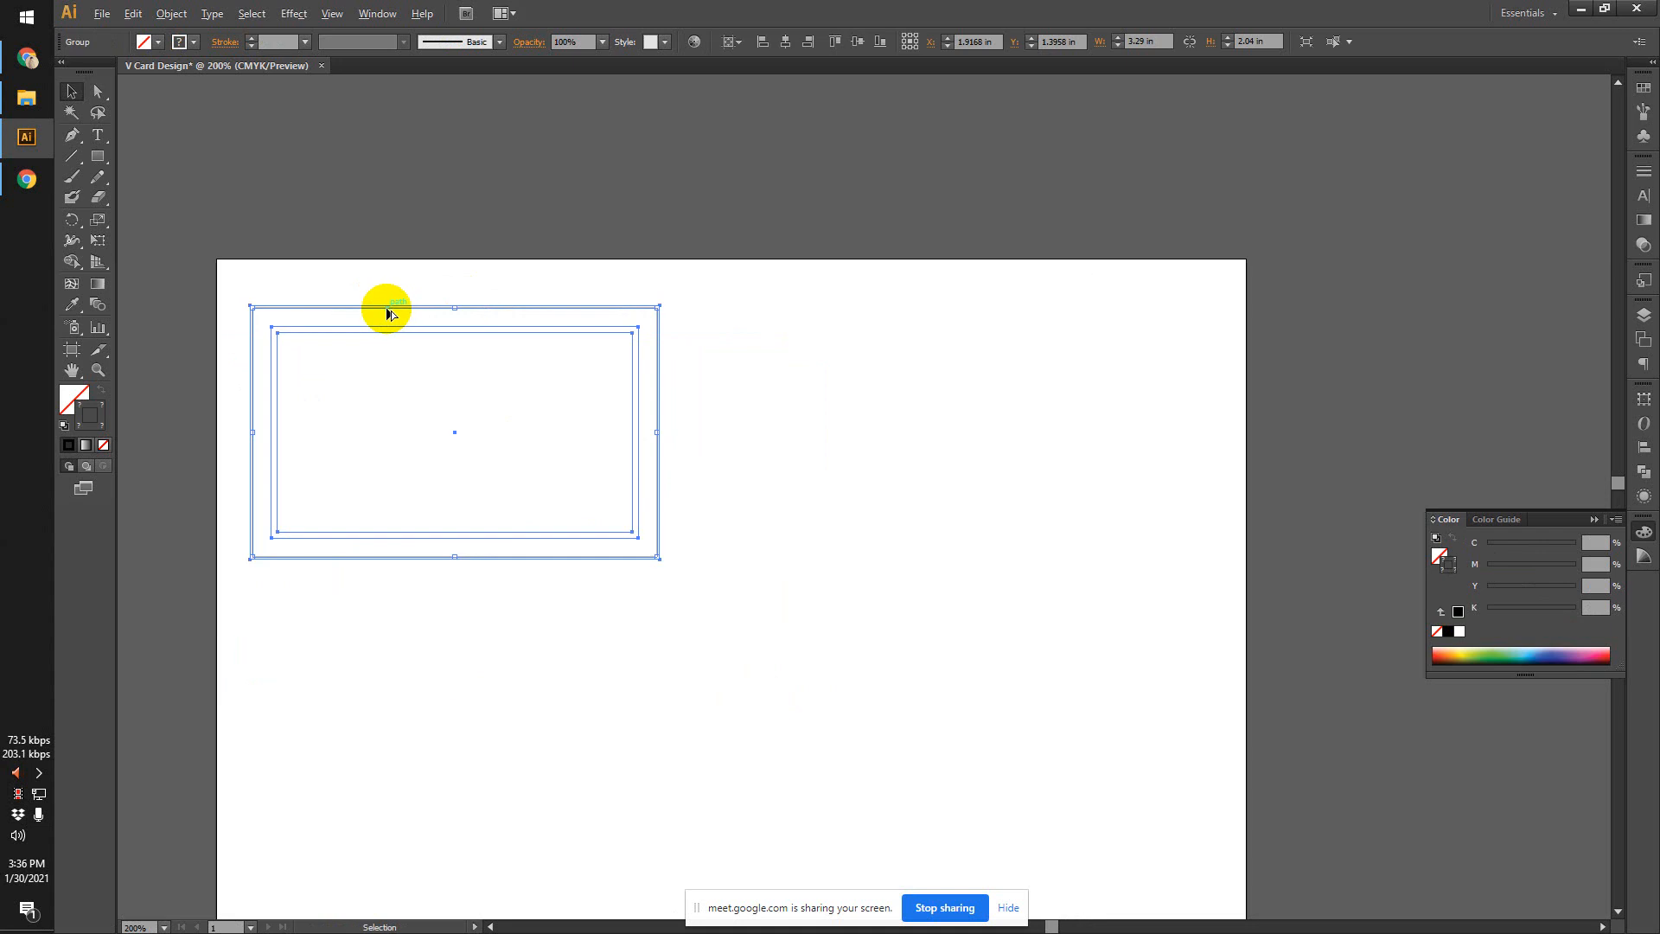
drag(381, 308, 866, 398)
click(593, 269)
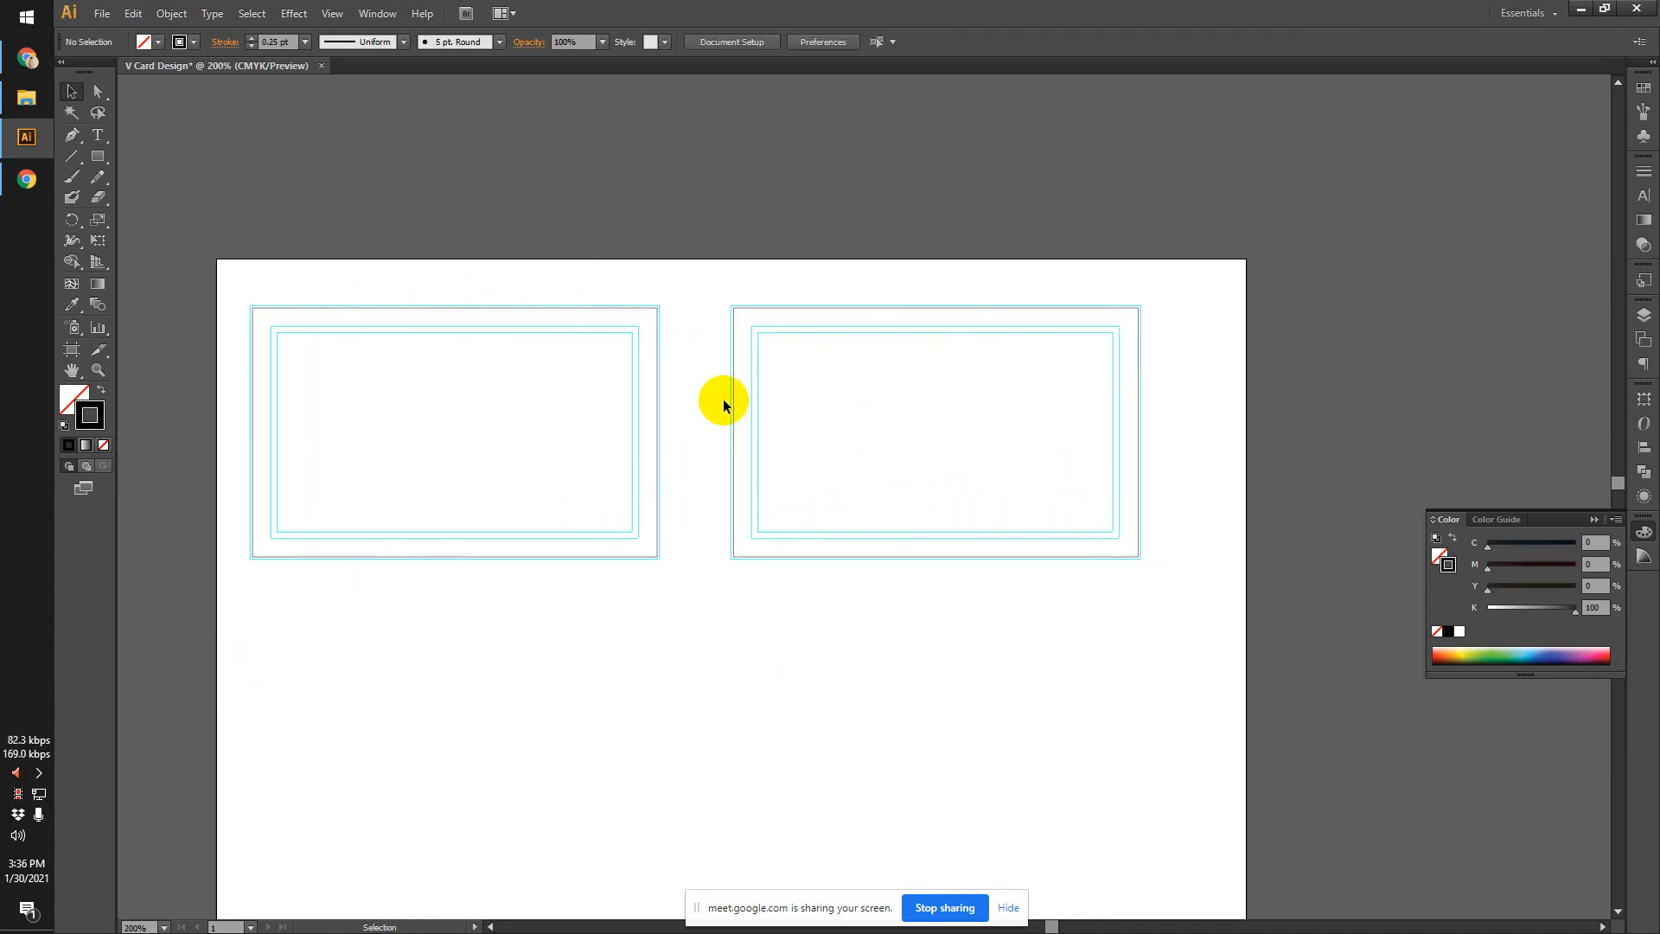
scroll(707, 396, up, 1)
key(ctrl+z)
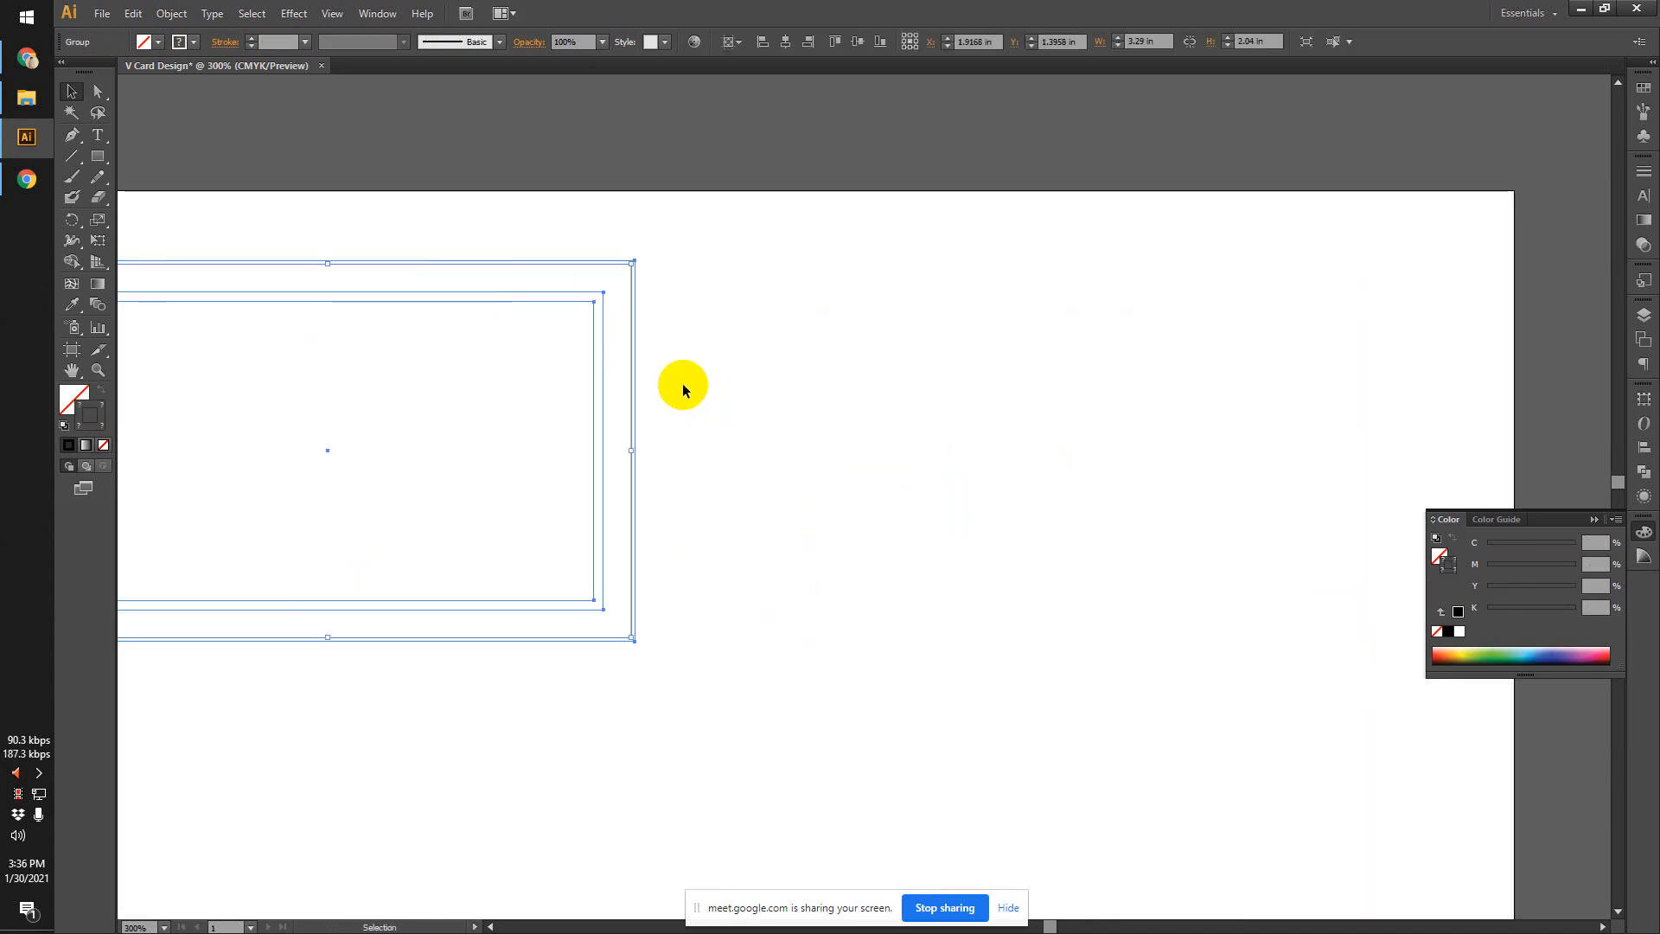
scroll(682, 382, down, 1)
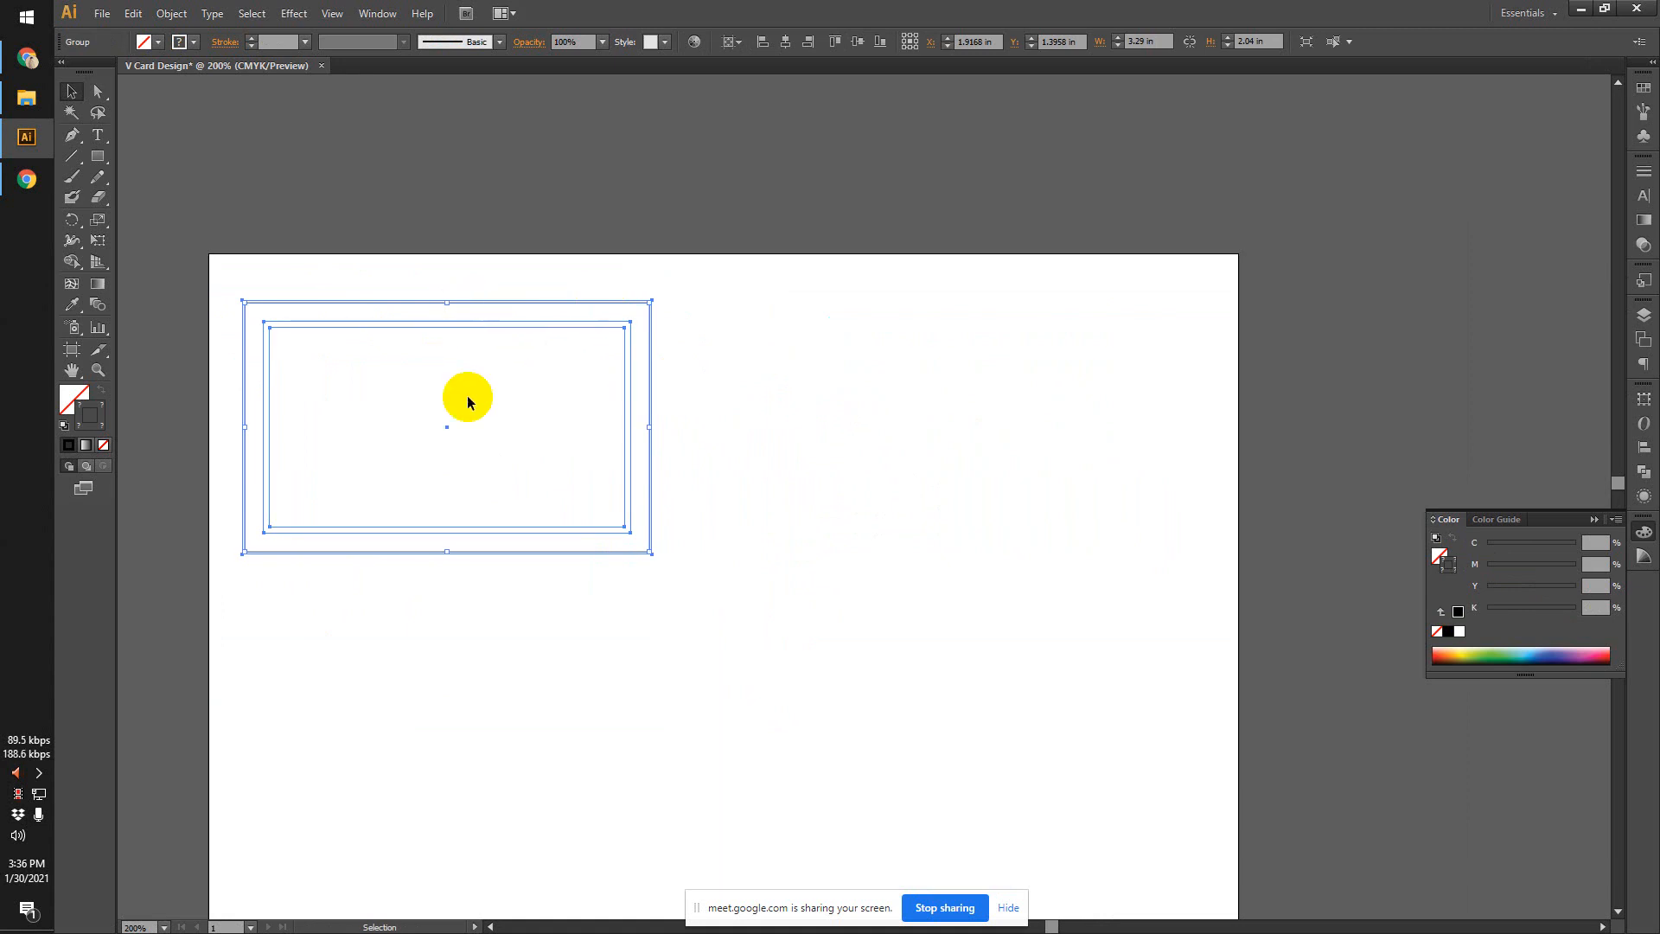
Switch to the Google Meet call in Chrome, turn the microphone on, and return to Illustrator.
click(26, 65)
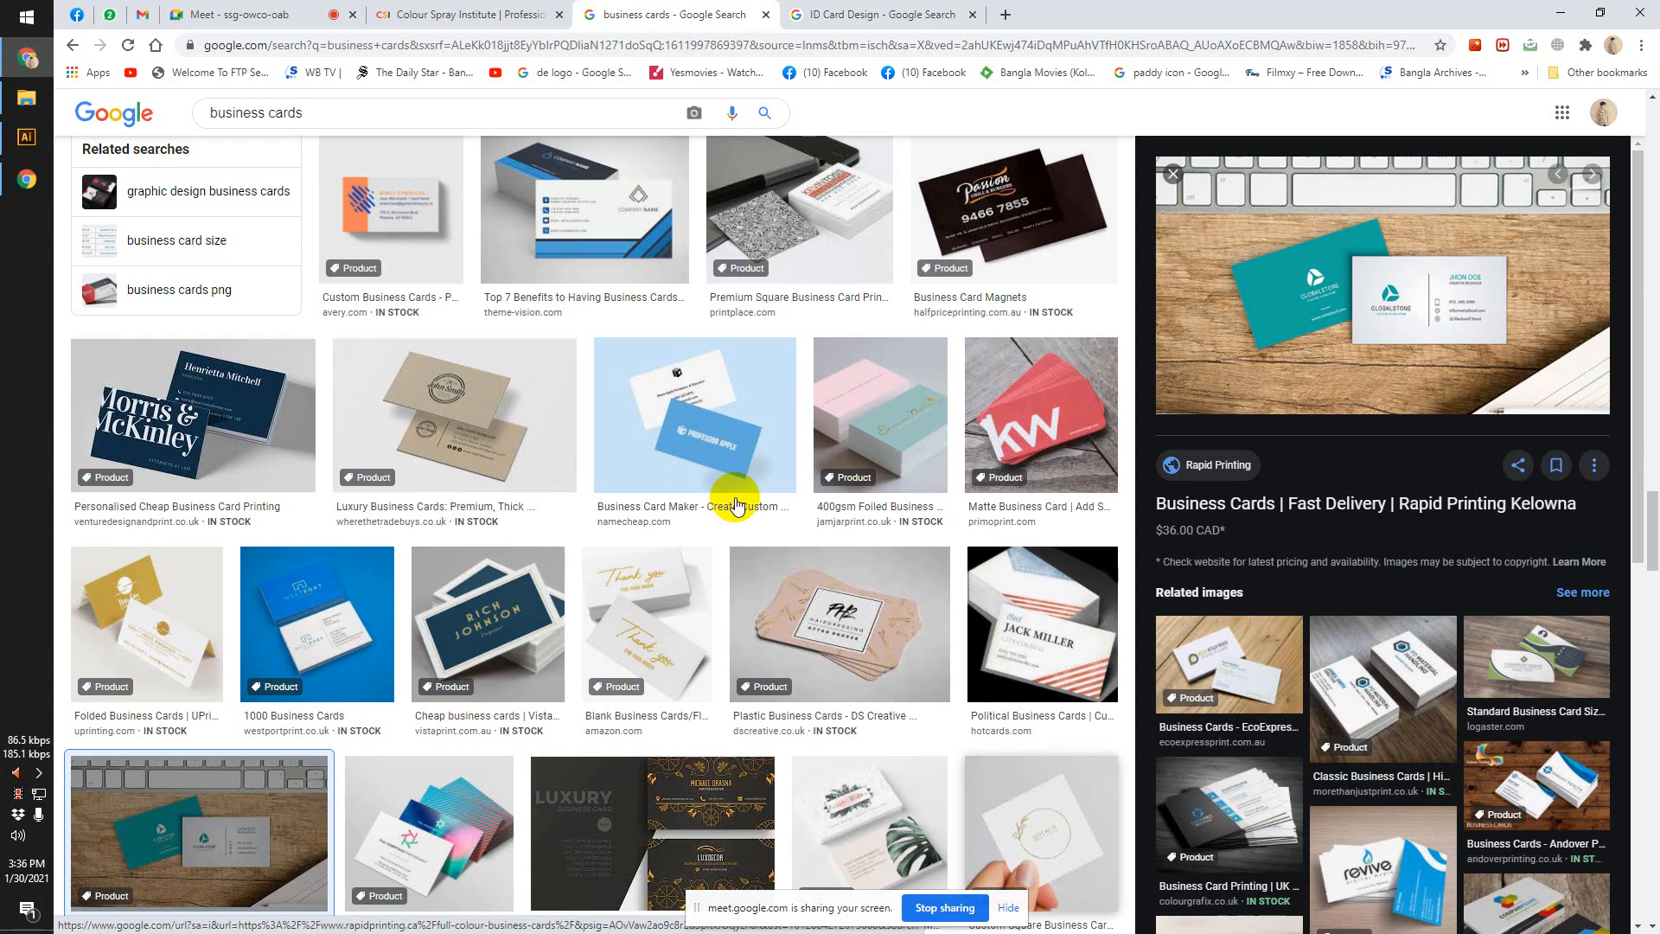
click(227, 14)
click(791, 883)
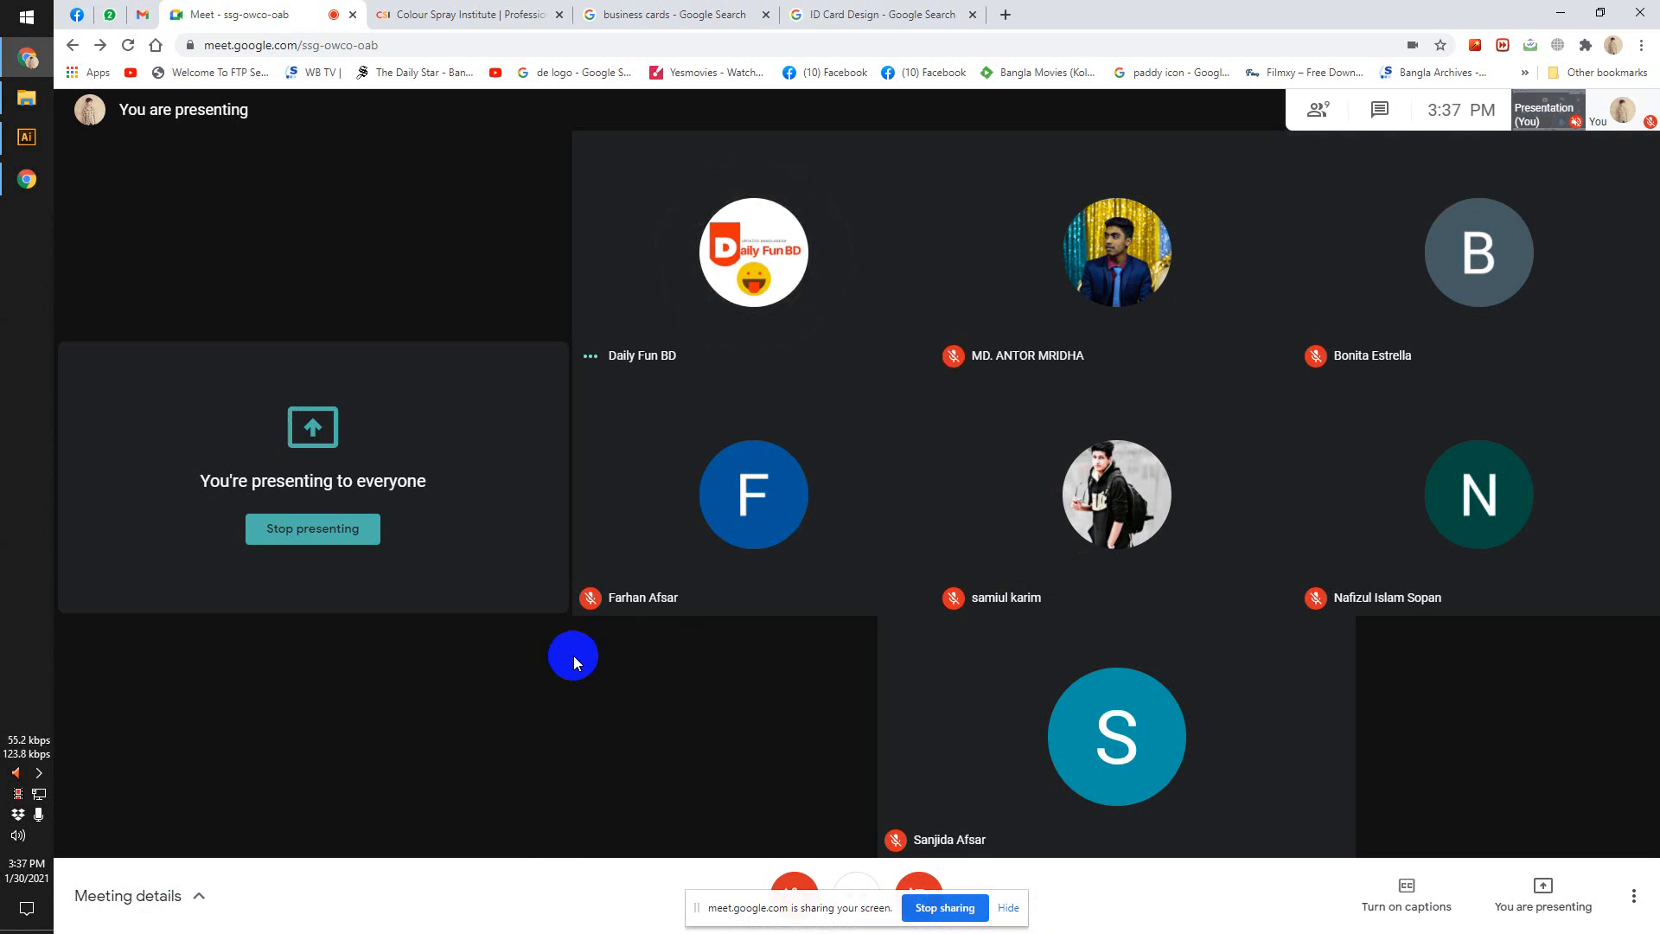
click(794, 886)
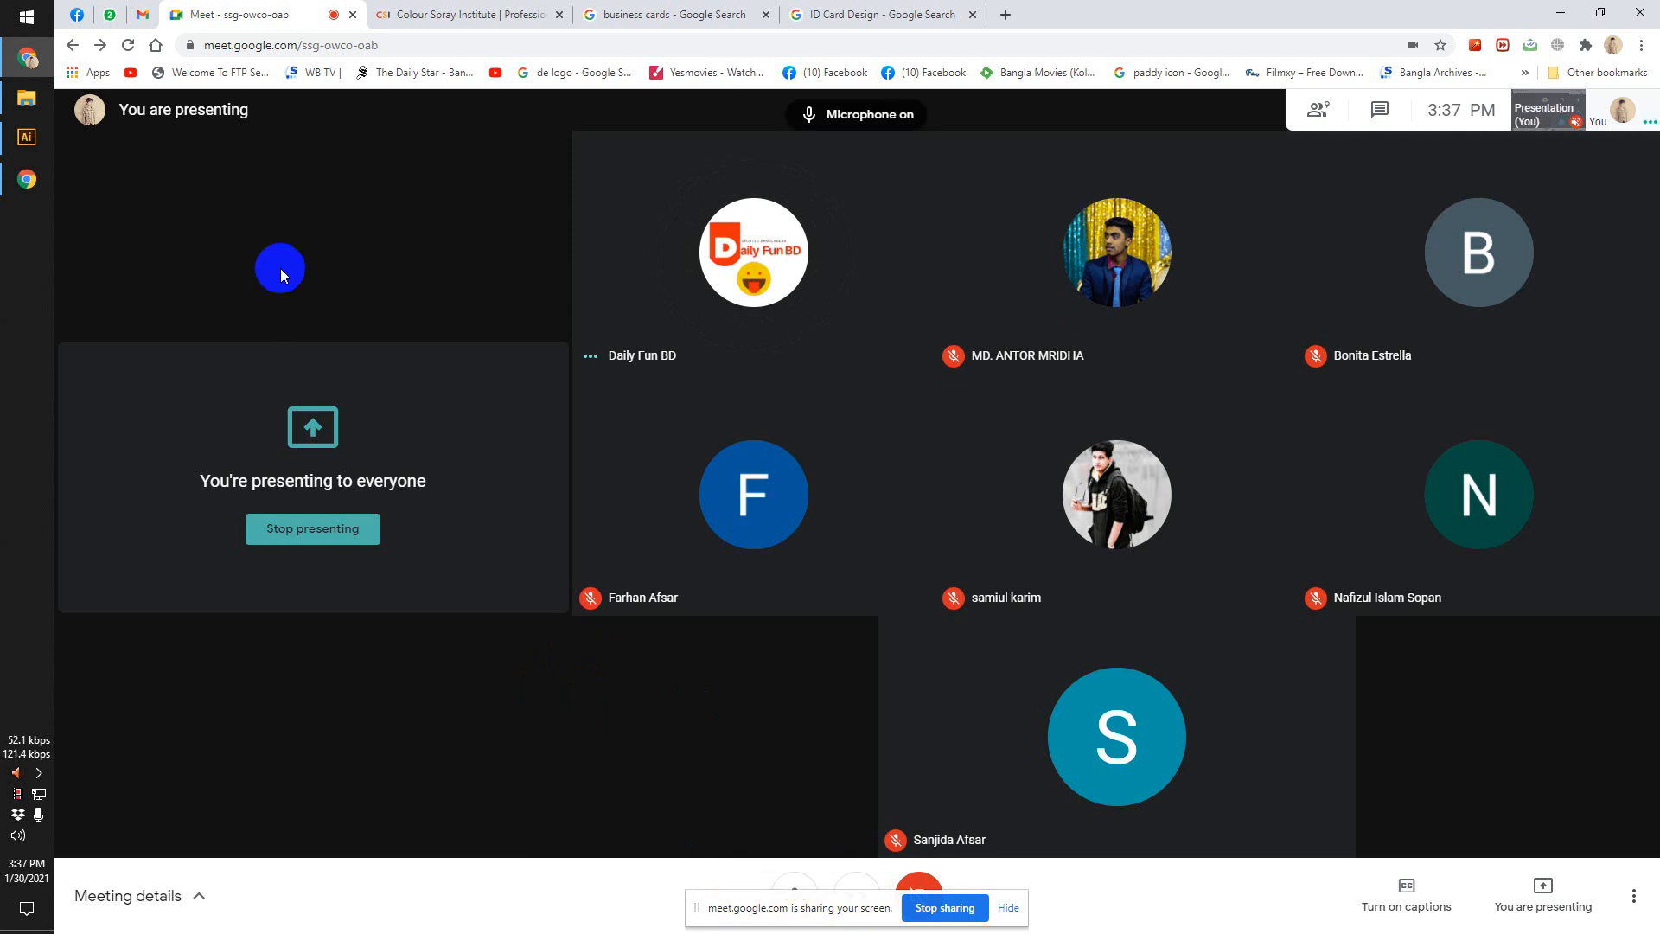
click(485, 14)
click(856, 14)
click(657, 14)
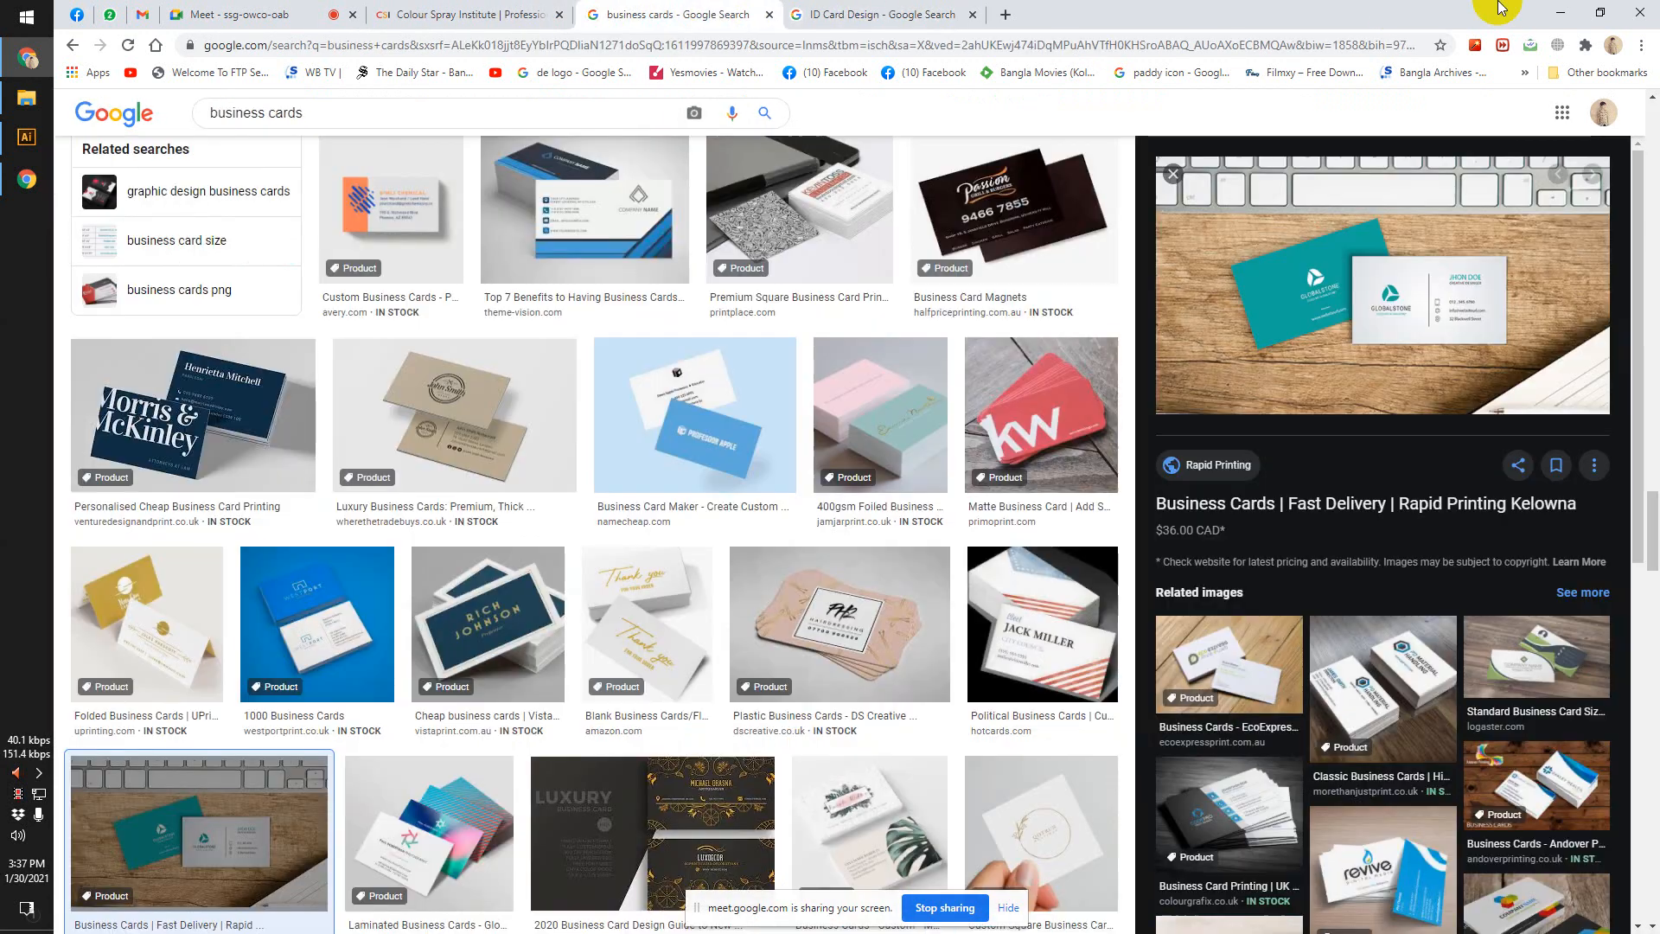
click(1561, 12)
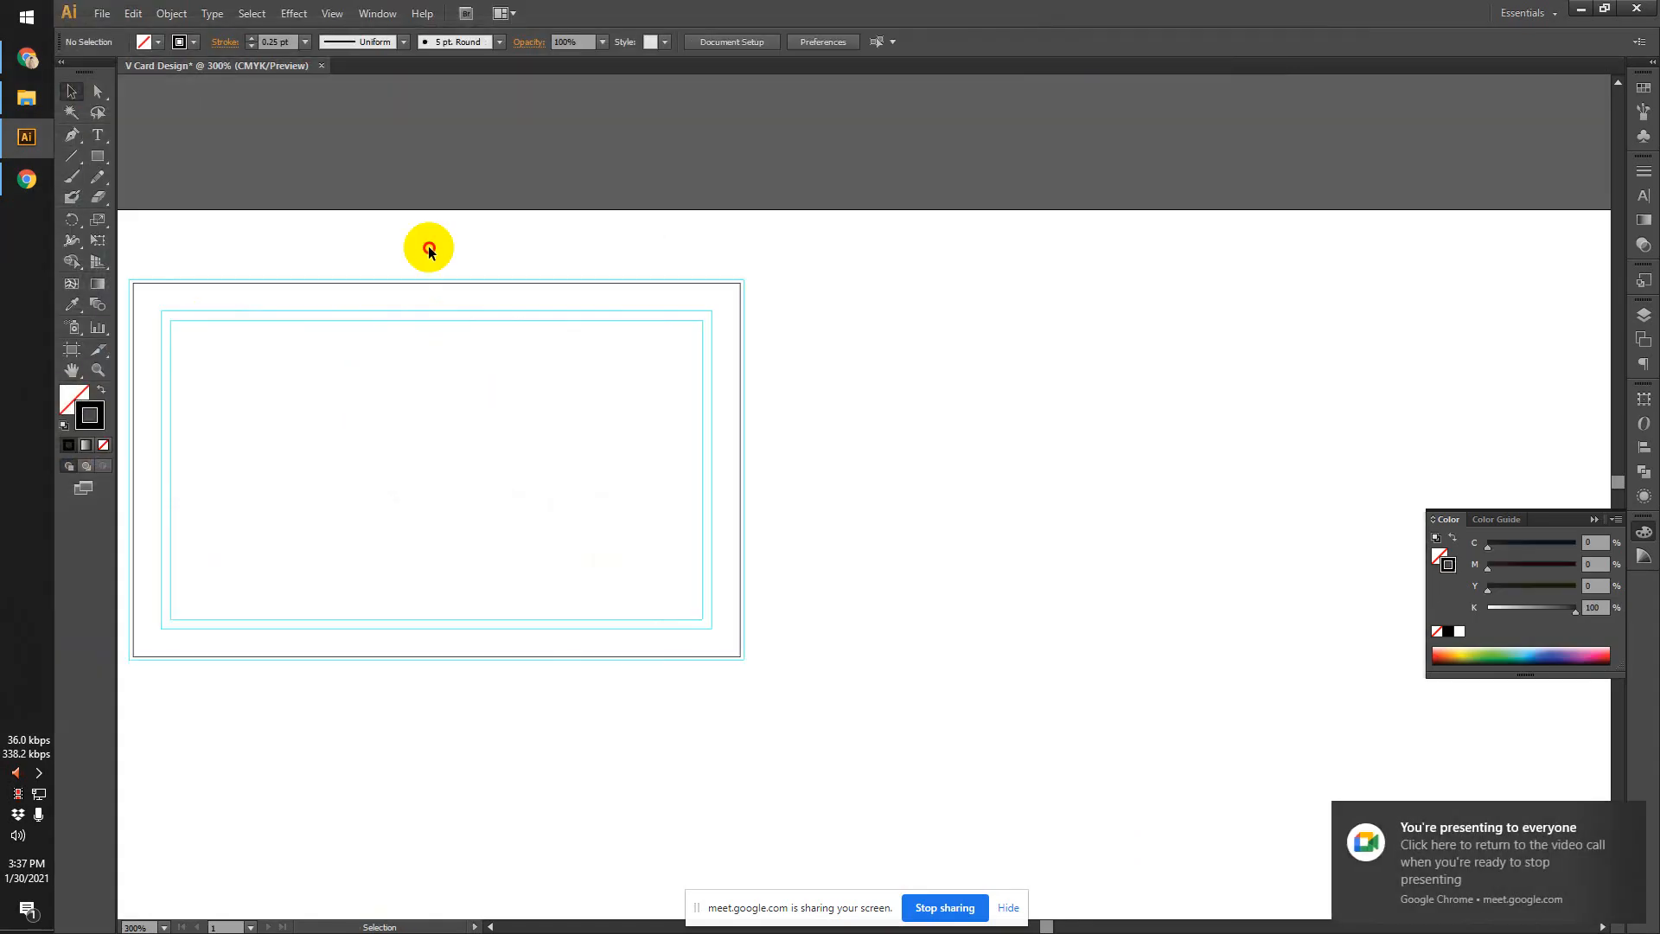
Duplicate the grouped card frame with its guides horizontally, placing the copy beside the original with a small gap.
drag(429, 249, 526, 250)
scroll(512, 251, down, 1)
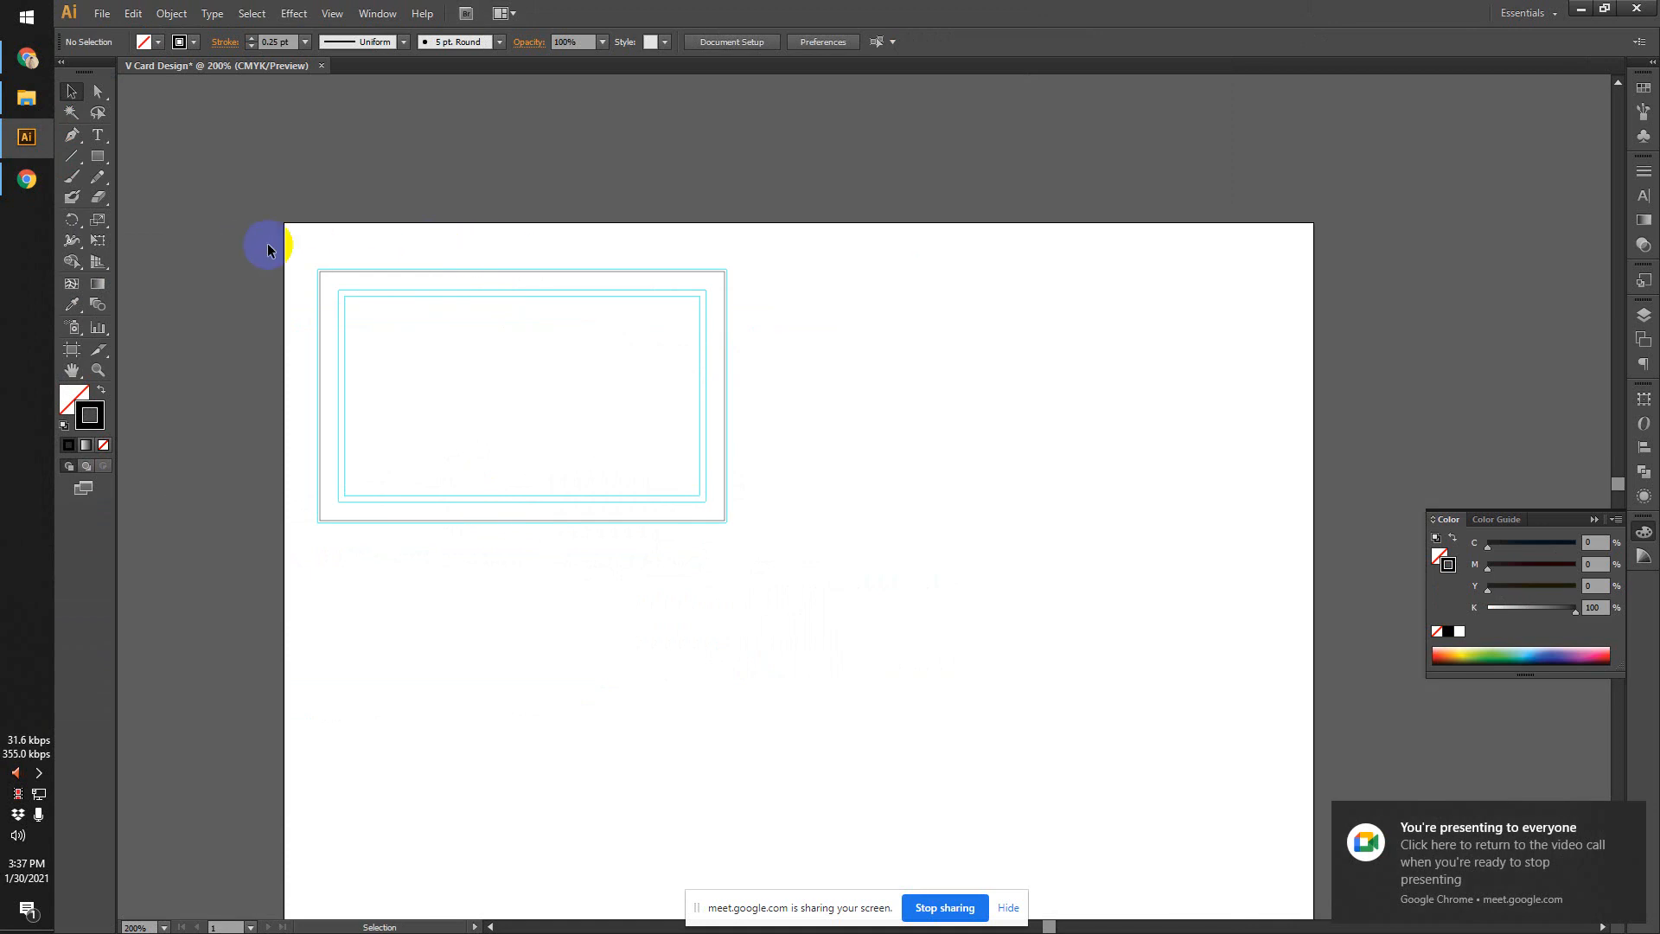
drag(302, 254, 731, 526)
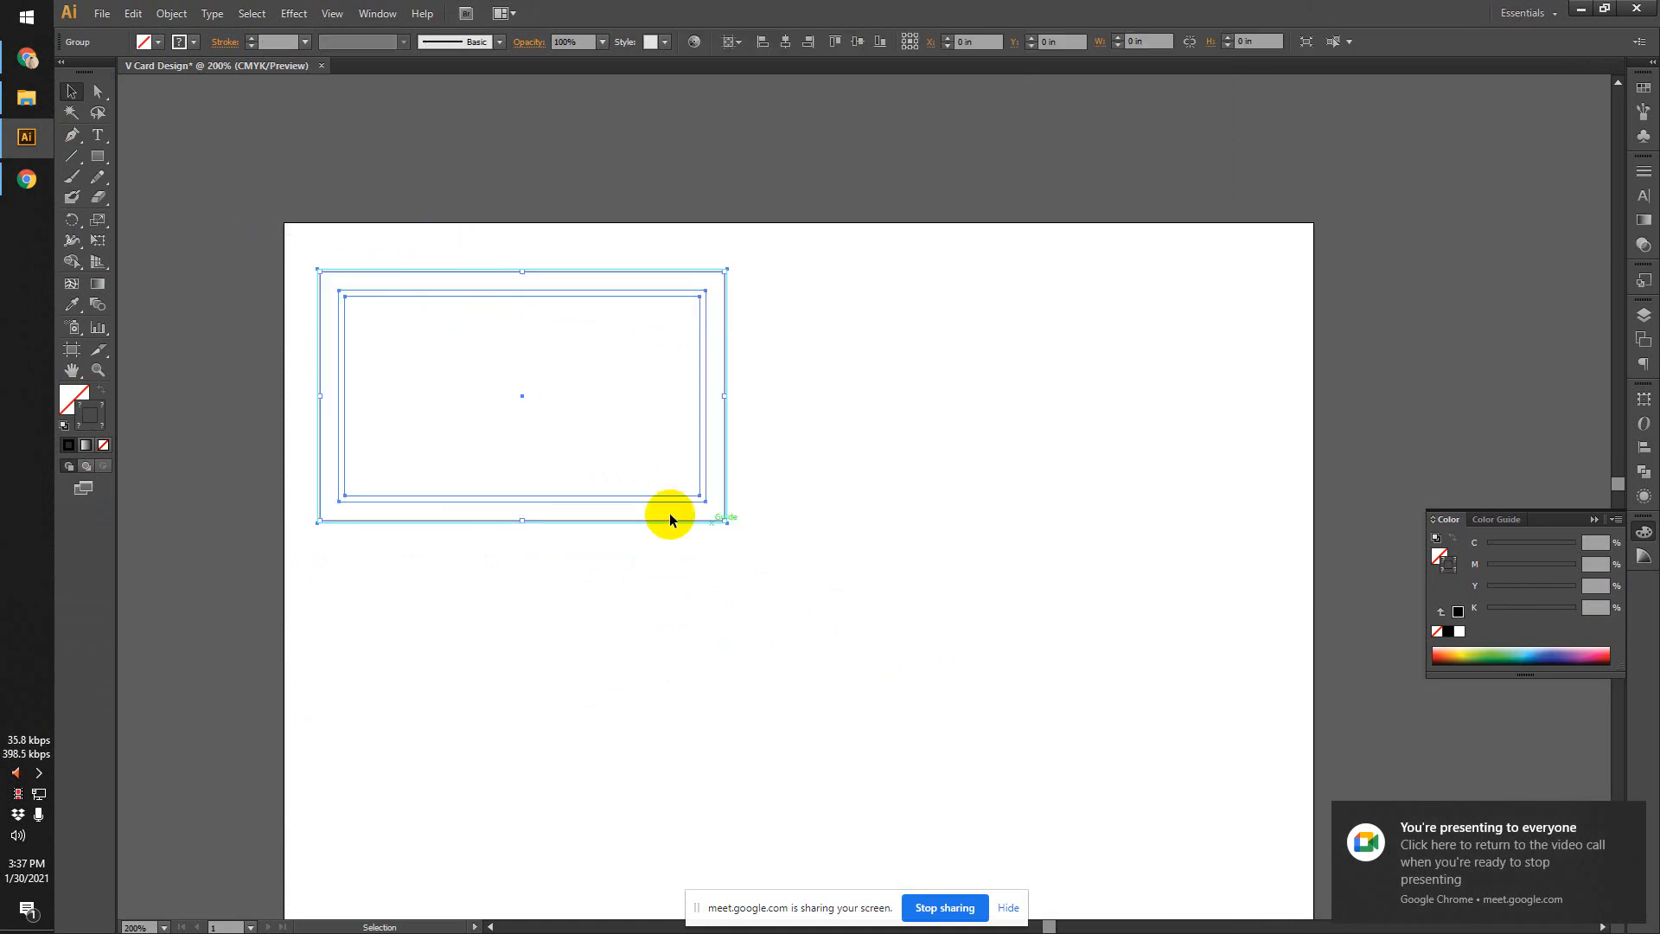
scroll(344, 323, up, 1)
scroll(344, 324, down, 2)
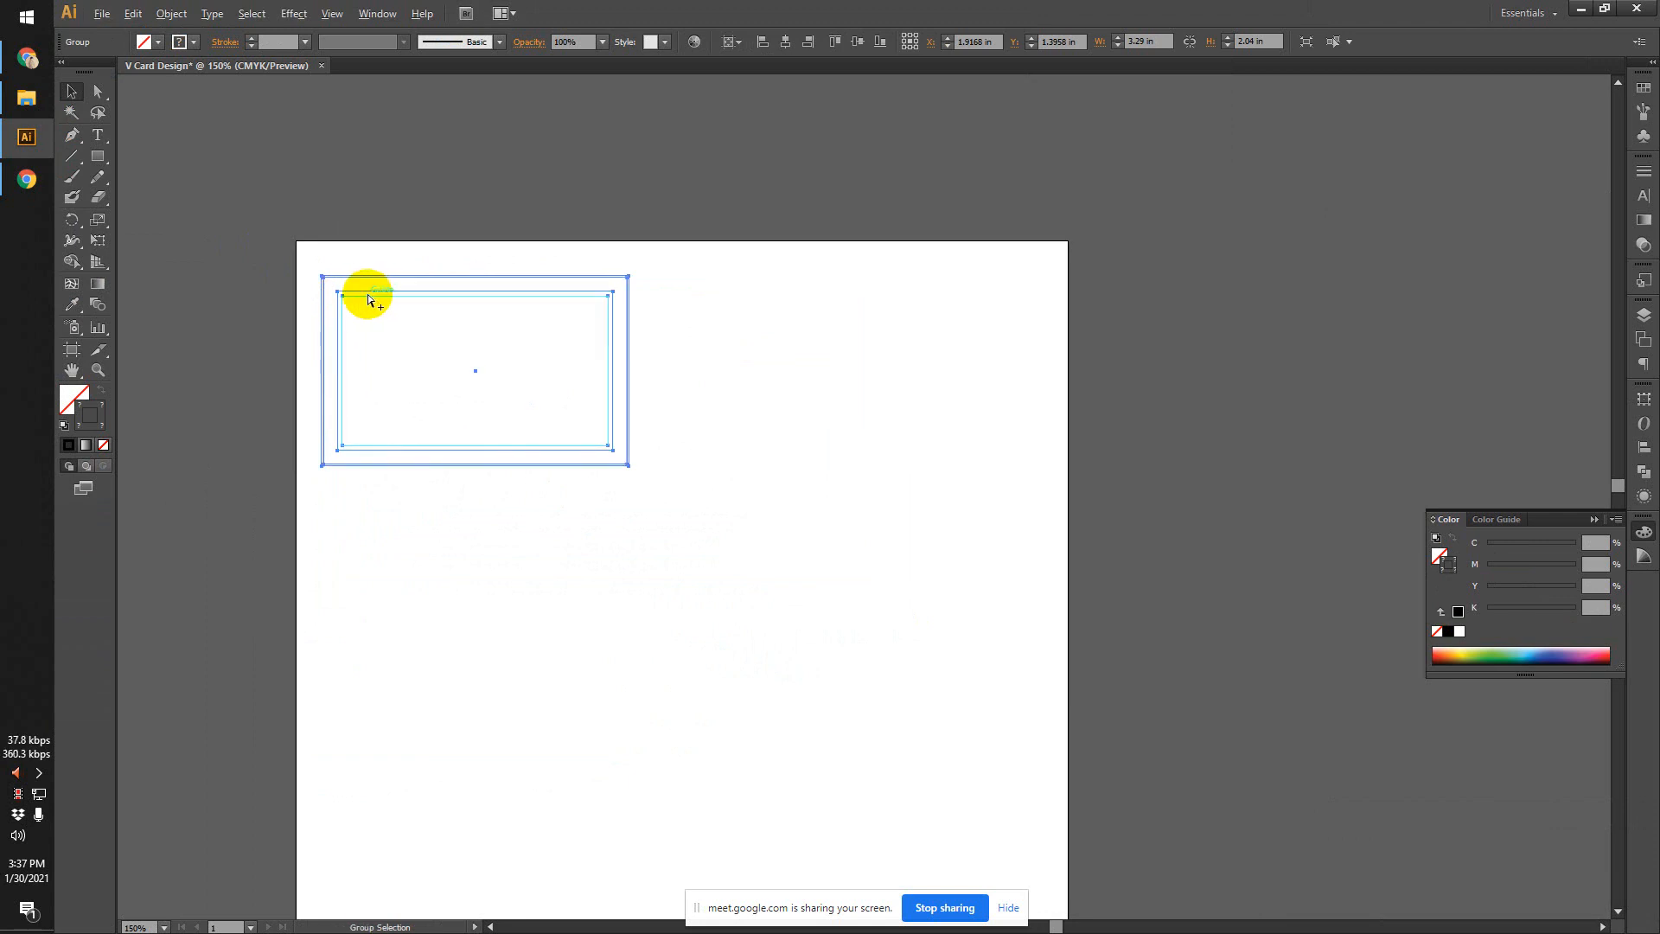
scroll(366, 297, up, 2)
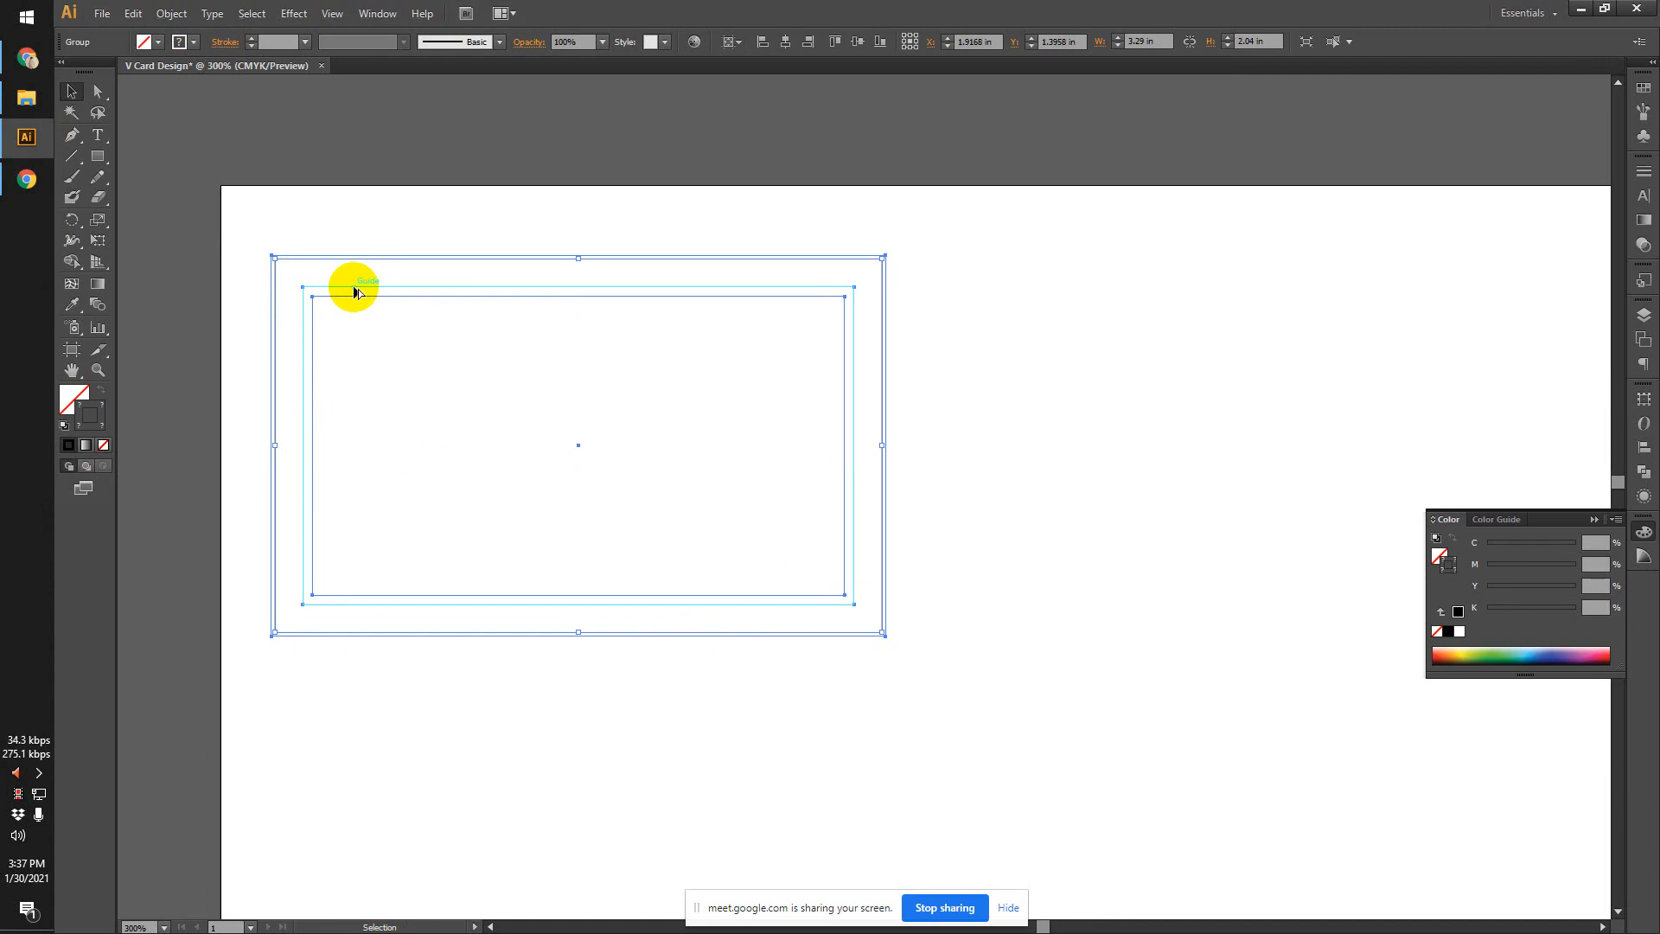
alt+drag(352, 289, 1030, 330)
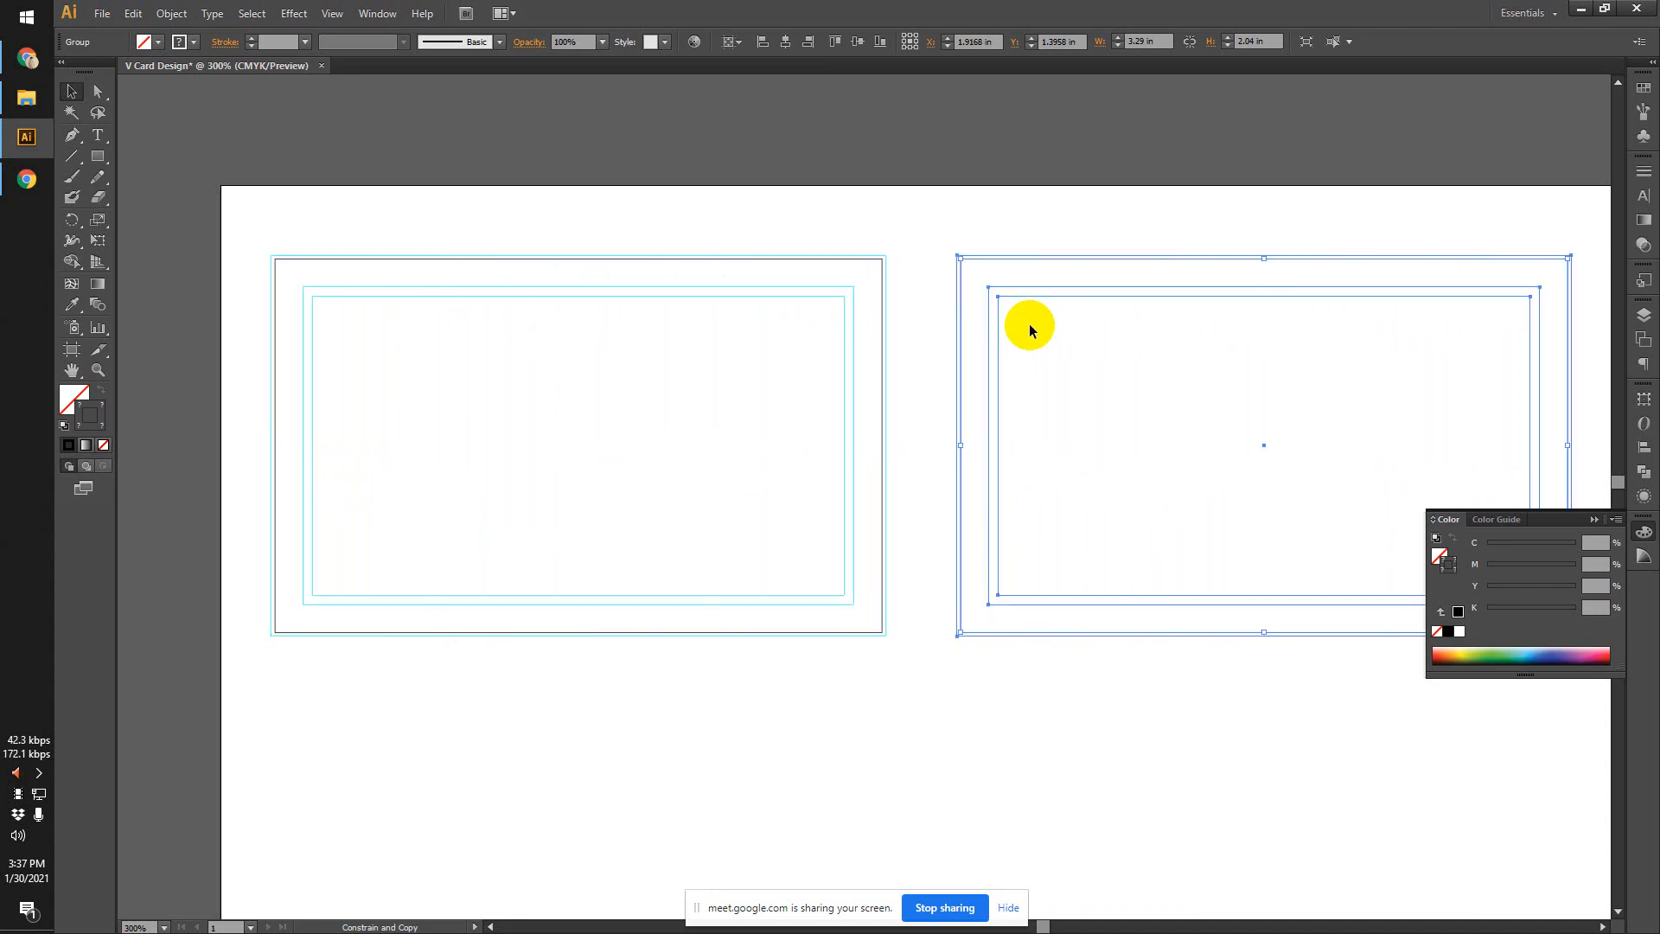
click(921, 299)
drag(959, 394, 780, 389)
scroll(749, 426, down, 2)
scroll(611, 427, up, 1)
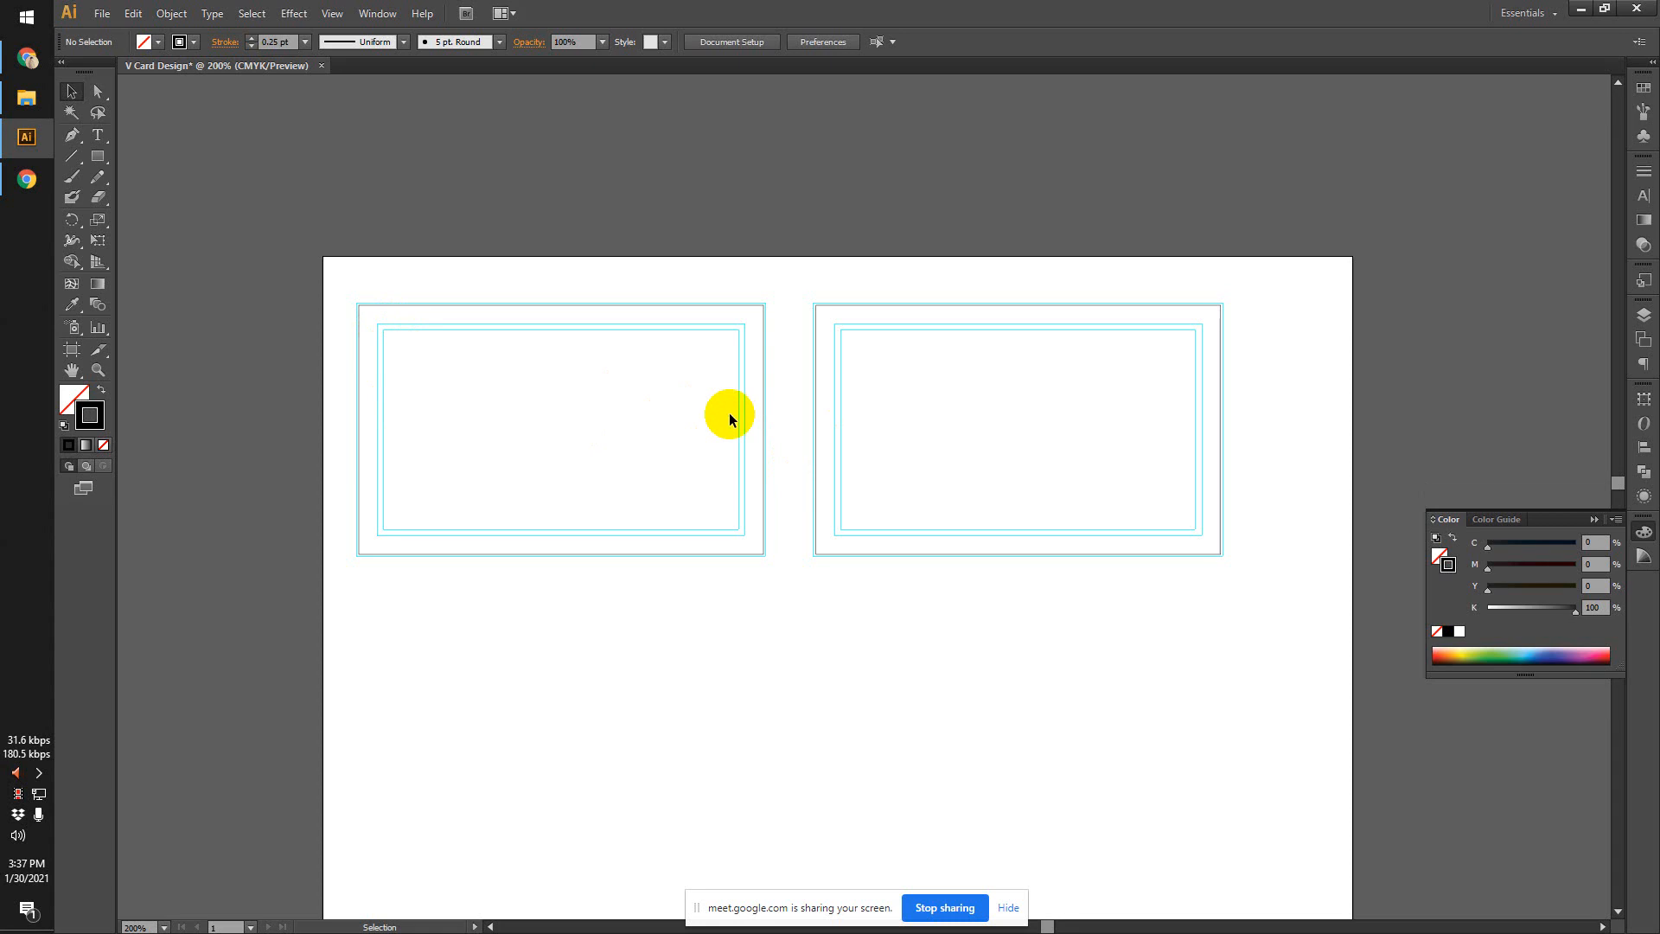
key(space)
drag(812, 546, 773, 496)
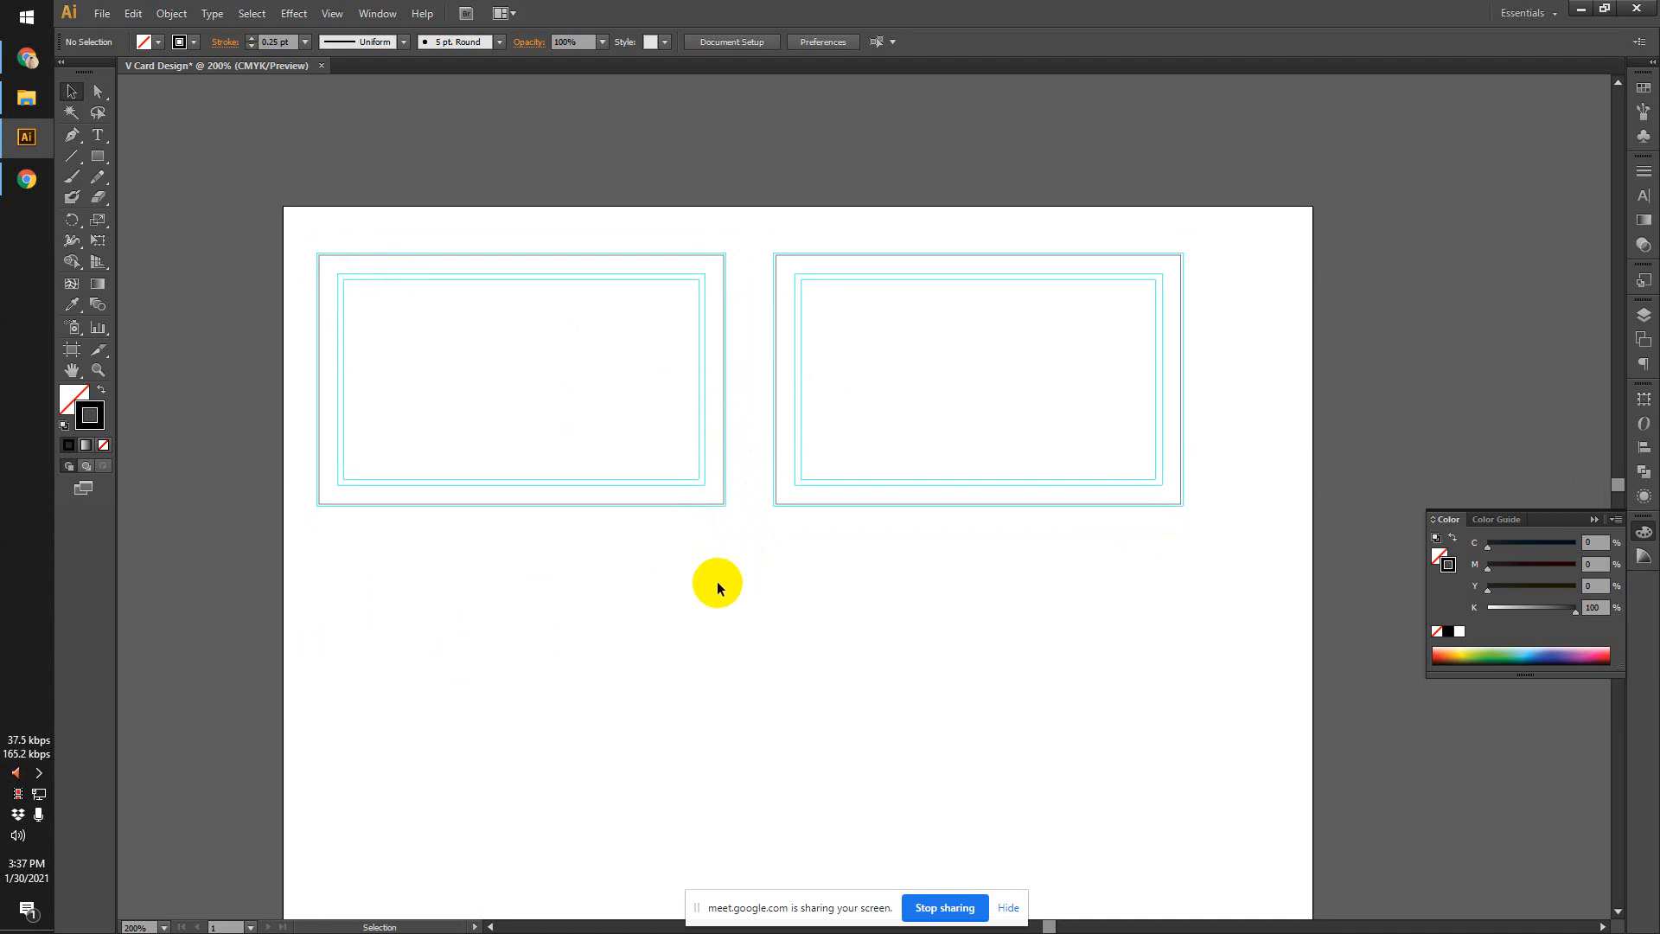
scroll(718, 583, up, 2)
scroll(718, 583, down, 2)
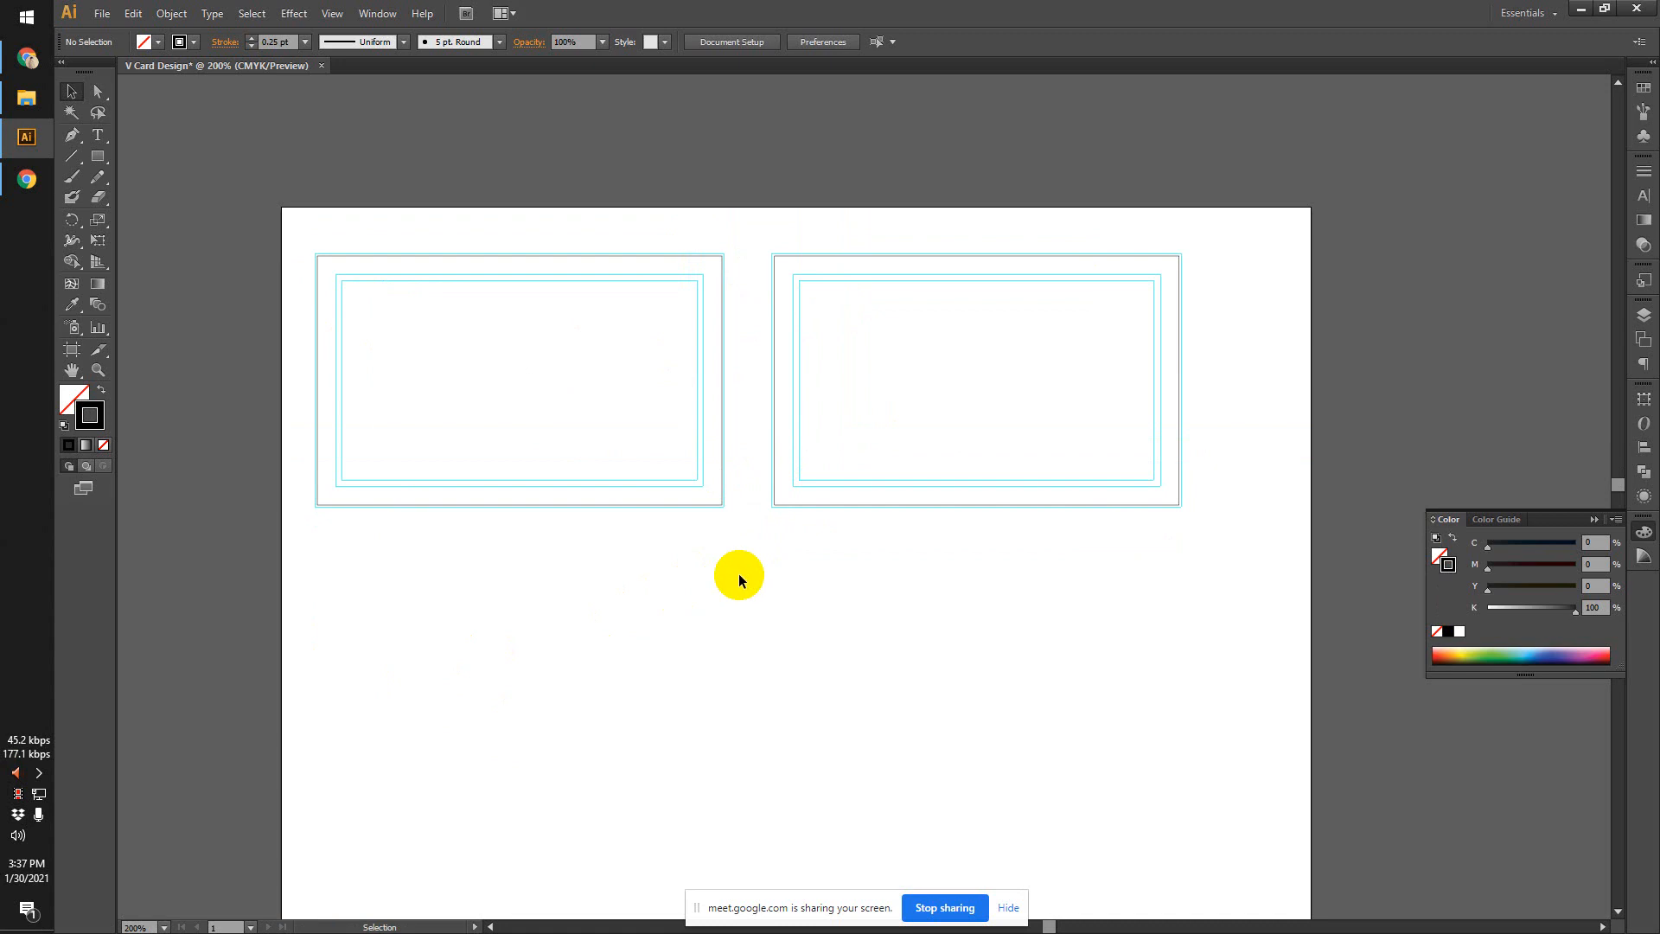
Check how the two card frame groups select, both individually and together.
drag(758, 233, 1200, 527)
scroll(1138, 534, down, 2)
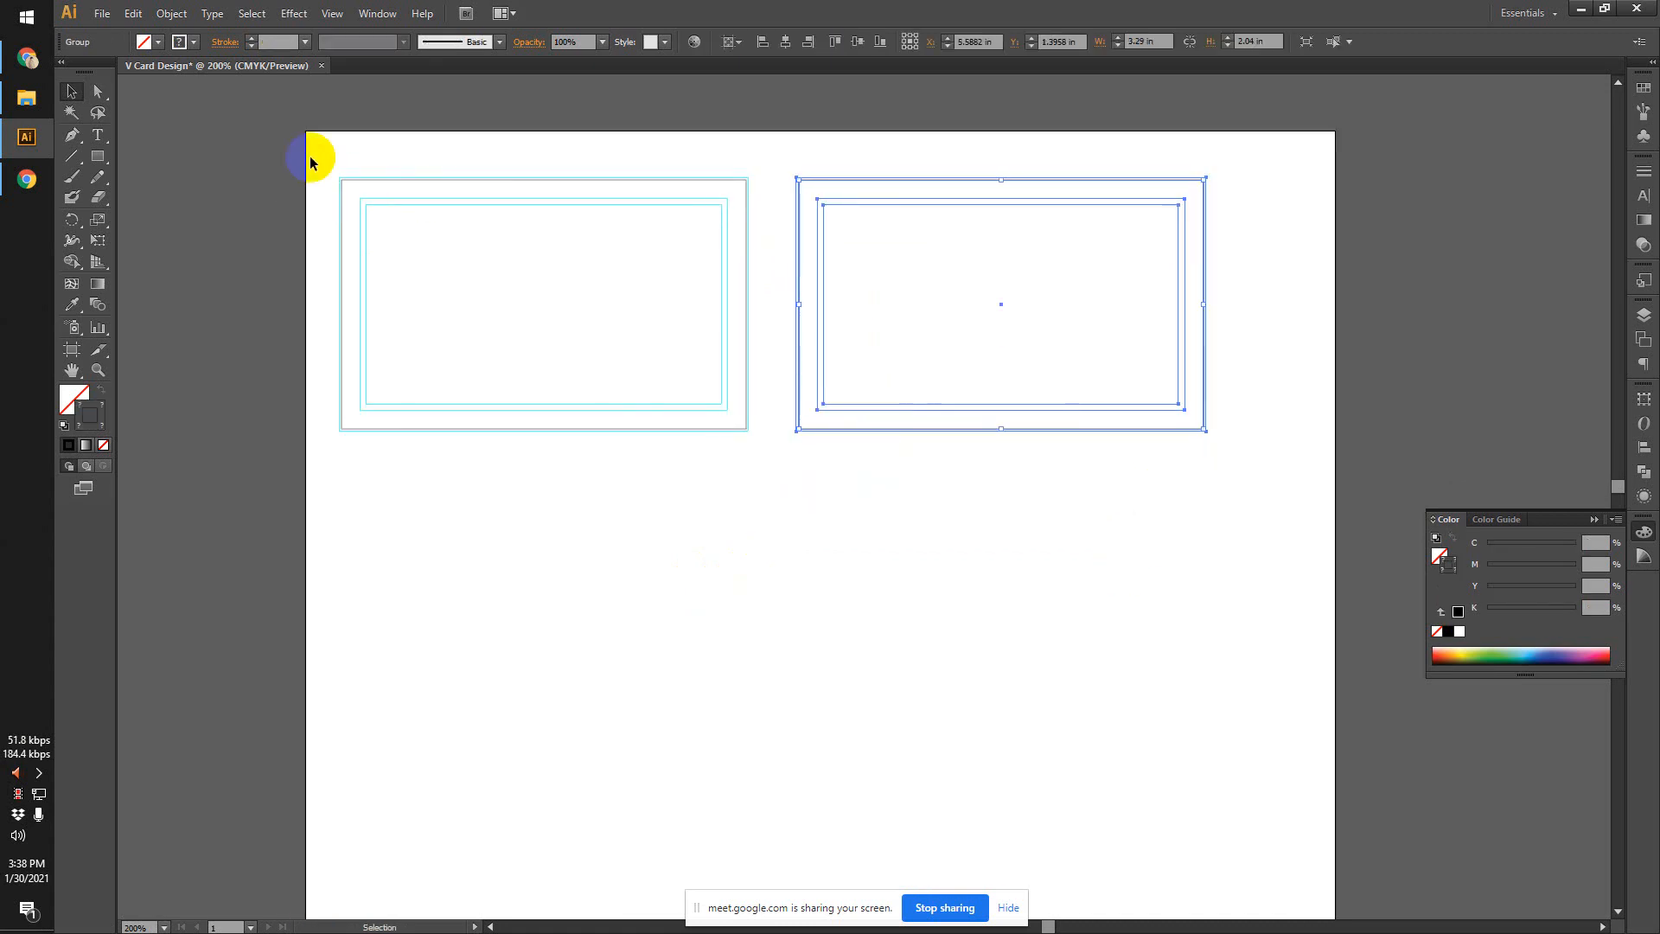
drag(312, 162, 1260, 463)
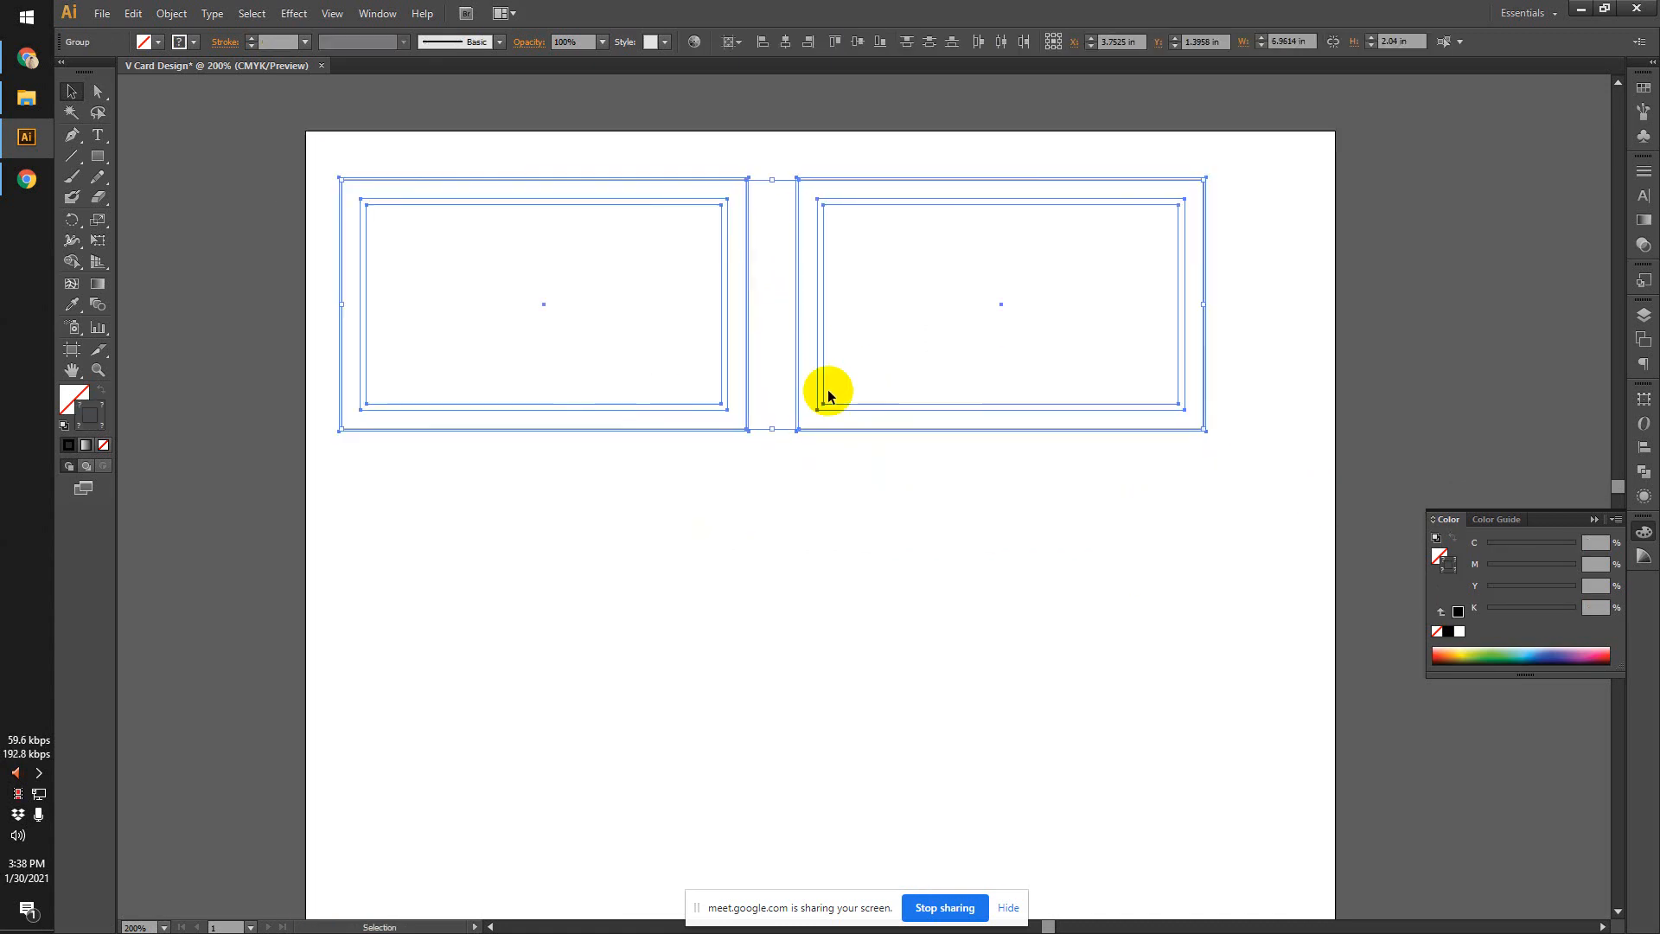
click(307, 160)
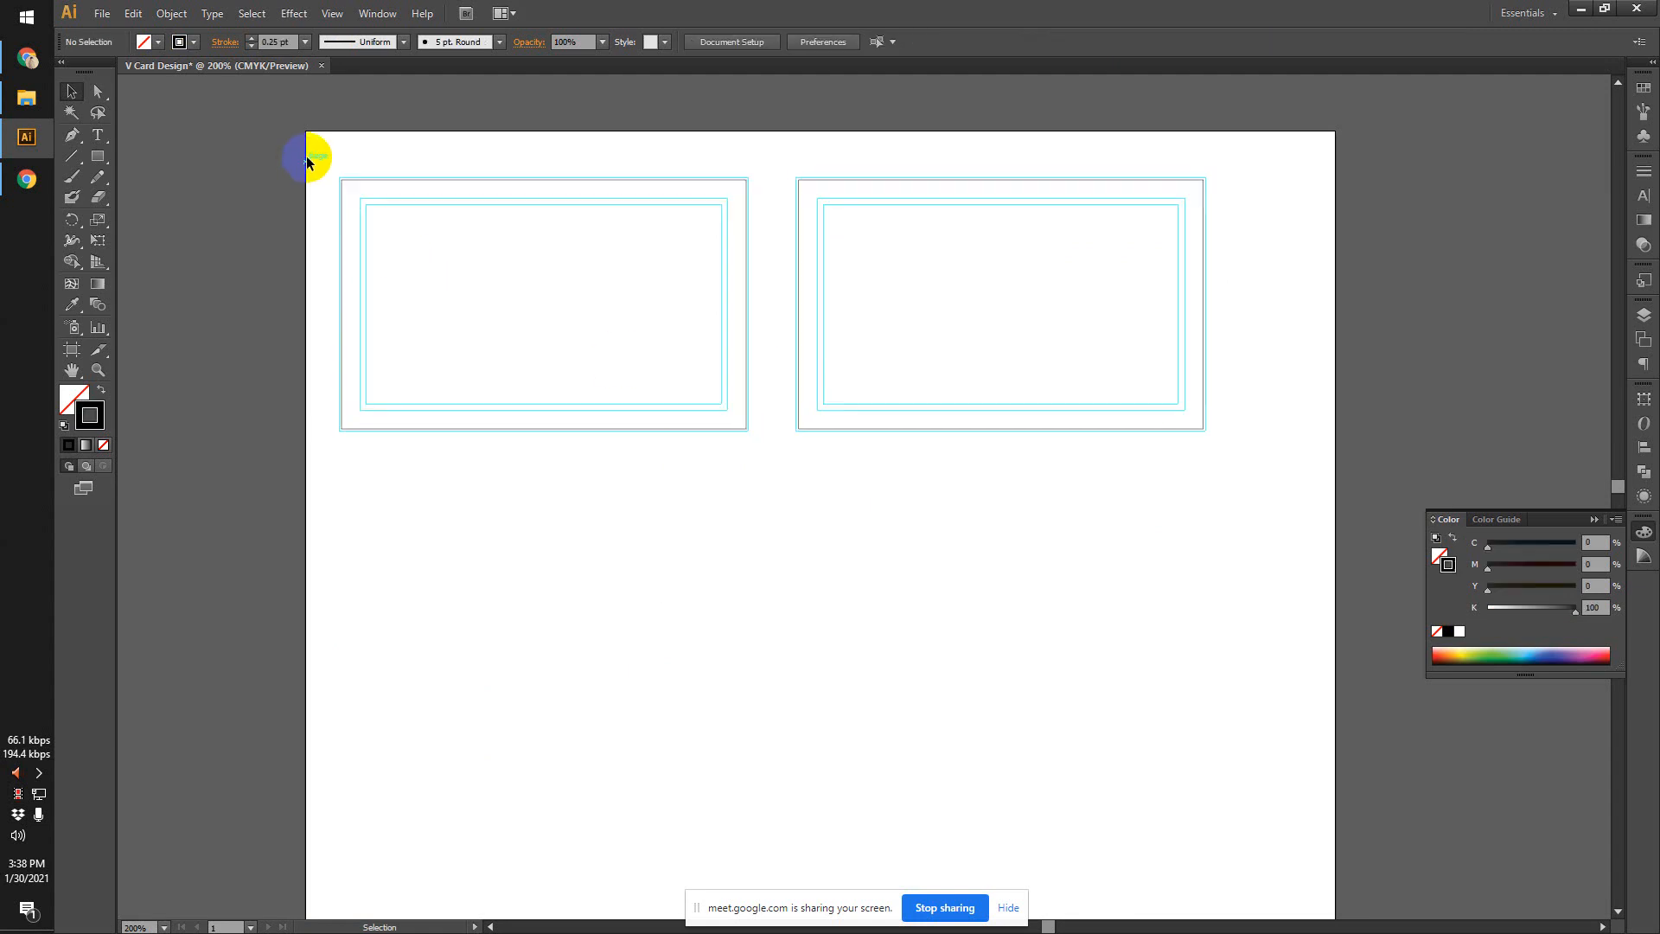
drag(307, 160, 761, 440)
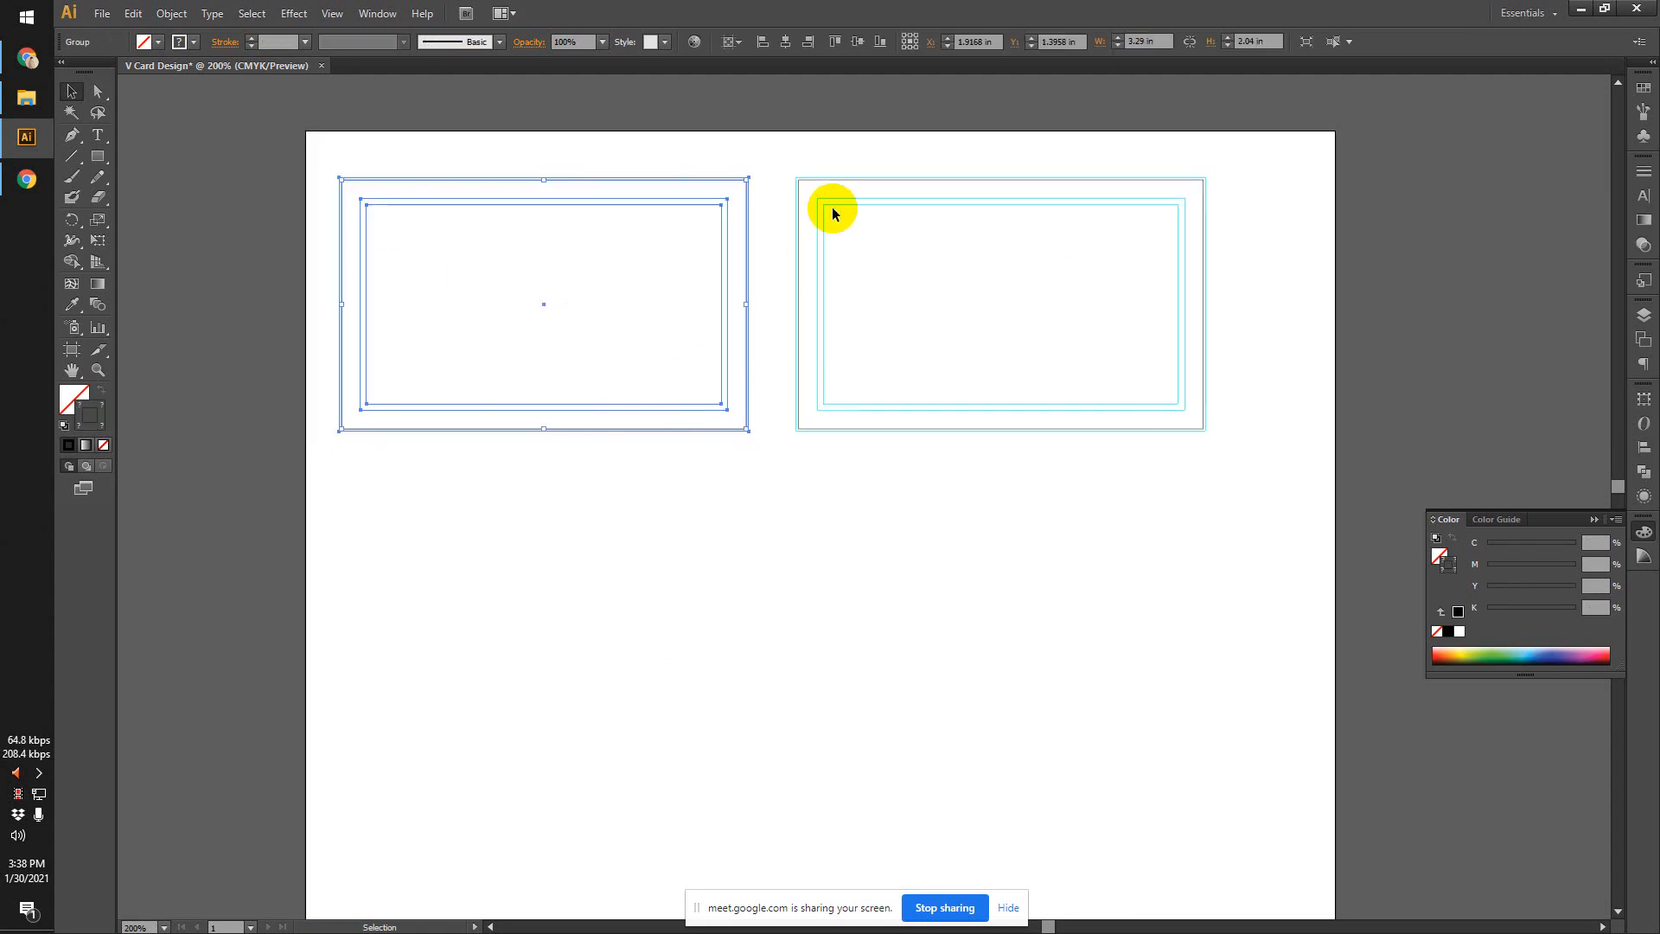
click(231, 190)
scroll(256, 182, up, 1)
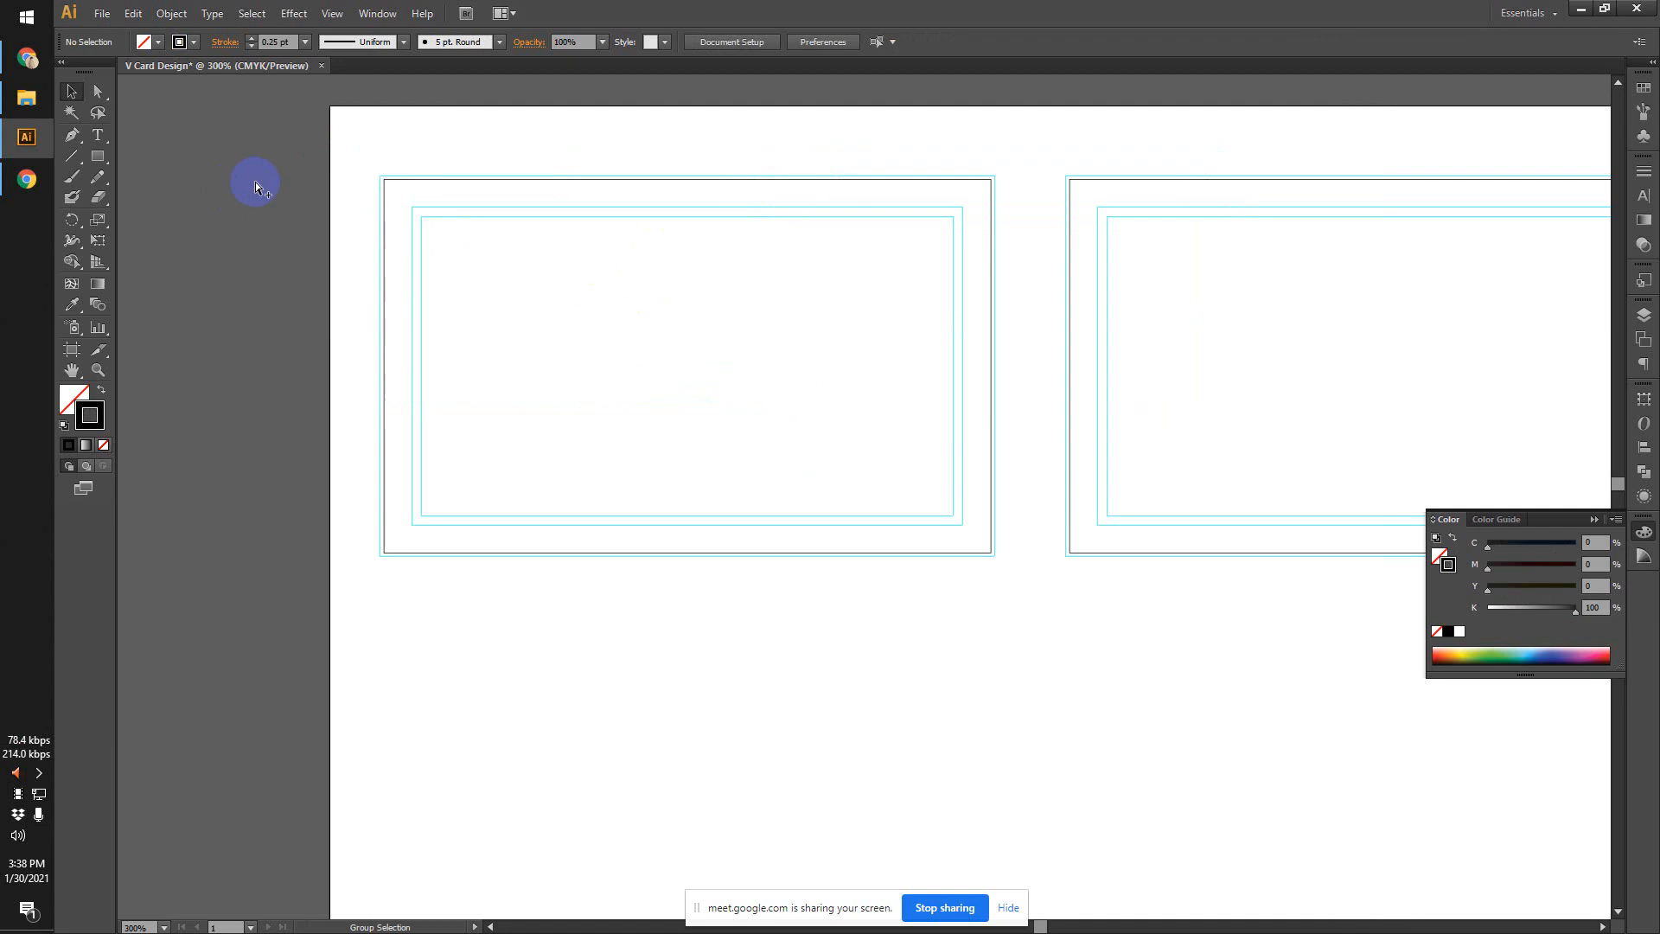
click(964, 233)
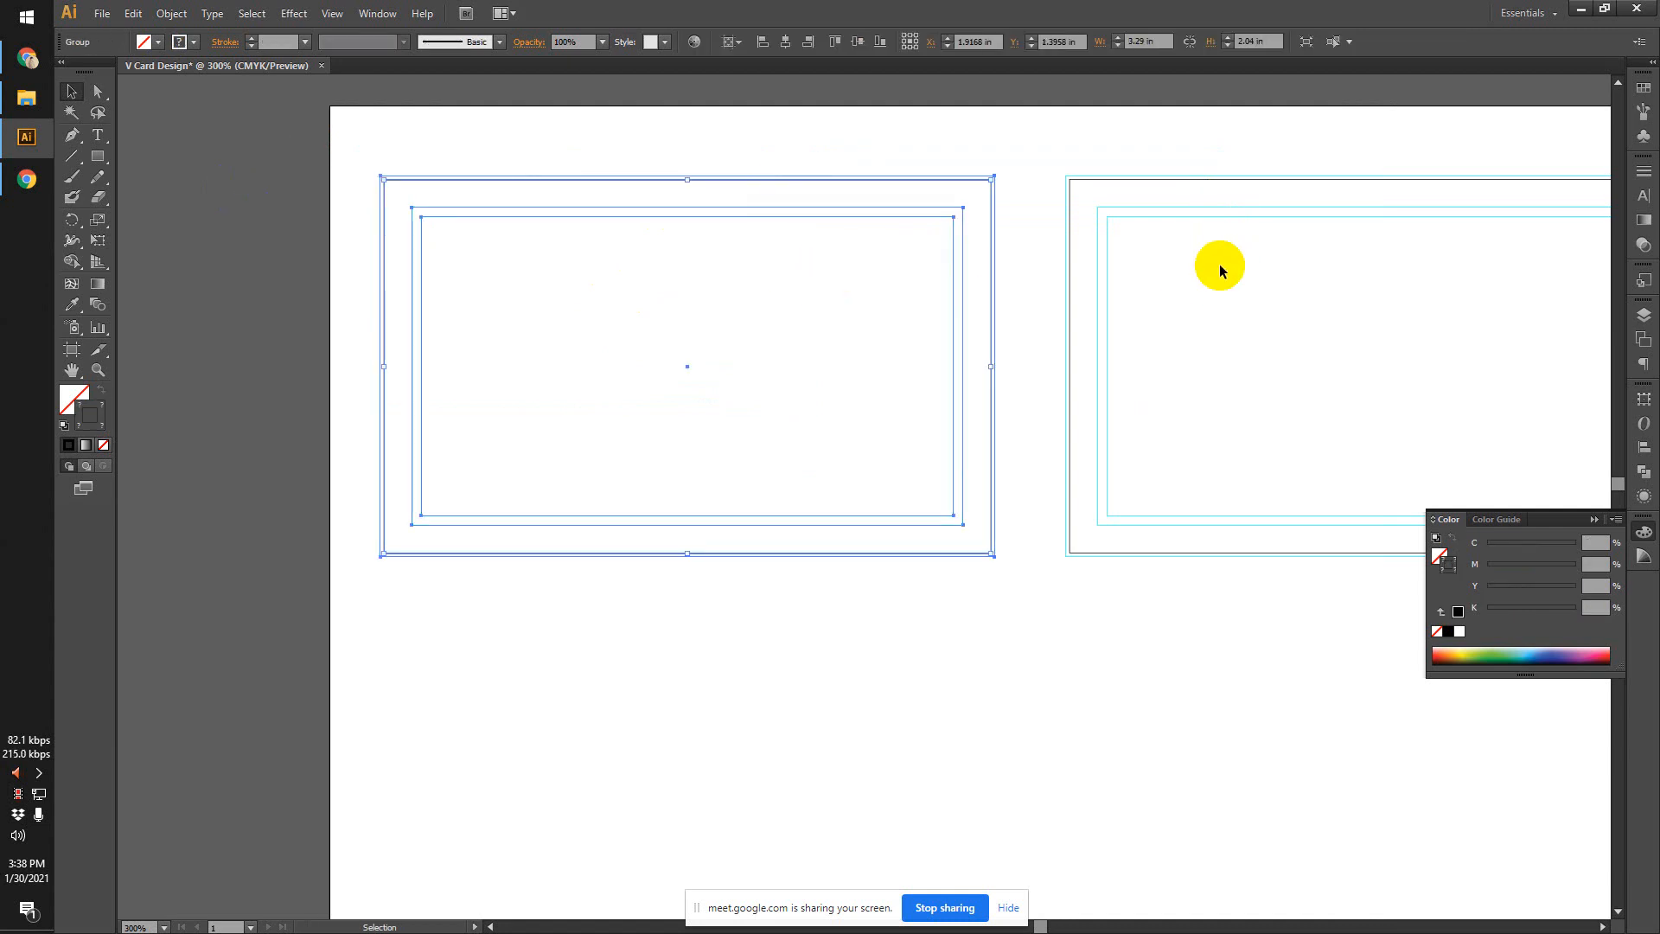
click(1033, 173)
drag(1033, 173, 844, 271)
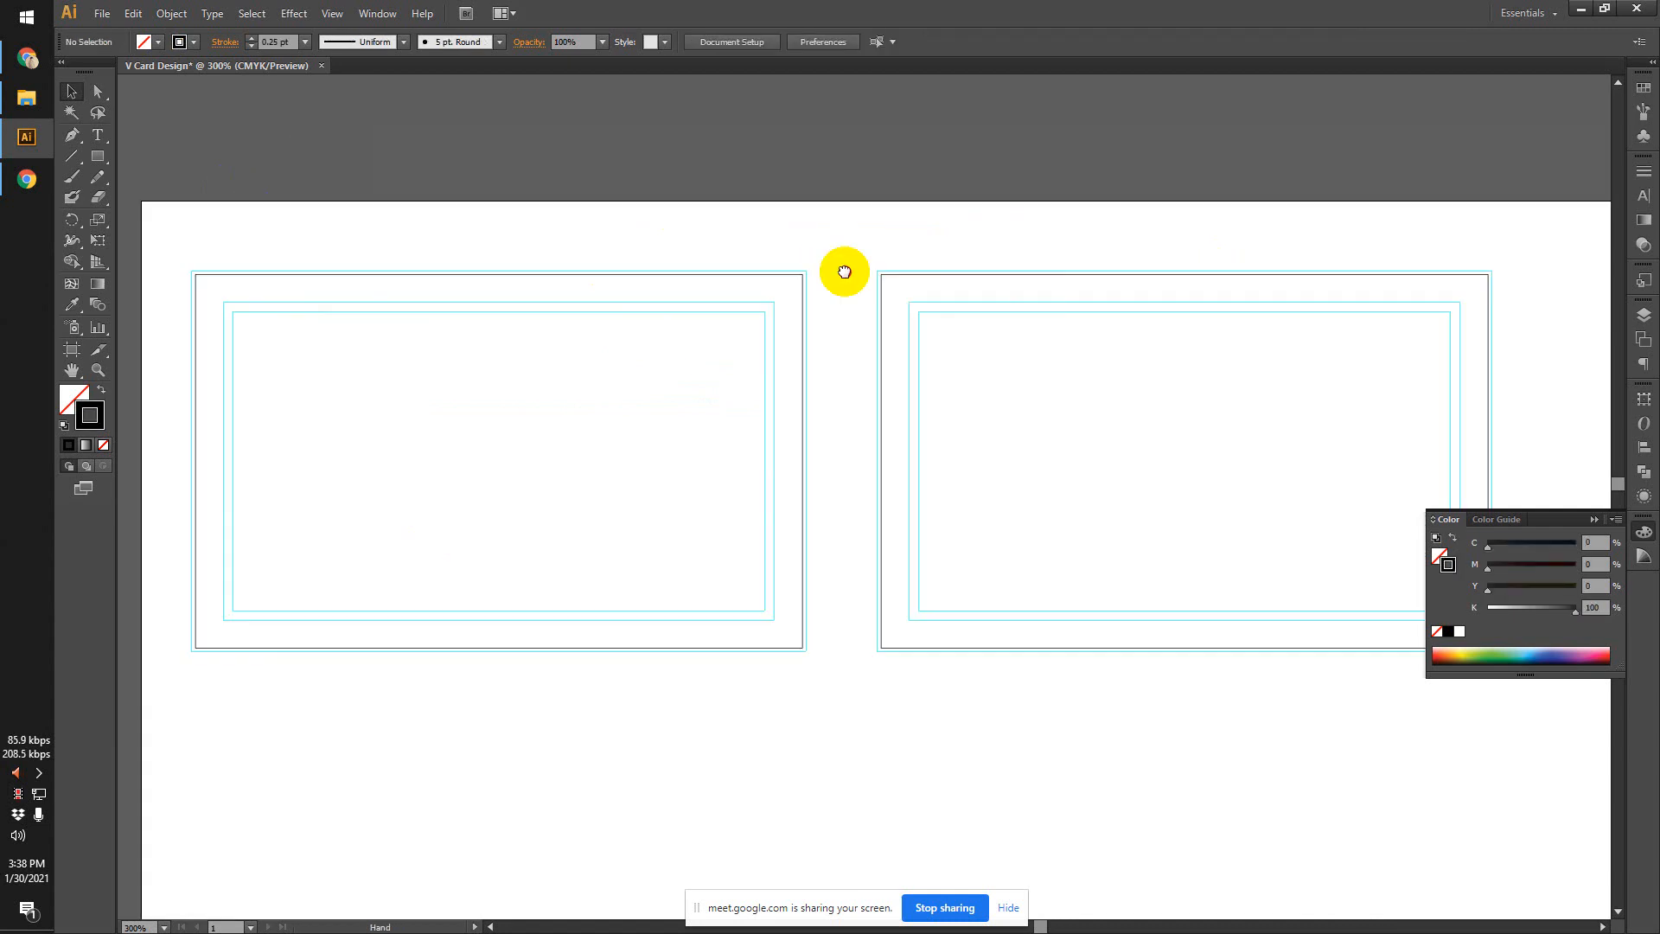
Select both card frame groups and lock them.
drag(630, 222, 936, 355)
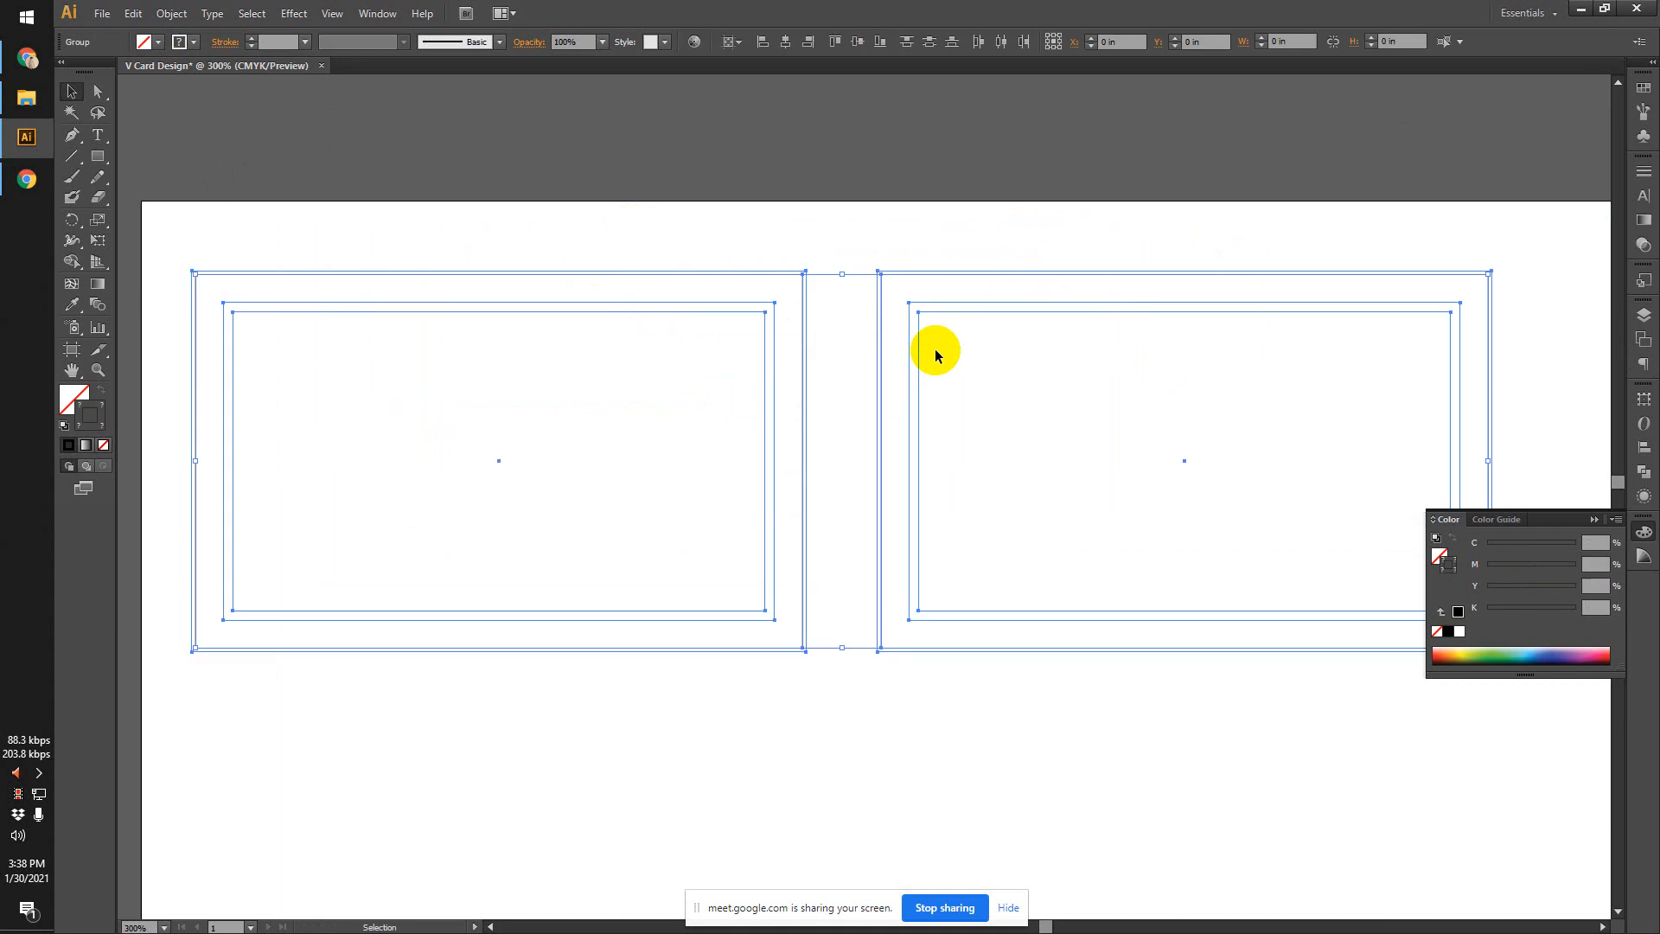
drag(715, 223, 1004, 396)
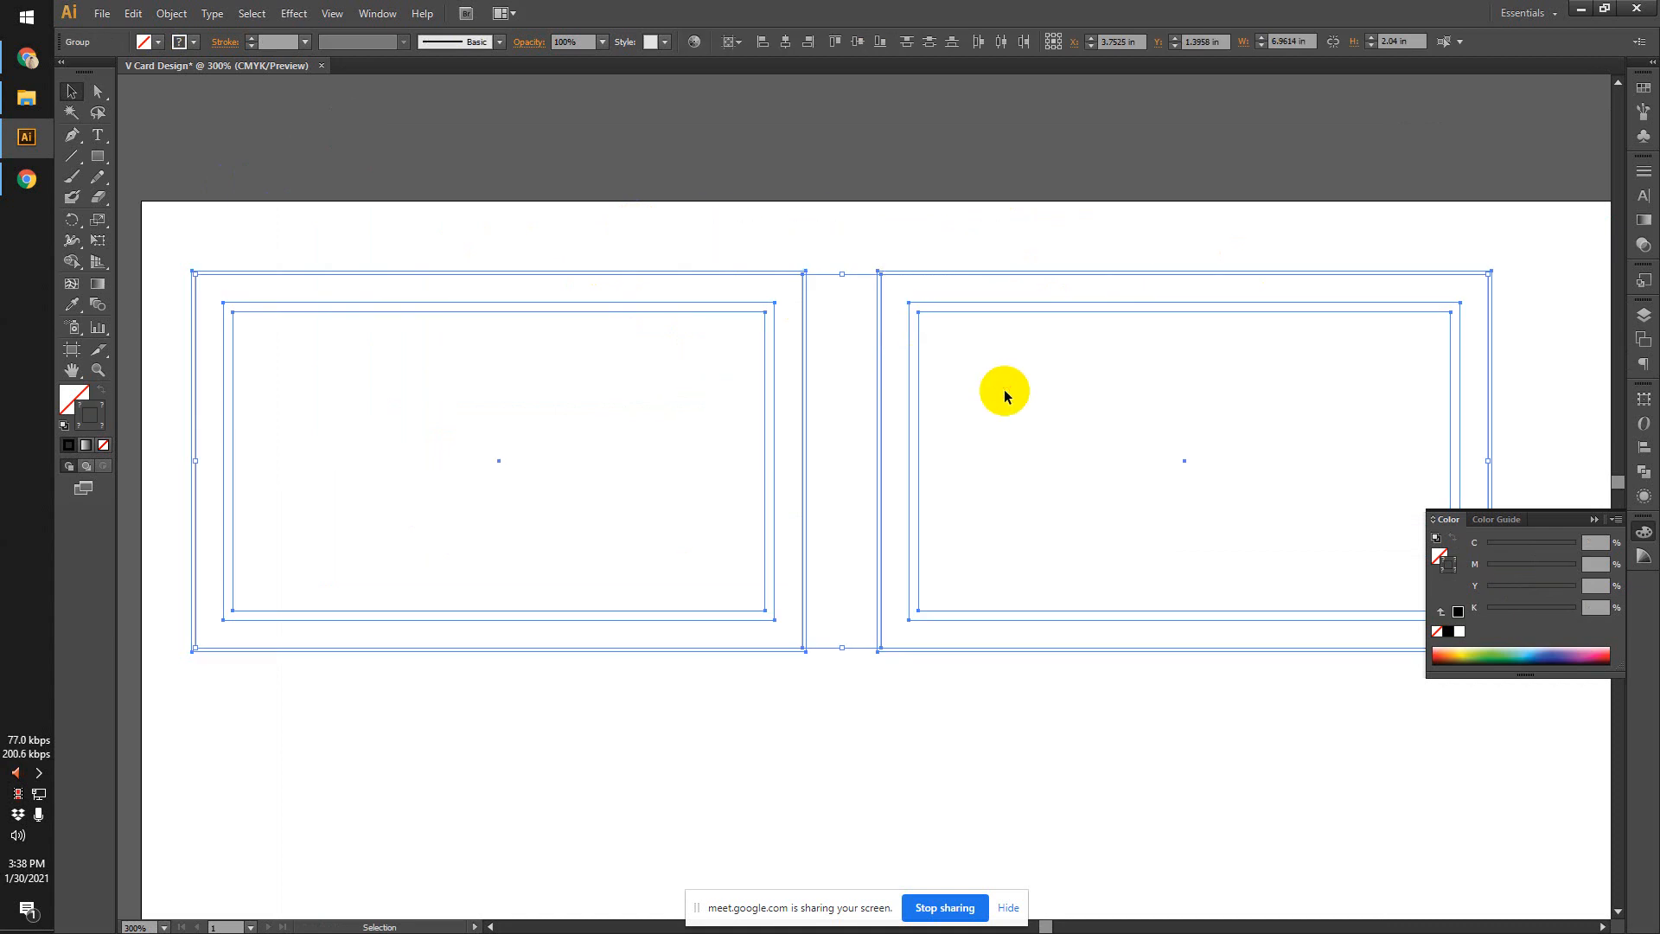
key(a)
key(ctrl+2)
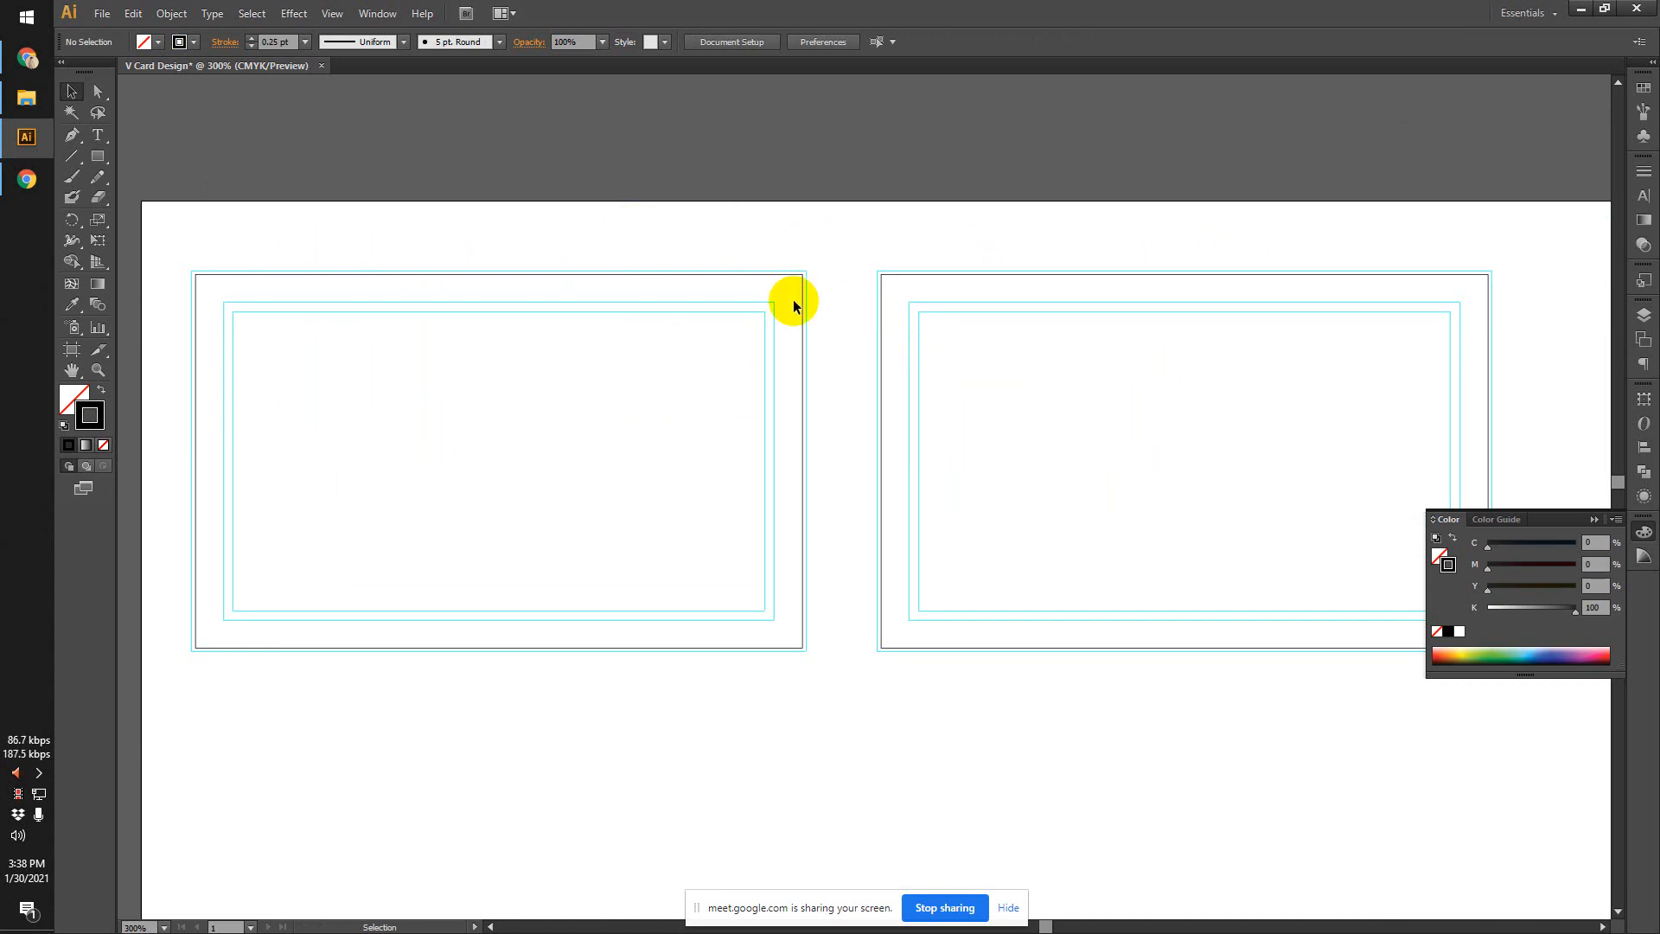
Test the lock by trying to select the card frames, and unlock all objects.
drag(708, 236, 917, 389)
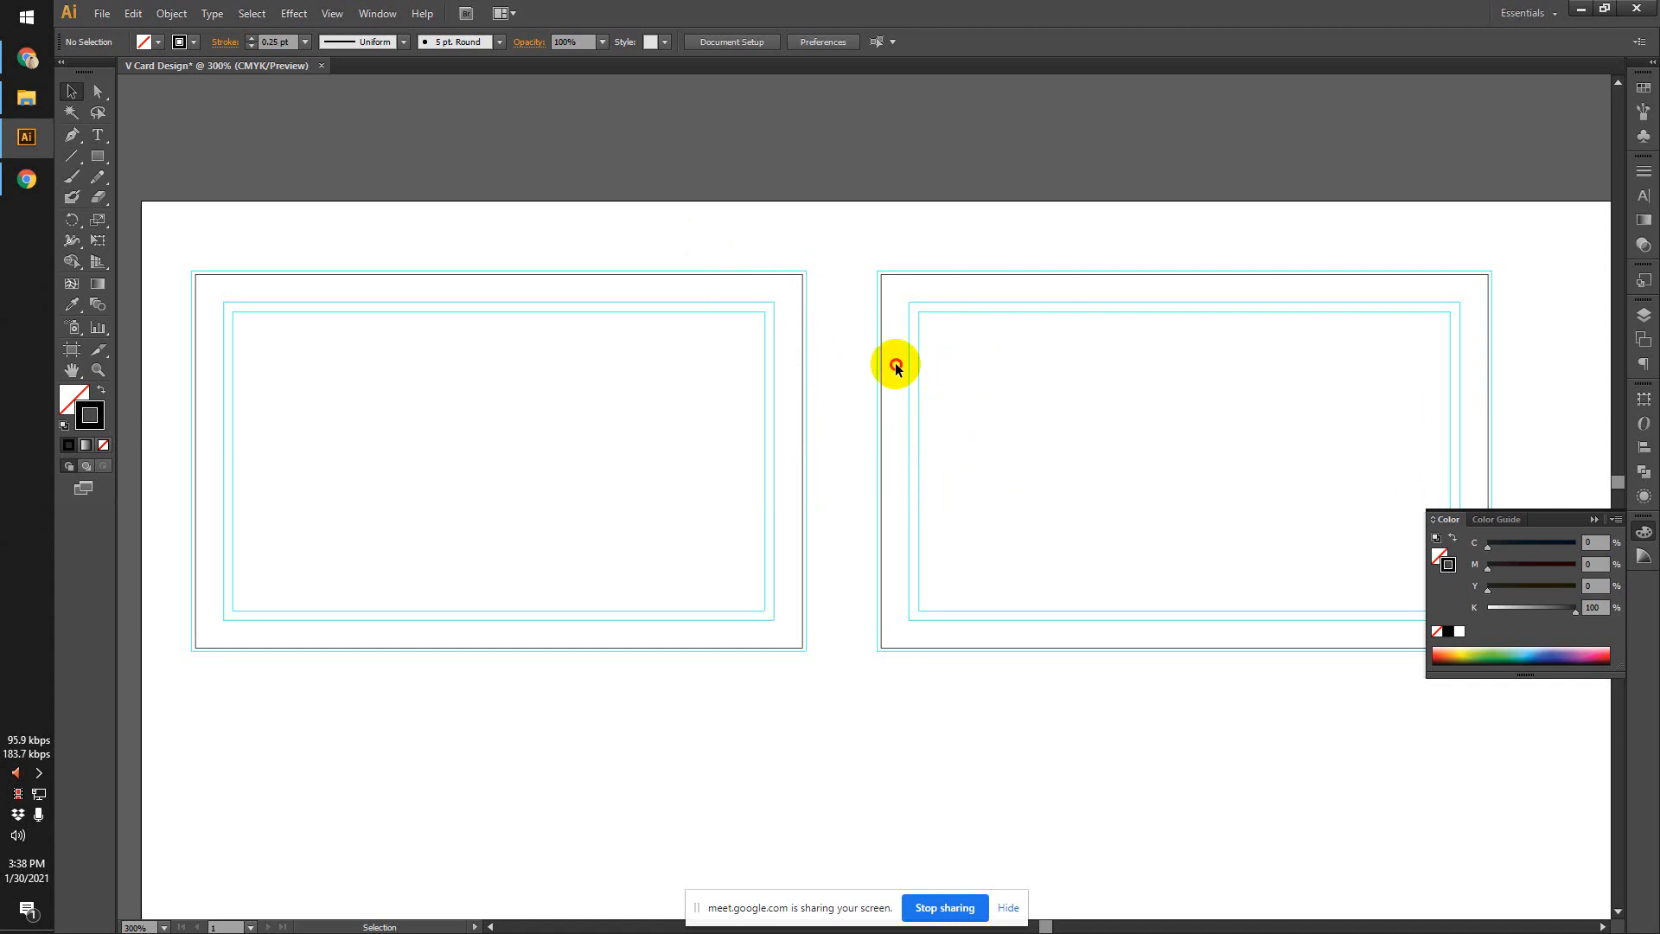
drag(744, 251, 634, 343)
drag(420, 346, 487, 348)
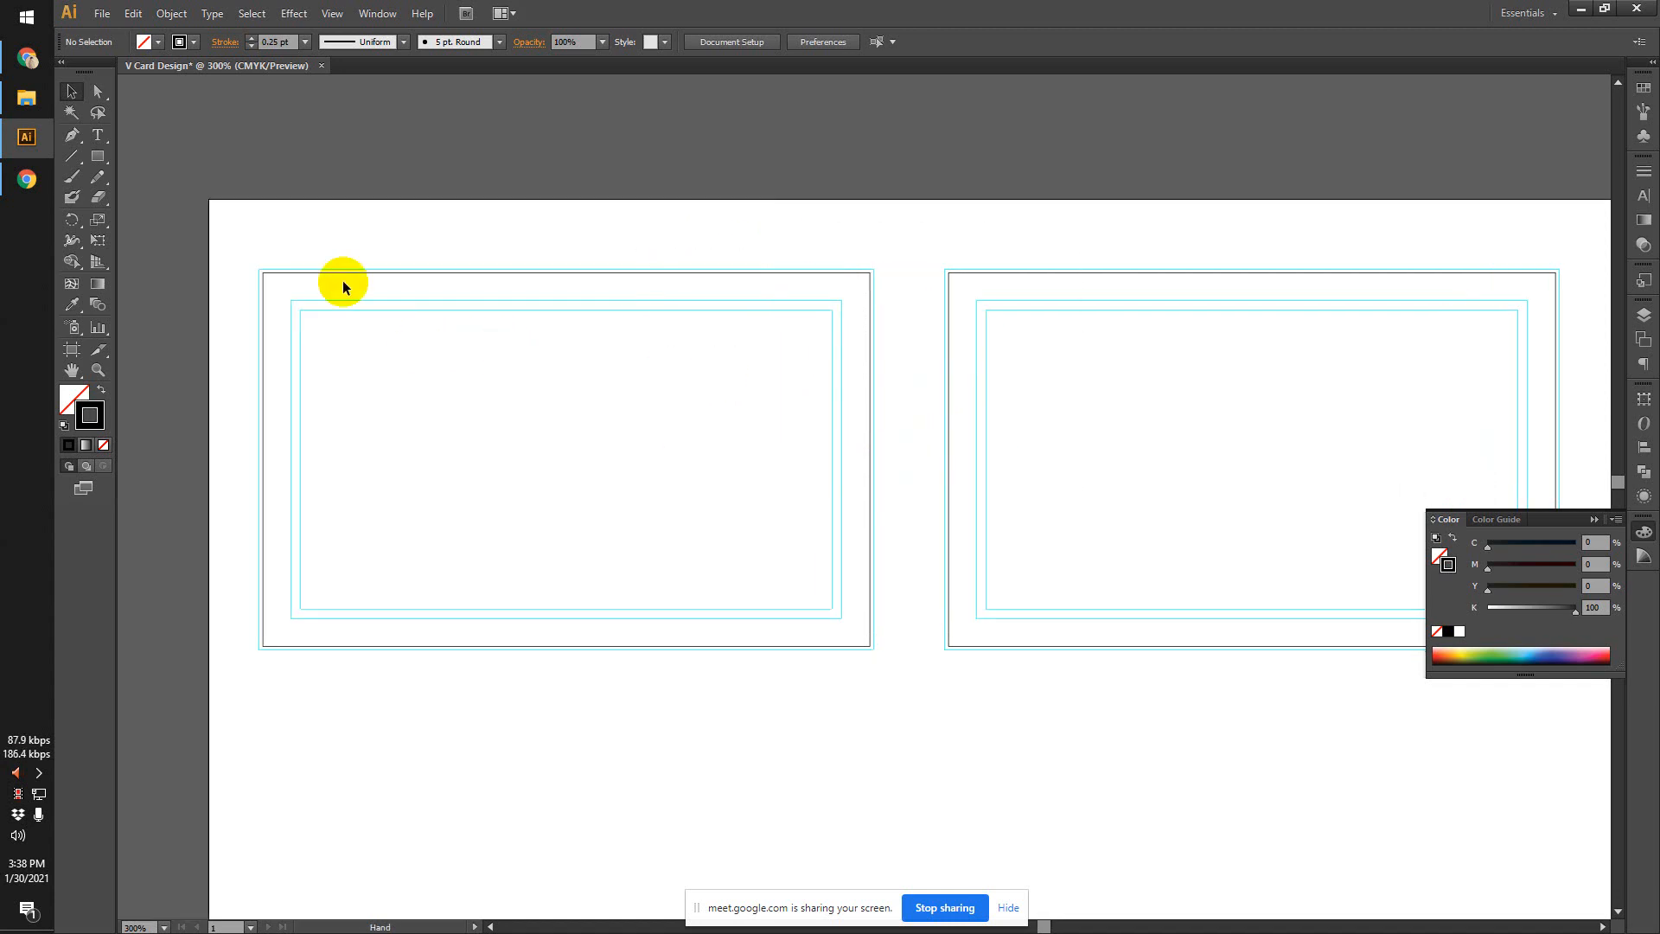
drag(228, 244, 470, 450)
drag(320, 245, 392, 252)
click(173, 15)
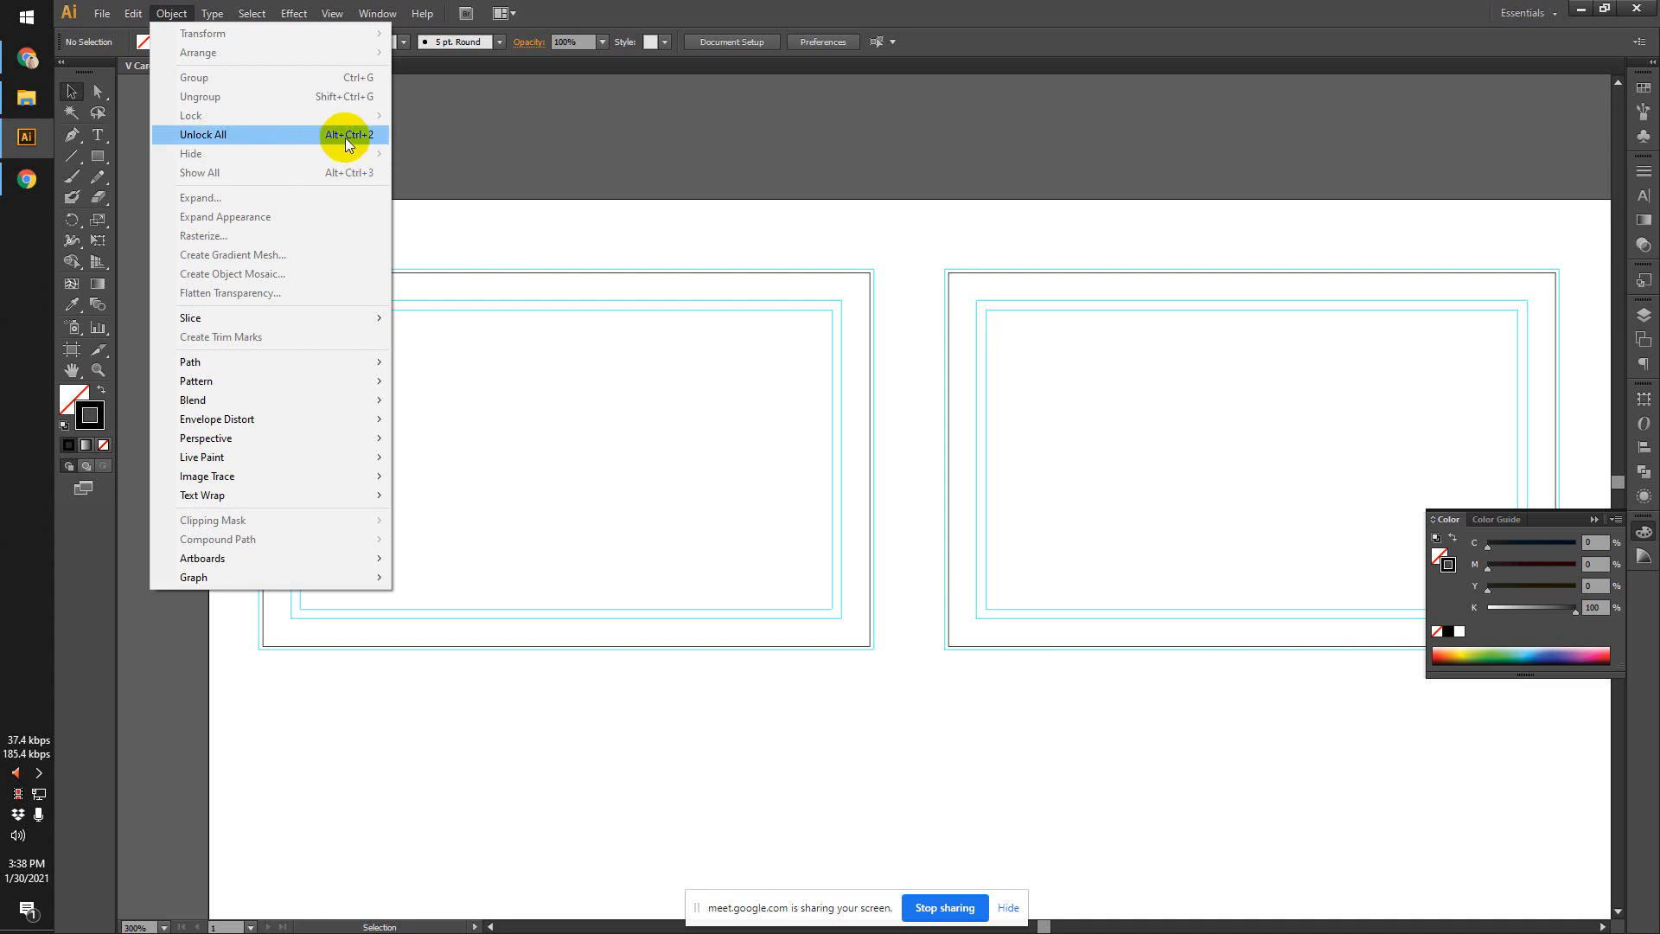
click(370, 139)
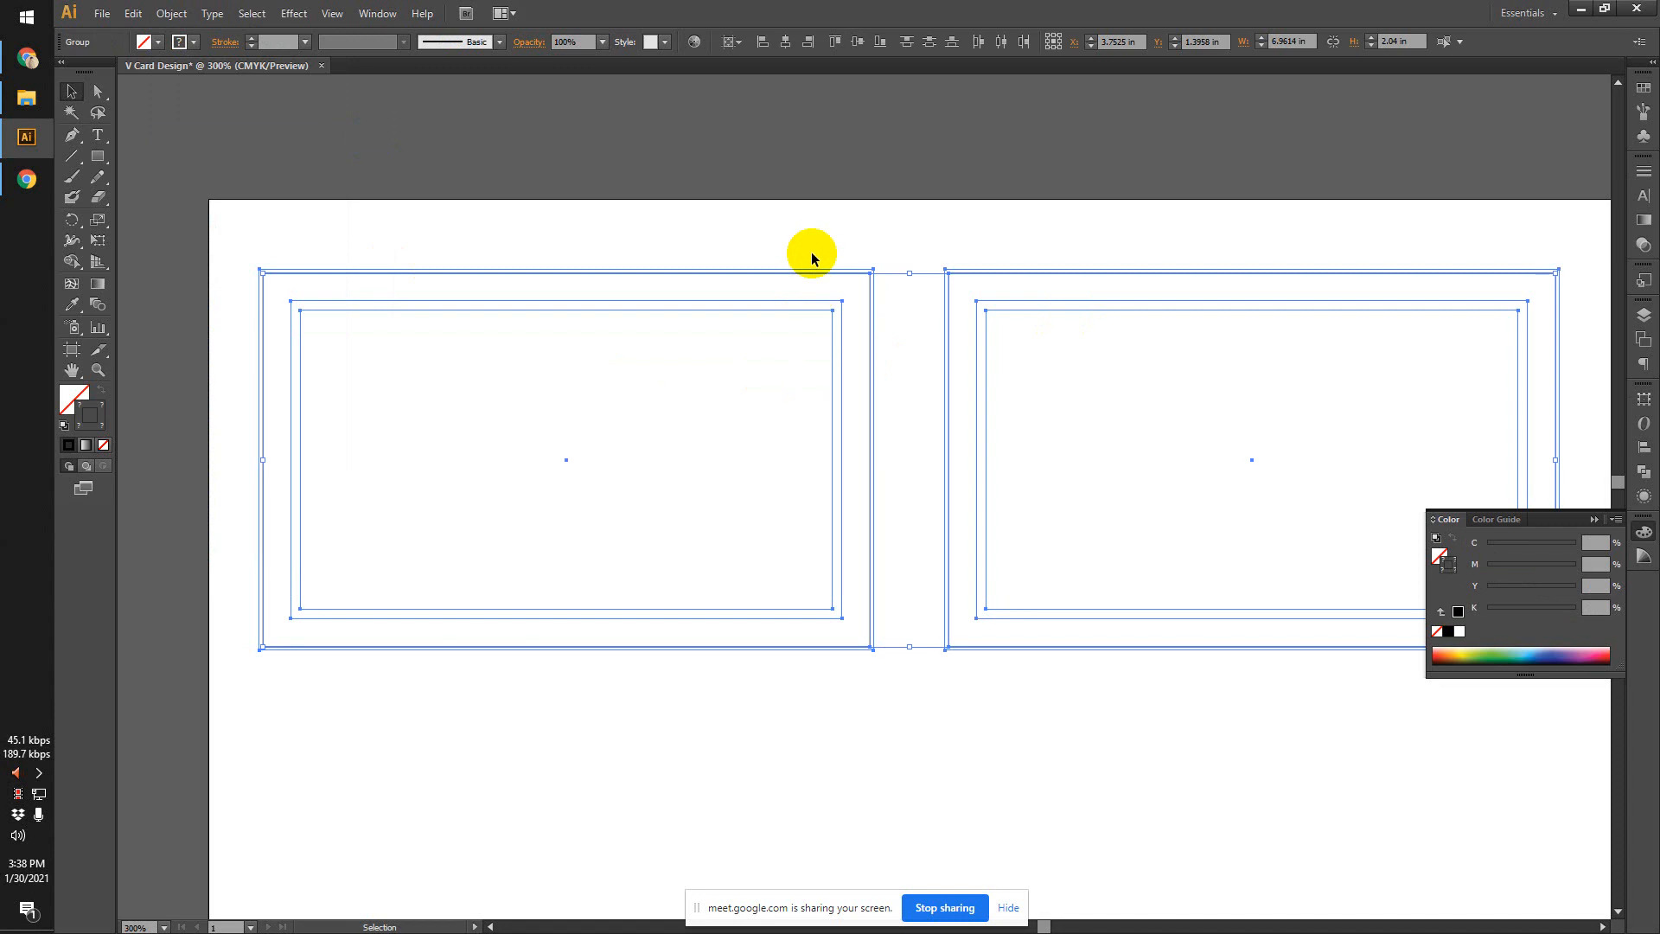
Review the Lock options available for the two selected card frames, and clear the selection.
click(172, 13)
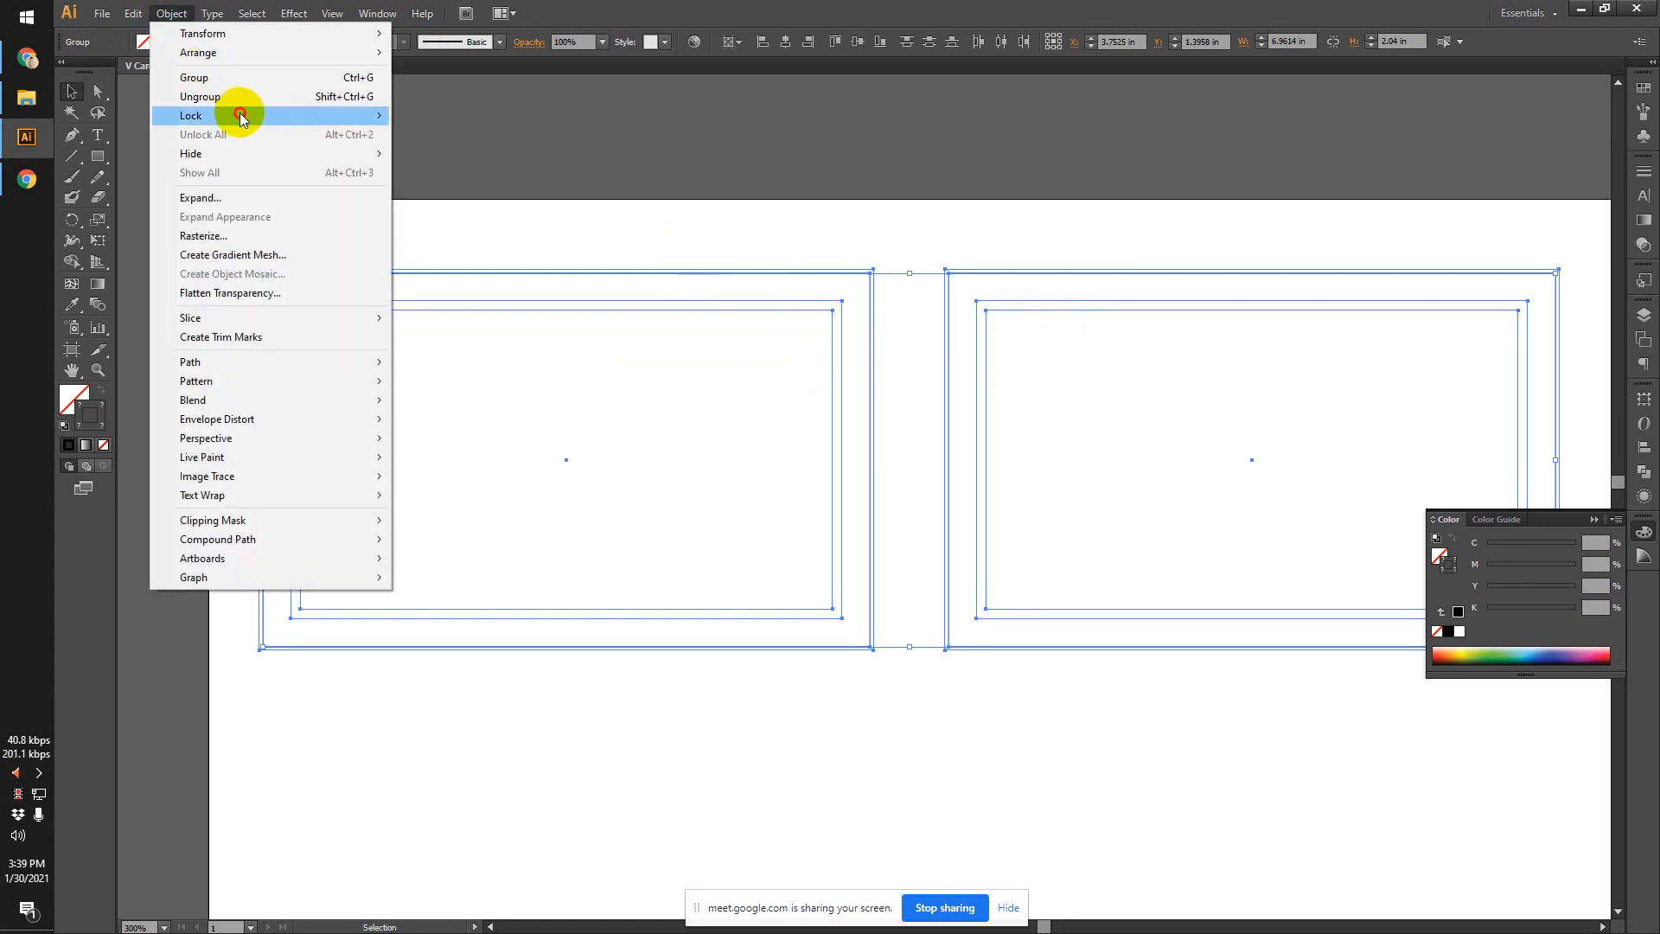
mouse_move(242, 117)
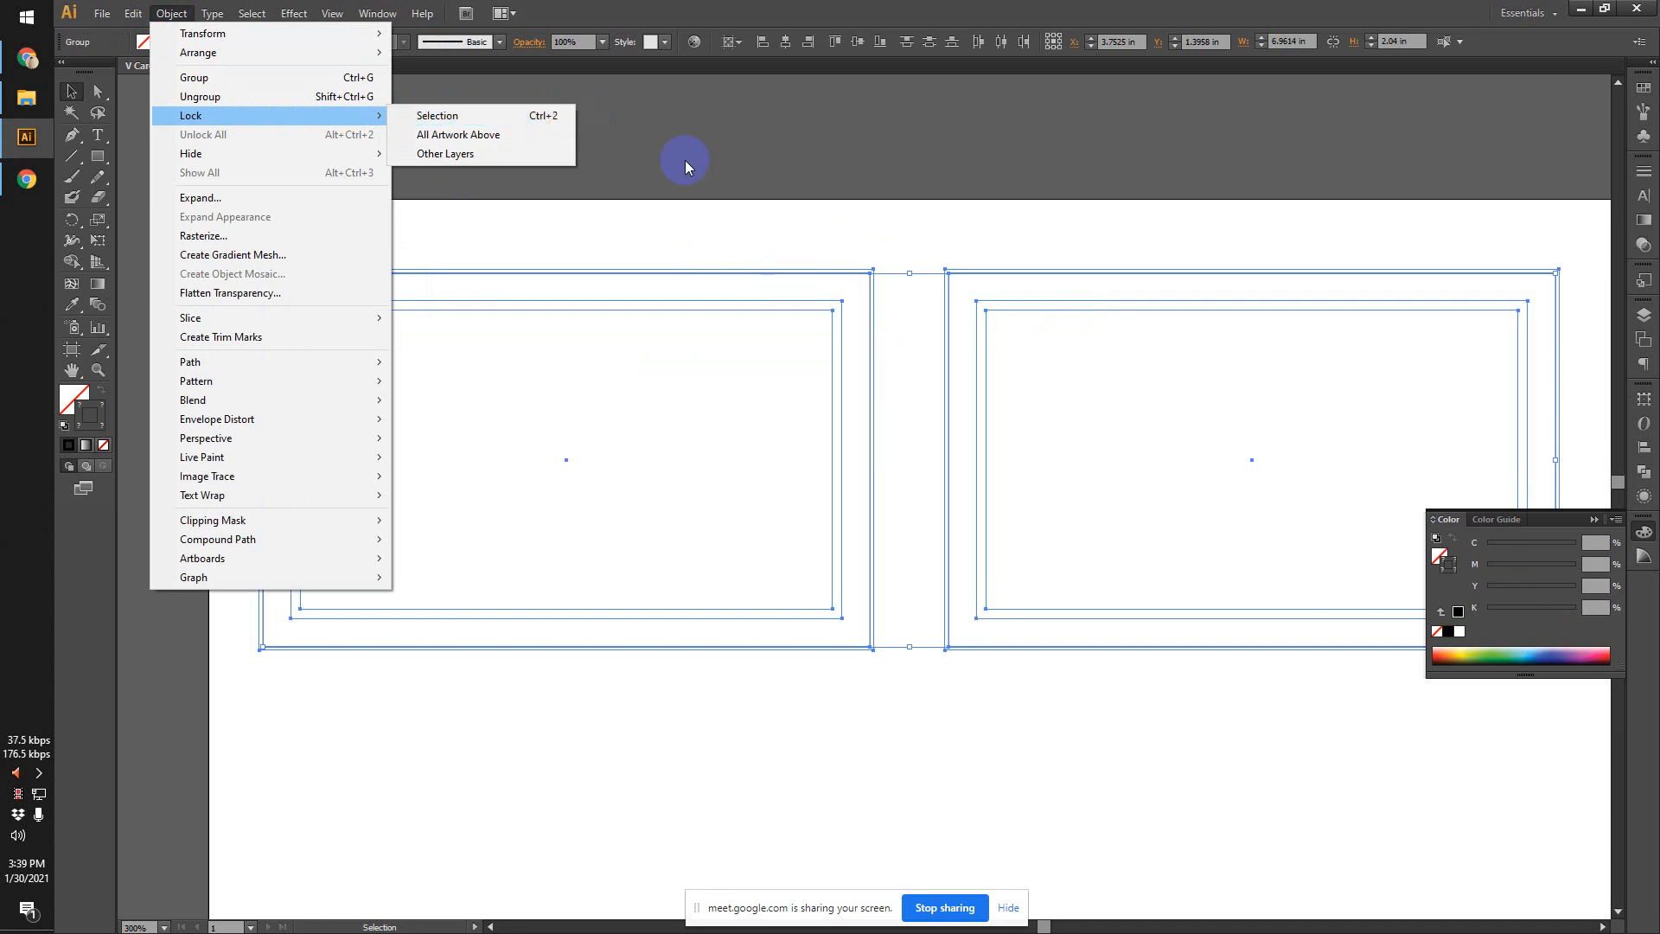
click(778, 232)
drag(779, 204, 1149, 454)
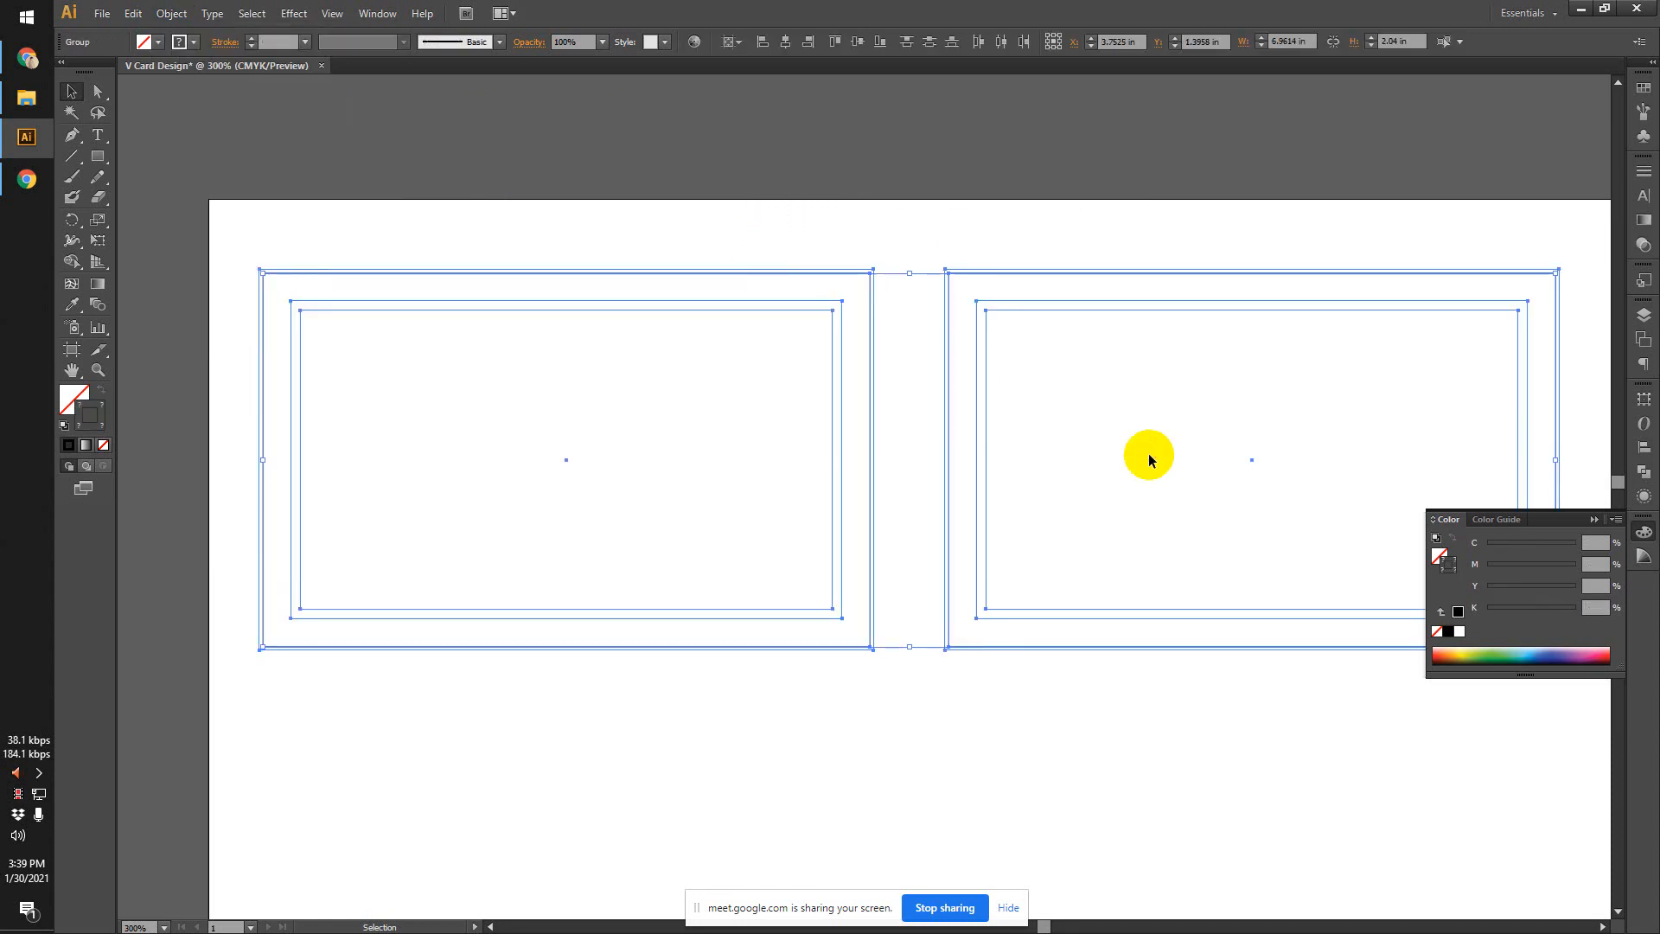
click(903, 335)
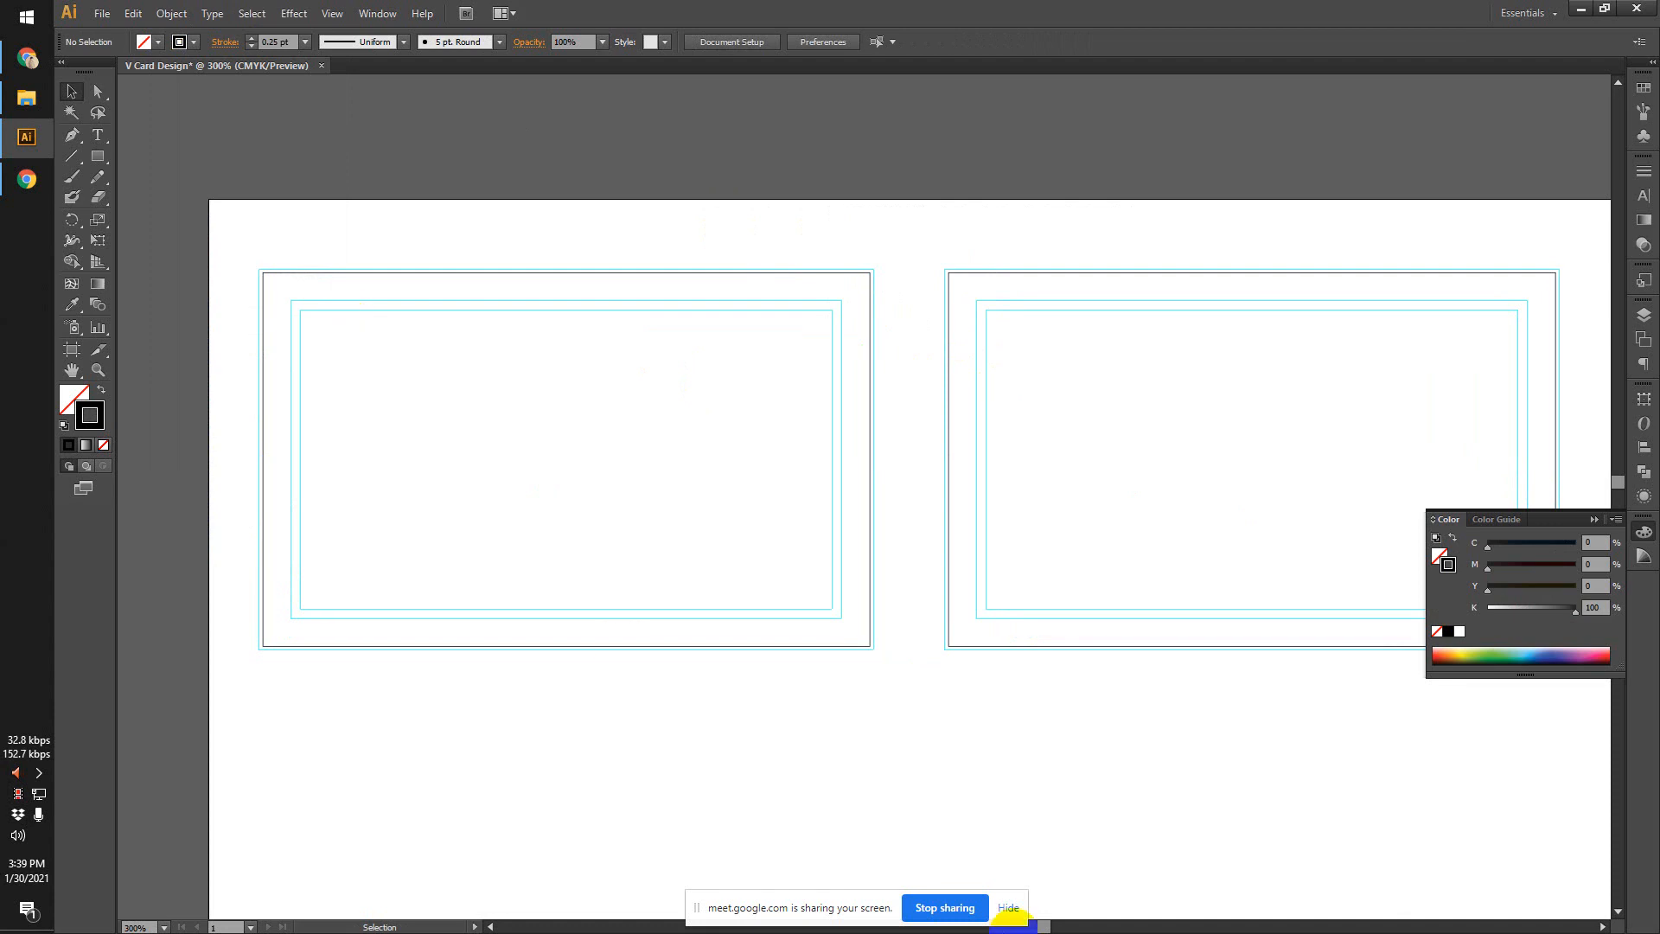
Hide the screen-sharing notice, check the participants in the Google Meet call, and return to the Illustrator card document.
click(1008, 907)
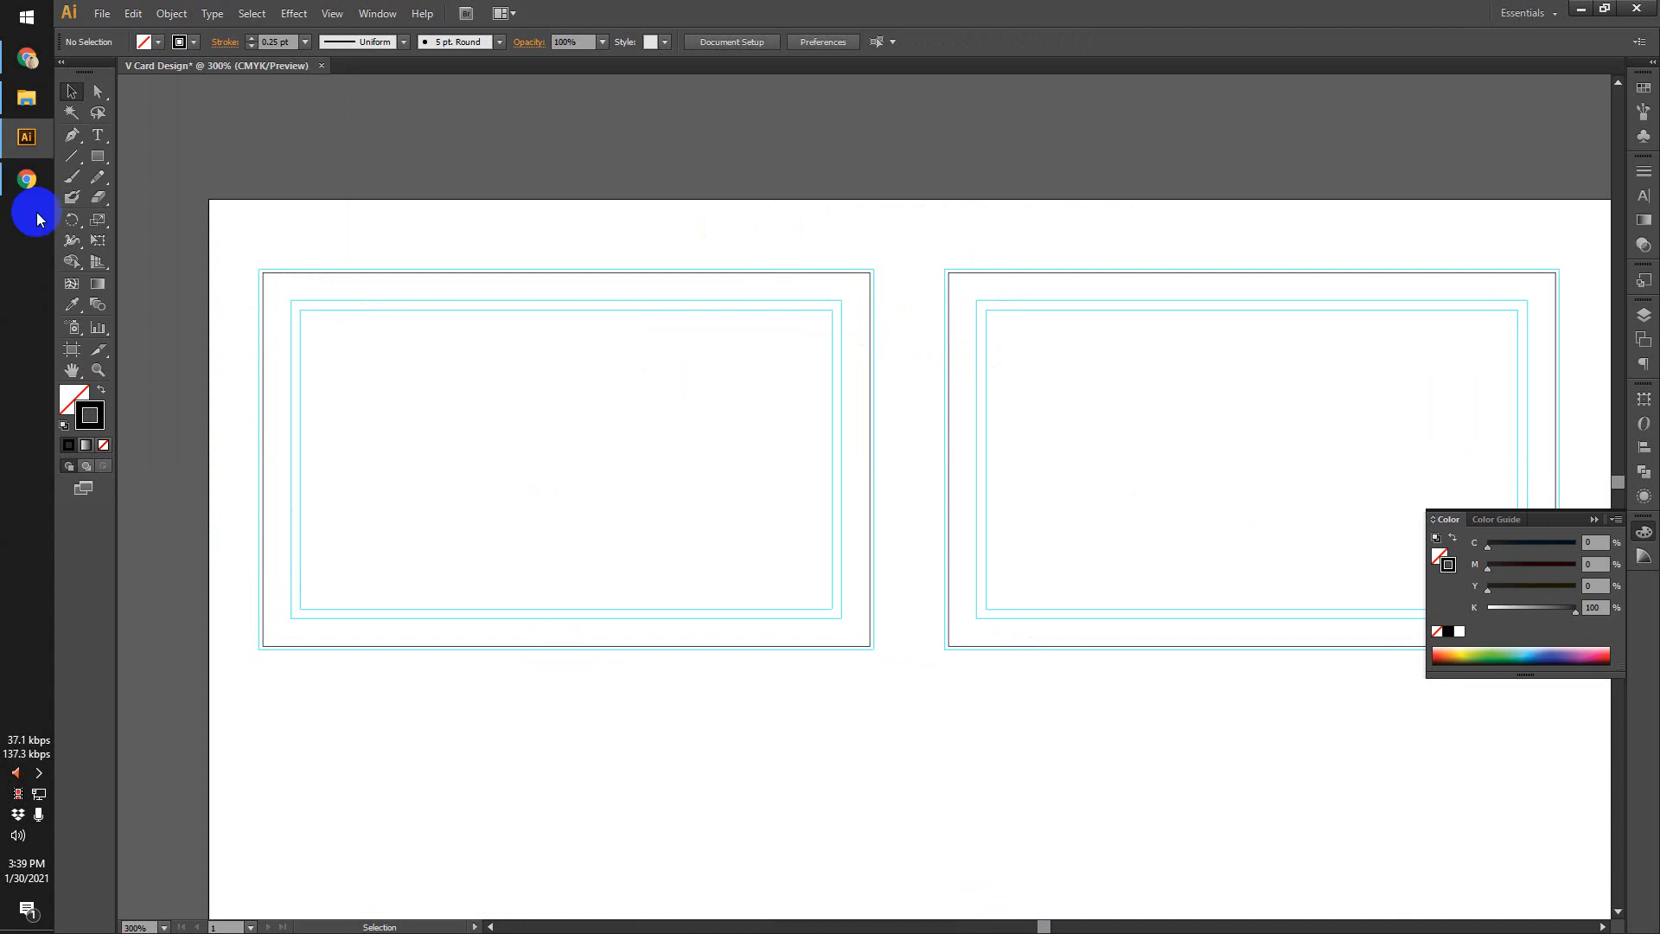
click(27, 61)
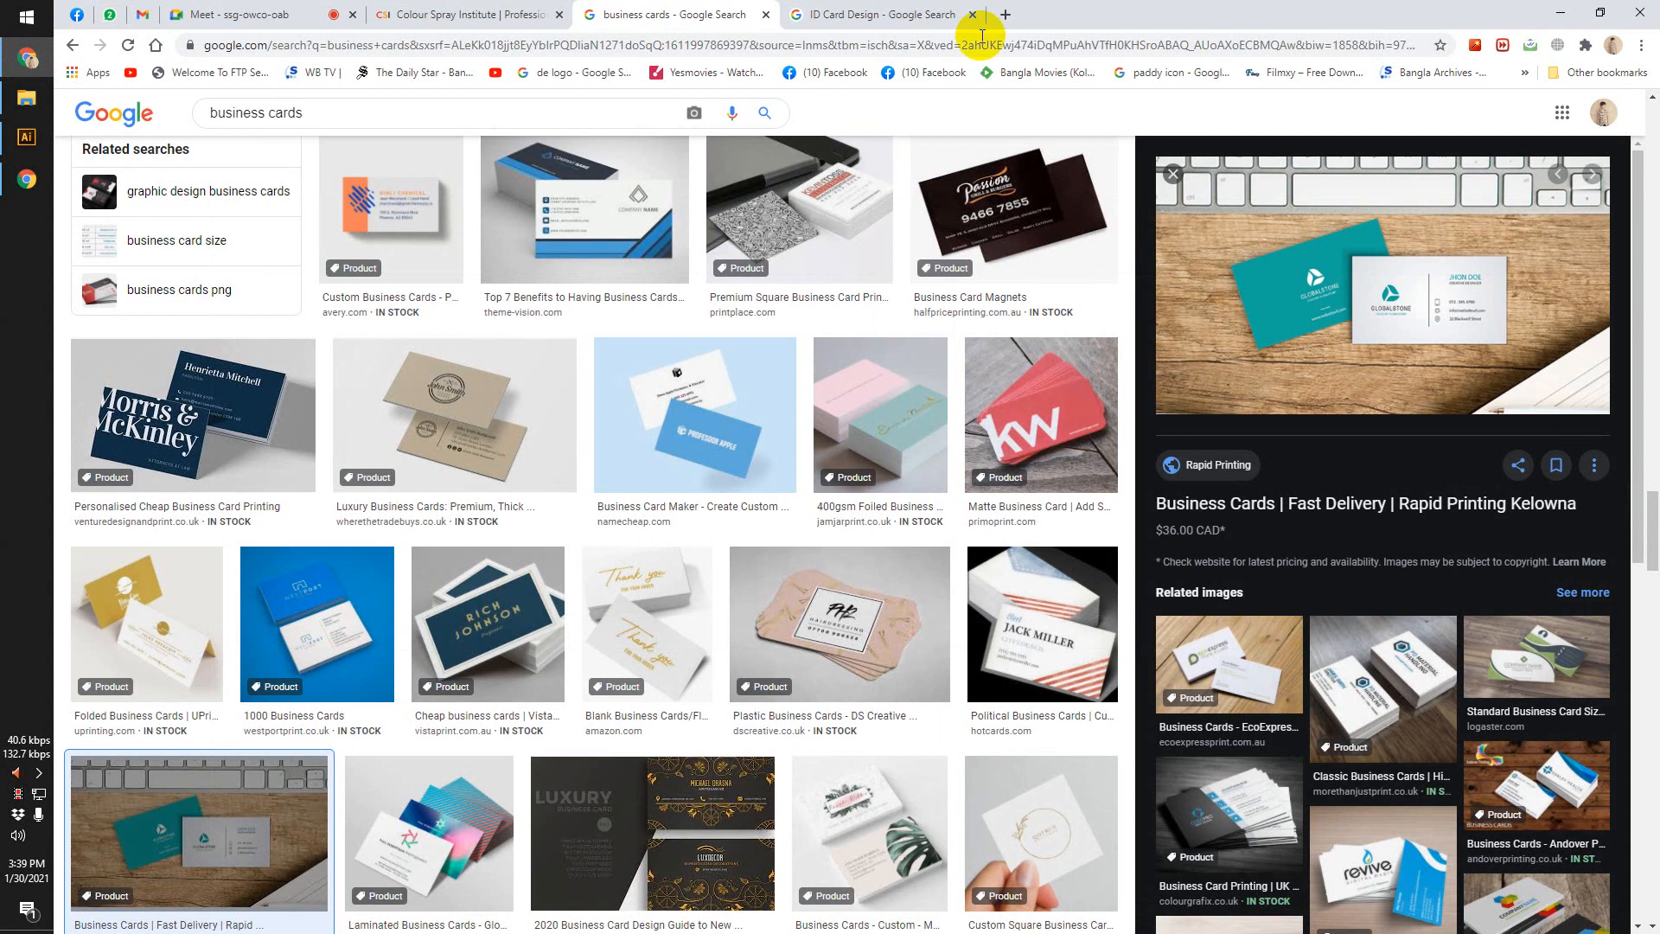
click(251, 14)
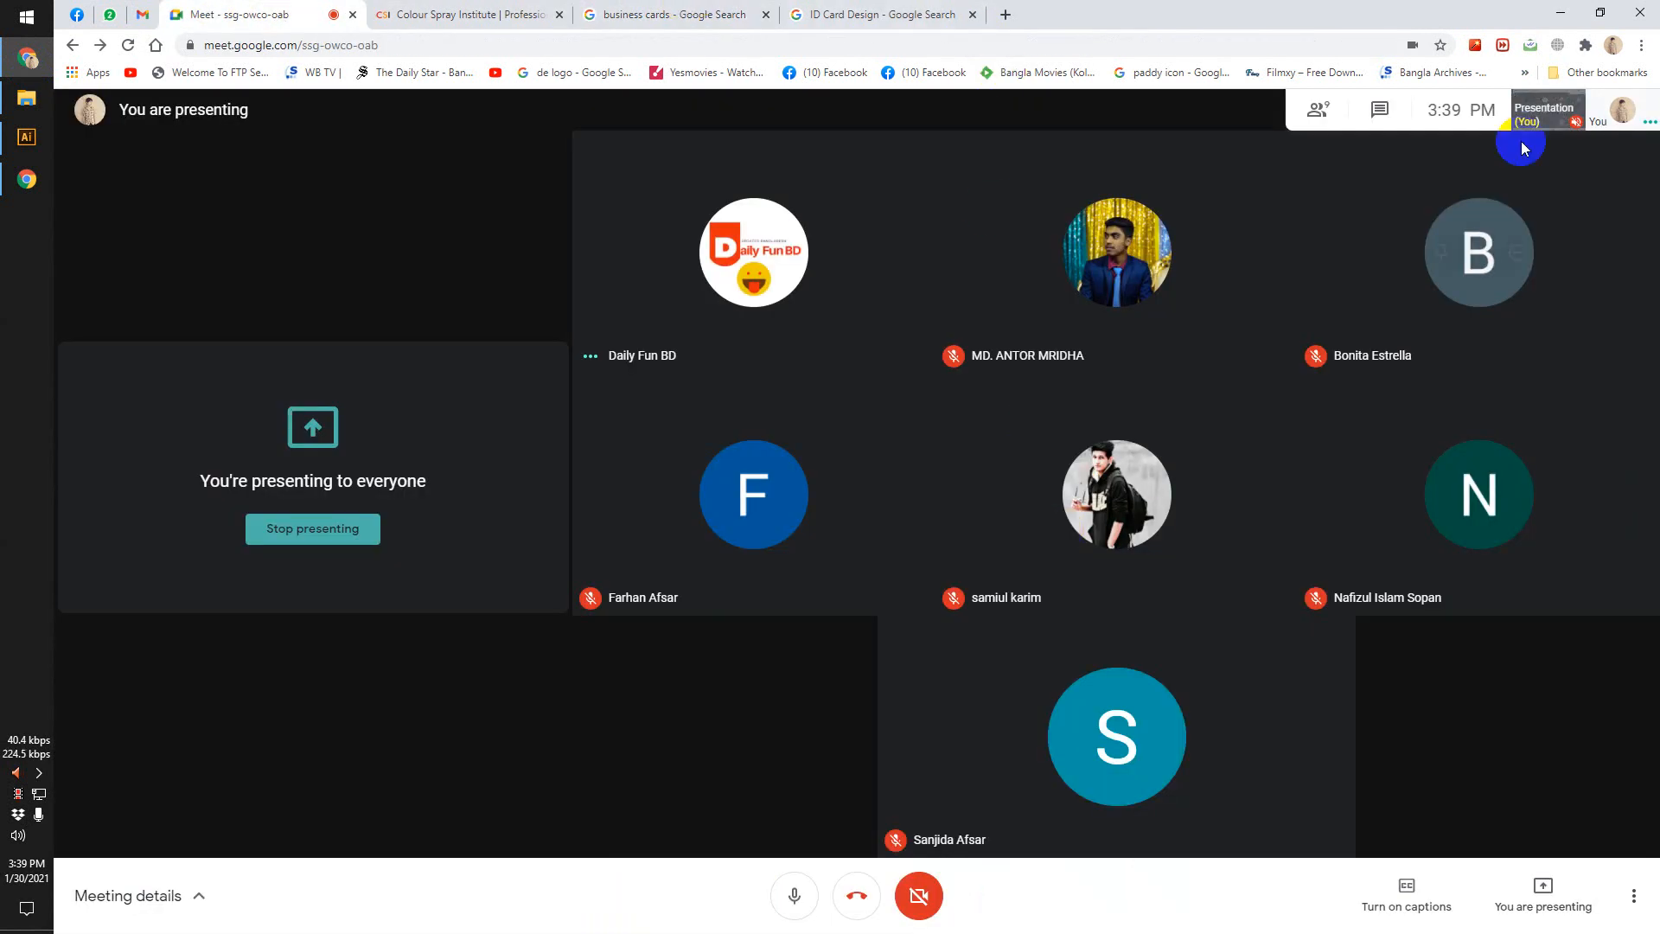
click(1561, 12)
drag(915, 274, 891, 278)
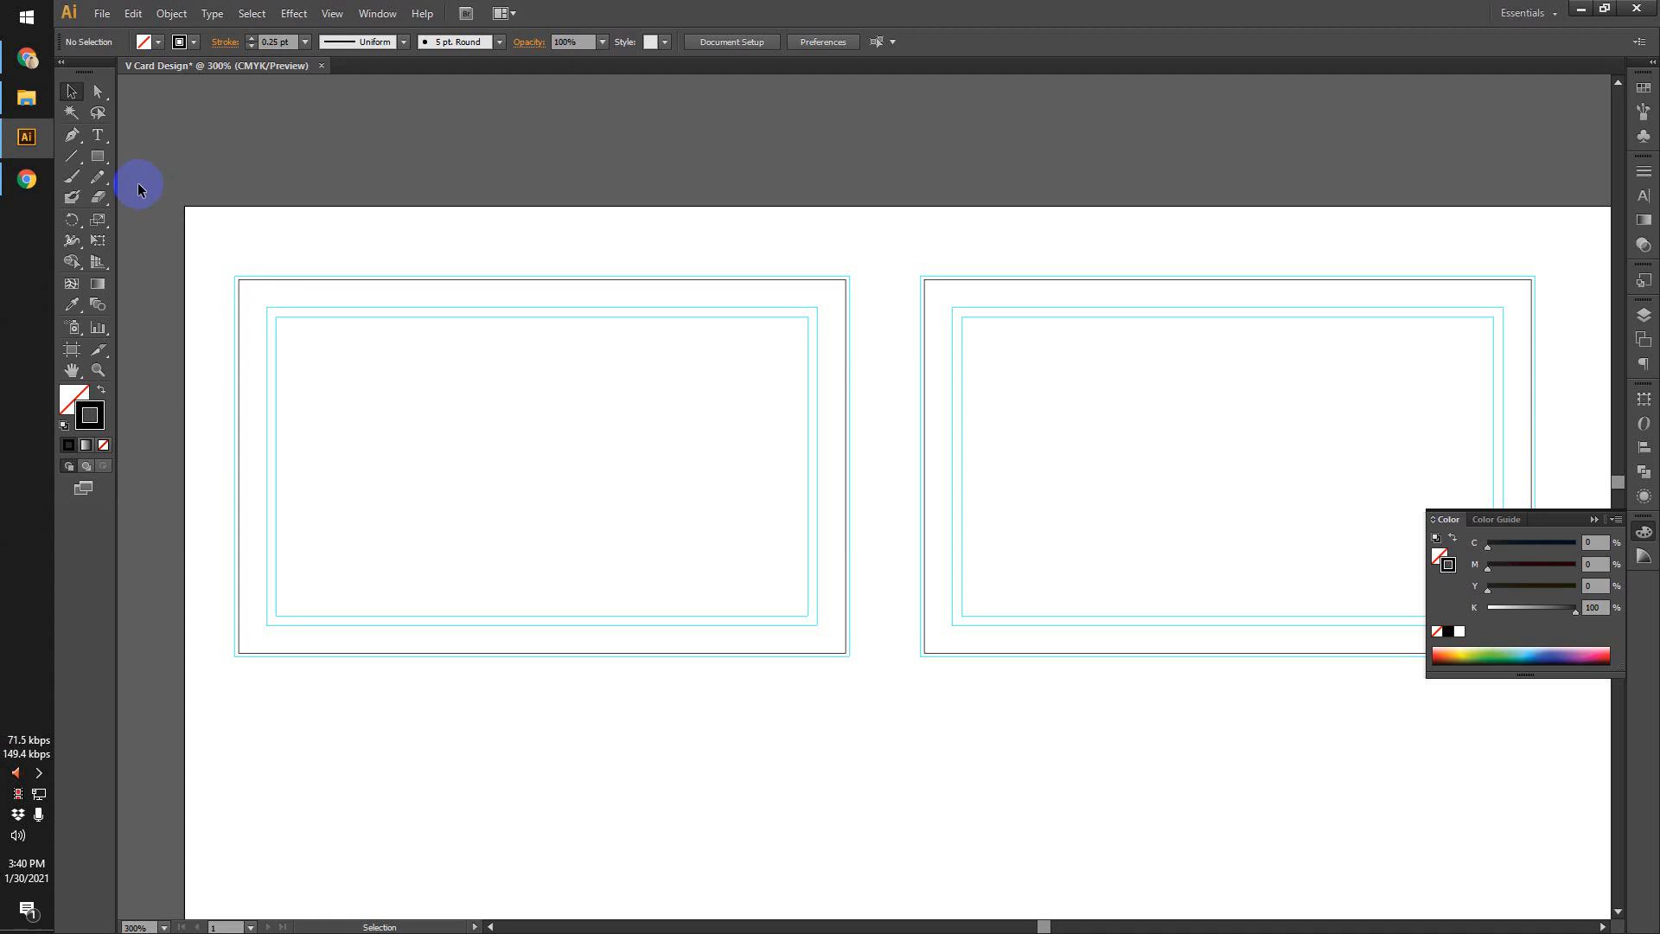
click(27, 59)
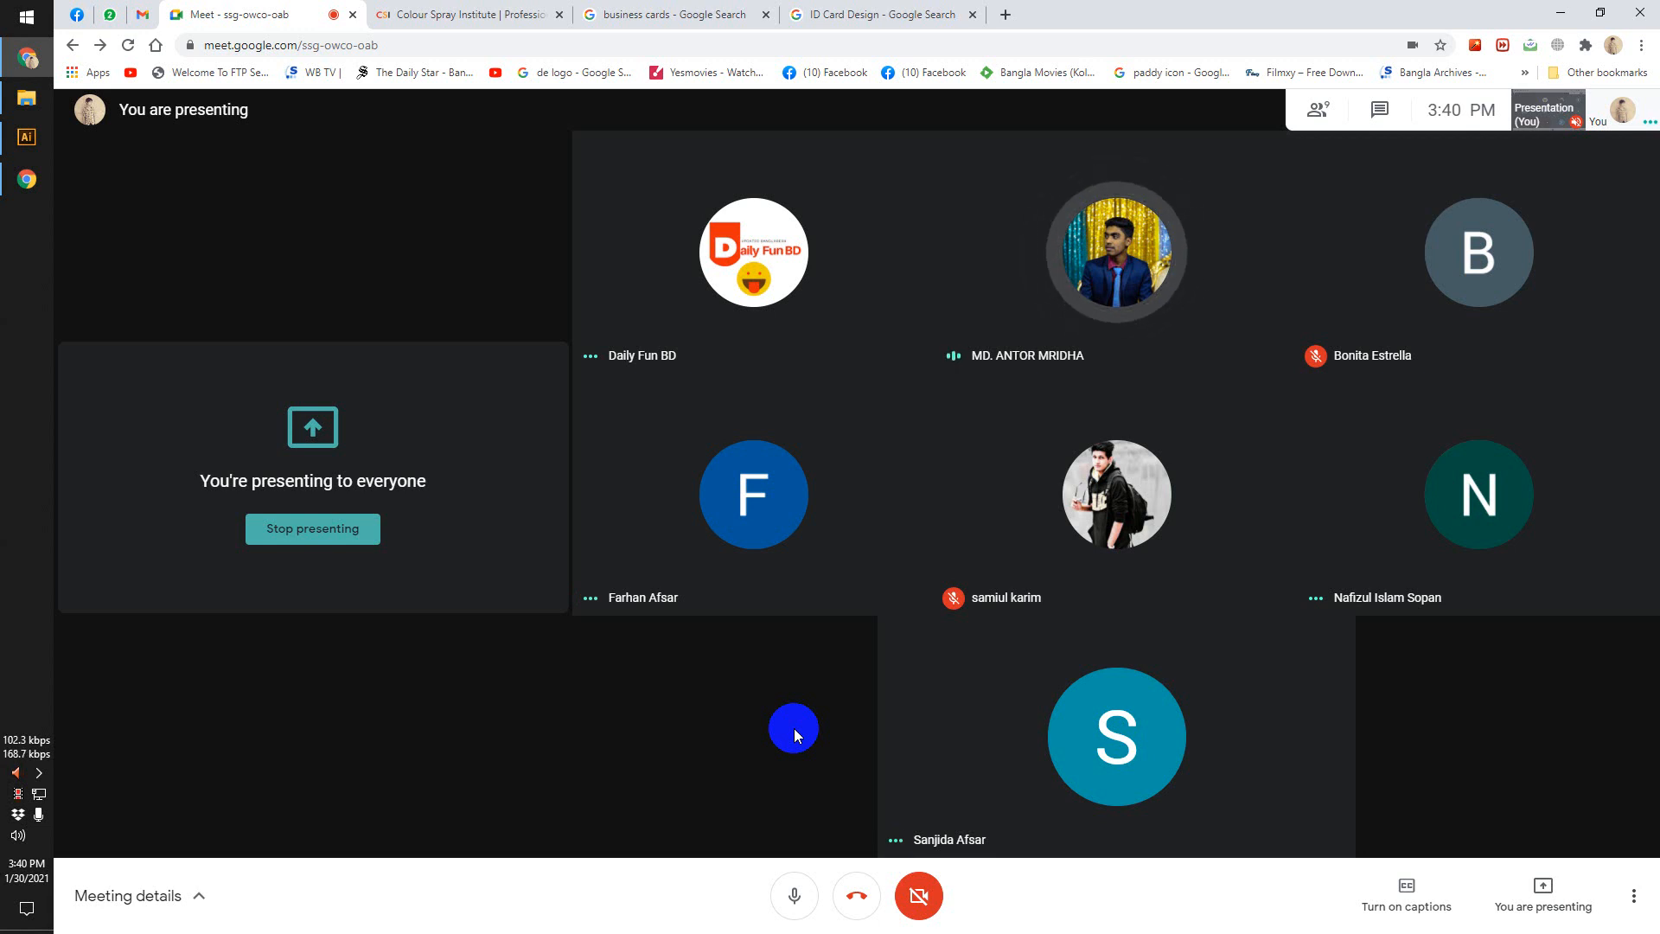
click(26, 137)
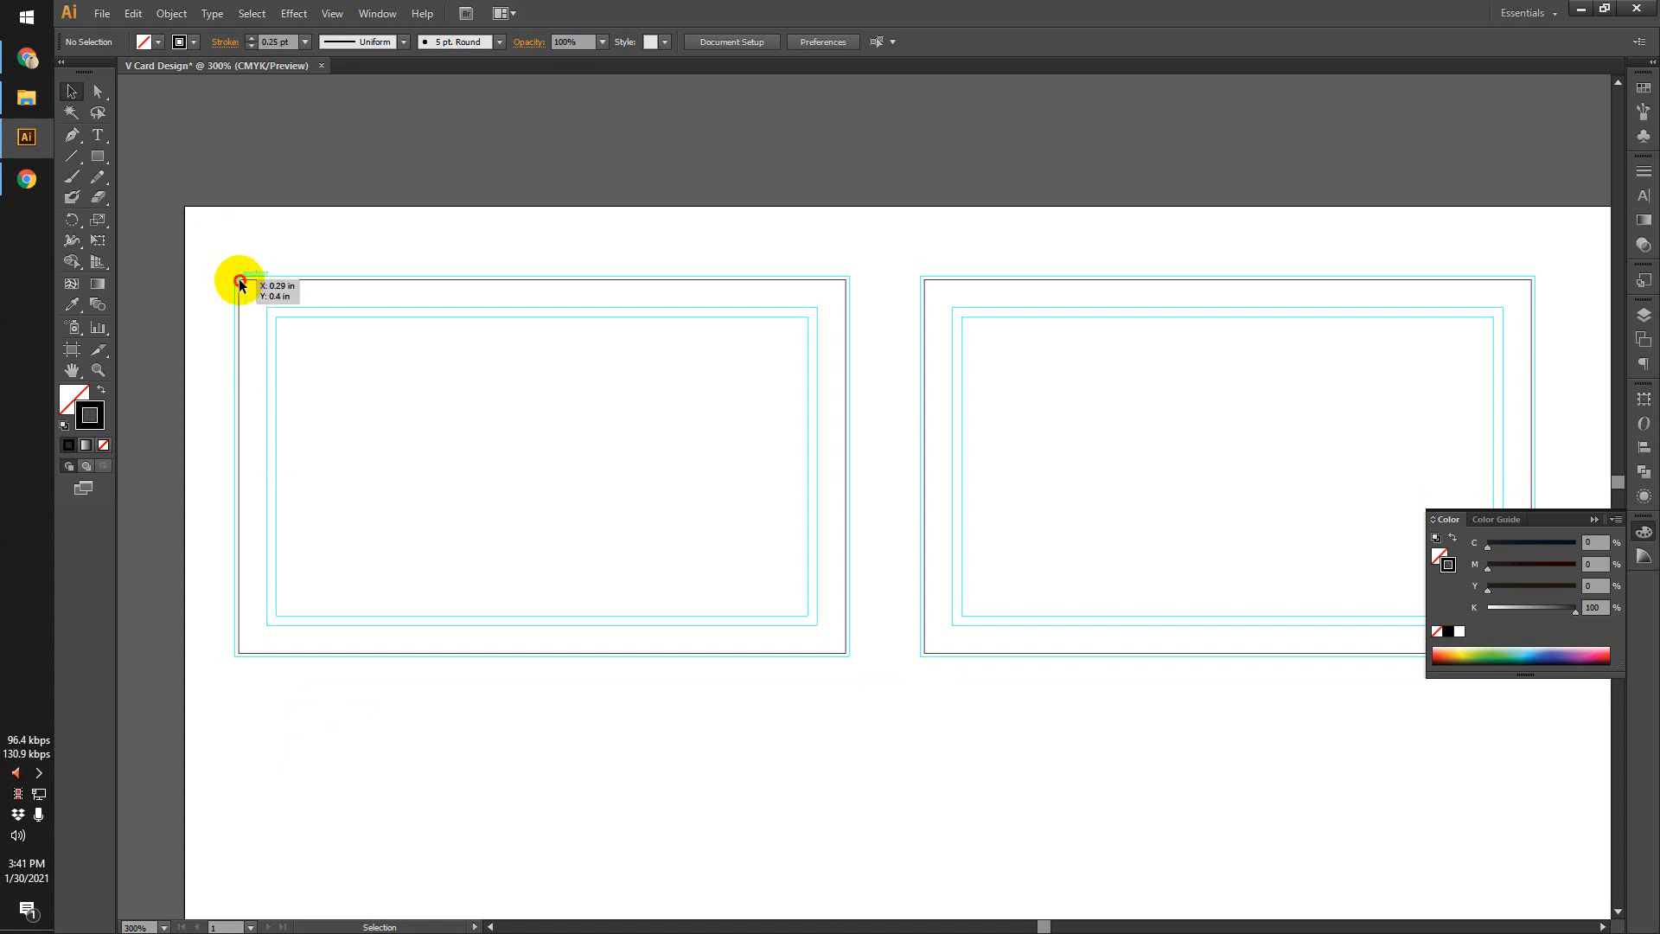
Review the Path commands for objects, including Offset Path, without applying any.
click(176, 13)
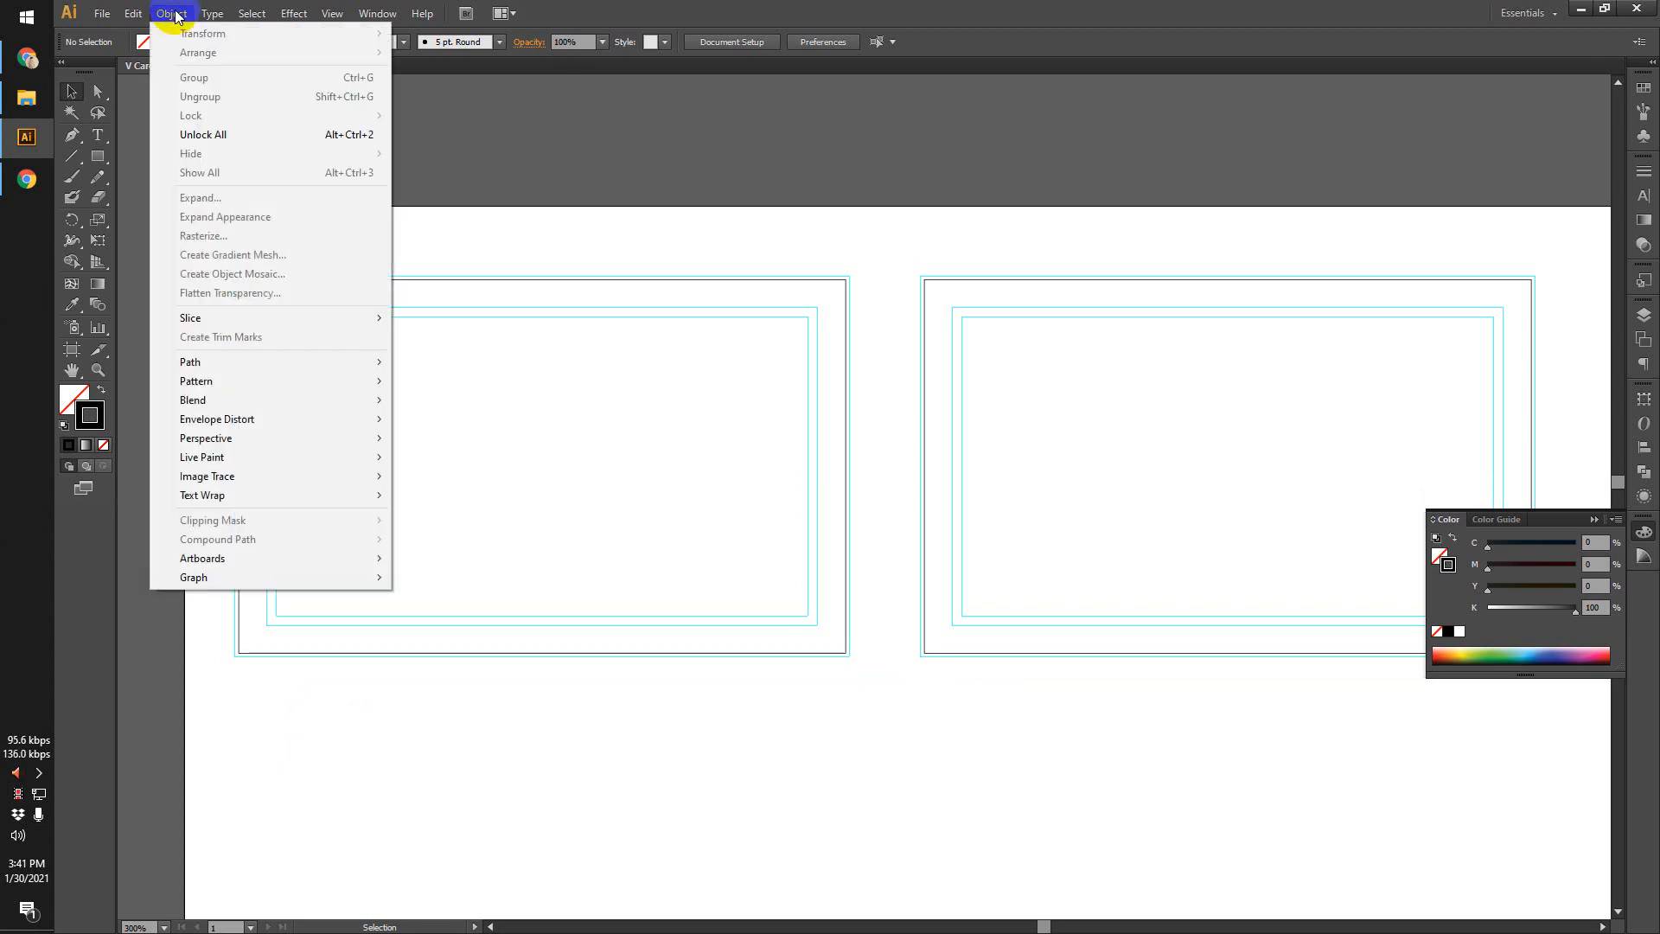
mouse_move(297, 360)
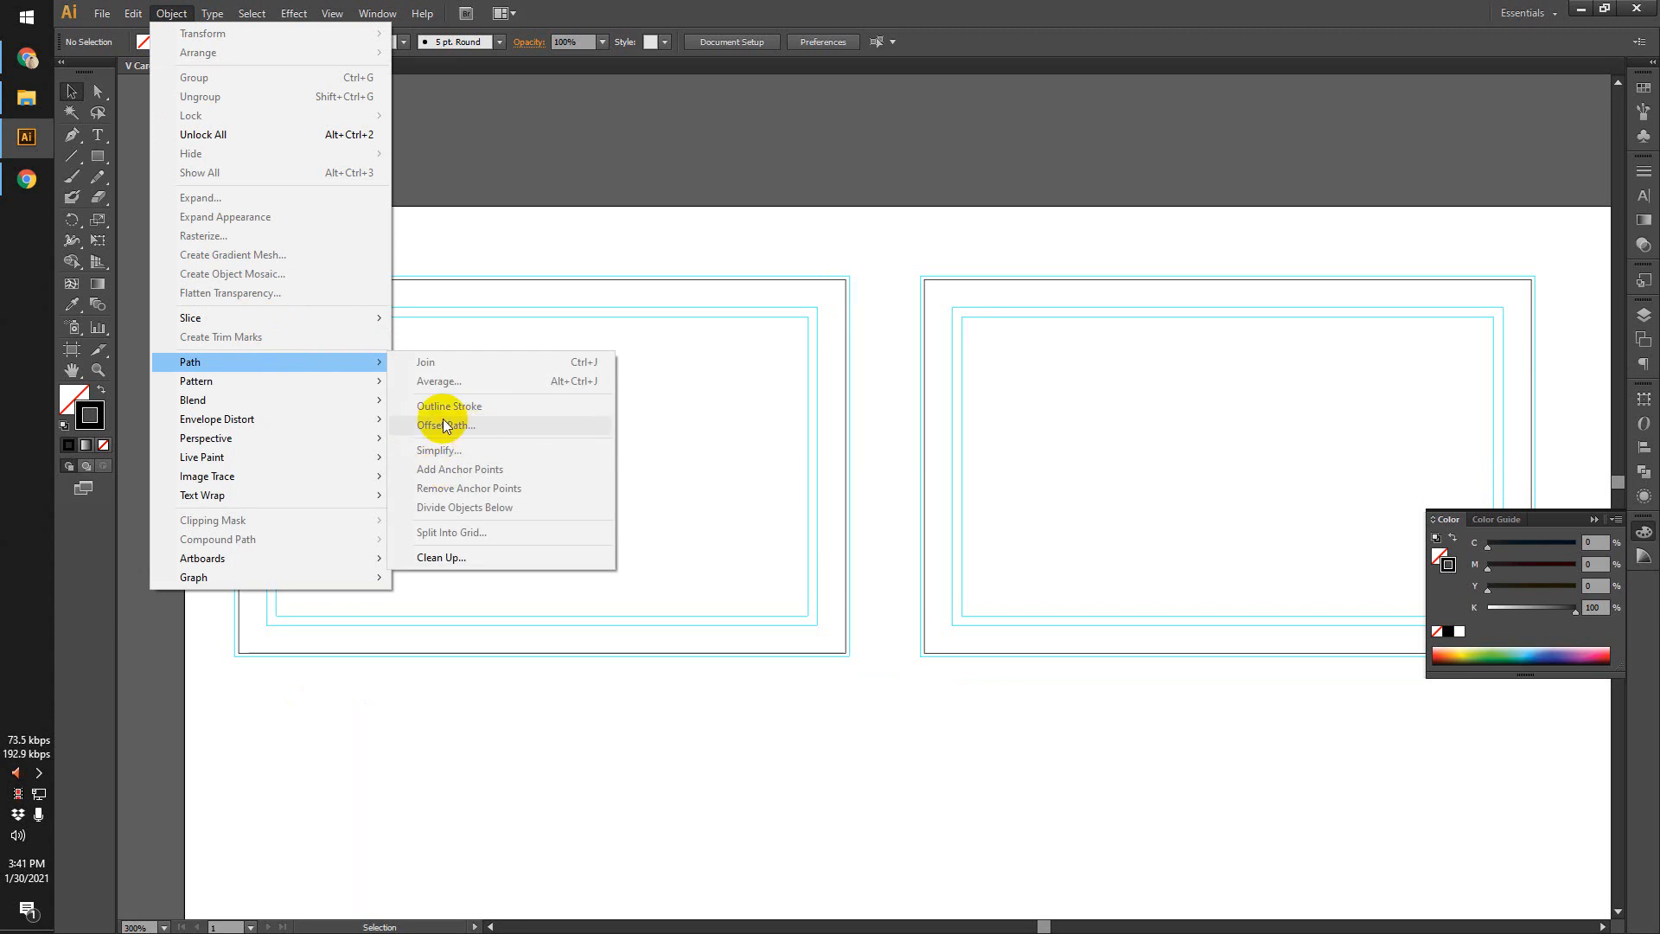
click(419, 239)
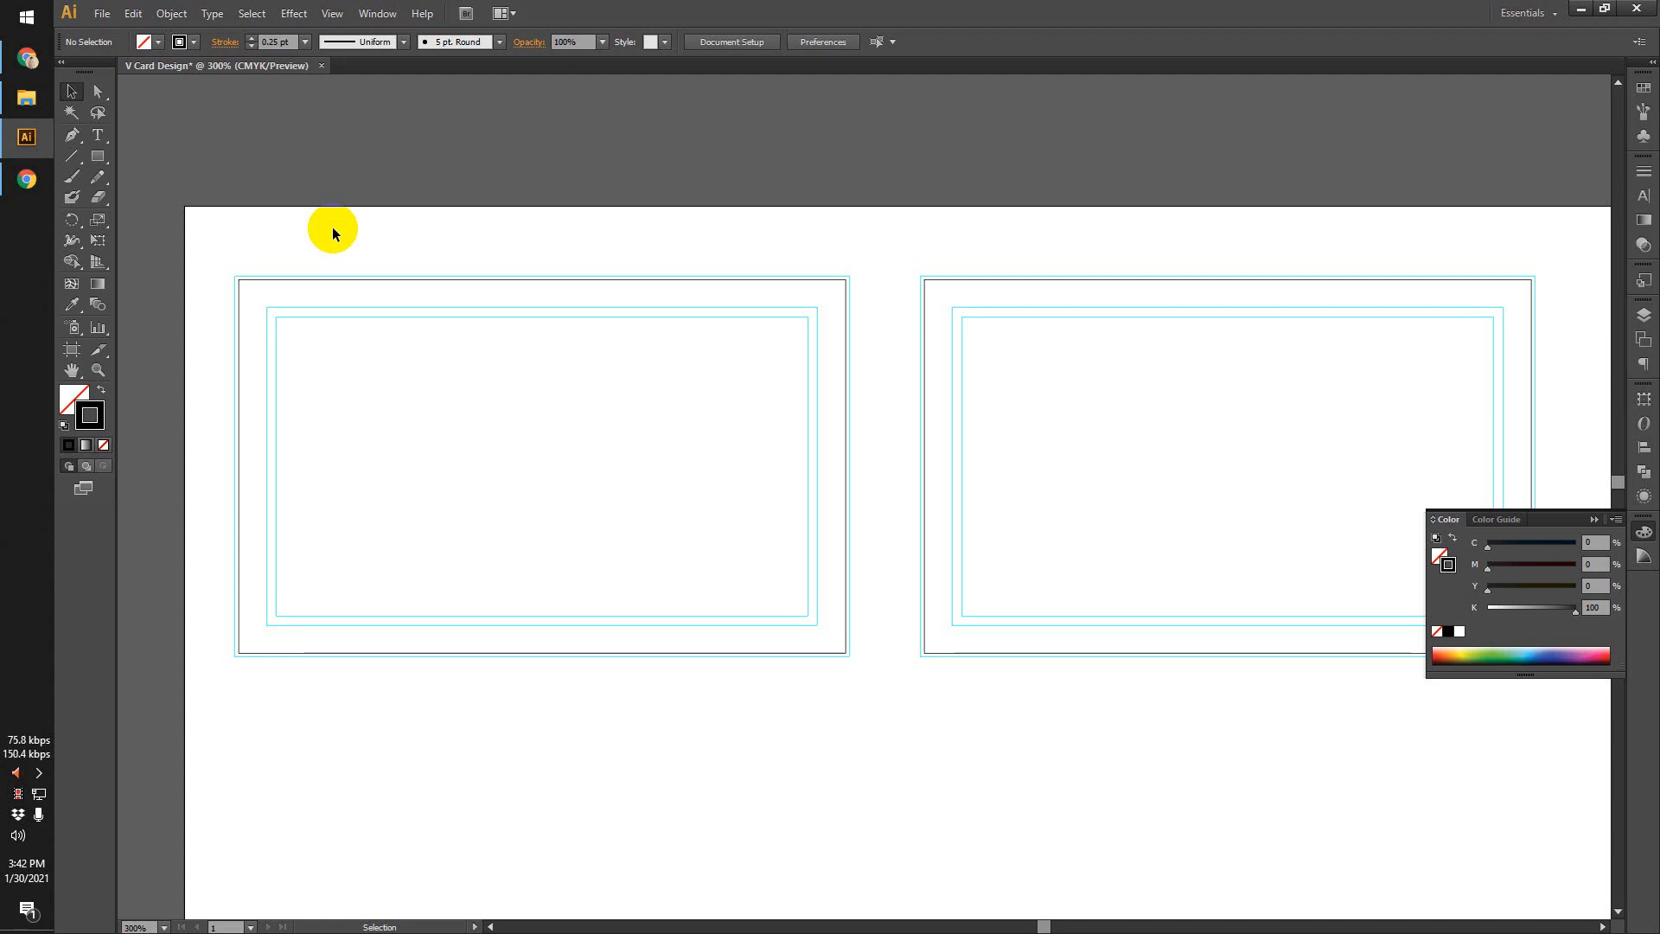
Switch to Chrome and change the Google Images search to "business card Design".
click(27, 58)
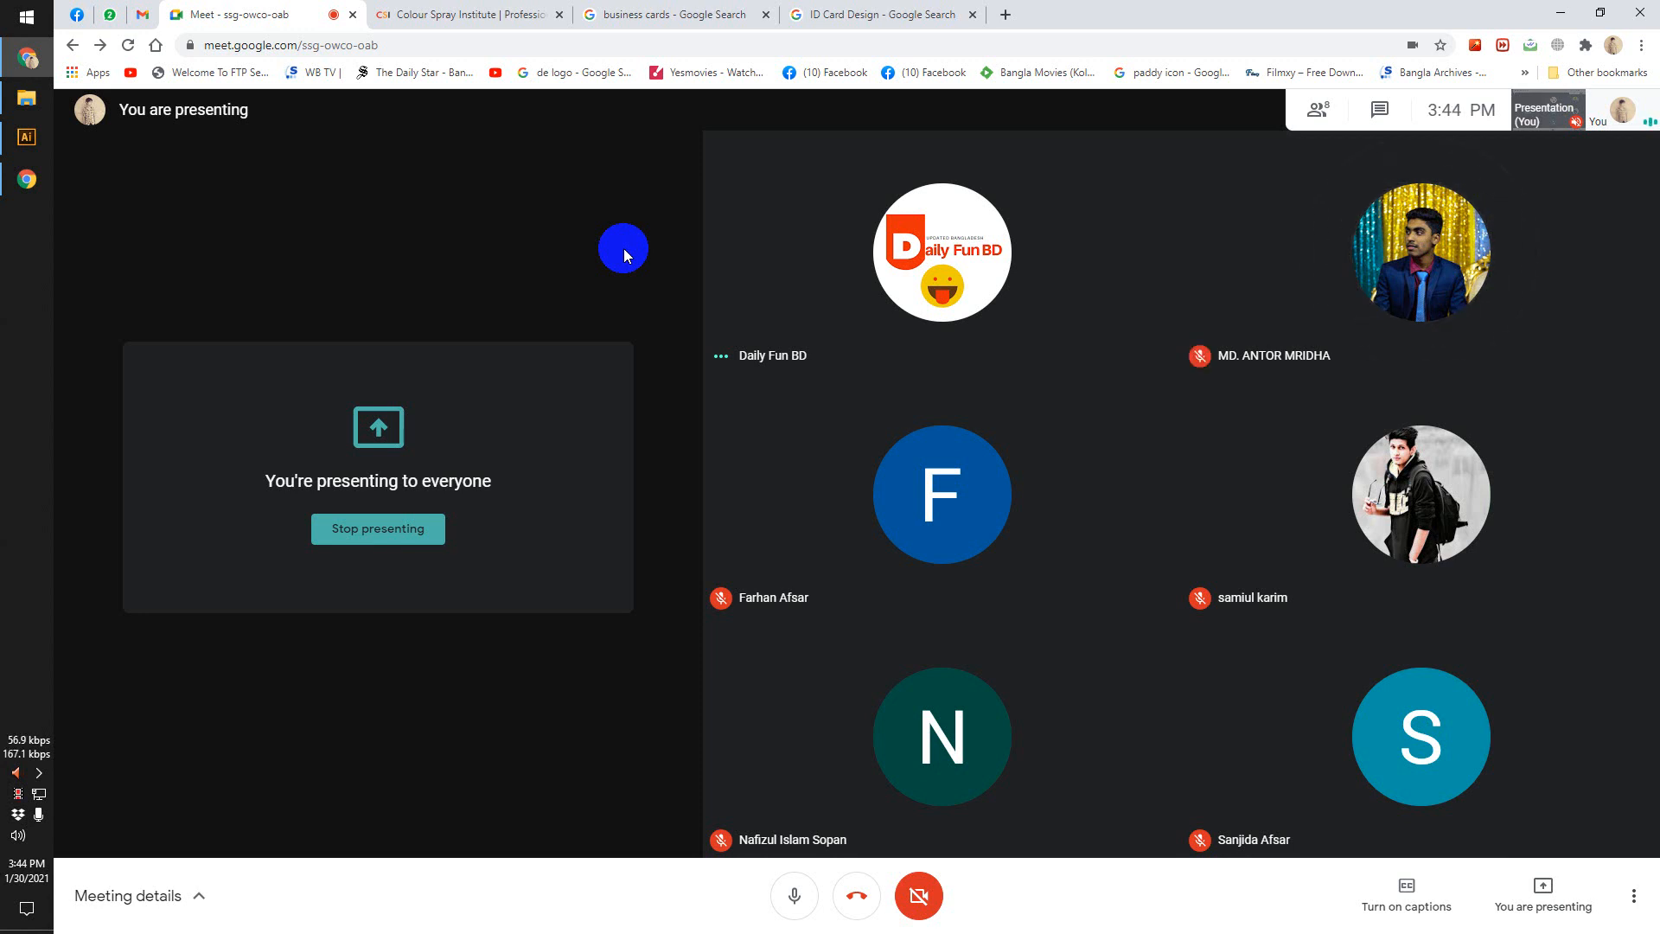
click(646, 24)
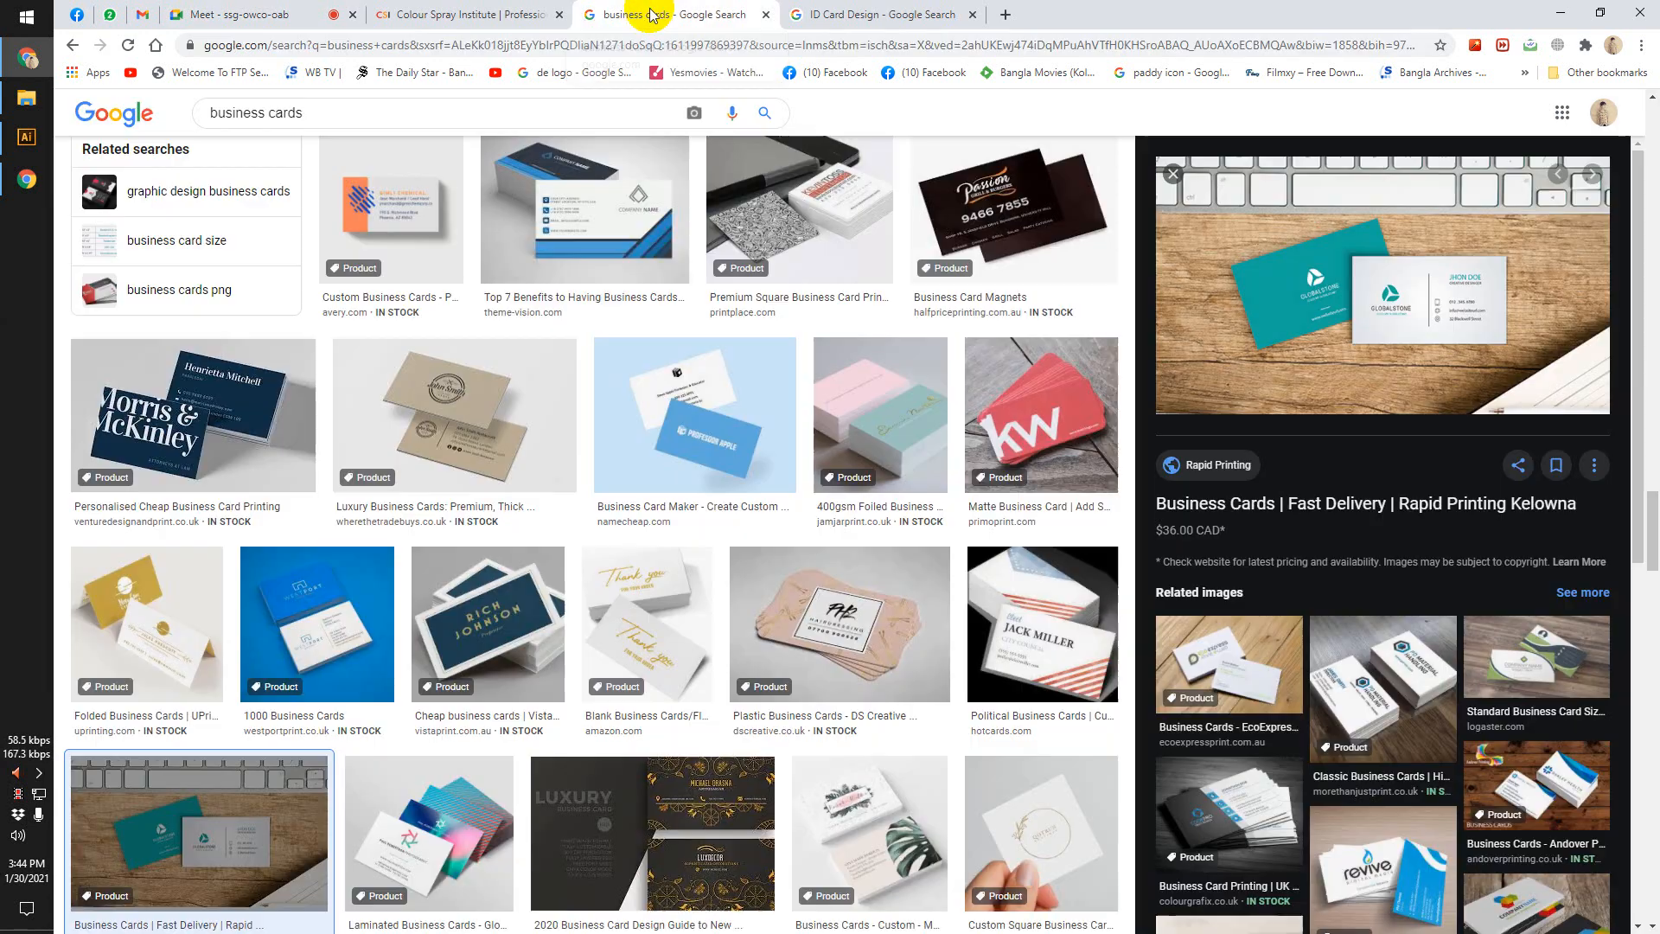
scroll(389, 545, up, 5)
scroll(385, 561, up, 6)
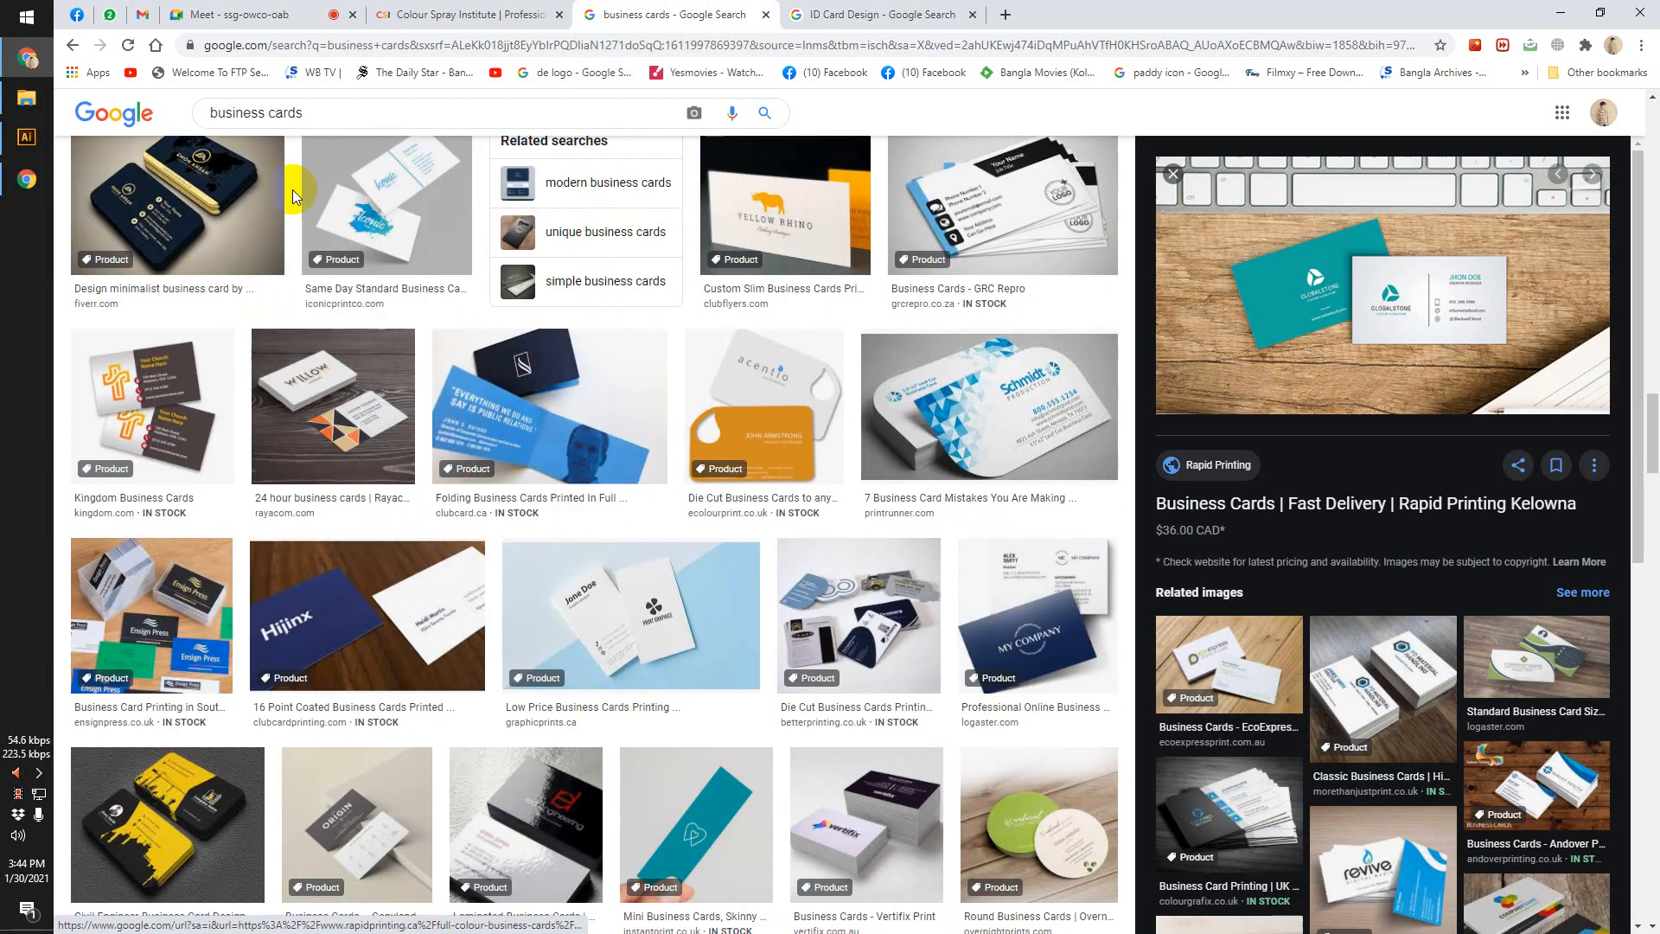
click(299, 113)
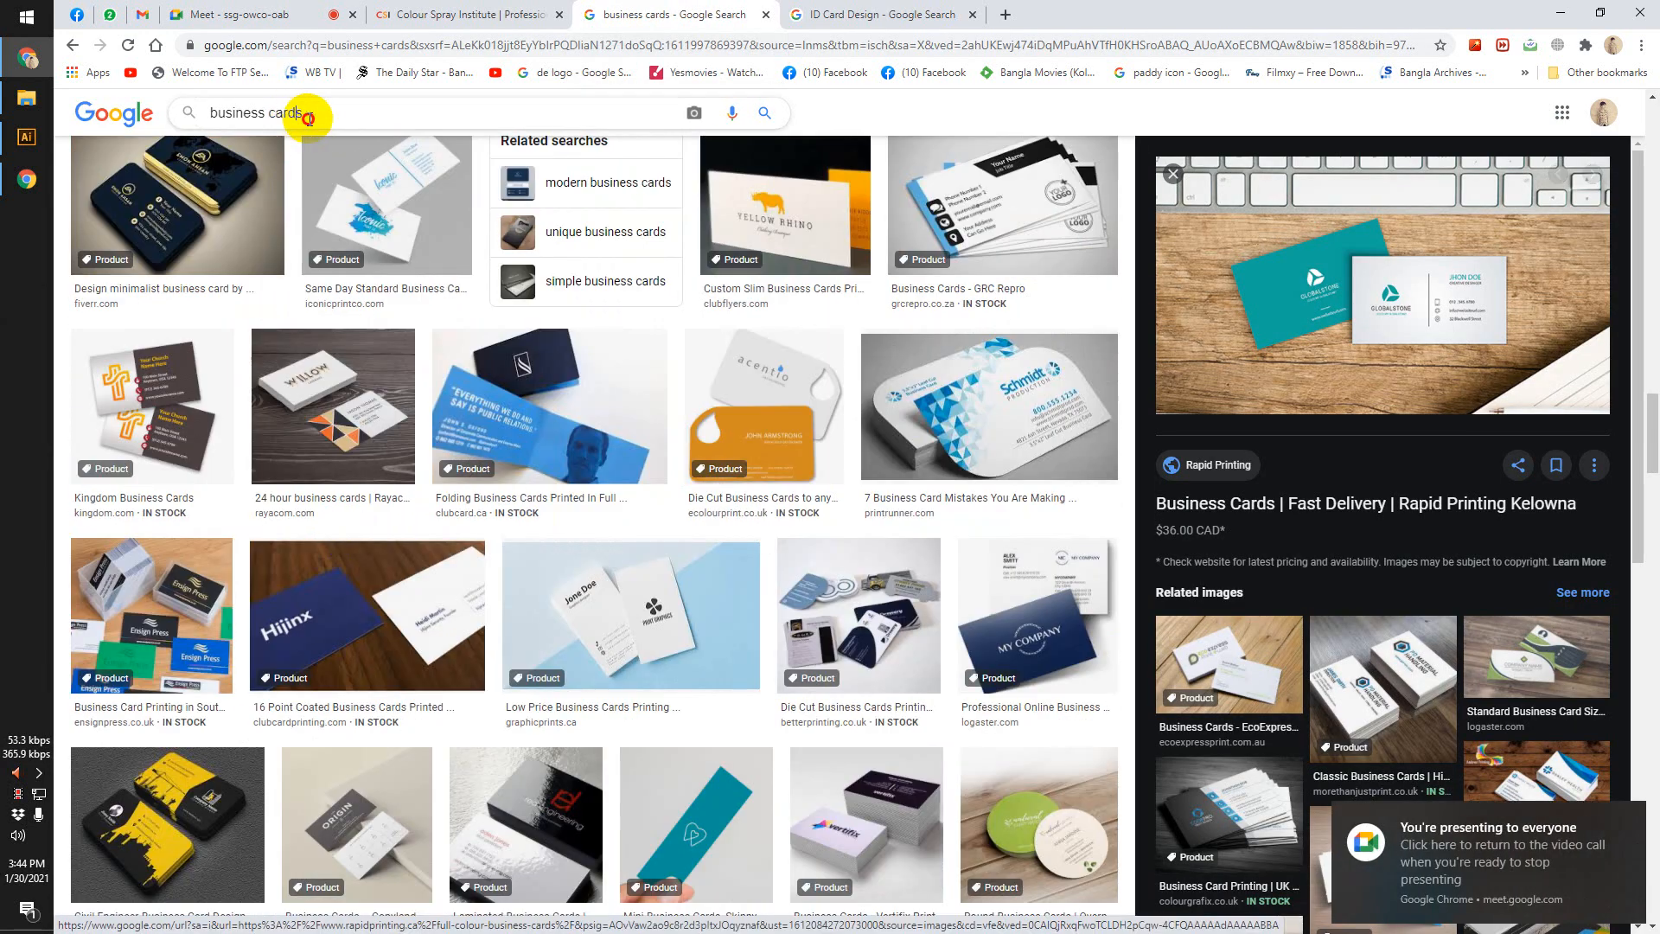
drag(299, 113, 337, 118)
text(Design)
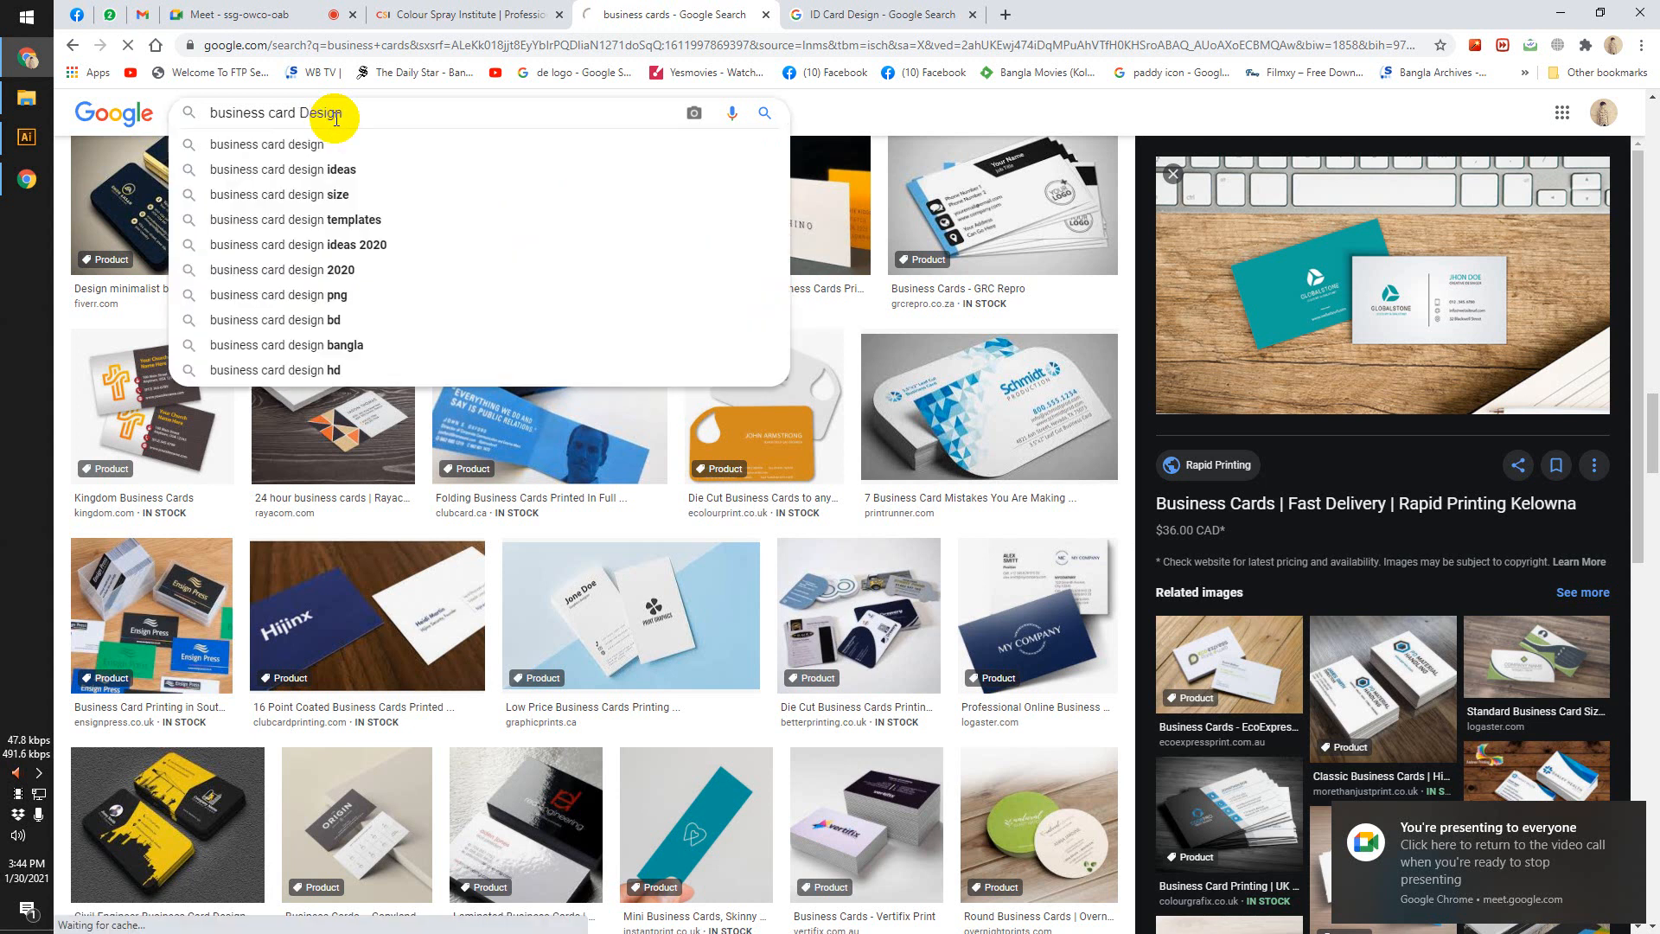
key(Return)
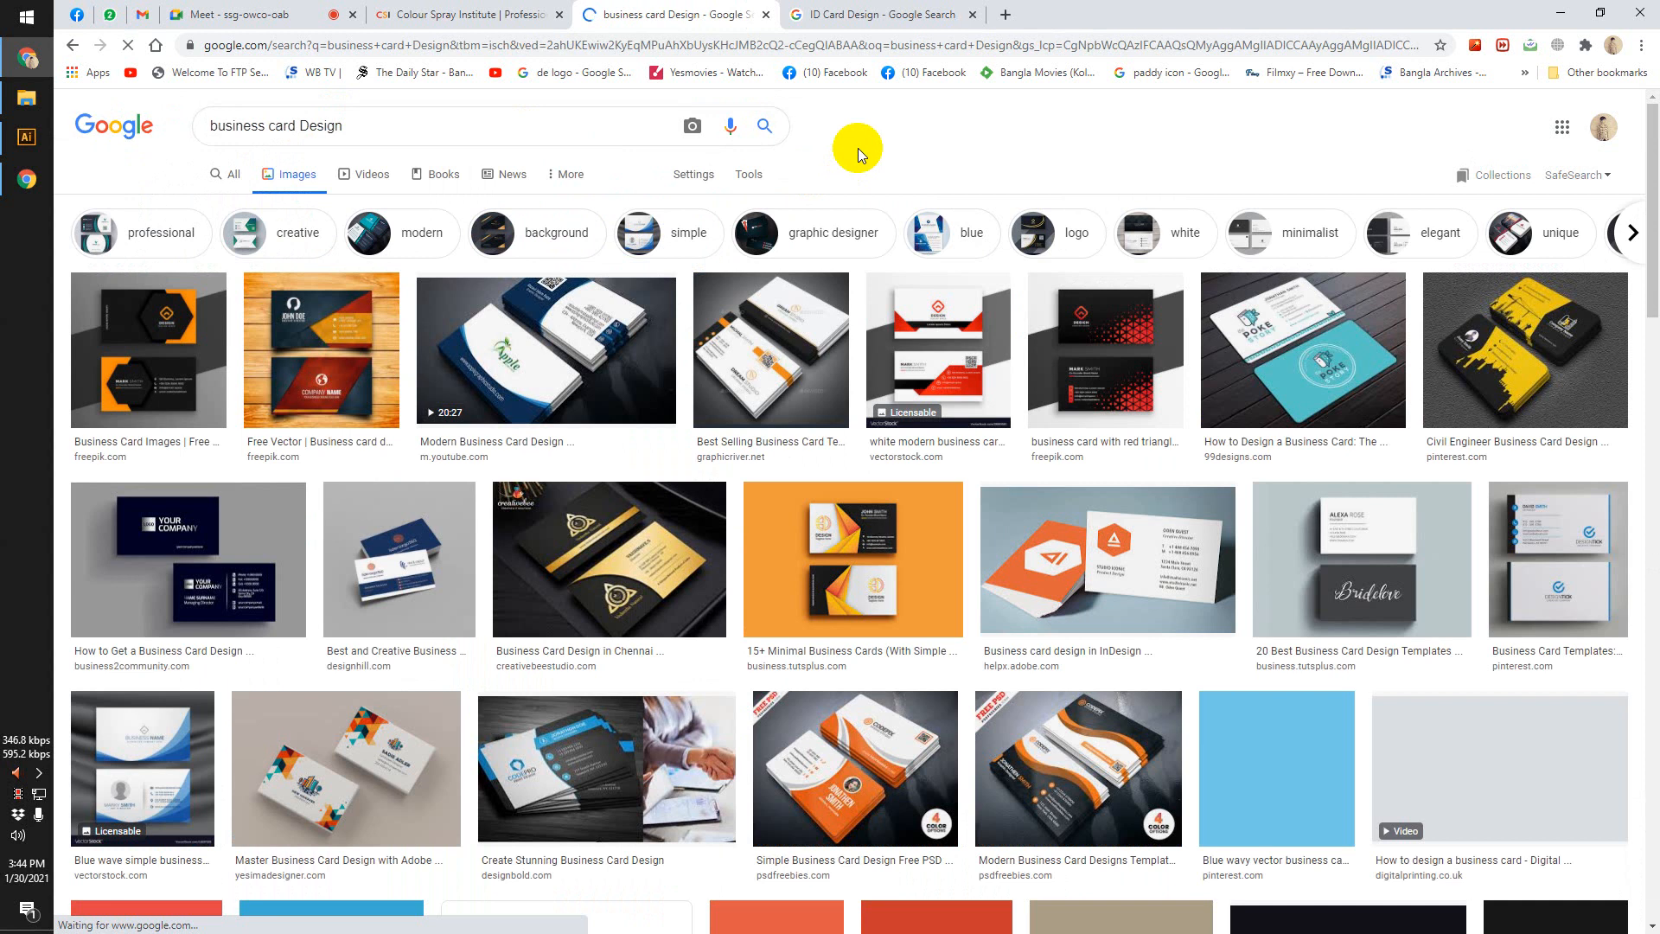
Browse the image results and open the black-and-orange, red-and-black, and white-blue-orange business card designs in separate tabs.
middle_click(159, 336)
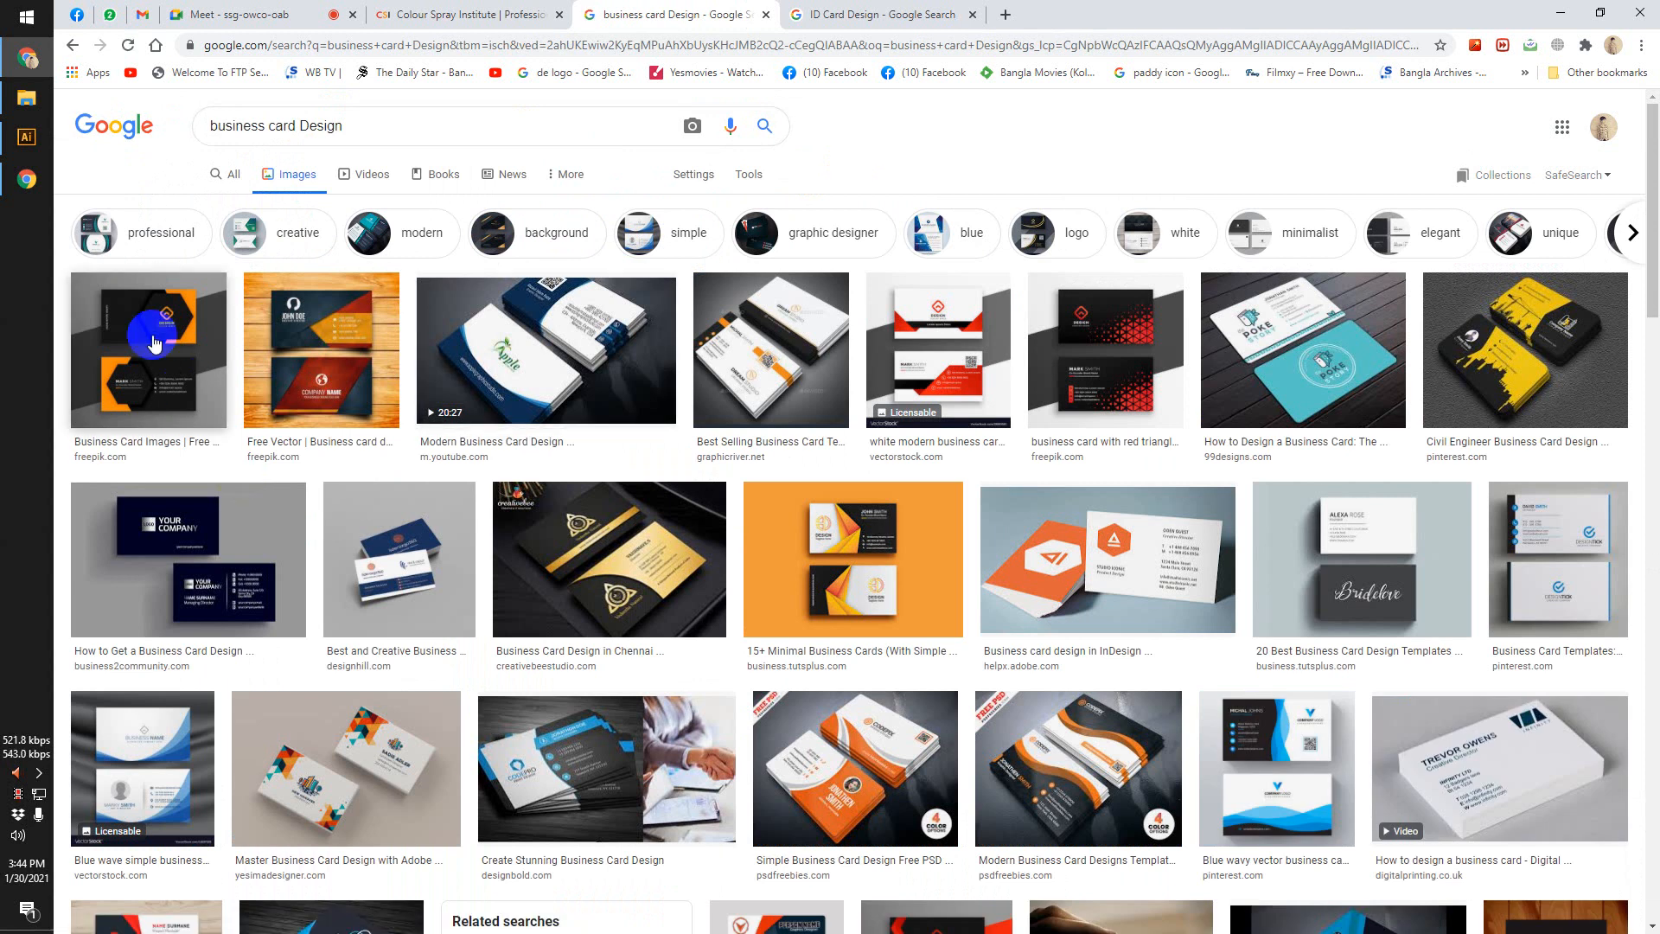
scroll(568, 794, down, 6)
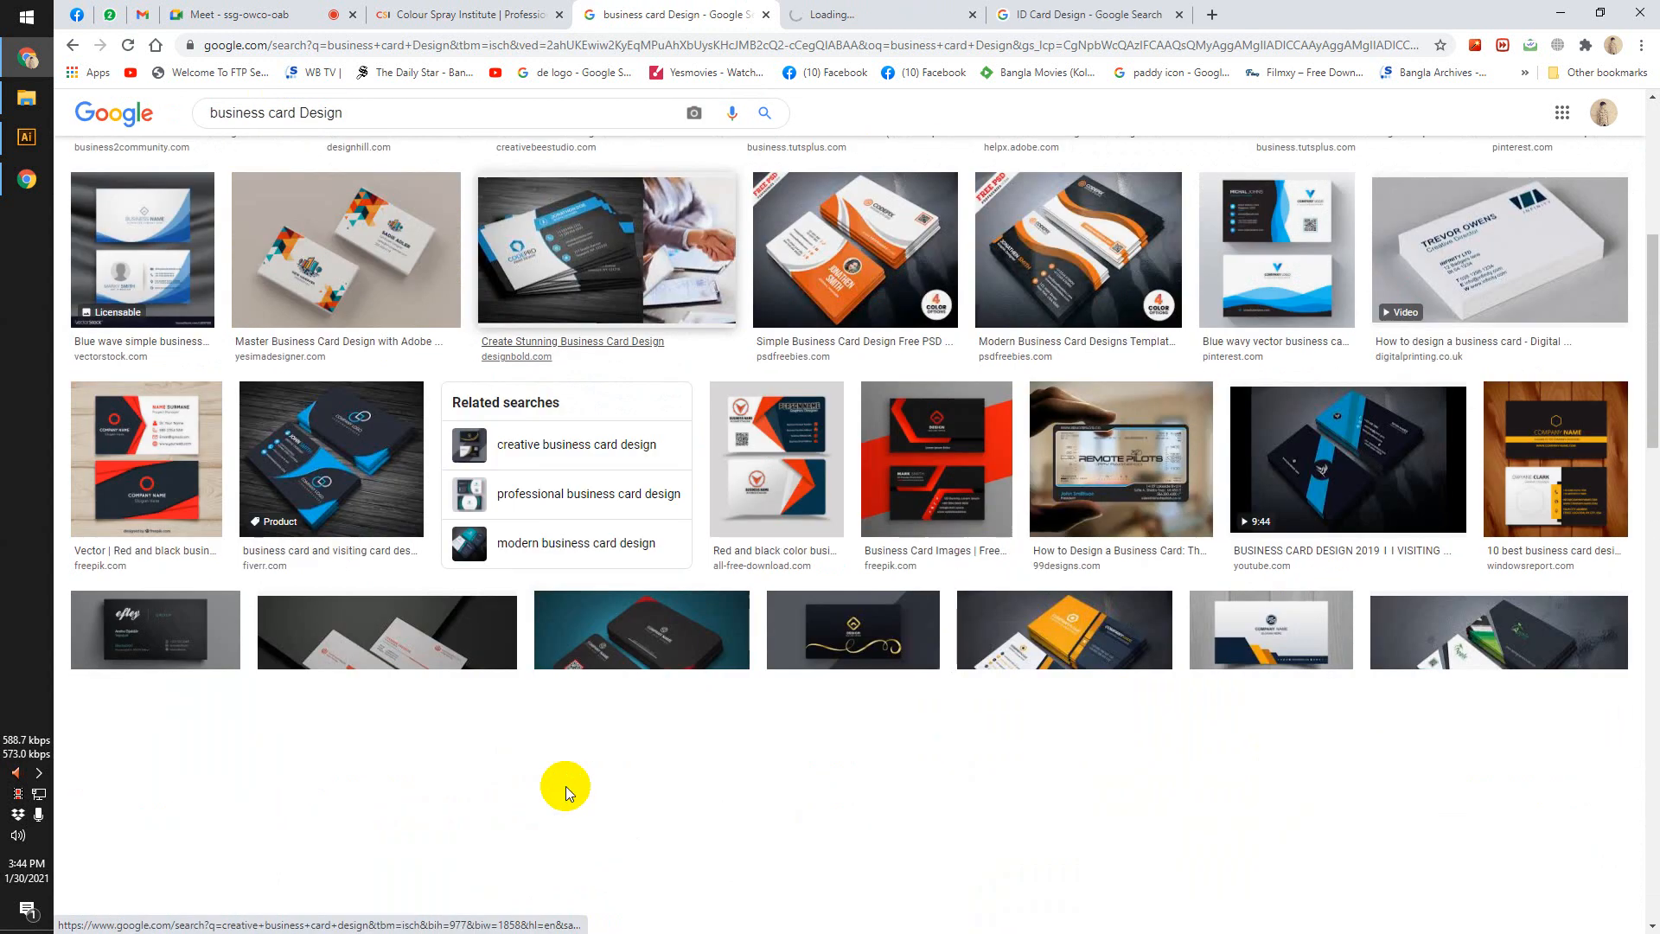
scroll(566, 786, down, 1)
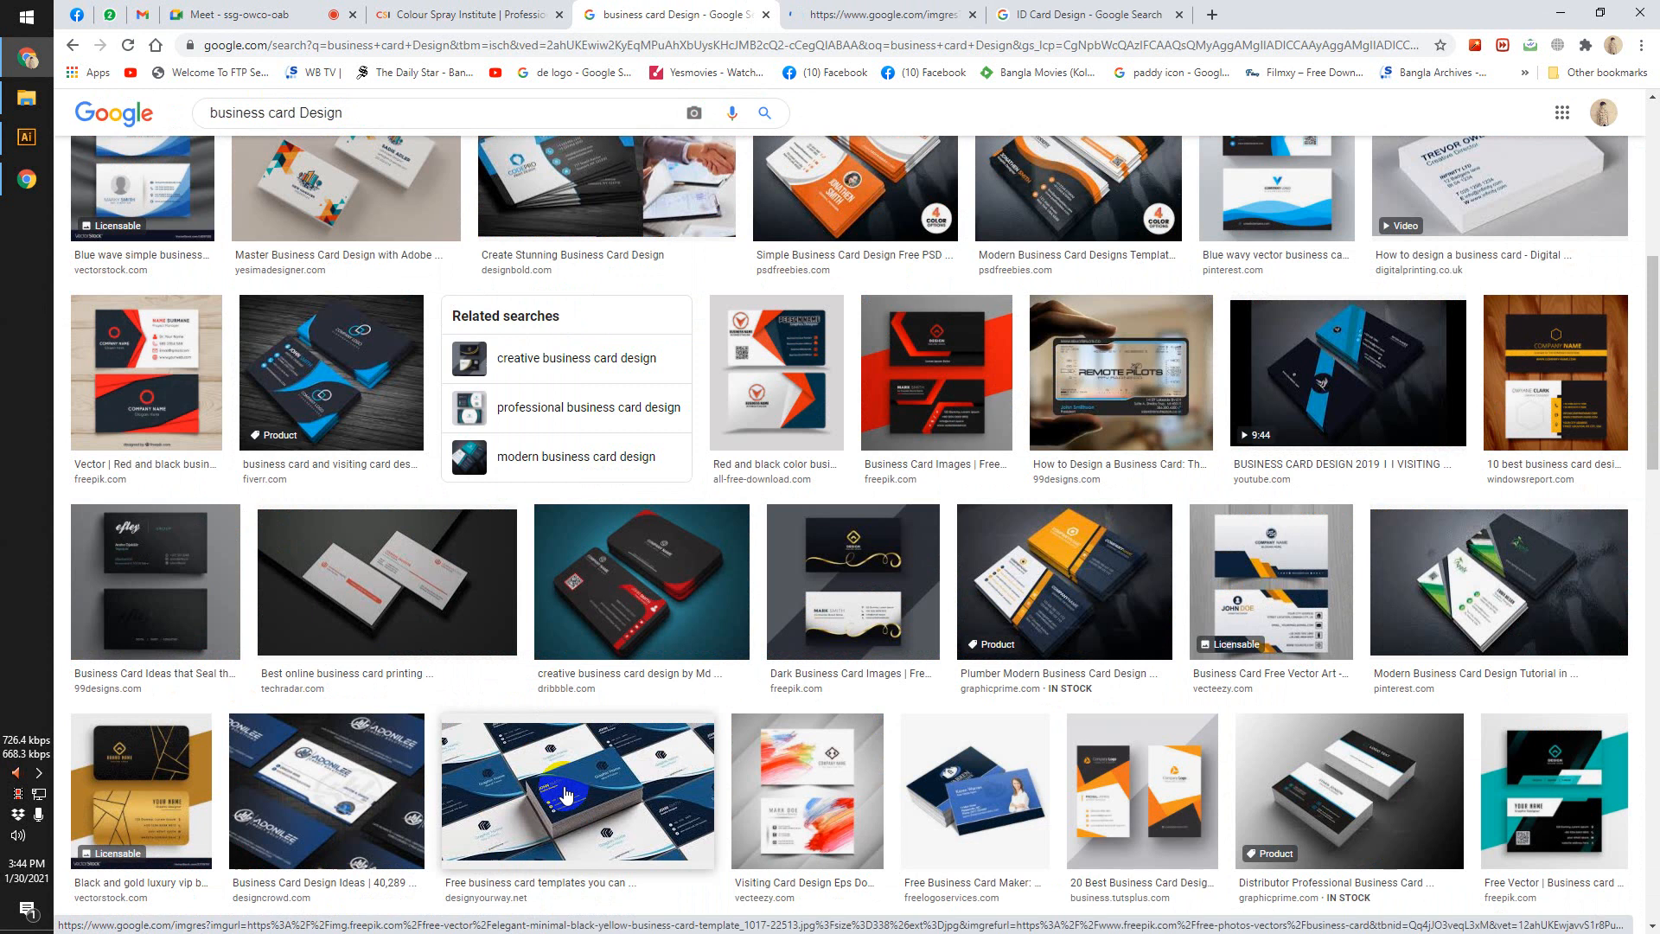
middle_click(937, 372)
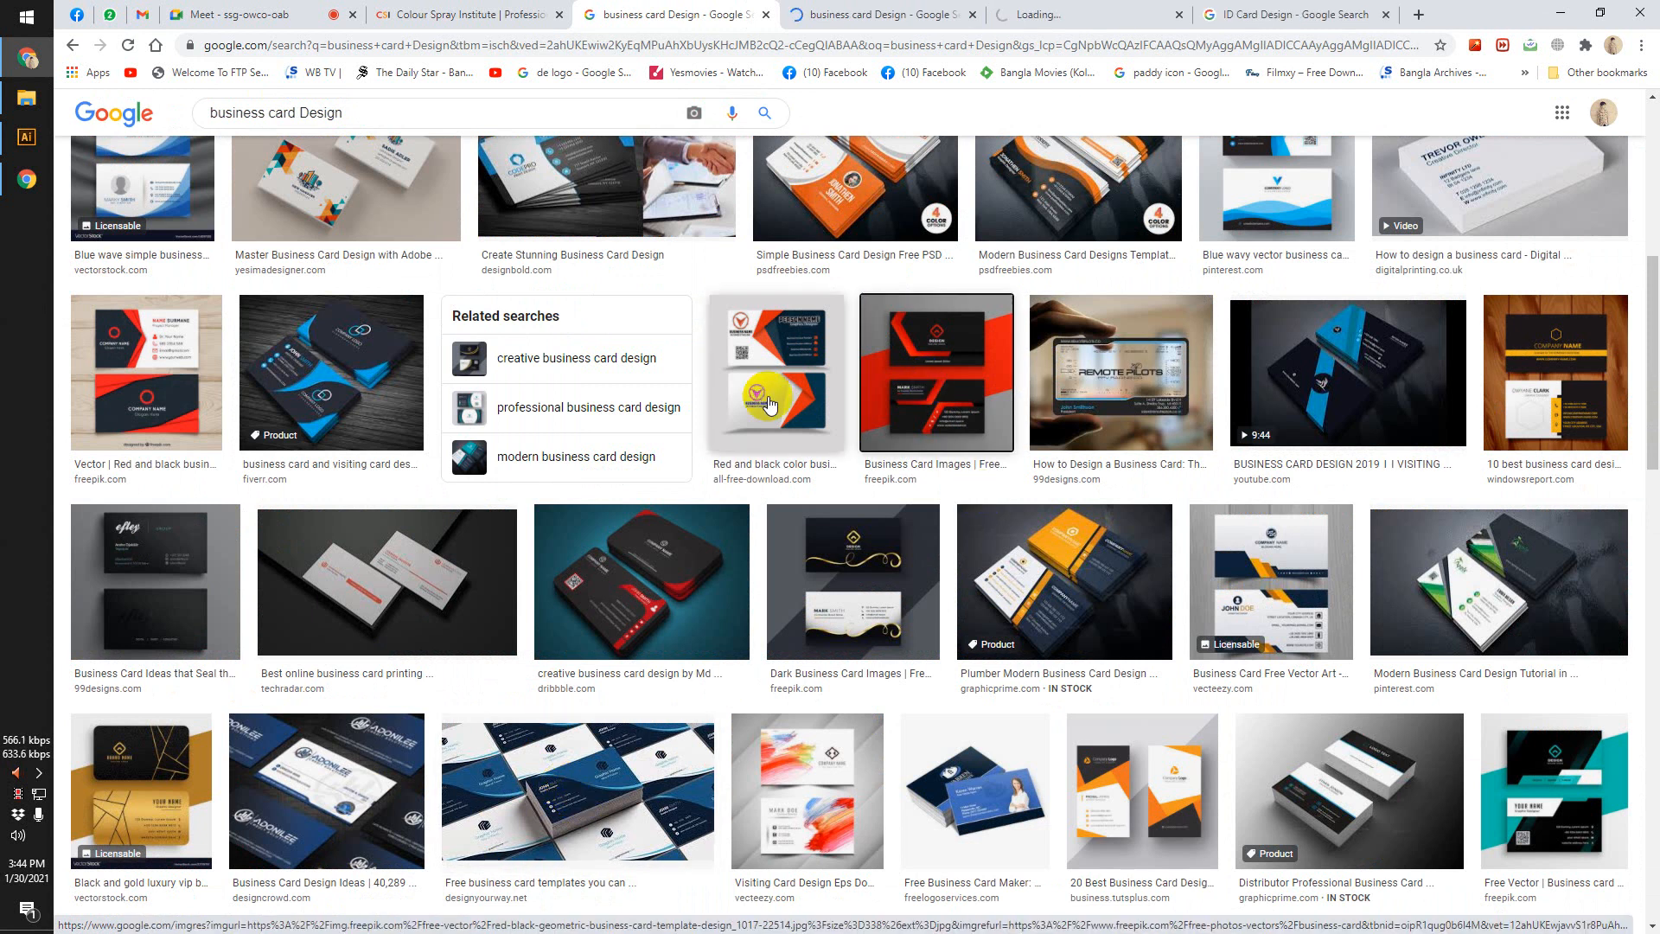
scroll(1065, 749, down, 4)
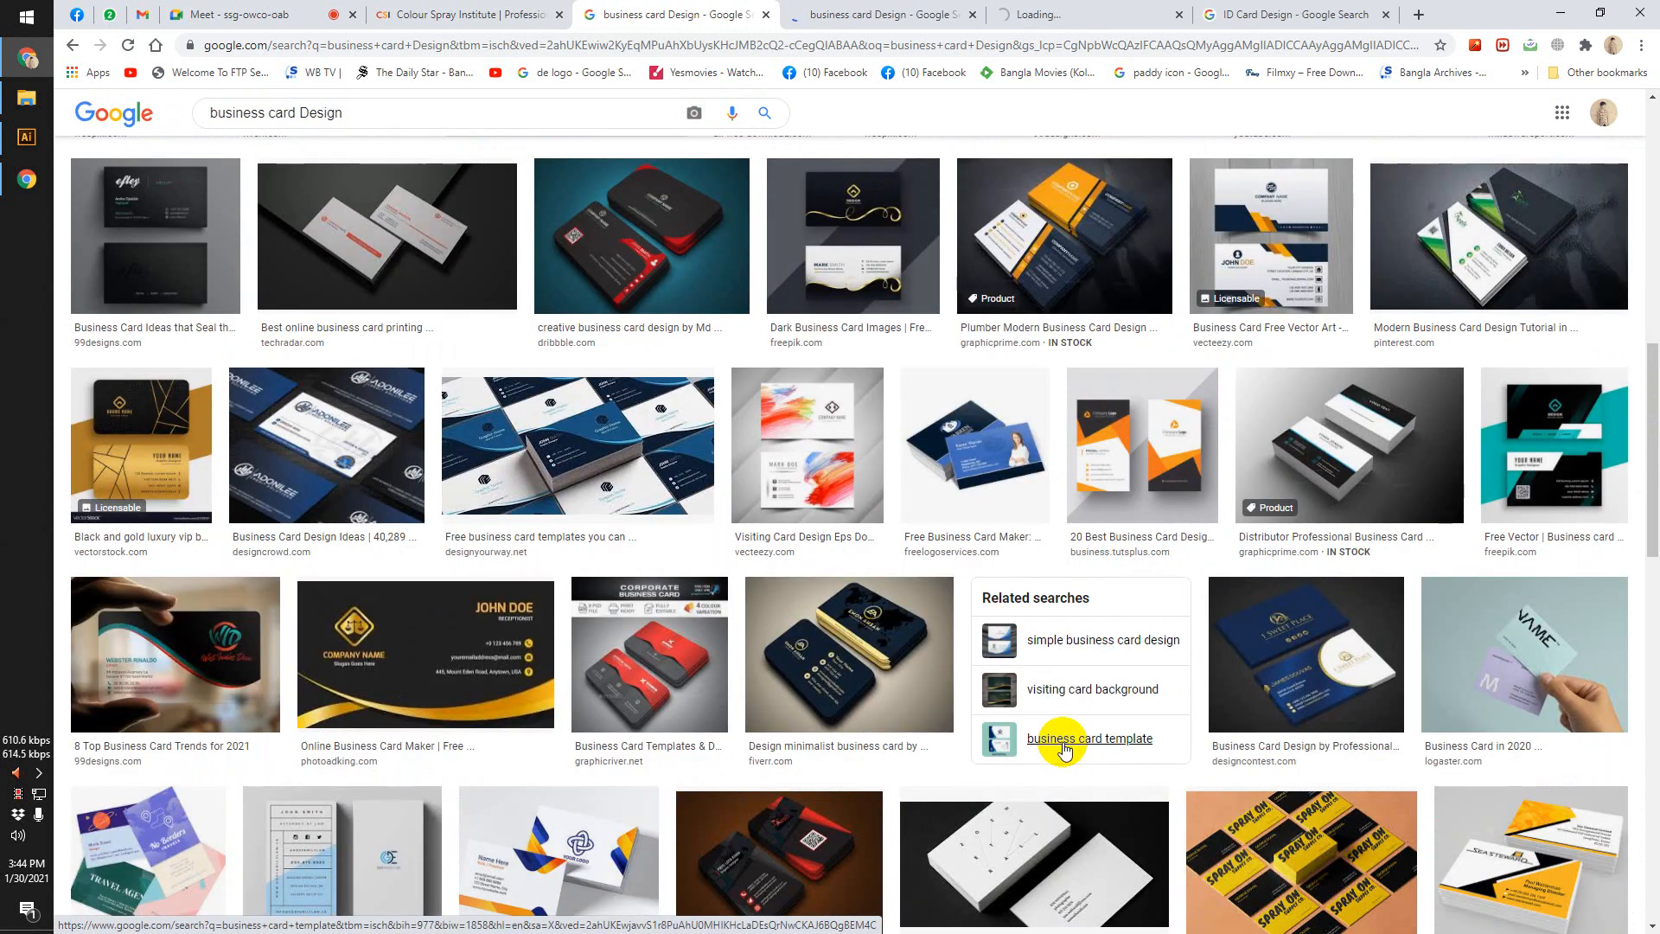
scroll(1065, 749, down, 5)
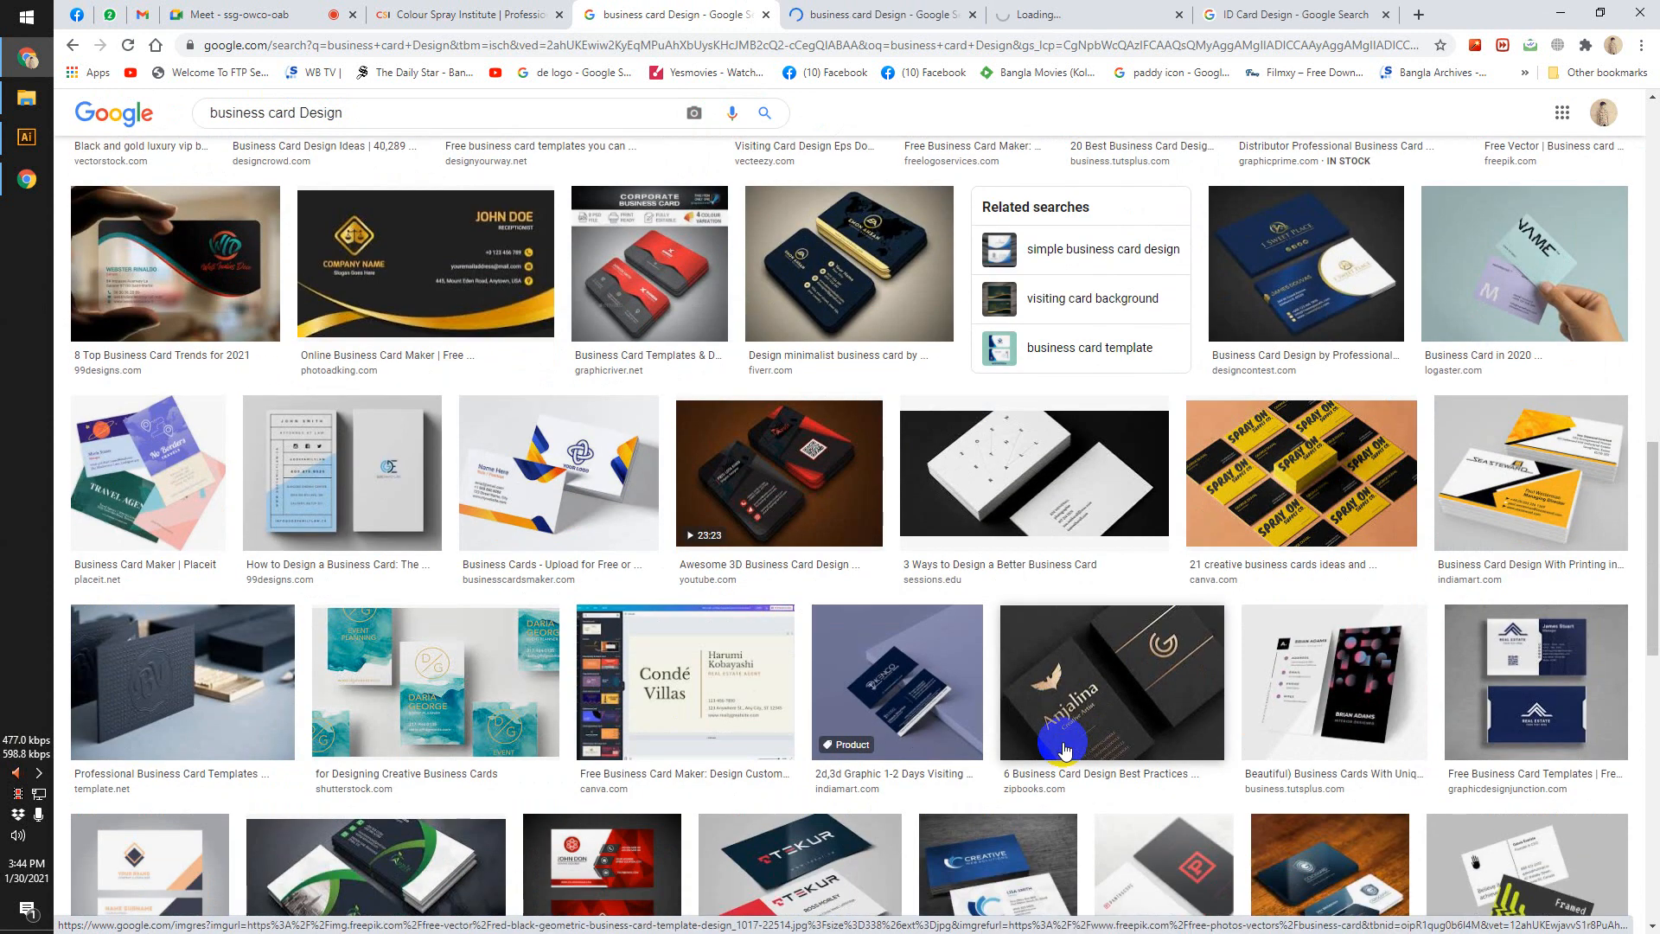
scroll(1065, 749, down, 1)
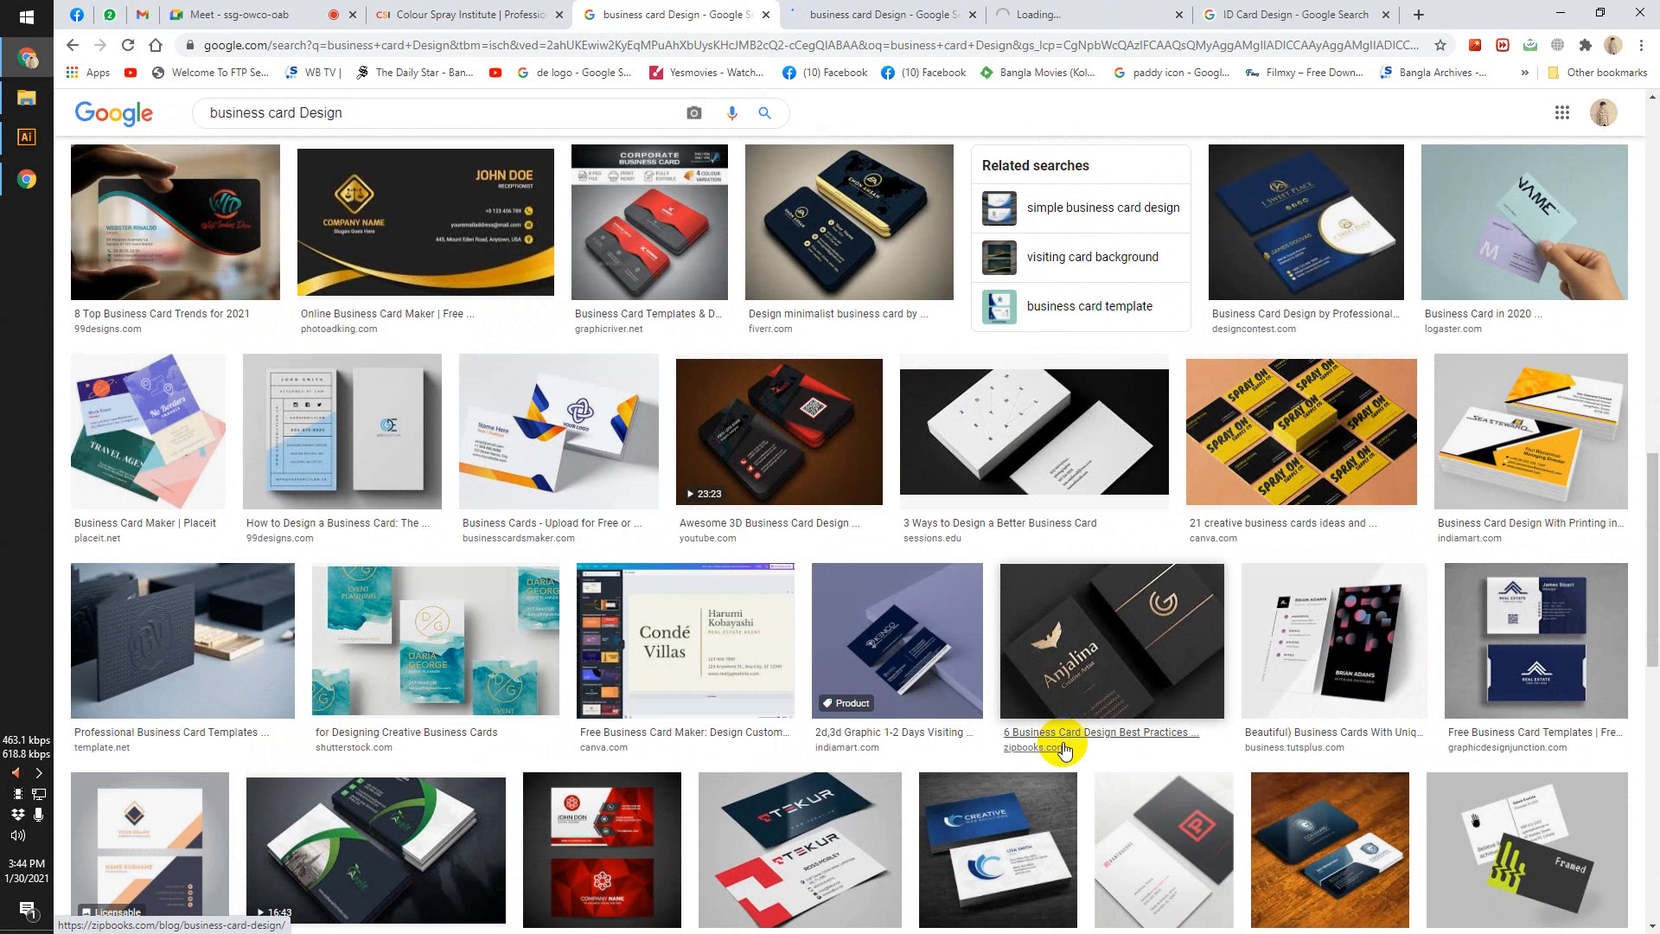
middle_click(554, 468)
Copy the black-and-orange business card image from its preview page.
click(769, 13)
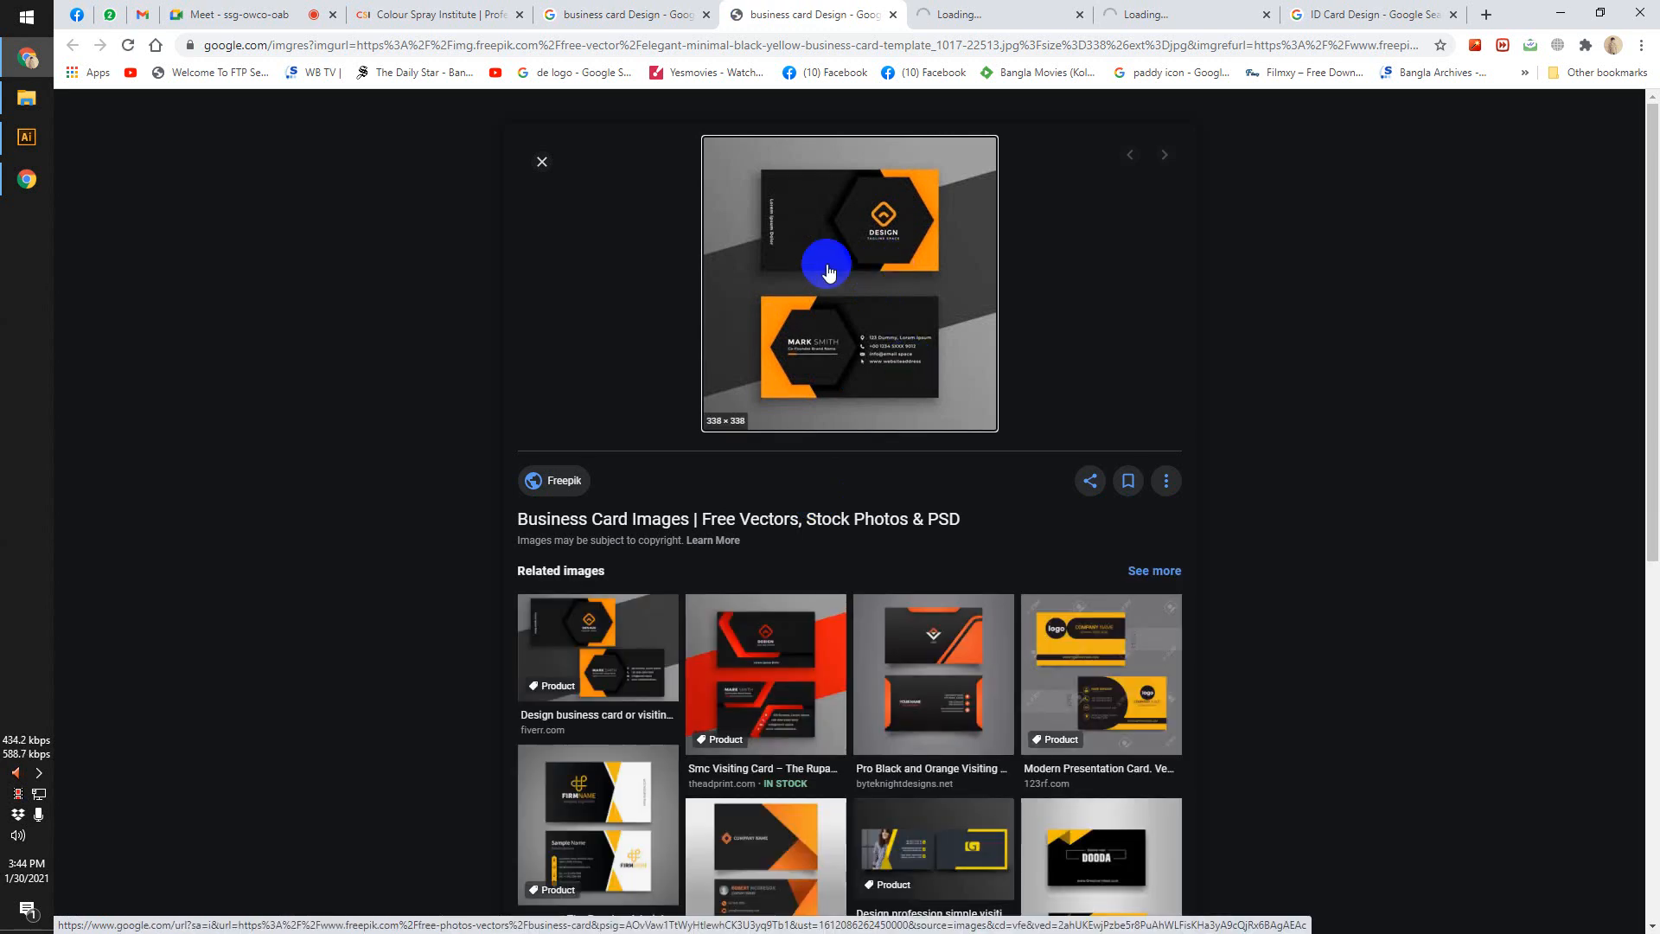
right_click(836, 230)
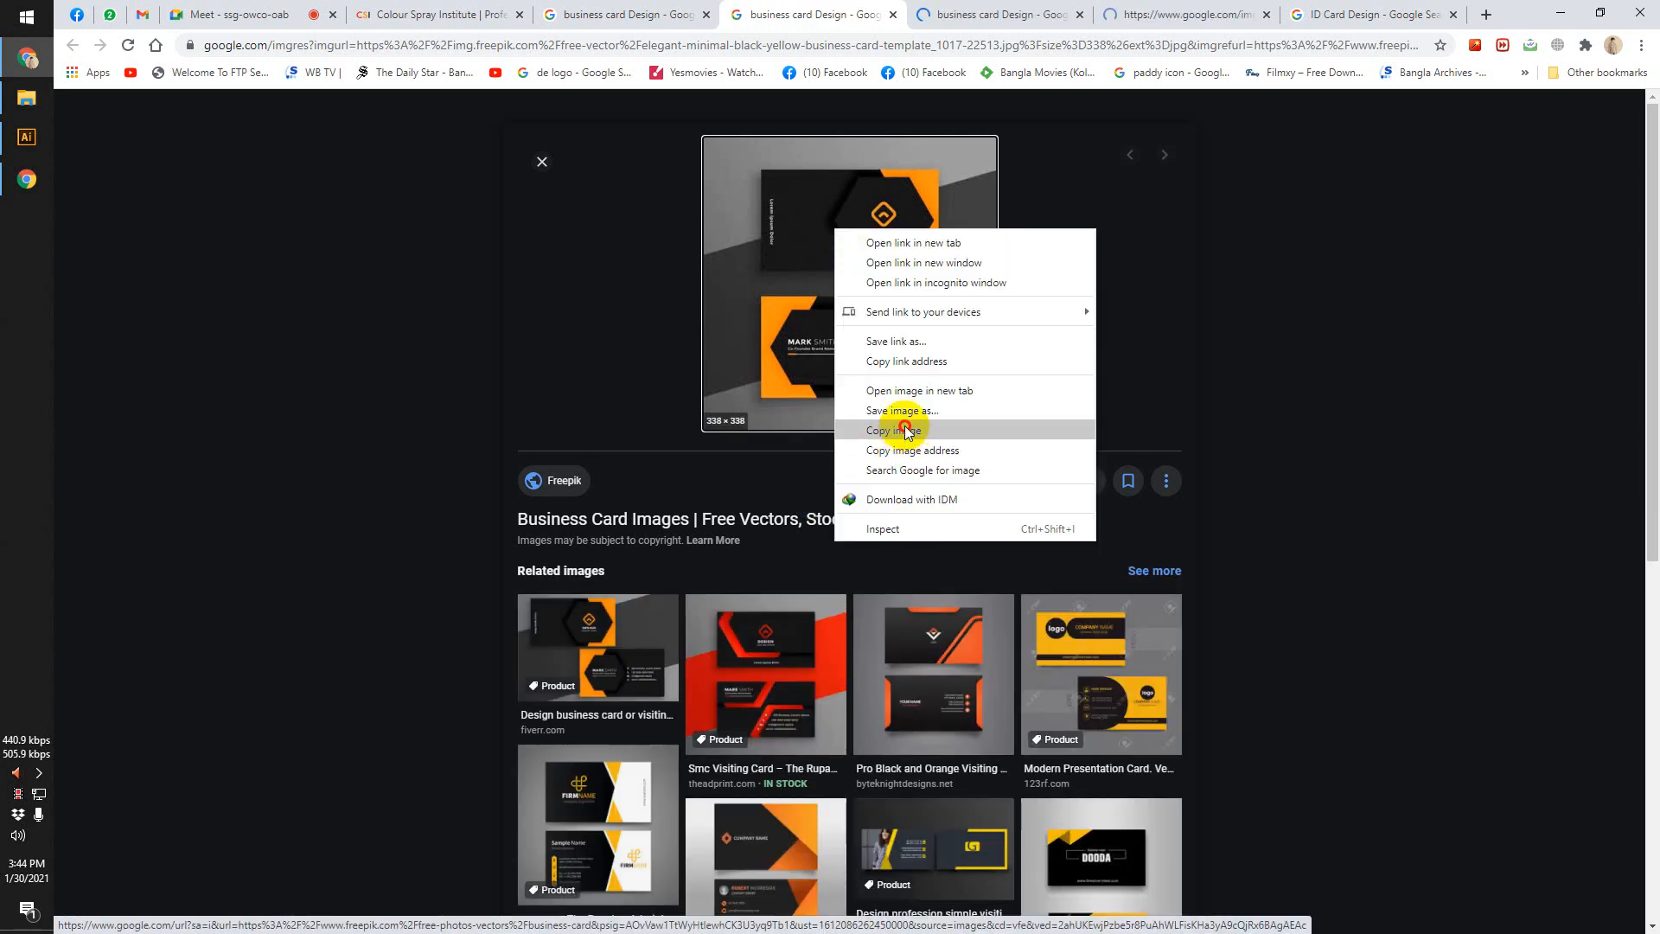
click(905, 430)
Paste the black-and-orange image into the Illustrator document, scale it to about 2.12 in square, and place it below the front card frame.
click(27, 136)
scroll(617, 631, down, 5)
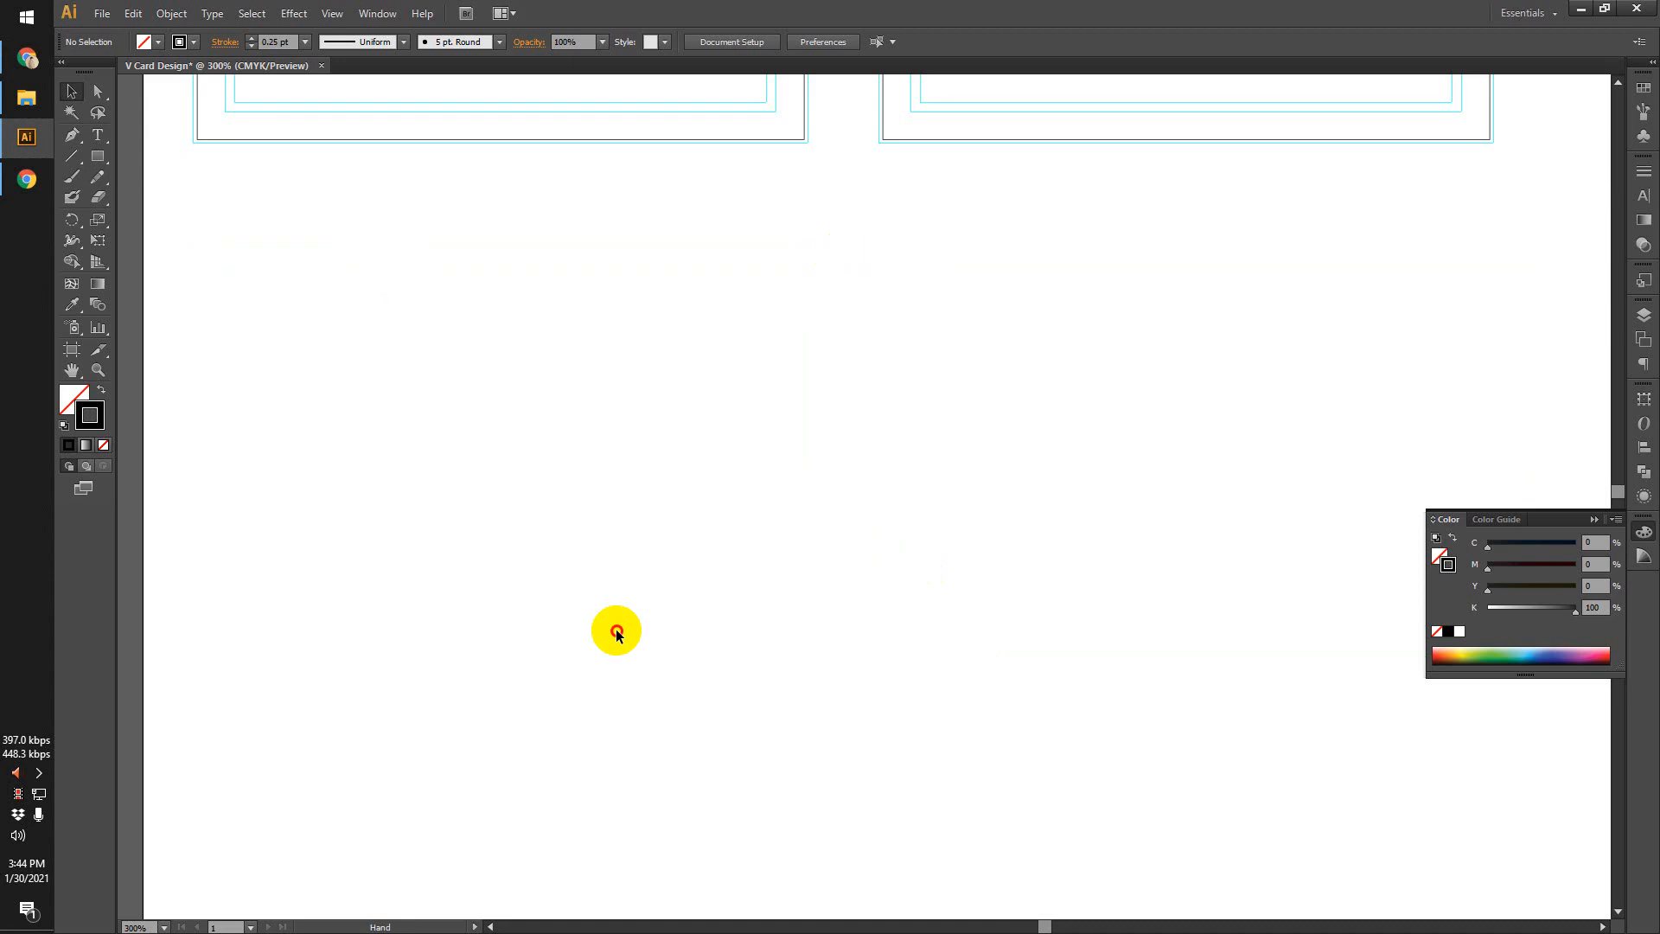
key(ctrl+v)
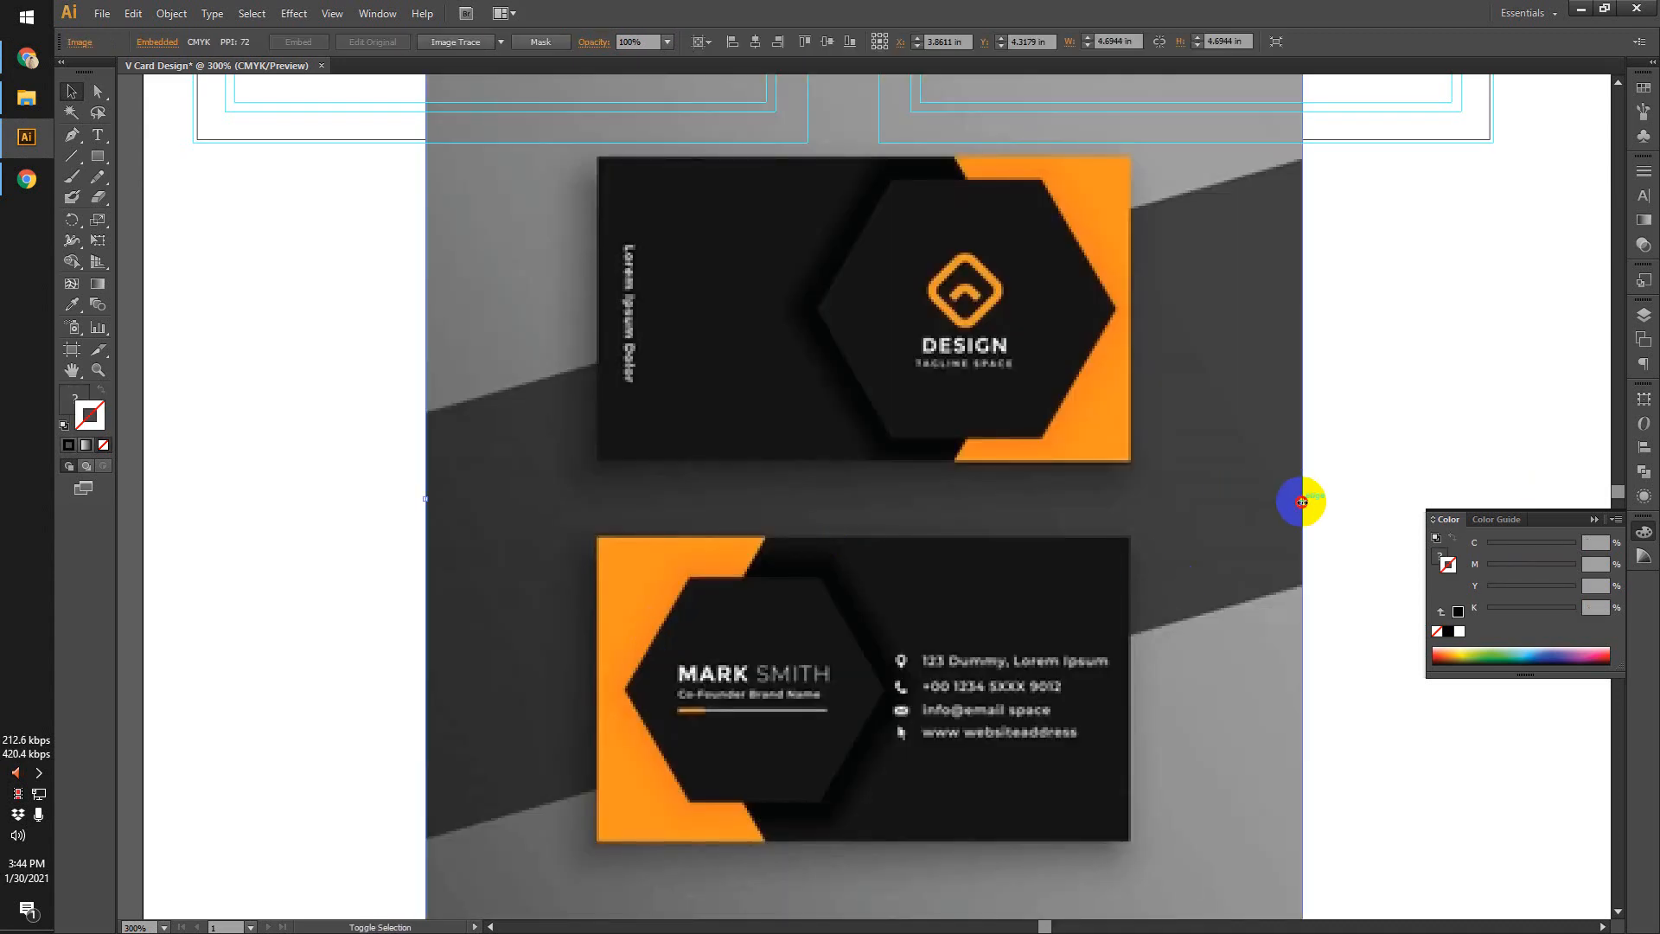
drag(1302, 501, 822, 545)
drag(705, 556, 464, 507)
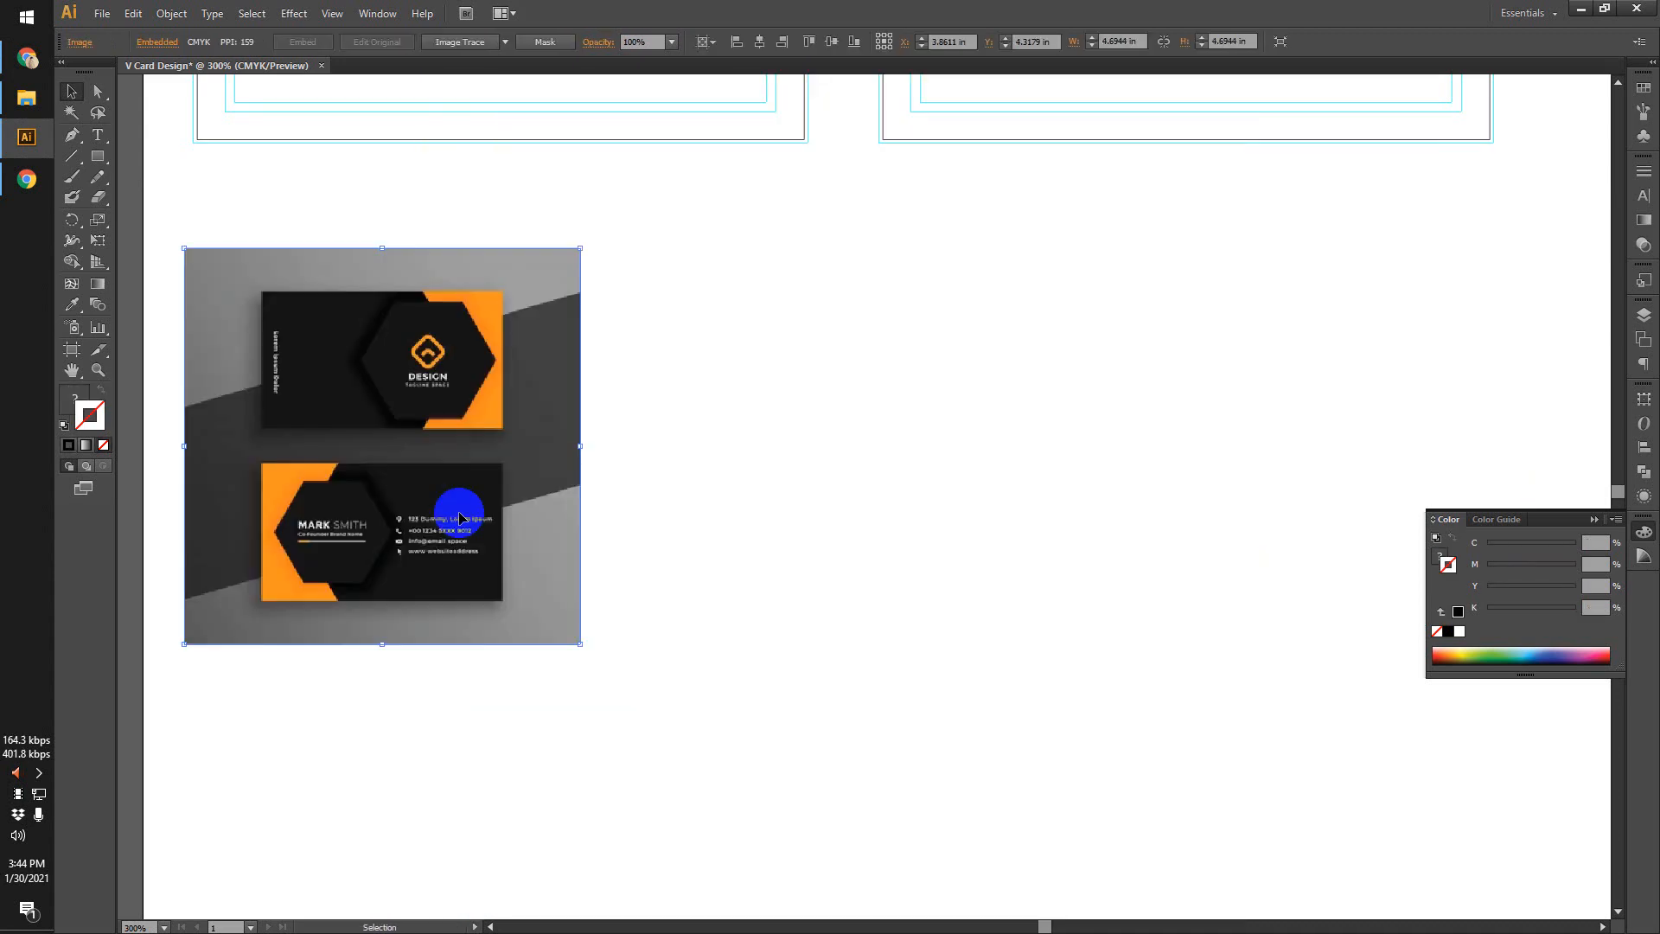
Return to Chrome and copy the red-and-black business card image from its preview page, closing any stray tab.
click(1581, 11)
click(985, 13)
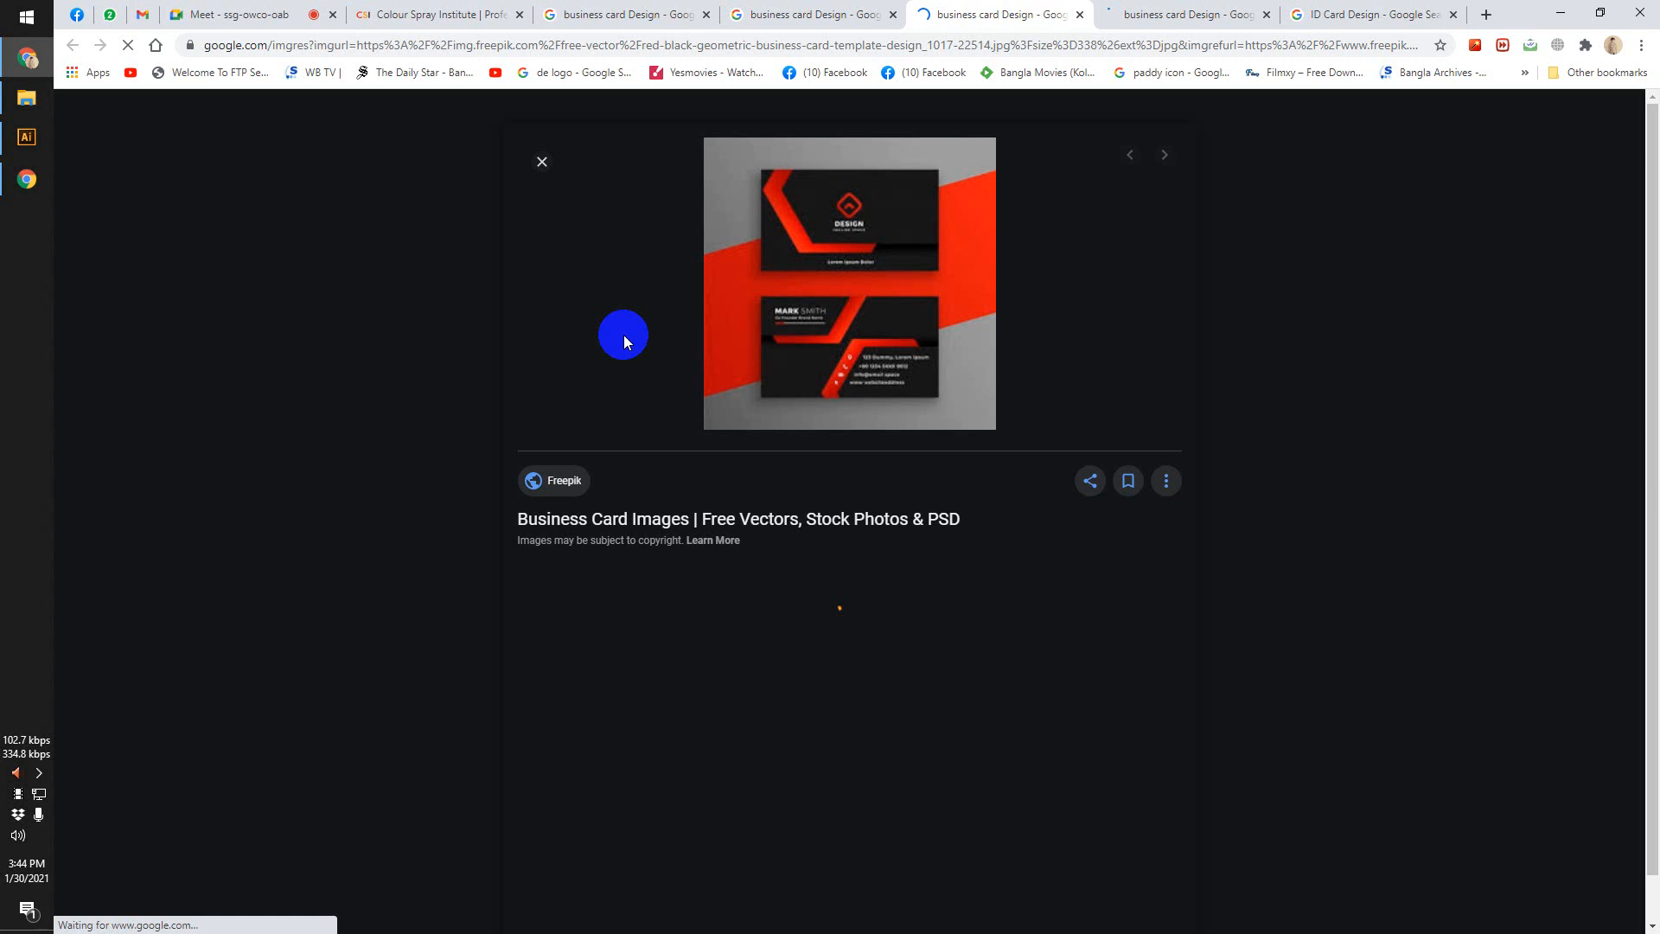
right_click(830, 227)
click(995, 425)
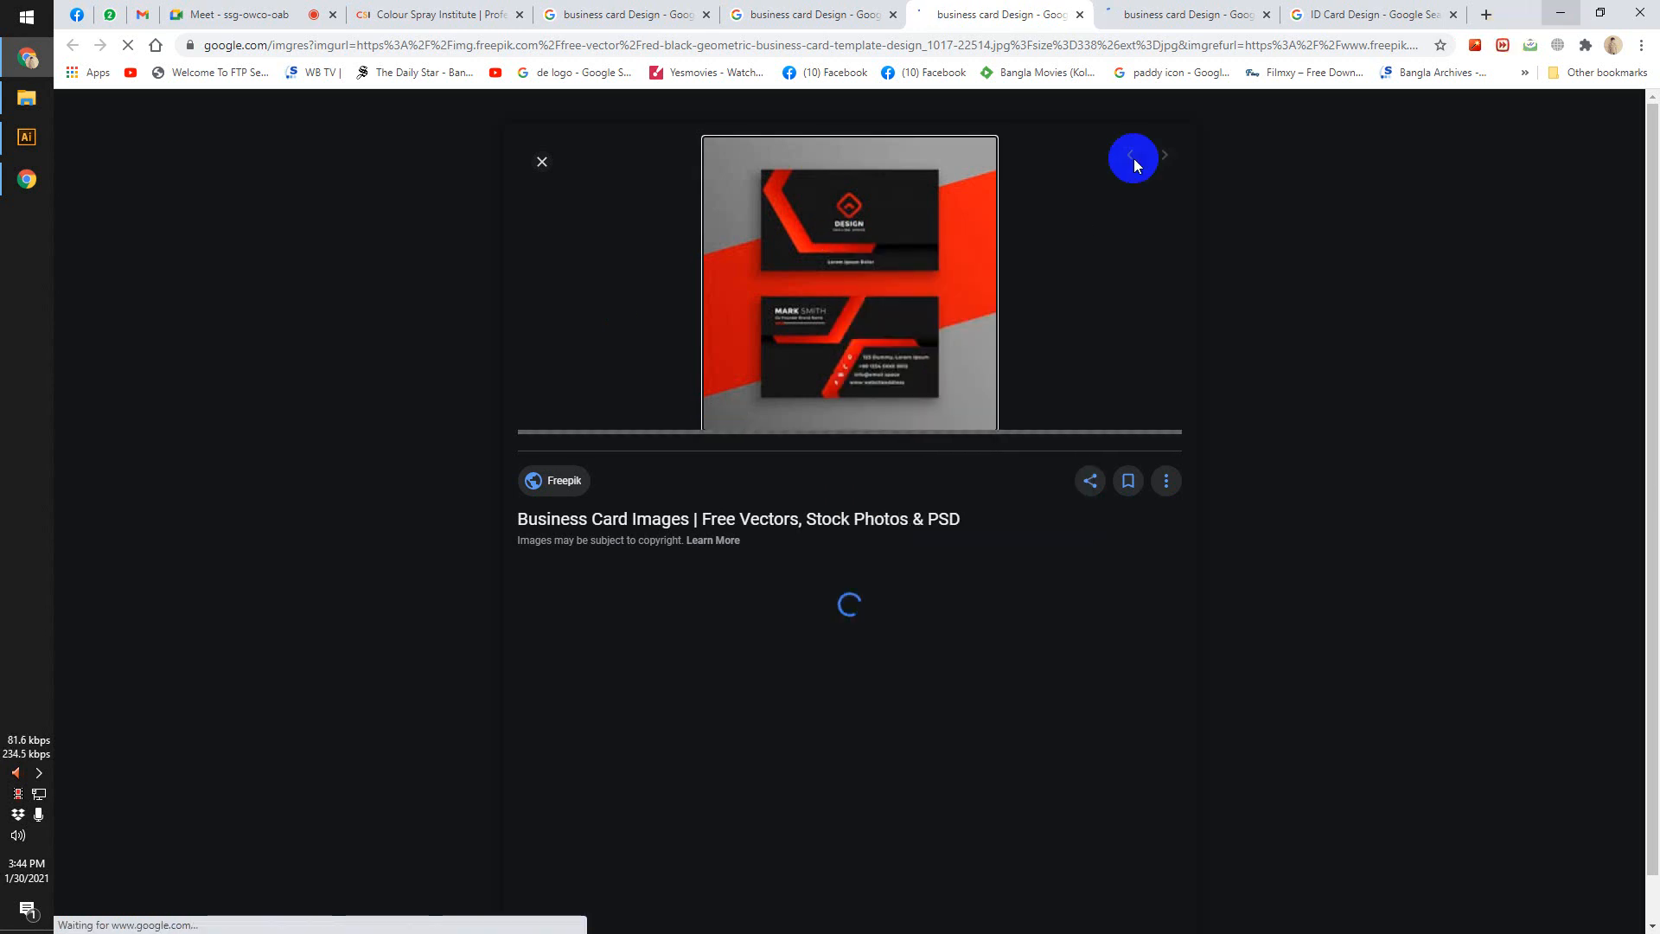
click(685, 493)
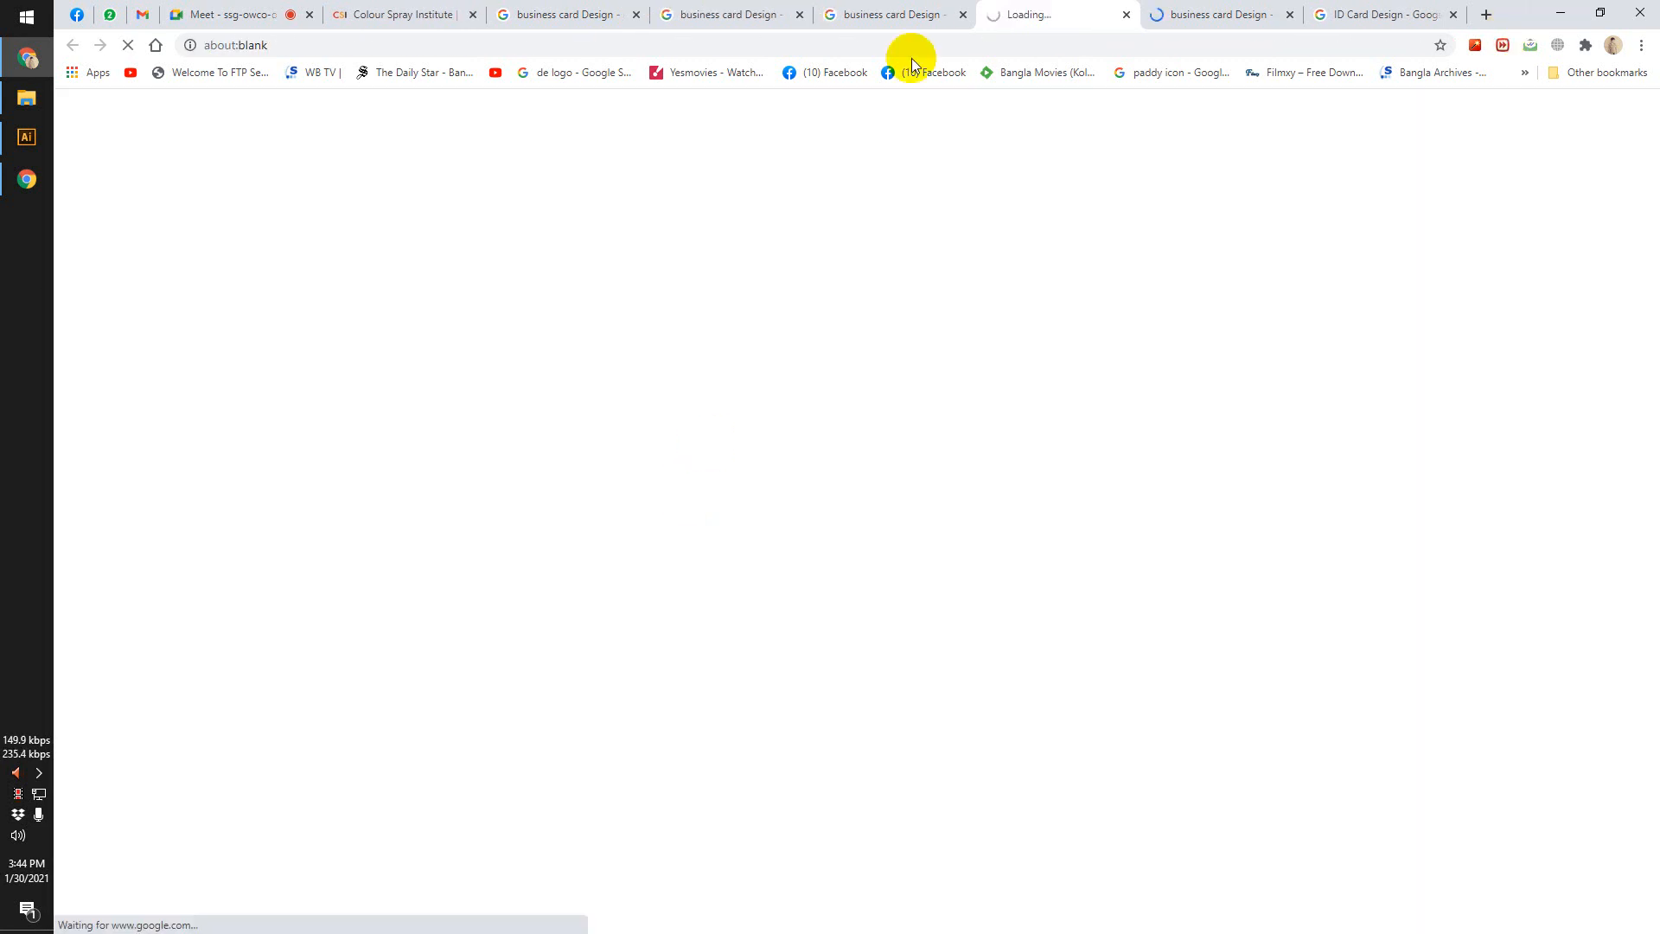
middle_click(1083, 9)
click(927, 567)
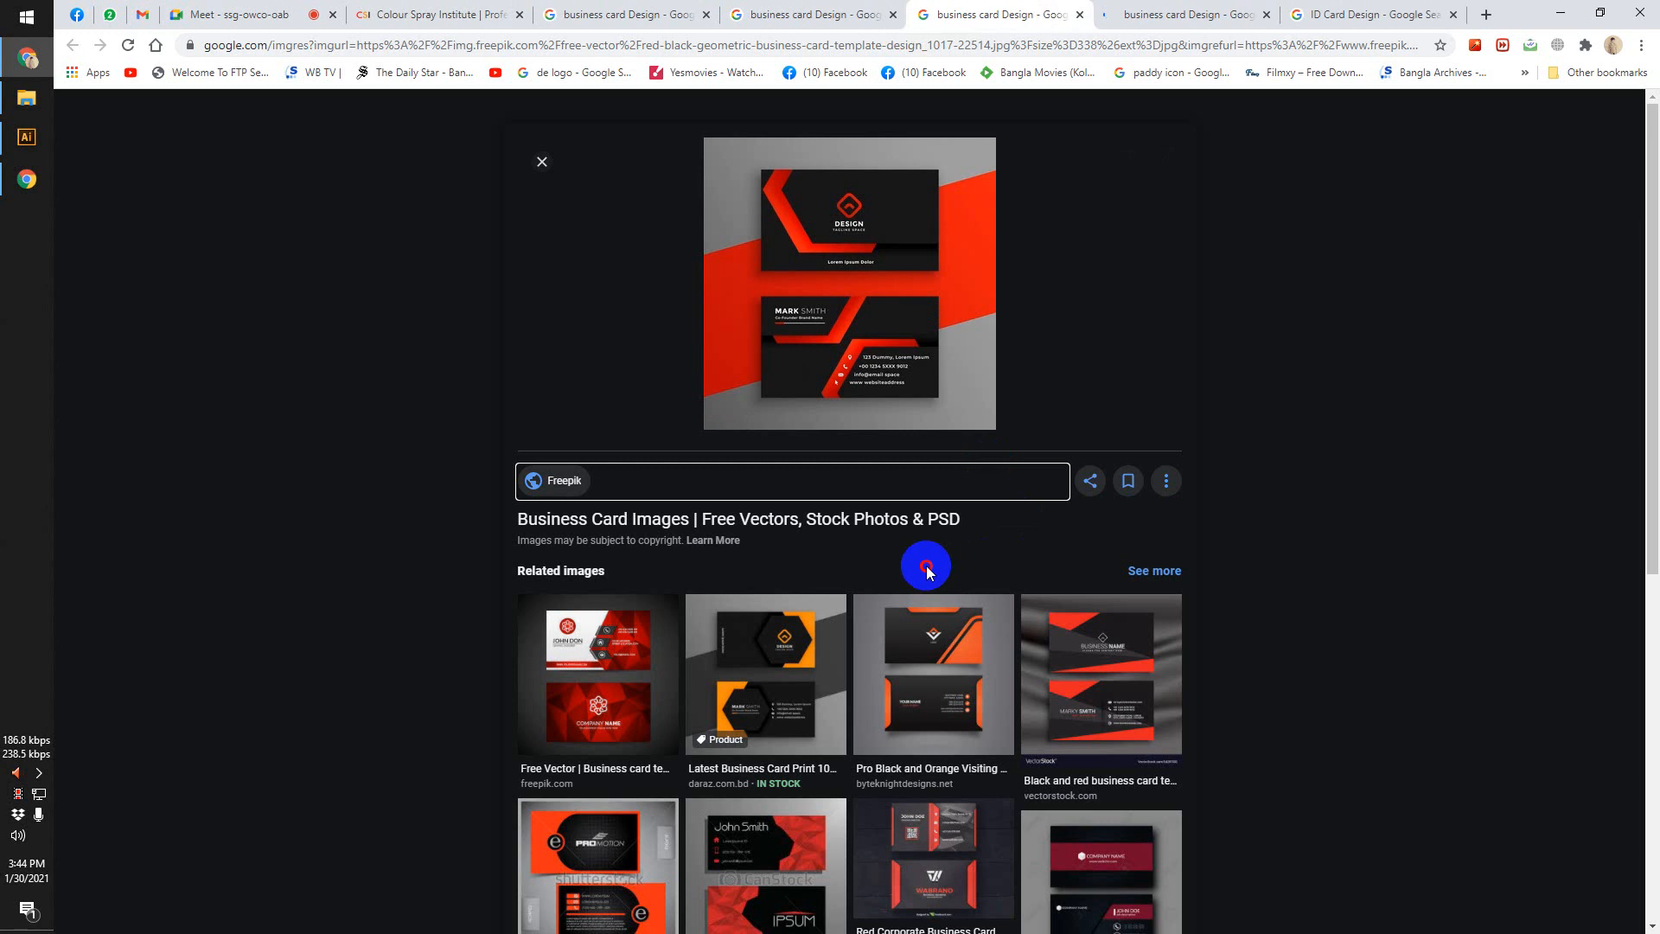
right_click(862, 171)
click(925, 371)
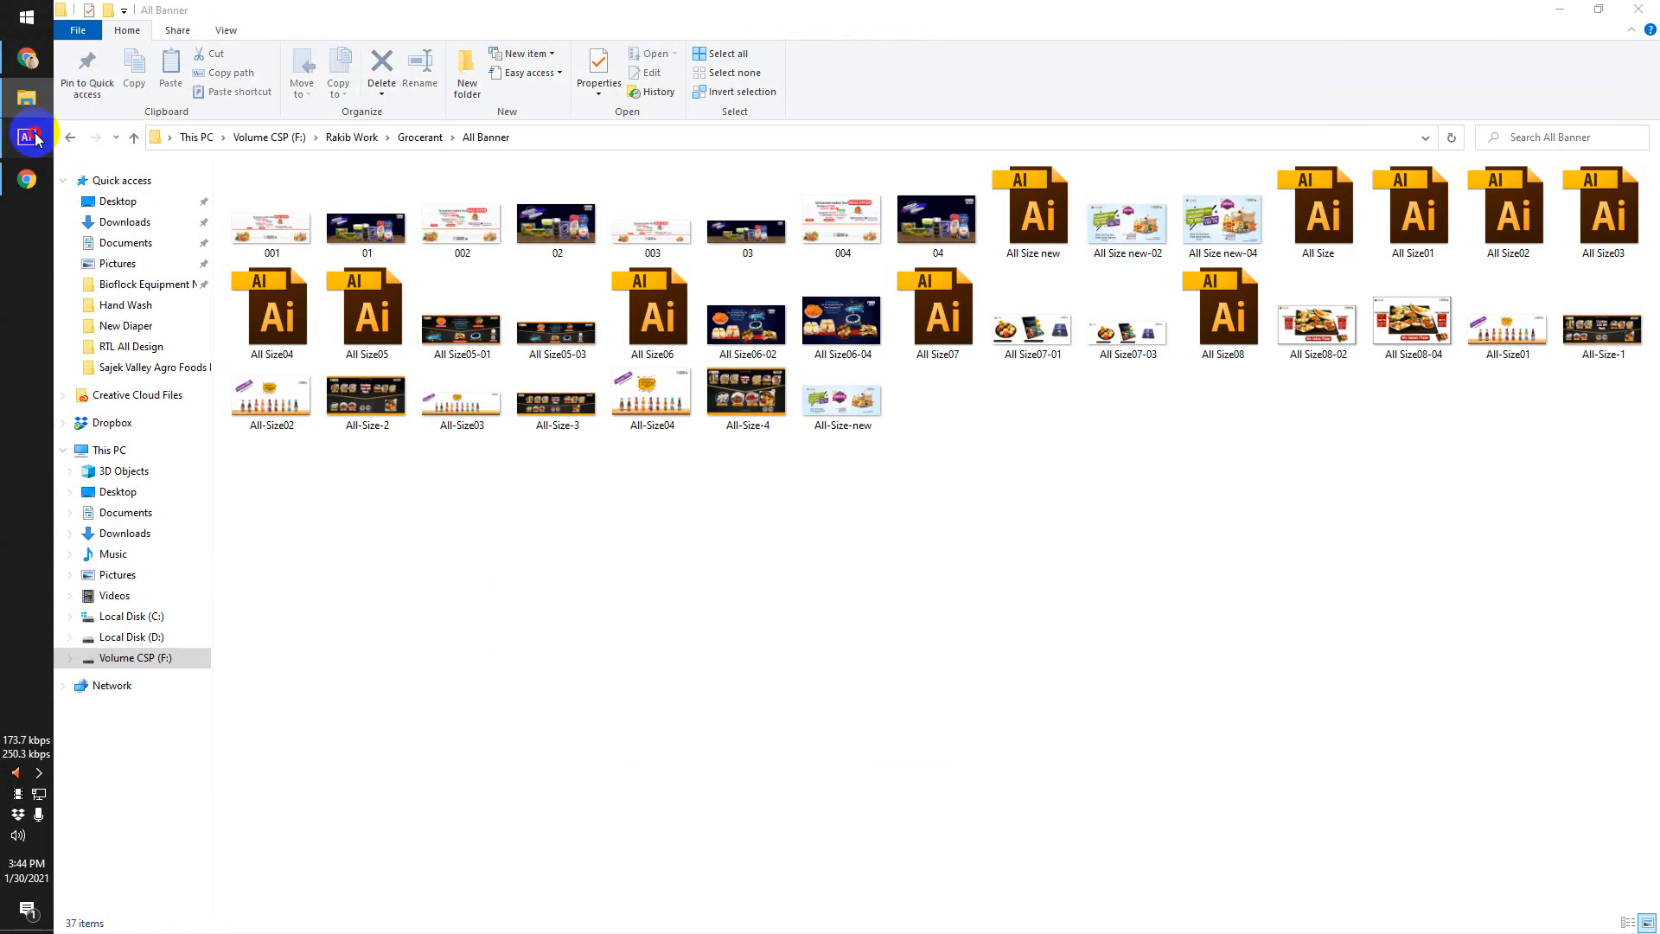
Paste the red-and-black image into the Illustrator document, scale it to about 1.88 in square, and place it beside the black-and-orange image.
click(27, 136)
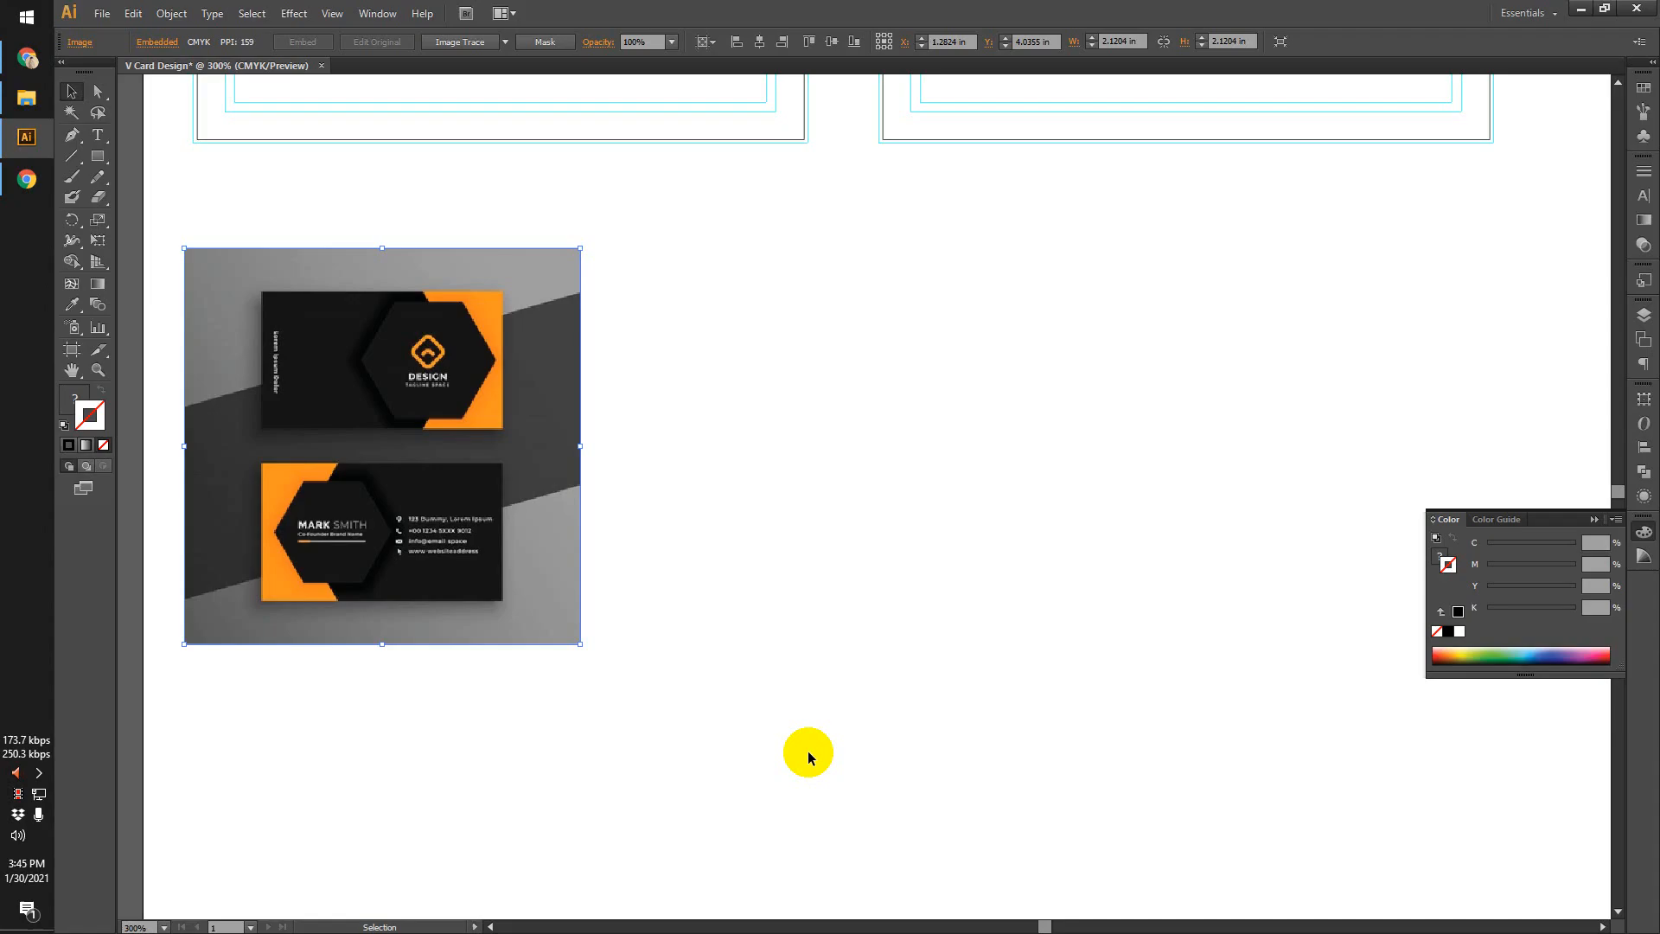
key(ctrl+v)
click(982, 248)
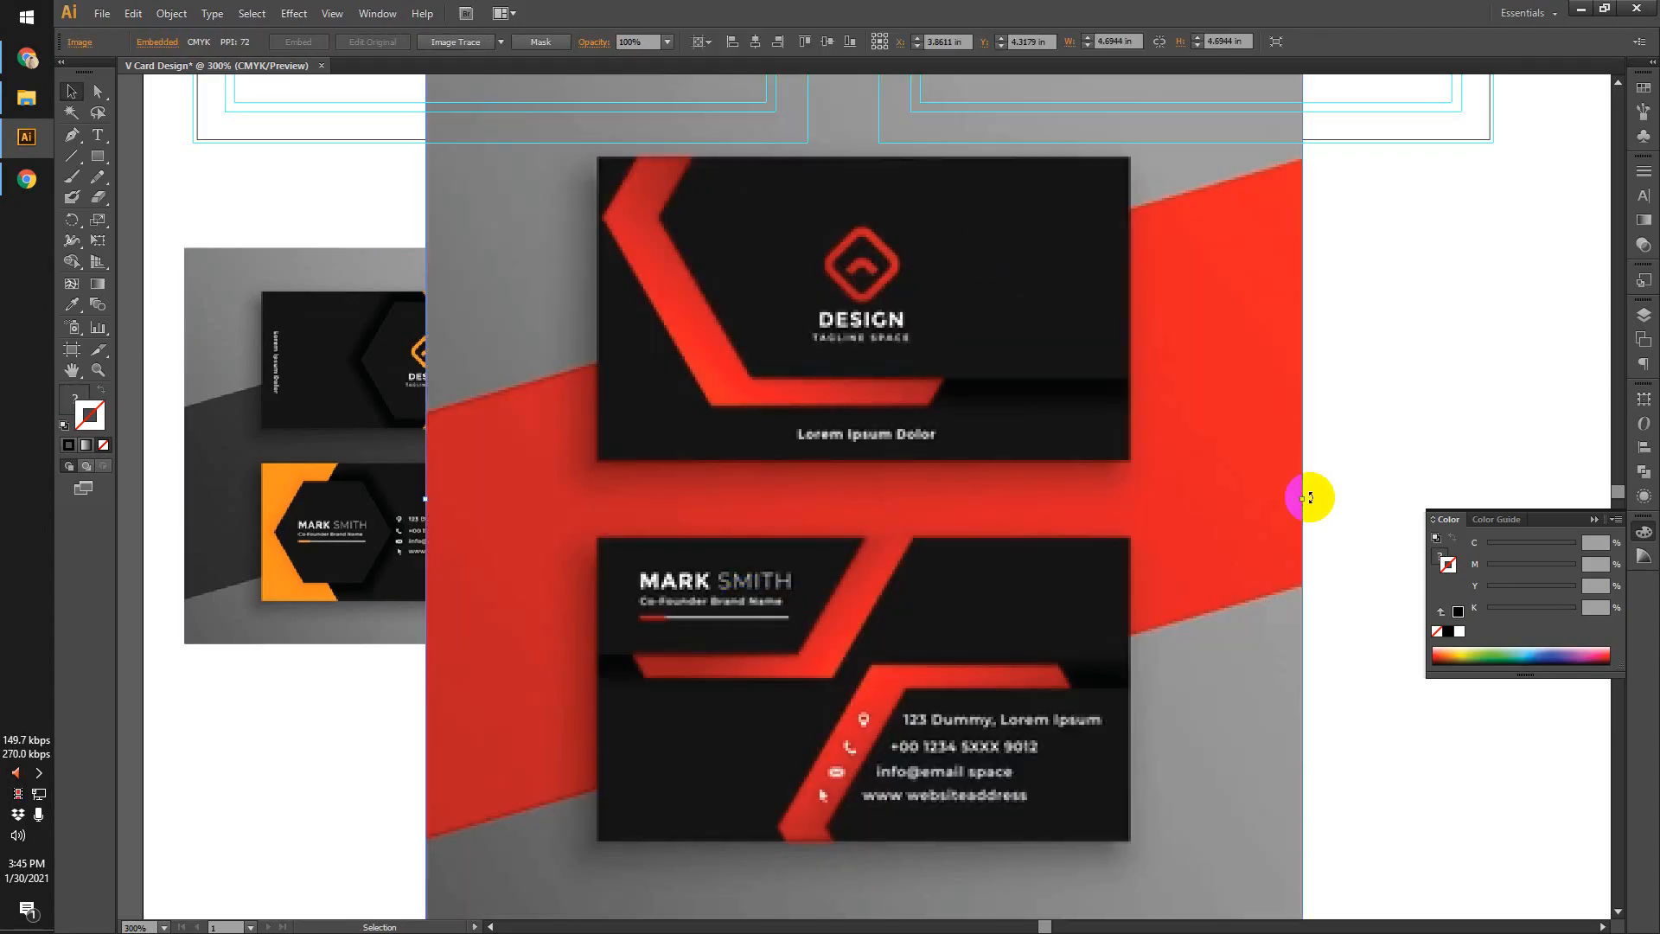
drag(1303, 499, 776, 573)
drag(621, 573, 823, 510)
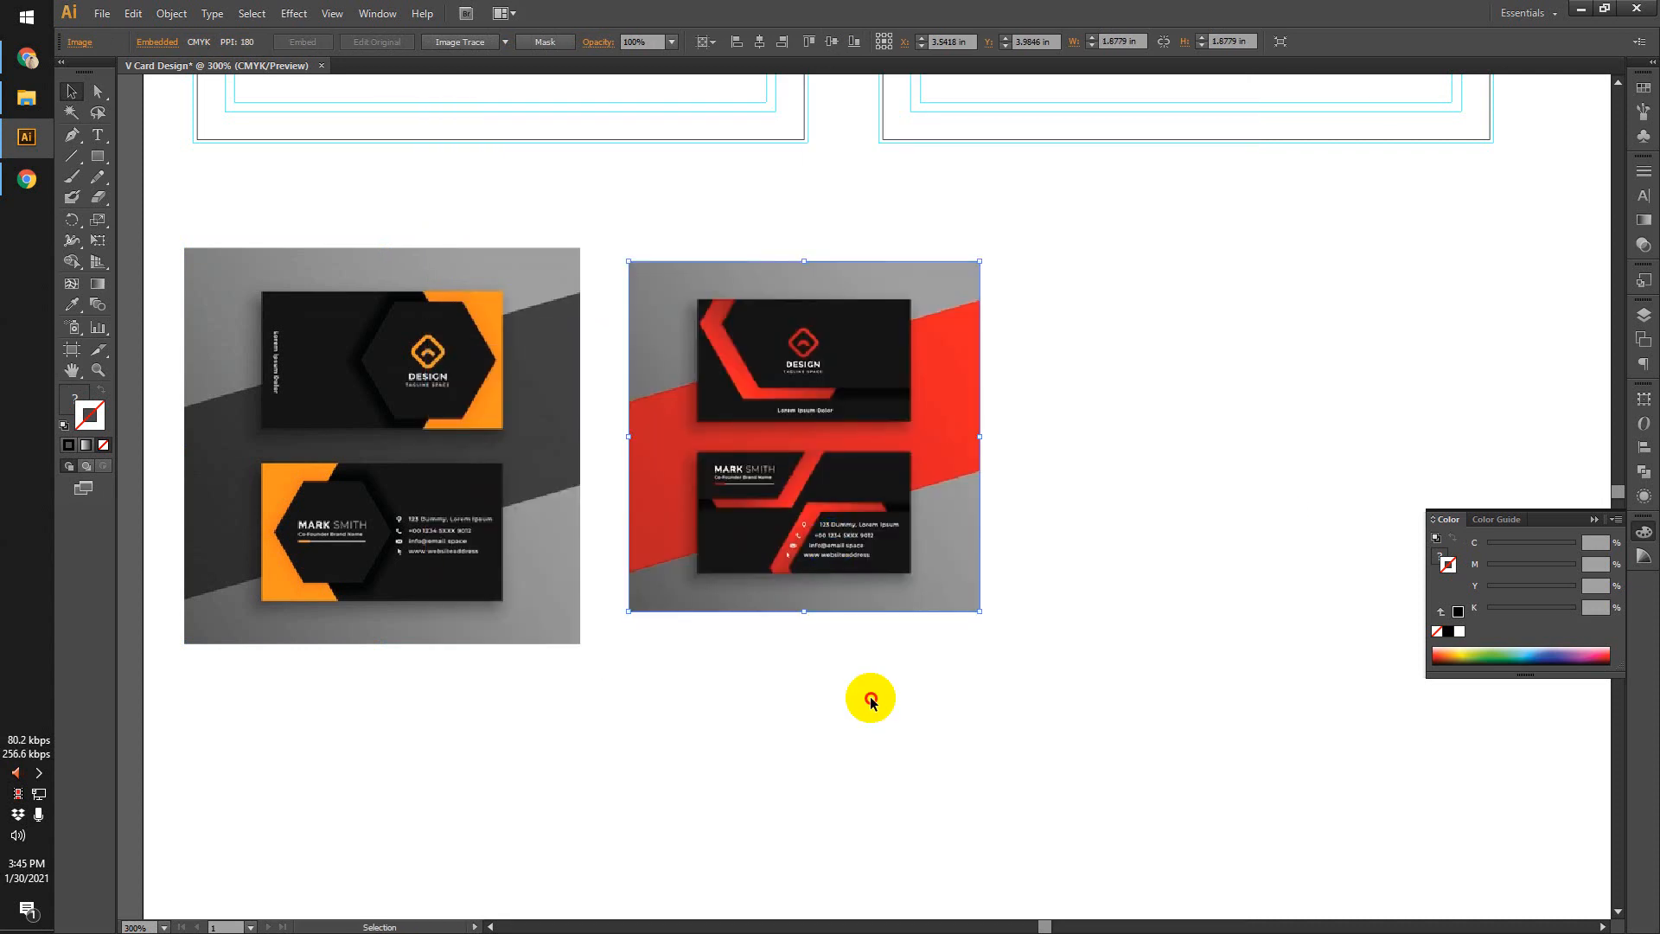
Close the stray File Explorer window, switch to Chrome and copy the white business card image with blue-and-orange shapes from its preview page.
click(871, 701)
click(26, 98)
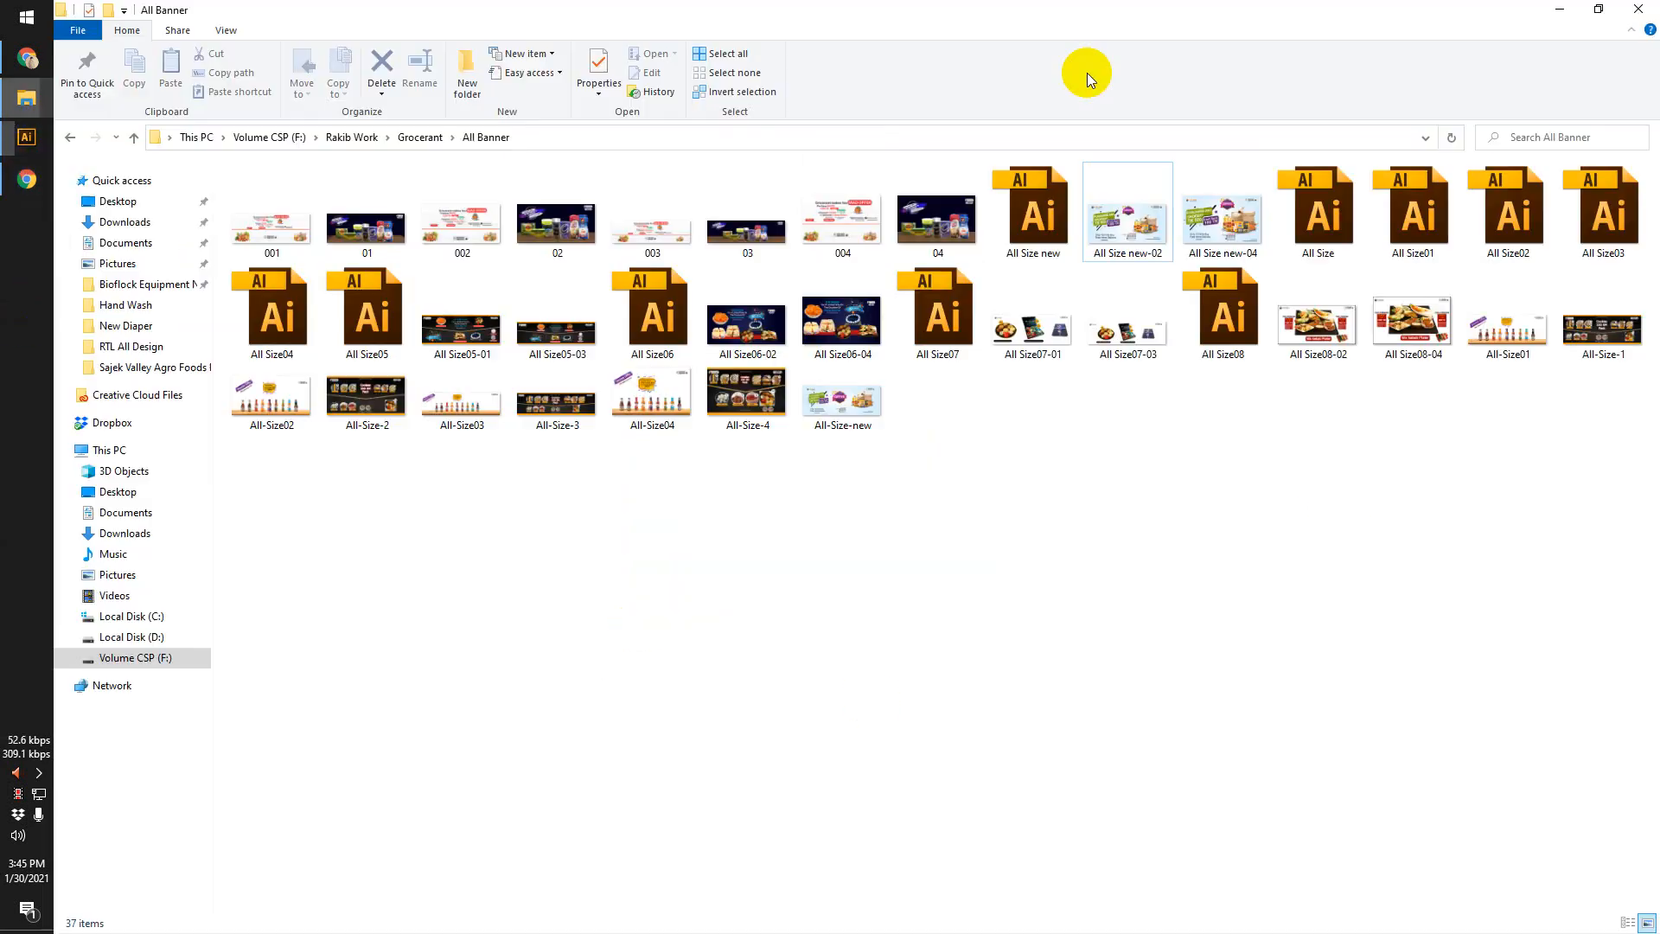
click(1638, 10)
click(30, 61)
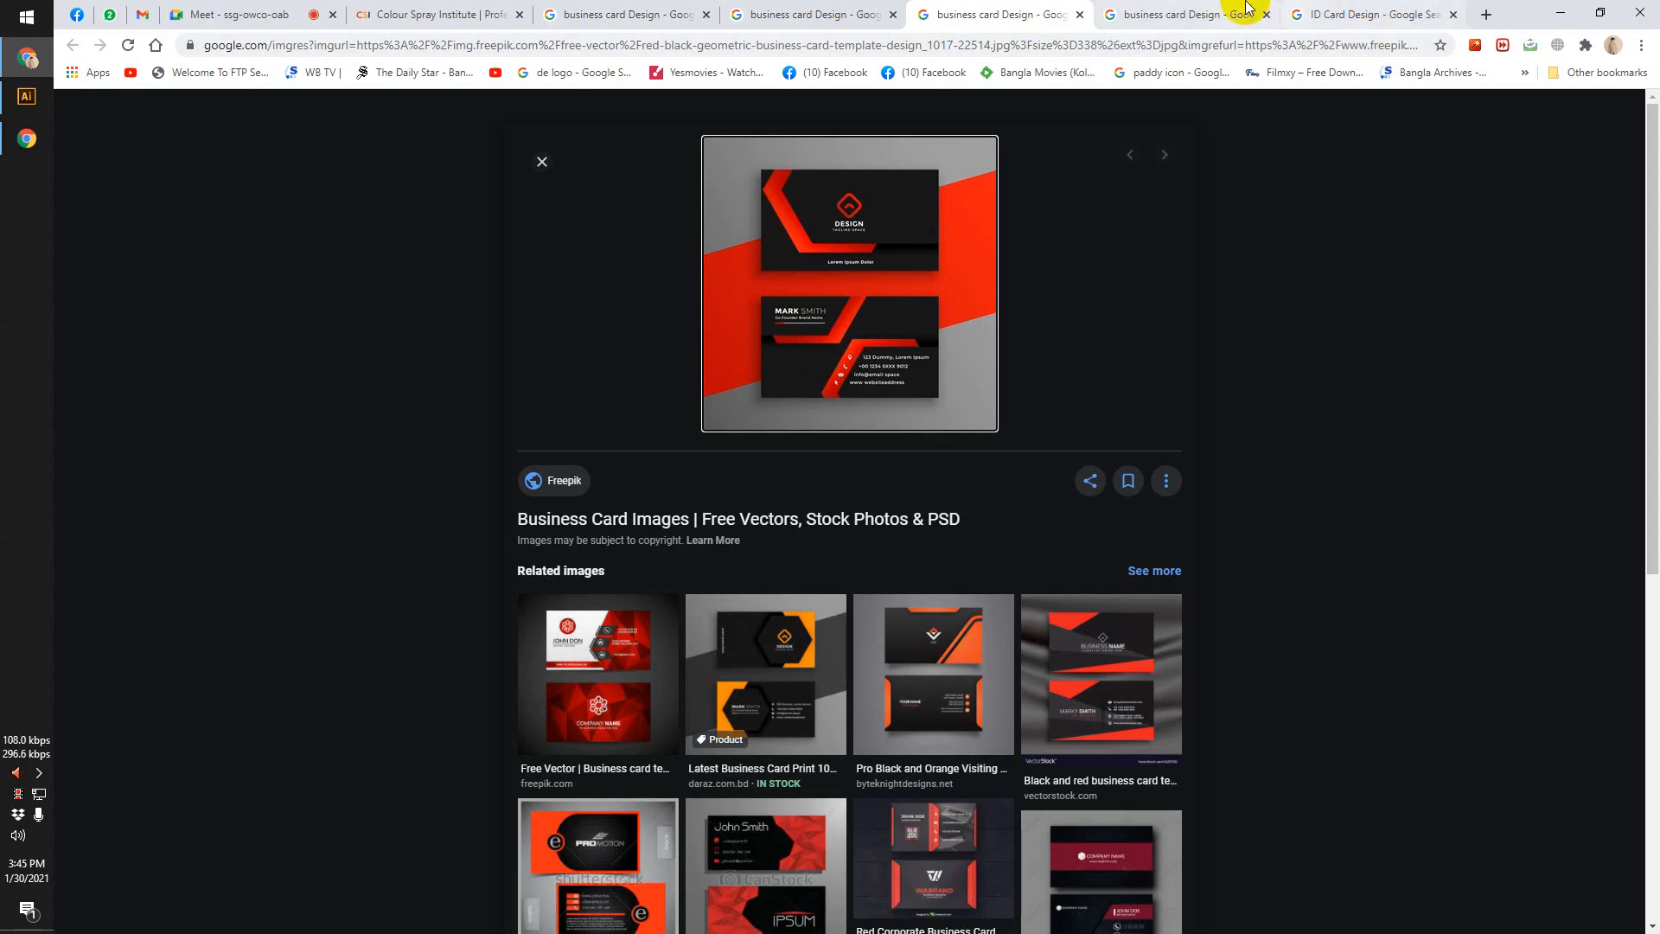
click(1211, 13)
right_click(849, 286)
click(900, 458)
Paste the white business card image into the Illustrator document, scale it to about 2.55 × 1.88 in, and place it beside the red-and-black image.
click(27, 98)
key(ctrl+v)
drag(1452, 429, 836, 461)
drag(727, 433, 1000, 464)
scroll(1243, 408, up, 2)
Return to Chrome to review the related business card images under the white card preview, and switch back to Illustrator.
click(1582, 9)
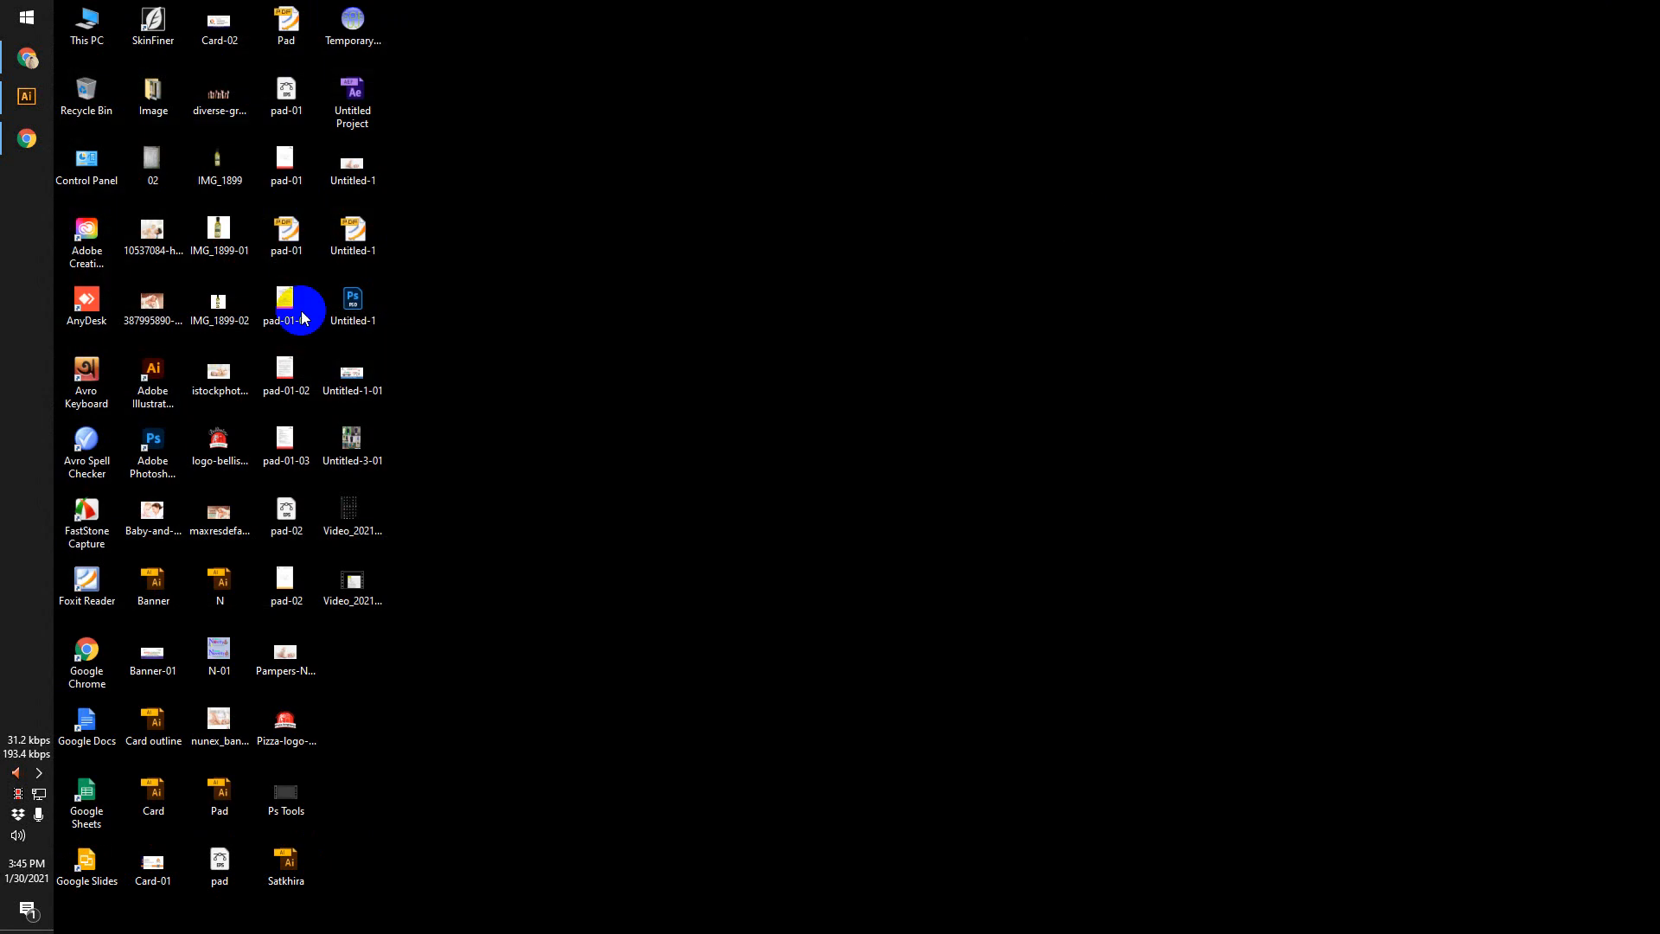
click(42, 55)
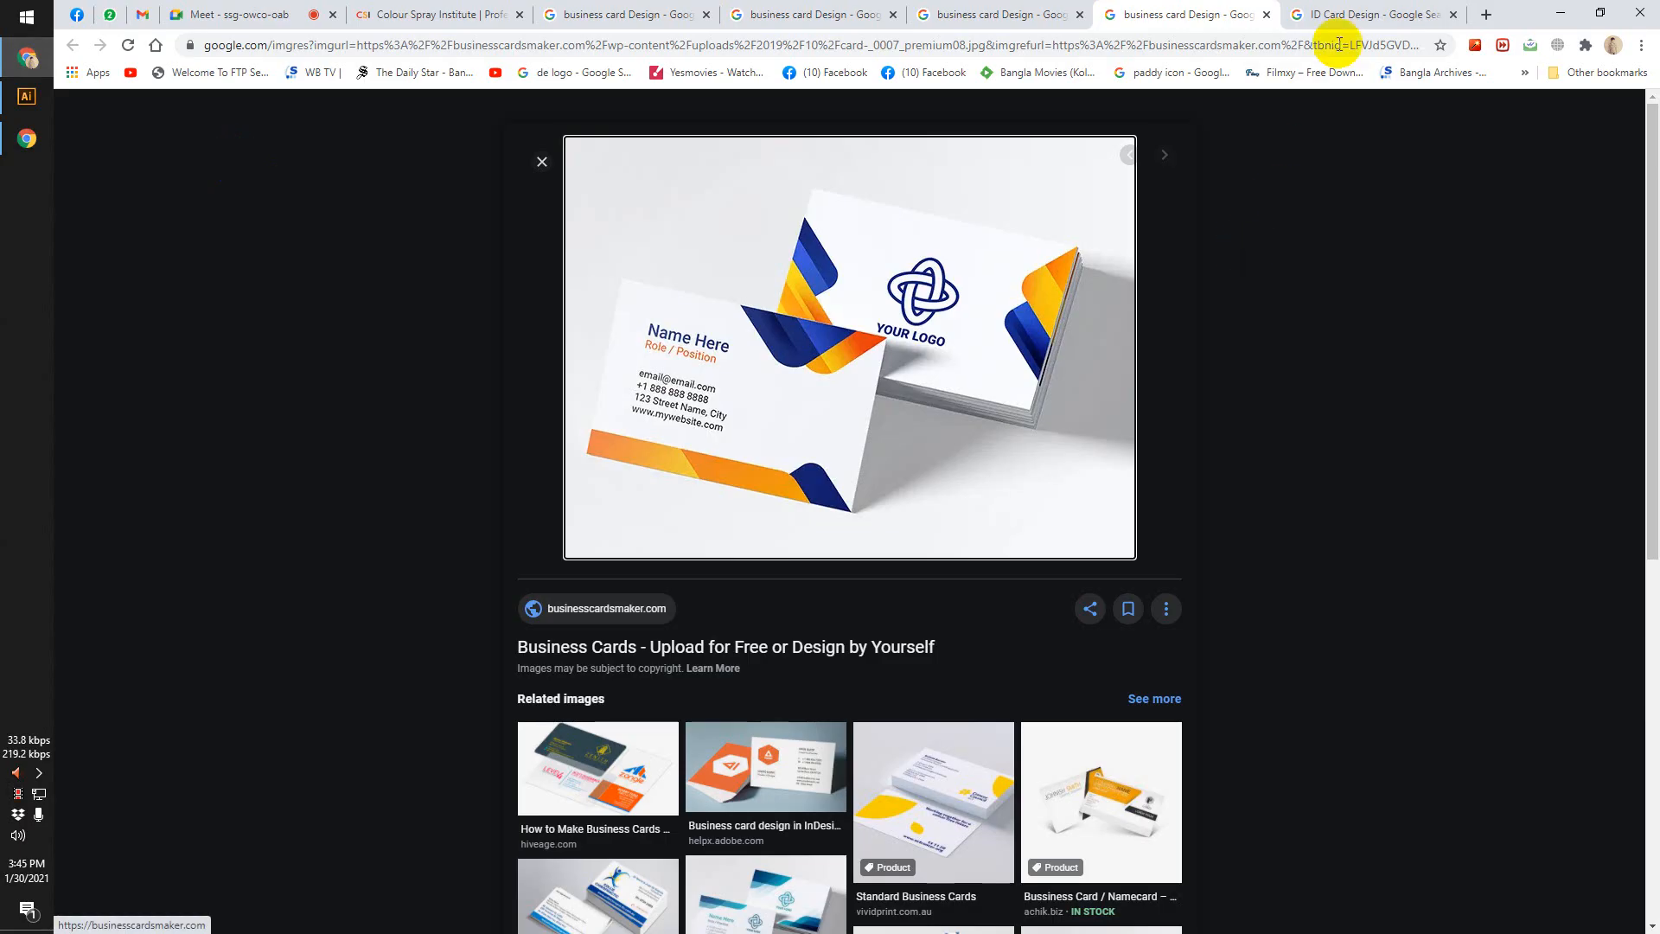
scroll(941, 478, down, 2)
scroll(941, 479, down, 1)
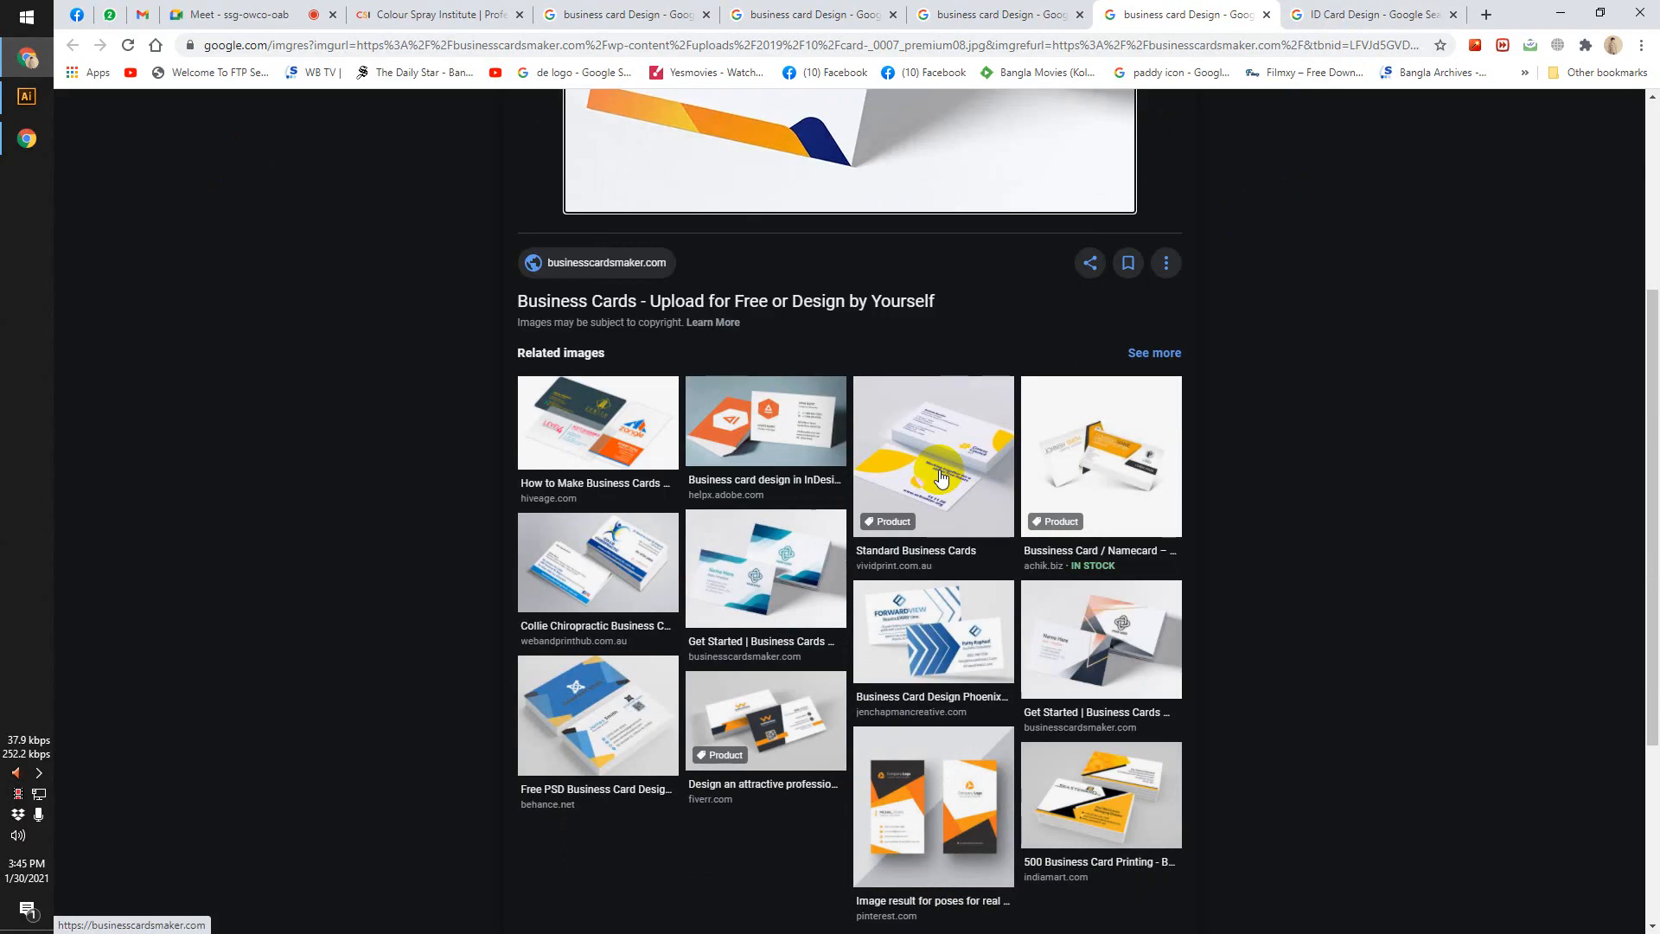
scroll(941, 478, up, 2)
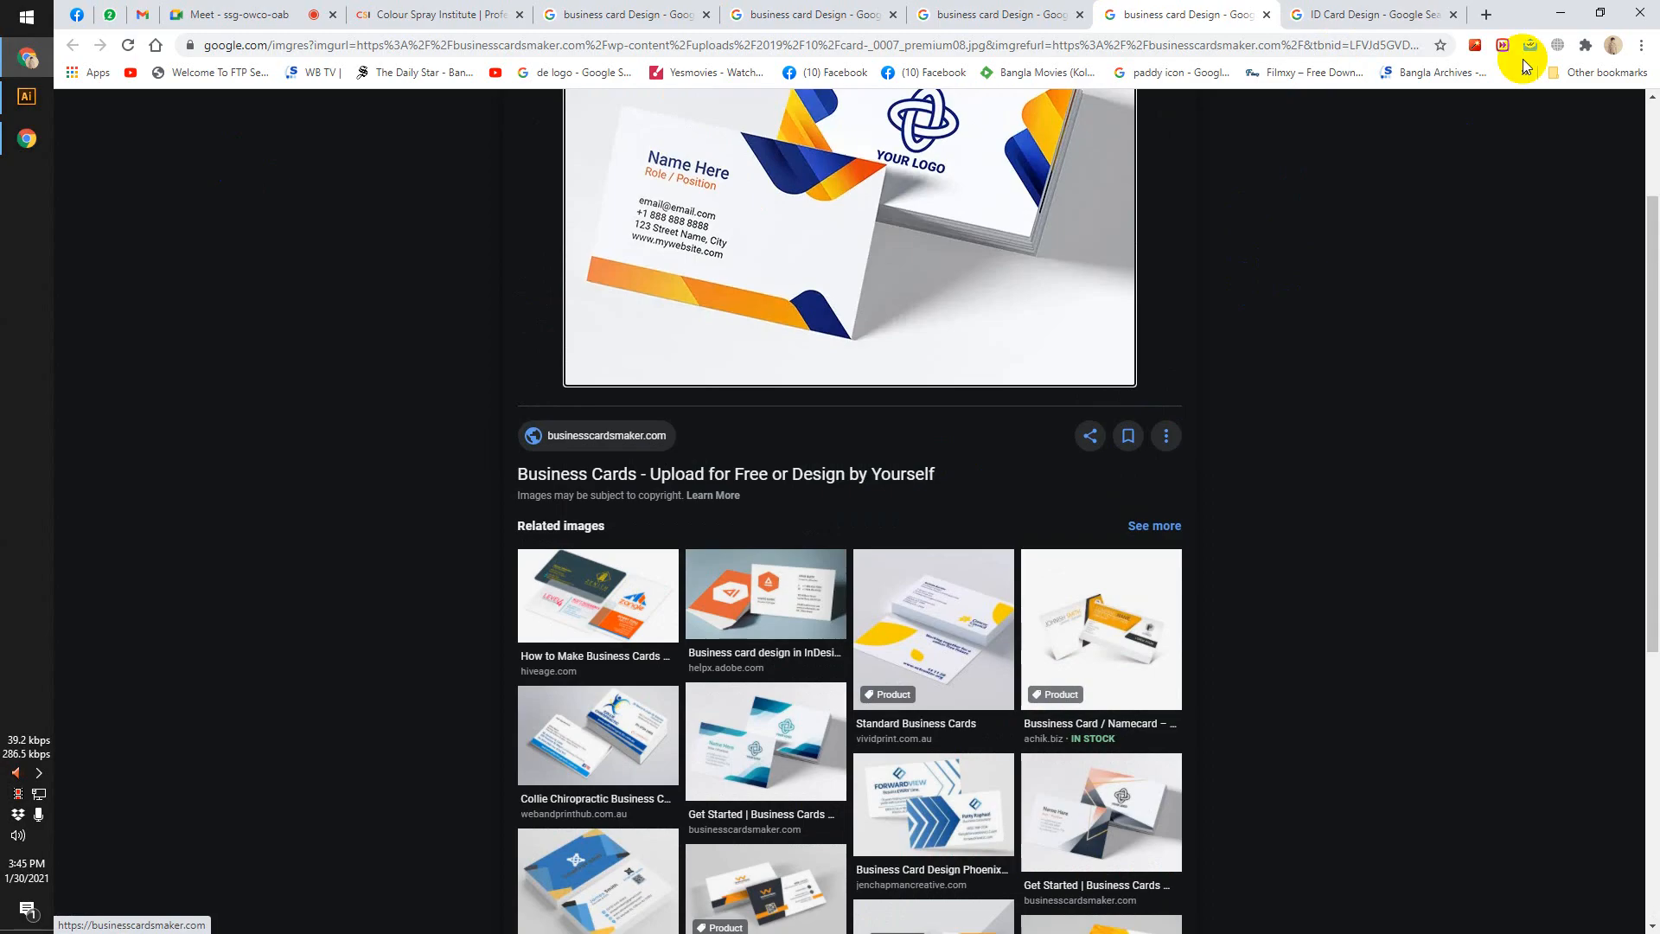
click(1556, 12)
click(27, 96)
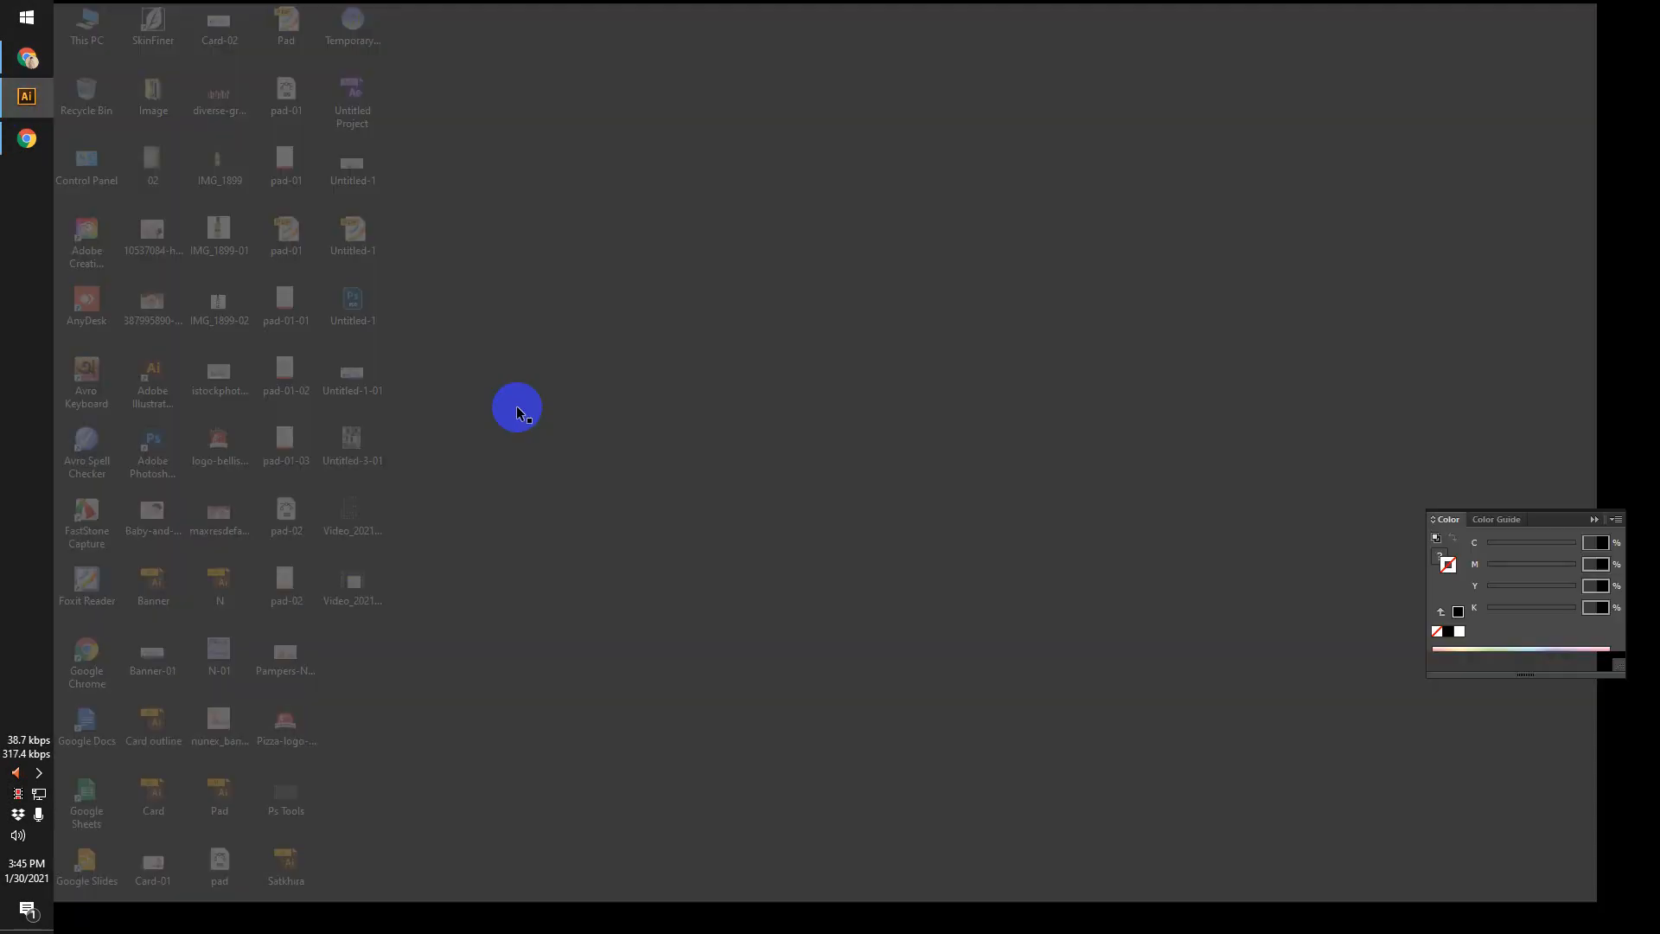
drag(659, 540, 932, 629)
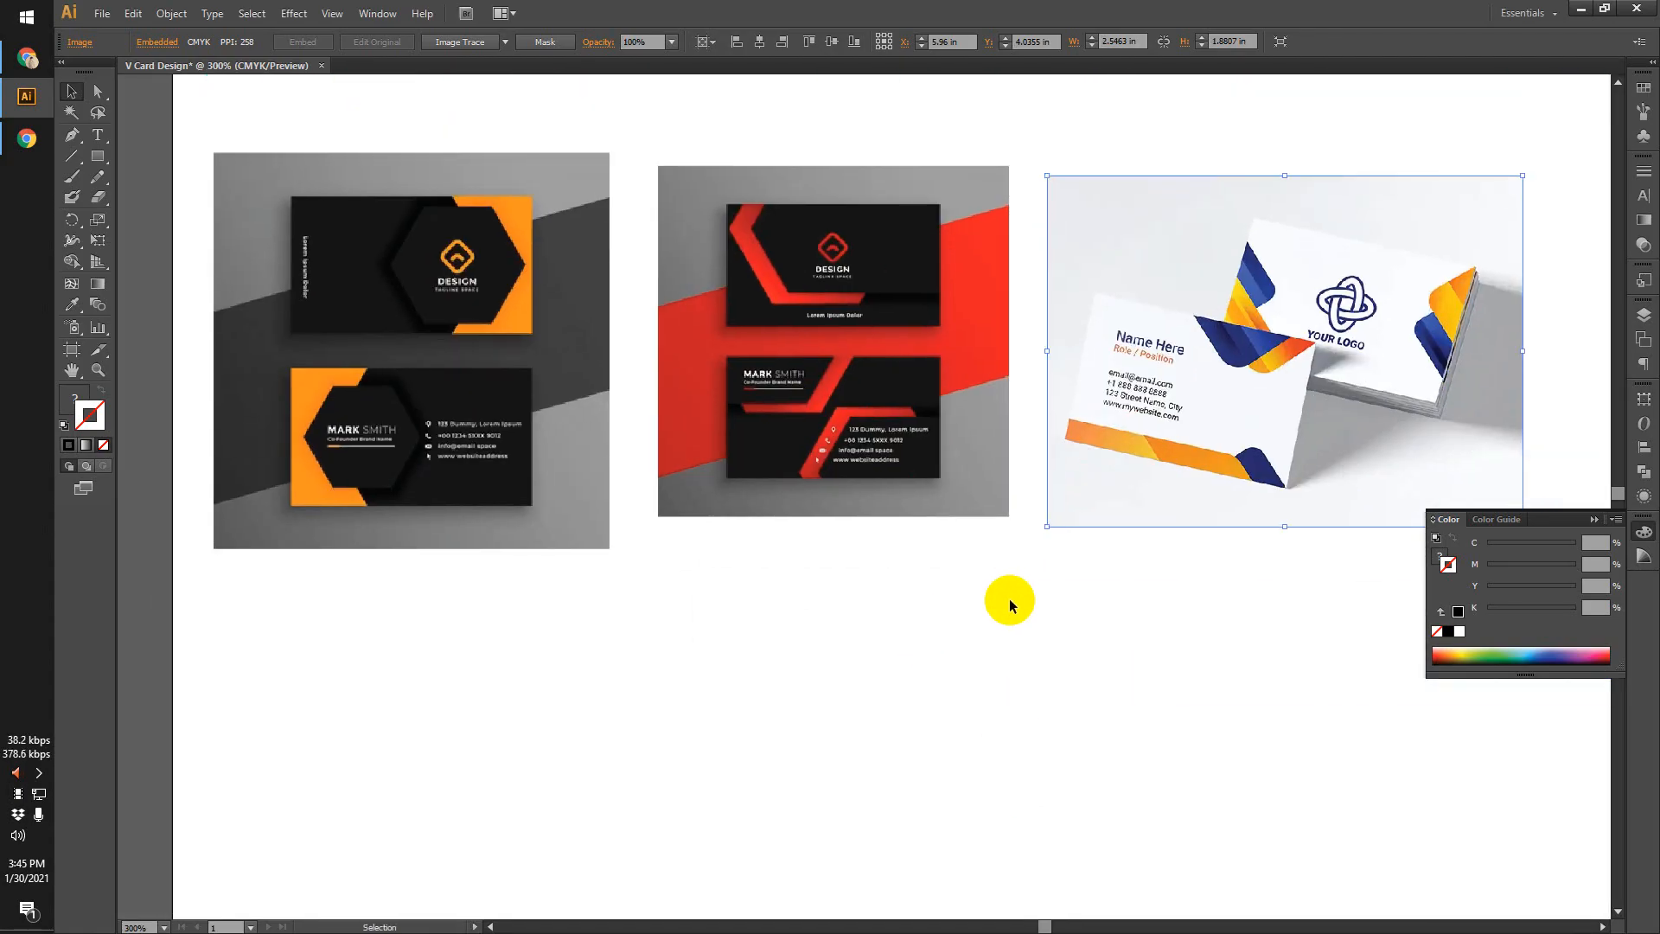
Collapse the floating color controls and examine the black-and-orange reference card up close, leaving nothing selected.
click(1594, 519)
drag(1061, 501, 1242, 507)
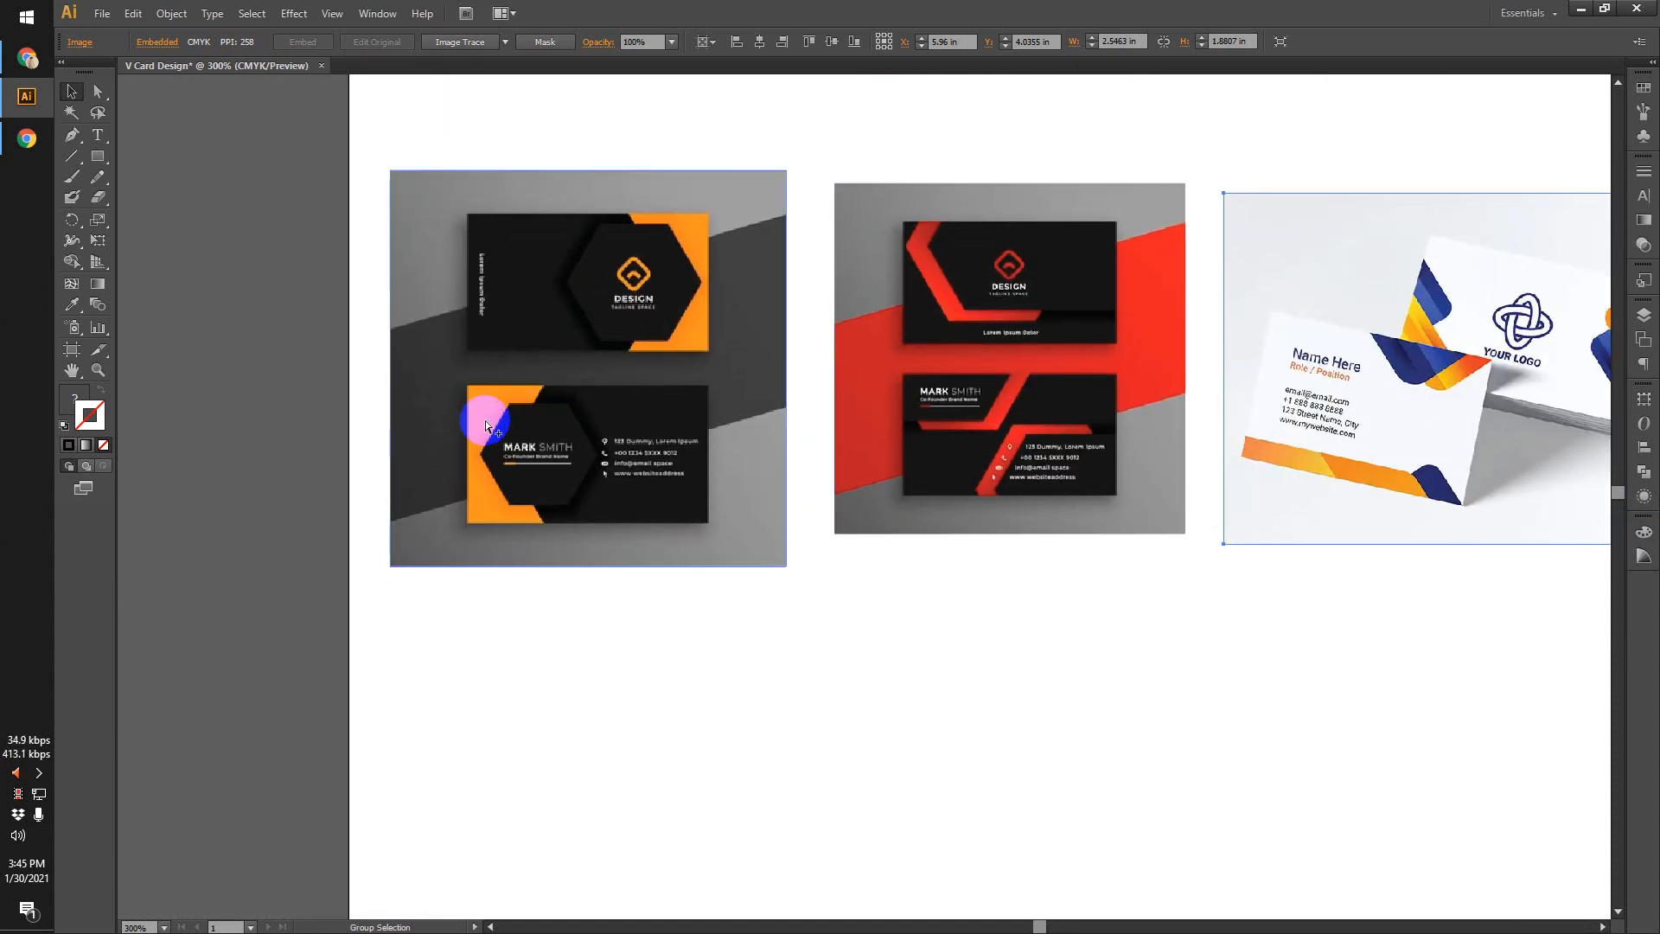
scroll(485, 422, up, 2)
drag(879, 236, 871, 519)
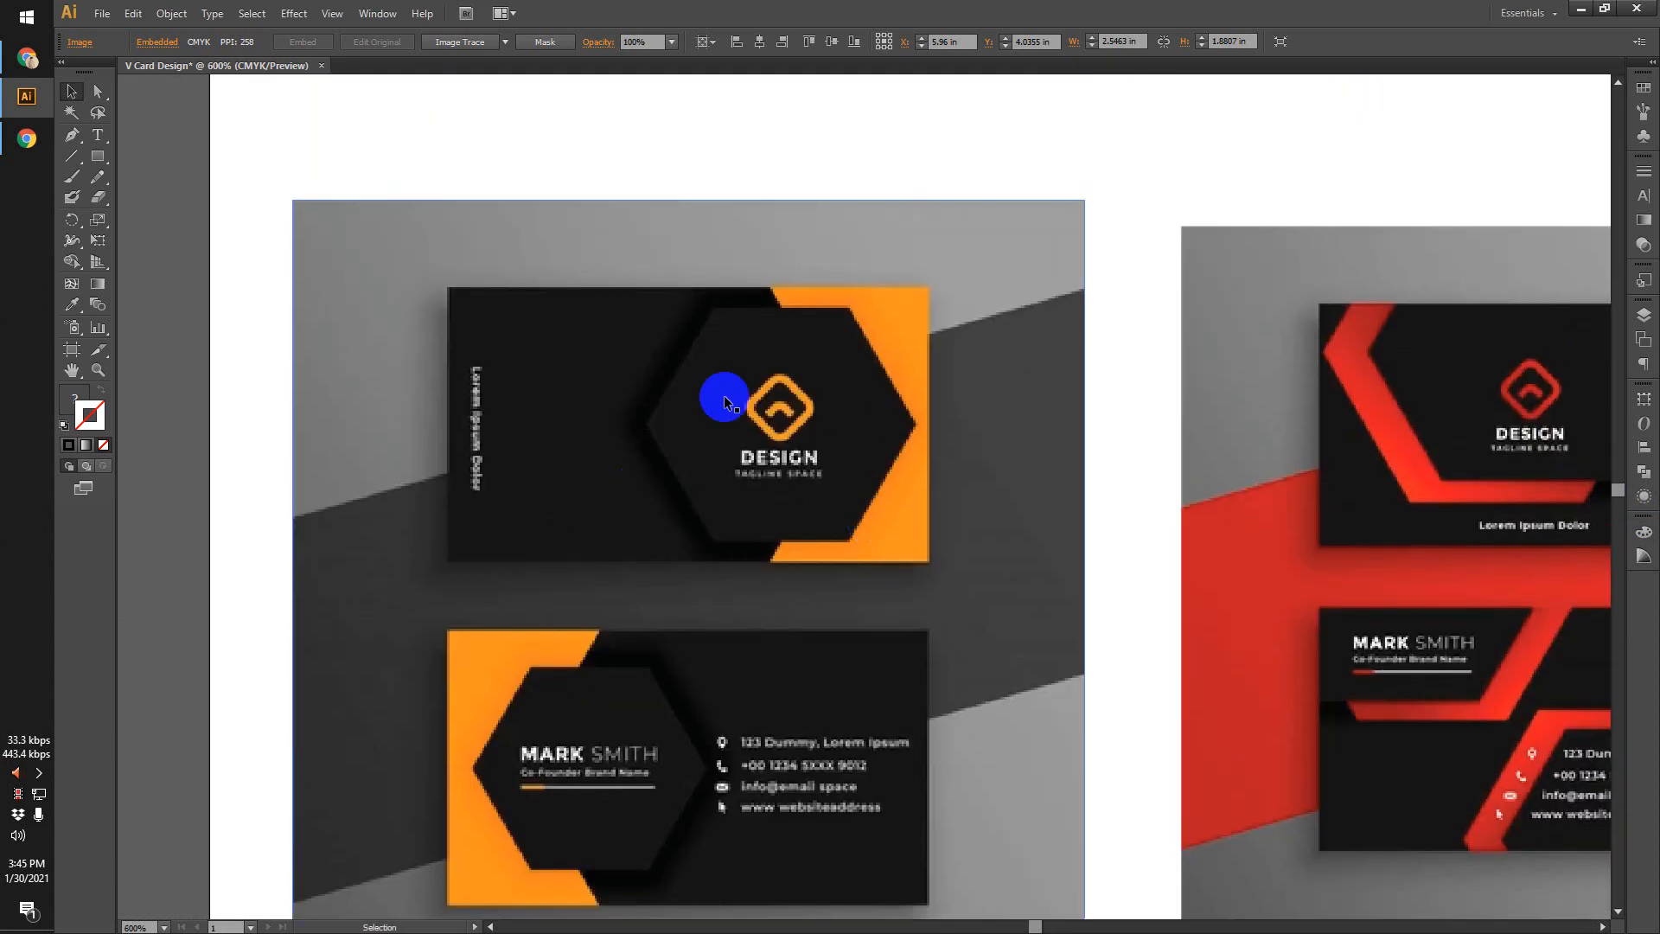
scroll(728, 287, up, 1)
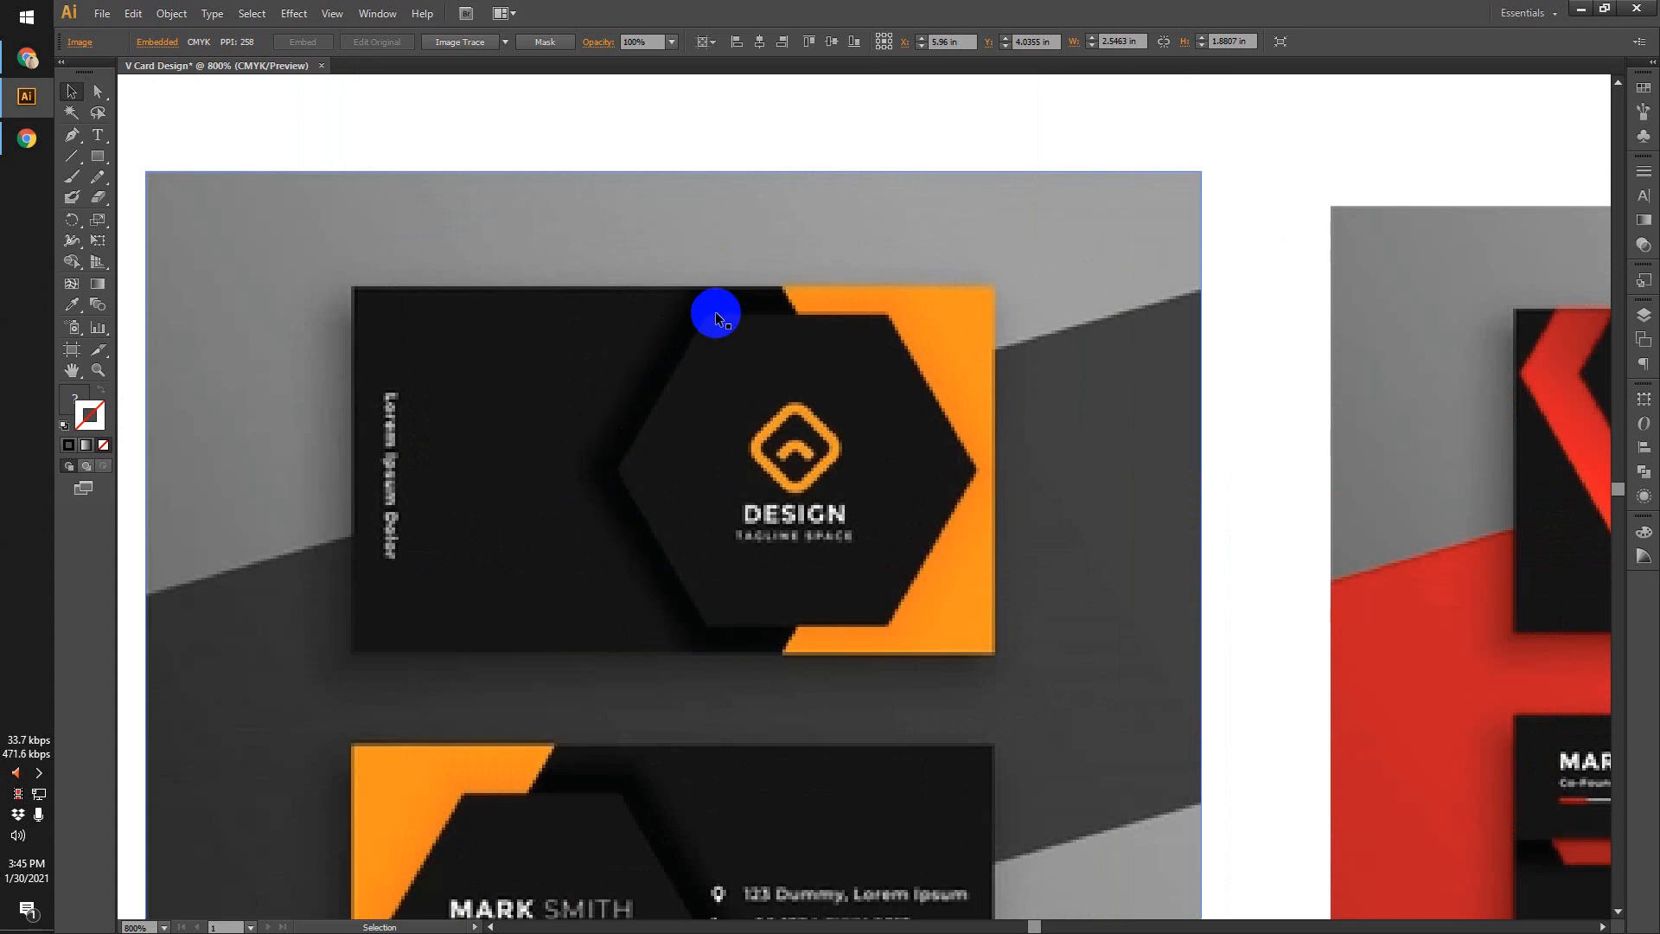
scroll(663, 327, down, 3)
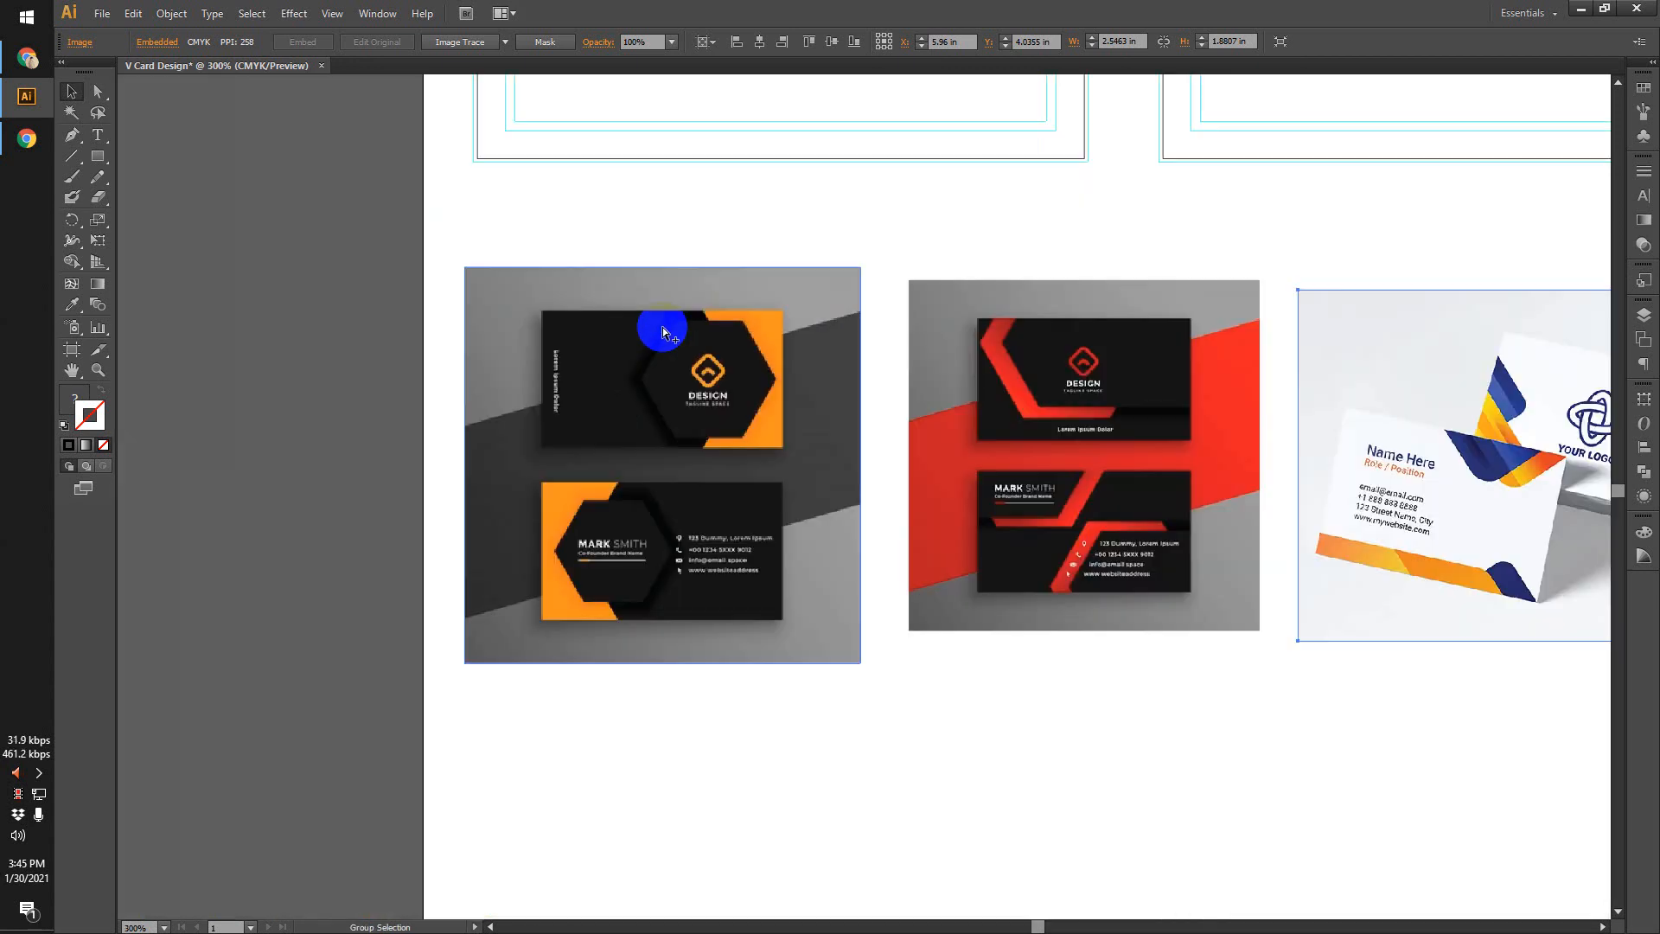
drag(764, 282, 672, 589)
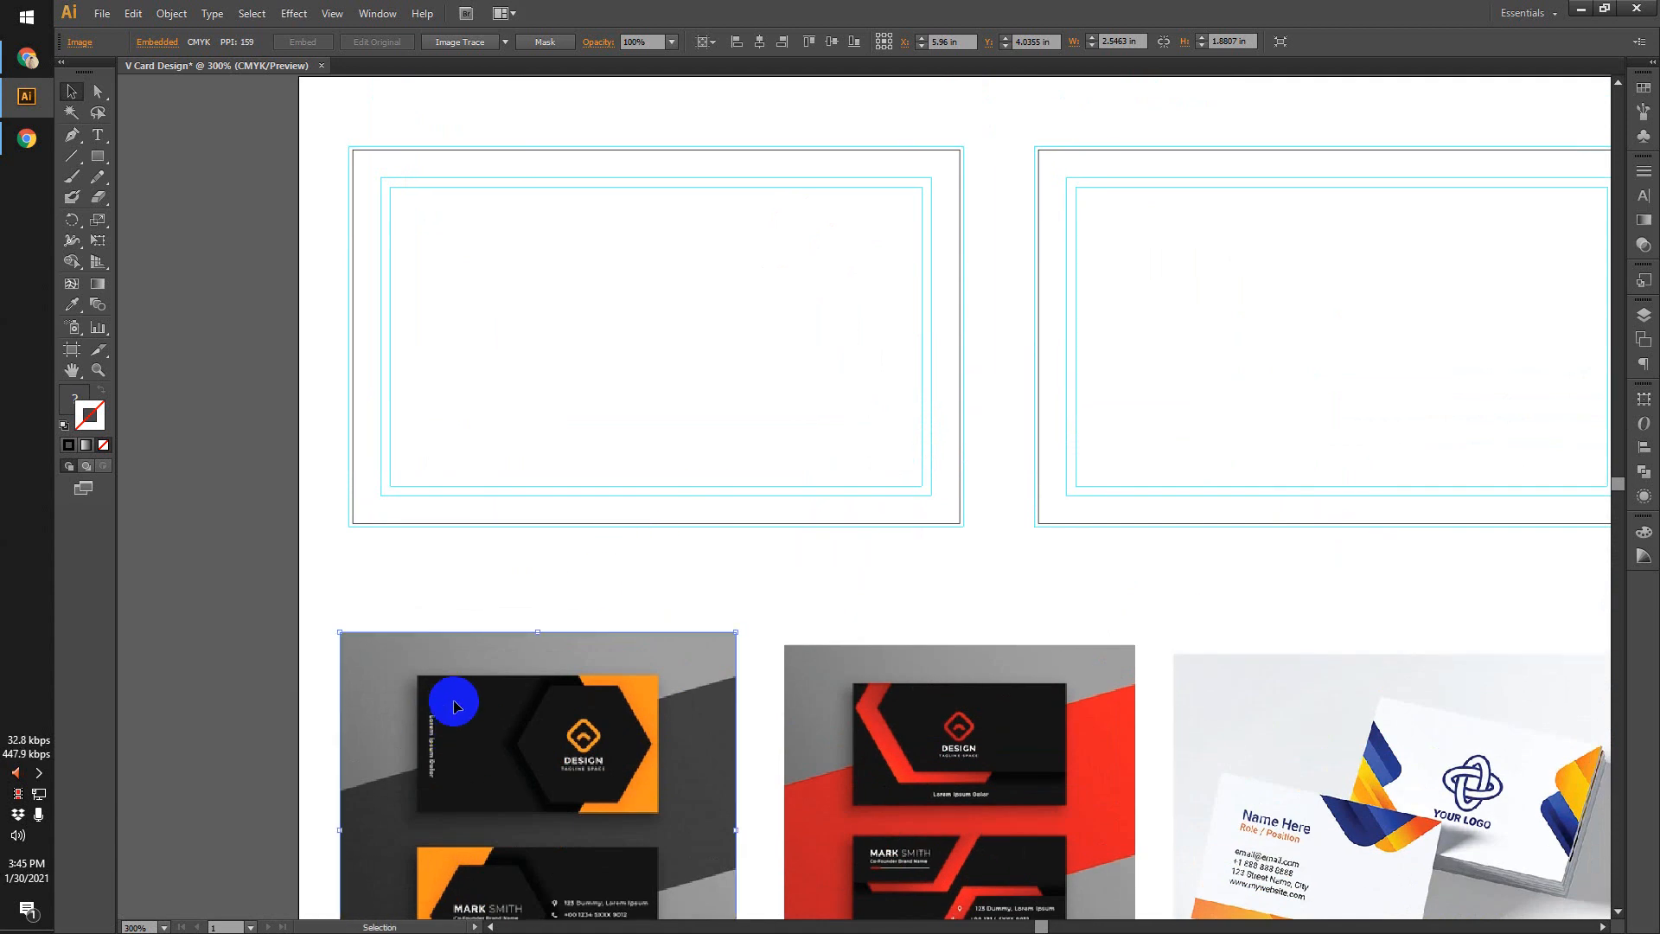
key(ctrl+shift+a)
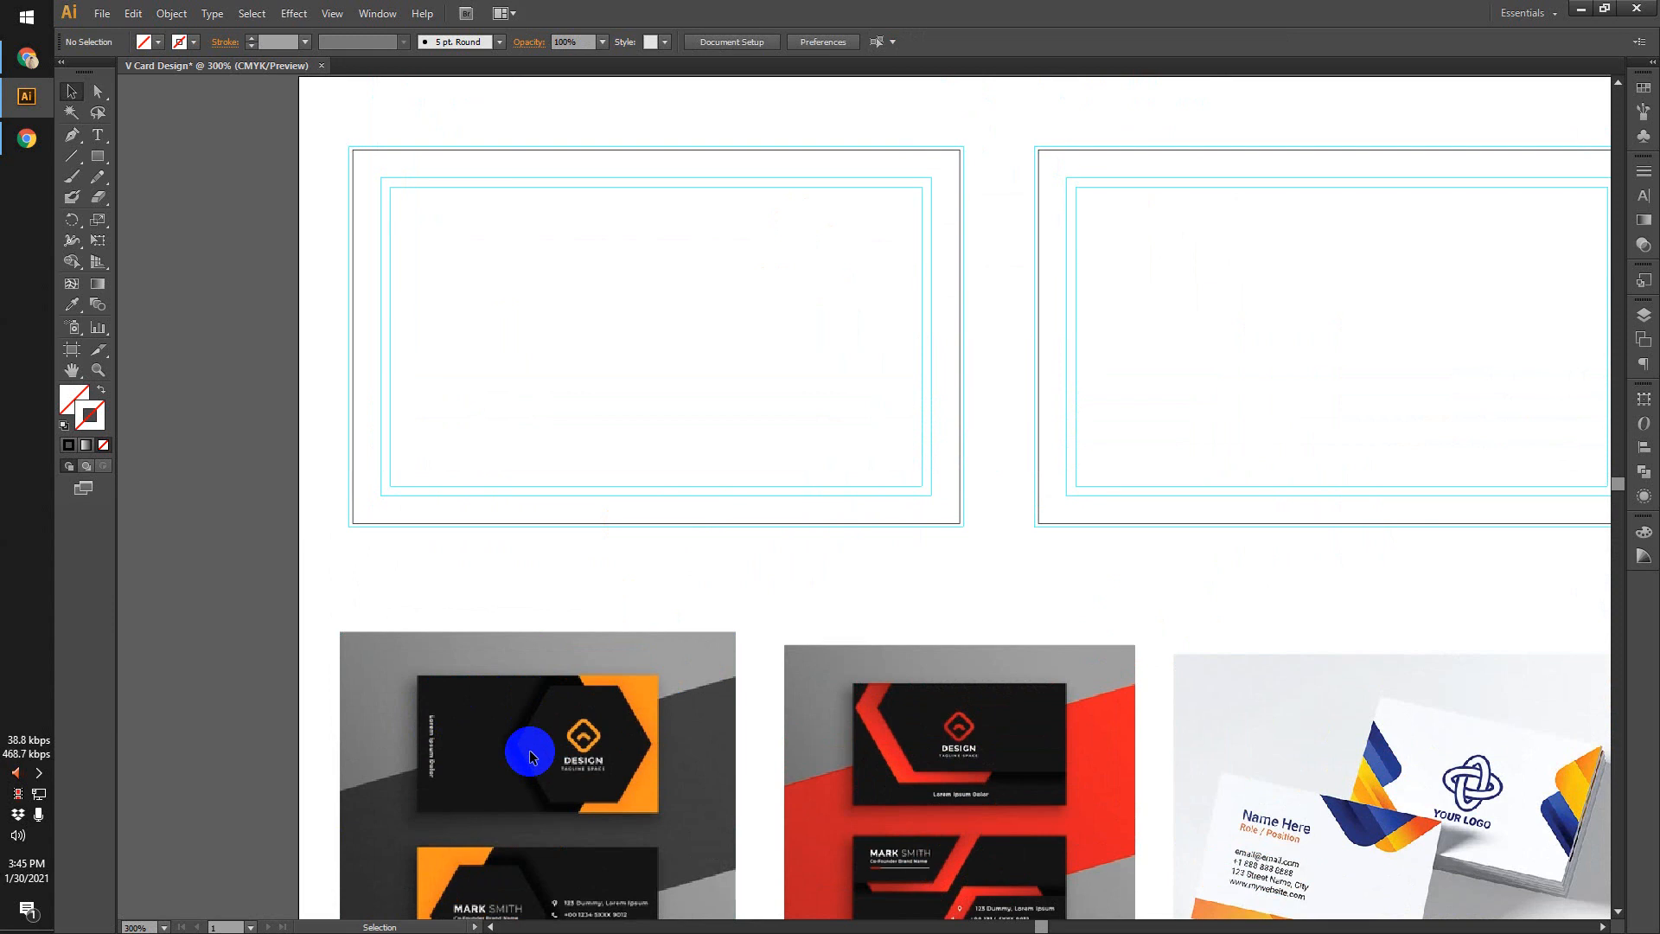
Check the Google Meet call in Chrome, admit the waiting participant, and return to Illustrator.
click(27, 58)
click(294, 14)
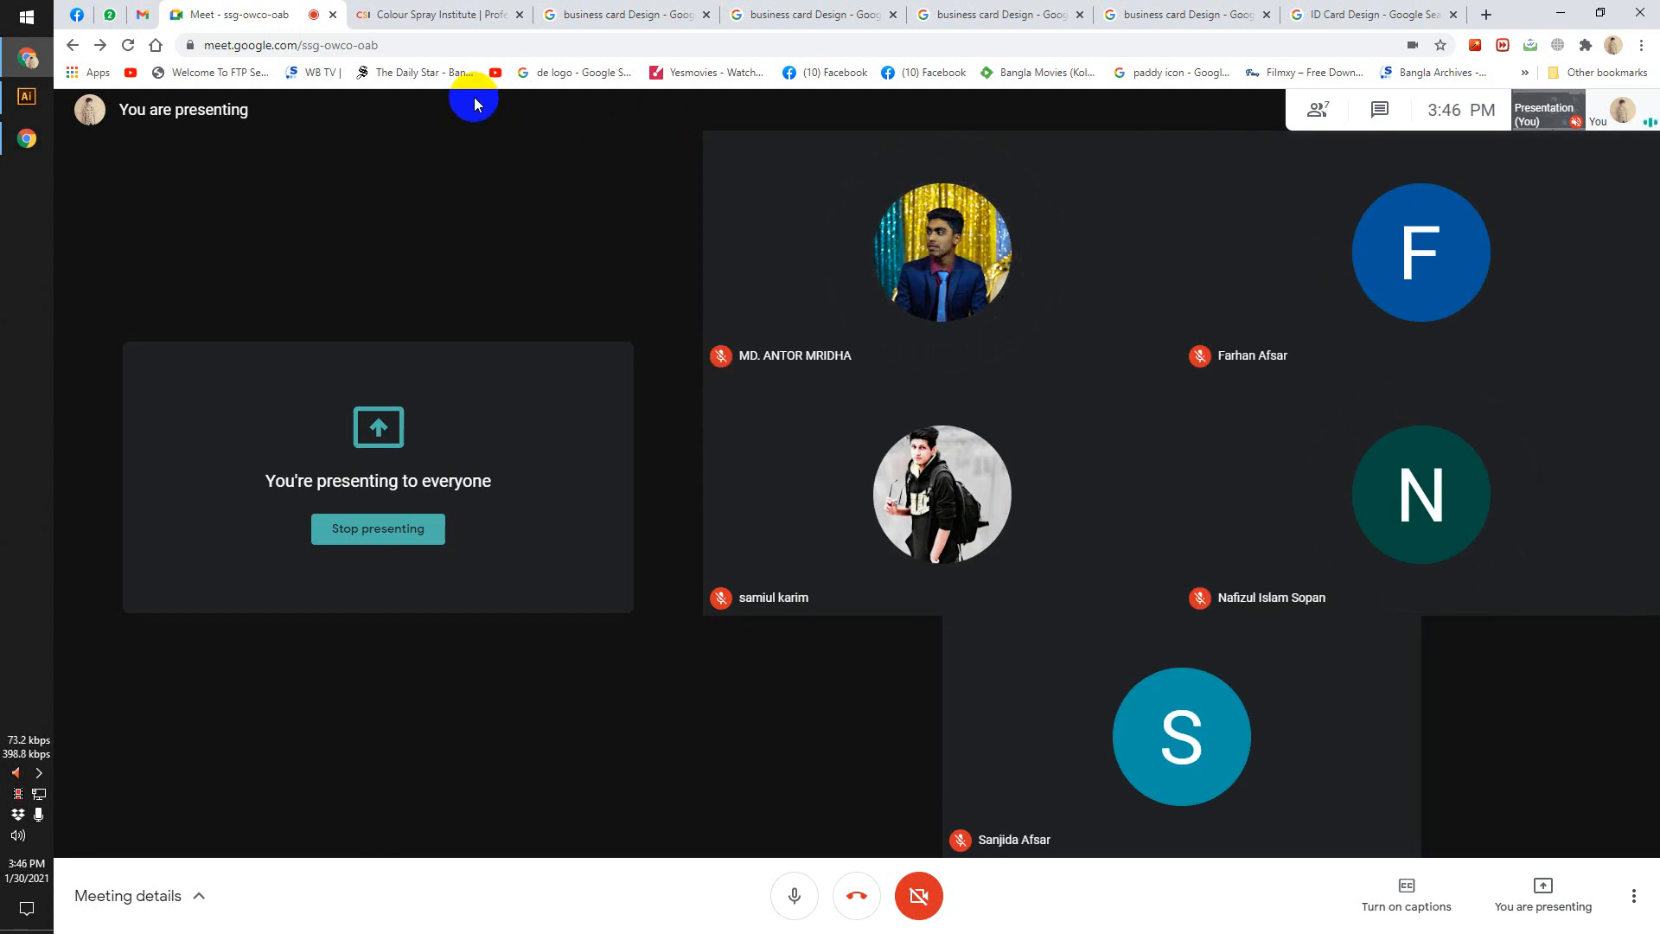
click(1564, 9)
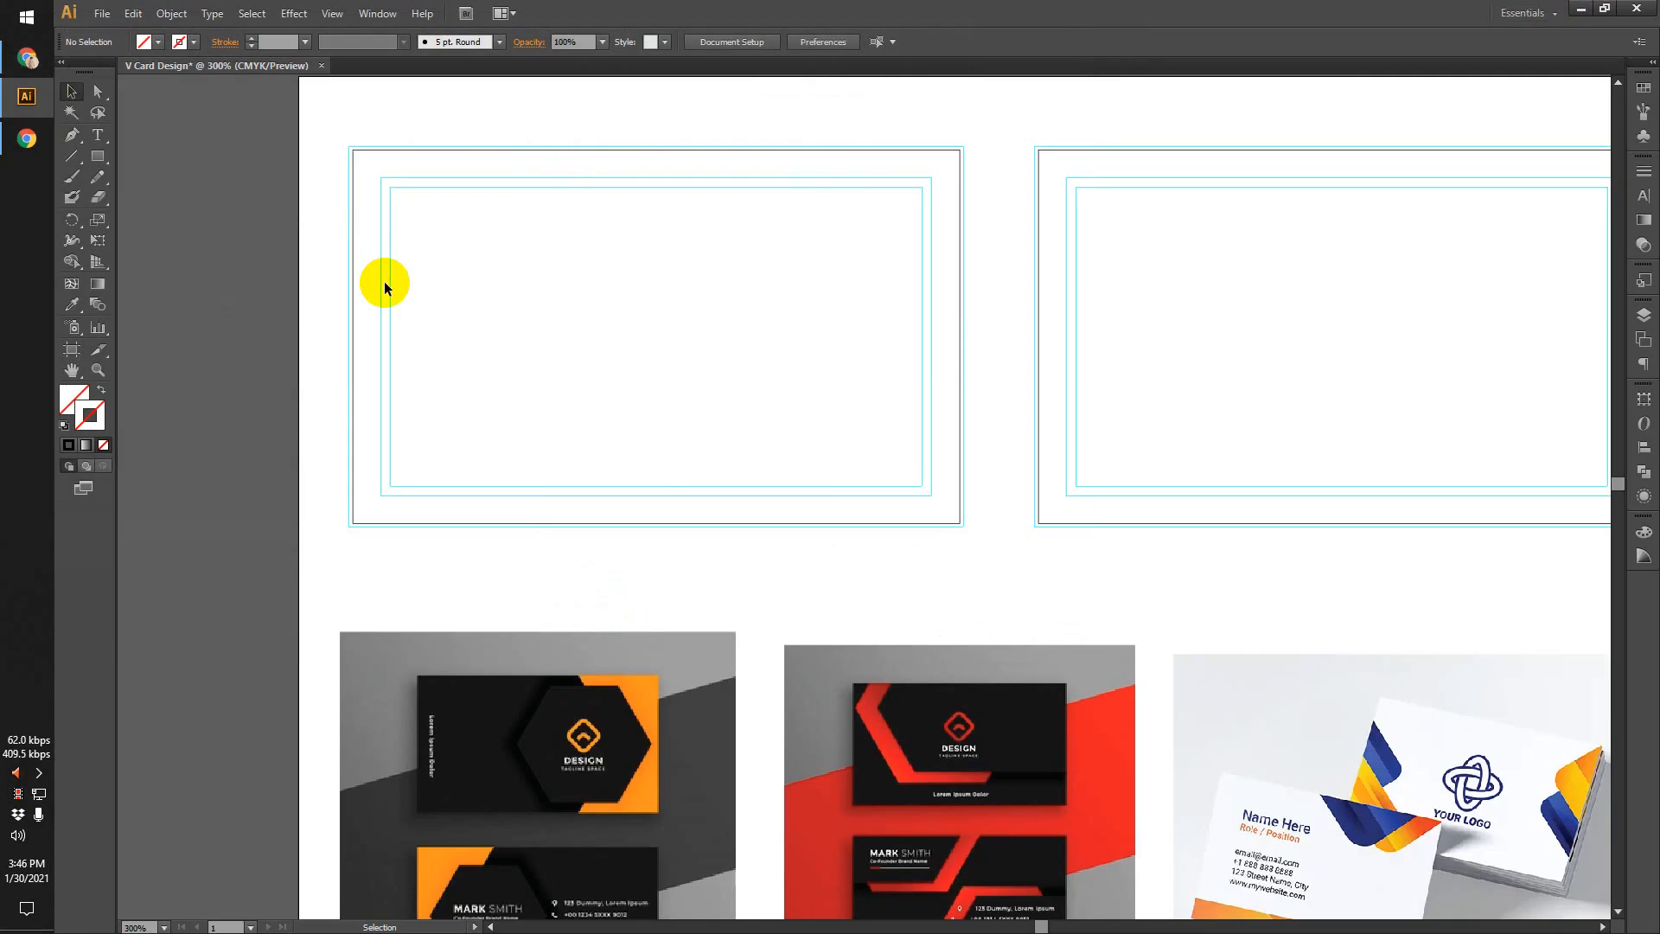
click(610, 757)
click(100, 157)
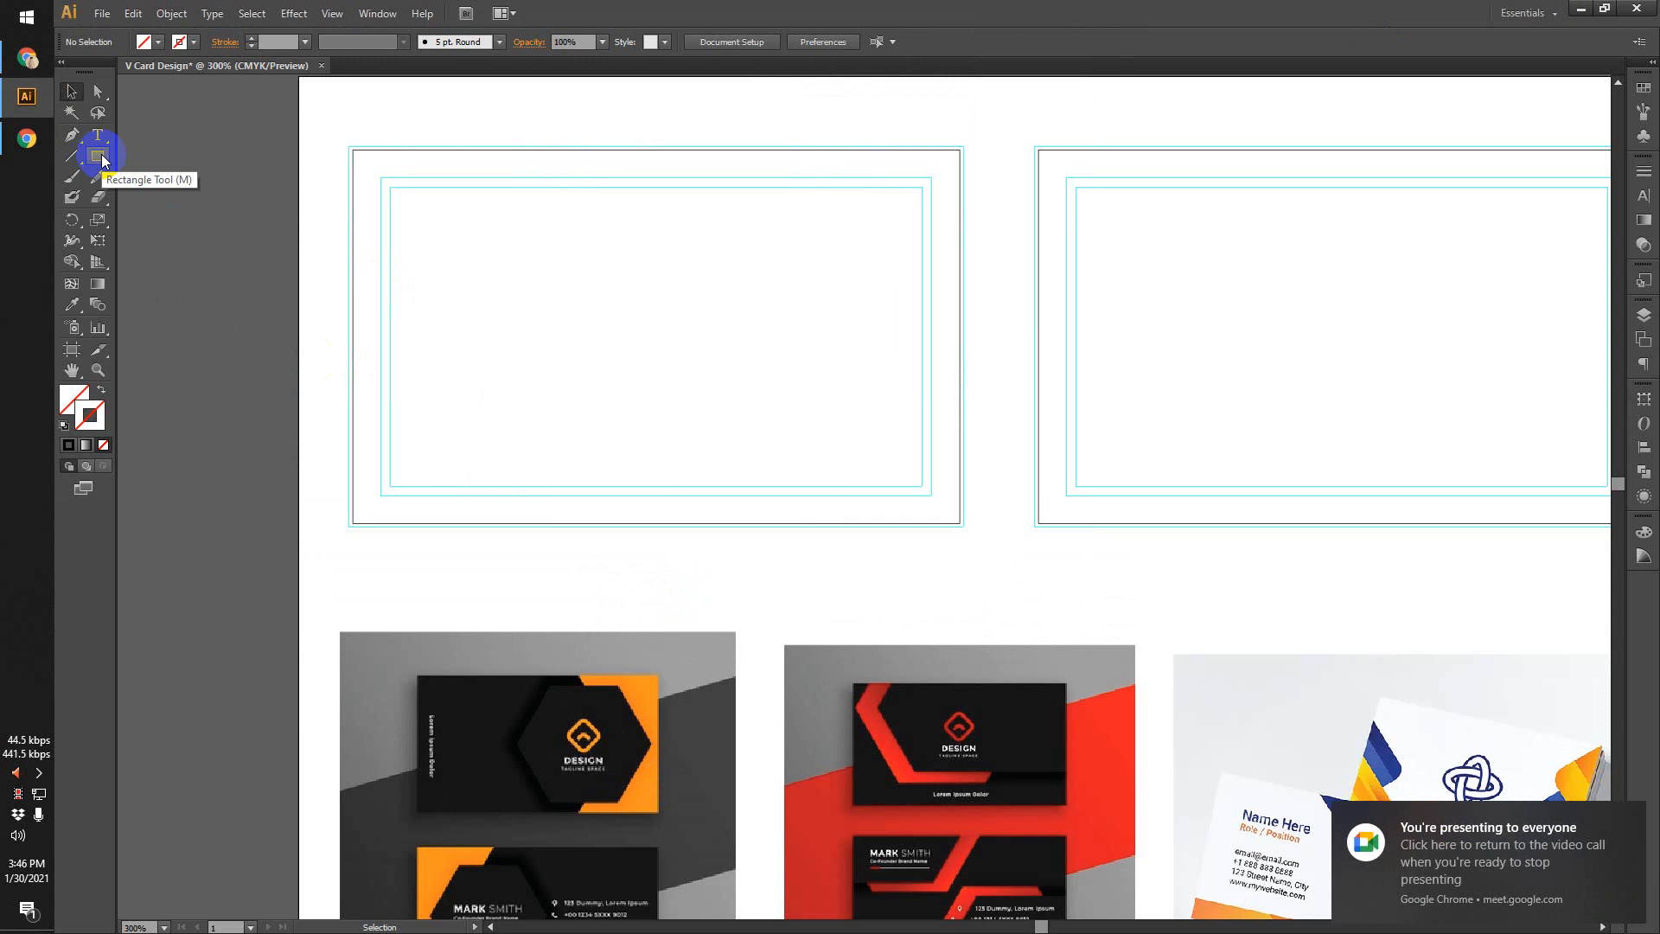
click(28, 59)
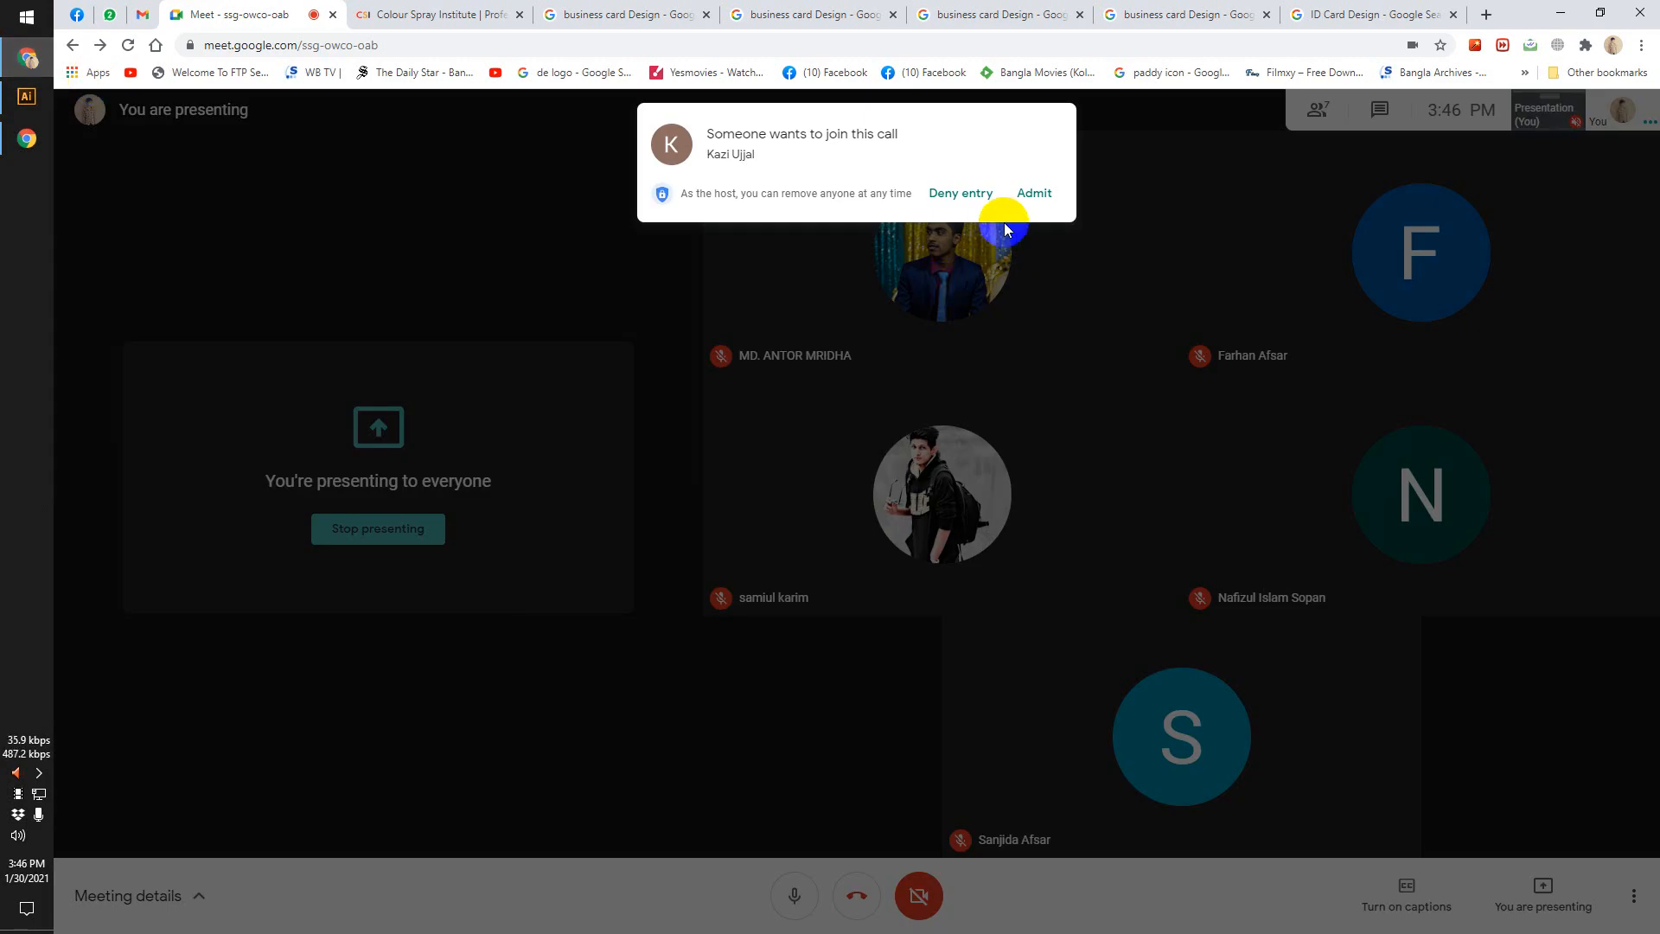
click(1039, 195)
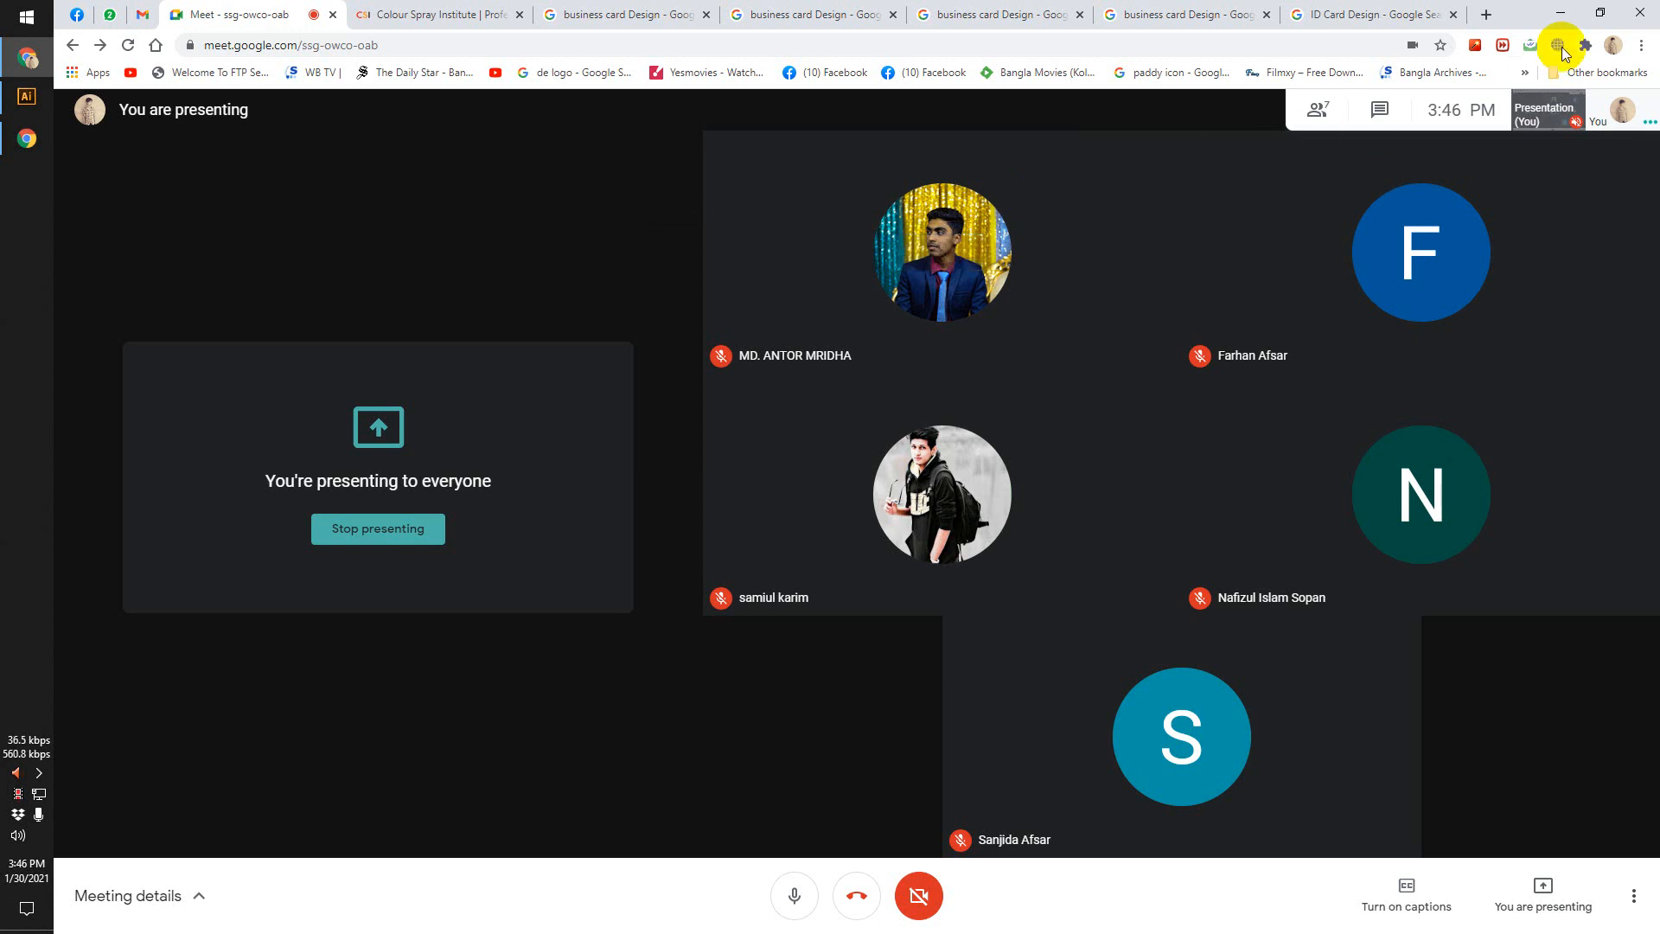
click(1561, 12)
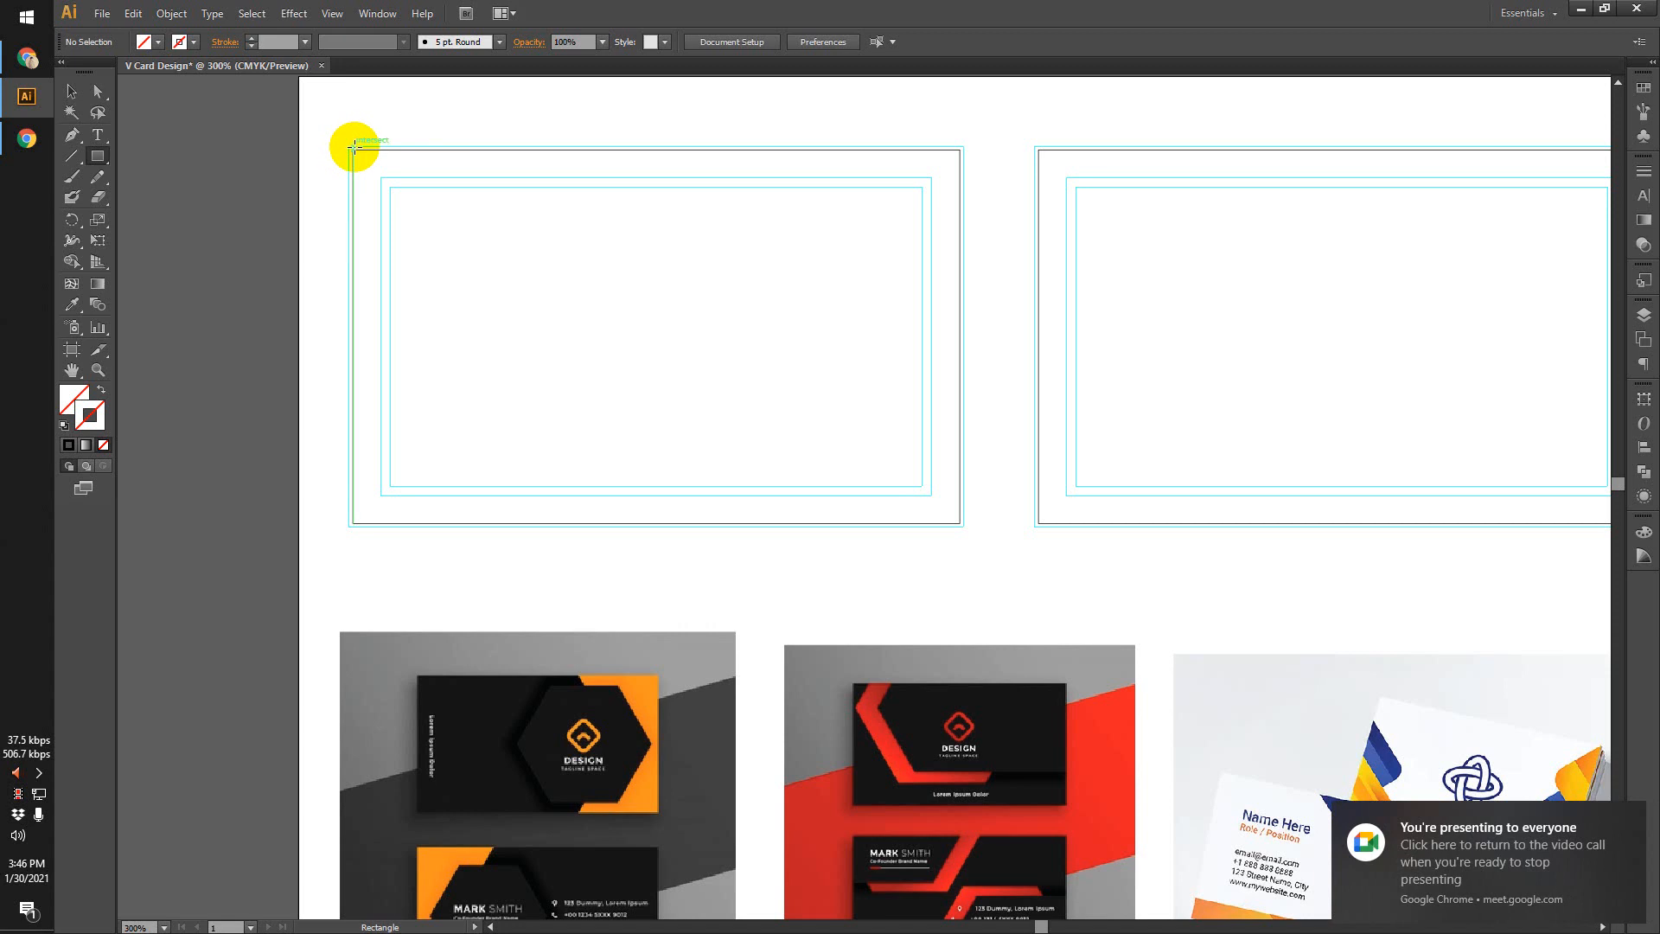
Draw a rectangle about 1.66 × 1.19 in starting at the upper-left corner of the front card's outer bleed guide.
key(v)
click(98, 158)
drag(98, 160, 142, 163)
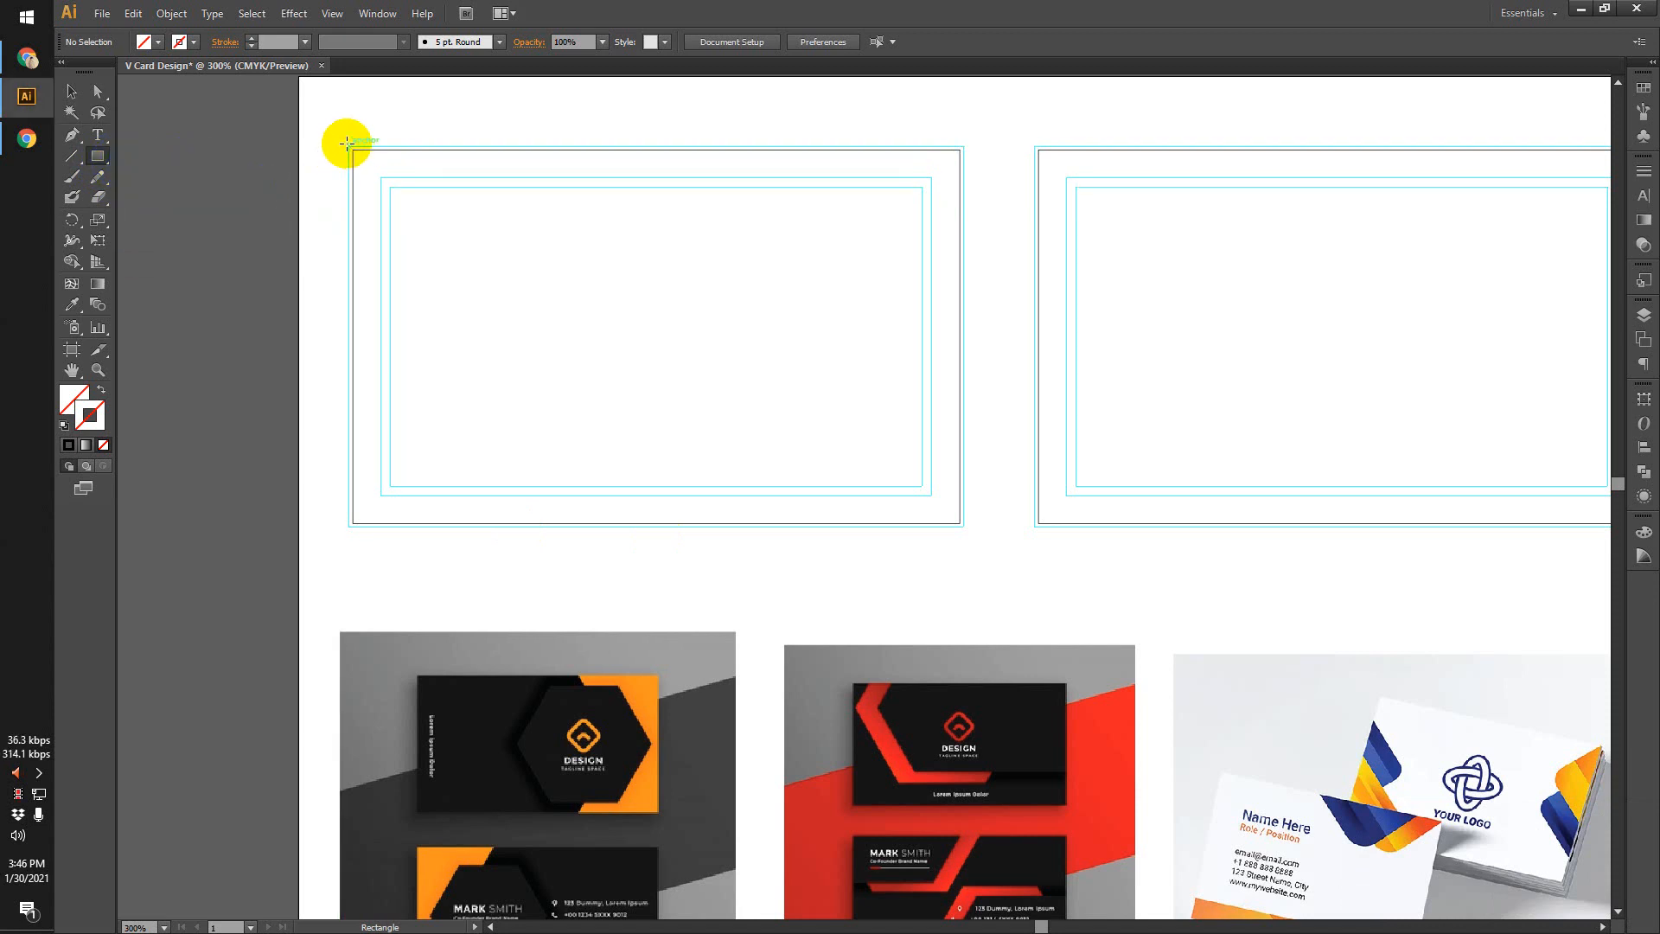
scroll(346, 142, up, 3)
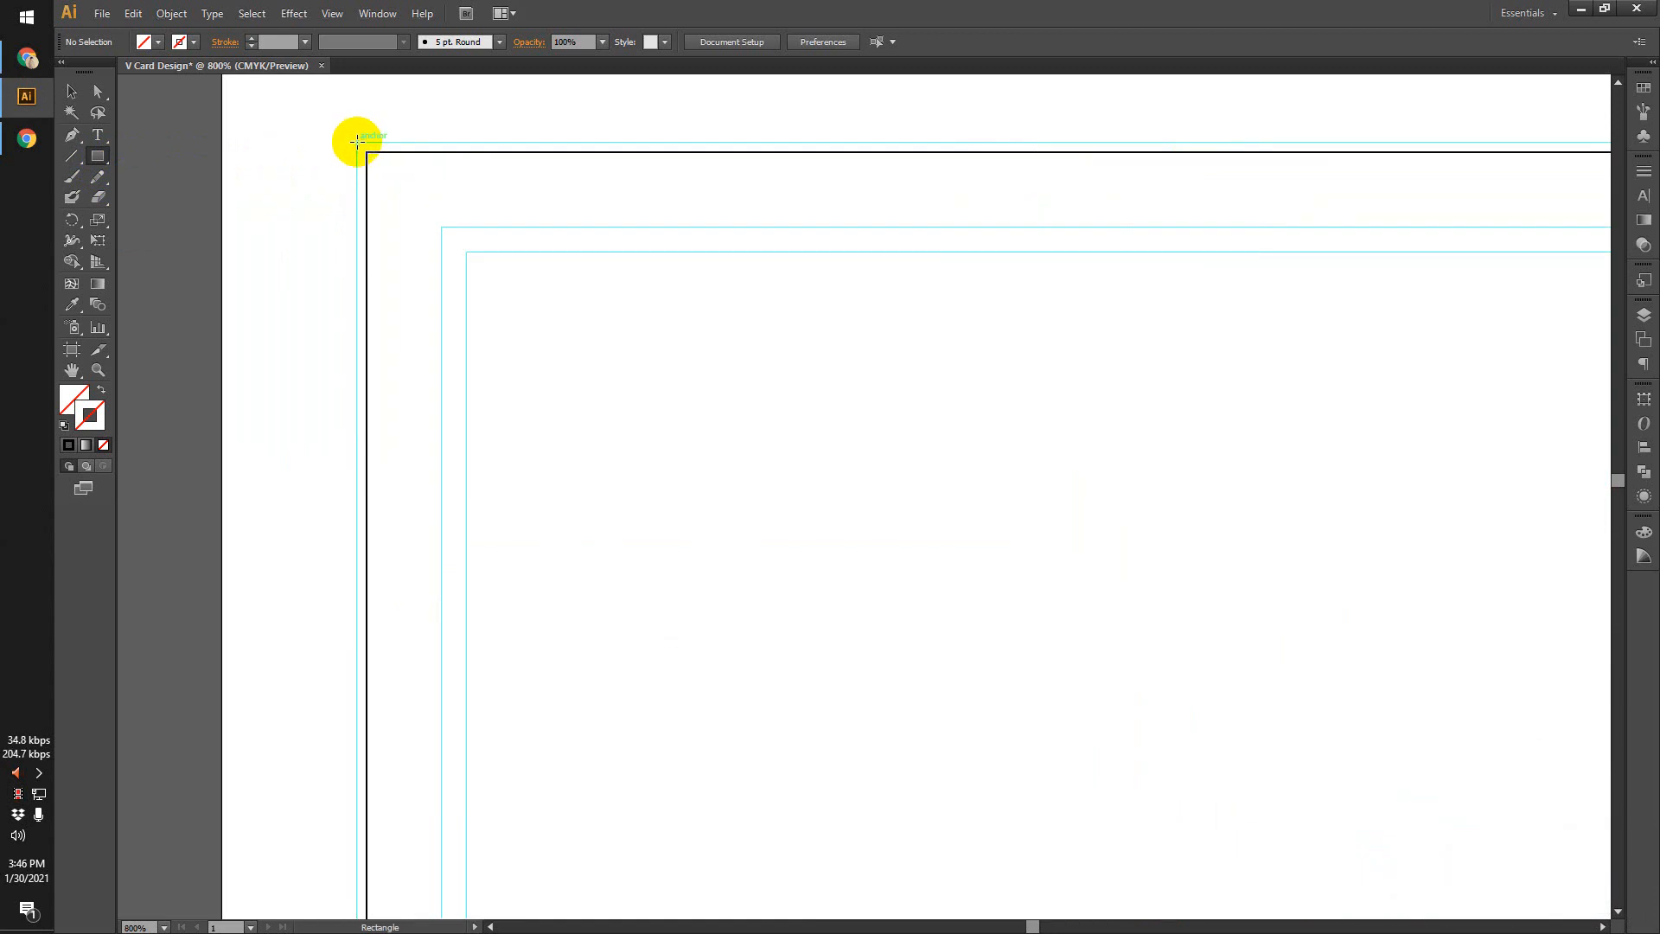
mouse_move(358, 142)
mouse_down()
mouse_move(675, 444)
mouse_move(875, 579)
mouse_move(1182, 733)
mouse_up()
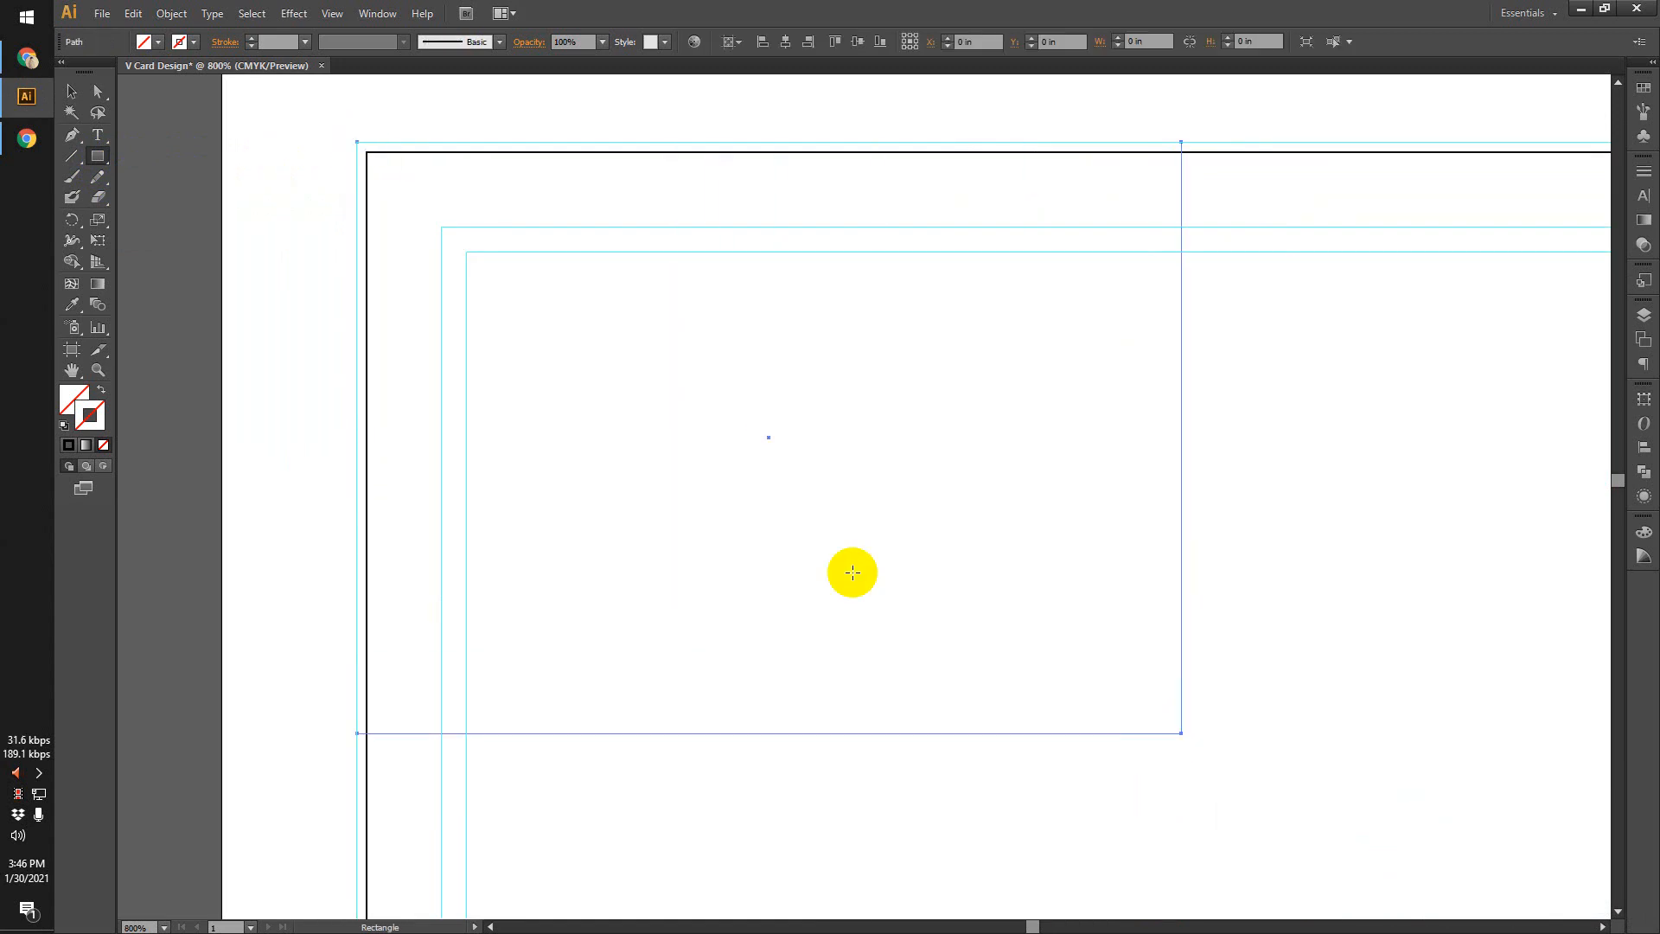
scroll(661, 438, down, 3)
click(71, 92)
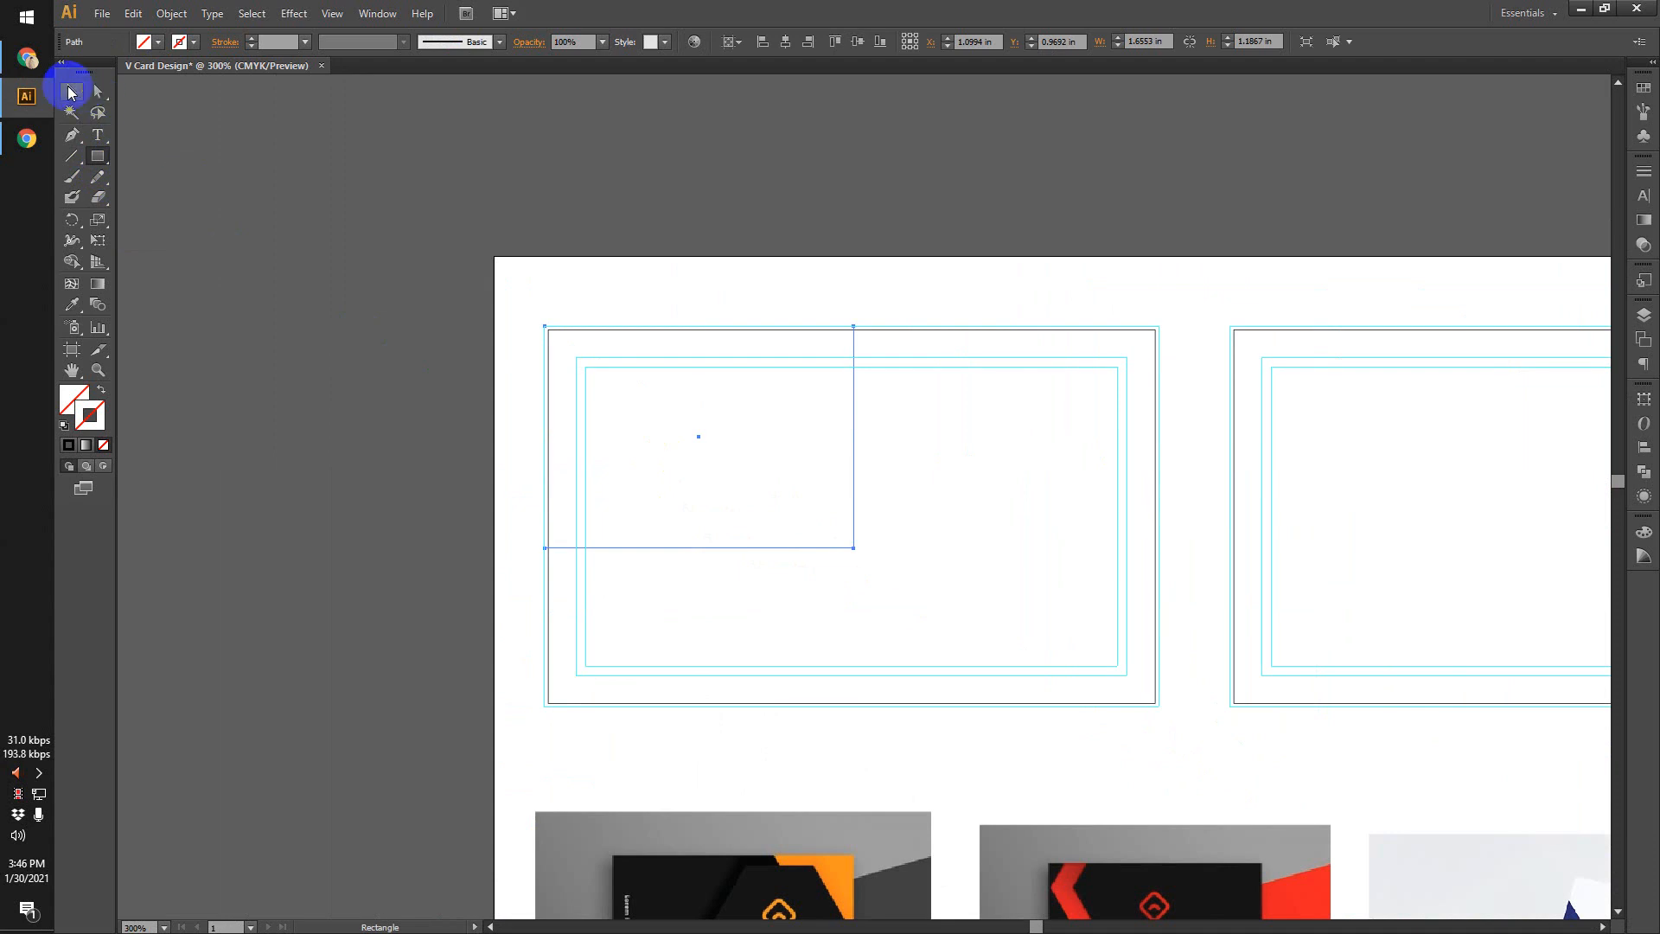
Stretch the rectangle to the opposite corner of the front card's outer bleed guide, making it 3.29 × 2.04 in.
drag(964, 640, 838, 566)
scroll(768, 520, up, 1)
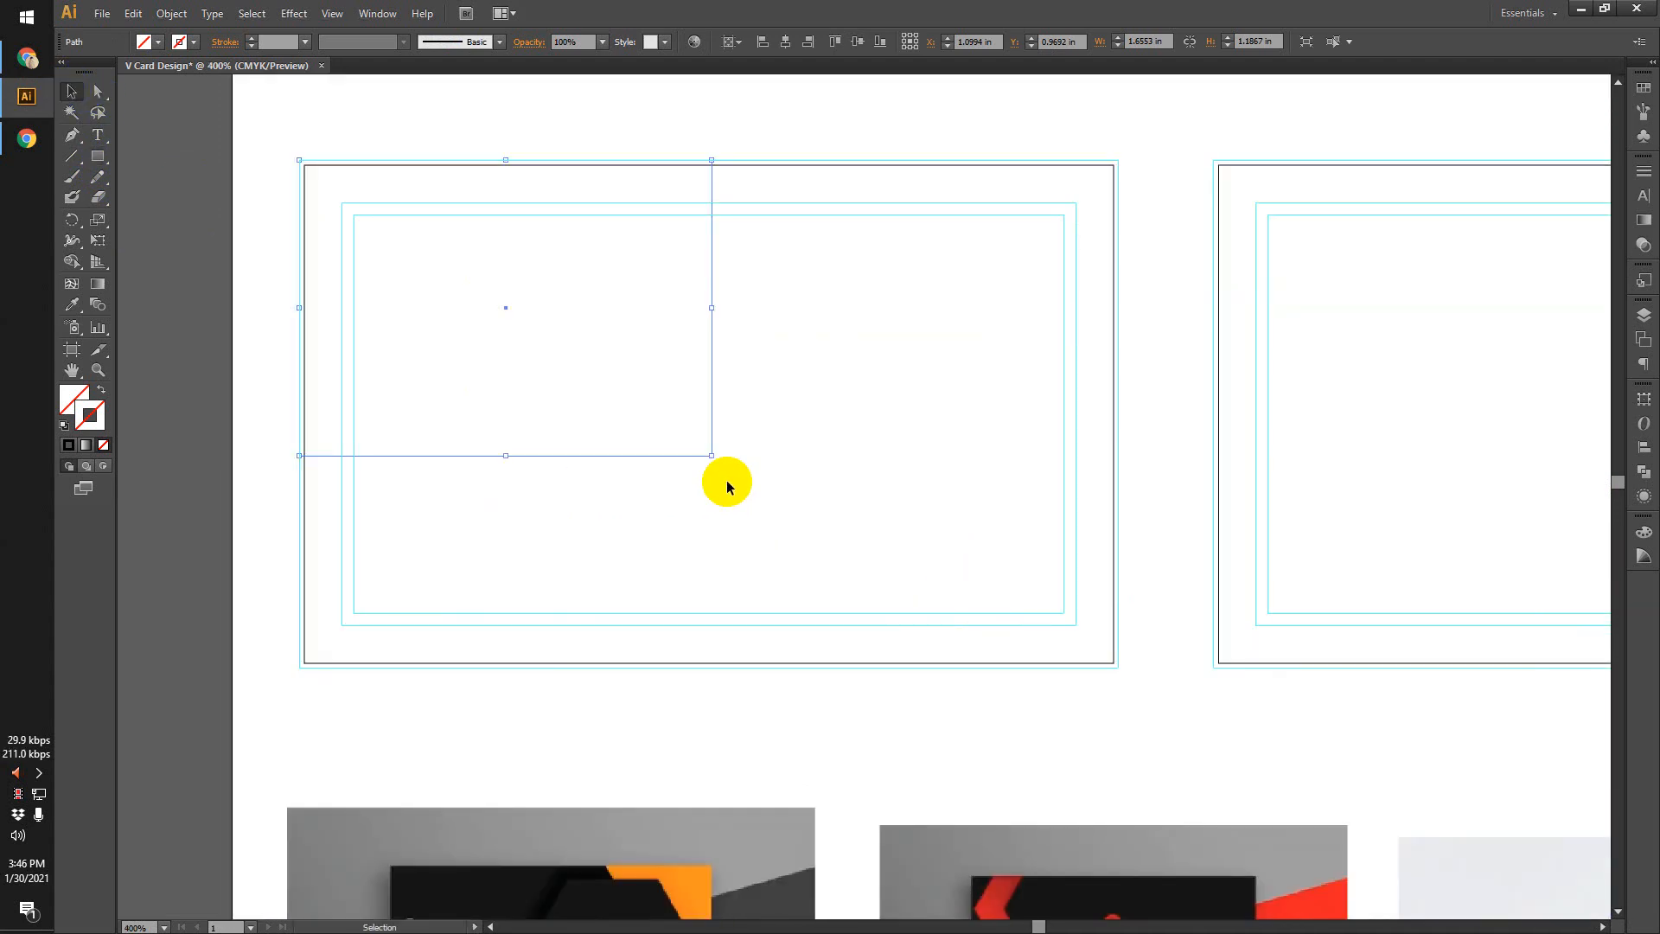
scroll(741, 482, down, 2)
drag(737, 480, 941, 587)
scroll(940, 588, up, 9)
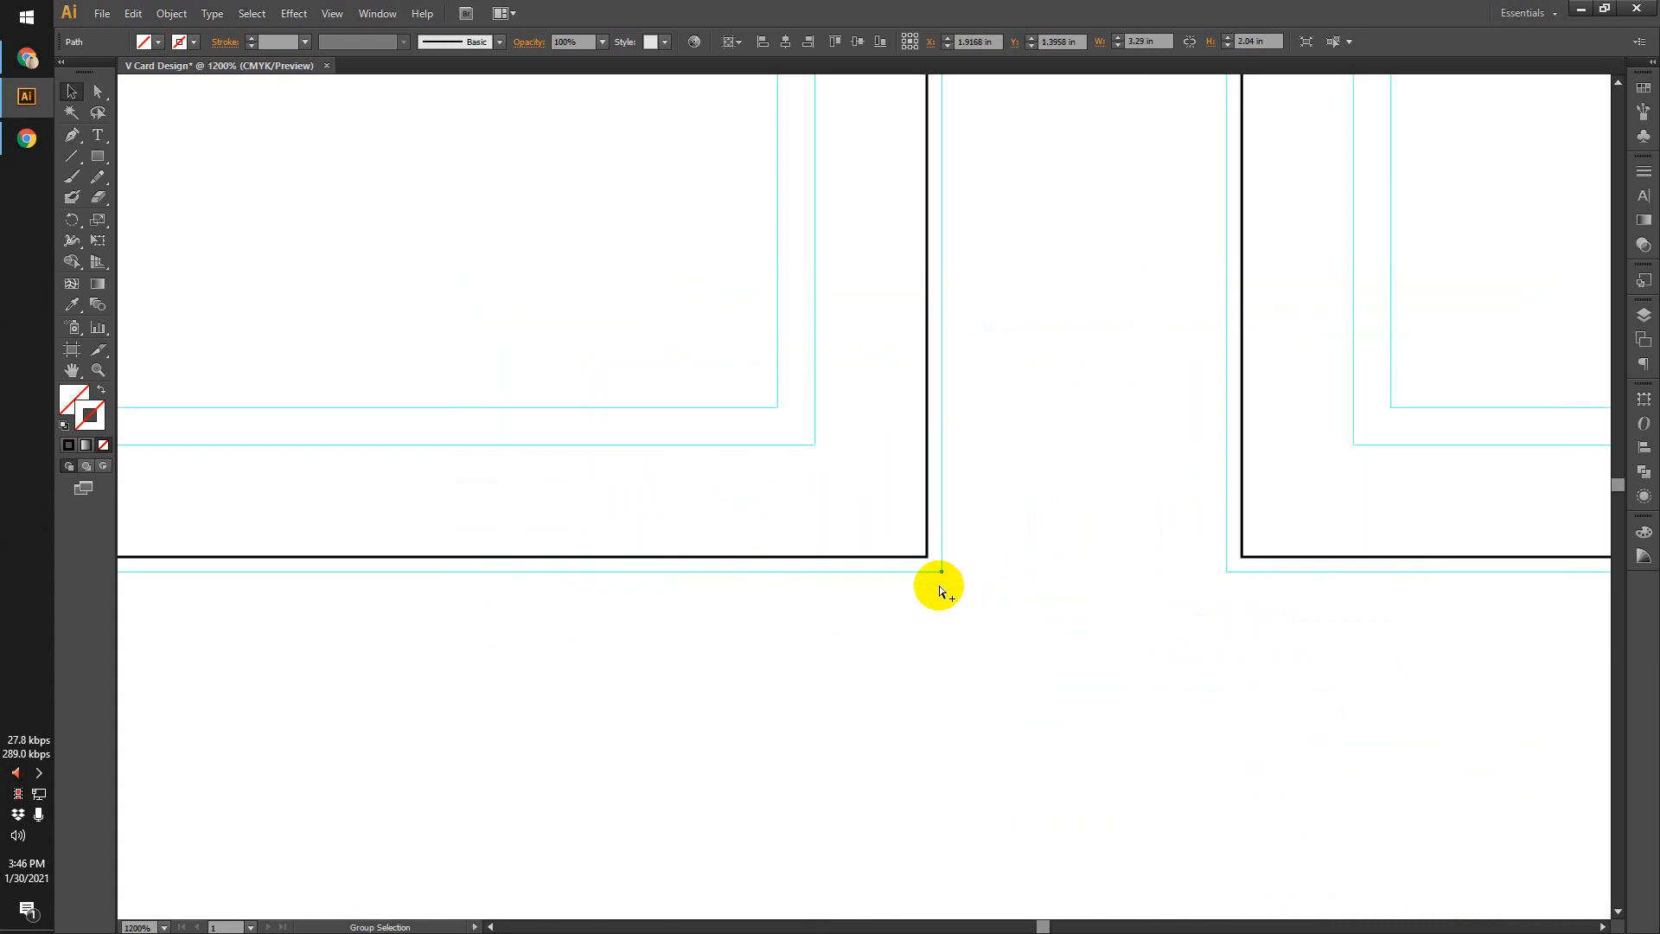
scroll(927, 563, down, 7)
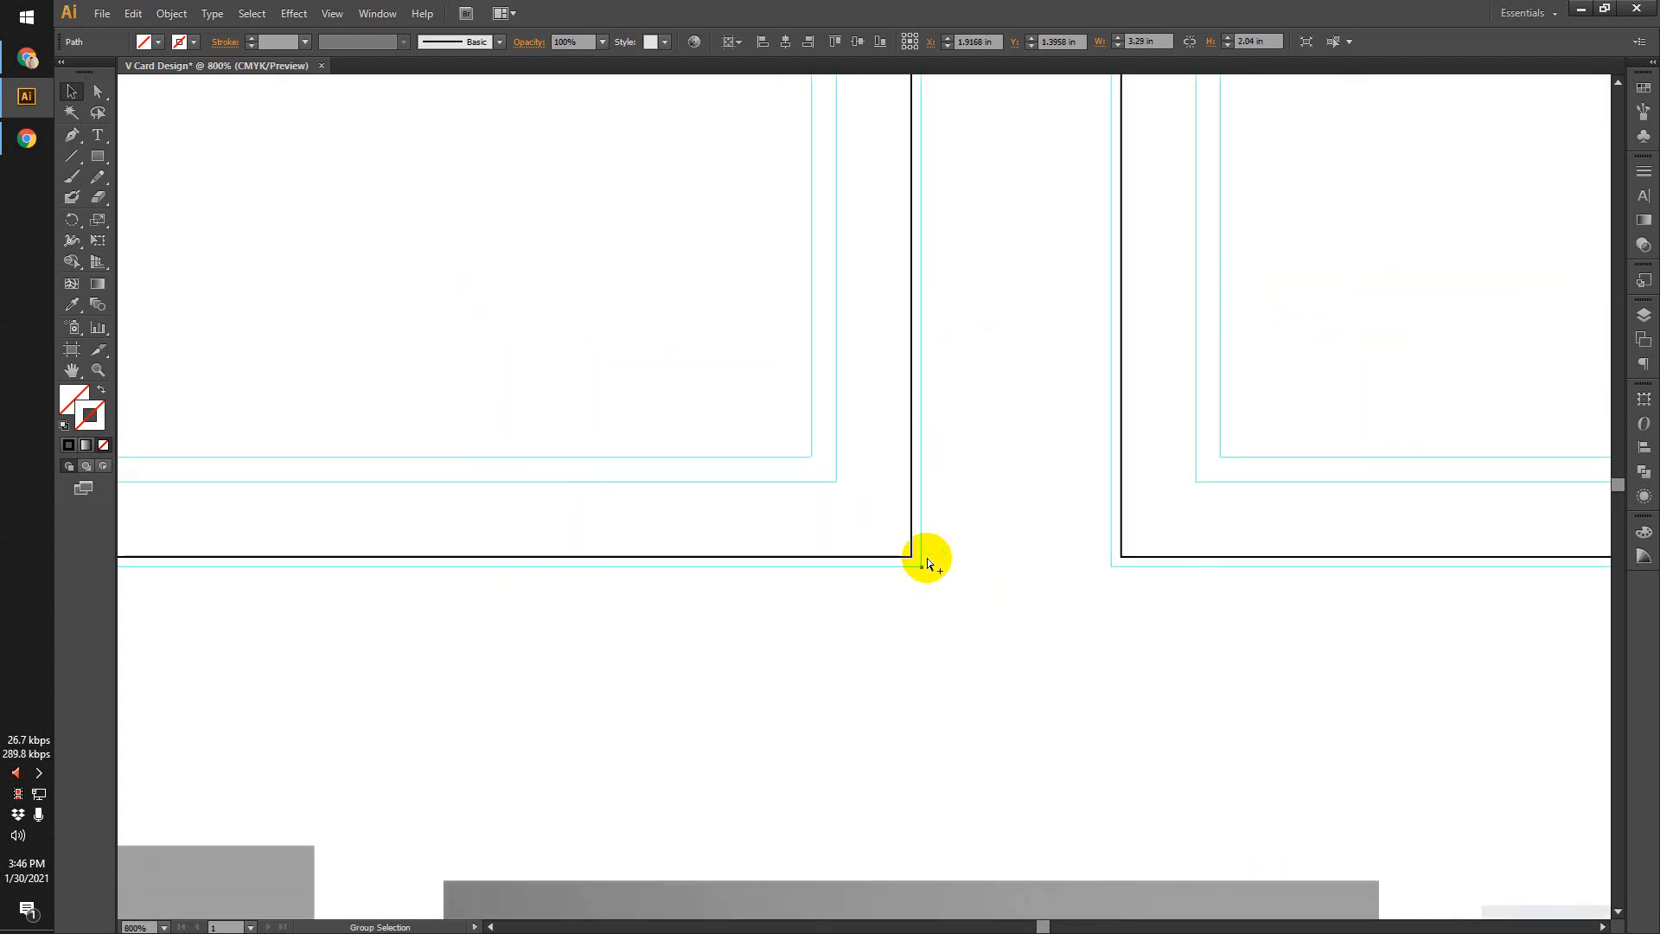
drag(926, 560, 1059, 604)
drag(829, 571, 909, 460)
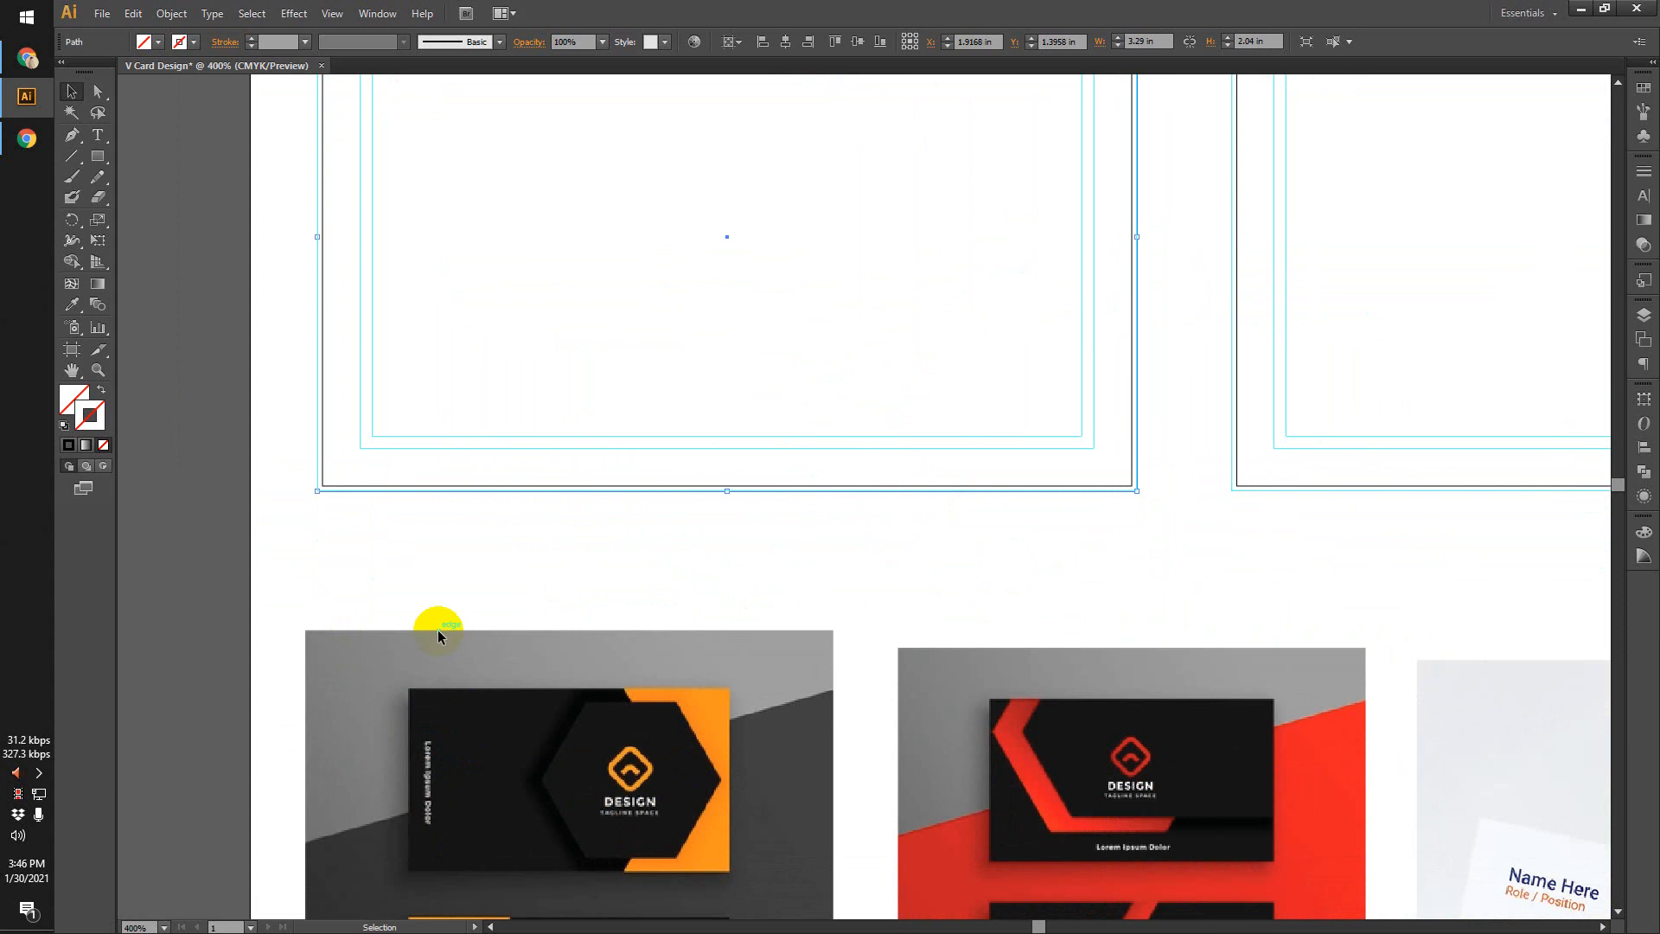
Fill the front card rectangle with the black sampled from the black-and-orange reference card using the Eyedropper, and deselect it.
click(489, 742)
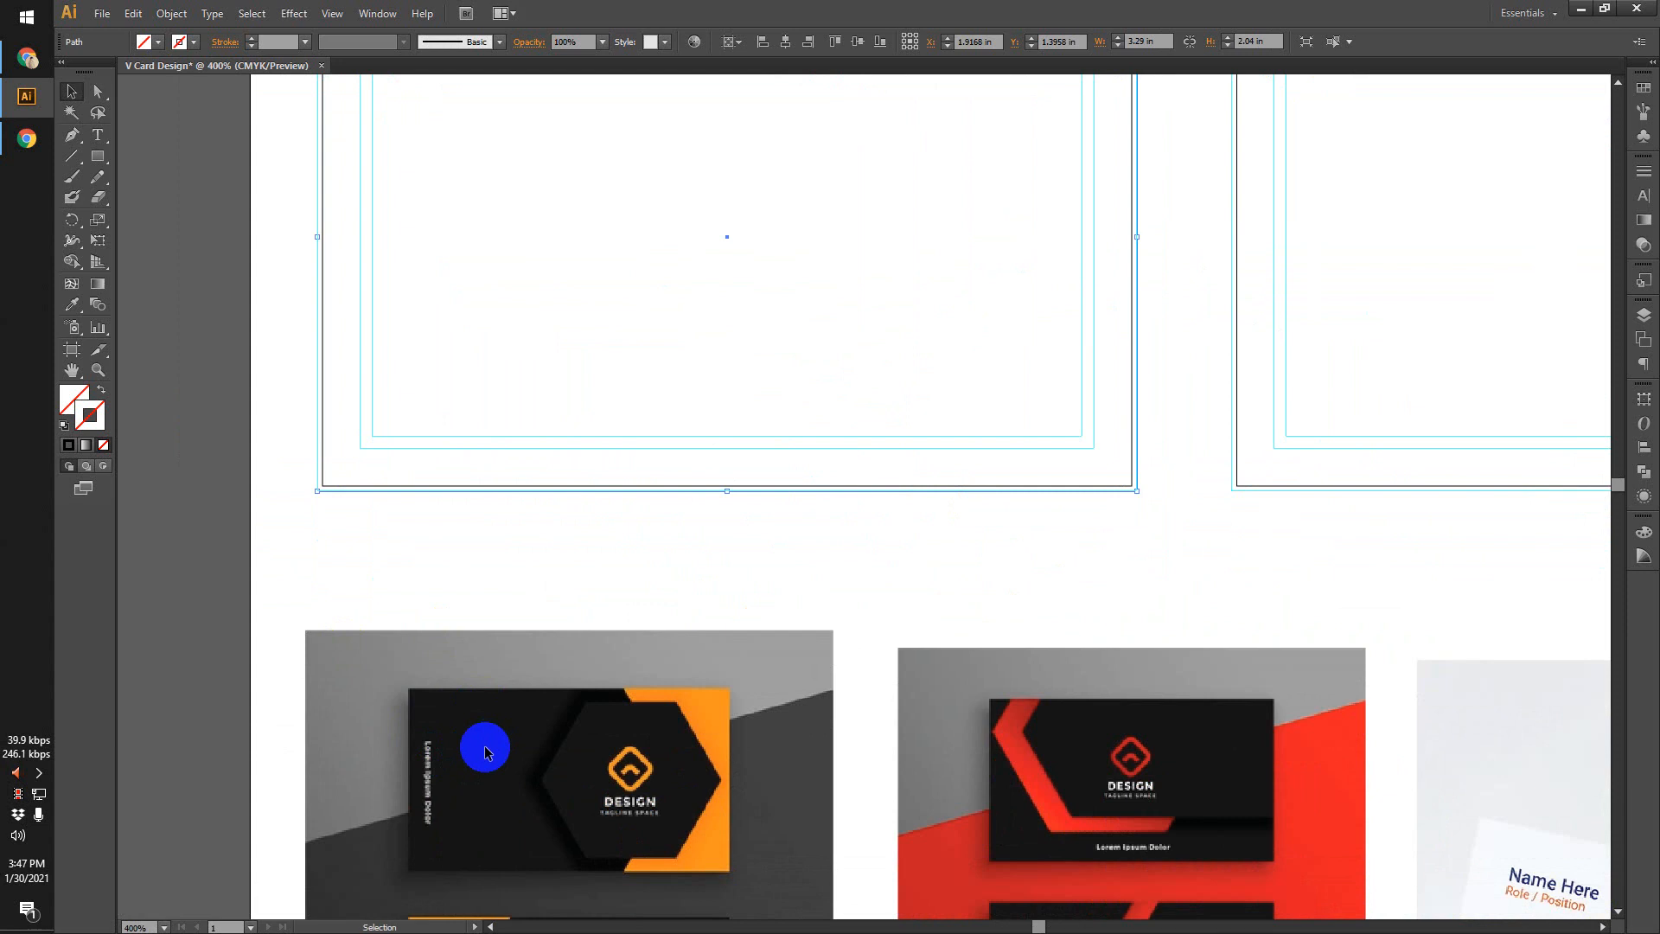
click(71, 306)
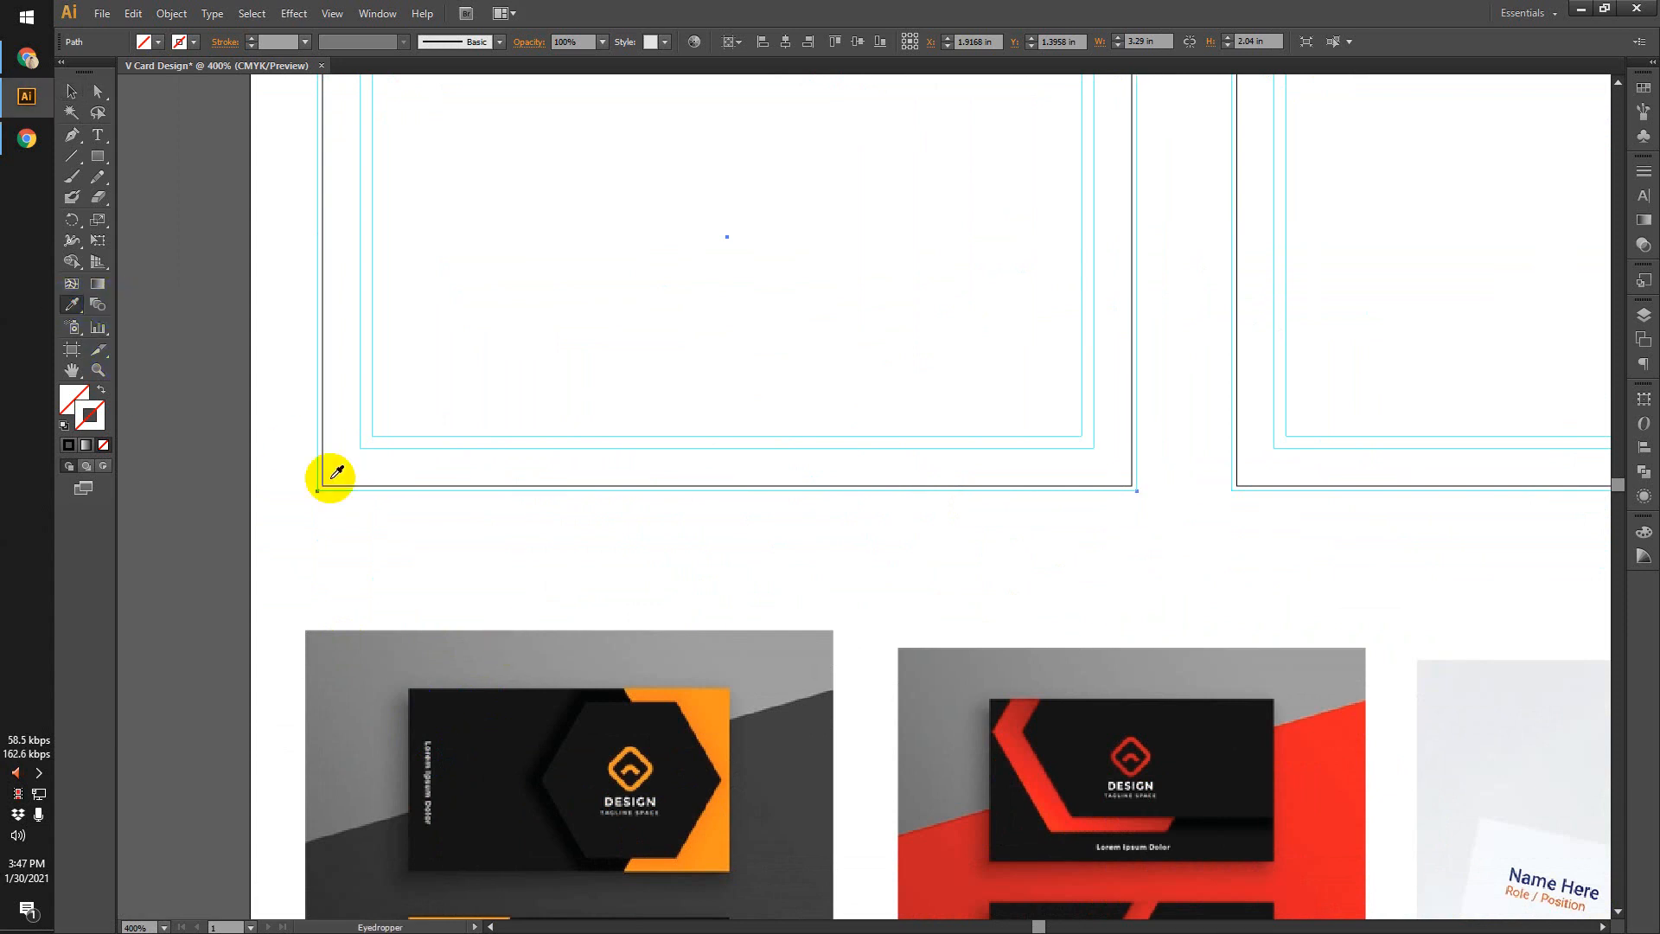
click(476, 711)
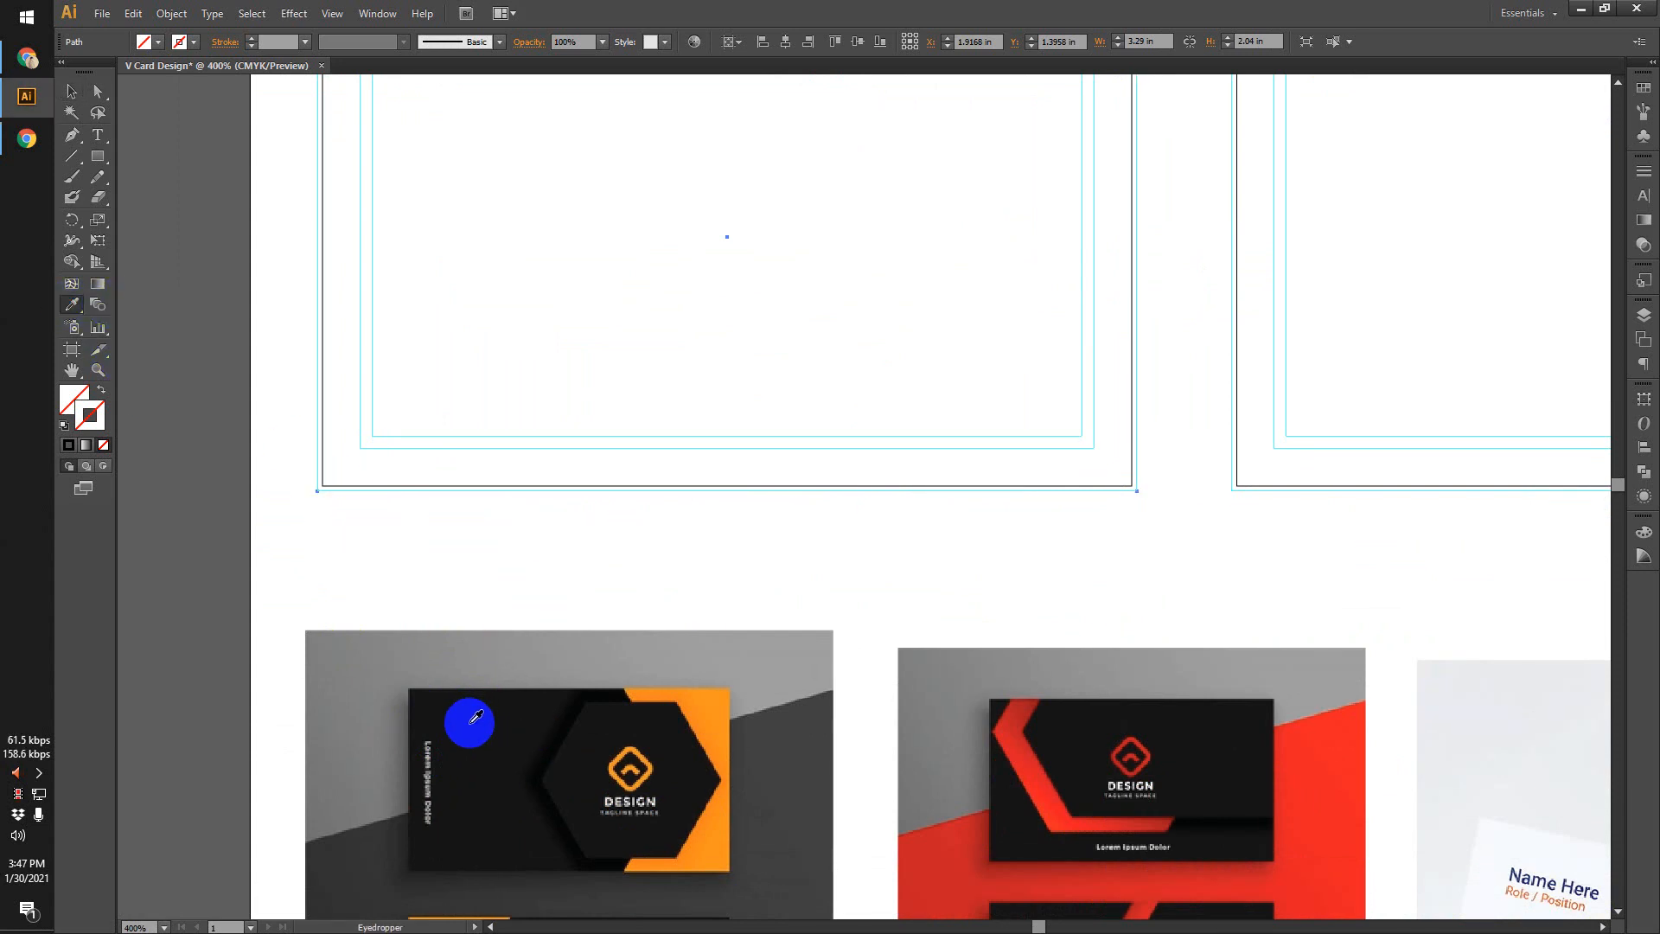
scroll(554, 363, up, 1)
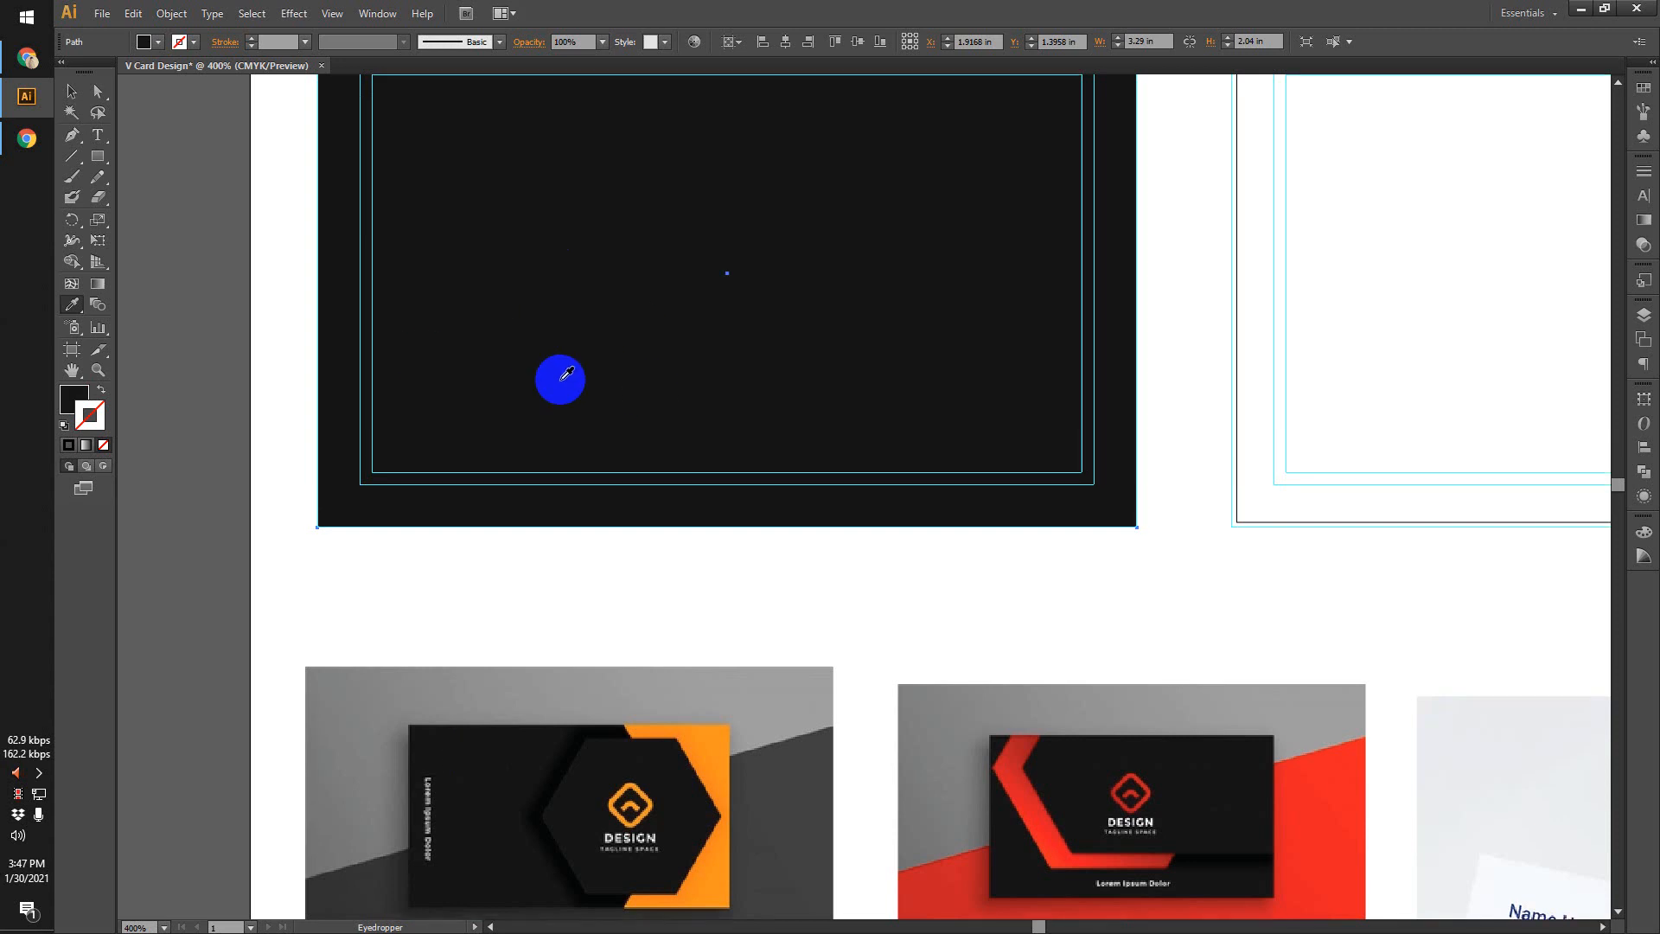
scroll(567, 374, up, 1)
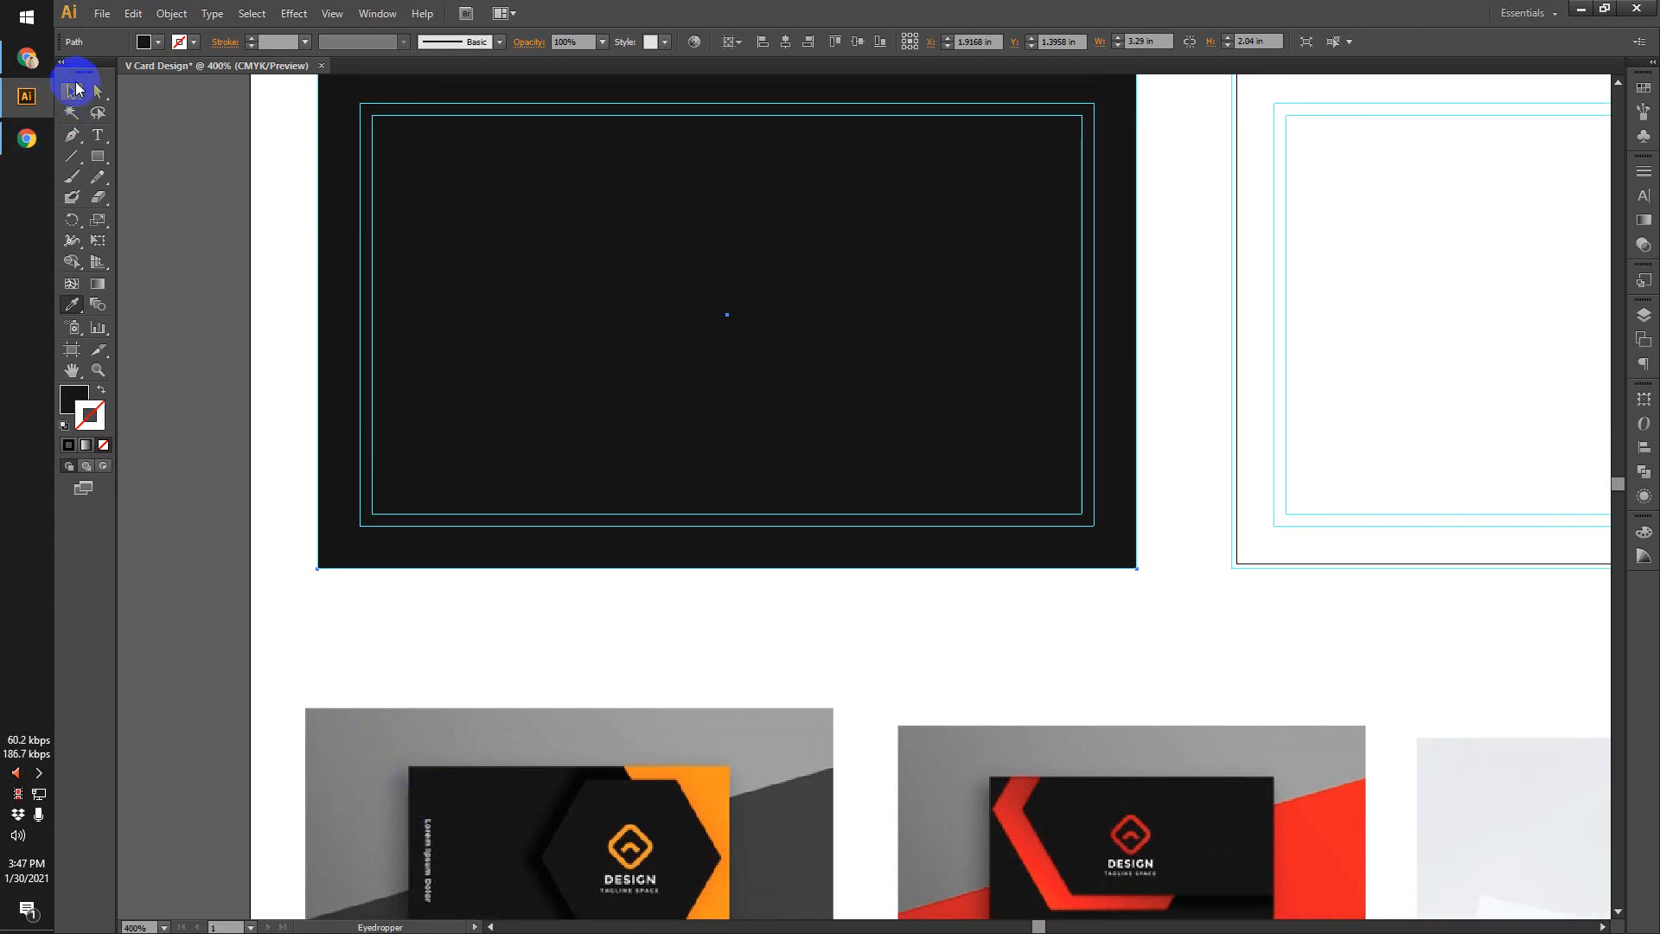
click(76, 90)
click(130, 166)
scroll(130, 166, down, 1)
drag(628, 234, 623, 306)
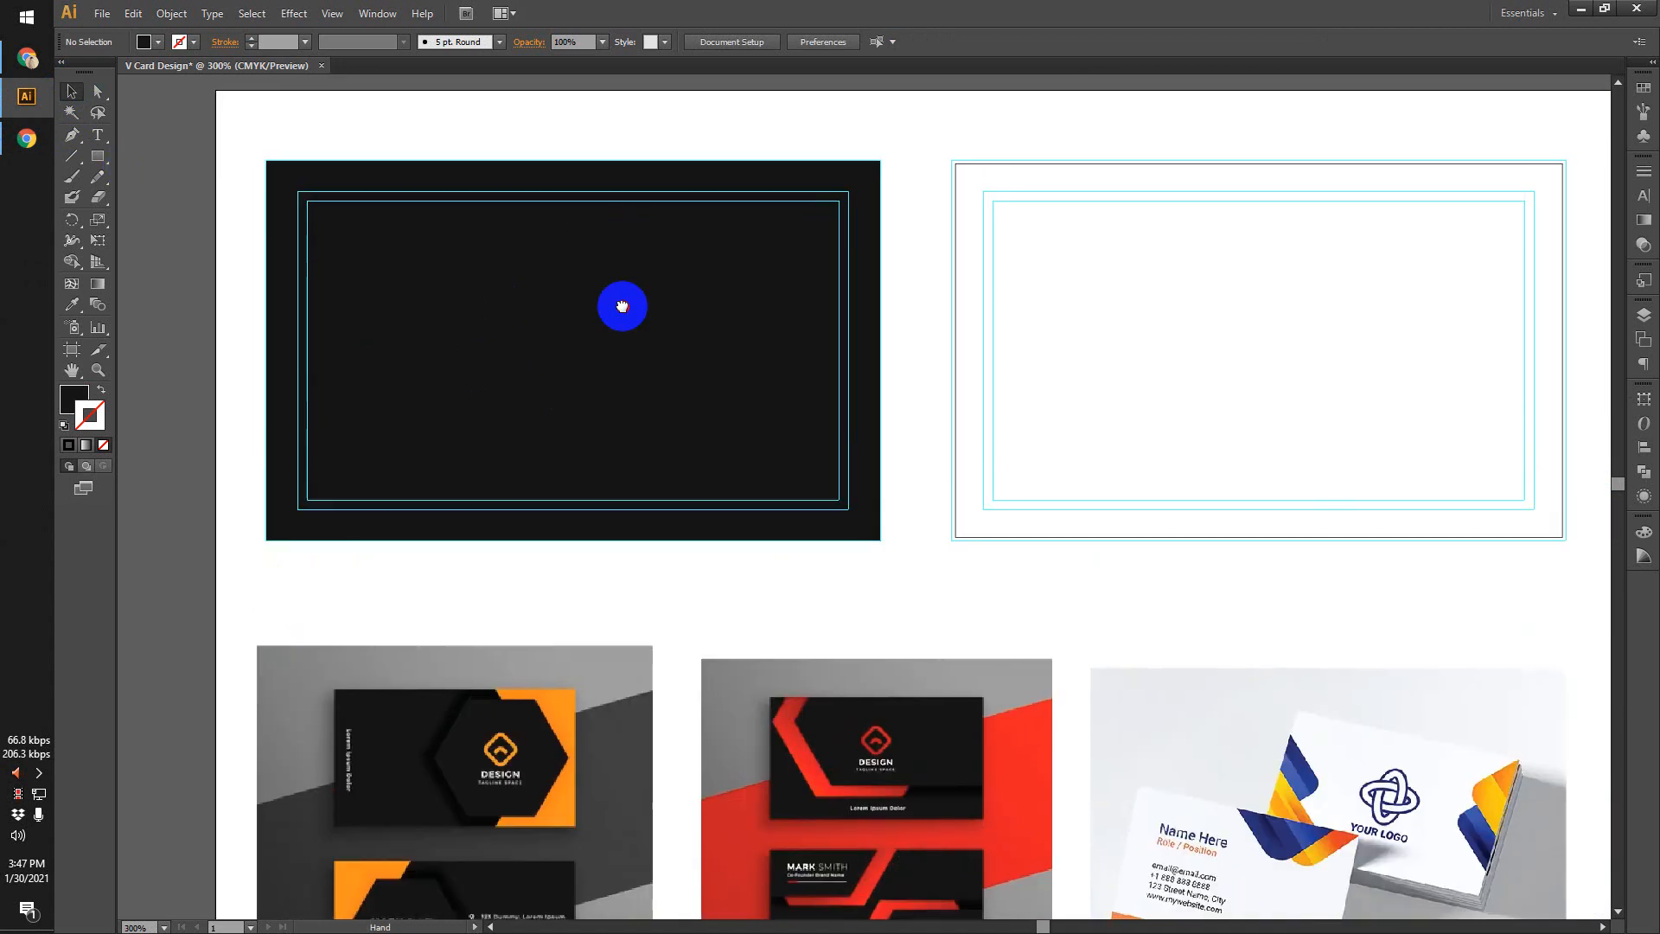
scroll(524, 851, up, 2)
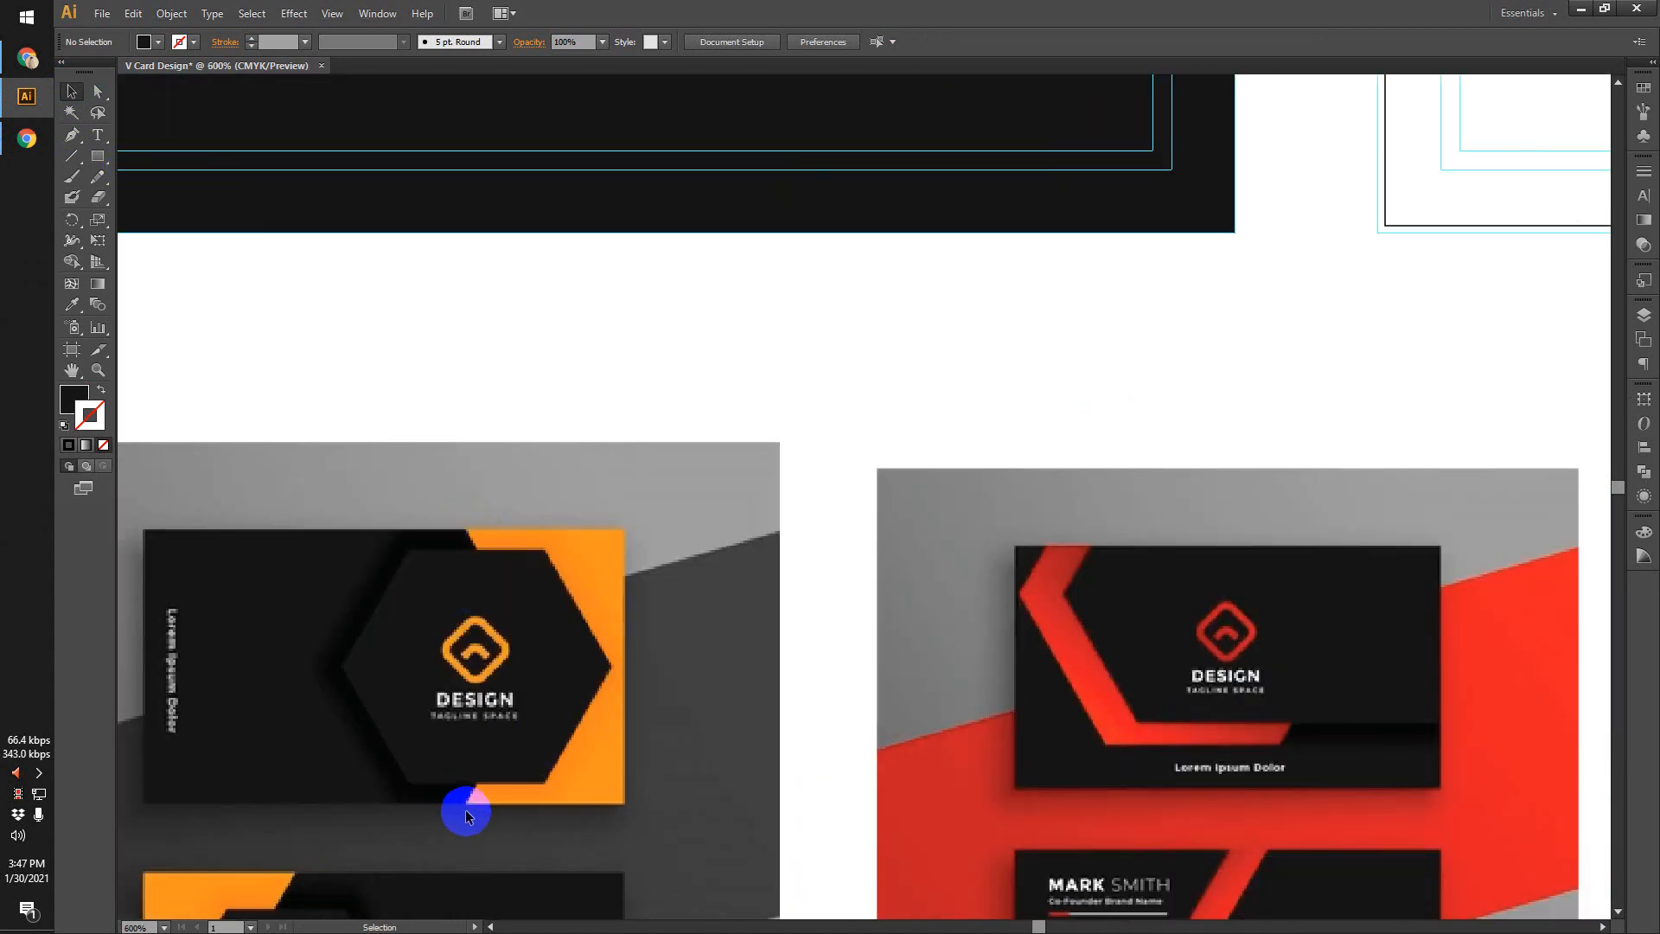
Activate the Pen tool, check the Google Meet call in Chrome, and return to Illustrator.
scroll(450, 774, down, 2)
drag(449, 565, 523, 655)
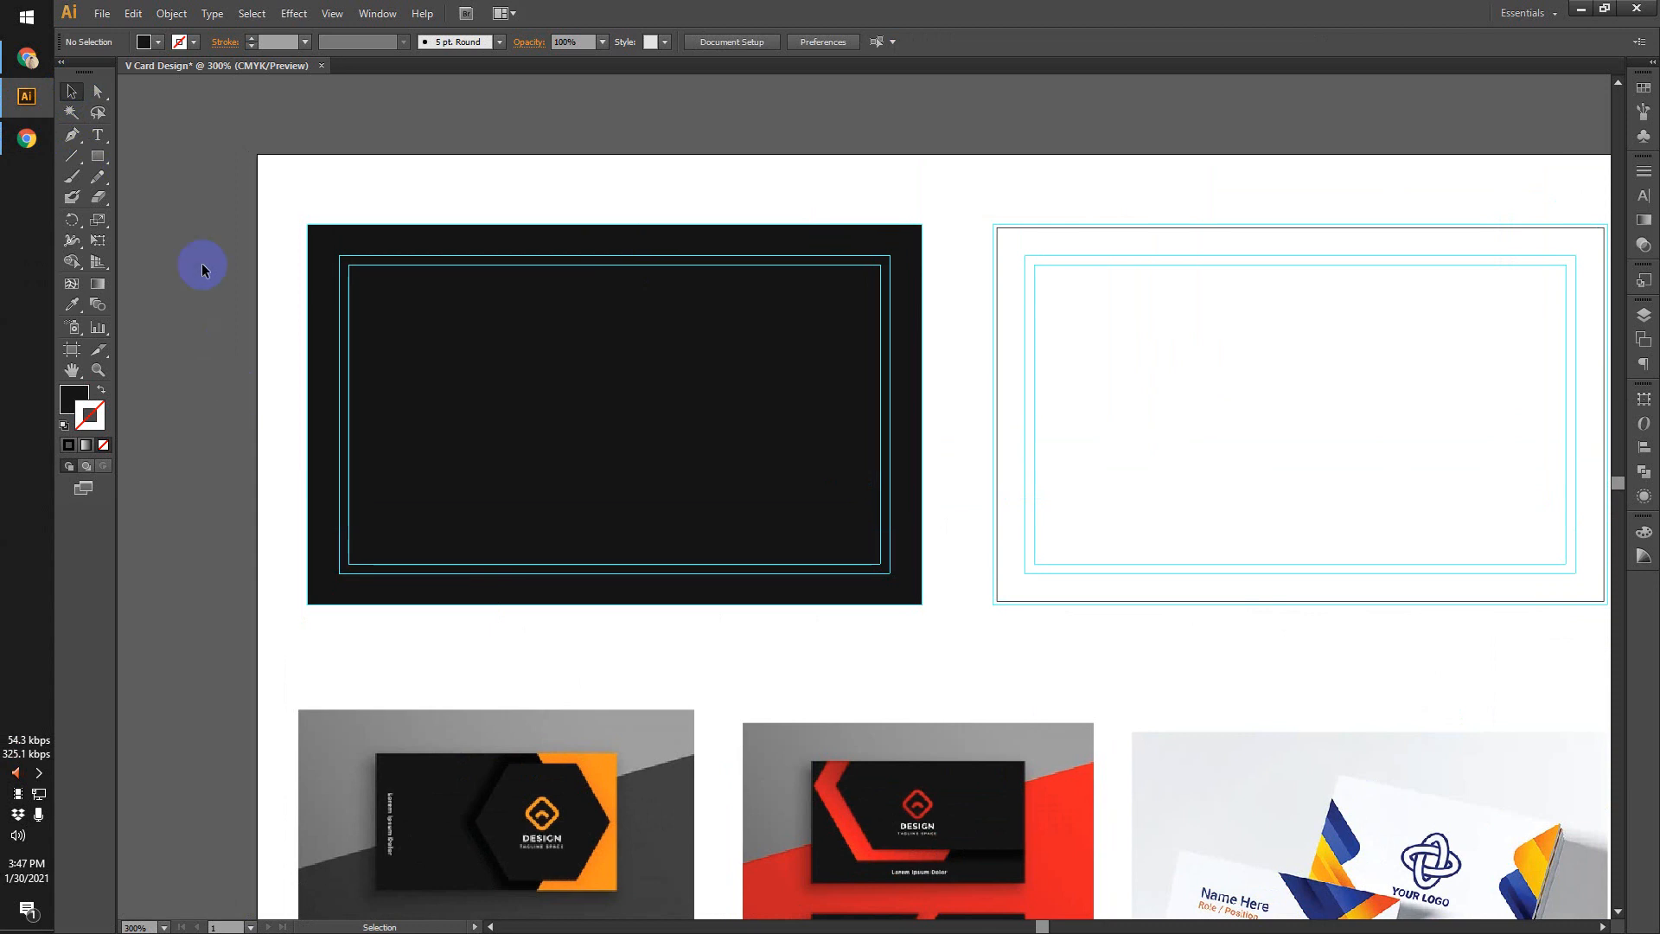
click(72, 135)
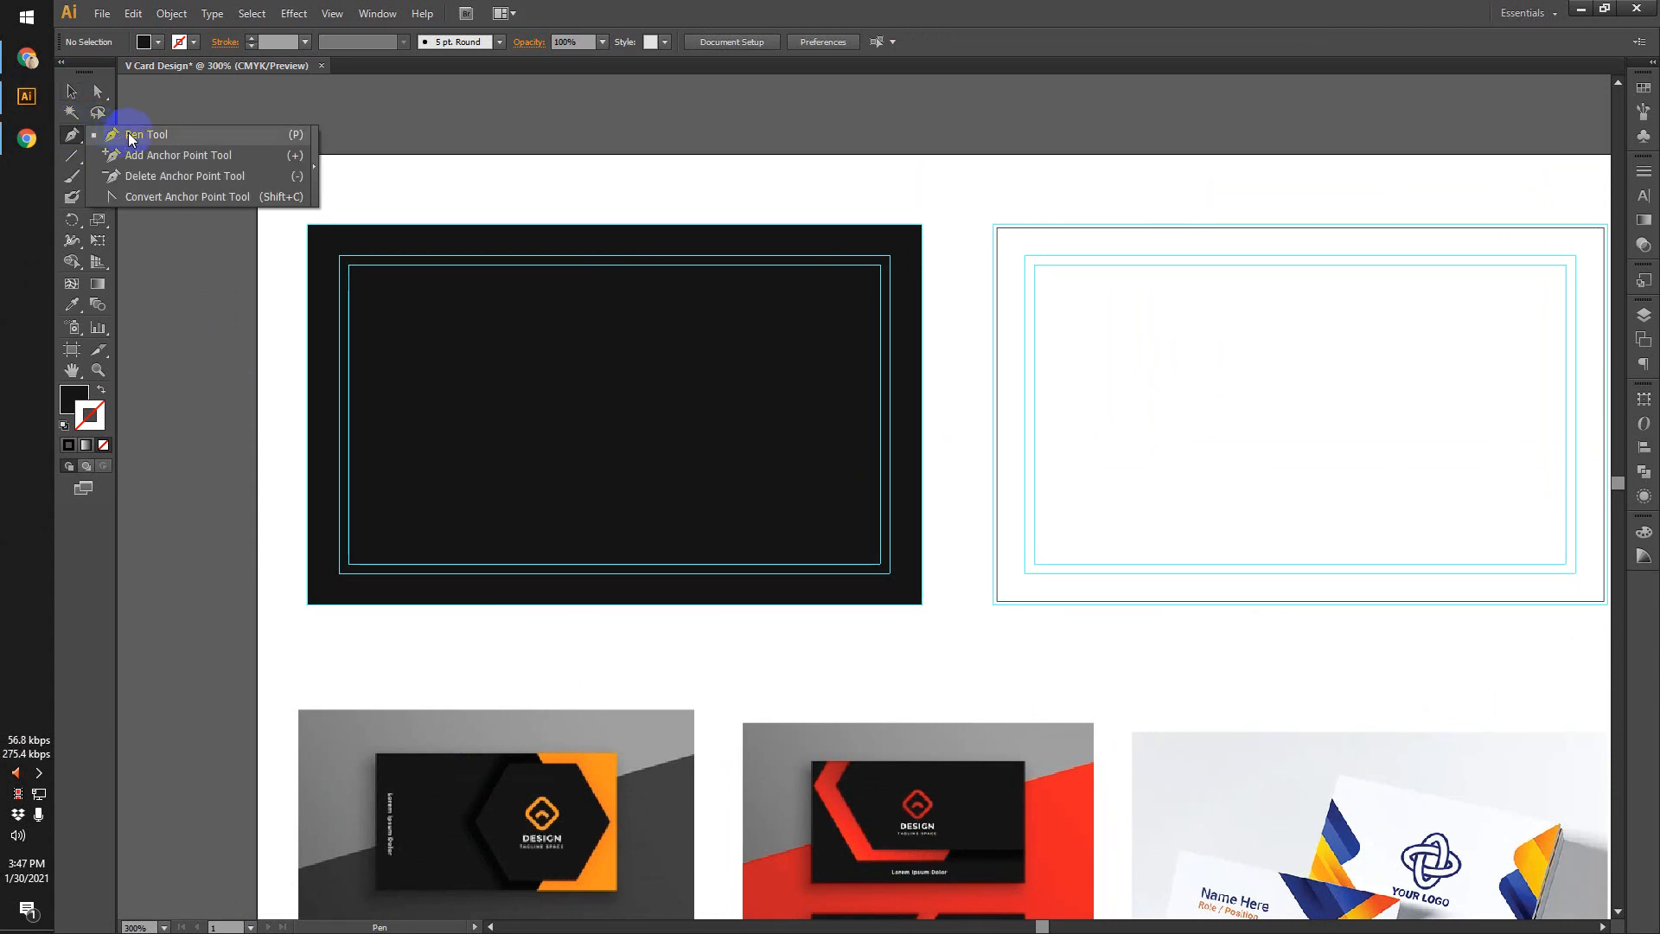
click(27, 58)
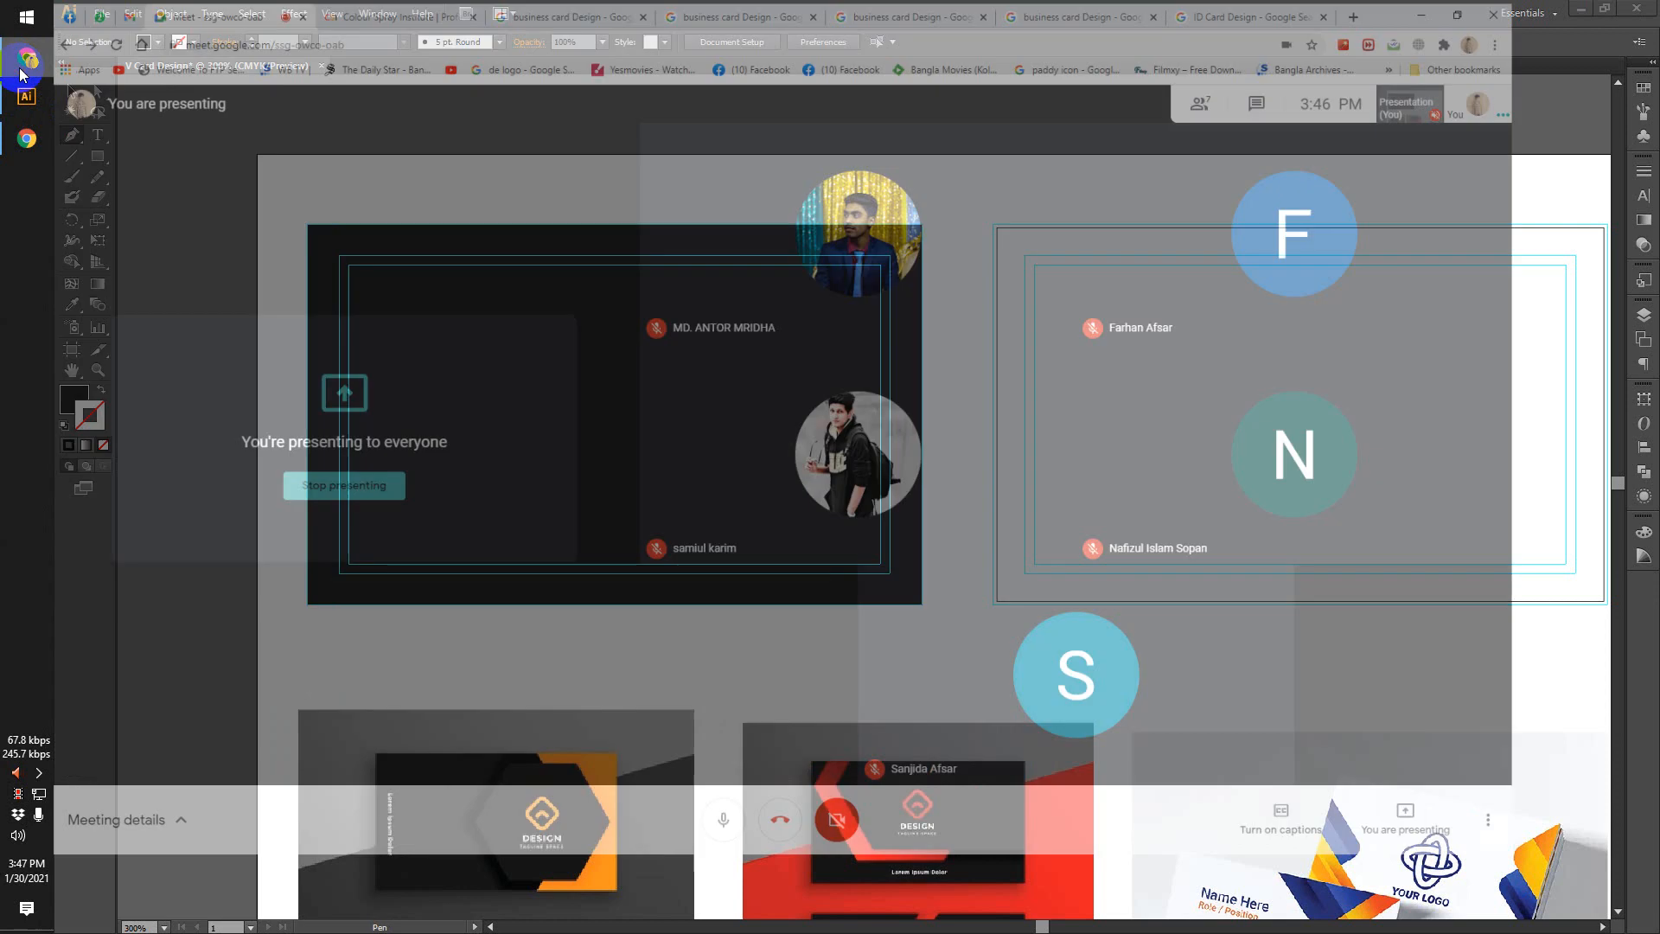
click(1042, 193)
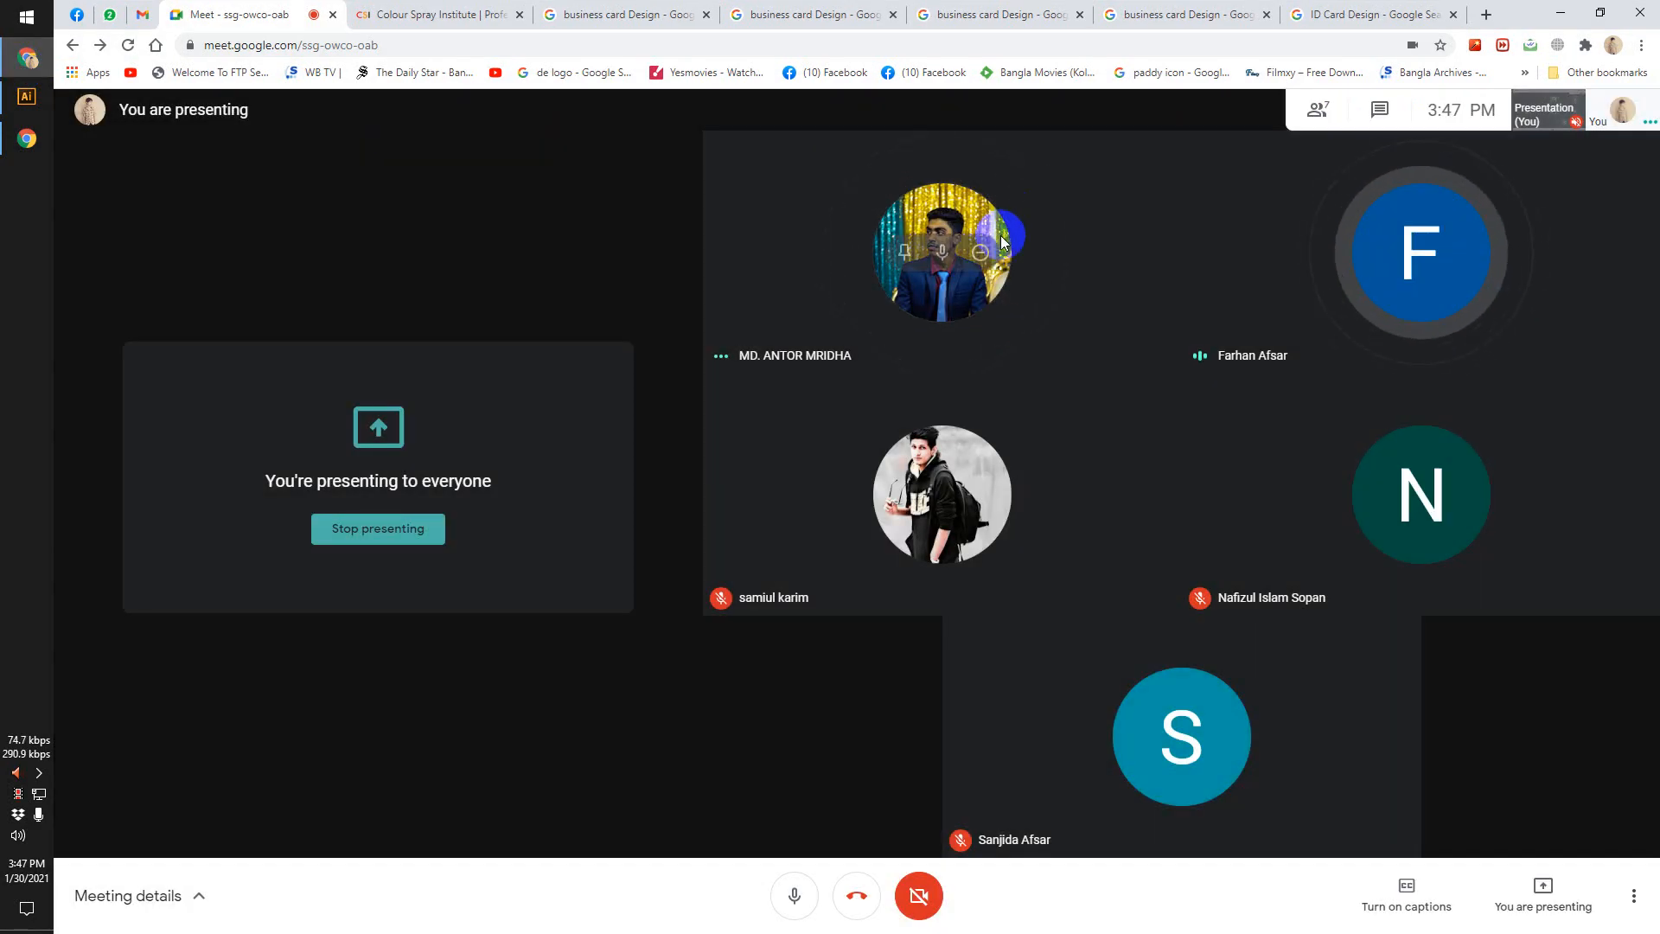
click(1561, 13)
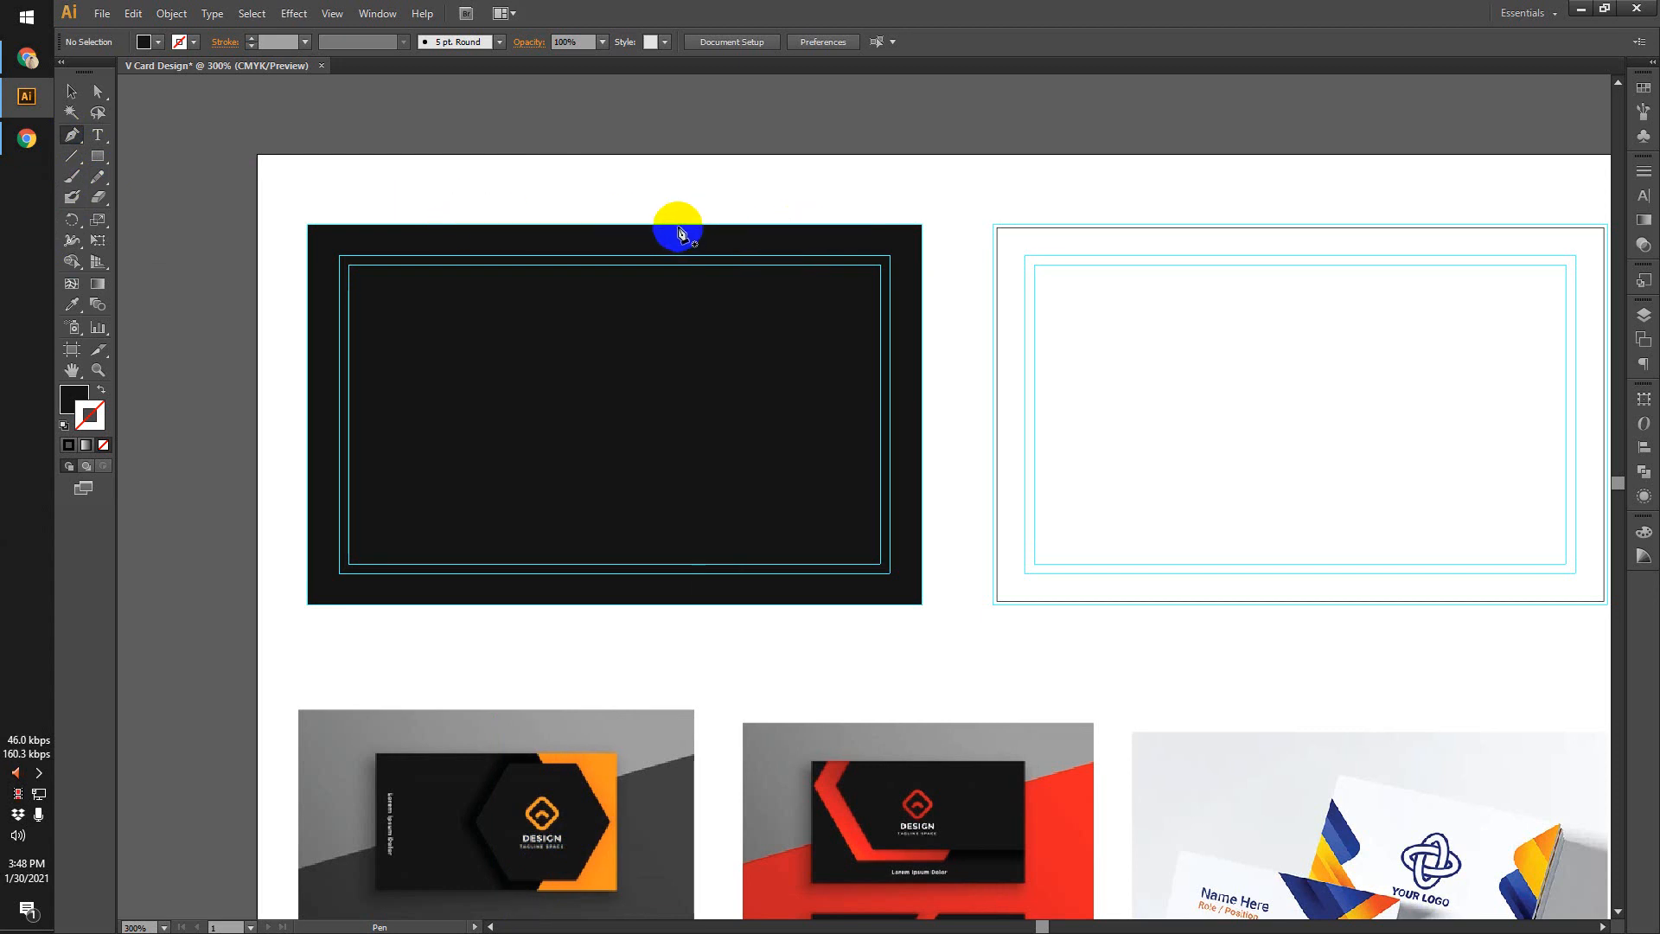
Draw a curved Pen segment bulging rightward from the front card's upper edge straight down to its lower edge, and remove the outgoing handle.
drag(753, 268, 794, 232)
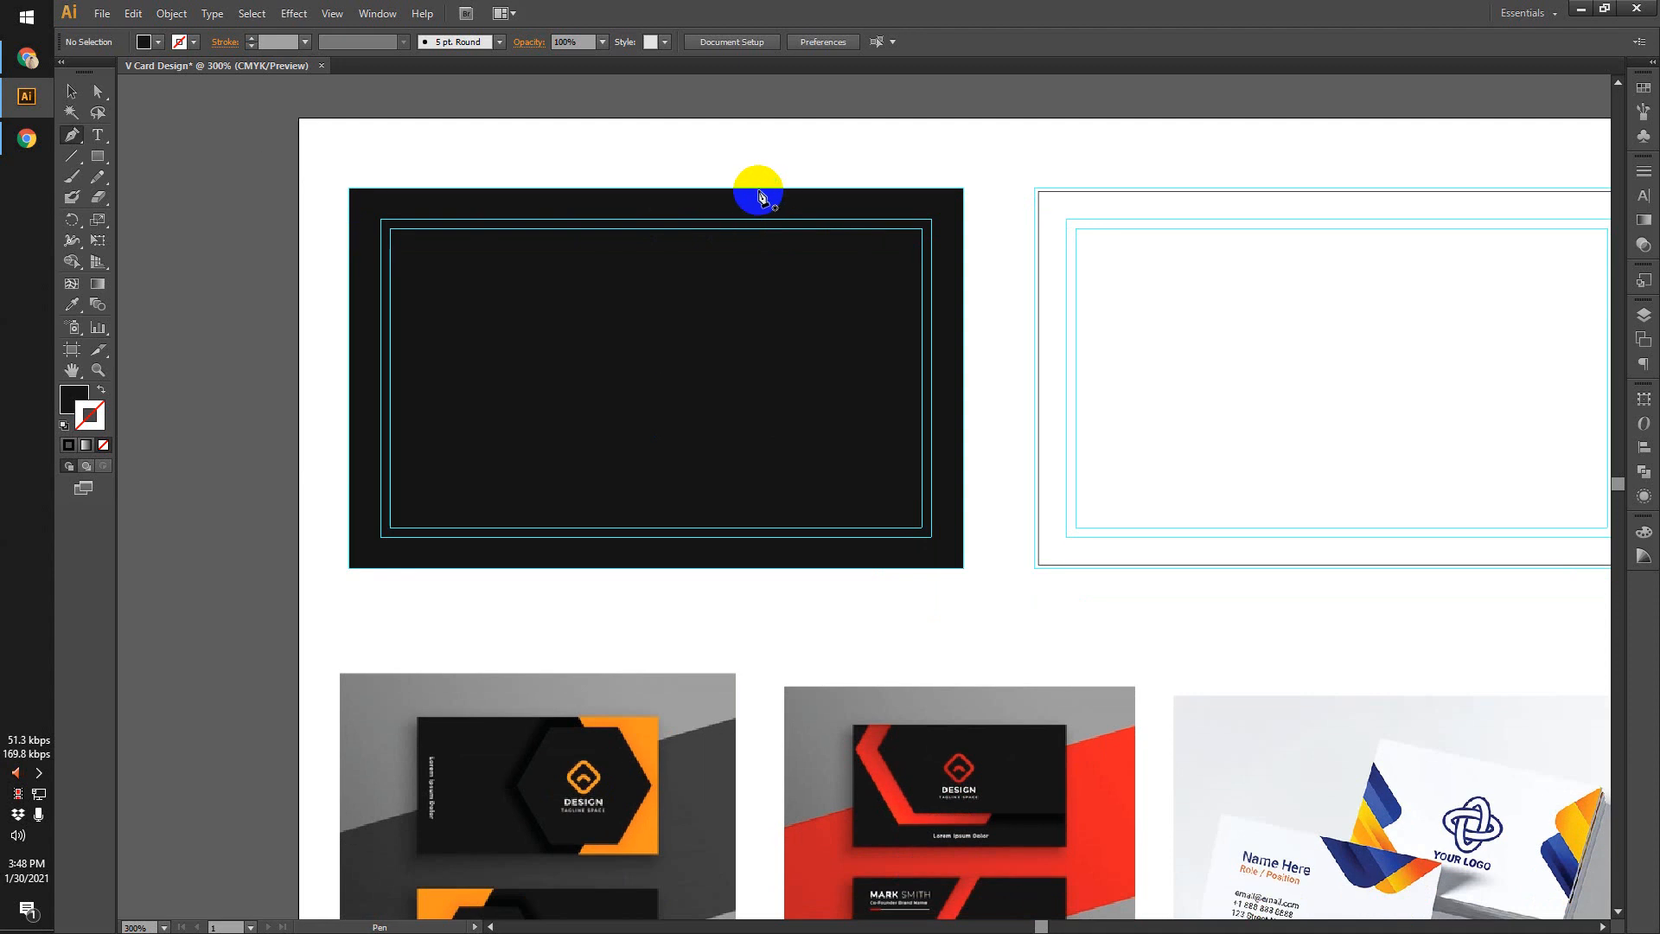
click(759, 189)
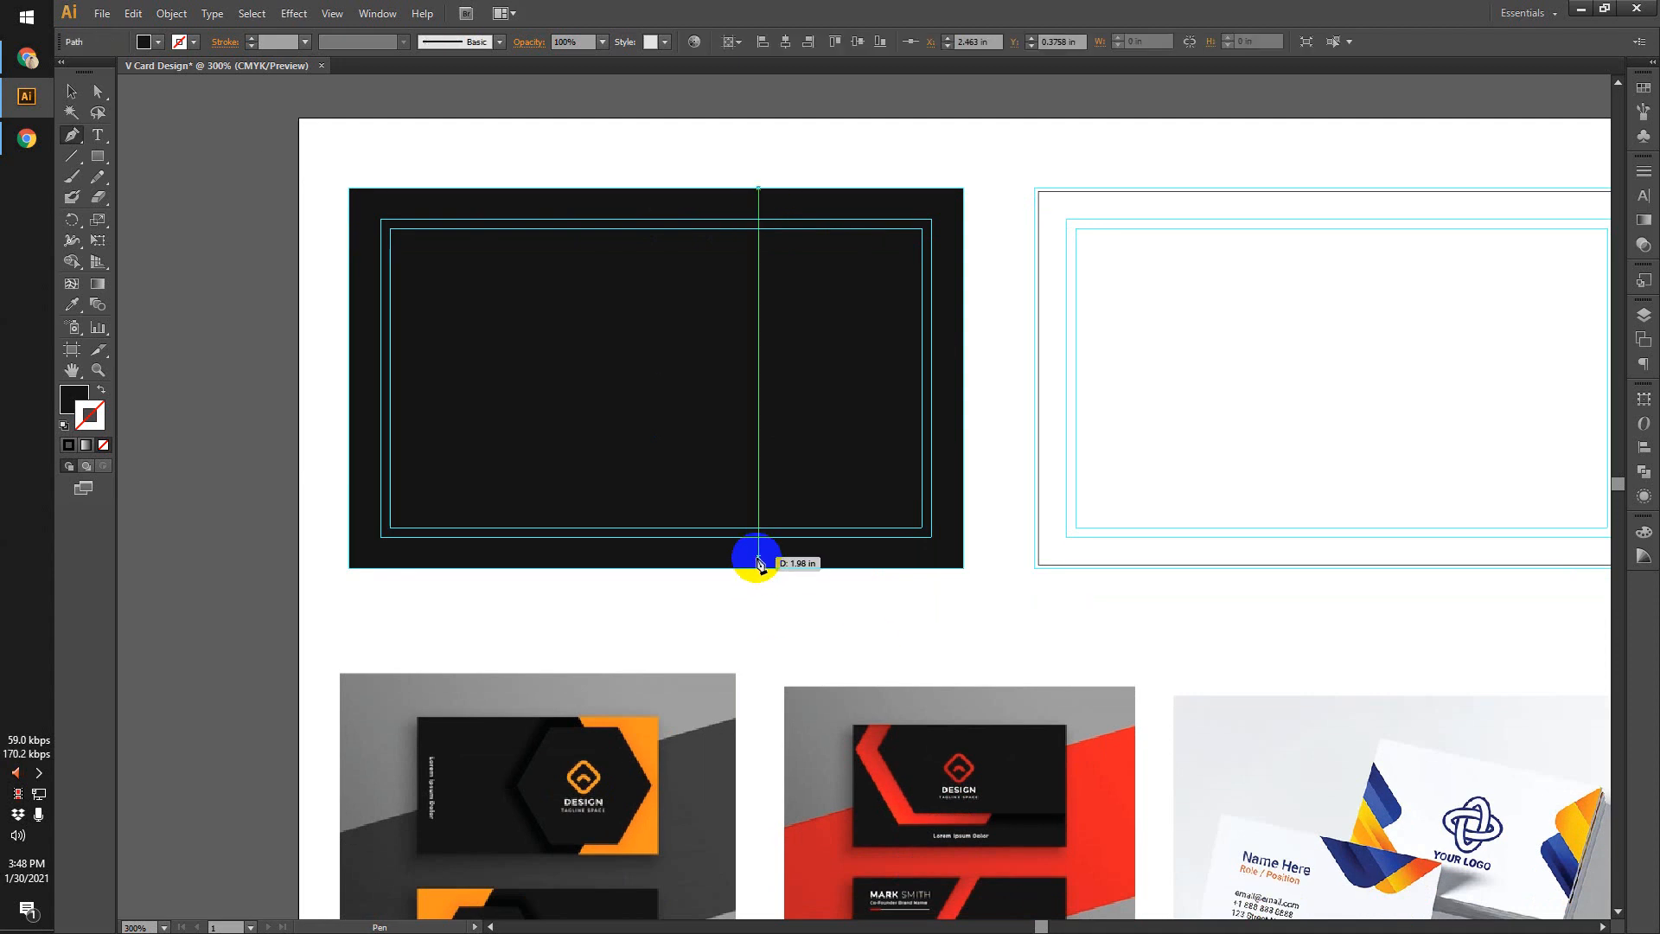
drag(759, 570, 675, 743)
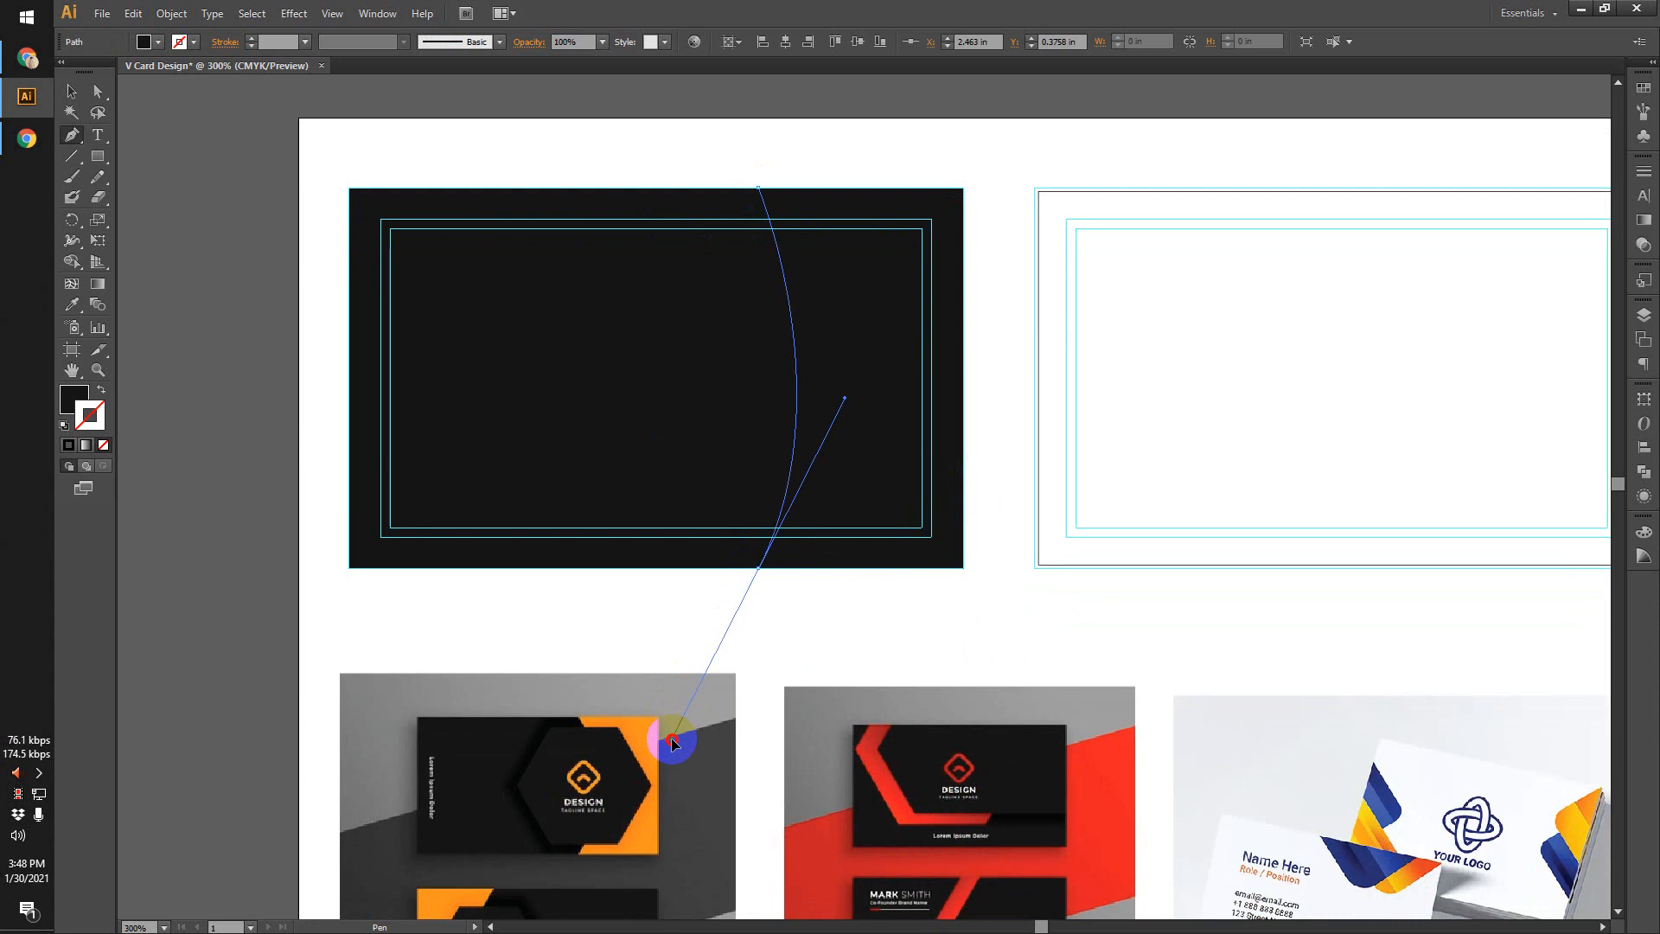
scroll(750, 612, up, 1)
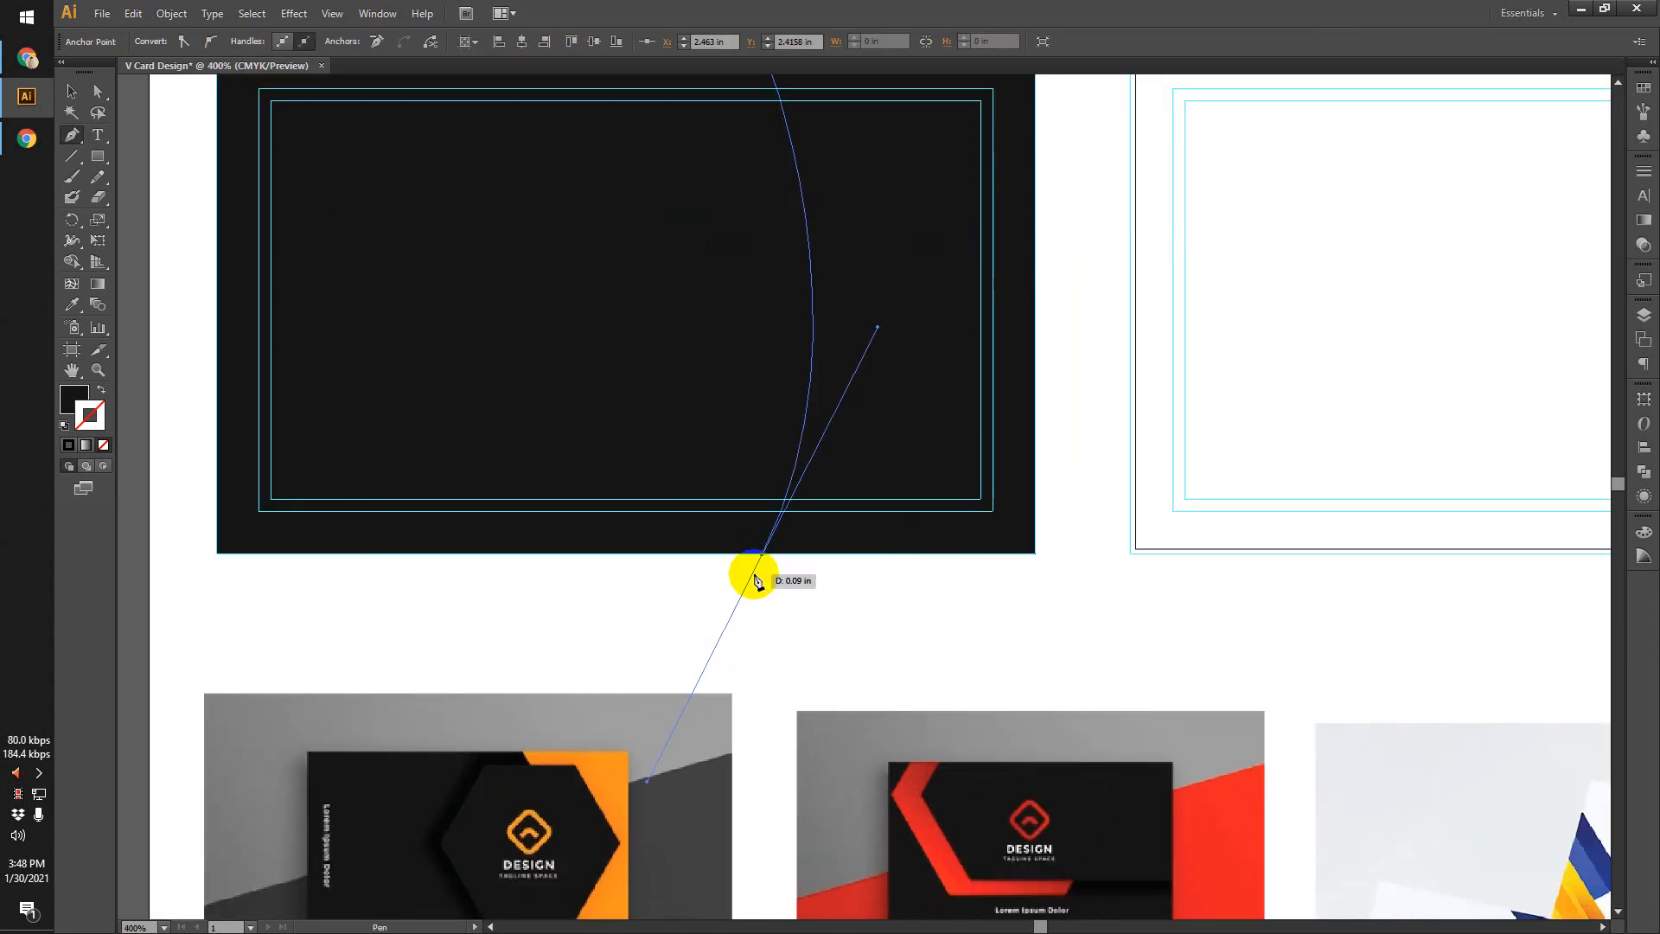
scroll(749, 579, up, 1)
scroll(761, 549, down, 1)
scroll(744, 570, down, 1)
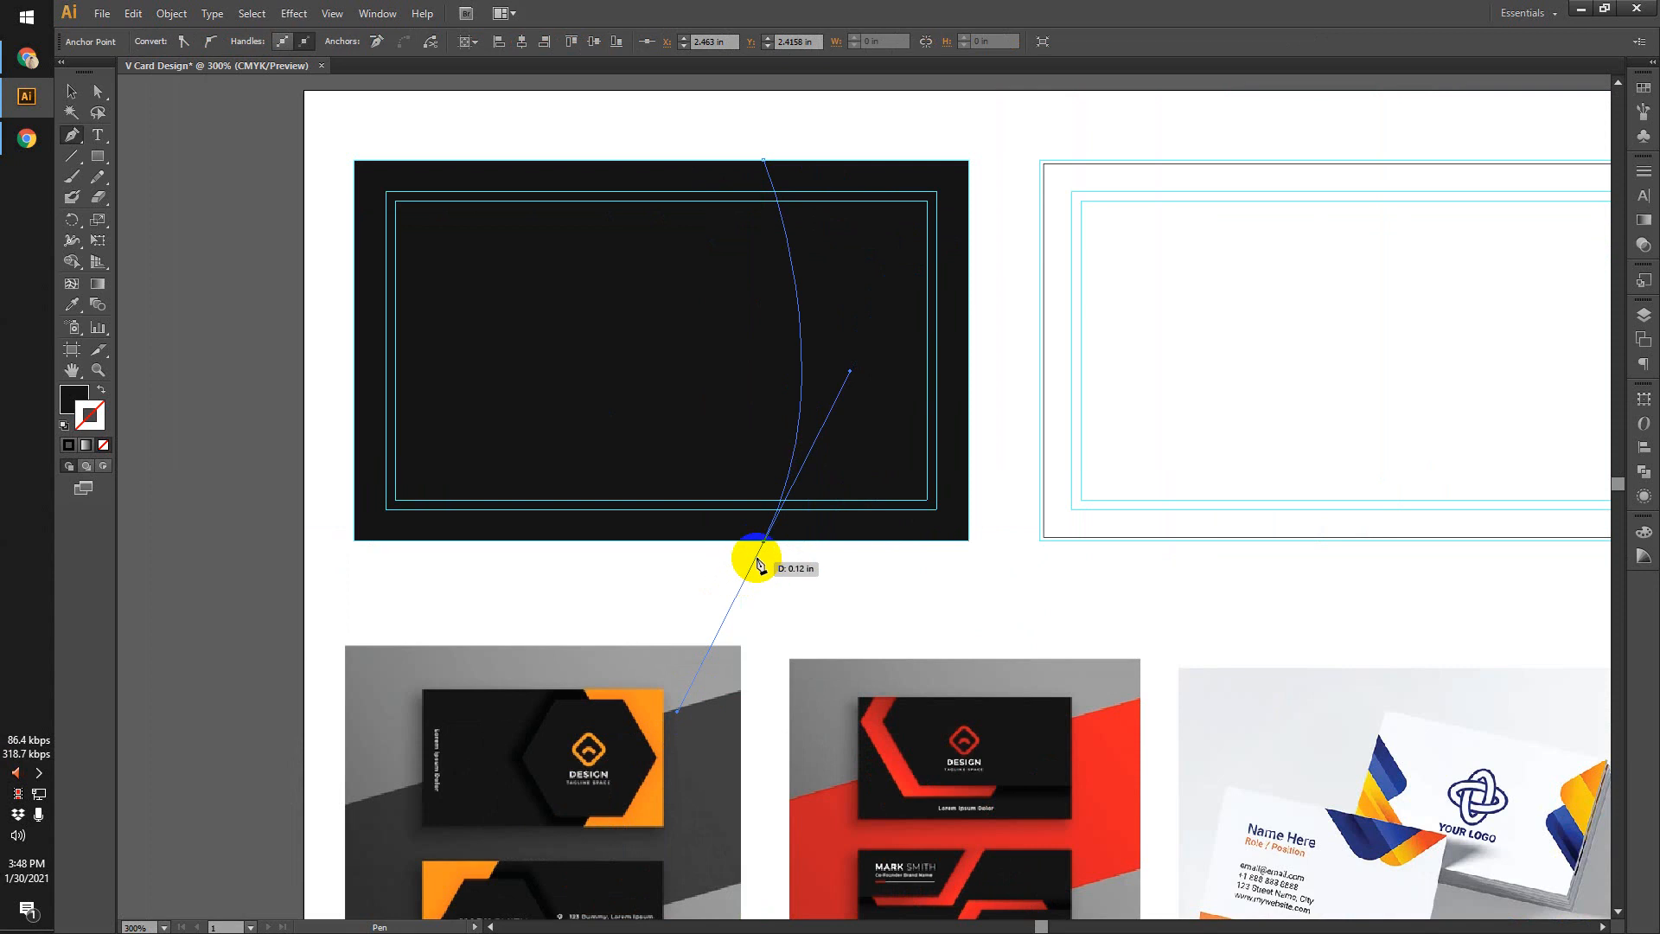
scroll(758, 560, up, 2)
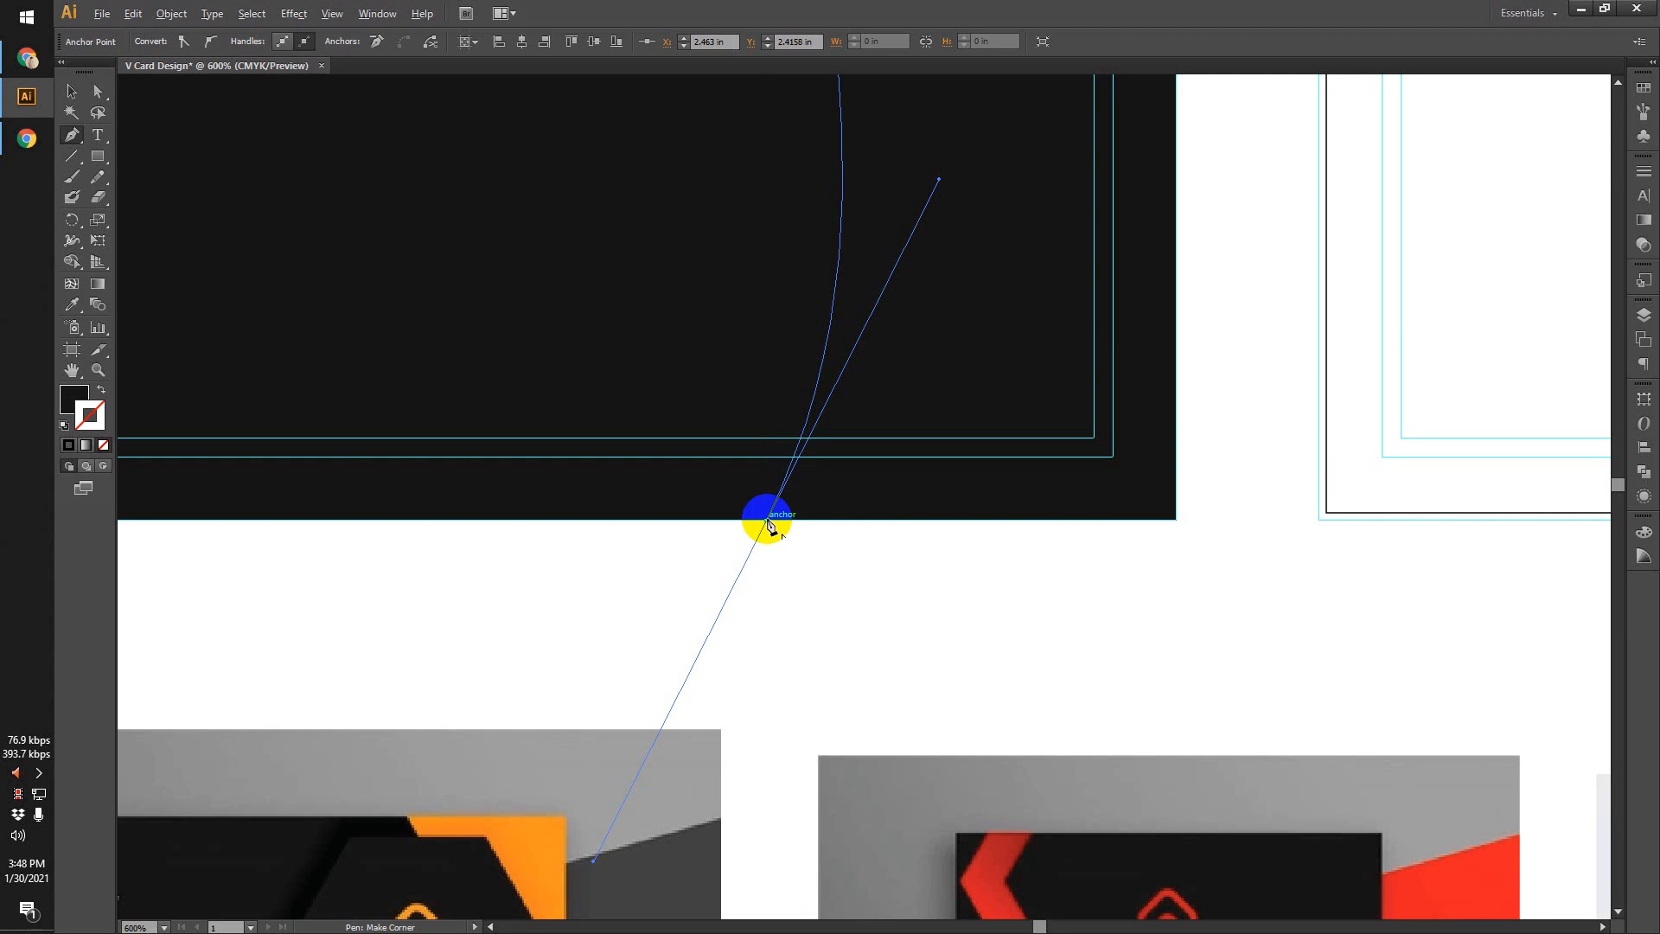
click(767, 524)
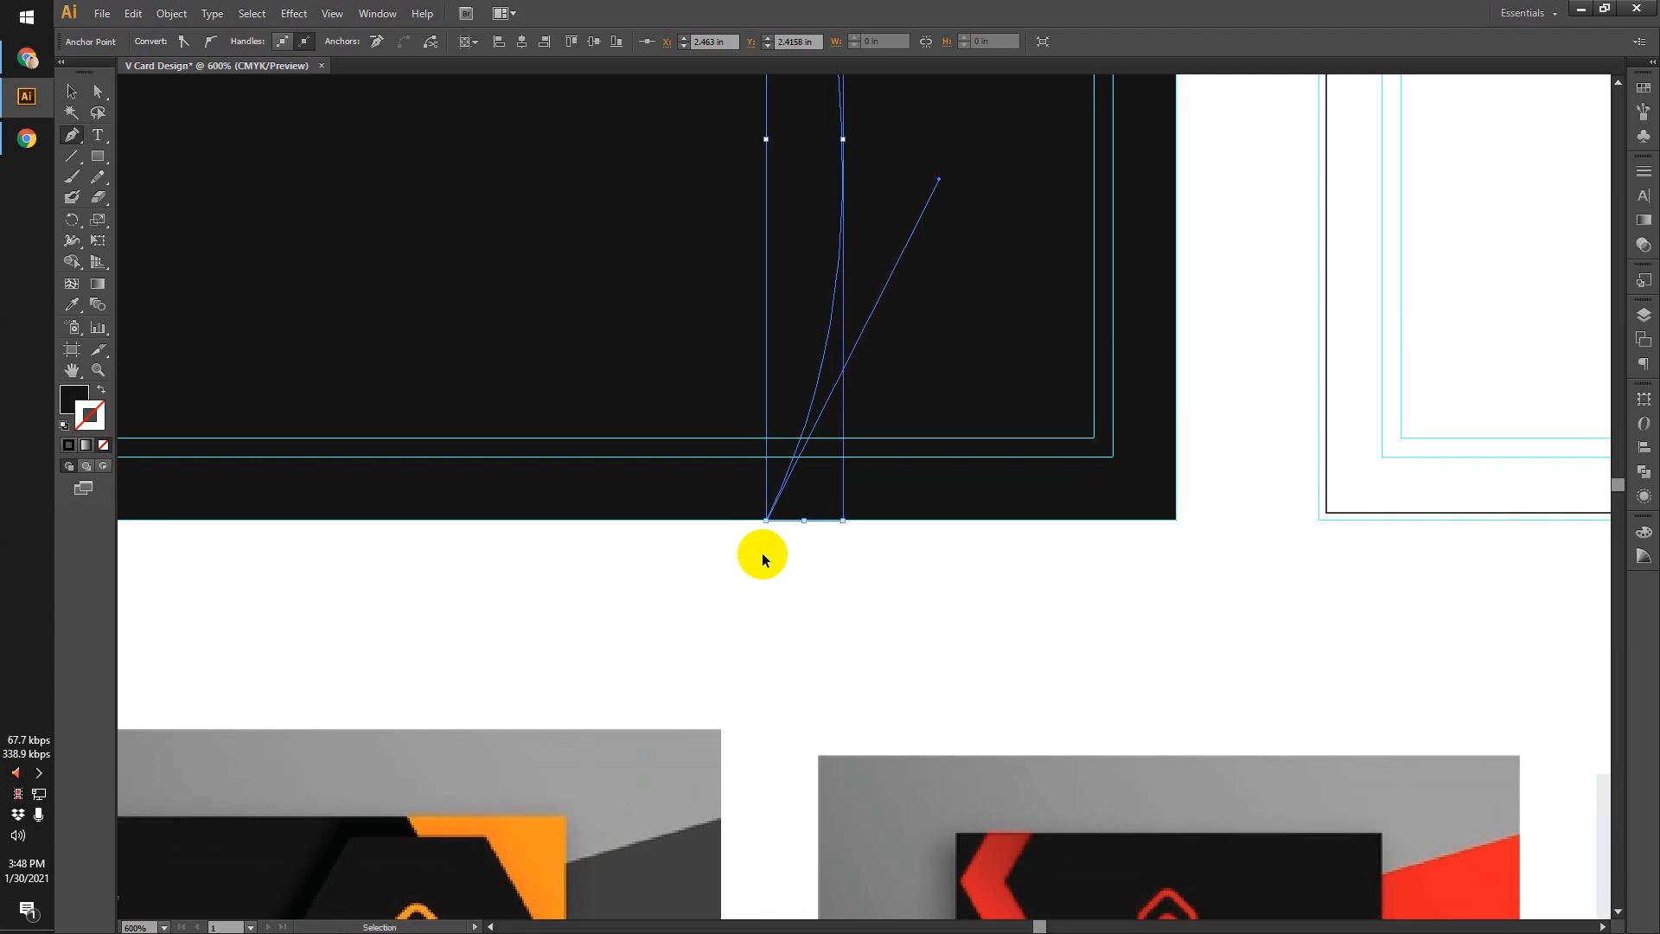
Close the curved path through the front card's lower-right and upper-right corners back to its starting anchor.
scroll(761, 554, down, 2)
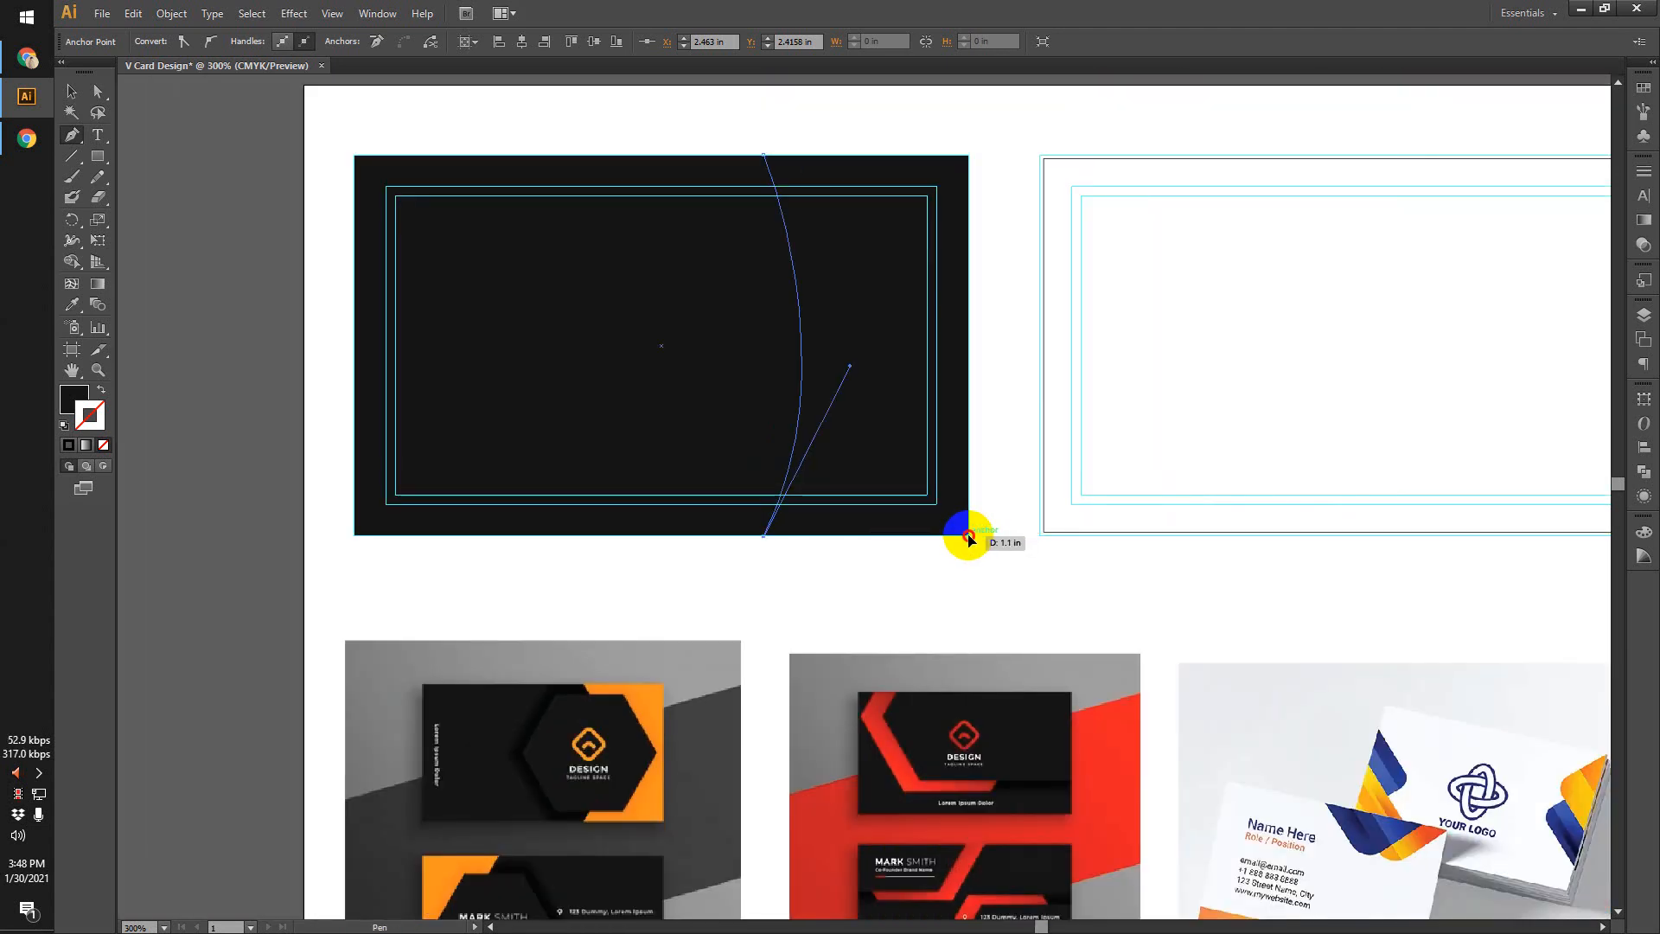
click(967, 537)
click(969, 155)
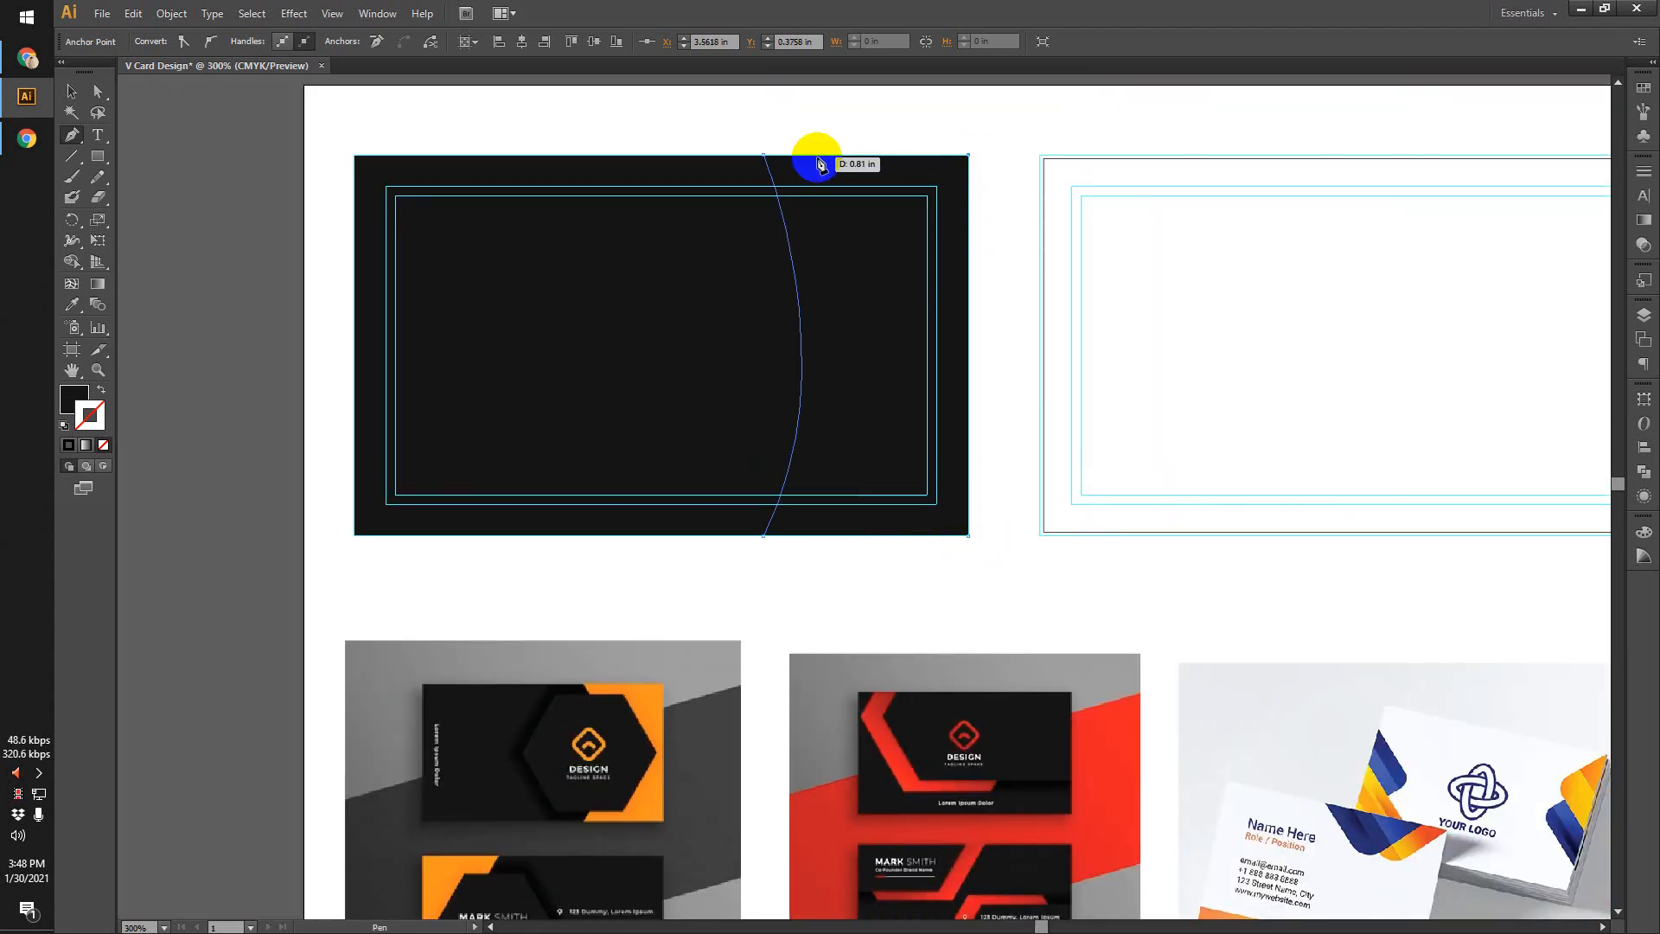
click(764, 155)
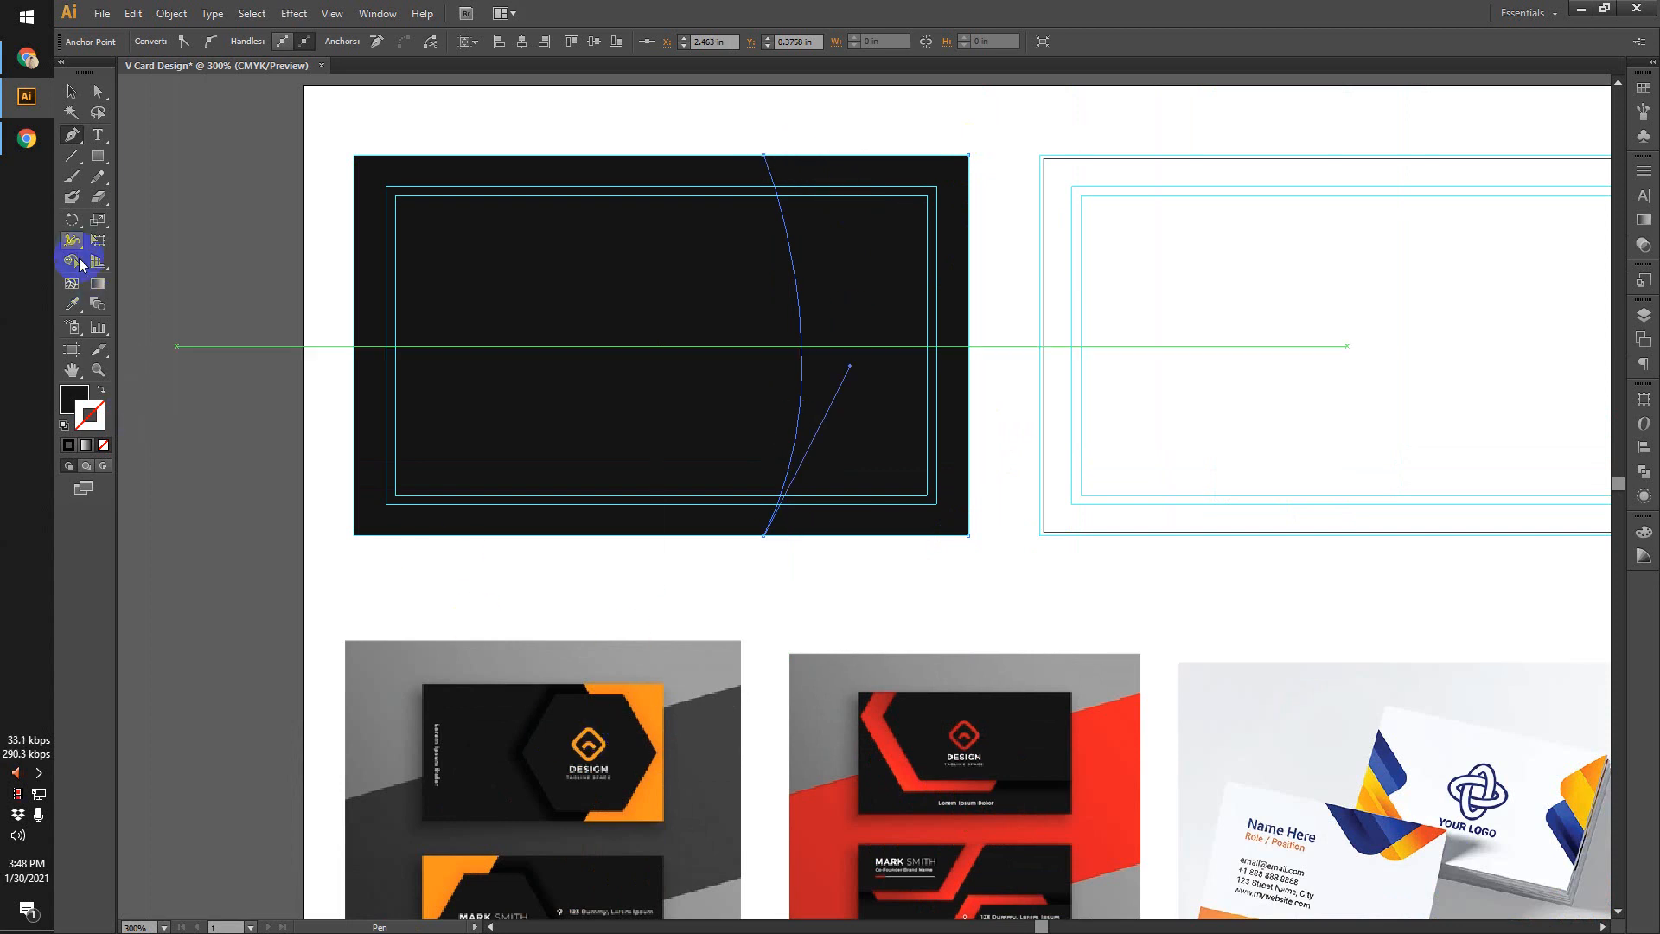
Fill the curved shape with the orange sampled from the black-and-orange reference card using the Eyedropper, and deselect it.
click(71, 304)
click(652, 694)
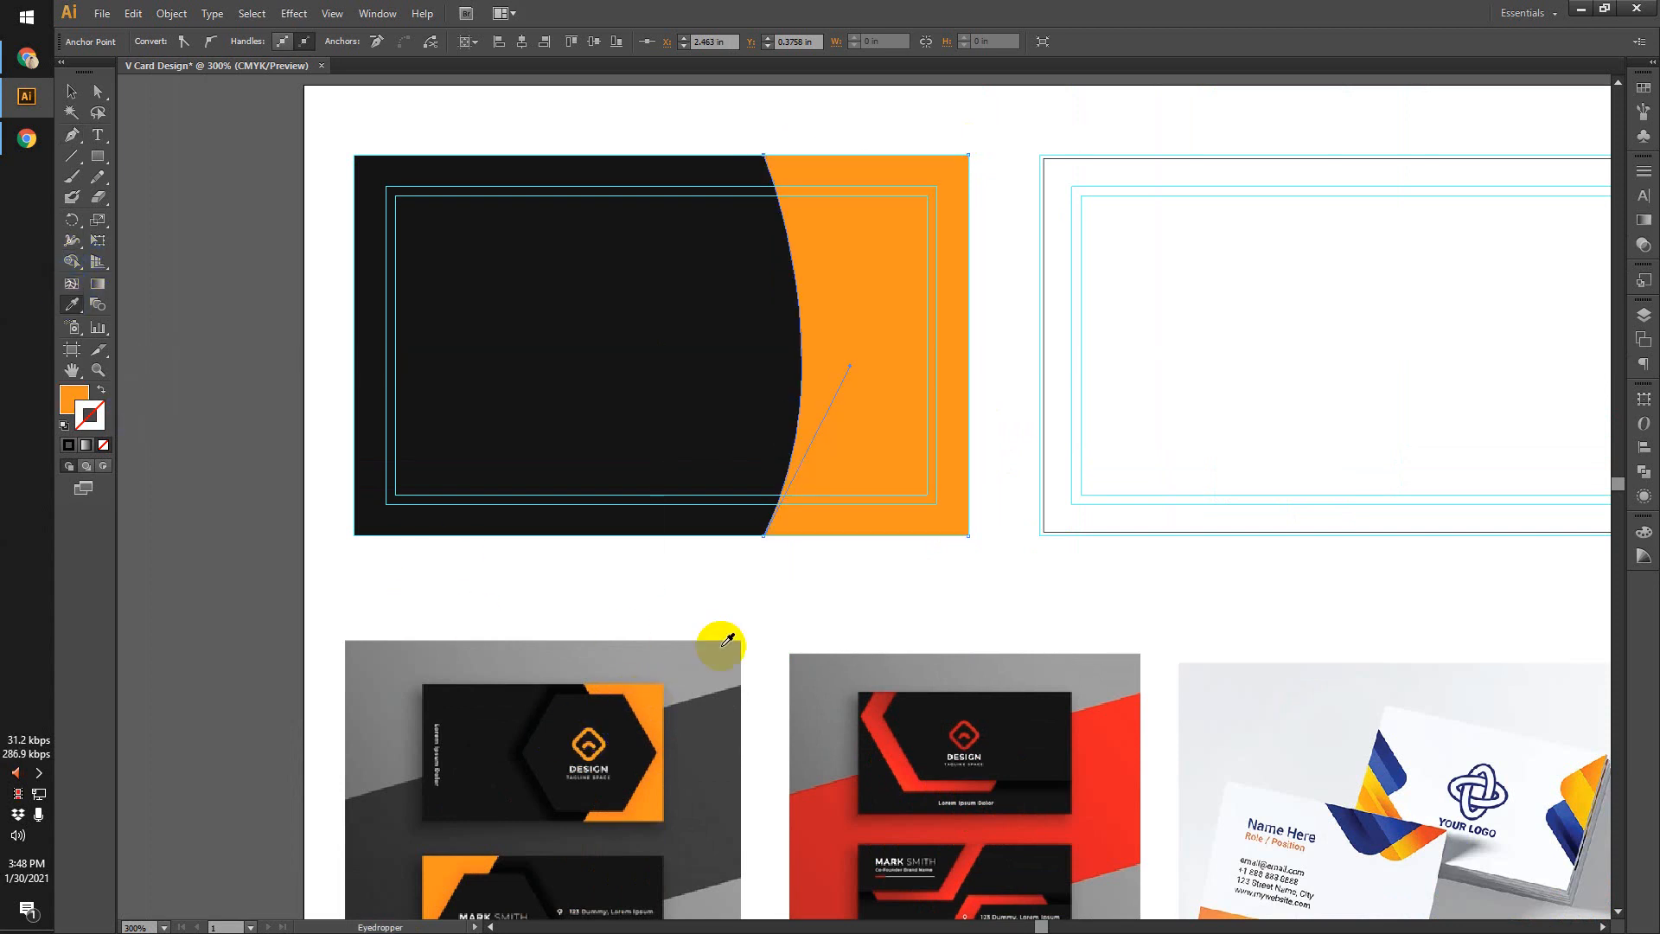
click(72, 91)
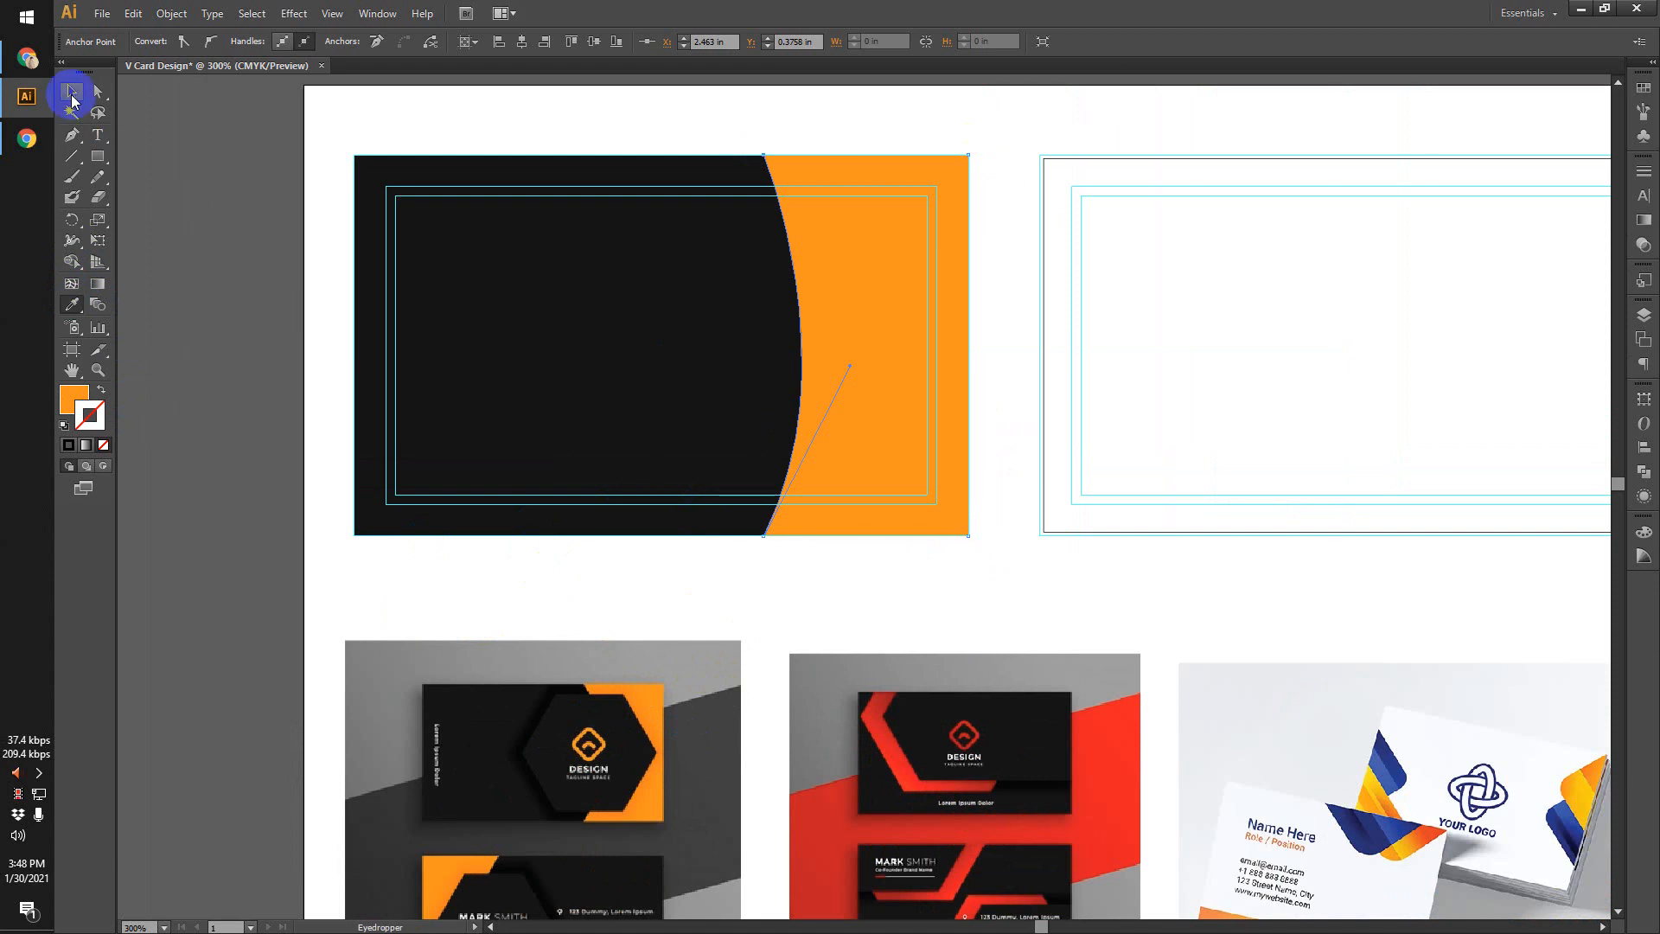
click(272, 326)
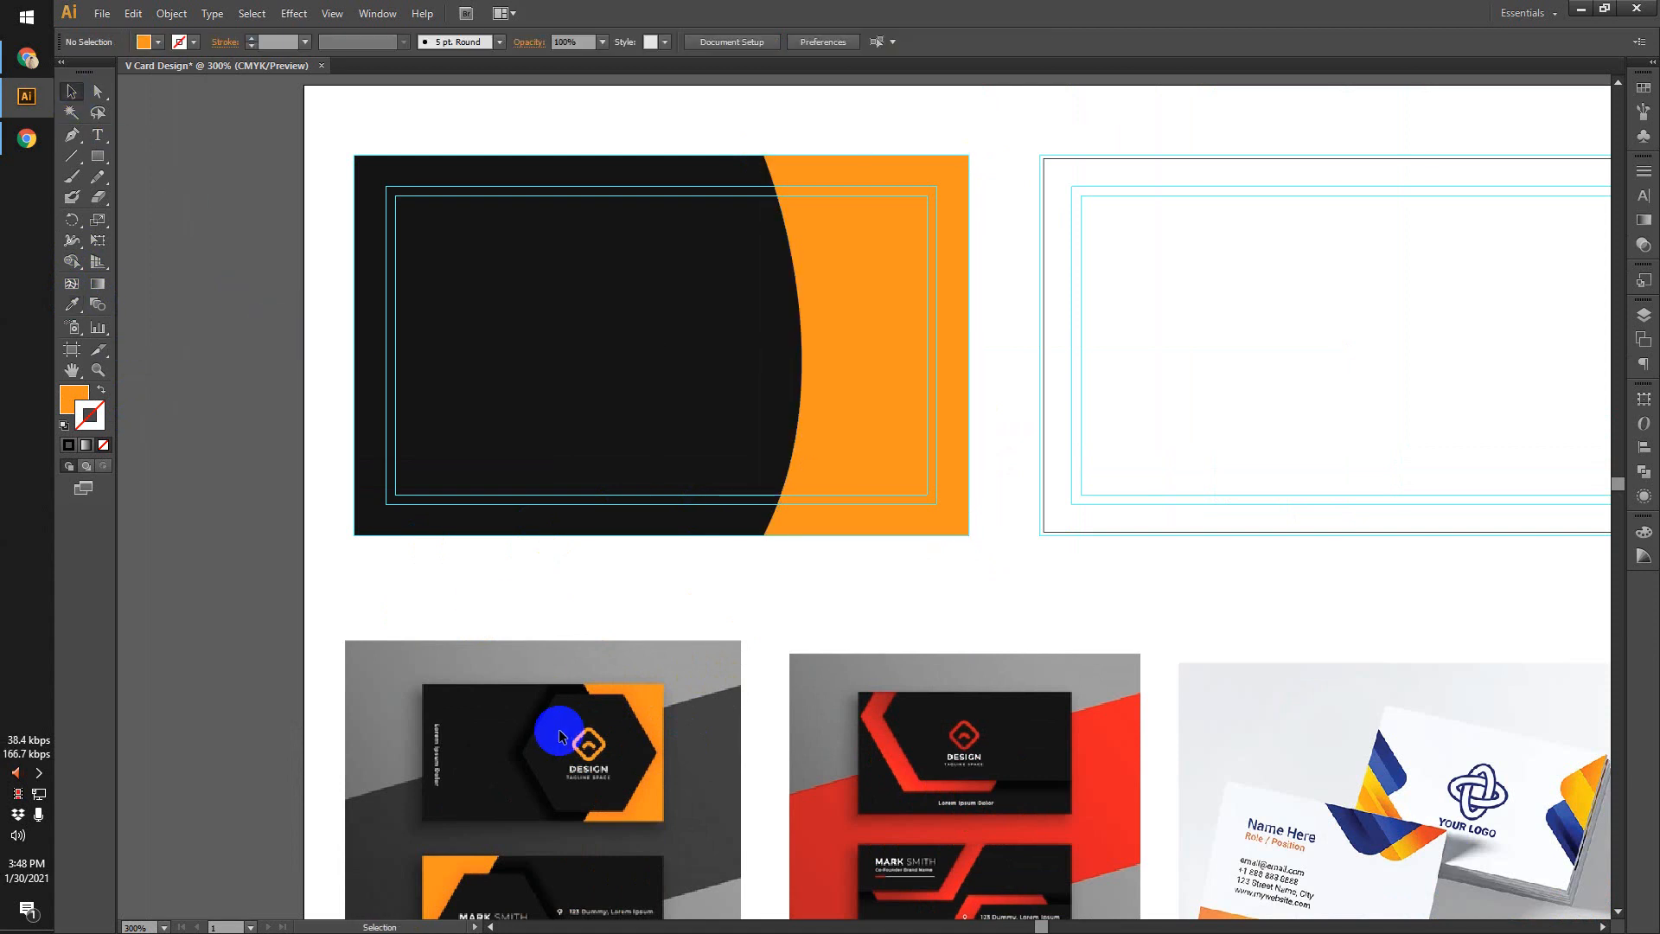
Draw a hexagon about 1.16 × 1.01 in over the orange area of the front card with the Polygon tool.
scroll(578, 802, up, 2)
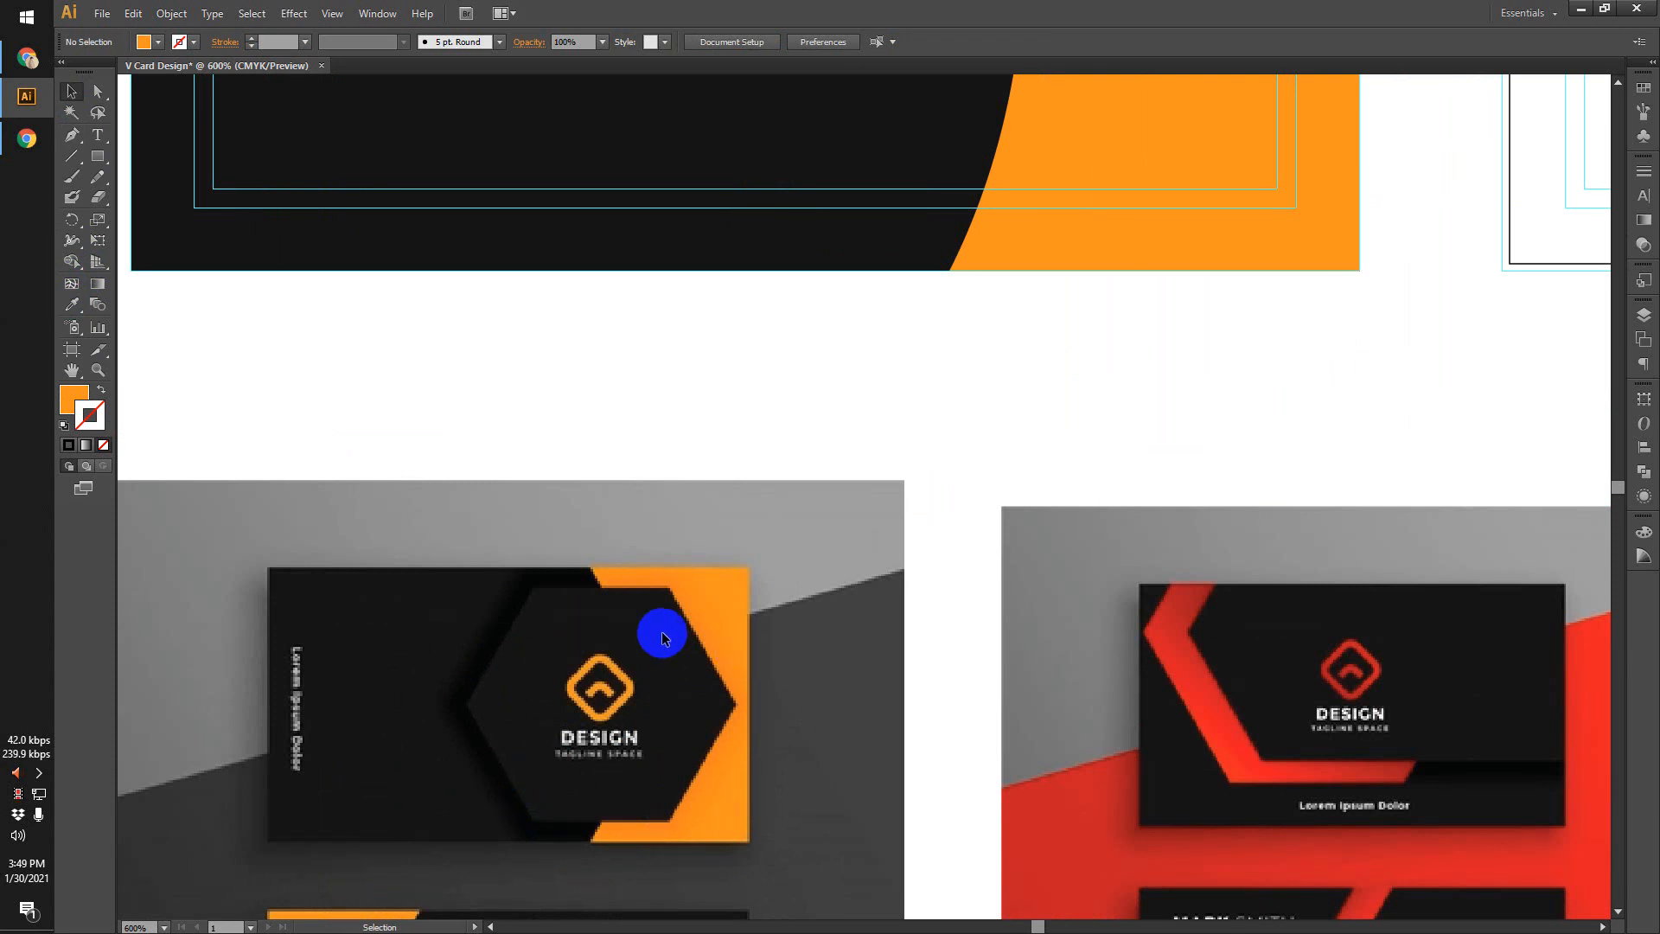
scroll(662, 638, down, 2)
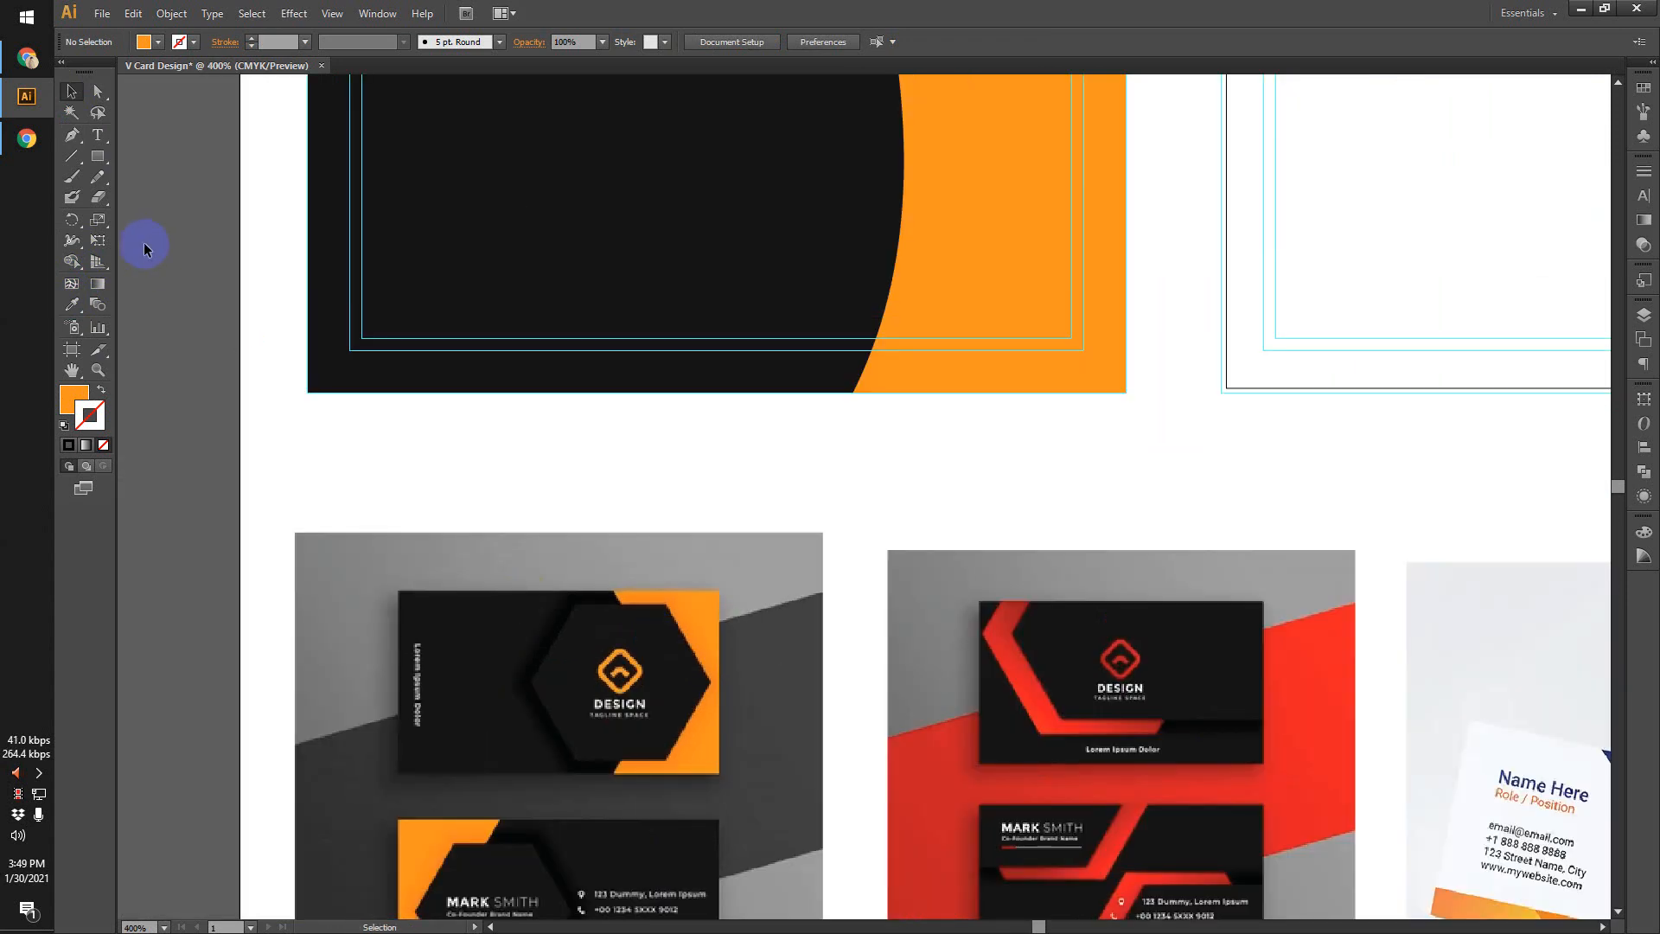
click(101, 155)
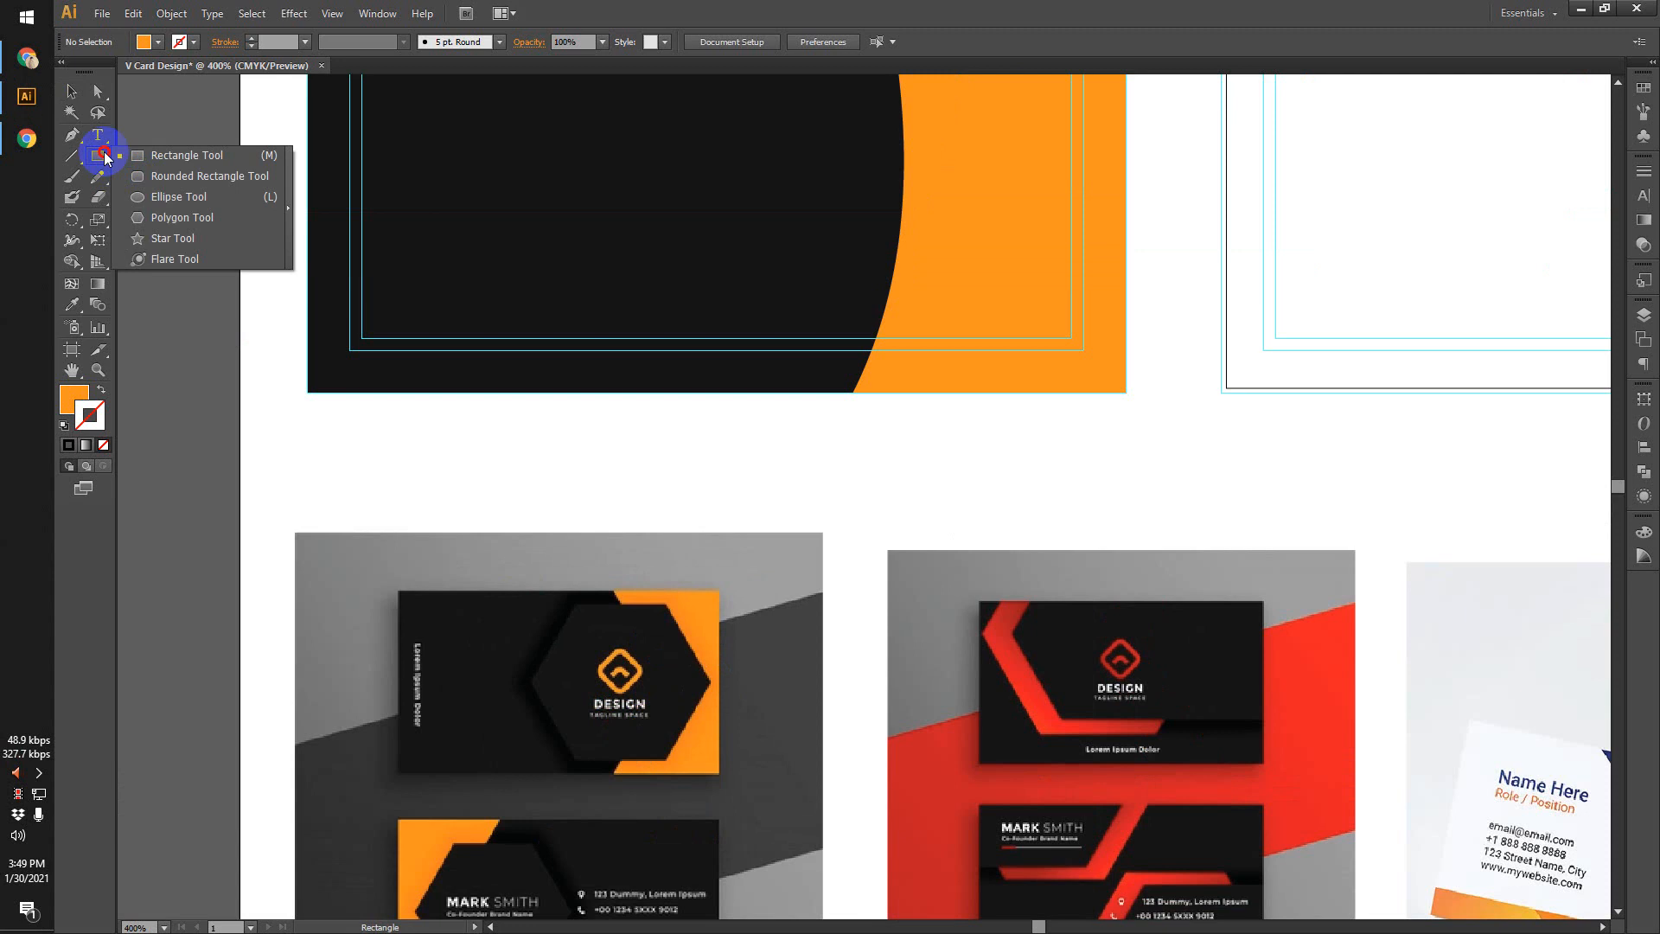
click(199, 218)
drag(716, 287, 631, 360)
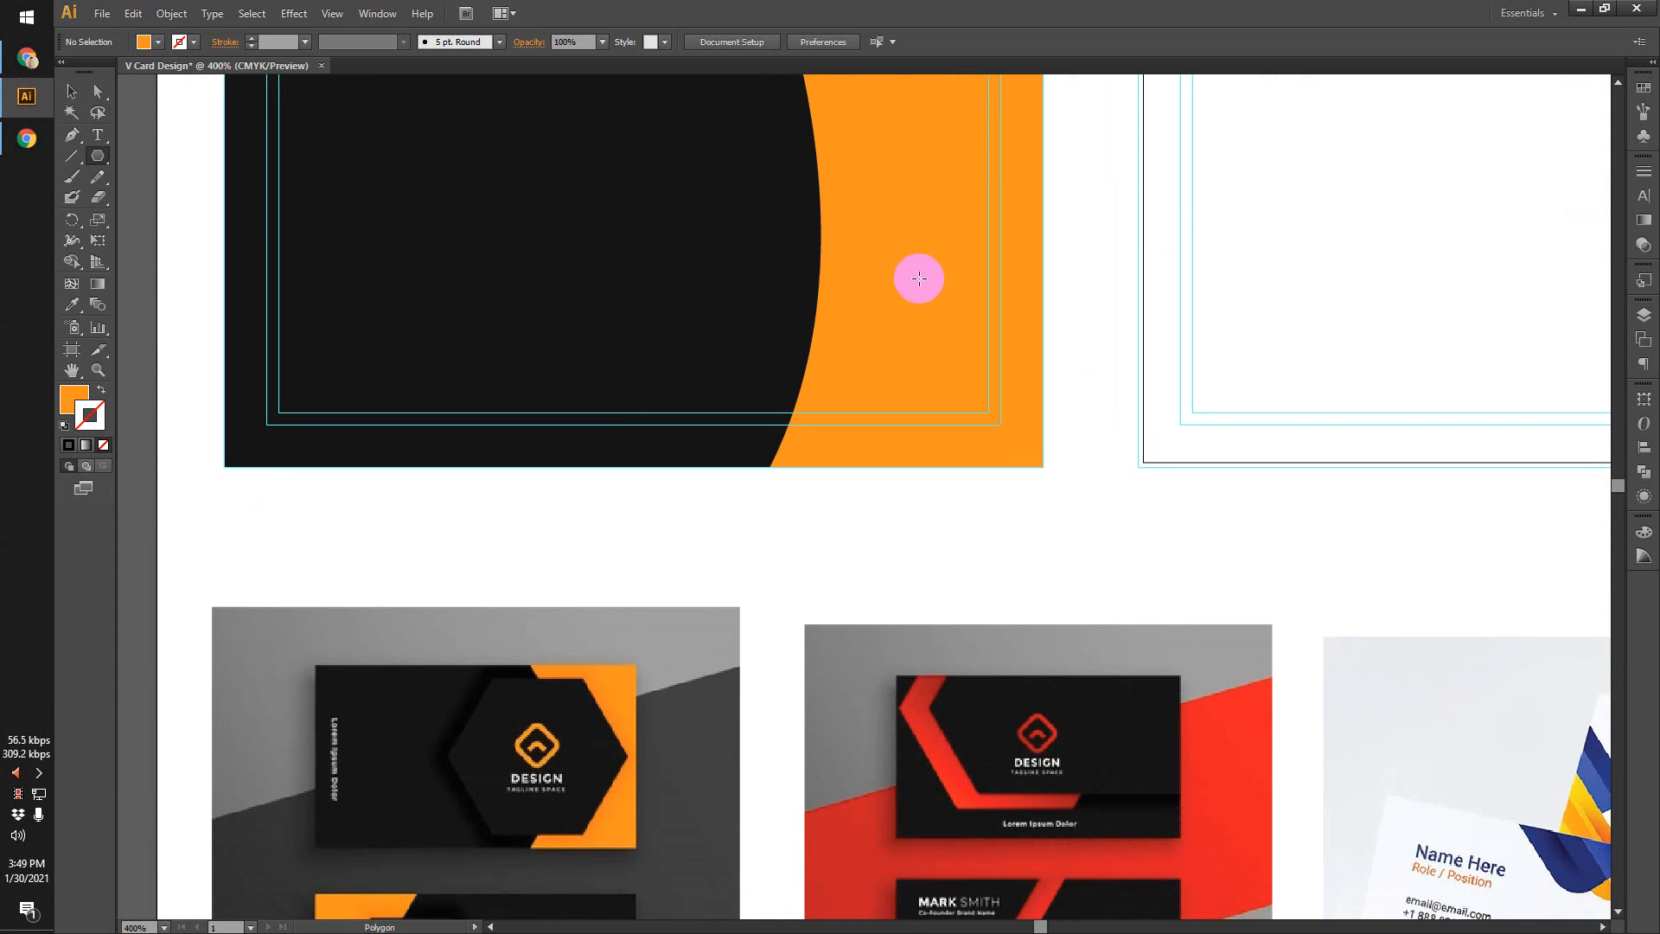
drag(920, 279, 738, 411)
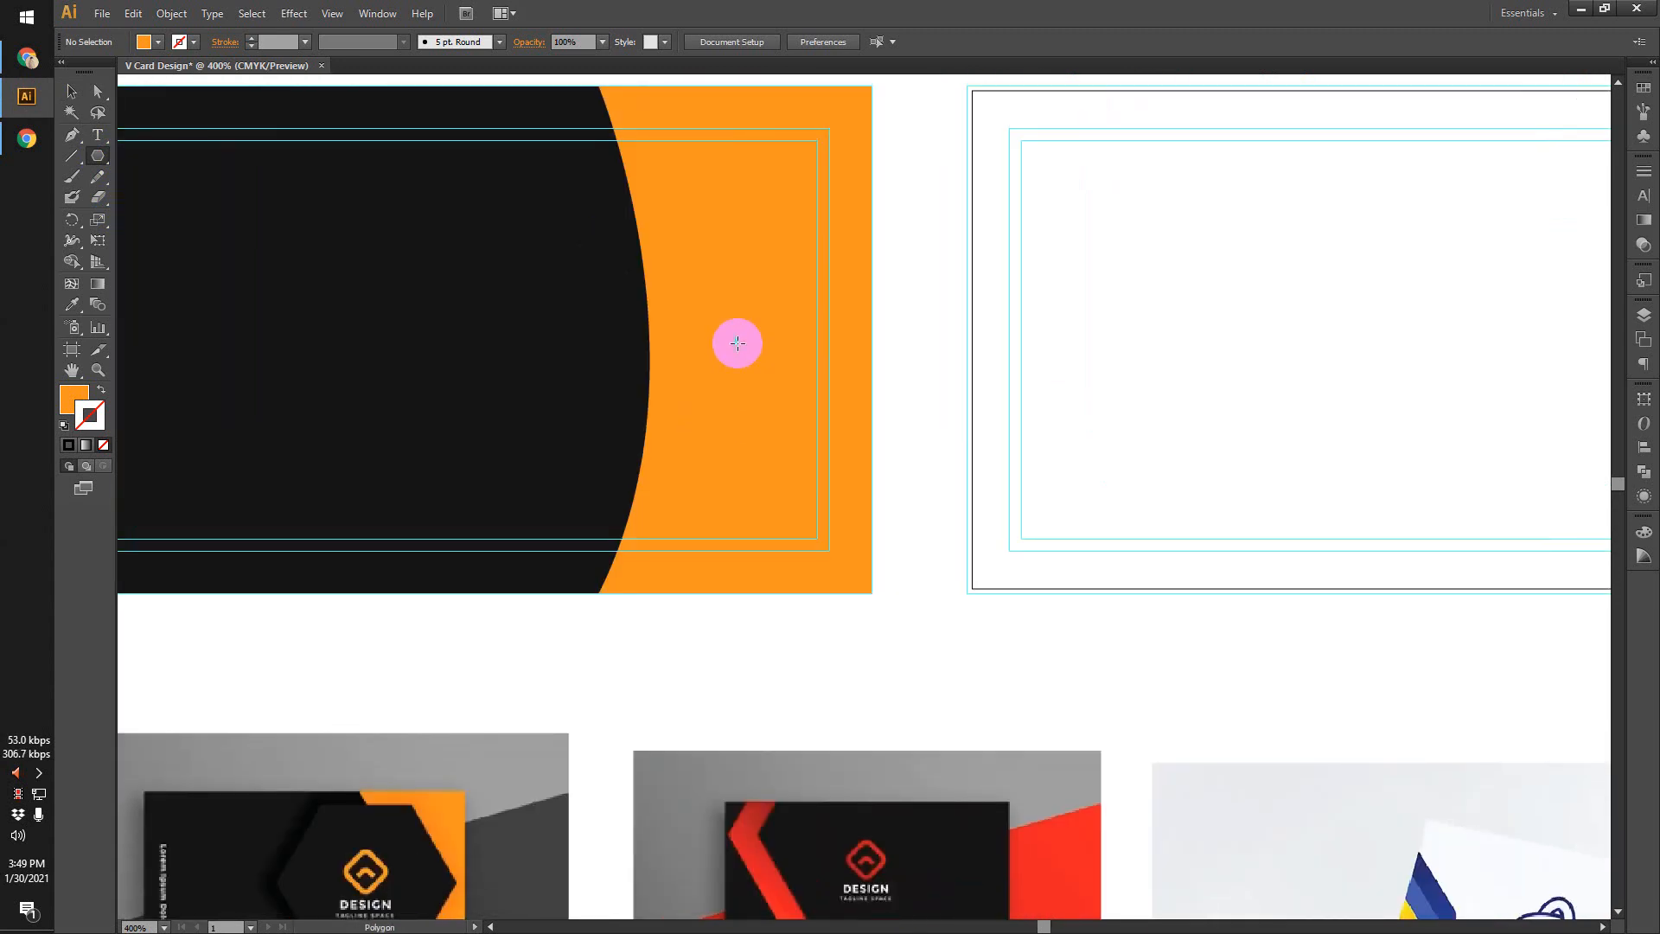
drag(734, 340, 831, 449)
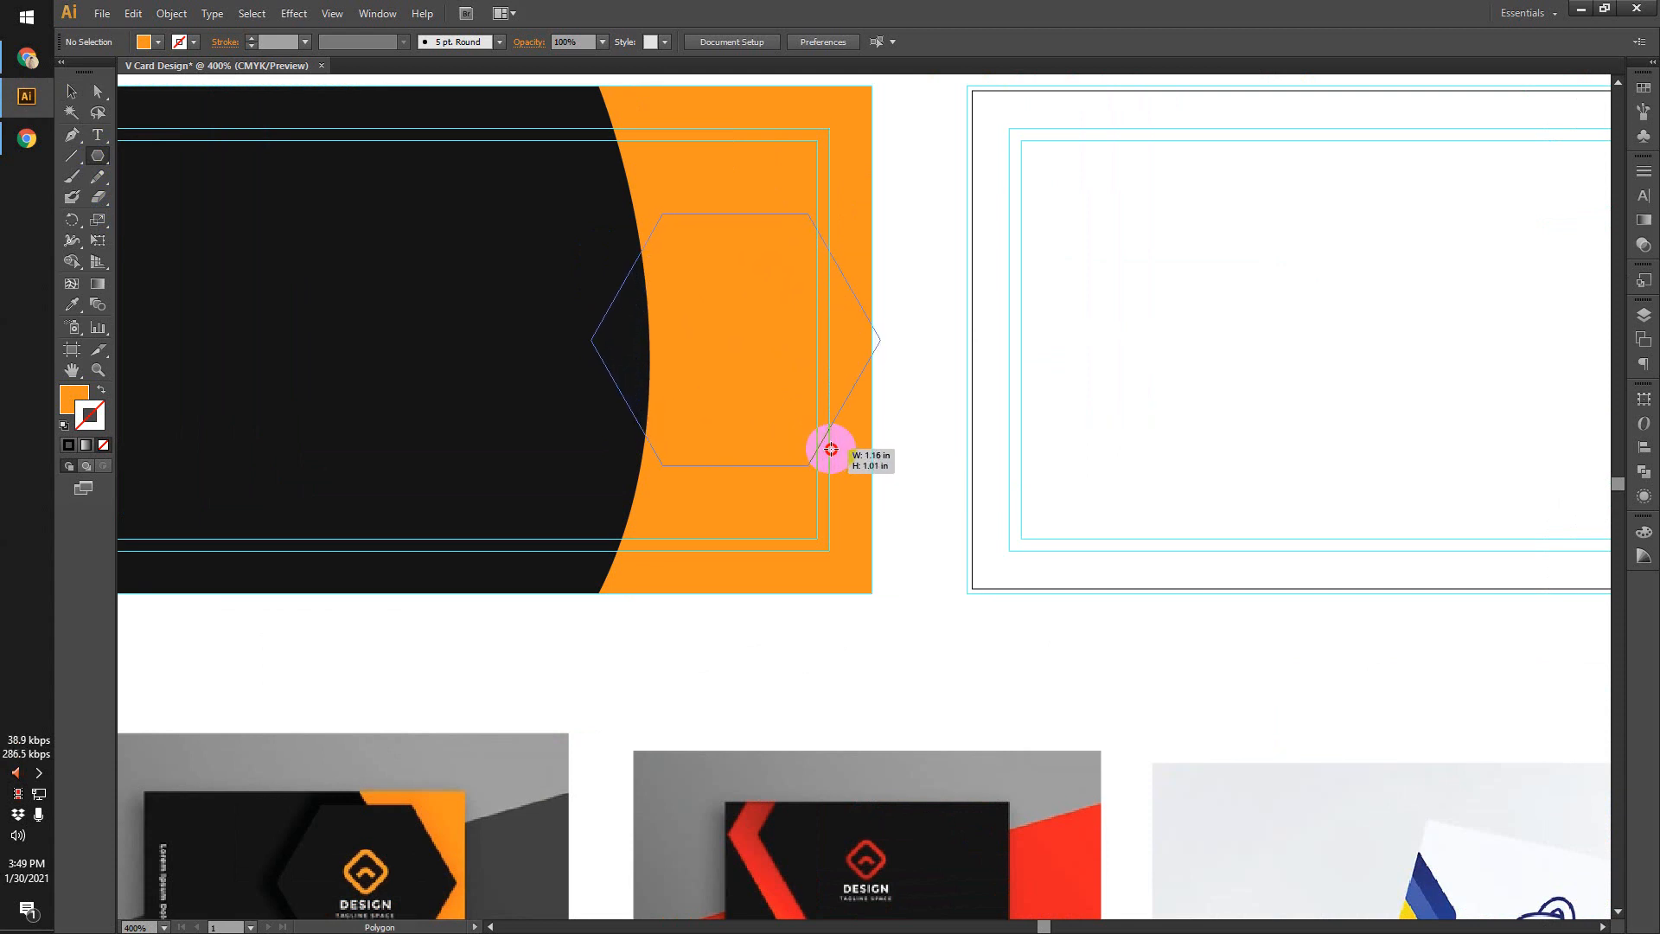
drag(831, 449, 831, 449)
scroll(849, 385, down, 1)
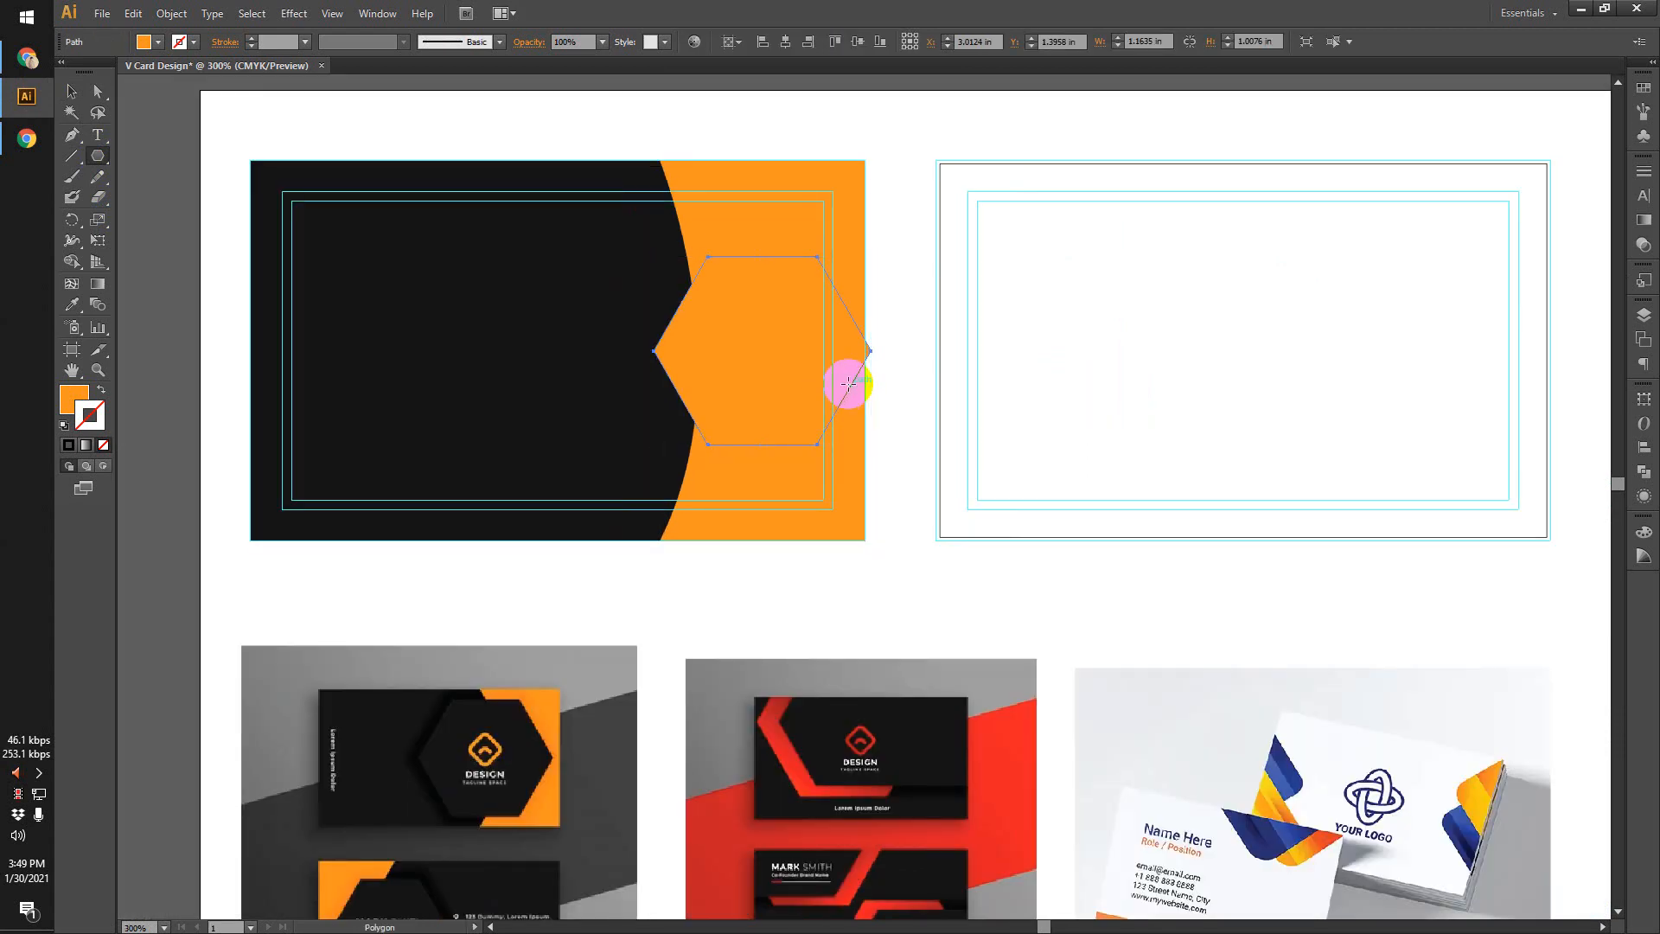
Move the hexagon left onto the front card's black area and scale it proportionally to about 1.65 × 1.43 in.
click(72, 91)
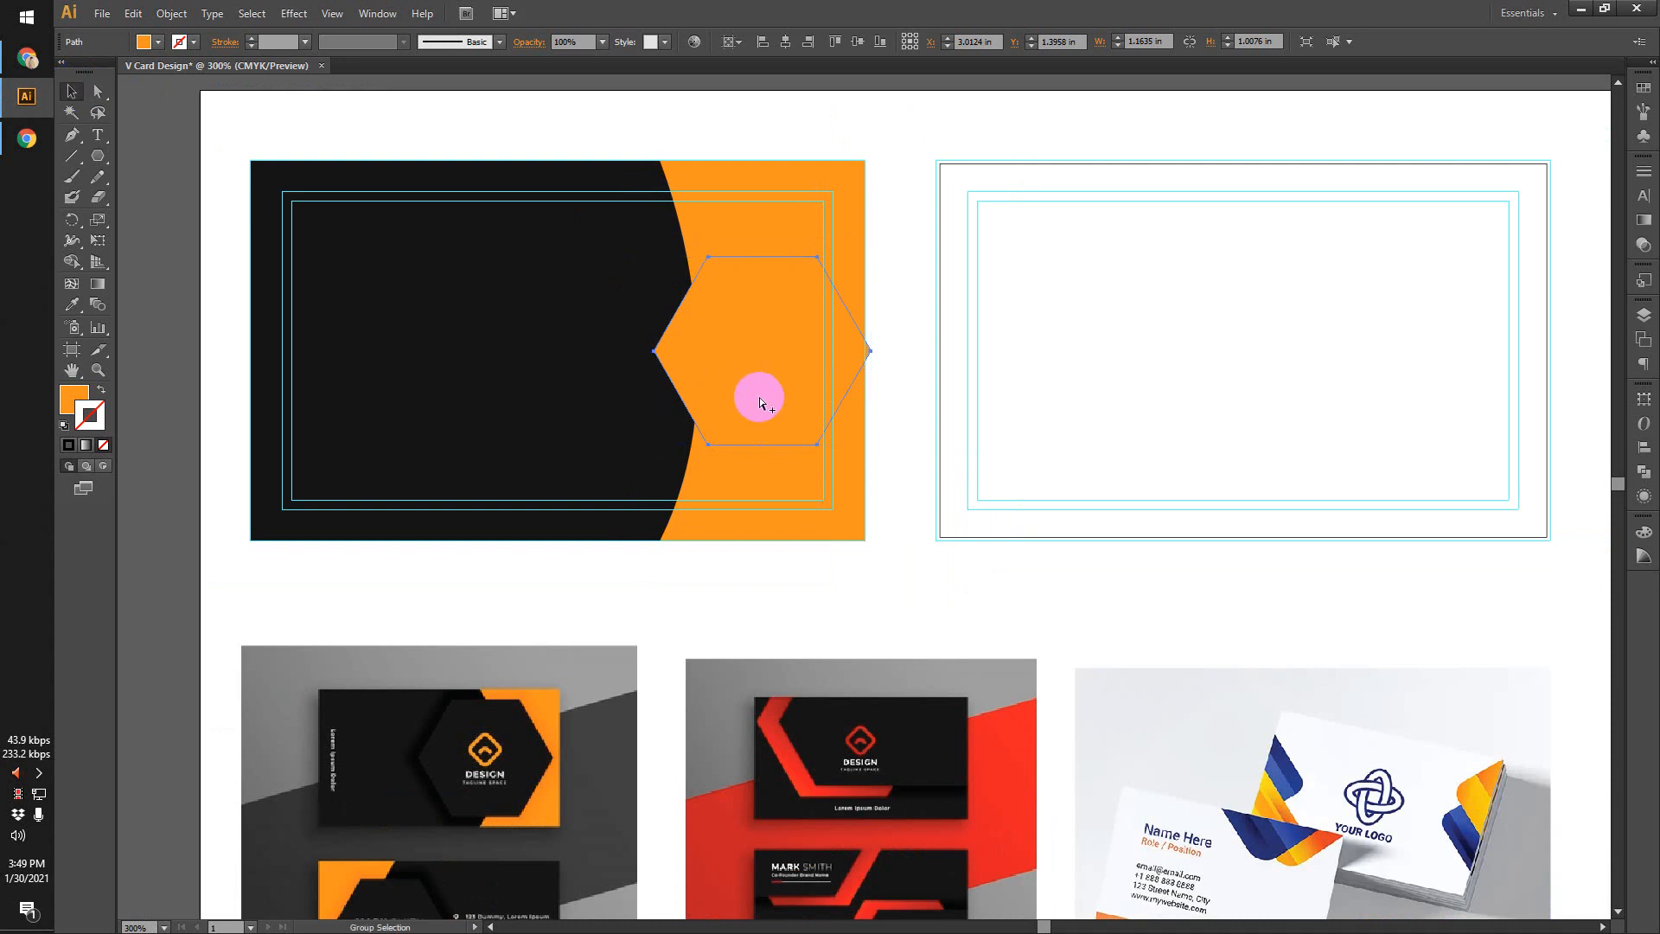
scroll(759, 397, up, 1)
drag(804, 277, 522, 283)
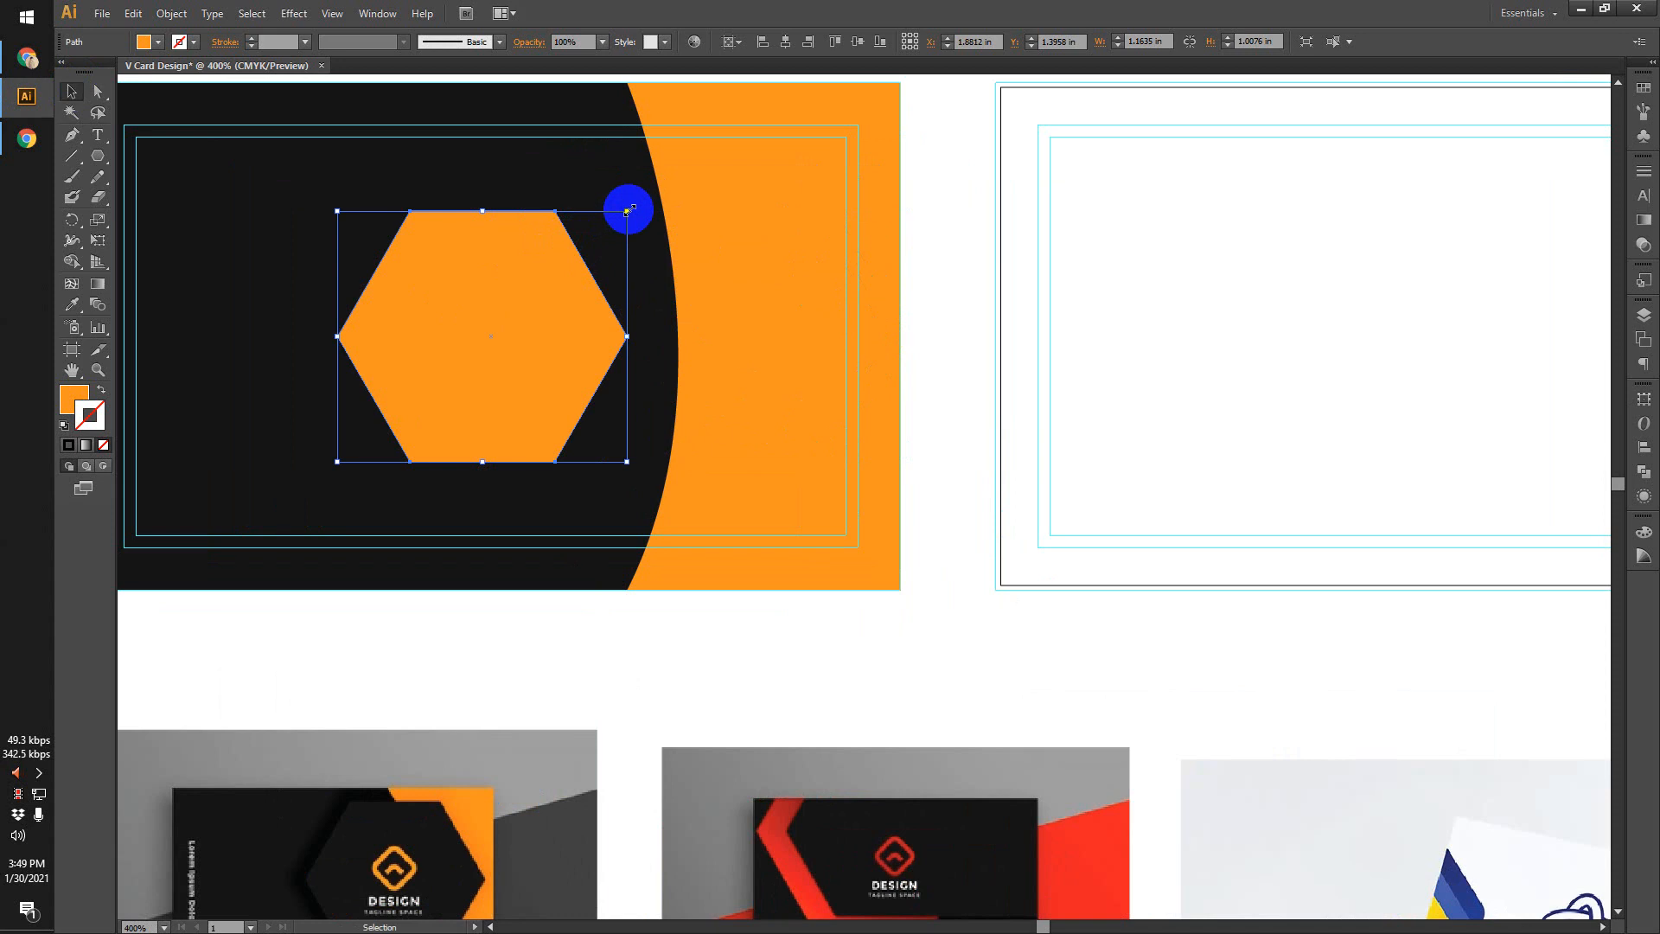
key(shift)
drag(628, 210, 718, 160)
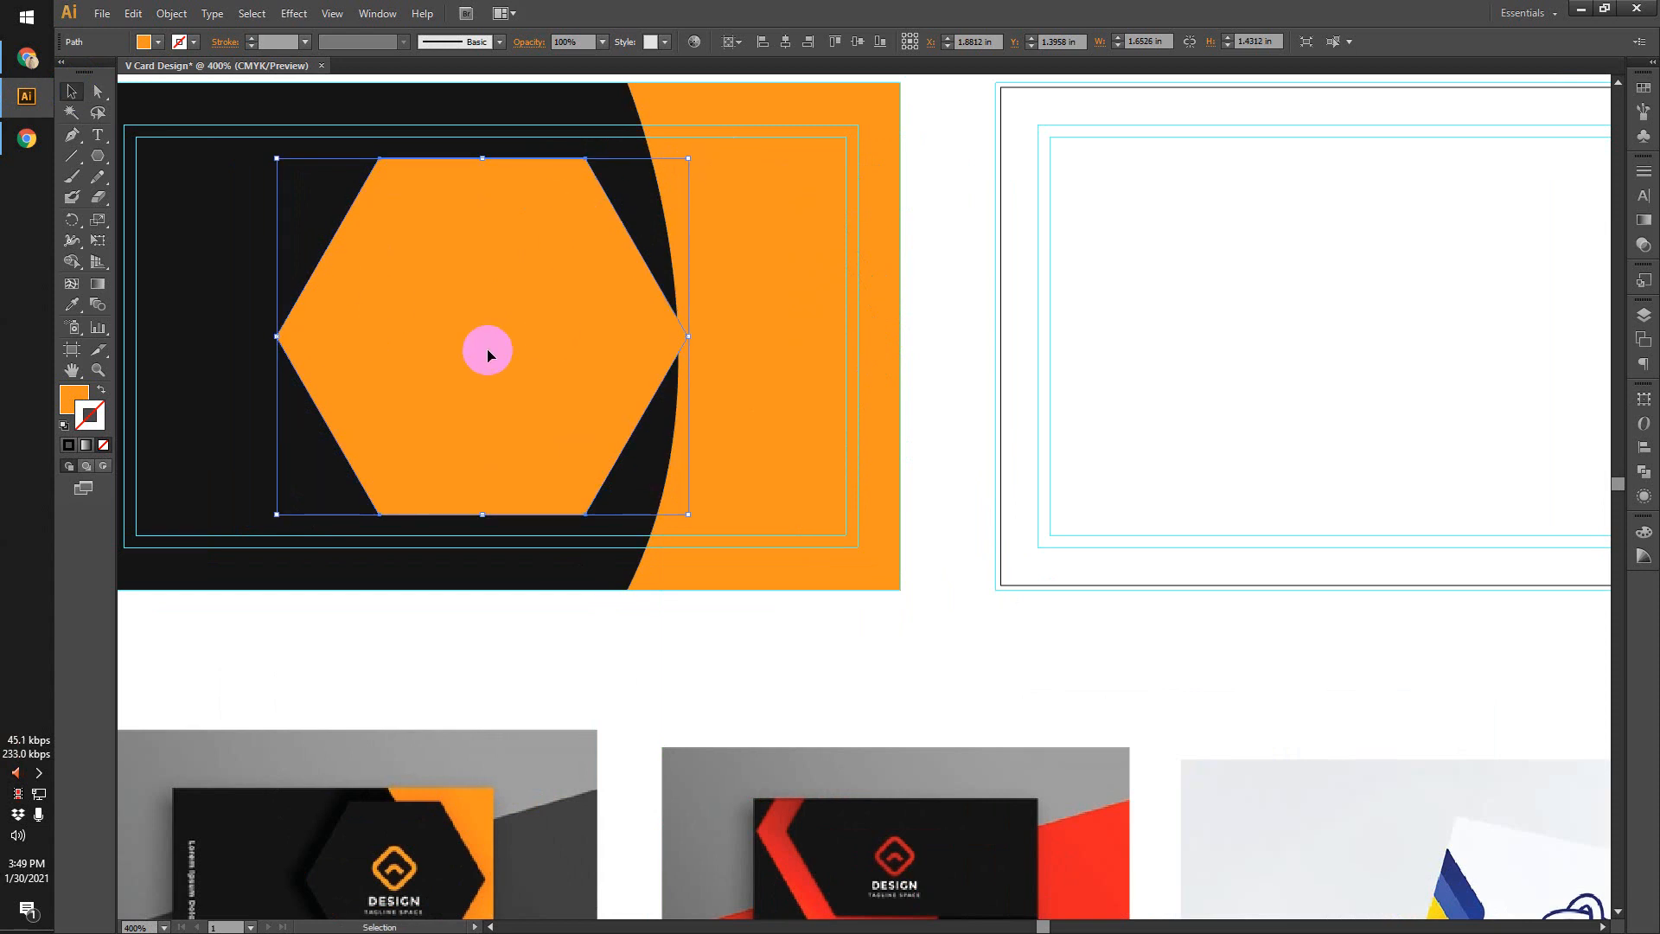
Move the hexagon right until its right vertex meets the front card's innermost guide.
drag(489, 359, 680, 344)
scroll(580, 331, down, 2)
scroll(581, 330, up, 1)
scroll(903, 328, up, 3)
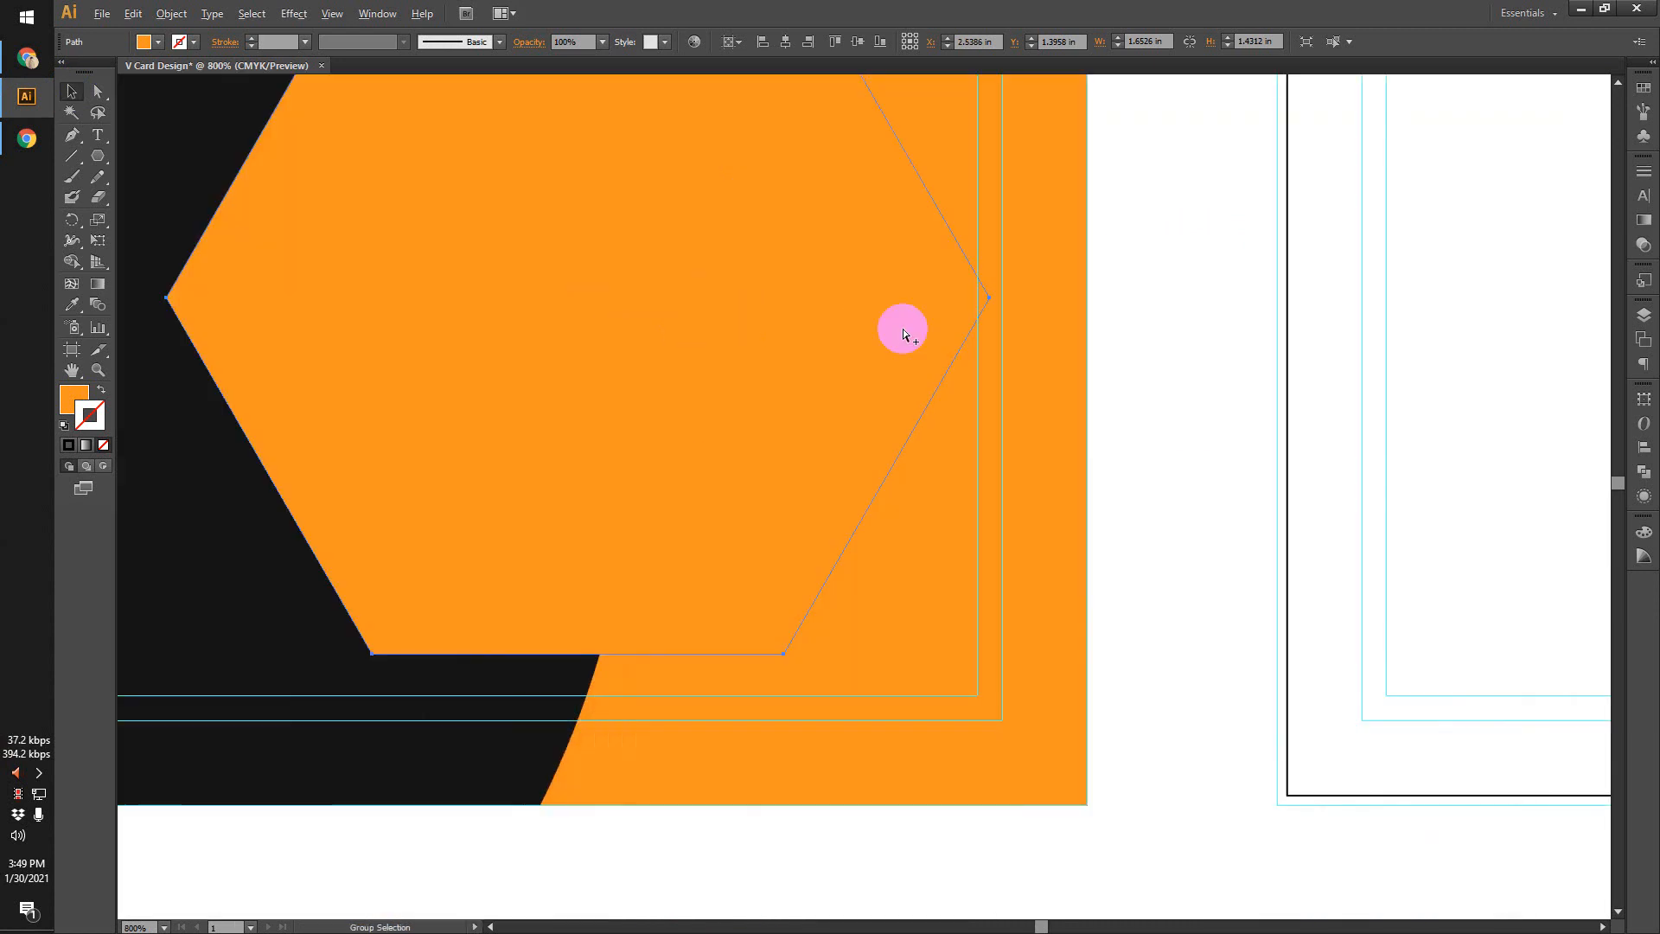
scroll(960, 294, up, 2)
scroll(973, 299, up, 1)
drag(973, 299, 938, 295)
scroll(1017, 299, down, 5)
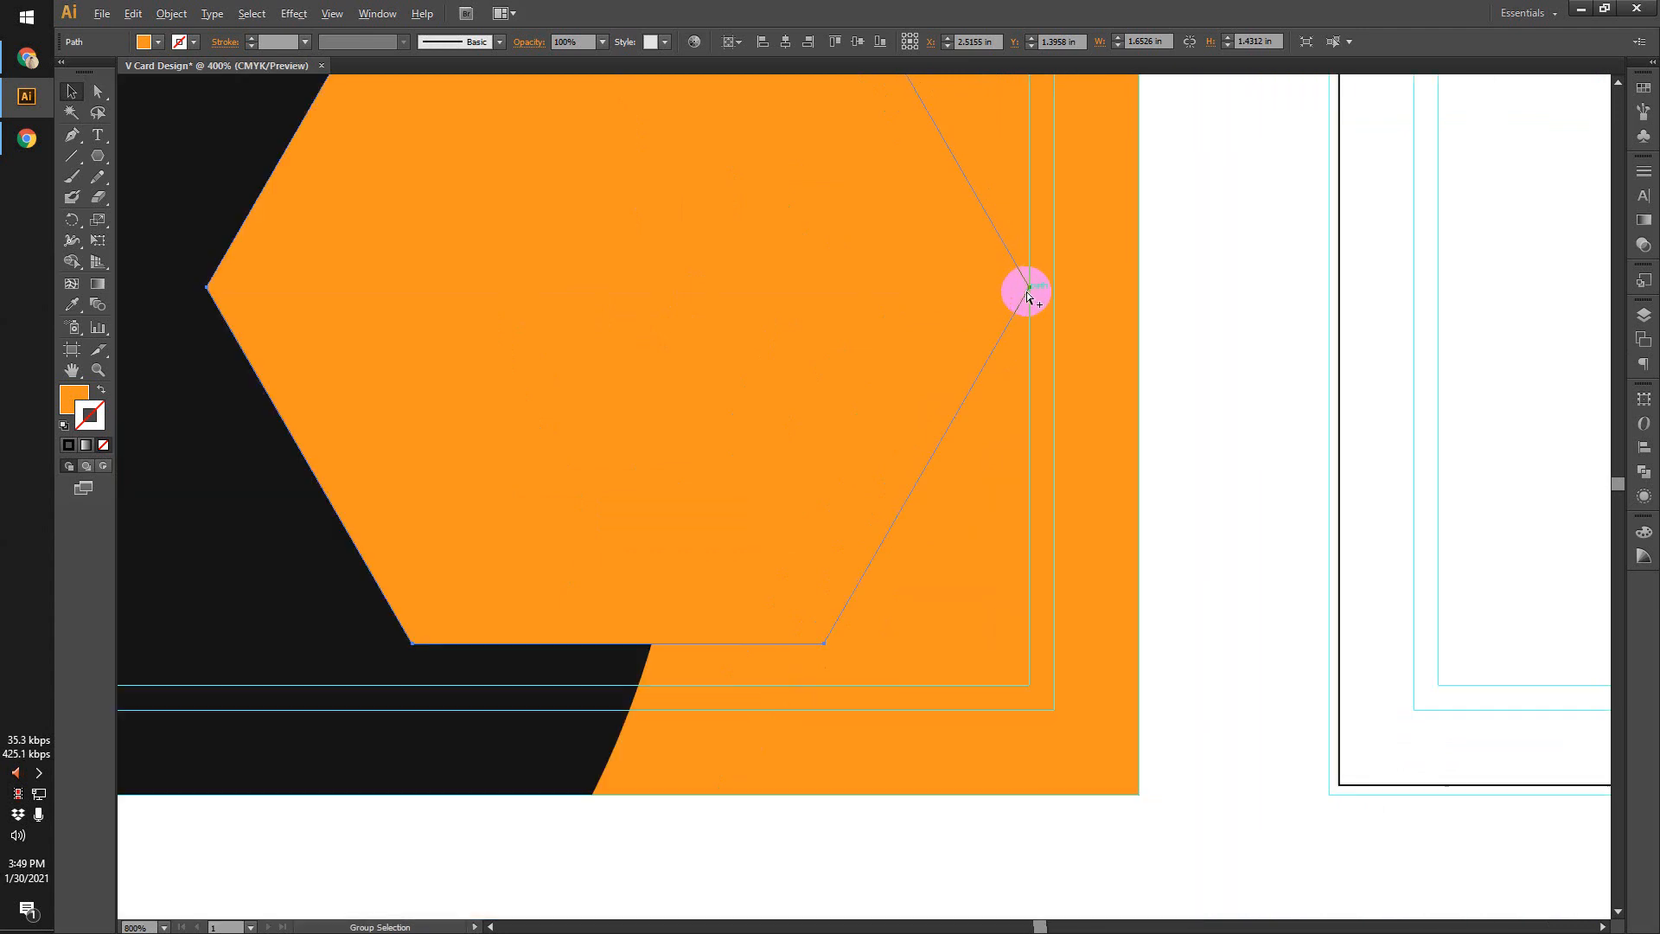
Fill the hexagon with the black sampled from the black-and-orange reference card using the Eyedropper.
click(72, 305)
click(559, 815)
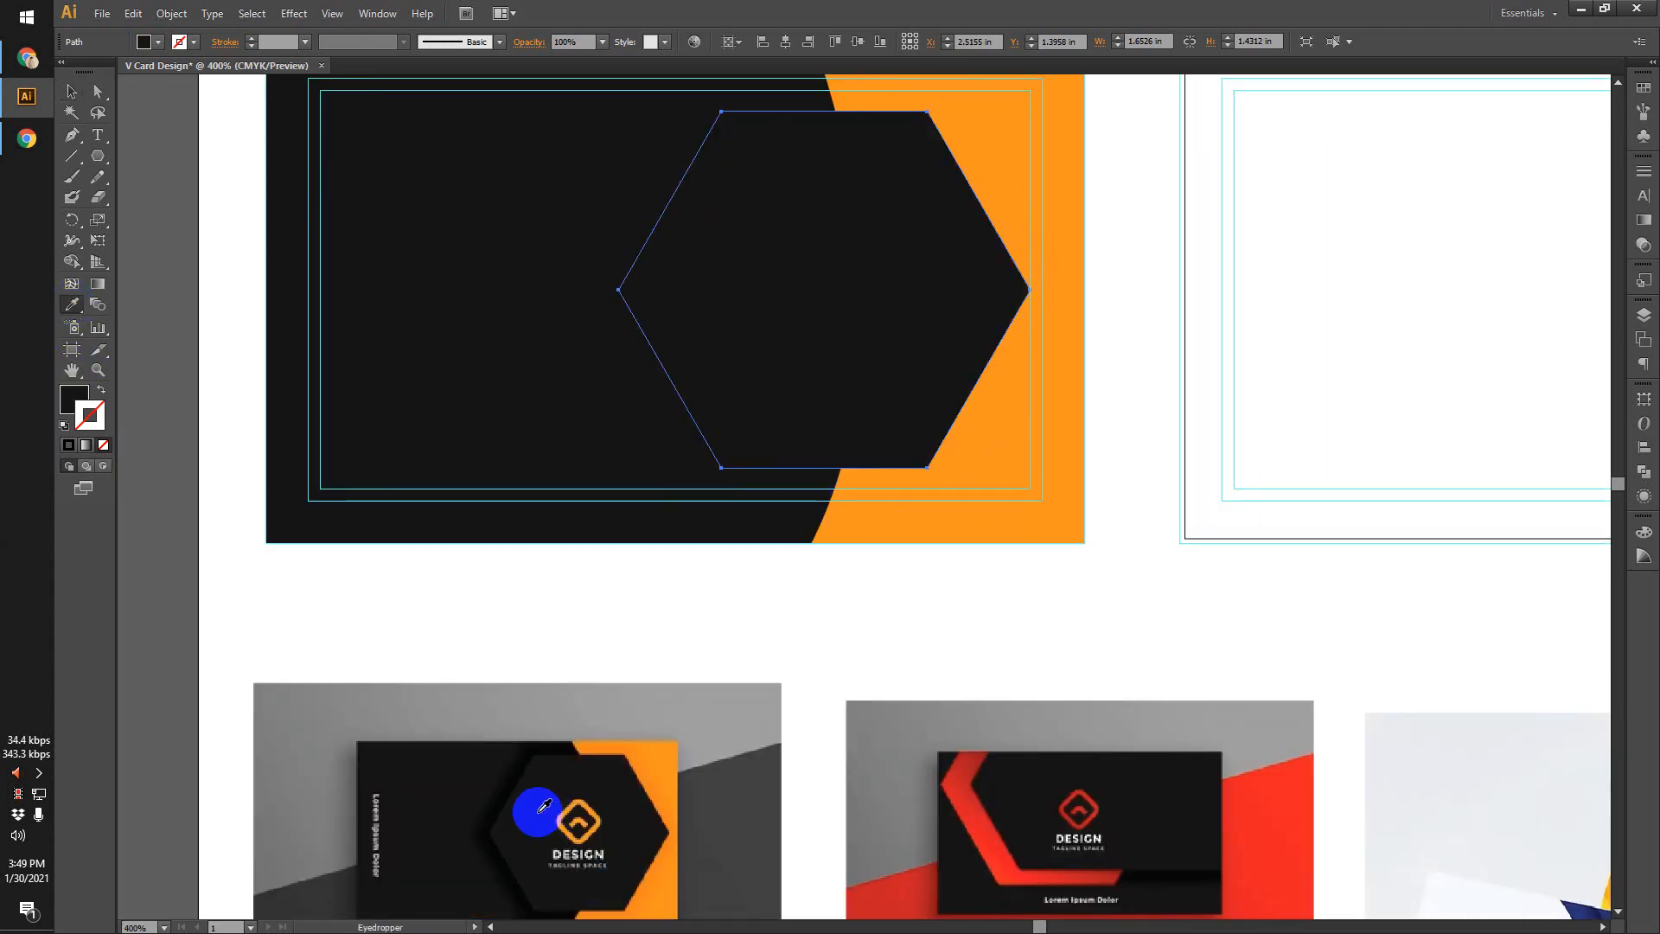
click(66, 91)
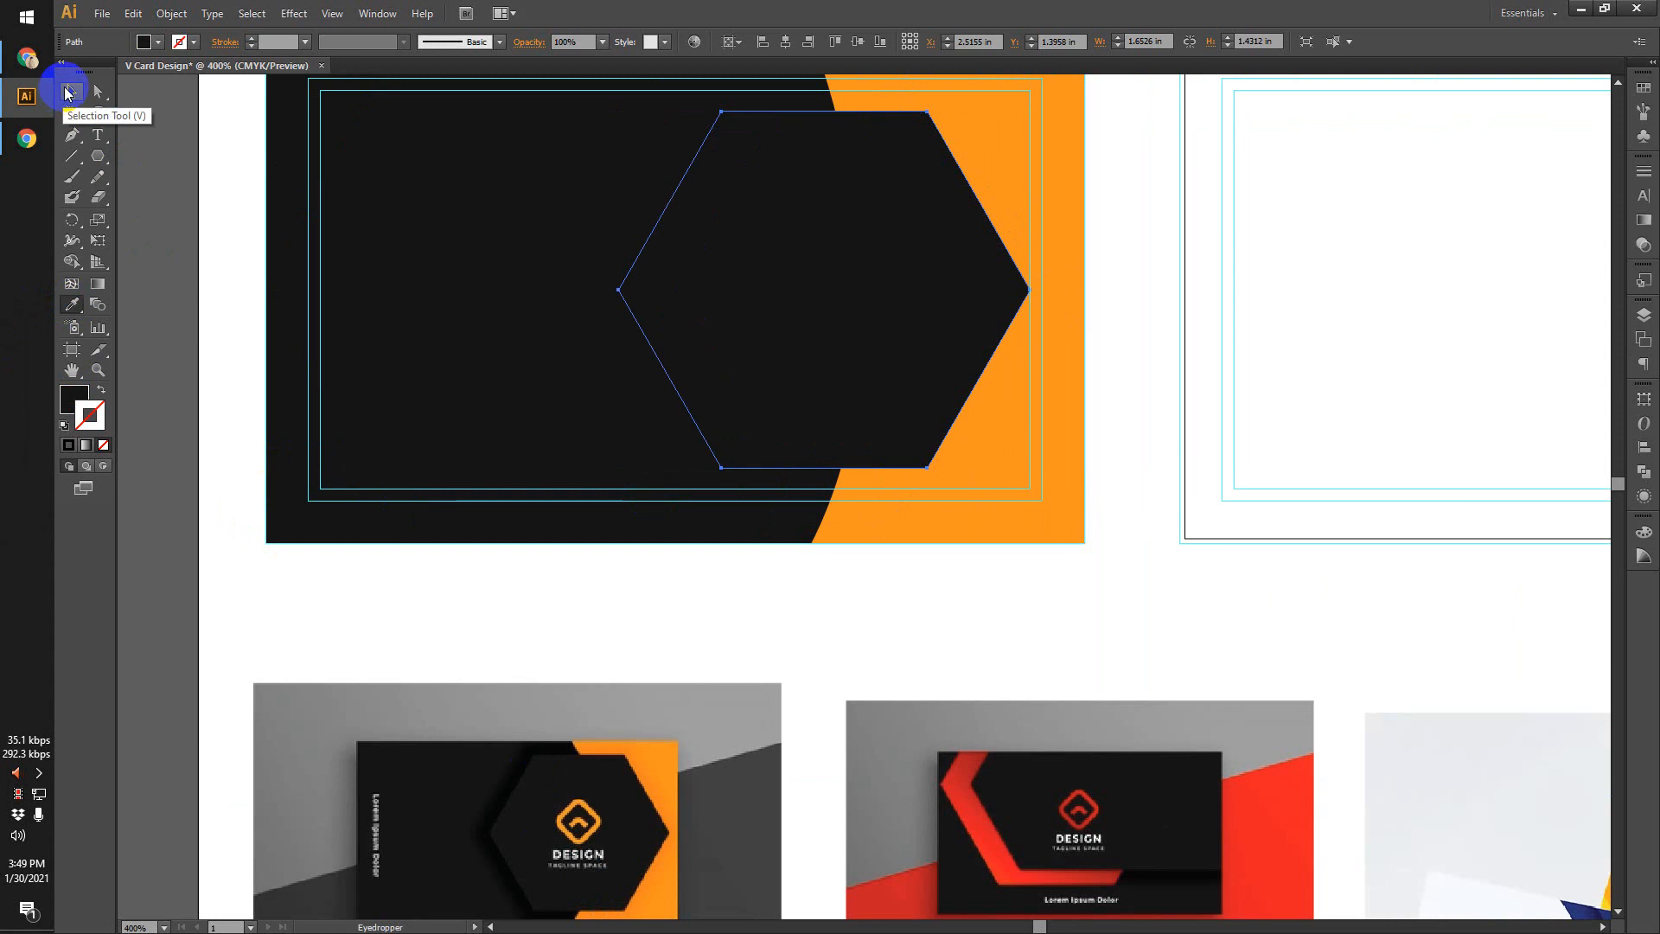
Compare the front card's black hexagon with the hexagon and its shadow on the black-and-orange reference card.
mouse_move(653, 823)
mouse_down()
mouse_move(653, 671)
mouse_move(644, 821)
mouse_up()
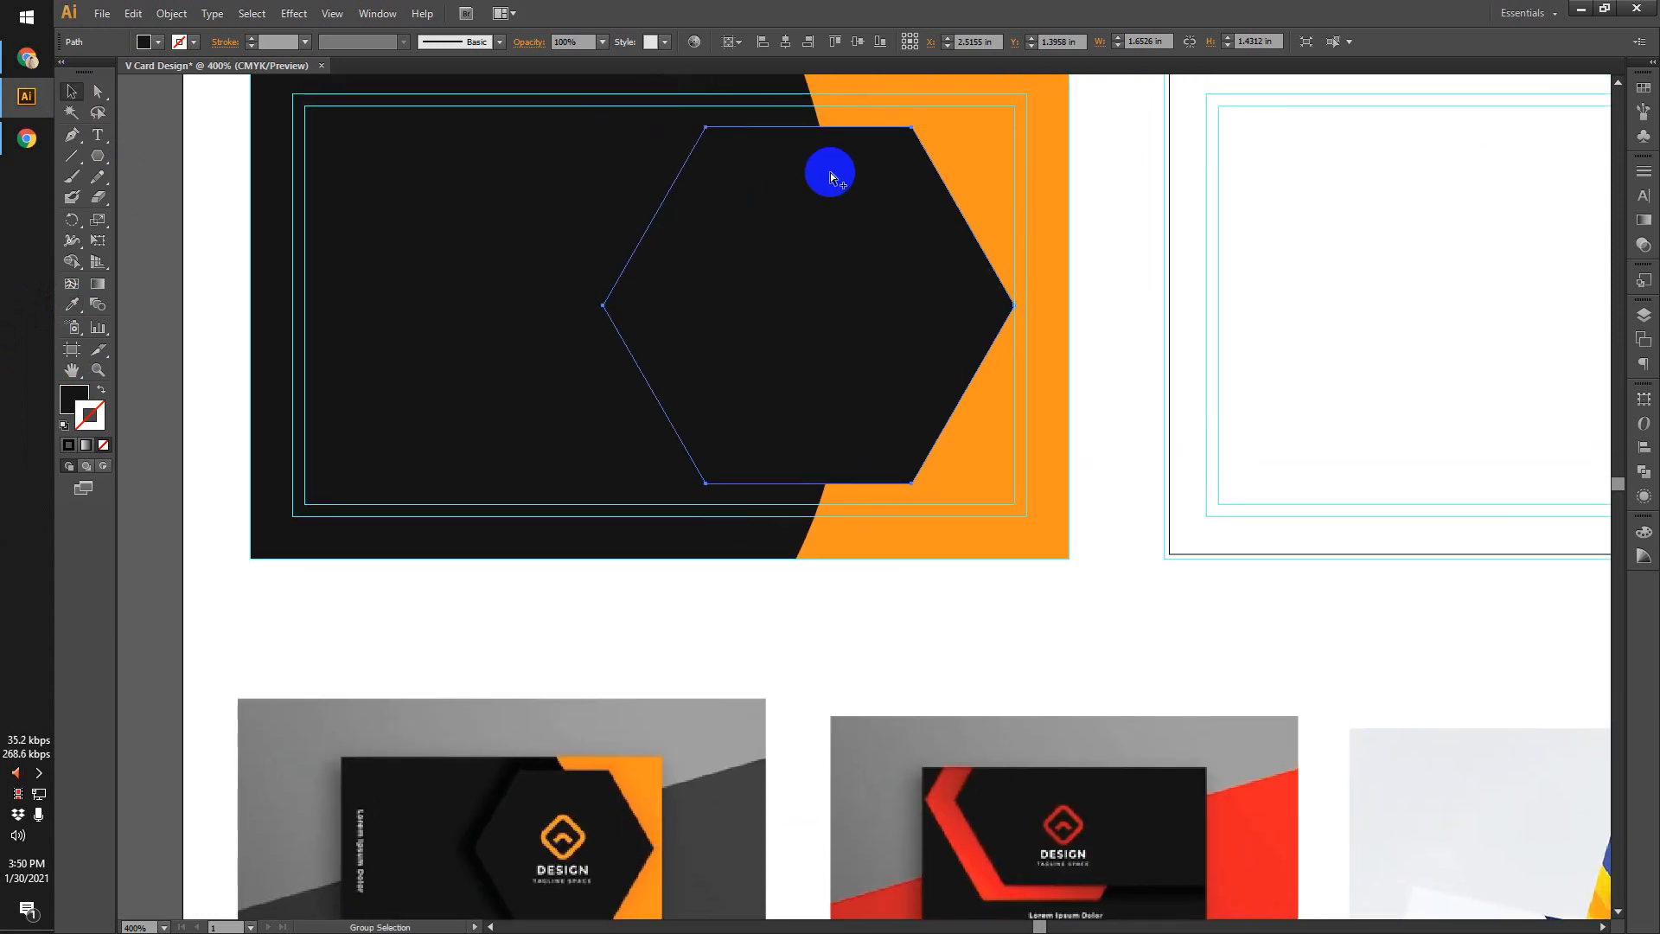
scroll(830, 173, up, 1)
drag(859, 259, 876, 374)
scroll(712, 279, down, 3)
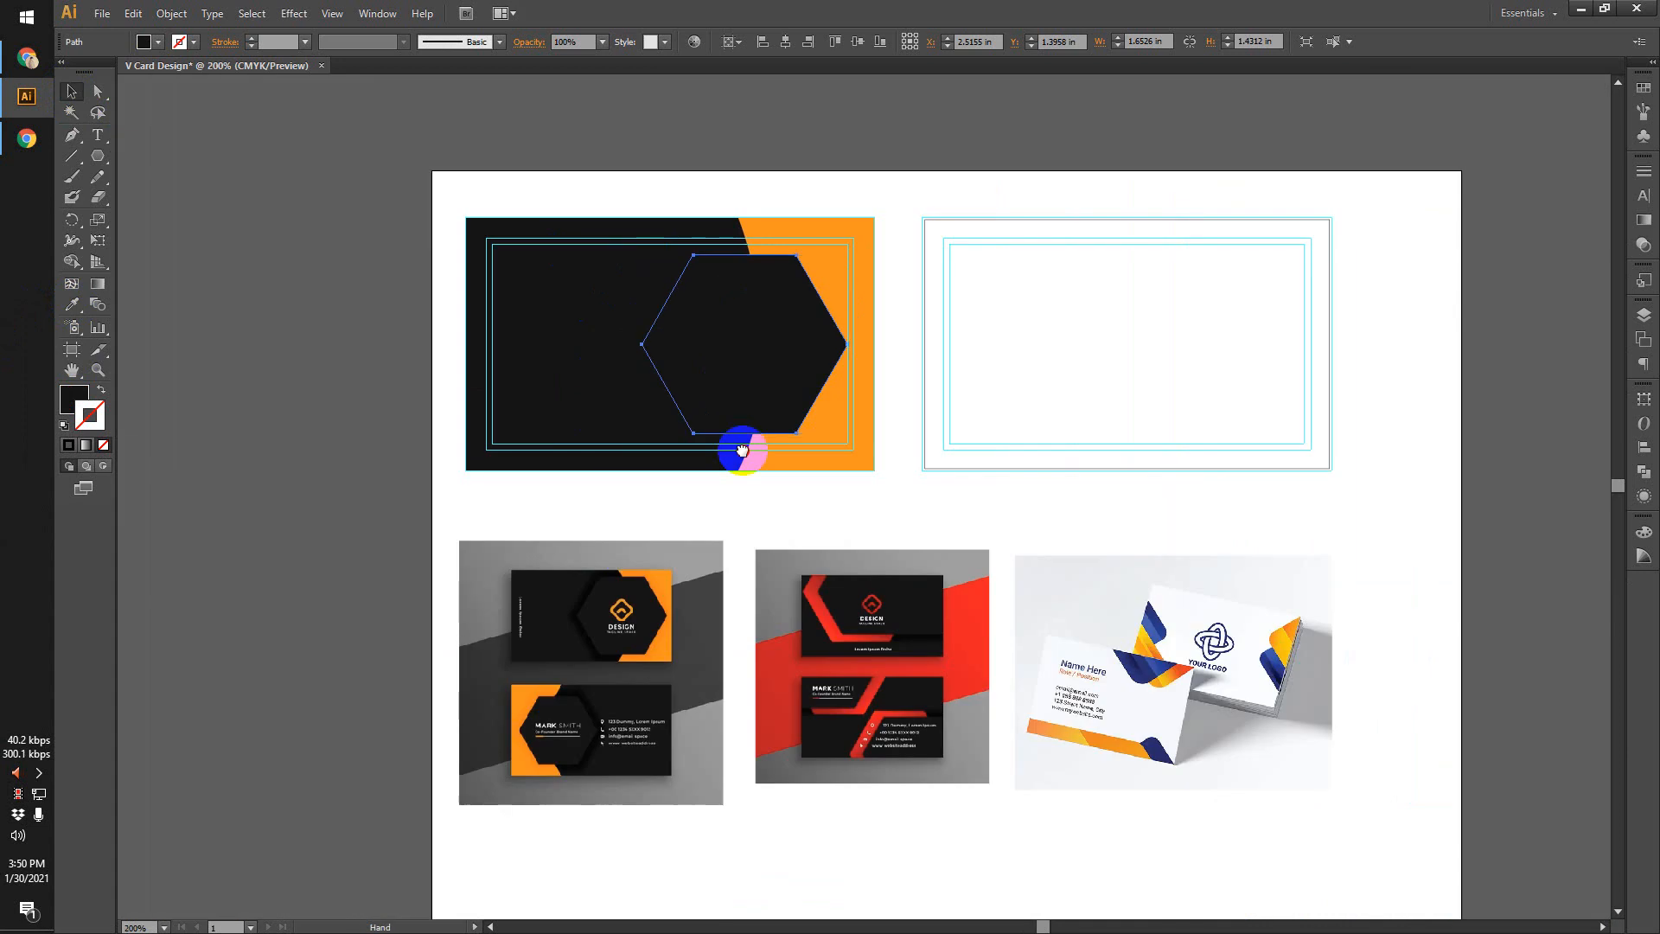
scroll(632, 493, up, 4)
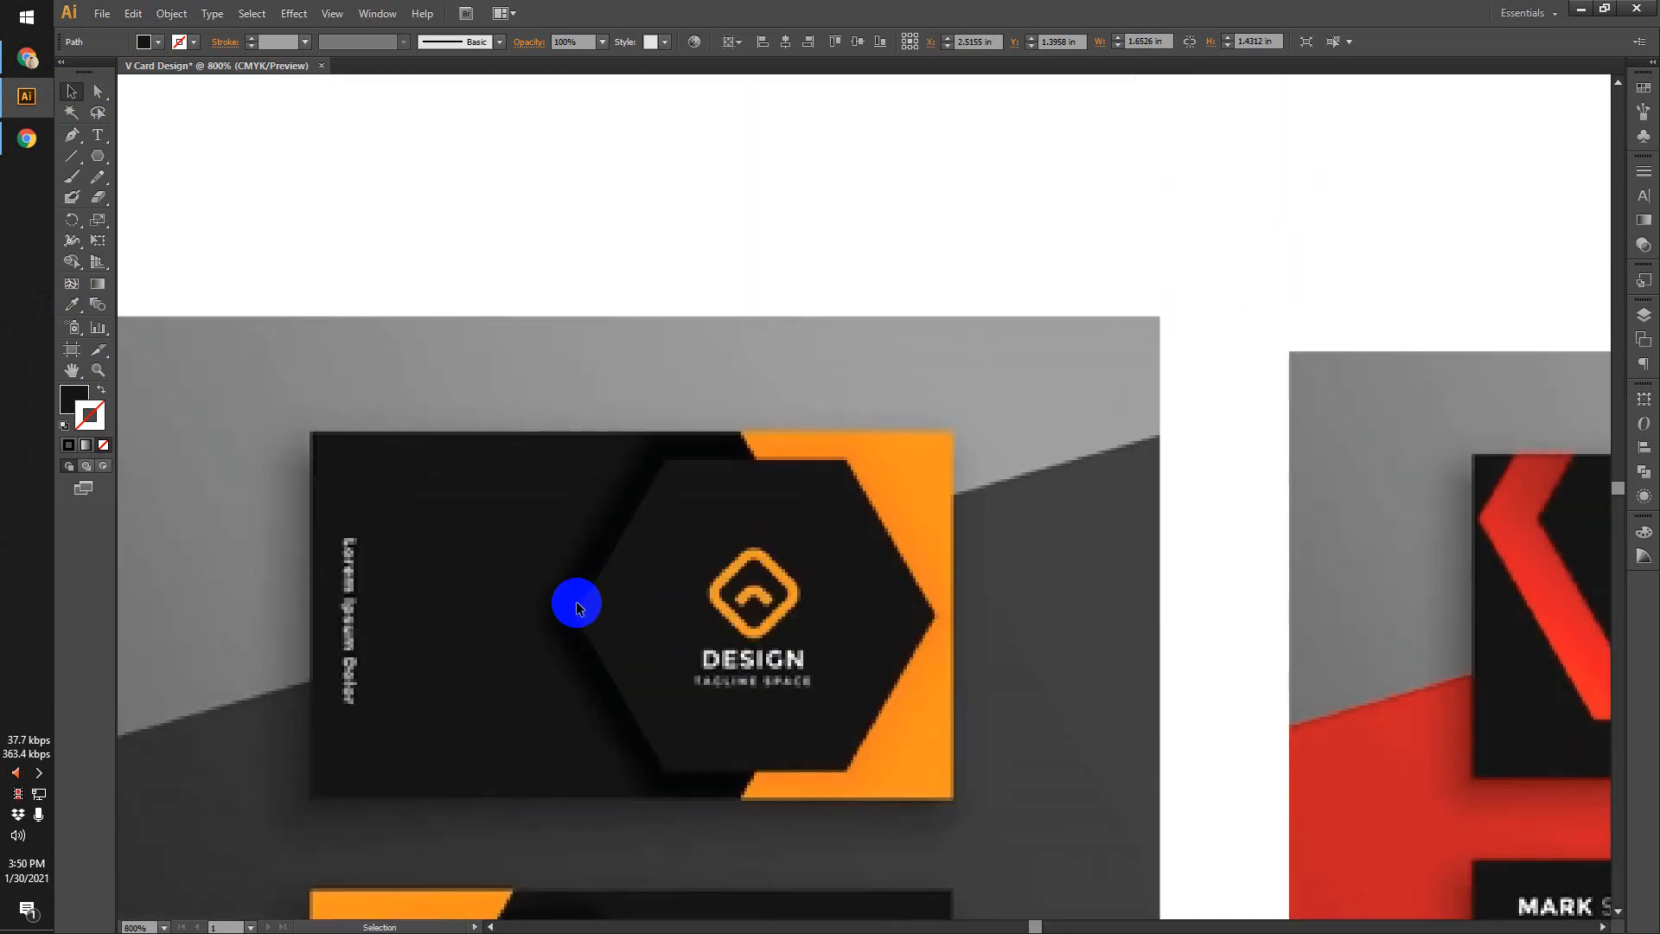
Start a Drop Shadow effect on the front card's black hexagon with its preview turned on.
scroll(580, 601, down, 1)
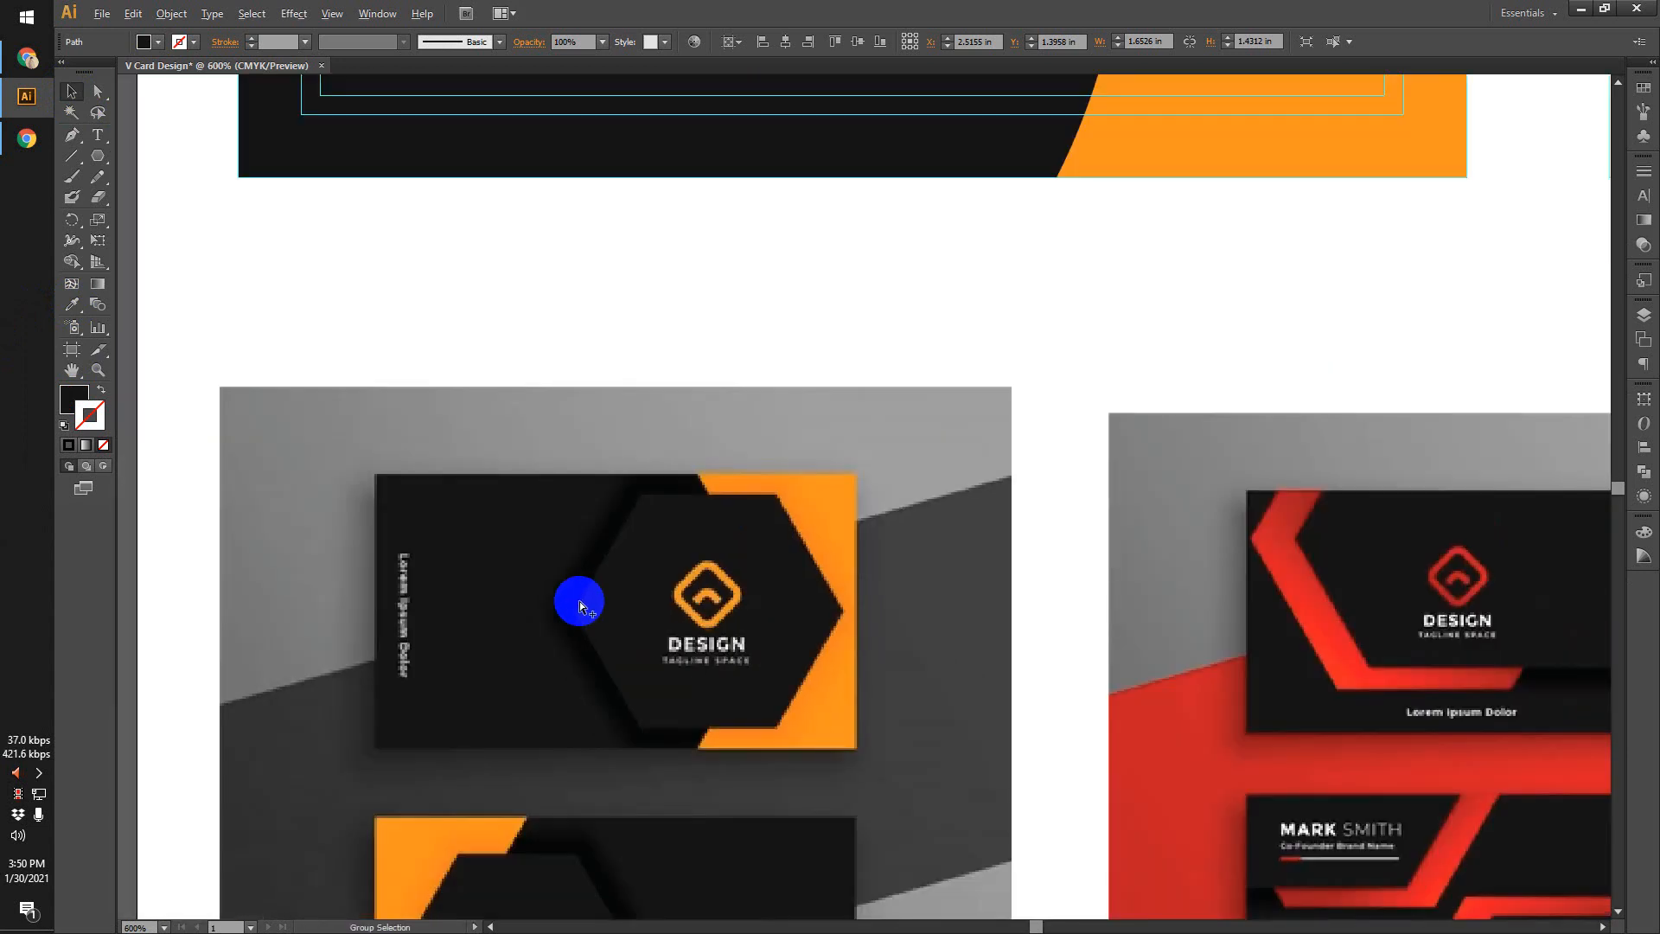
scroll(579, 600, down, 1)
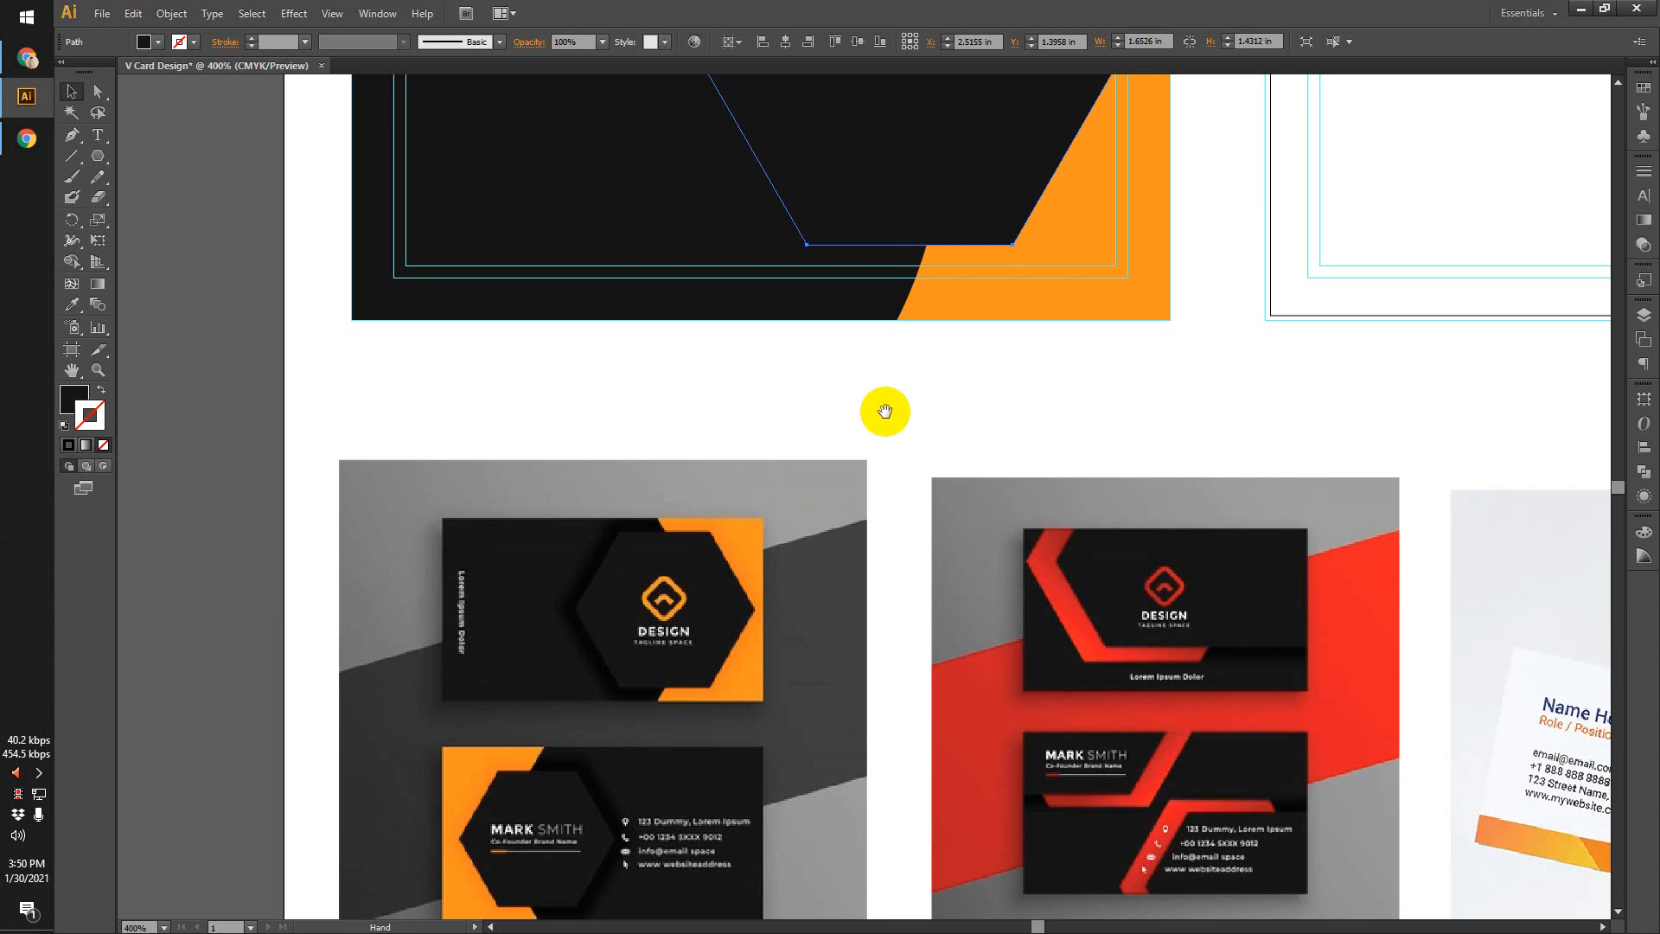
drag(885, 412, 775, 764)
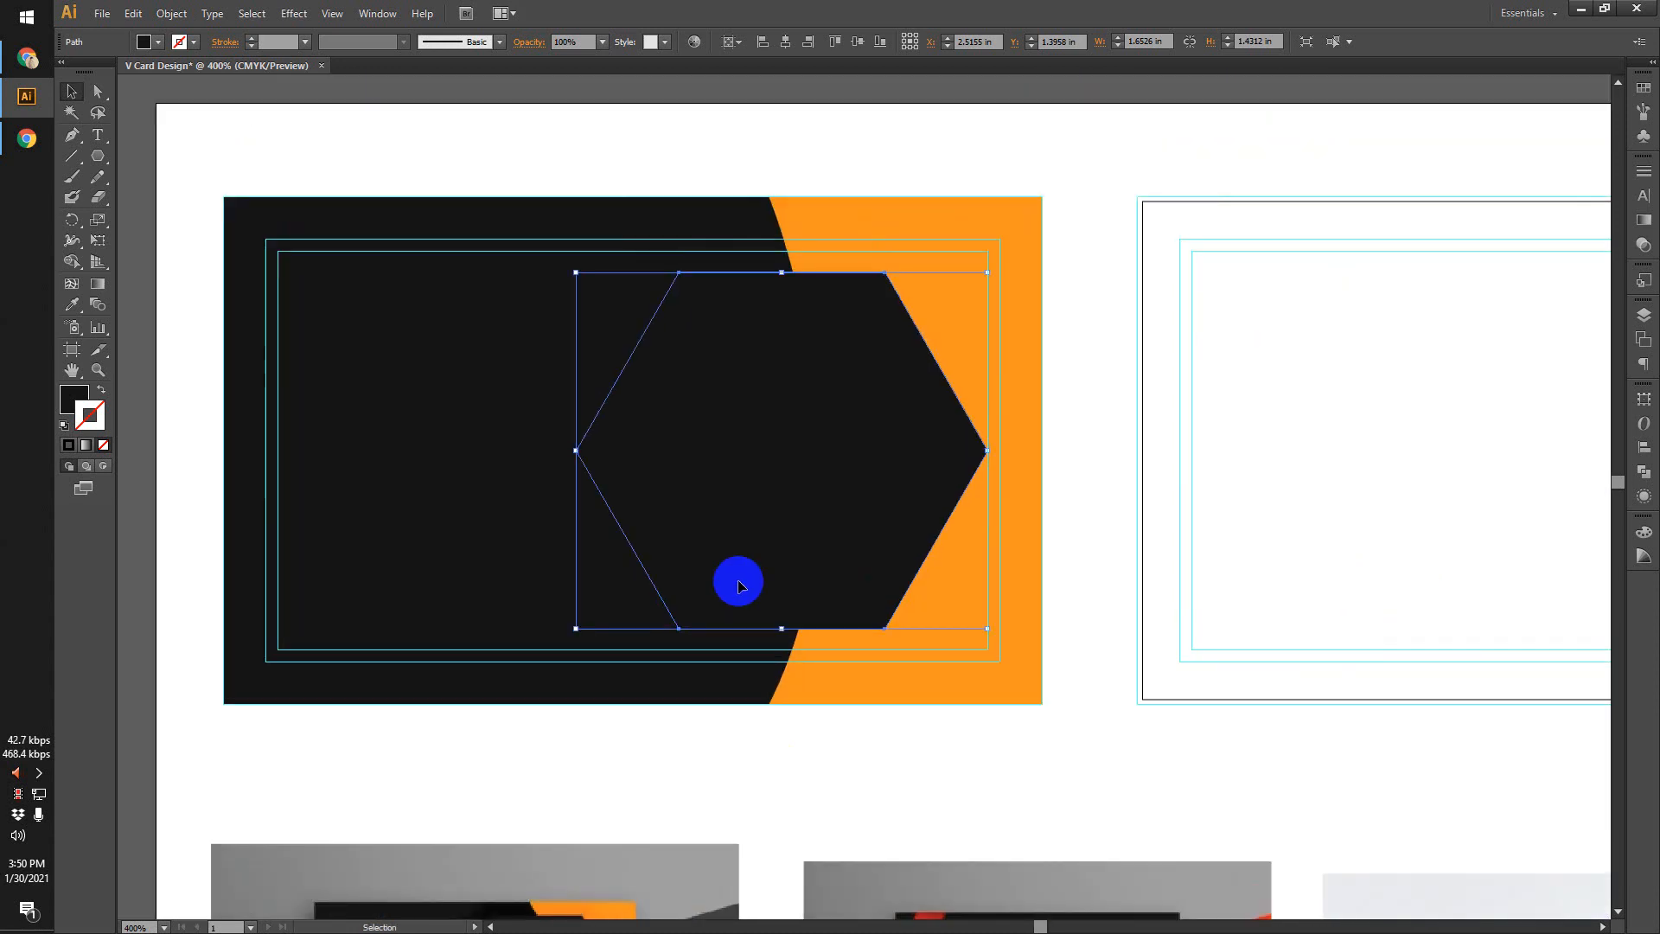
drag(740, 586, 744, 652)
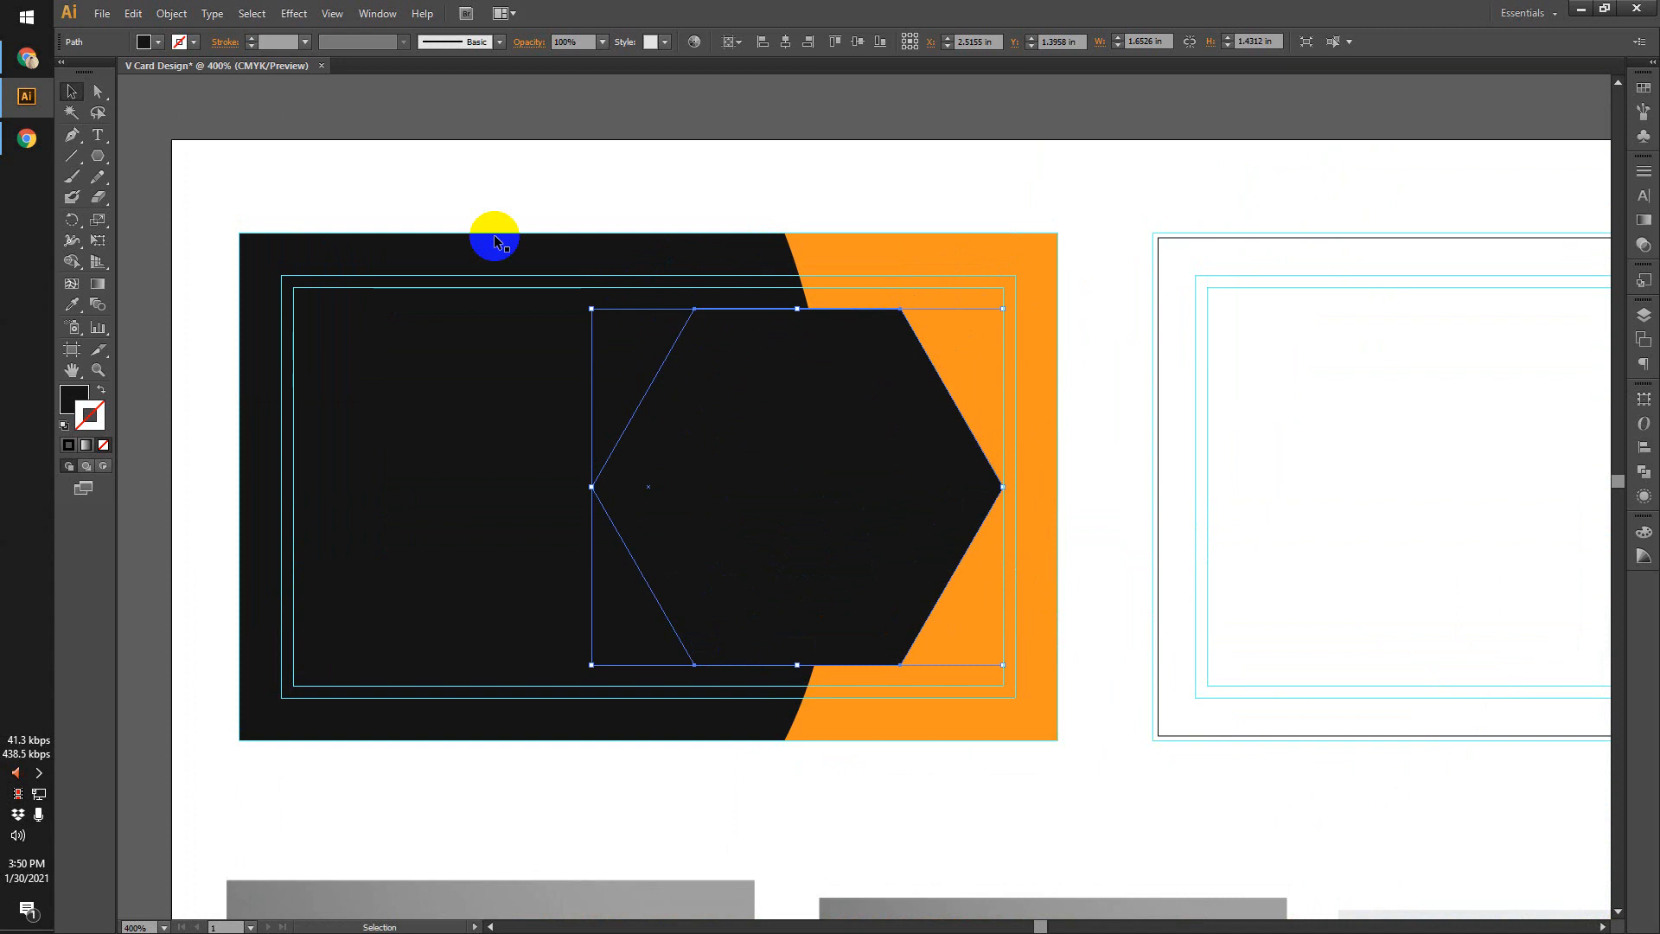
click(292, 14)
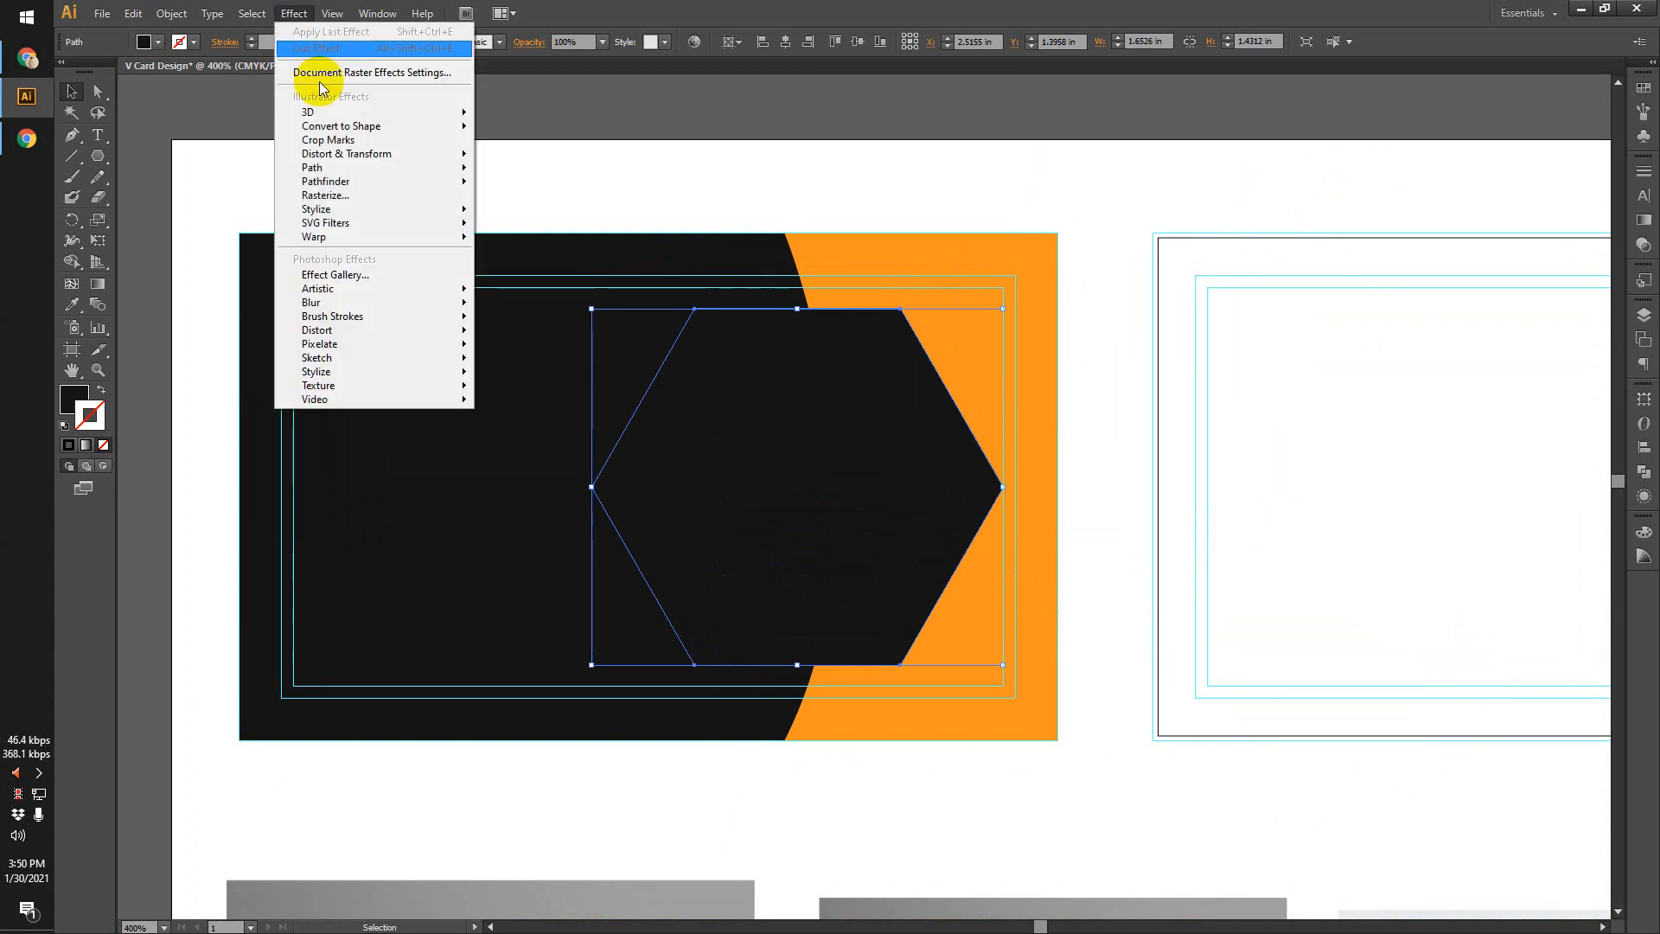
mouse_move(422, 210)
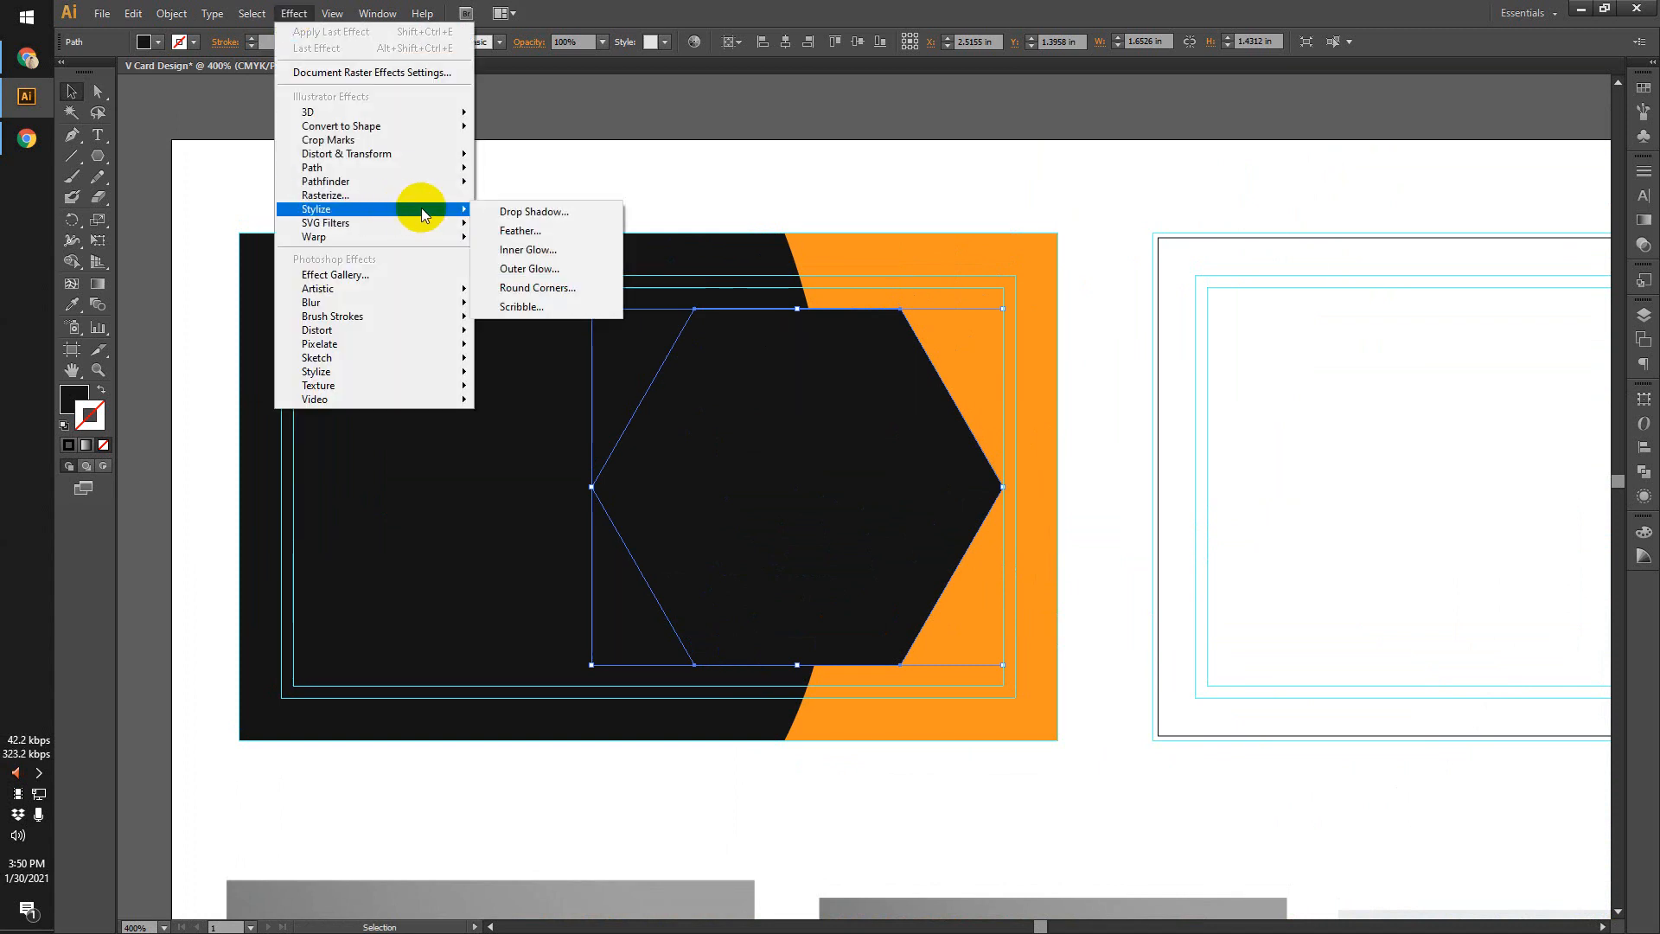
click(512, 215)
drag(532, 385, 1224, 344)
click(1096, 567)
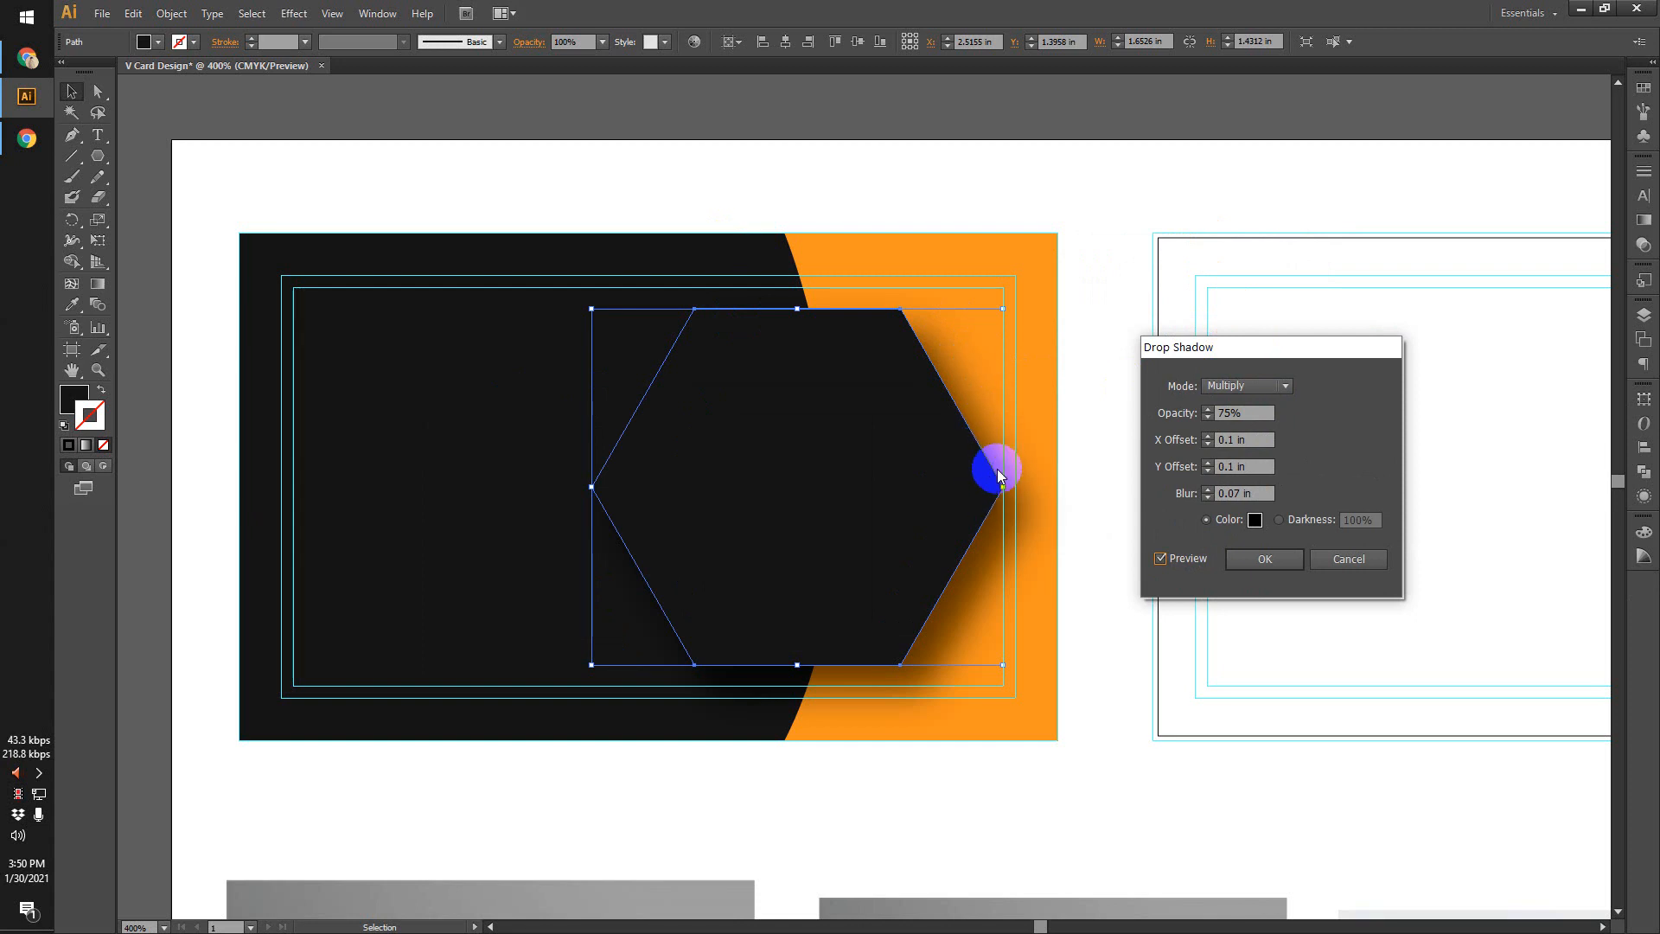
drag(1275, 347, 1258, 297)
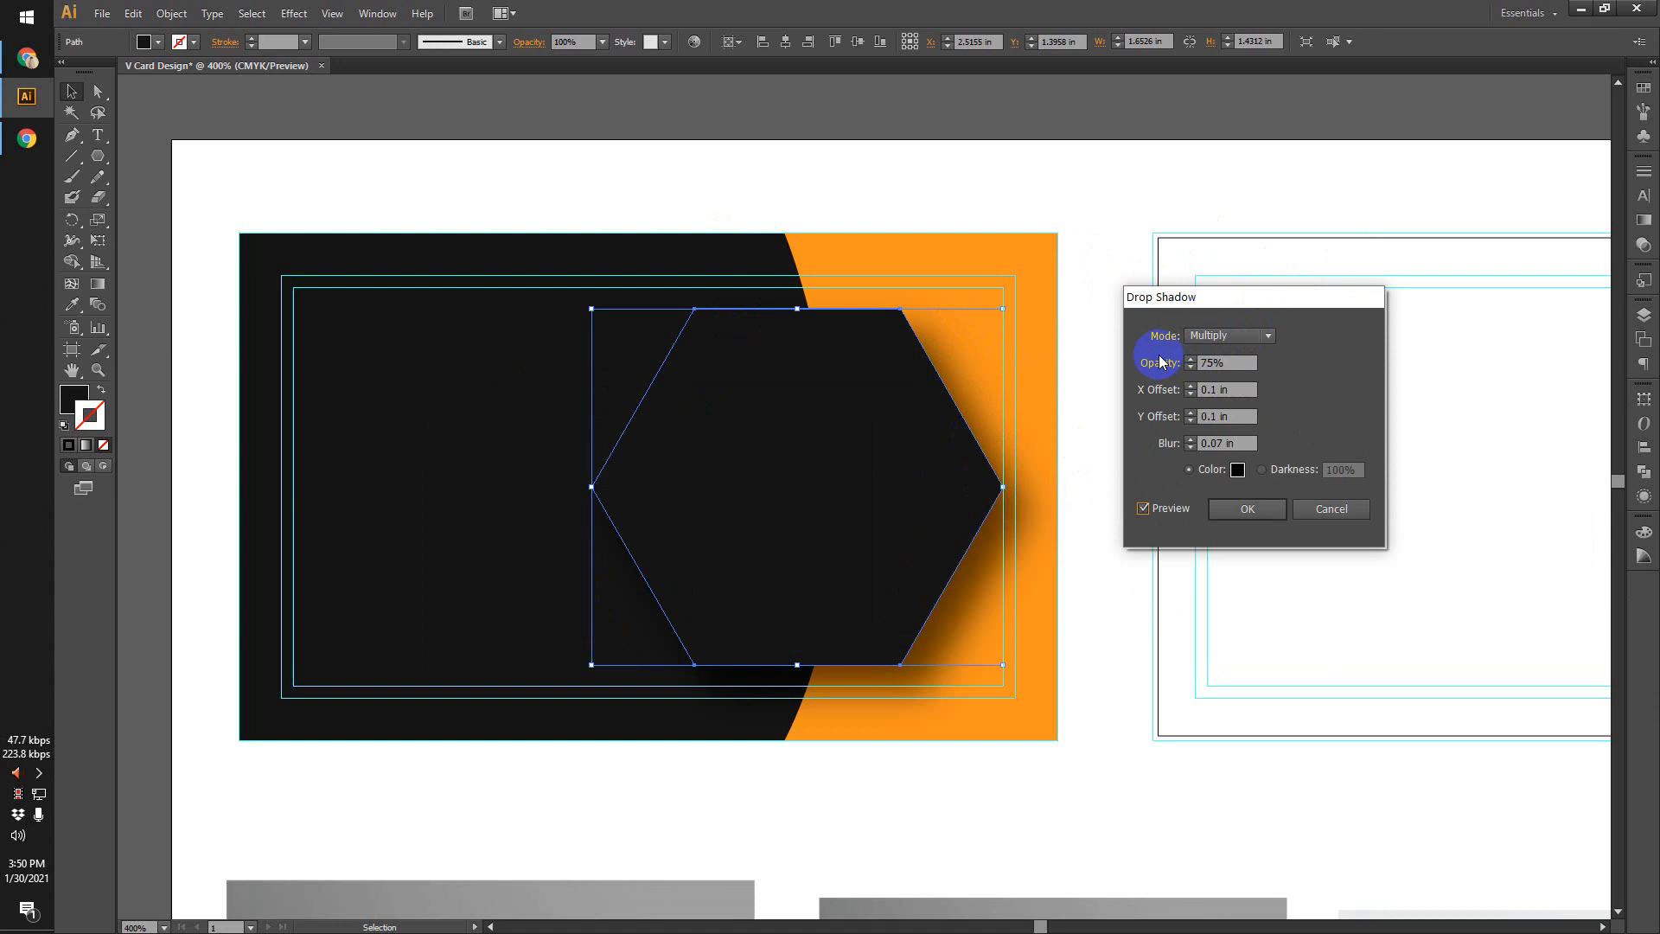
drag(1210, 295, 1228, 275)
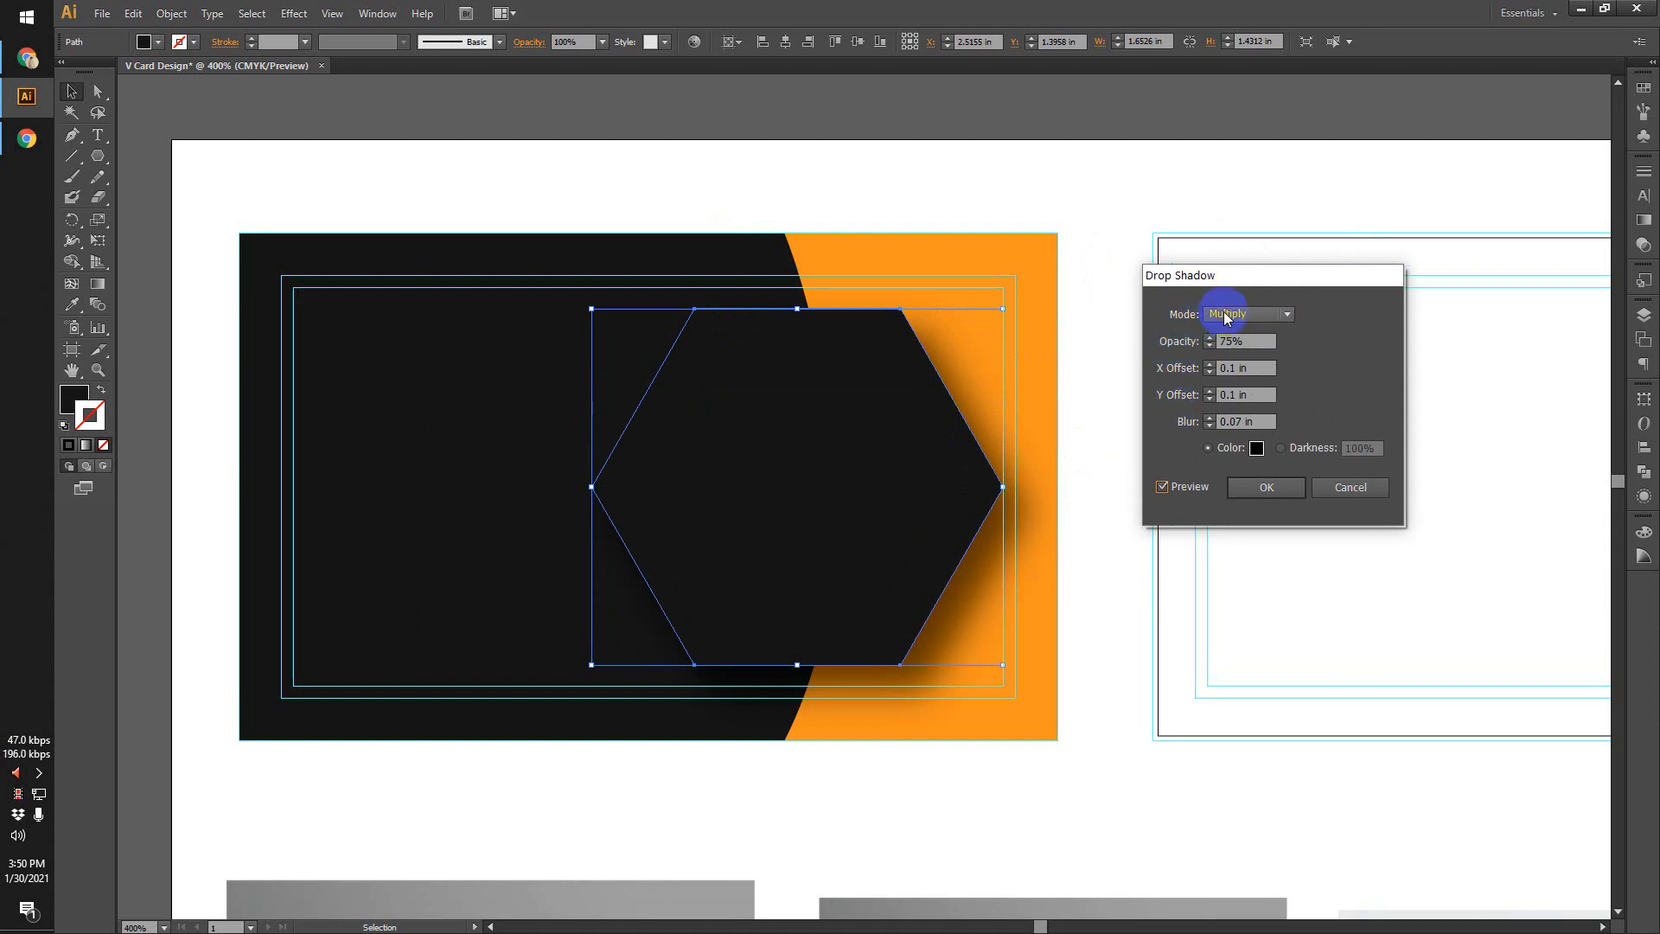
Keep the shadow in Multiply mode and set its X offset to -0.2 in and Y offset to 0 in.
click(1273, 318)
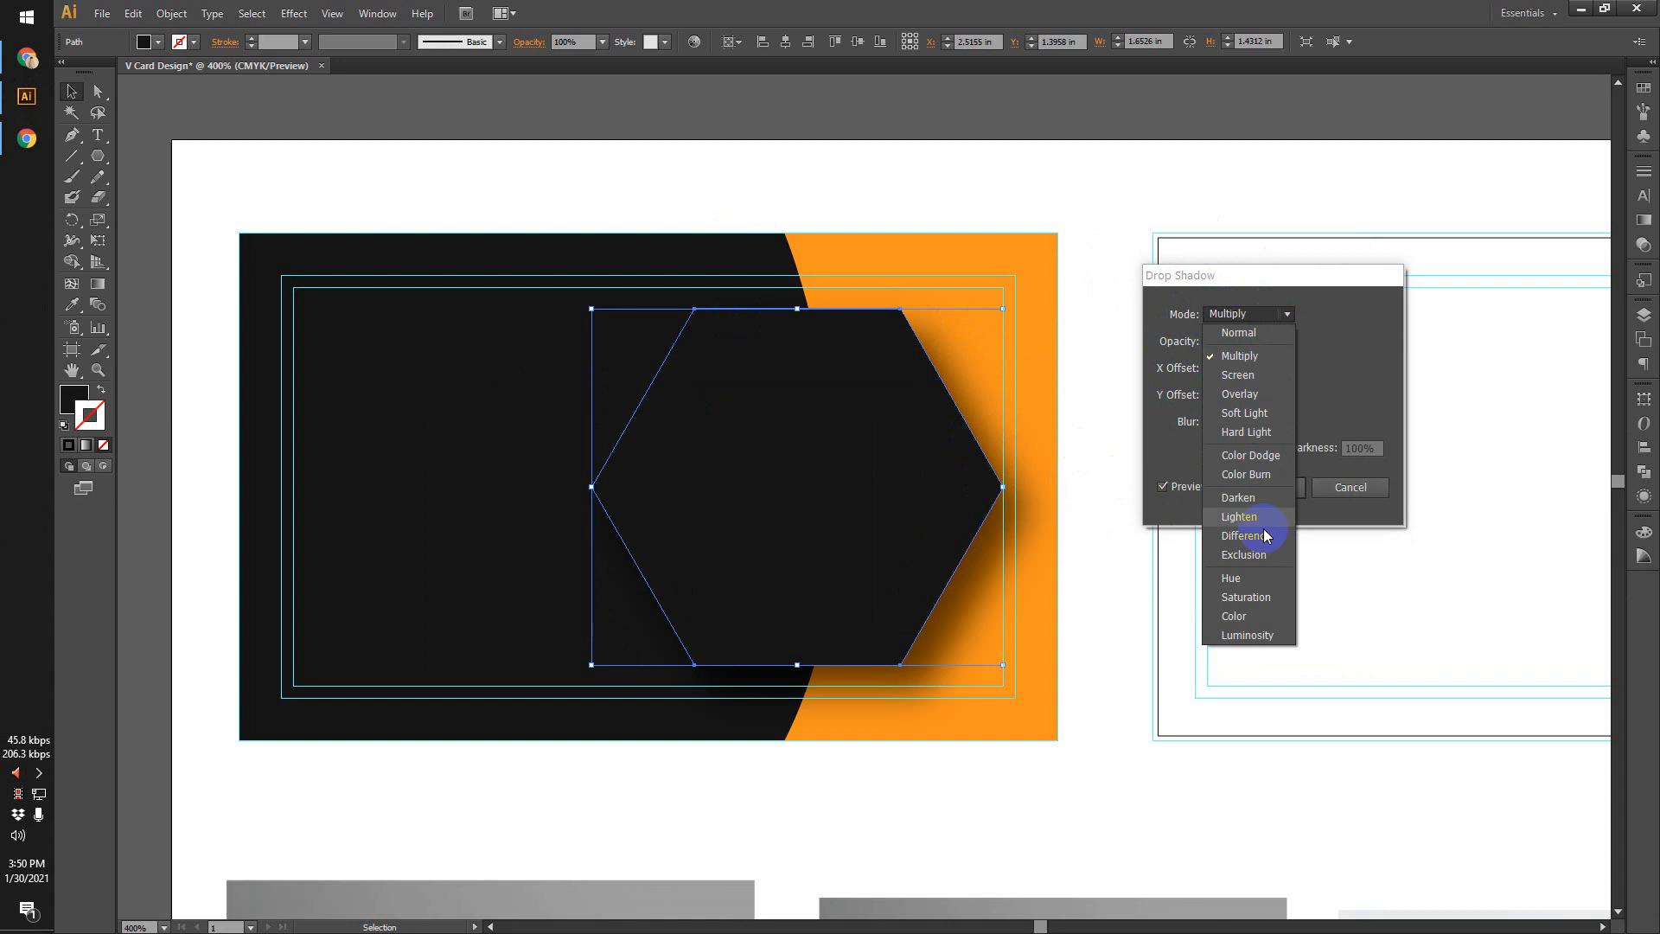
click(1375, 333)
click(1209, 344)
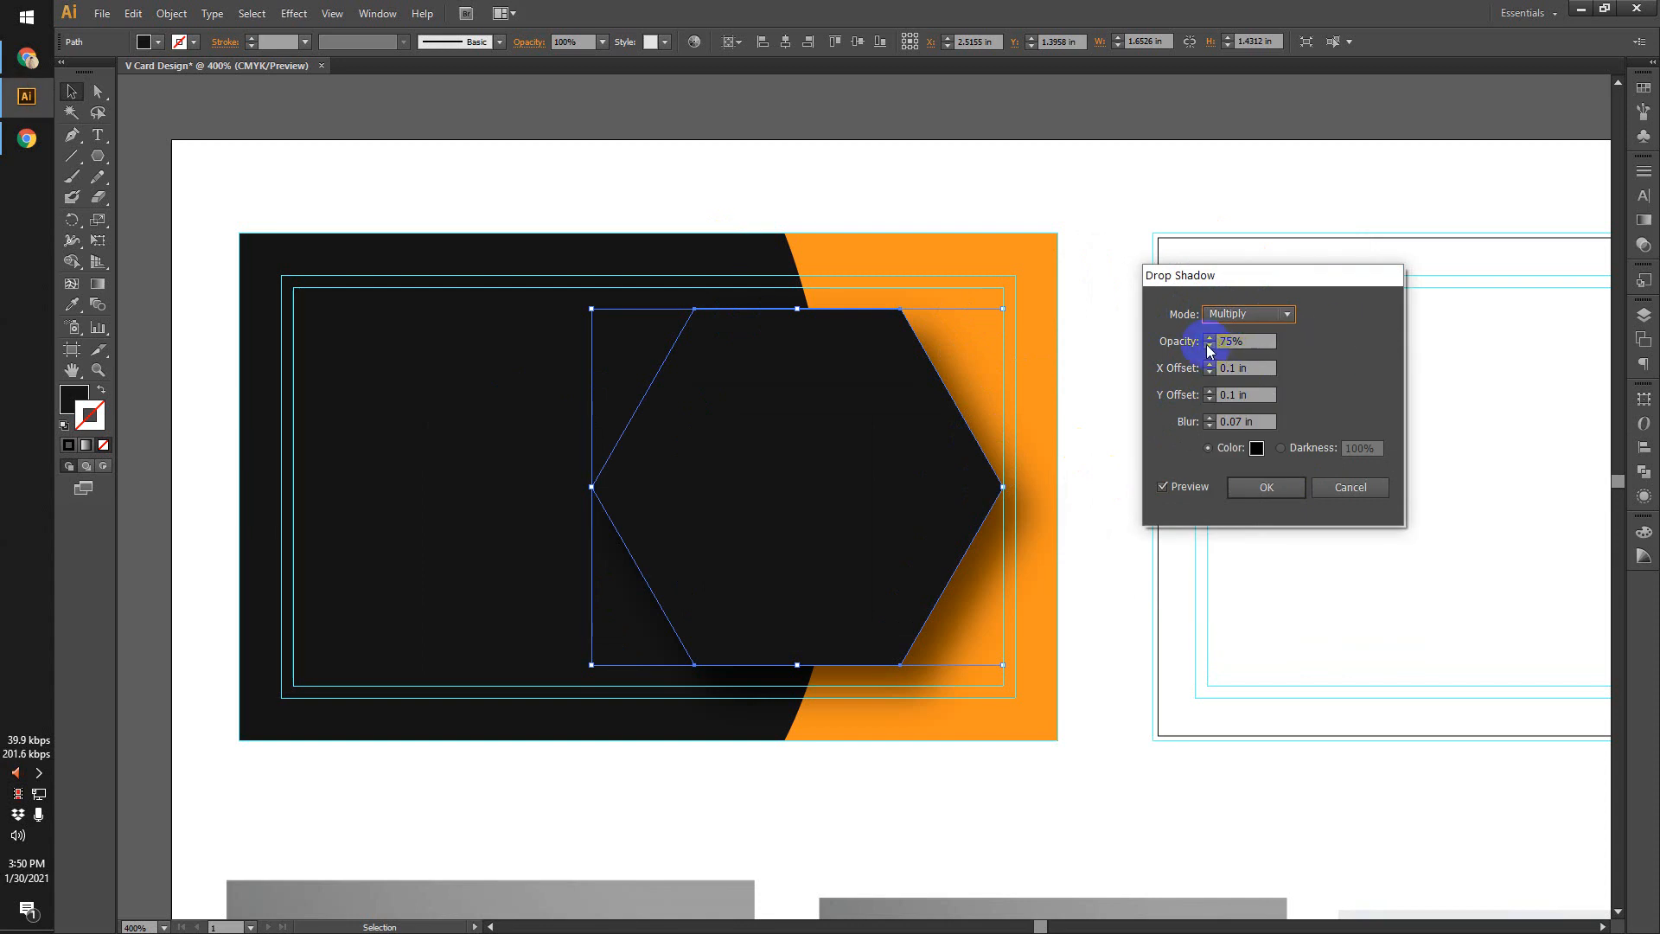
click(1233, 369)
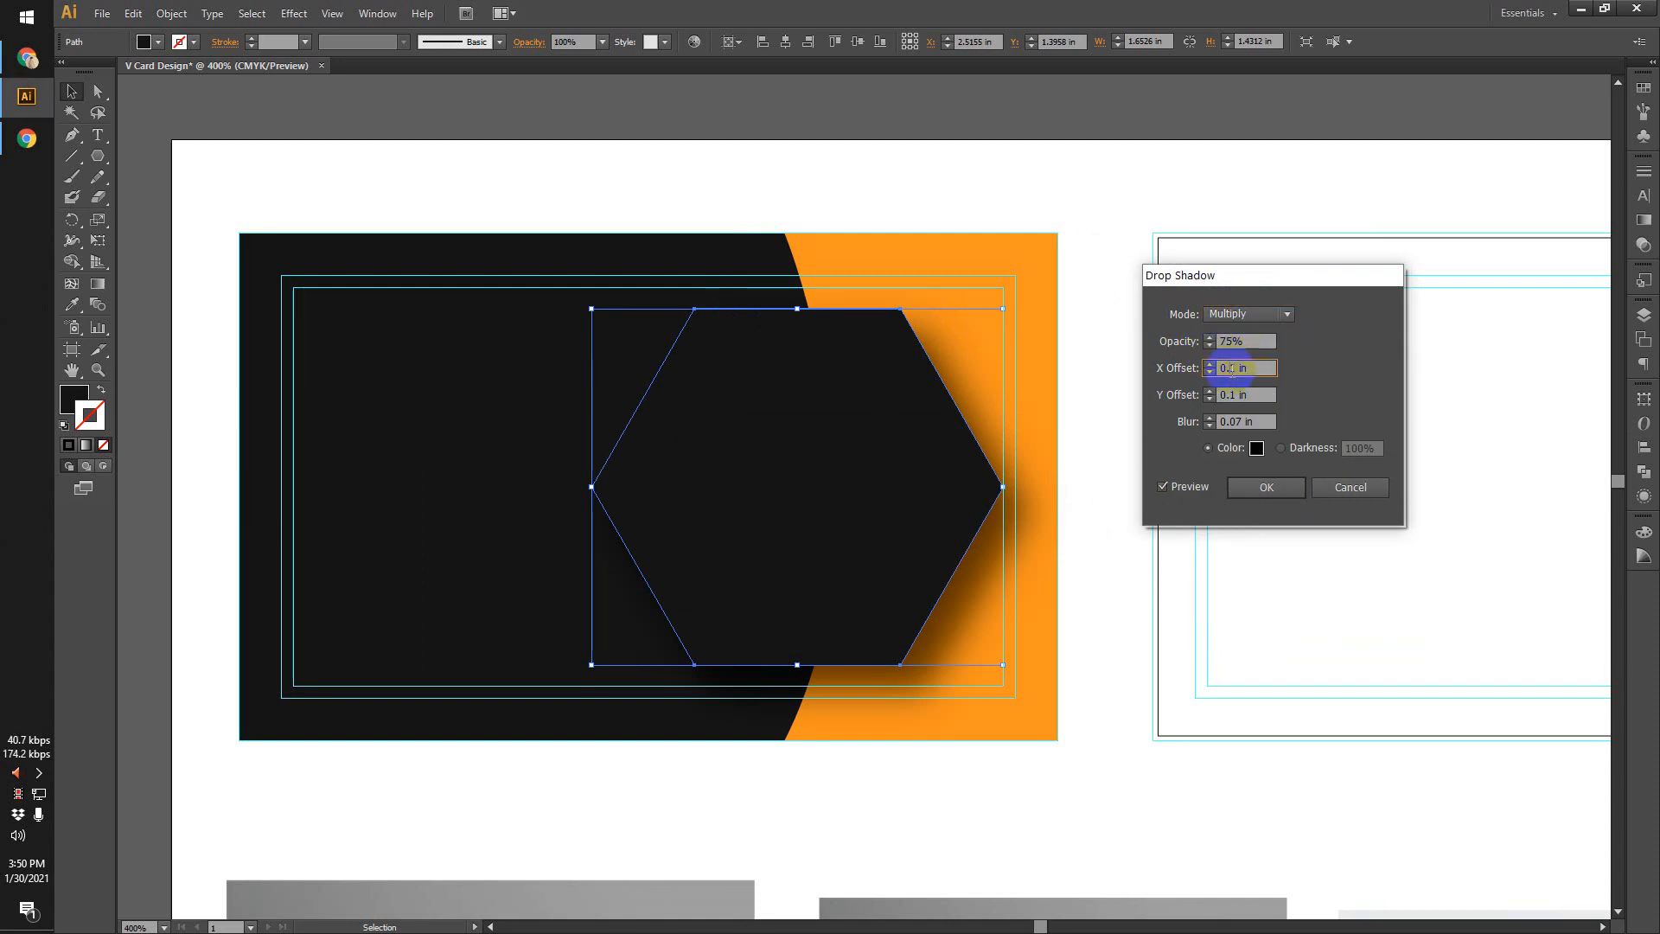
text(-0.2)
click(1233, 394)
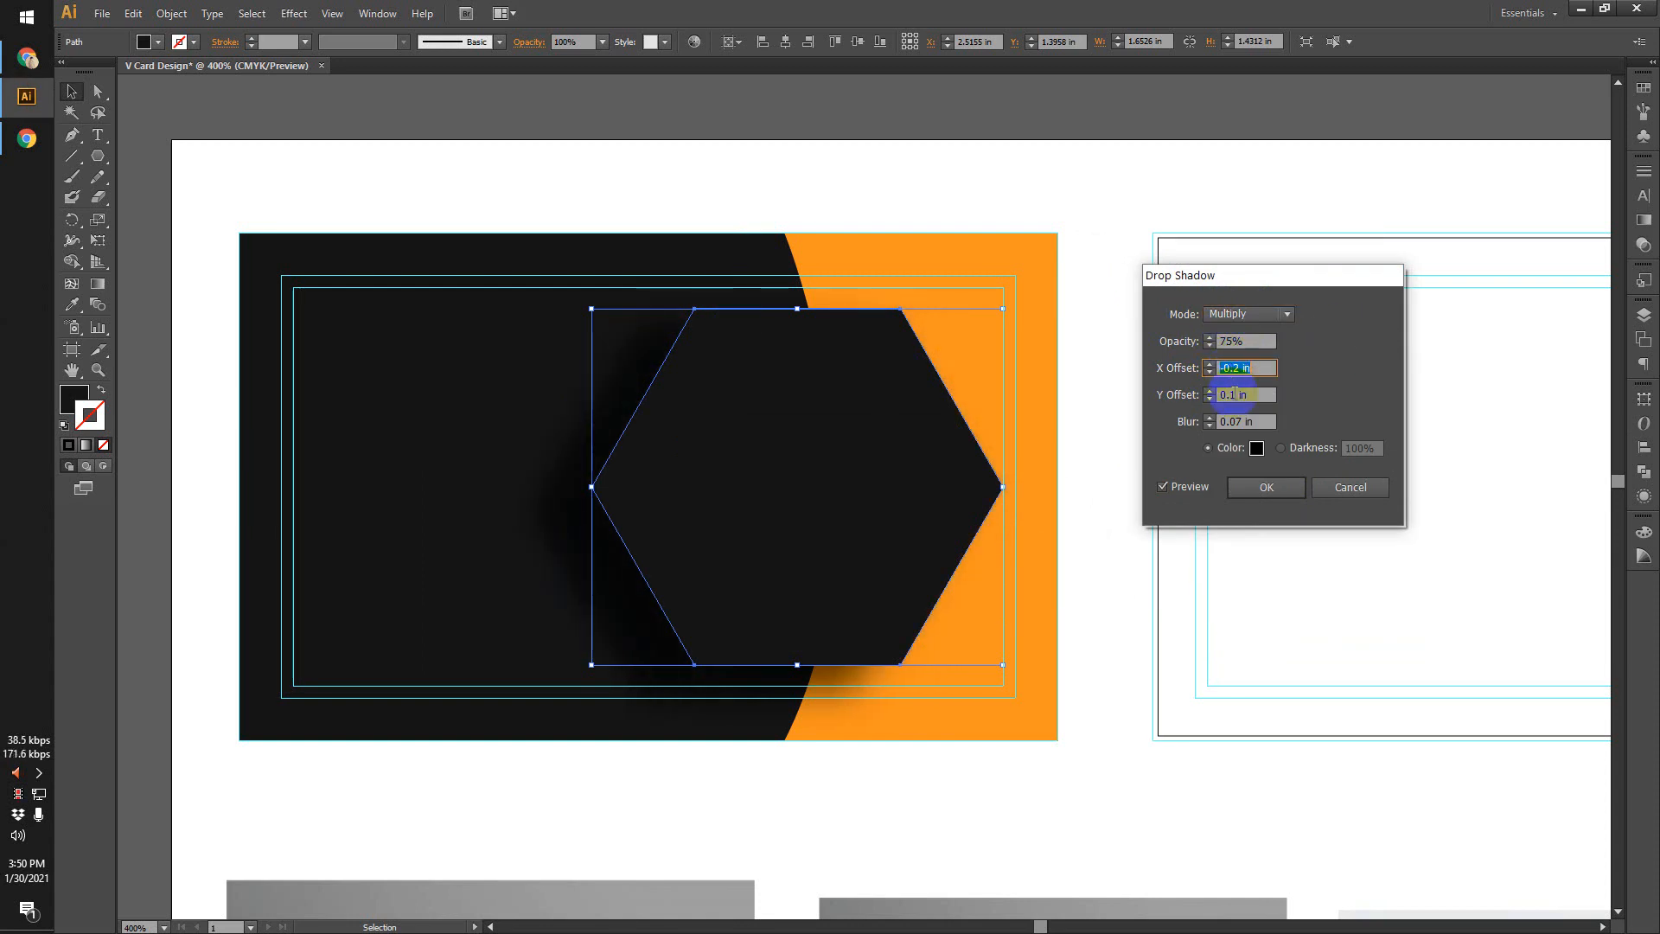
double_click(1234, 395)
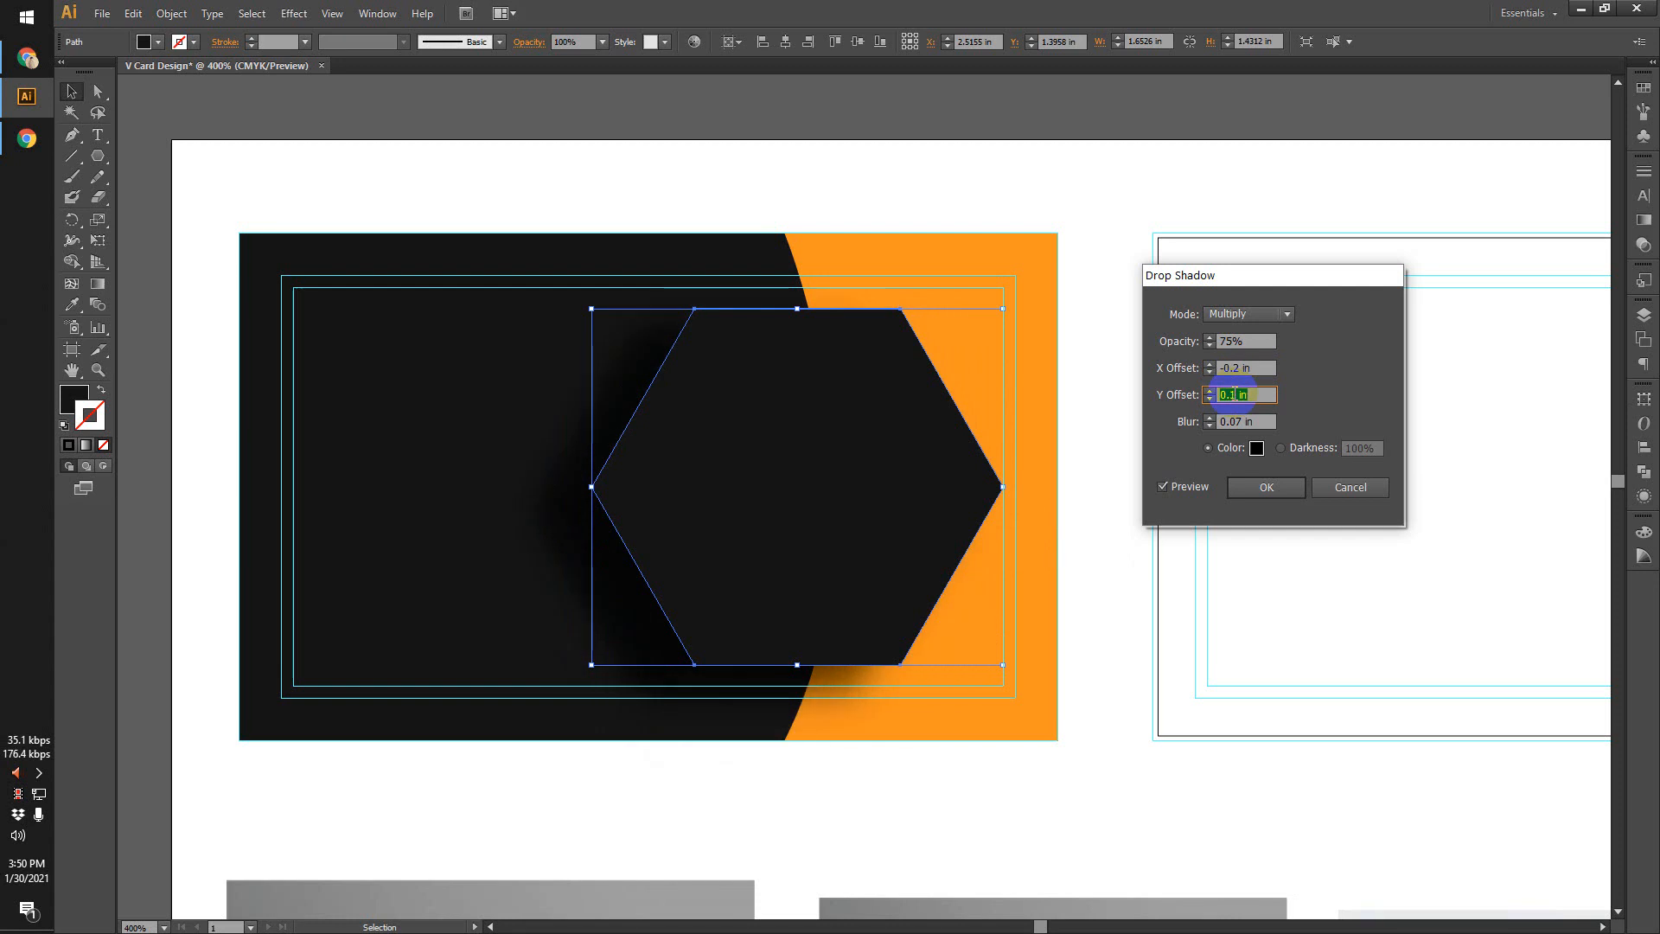
key(Down)
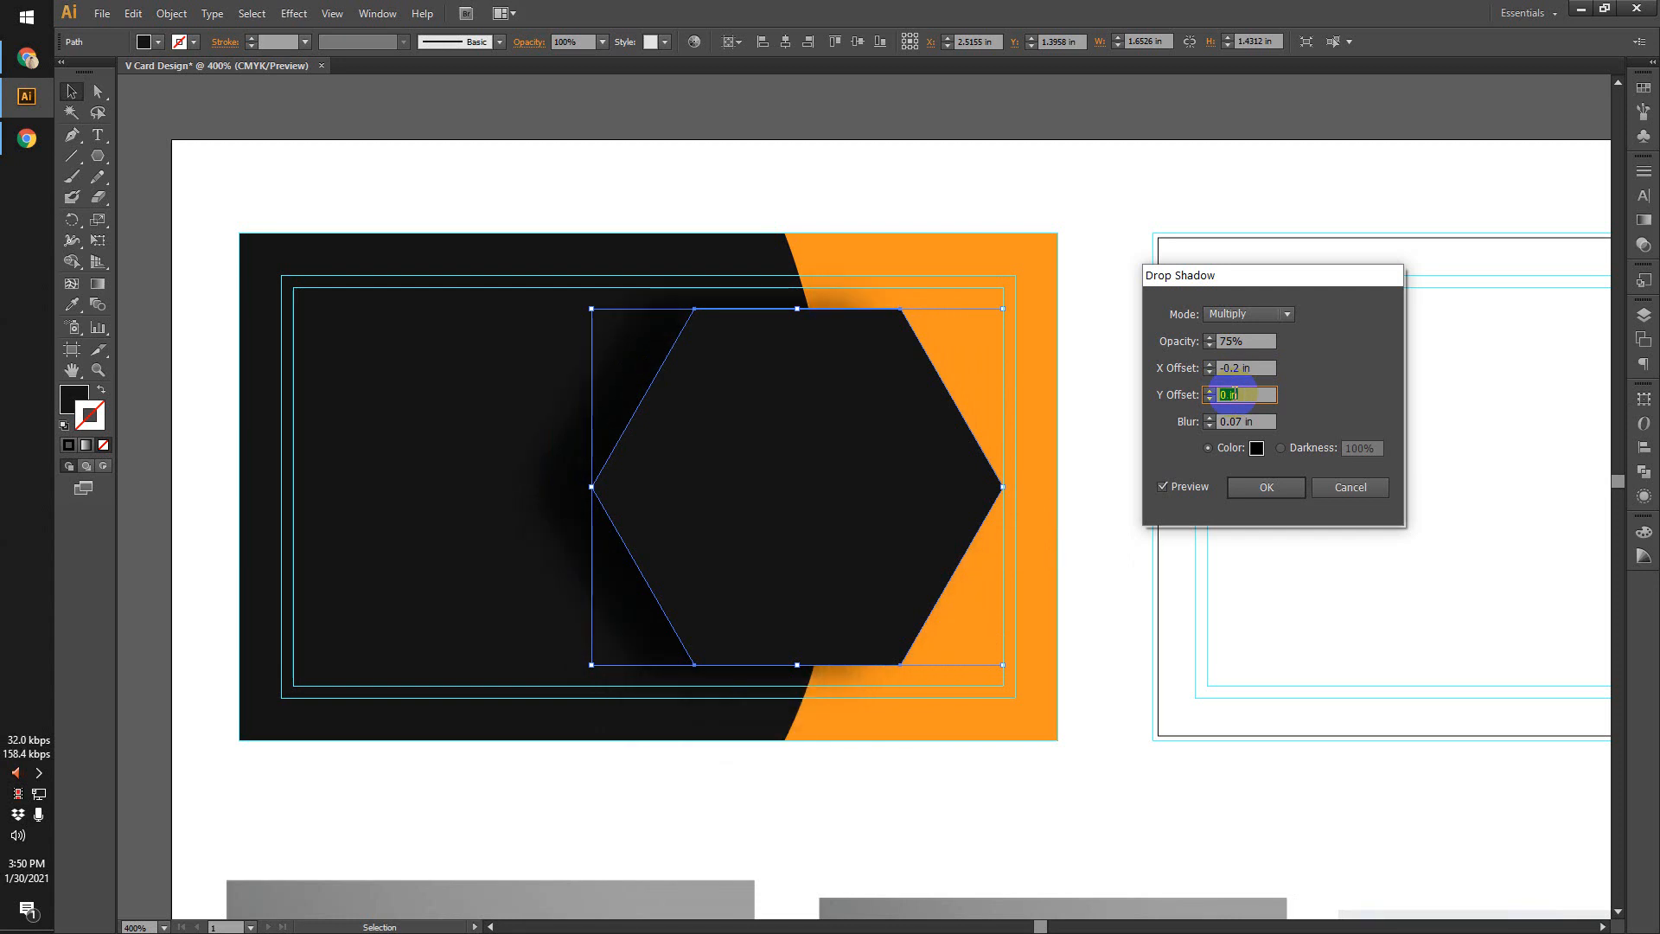
Try the hexagon's shadow on its opposite side, ending with an X offset of -0.1 in.
double_click(1246, 369)
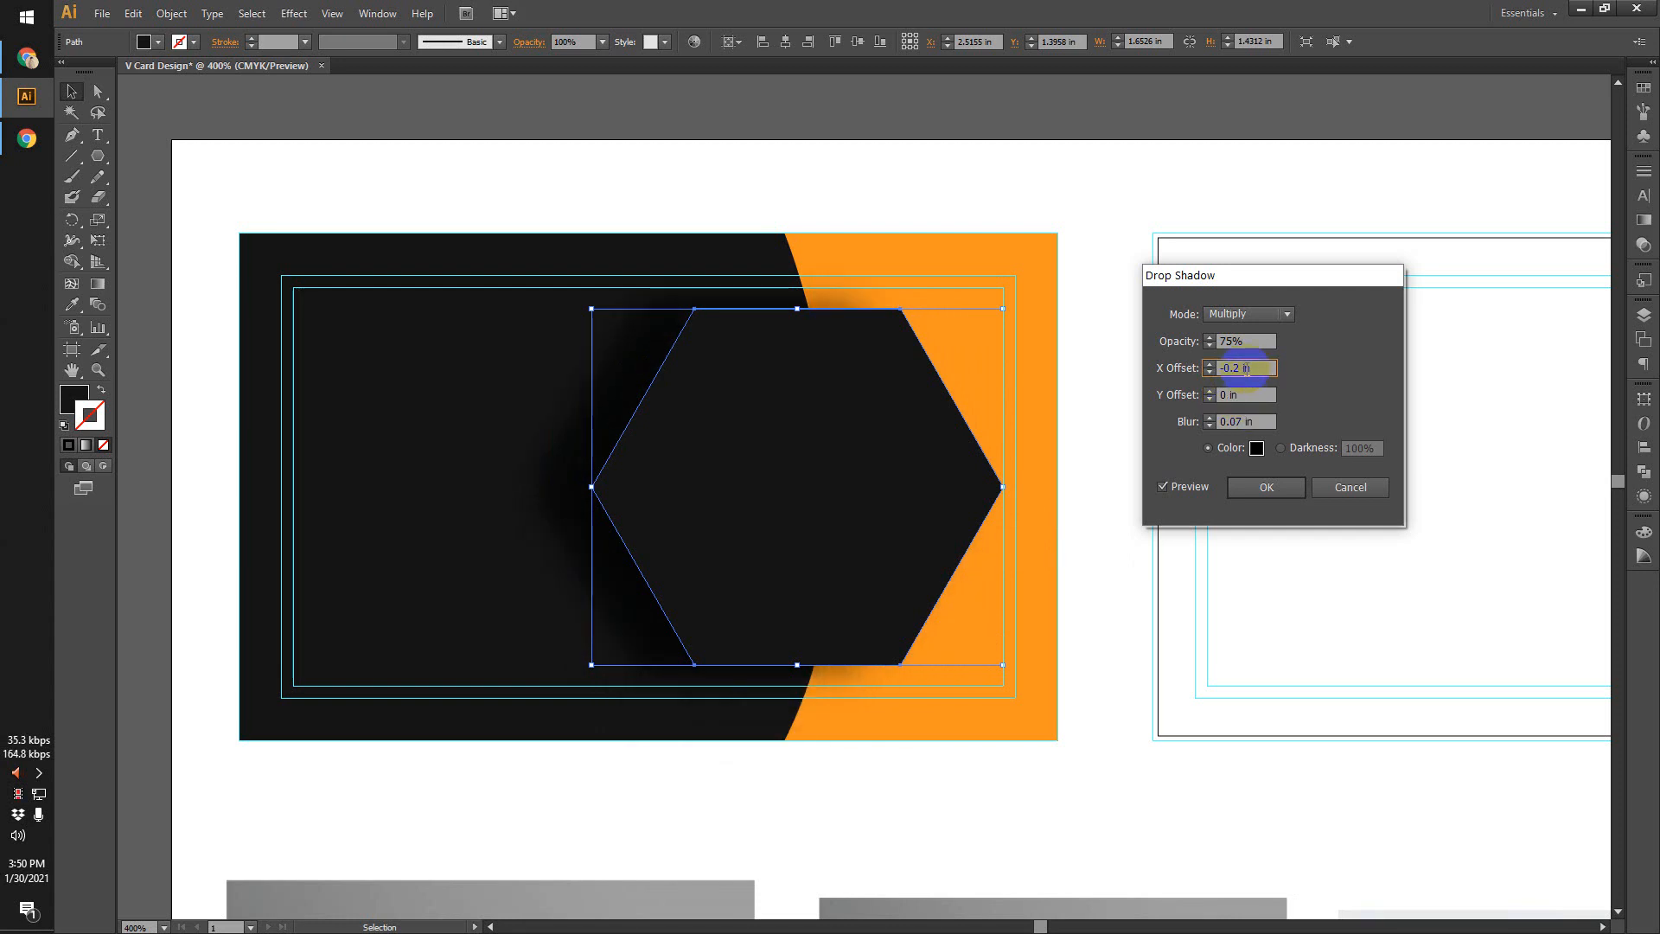
key(Up)
key(Up)
key(Up)
key(Up)
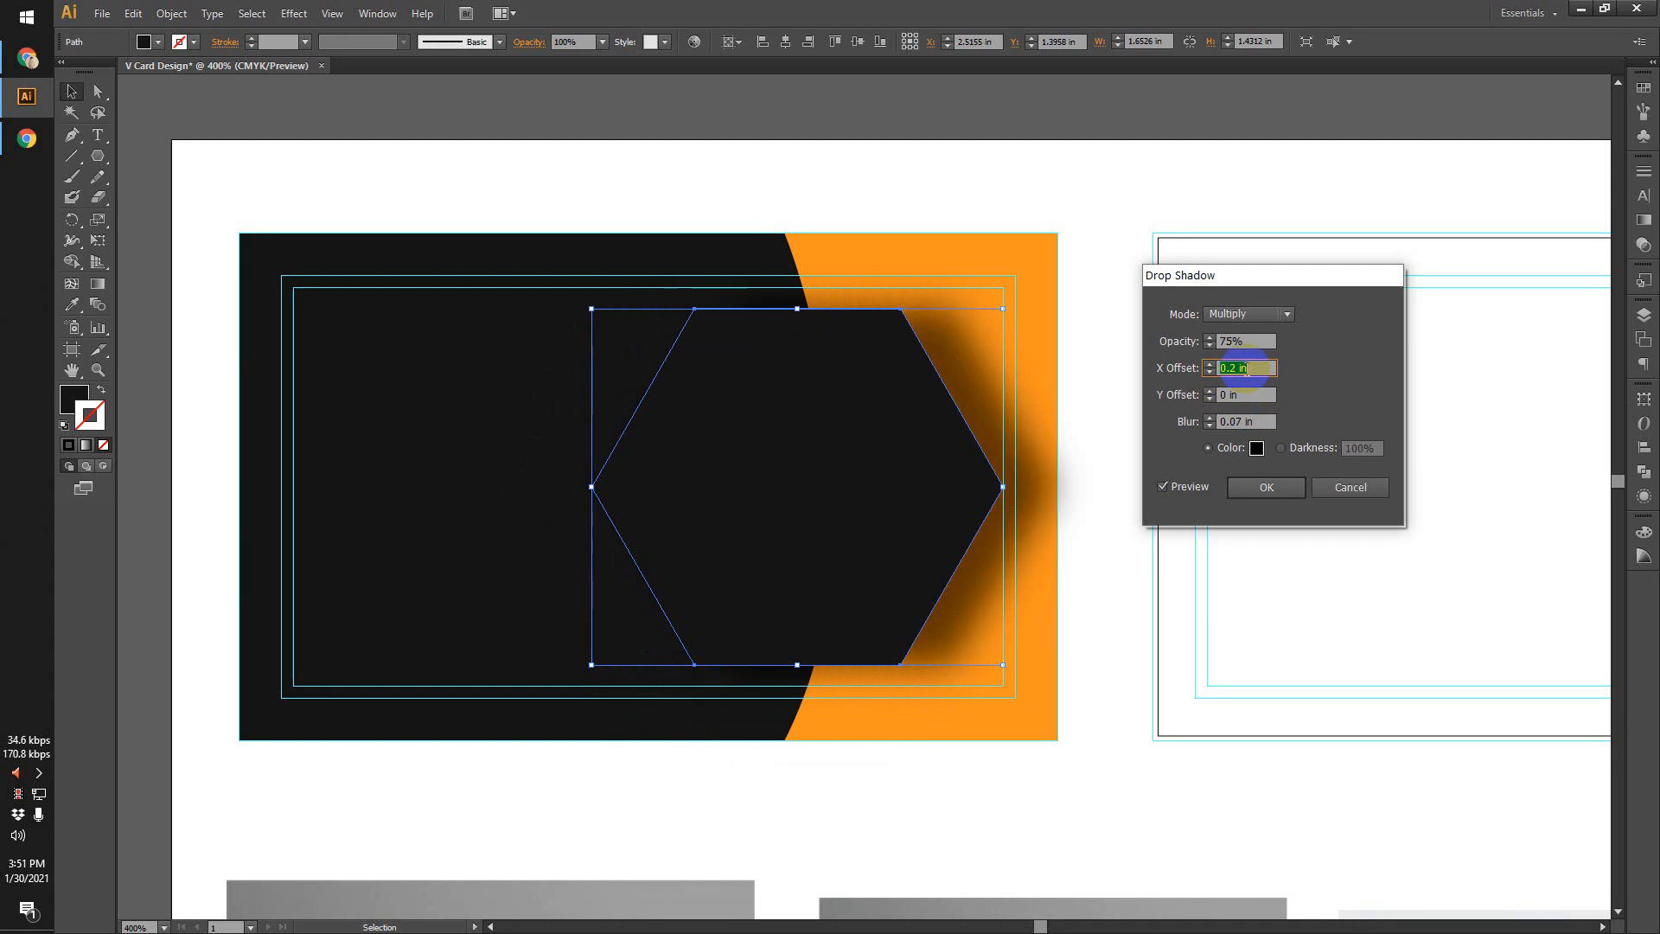
key(Down)
key(Down)
key(Down)
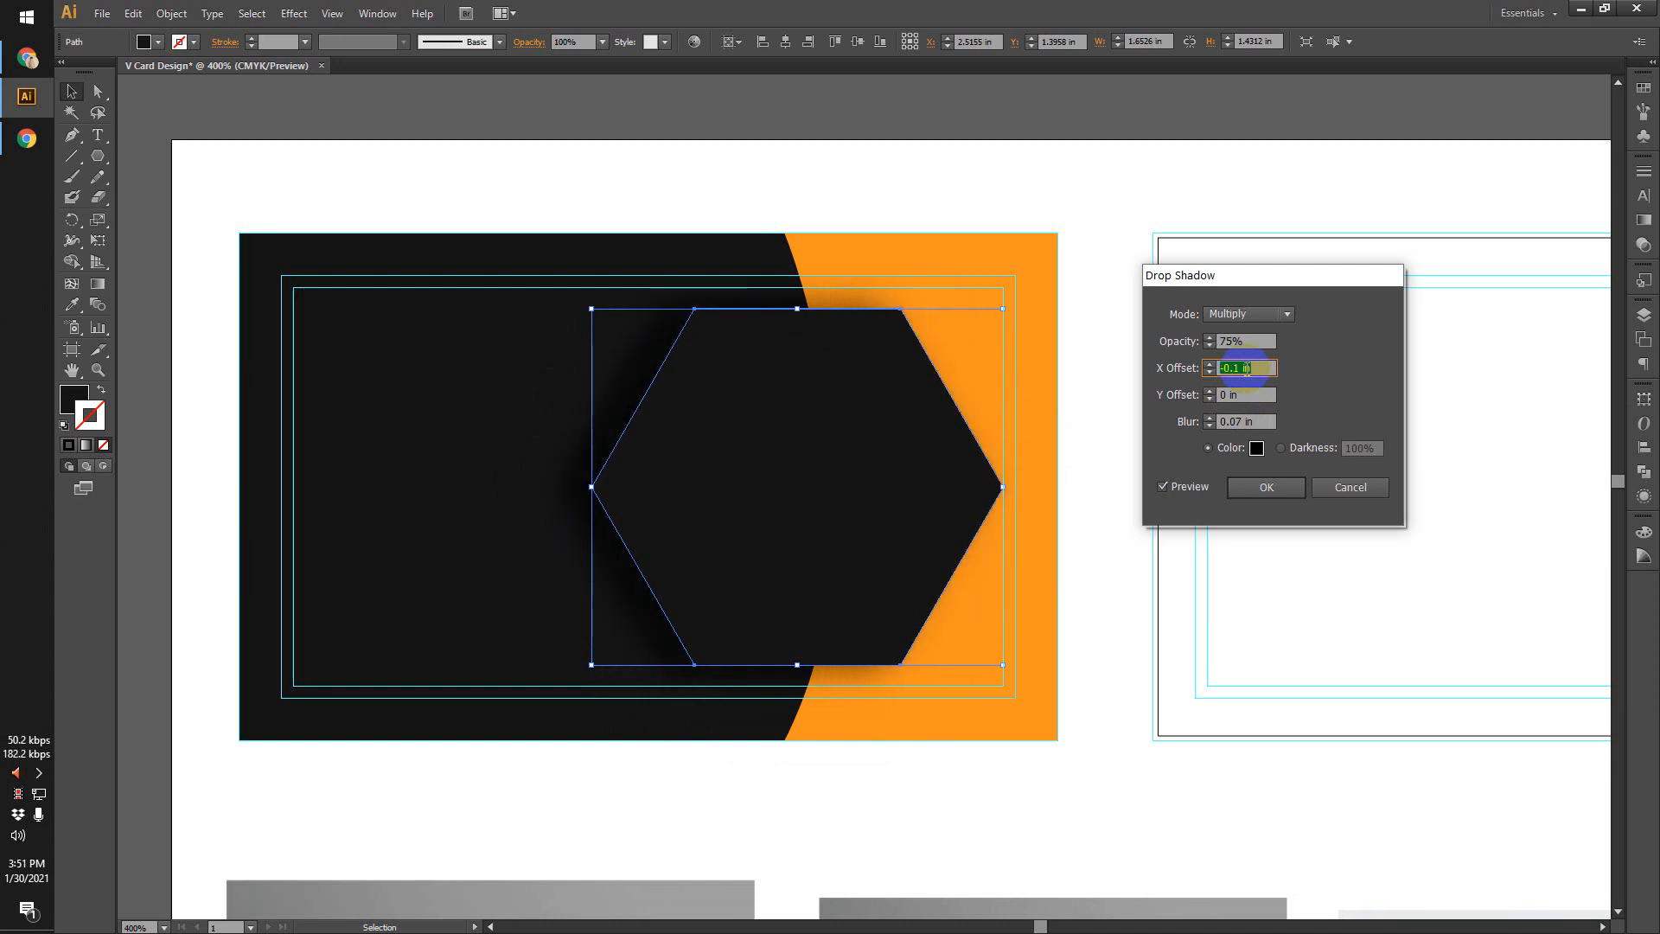
Set the drop shadow's blur to 0.1 in and turn off its preview.
click(1243, 422)
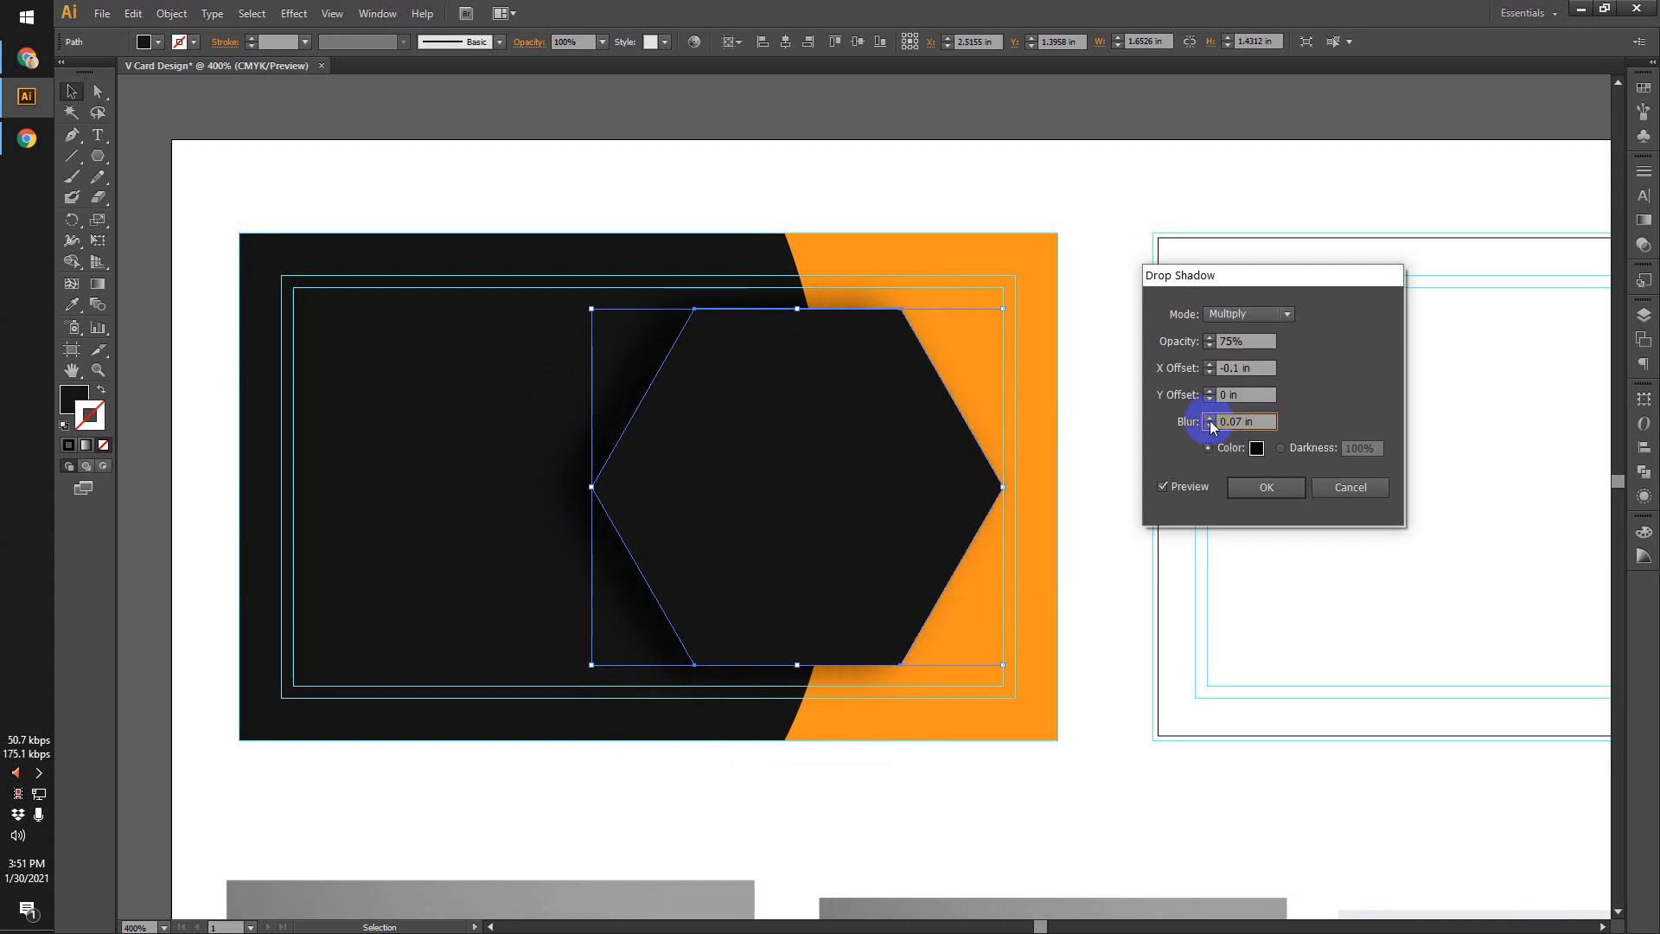
key(Up)
key(Up)
key(Up)
key(Up)
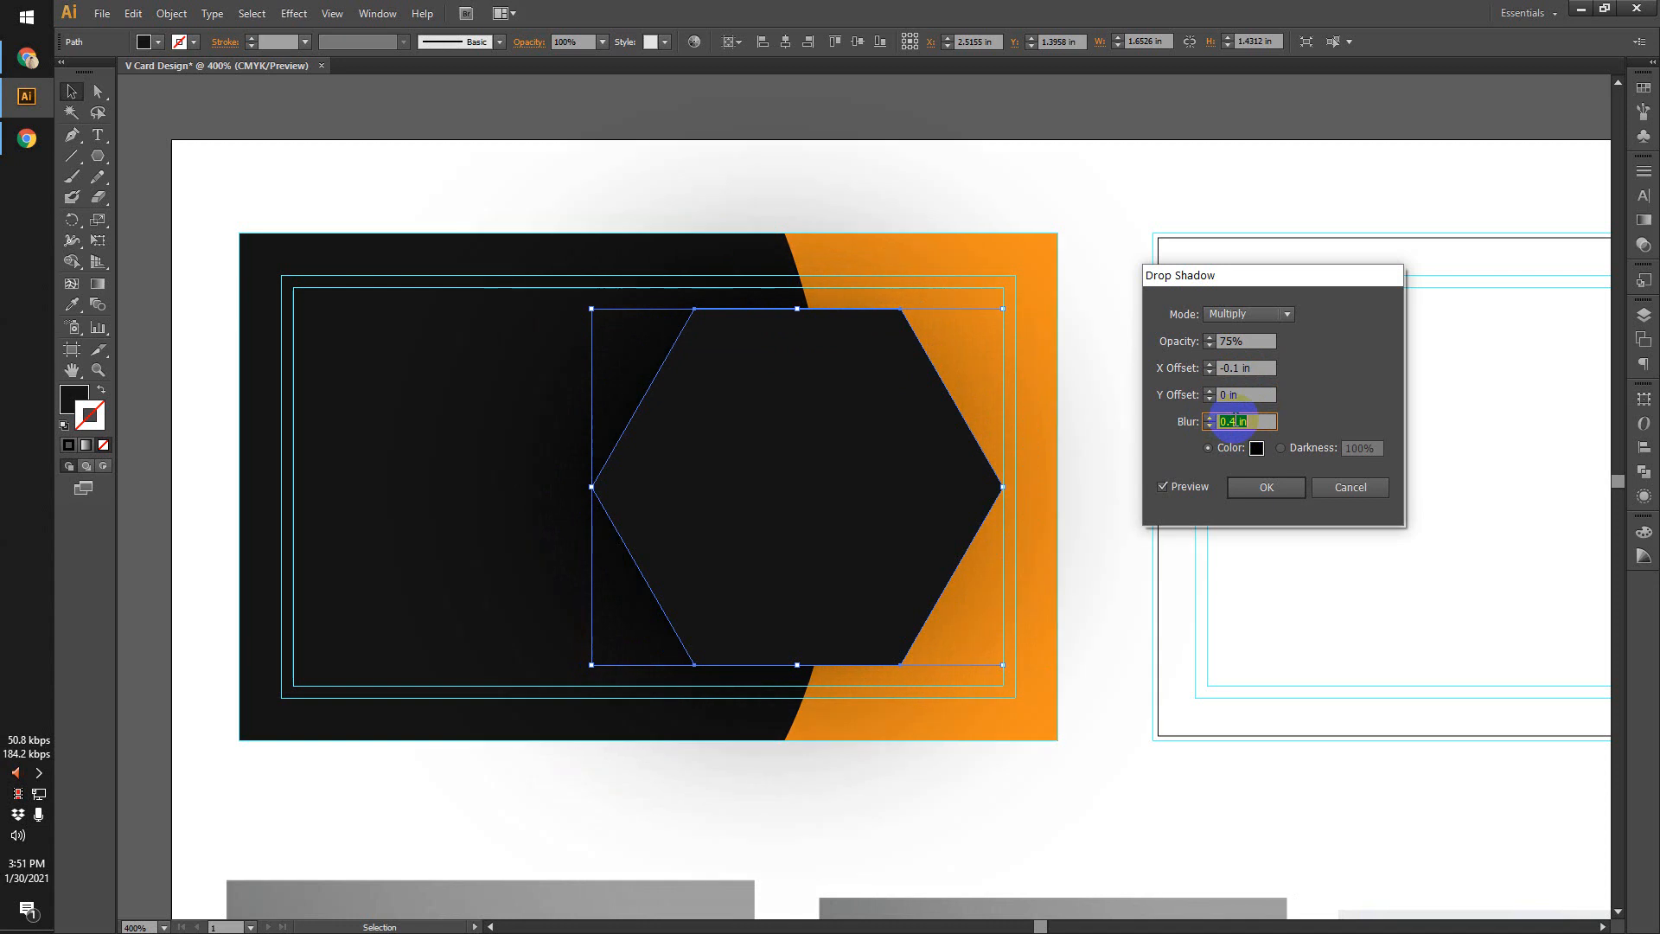
key(Down)
key(Down)
key(Down)
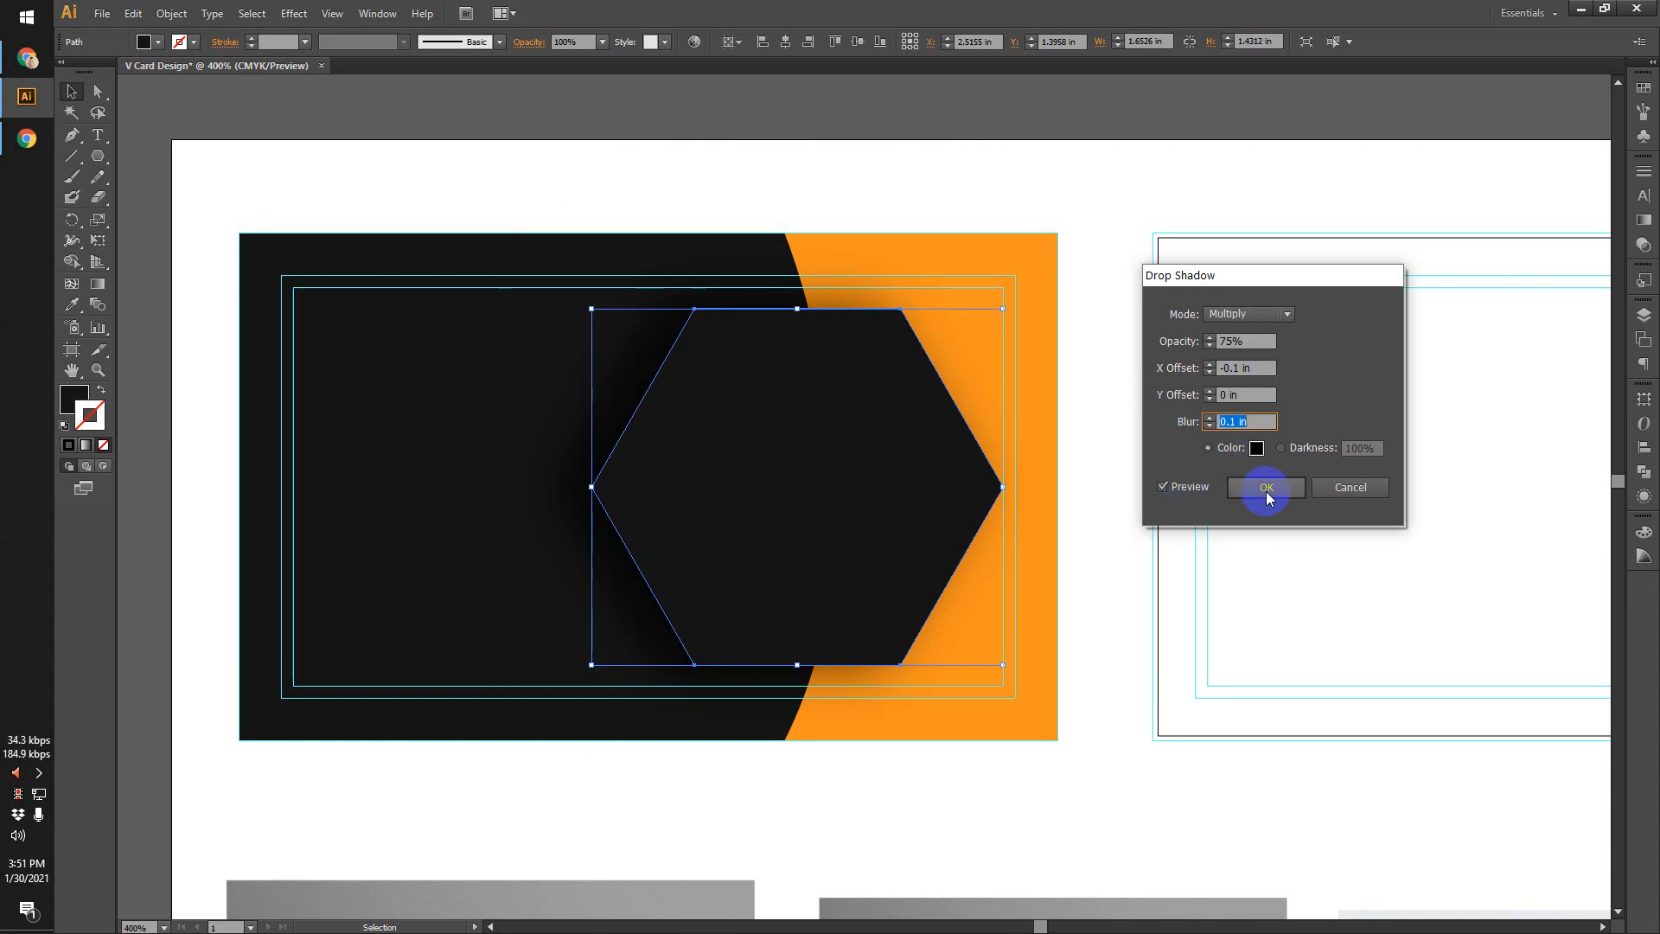
click(1195, 489)
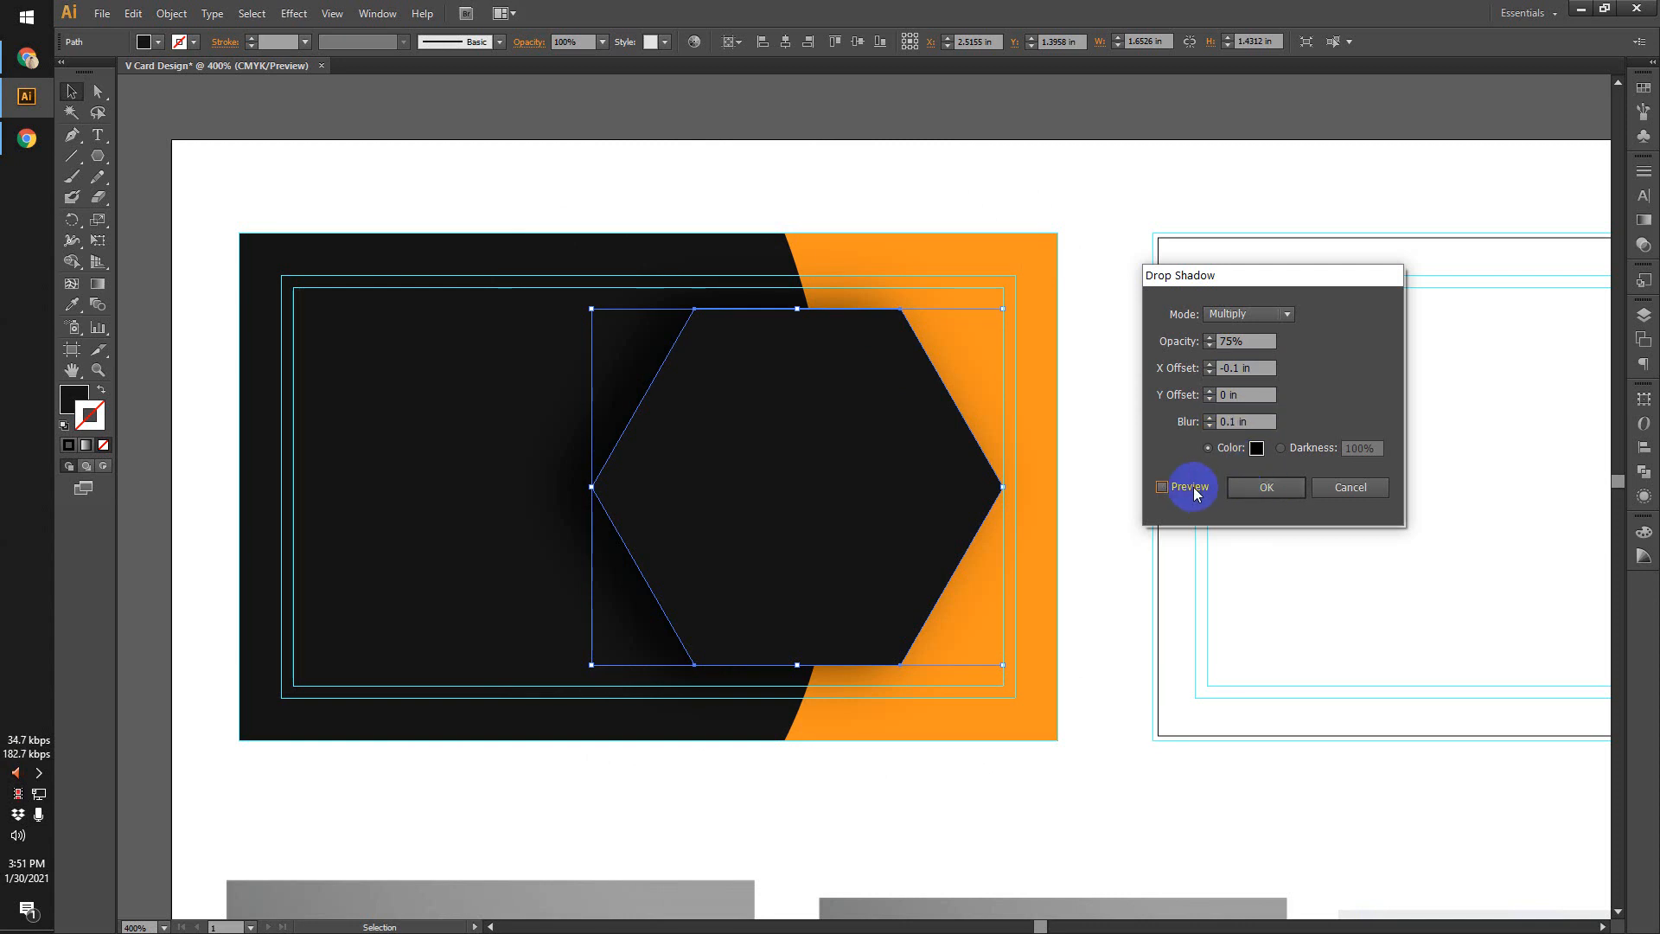
drag(1211, 271, 1236, 266)
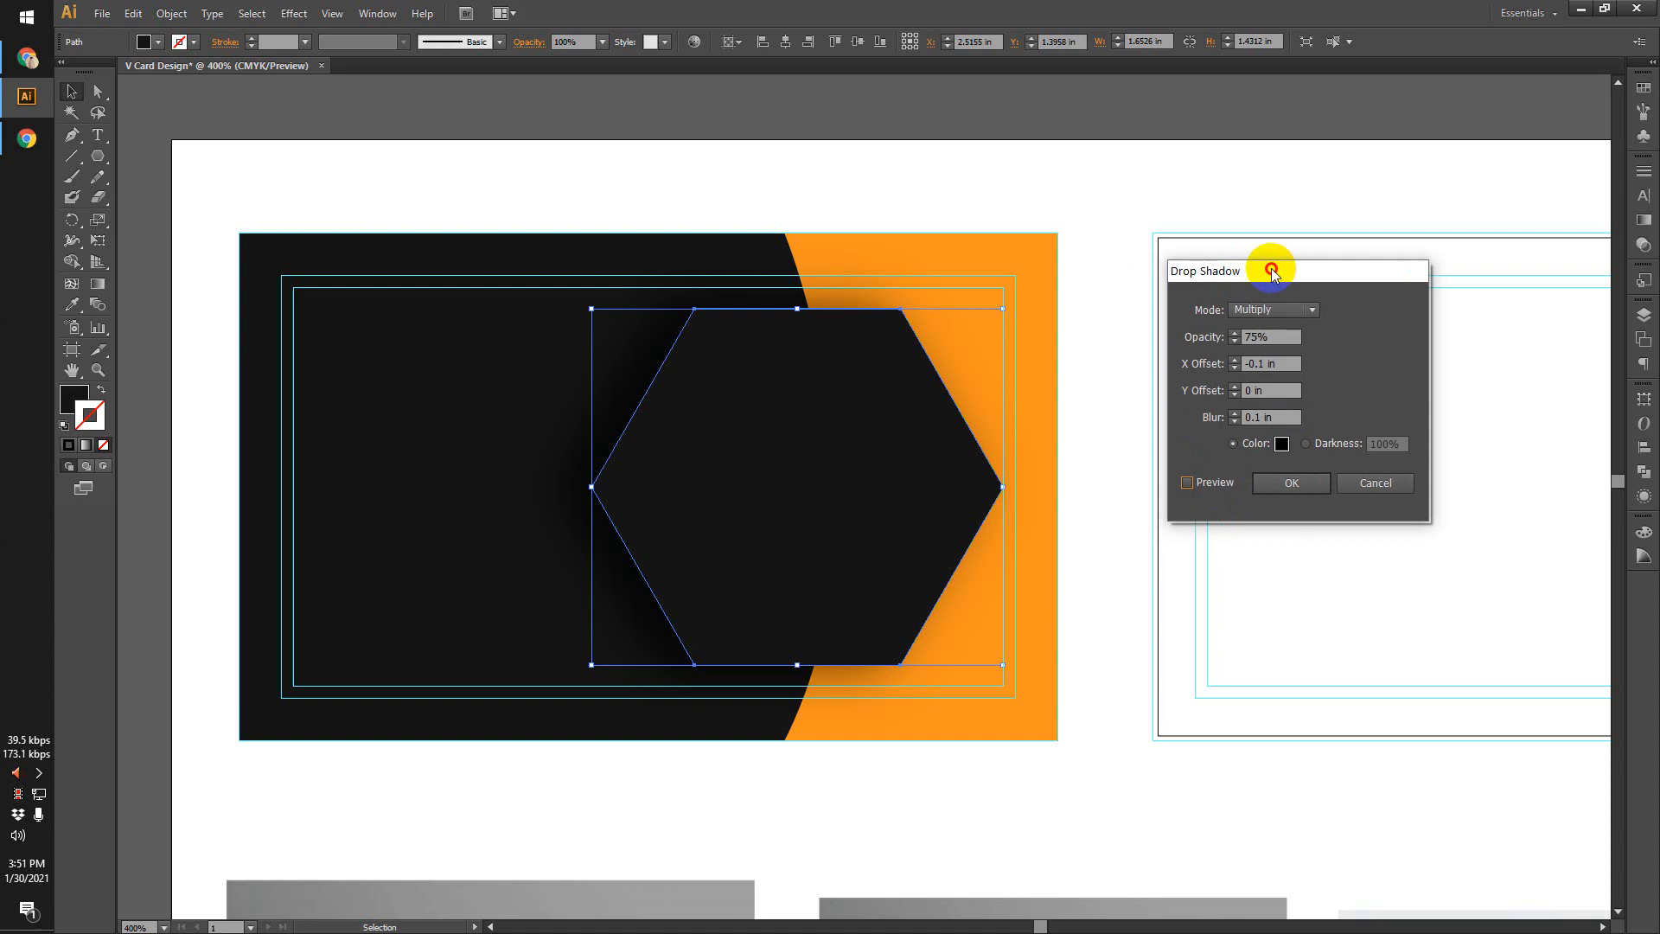
Switch to the Google Meet call in Chrome, admit the waiting participant and return to Illustrator.
click(26, 57)
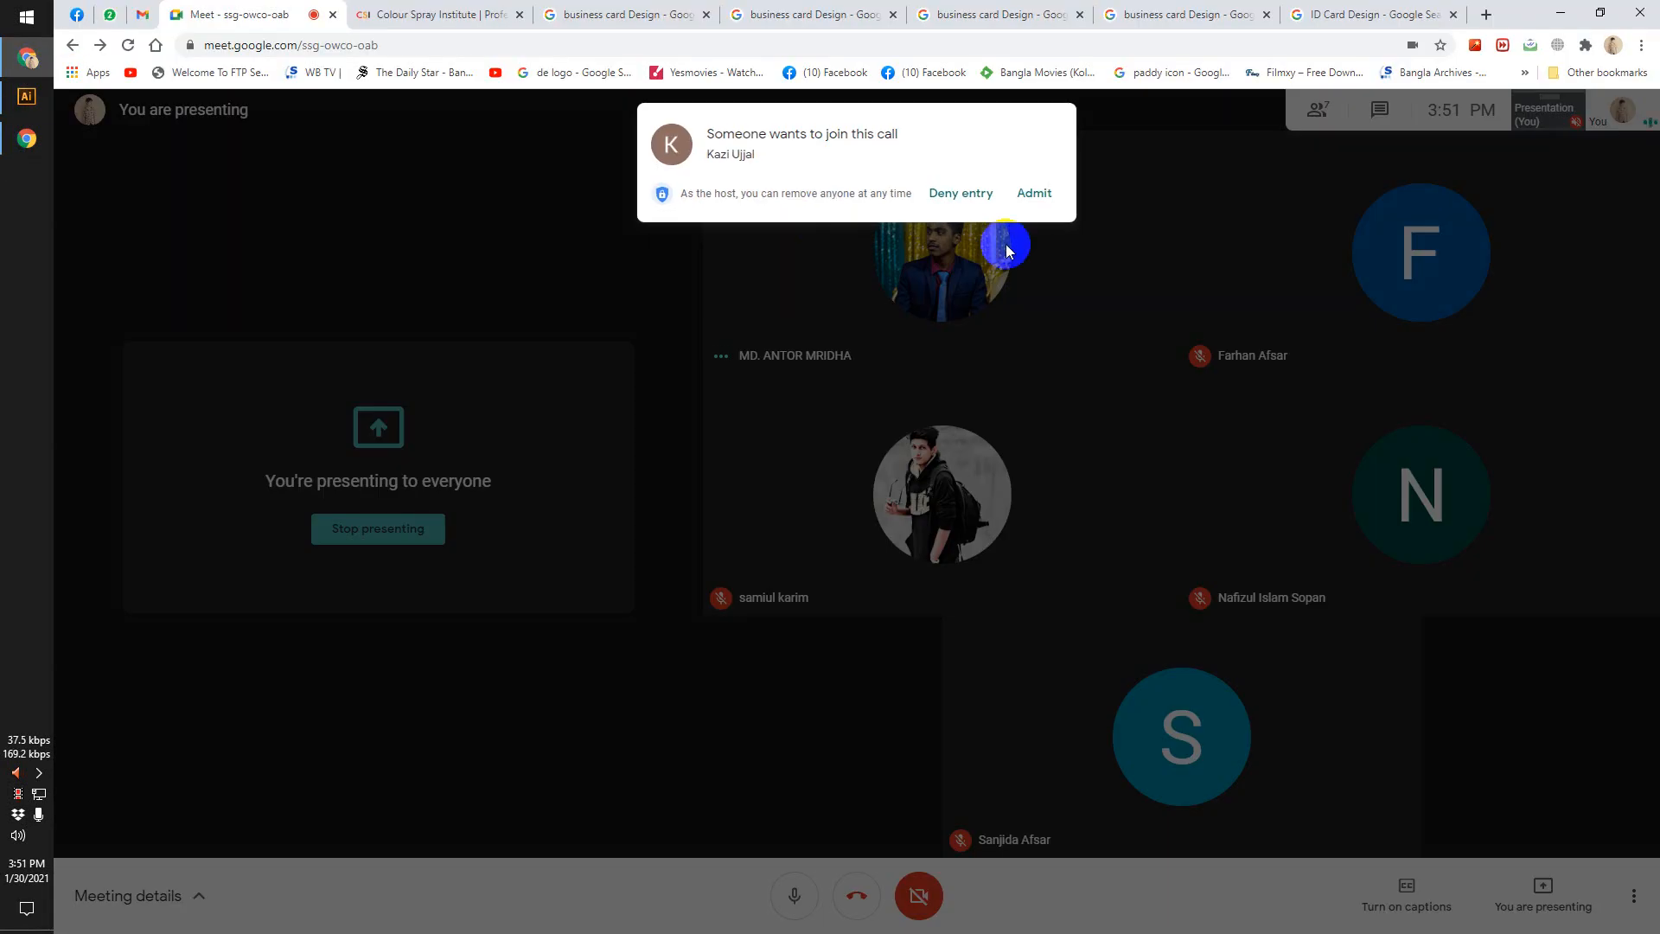
click(1035, 195)
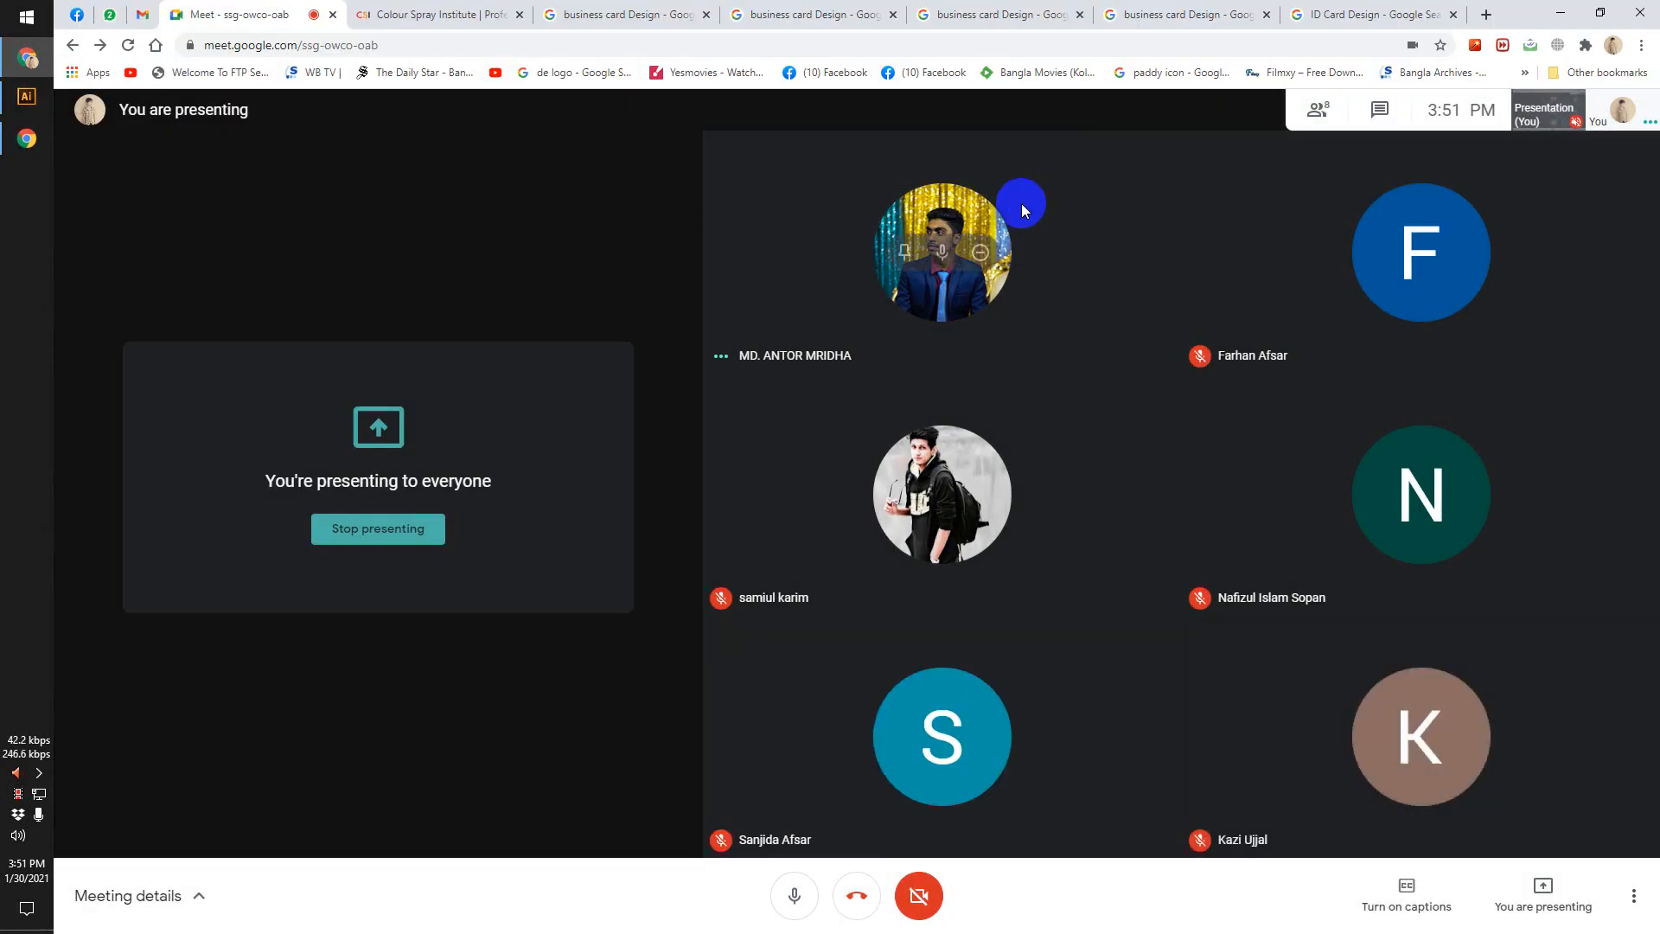
click(1563, 15)
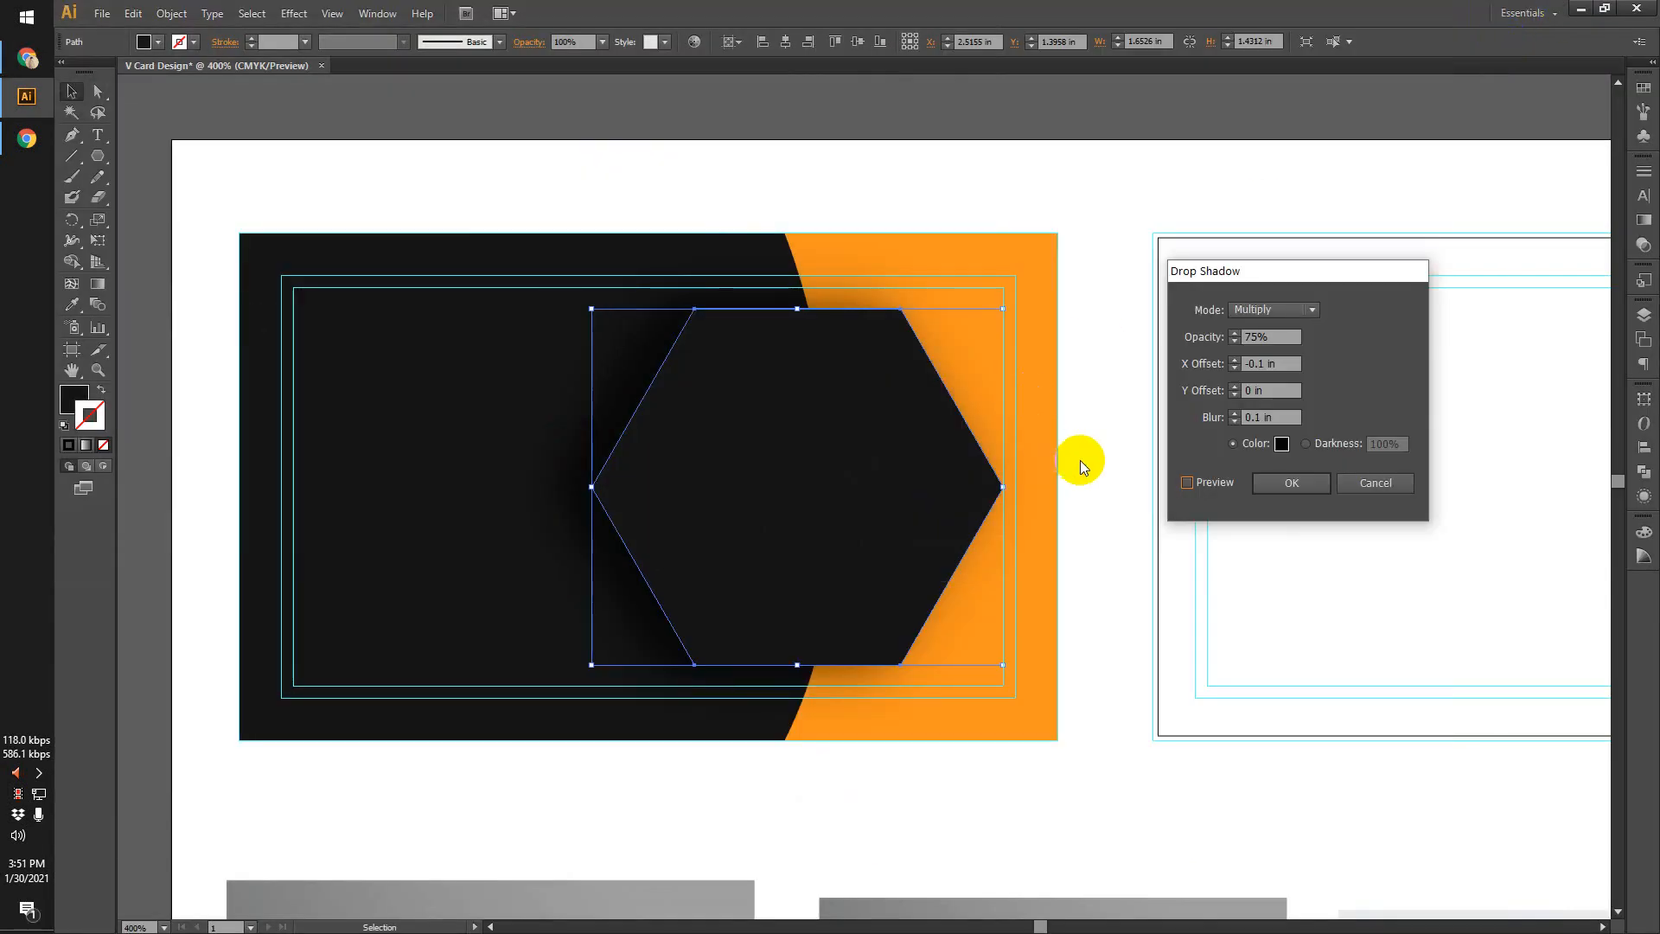
click(422, 443)
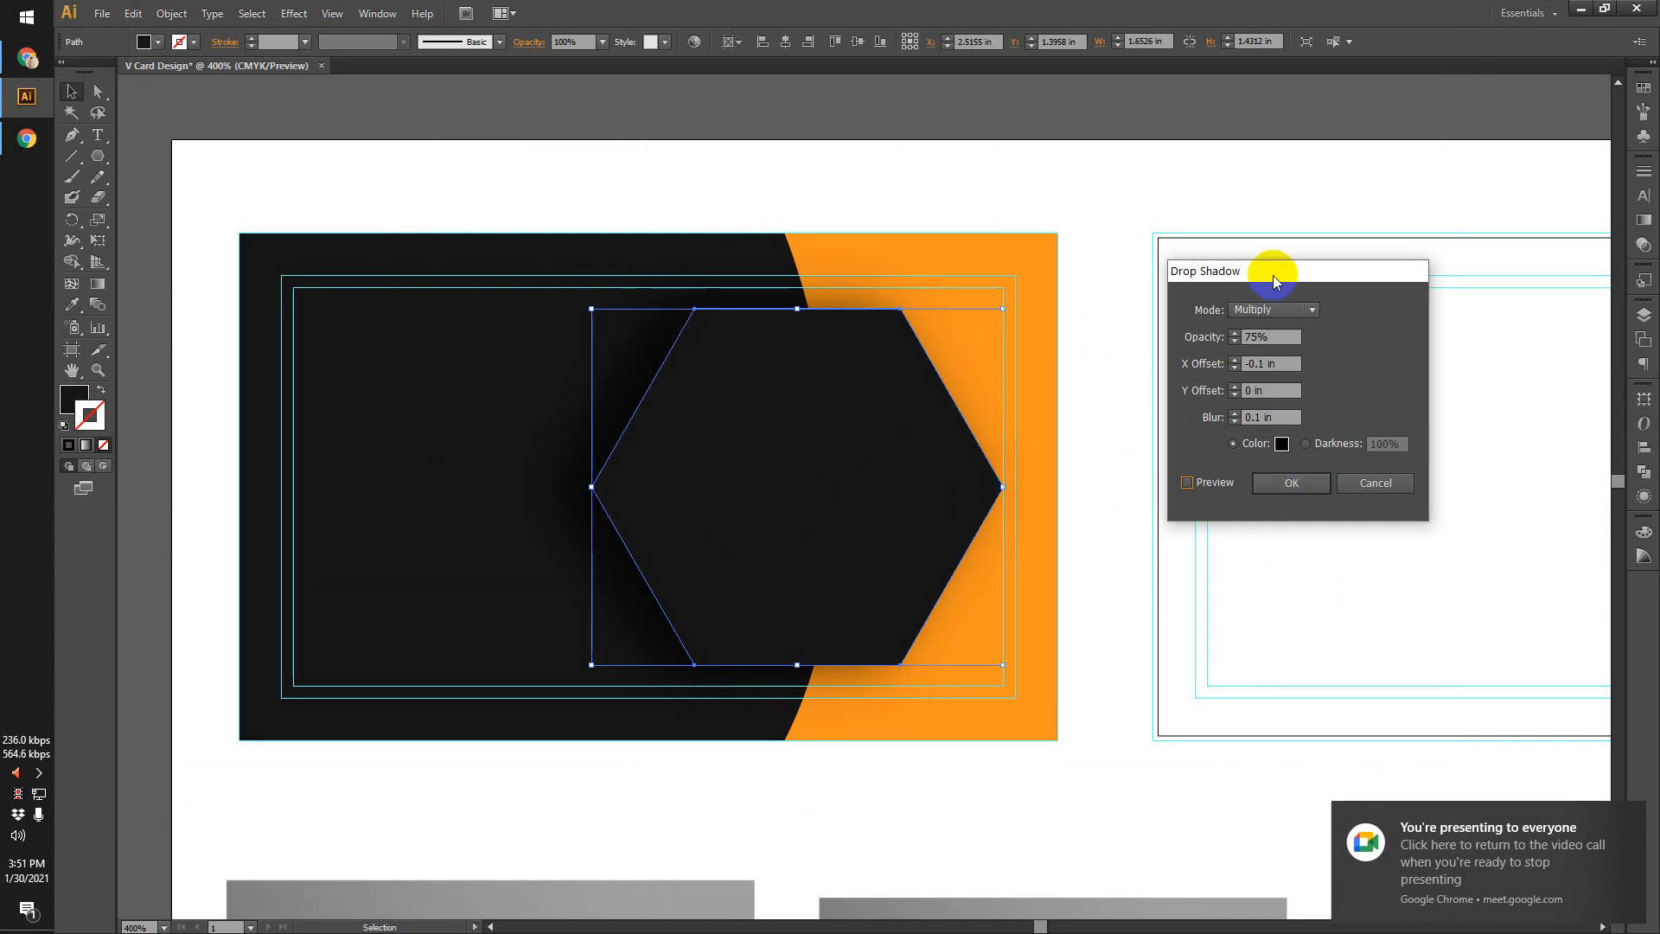
drag(1277, 280, 1265, 274)
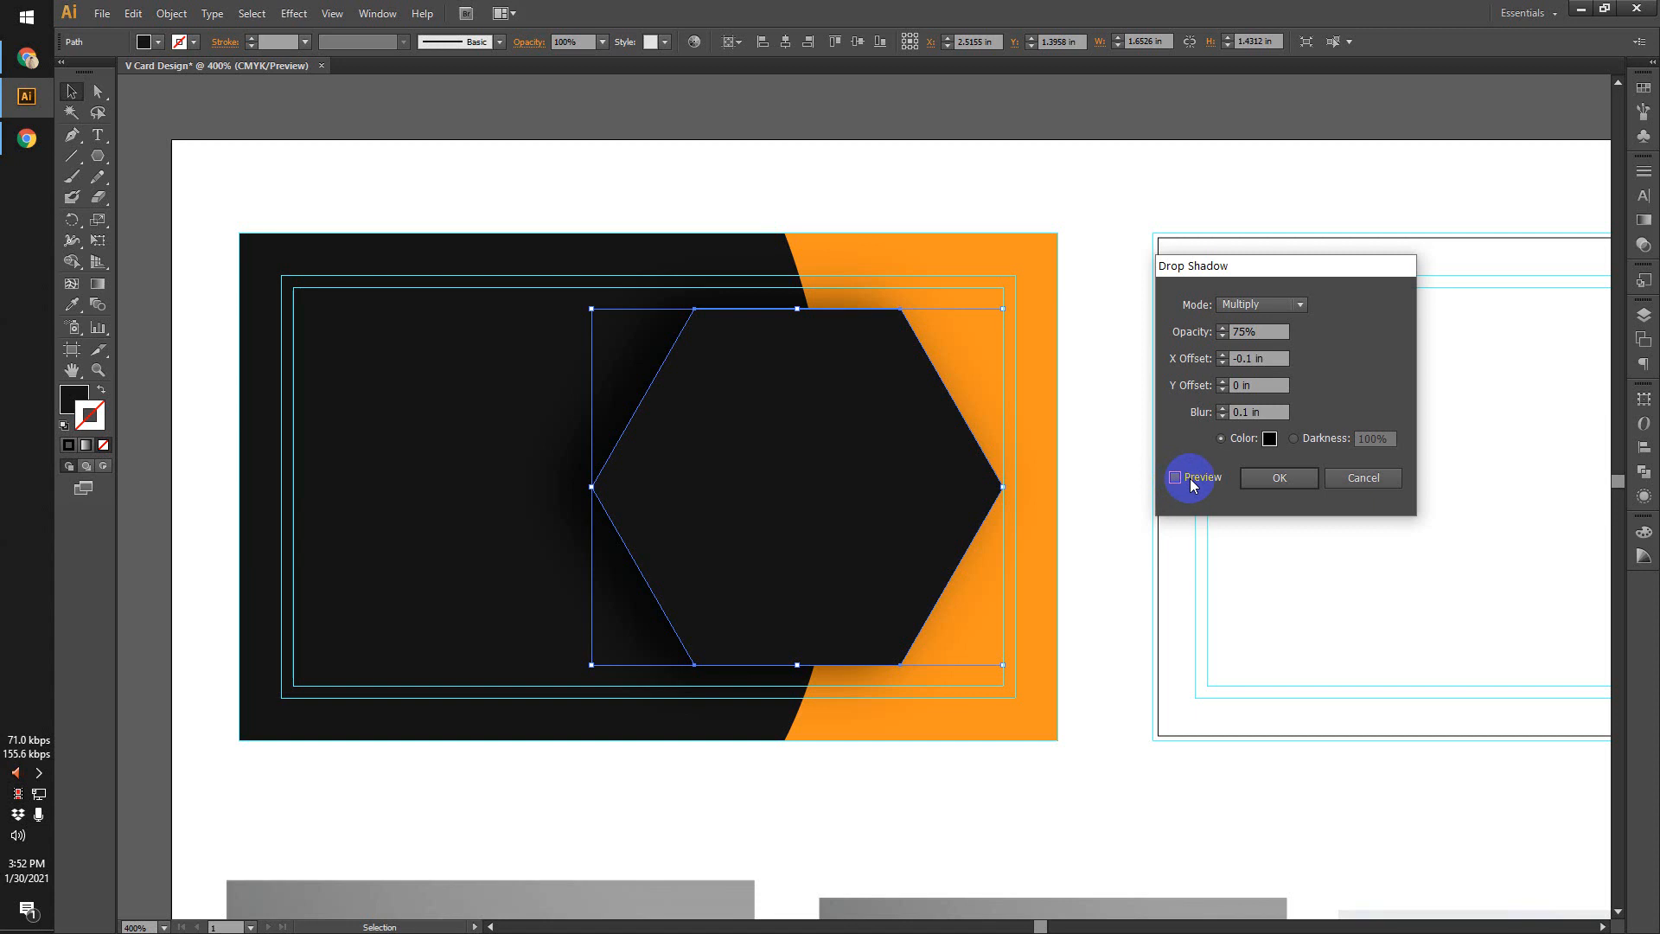
Switch to the Google Meet call in Chrome, turn the microphone on and return to Illustrator.
key(alt+Tab)
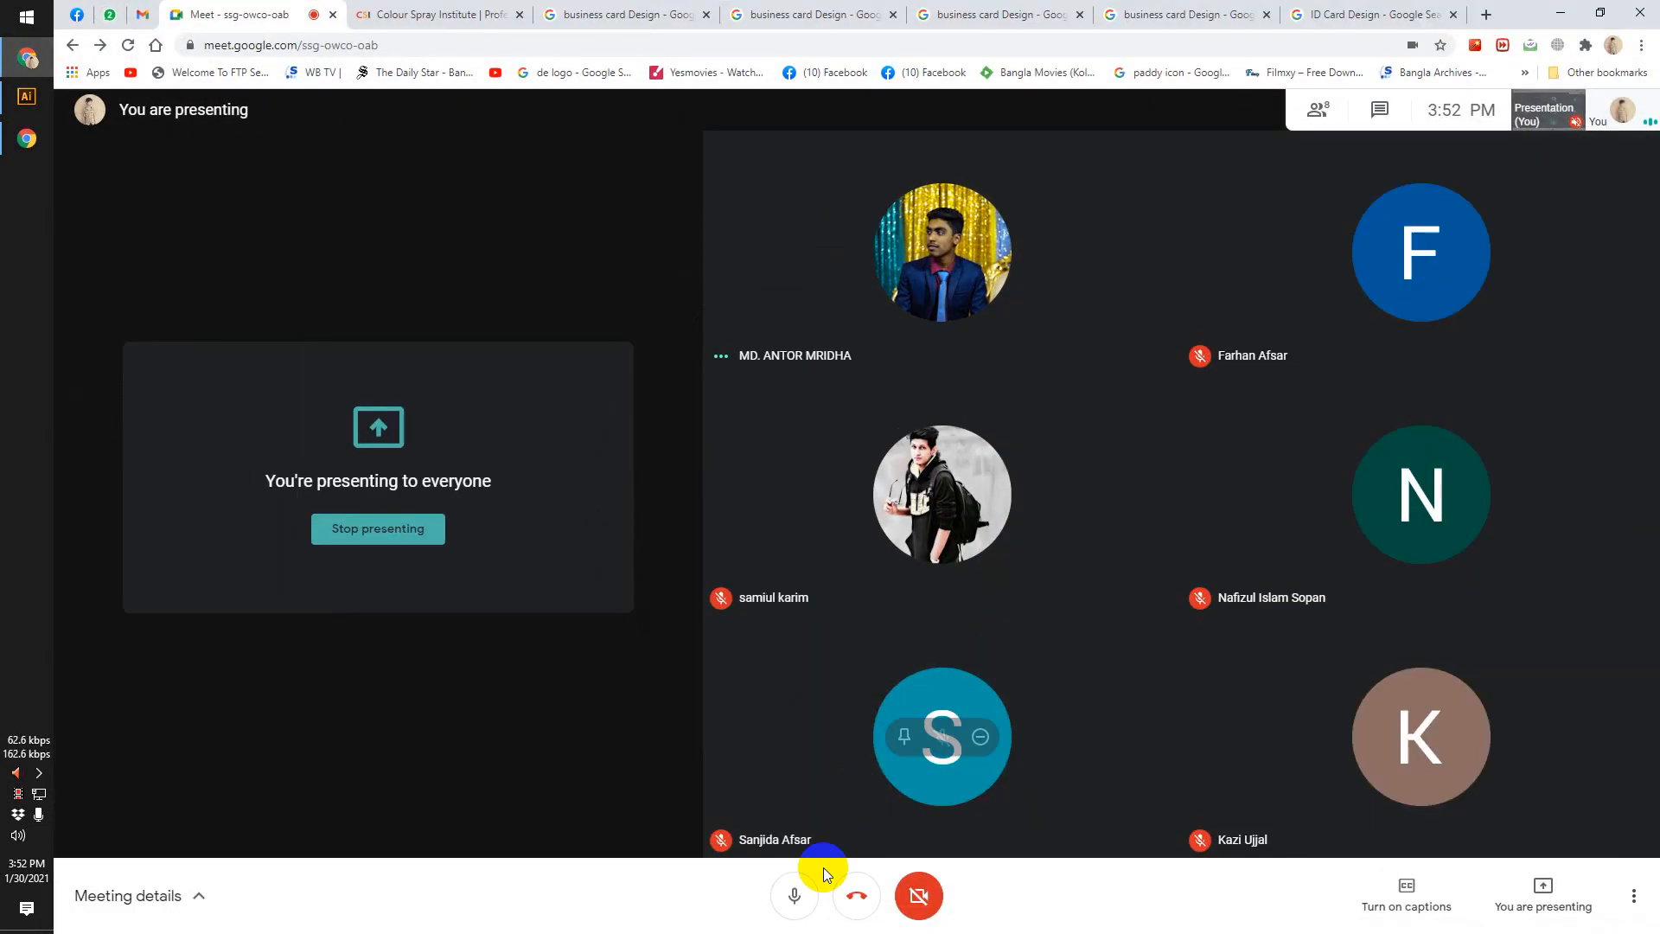
click(804, 15)
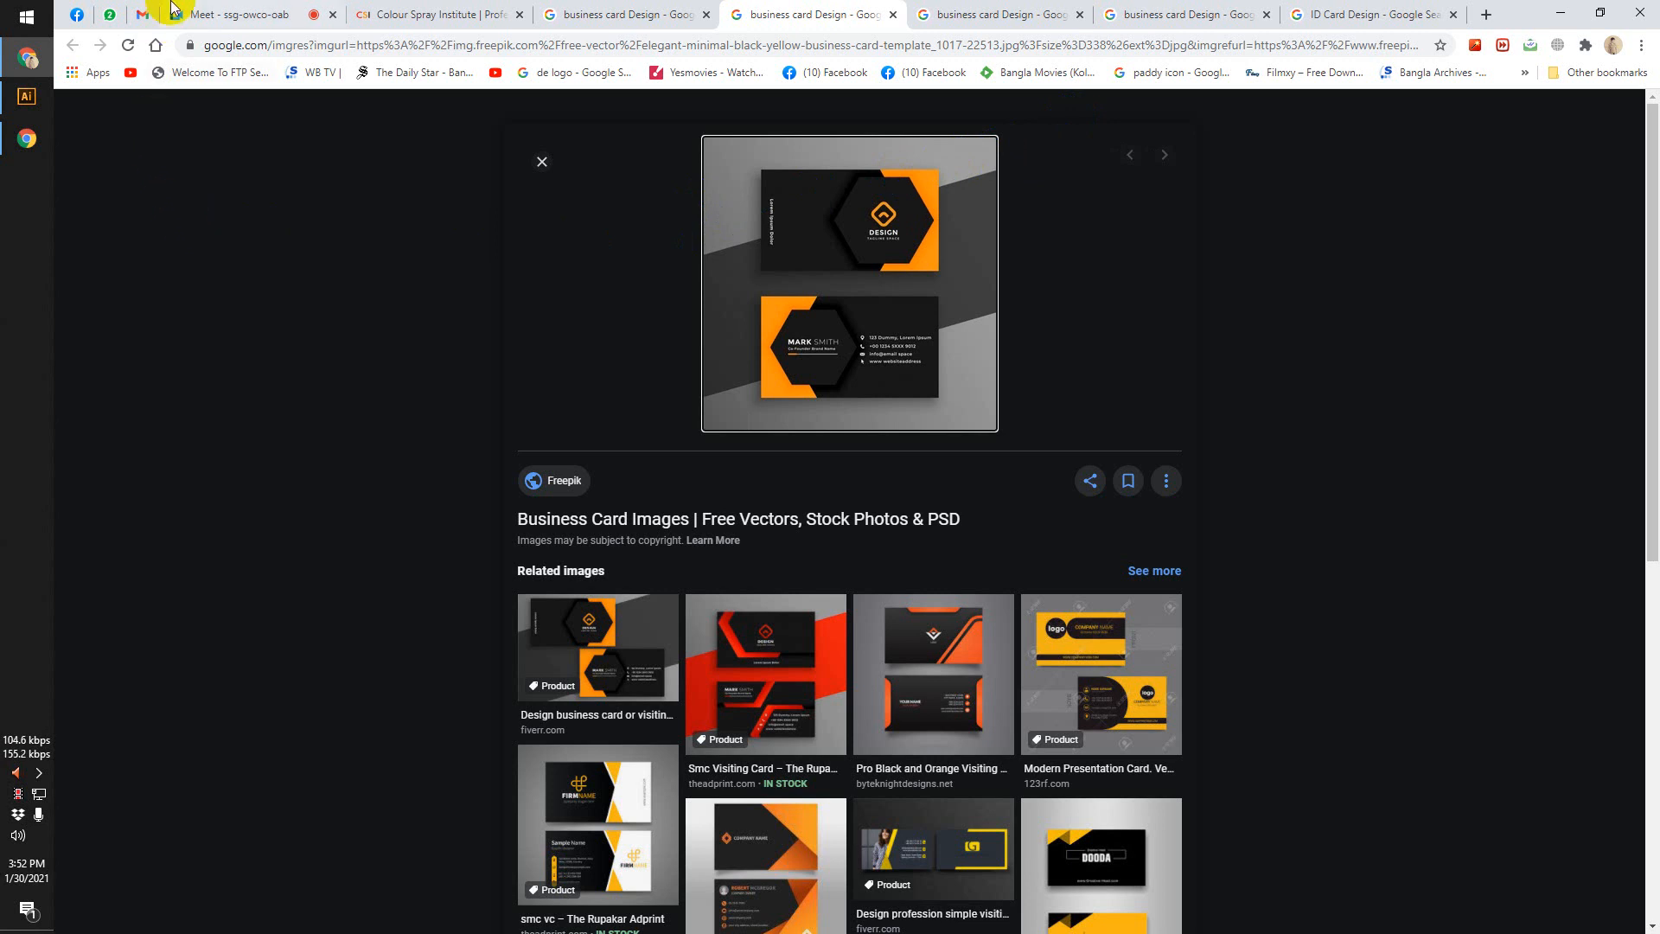
click(305, 8)
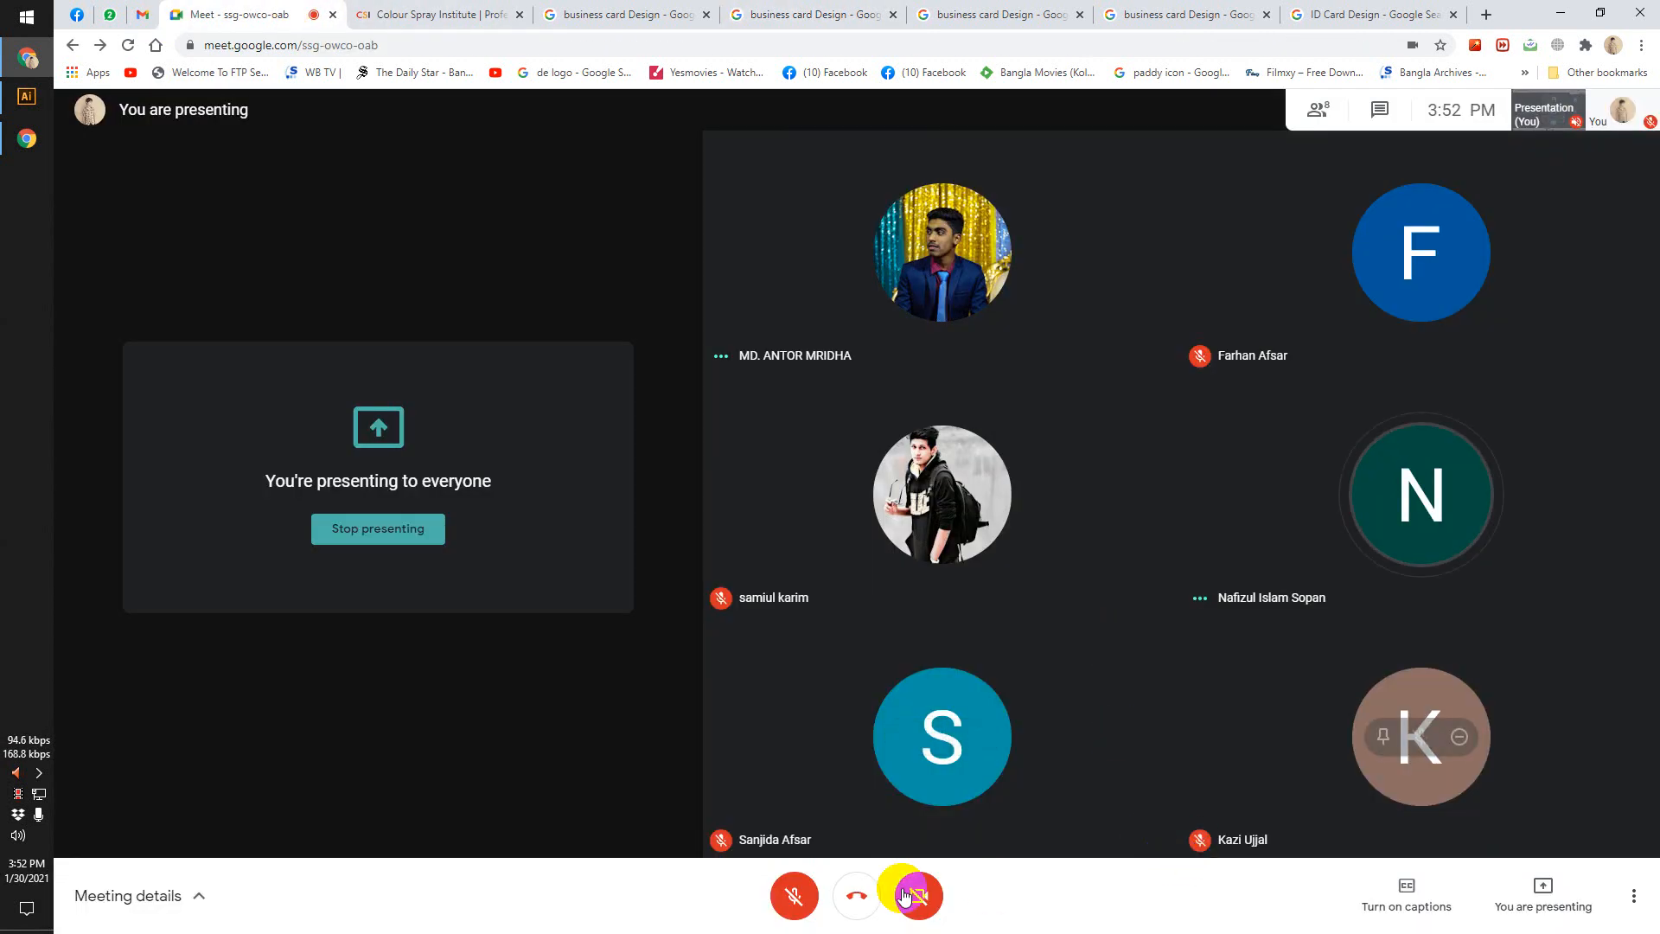
click(794, 900)
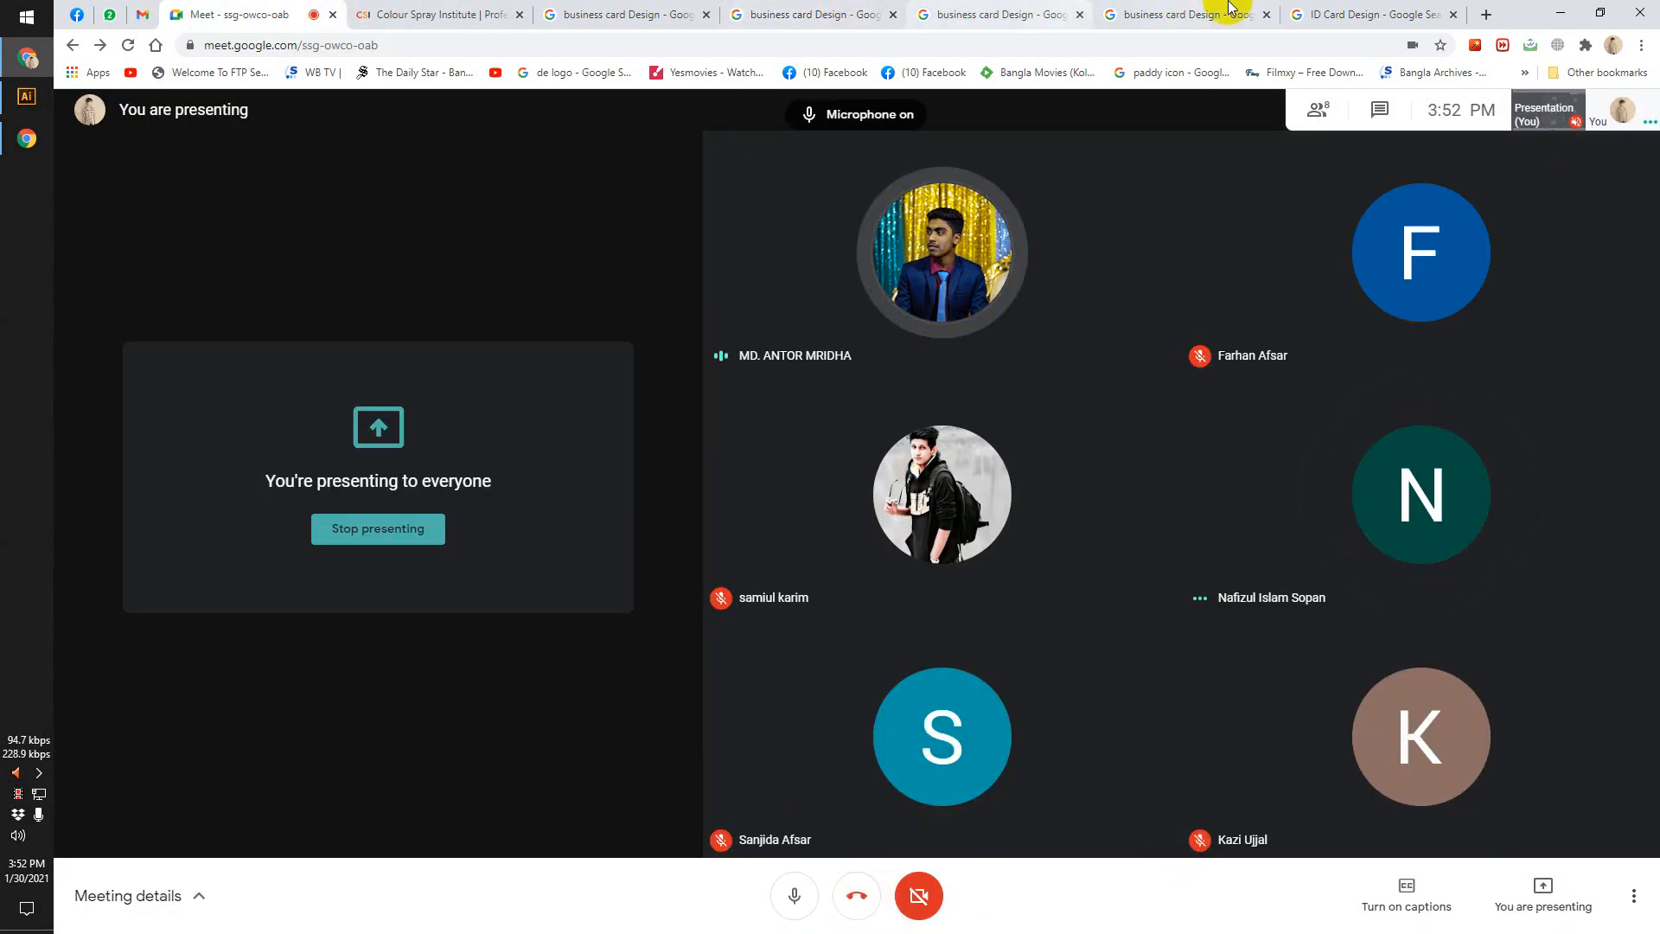
click(1185, 14)
click(1385, 7)
key(alt+Tab)
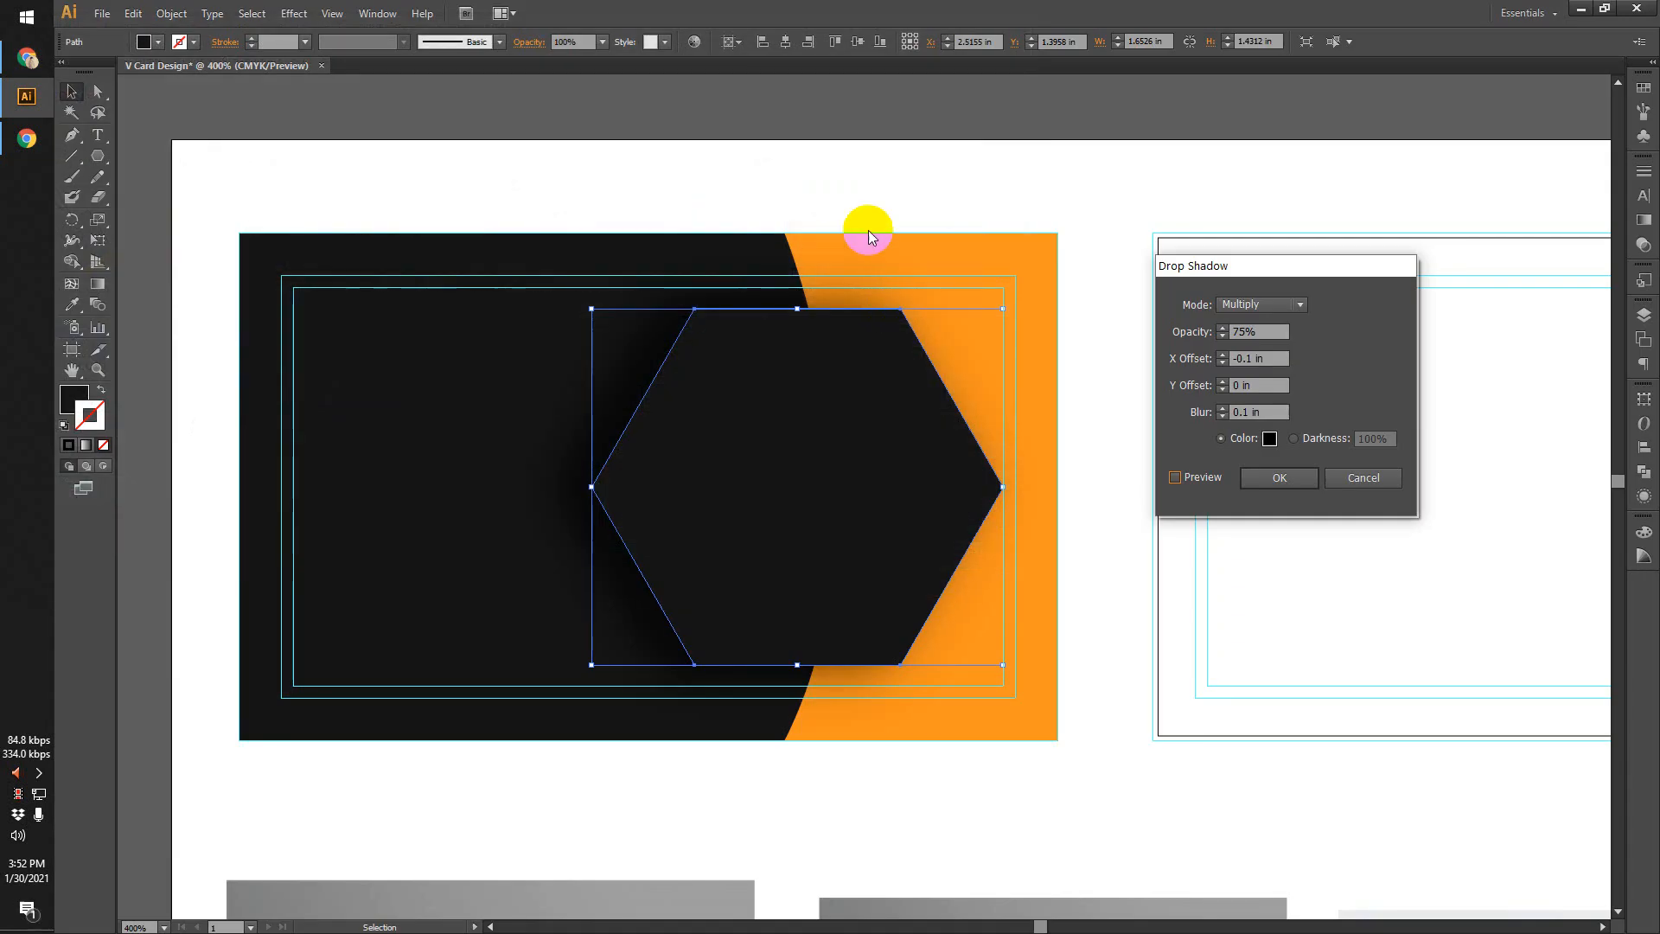
drag(1260, 263, 1198, 276)
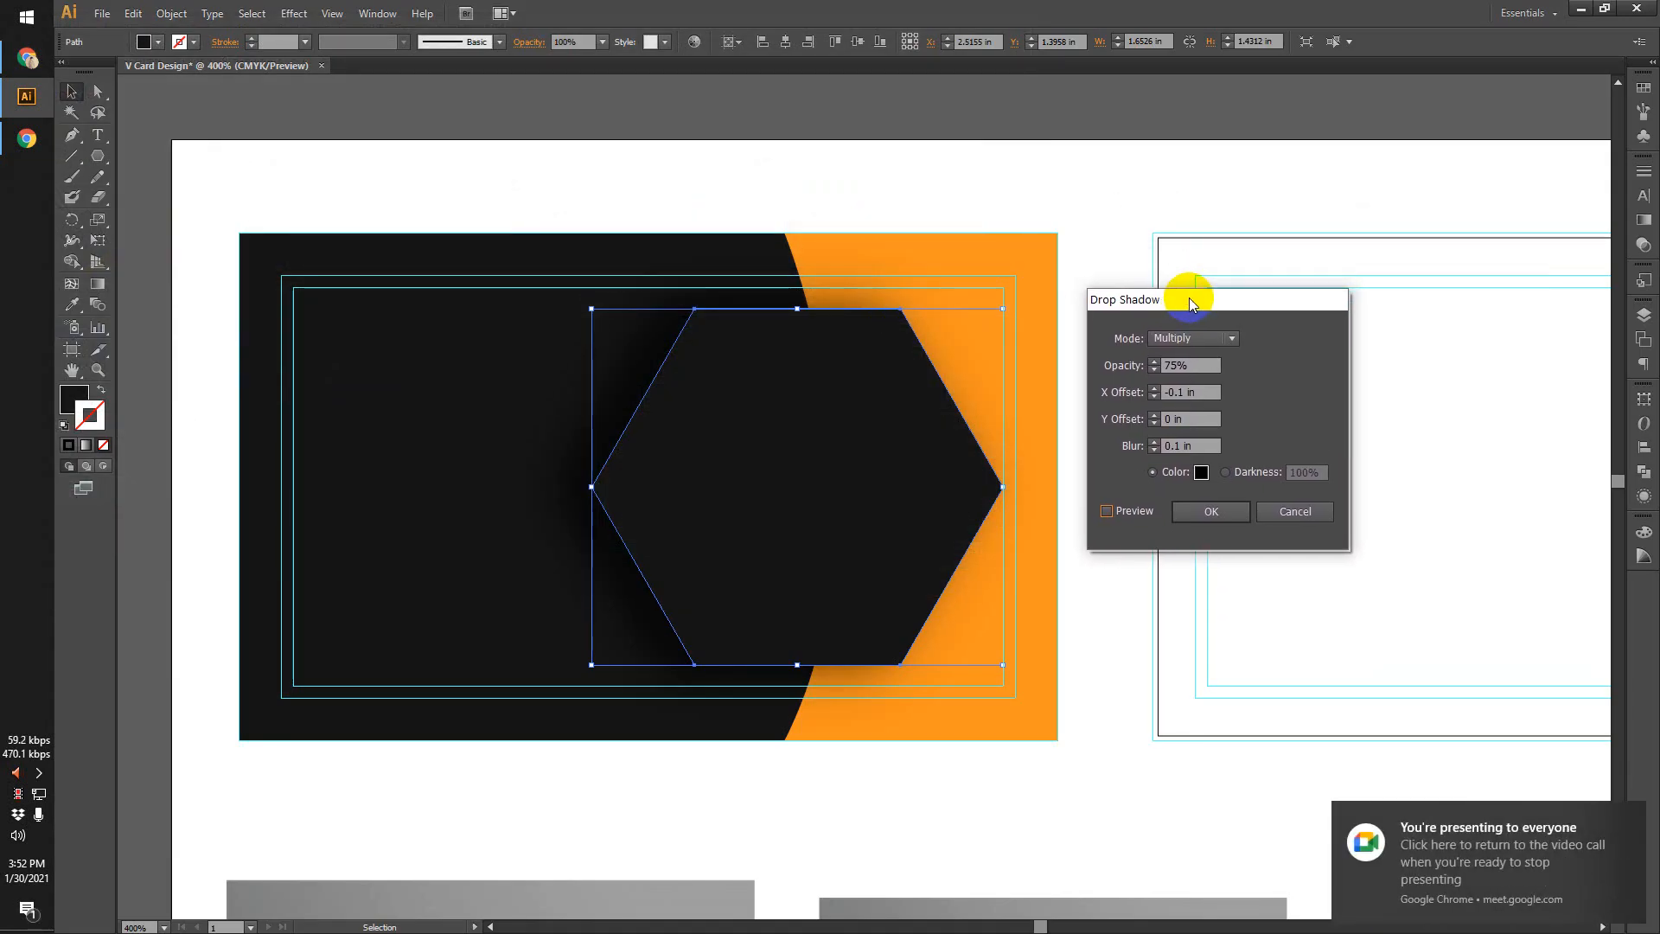
drag(1190, 297, 1184, 337)
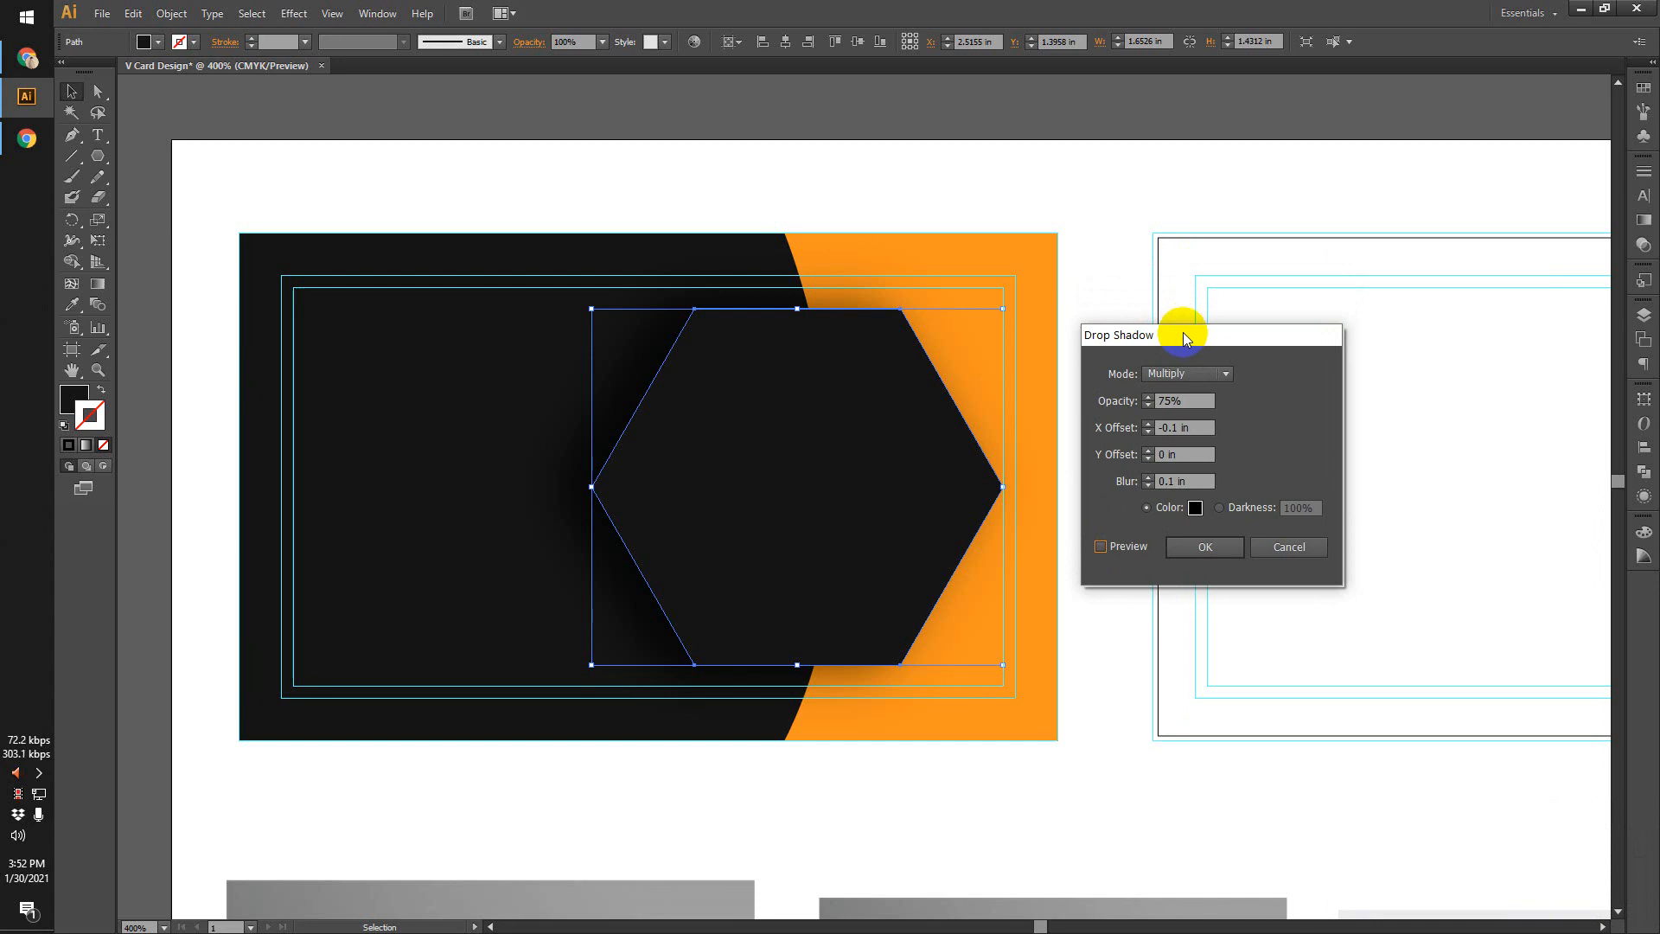
Turn on the drop shadow preview and compare blur values of 0 in and 0.2 in, ending at 0.1 in.
drag(1183, 332, 1195, 315)
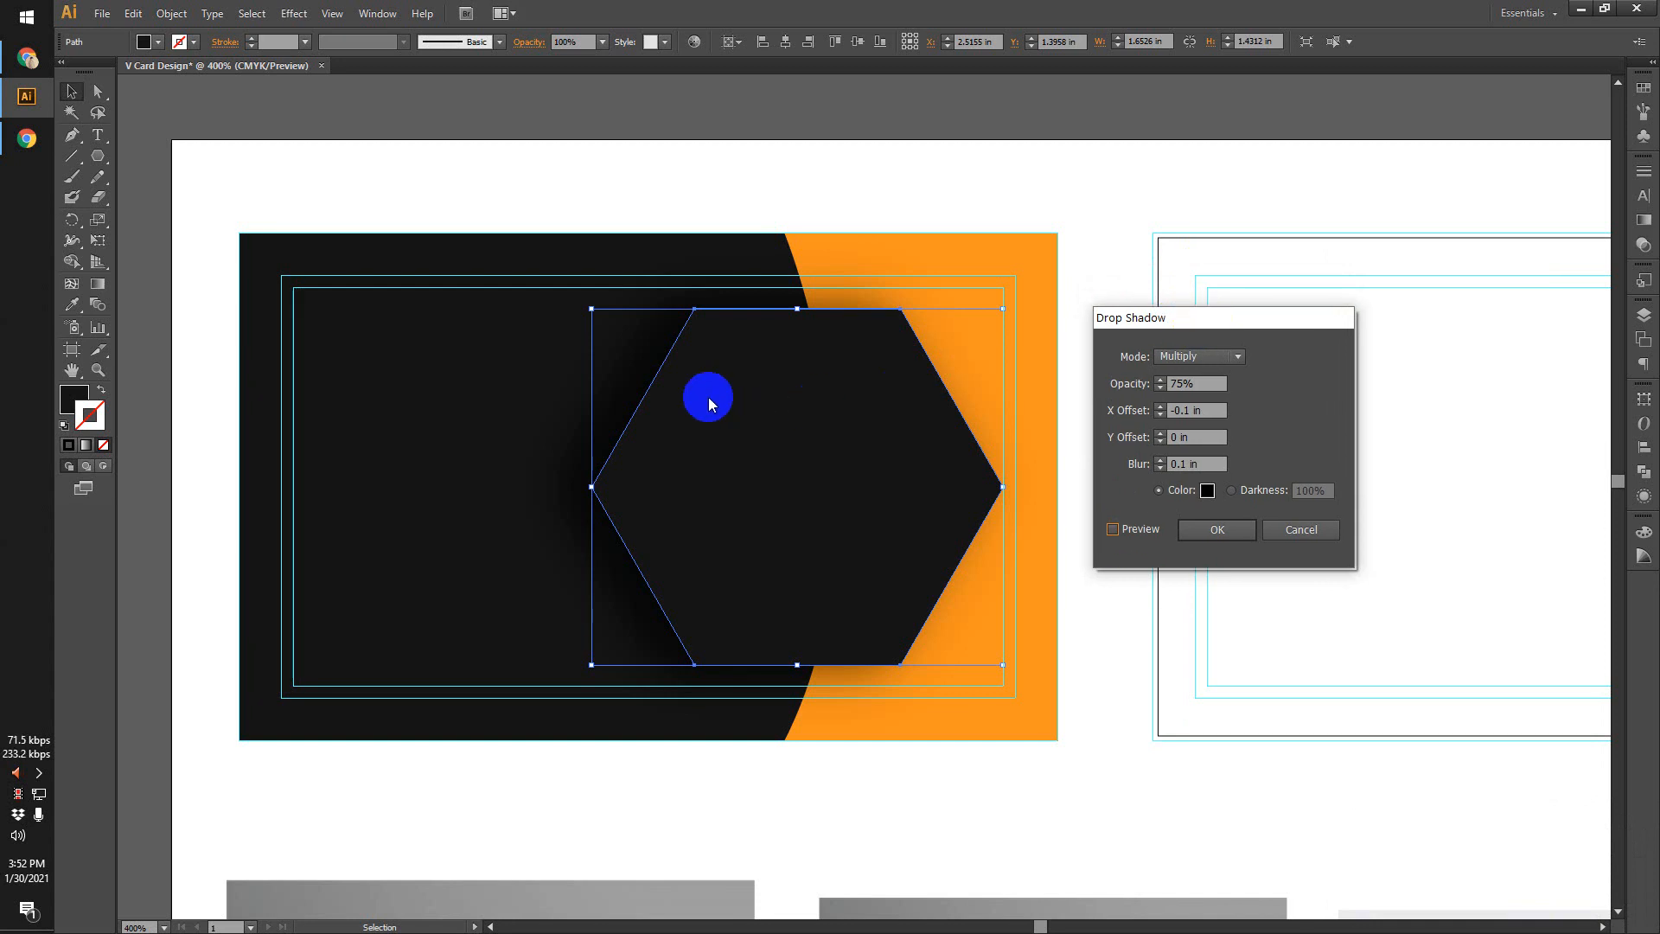
click(1135, 532)
click(1190, 464)
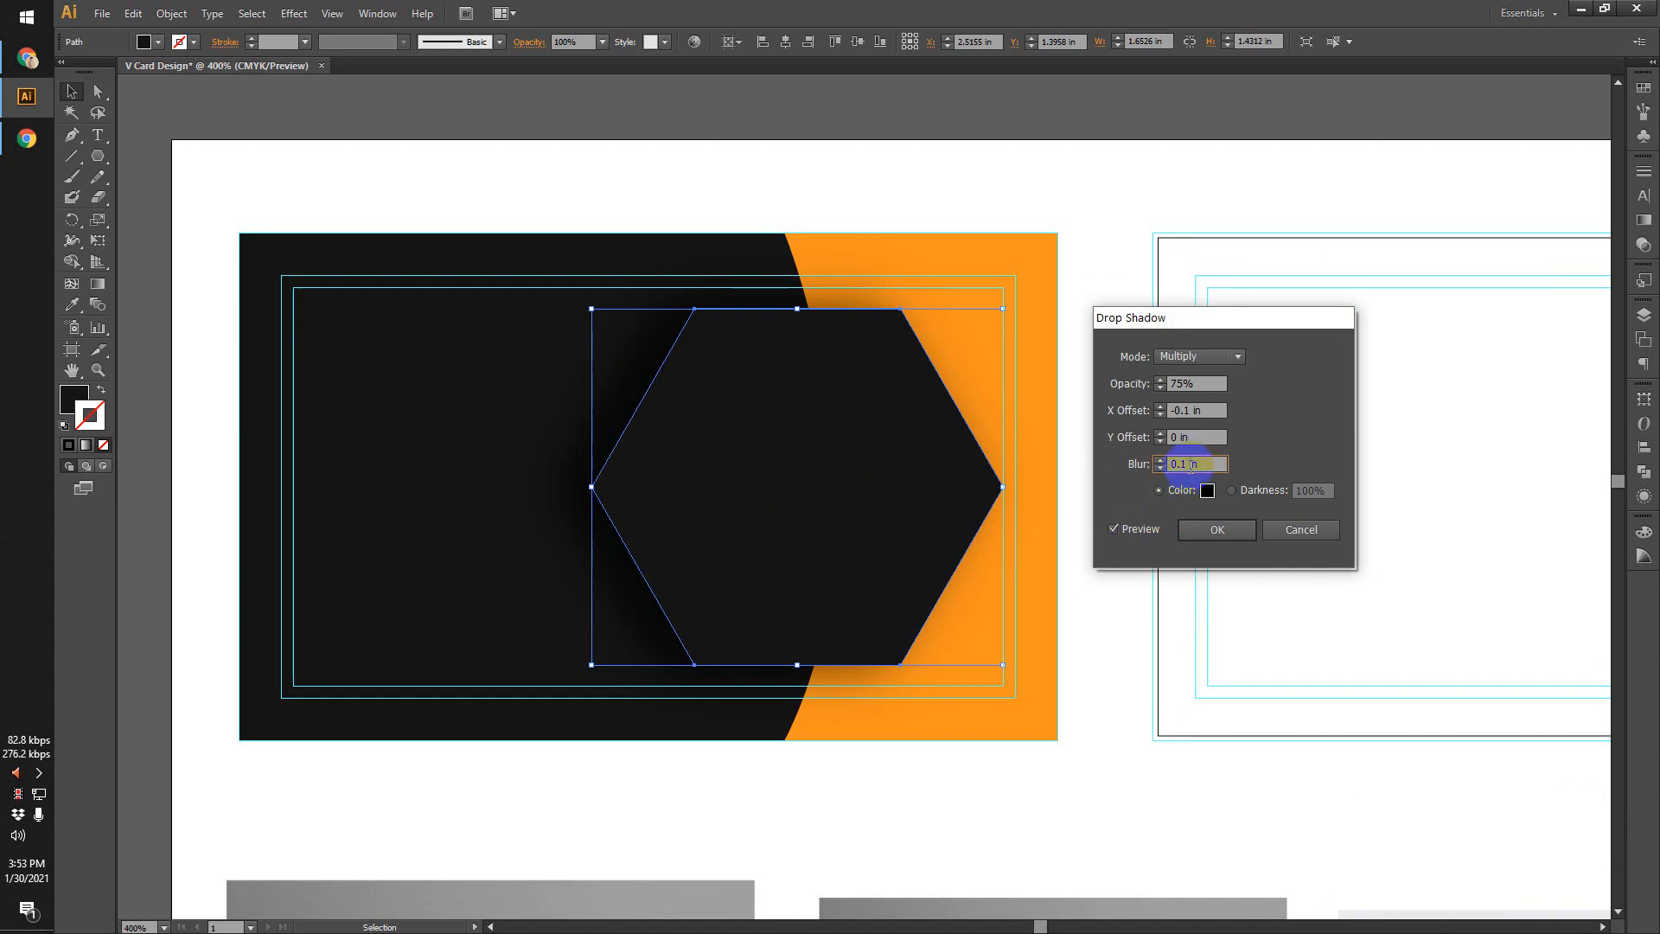
key(Down)
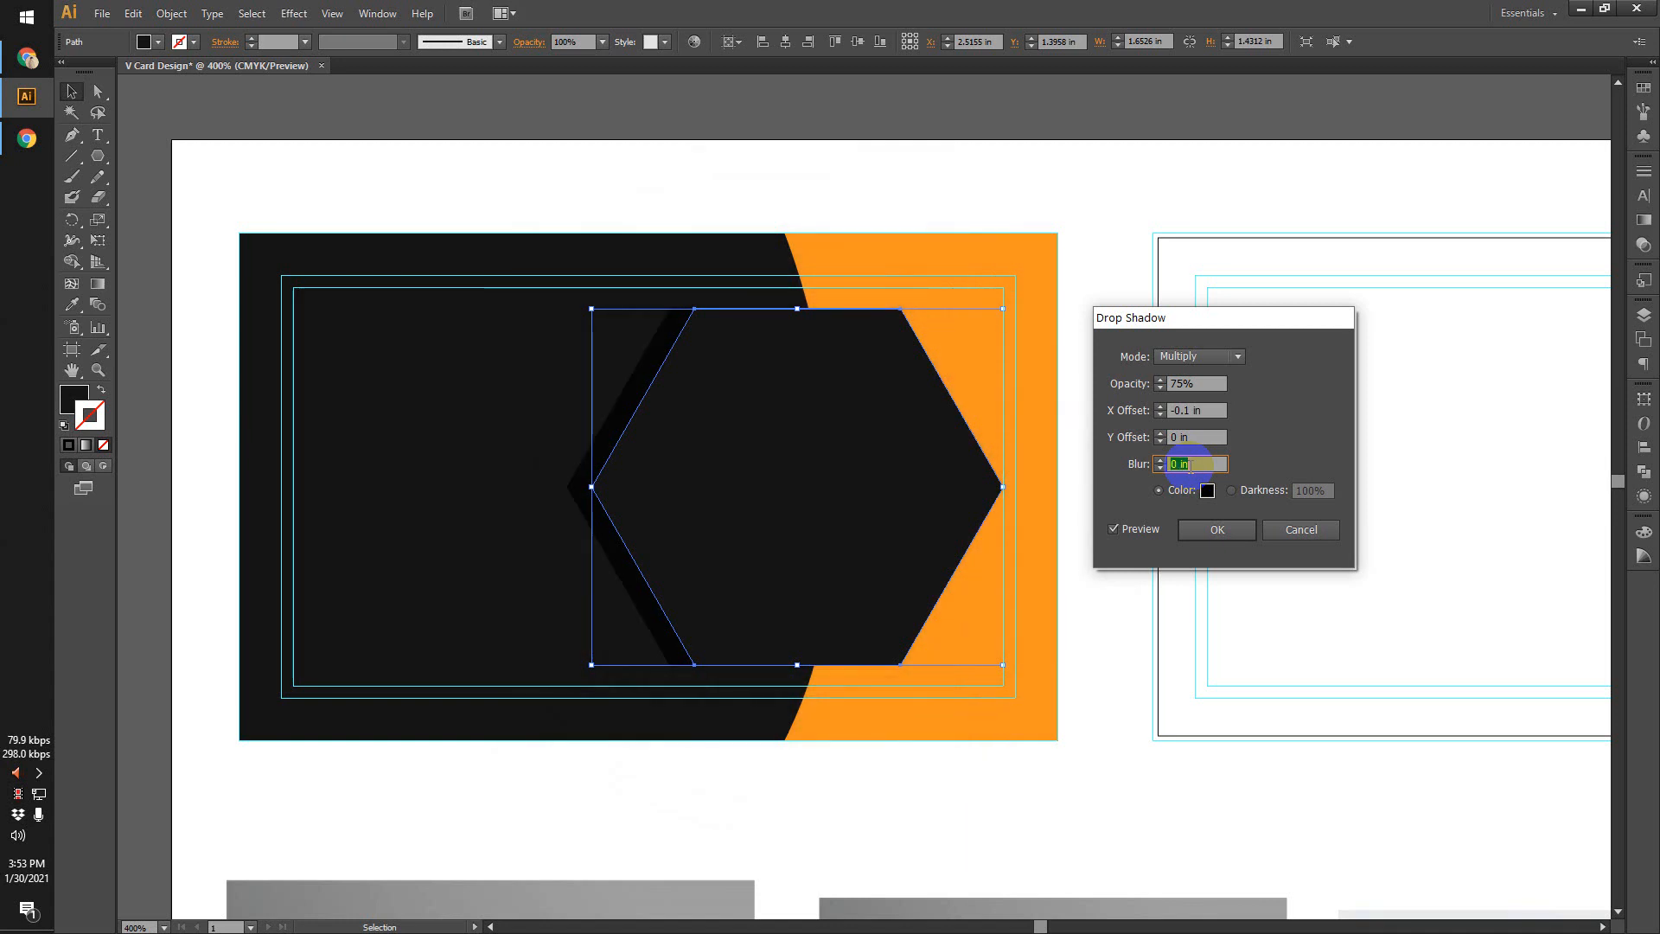
key(Up)
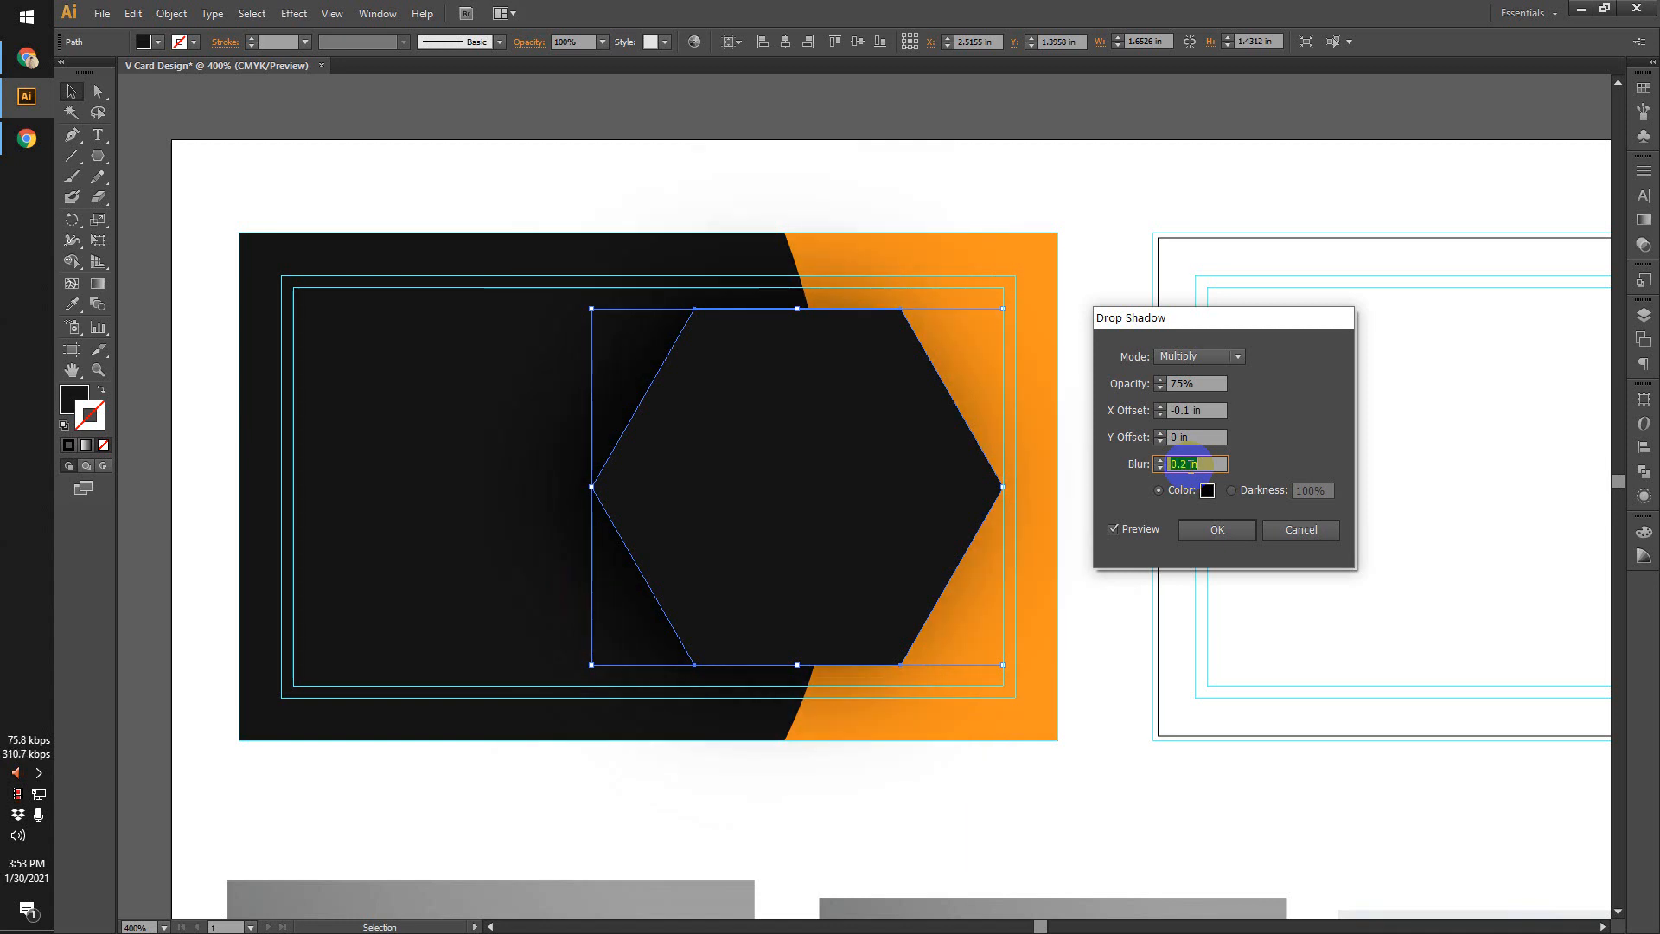
key(Down)
key(Up)
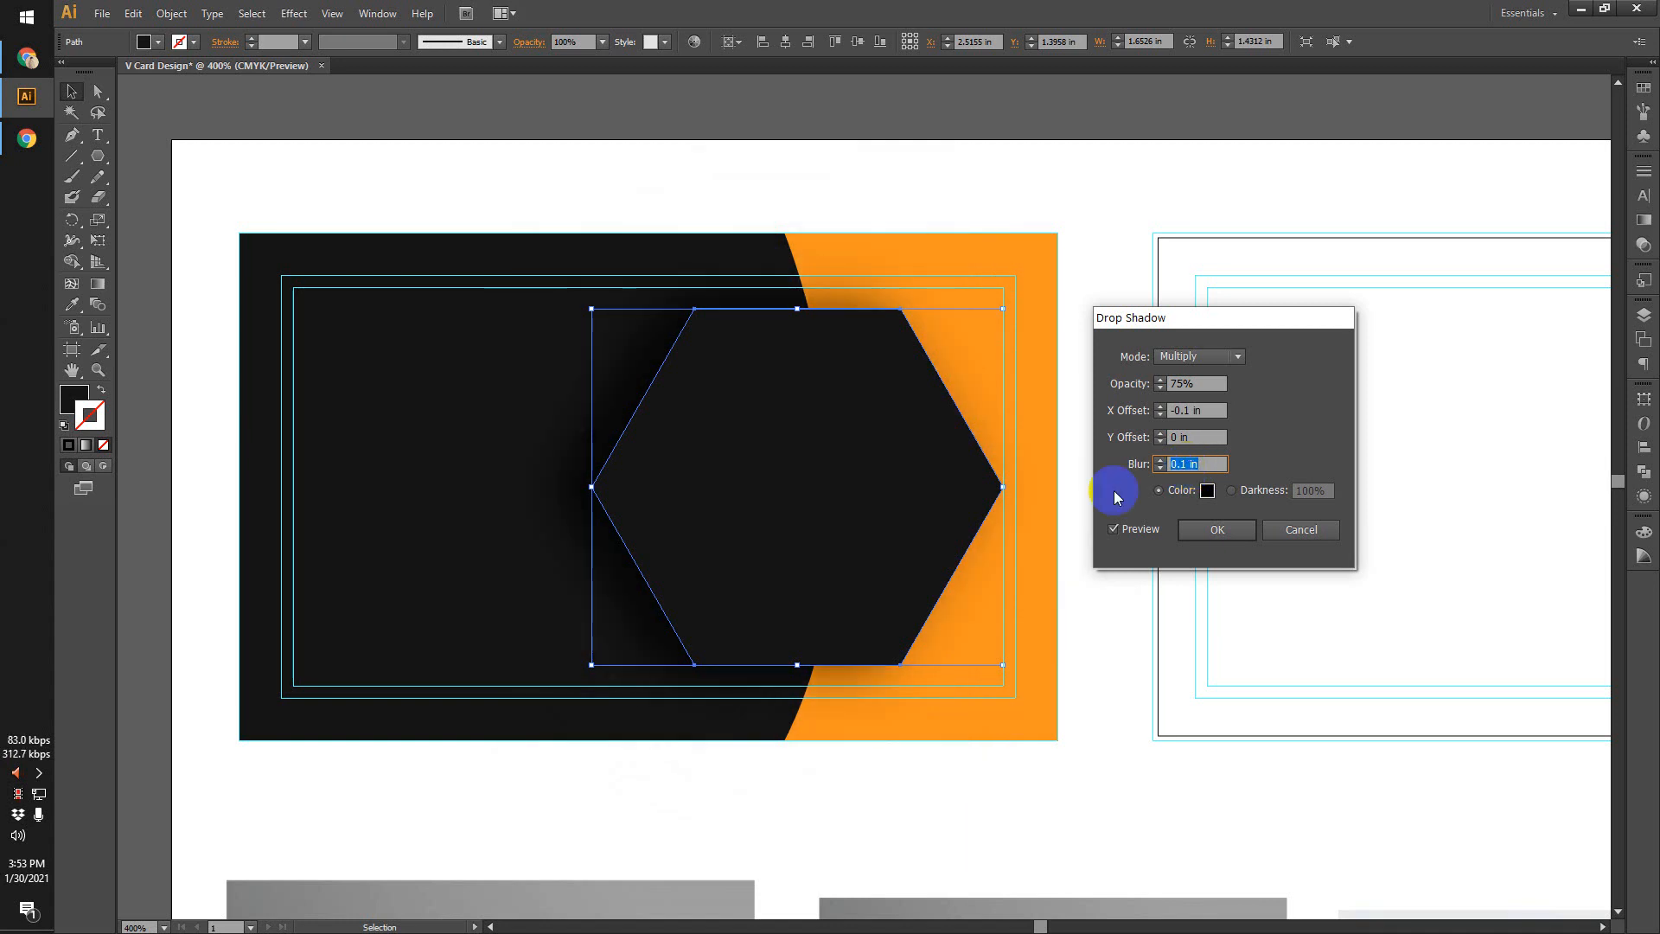
Apply the drop shadow to the black hexagon and deselect it.
drag(1278, 318, 1364, 299)
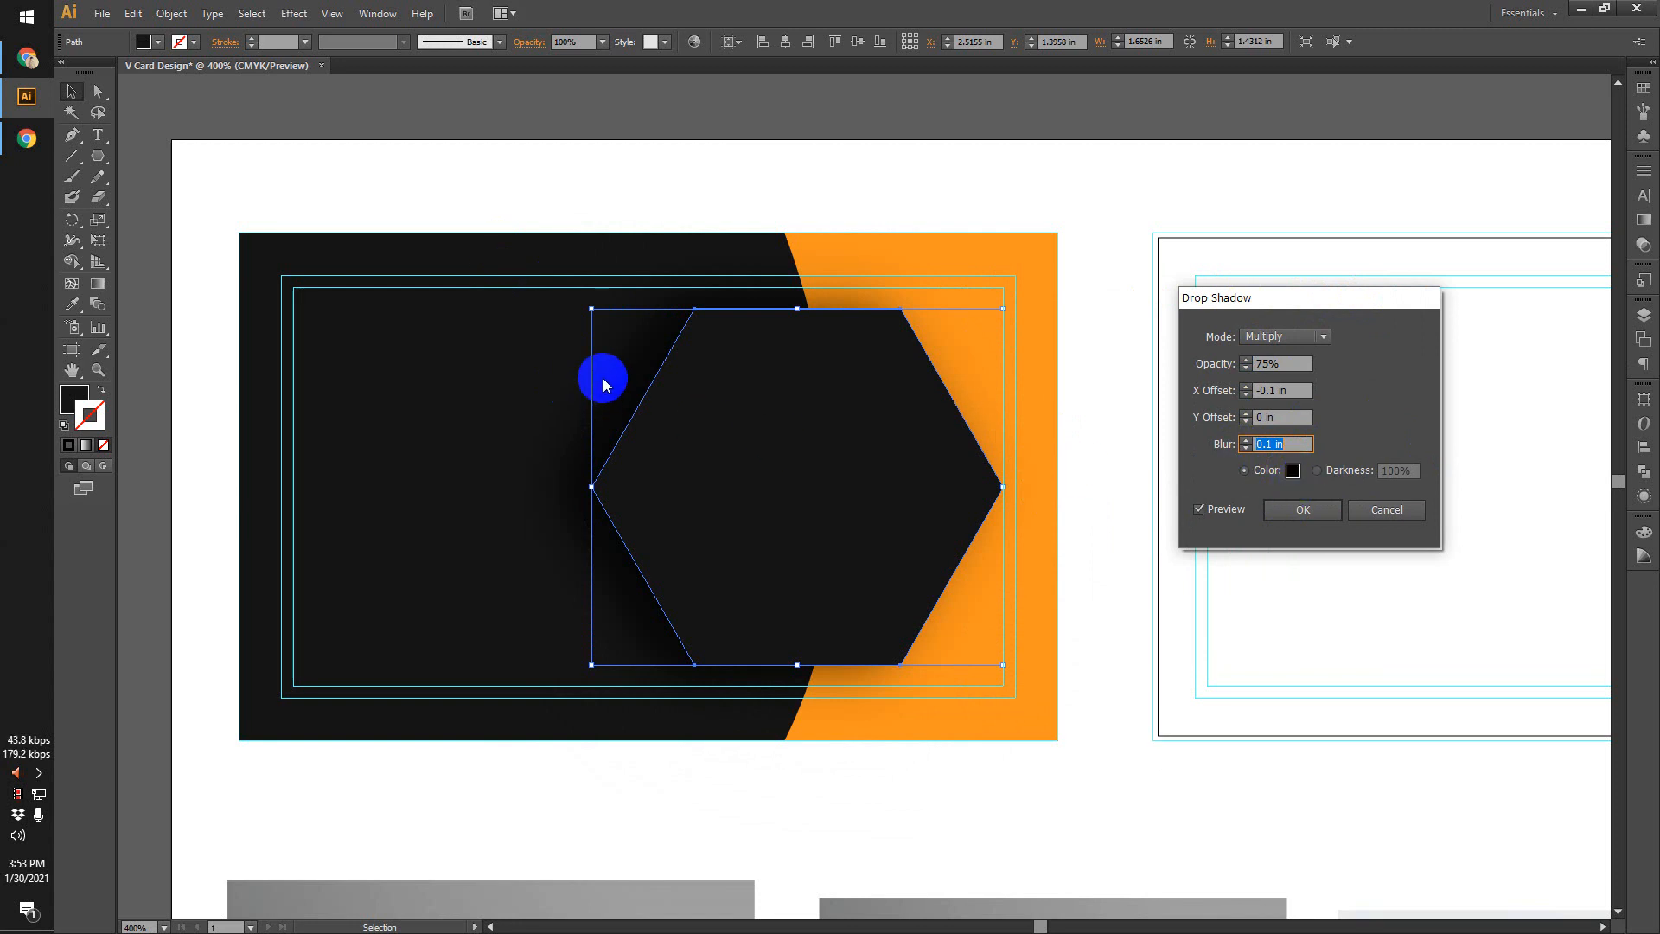
click(1305, 511)
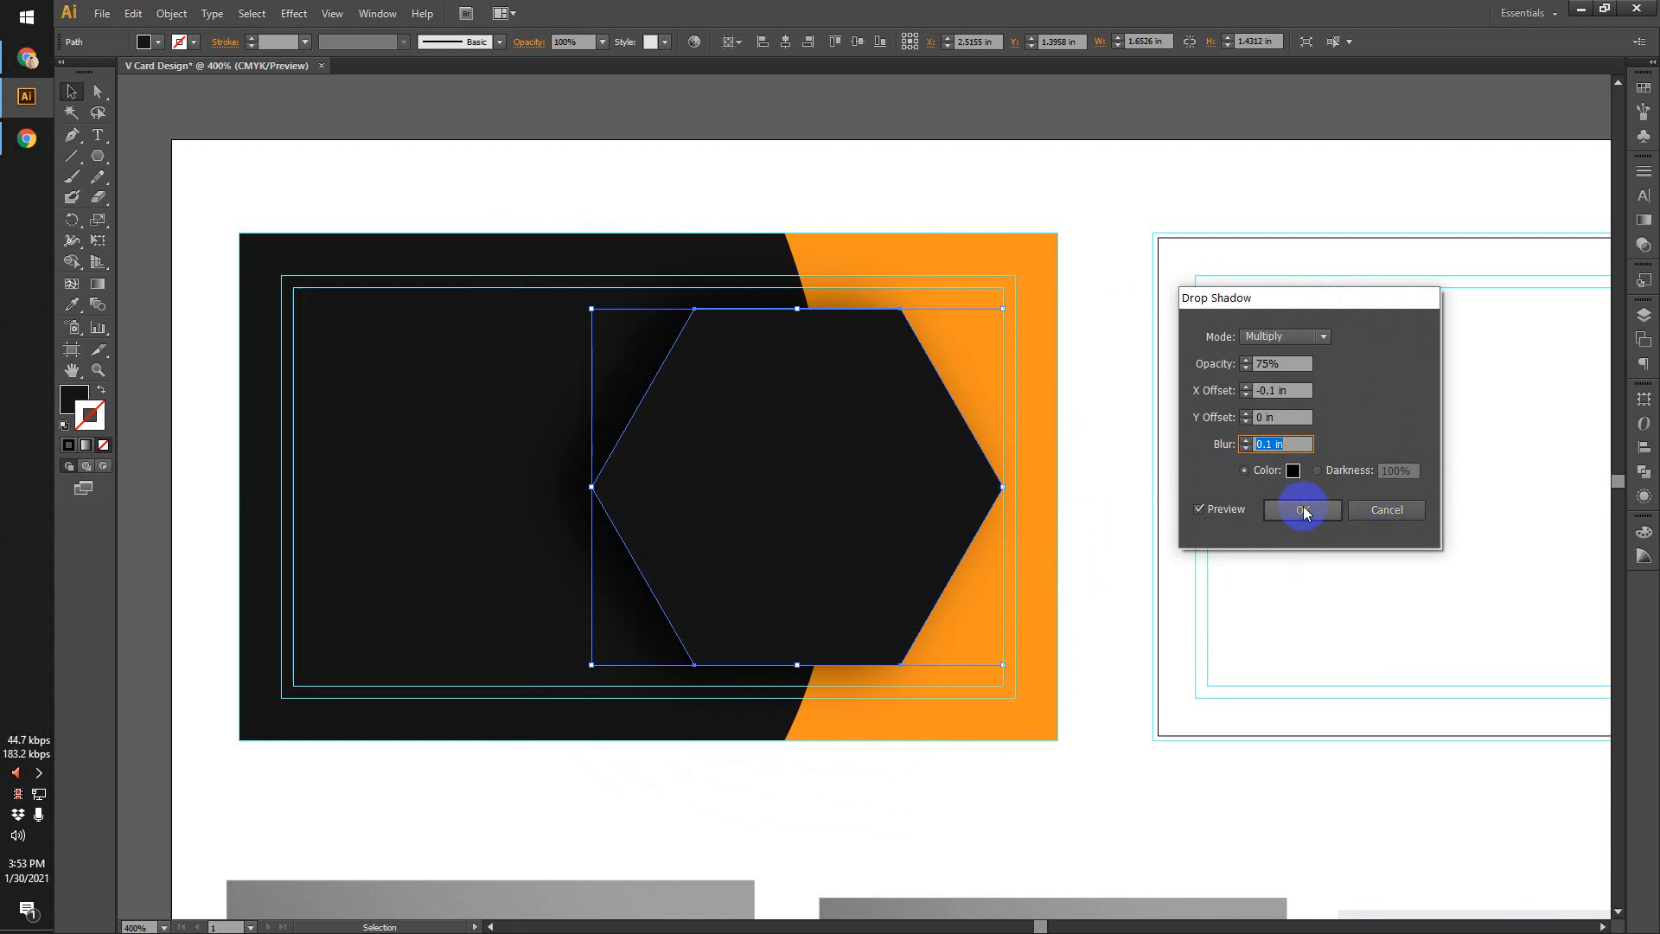
click(760, 288)
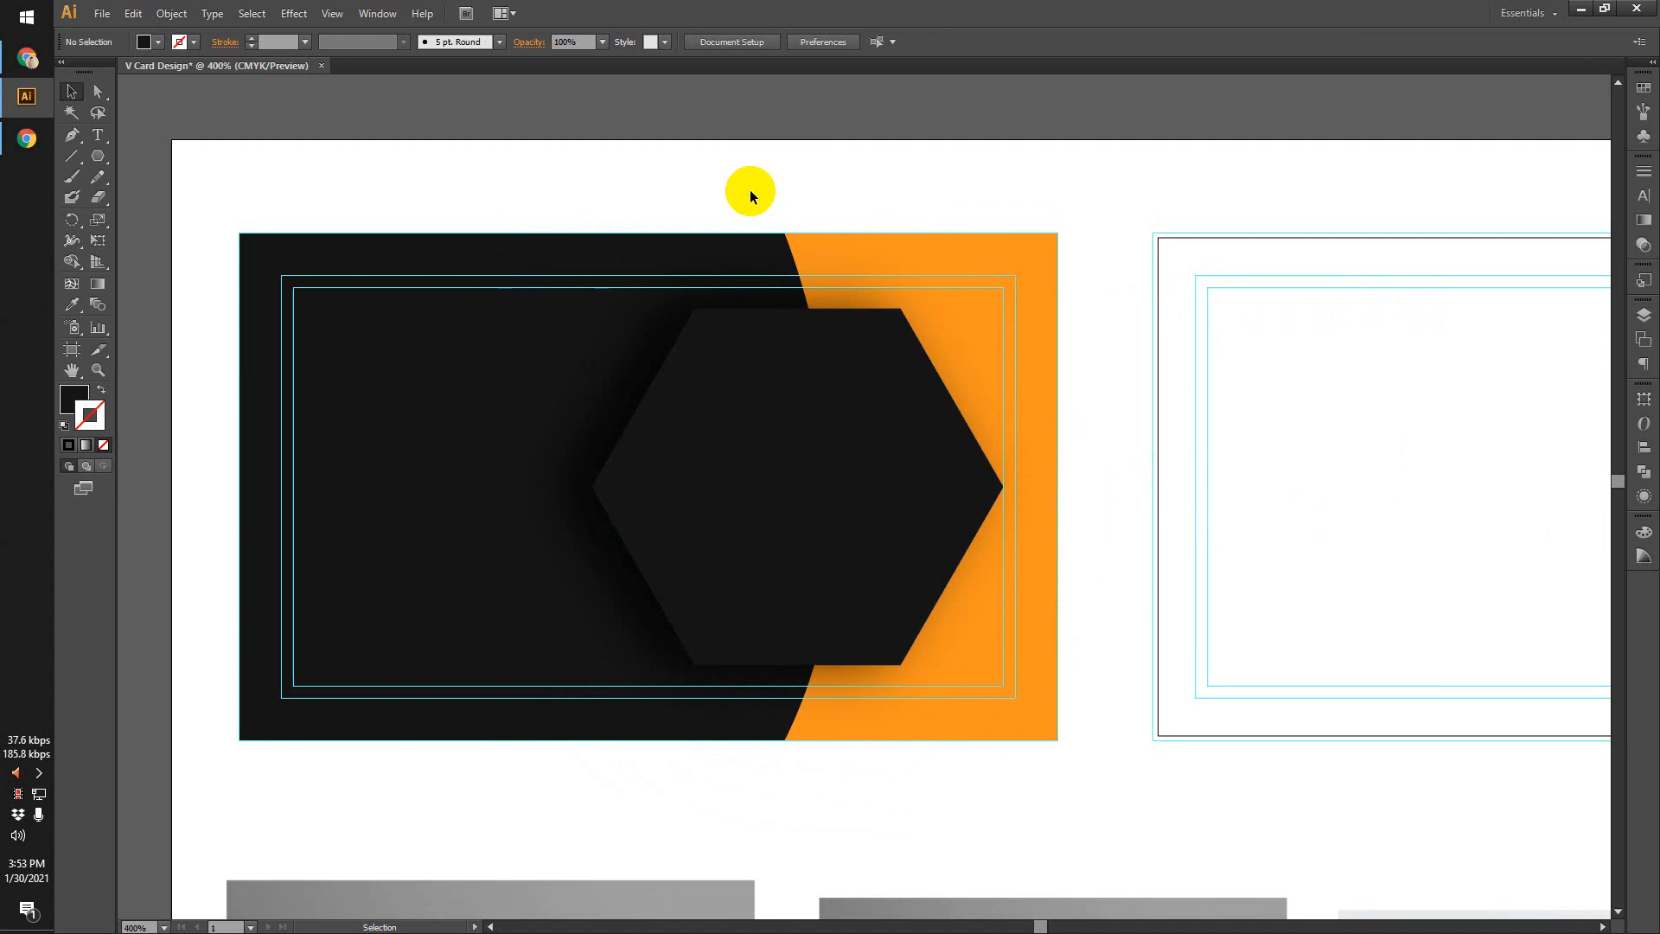
Examine the finished hexagon card front against the reference cards below, including the red-and-black design.
scroll(750, 192, down, 2)
drag(762, 171, 761, 228)
scroll(762, 229, up, 1)
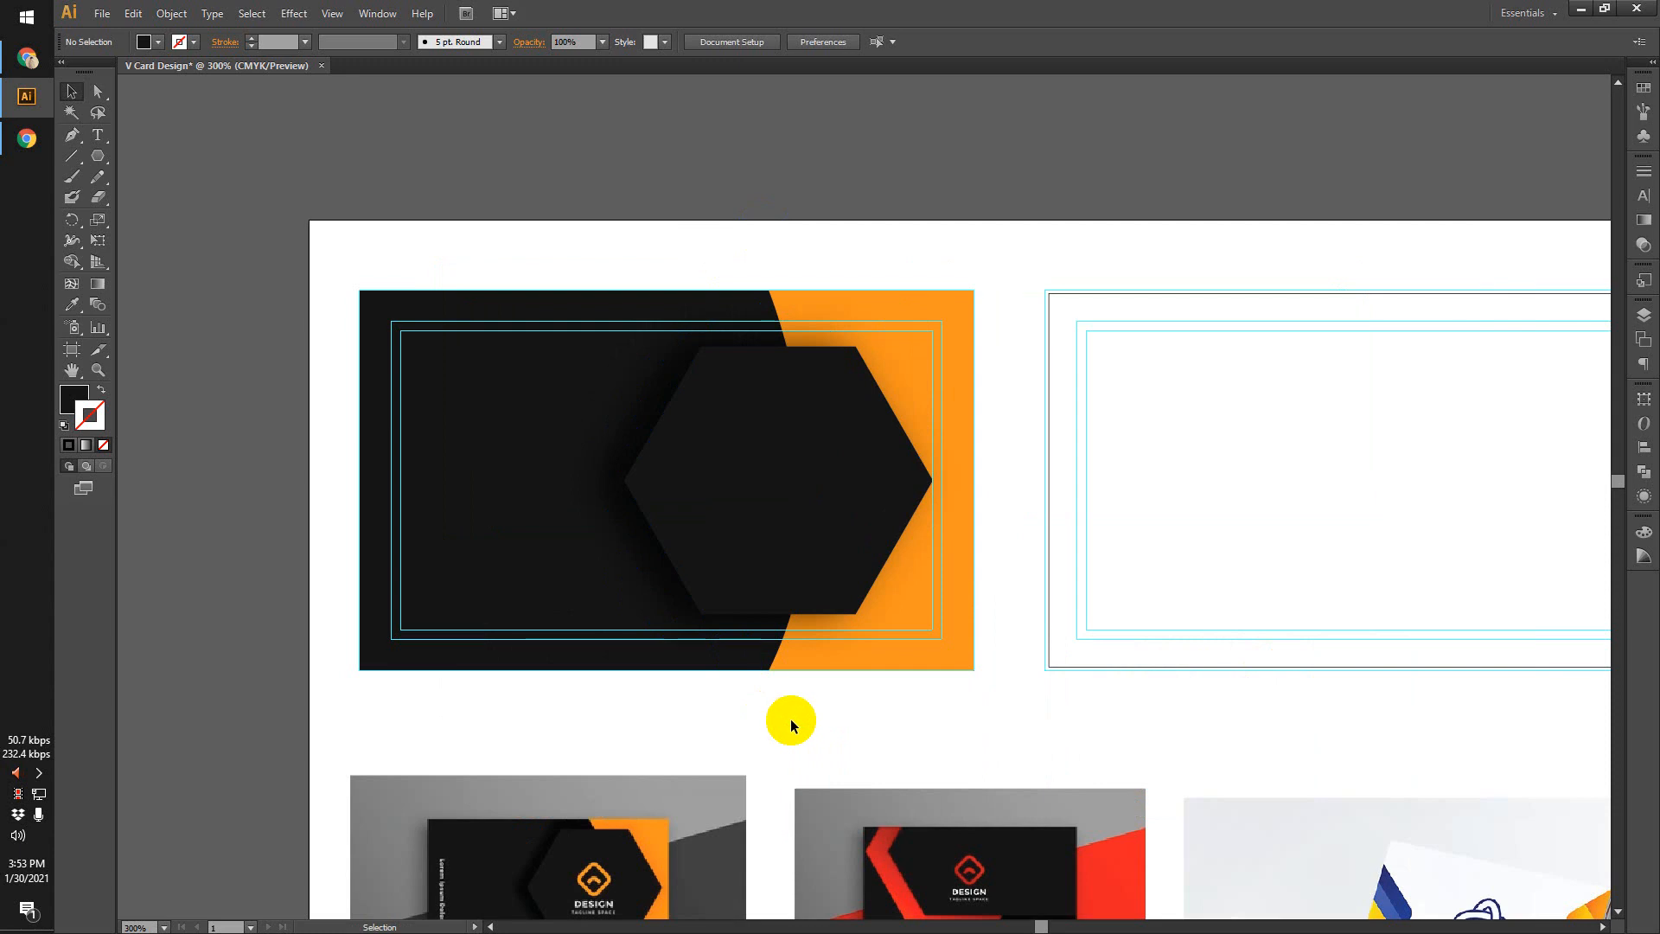
drag(869, 728, 556, 340)
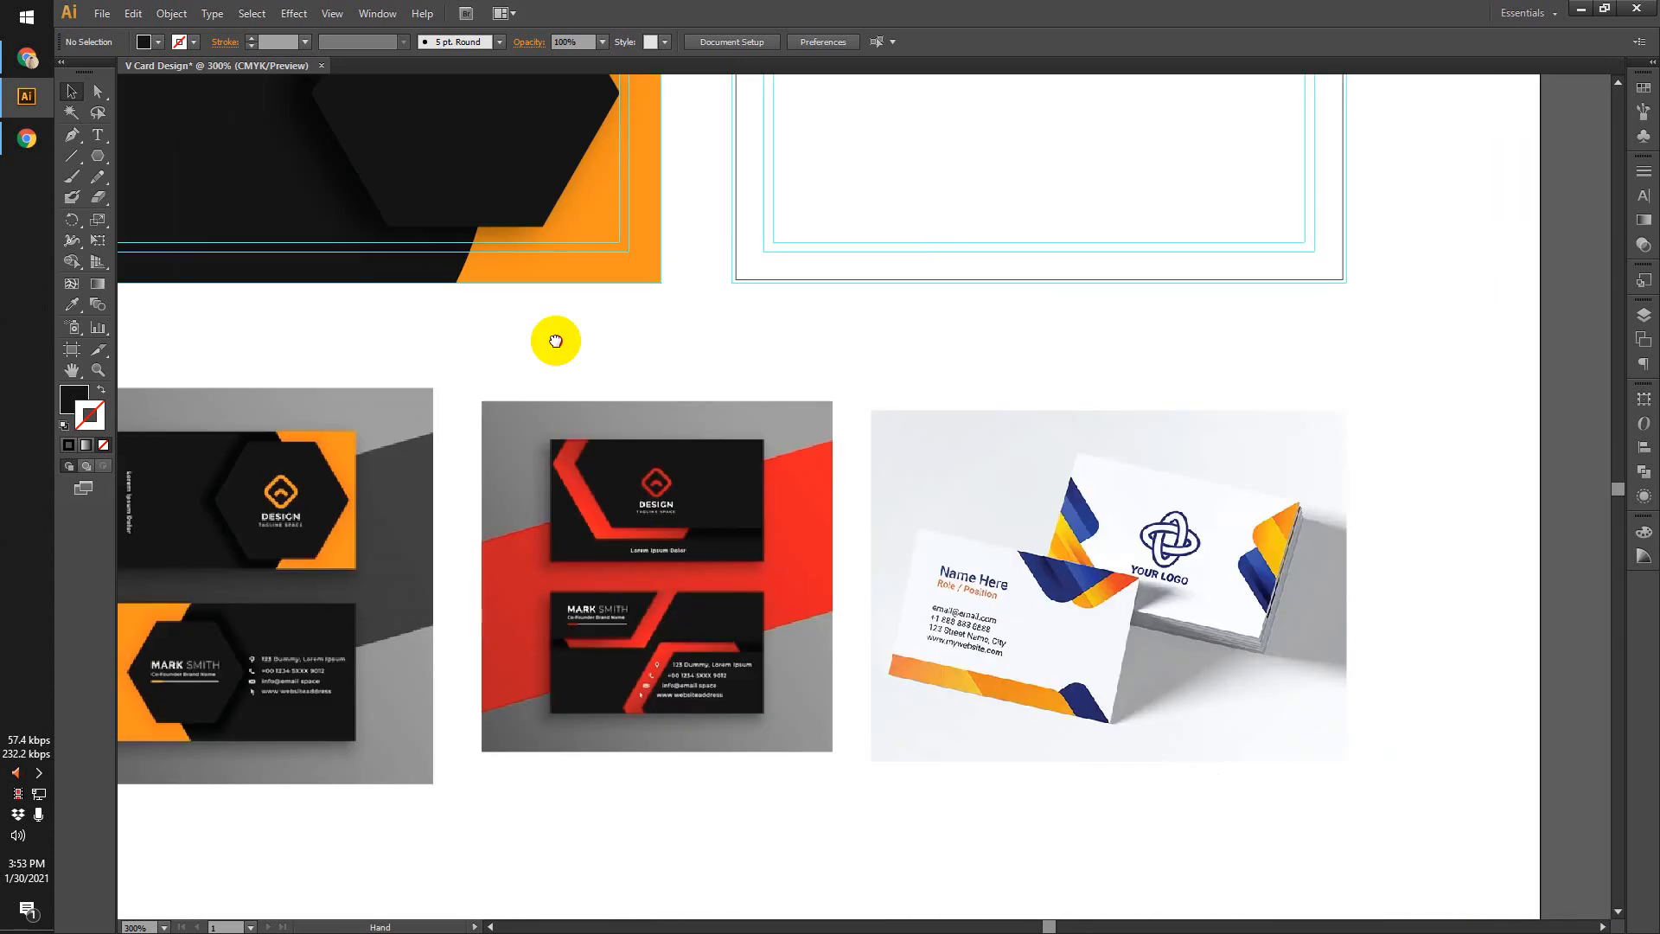
scroll(689, 783, up, 2)
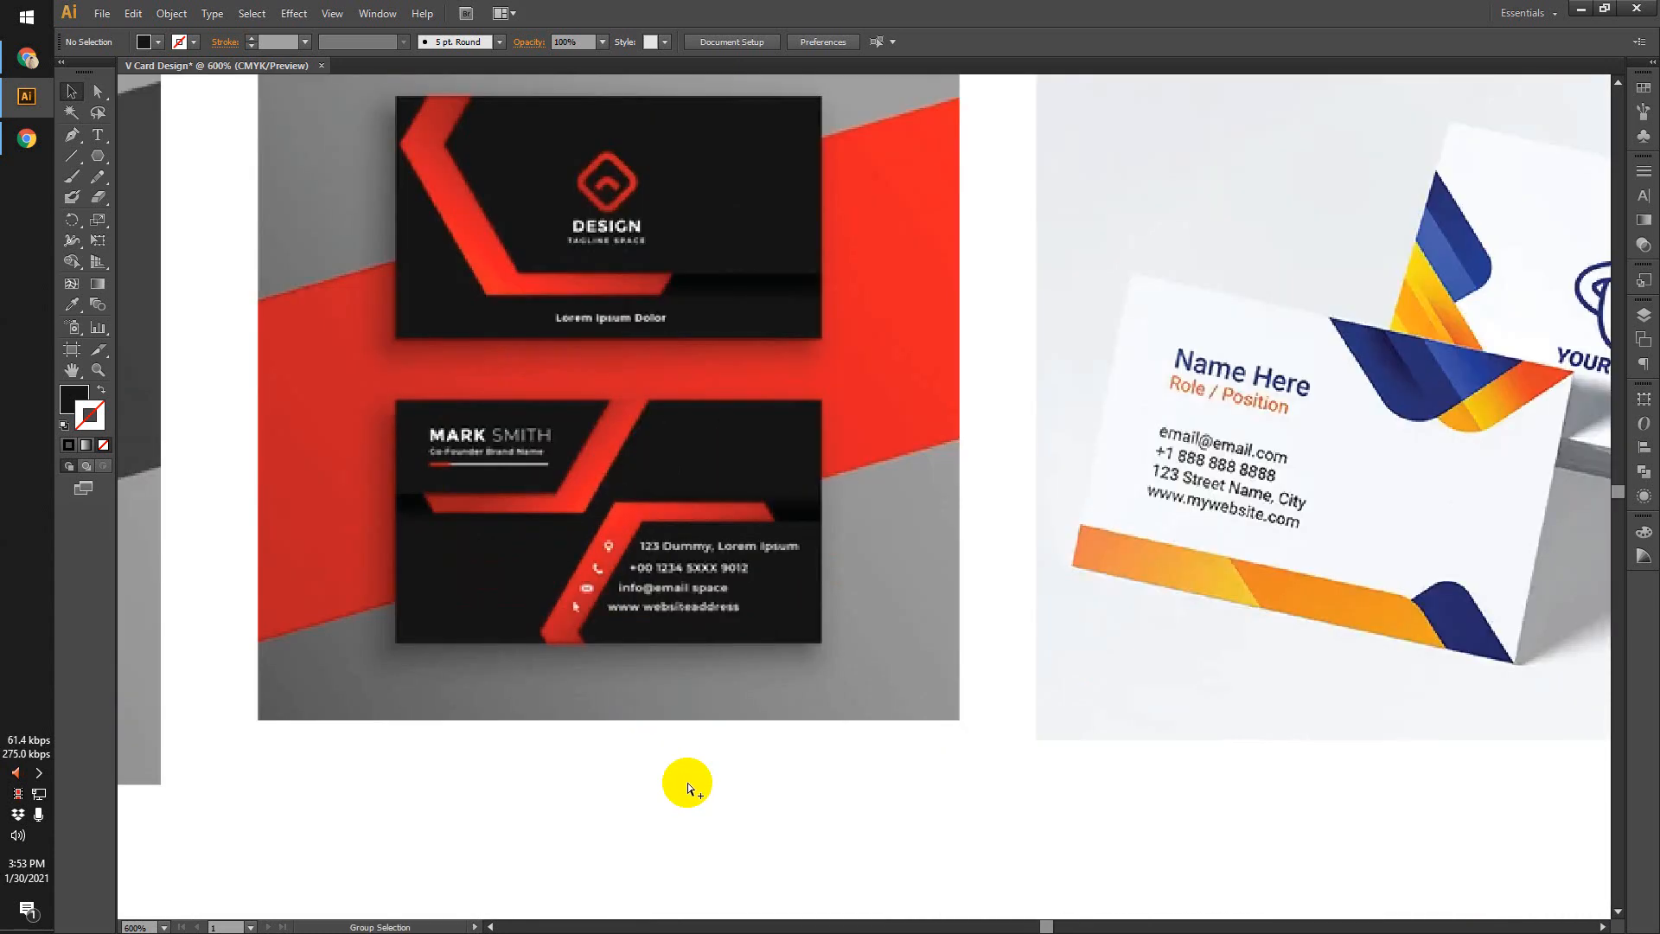
drag(652, 429, 707, 435)
scroll(775, 531, down, 2)
scroll(744, 510, up, 1)
Shift the blue-and-orange business card reference image about 0.04 in to the left and 0.08 in up.
click(951, 502)
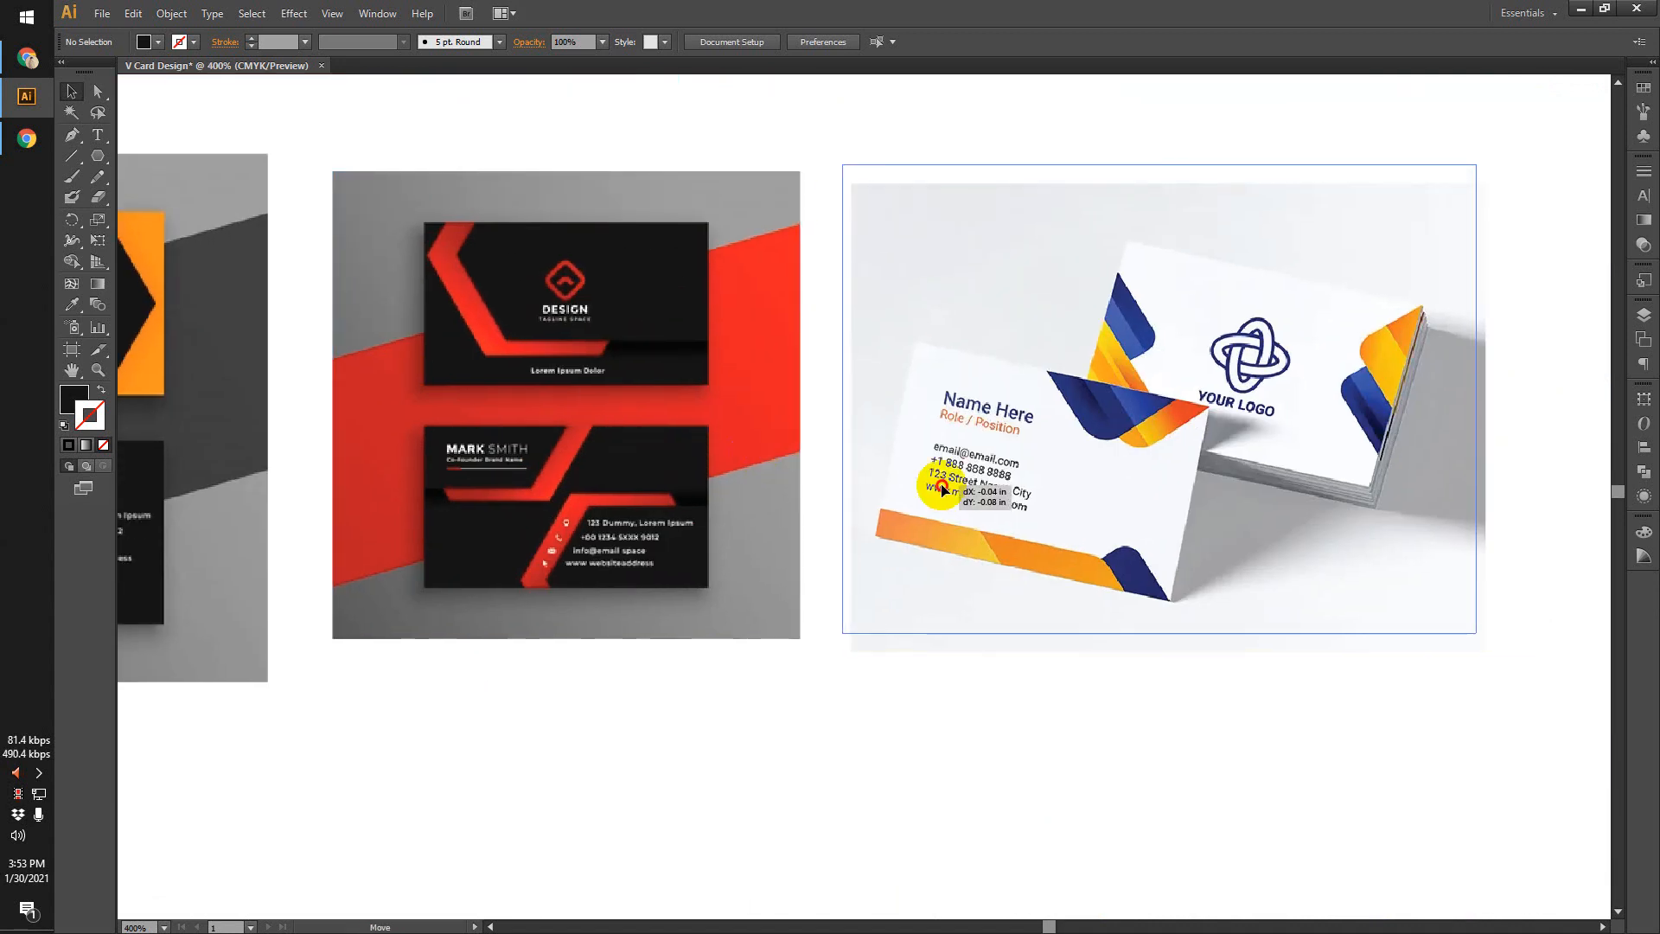
drag(1160, 626, 724, 685)
drag(687, 474, 693, 552)
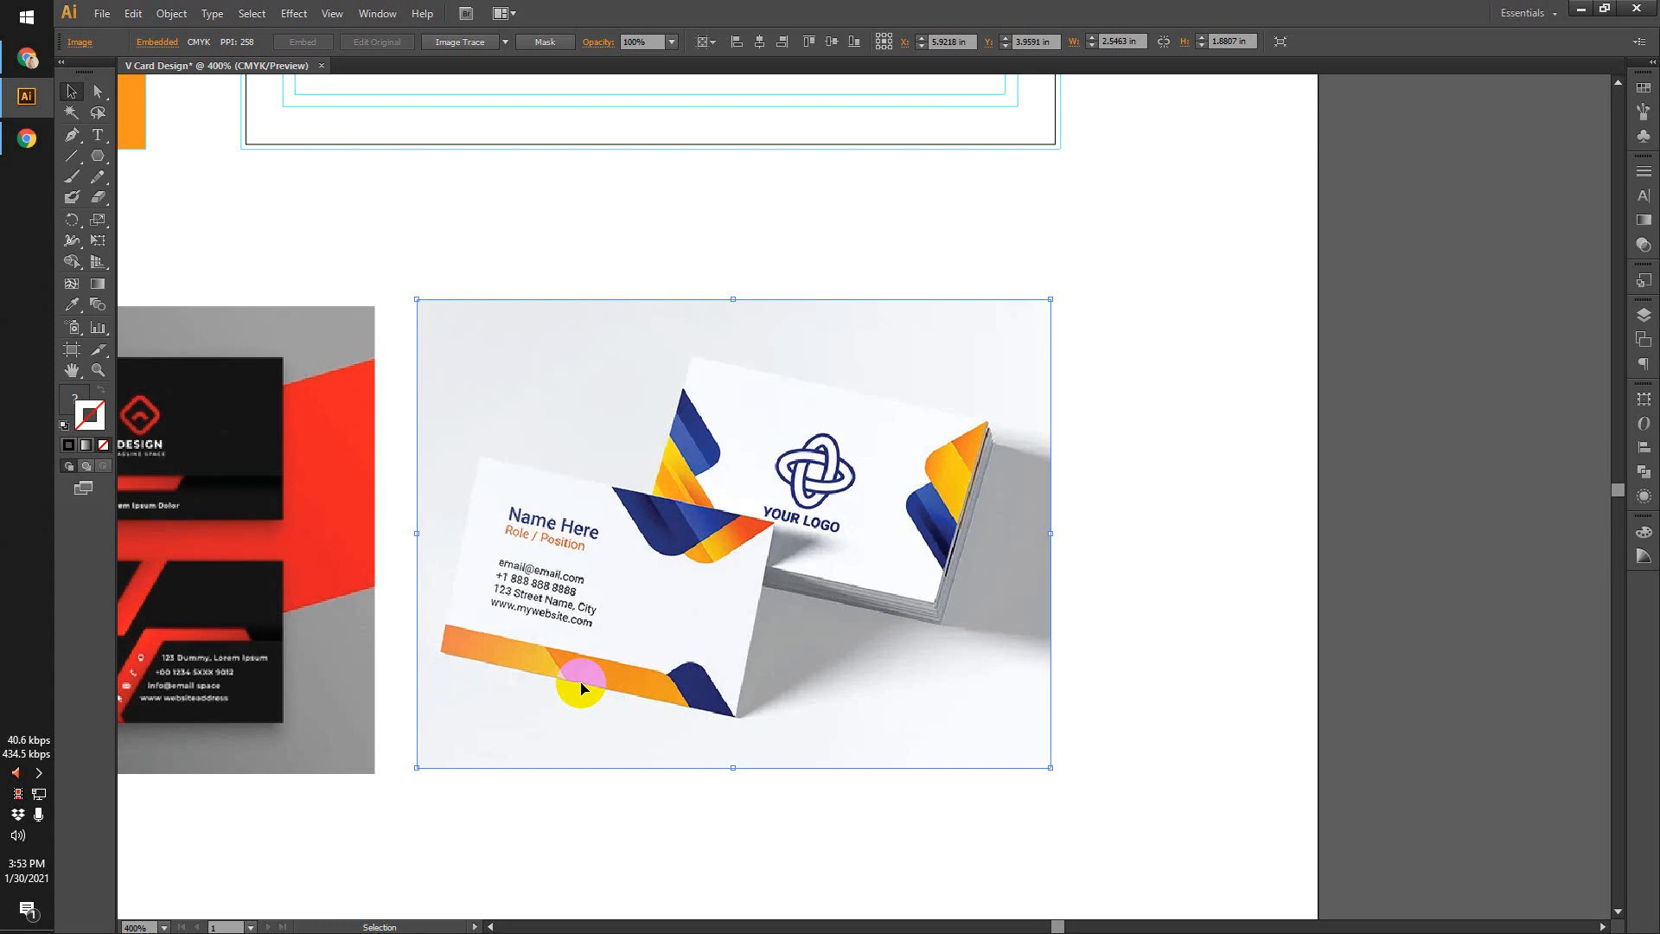
Draw two black rectangles side by side below the empty back frame, about 1.57 × 0.21 in and 1.18 × 0.21 in.
drag(582, 241, 635, 579)
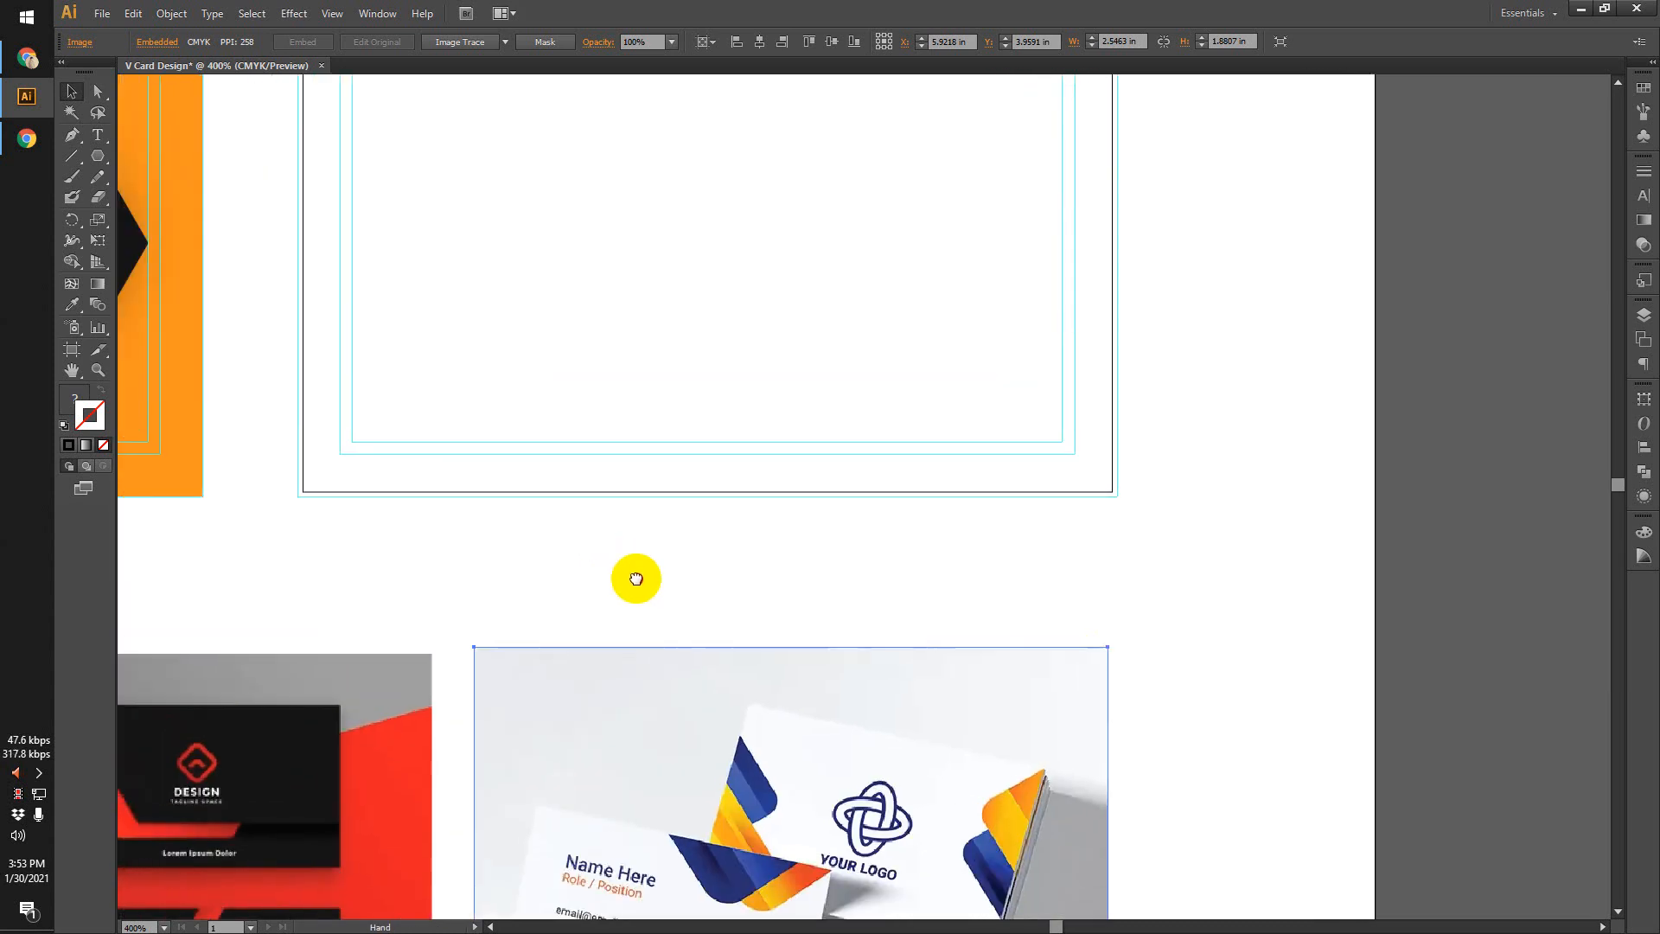
click(98, 156)
click(161, 176)
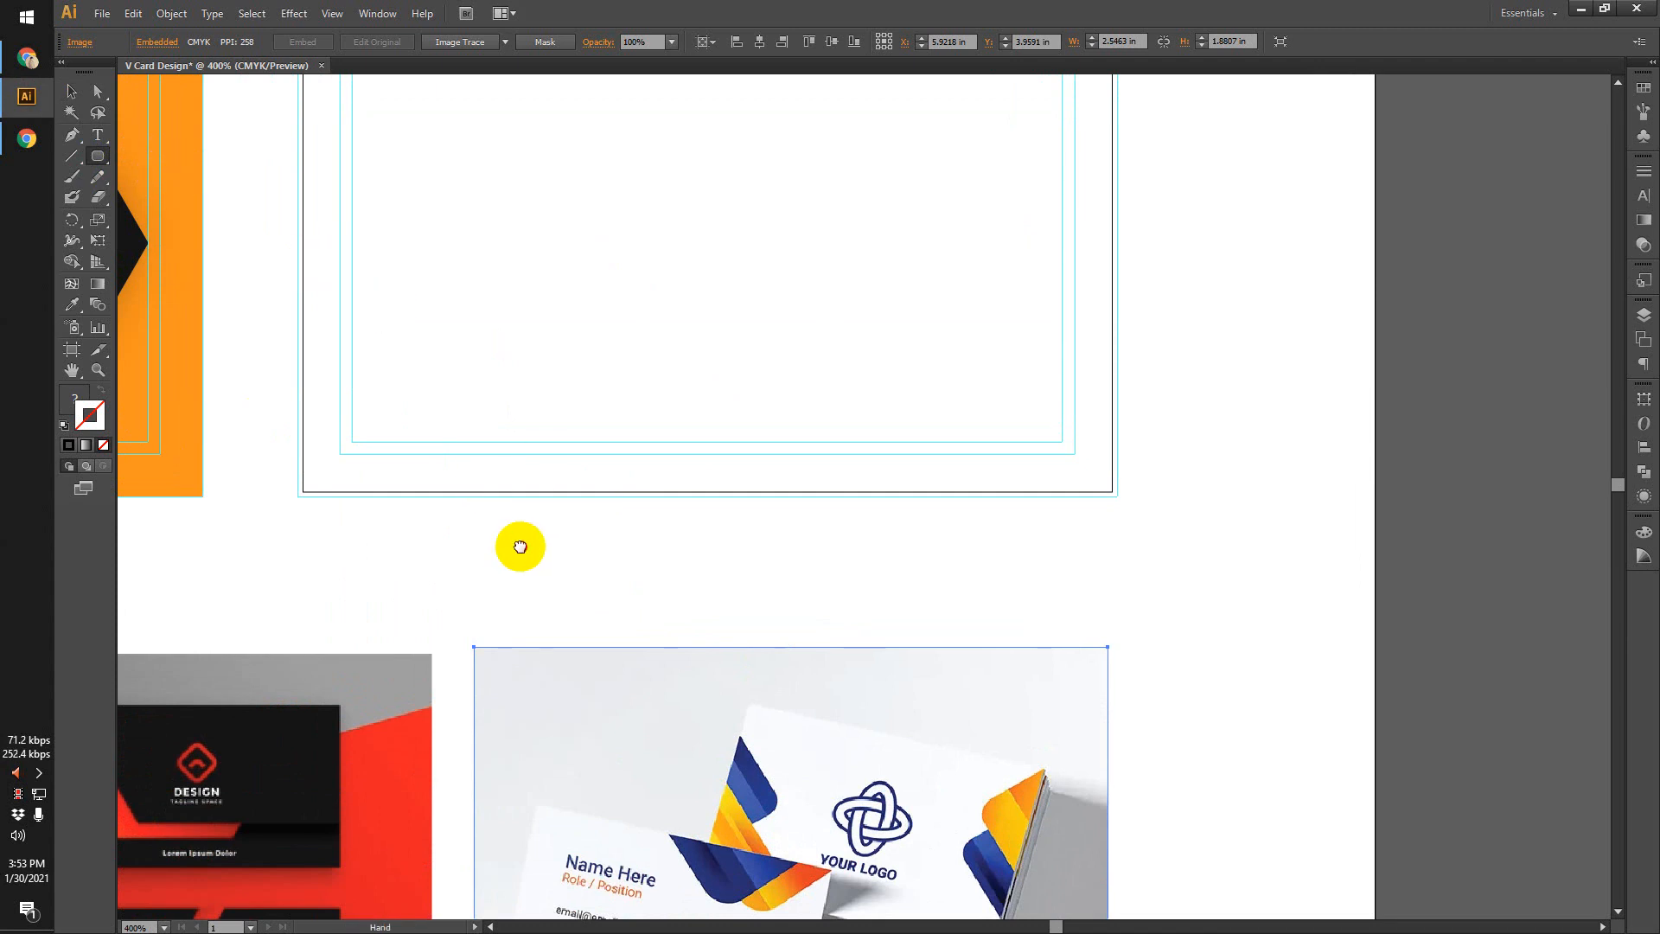
drag(519, 545, 491, 506)
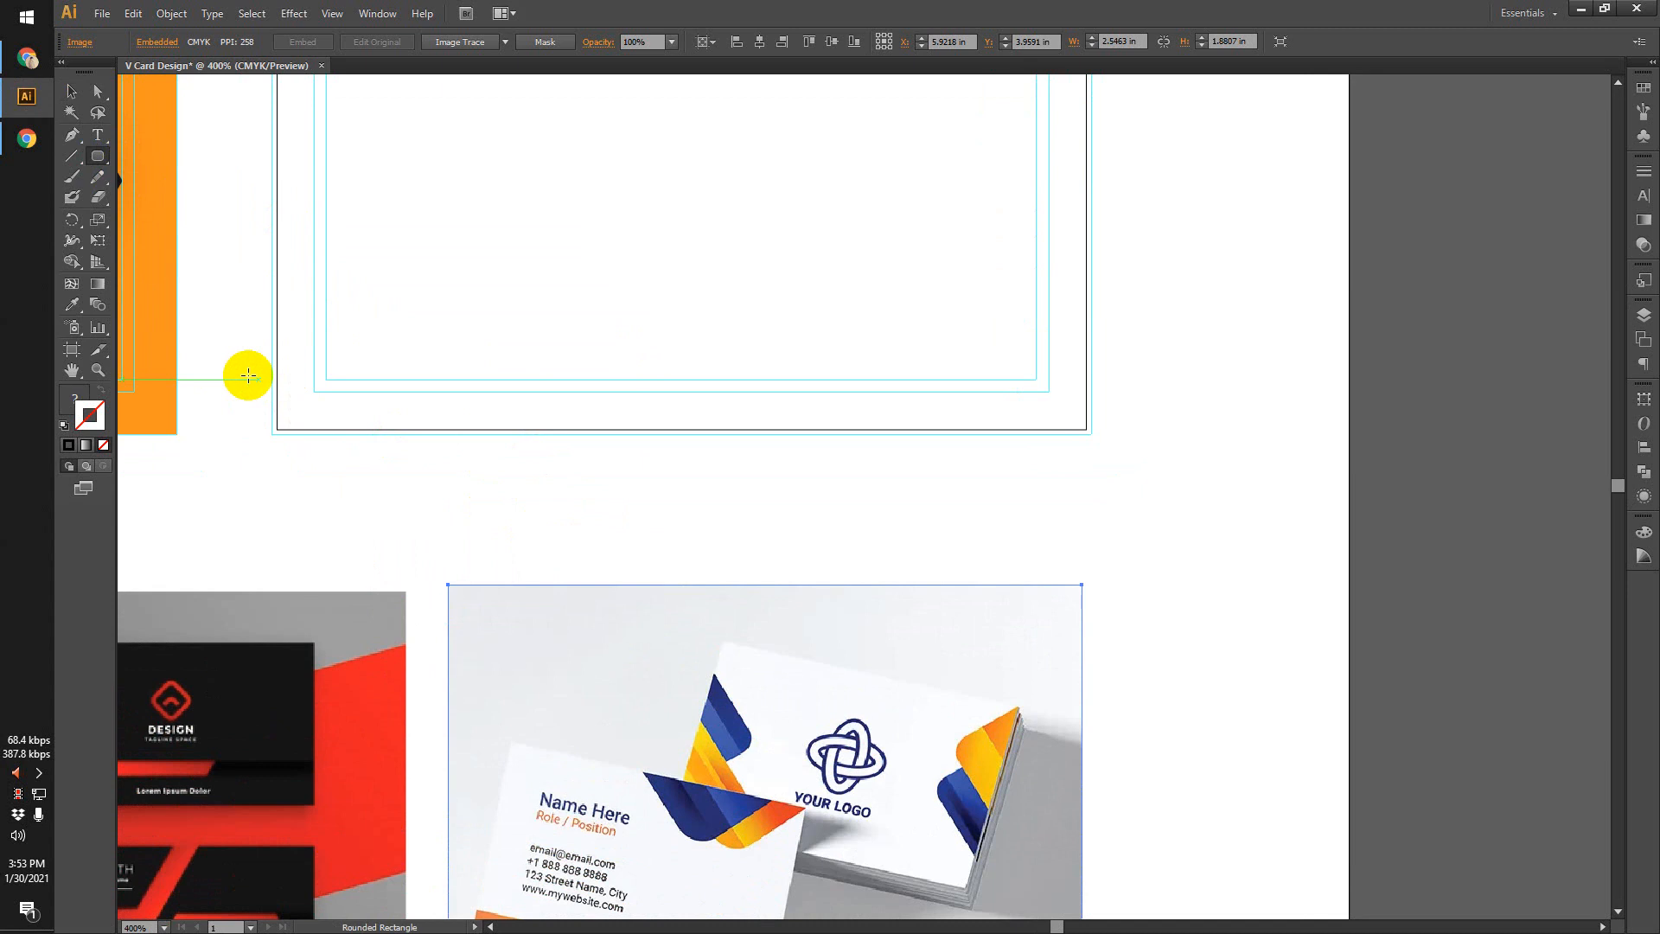
click(98, 156)
click(206, 156)
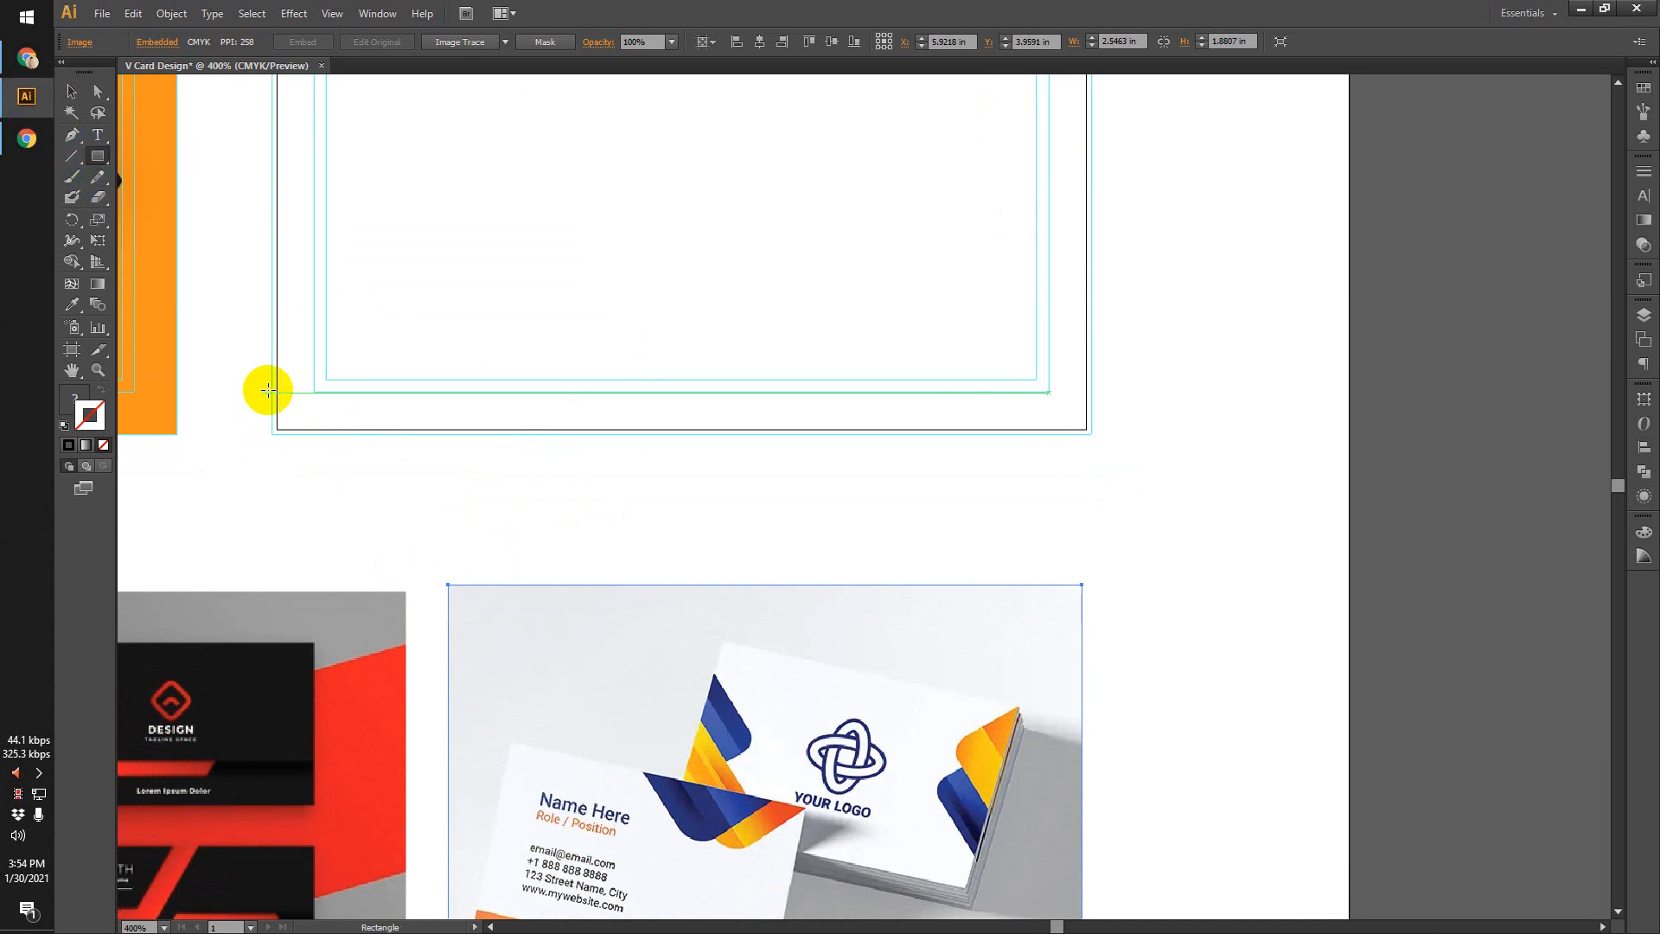
drag(276, 462, 668, 515)
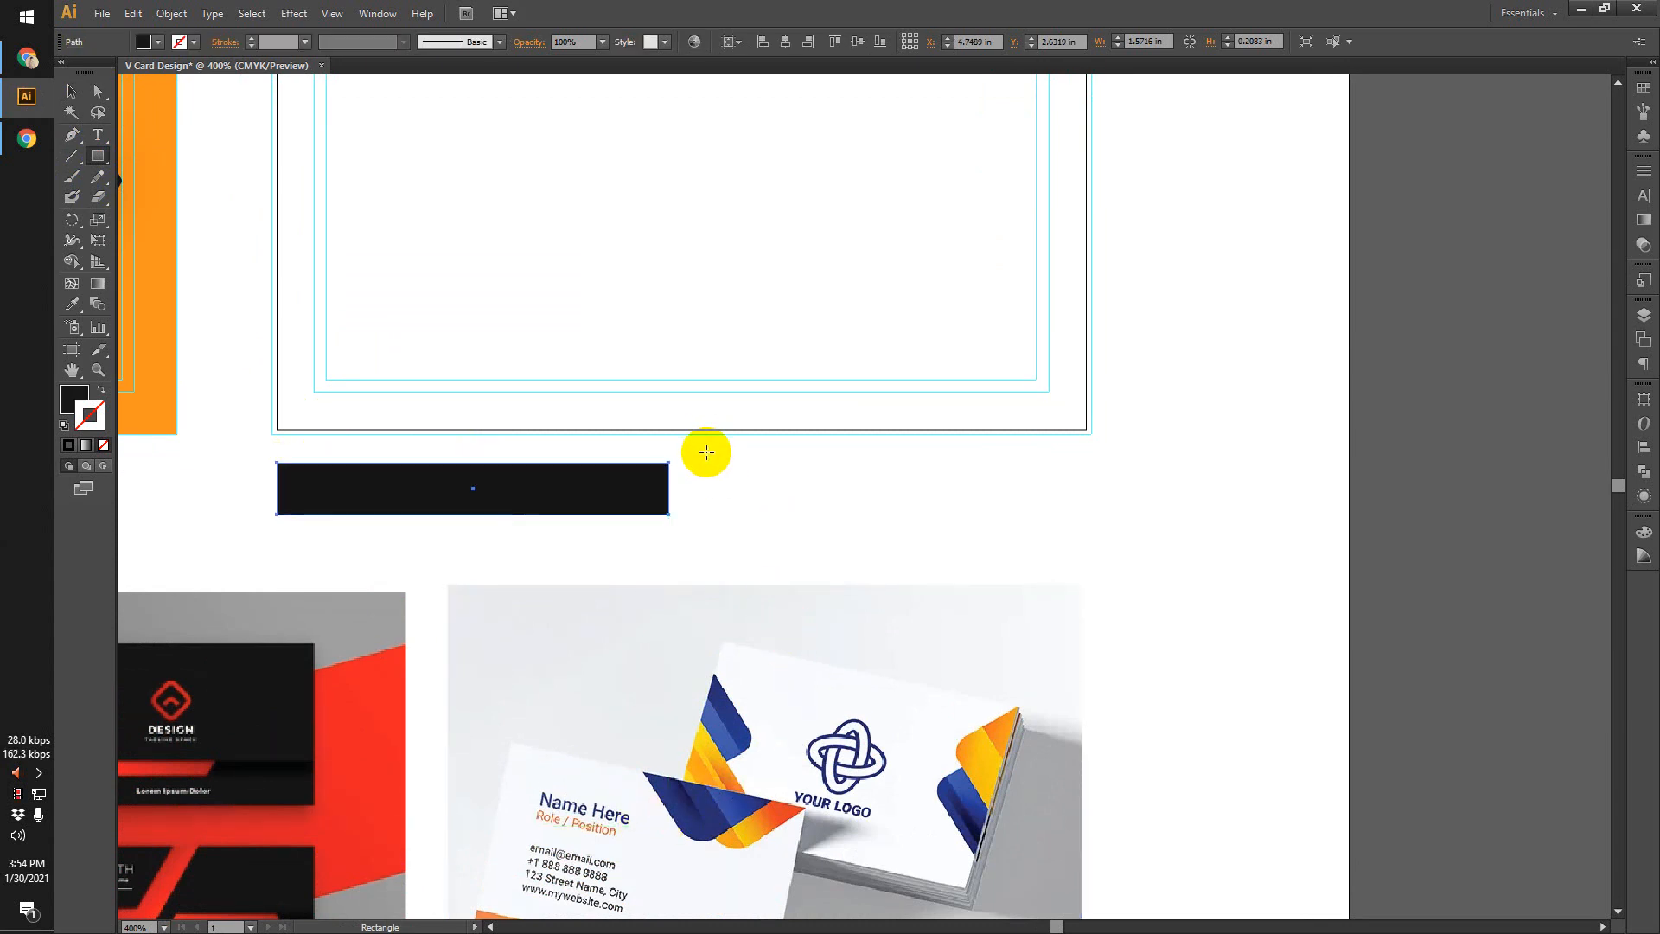
drag(711, 462, 1005, 515)
click(72, 91)
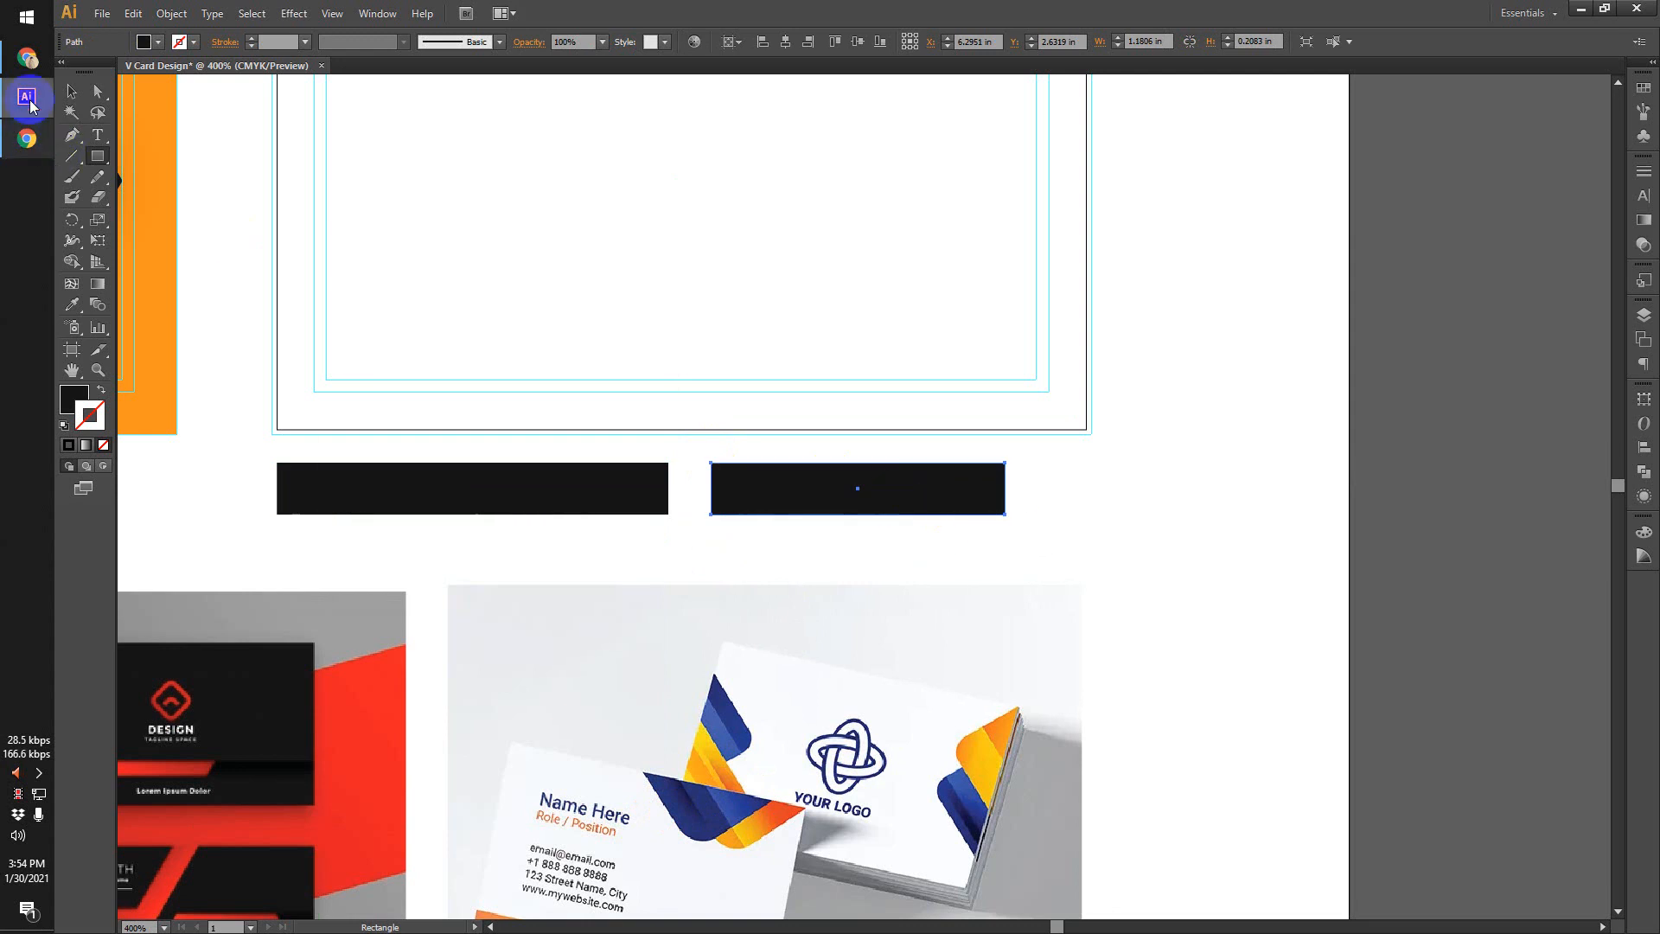
Examine the ribbon shapes and the orange strip on the blue-and-orange reference card beside the two black rectangles.
drag(512, 558, 547, 442)
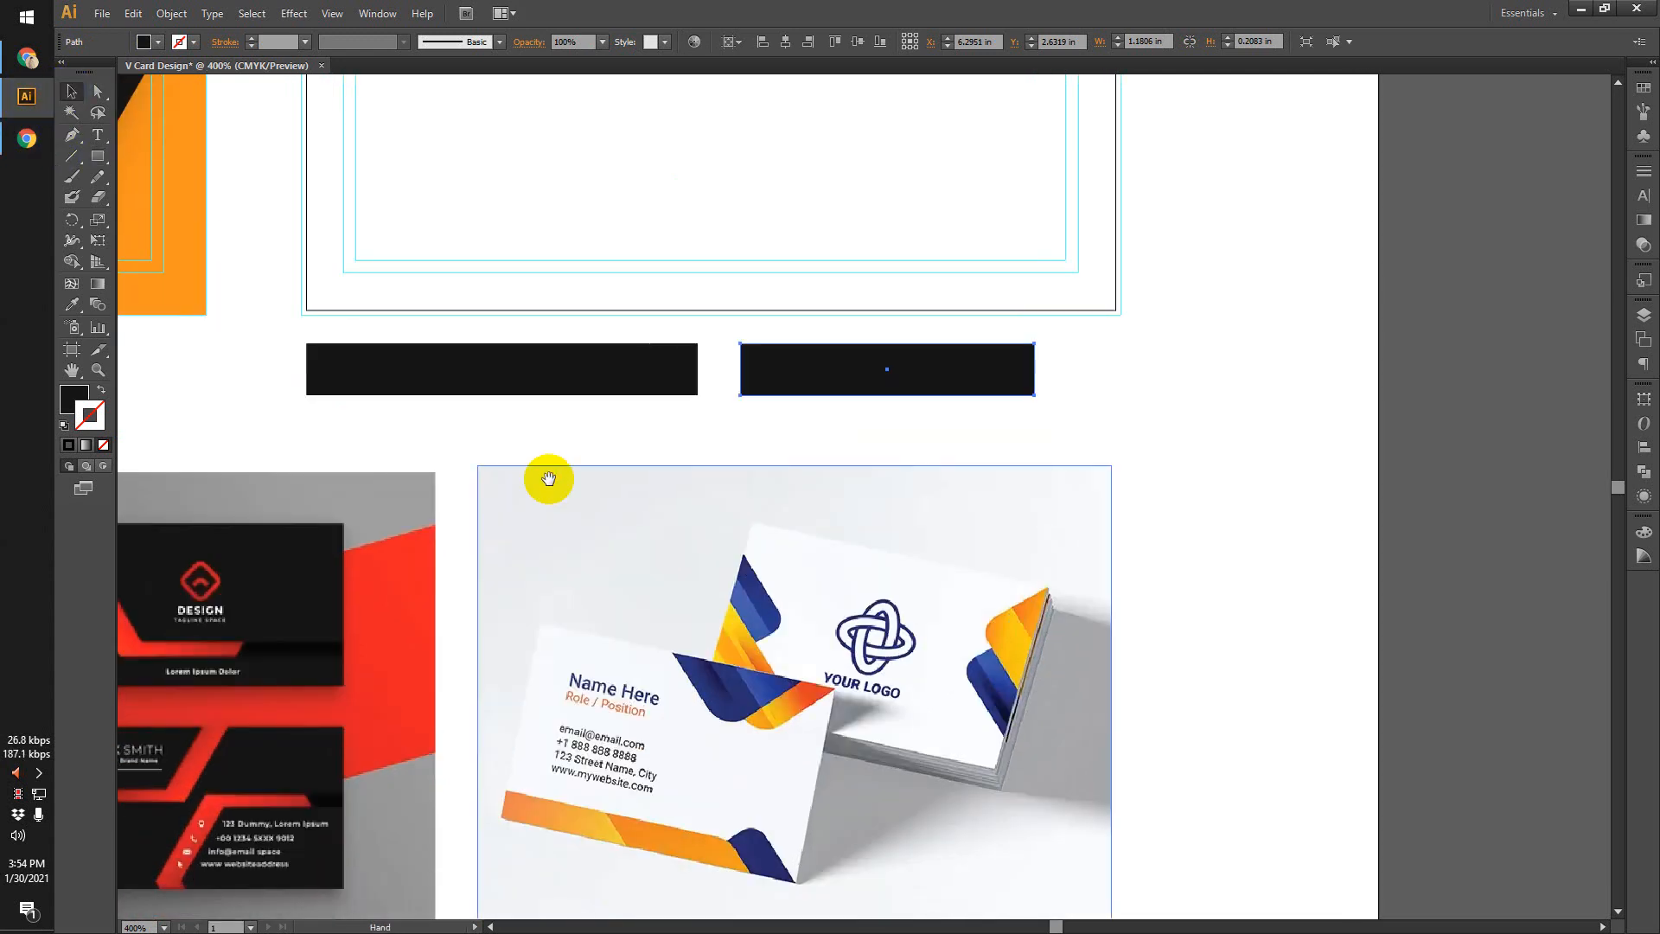
scroll(576, 883, up, 1)
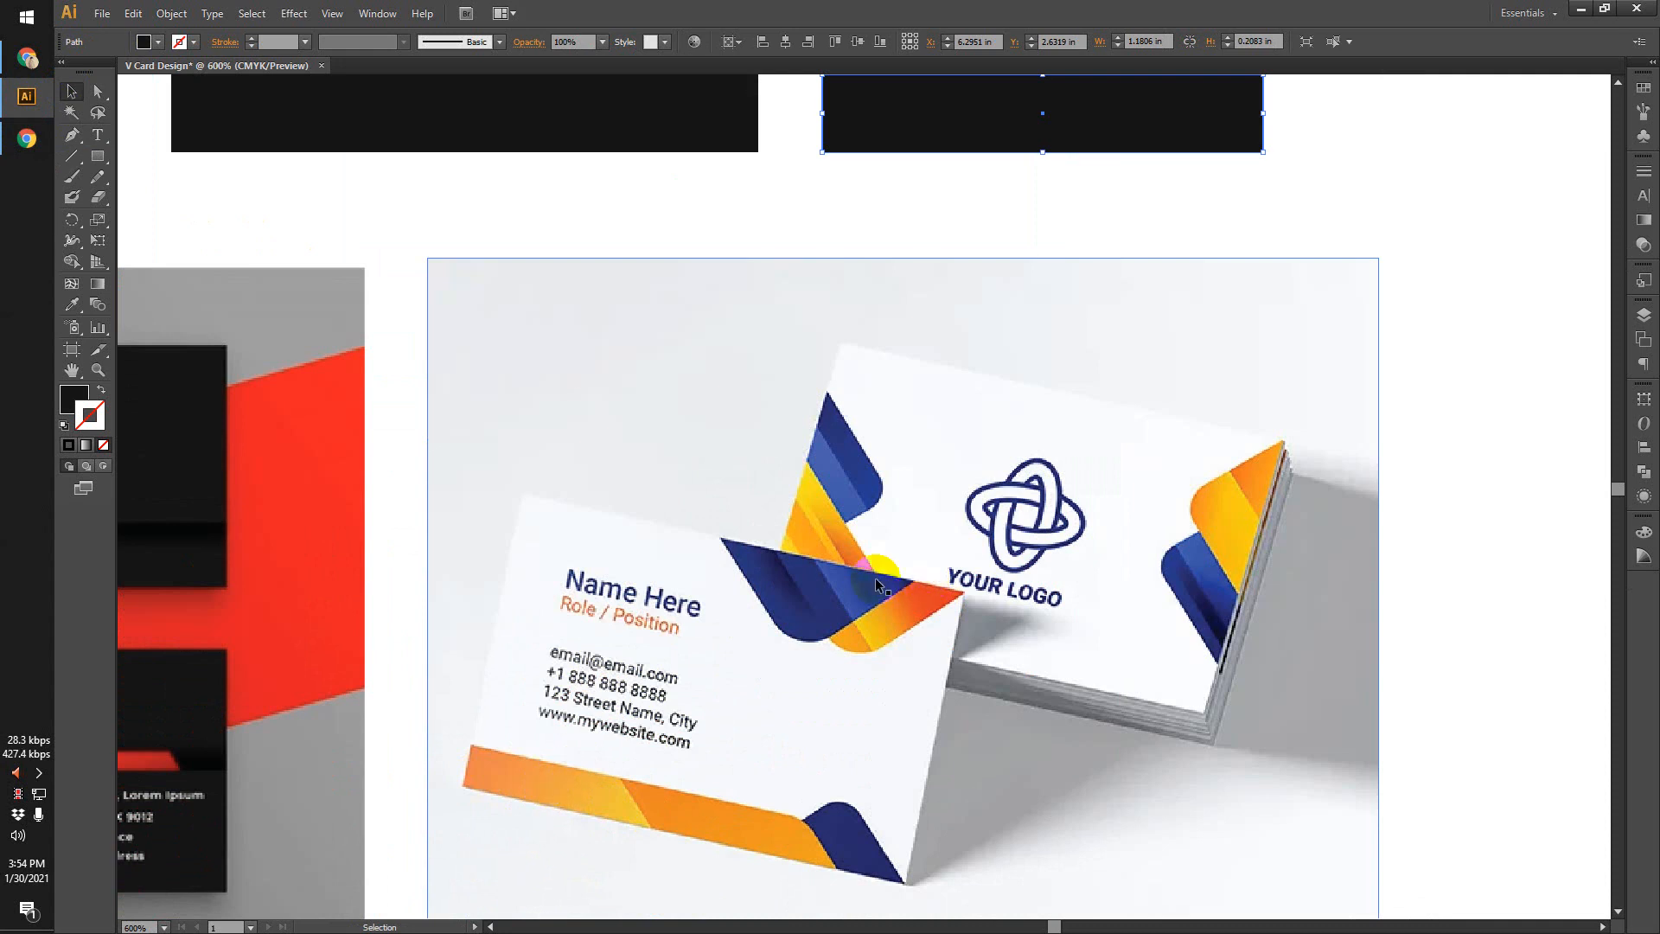
scroll(828, 604, down, 1)
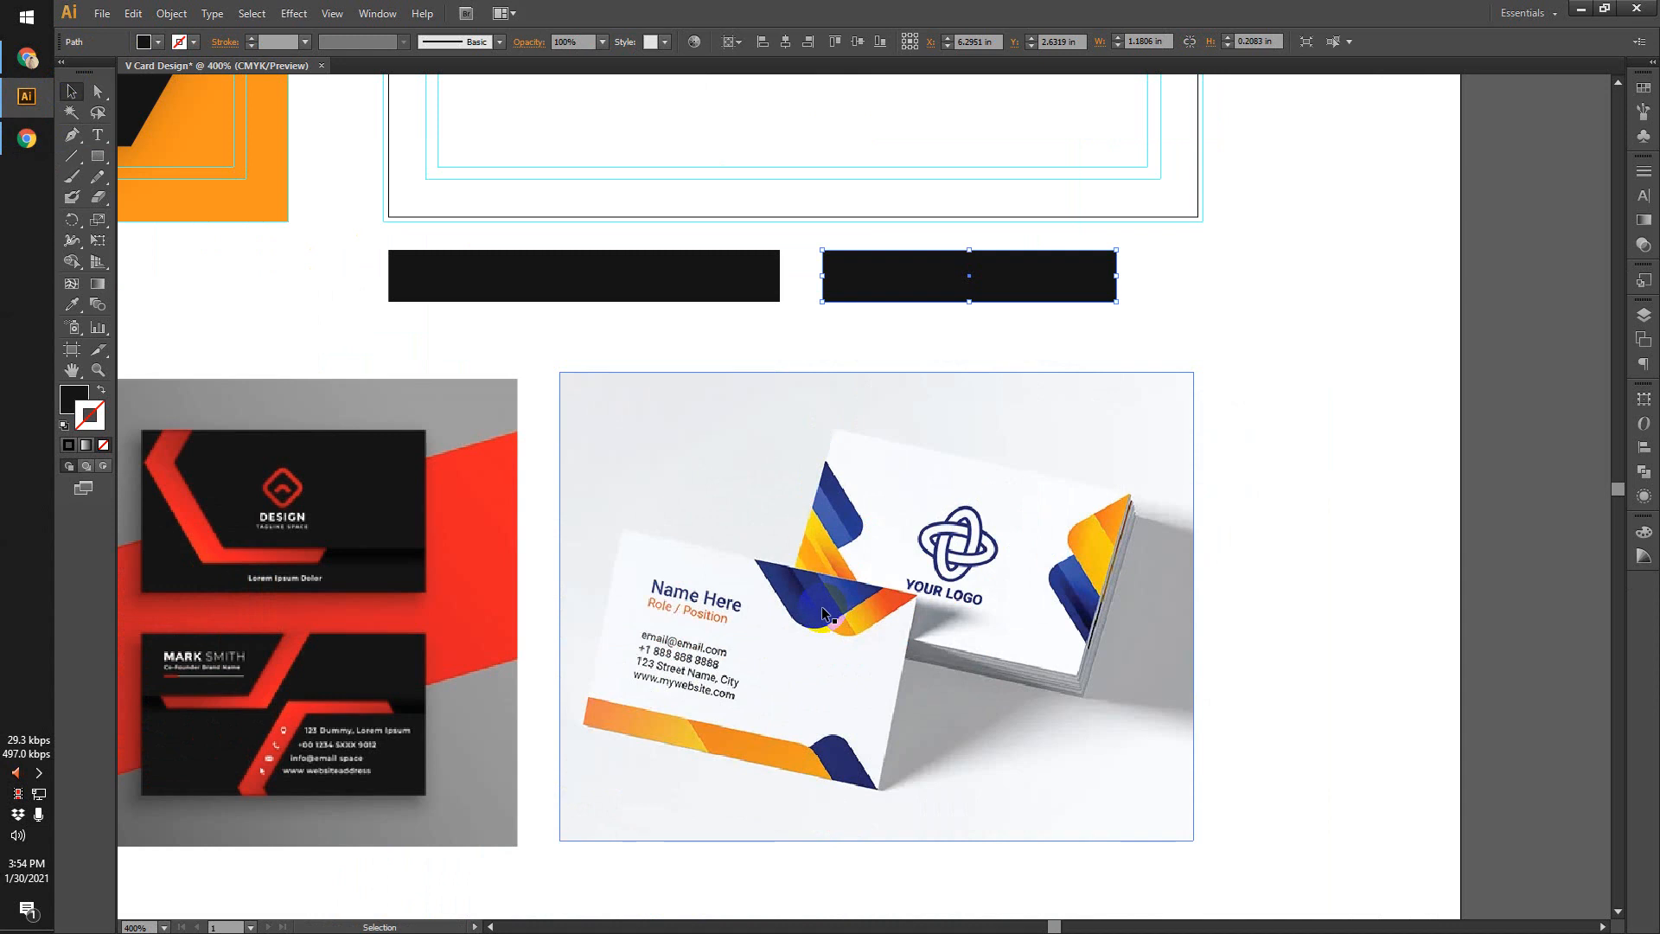
drag(678, 334, 692, 415)
click(650, 356)
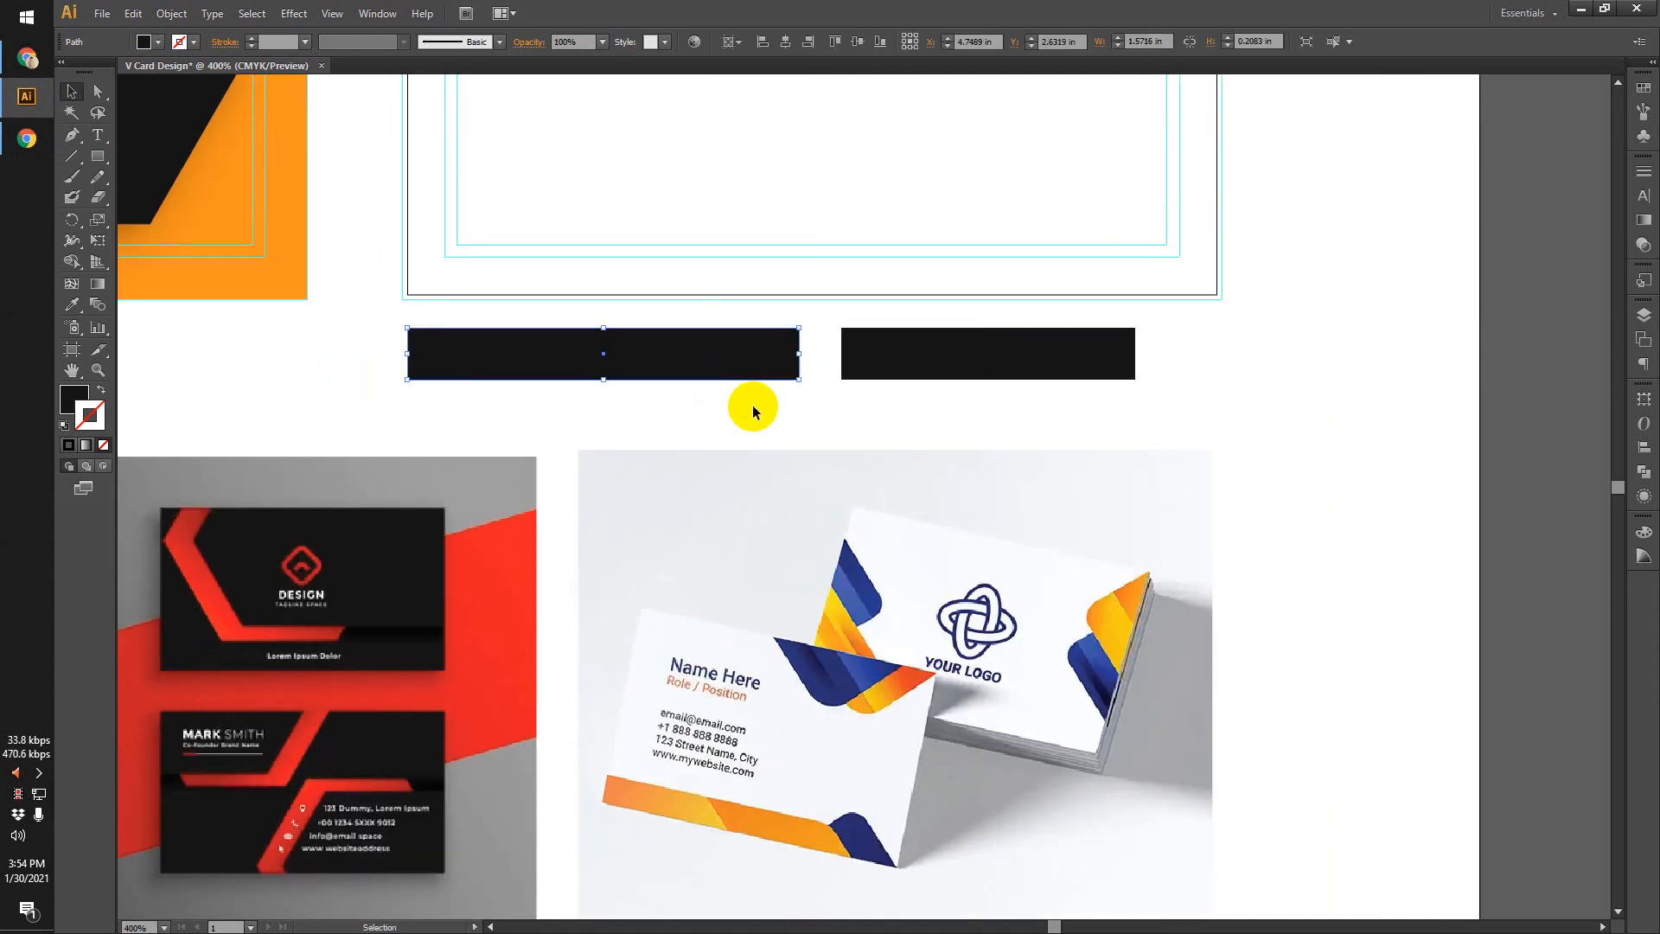
click(674, 807)
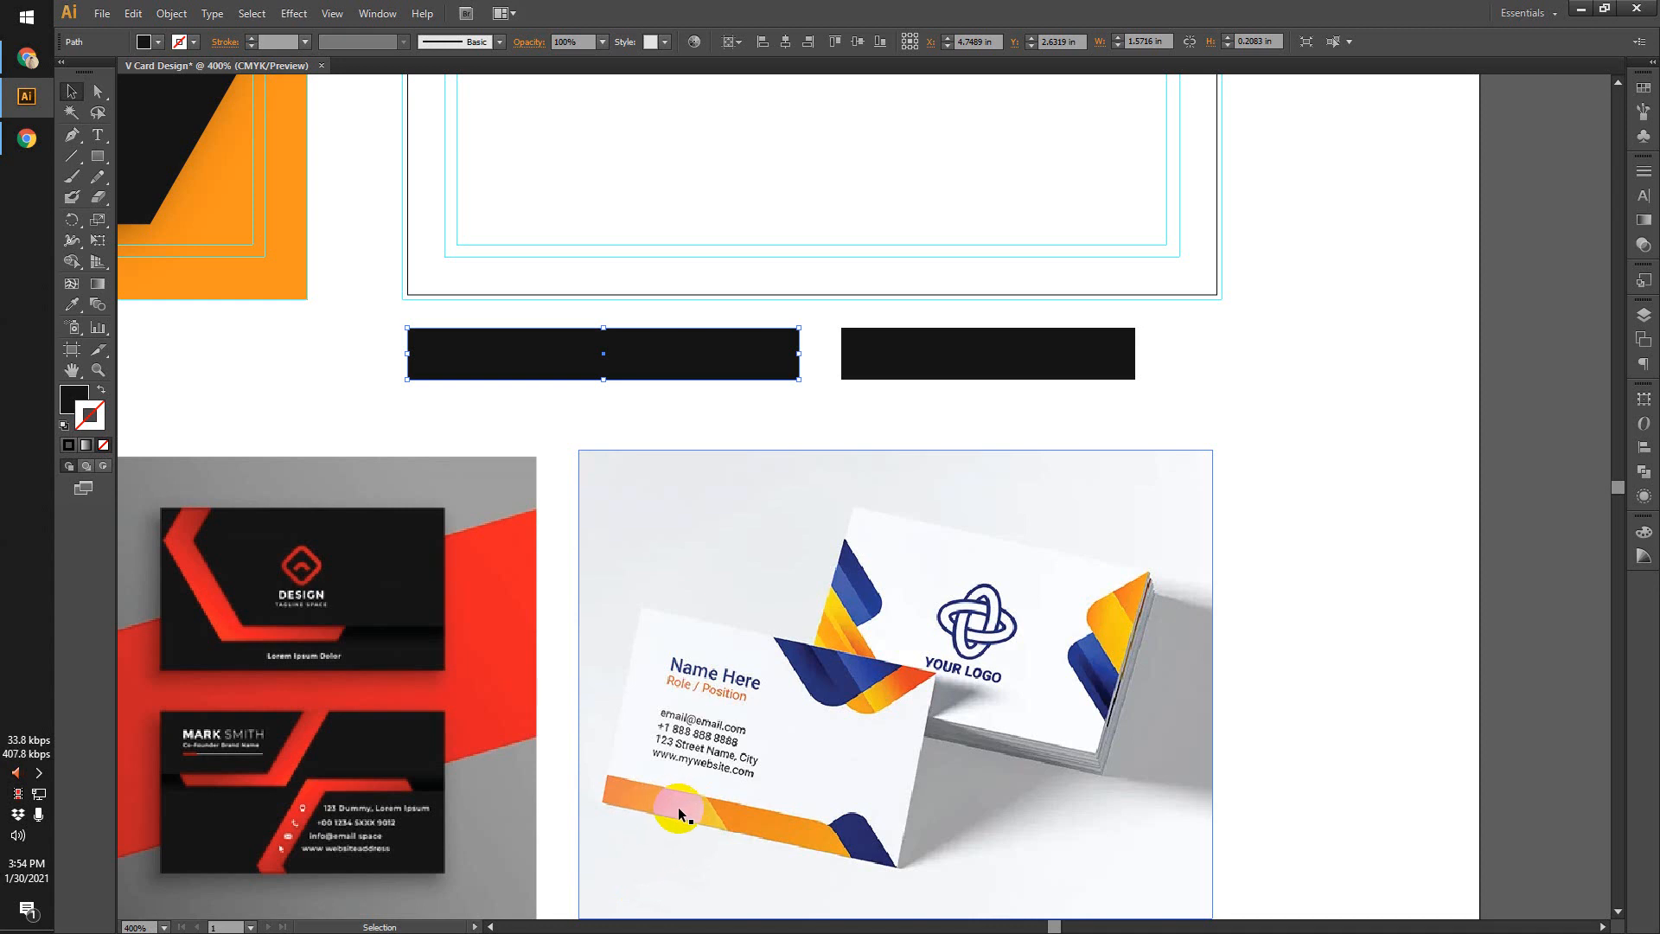
Draw two small black swatch rectangles side by side below the long bars, each about 0.12 × 0.08 in.
click(97, 157)
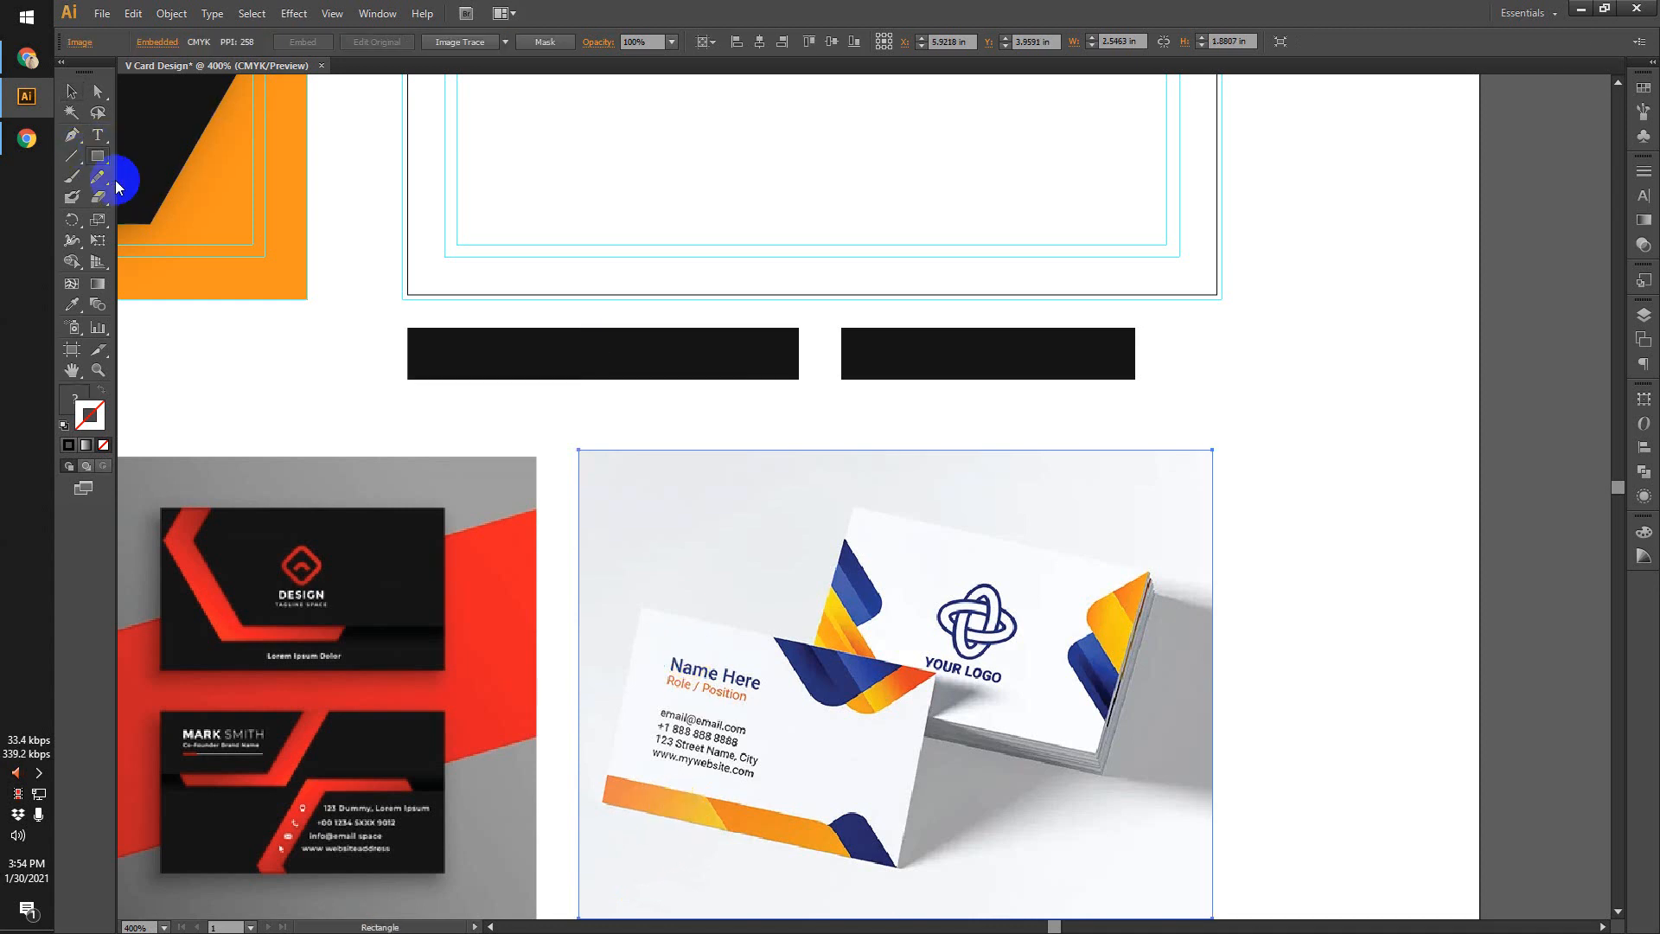
scroll(527, 416, up, 2)
mouse_move(529, 408)
mouse_down()
mouse_move(553, 449)
mouse_move(587, 448)
mouse_move(572, 416)
mouse_move(633, 429)
mouse_up()
click(70, 90)
click(719, 413)
scroll(719, 413, down, 2)
drag(730, 415, 666, 389)
scroll(672, 460, up, 1)
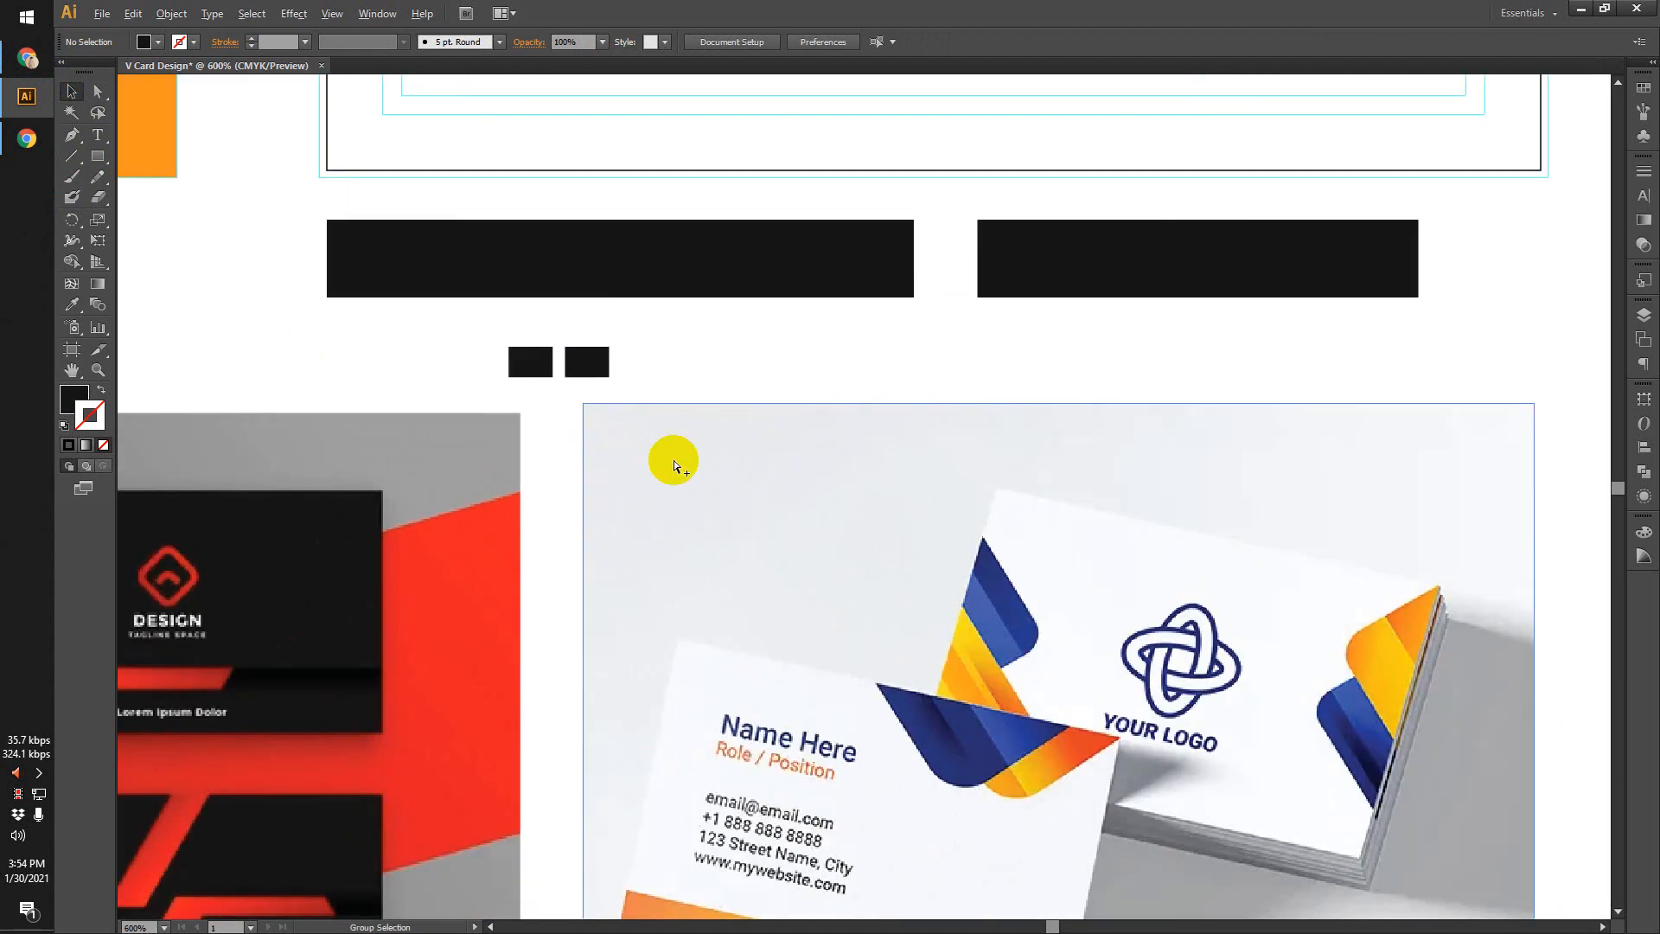
Fill the first small swatch with the light orange sampled from the start of the reference card's bottom strip.
click(526, 362)
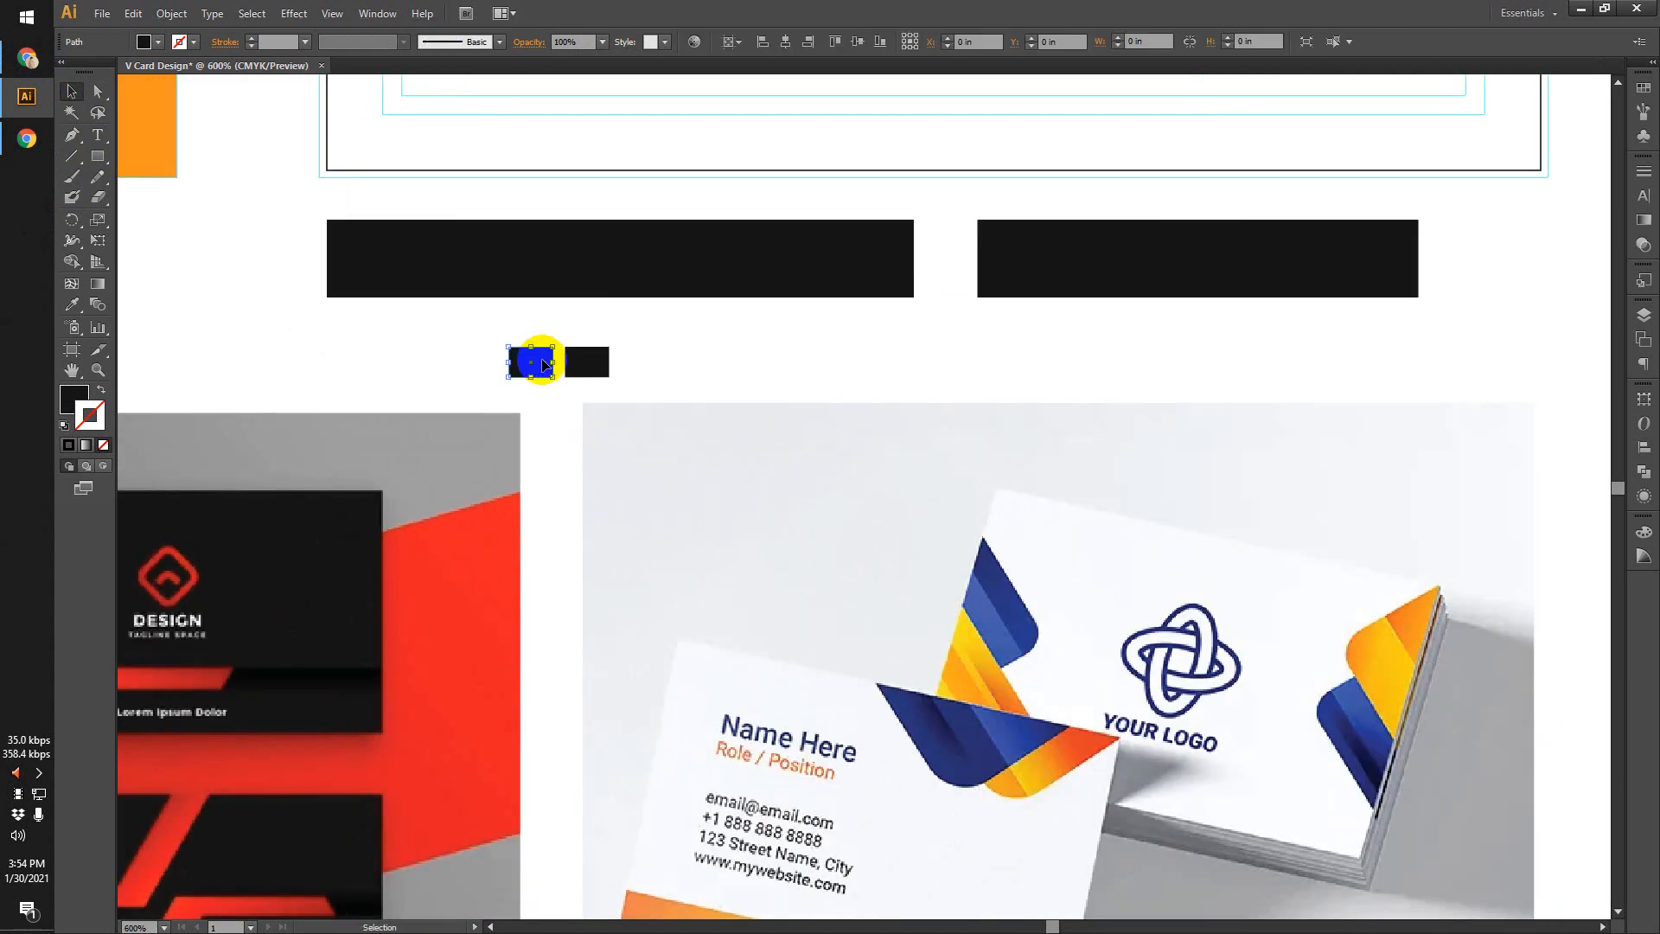
click(72, 304)
scroll(791, 787, down, 3)
scroll(760, 726, up, 3)
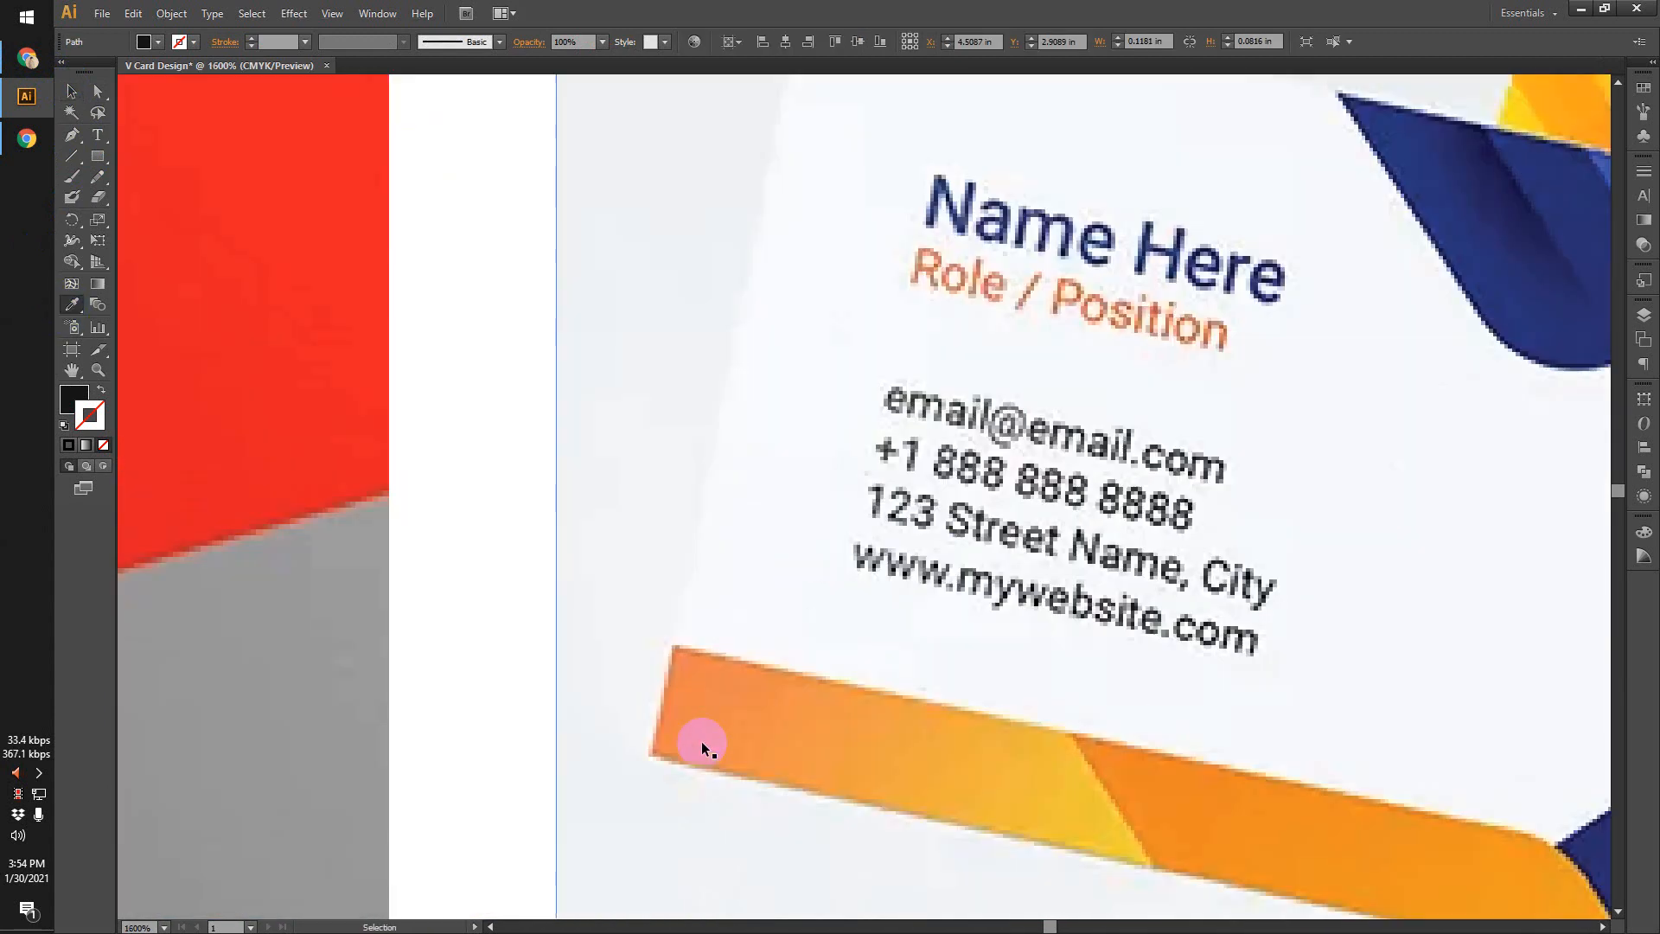
click(683, 692)
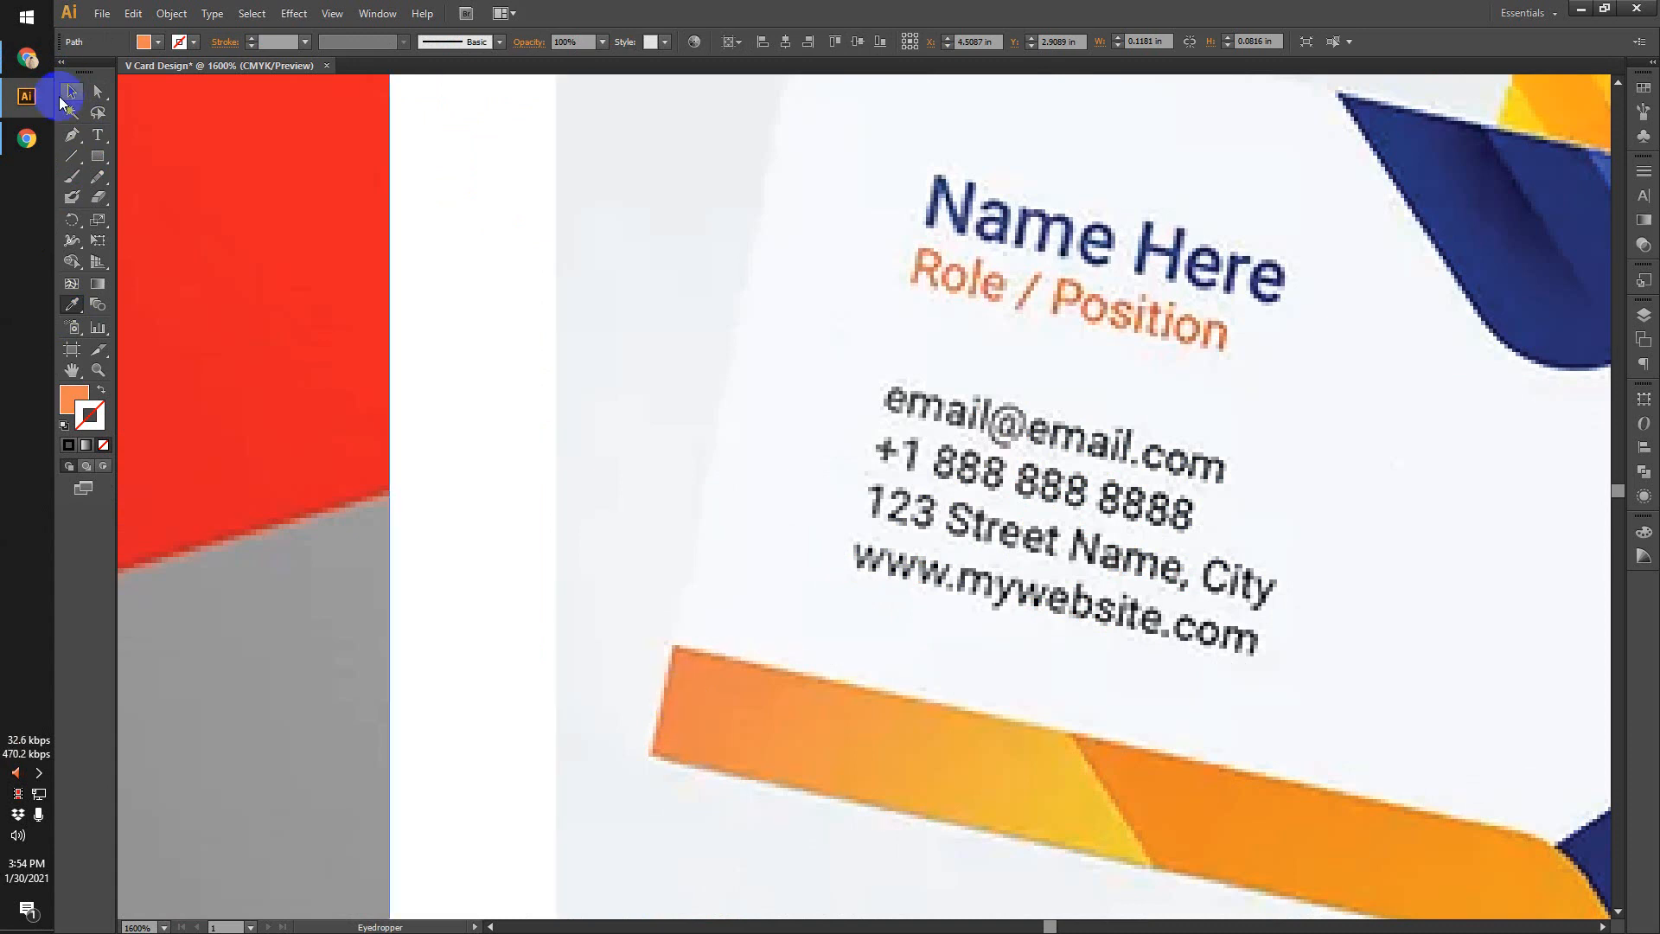
click(71, 93)
Fill the second small swatch with the yellow sampled from the bottom strip just before its diagonal edge.
scroll(495, 464, down, 3)
drag(533, 259, 489, 524)
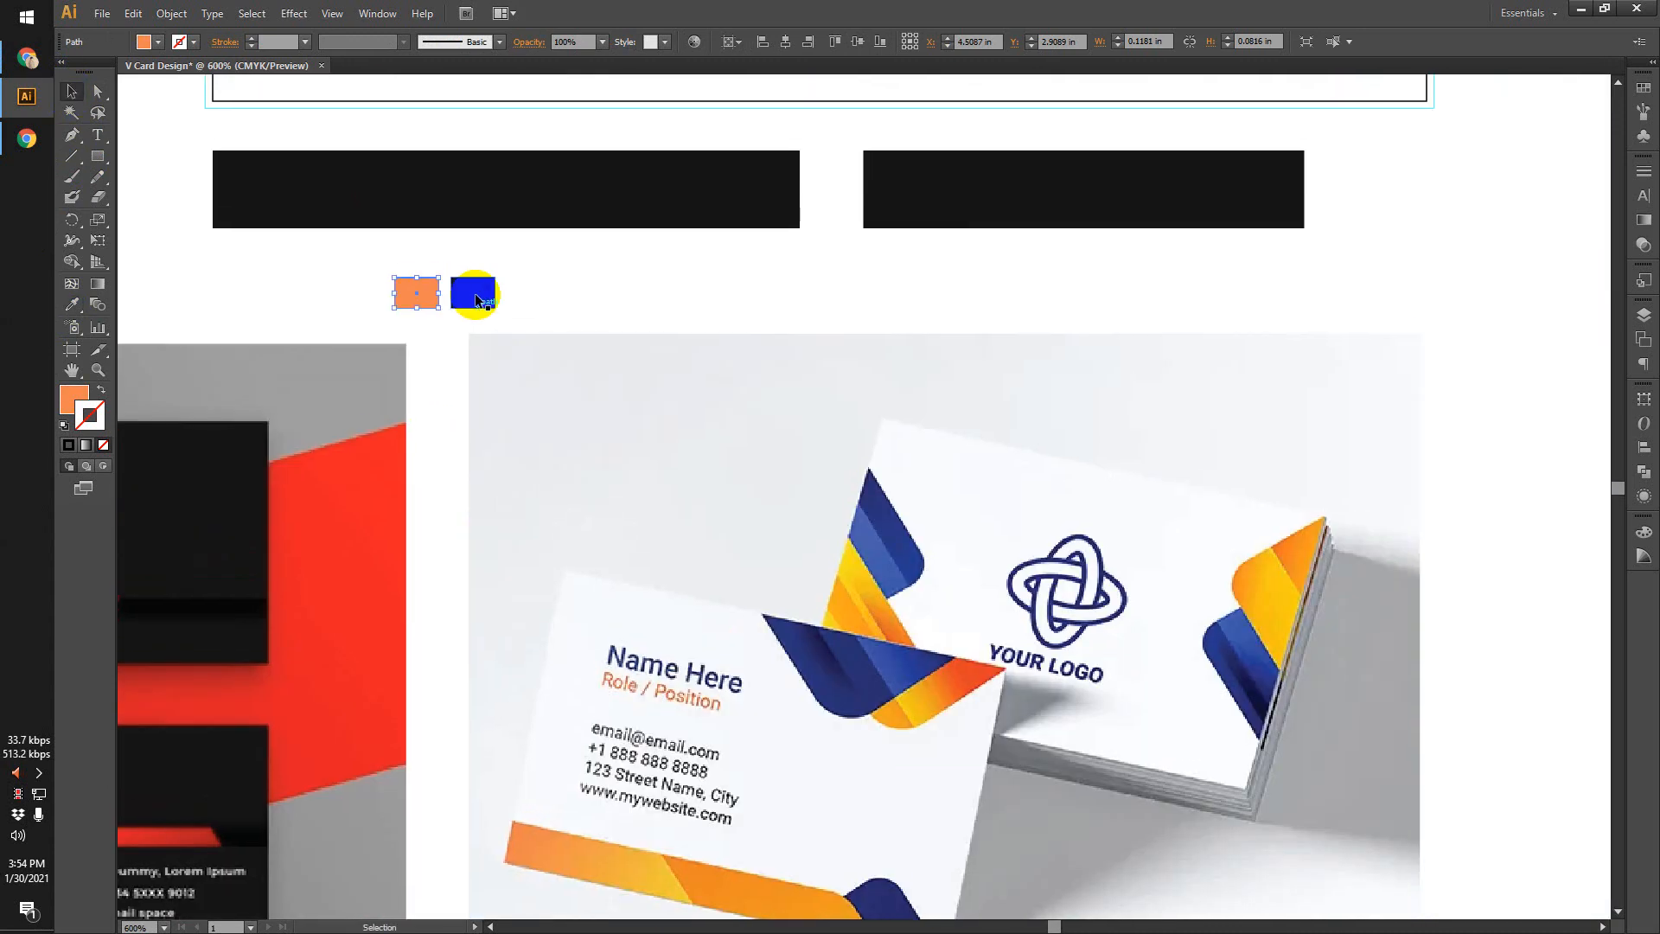
click(481, 292)
drag(490, 401, 493, 293)
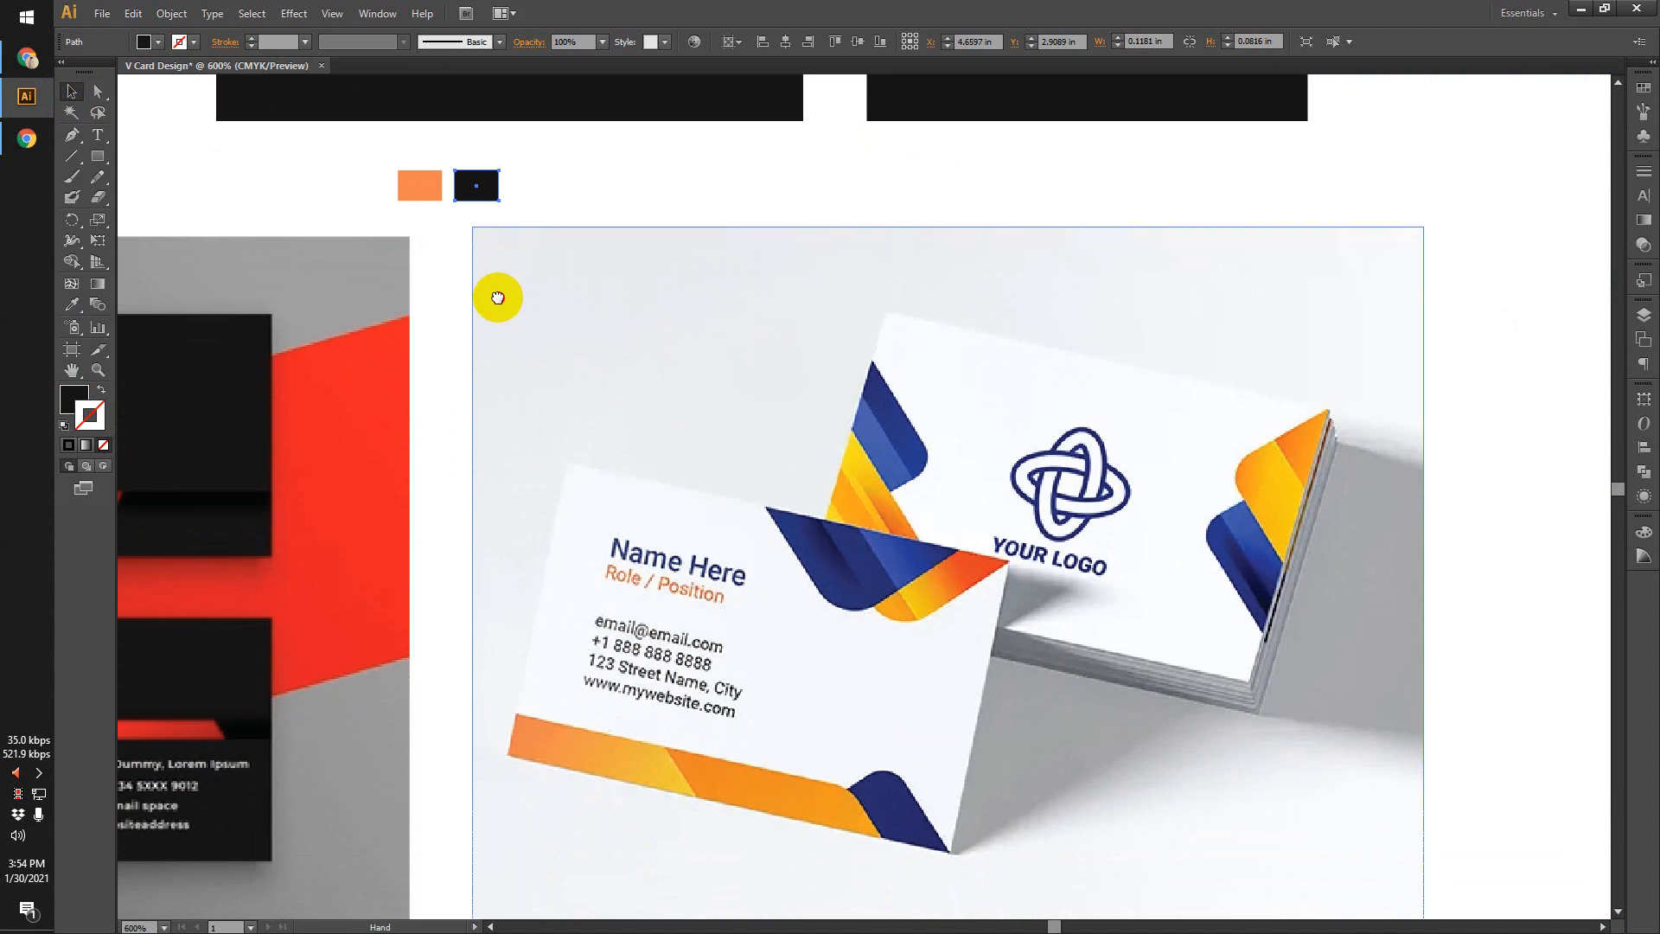
click(72, 304)
scroll(671, 775, up, 4)
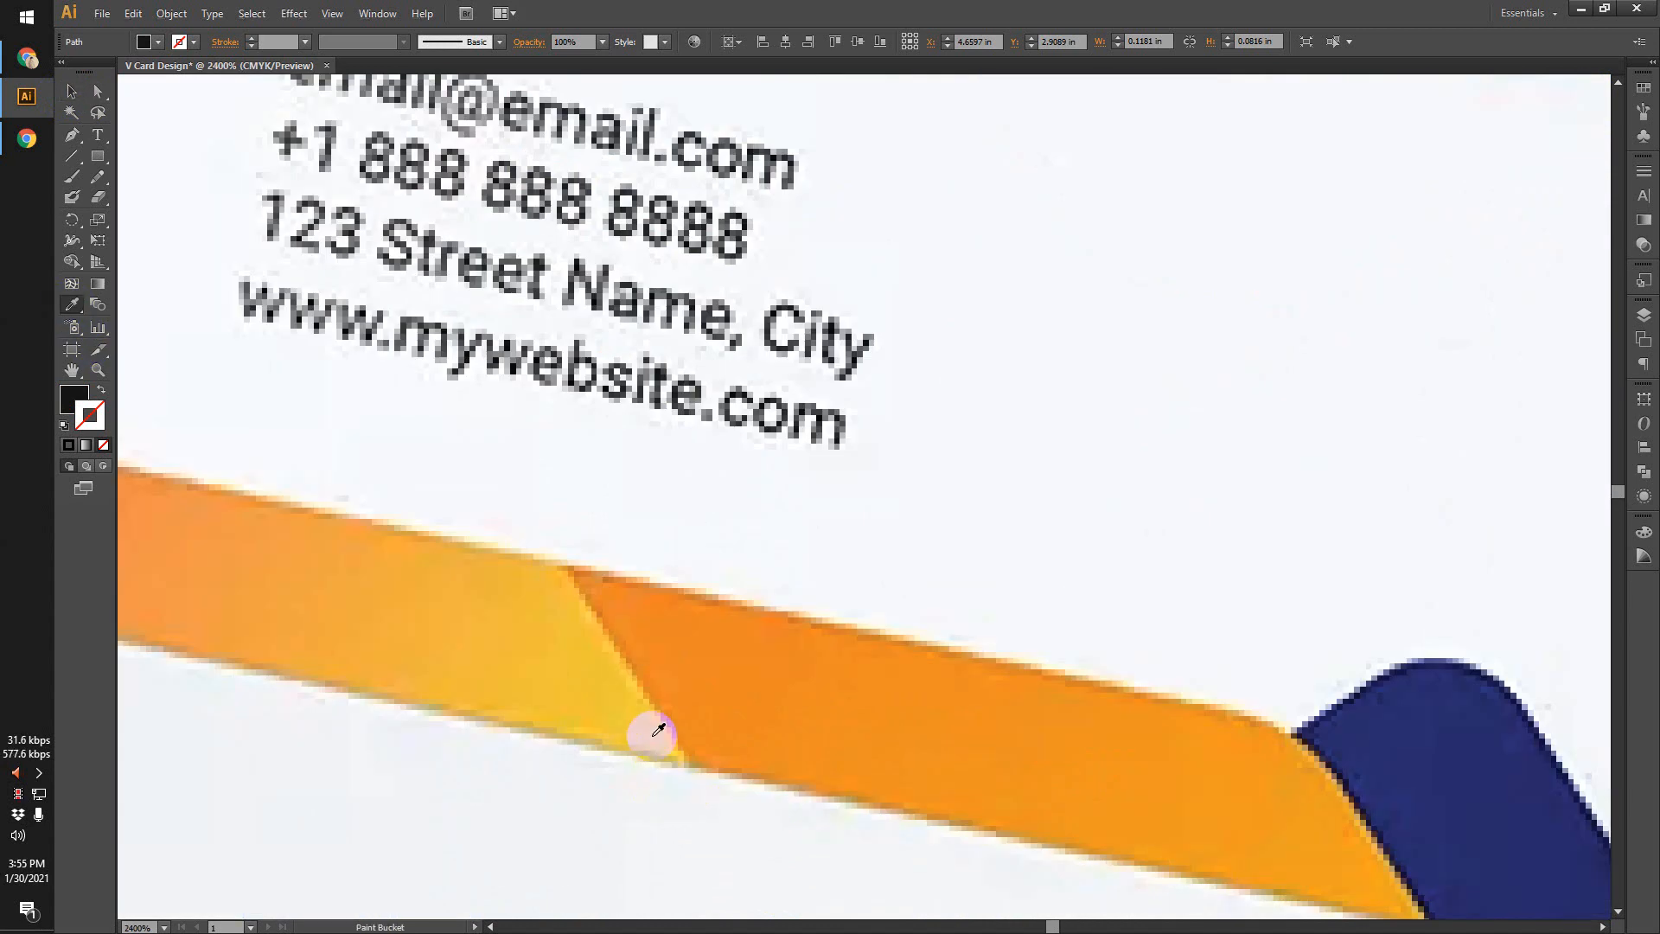
click(655, 732)
scroll(642, 725, down, 5)
click(71, 91)
Select the small orange swatch below the long bars and float its CMYK fill sliders near the two swatches.
scroll(326, 171, up, 3)
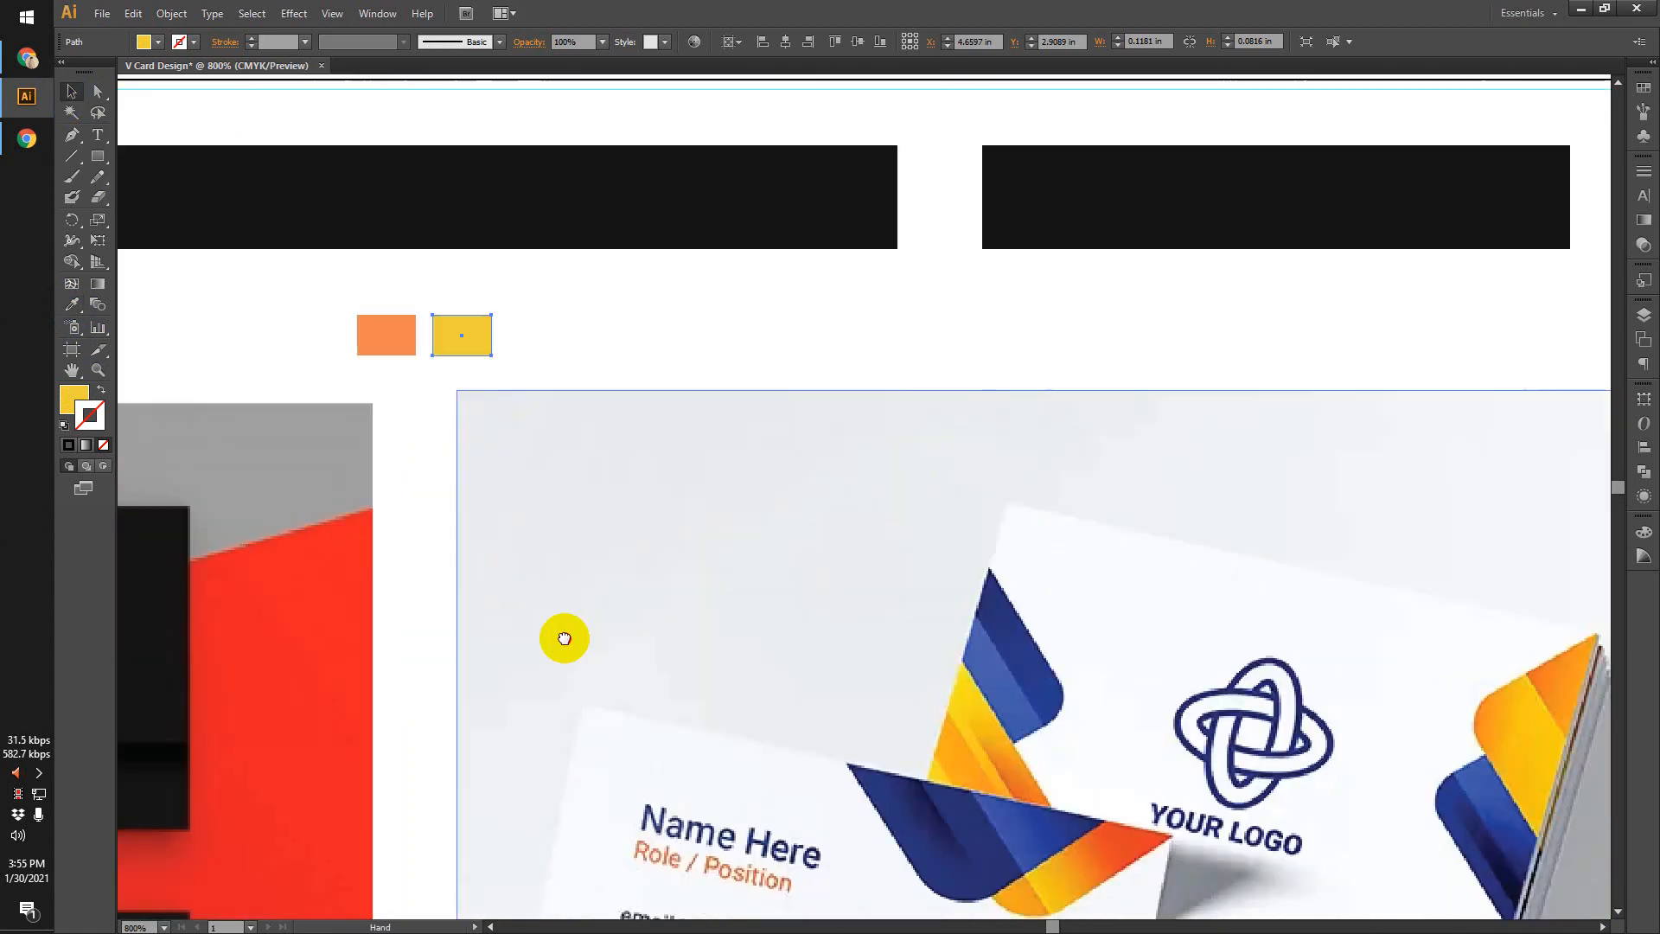
scroll(564, 519, up, 1)
click(564, 397)
scroll(388, 365, up, 3)
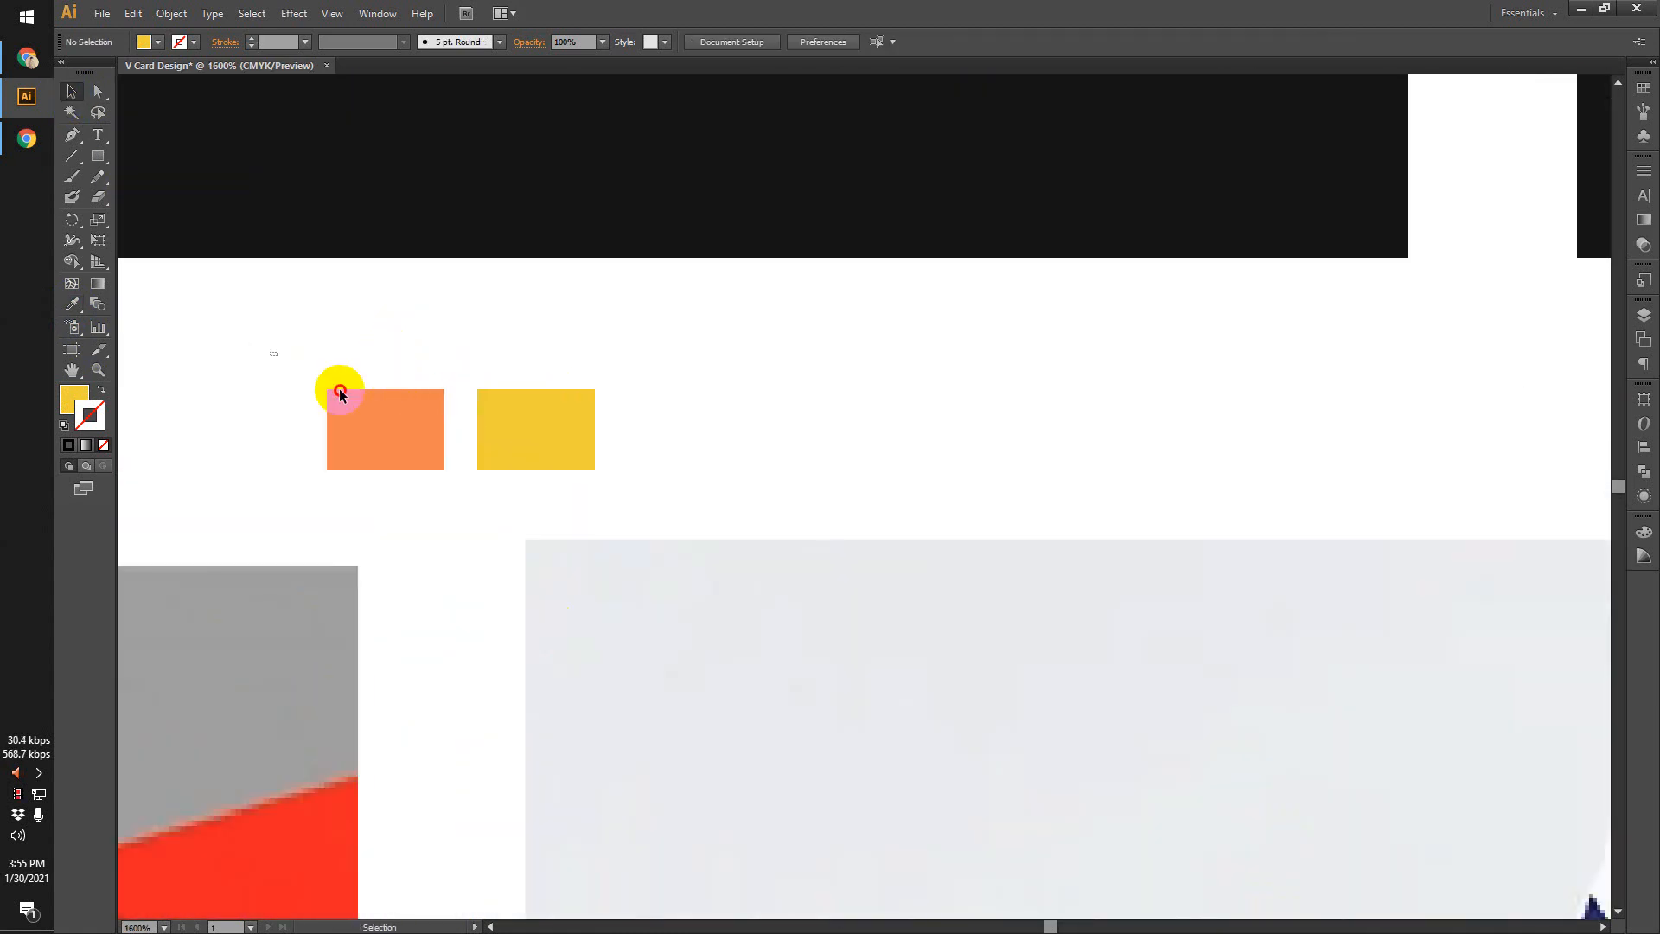
drag(340, 394, 581, 474)
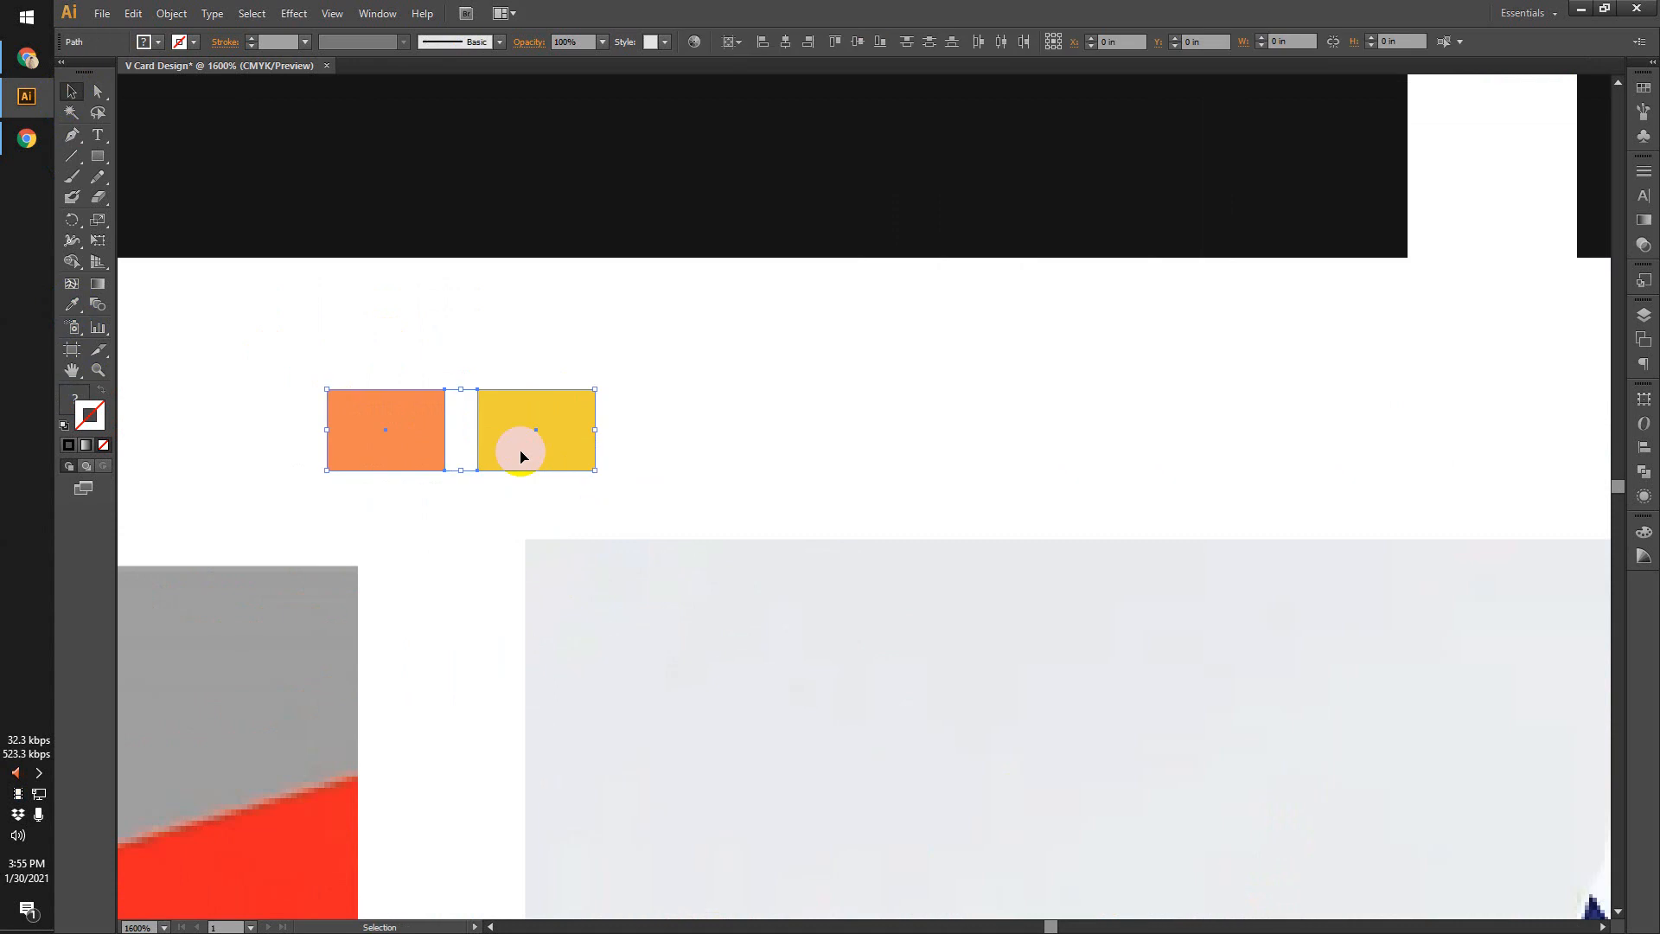
click(455, 432)
click(426, 426)
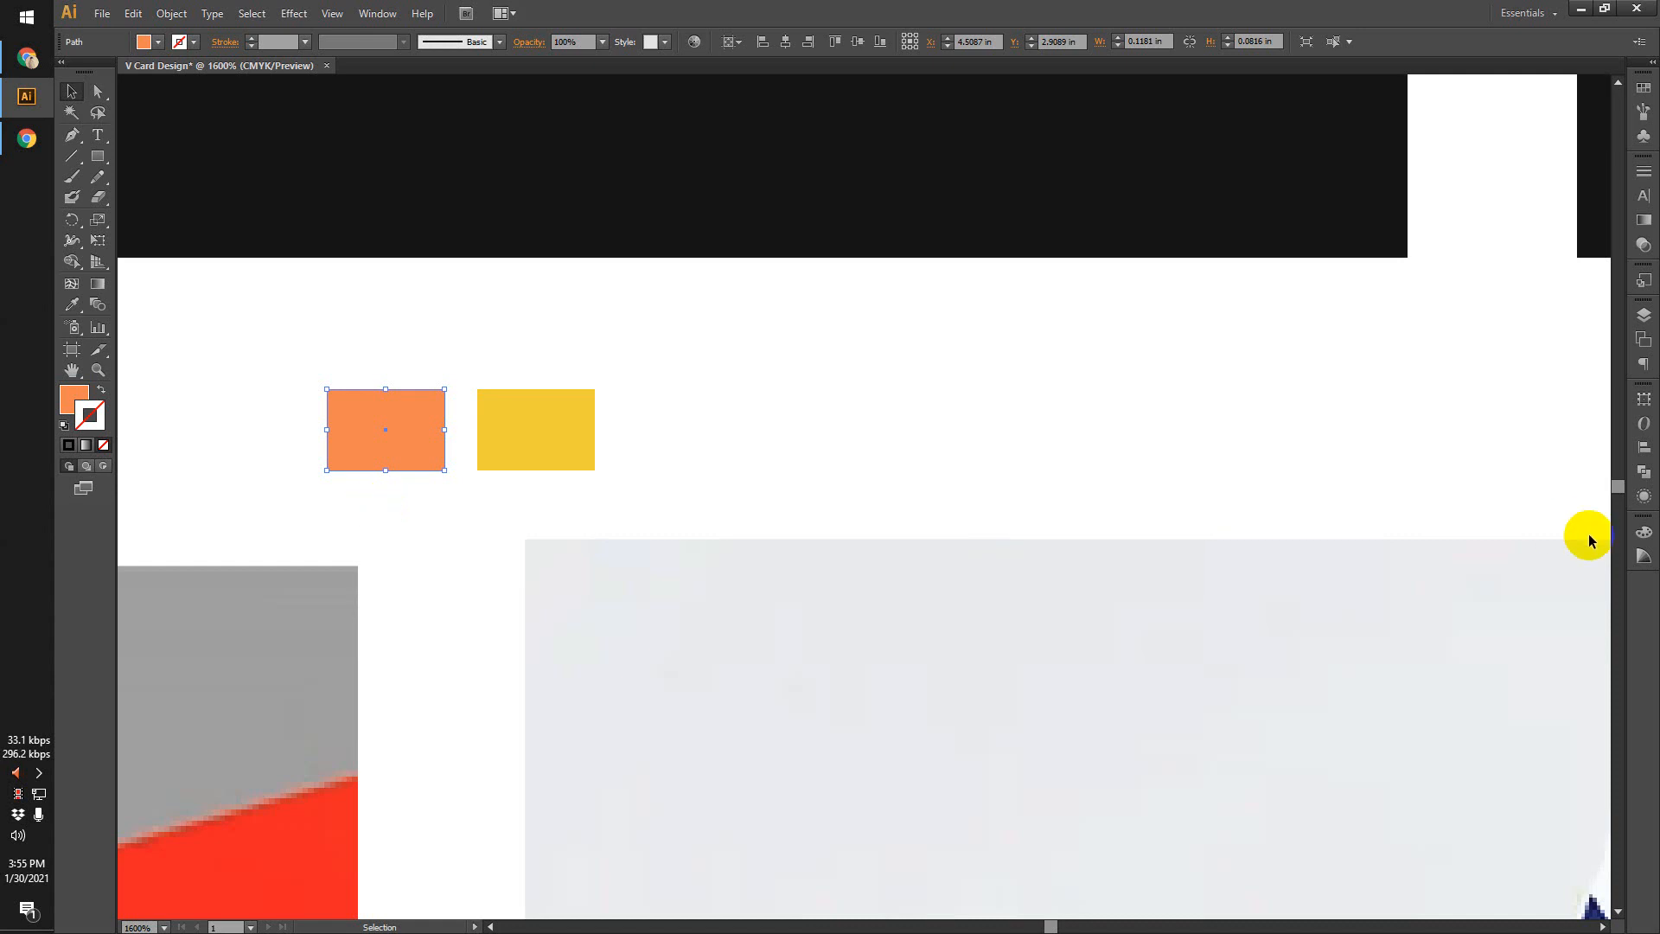
click(1645, 529)
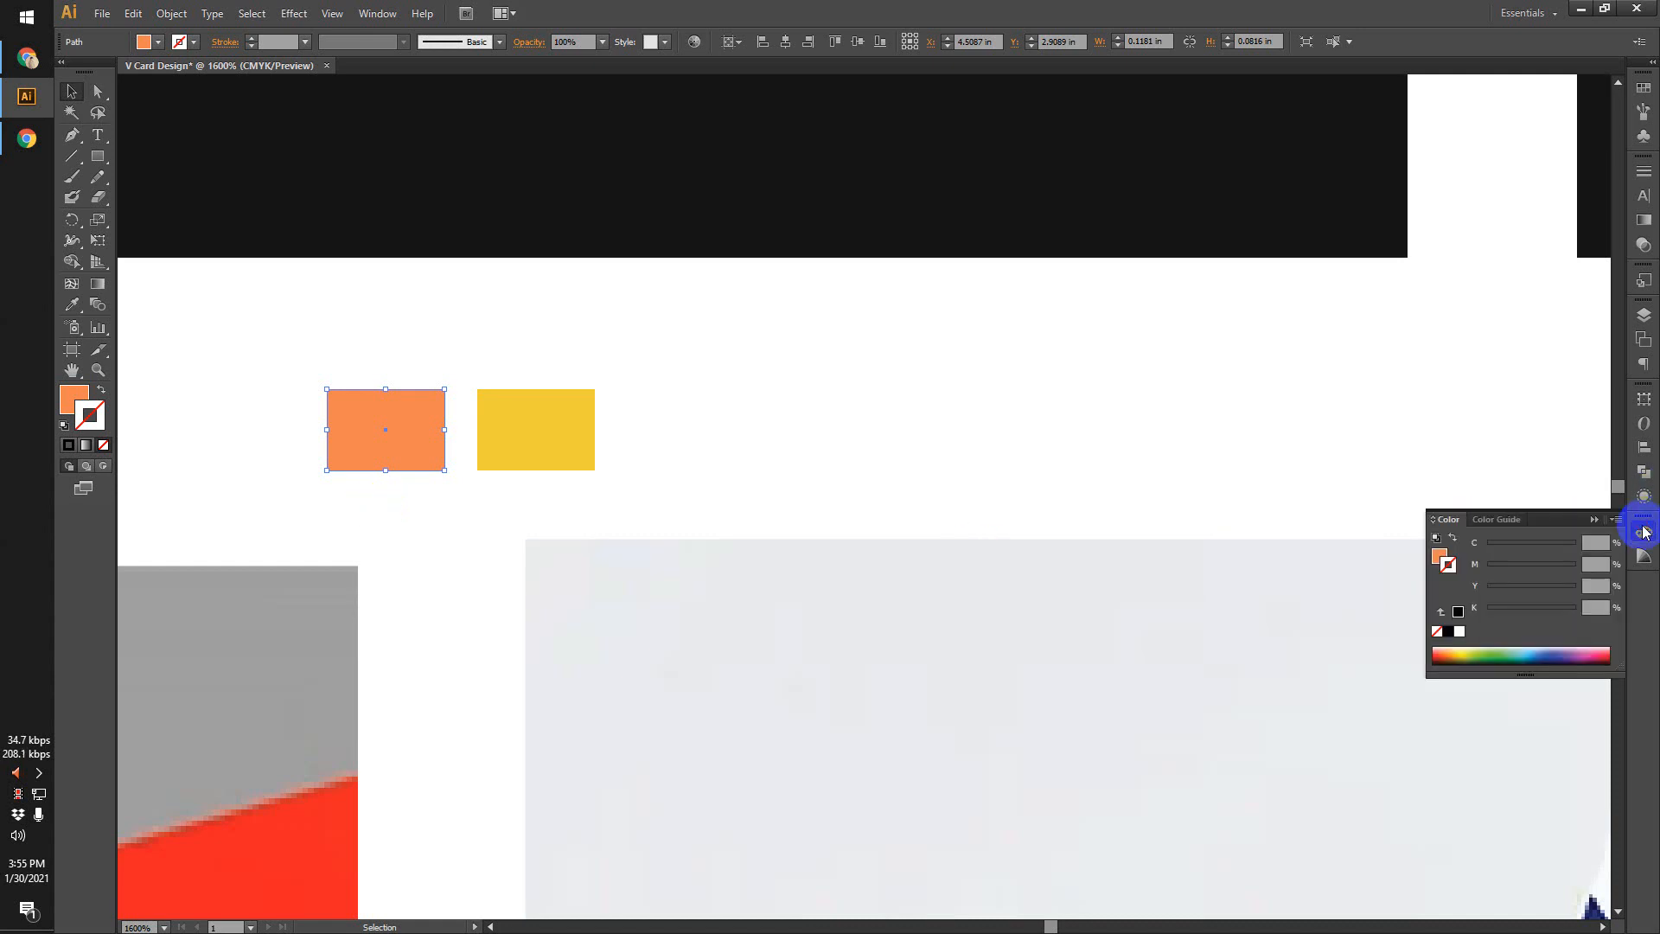
click(1438, 564)
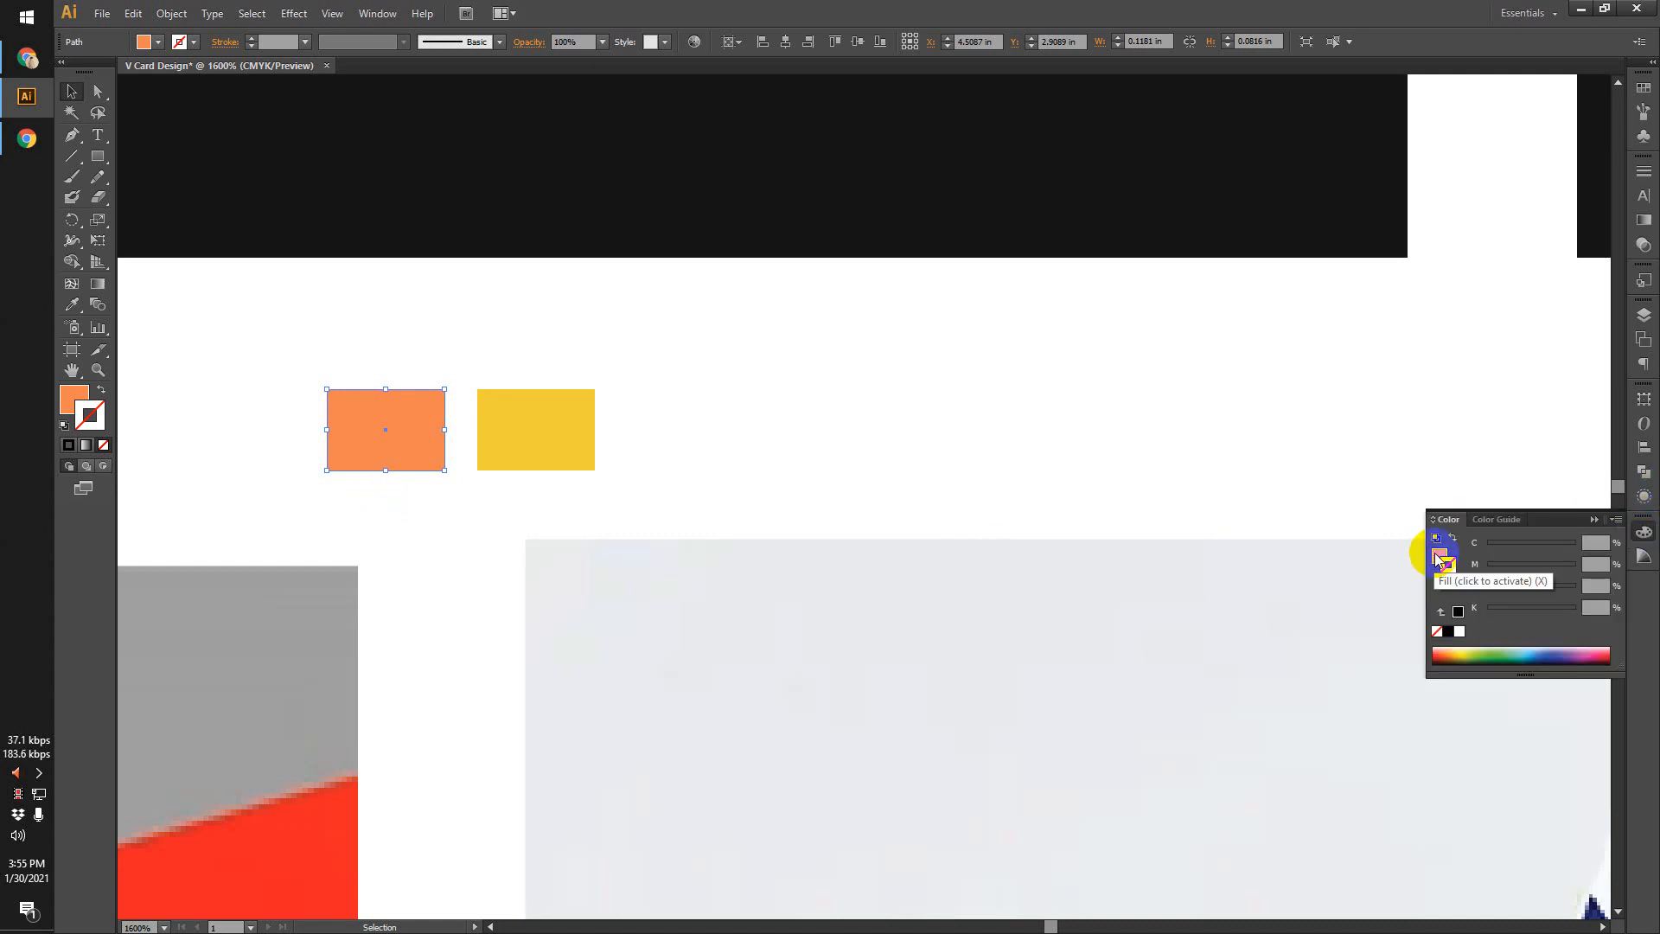
click(1440, 560)
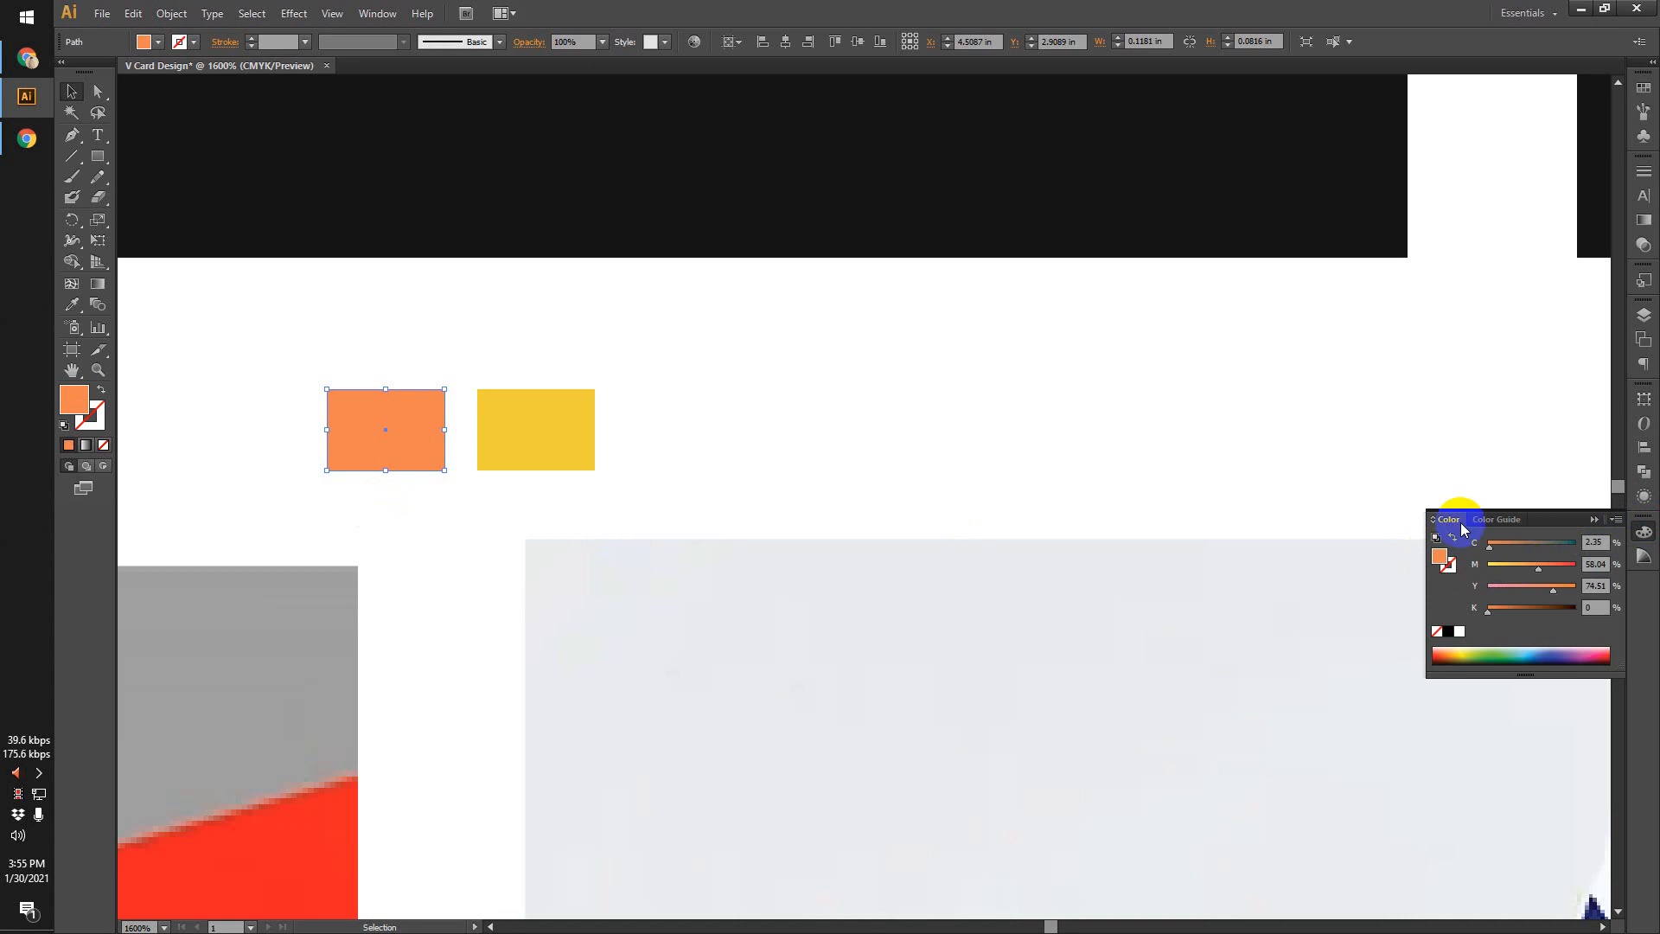
drag(1457, 519, 853, 325)
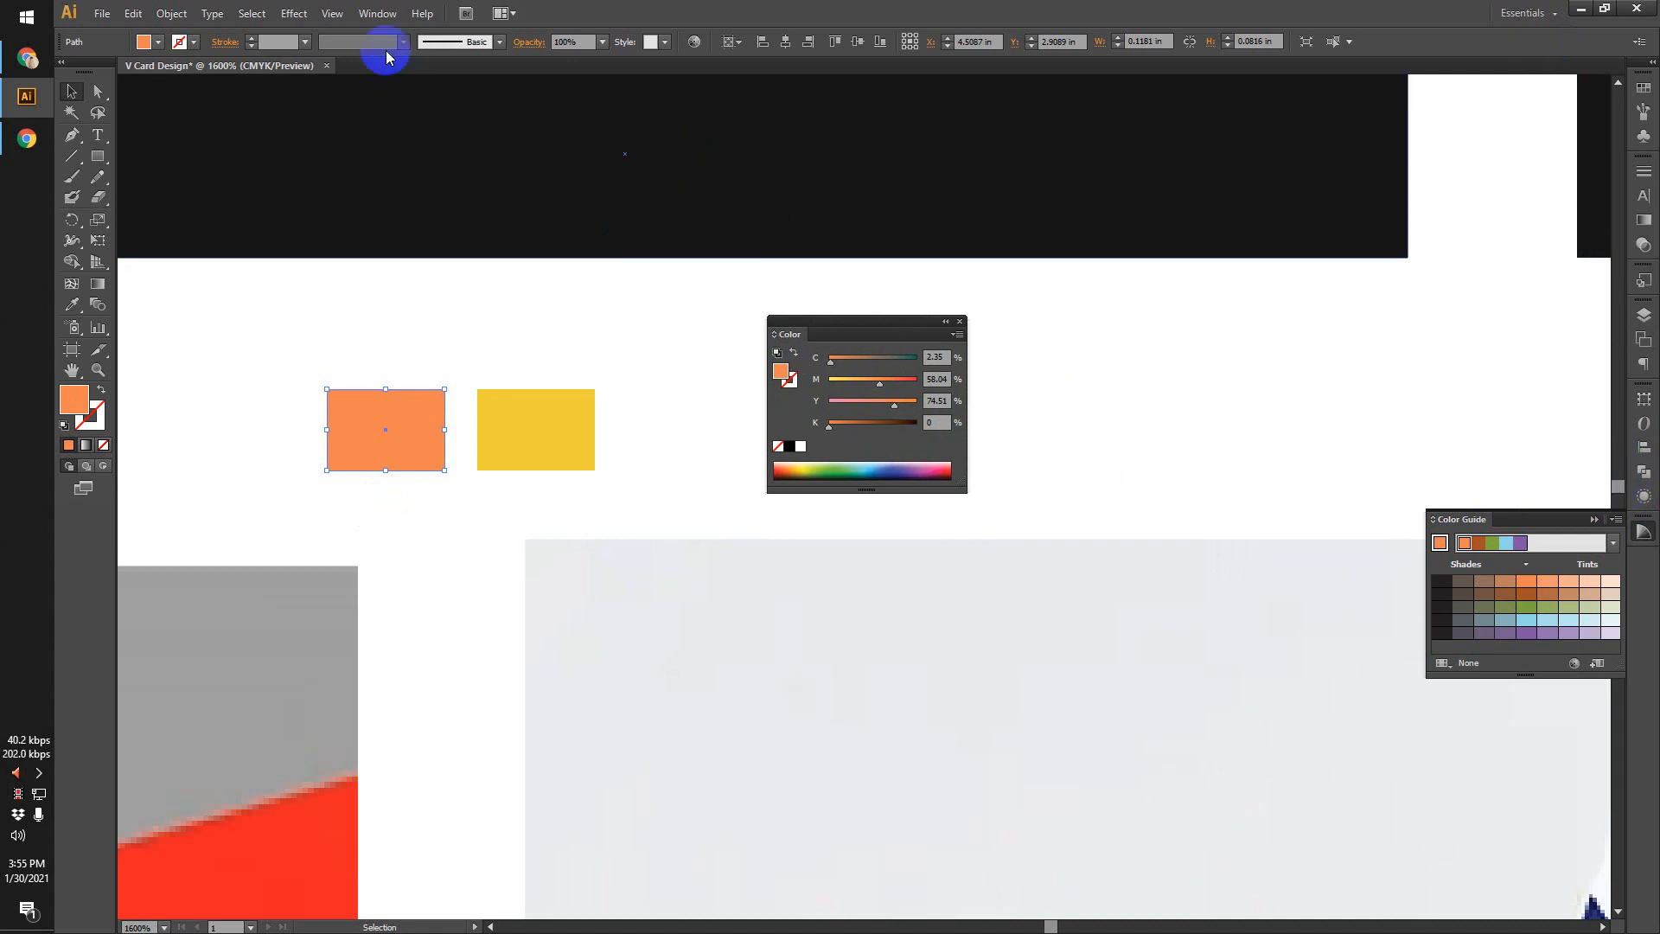
Set the orange swatch's fill to C 0, M 60, Y 75, K 0.
click(366, 14)
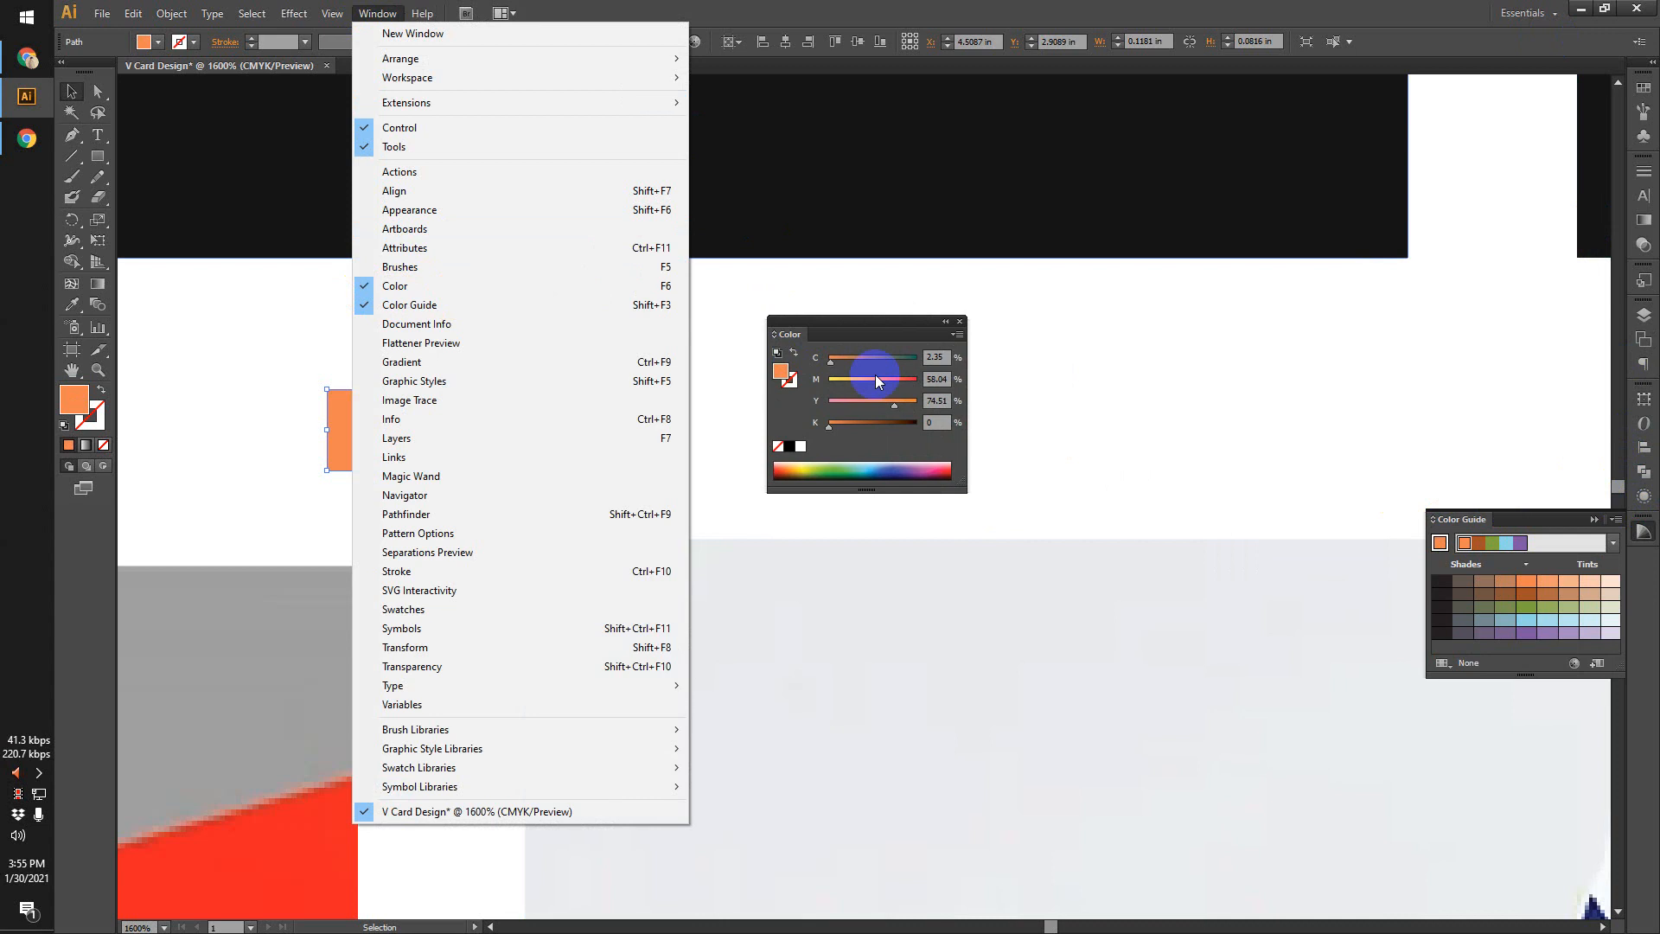
click(873, 338)
drag(878, 329, 778, 346)
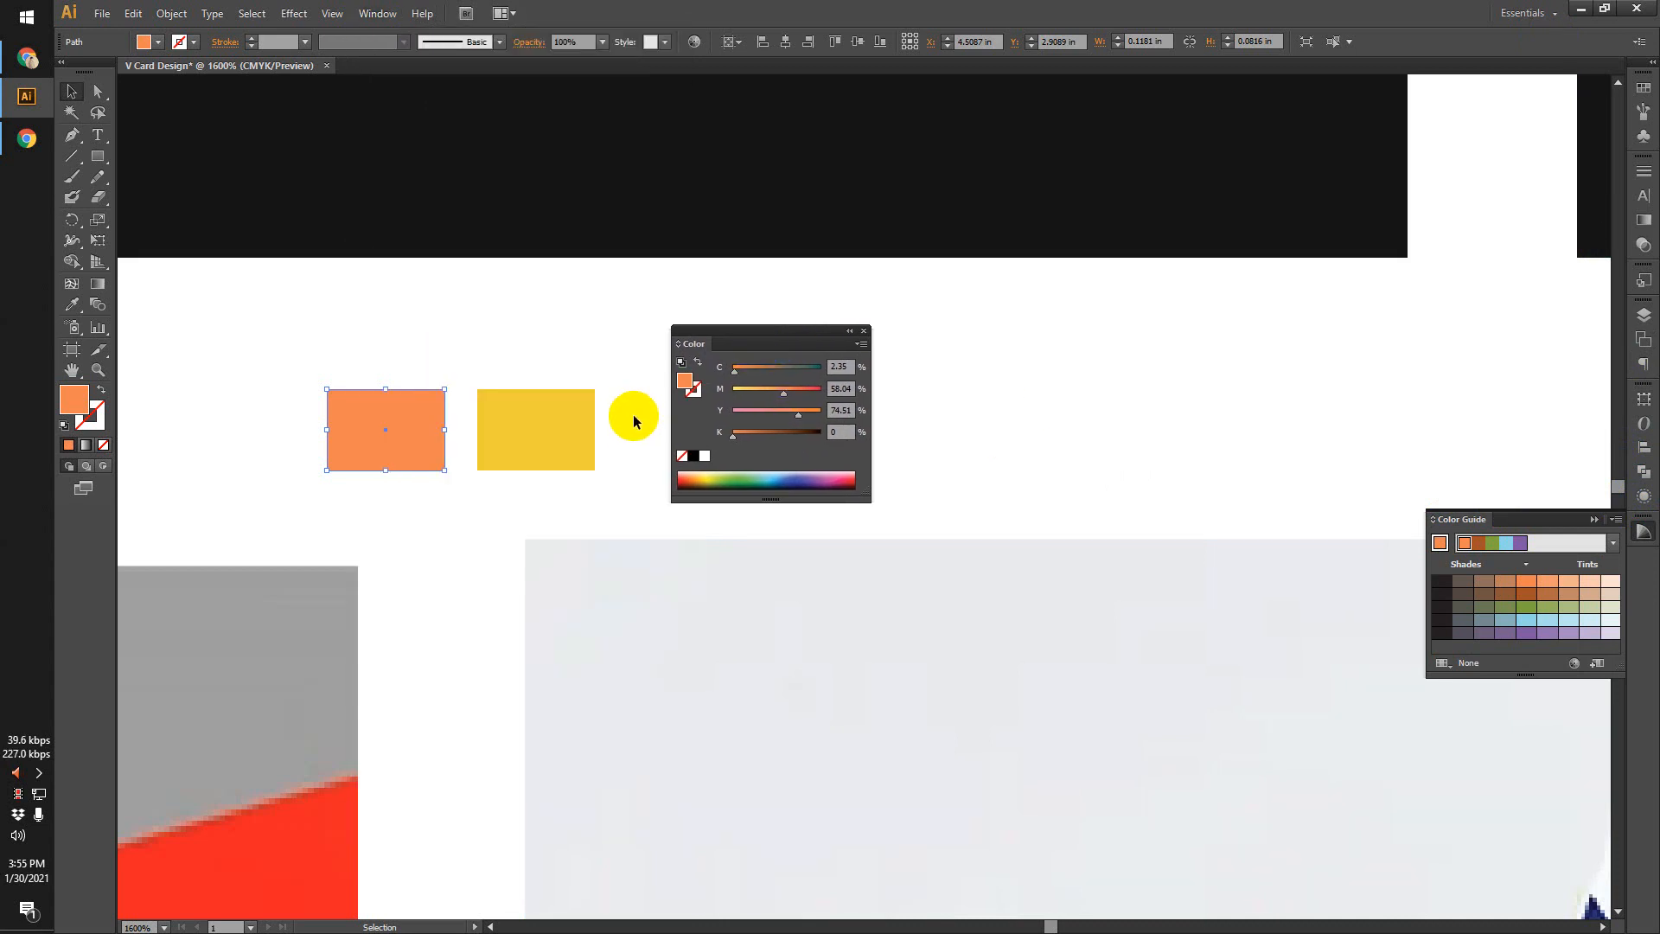
click(409, 426)
drag(793, 348, 781, 347)
click(827, 368)
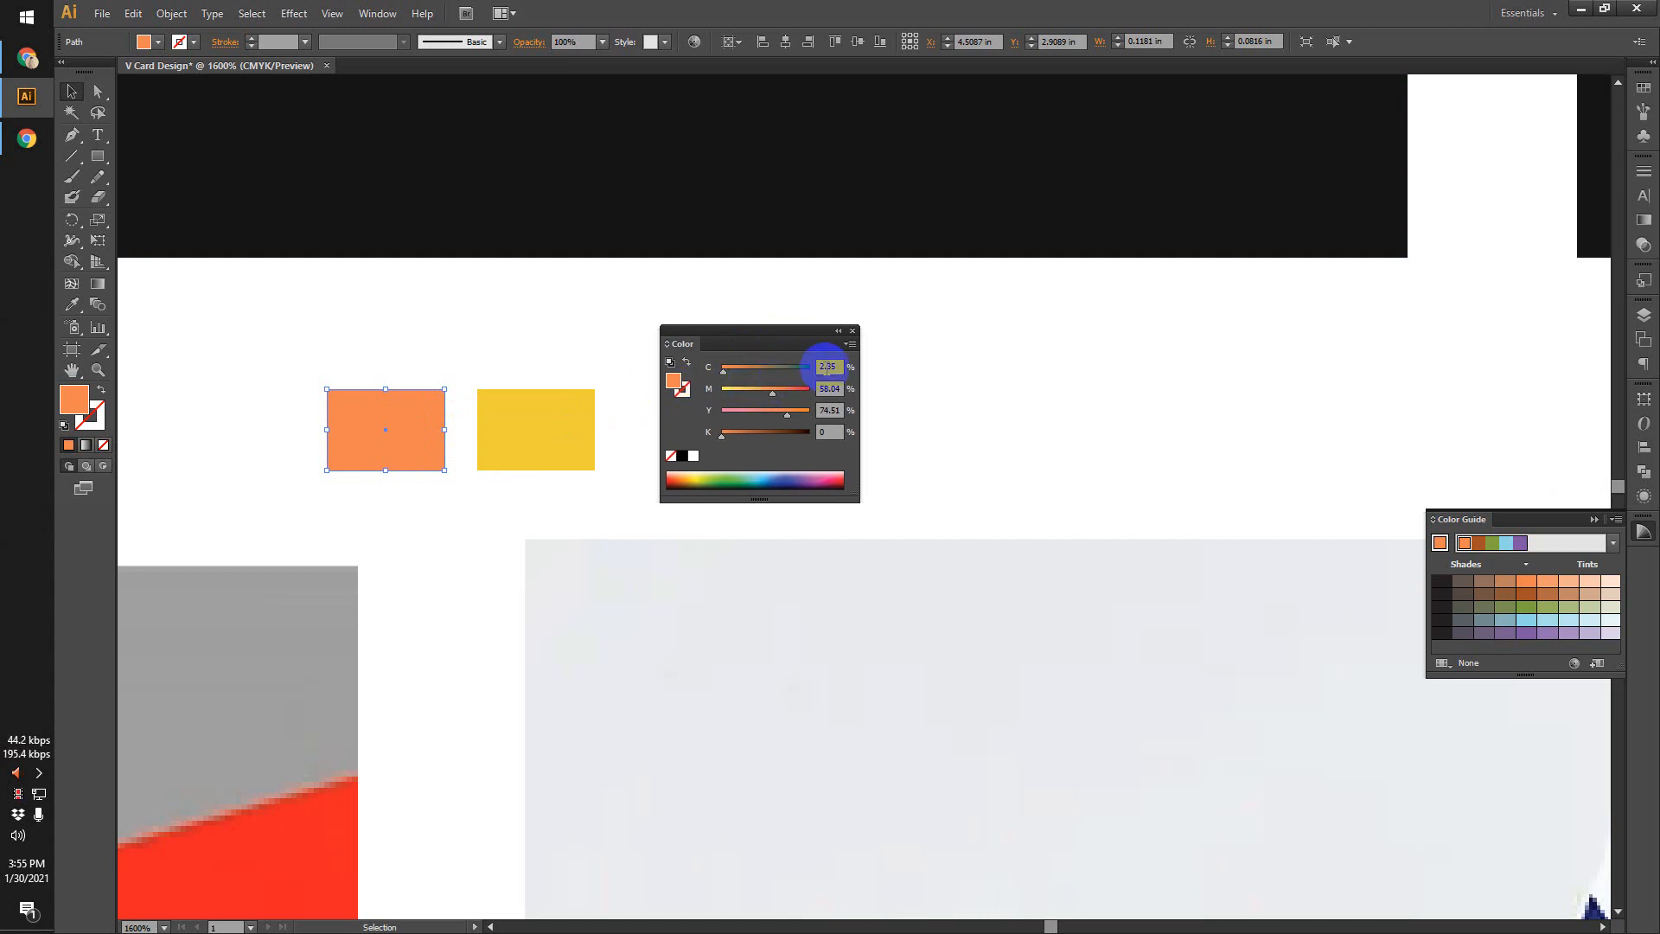
click(726, 380)
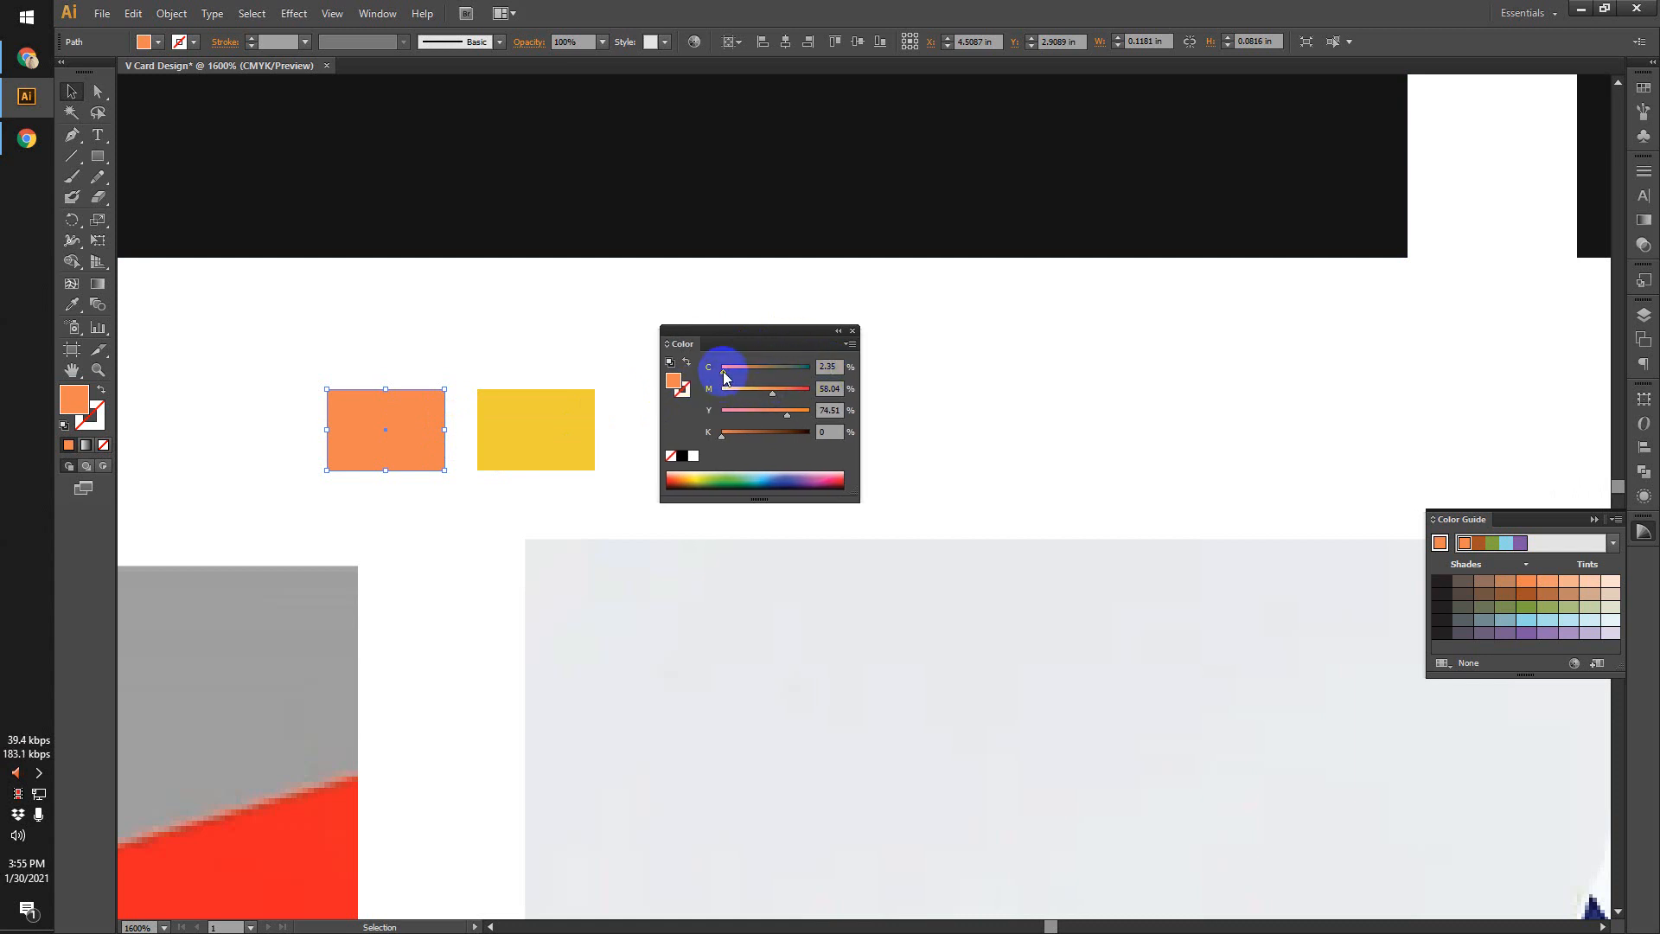
click(815, 394)
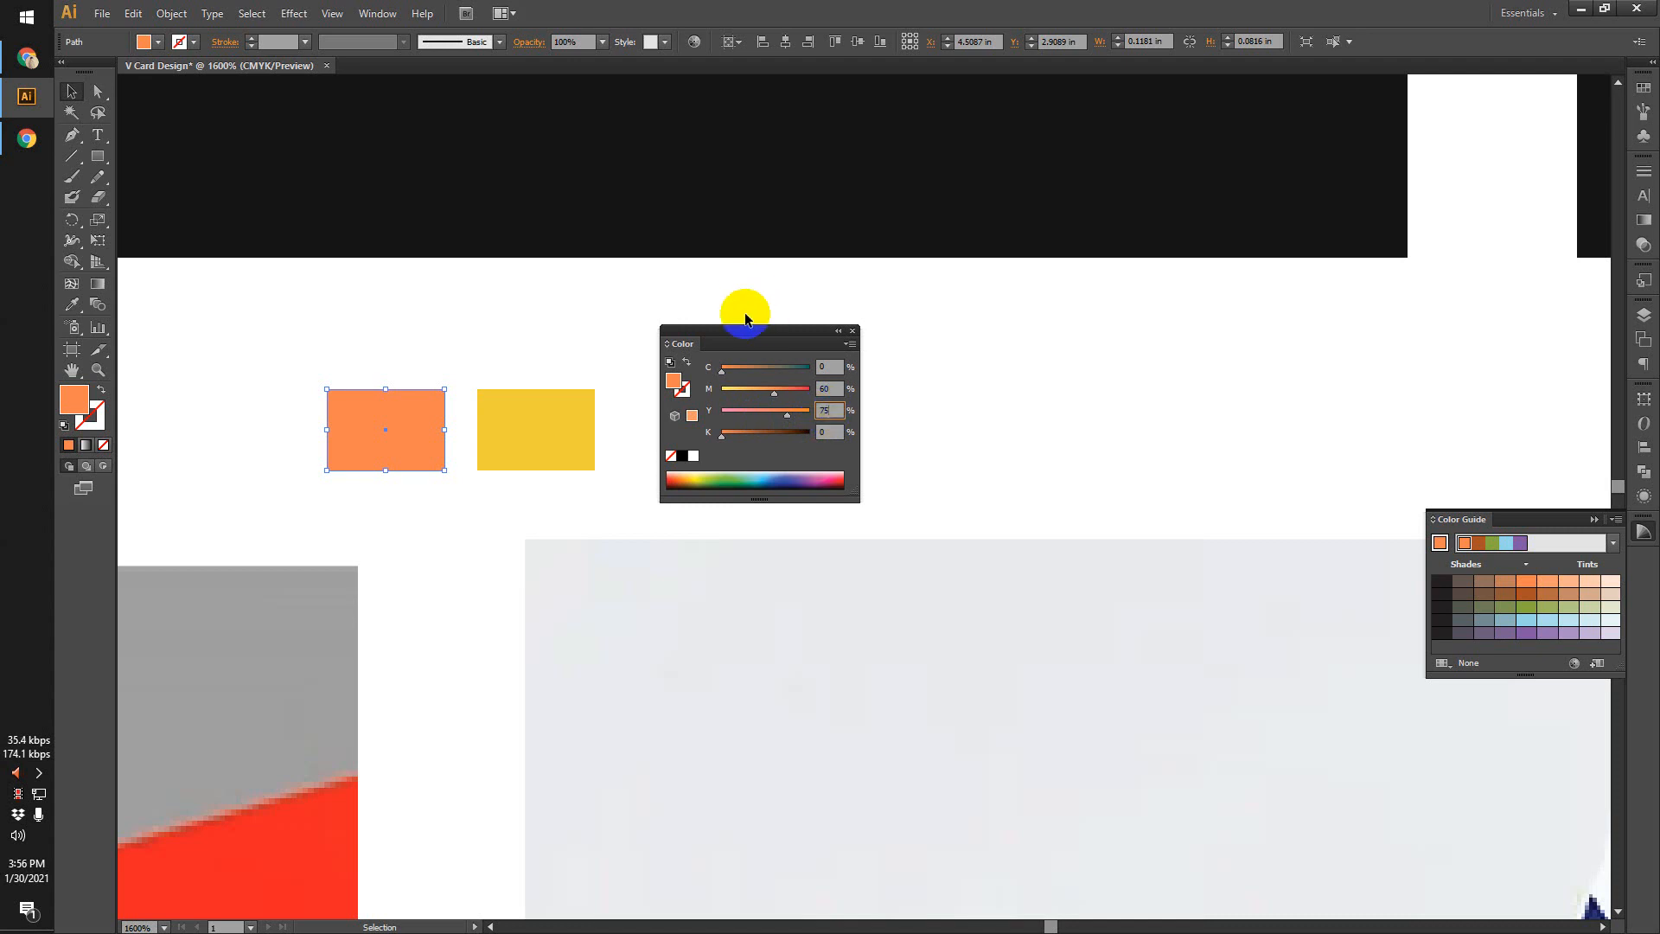
click(761, 341)
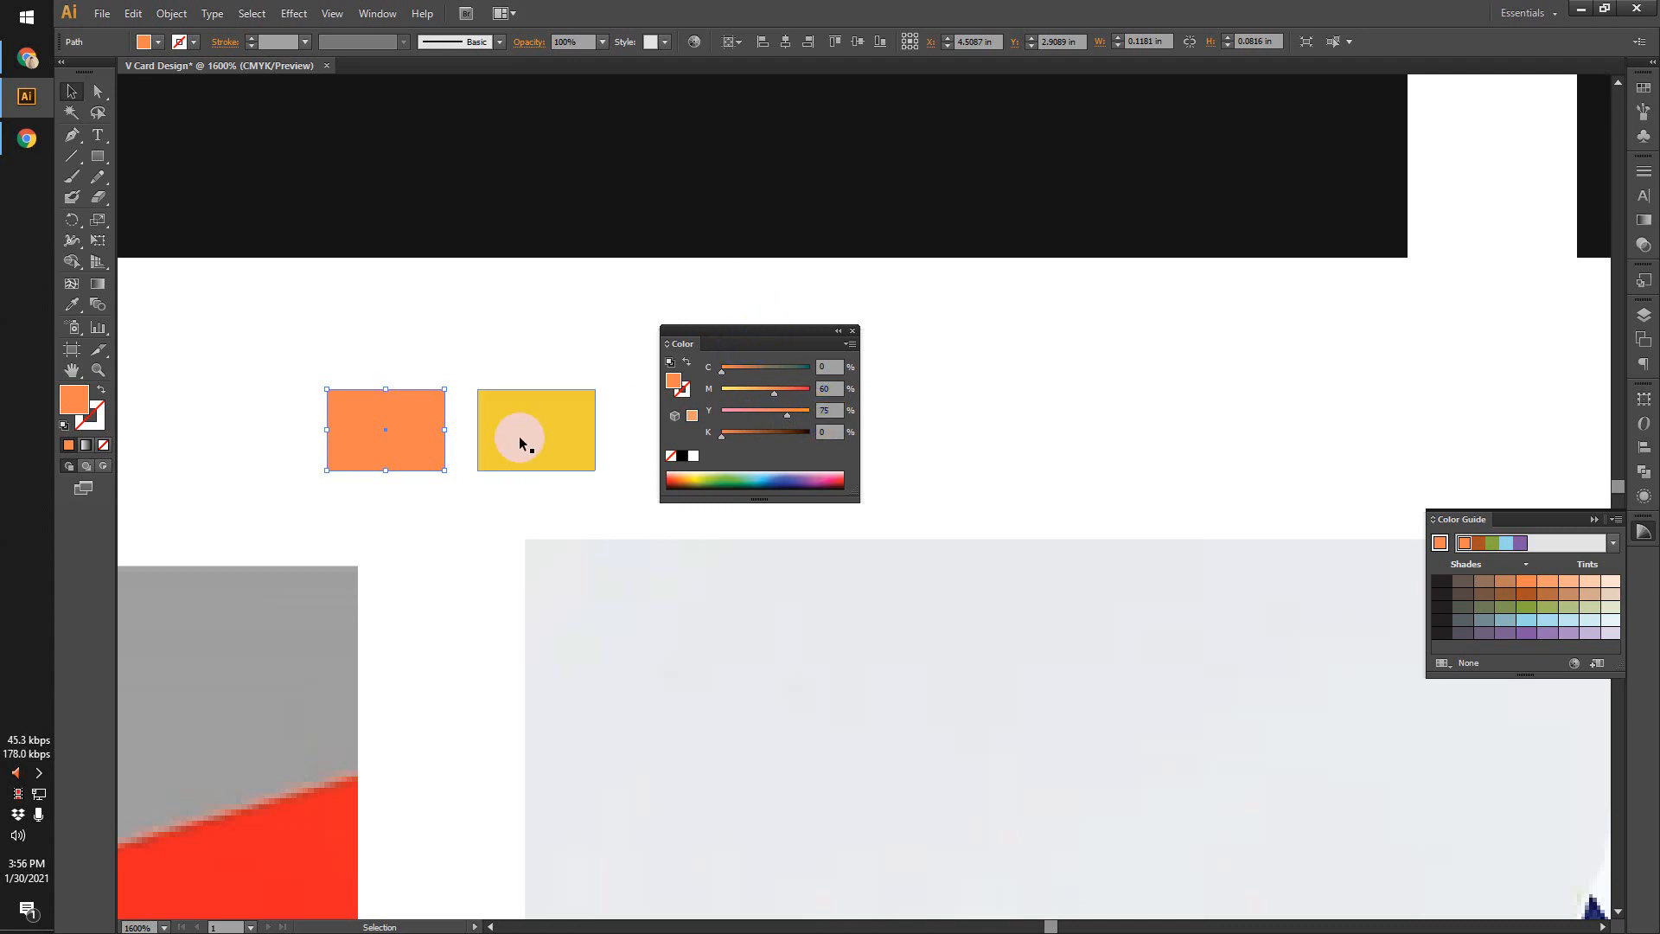
click(420, 362)
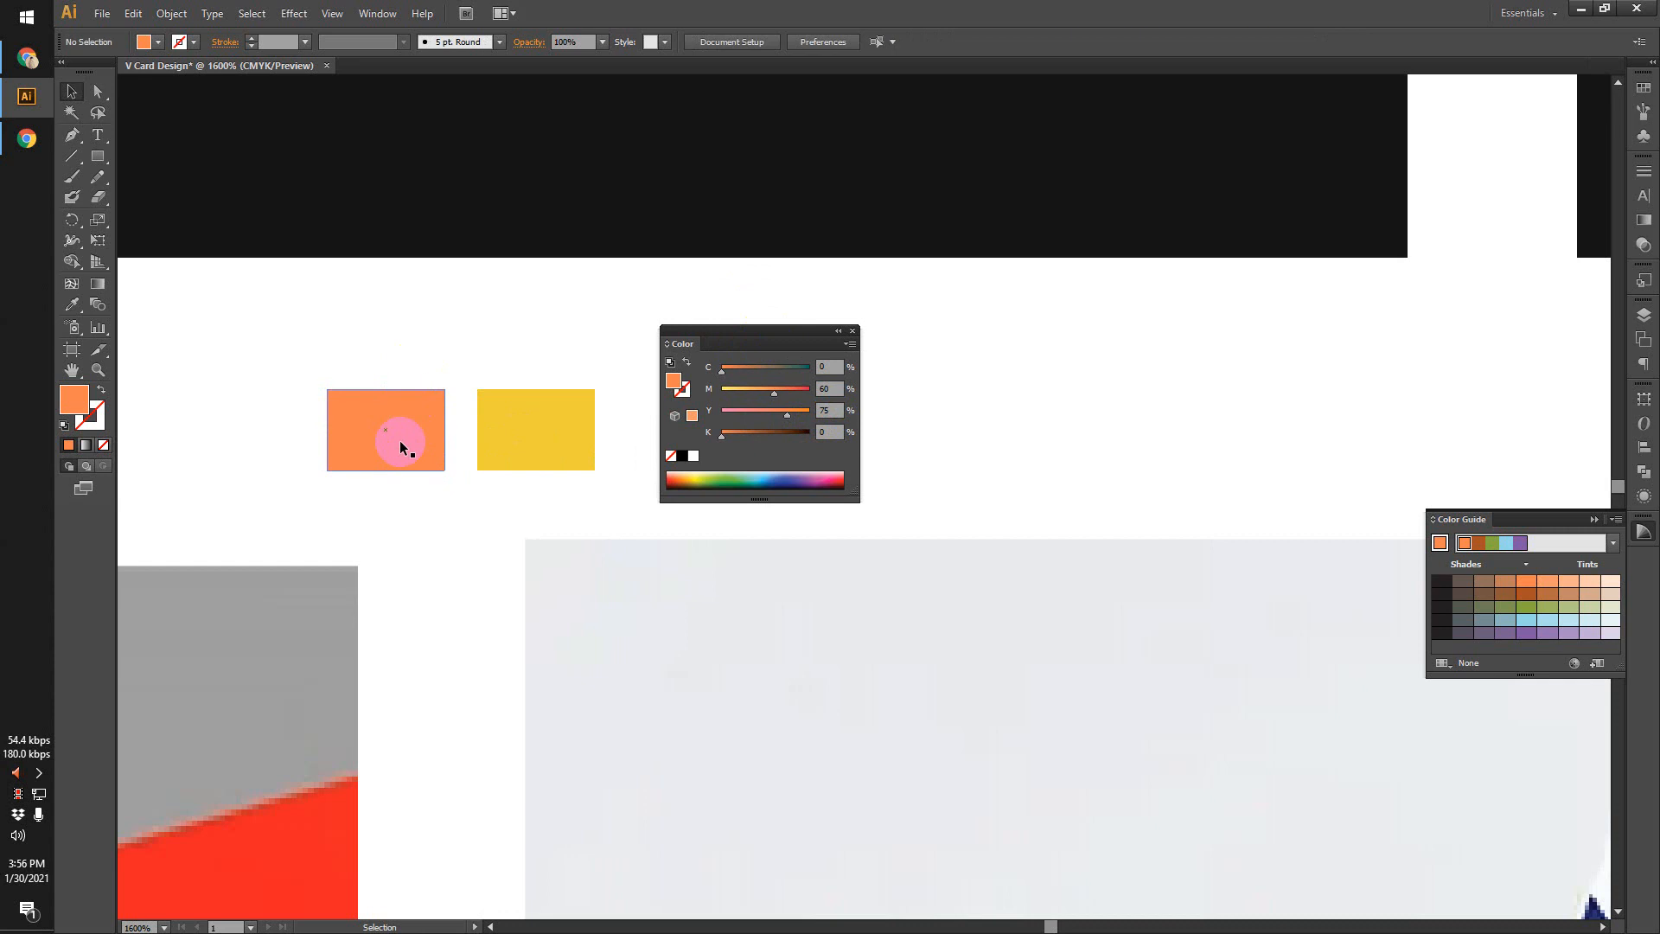
click(403, 441)
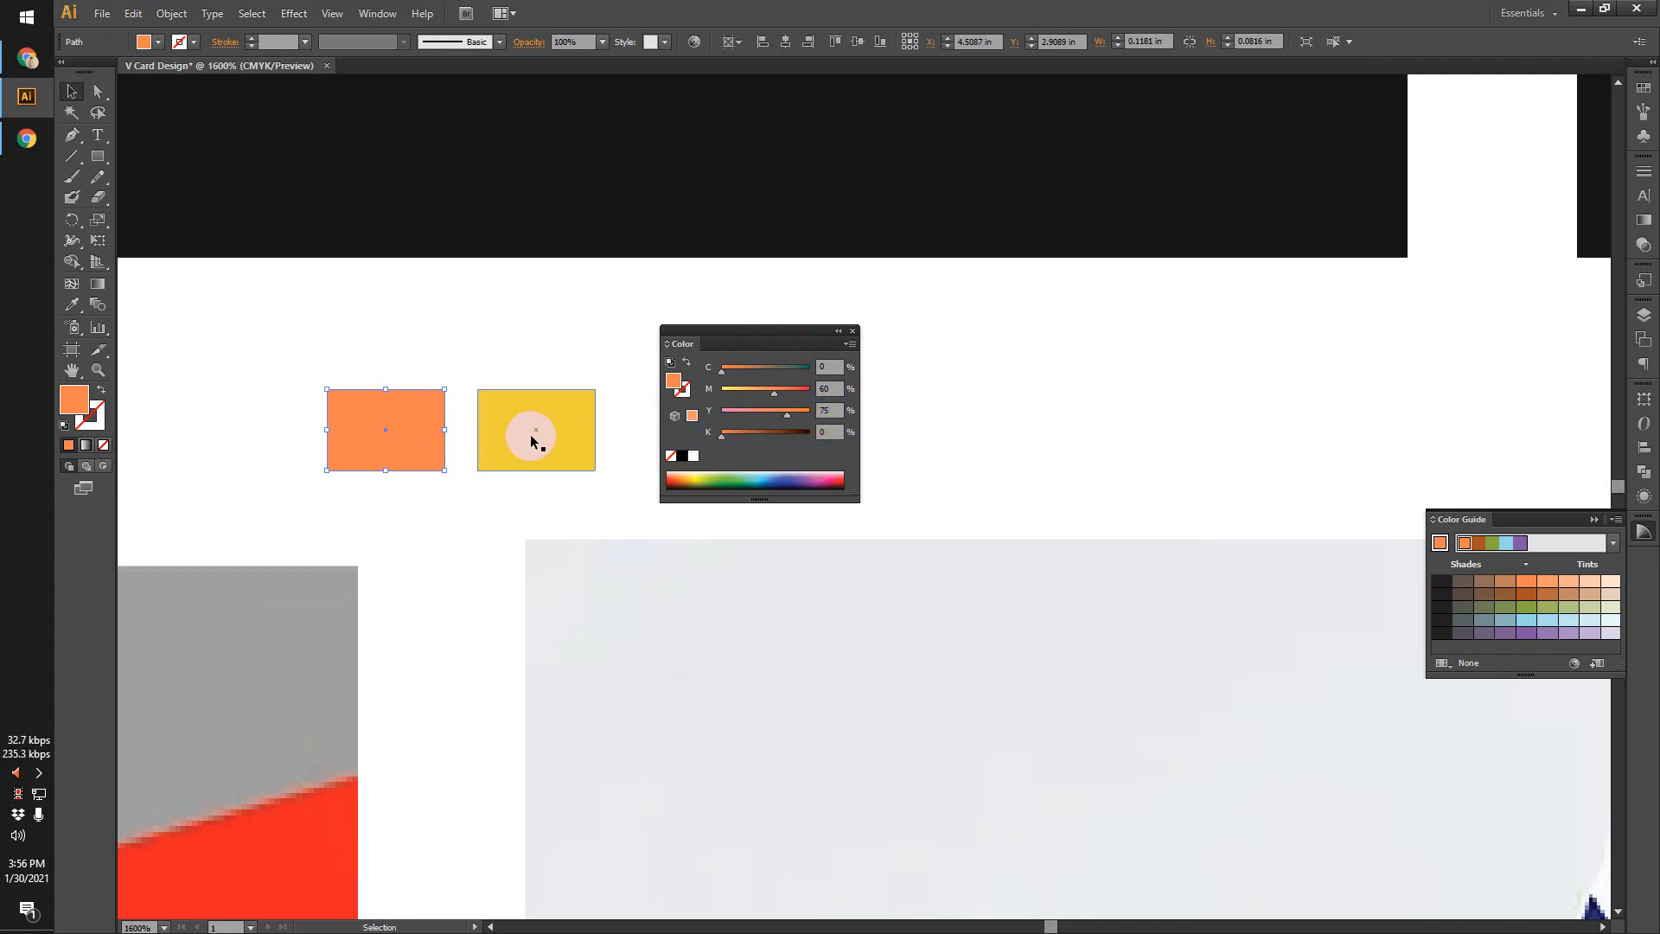
Set the yellow swatch's fill to C 10, M 15, Y 90, K 0.
click(530, 438)
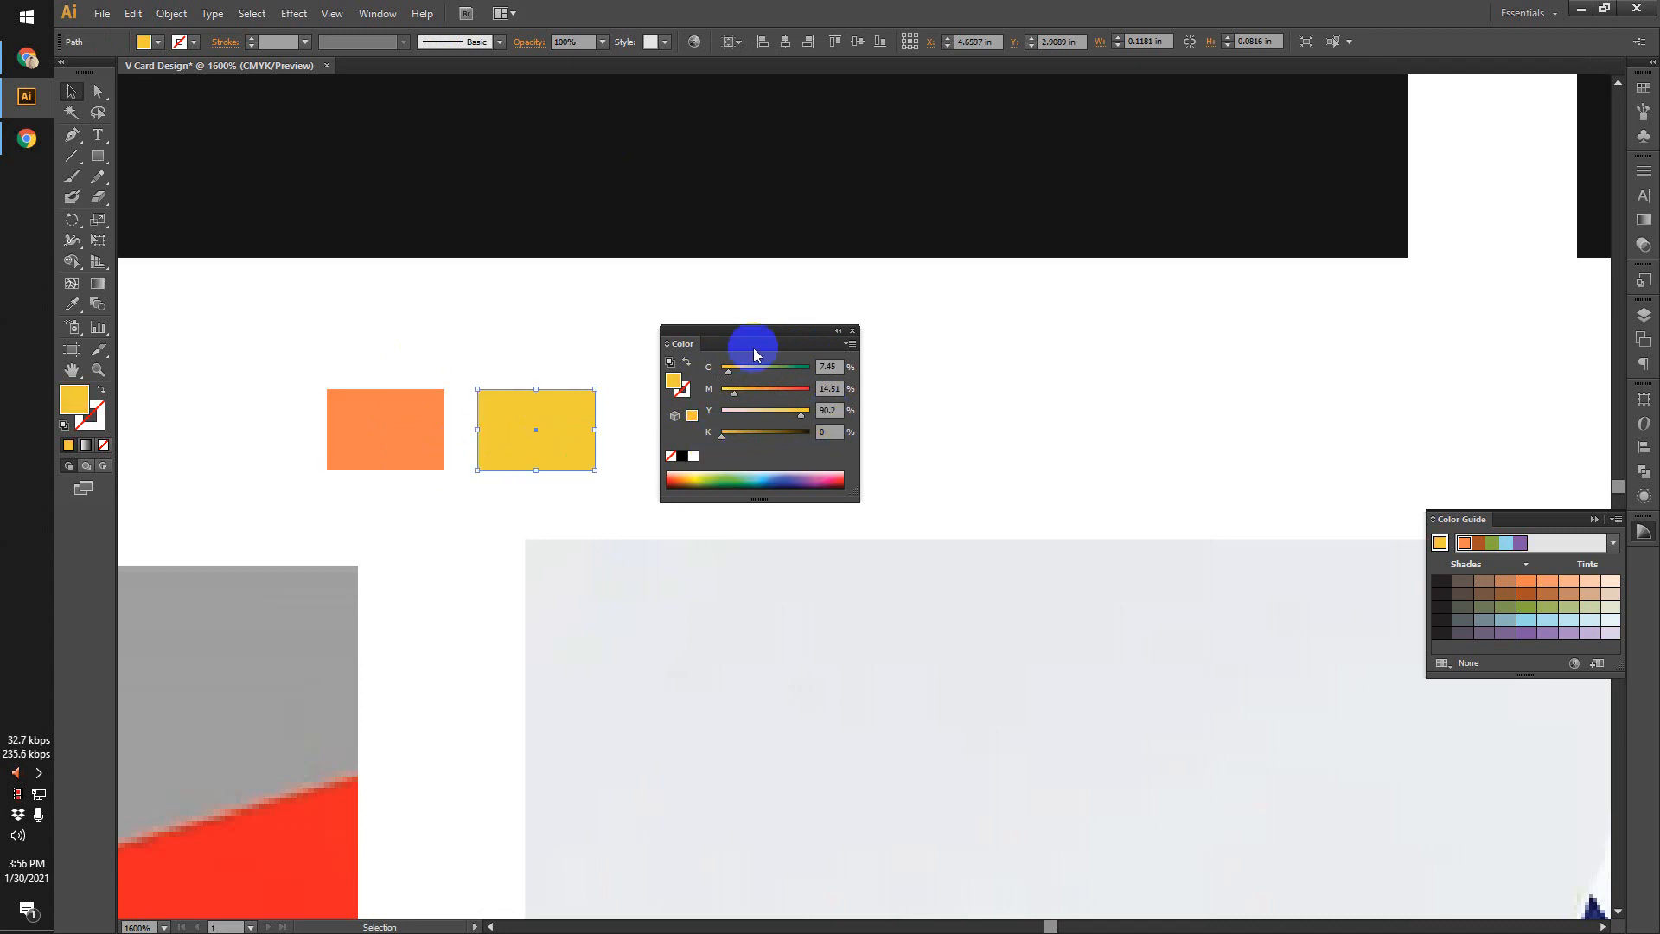
drag(754, 348, 751, 347)
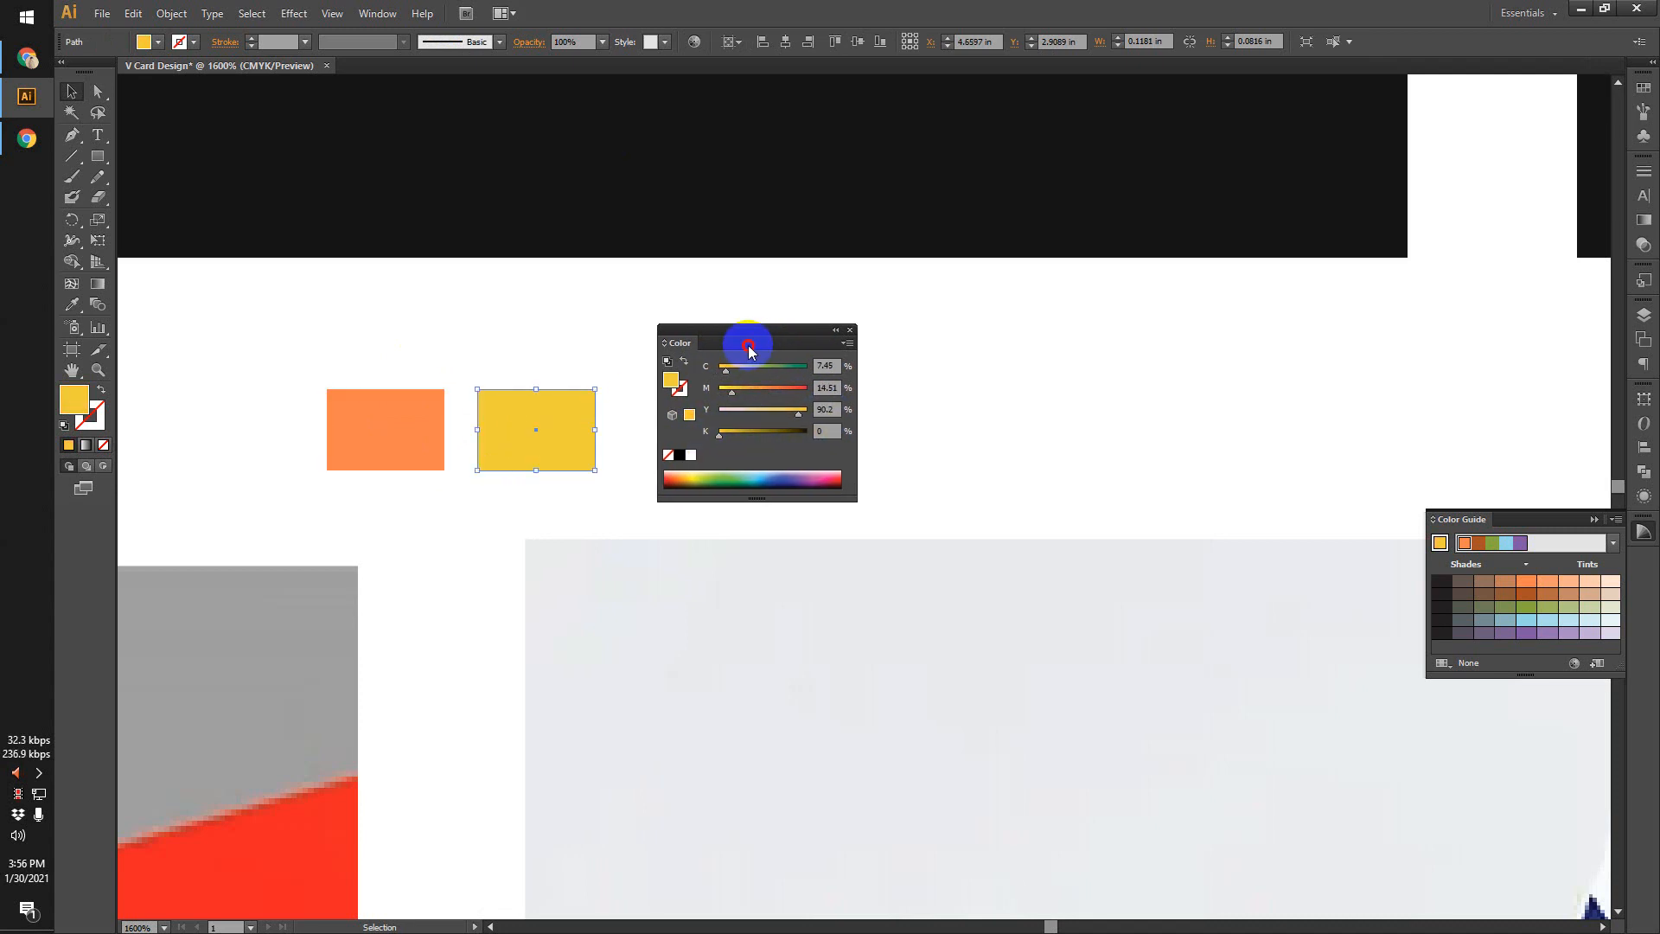
click(825, 366)
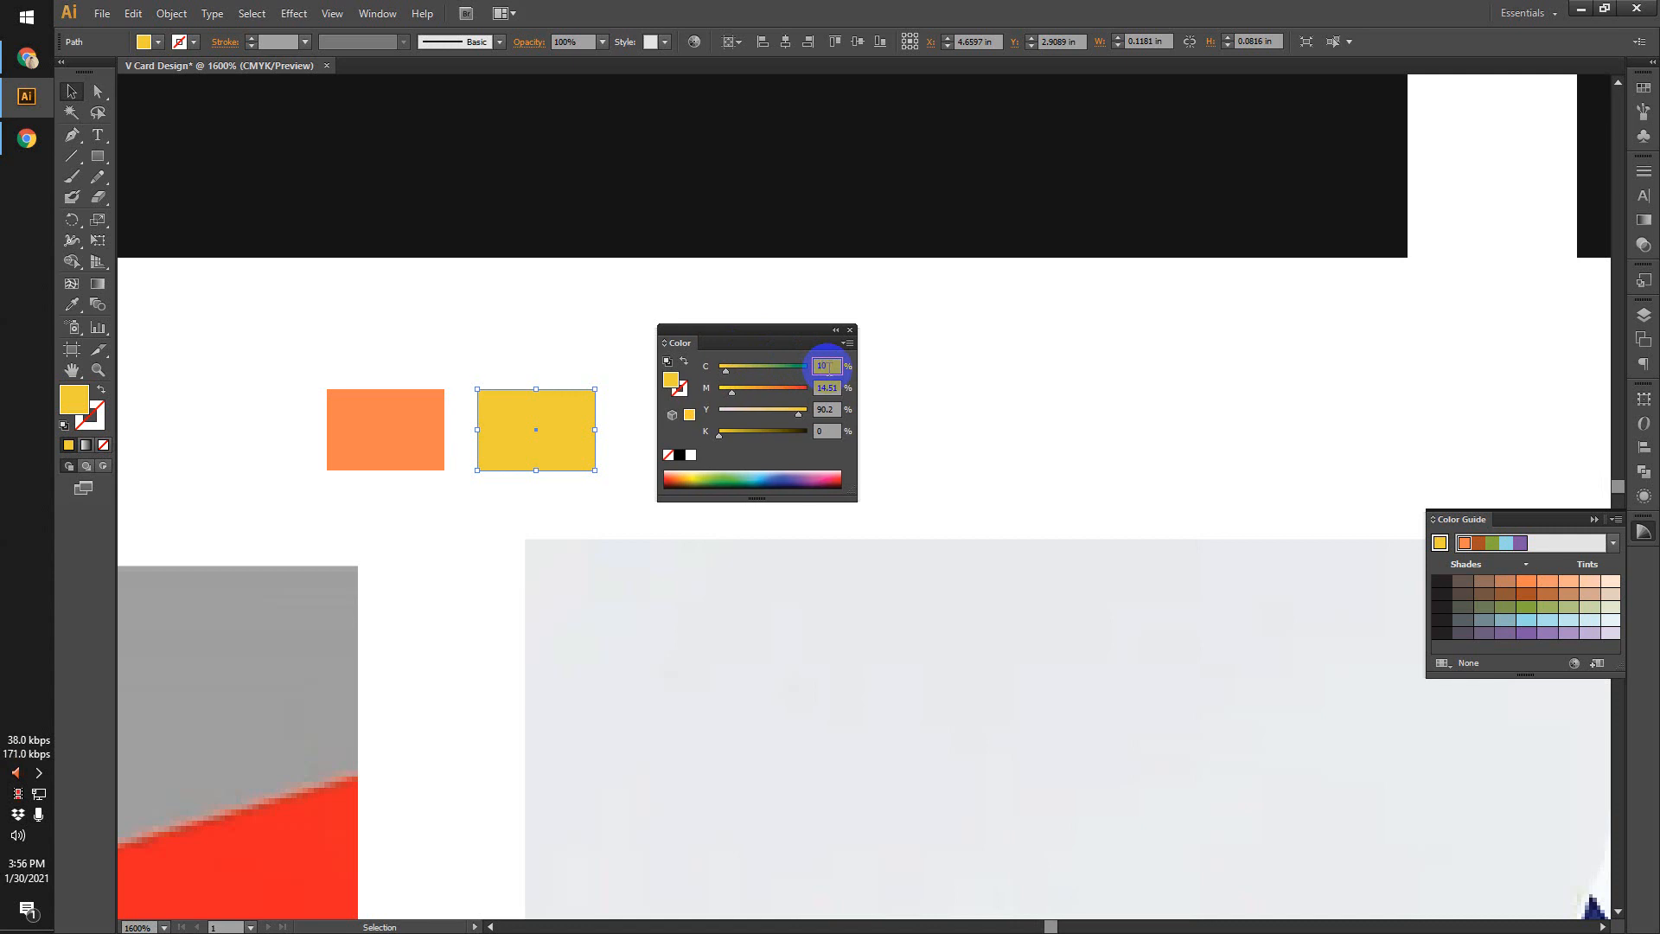
click(827, 388)
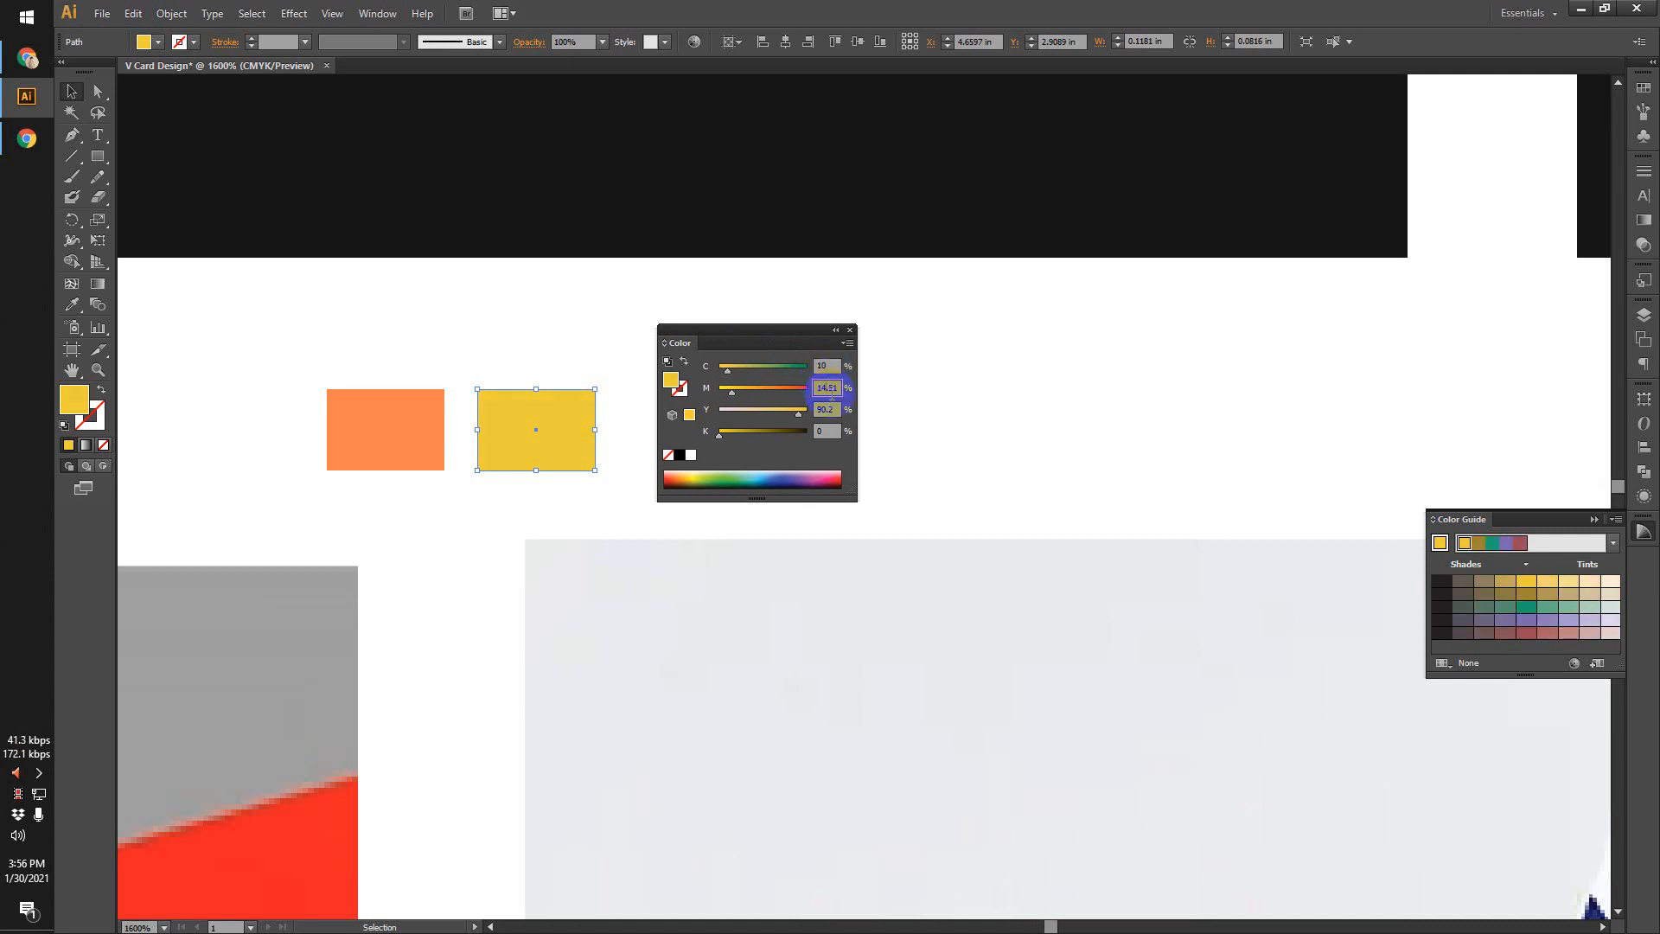
double_click(832, 393)
text(15)
key(Tab)
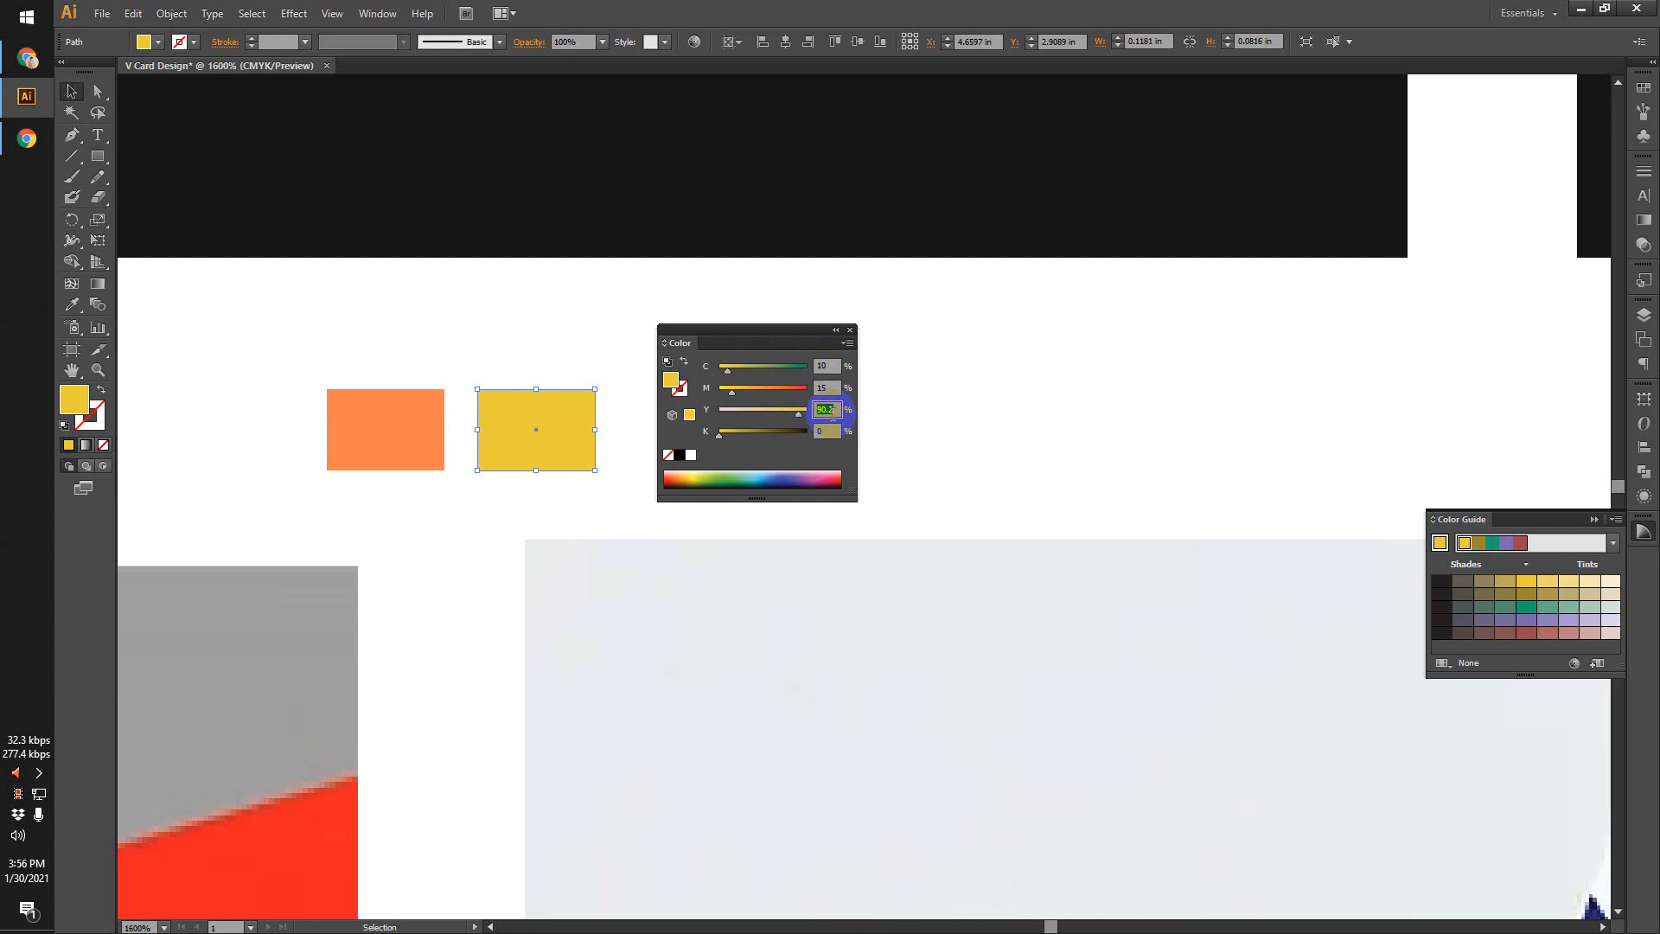
key(Return)
drag(766, 341, 783, 336)
Compare the CMYK fill values of the orange and yellow swatches.
click(391, 465)
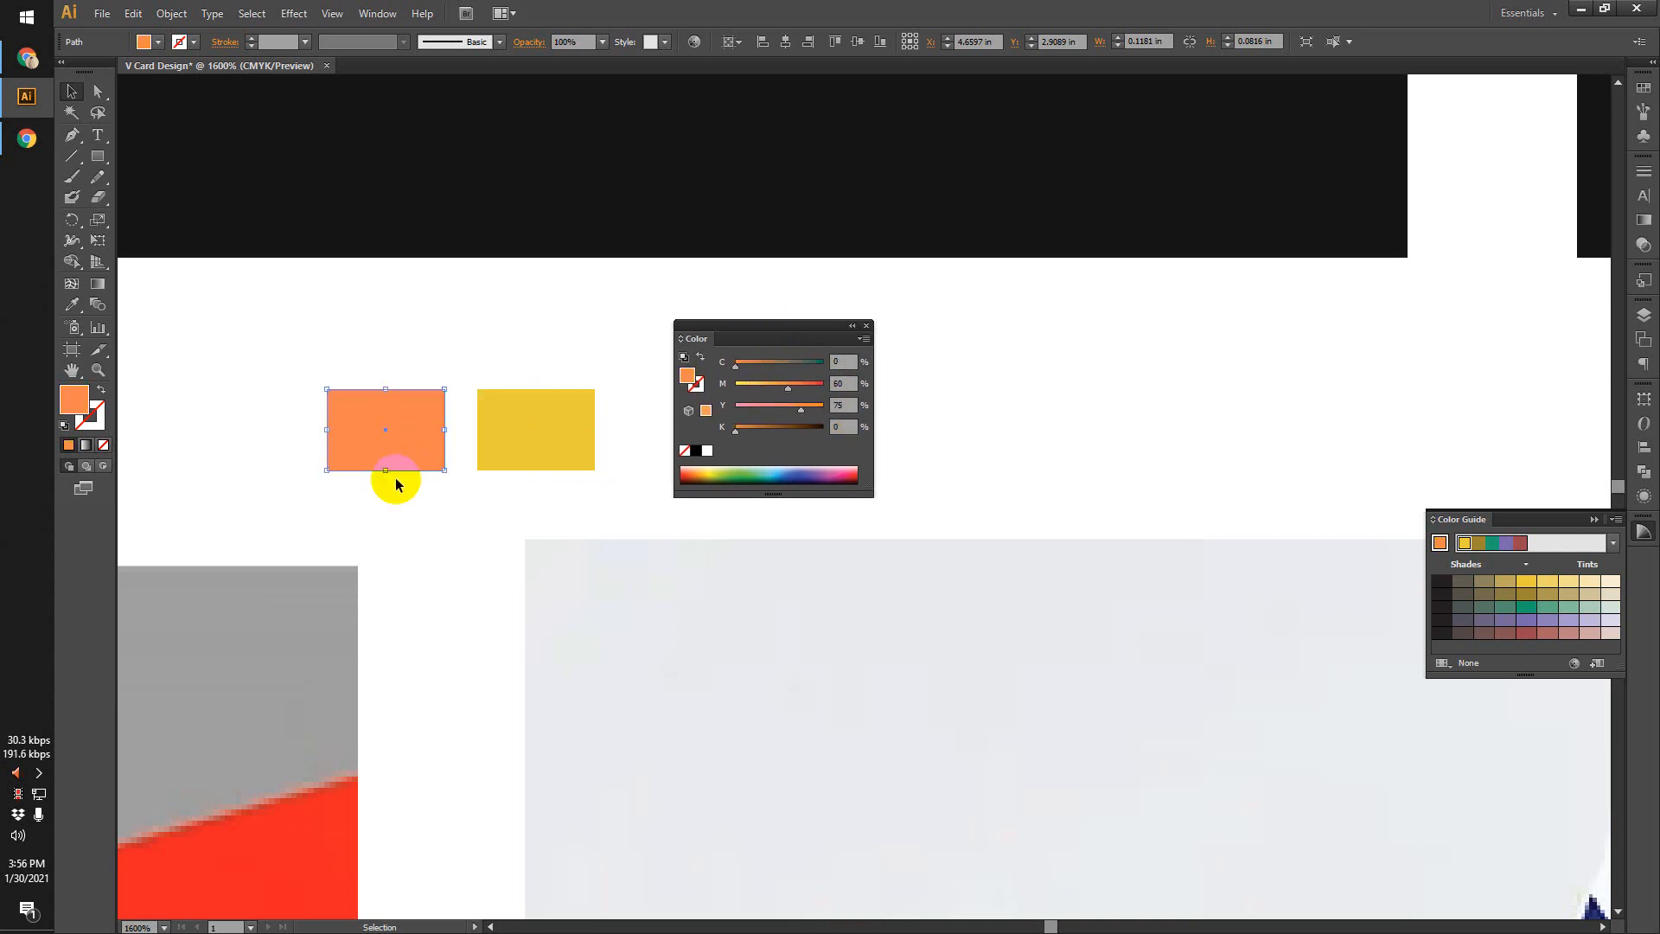
click(529, 451)
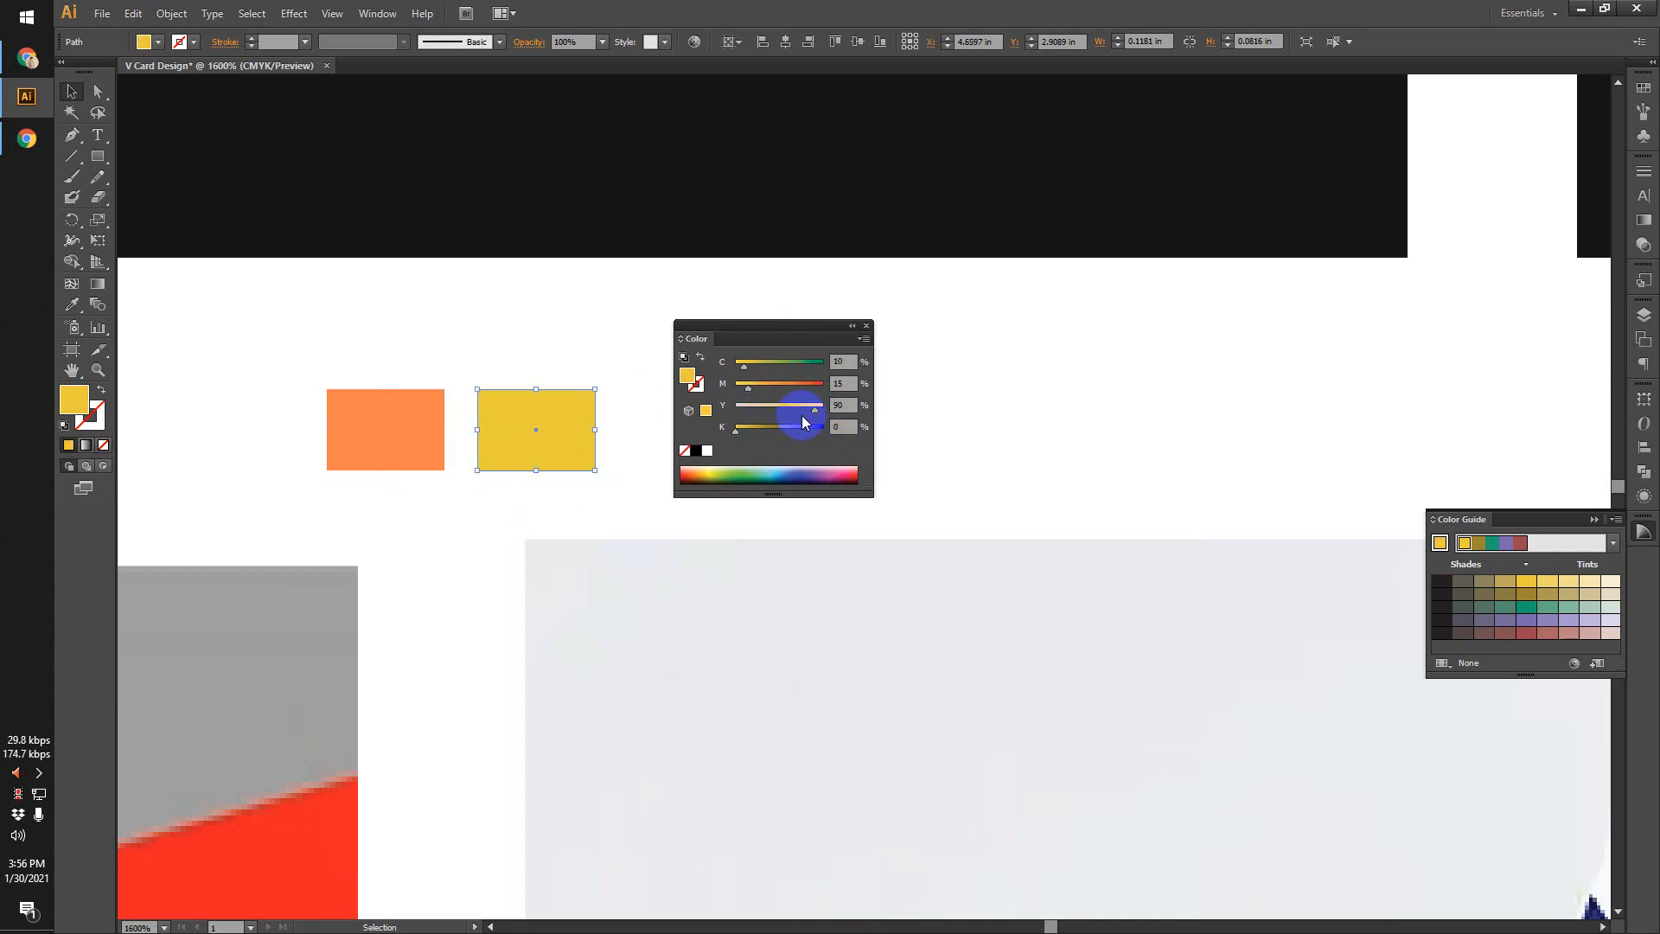
click(383, 438)
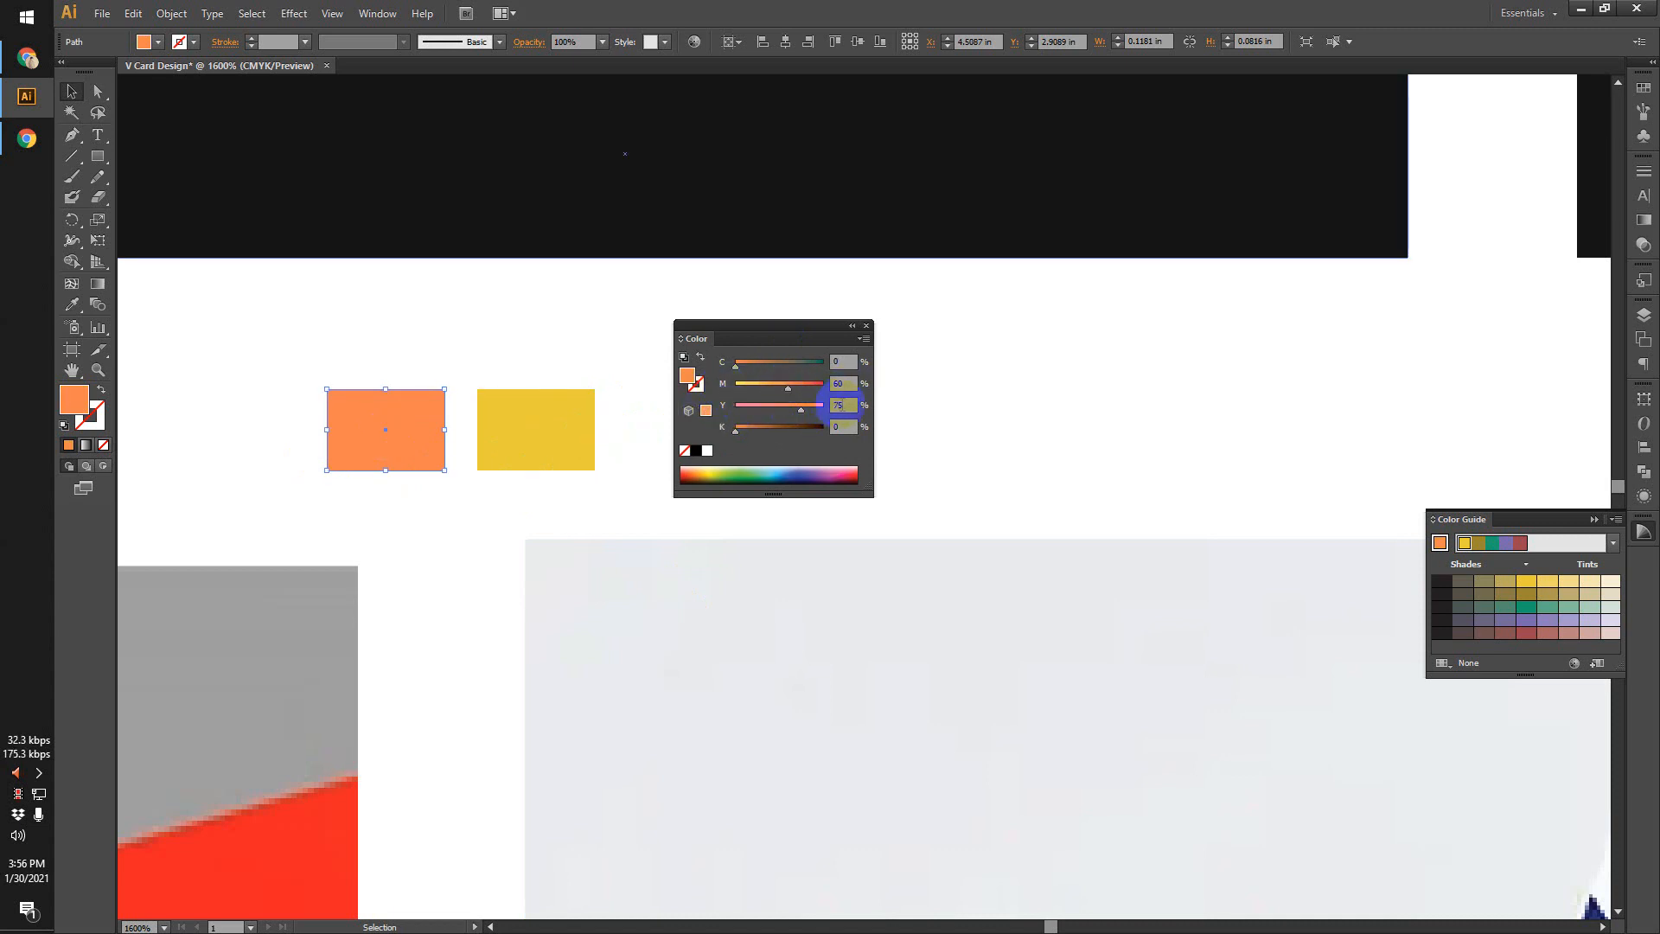
click(531, 425)
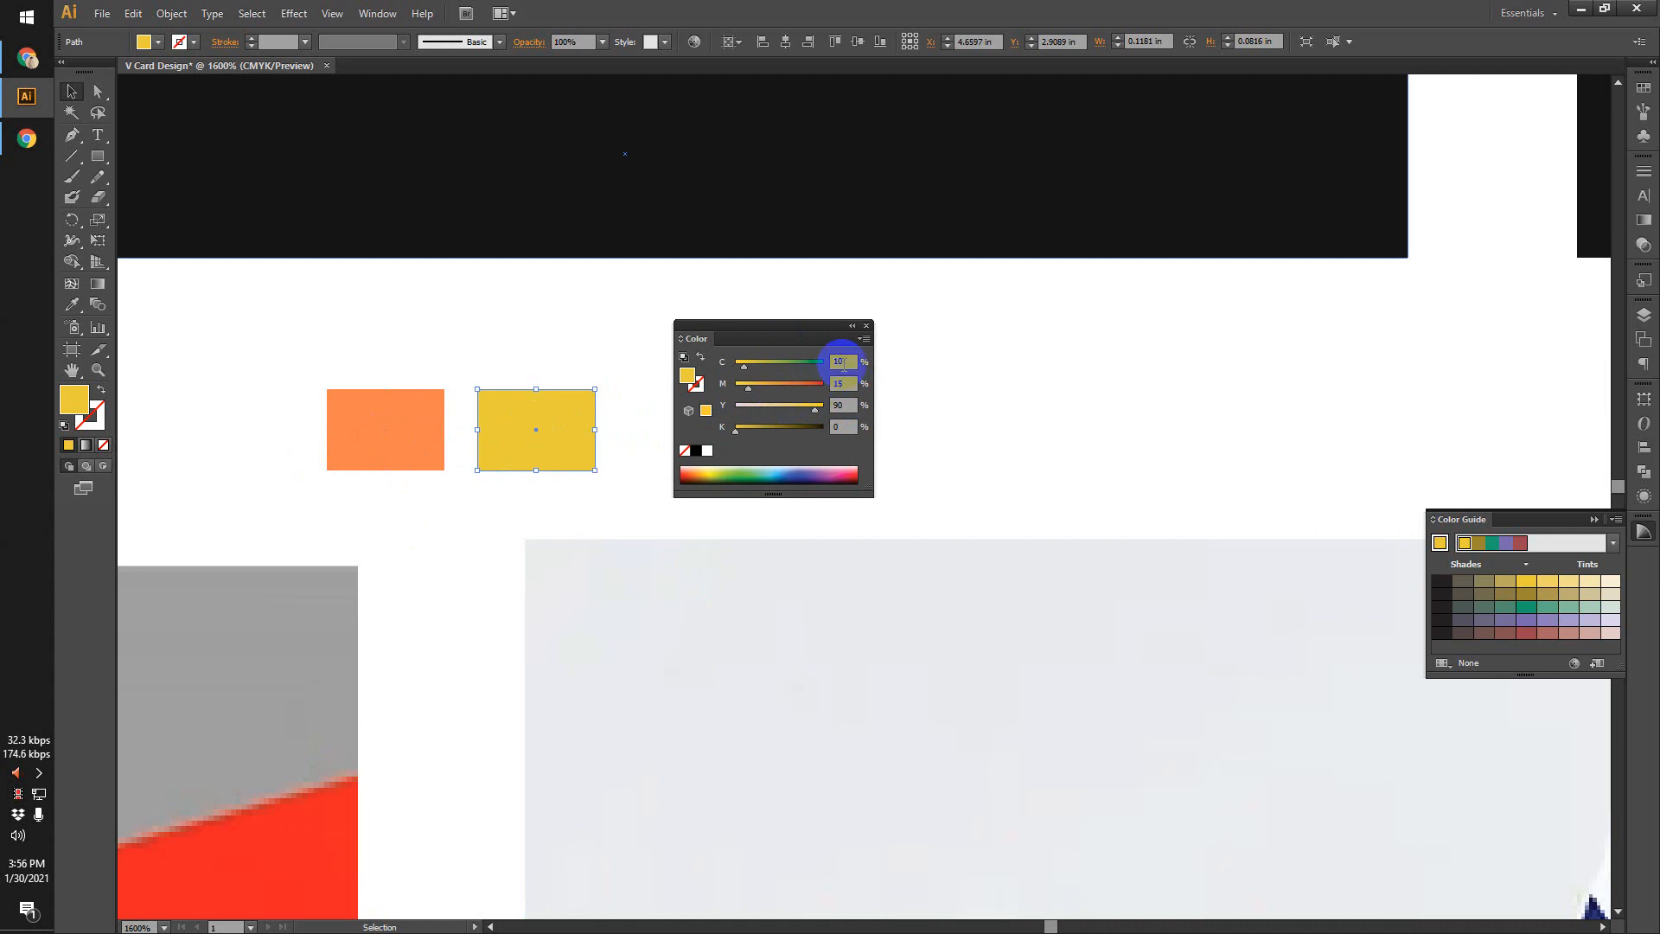
click(948, 411)
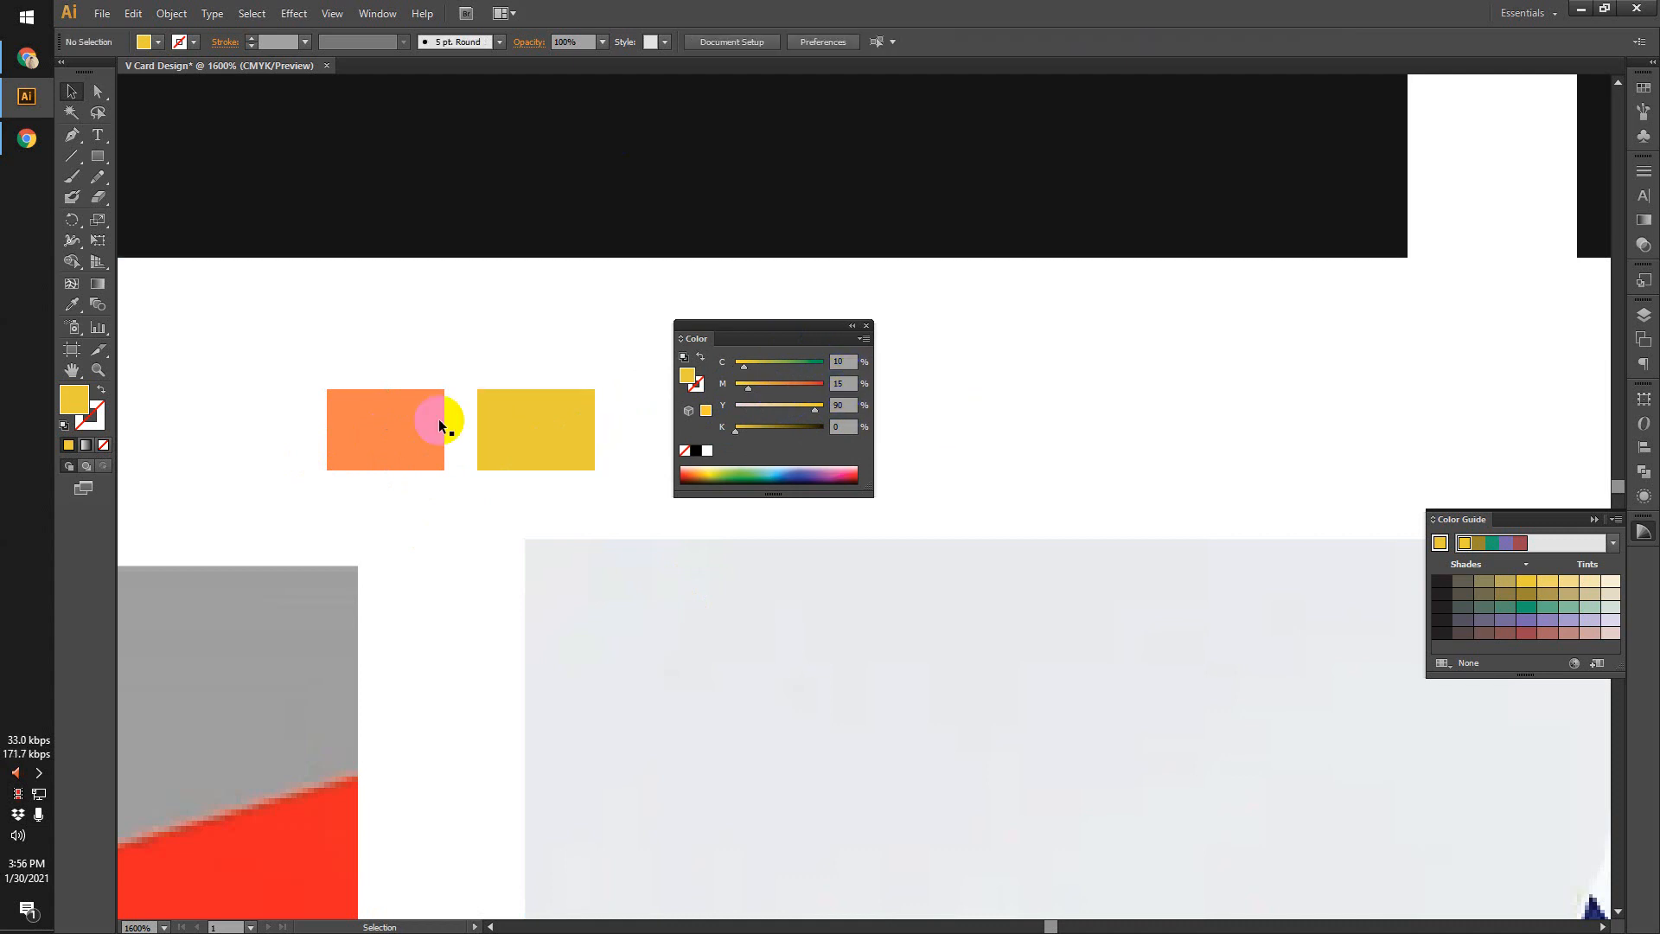
click(395, 425)
Fill the first long black bar above the swatches with the colour sampled from the orange swatch.
scroll(392, 427, down, 2)
drag(497, 385, 601, 542)
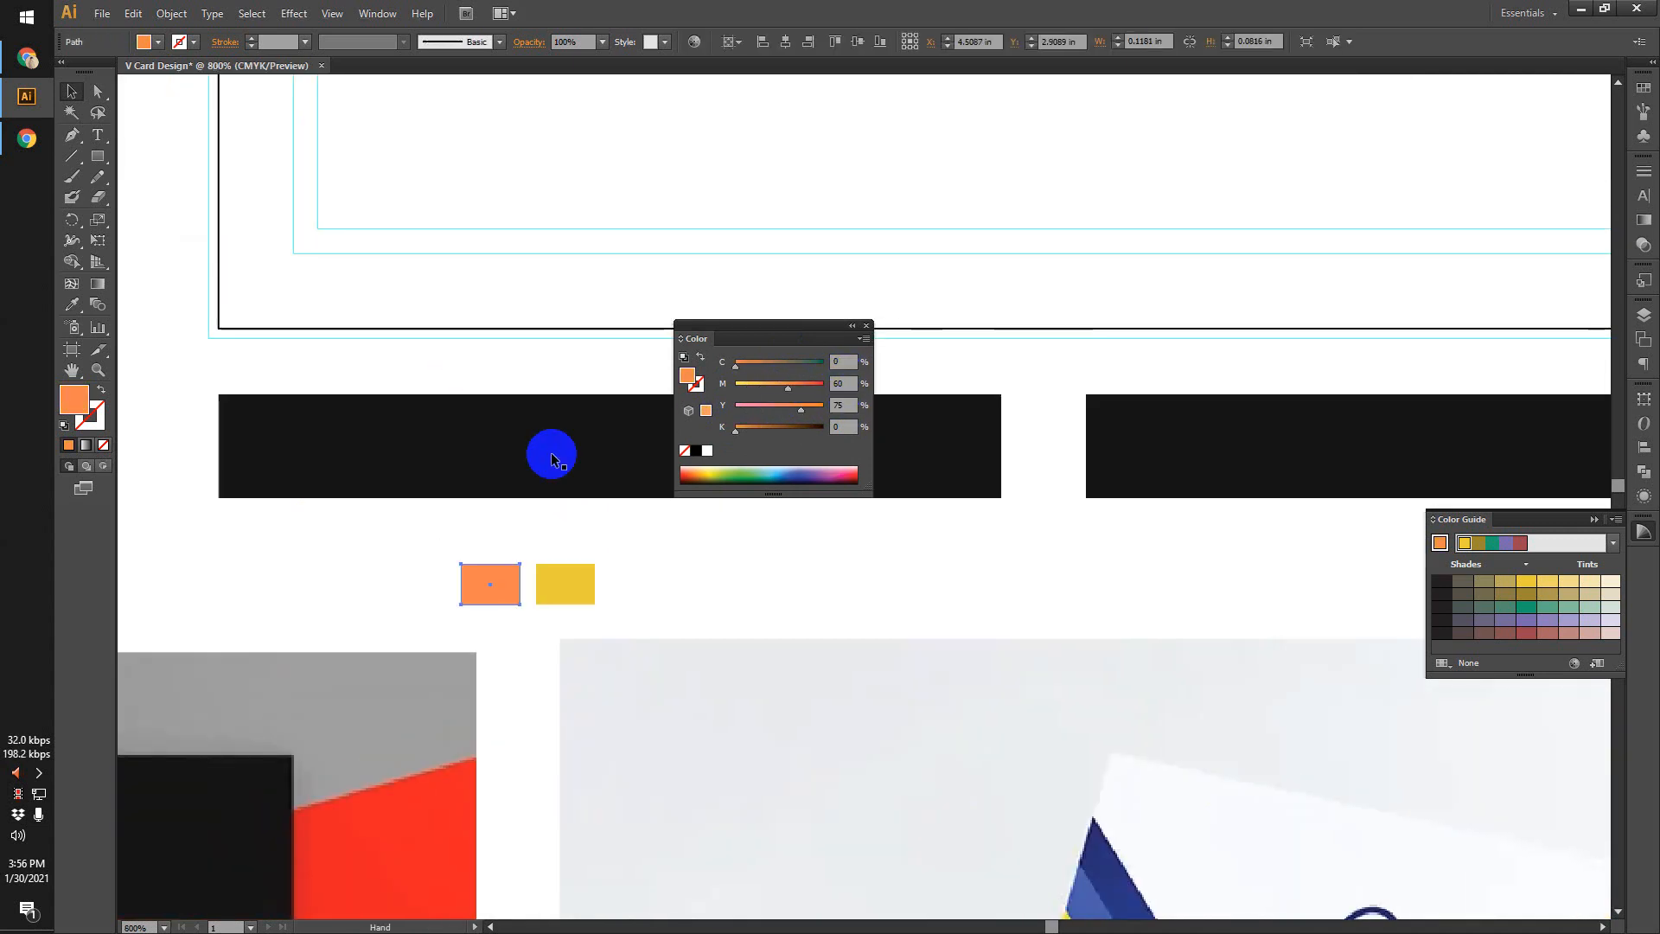
drag(551, 455, 572, 580)
click(519, 568)
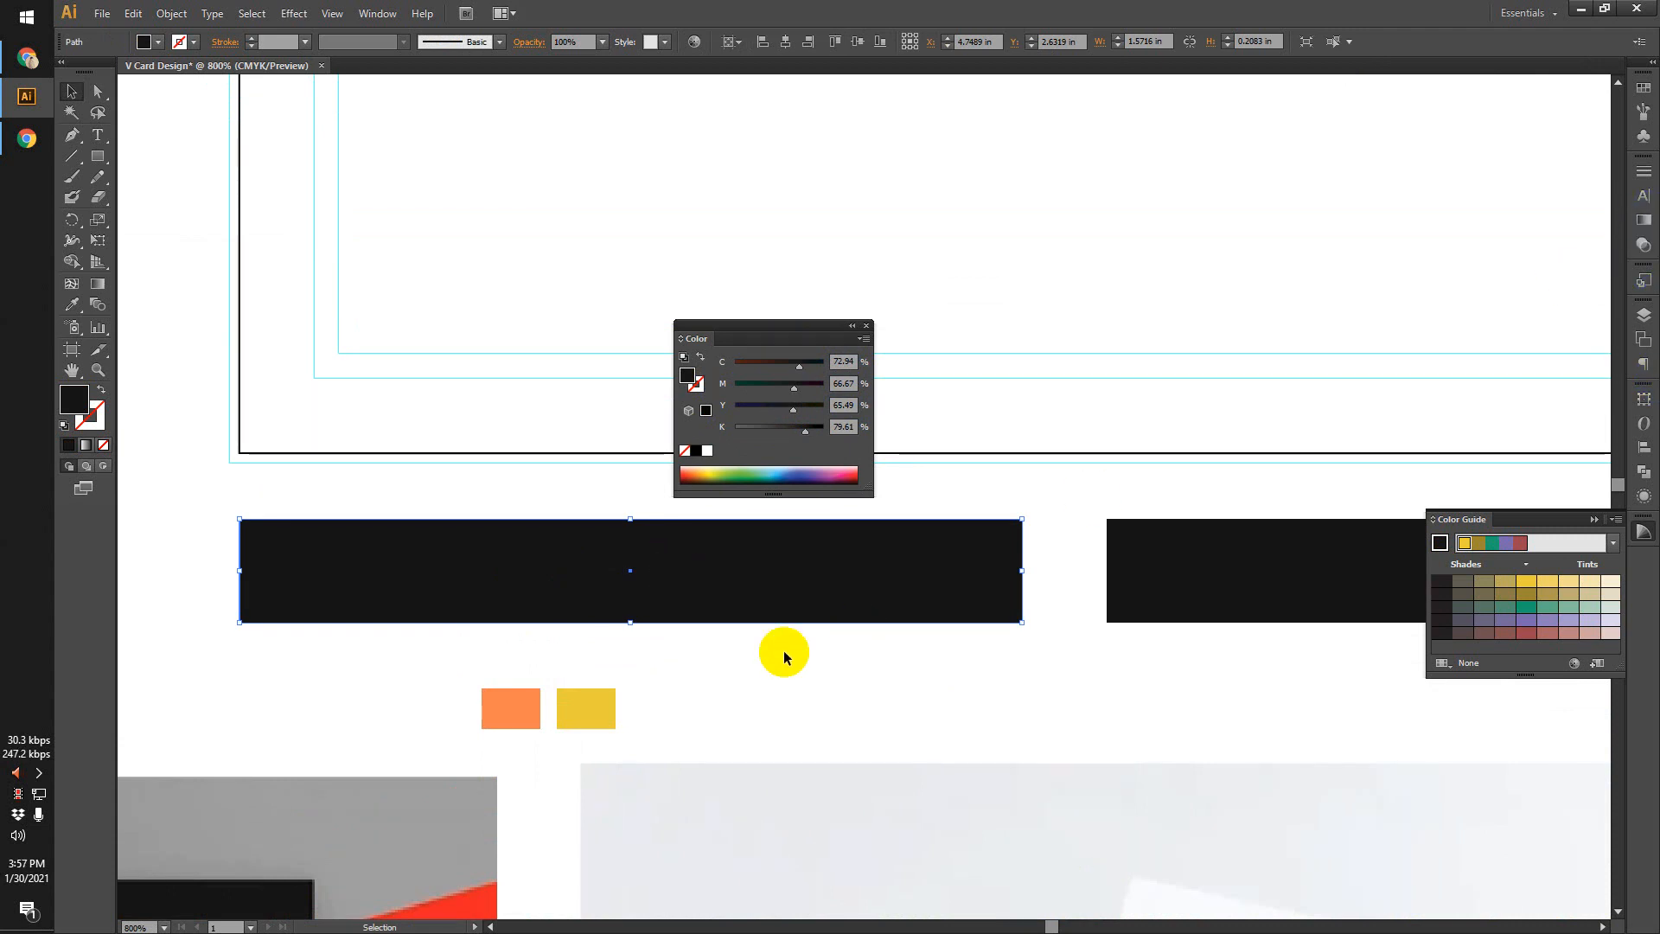
click(502, 702)
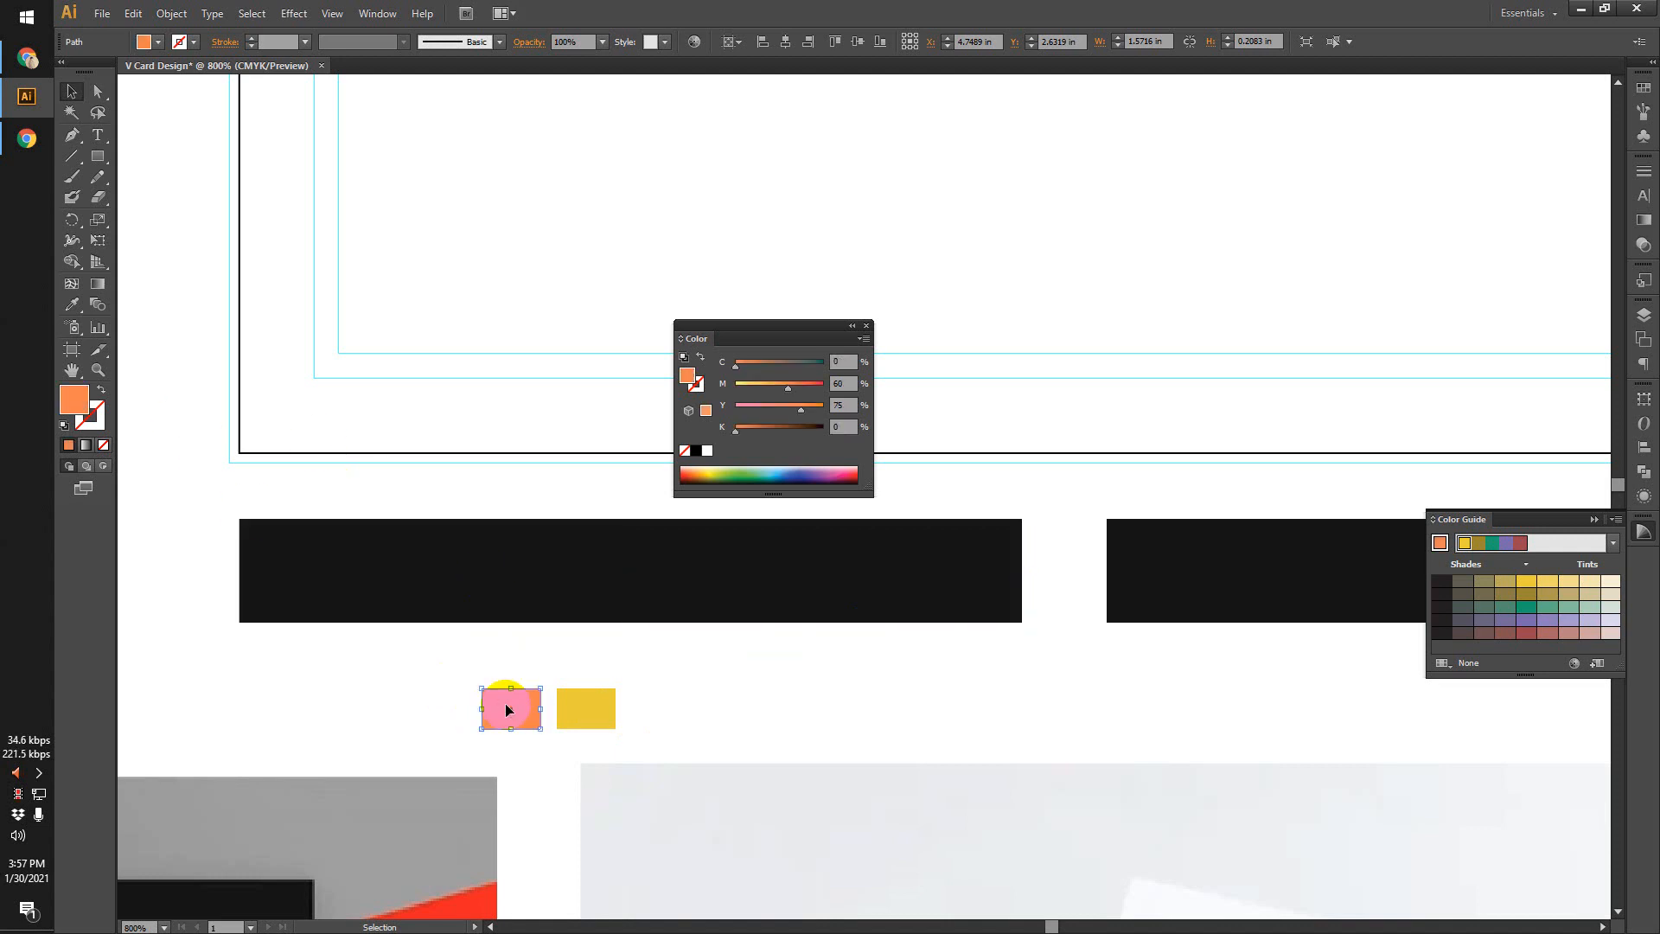
click(505, 599)
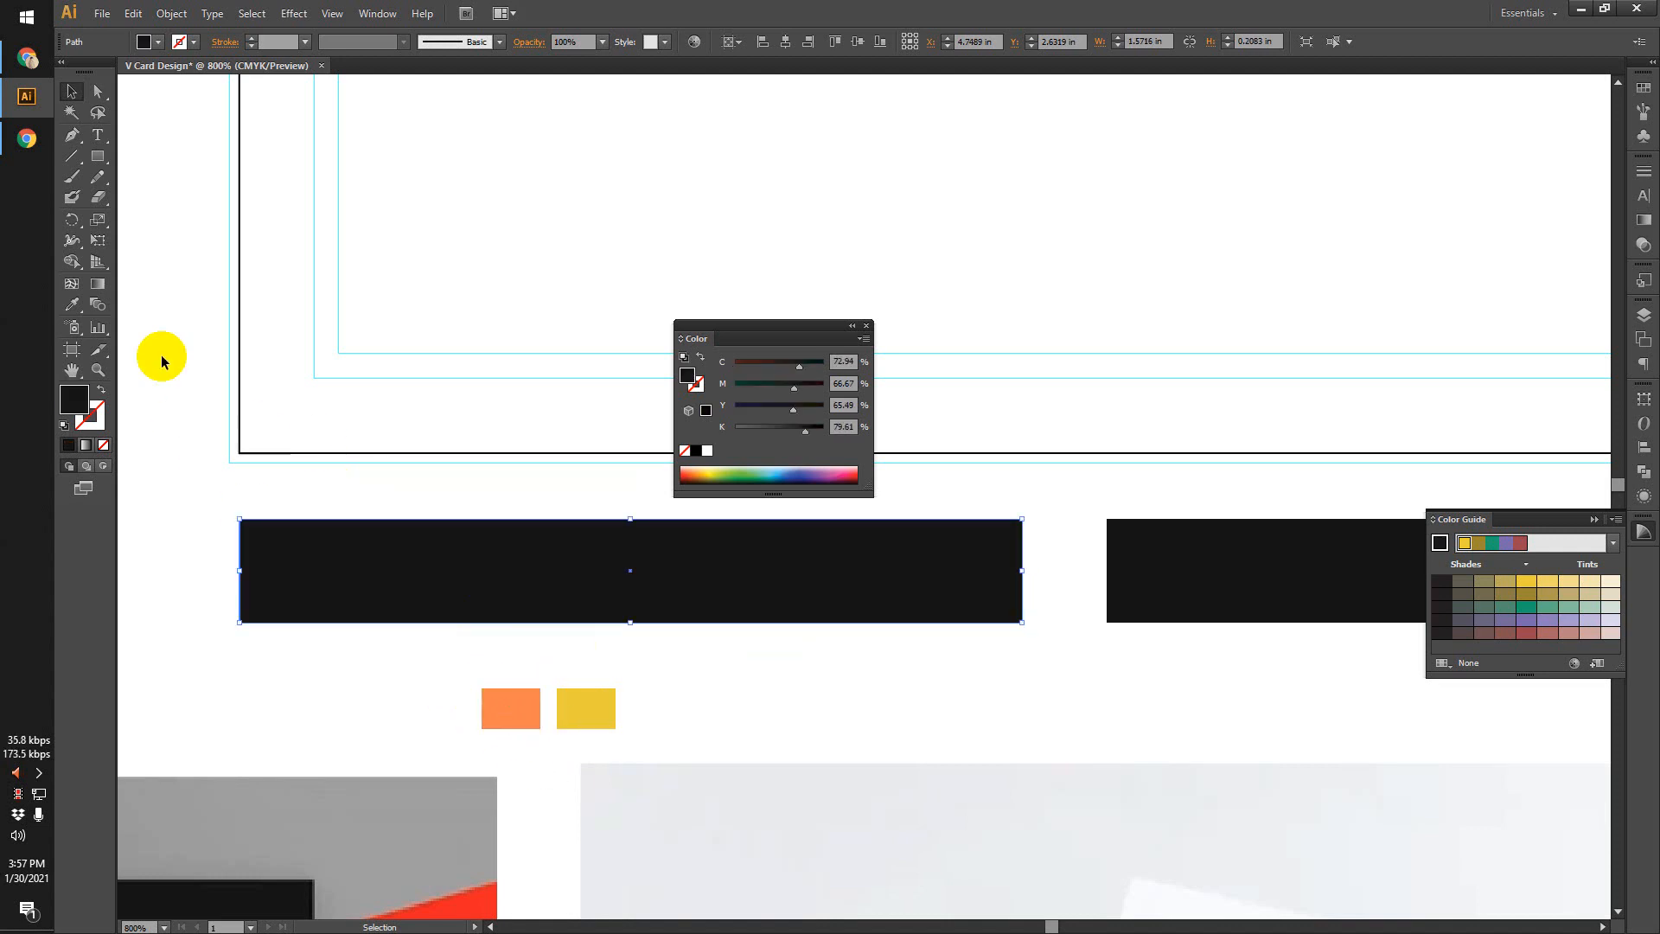
click(73, 307)
click(511, 705)
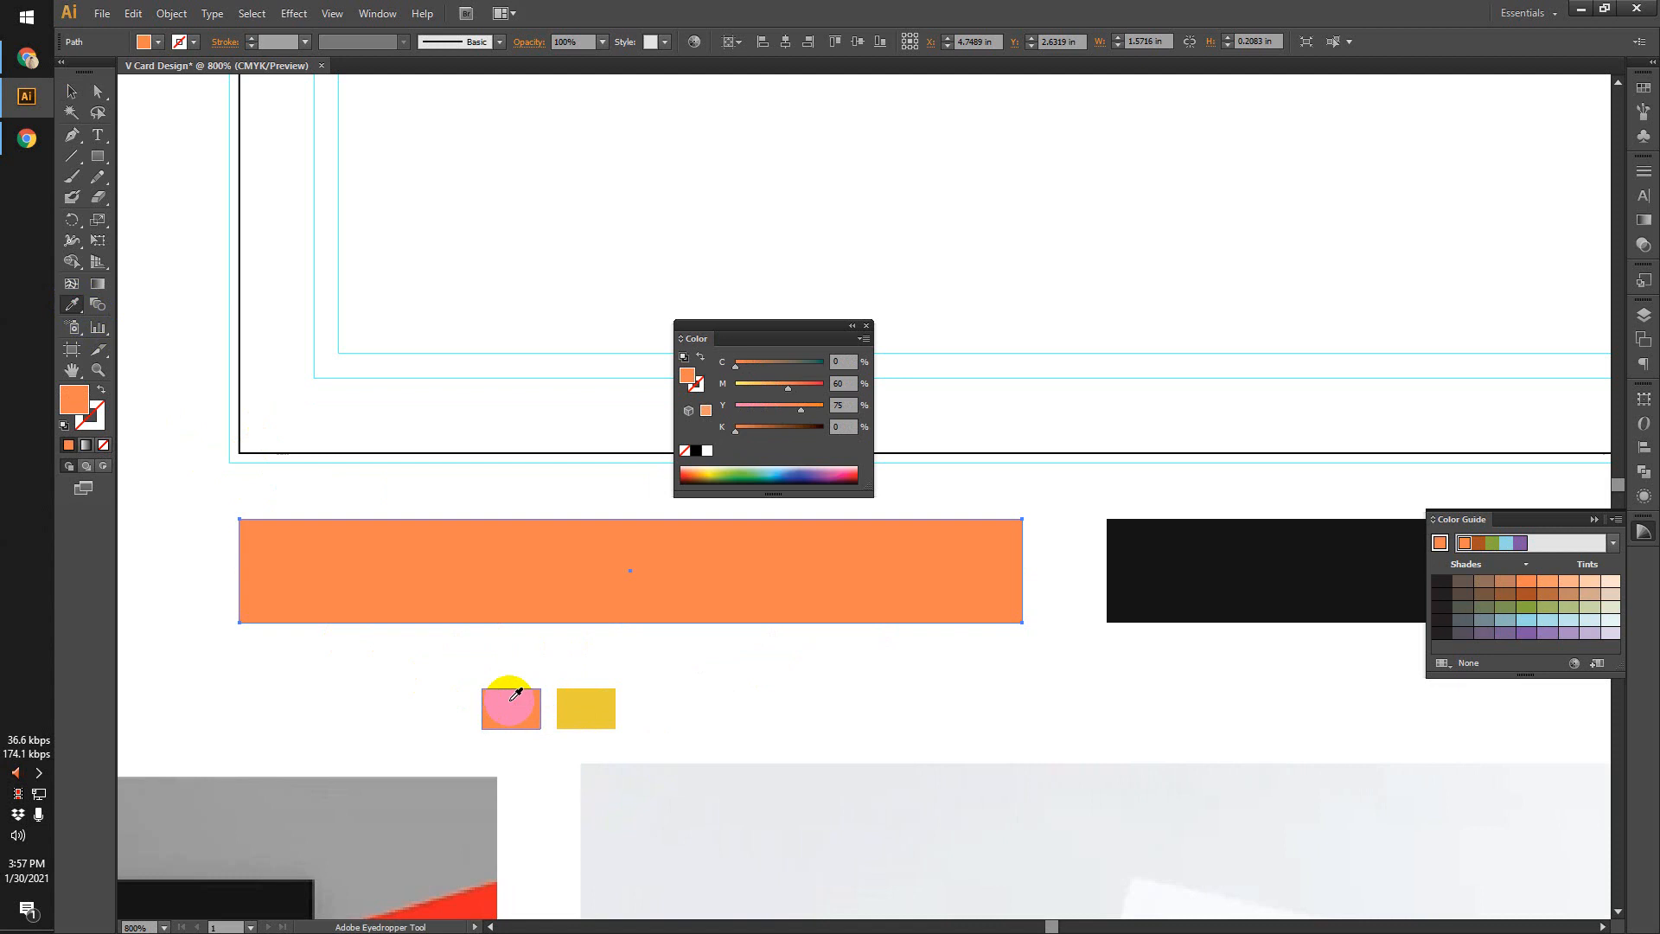
click(72, 92)
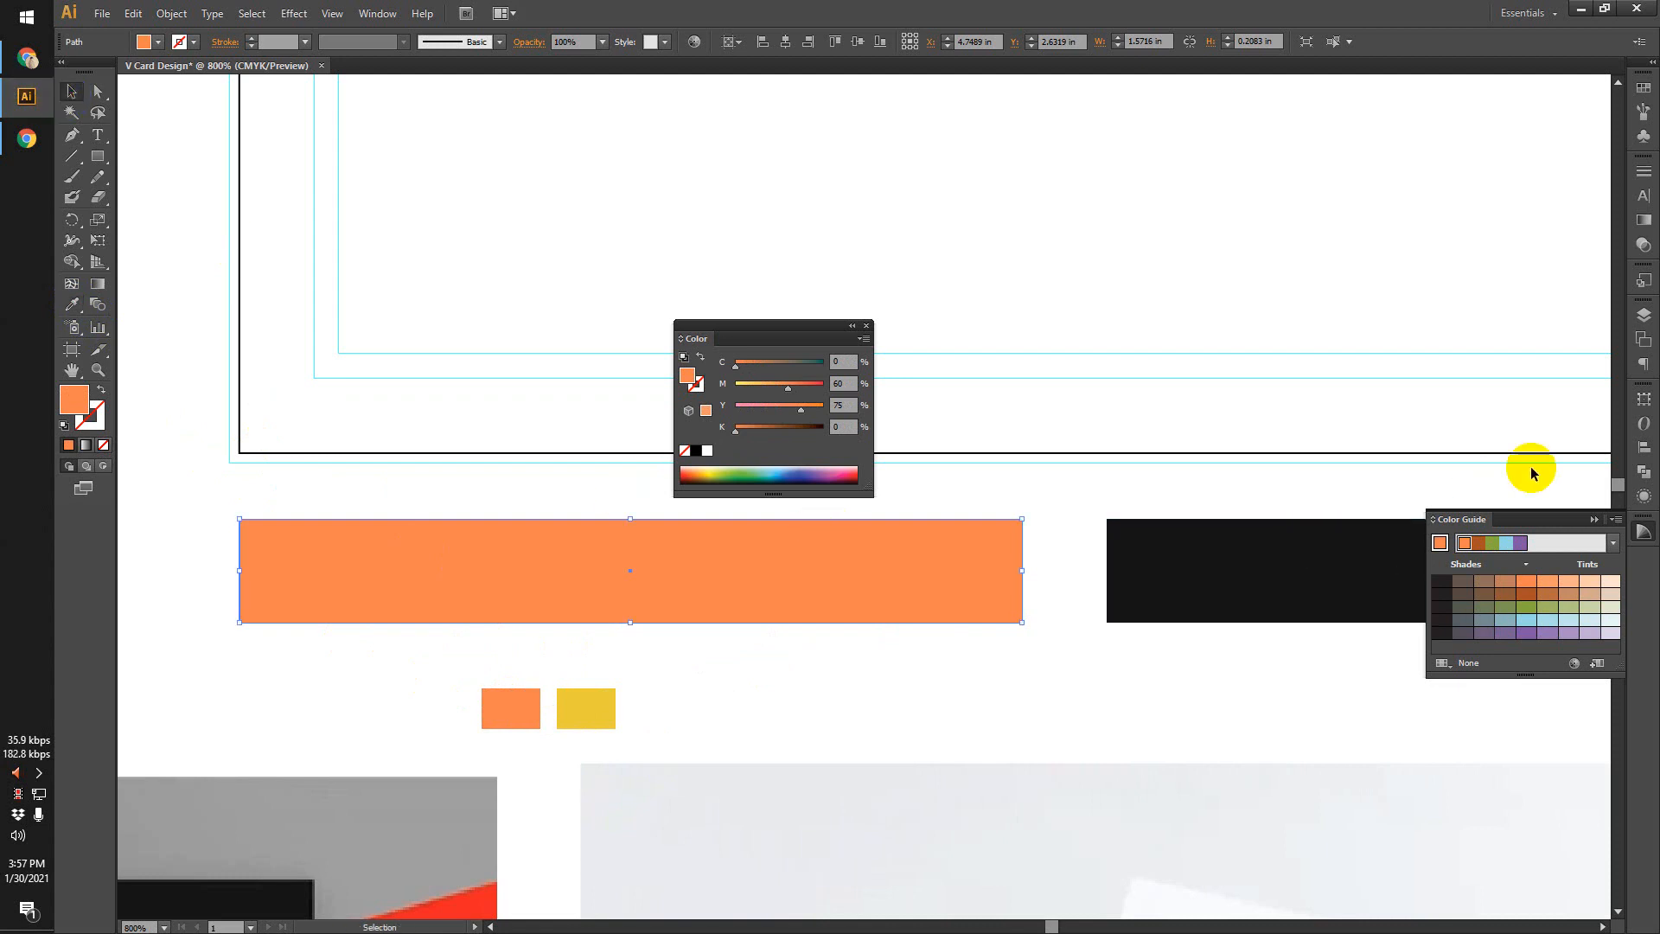
Float the gradient settings and give the long orange bar a linear white-to-black gradient with its orange added as a stop at 33.67%.
click(1644, 219)
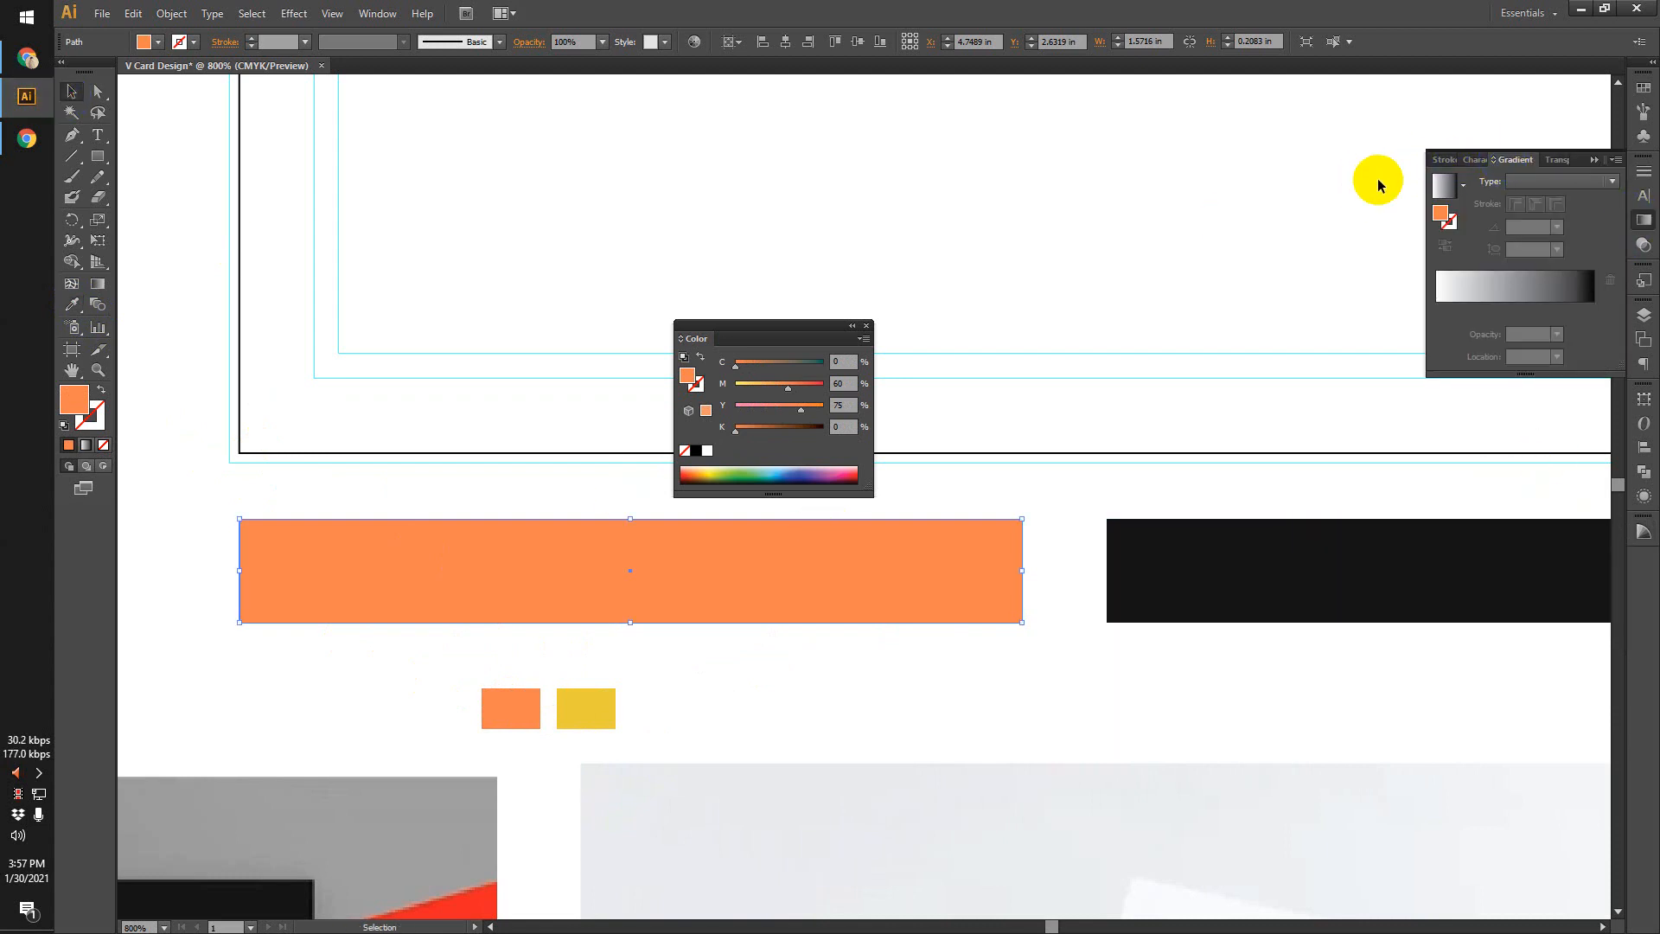
drag(1514, 159, 1197, 112)
click(1594, 159)
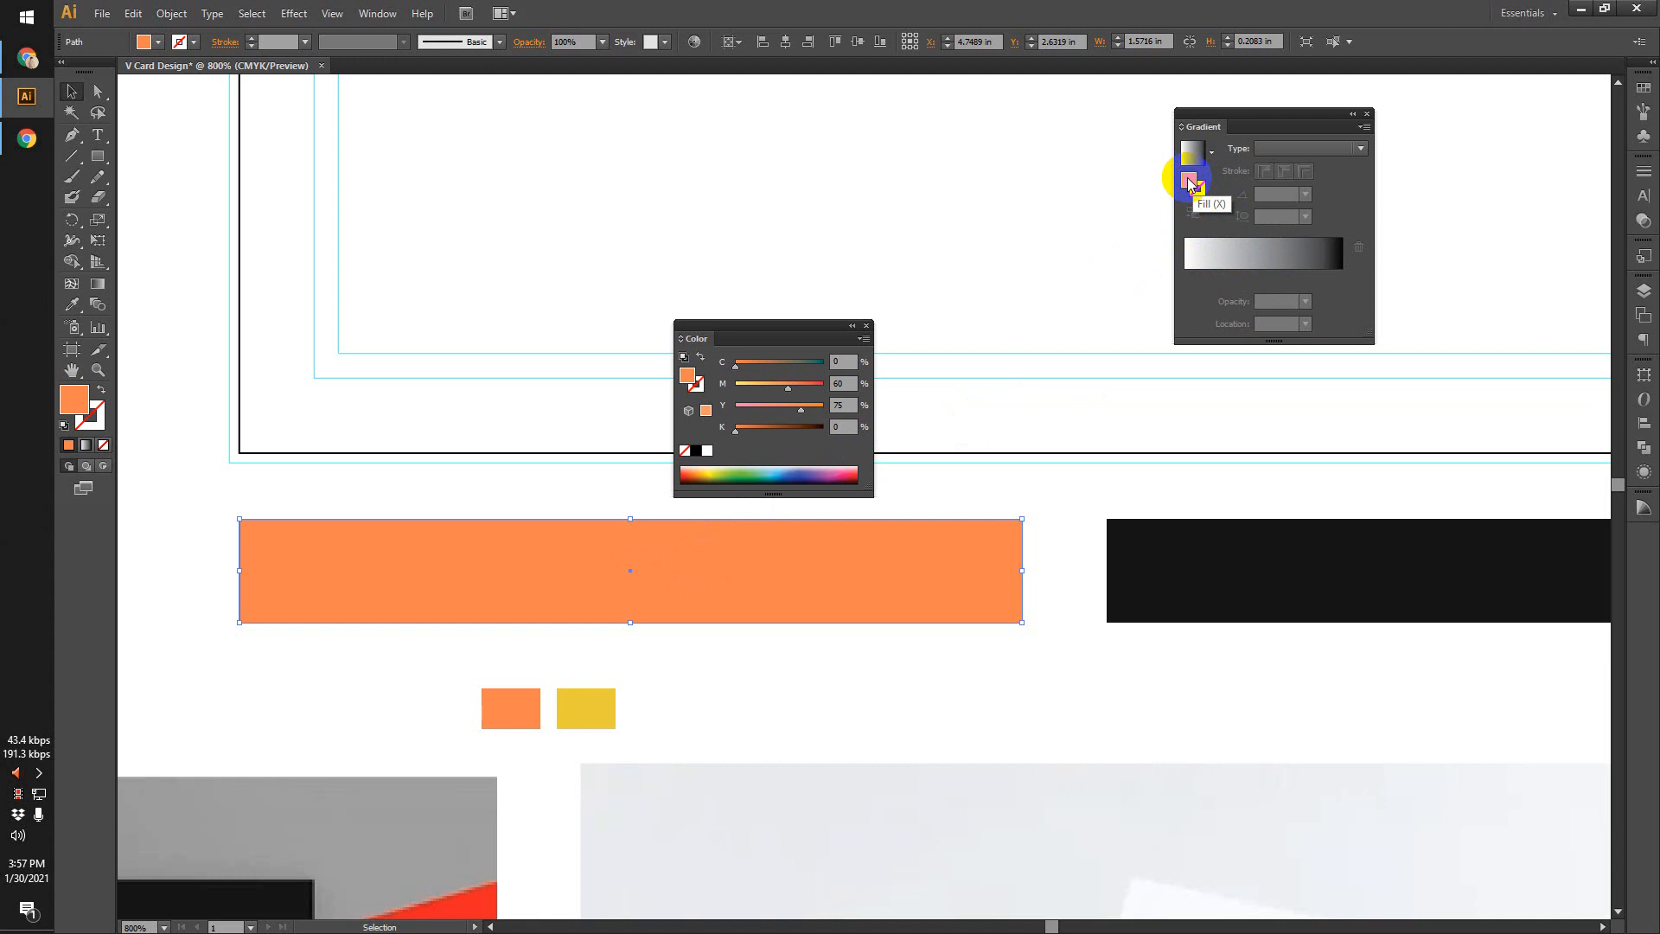
drag(1188, 180, 1239, 260)
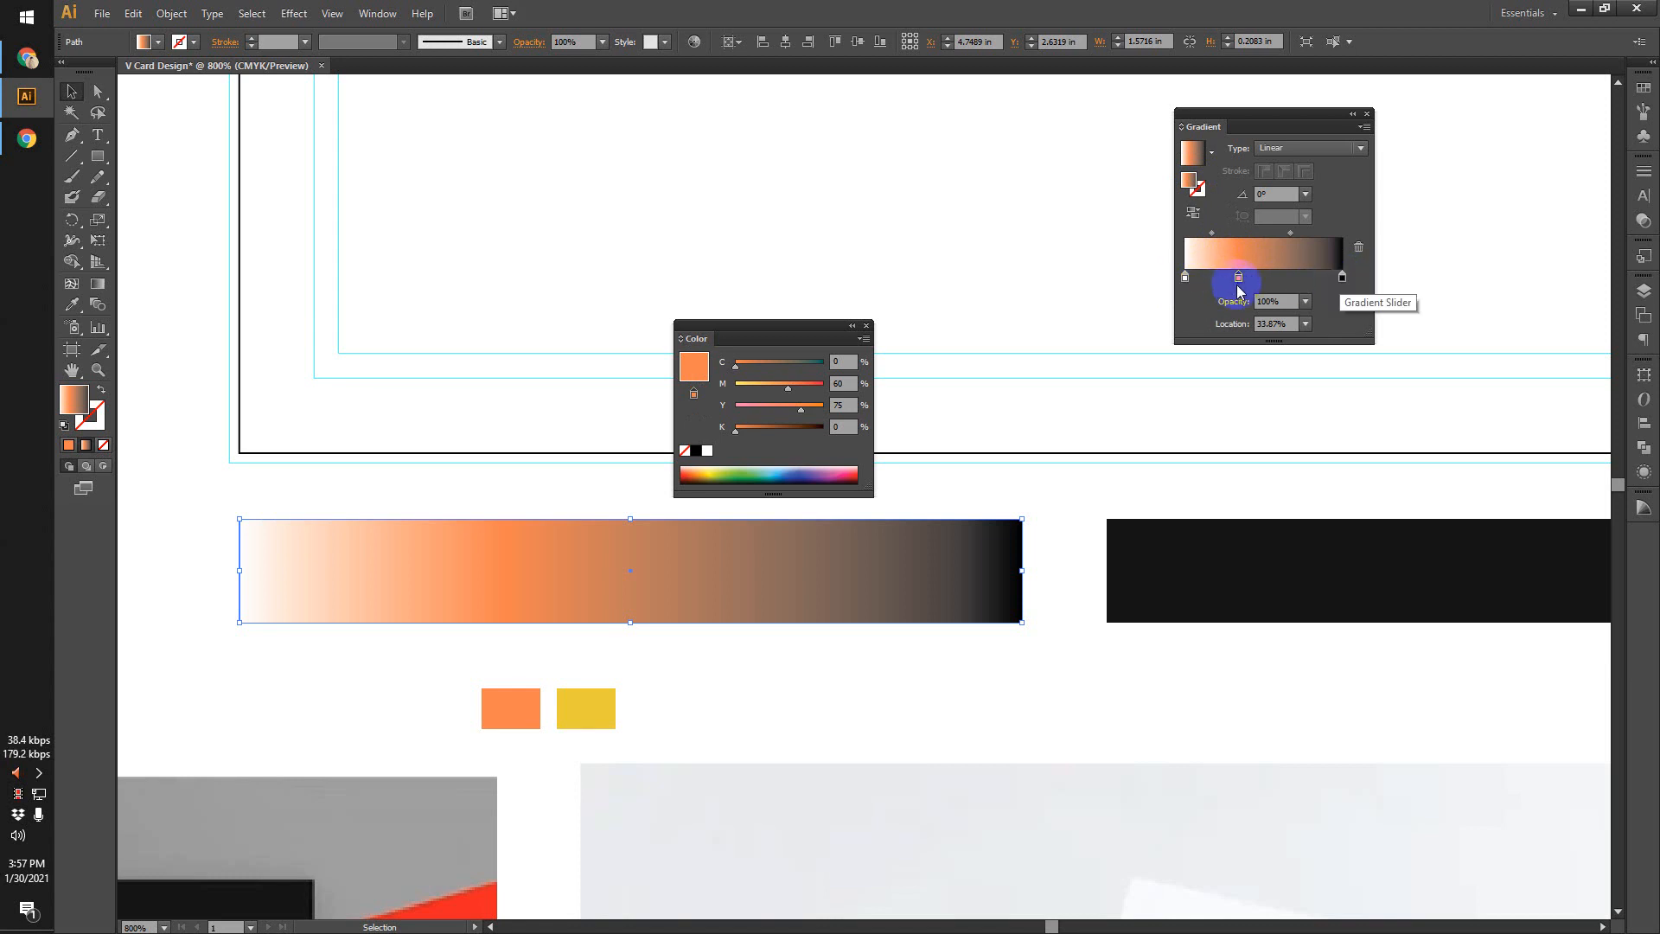
Remove the black and white stops from the long bar's gradient and duplicate its orange stop at 60.75%.
click(1342, 276)
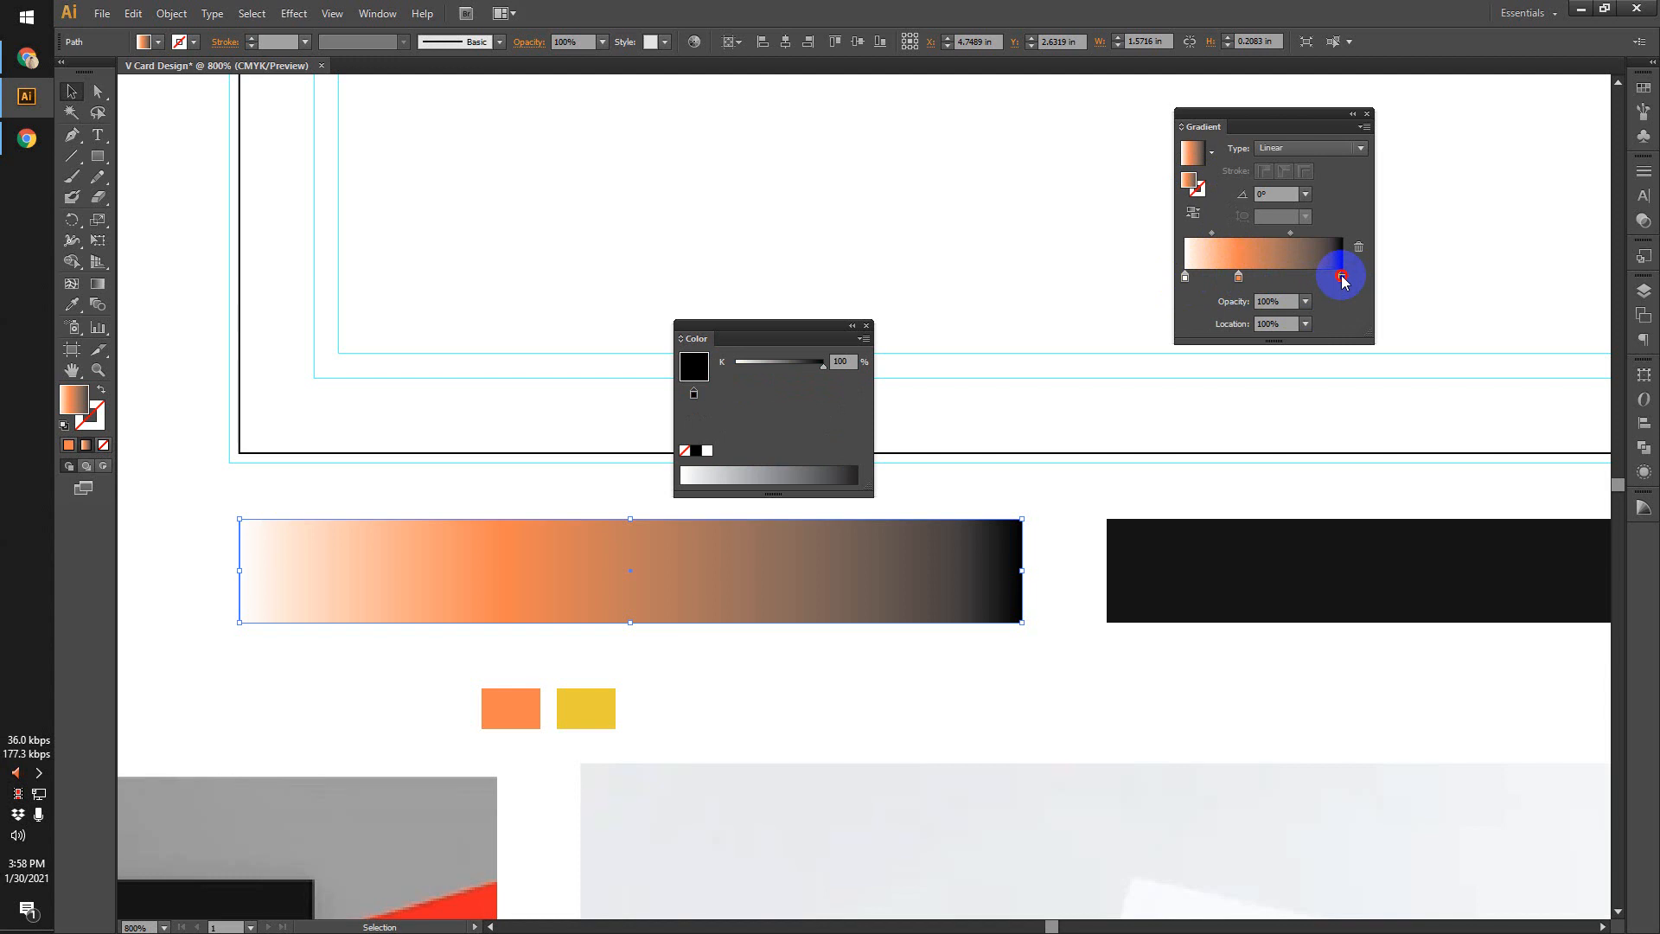
drag(1341, 277, 1342, 294)
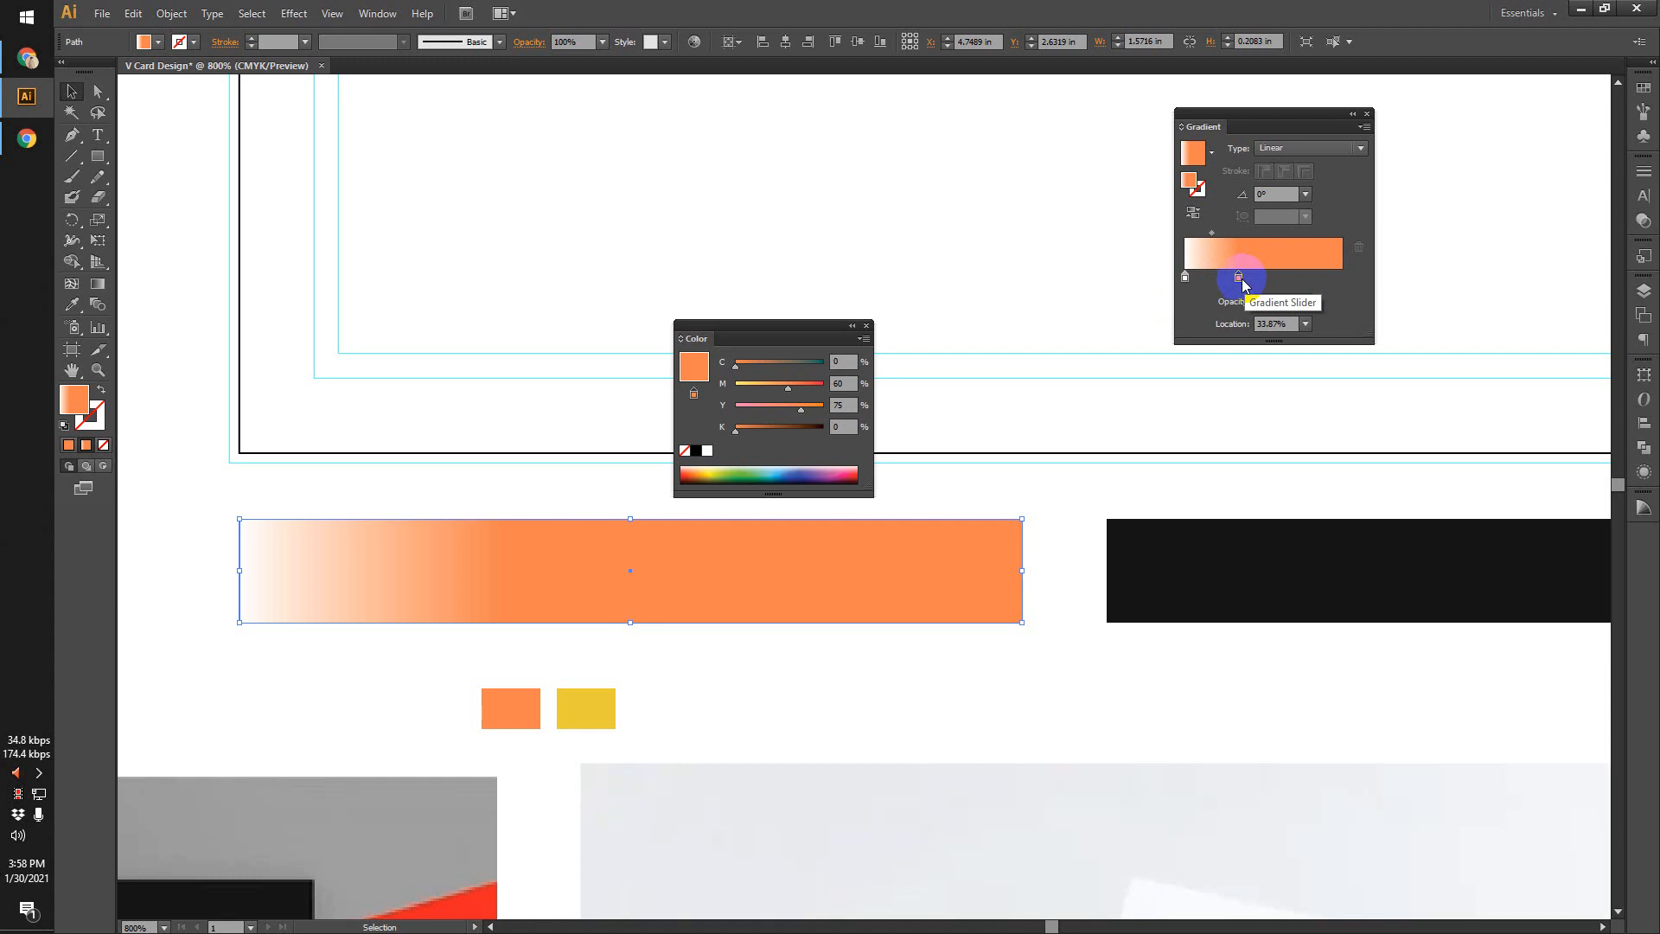
drag(1238, 278, 1284, 280)
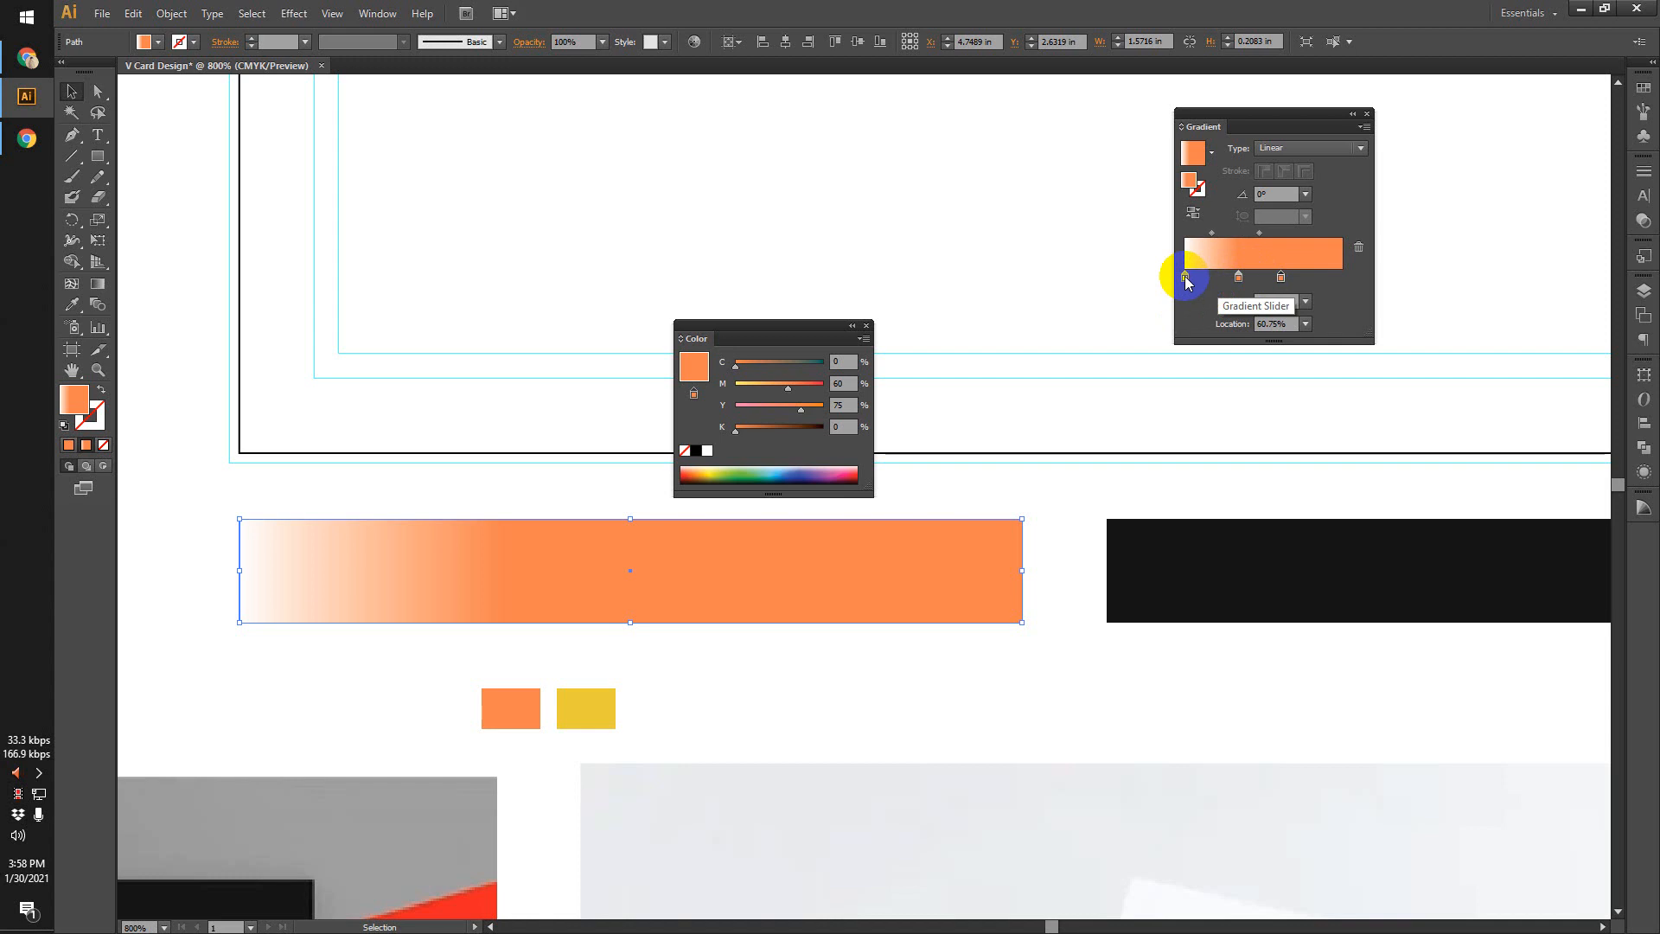
drag(1185, 282, 1187, 304)
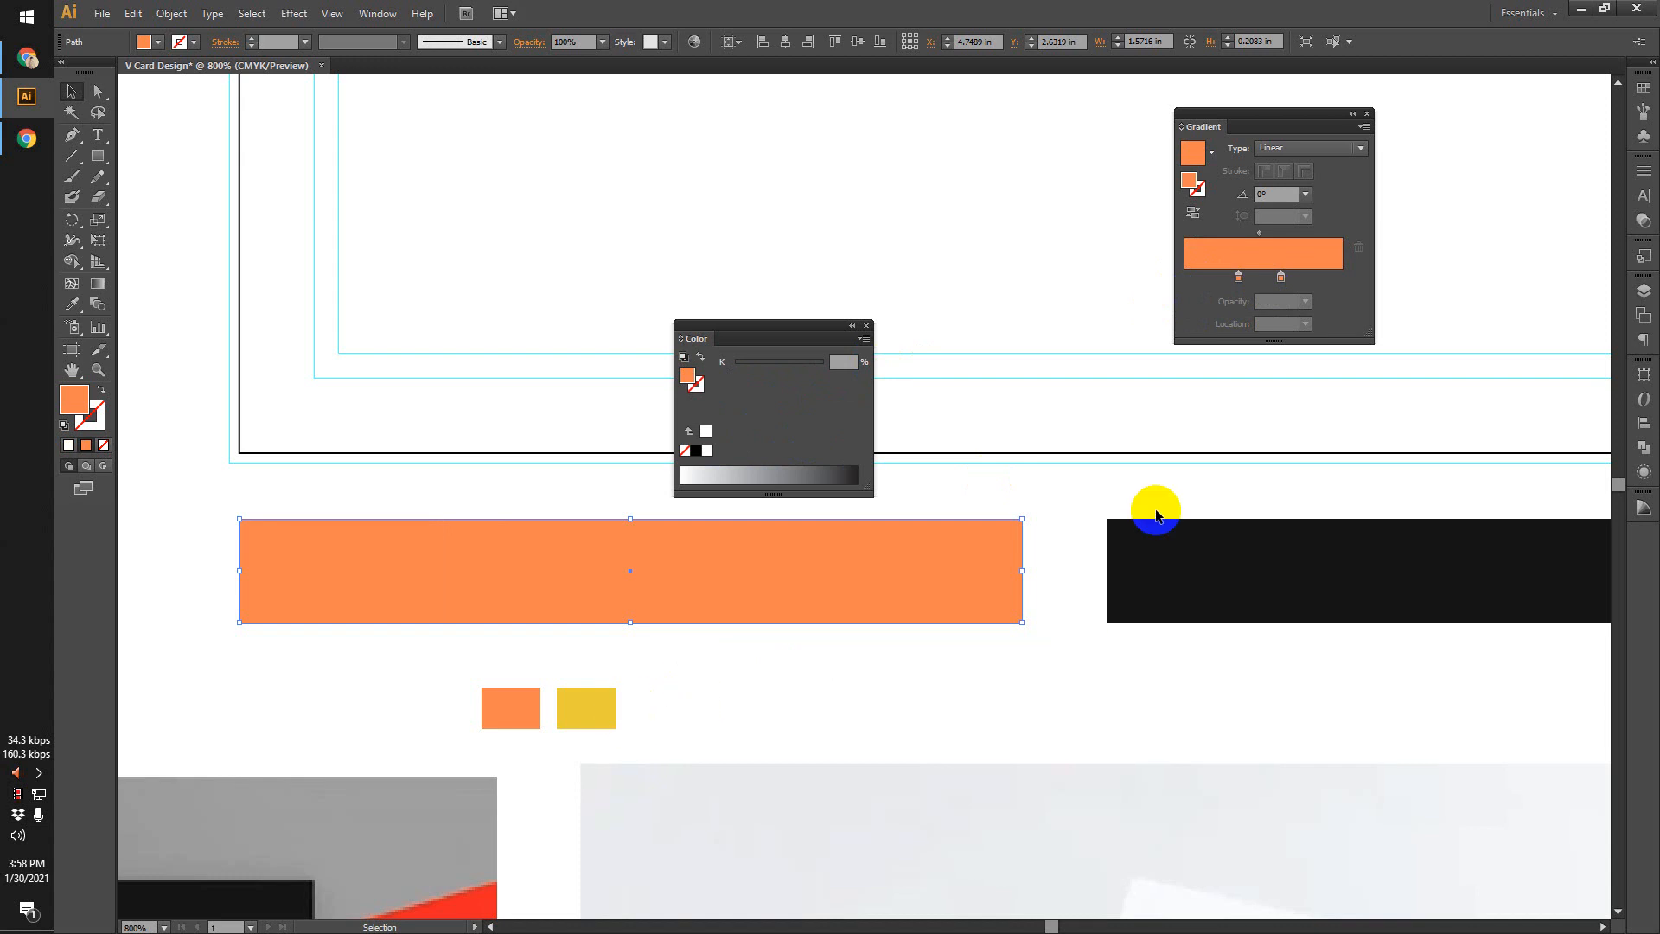
Spread the long bar's two orange gradient stops apart, one near the start and the other at 84.95%.
click(1281, 276)
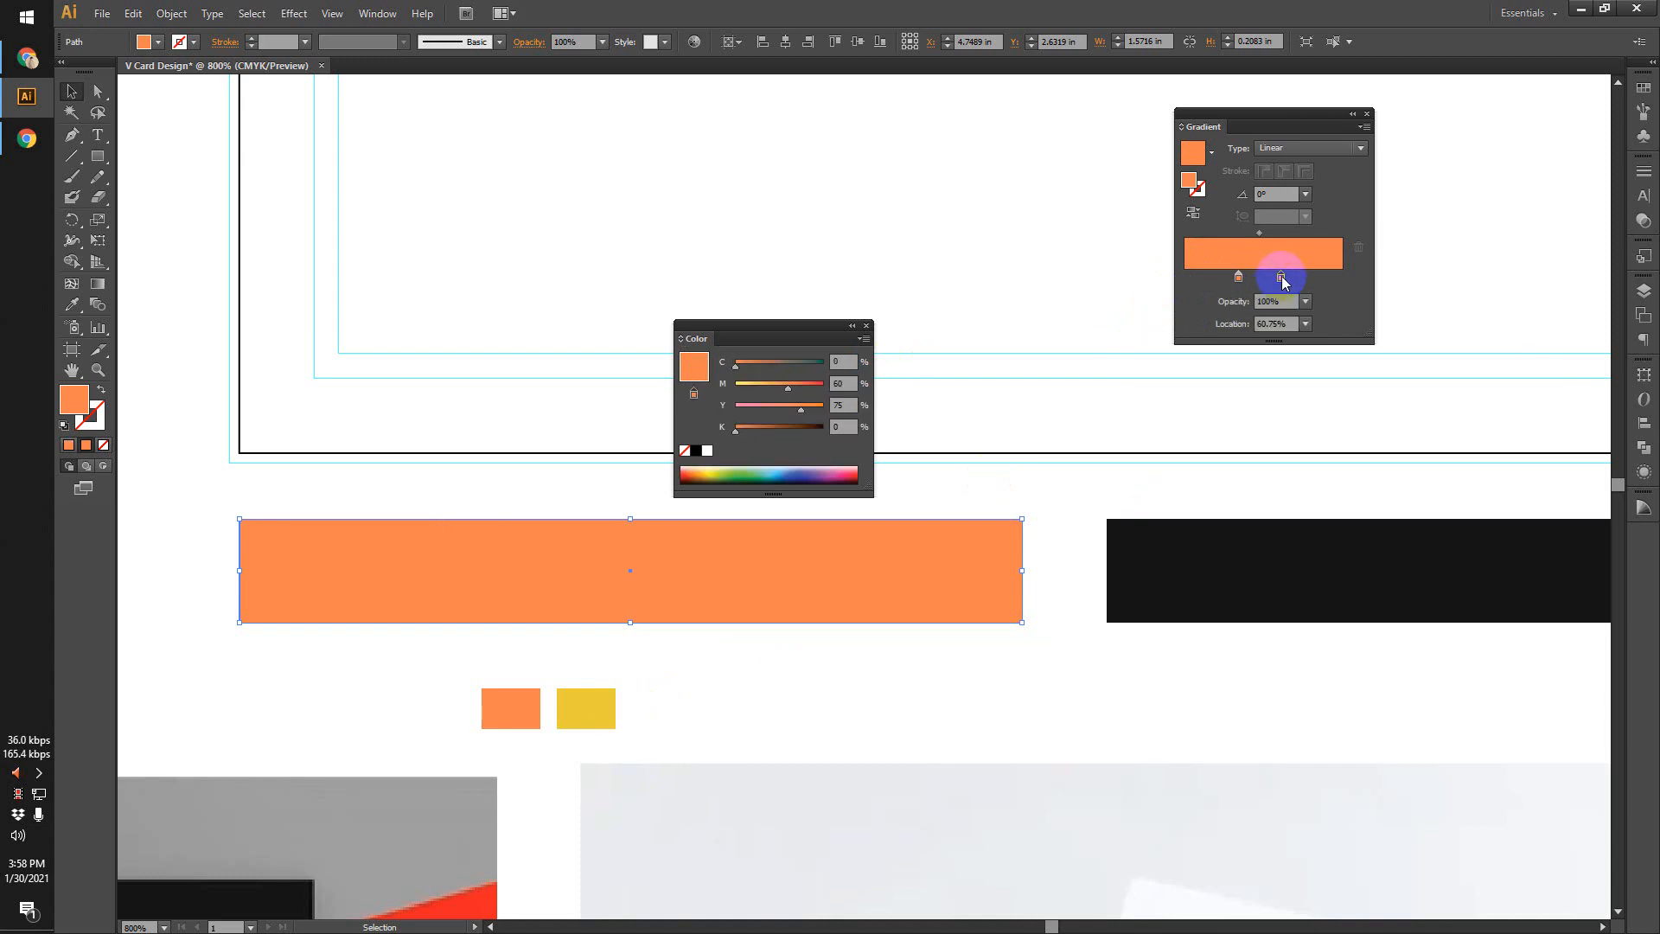
double_click(1281, 278)
click(1309, 278)
drag(1282, 279, 1191, 280)
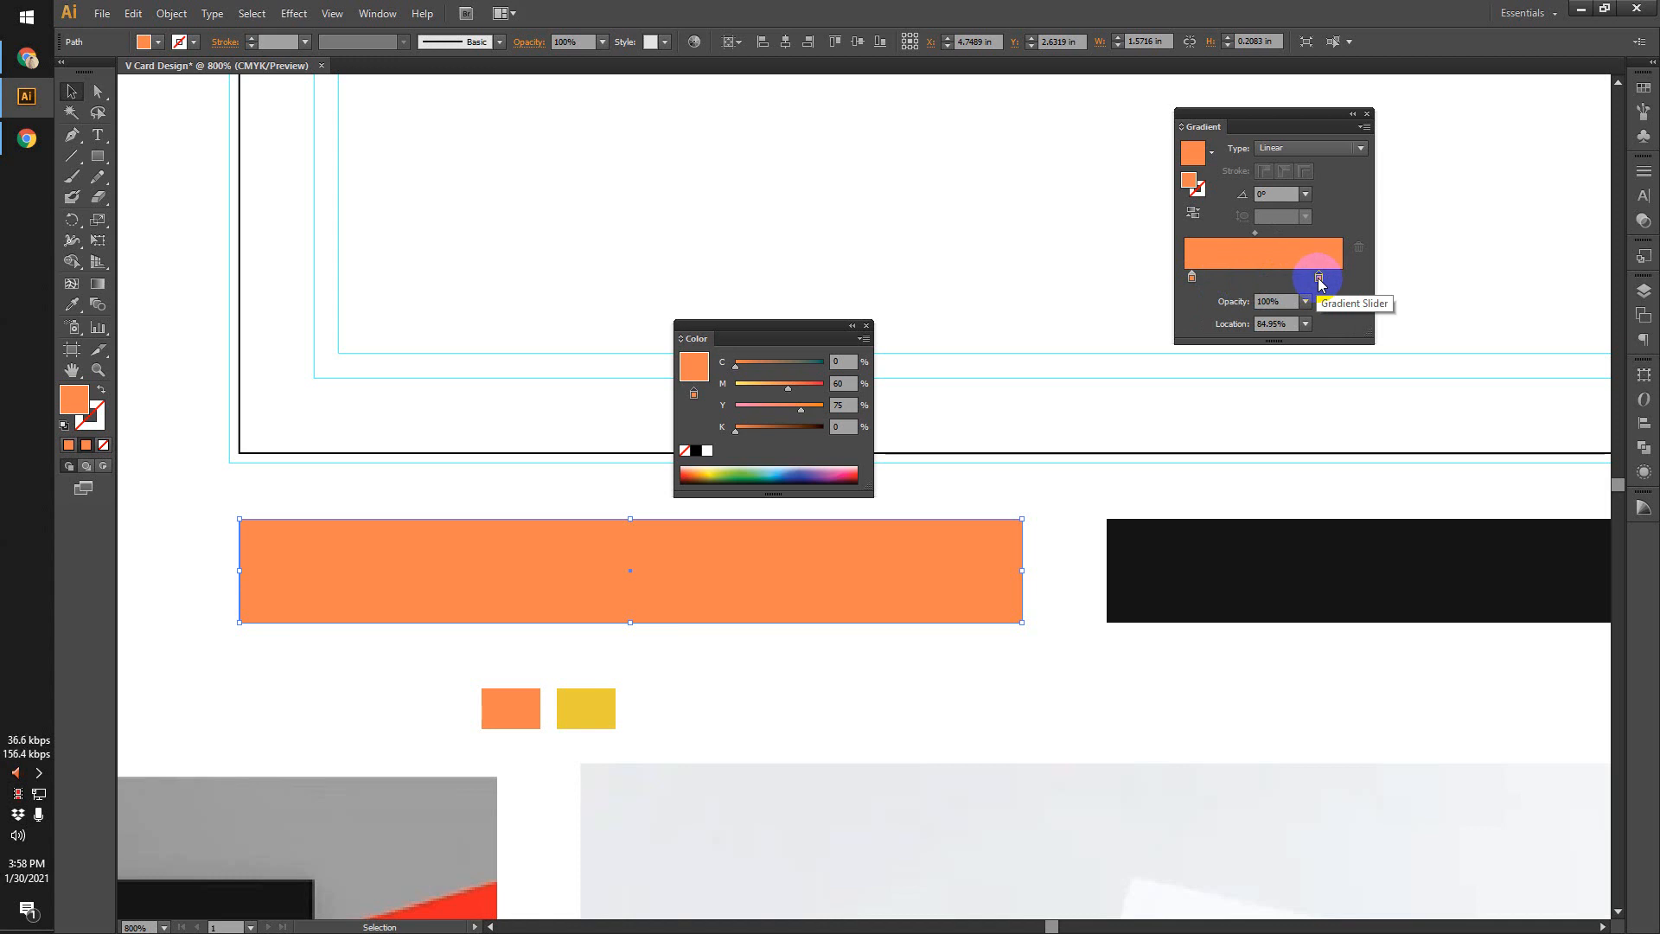
Set the gradient stop at 84.95% to C 10, M 15, Y 90, K 0 and deselect the bar.
double_click(1318, 278)
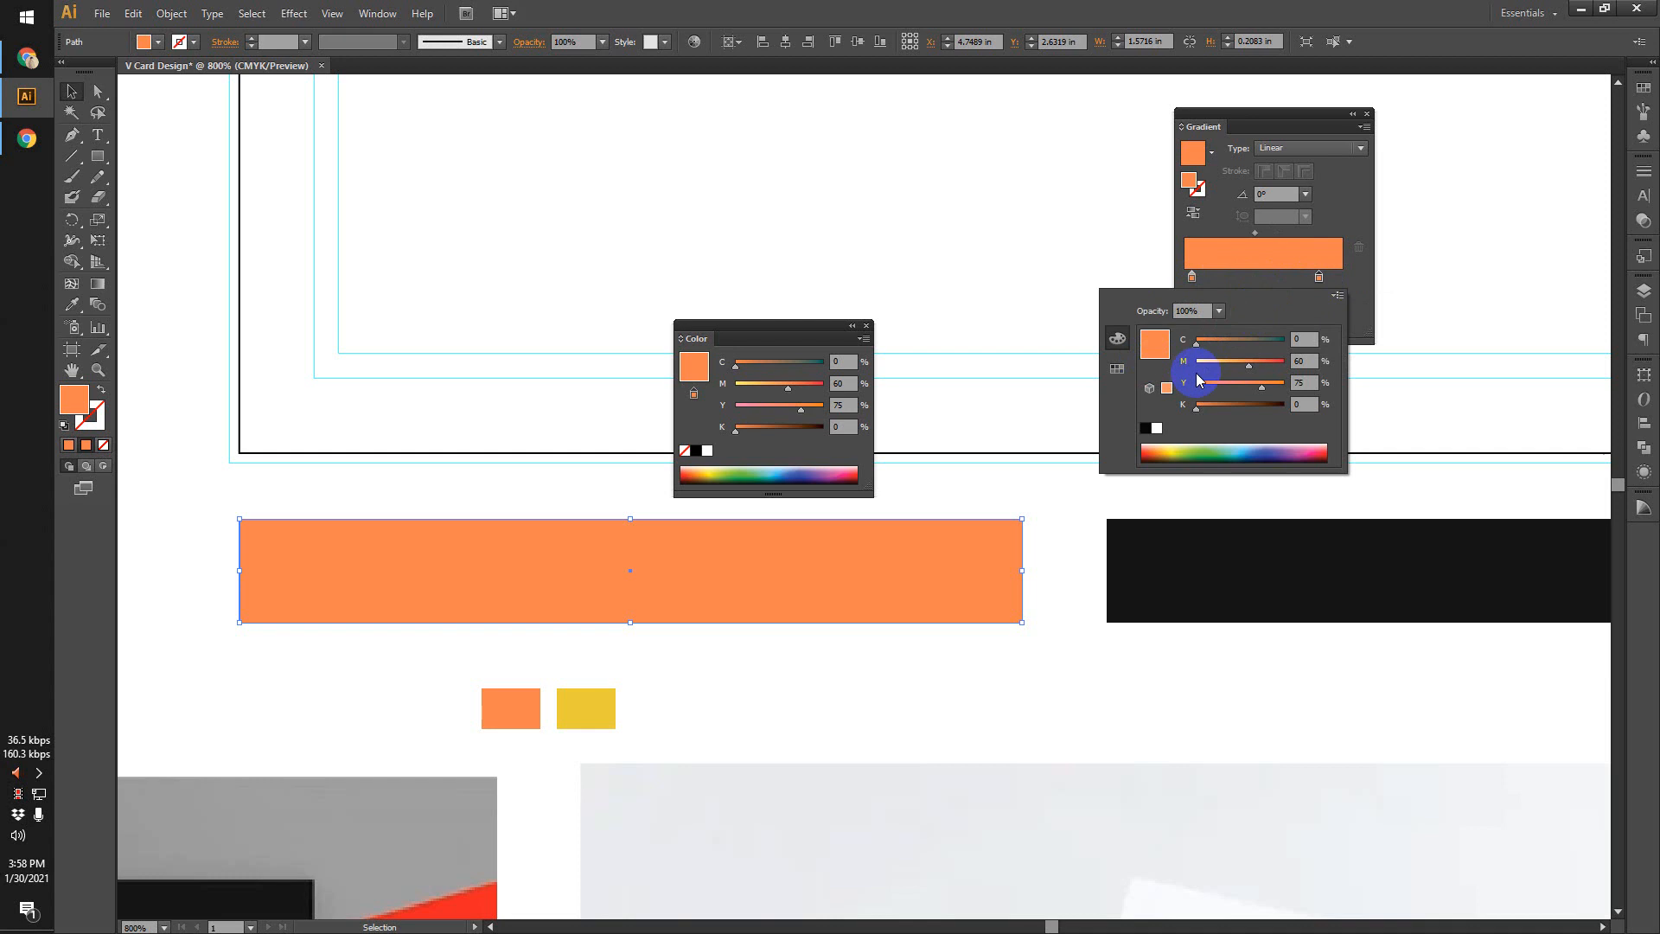
click(1304, 339)
click(1287, 339)
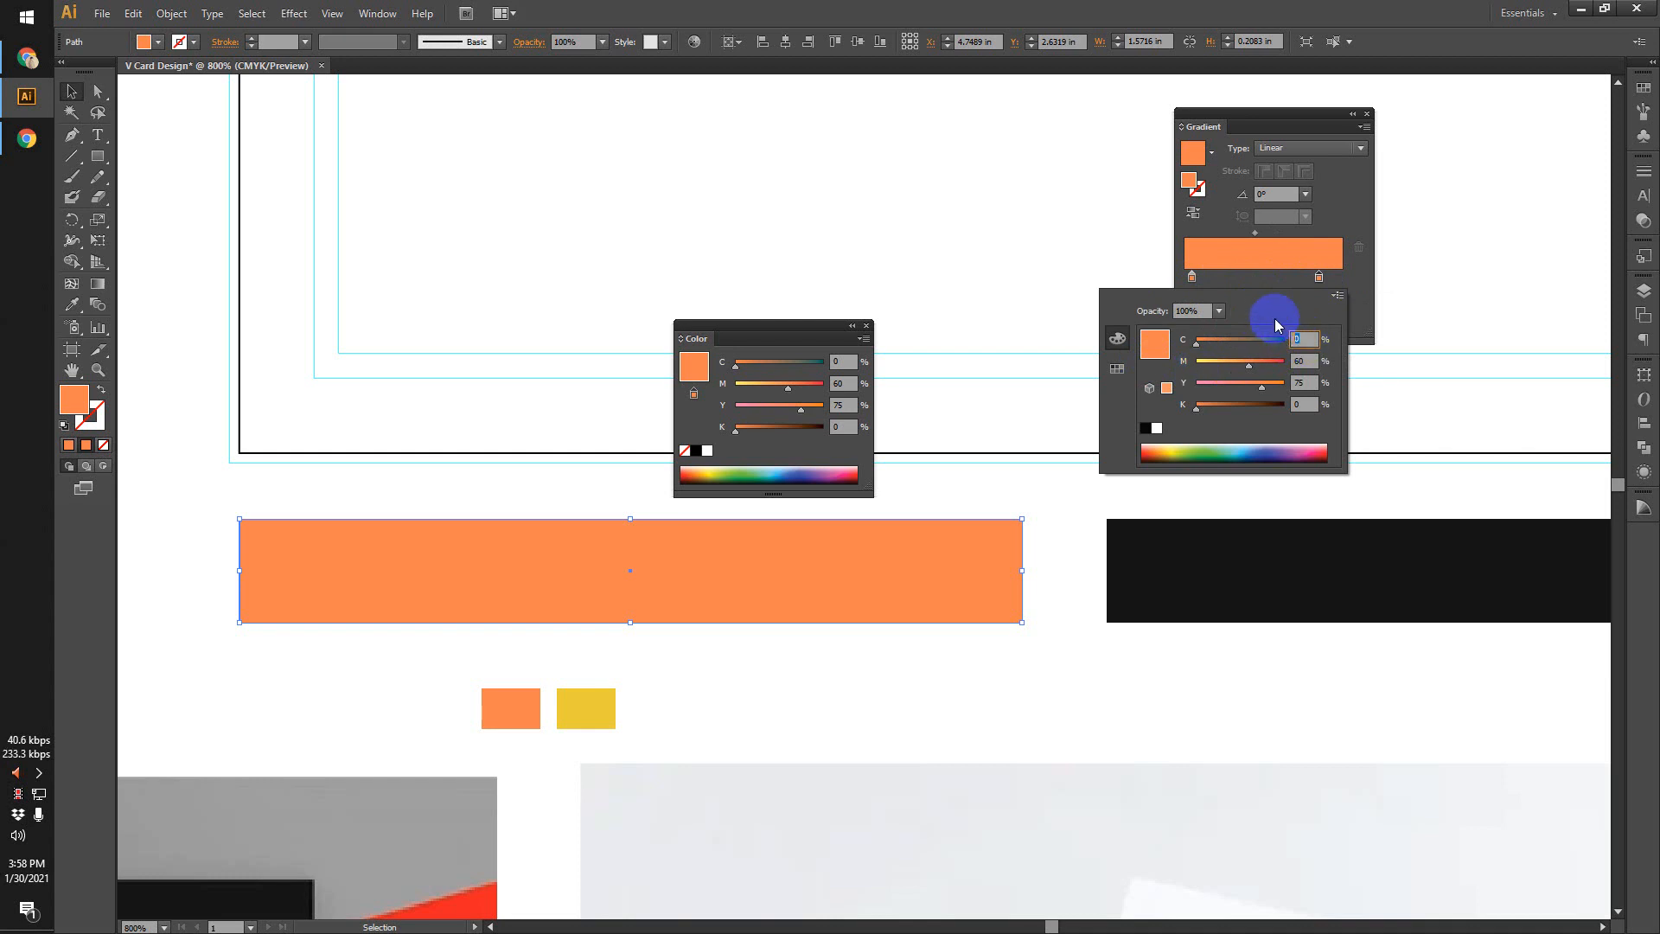
text(10)
click(1275, 319)
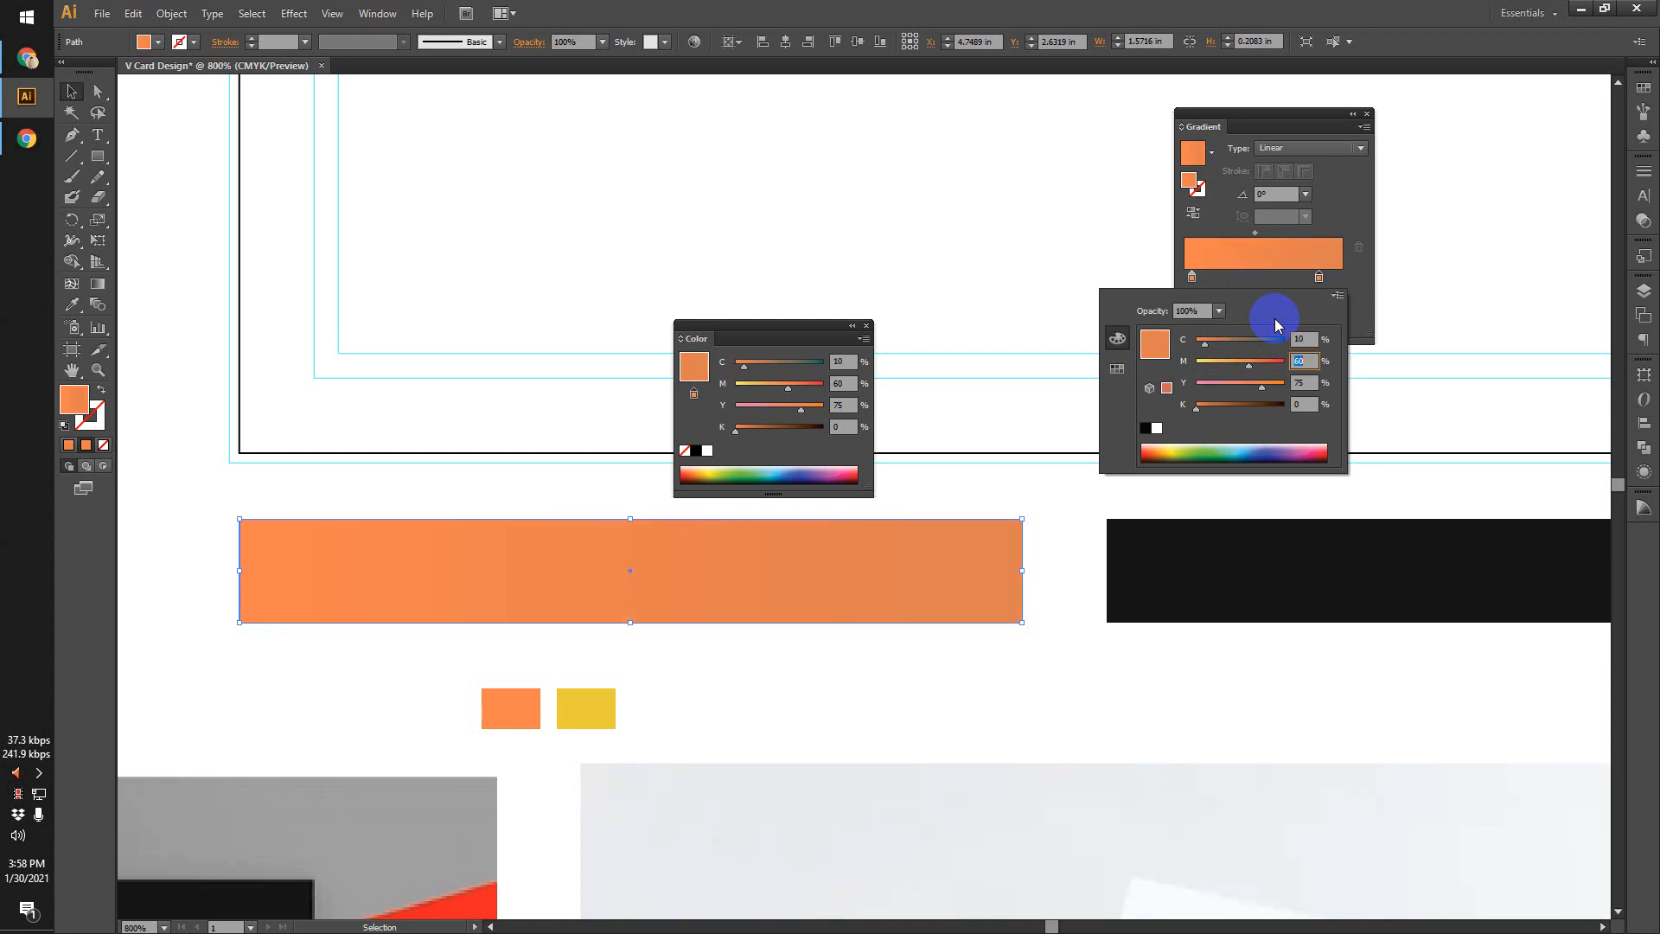
click(1312, 362)
click(1304, 382)
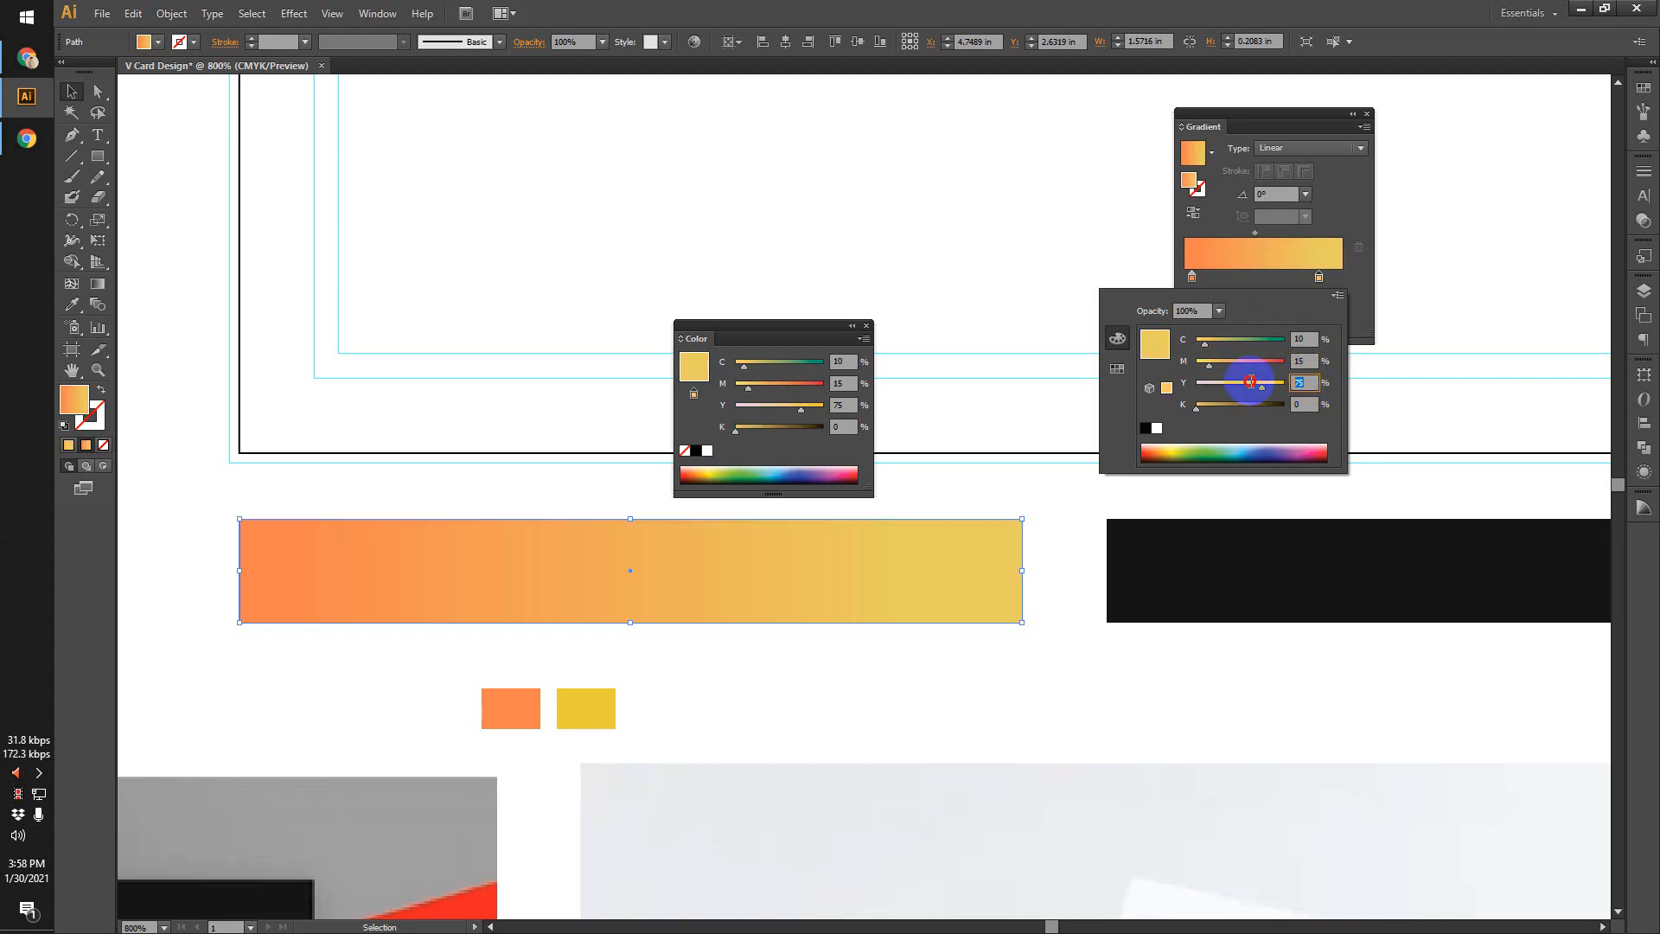
text(90)
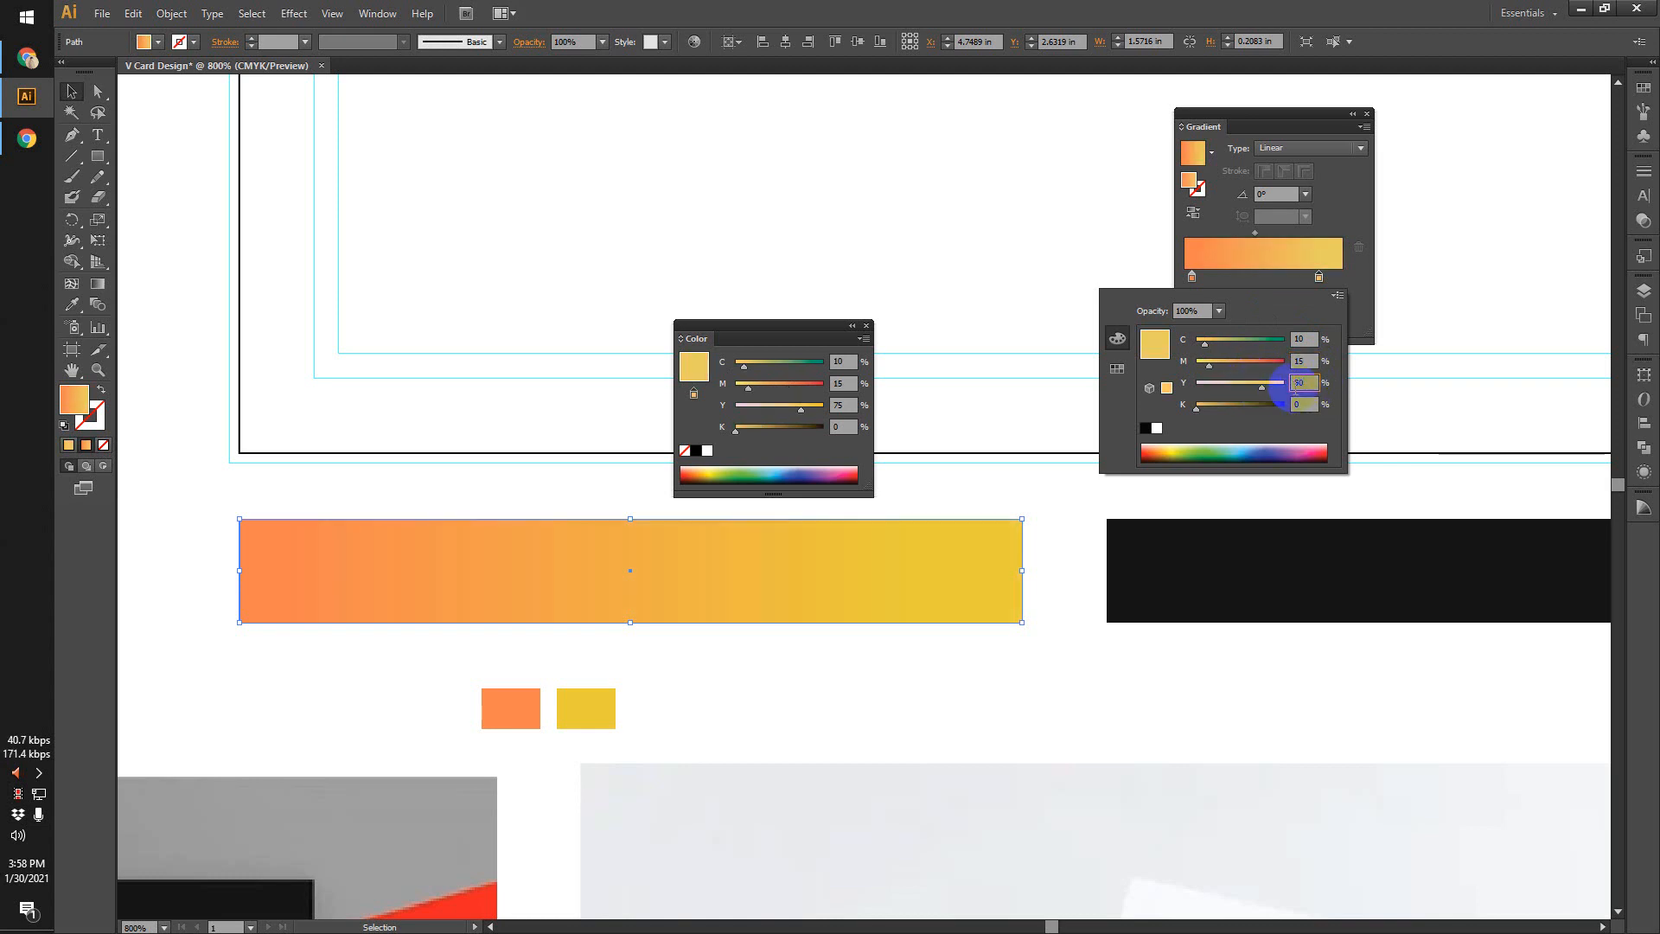
key(Return)
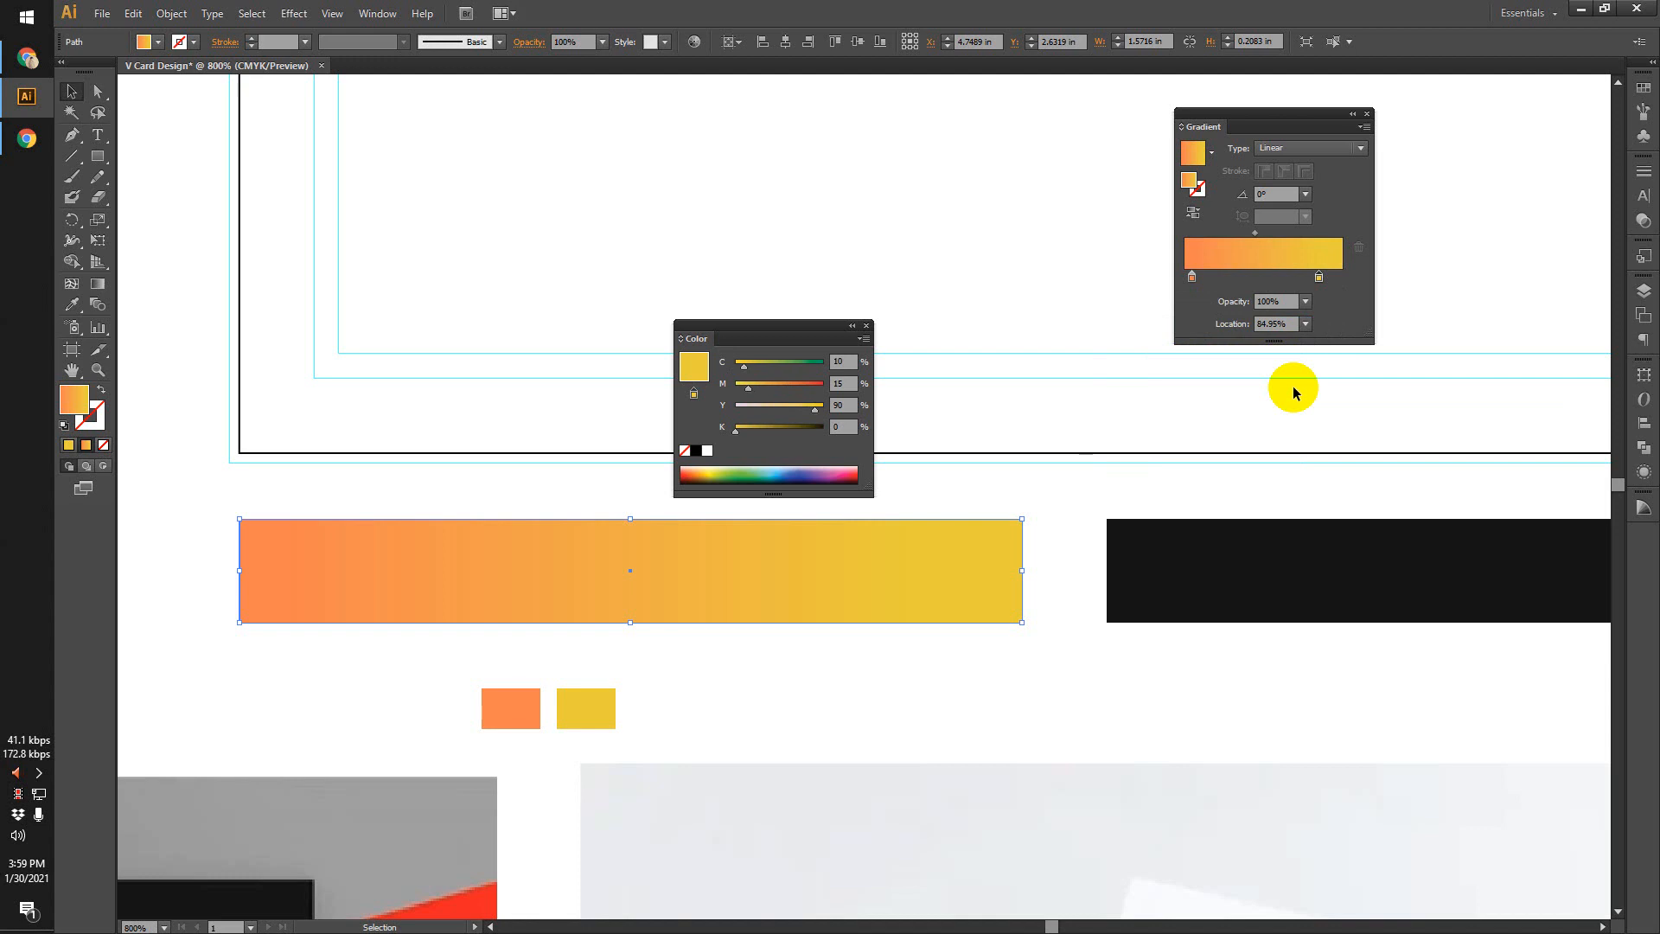
click(978, 704)
Compare the orange-to-yellow bar with the gradient strips on the blue-and-orange reference card, moving the color settings off the artwork.
scroll(921, 676, down, 4)
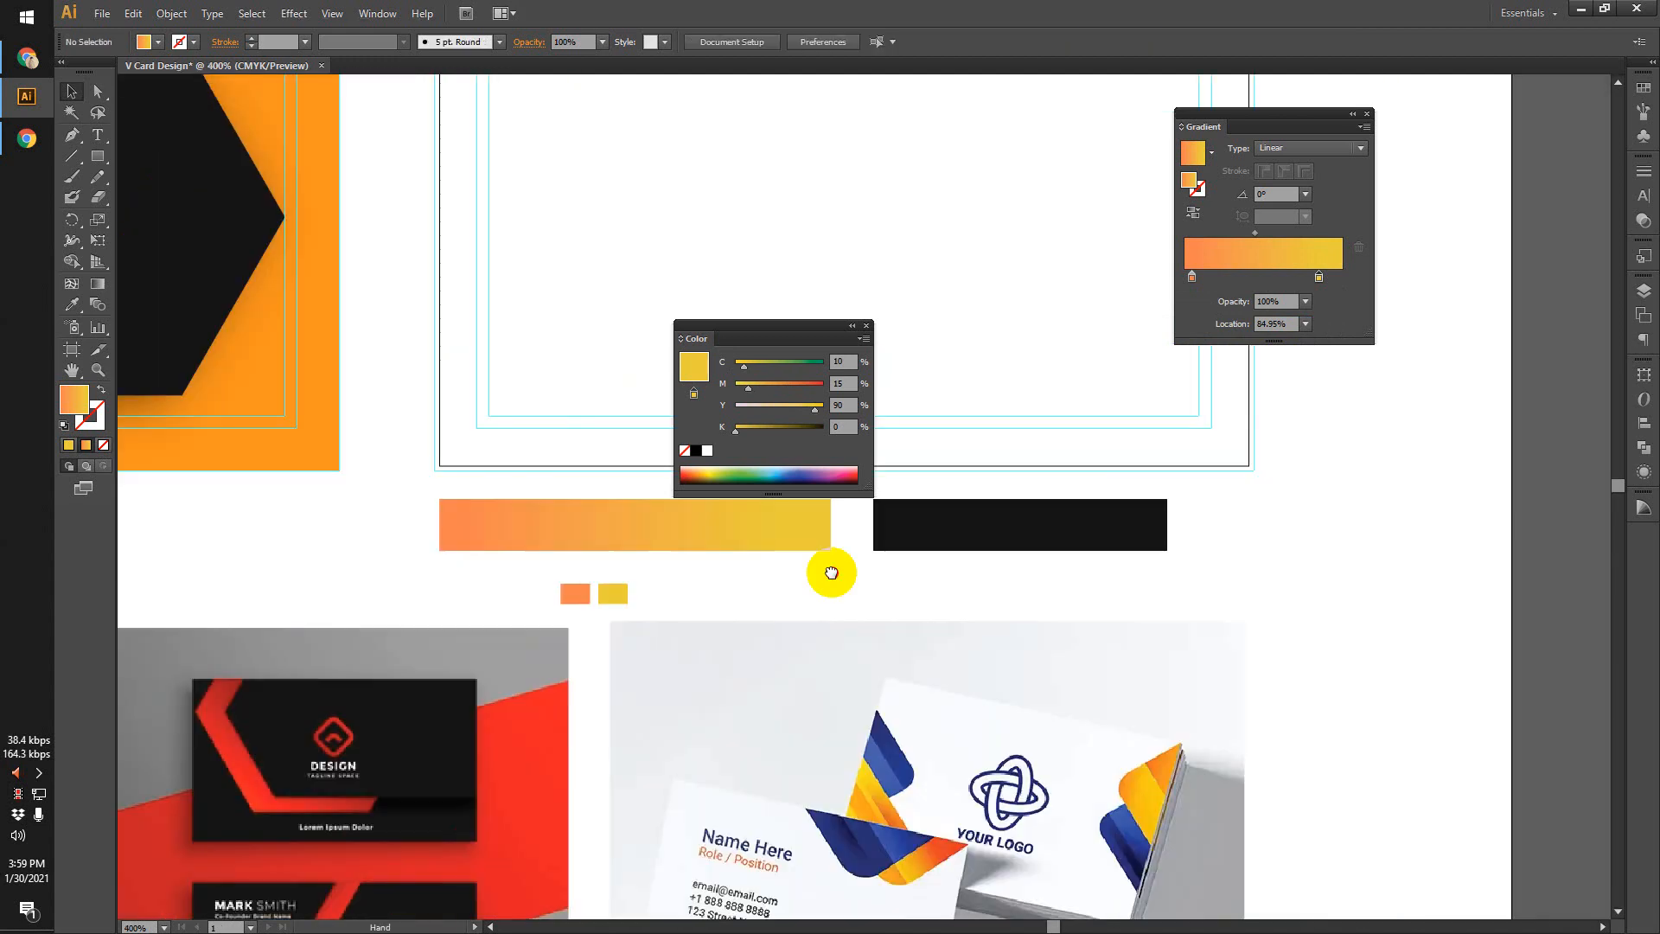
scroll(812, 806, down, 1)
scroll(784, 775, up, 3)
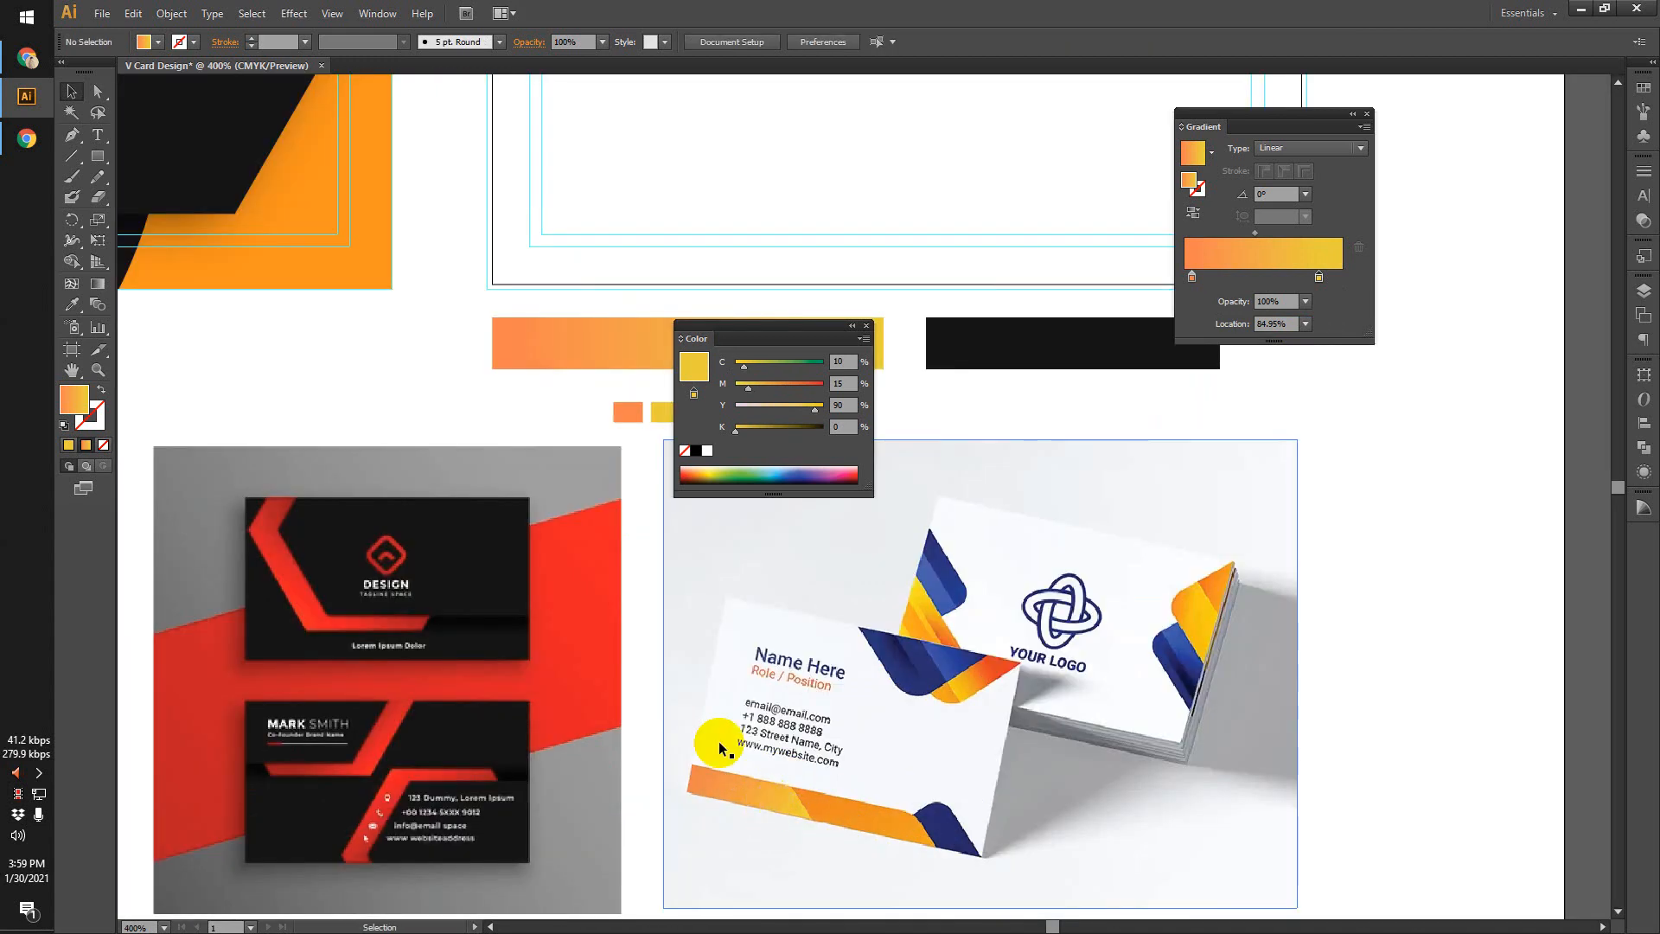
drag(563, 384, 500, 480)
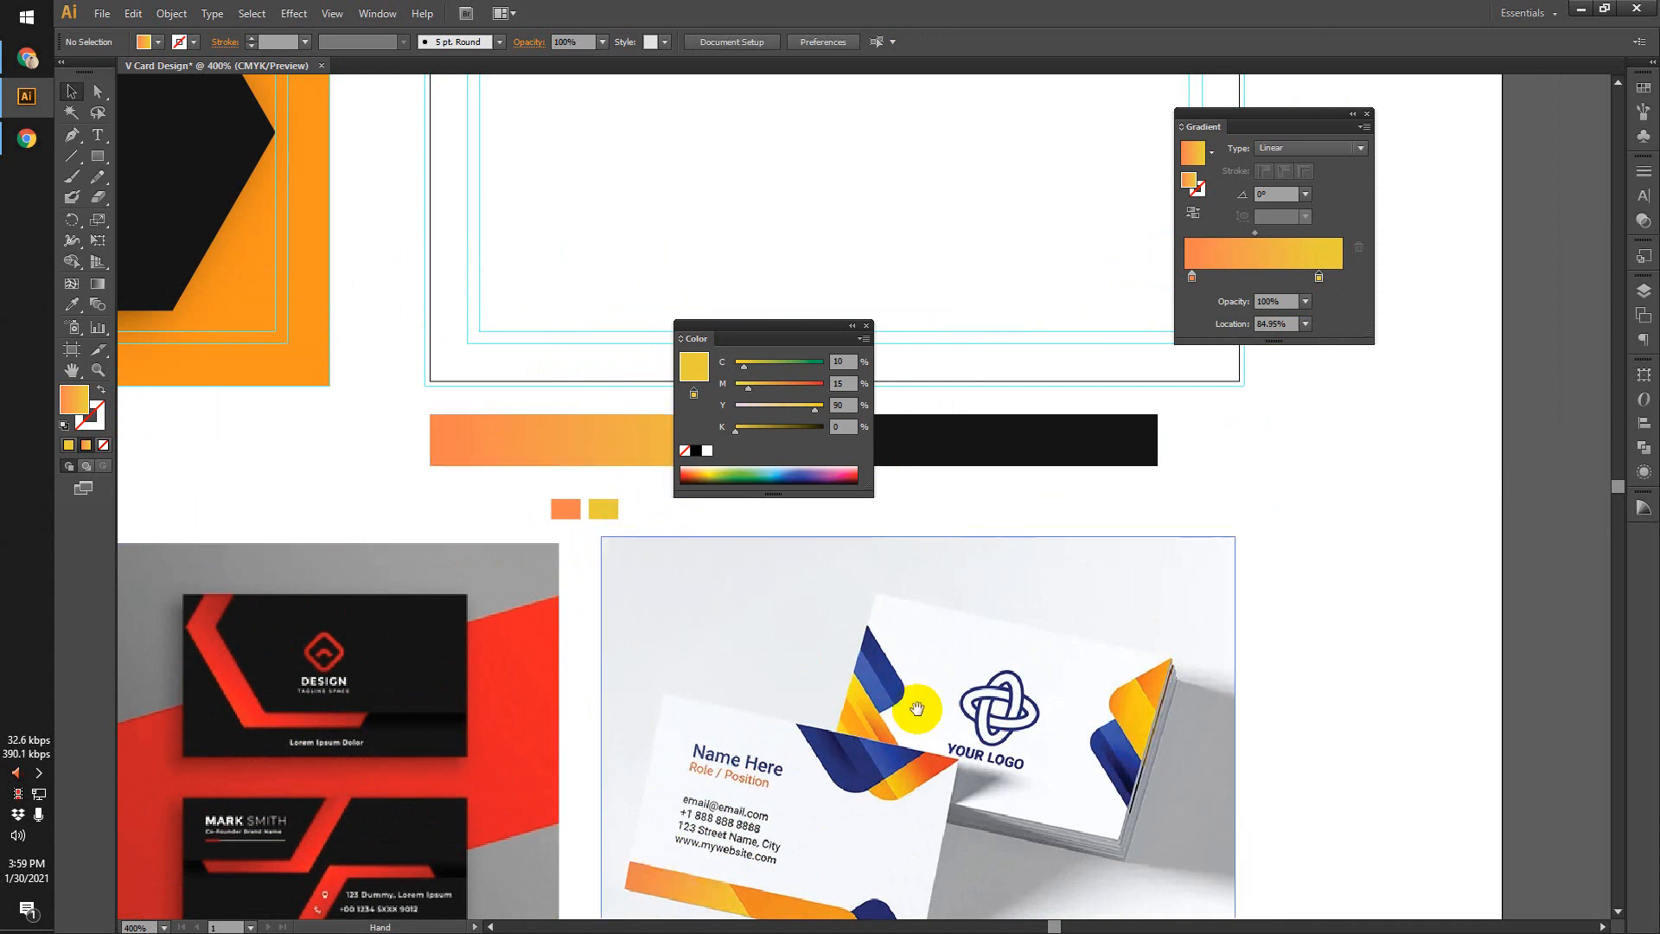
drag(921, 711, 773, 682)
scroll(724, 771, up, 4)
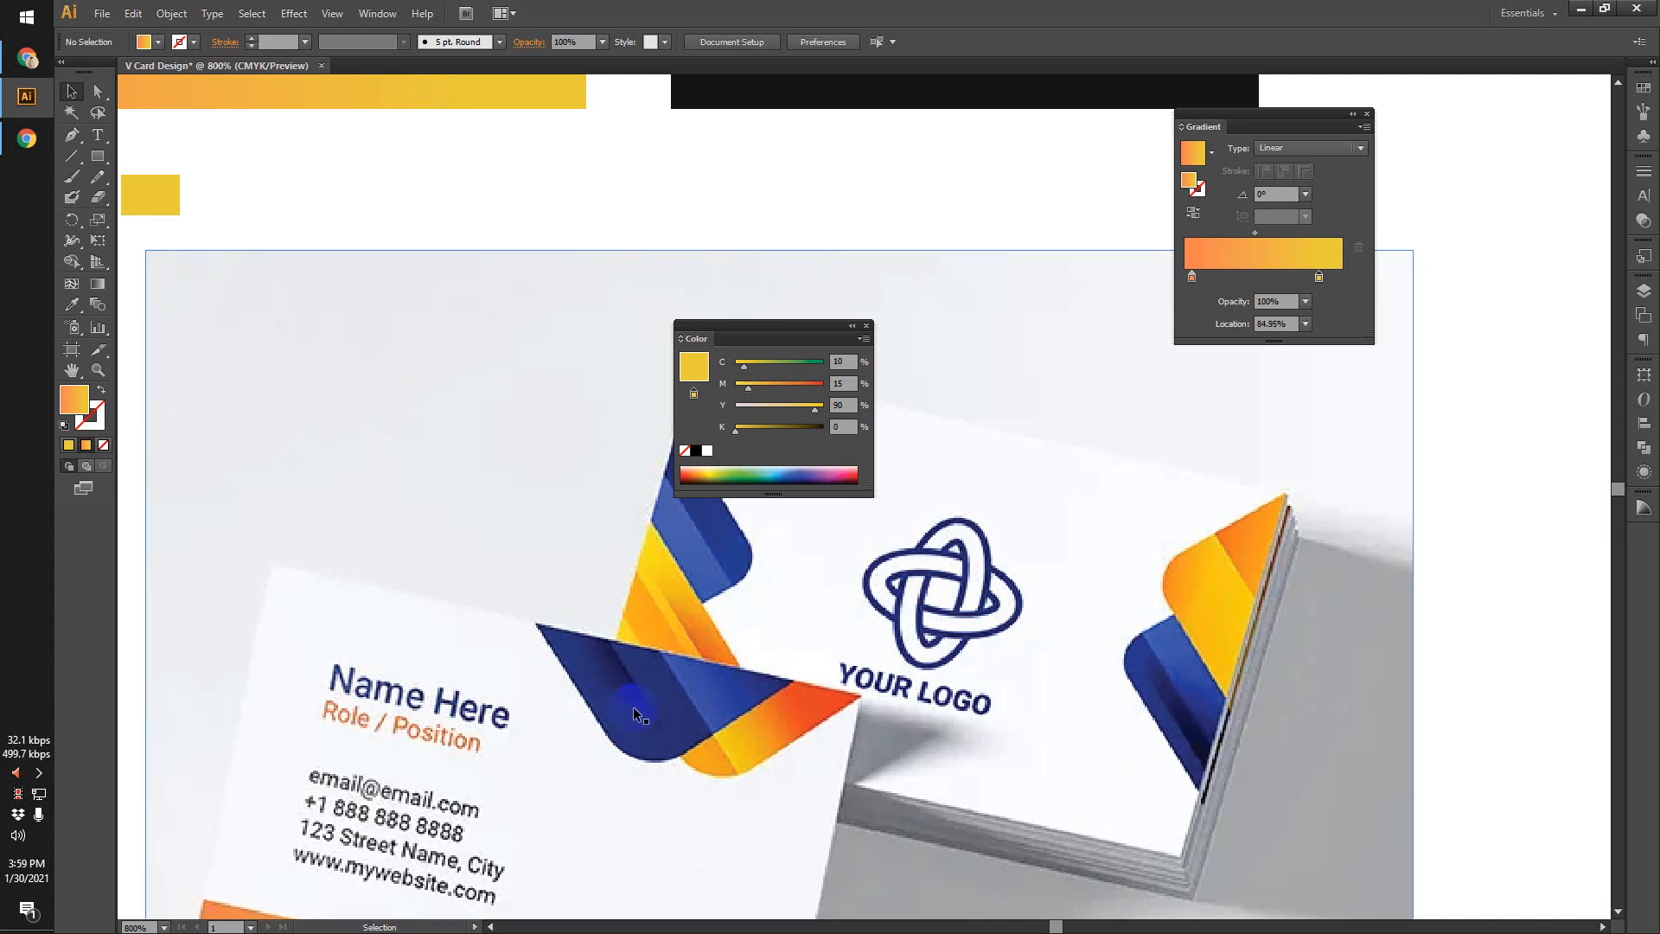
scroll(633, 707, down, 1)
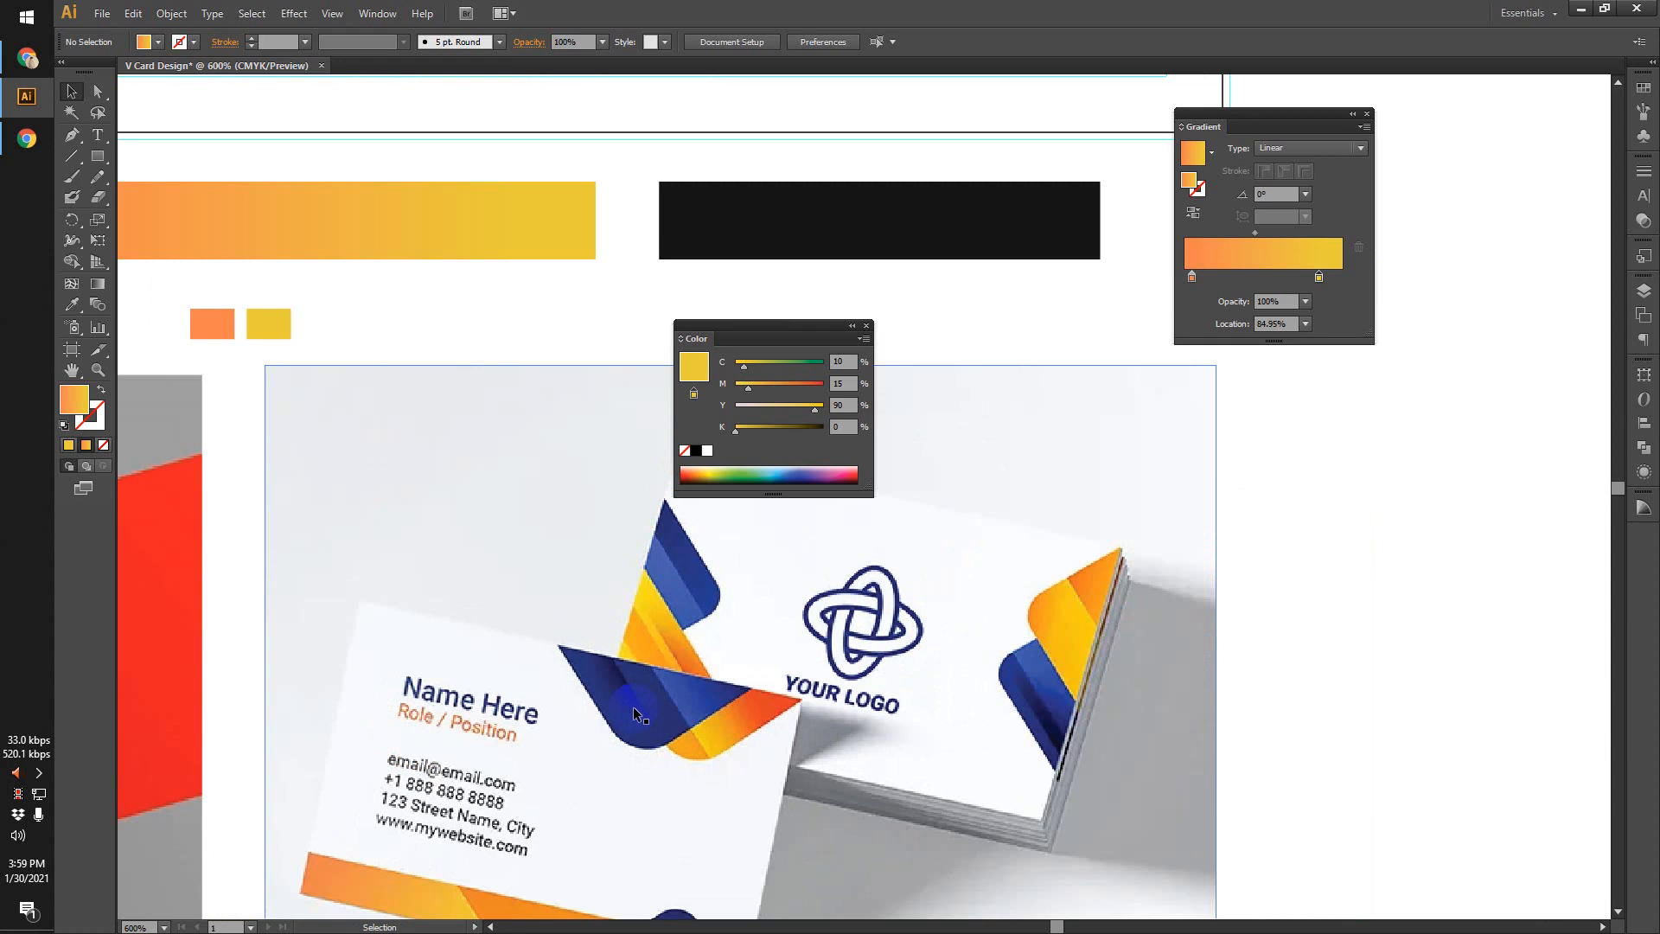
scroll(633, 707, down, 2)
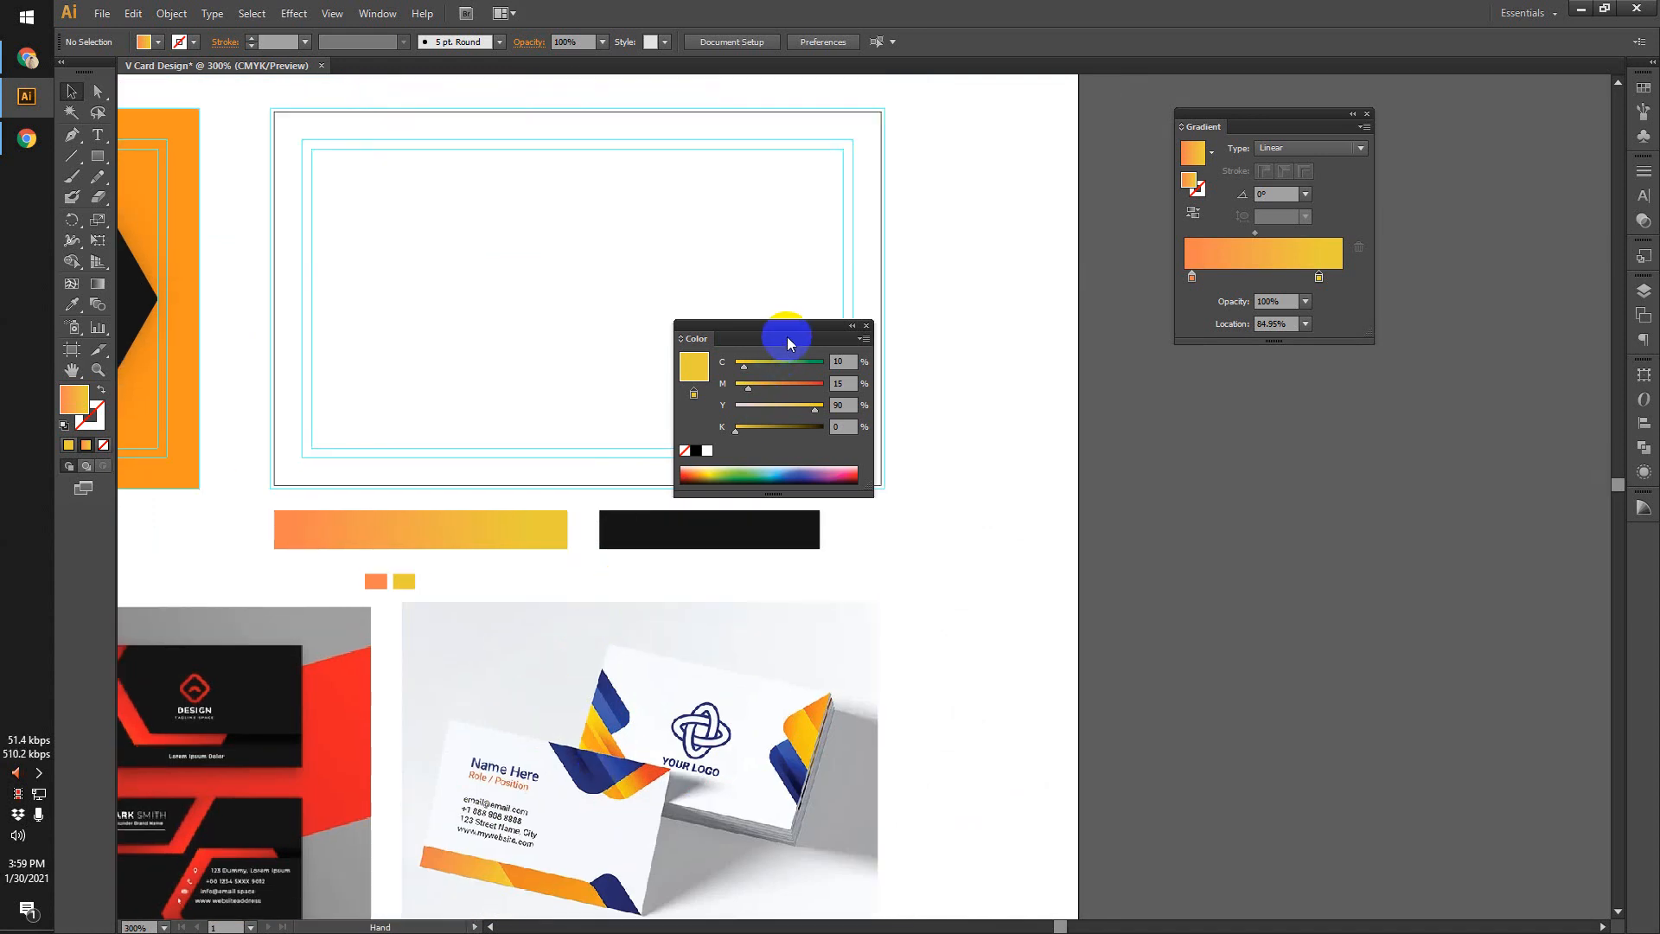
drag(787, 337, 1012, 445)
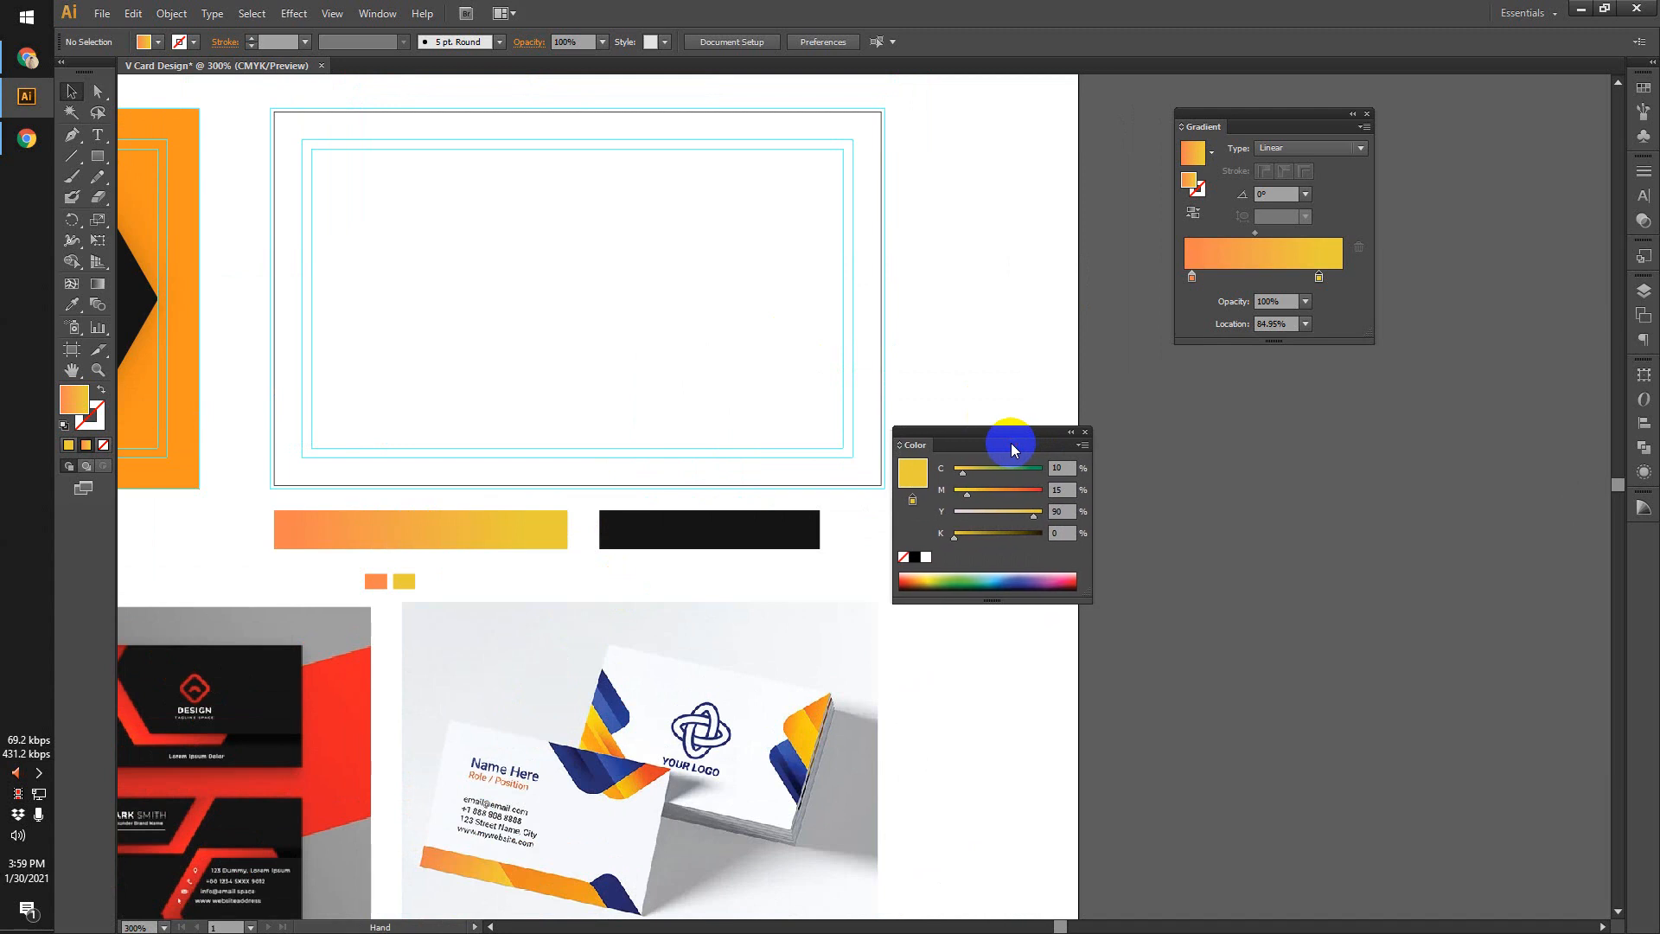
scroll(453, 574, up, 2)
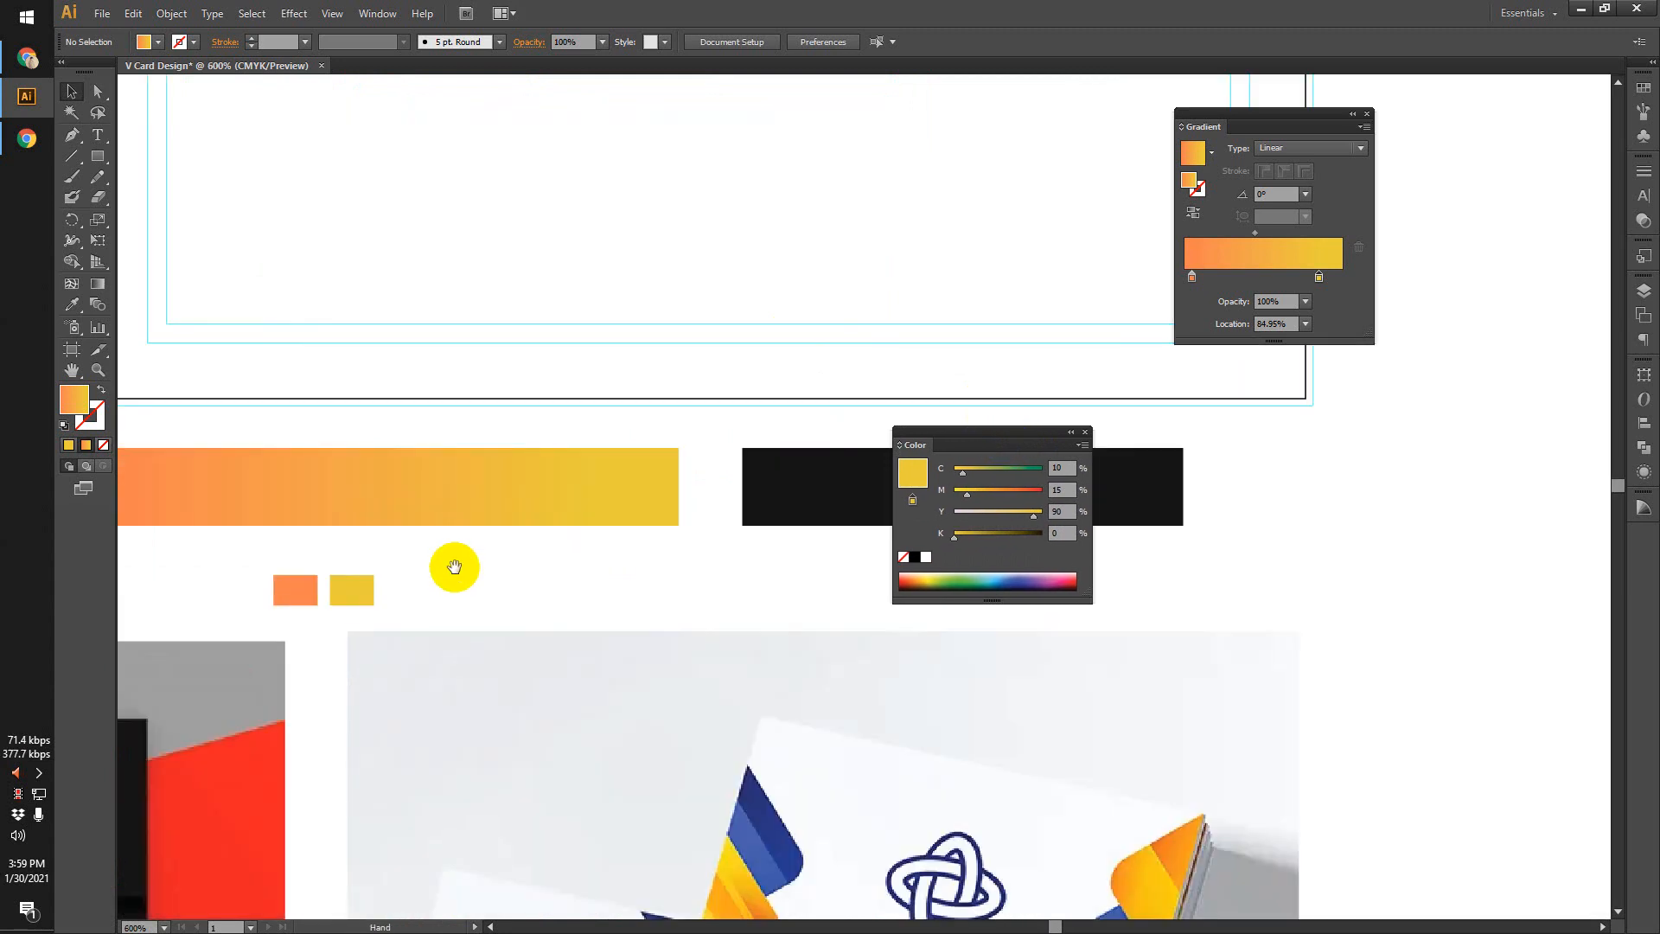
drag(452, 563, 602, 206)
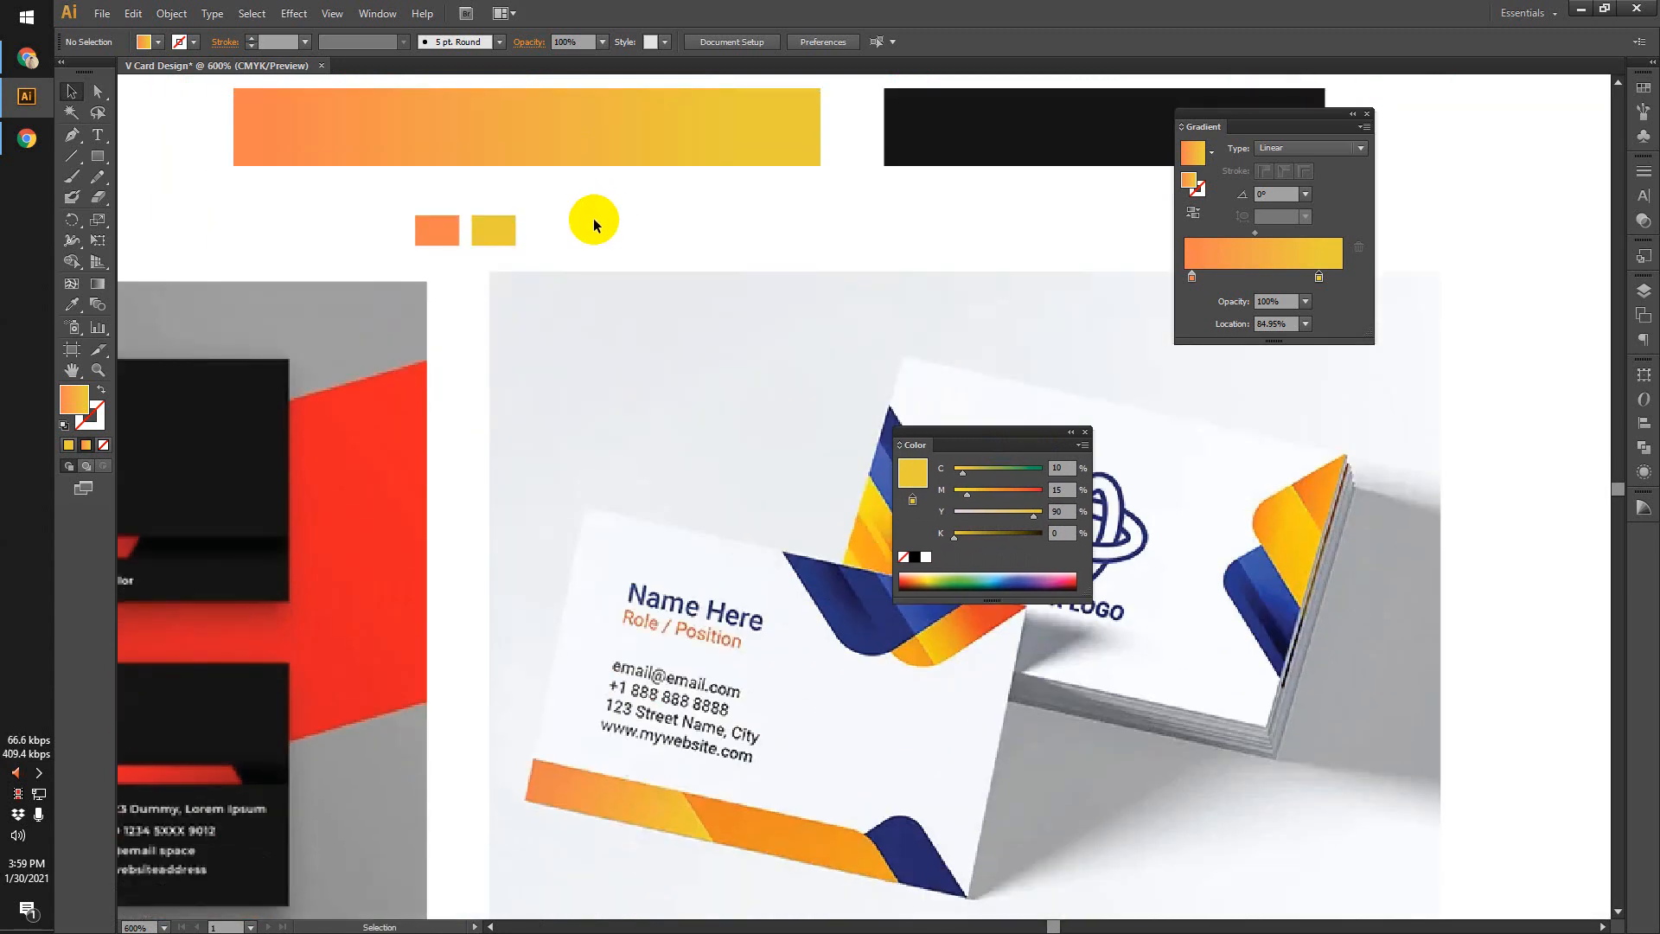
Compare the CMYK values of the orange and yellow swatches with the strip along the front reference card's lower edge.
click(706, 817)
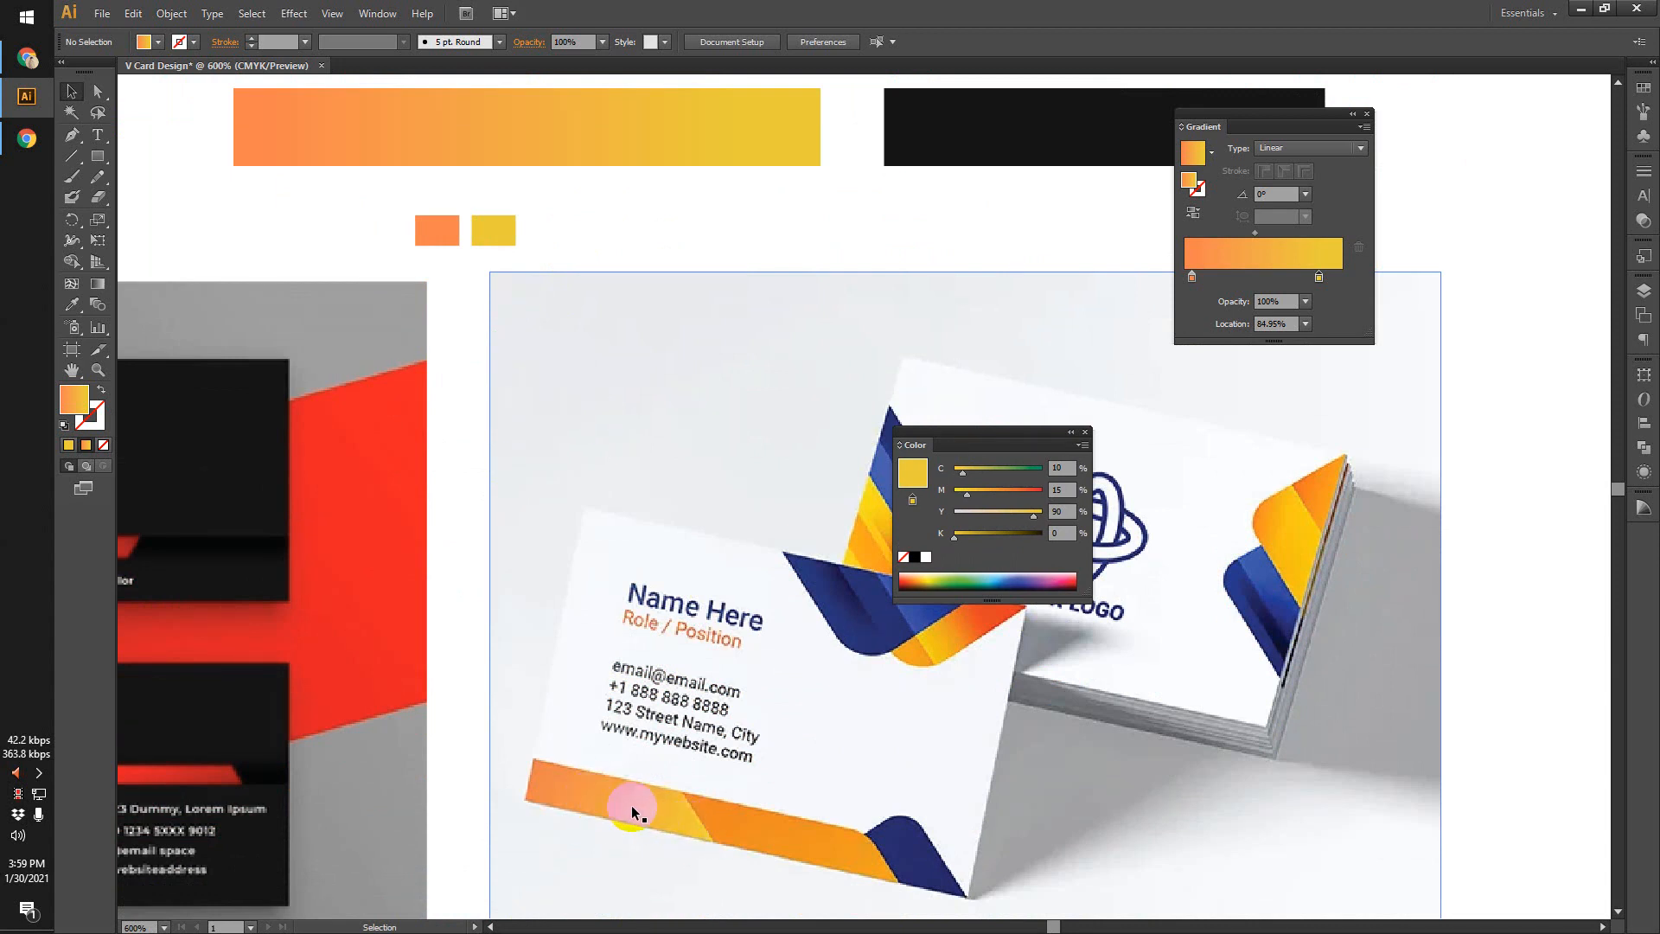
click(420, 251)
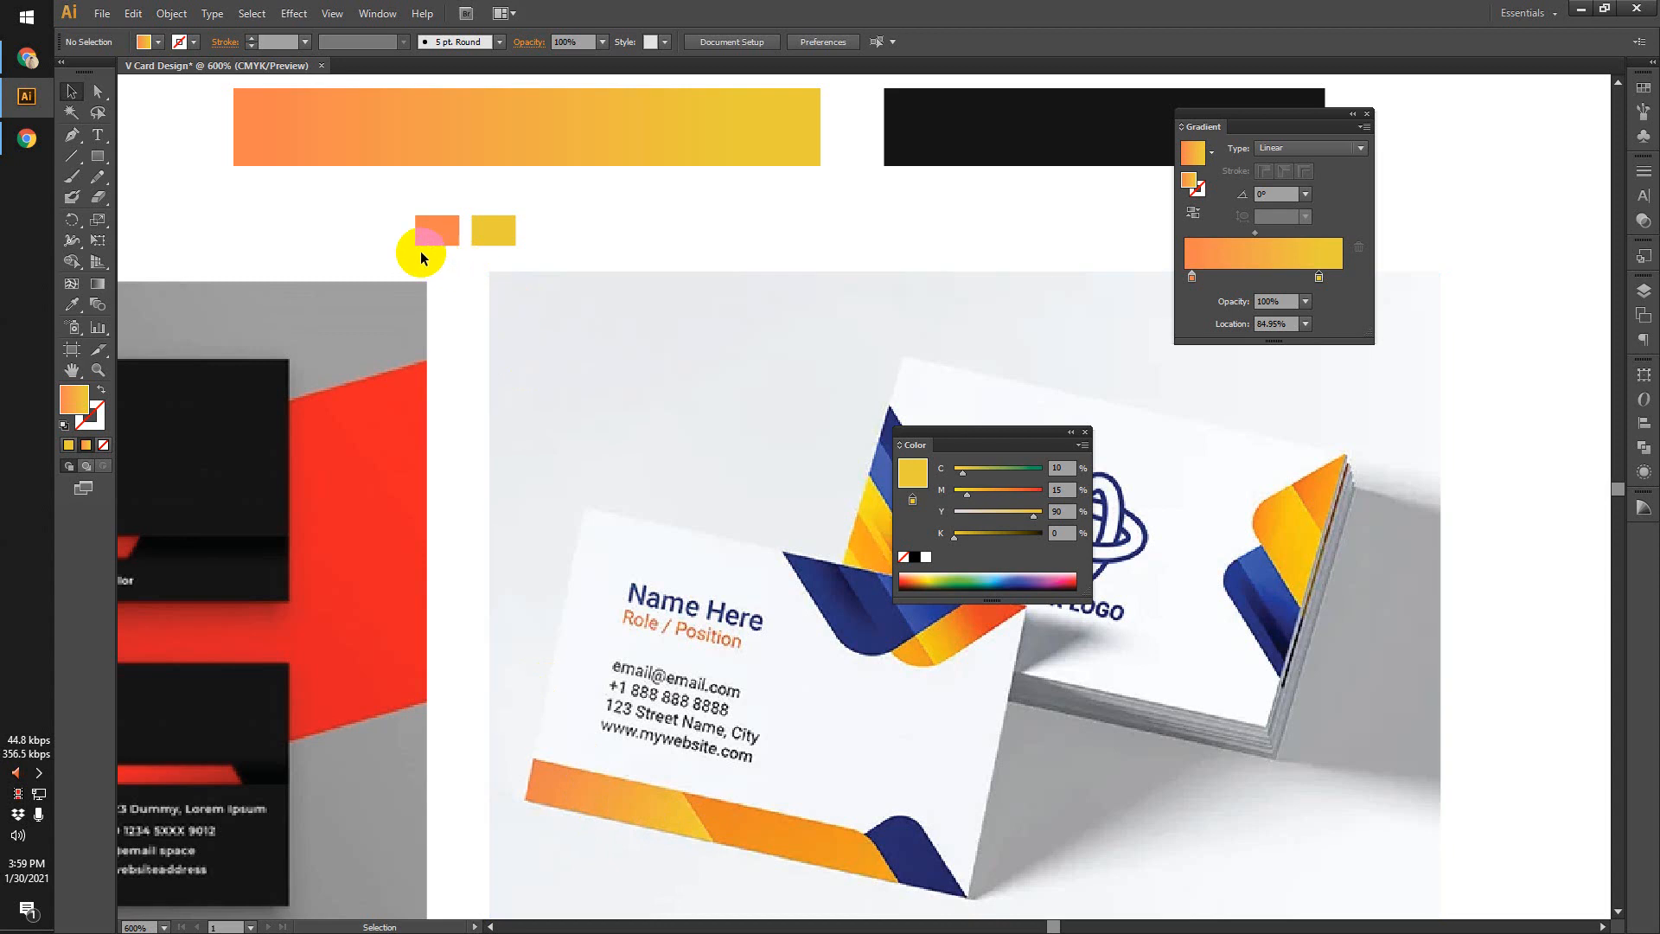
drag(398, 211, 529, 248)
click(438, 229)
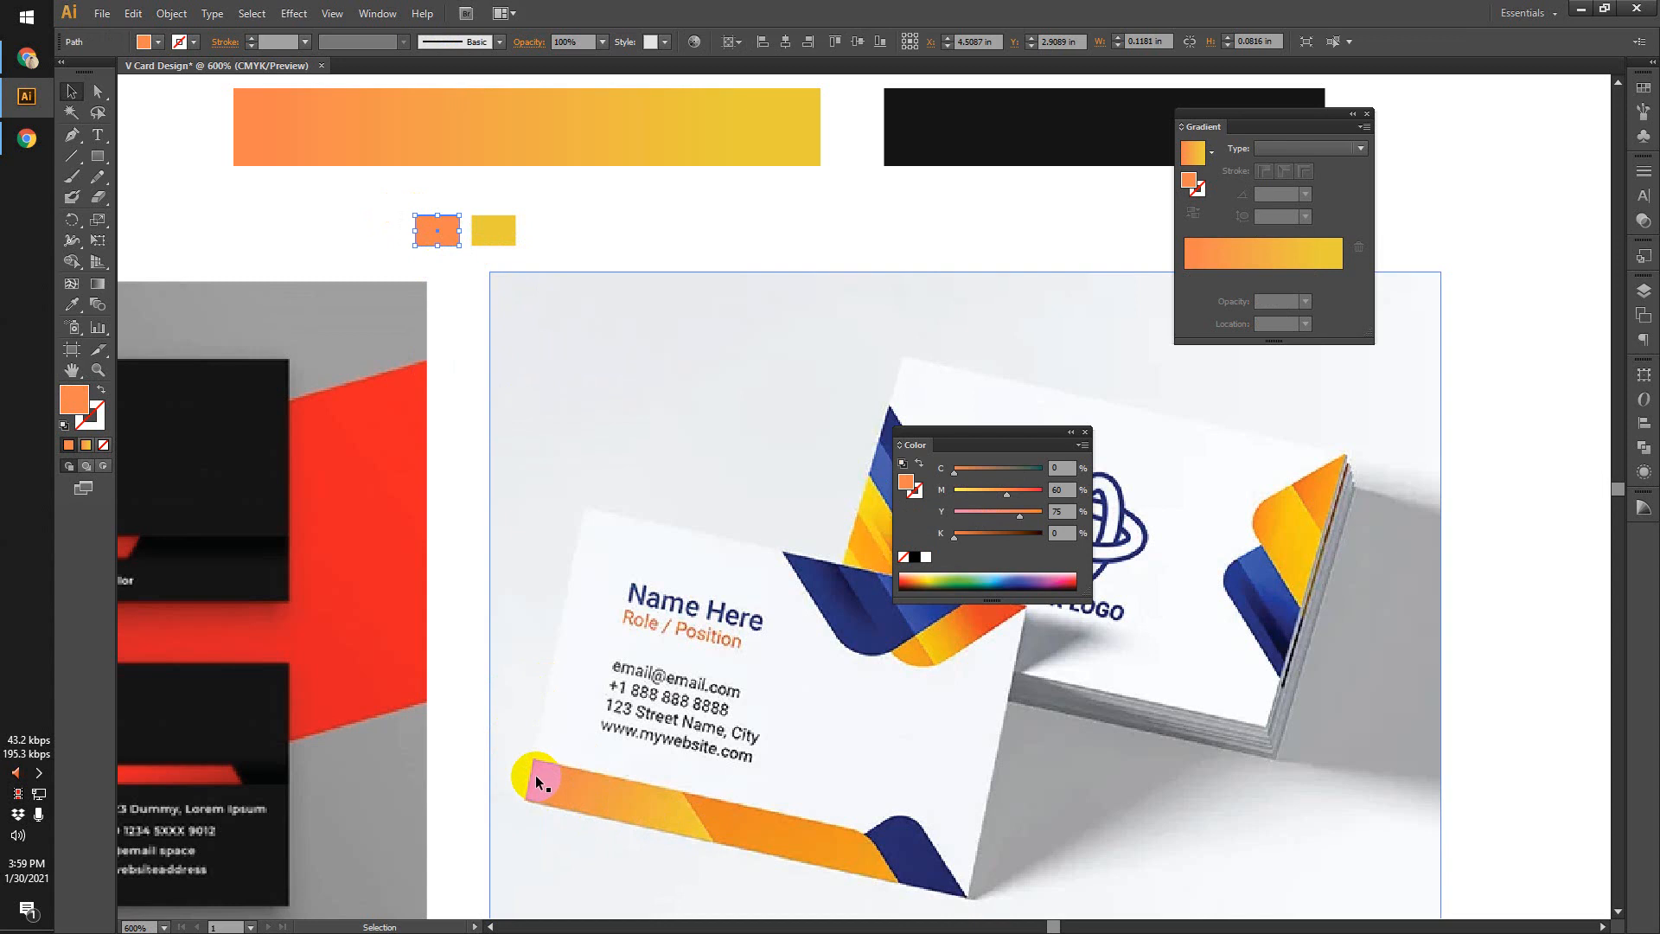
click(72, 304)
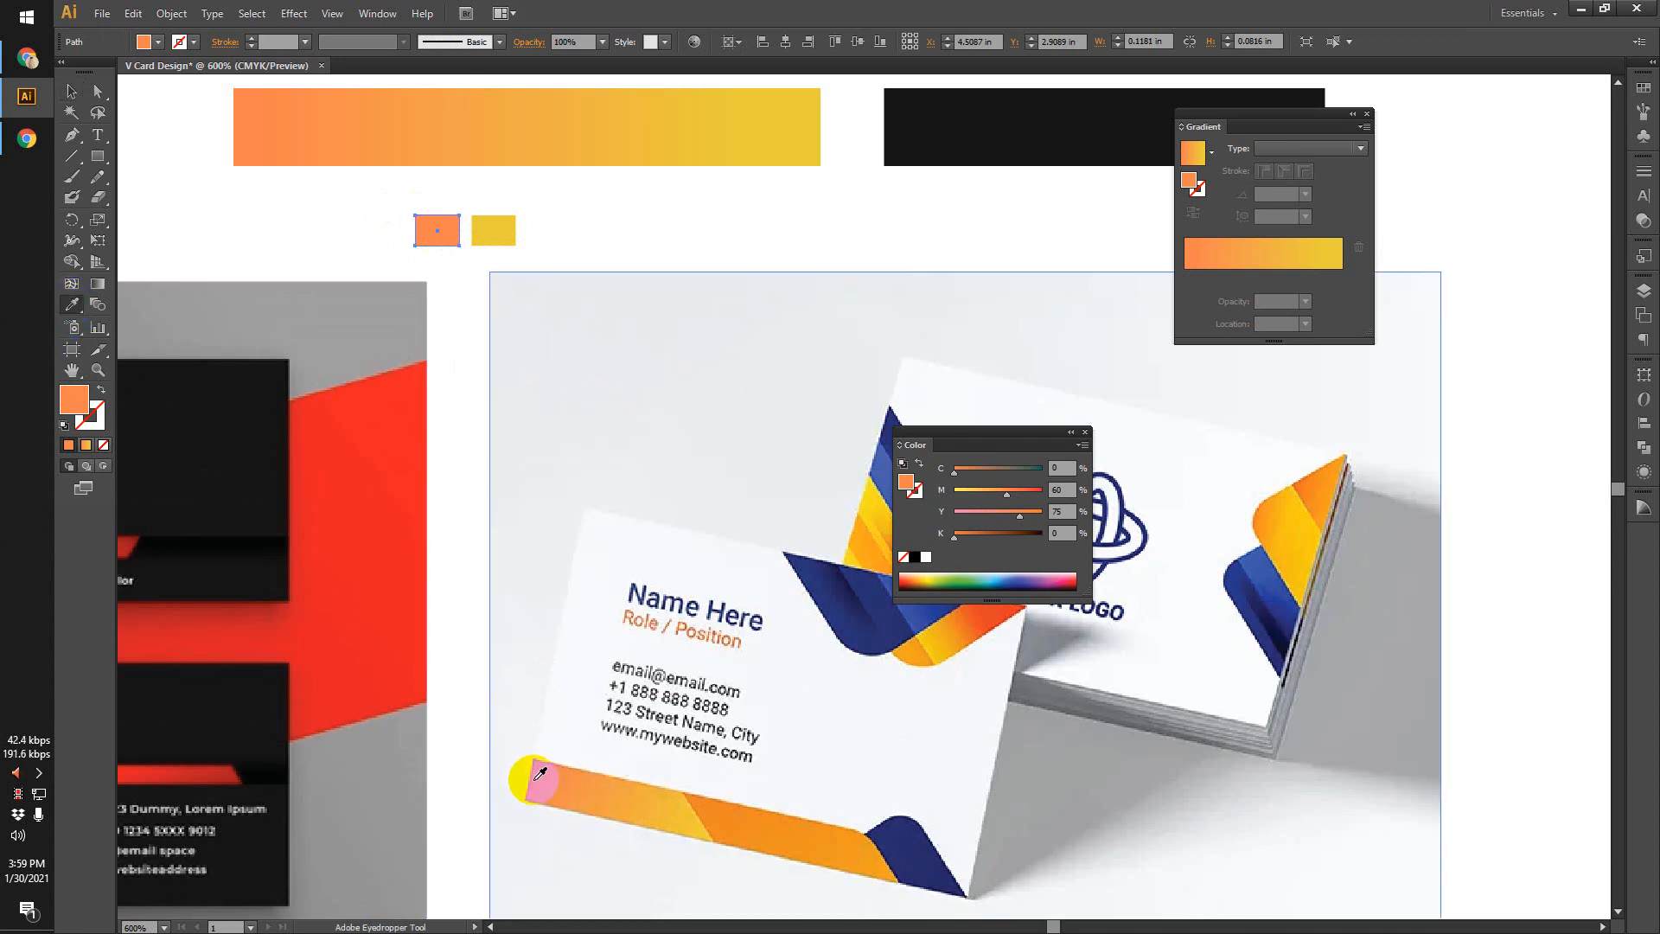
click(72, 91)
click(493, 230)
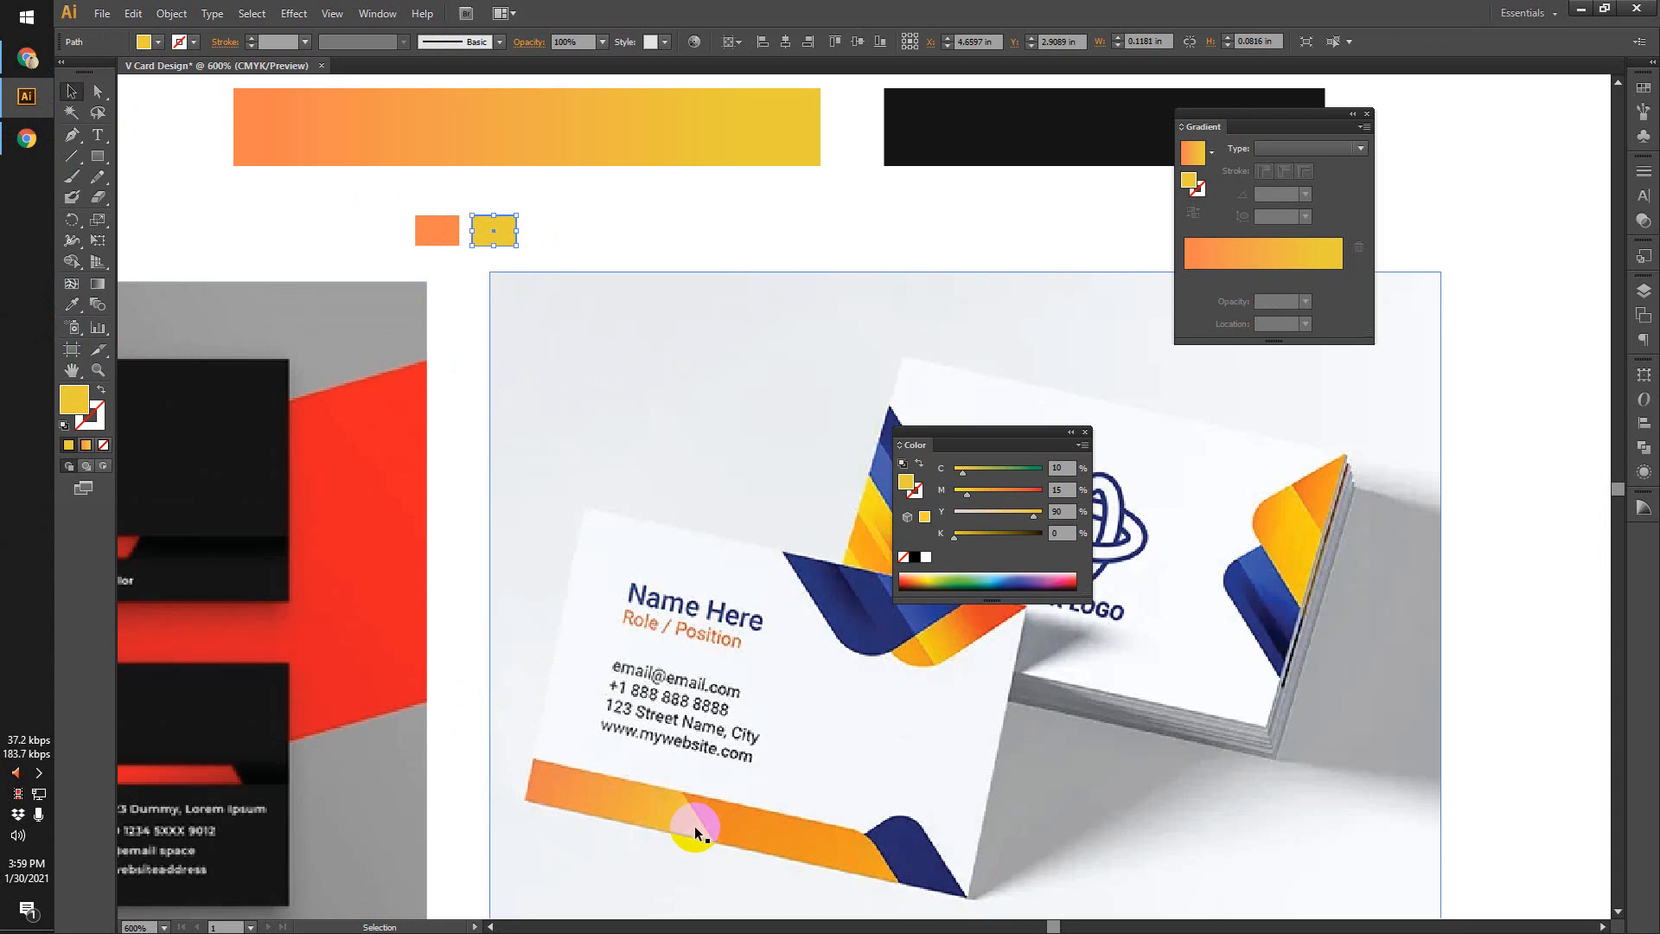
click(434, 232)
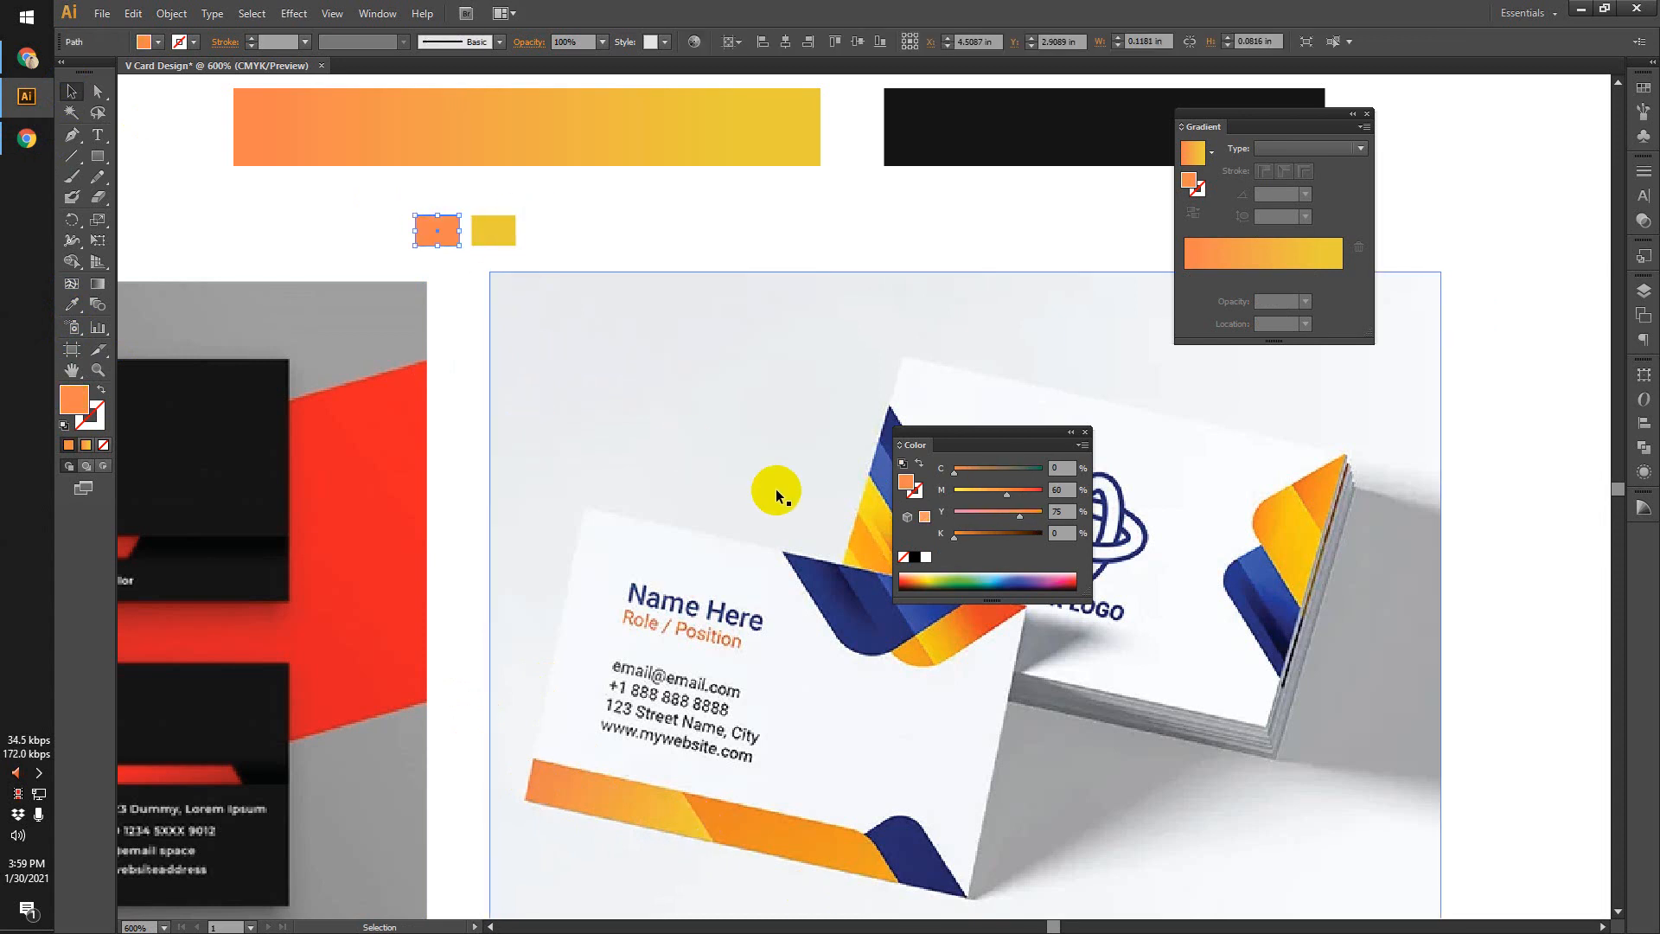
drag(977, 439, 841, 216)
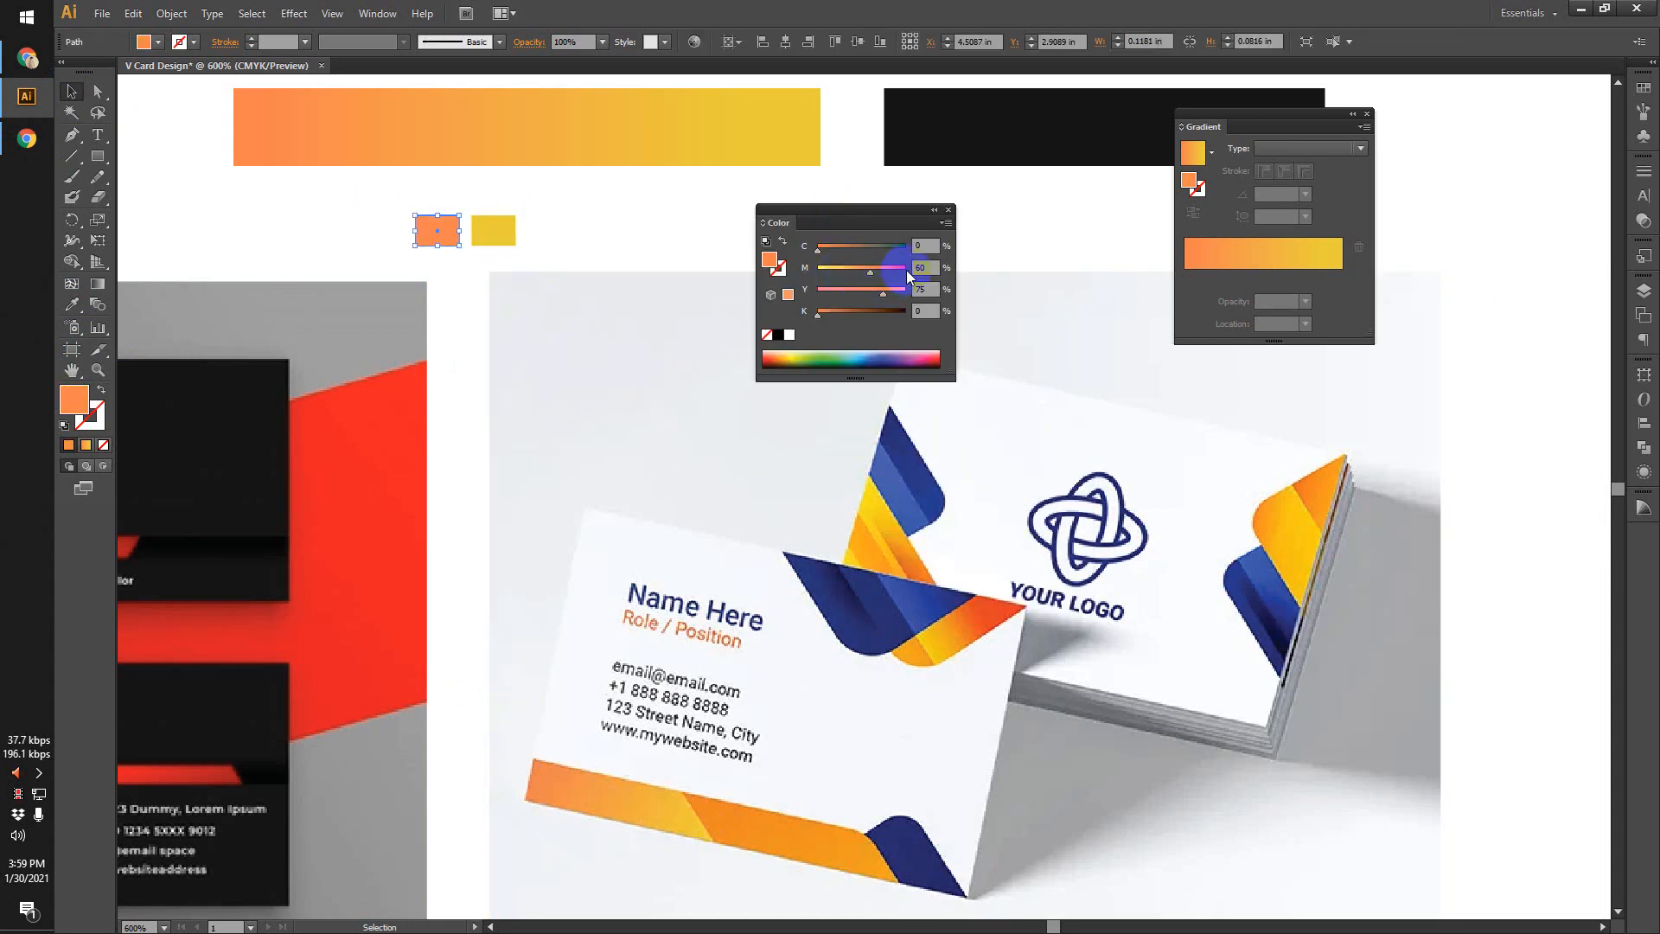
click(934, 271)
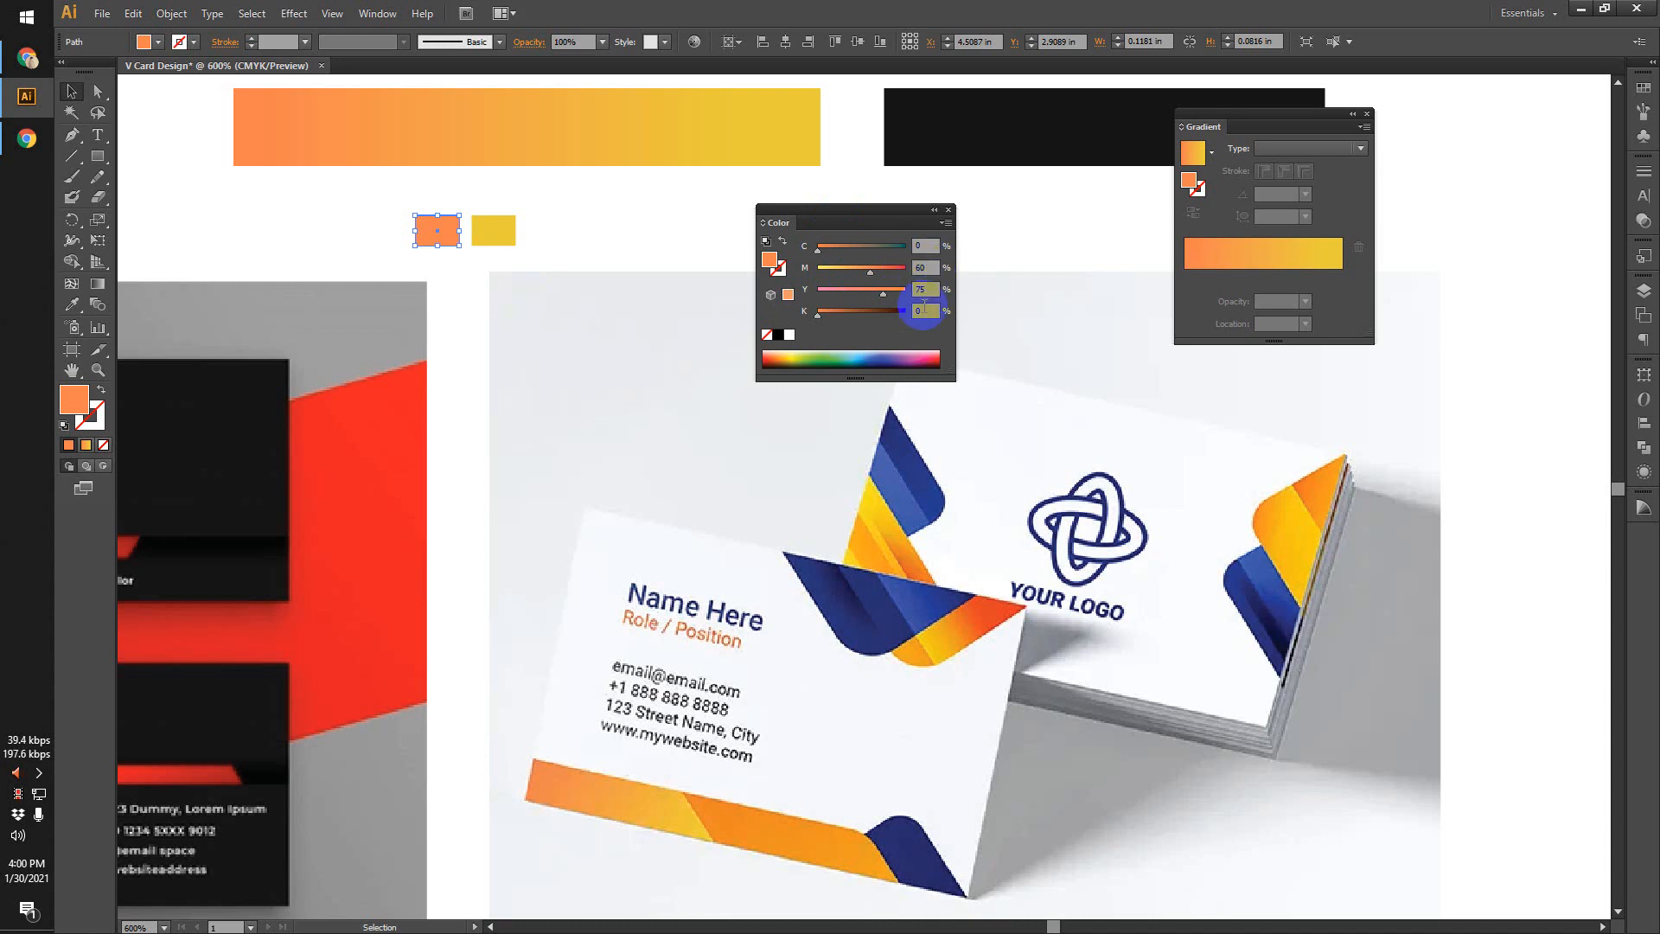
click(491, 229)
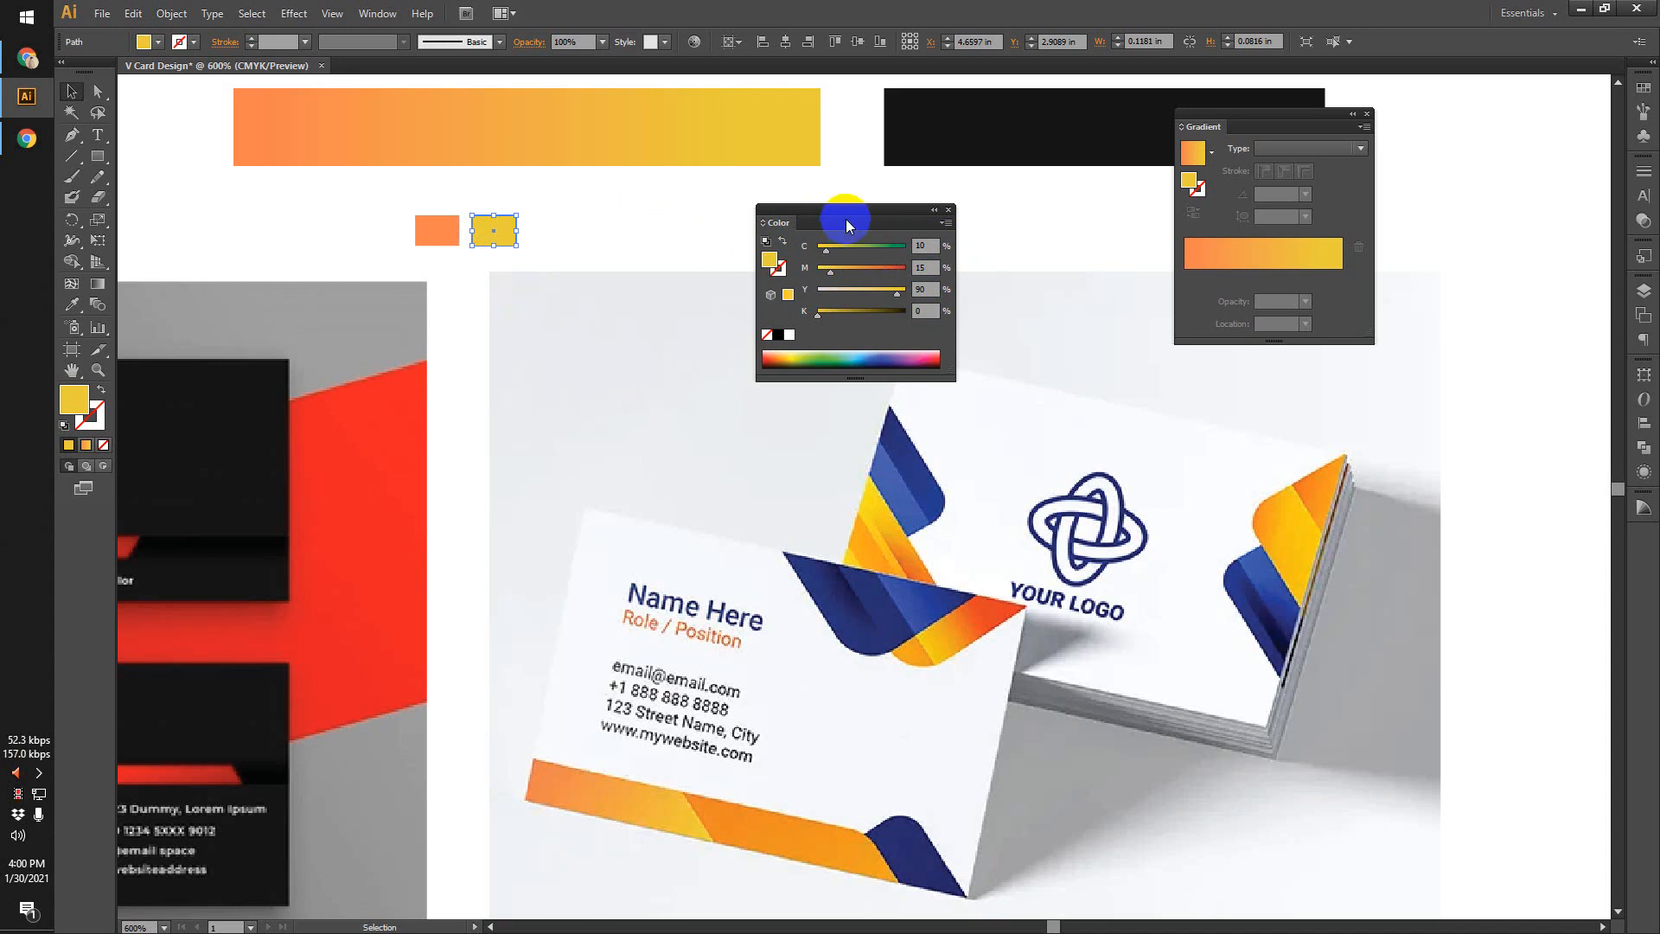
Set the yellow swatch's fill to C 0, M 100, Y 100, K 0.
drag(838, 222, 670, 193)
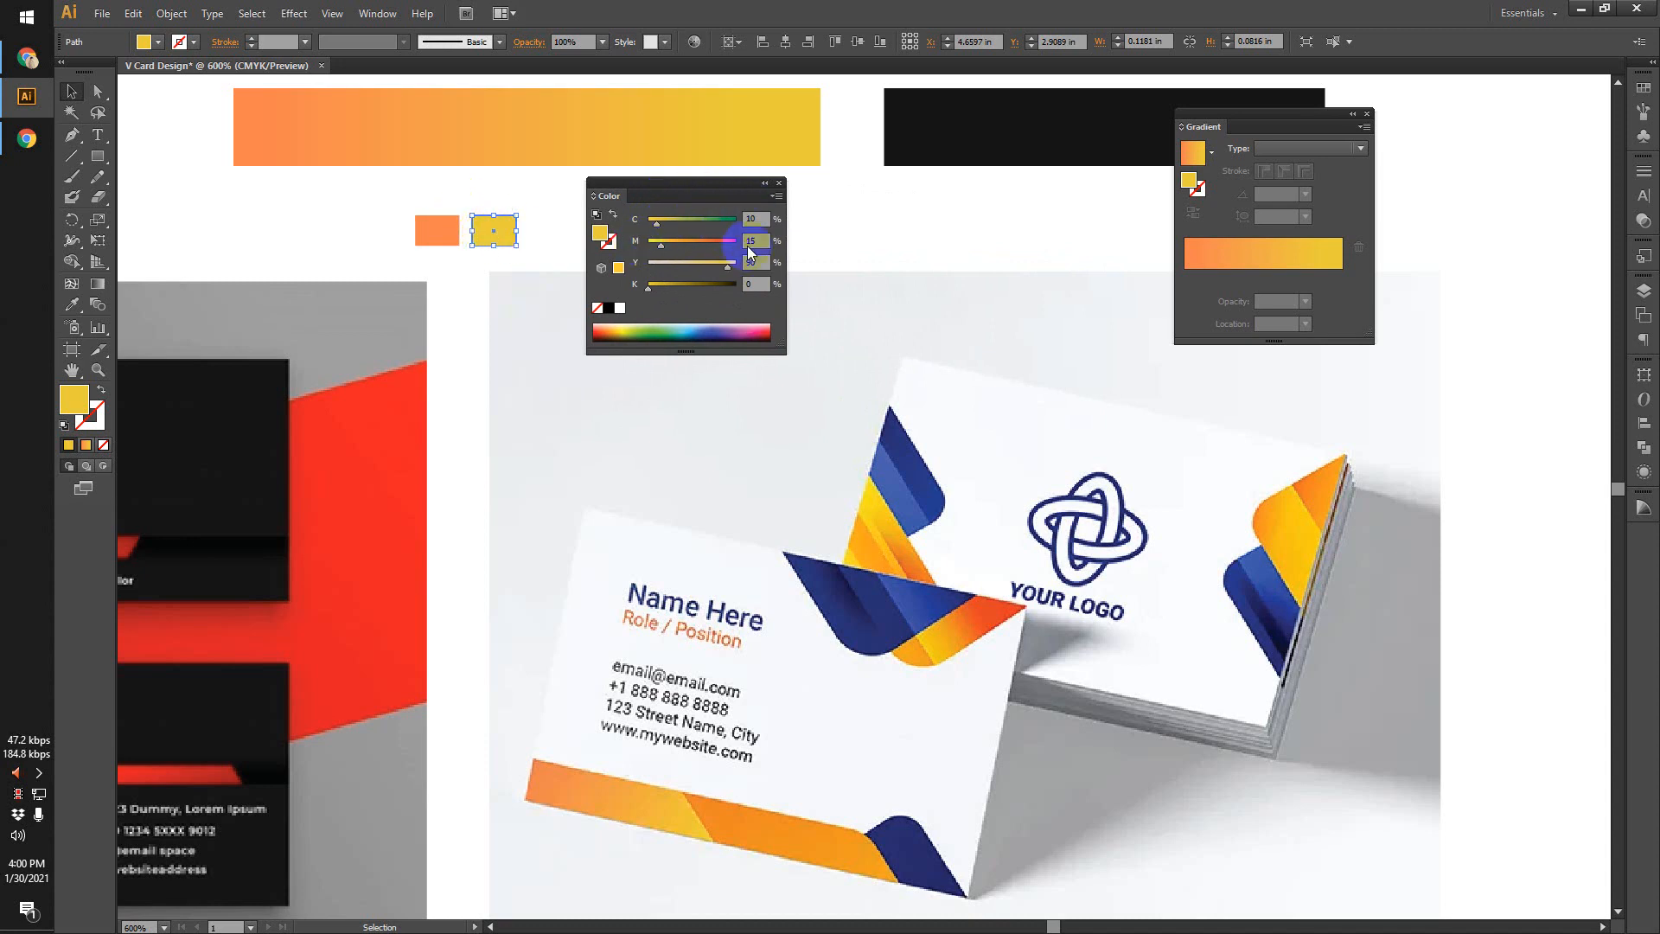
click(763, 222)
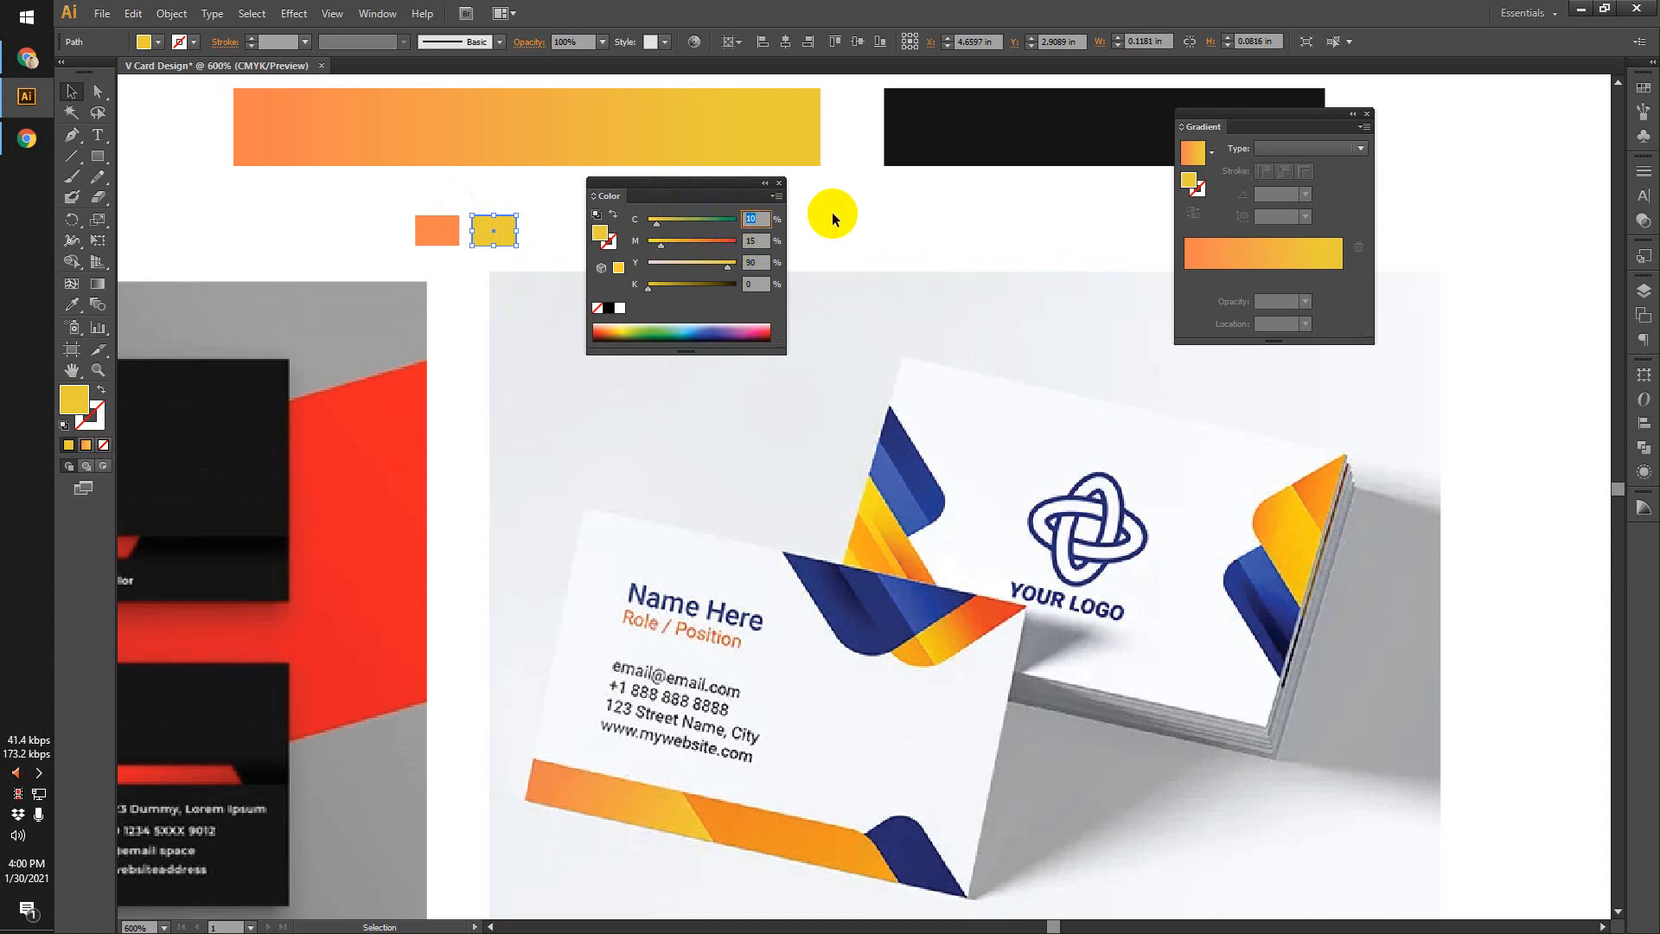
text(0)
key(Tab)
text(100)
key(Tab)
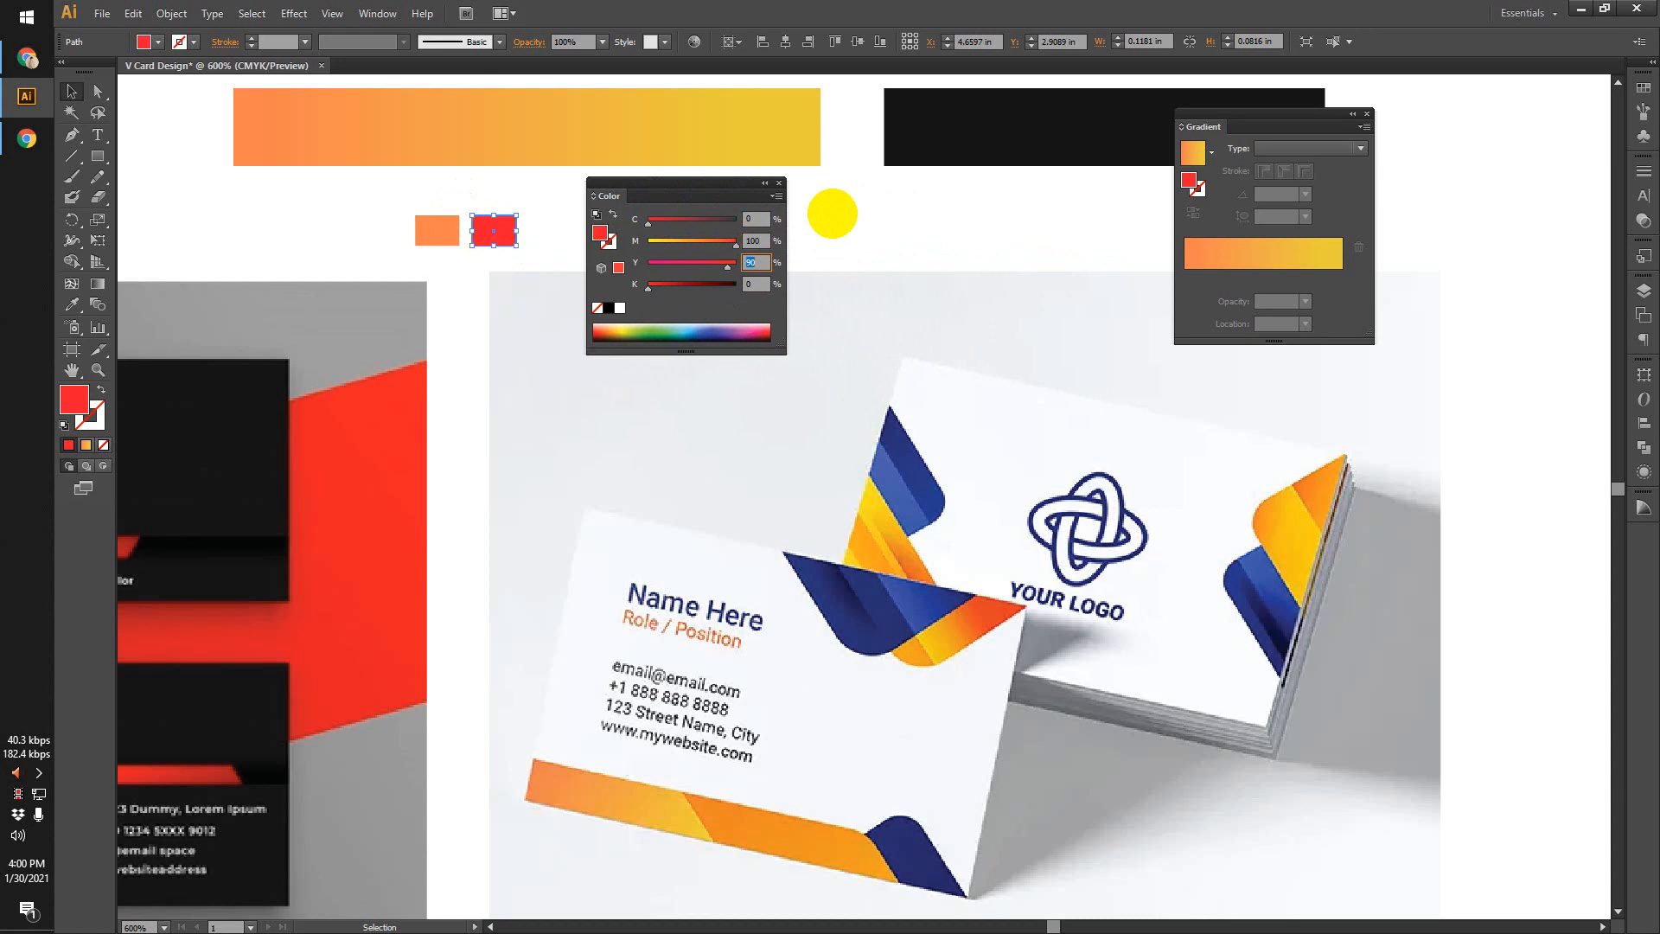
text(100)
key(Tab)
click(754, 217)
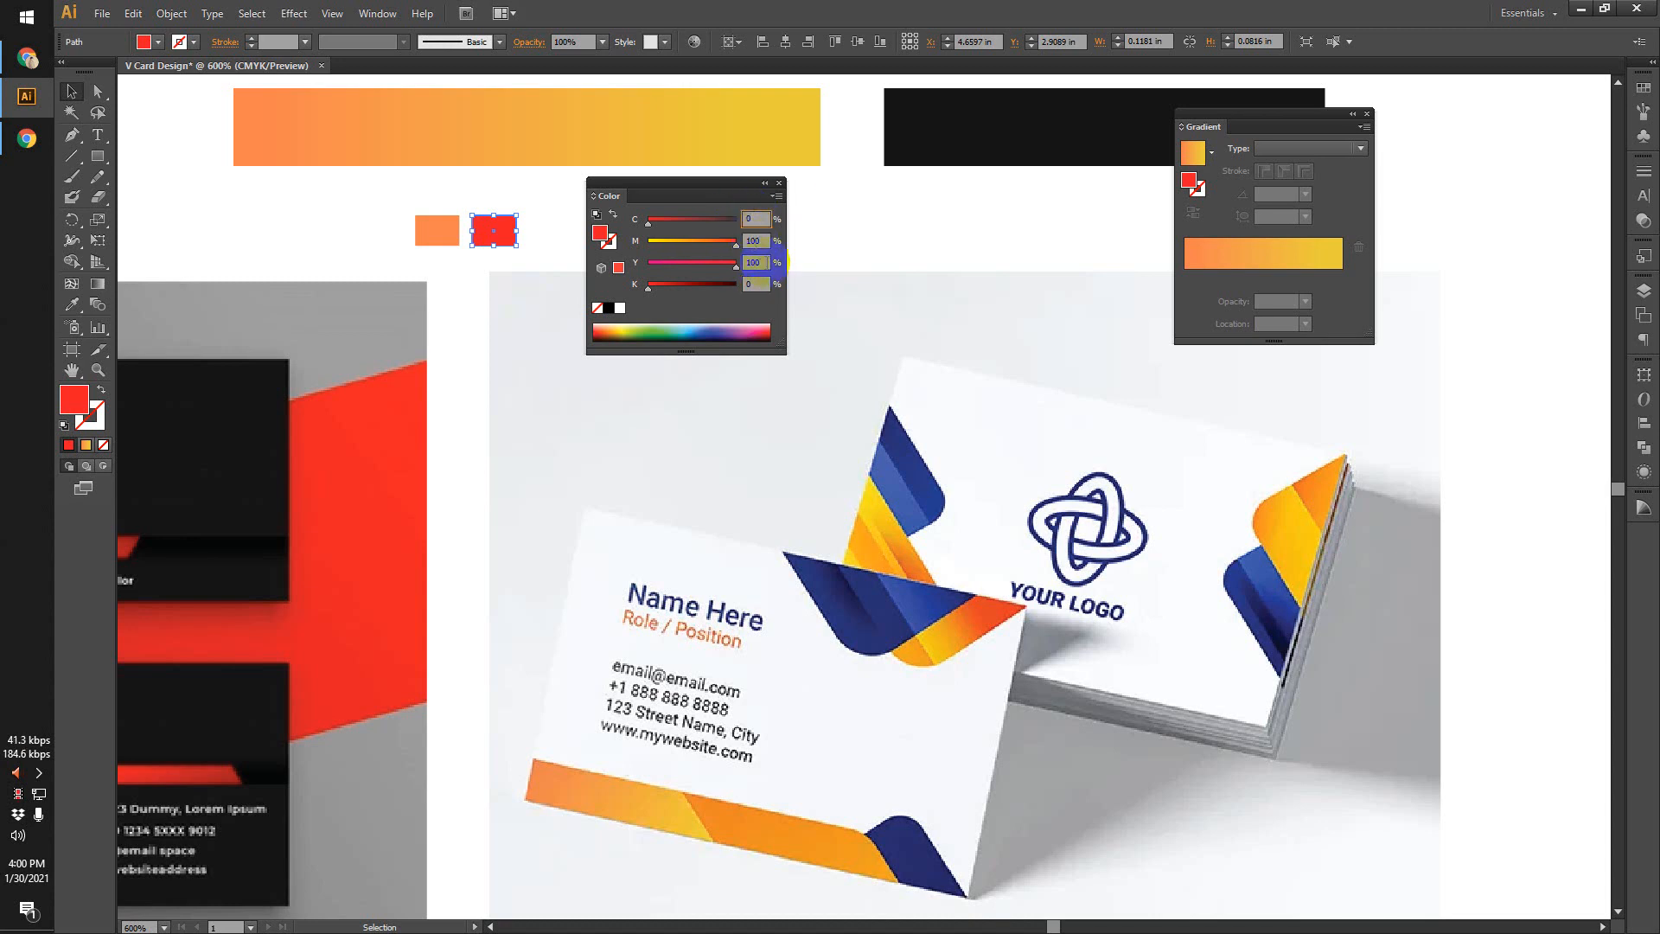
click(756, 262)
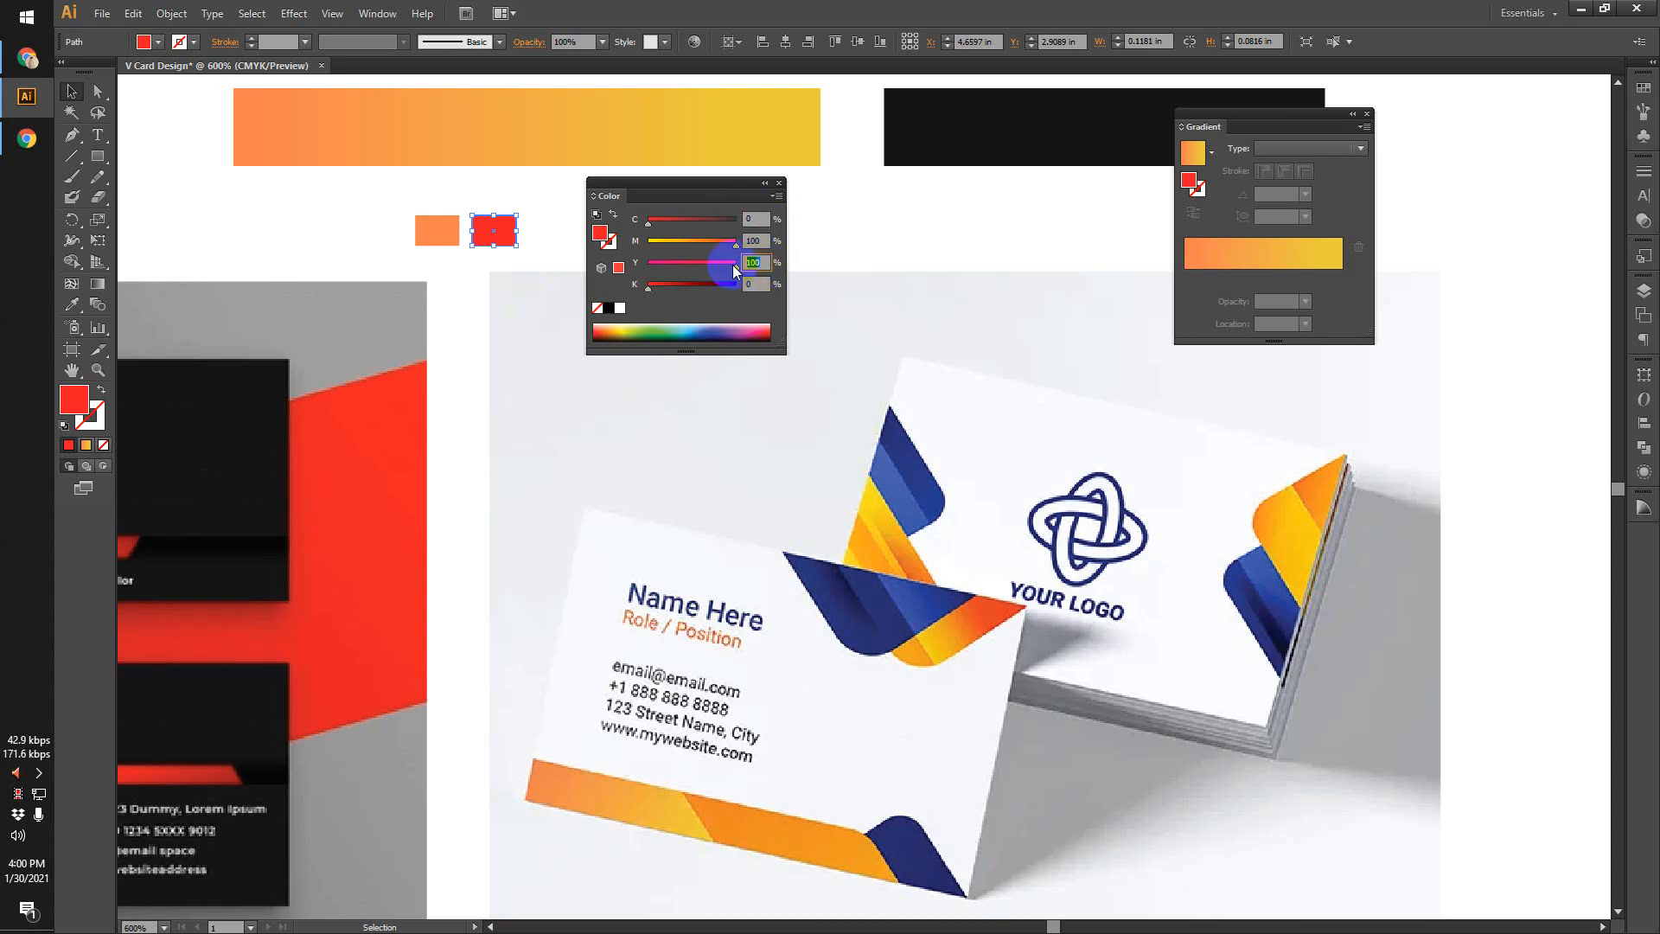
Set the red swatch's yellow value to 0 for a pure magenta fill and move the color settings clear of the swatches.
text(0)
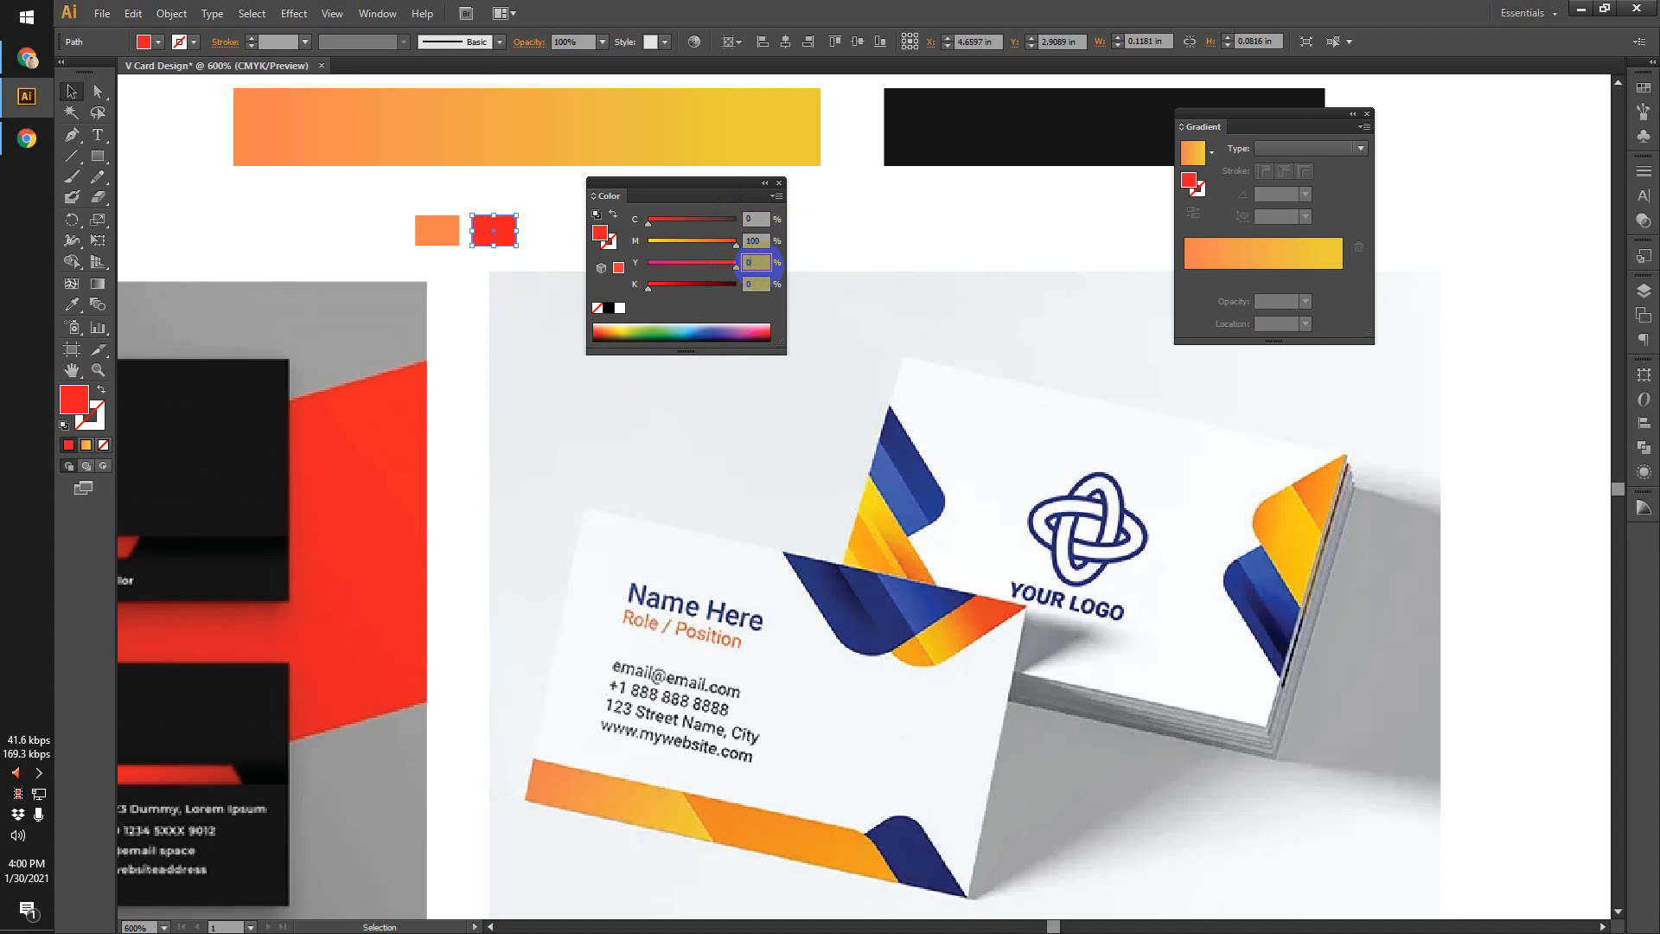
key(Return)
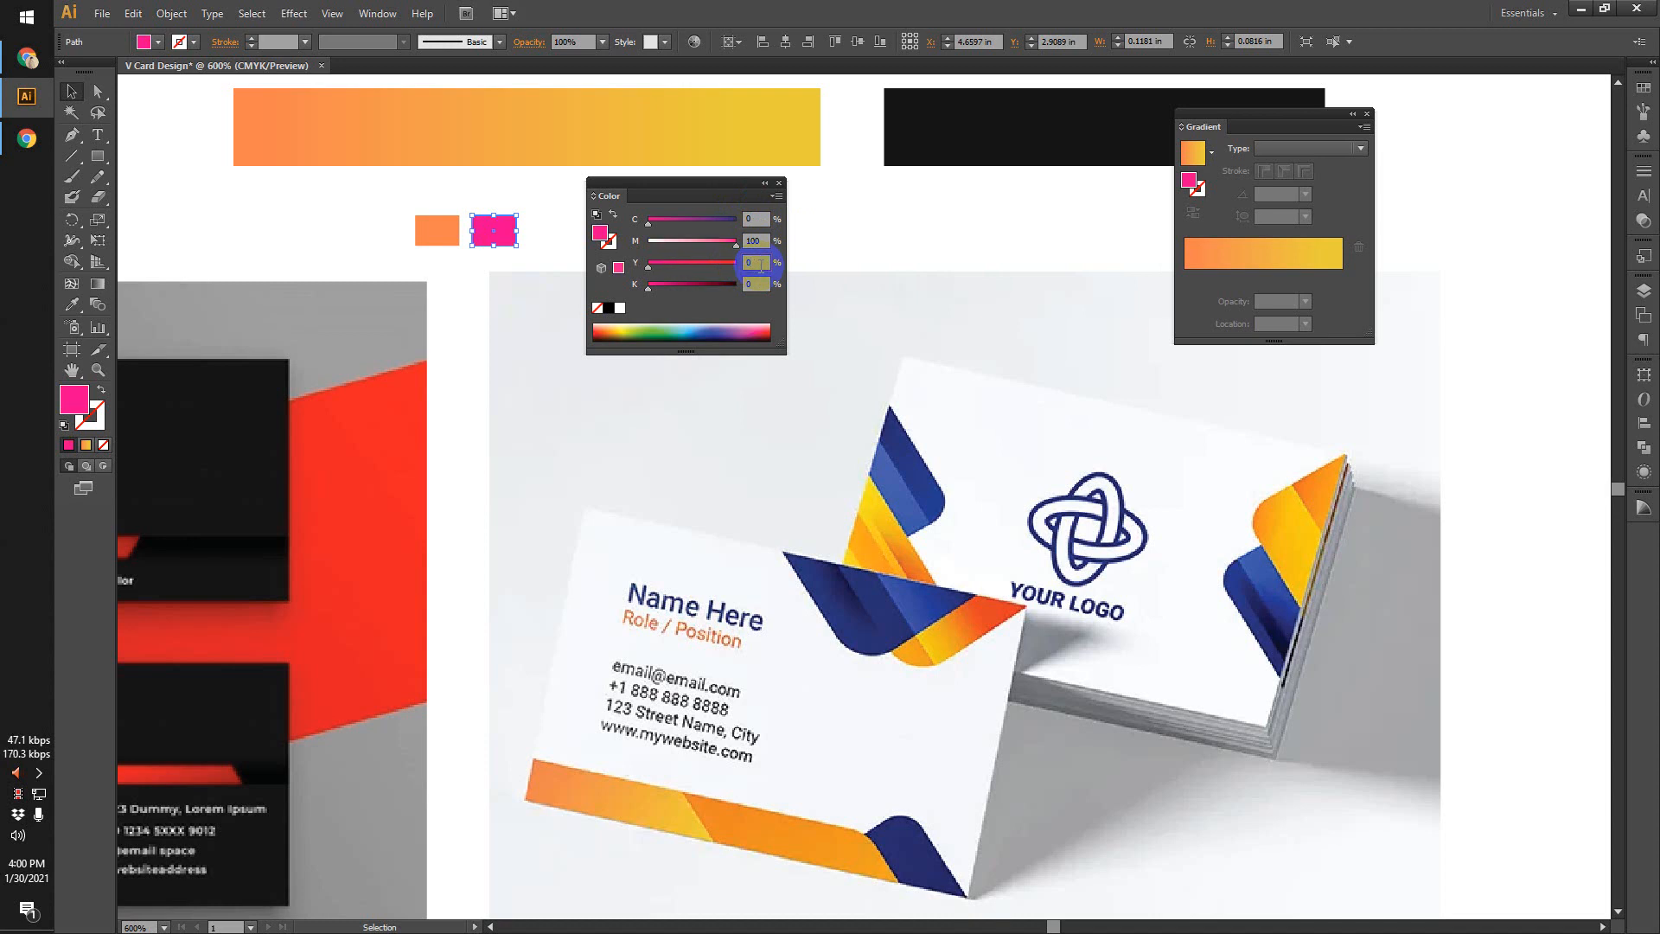
scroll(510, 196, up, 2)
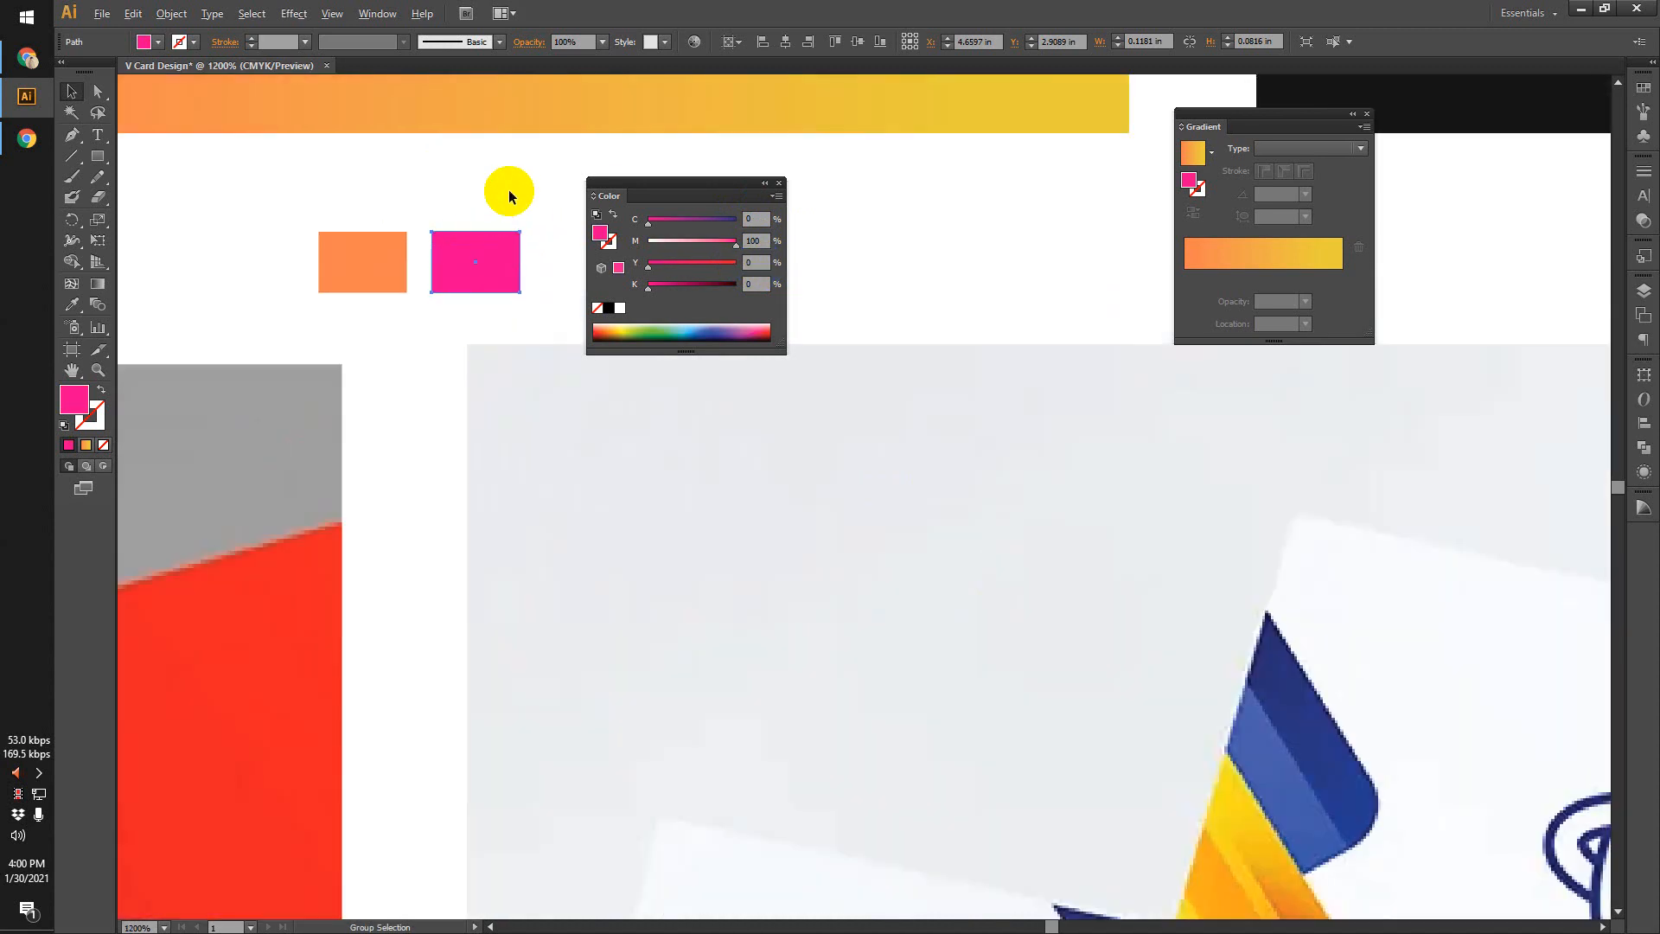
drag(693, 184, 730, 193)
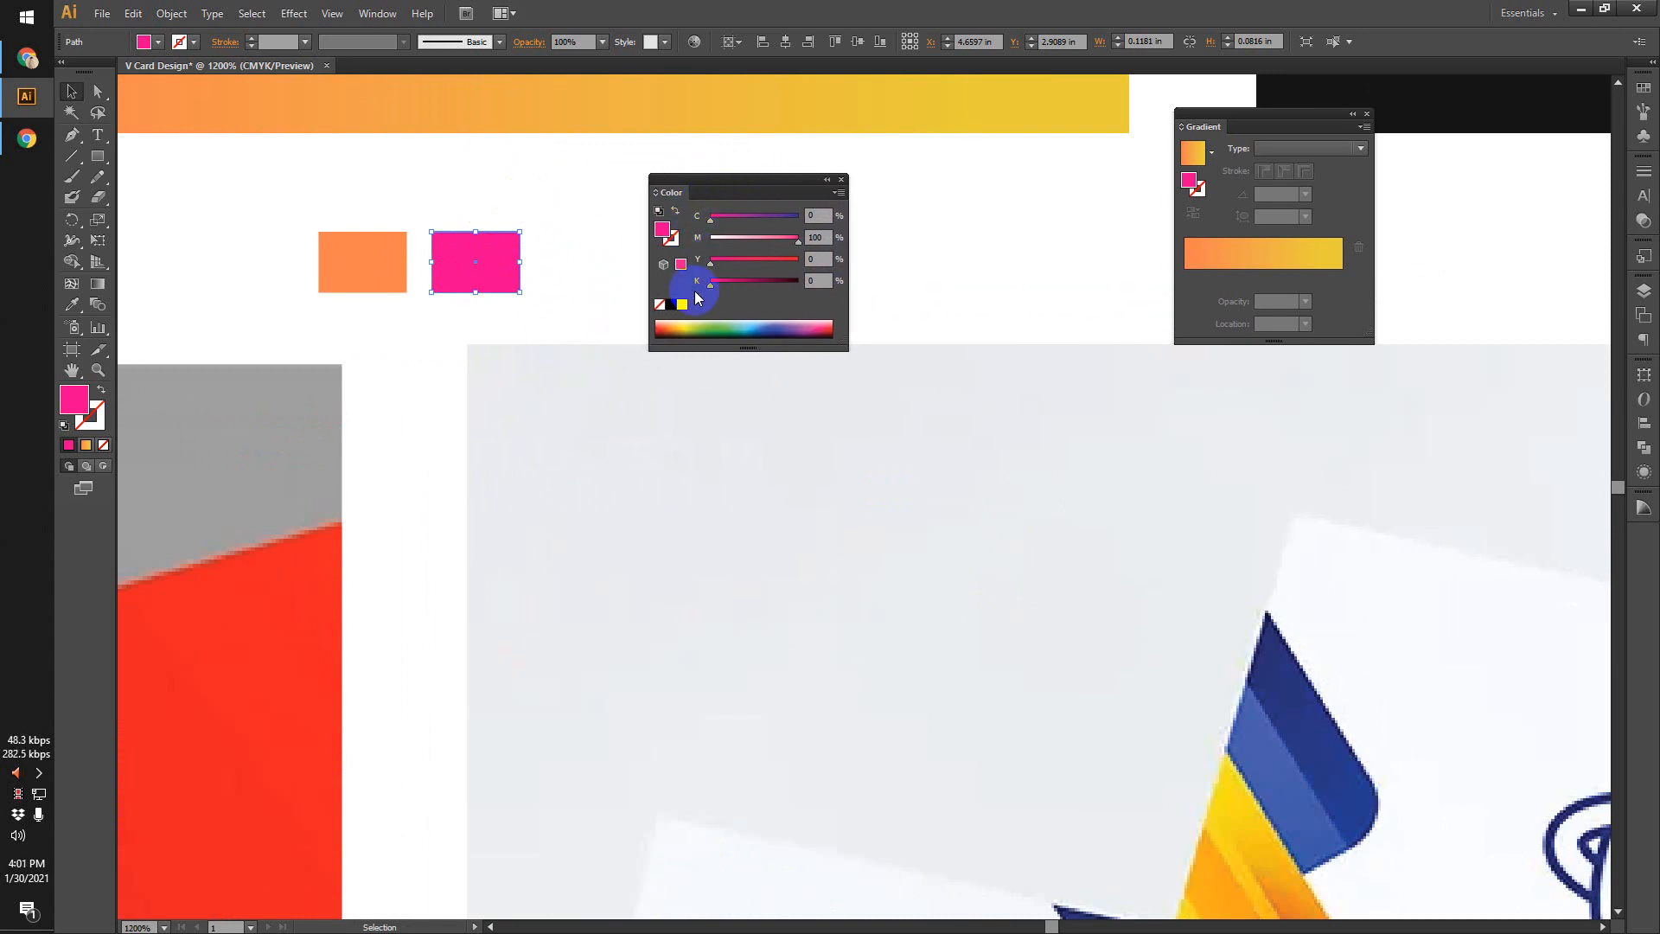
drag(725, 181, 697, 179)
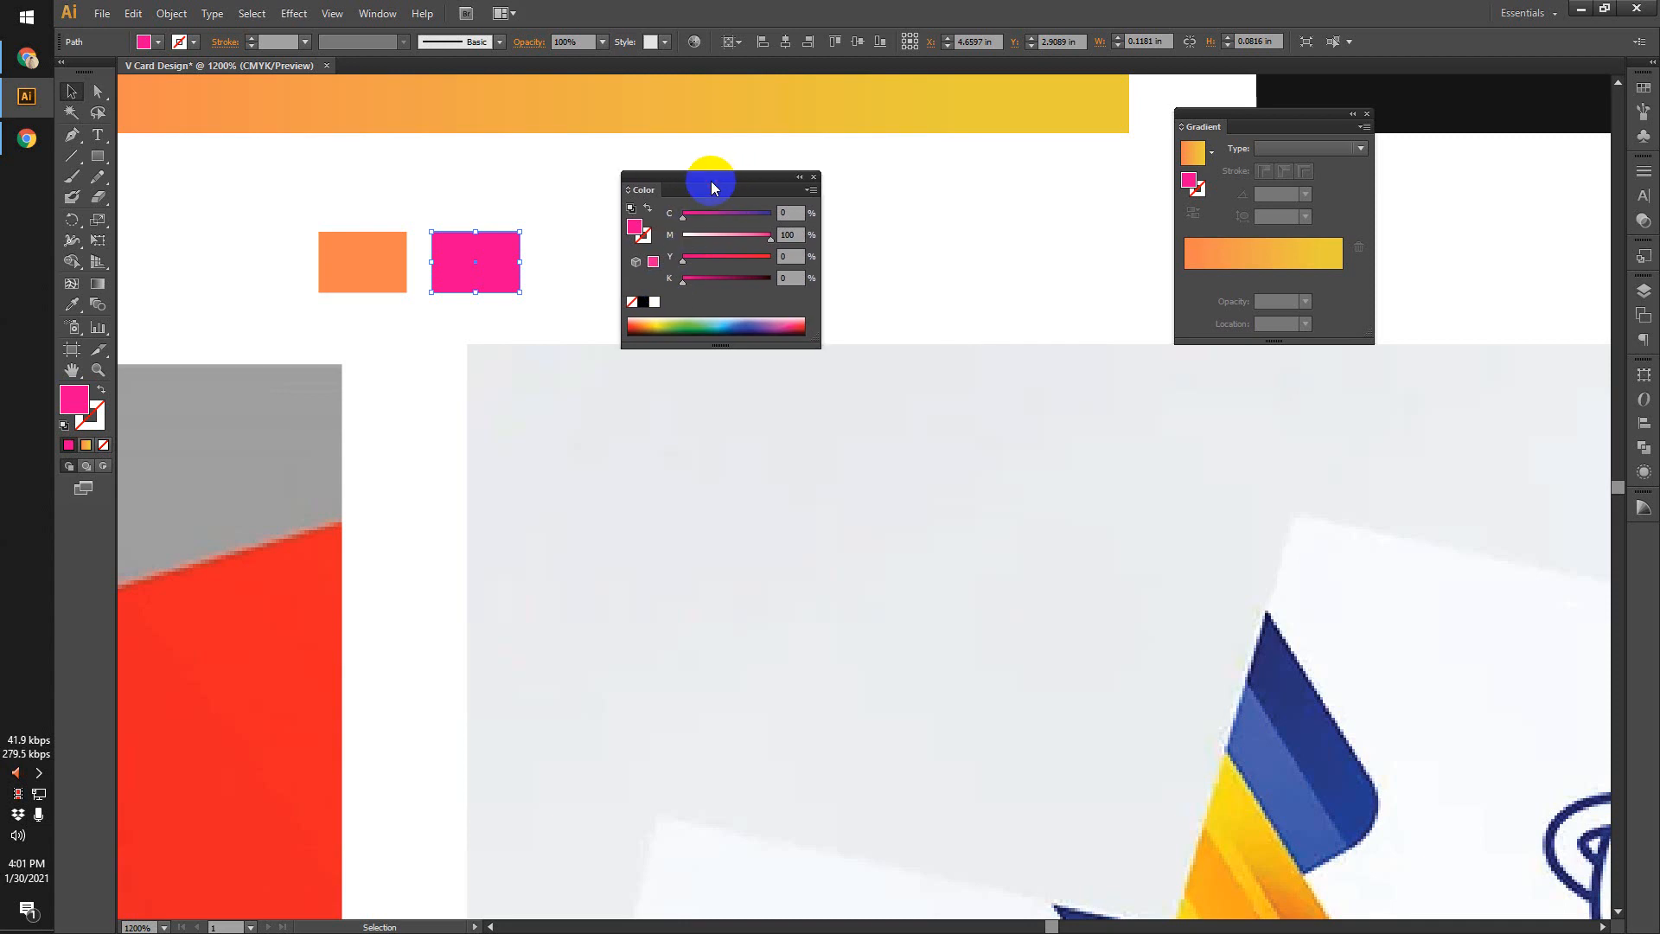
Examine the magenta swatch's CMYK values and deselect it, with the reference cards in view.
click(791, 212)
click(789, 277)
click(470, 242)
scroll(433, 339, down, 3)
drag(438, 290, 426, 506)
scroll(529, 465, down, 3)
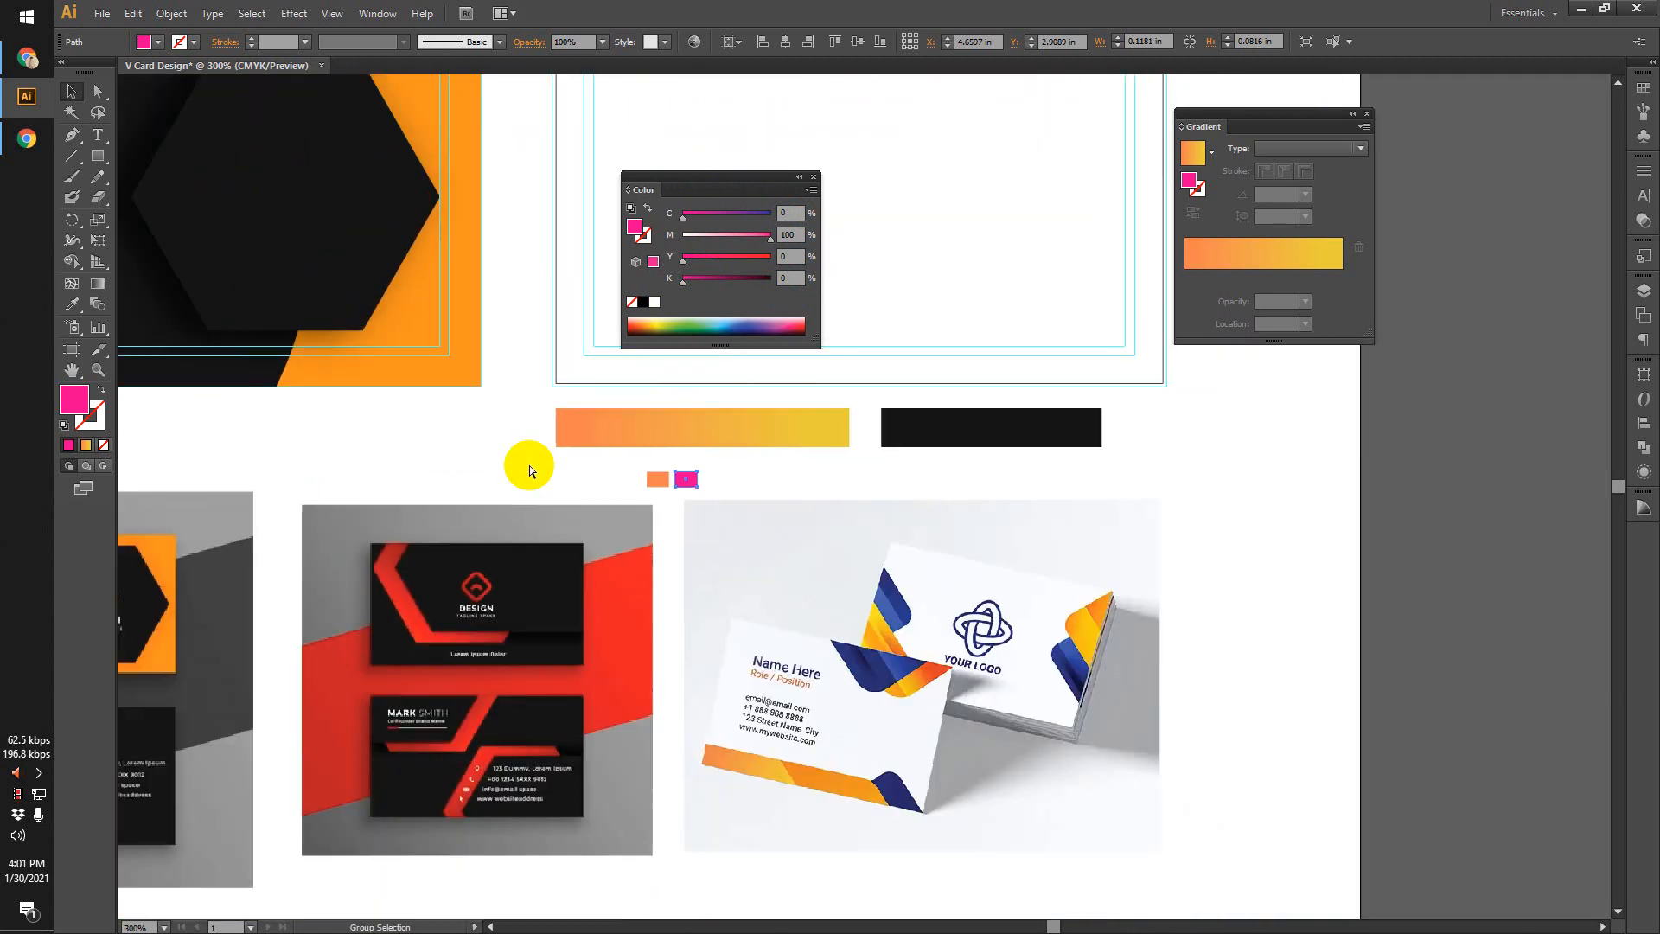
click(533, 550)
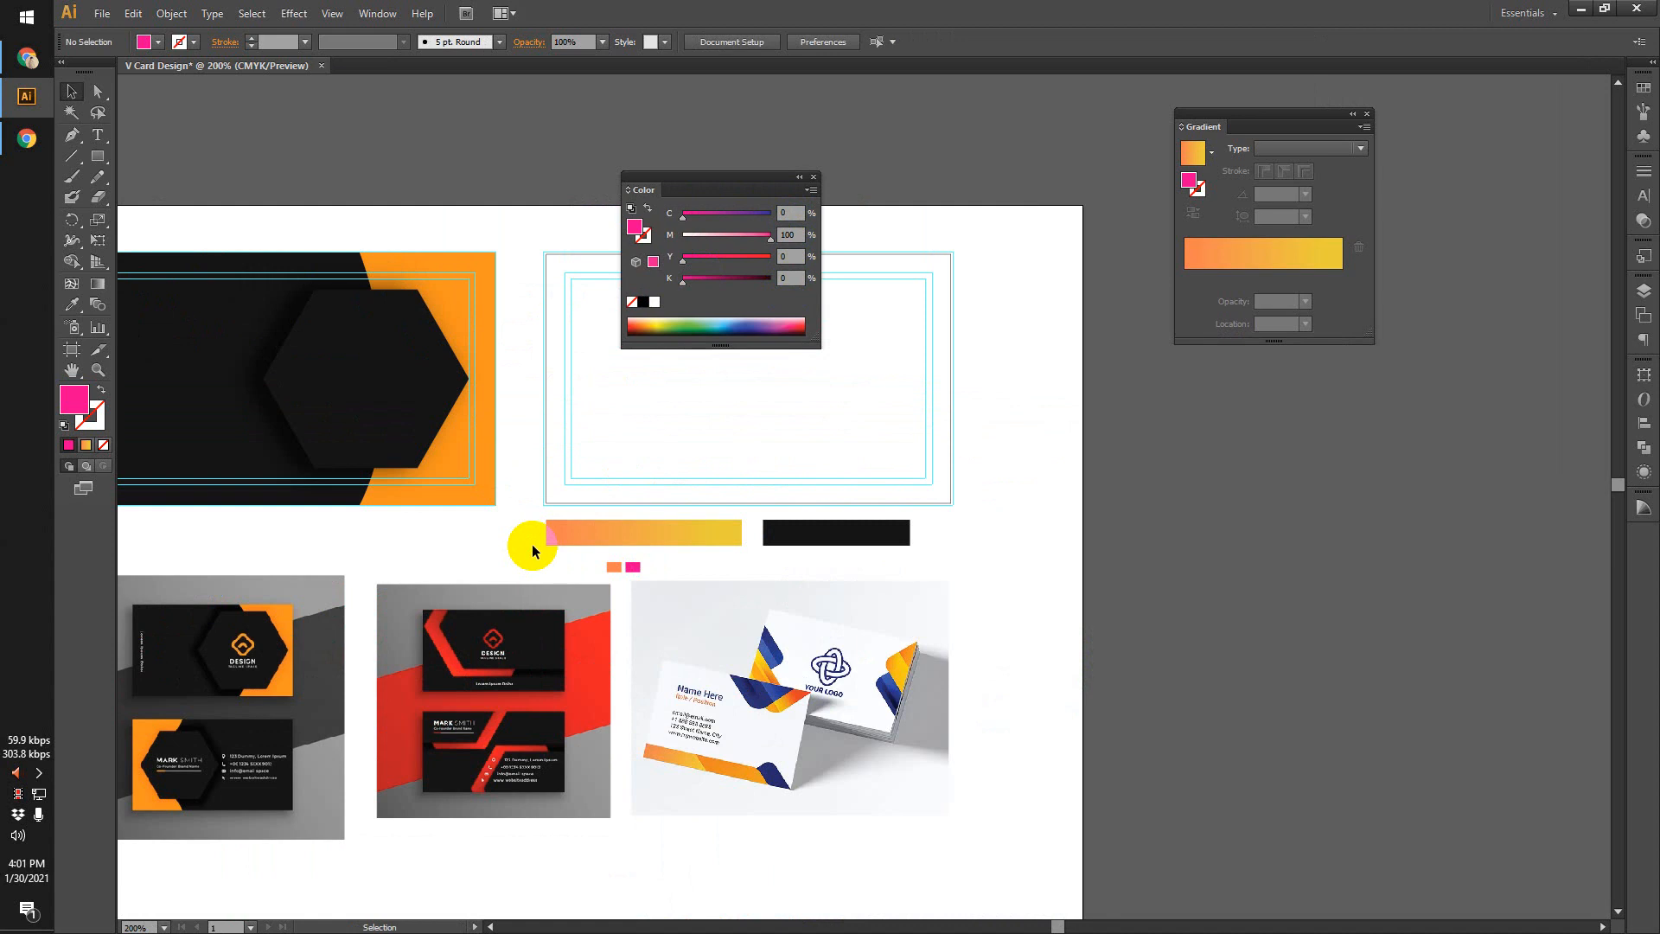
scroll(532, 543, down, 1)
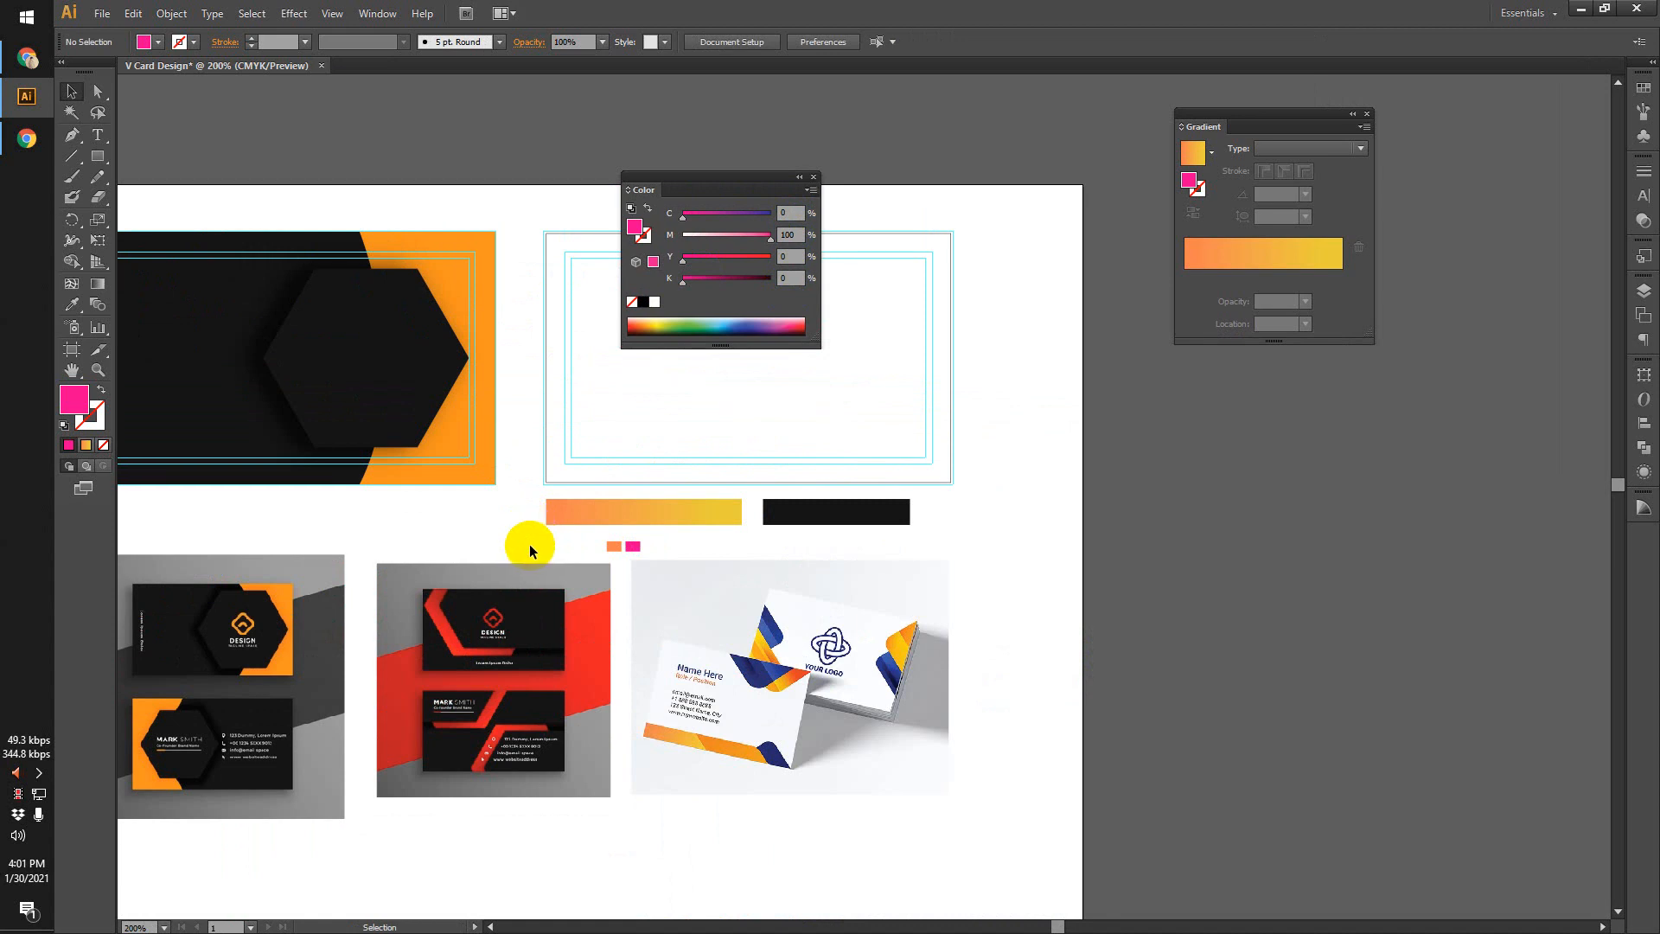
Collapse and dock the color settings, and move the floating gradient settings closer to the artwork.
click(798, 178)
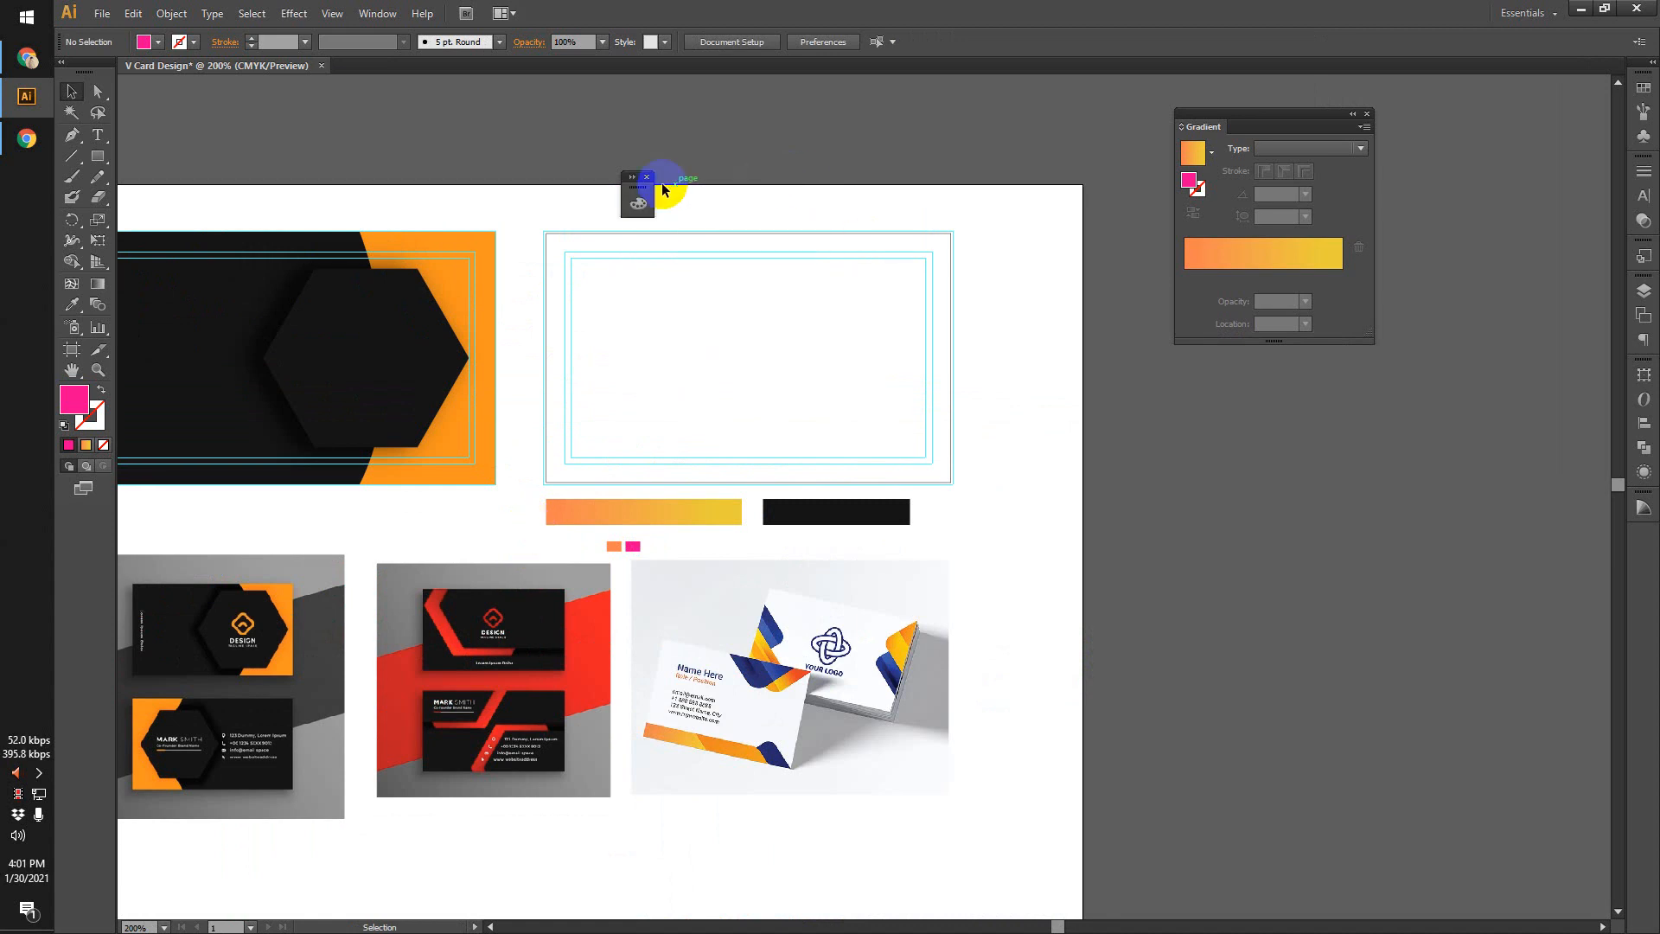
drag(628, 190, 1634, 248)
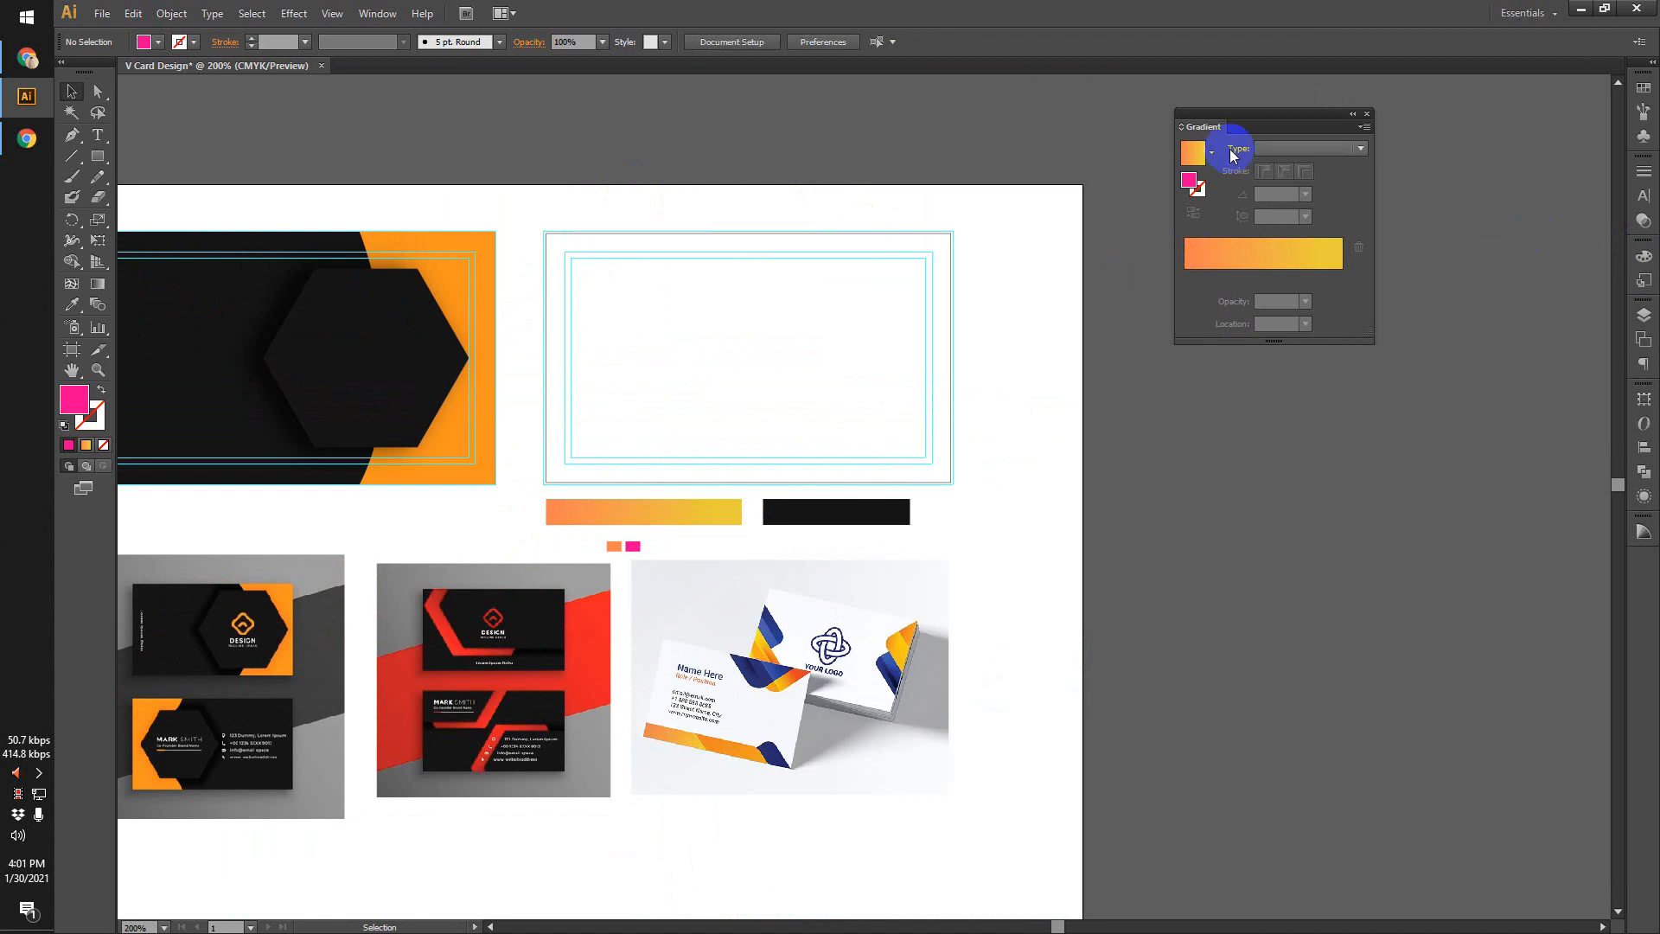
drag(1257, 140, 1213, 153)
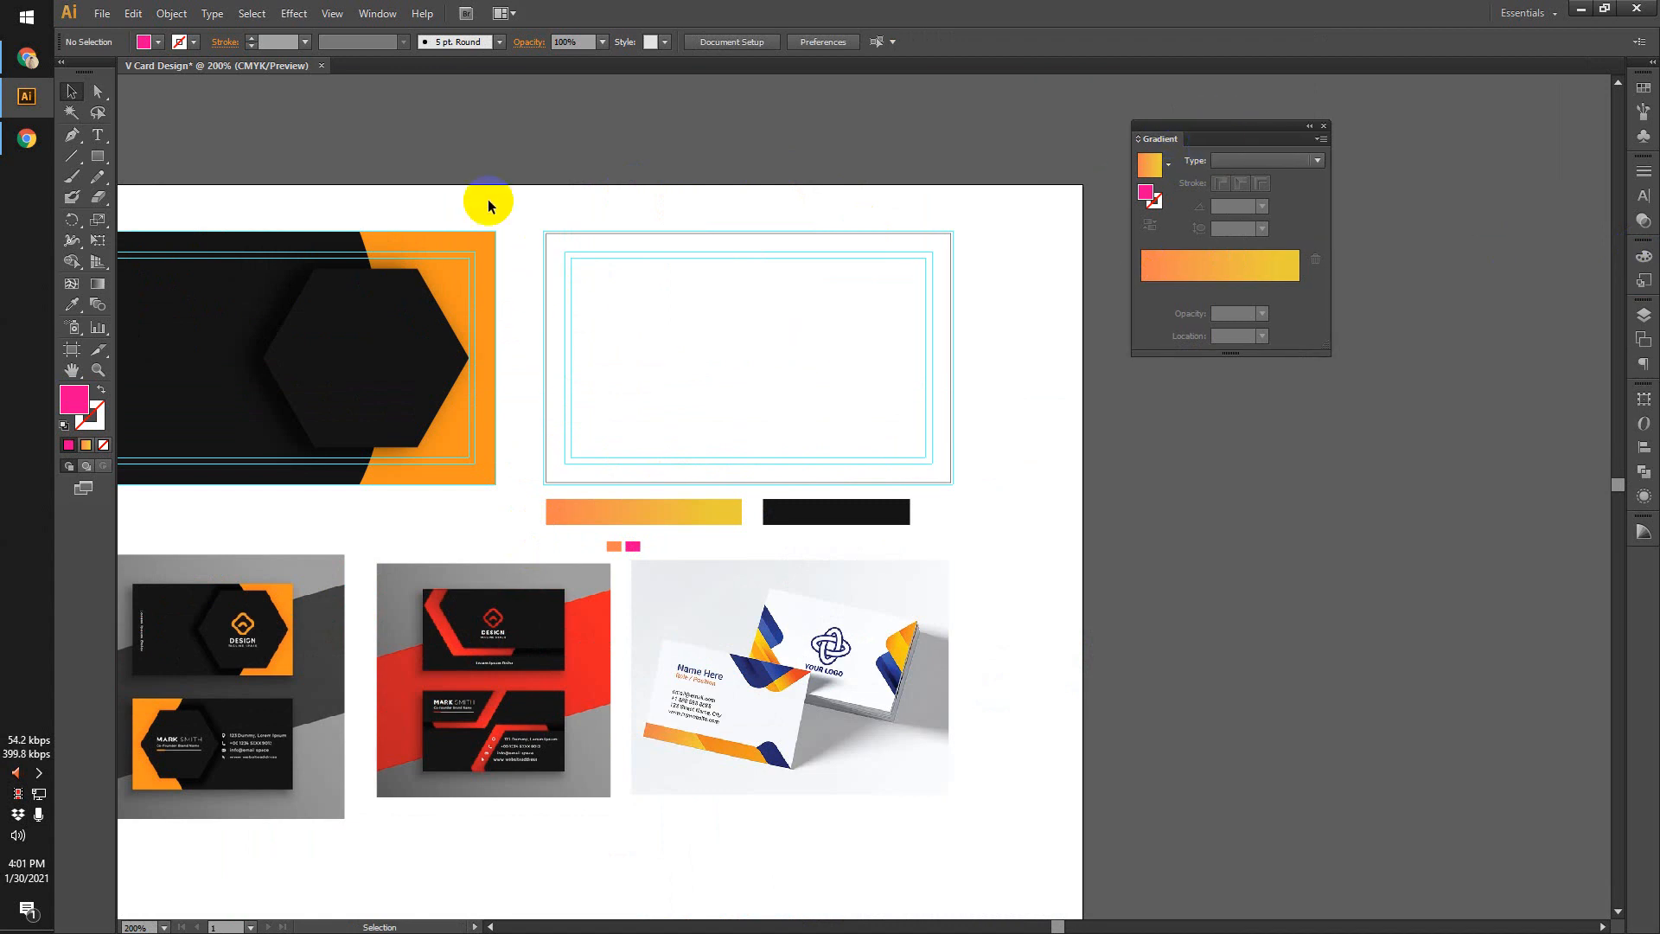
drag(485, 203, 587, 211)
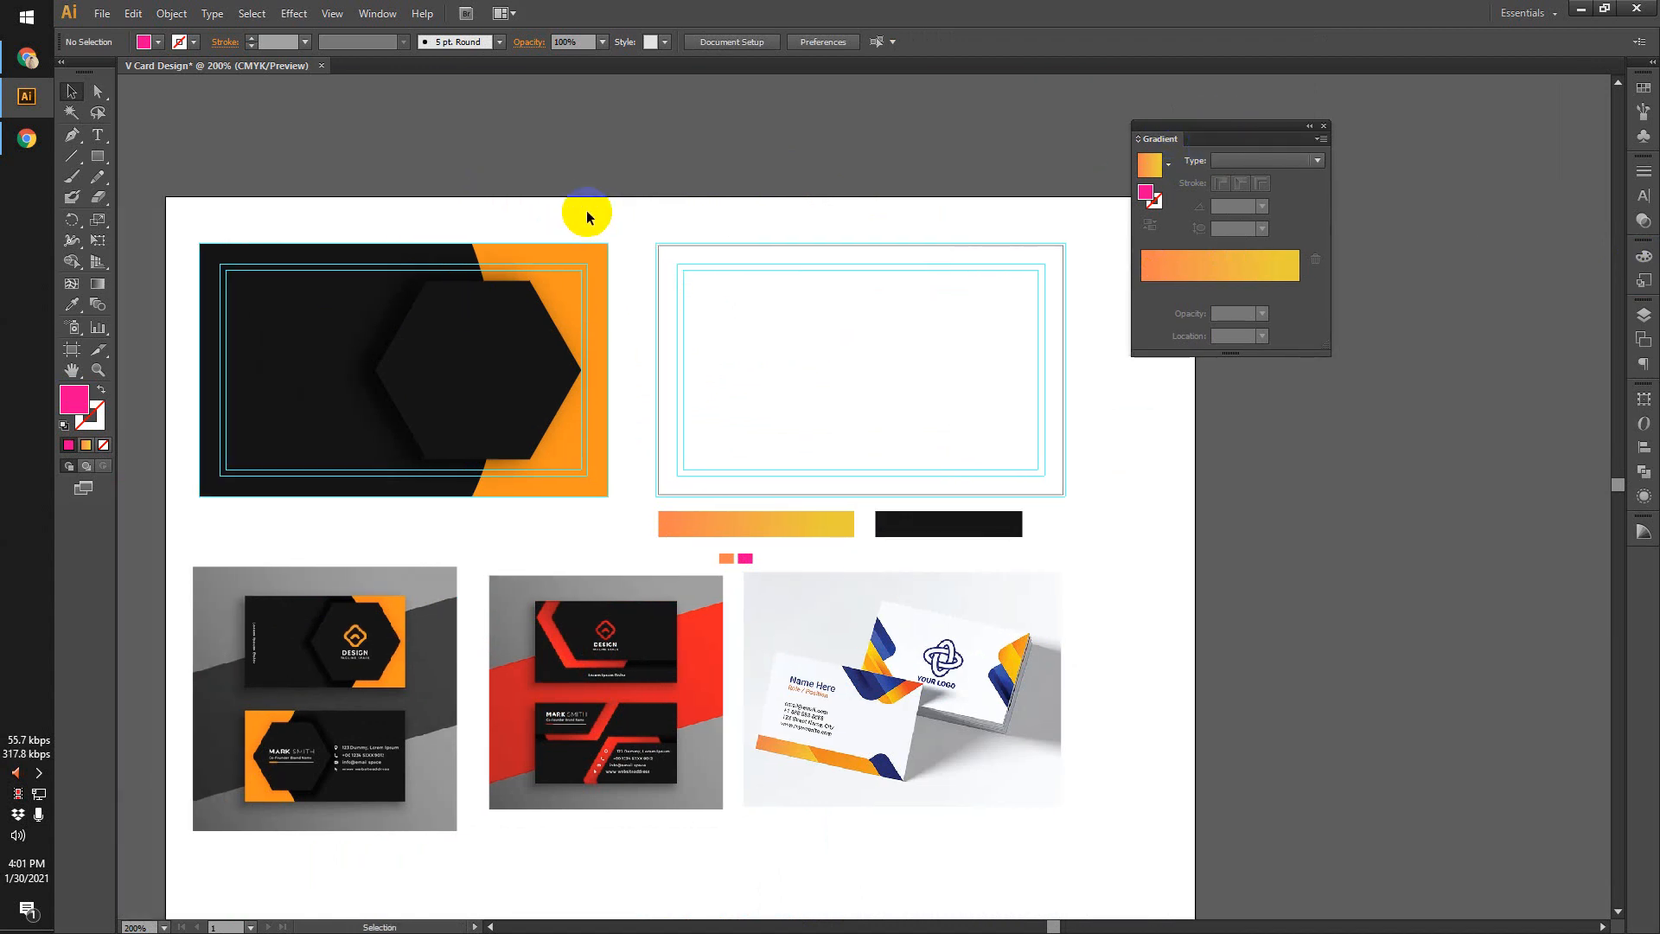